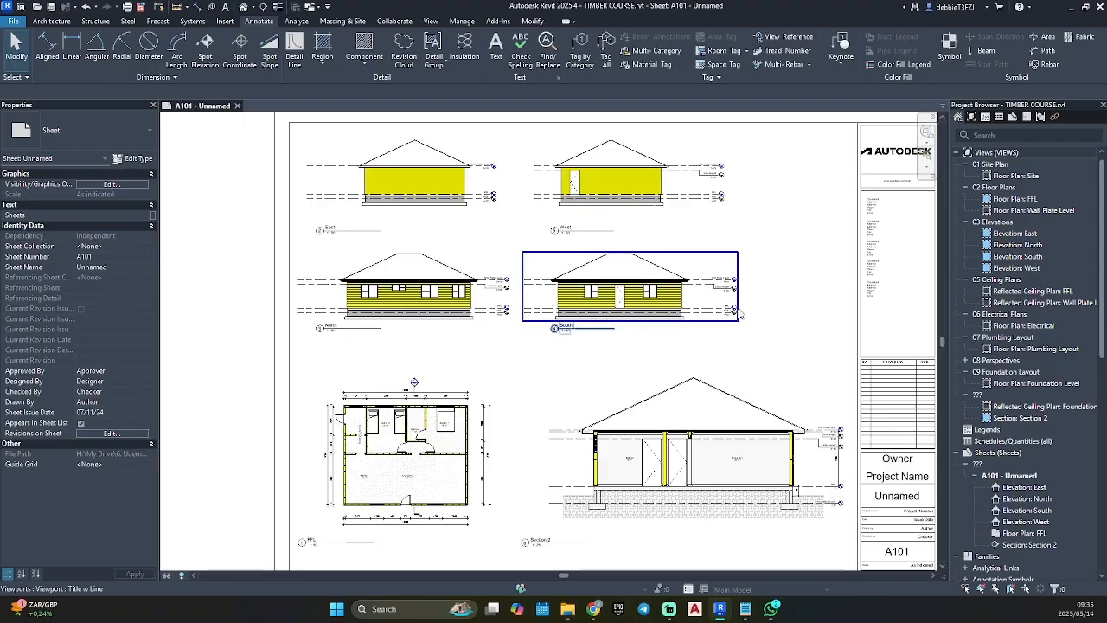
Step: Switch to Notepad and start a new text file beside Lecture keynotes.txt with the category heading "Walls"
scroll(783, 315, down, 2)
middle_drag(796, 326, 721, 312)
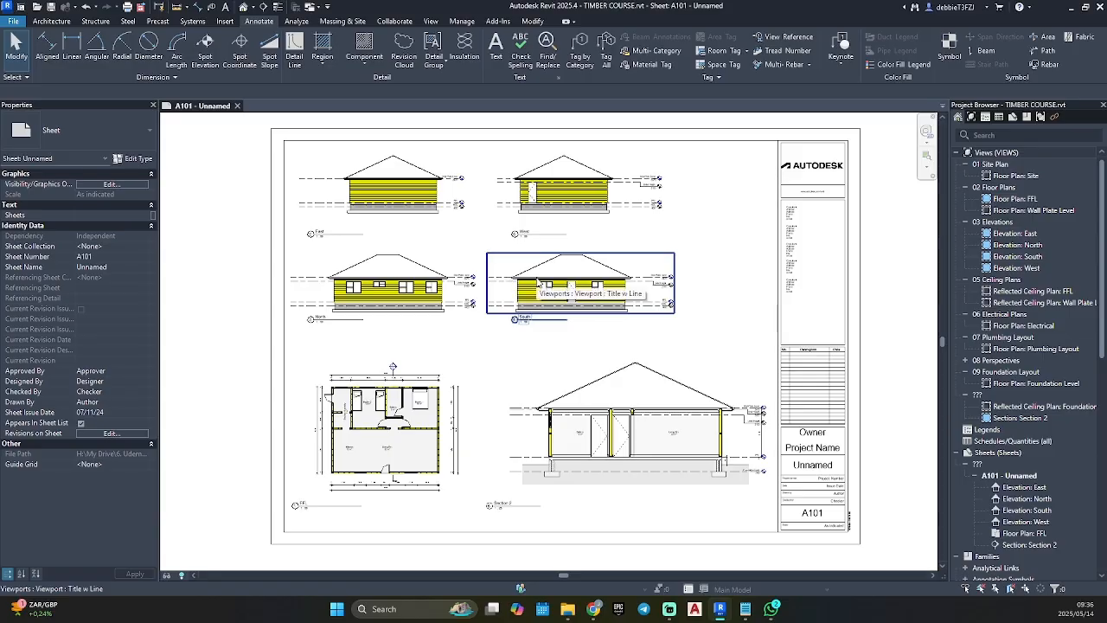
click(745, 608)
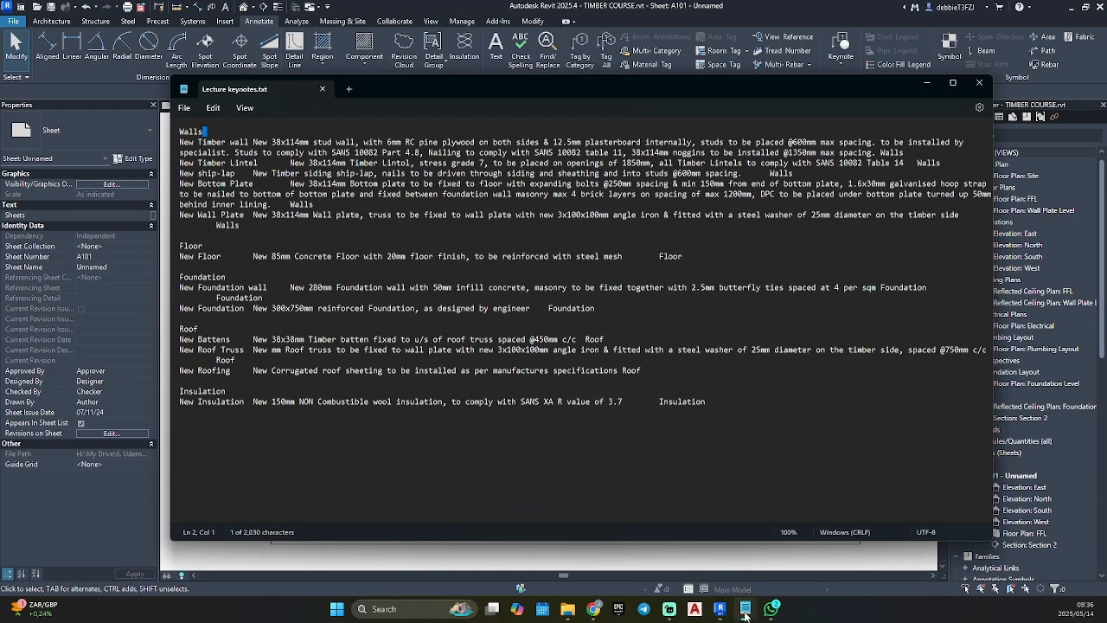
click(349, 88)
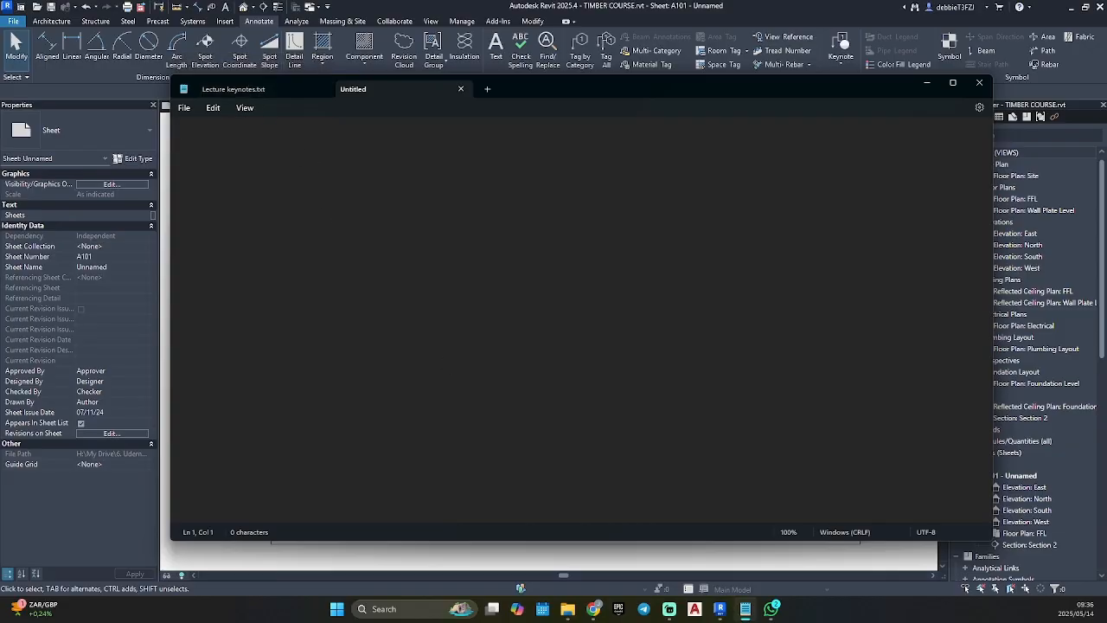
click(227, 90)
key(Left)
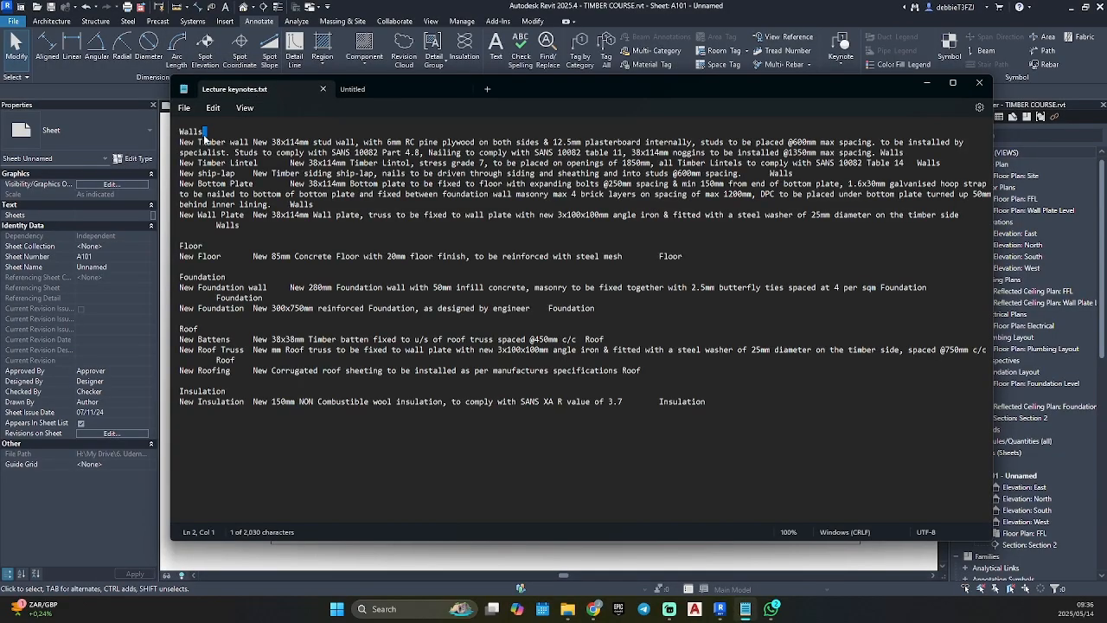
click(355, 89)
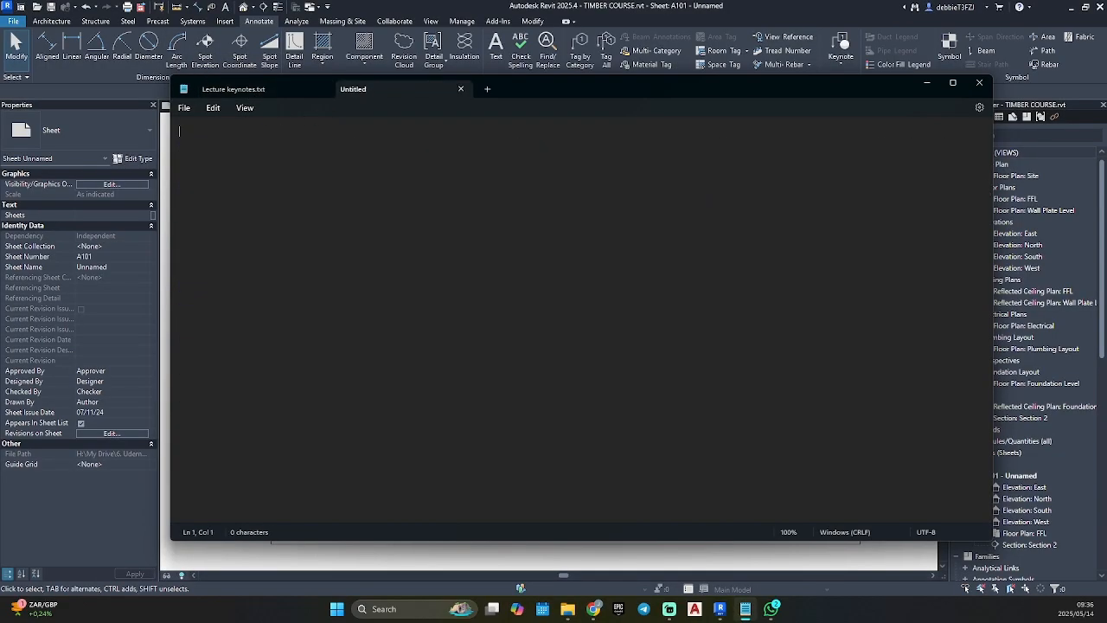
text(Walls)
Step: Switch to Revit and examine the Walls entries in the keynote table loaded in the Keynoting Settings
click(927, 83)
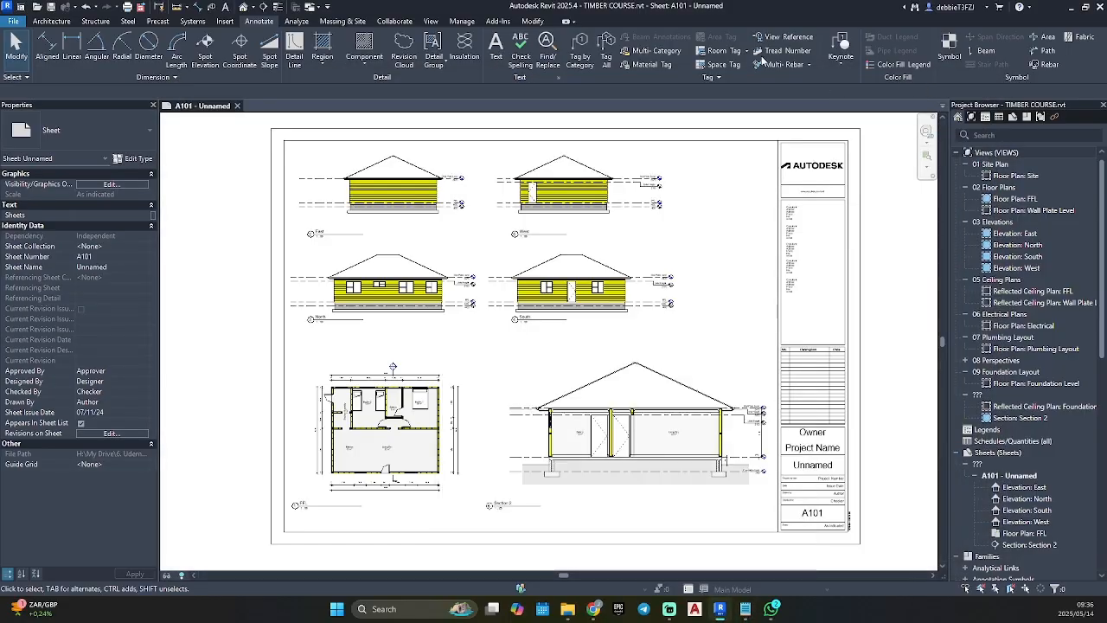
click(846, 68)
click(864, 154)
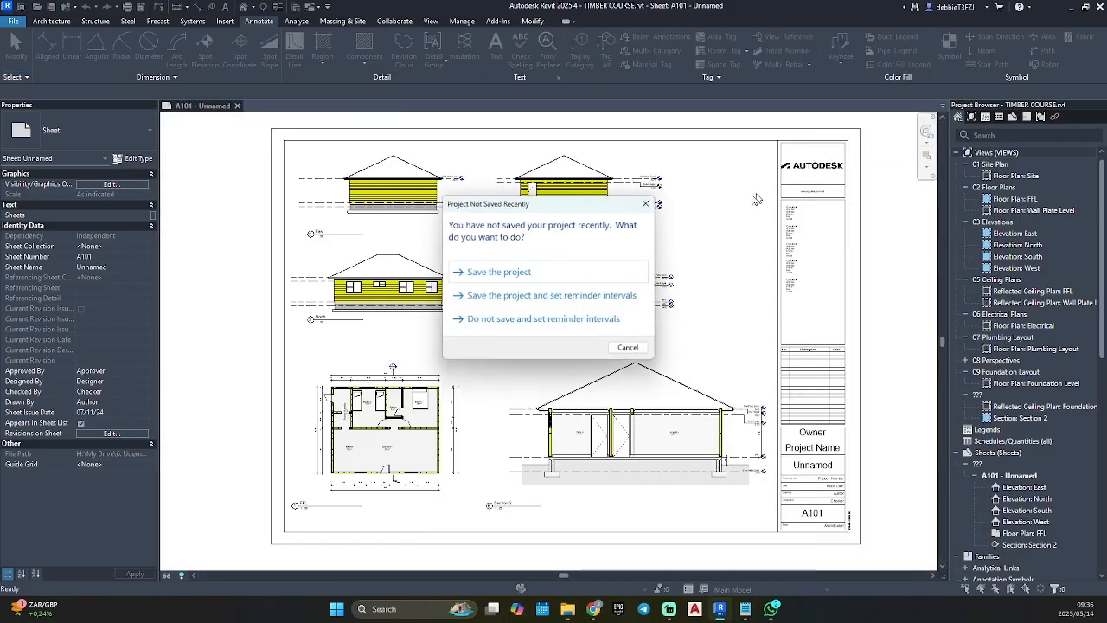
click(646, 202)
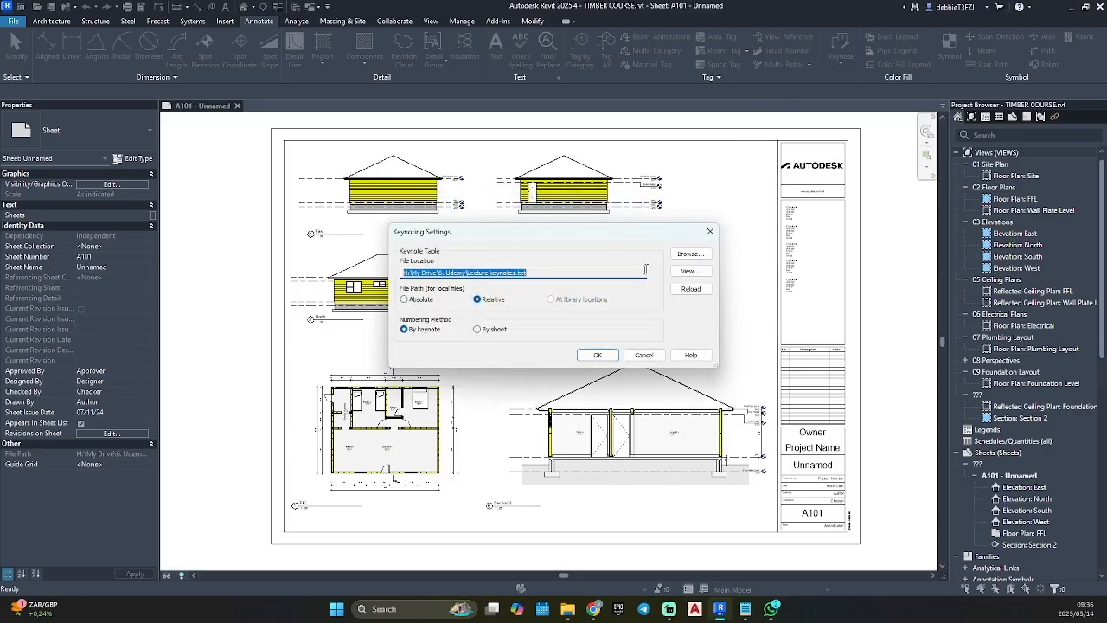
click(690, 271)
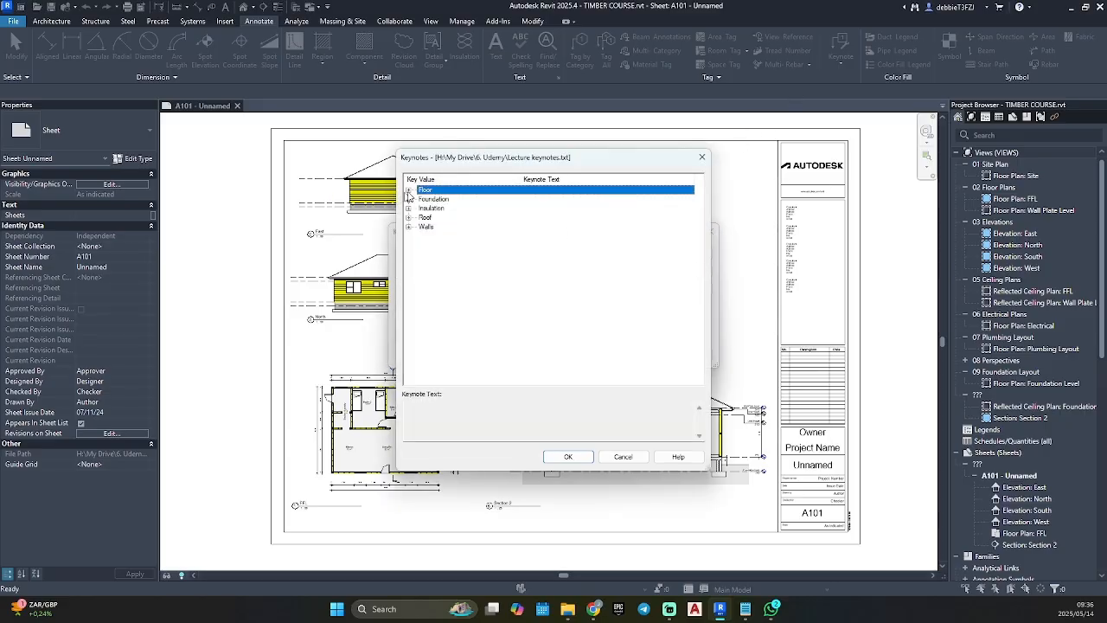
click(408, 227)
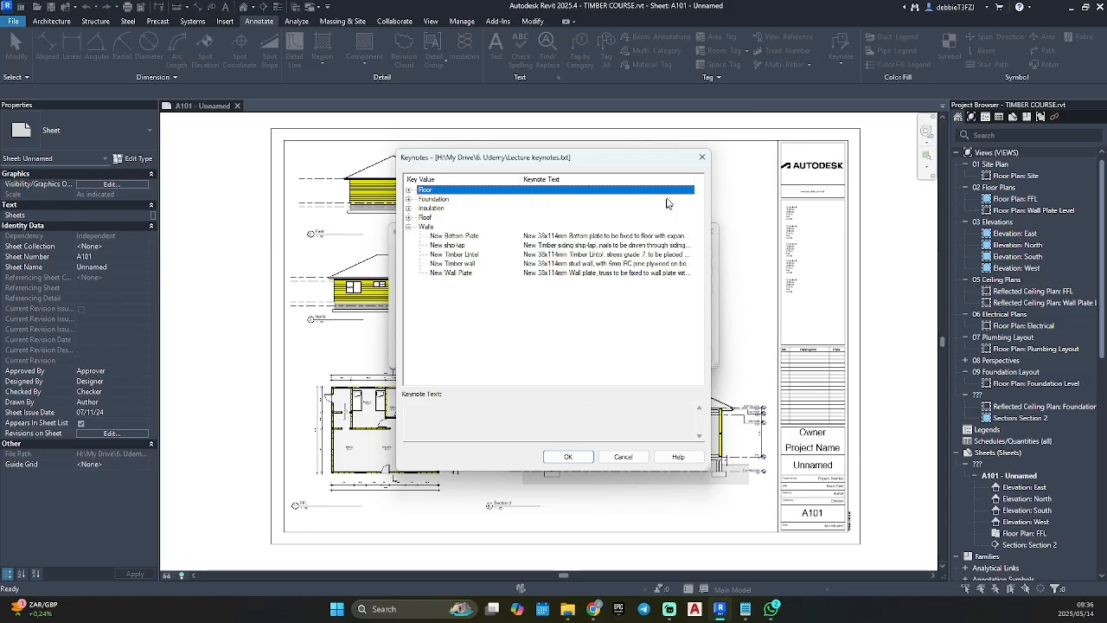
click(700, 158)
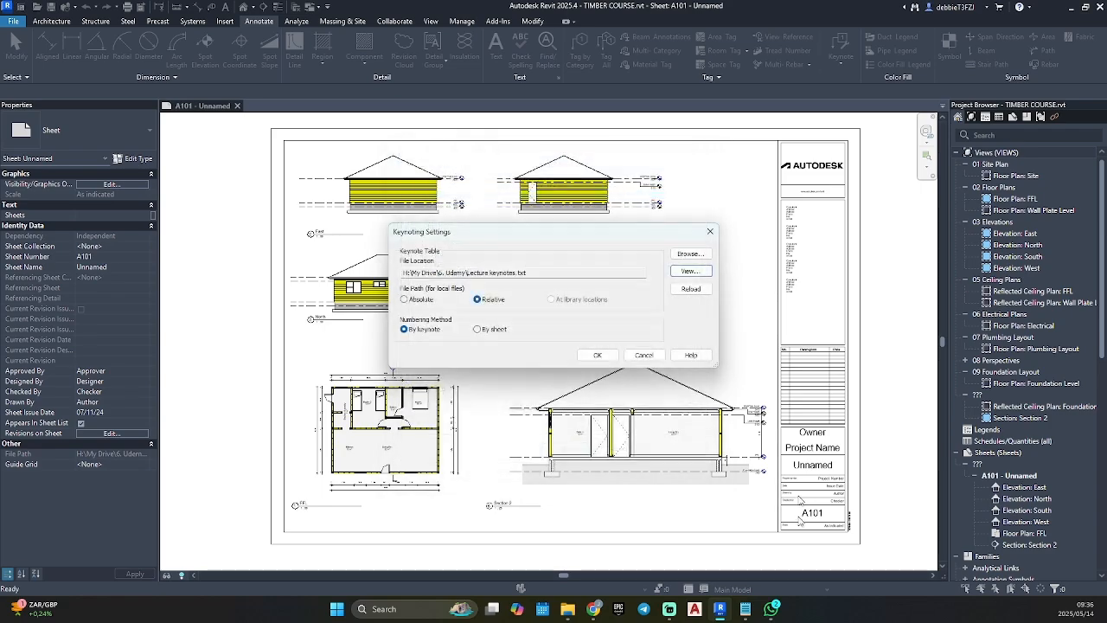
Step: In Notepad, copy the key "New Timber wall" from Lecture keynotes.txt onto a new line under the Walls heading
click(745, 609)
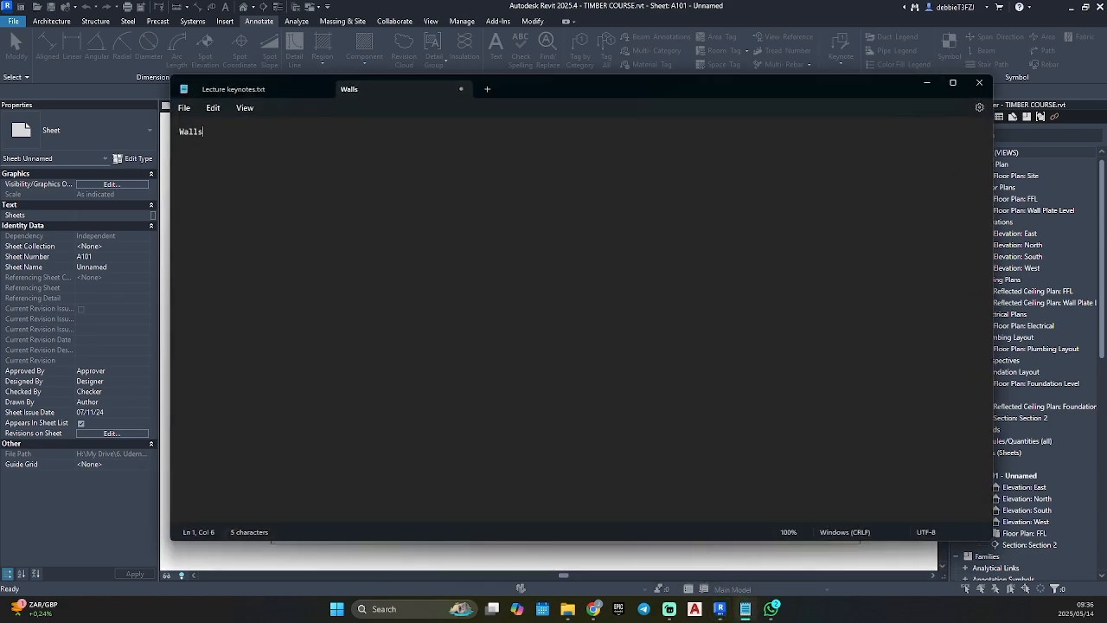
key(Return)
click(229, 89)
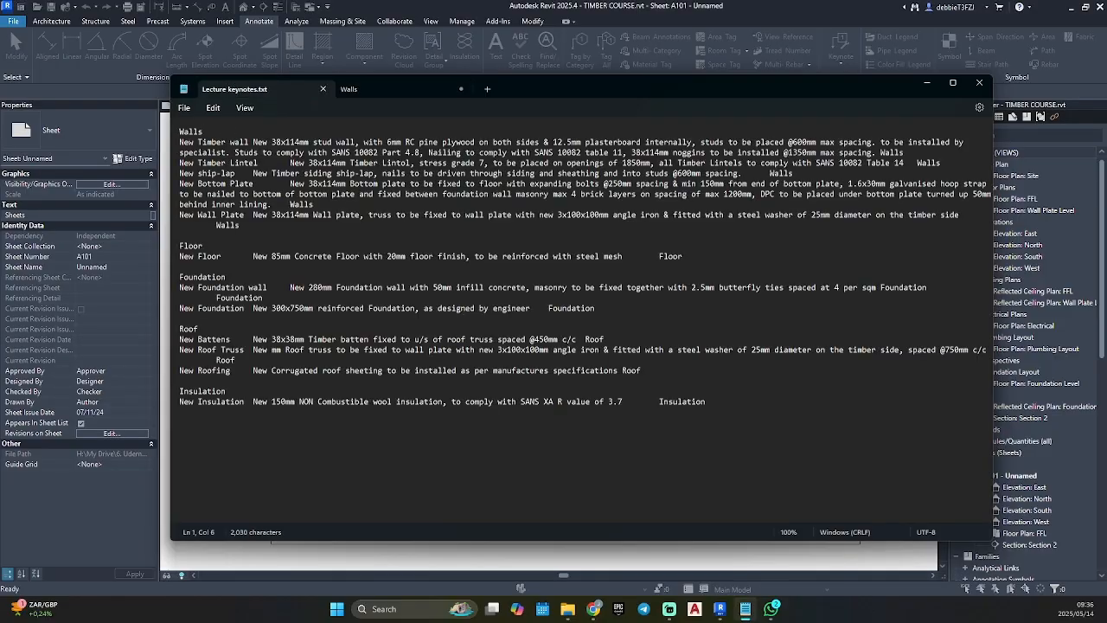
drag(249, 143, 169, 145)
key(ctrl+c)
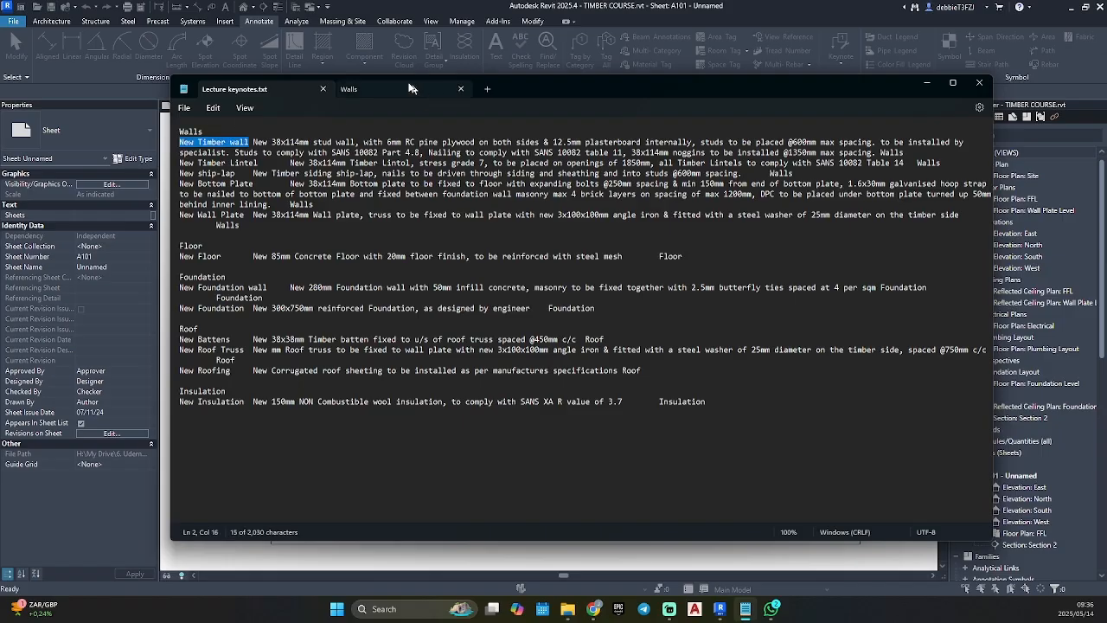
key(ctrl+Tab)
key(ctrl+v)
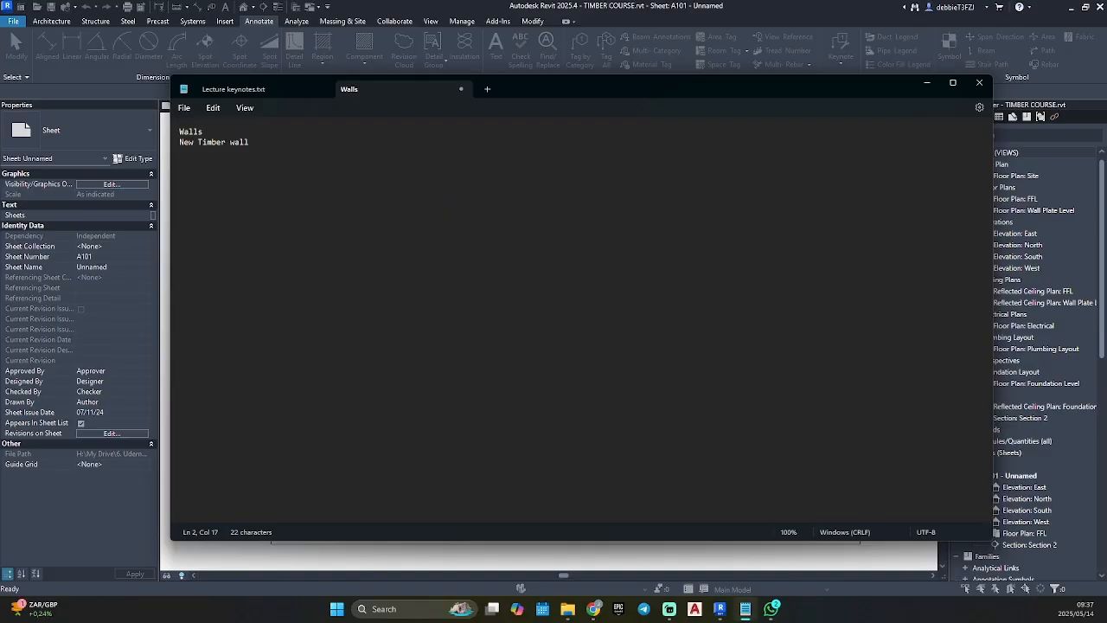
Step: Return to Revit and compare the key values and keynote texts of the Walls category in the keynote table
click(927, 83)
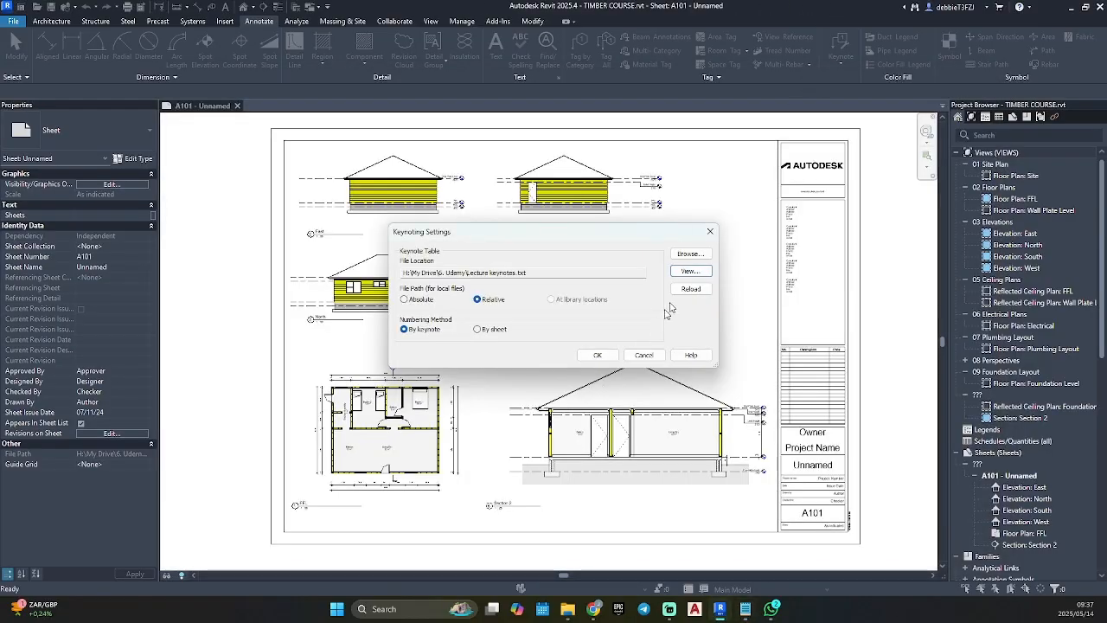
click(690, 271)
click(409, 227)
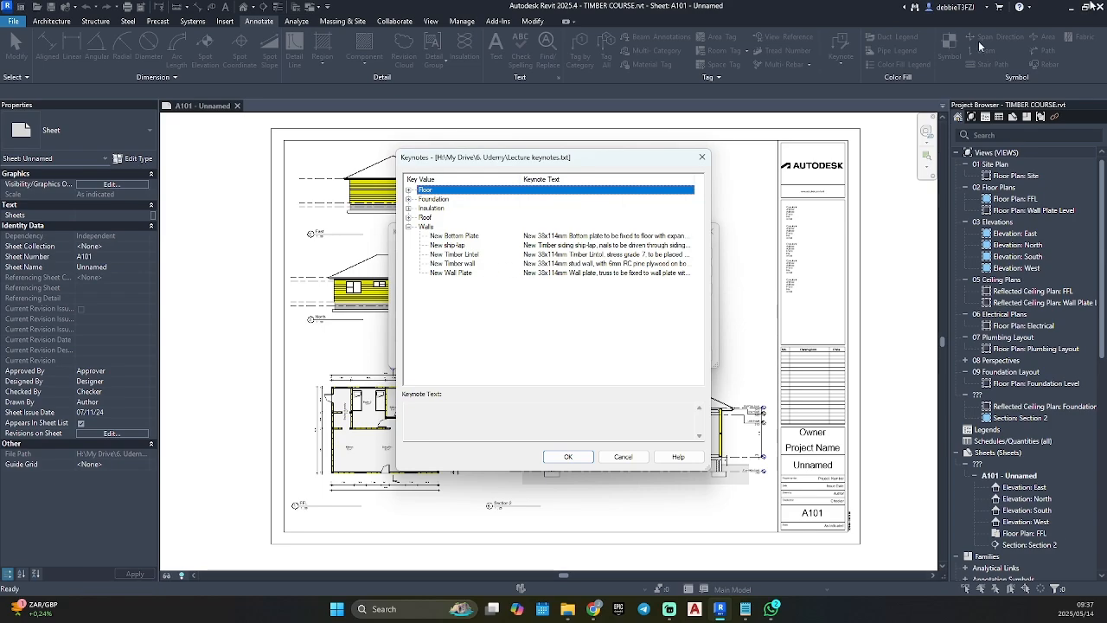
Step: In Notepad, append the 38x114mm stud wall description from Lecture keynotes.txt to the New Timber wall line, followed by the parent category "Walls"
click(744, 609)
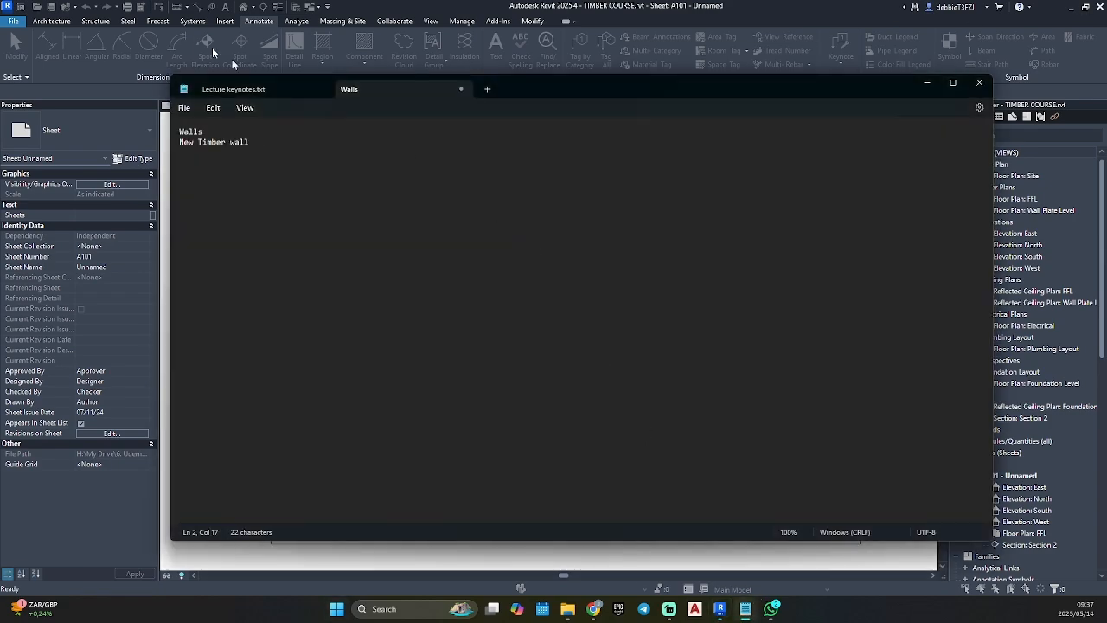
click(265, 90)
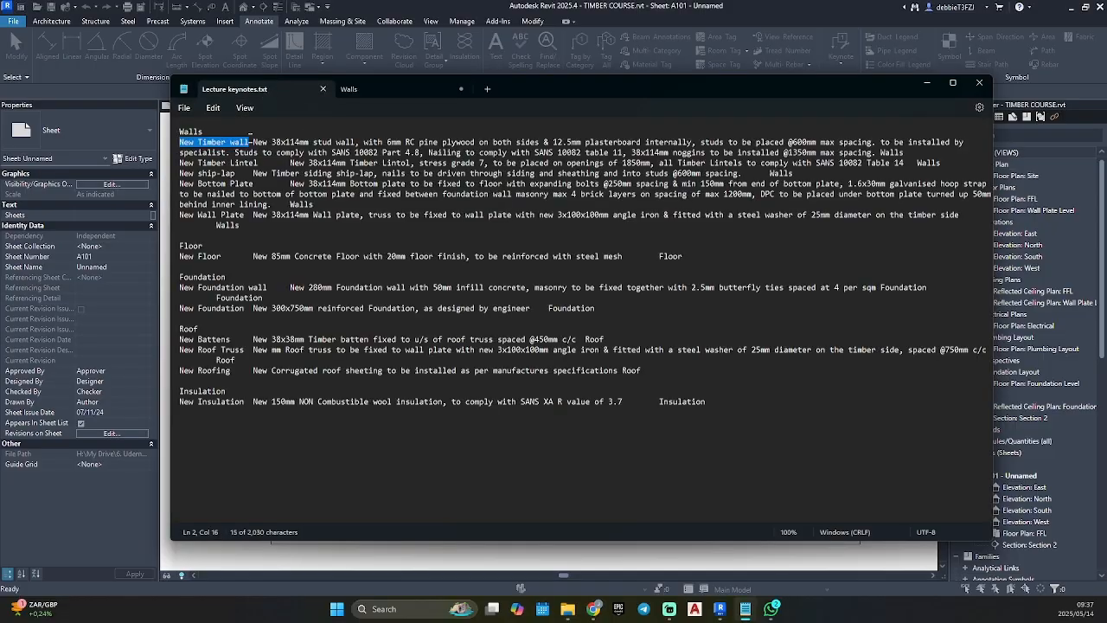
drag(252, 142, 875, 152)
key(ctrl+c)
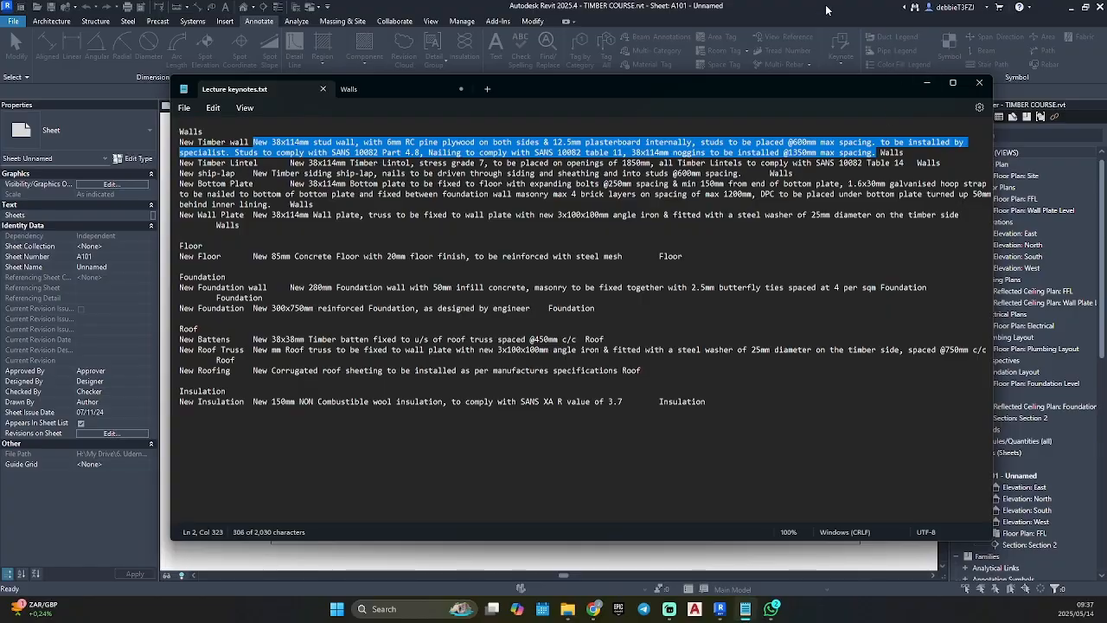
click(367, 87)
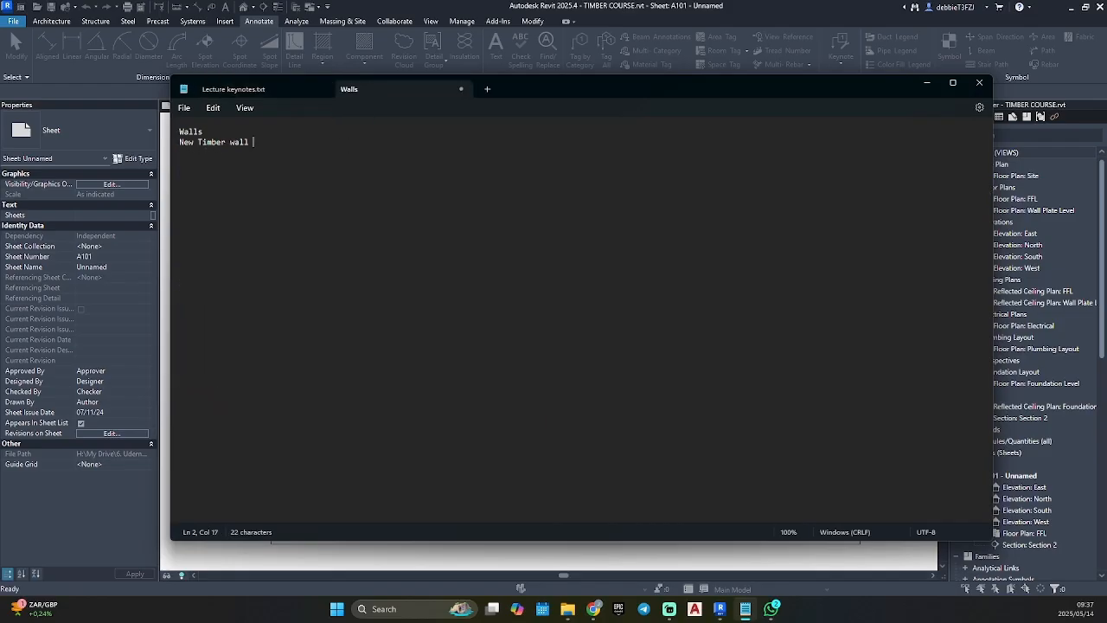
key(ctrl+v)
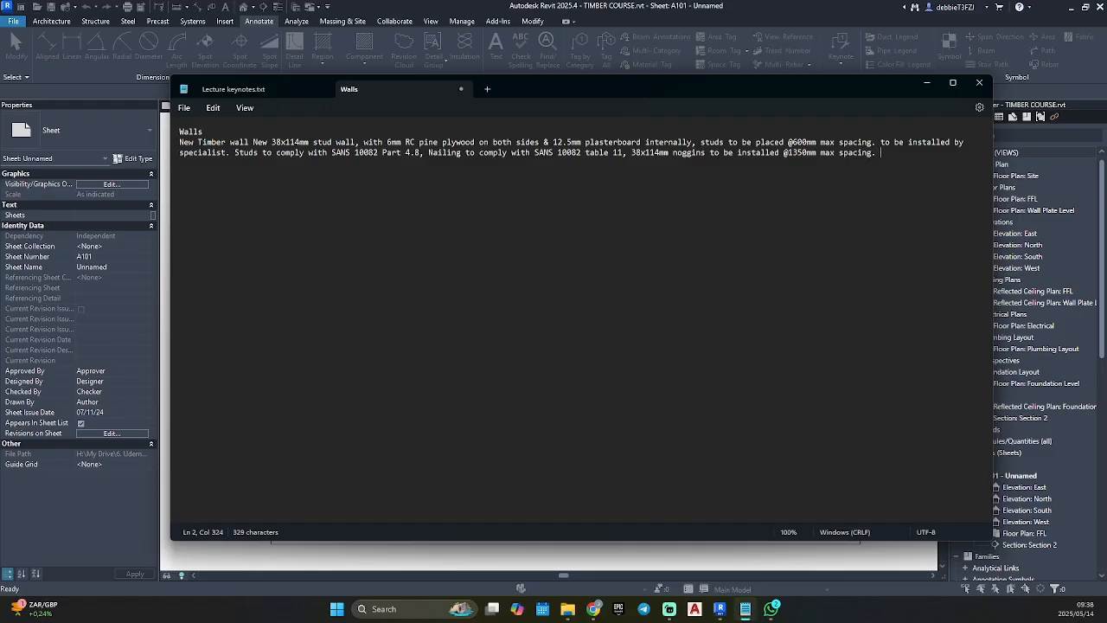
text(Walls)
Step: Review the Walls parent category that ends each wall entry in Lecture keynotes.txt
click(279, 91)
click(901, 155)
mouse_move(904, 154)
mouse_down()
mouse_move(880, 153)
mouse_move(922, 164)
mouse_up()
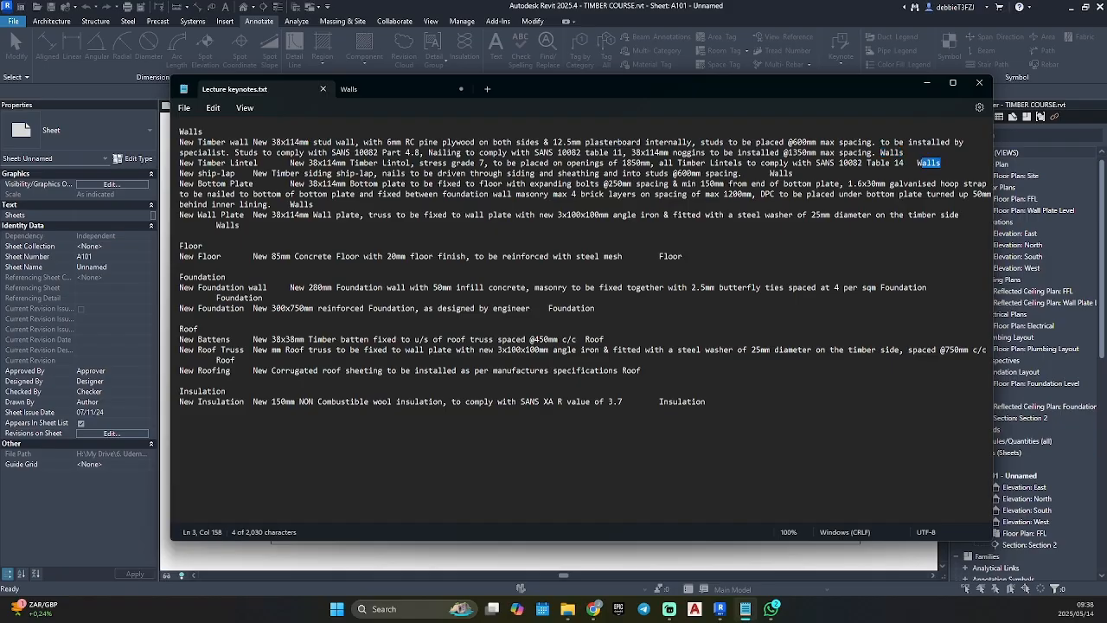
drag(794, 173, 768, 174)
Step: Return to Revit and close the keynote table and the Keynoting Settings
click(926, 82)
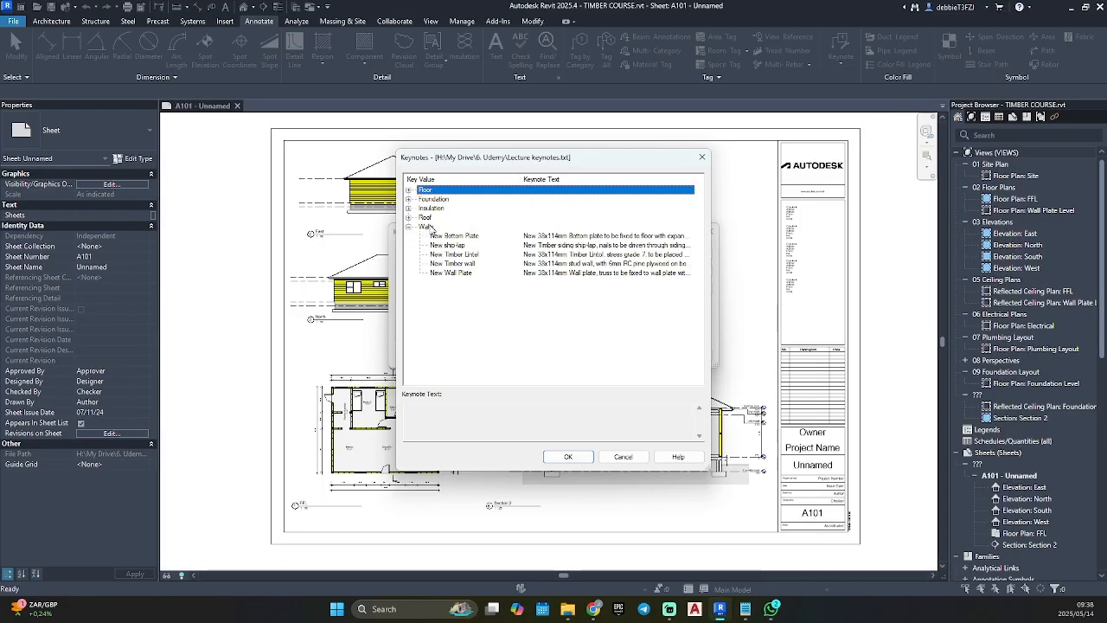
click(701, 157)
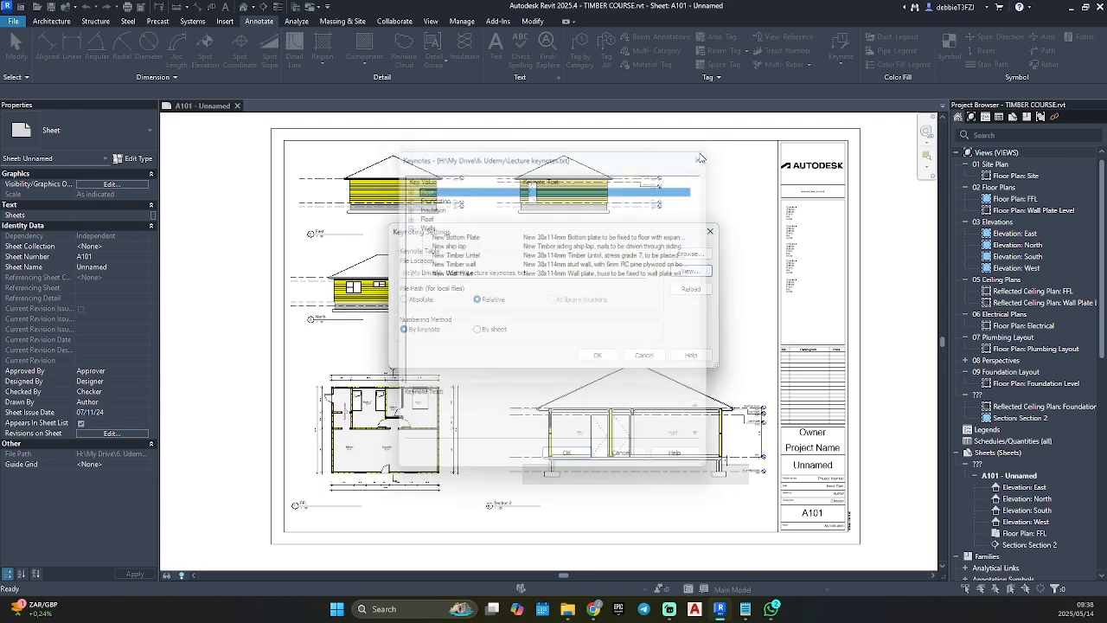
click(711, 231)
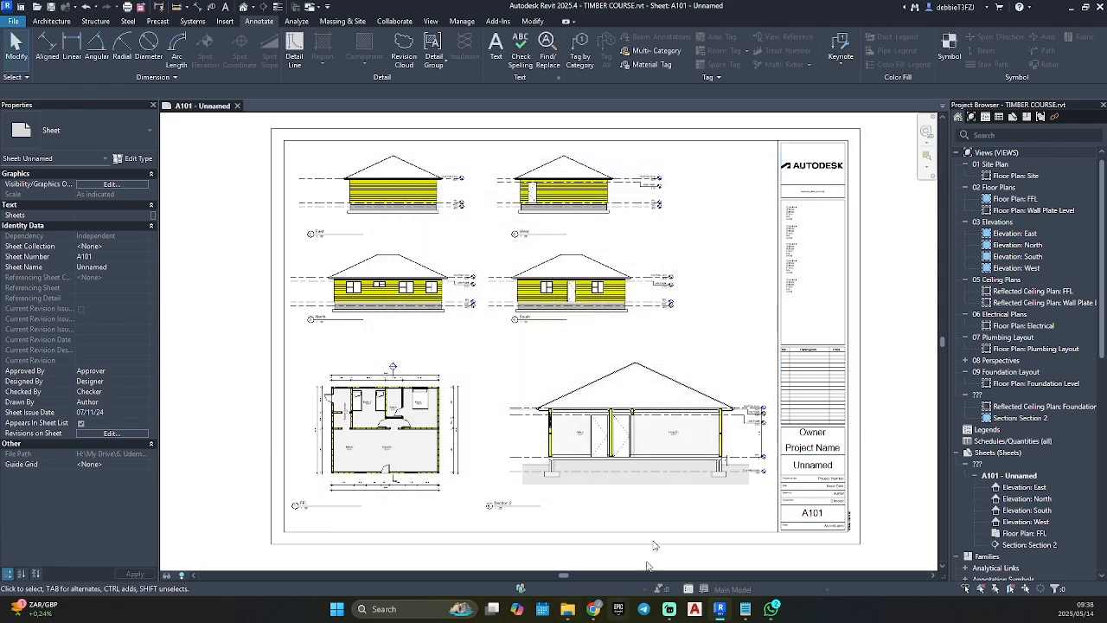
click(840, 64)
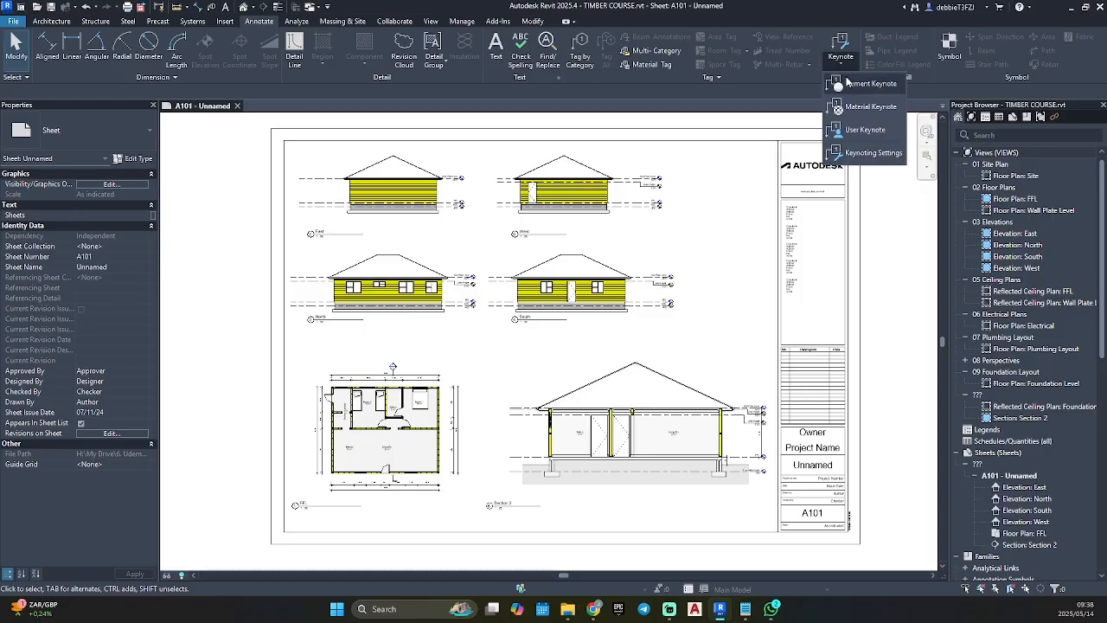
click(856, 83)
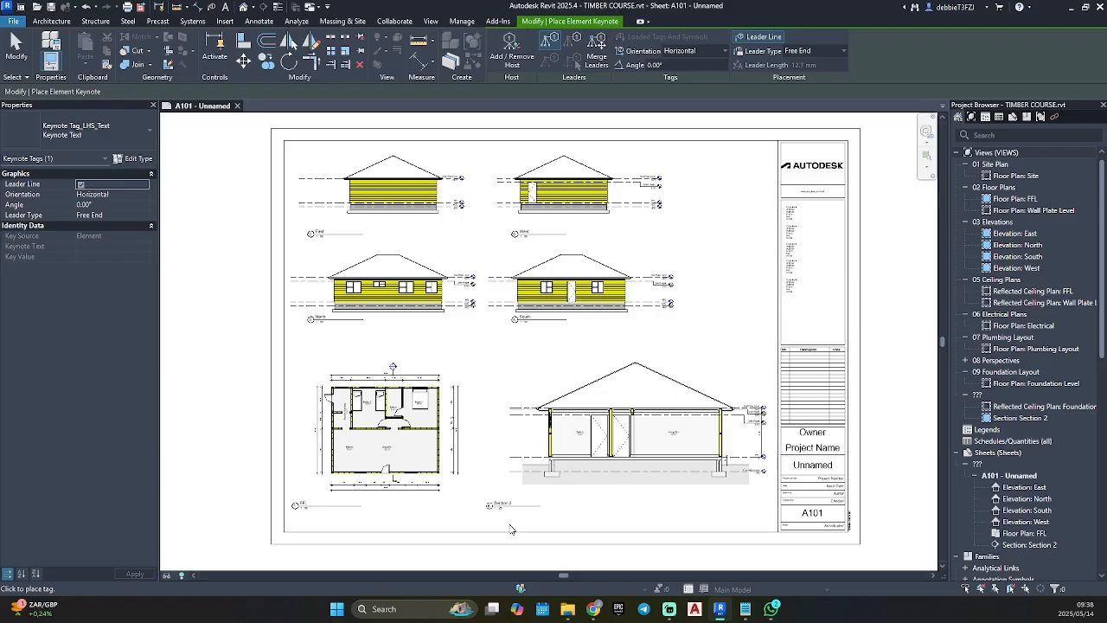
scroll(510, 530, up, 4)
scroll(439, 490, down, 2)
middle_drag(439, 490, 641, 413)
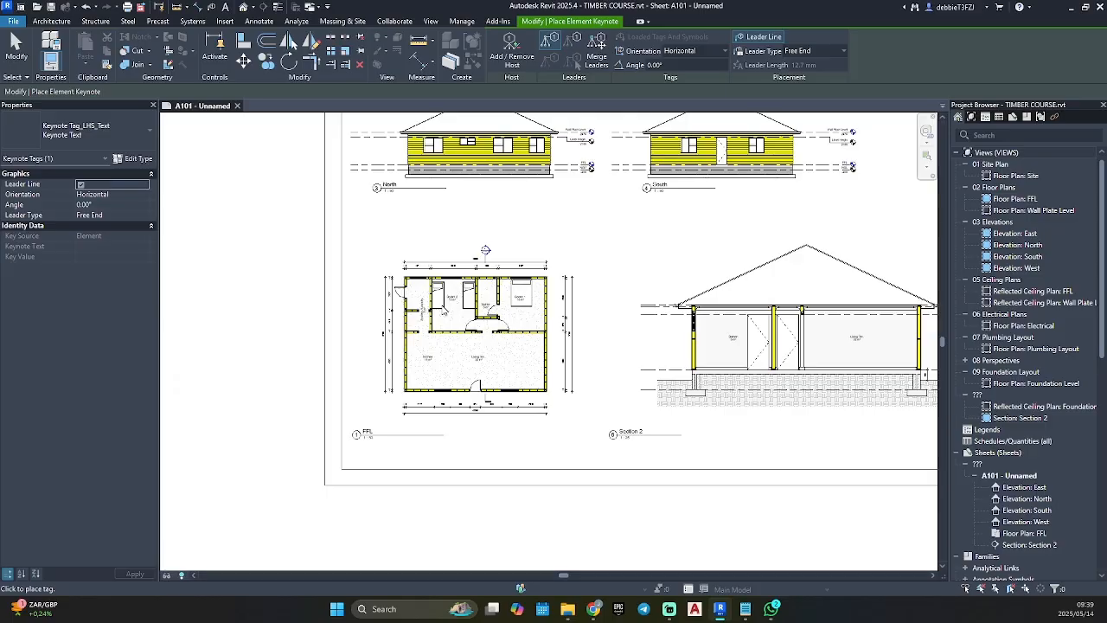
key(Escape)
Step: Activate the FFL floor plan view on sheet A101 for editing
double_click(546, 299)
scroll(546, 299, up, 1)
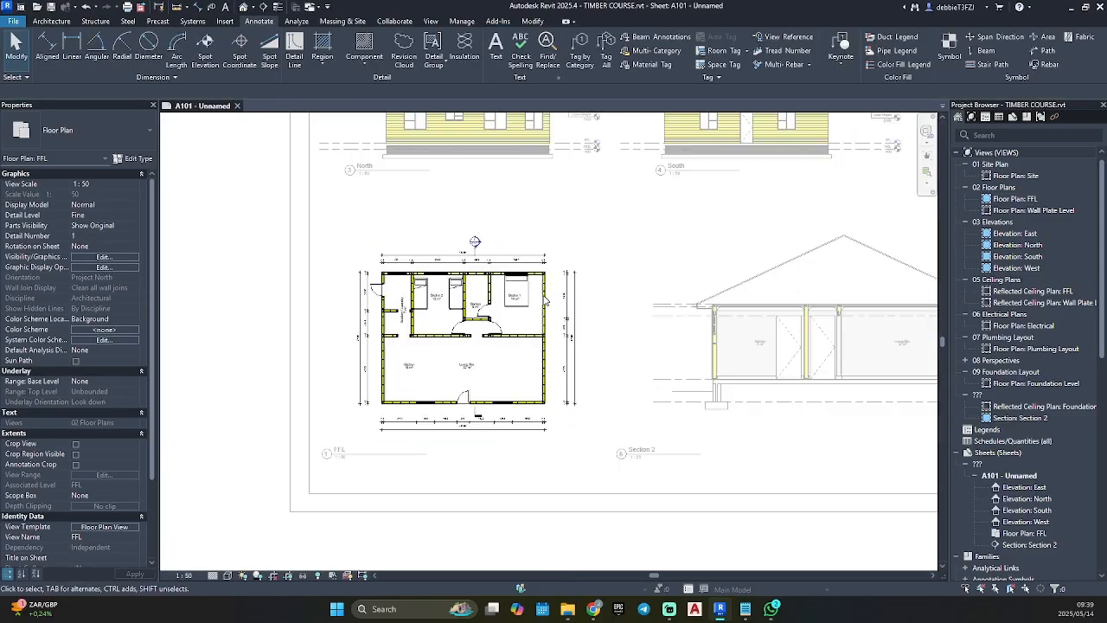
scroll(545, 299, up, 3)
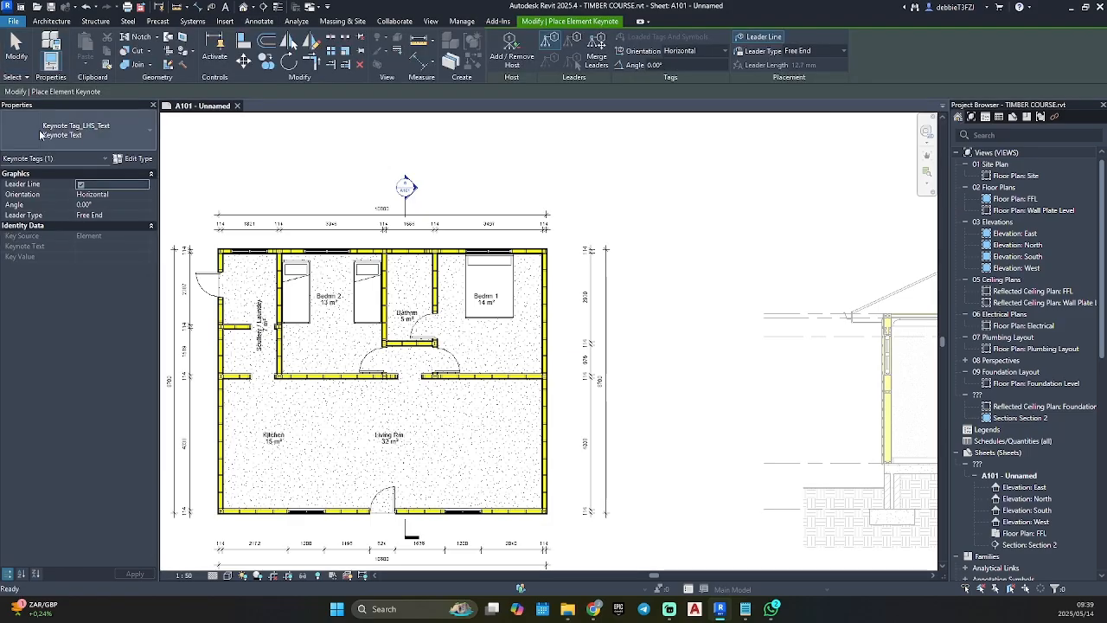
Step: Choose the Keynote Text type of Keynote Tag_LHS_Text for the element keynote and review its type properties
click(88, 138)
click(58, 217)
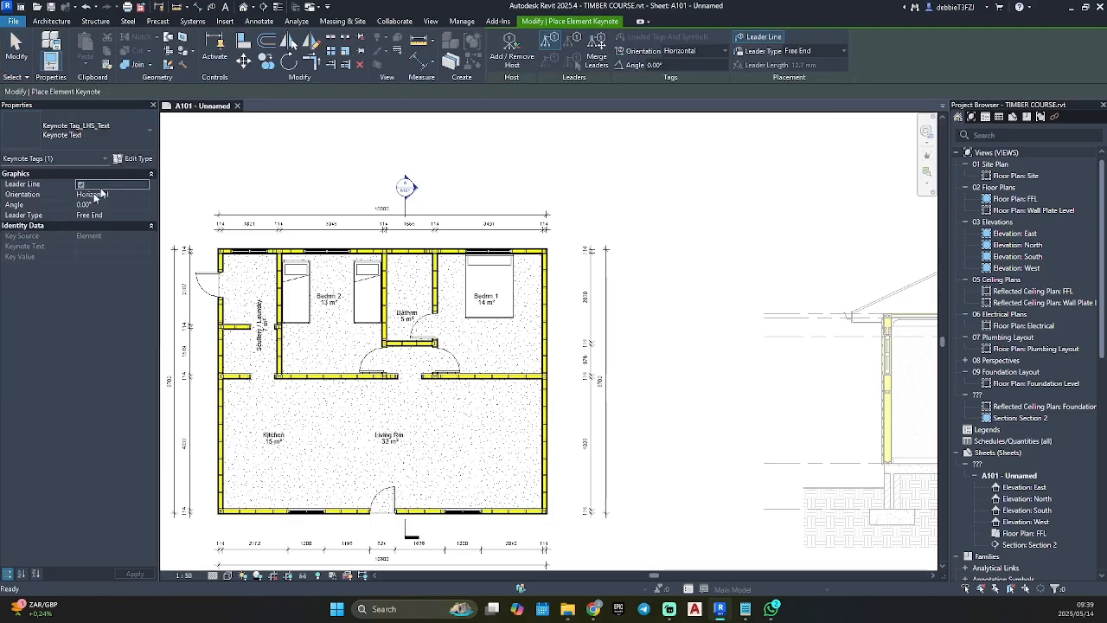
click(135, 159)
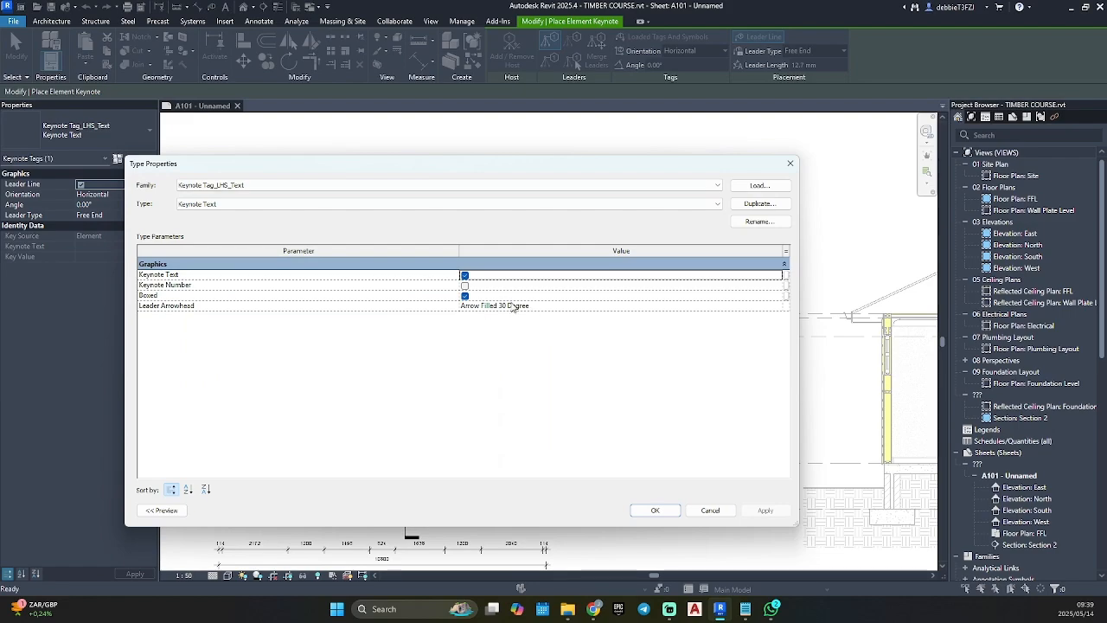
click(654, 510)
Step: Place an element keynote on the exterior wall beside Bedrm 1, its text outside the dimensions, using the Walls key New Timber wall
scroll(555, 302, up, 5)
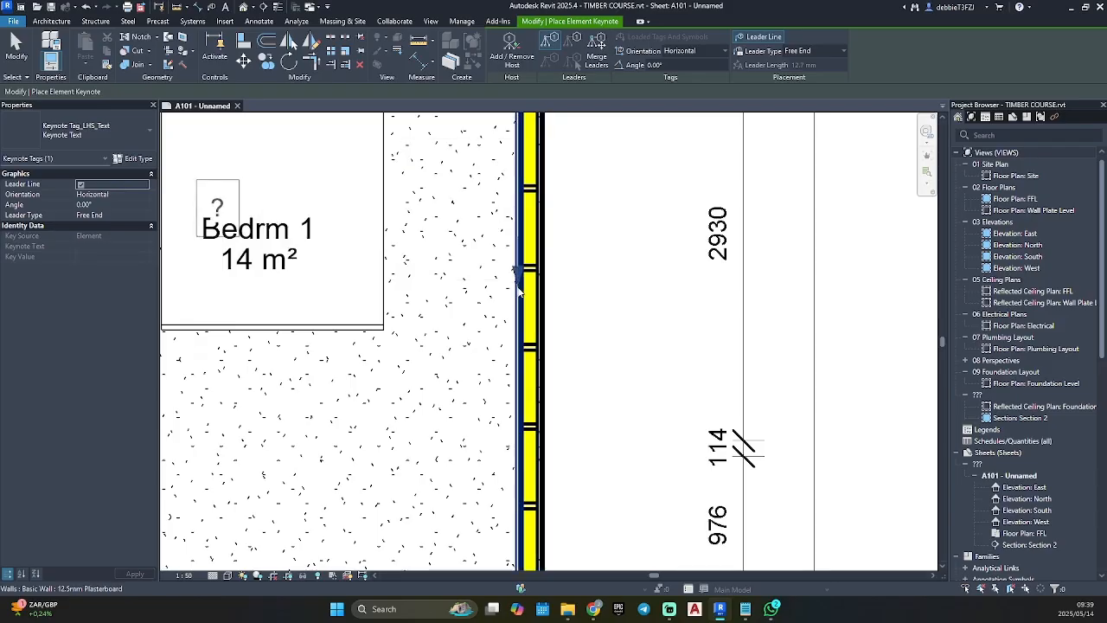
click(519, 292)
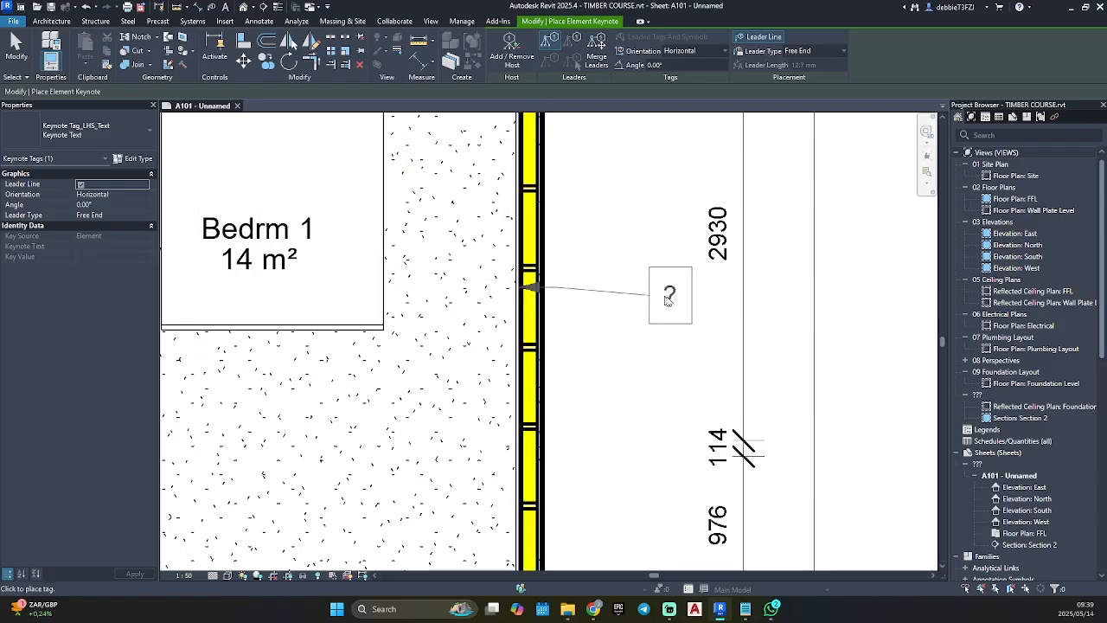
scroll(623, 294, down, 3)
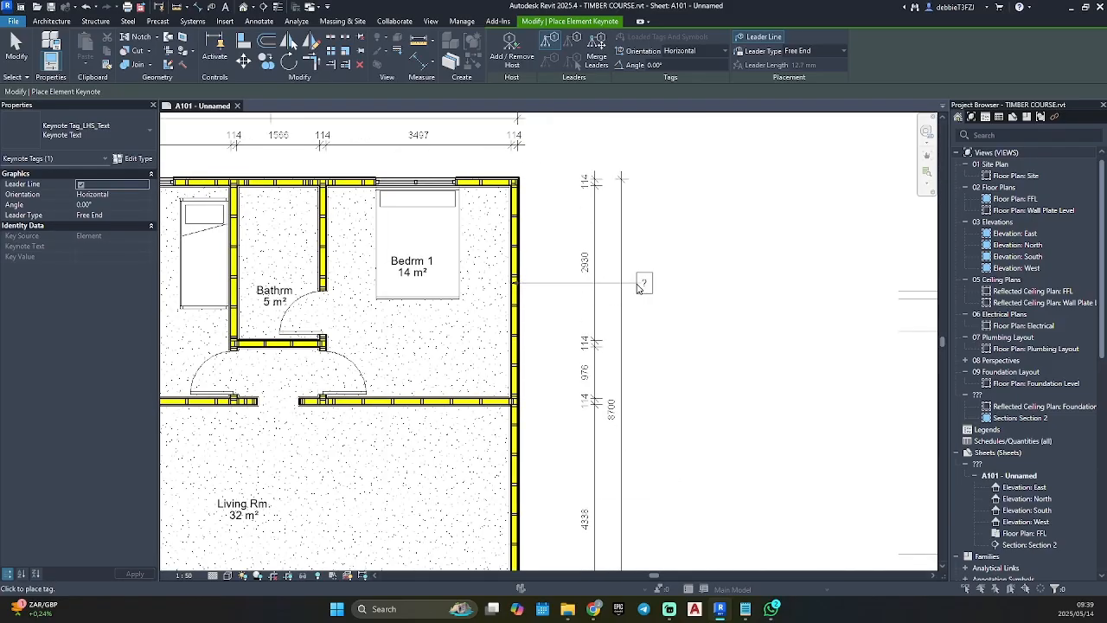
click(640, 286)
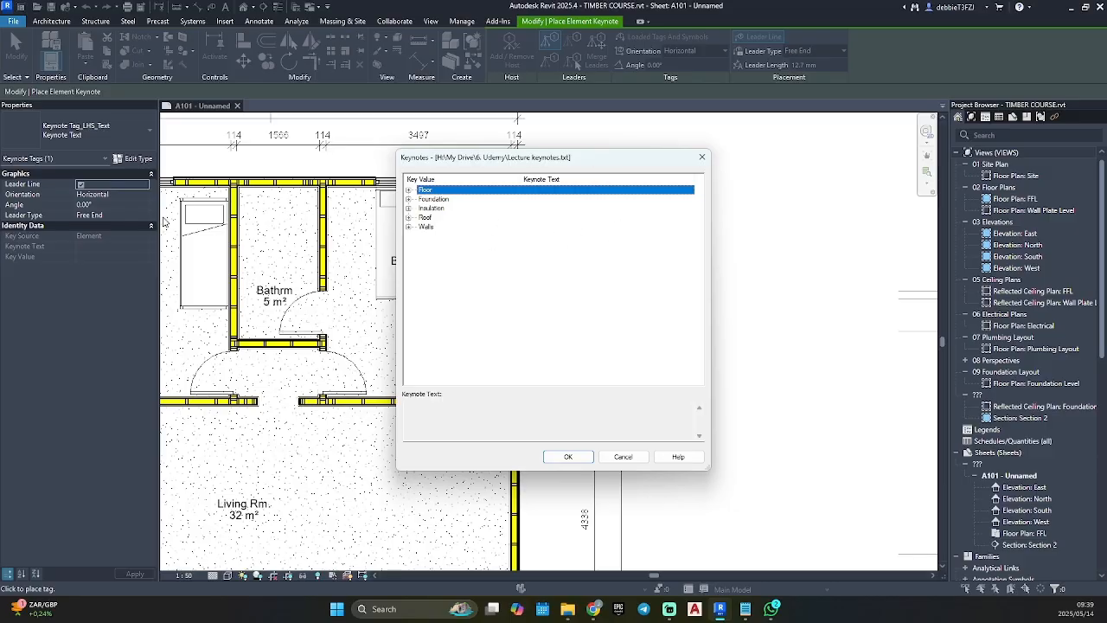
click(408, 226)
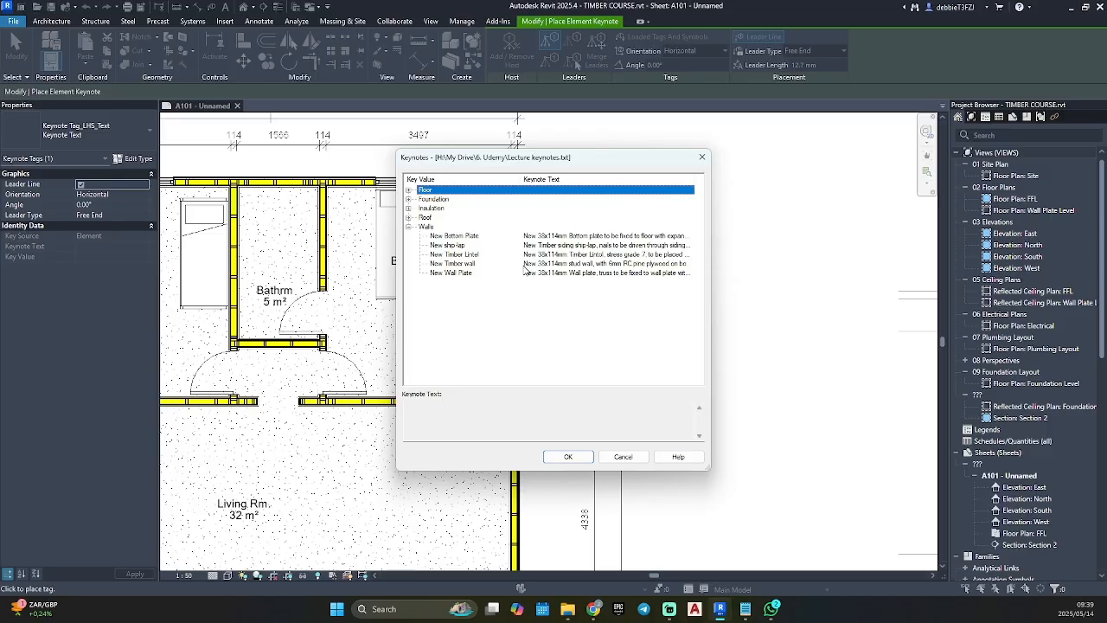
click(526, 264)
click(567, 457)
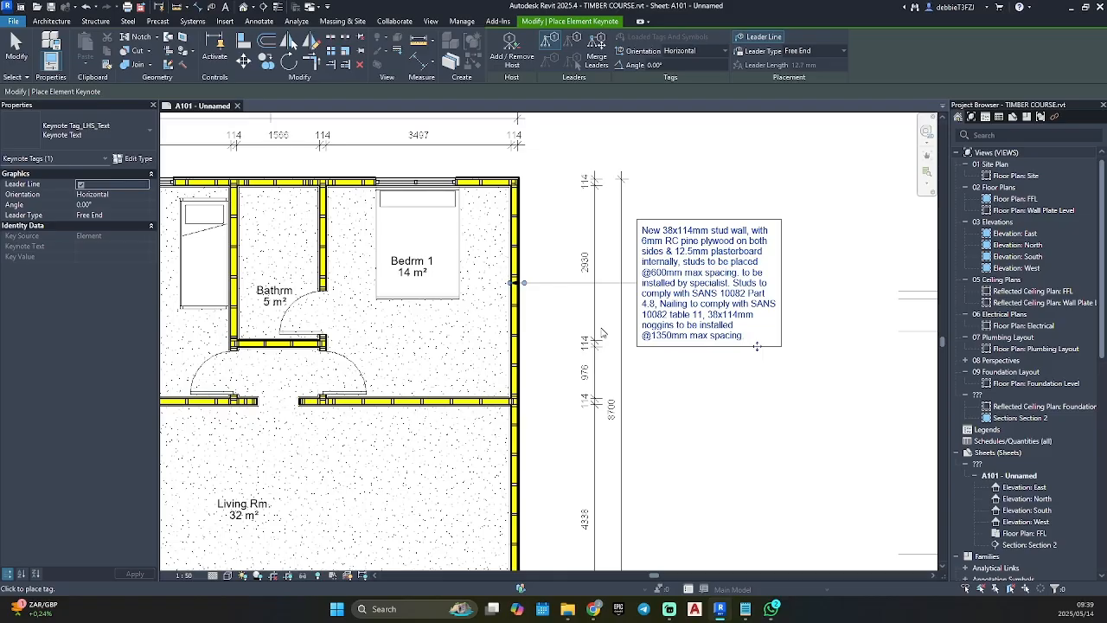
Step: Switch to Lecture keynotes.txt in Notepad to review its keynote entries, return to Revit and end keynote placement
click(730, 615)
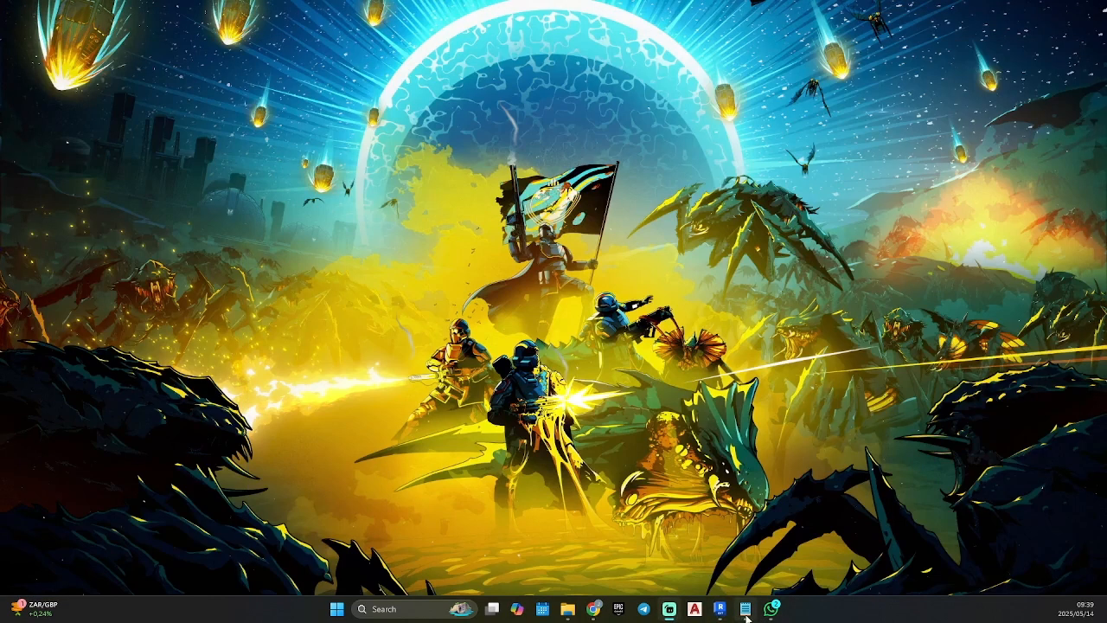
click(728, 614)
click(745, 612)
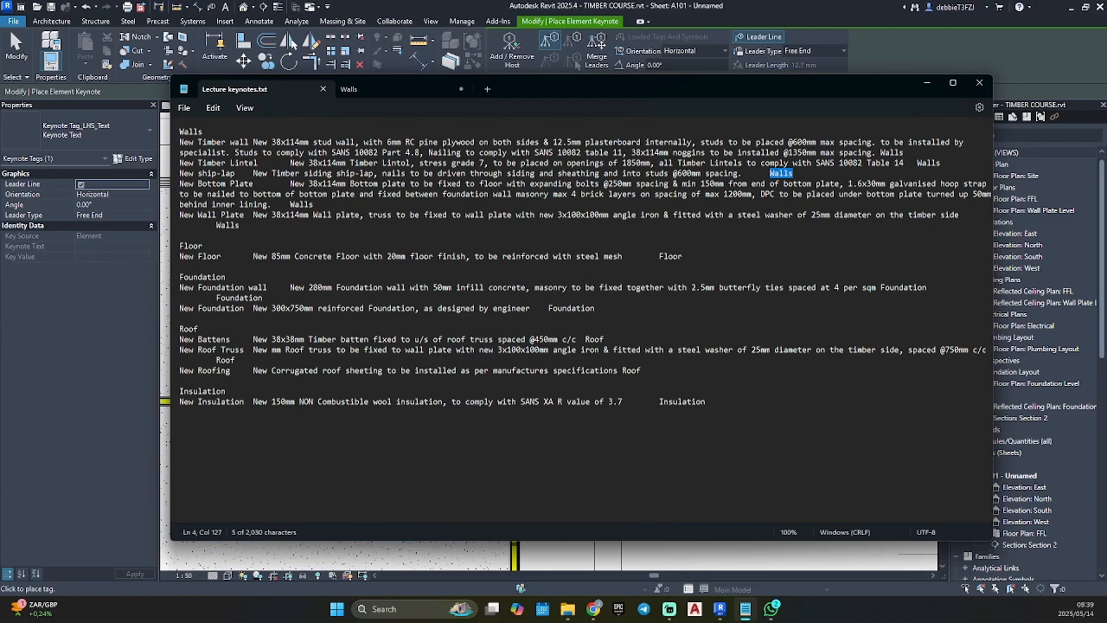
click(927, 84)
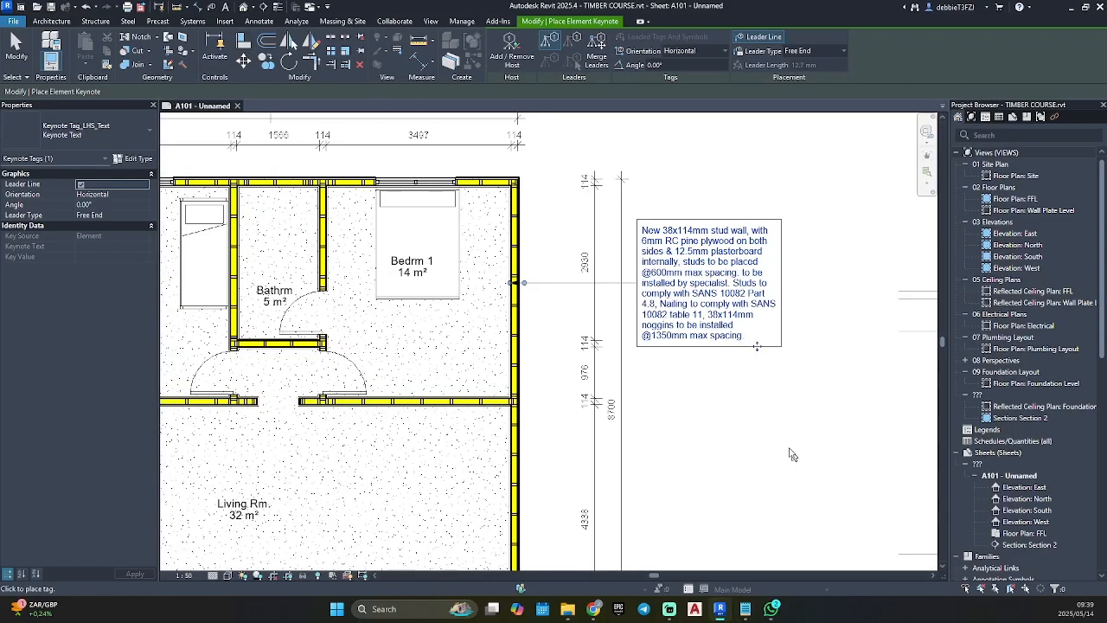
key(Escape)
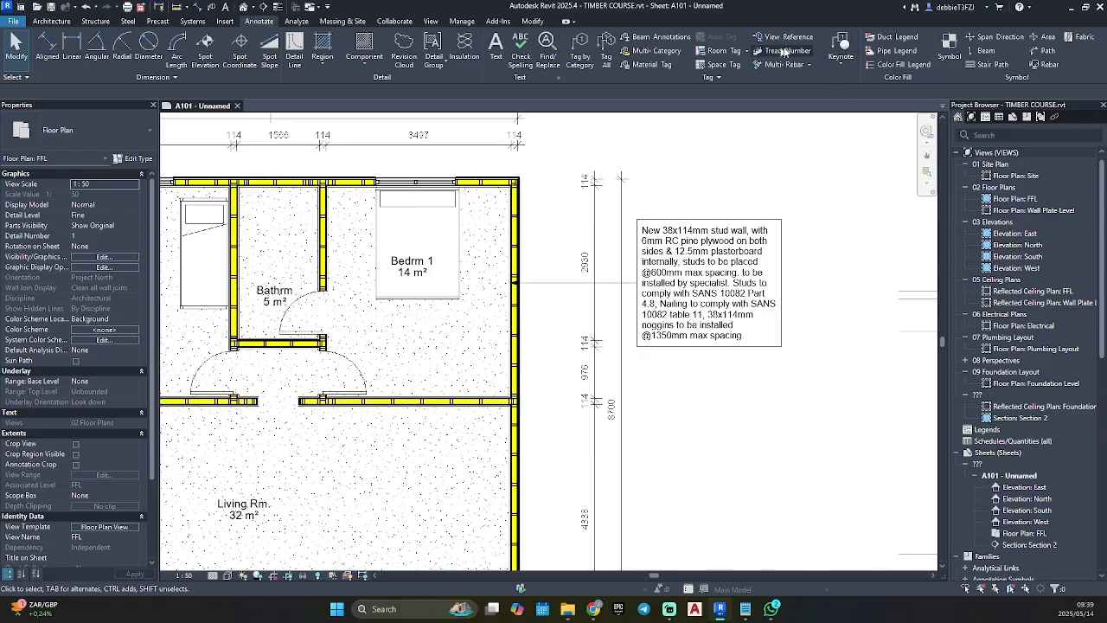
Step: Check the file location in the Keynoting Settings and view its keynote table, closing both windows
click(842, 61)
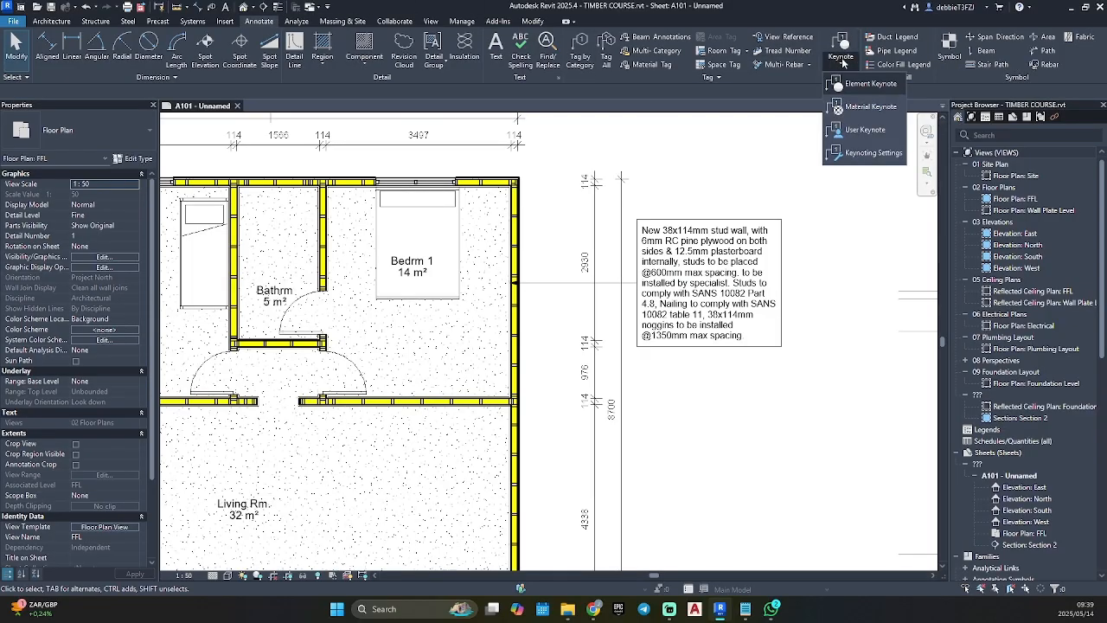
click(856, 153)
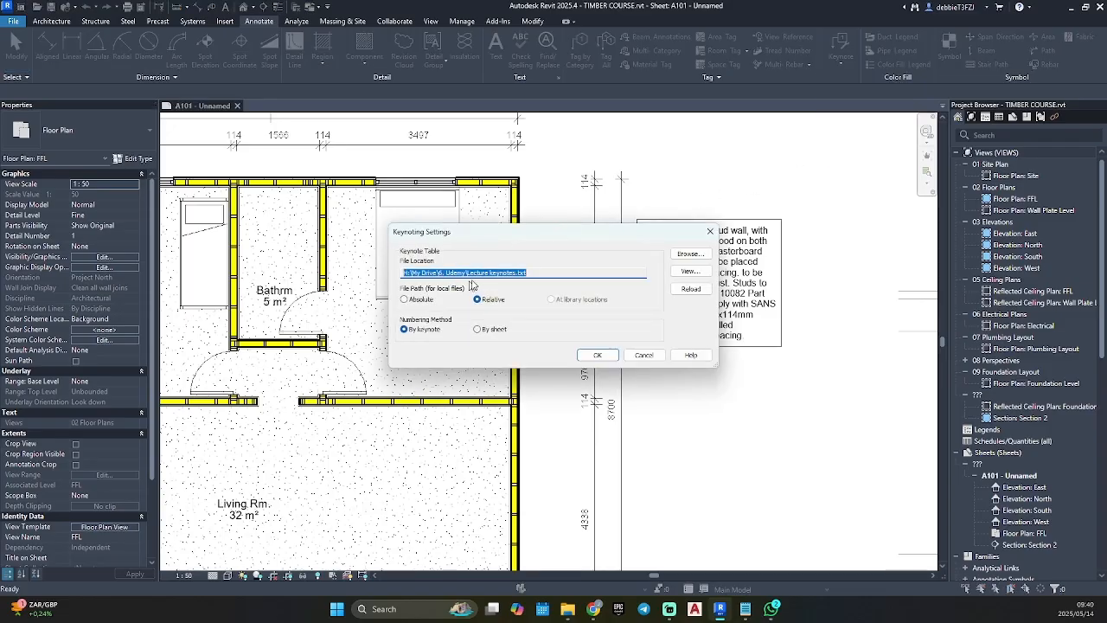
click(689, 272)
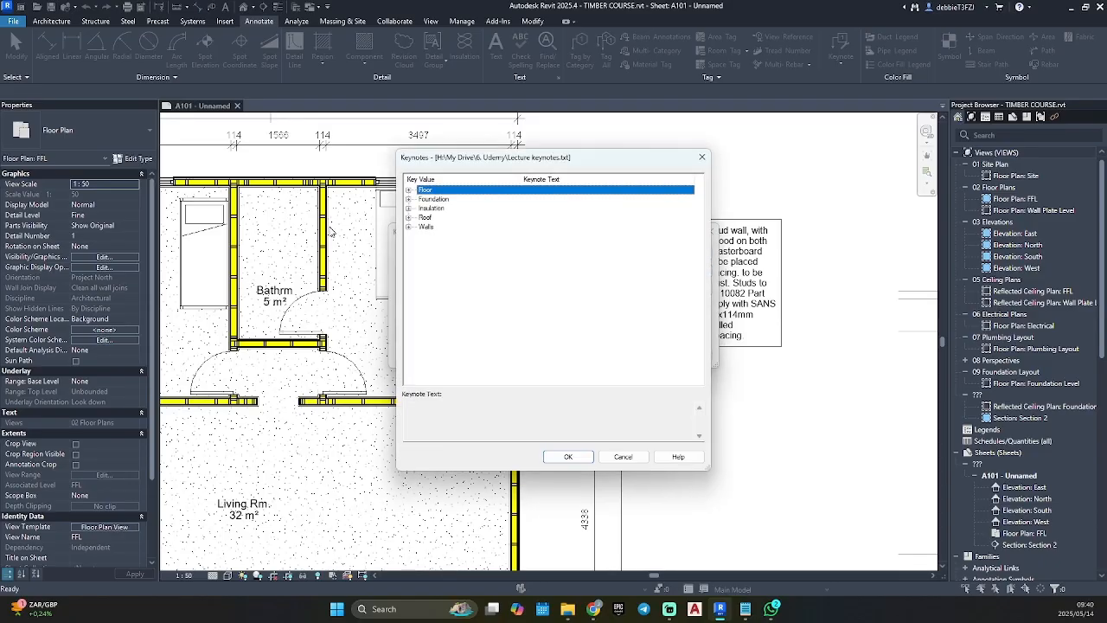
click(568, 455)
click(600, 361)
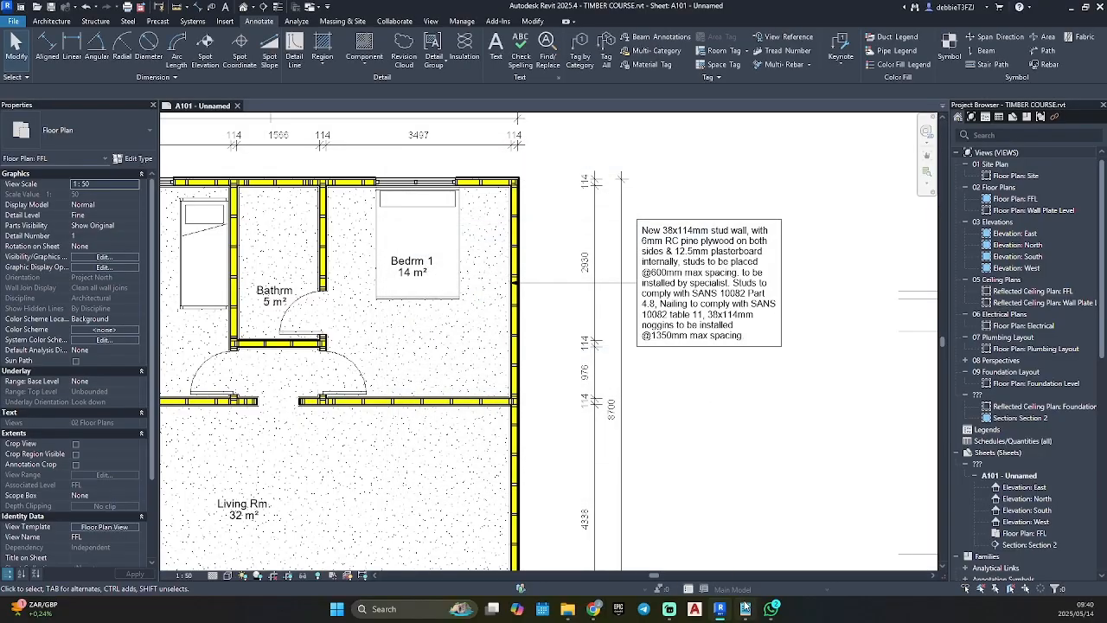
Step: Review the category groups in Lecture keynotes.txt in Notepad and return to the floor plan in Revit
mouse_move(745, 608)
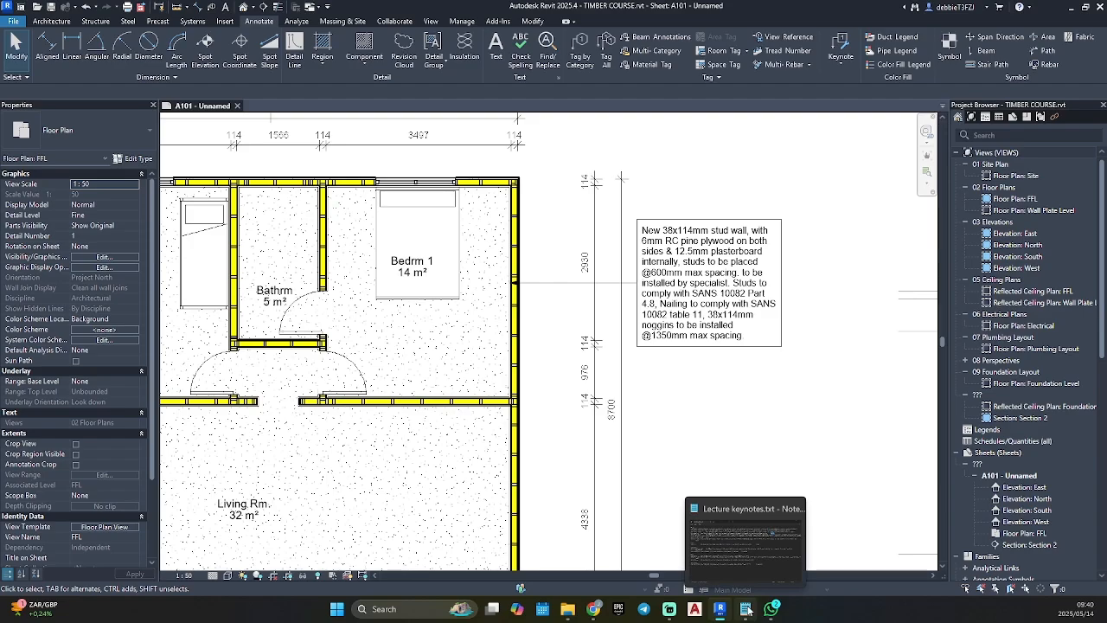
click(697, 549)
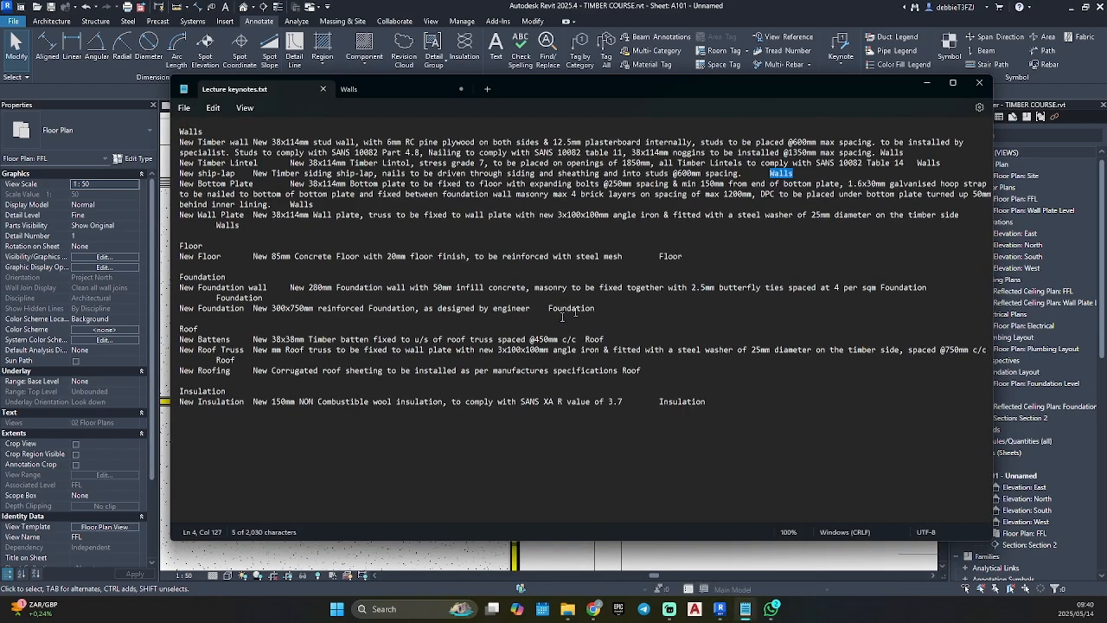
click(928, 87)
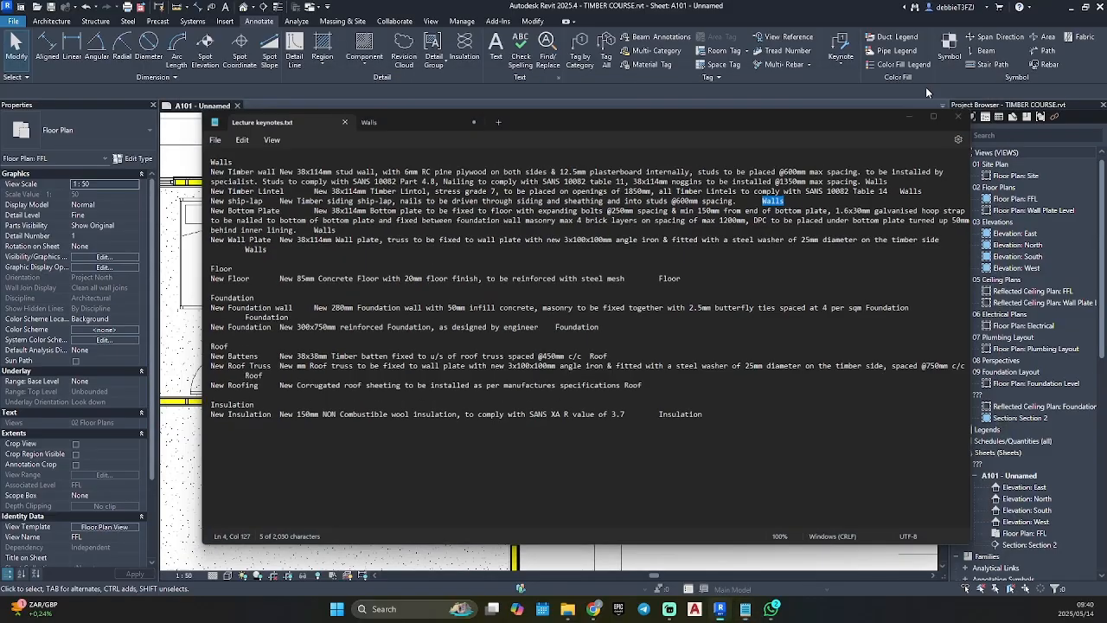
click(846, 45)
click(710, 231)
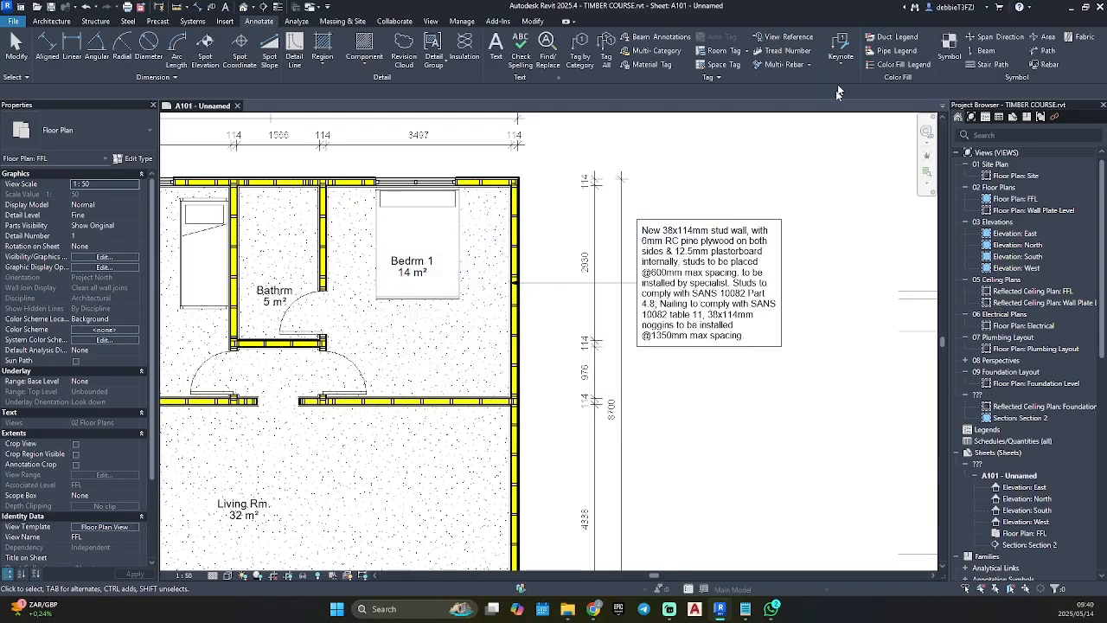
Step: Place an element keynote for the timber ship-lap siding on the exterior wall beside the Living Rm., aligned beneath the stud wall keynote
click(841, 62)
click(852, 83)
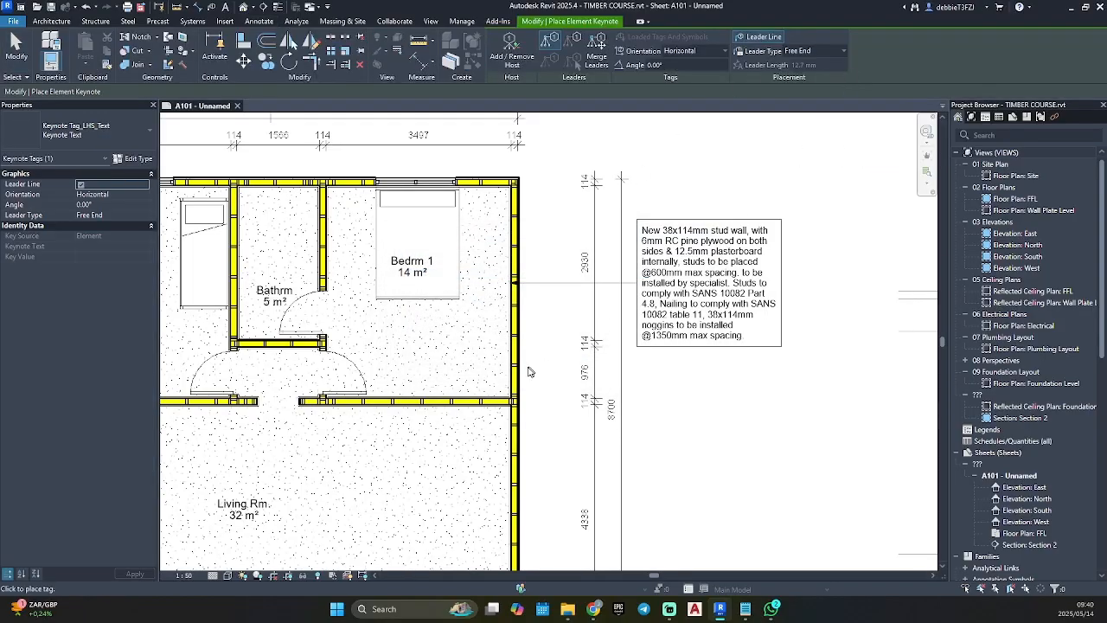
scroll(501, 399, up, 2)
middle_drag(500, 401, 500, 321)
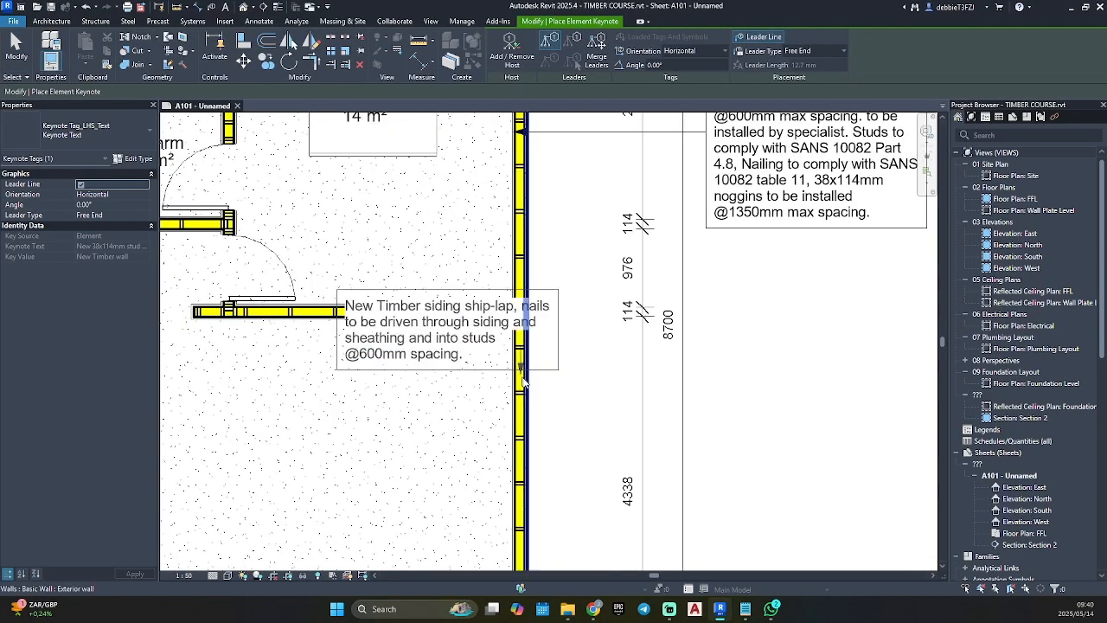
scroll(519, 321, up, 2)
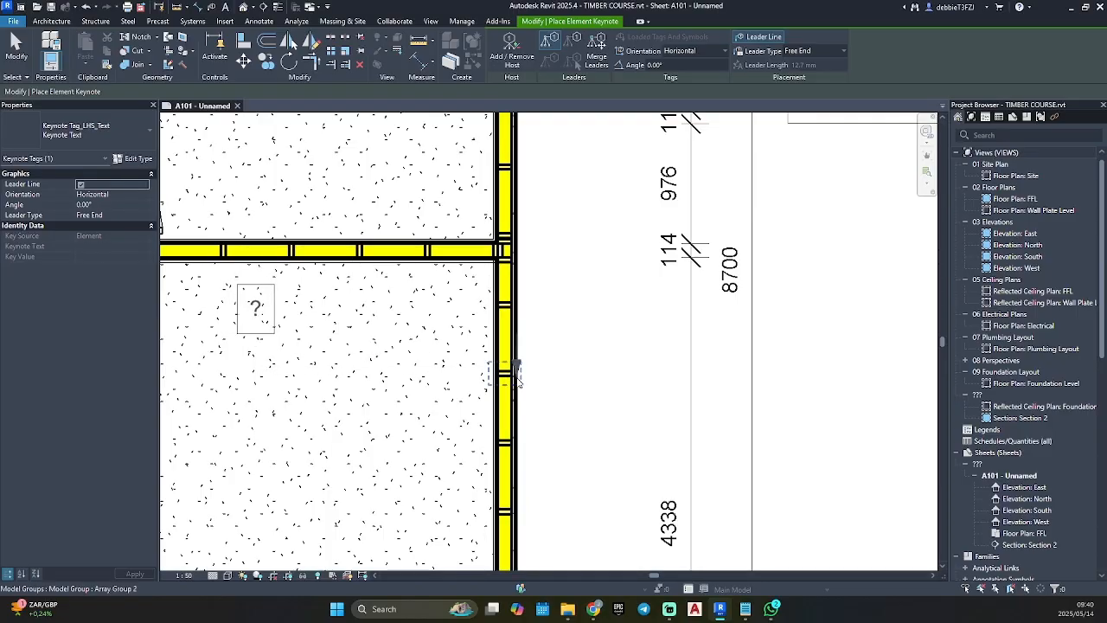
click(517, 381)
scroll(517, 381, down, 3)
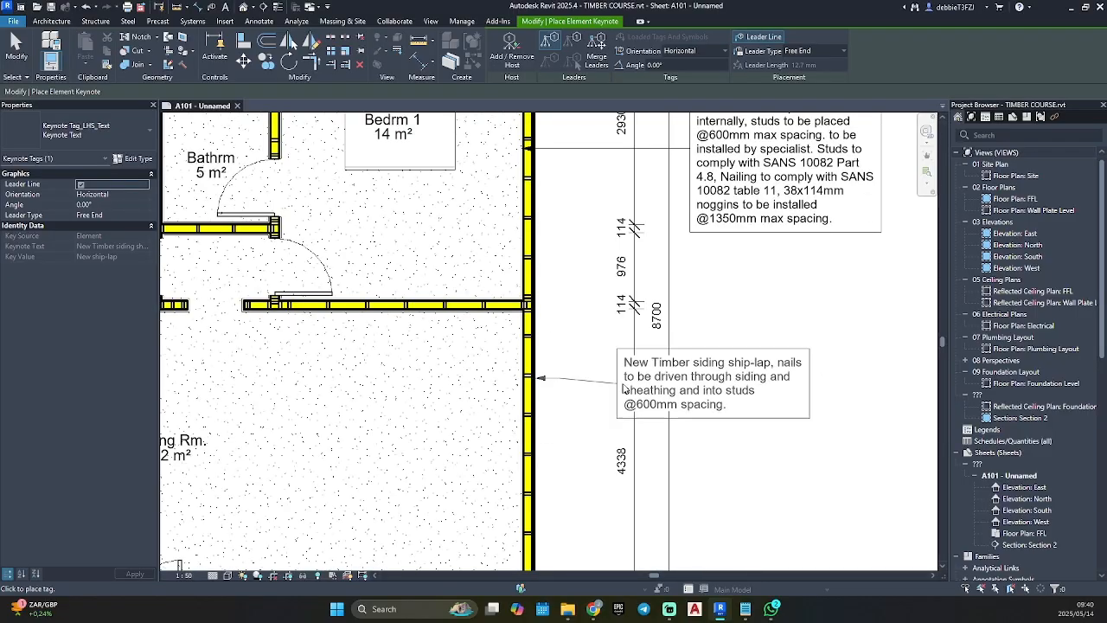
click(689, 382)
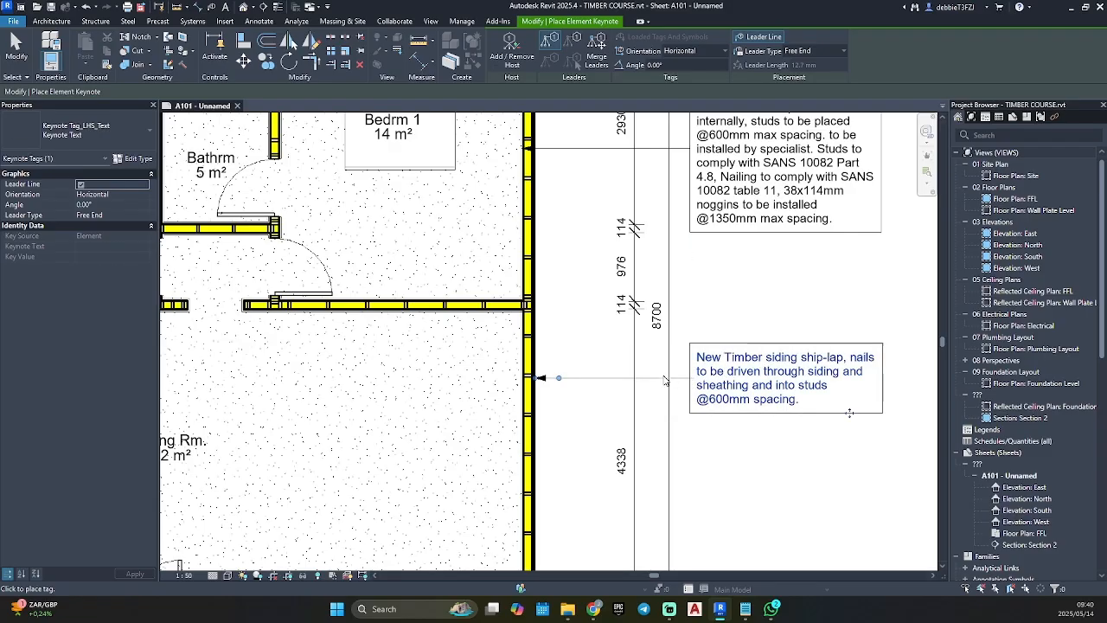
Step: Look over the entries in Lecture keynotes.txt in Notepad once more and return to Revit
scroll(665, 380, down, 2)
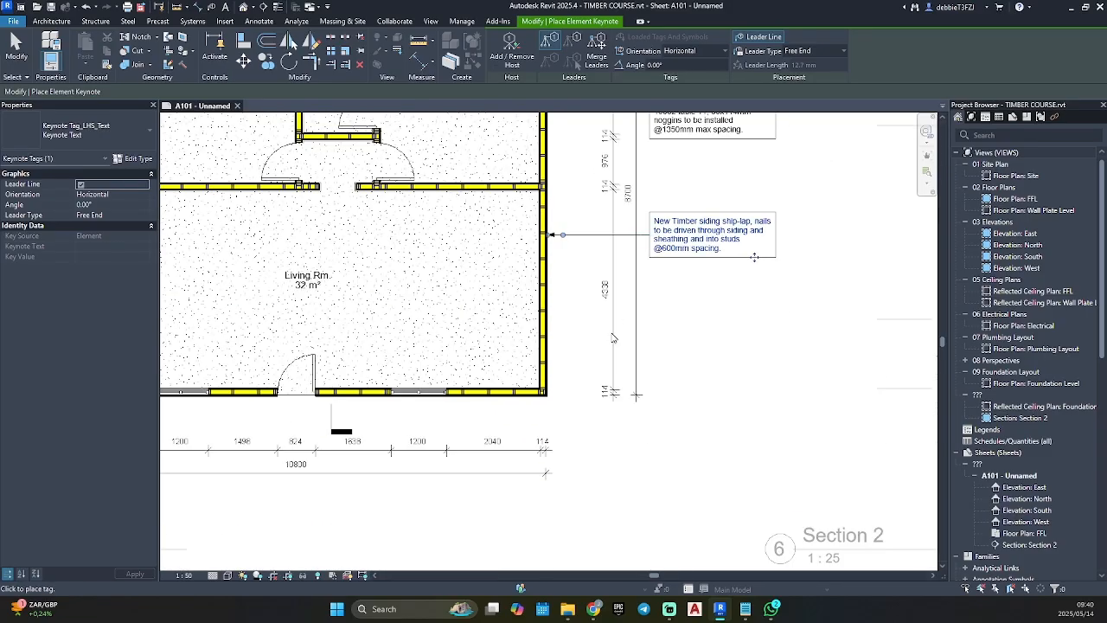
click(745, 609)
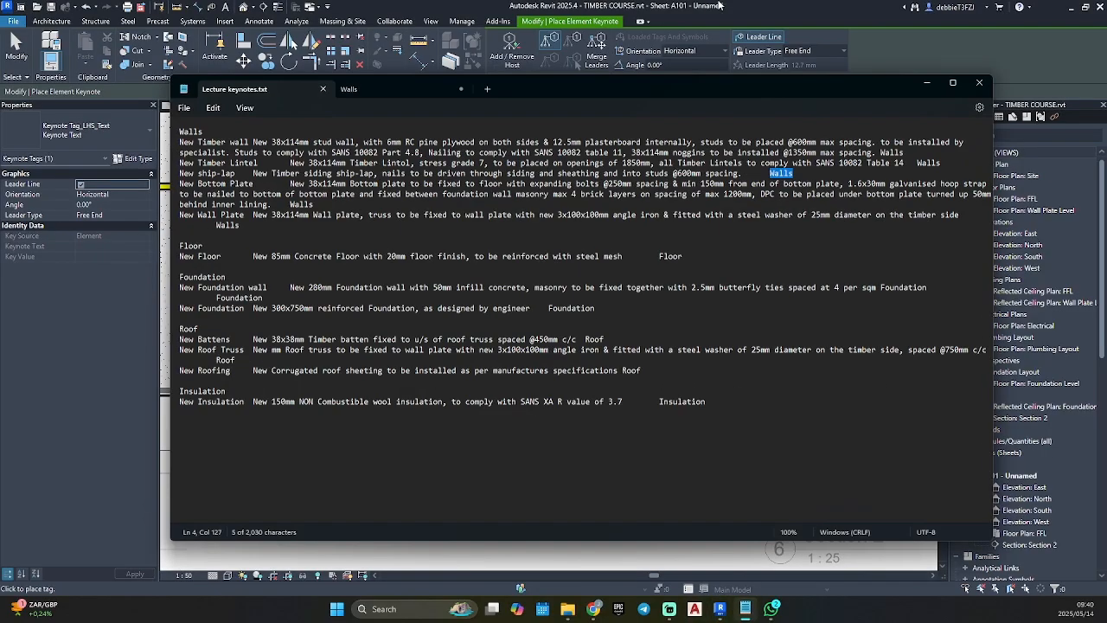
drag(740, 94, 831, 130)
key(alt+Tab)
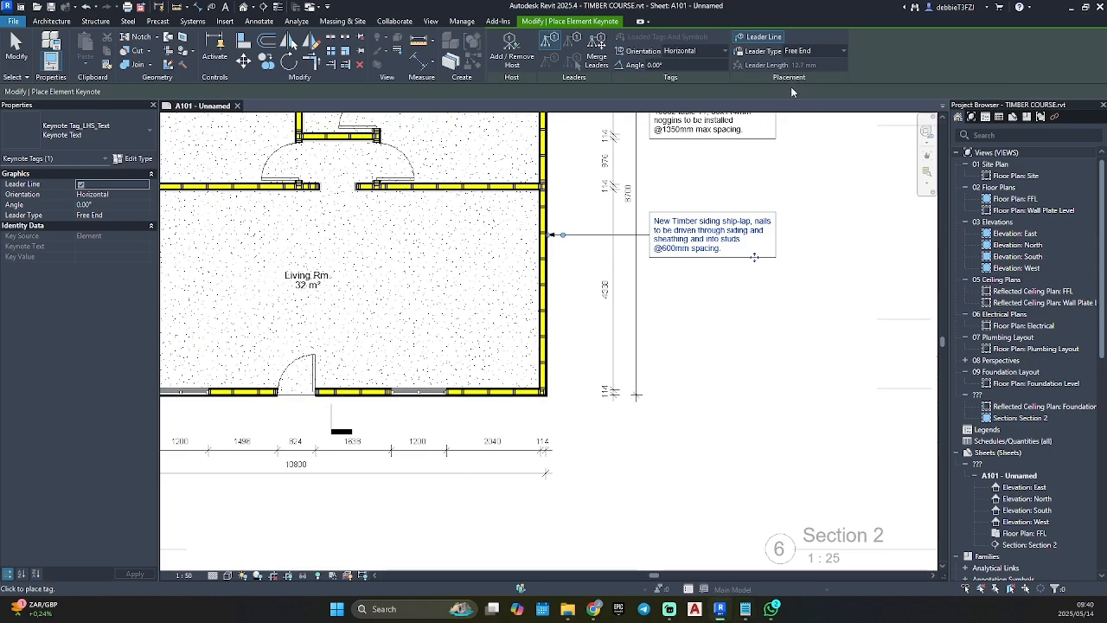
Step: Place an element keynote on the Living Rm. floor slab using the Floor key New Floor, aligned below the ship-lap keynote, and end placement
click(507, 328)
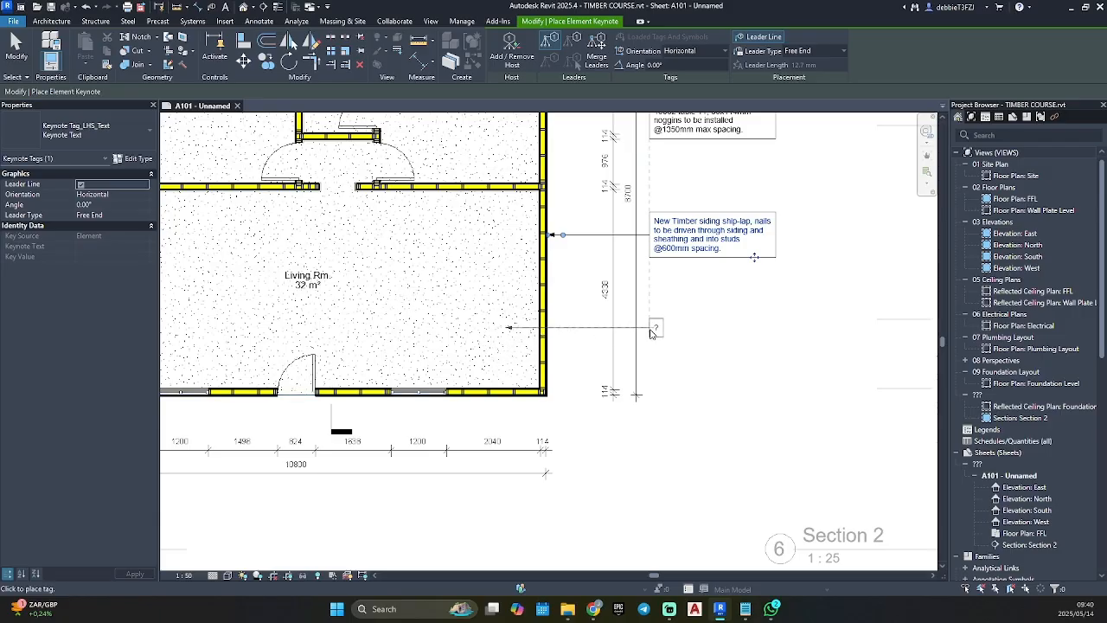
click(651, 336)
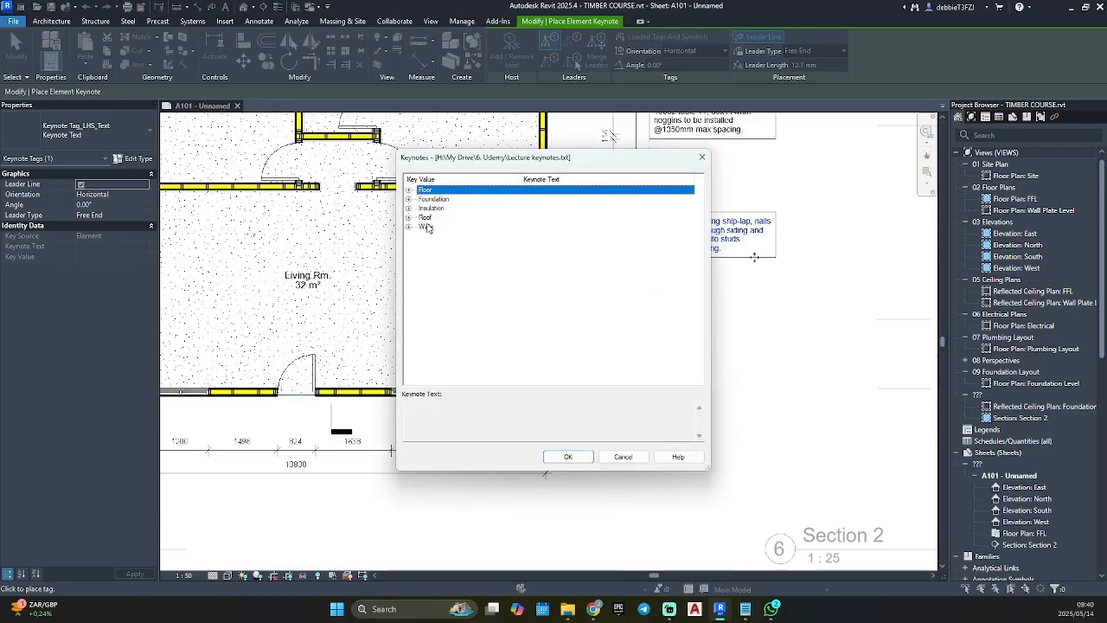
click(409, 190)
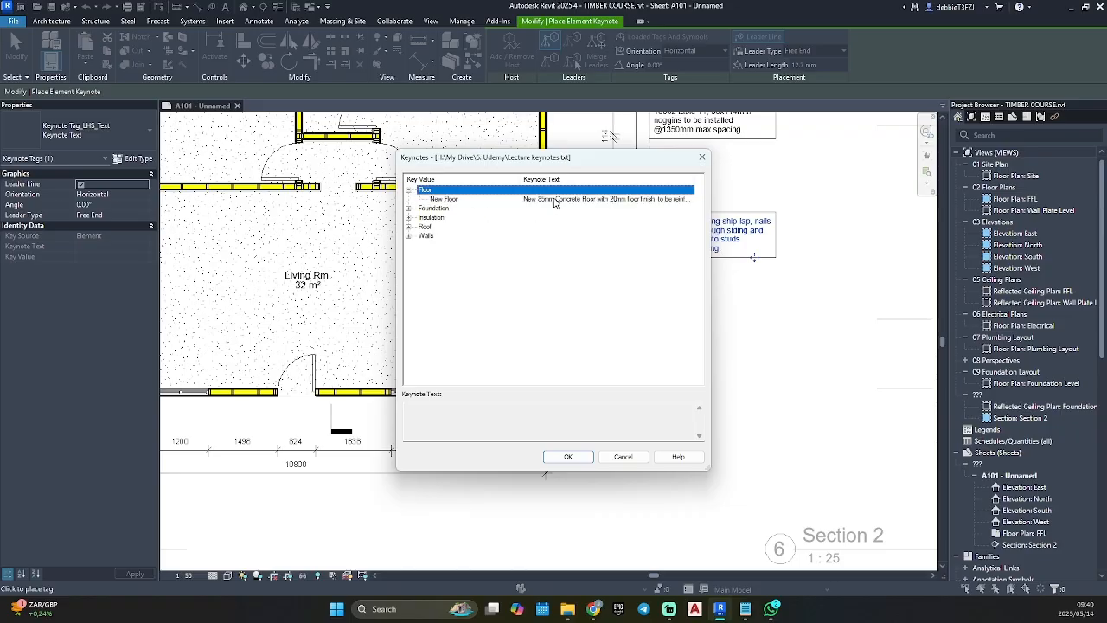
click(554, 200)
click(568, 456)
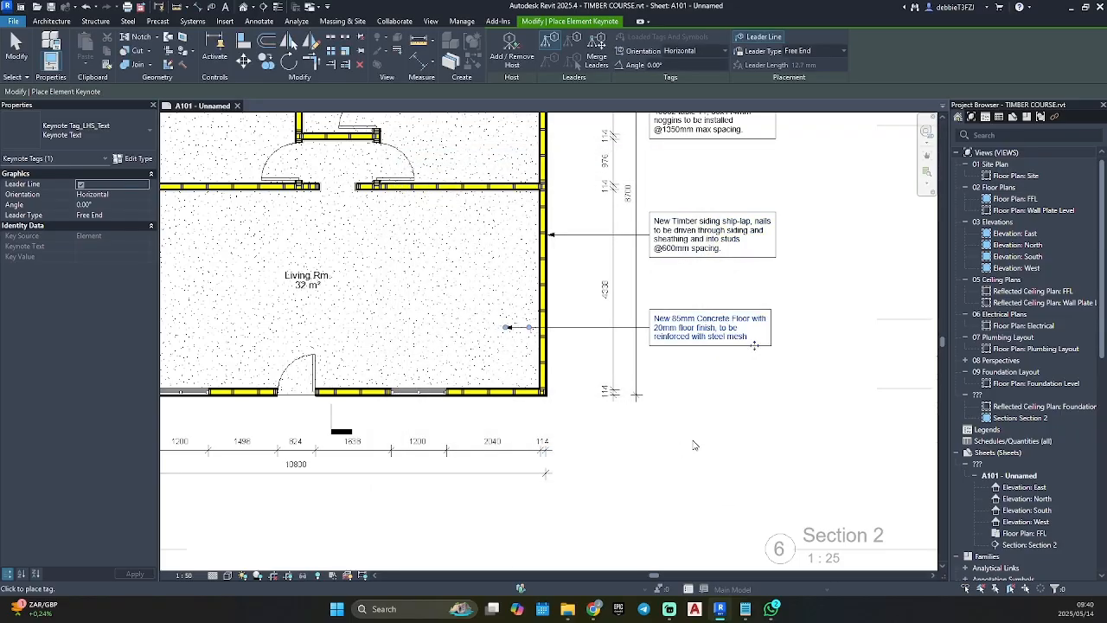
scroll(693, 445, down, 4)
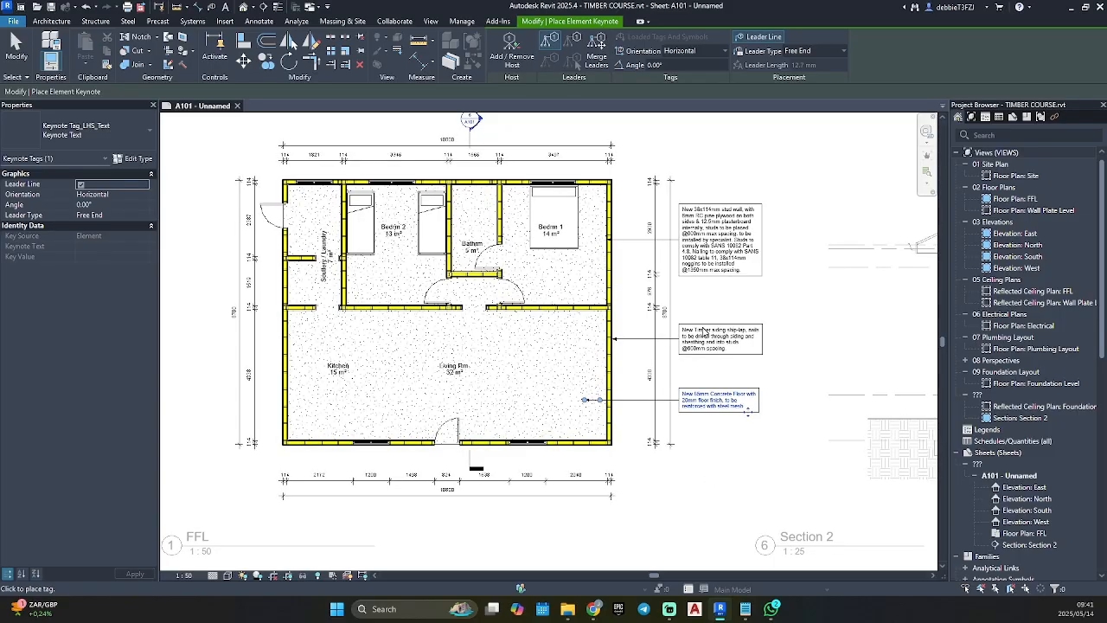
scroll(567, 249, up, 2)
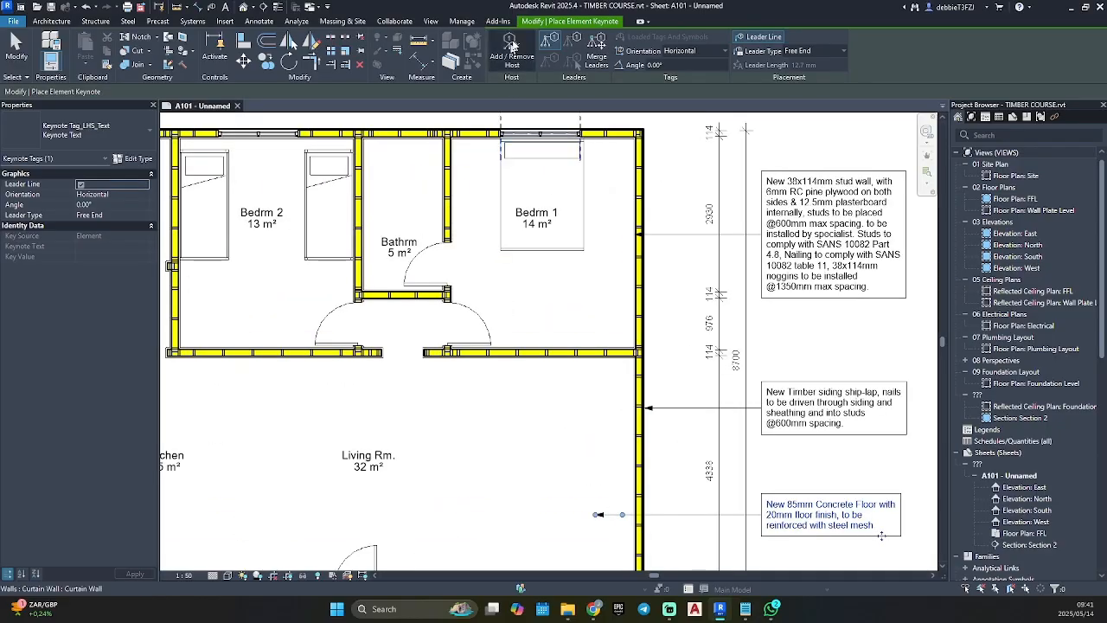
key(Escape)
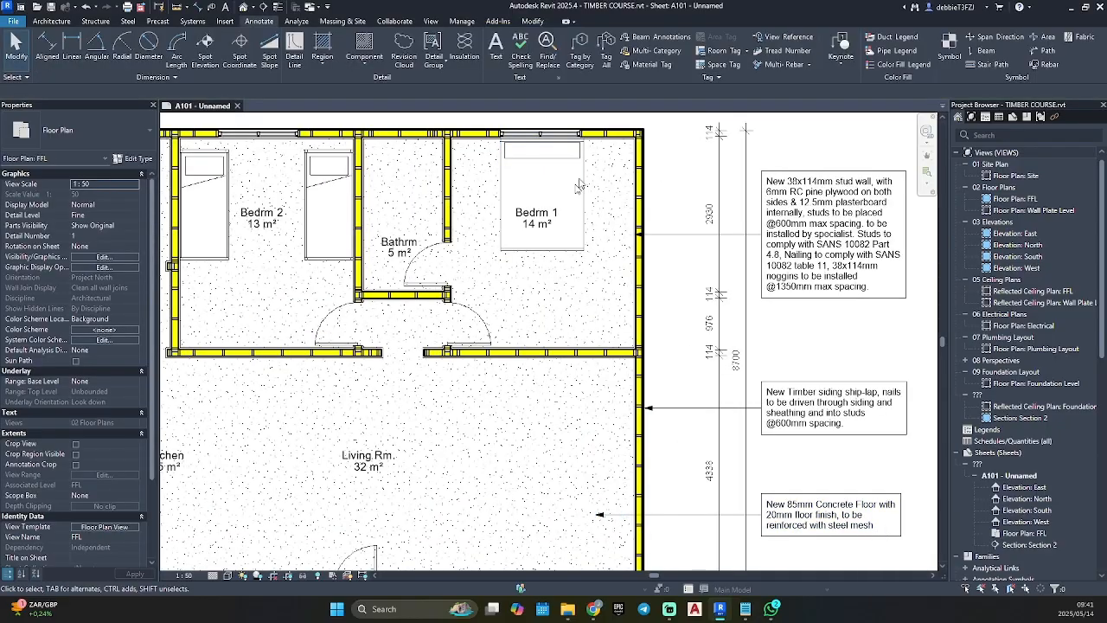
Step: Tag the Bedrm 1 and Bathrm doors by category with attached leaders
click(581, 50)
click(471, 327)
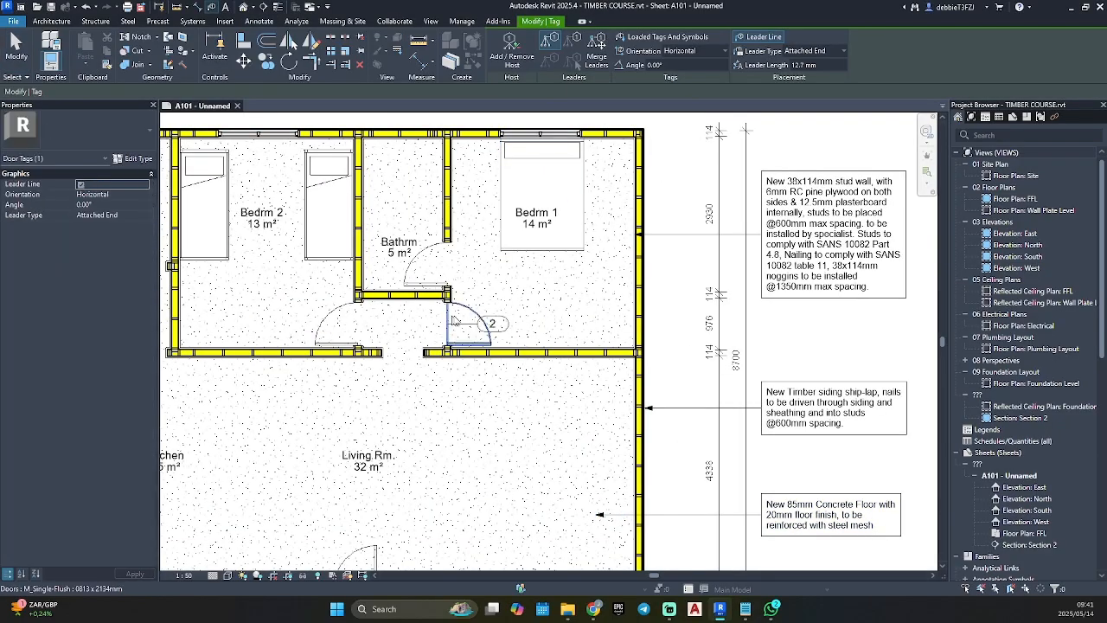
click(456, 268)
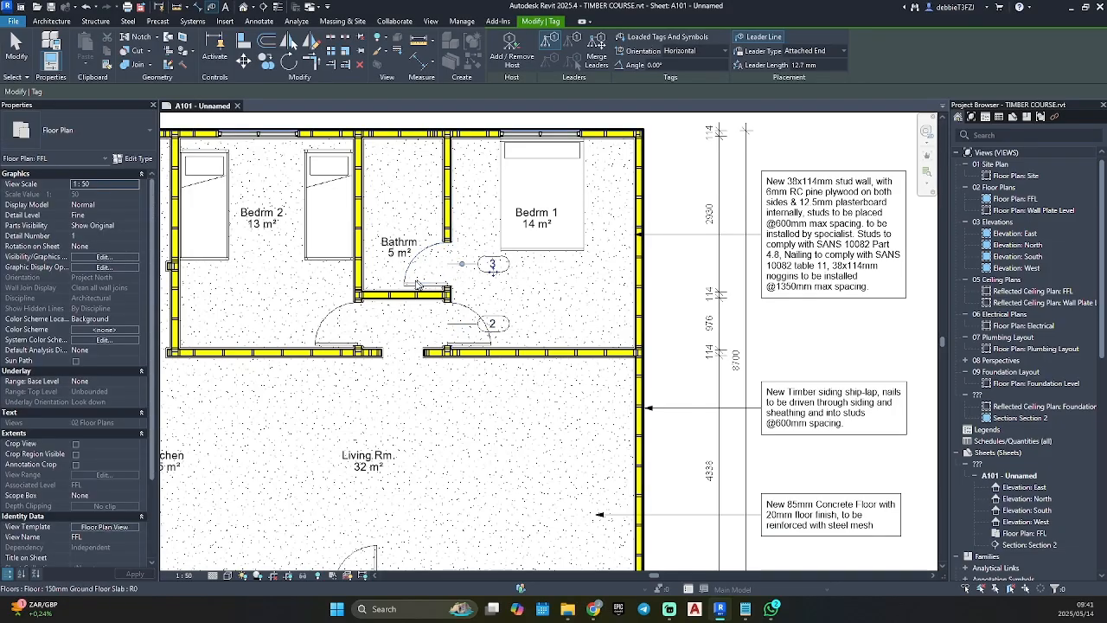
Step: Tag the Bedrm 2 door, the Living Rm. entrance door and the Scullery / Laundry exterior door with attached leaders
click(361, 330)
scroll(364, 519, down, 2)
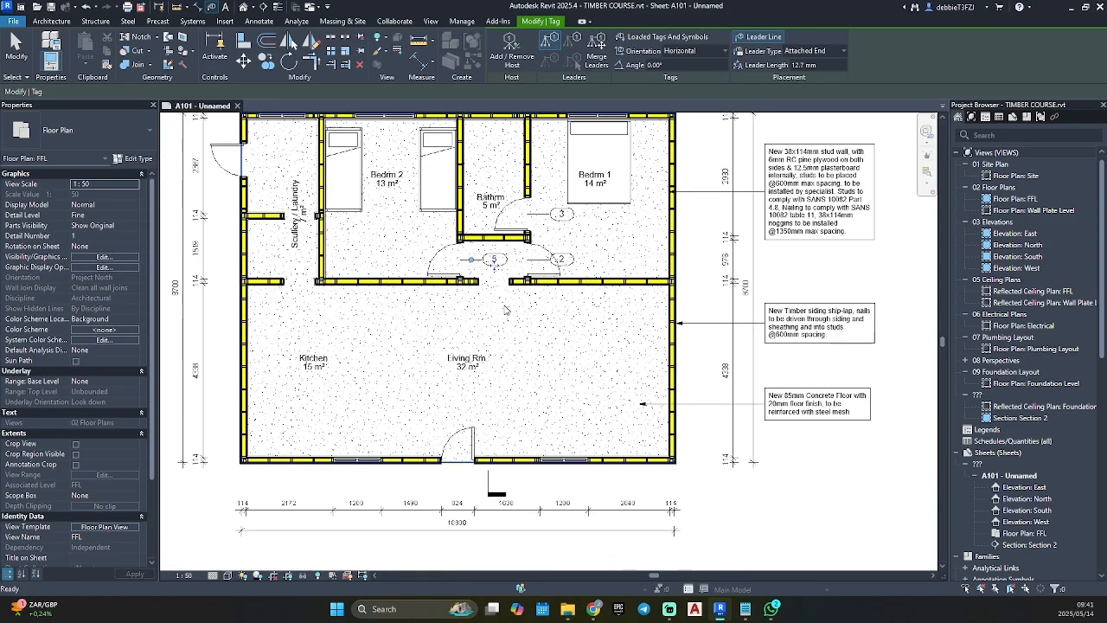
click(461, 447)
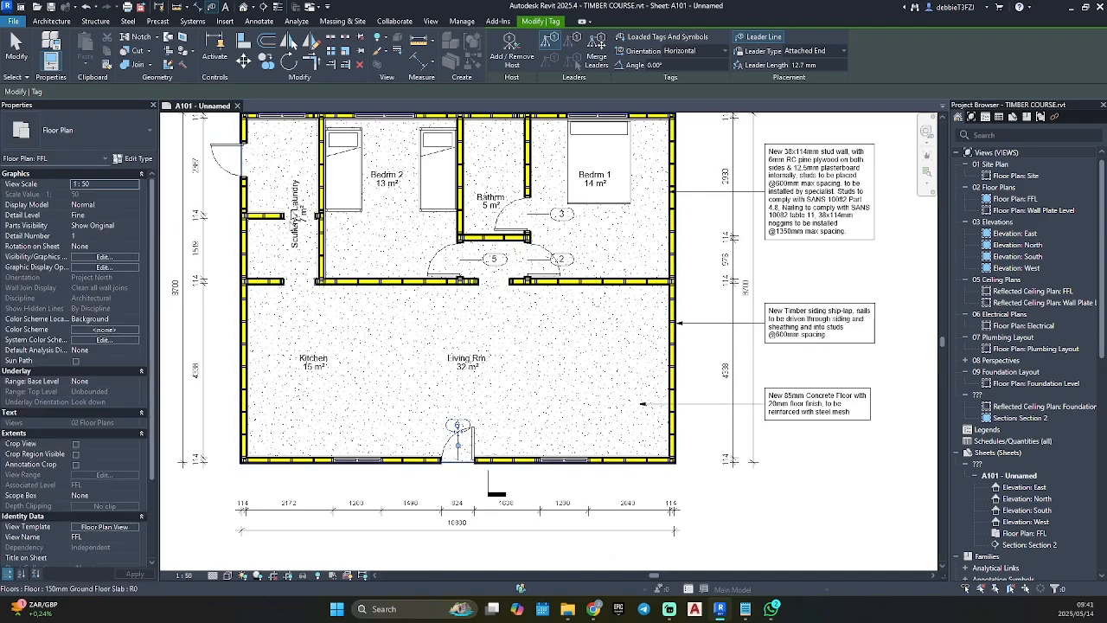
click(235, 161)
middle_drag(503, 245, 571, 302)
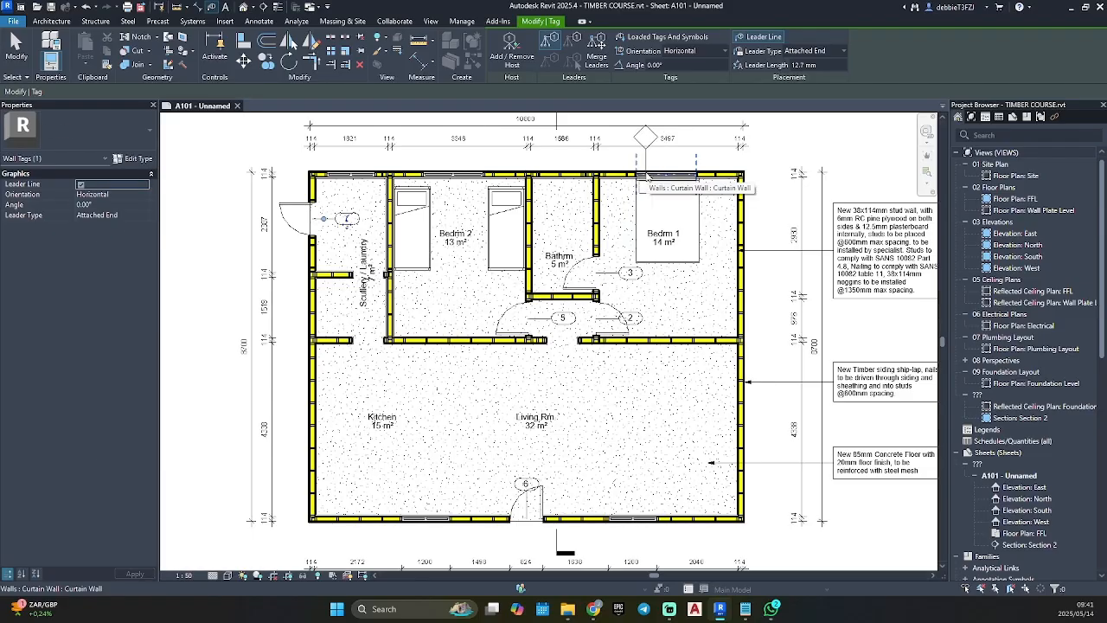
Step: End tagging and delete the stray wall tag above the Bedrm 1 window
key(Escape)
key(Escape)
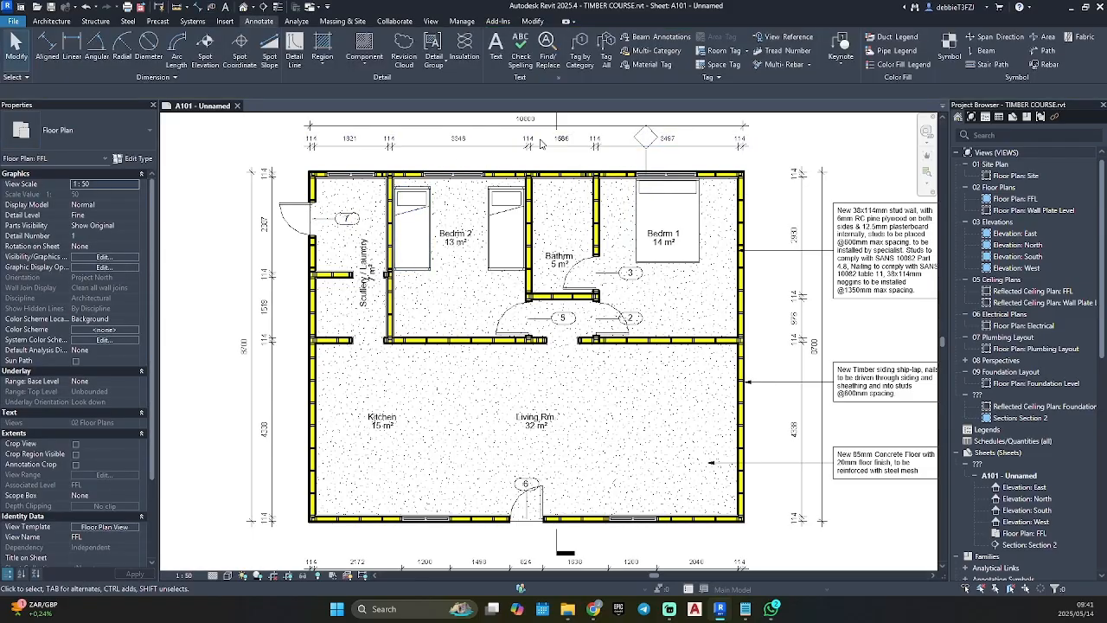
click(645, 143)
key(Delete)
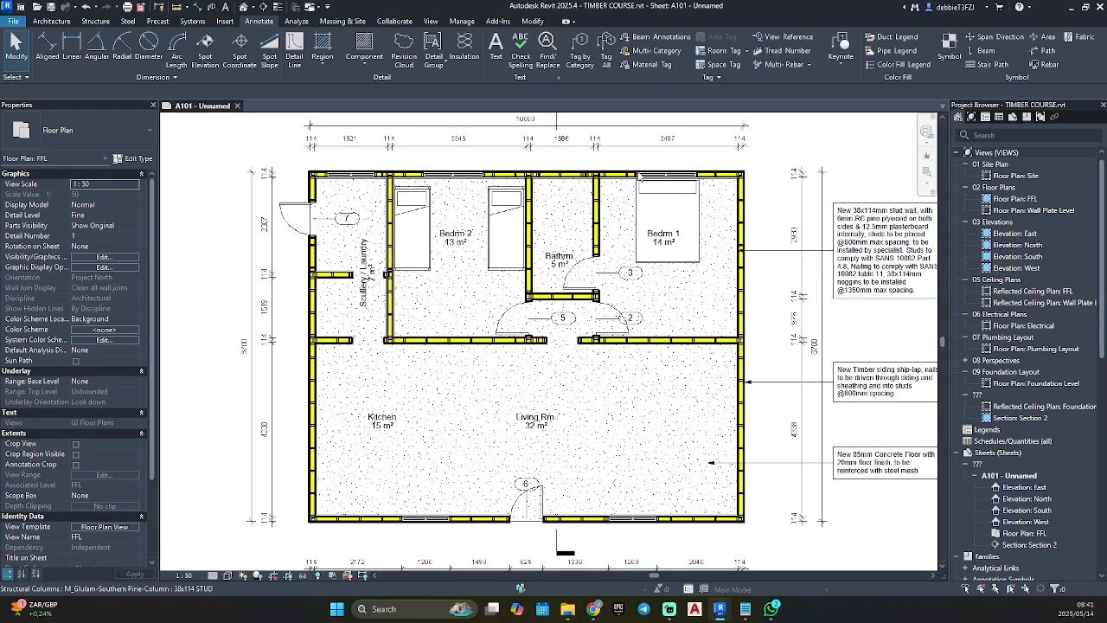
Step: Switch the view to thin lines and dimension the Bedrm 1 window's width between the exterior wall and the room dimension string
key(d)
key(i)
scroll(695, 169, up, 4)
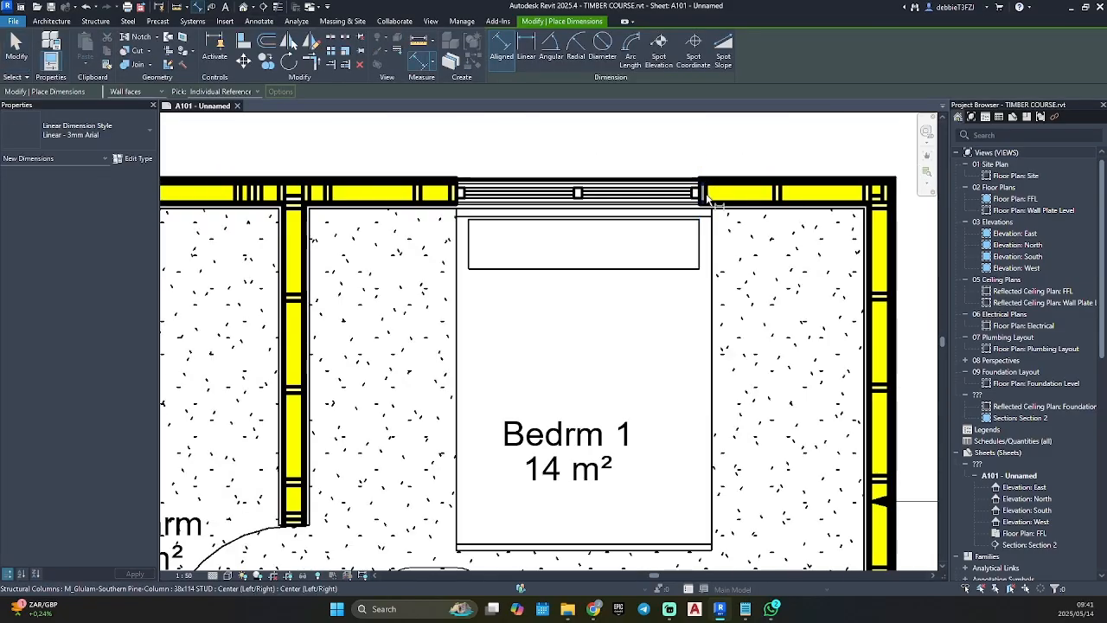
click(700, 197)
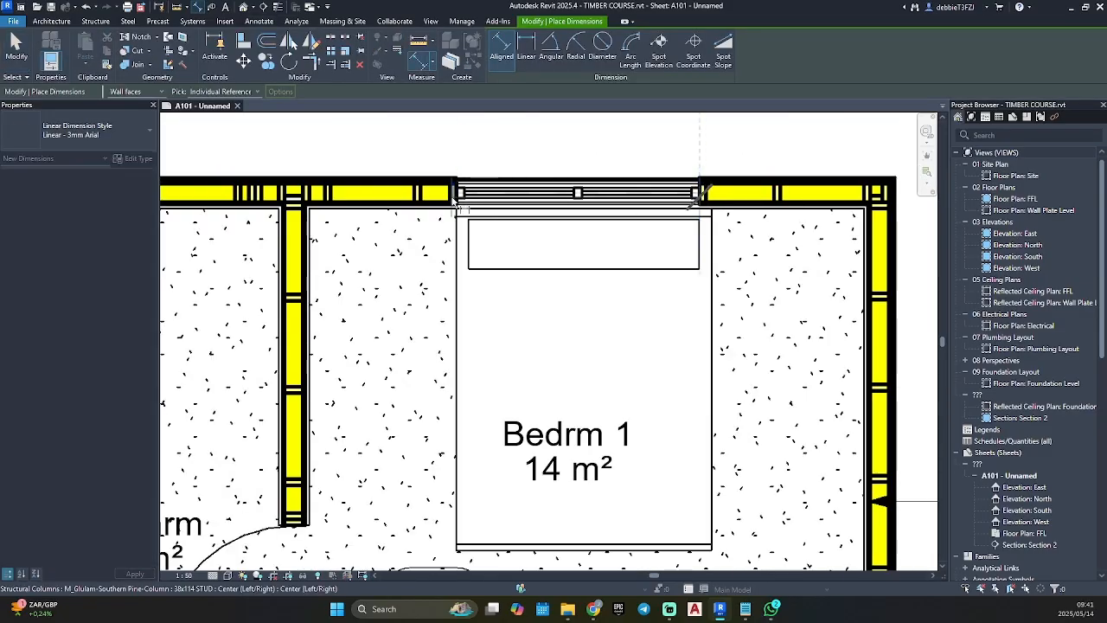
click(456, 200)
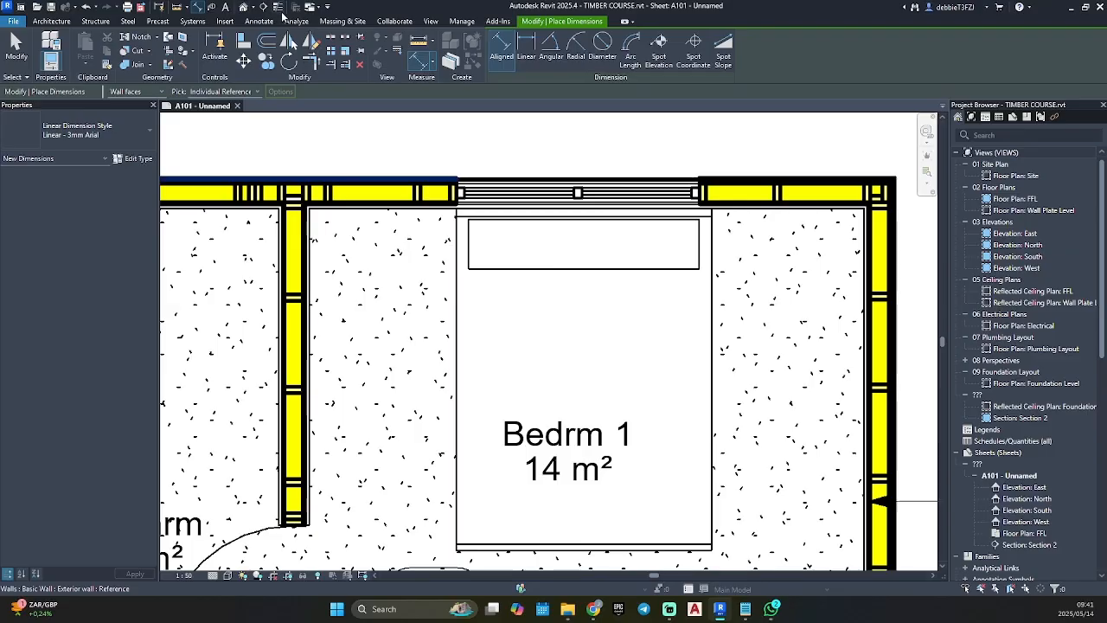
click(279, 8)
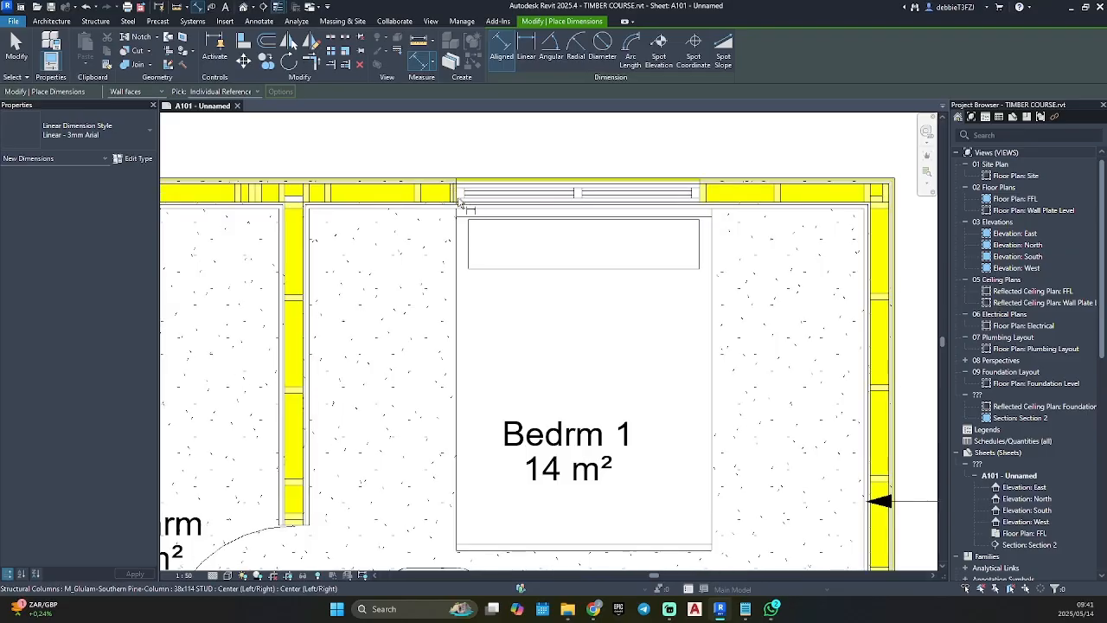
scroll(458, 200, up, 3)
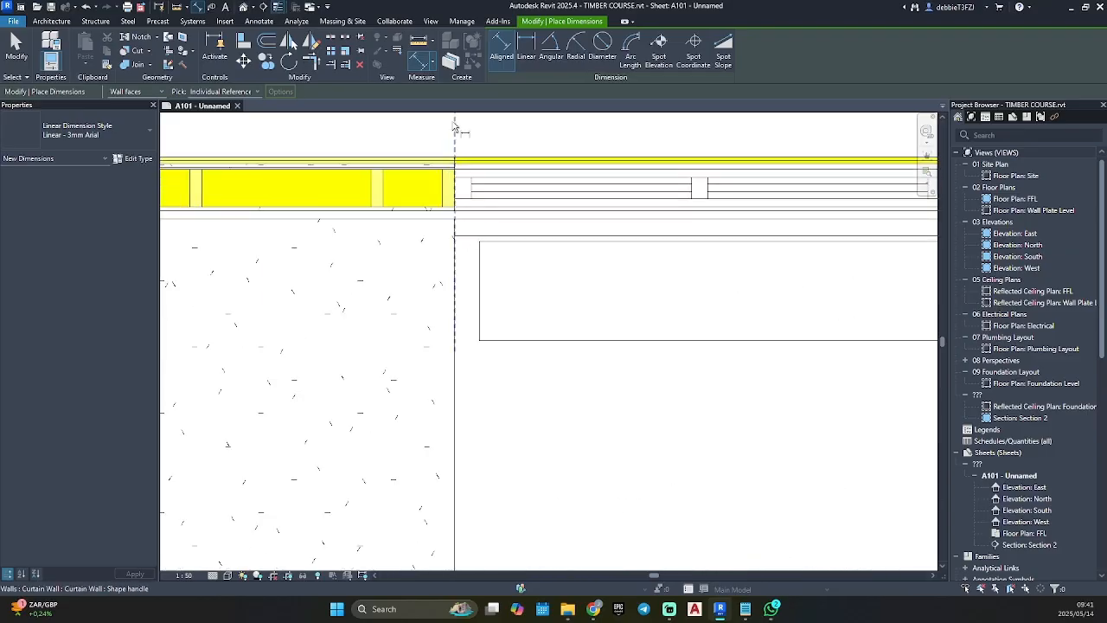
scroll(484, 211, down, 3)
click(517, 190)
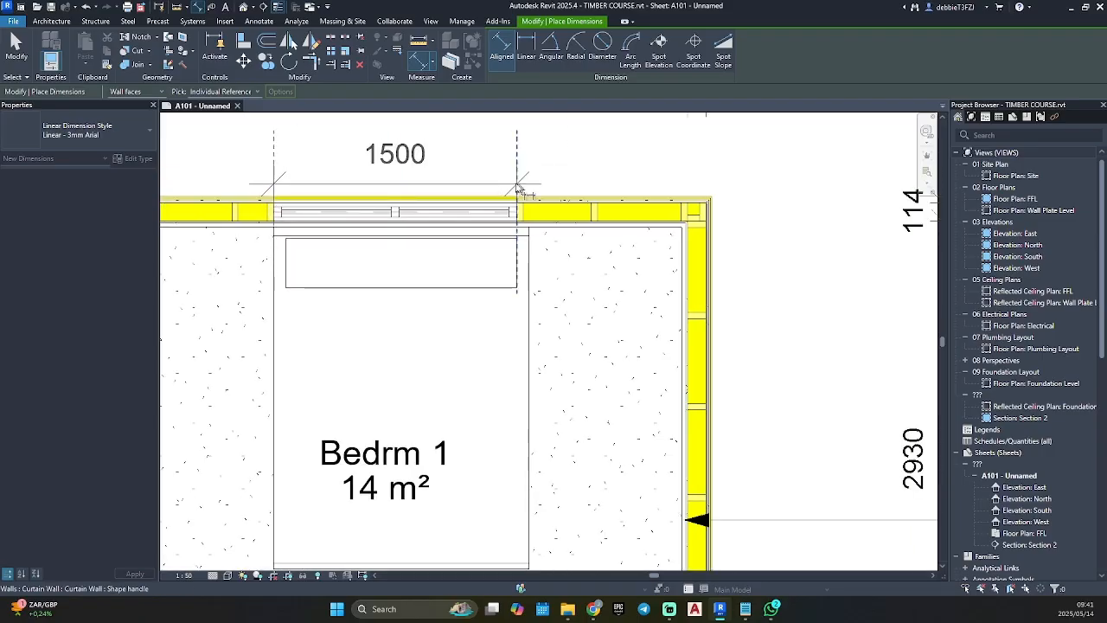
click(472, 164)
Step: Dimension the widths of the Bedrm 2 and Scullery / Laundry windows in line with the Bedrm 1 window dimension, and end dimensioning
scroll(591, 207, down, 3)
middle_drag(226, 195, 627, 229)
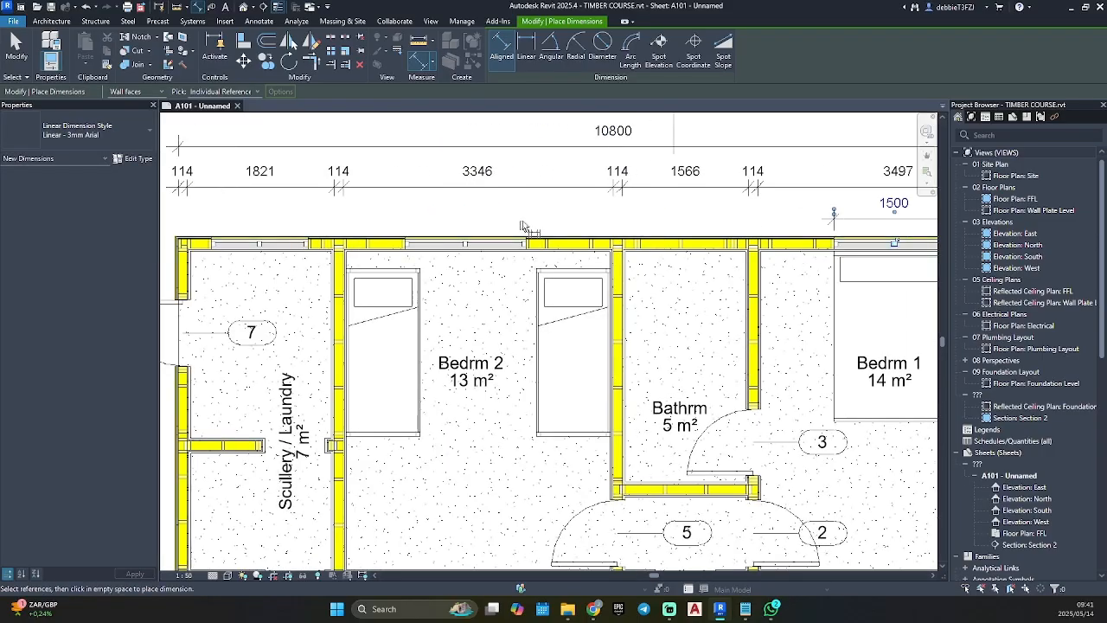
click(522, 225)
click(406, 227)
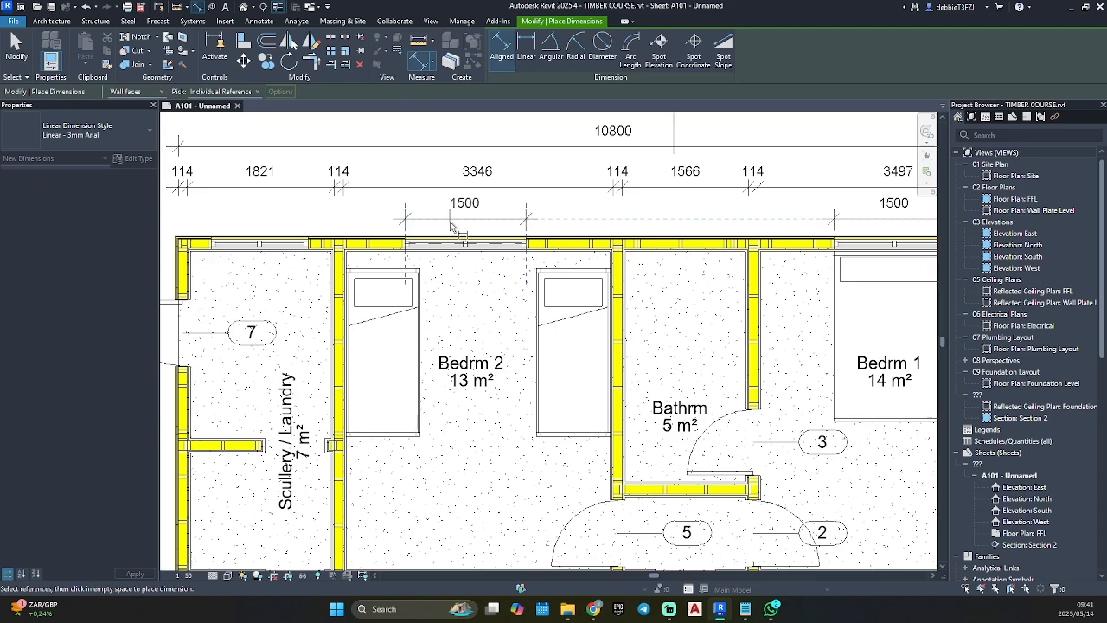
click(451, 227)
click(308, 245)
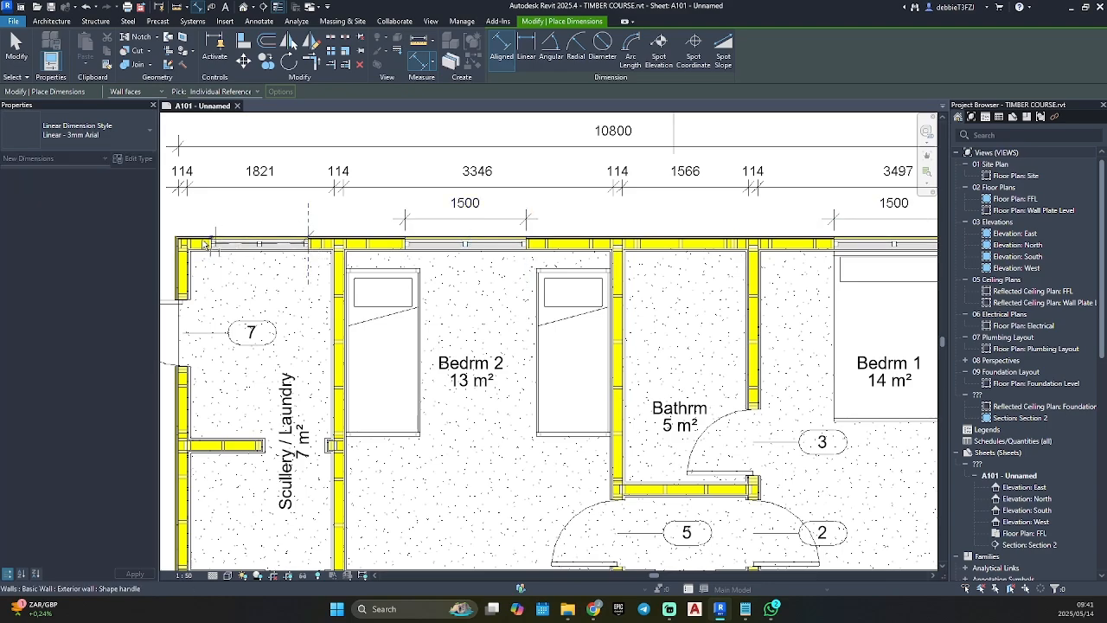
click(209, 244)
click(239, 222)
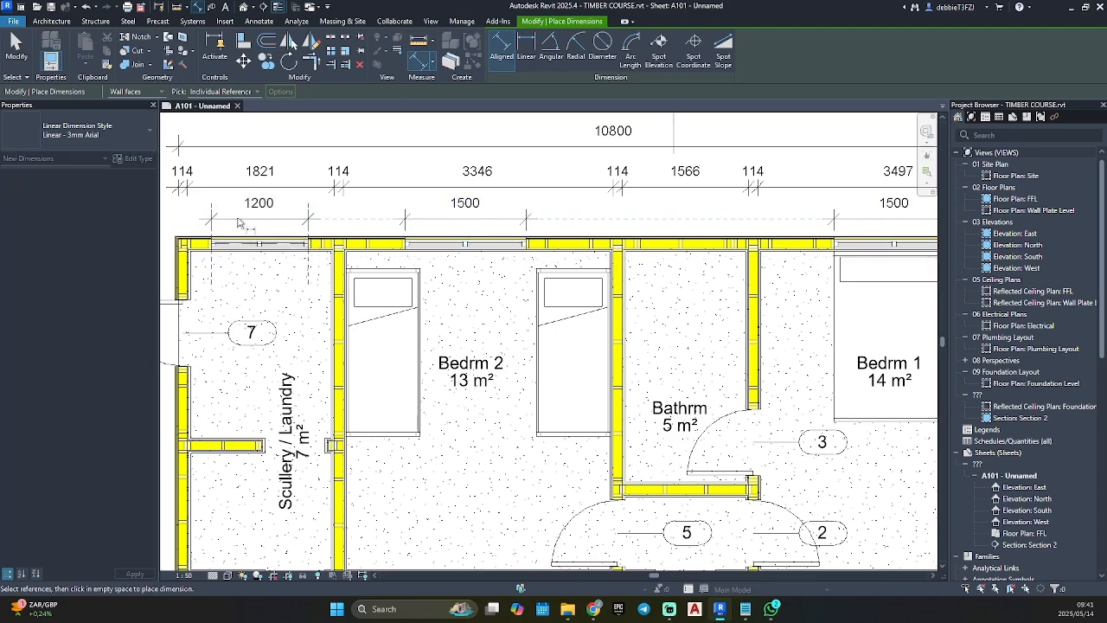
key(Escape)
key(Escape)
Step: Inspect the properties of the Scullery / Laundry, Bedrm 2 and Bedrm 1 curtain wall windows and clear the selection
click(262, 245)
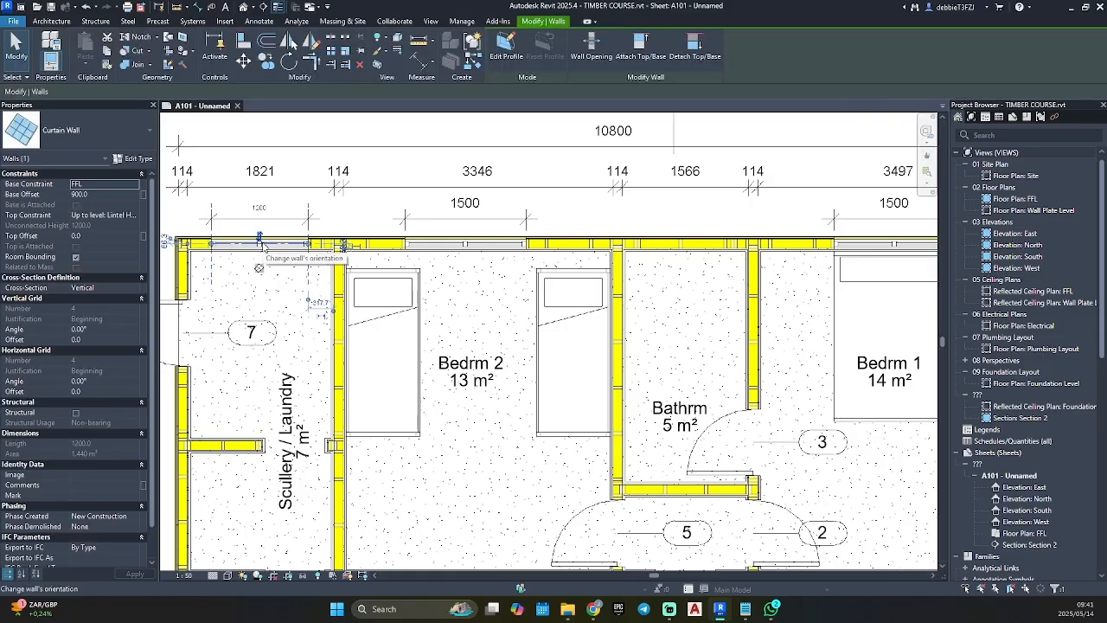
scroll(262, 243, down, 2)
click(409, 244)
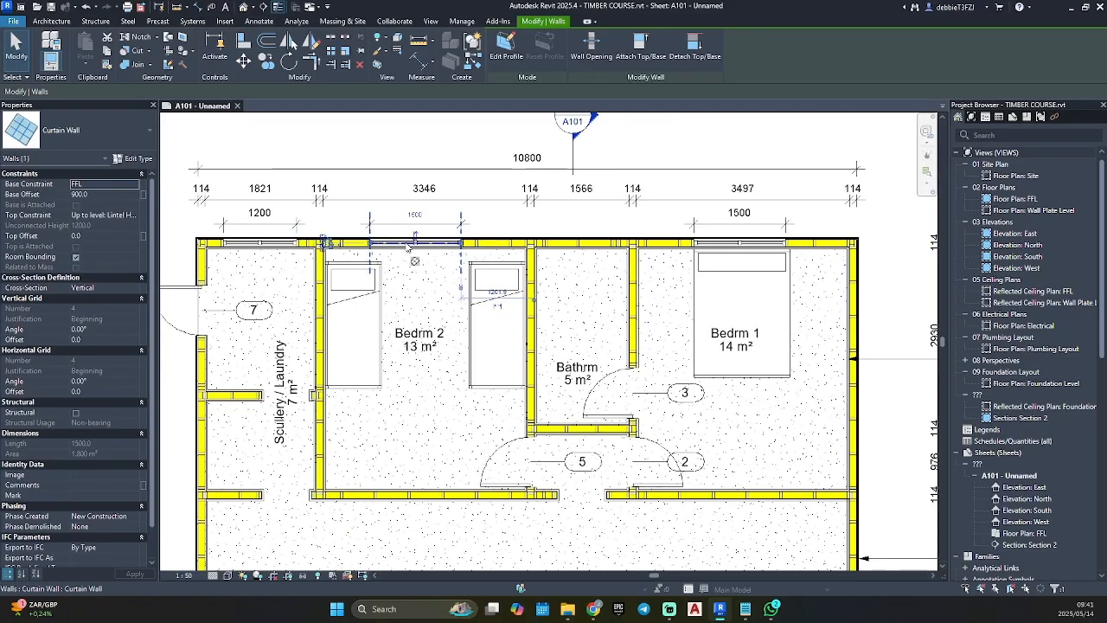
ctrl+click(759, 243)
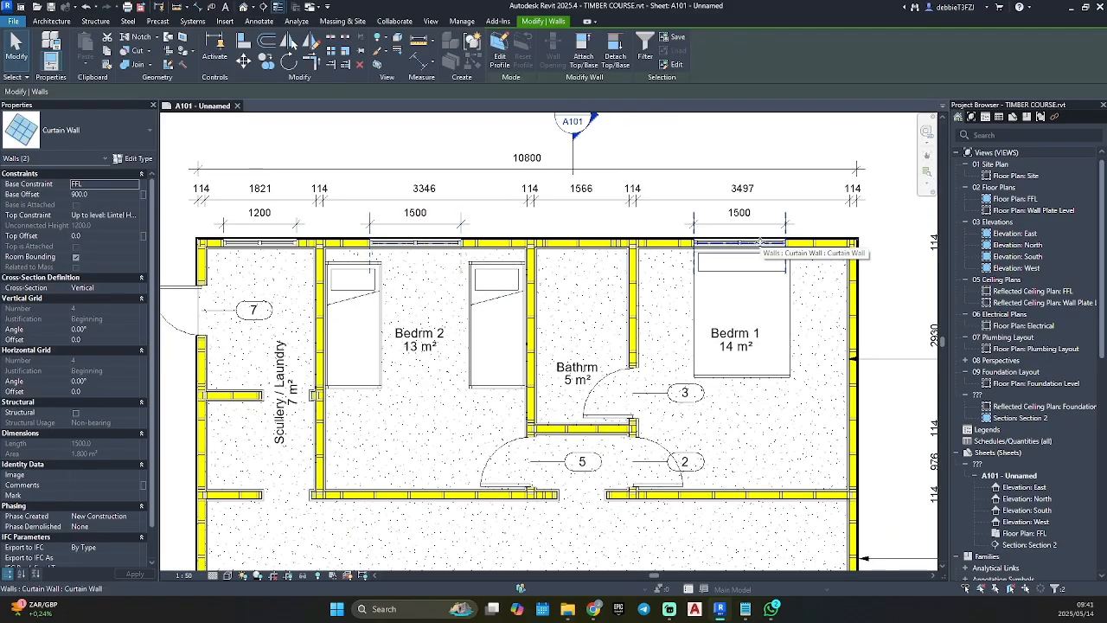
scroll(759, 243, down, 2)
key(Escape)
Step: Dimension the Kitchen window's width on the inner side of the entrance-side wall
mouse_move(572, 498)
middle_down()
mouse_move(621, 298)
mouse_move(564, 319)
middle_up()
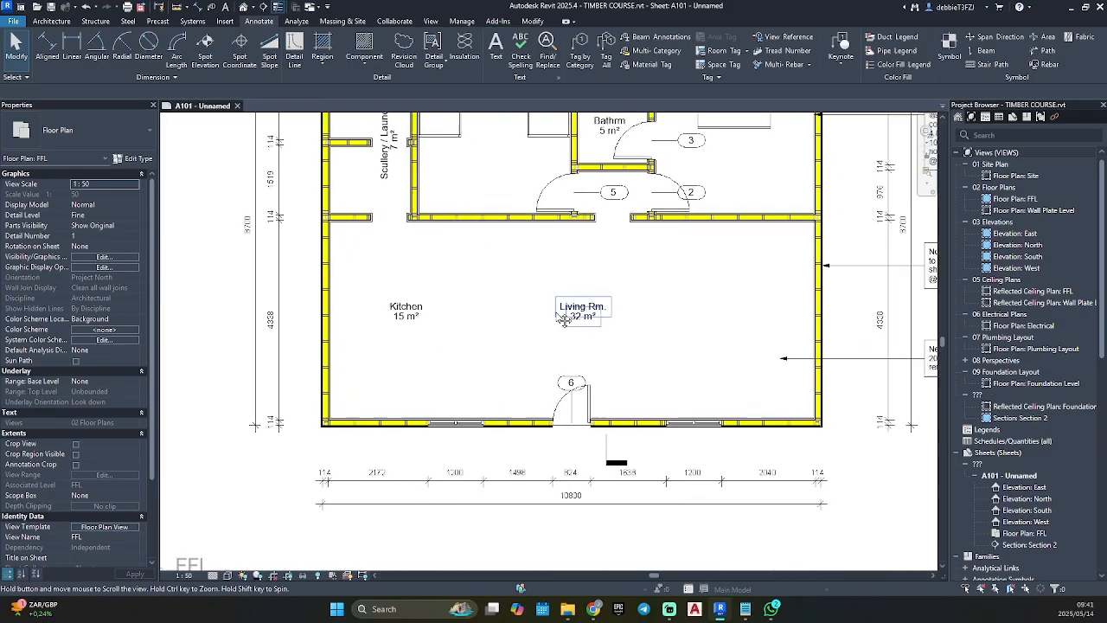
key(d)
key(i)
scroll(500, 436, up, 5)
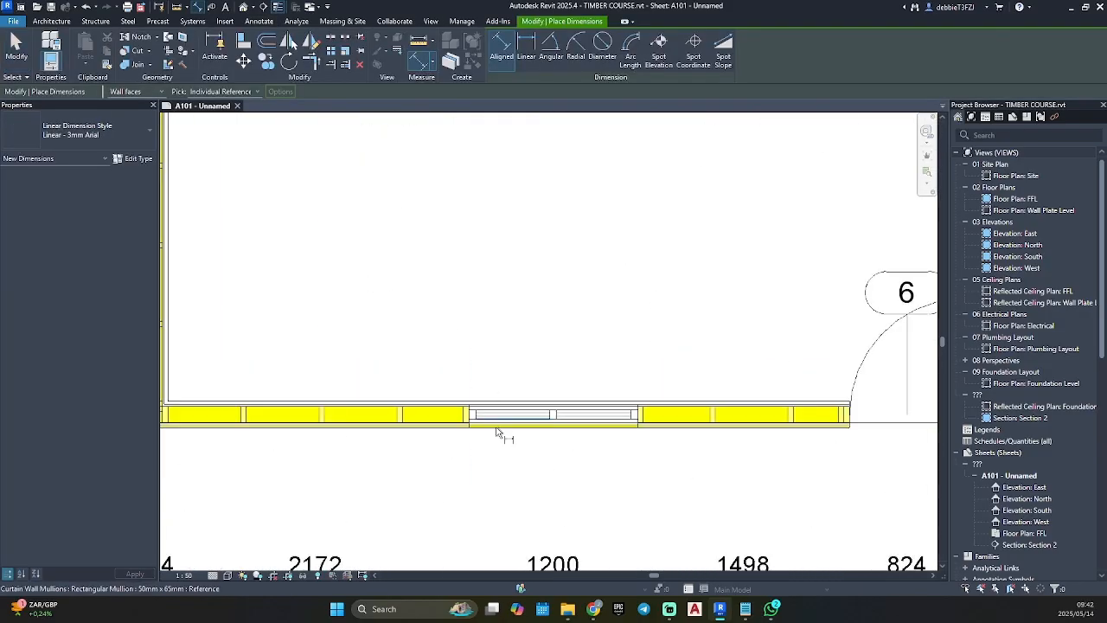
click(470, 399)
click(637, 400)
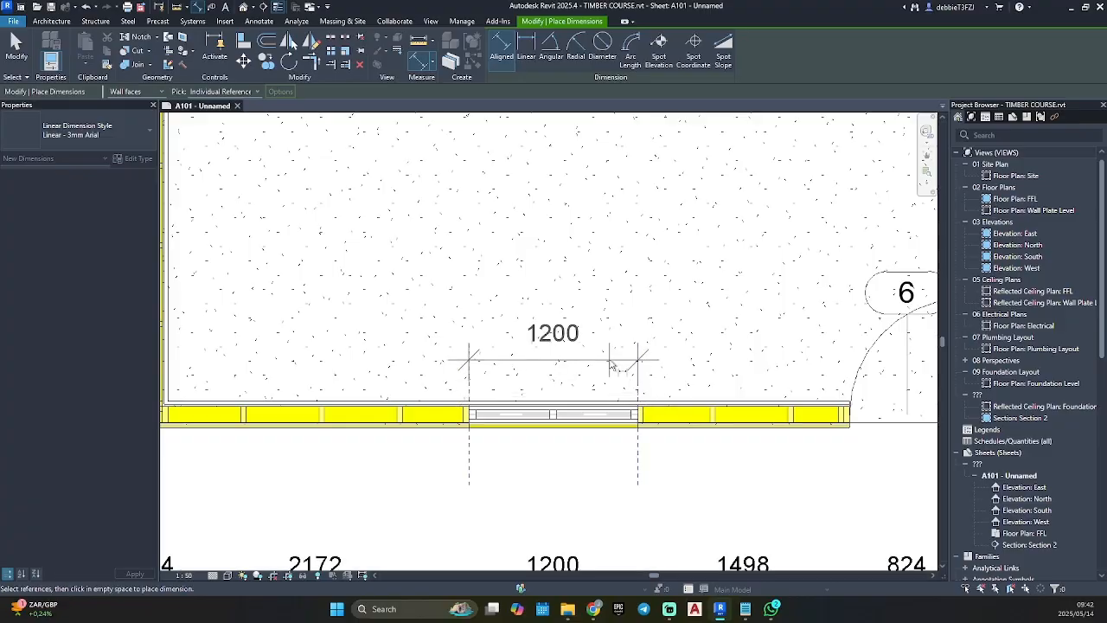
click(611, 365)
Step: Dimension the Living Rm. window's width just outside the entrance-side wall and end dimensioning
middle_drag(813, 383, 580, 340)
scroll(579, 339, down, 1)
click(606, 347)
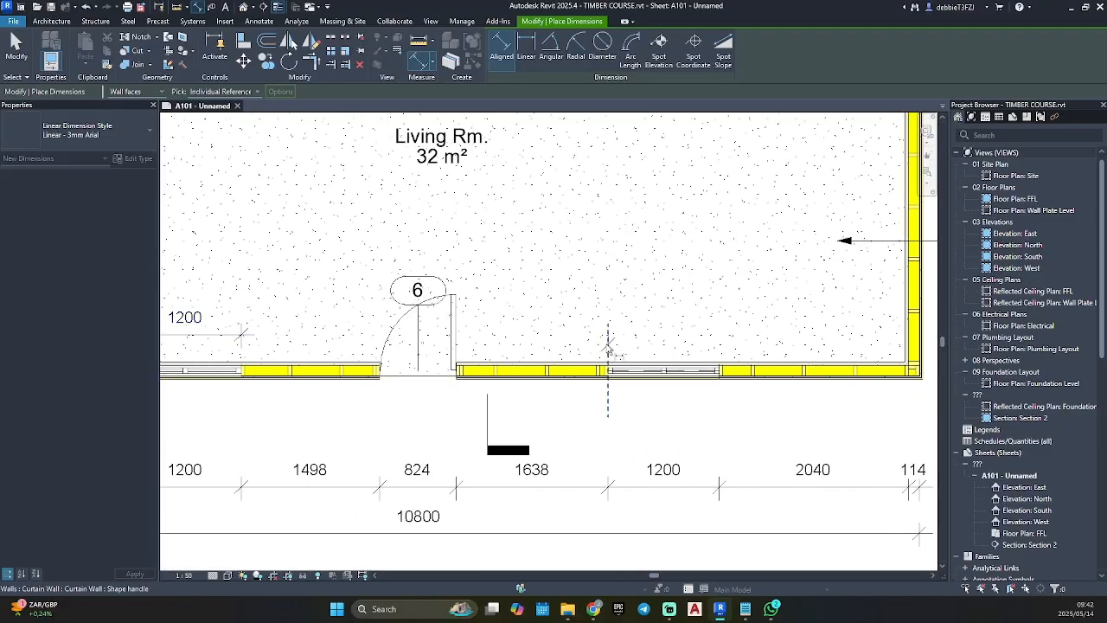
click(718, 351)
click(711, 422)
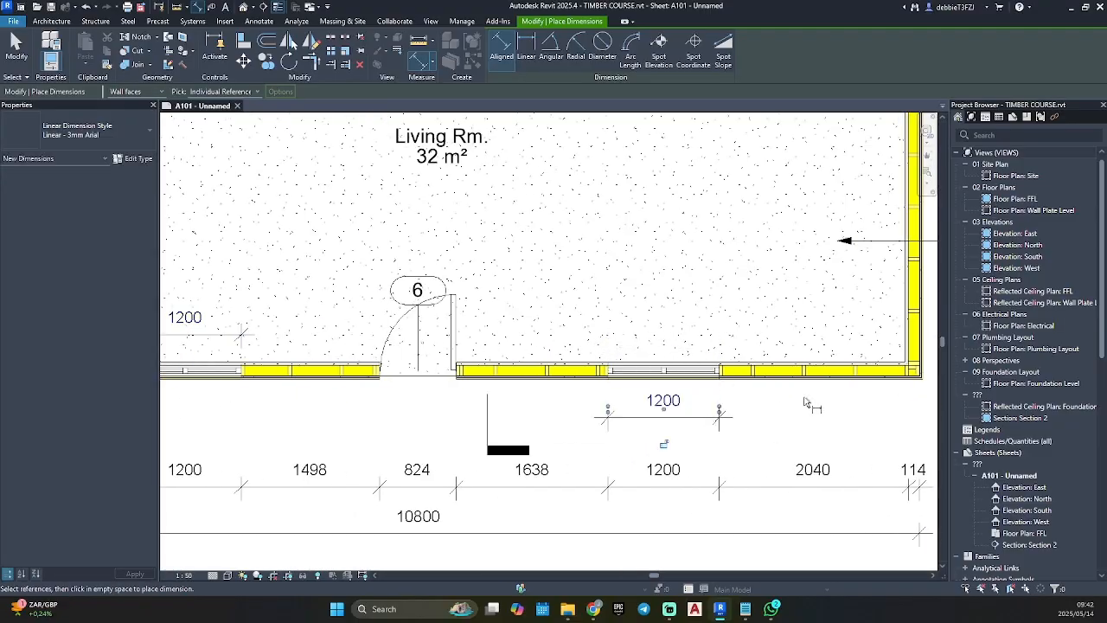
key(Escape)
key(Escape)
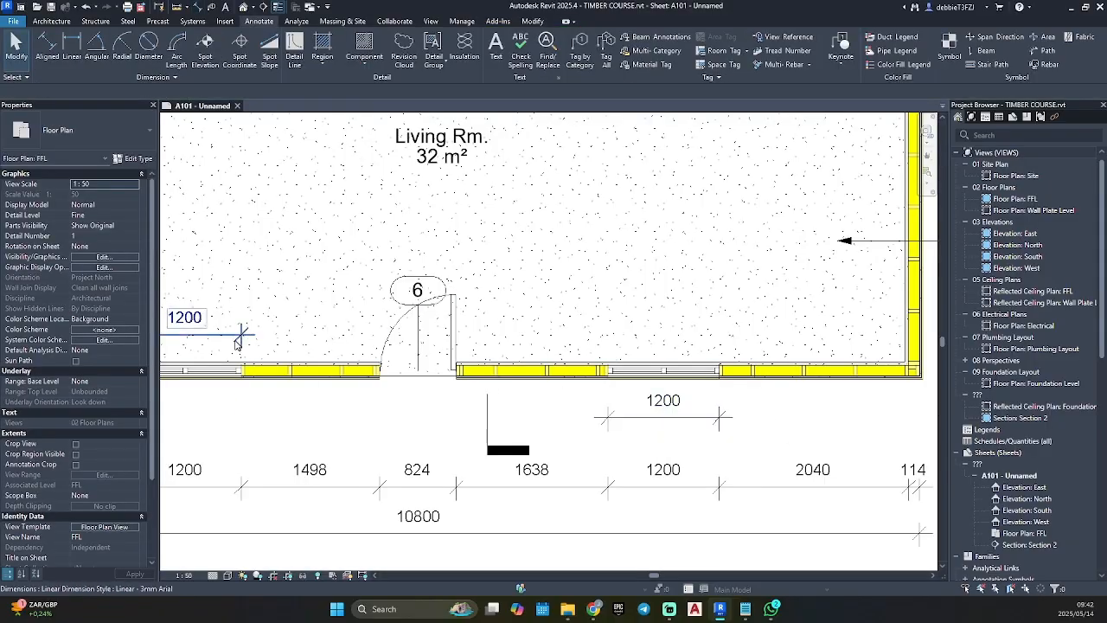
Step: Delete the separate width dimensions of the Living Rm. and Kitchen windows, keeping the overall dimension strings
click(644, 419)
key(Delete)
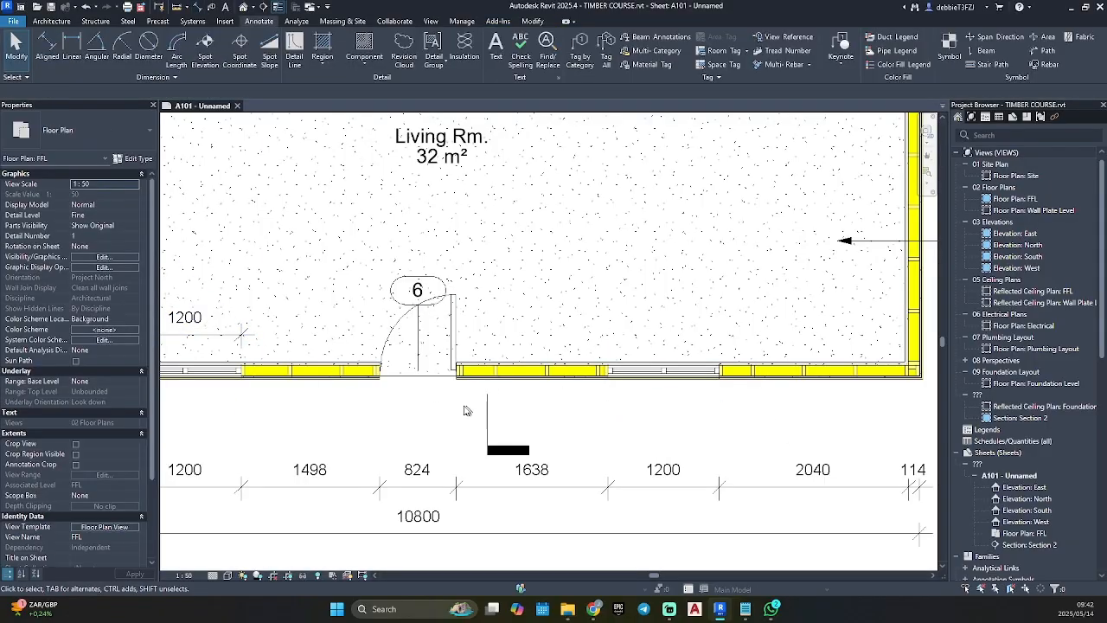
click(241, 337)
key(Delete)
scroll(607, 458, down, 3)
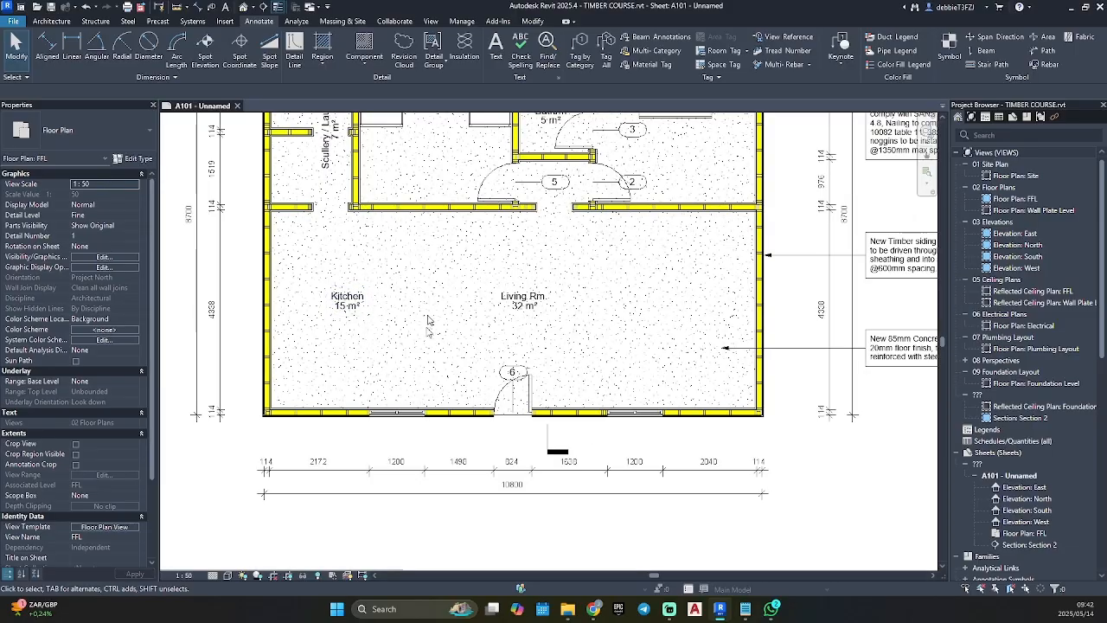
Step: Move door tag 6 closer to the wall, inside the Living Rm. entrance door's swing
scroll(477, 345, up, 2)
click(528, 391)
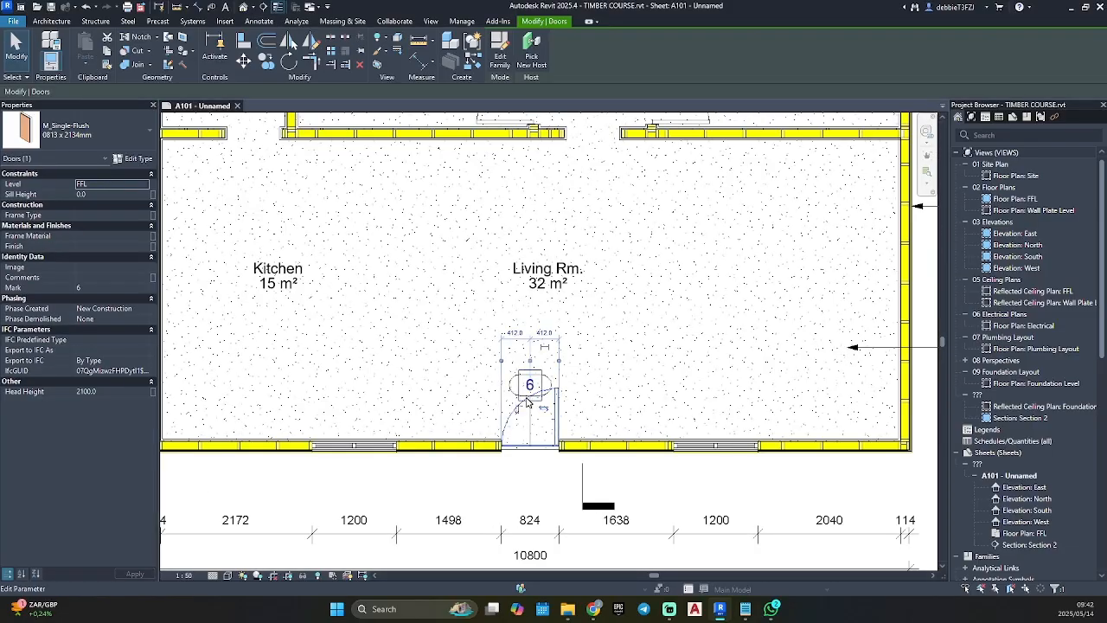
key(Escape)
scroll(523, 393, up, 3)
click(501, 391)
drag(537, 397, 537, 441)
scroll(657, 255, down, 3)
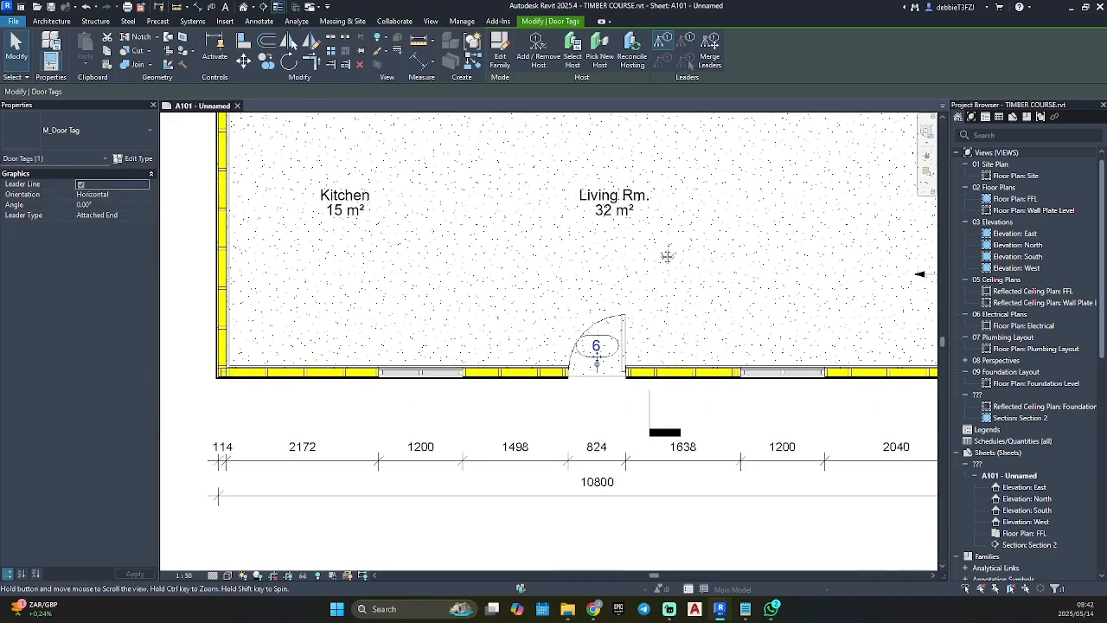
Step: Set door tag 5 to Vertical orientation and move it close to the Bedrm 2 door opening
middle_drag(667, 252, 623, 425)
middle_drag(595, 248, 590, 347)
click(573, 315)
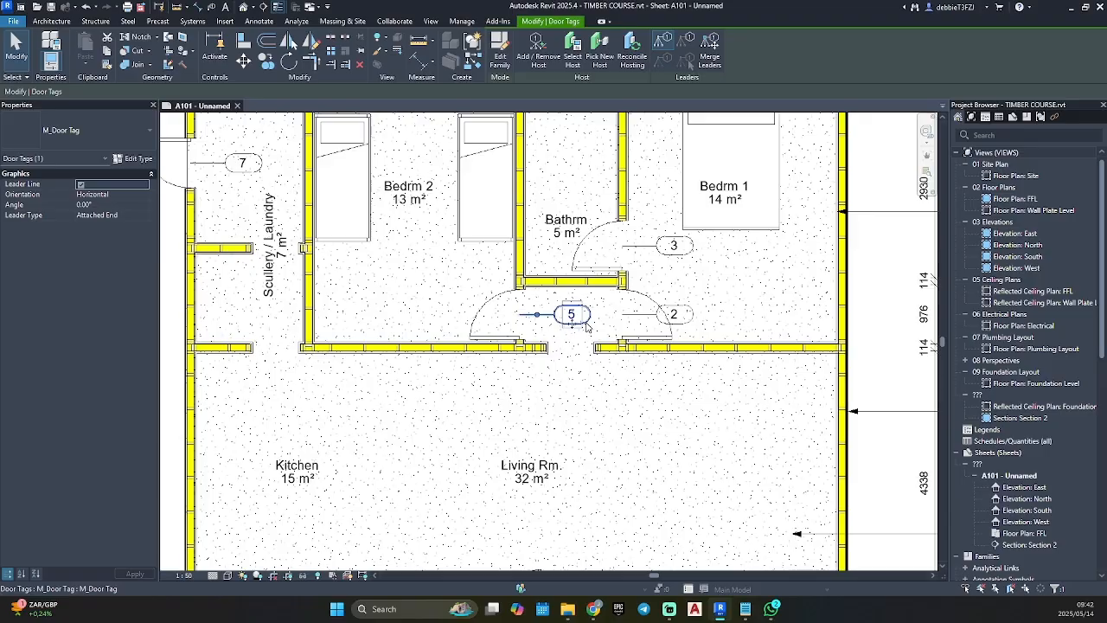
click(104, 194)
click(86, 215)
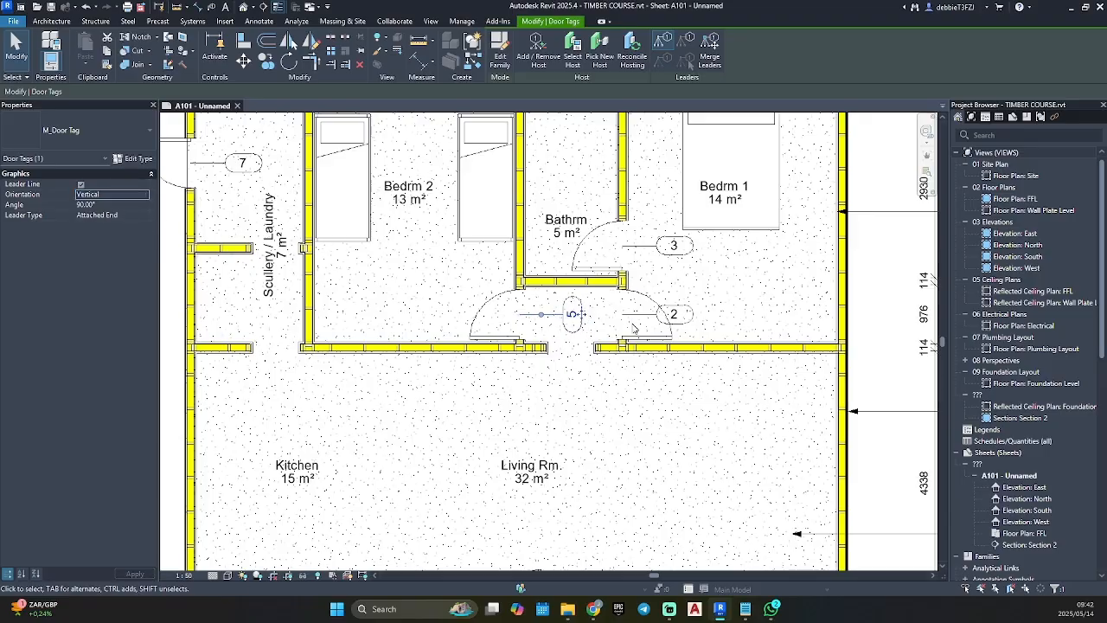
scroll(626, 333, up, 3)
drag(531, 301, 489, 303)
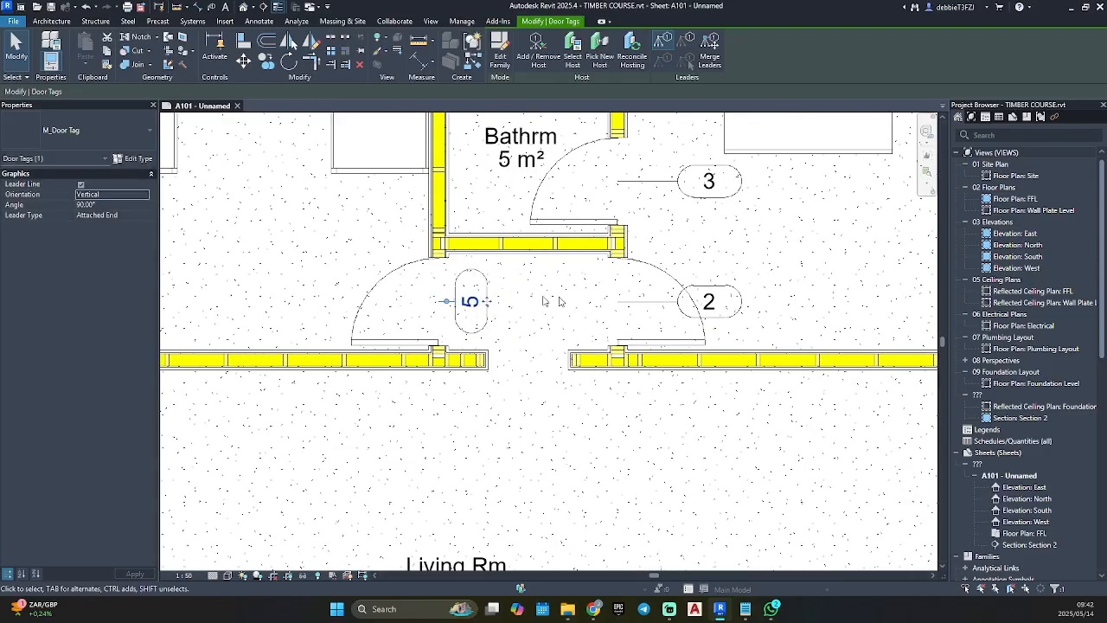
Step: Set door tag 2 to Vertical orientation and move it inside the Bedrm 1 door's swing
click(712, 318)
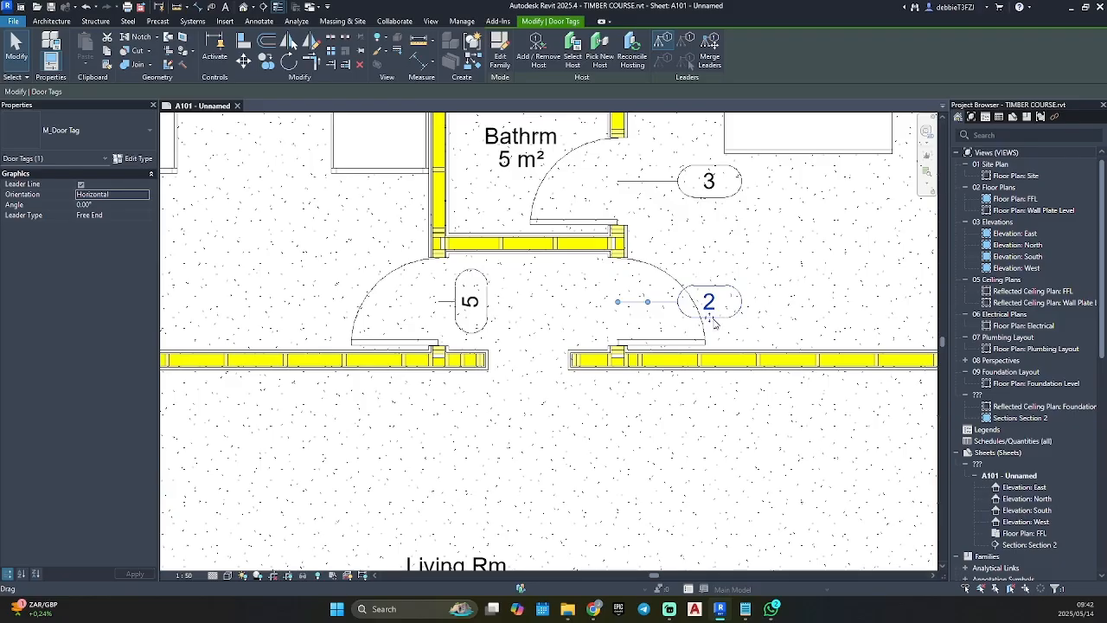
click(145, 196)
click(95, 214)
drag(723, 308, 655, 303)
Step: Set door tag 3 to Vertical orientation and move it beside the Bathrm door opening, above tag 2
click(709, 180)
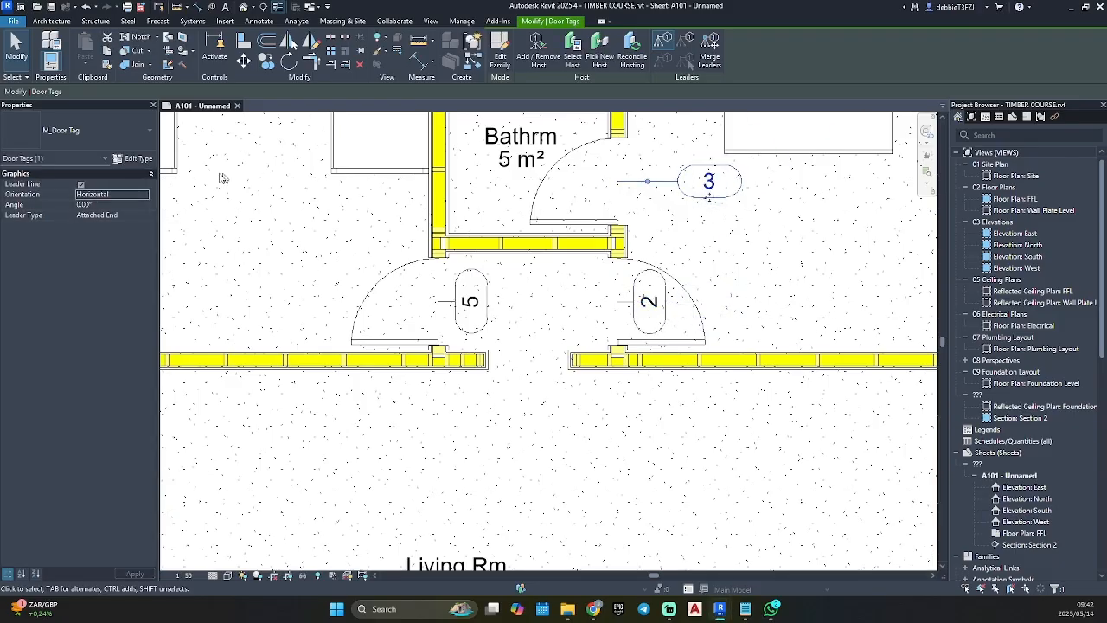
click(143, 195)
click(88, 215)
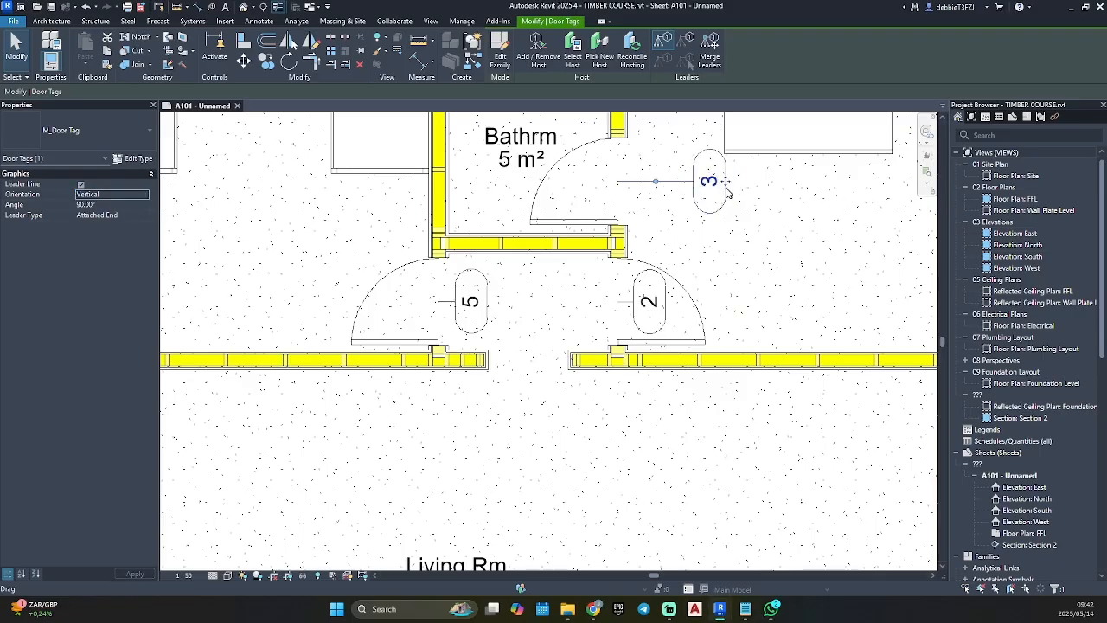
drag(726, 192, 664, 177)
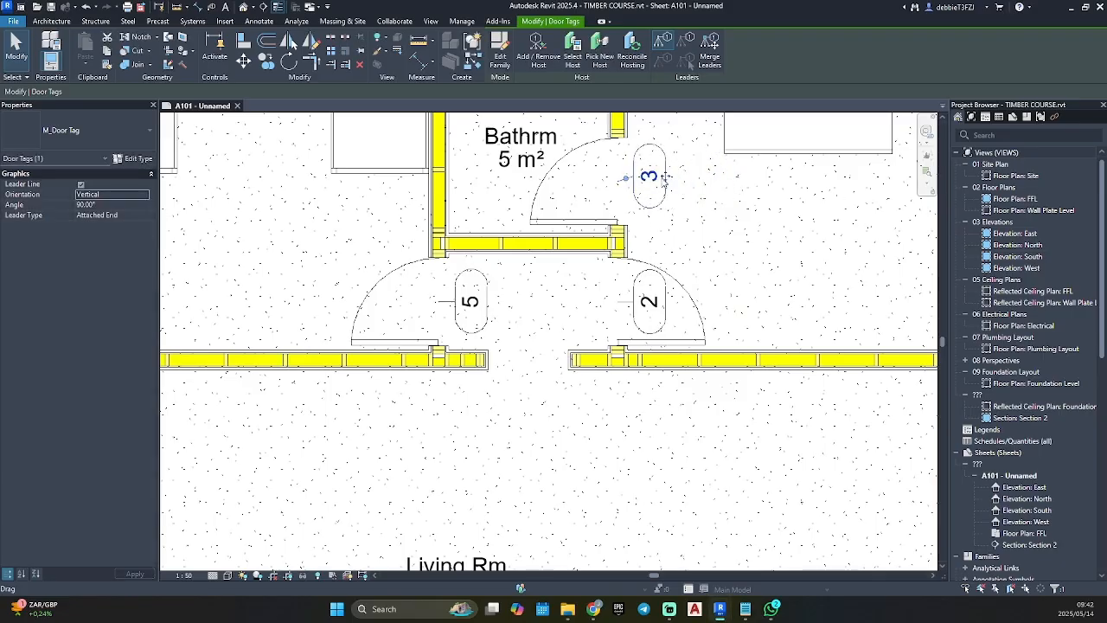
Step: Deactivate the floor plan view and activate the North elevation on the sheet for editing
key(Escape)
scroll(749, 302, down, 3)
middle_drag(759, 271, 706, 297)
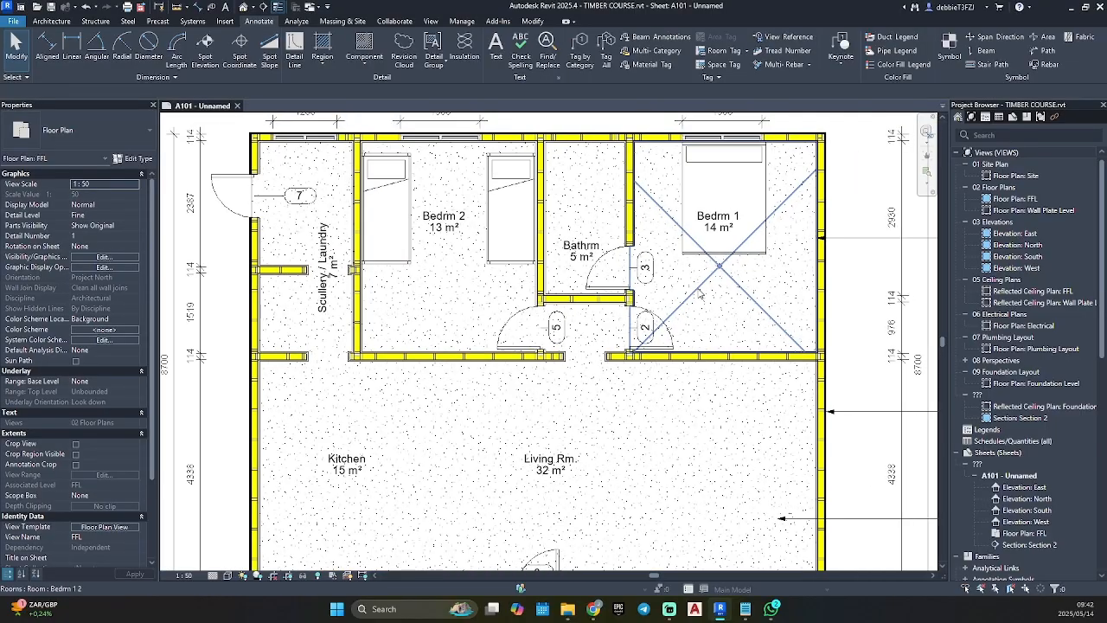
scroll(701, 297, down, 3)
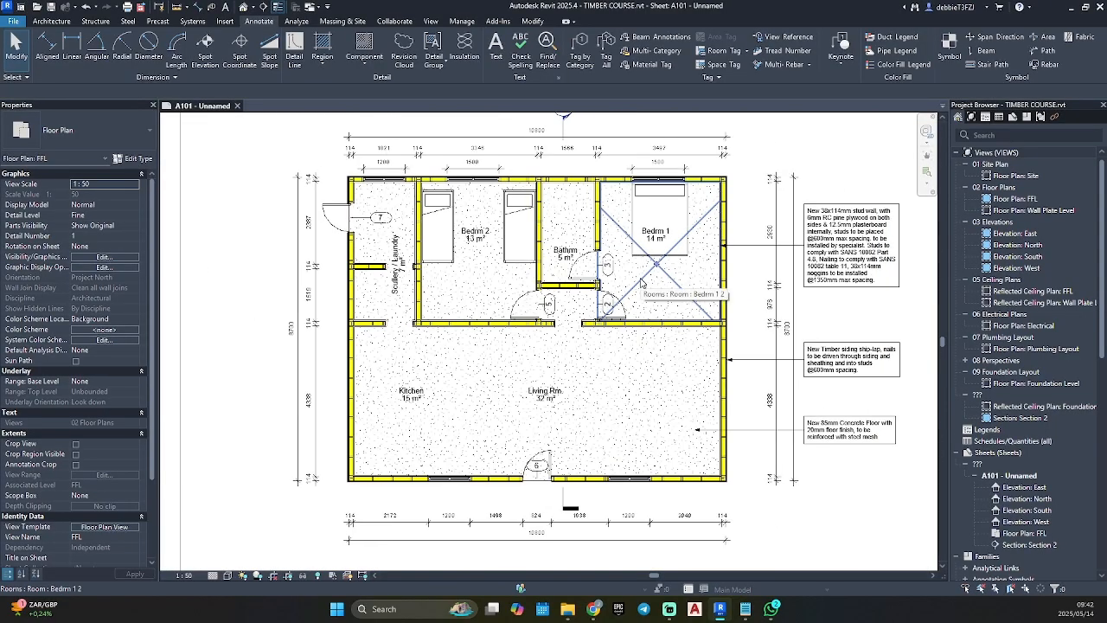
scroll(374, 179, up, 2)
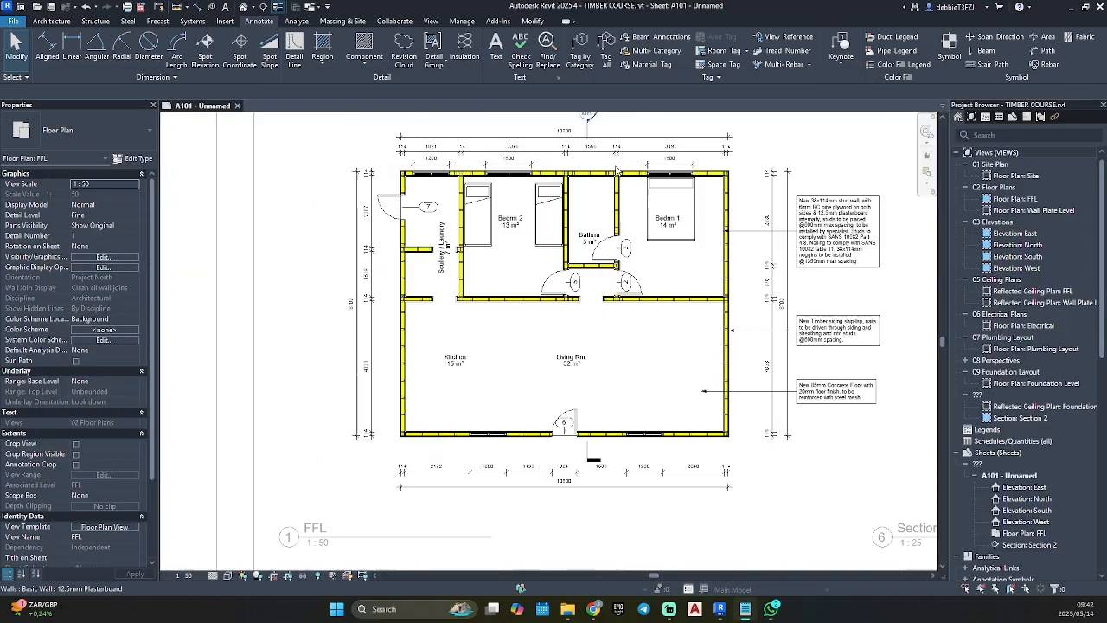
scroll(616, 170, down, 1)
middle_drag(740, 161, 567, 446)
double_click(578, 290)
scroll(389, 266, down, 1)
middle_drag(387, 265, 390, 221)
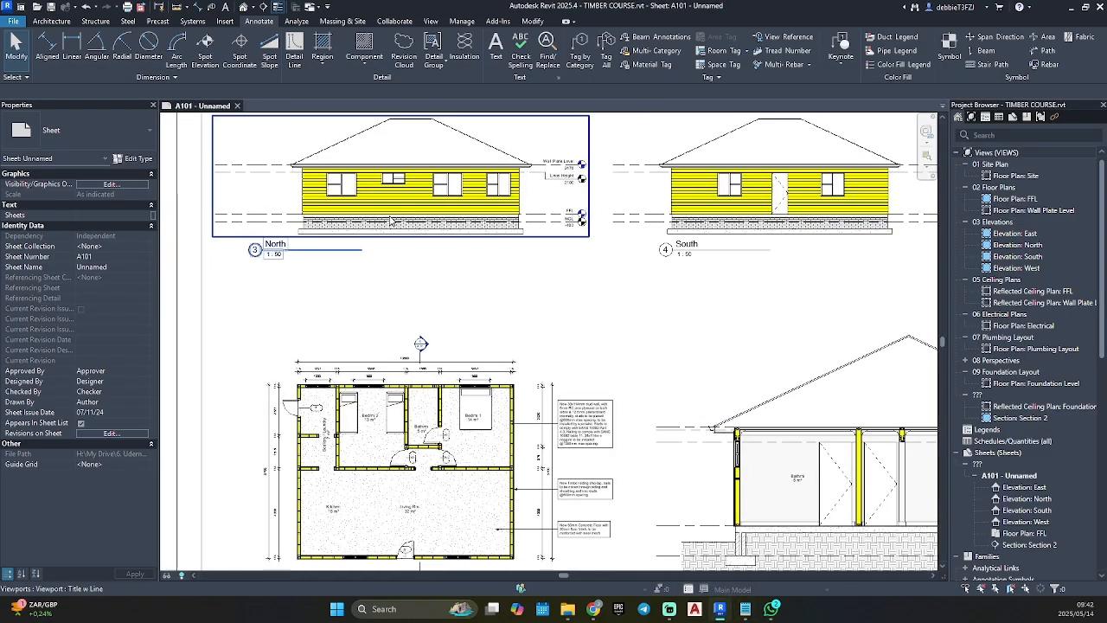
scroll(365, 184, up, 3)
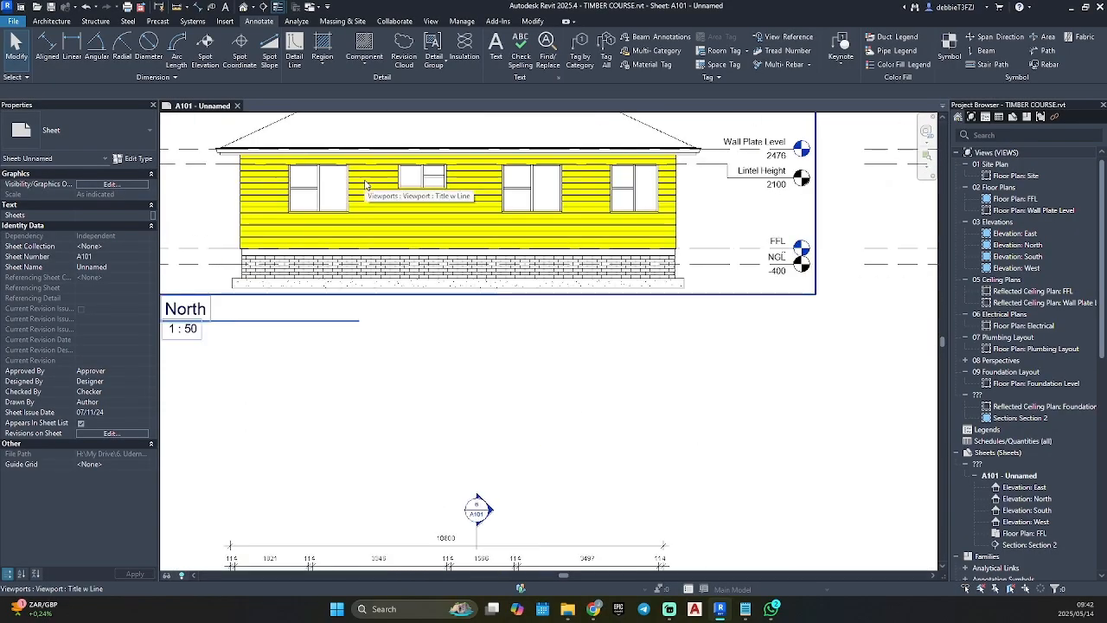
scroll(365, 185, up, 2)
double_click(368, 186)
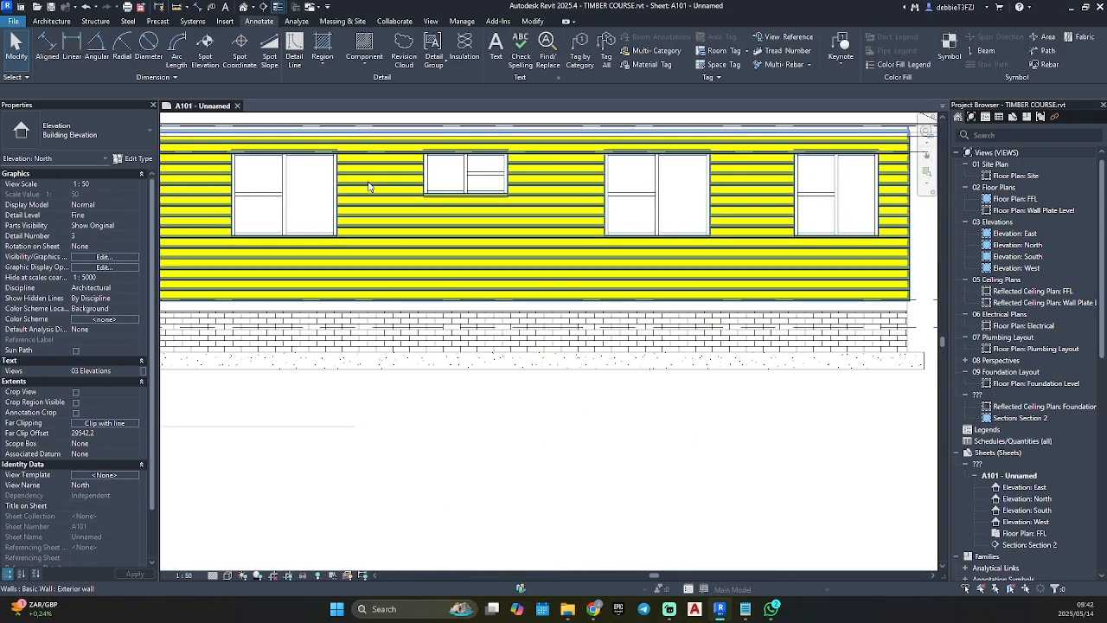
Step: Dimension the sill height of the small window above FFL in the North elevation, placing the dimension beneath the window
key(d)
key(i)
click(458, 192)
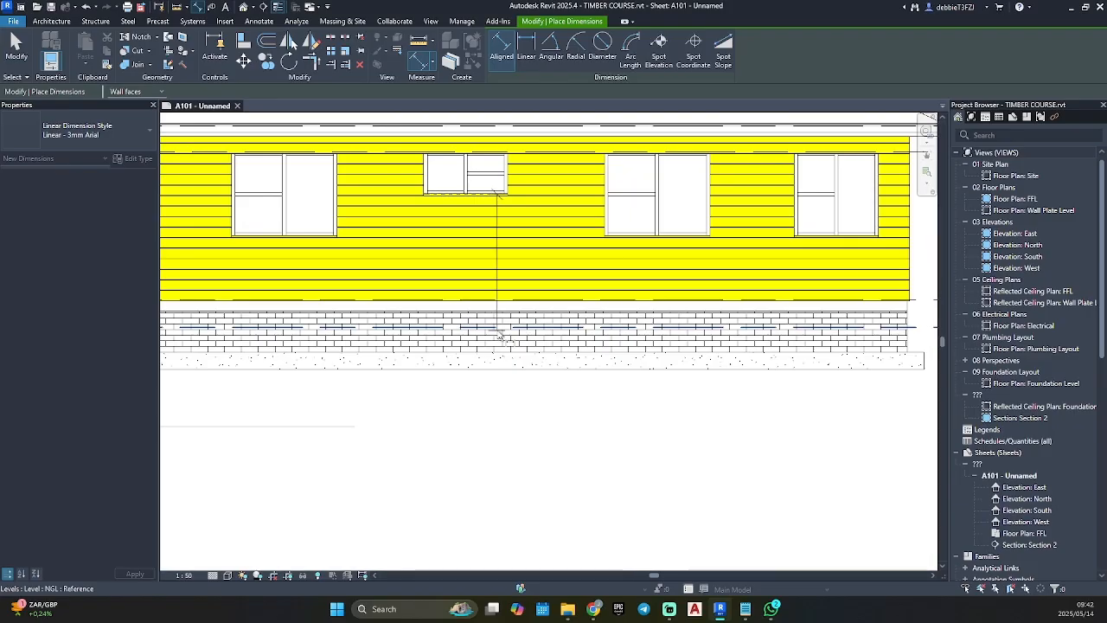
scroll(615, 304, down, 2)
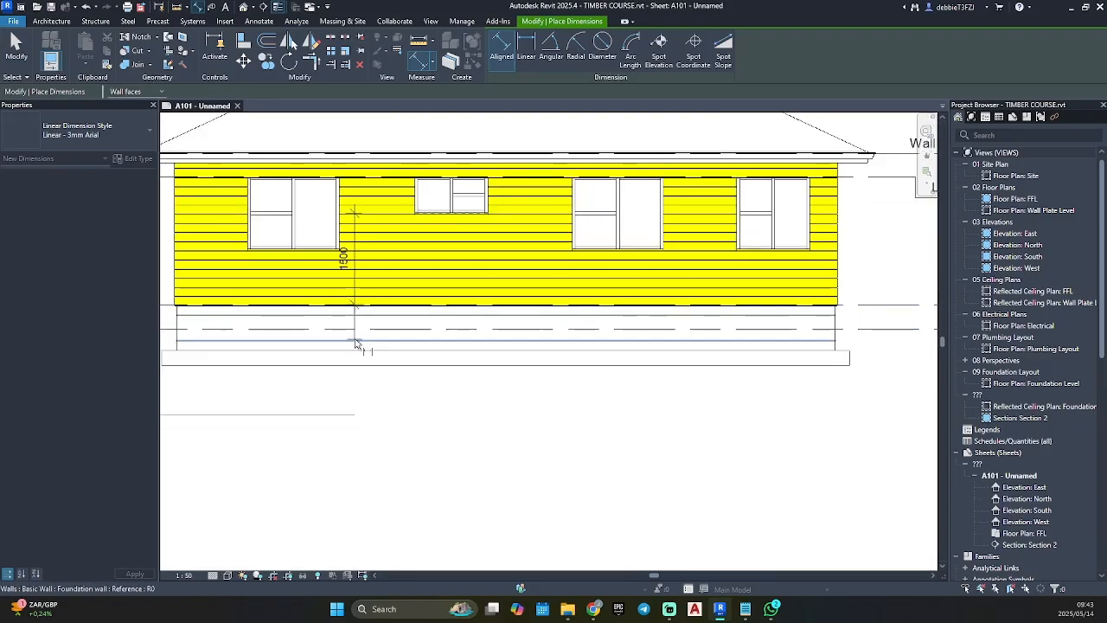
scroll(615, 288, up, 3)
click(631, 290)
key(Escape)
key(Escape)
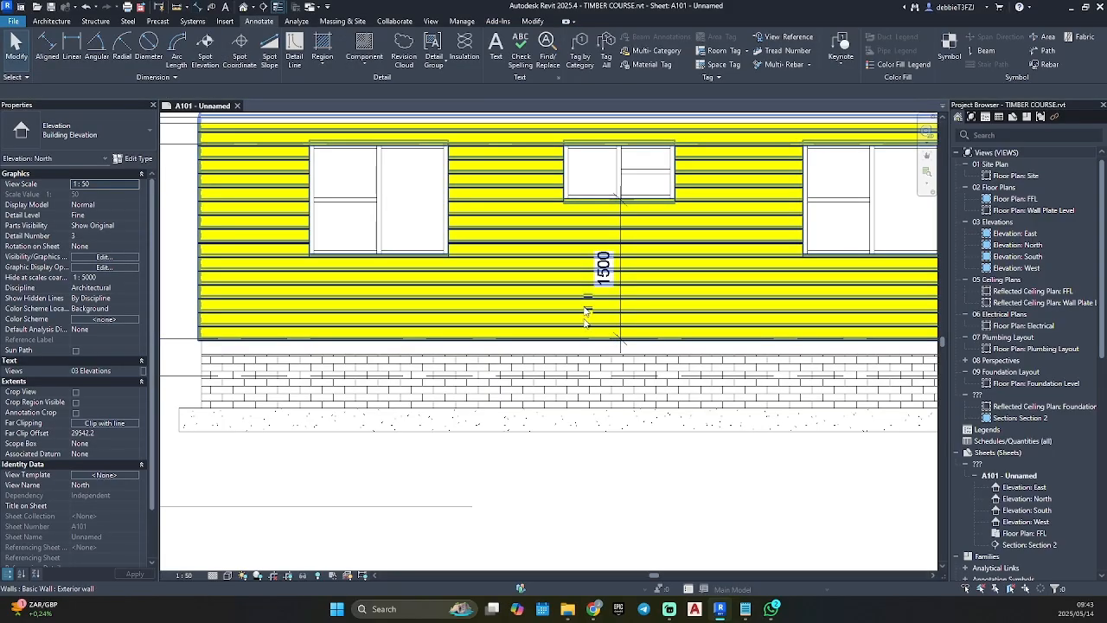
Step: Activate the FFL floor plan on the sheet and exclude View Range from its Floor Plan View template
scroll(587, 291, down, 4)
middle_drag(606, 378, 593, 213)
double_click(543, 511)
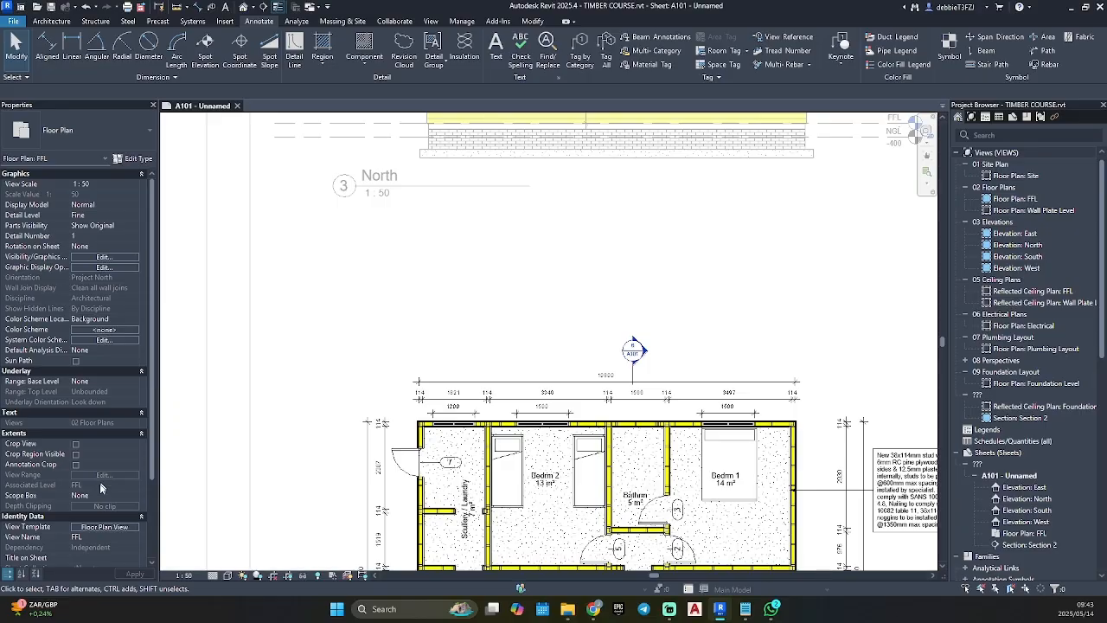
click(102, 526)
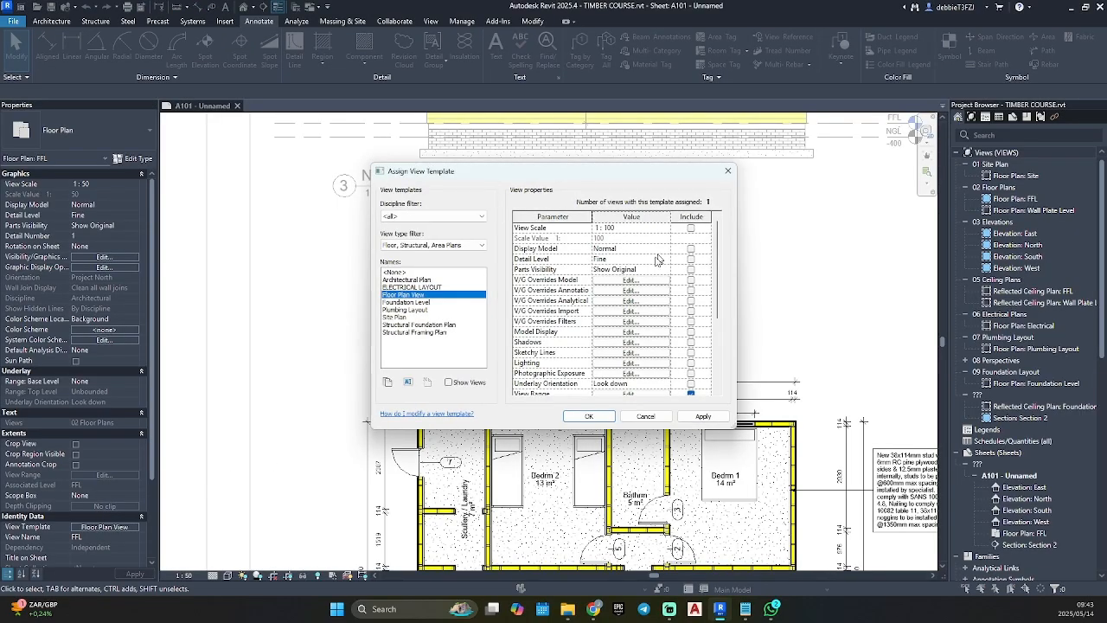
scroll(571, 335, down, 3)
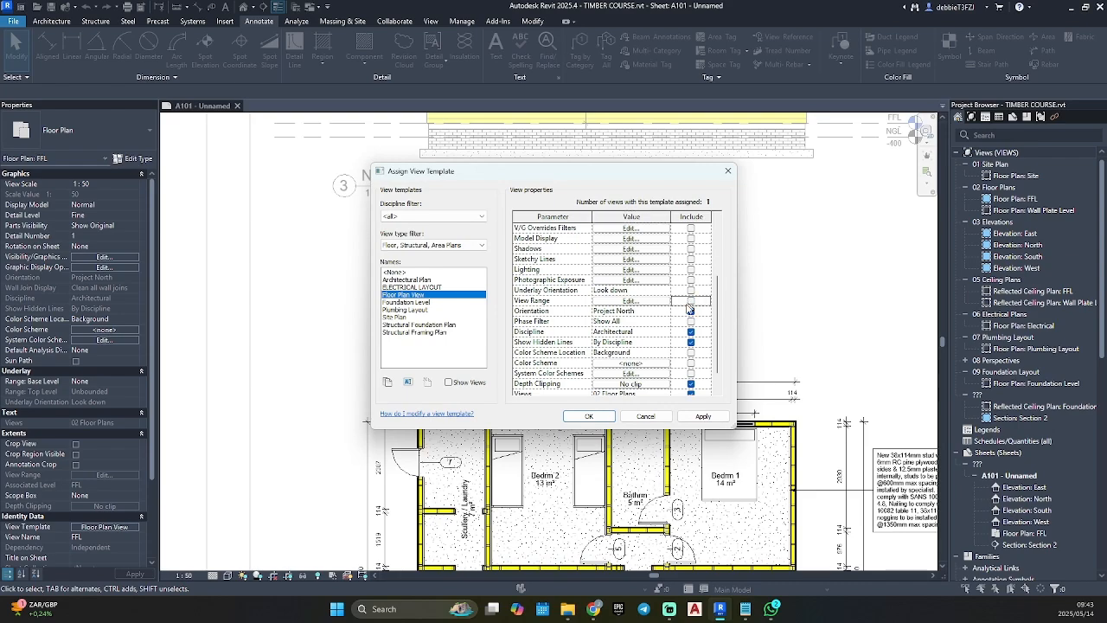
click(589, 416)
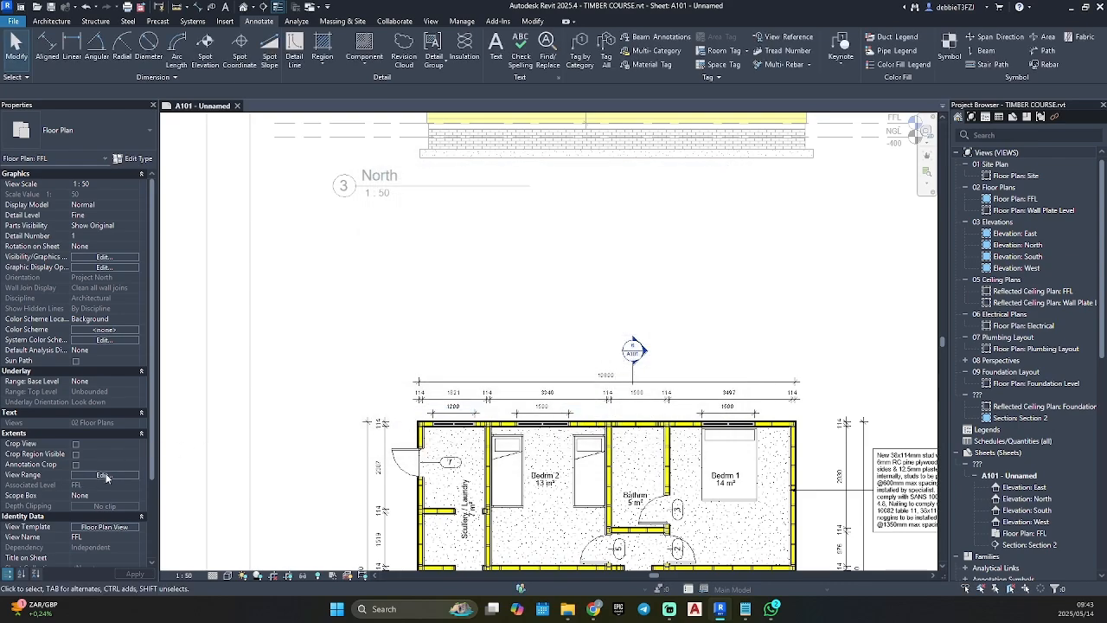
Step: Set the floor plan's view range cut plane offset to 1500
click(104, 475)
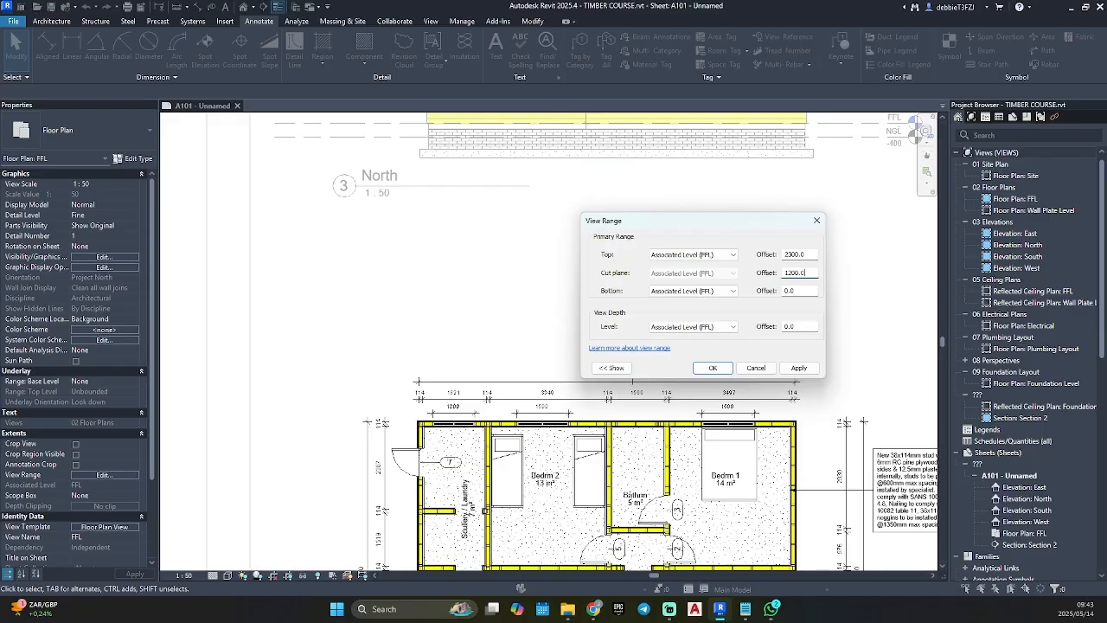
double_click(793, 272)
text(1500)
key(Return)
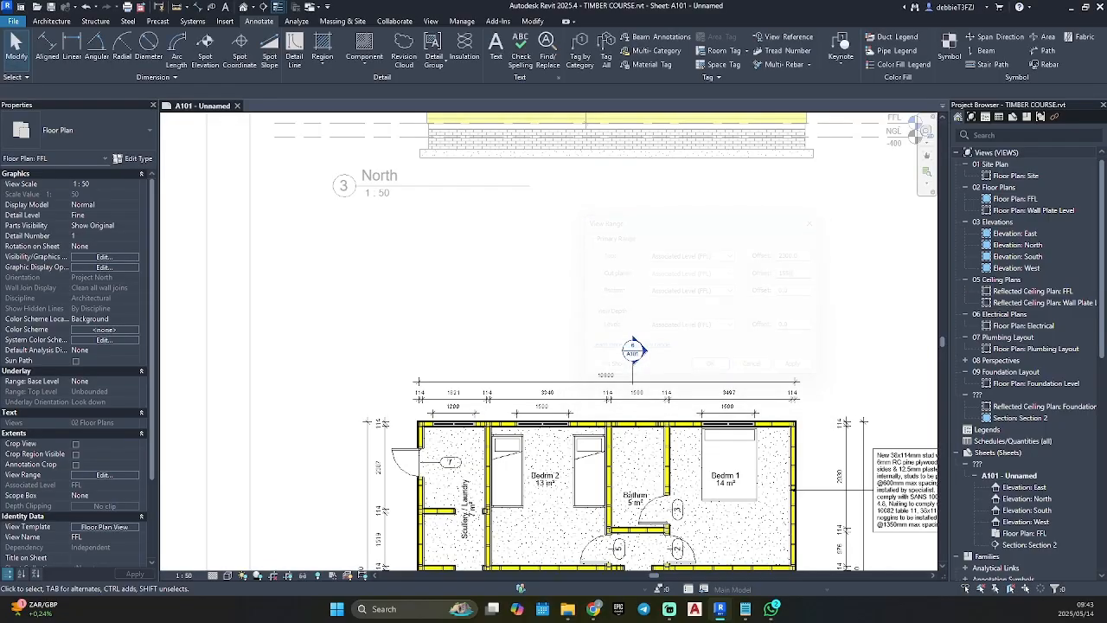
Step: Dimension the width of the Bathrm window, placing the dimension above the wall in line with the neighbouring window dimensions
scroll(707, 396, up, 4)
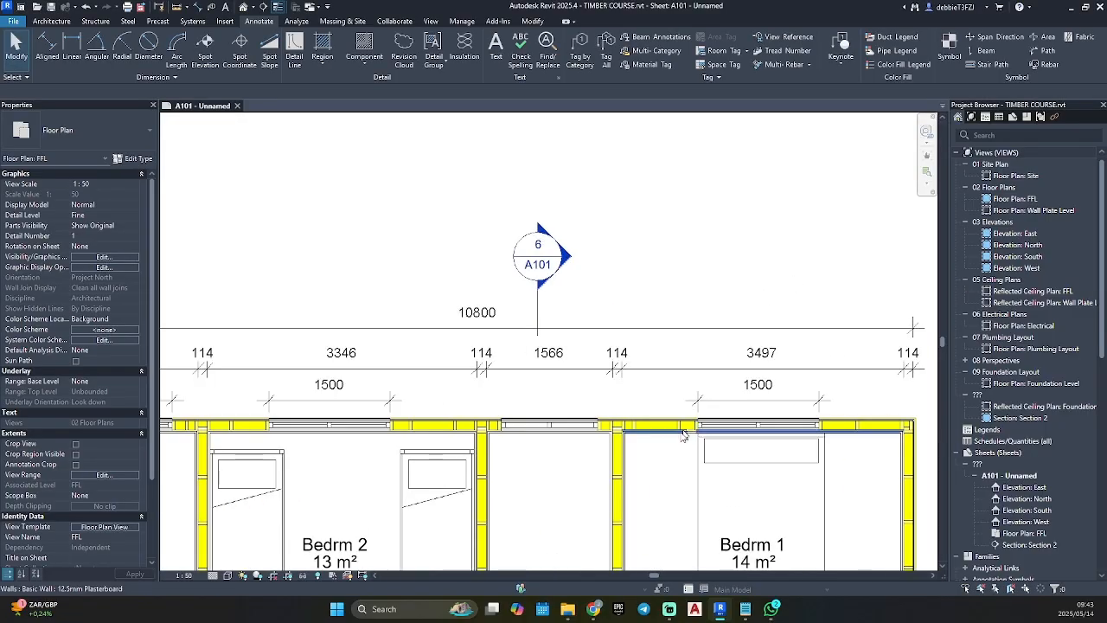
scroll(558, 437, up, 2)
scroll(559, 437, down, 2)
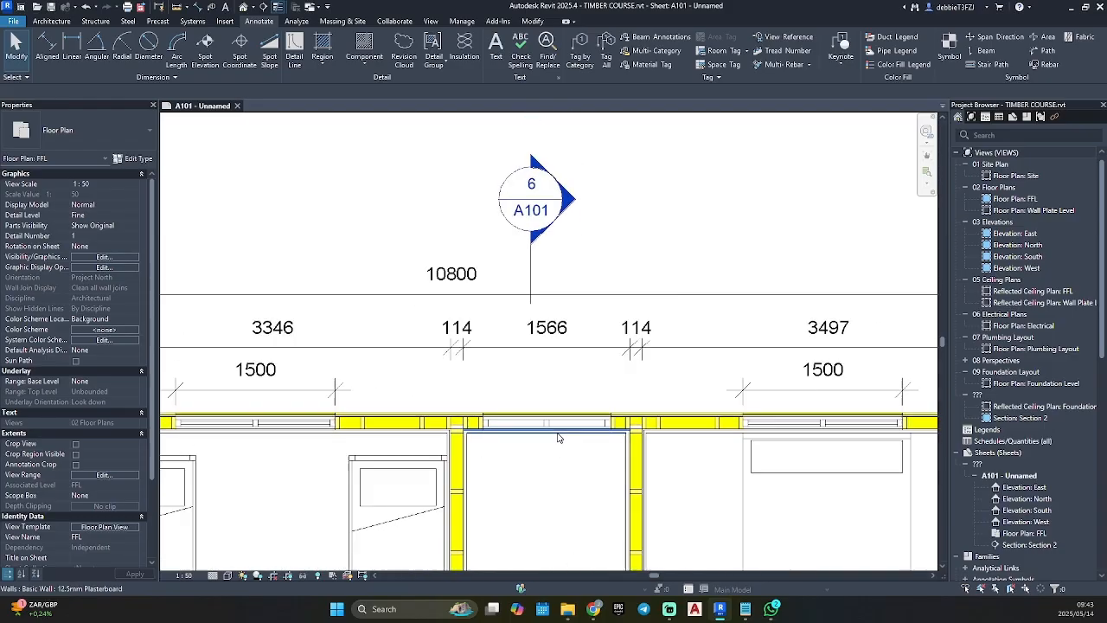
key(d)
key(i)
scroll(509, 430, up, 2)
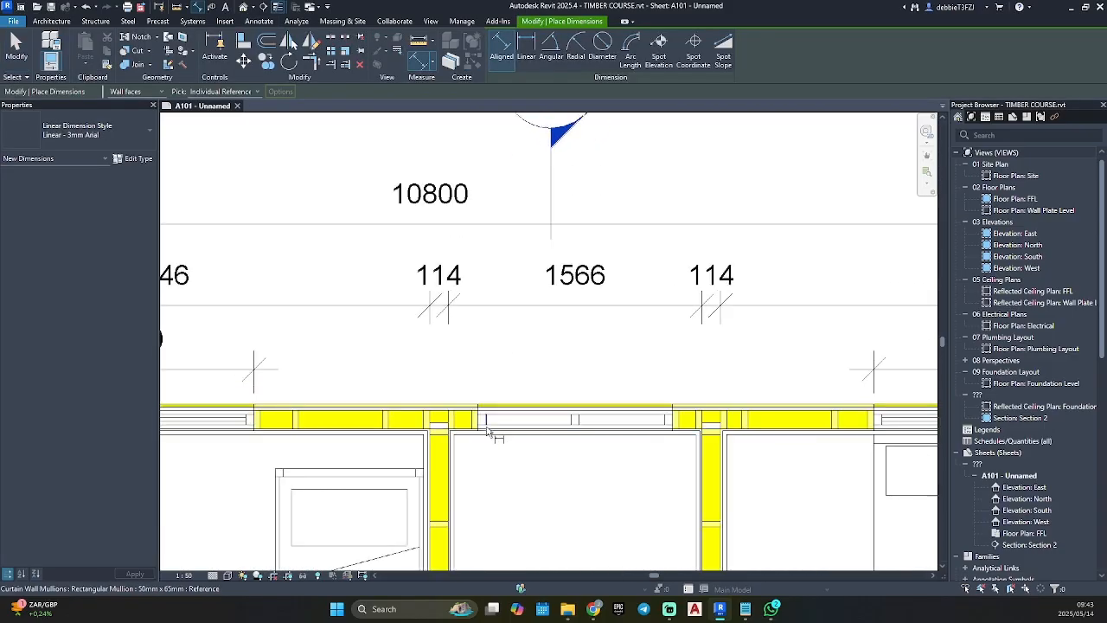
click(480, 451)
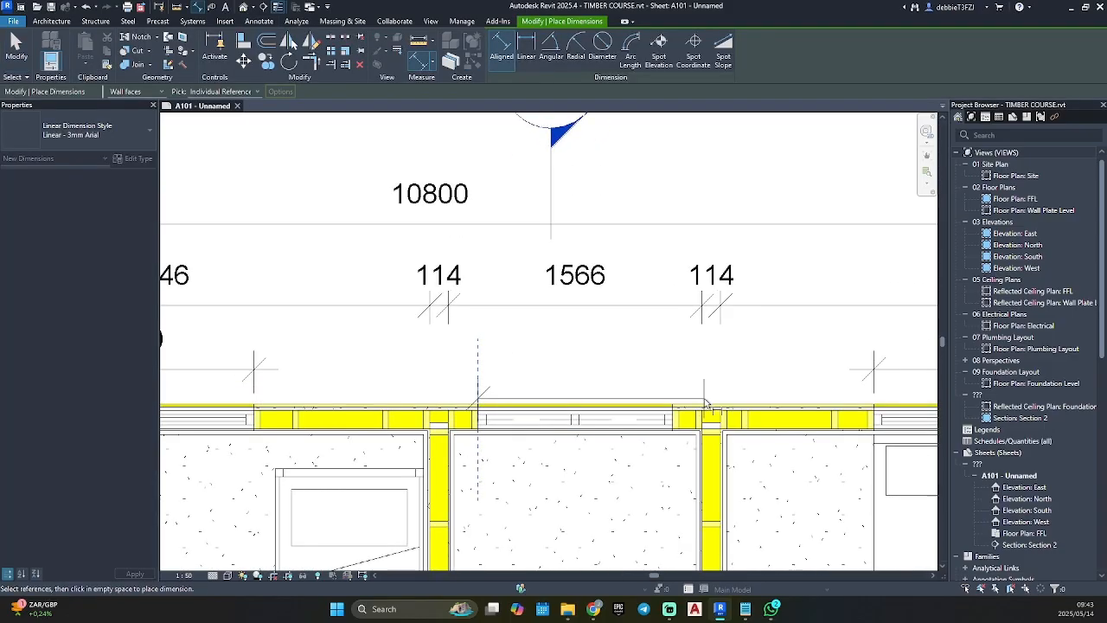
click(676, 435)
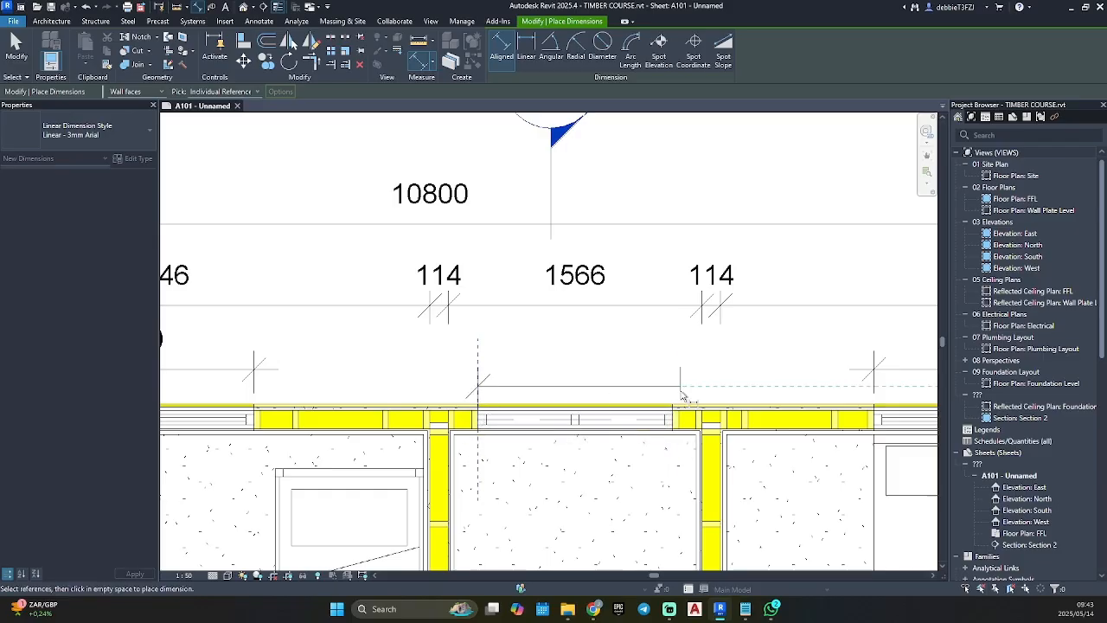
click(625, 371)
scroll(628, 371, down, 3)
key(Escape)
key(Escape)
Step: Leave the floor plan view and reactivate the North elevation on the sheet
scroll(610, 249, down, 6)
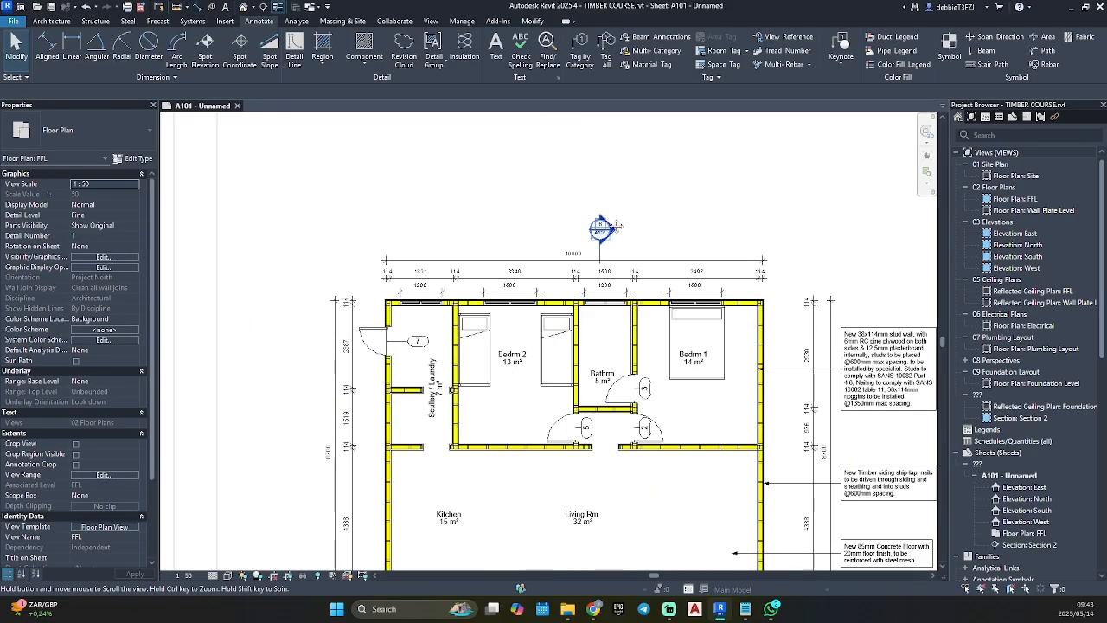
middle_drag(612, 233, 576, 502)
scroll(488, 230, up, 2)
scroll(482, 227, up, 2)
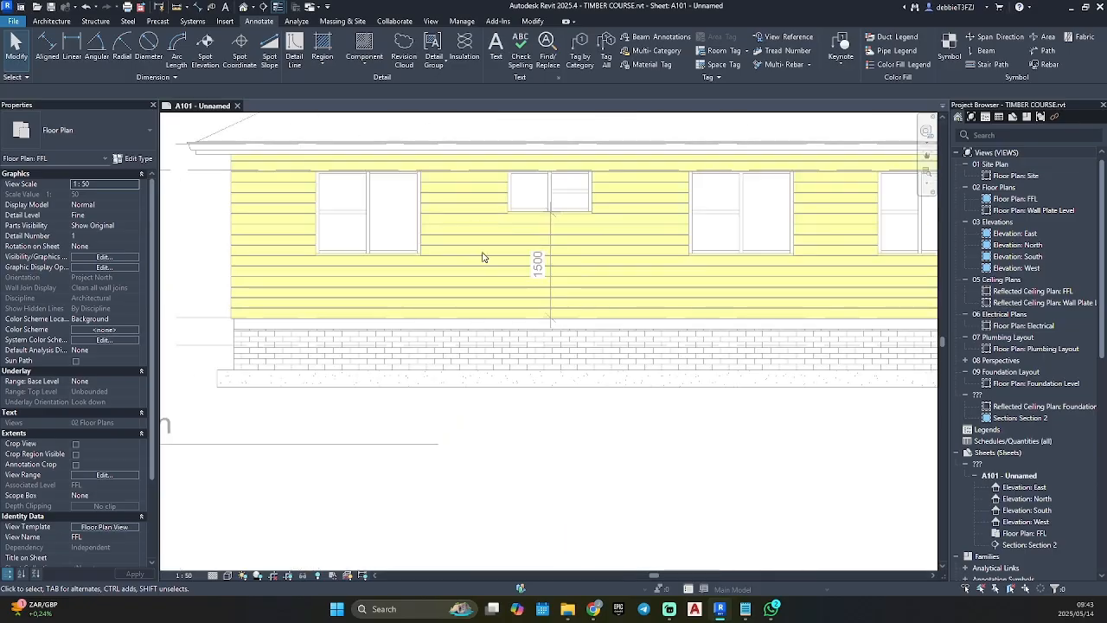
scroll(484, 254, up, 1)
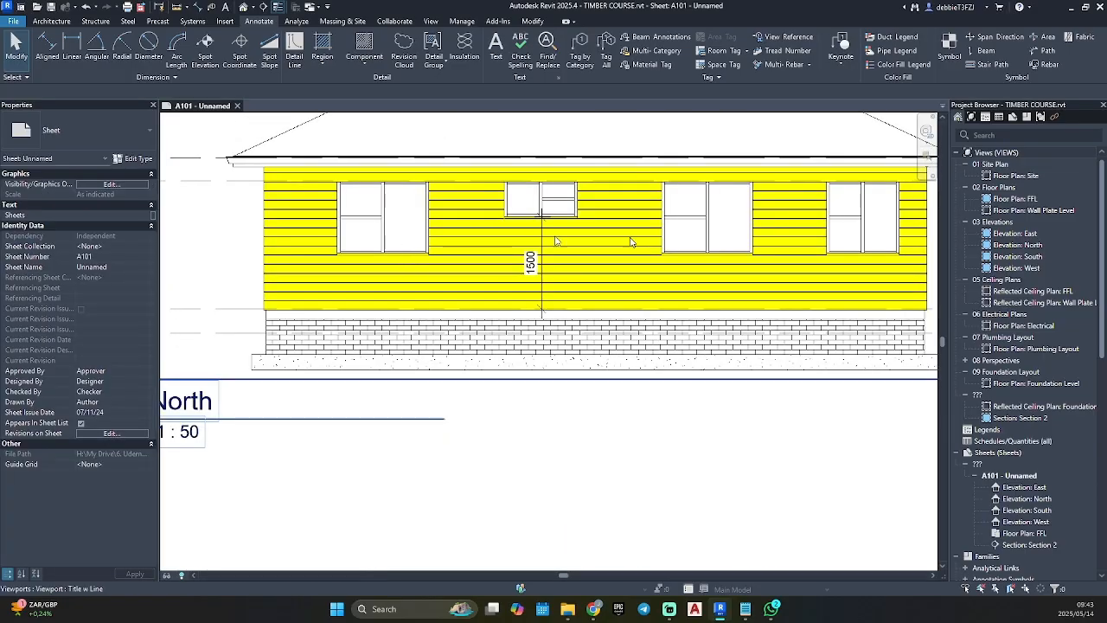
double_click(211, 294)
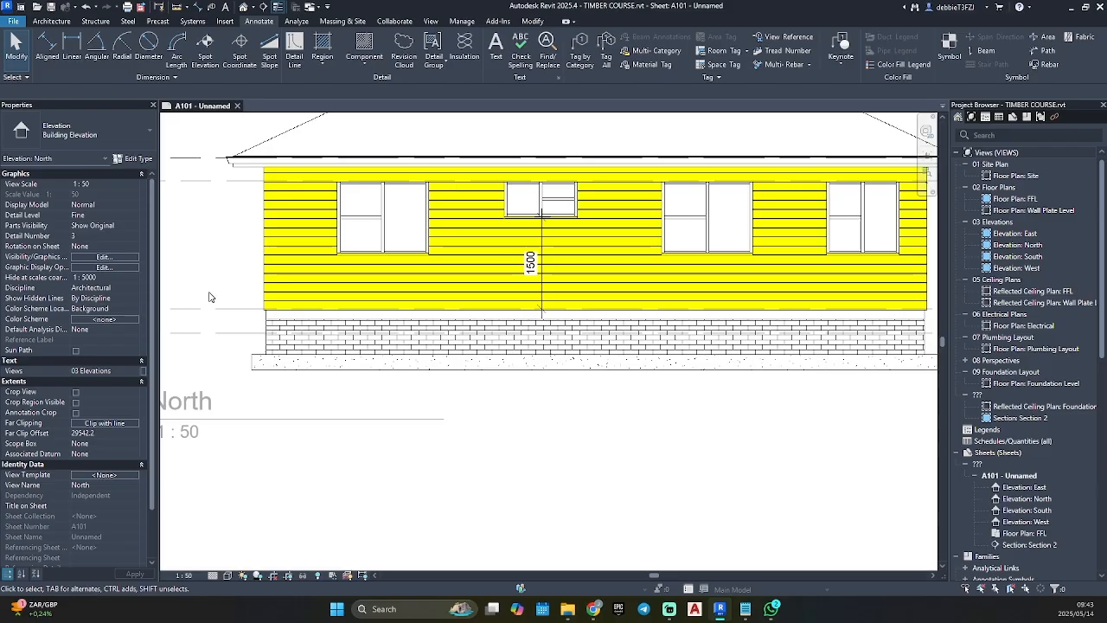
Step: Dimension the large end window's sill height from FFL and its own height in one string beside the North elevation's wall
key(d)
key(i)
click(224, 309)
click(369, 253)
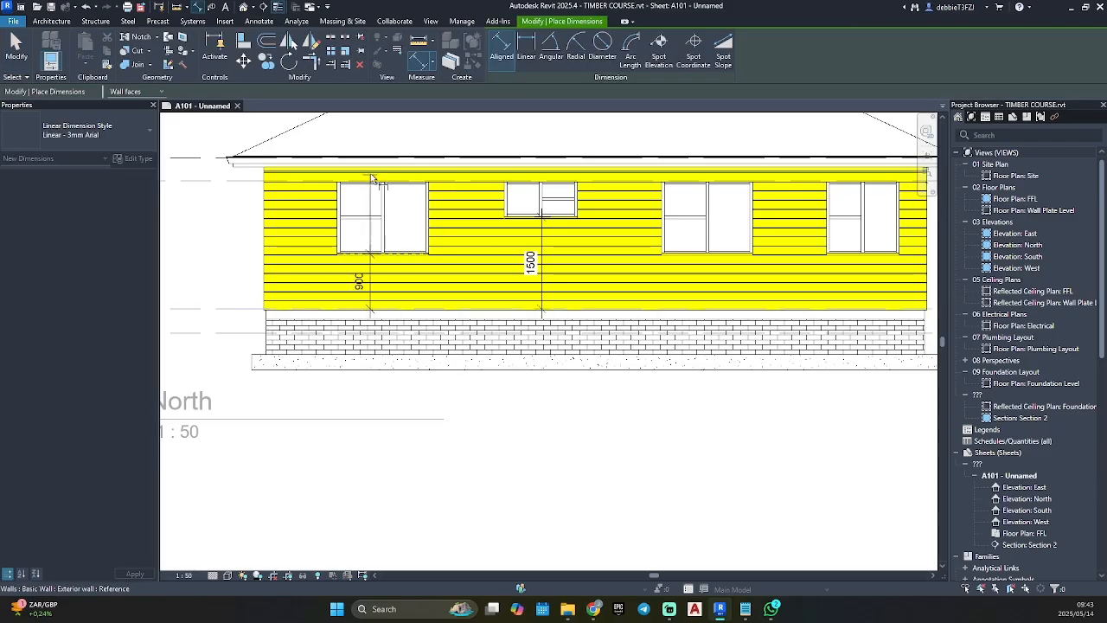
click(372, 183)
click(233, 223)
key(Escape)
key(Escape)
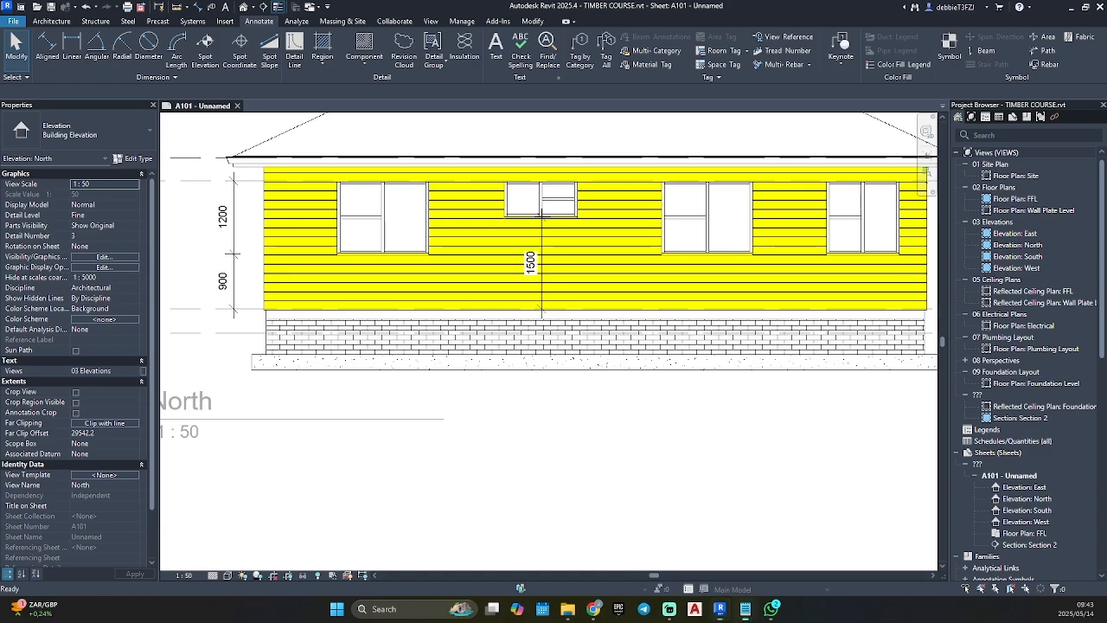
Step: Switch to Notepad and add a "Windows" heading below the Insulation section of Lecture keynotes.txt
key(alt+Tab)
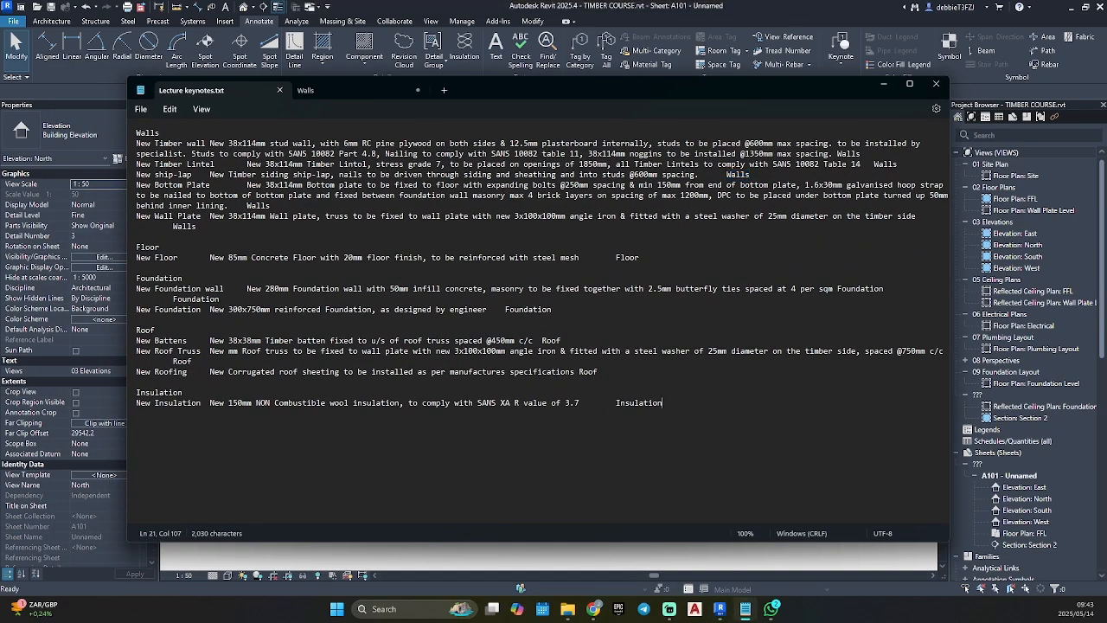
key(Return)
key(Return)
text(Windows )
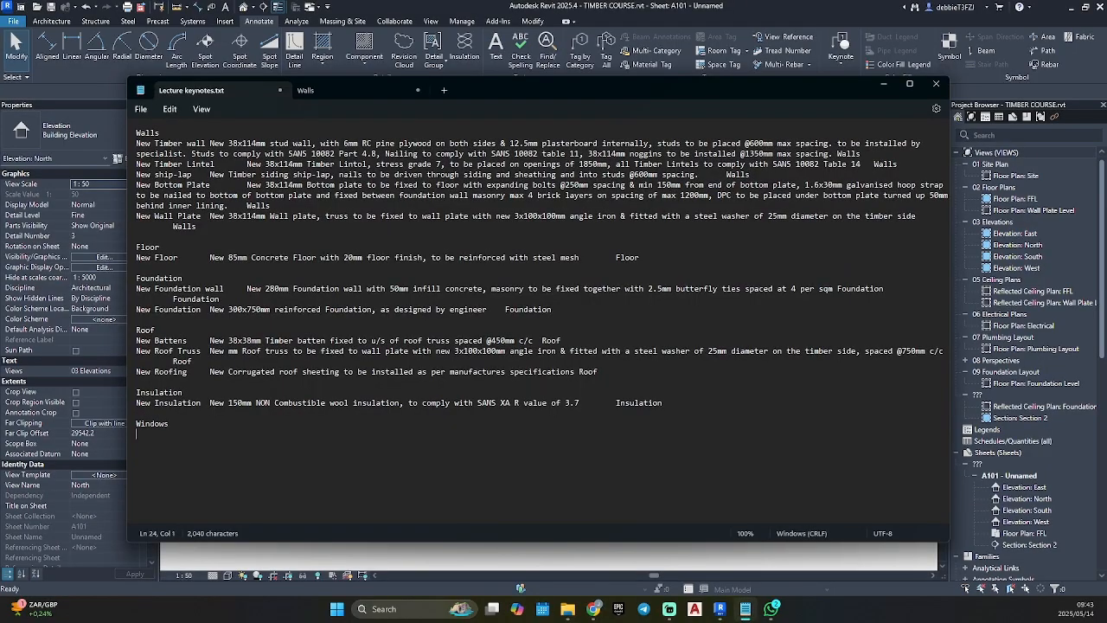
Step: Add a W1 keynote reading "New 1500x1200mm ALuminium window to be installed by specicialist, Glazing to comply with SANS 10400 Part N, table 1-4, to be 8.38"
text(W1)
text(New 1500x120)
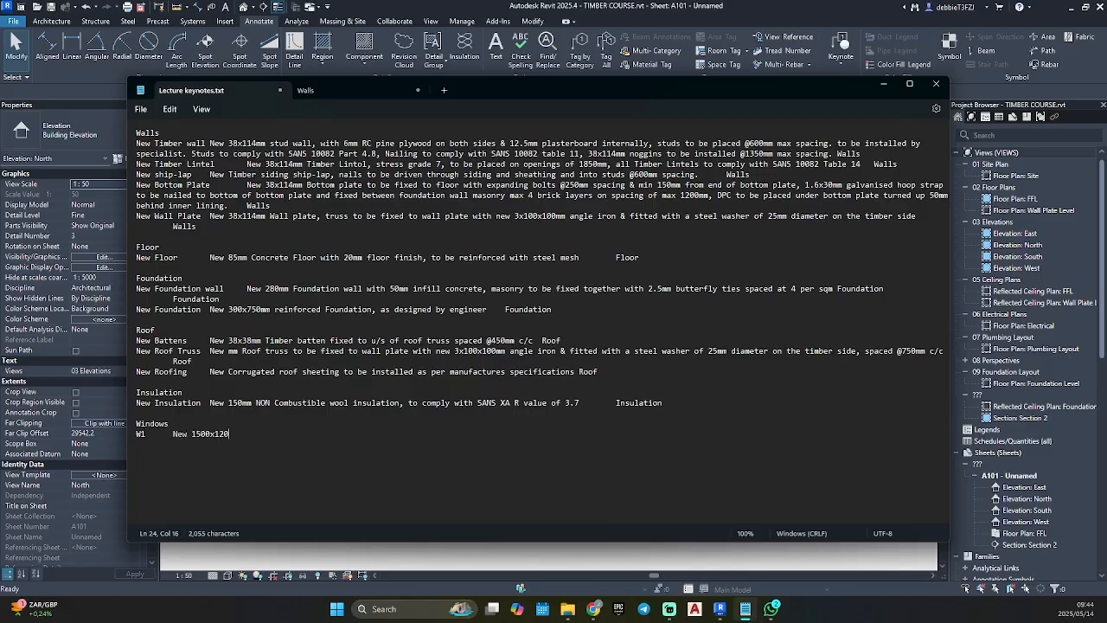
text(0mm ALuminium wind)
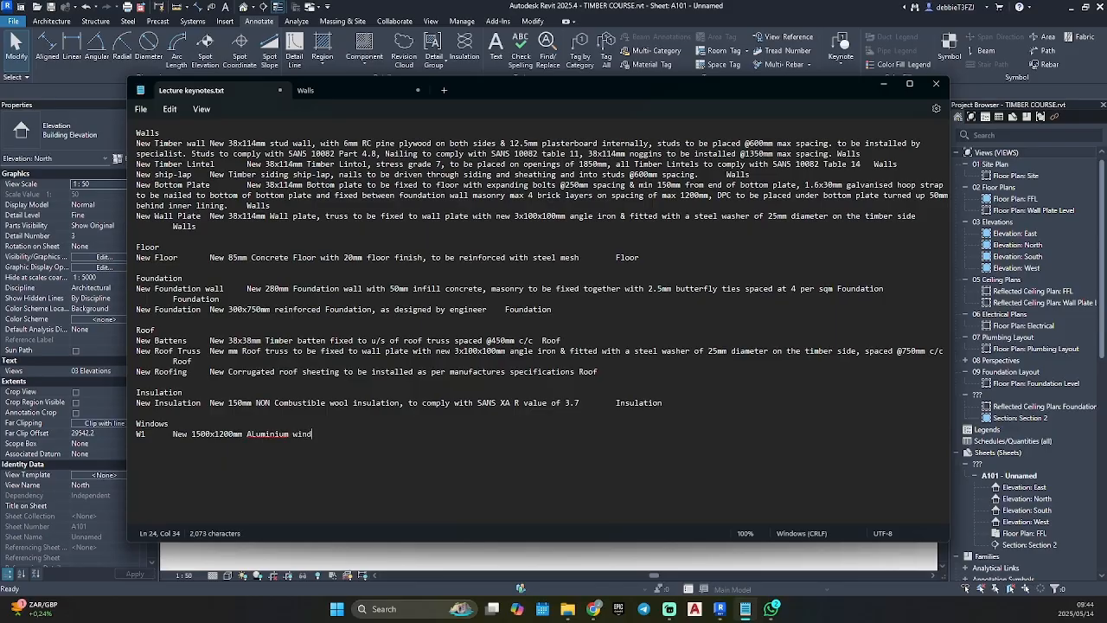
text(ow to be installed by speci)
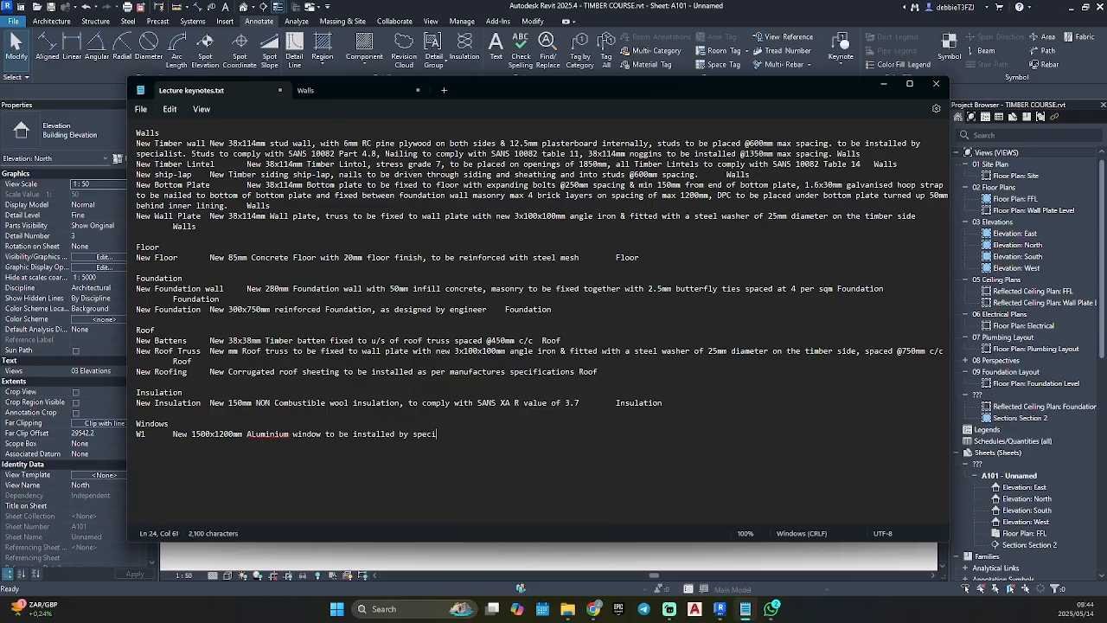
text(cialist, Glazing to compl)
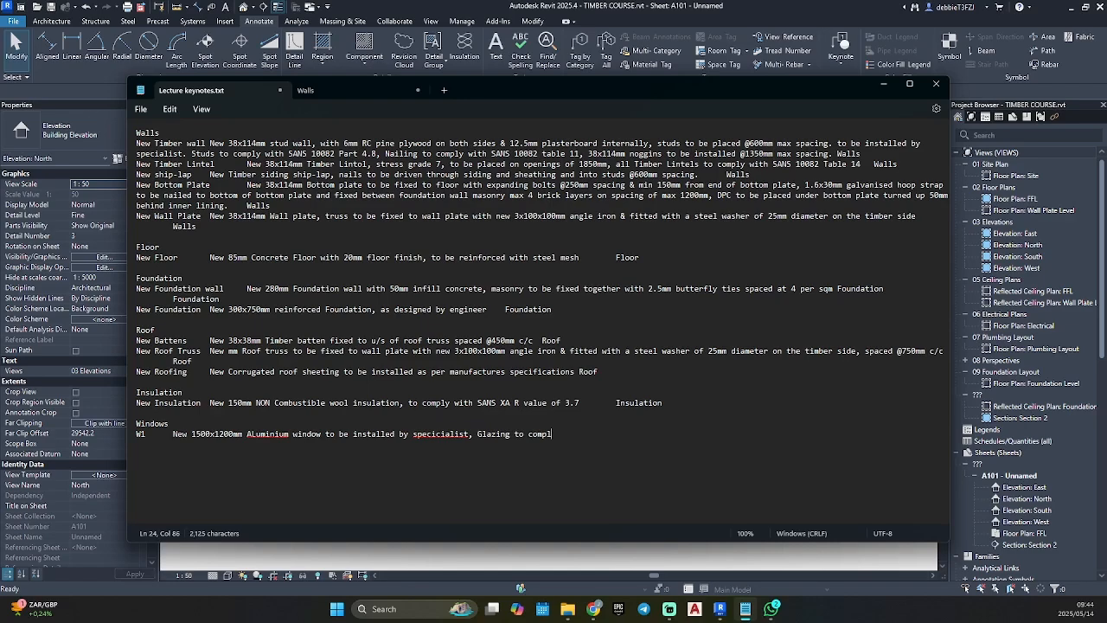
text(y with SANS 10400 Pa)
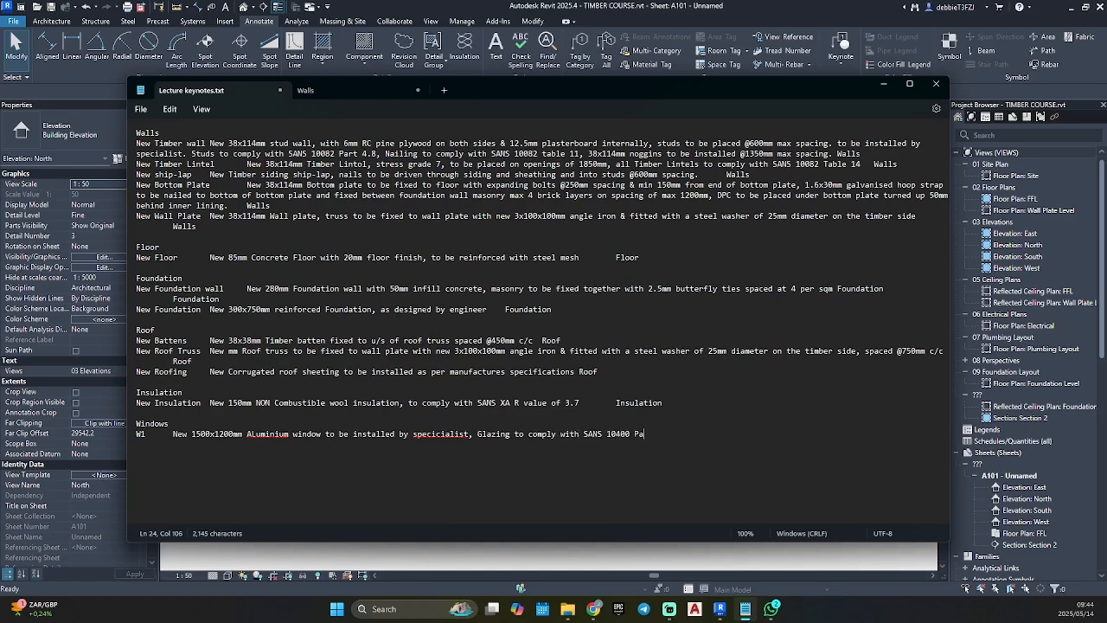
text(rt N, table 1-4, to be 8.38)
Step: Correct the spelling of "specialist" and "Aluminium" in the W1 keynote
right_click(428, 434)
click(430, 455)
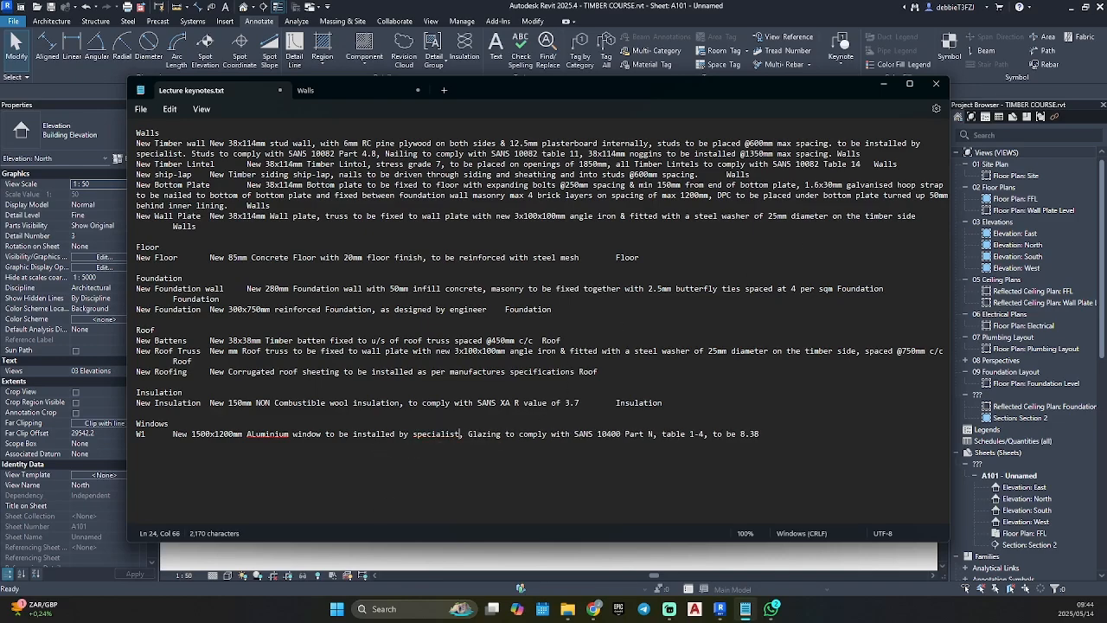
right_click(260, 434)
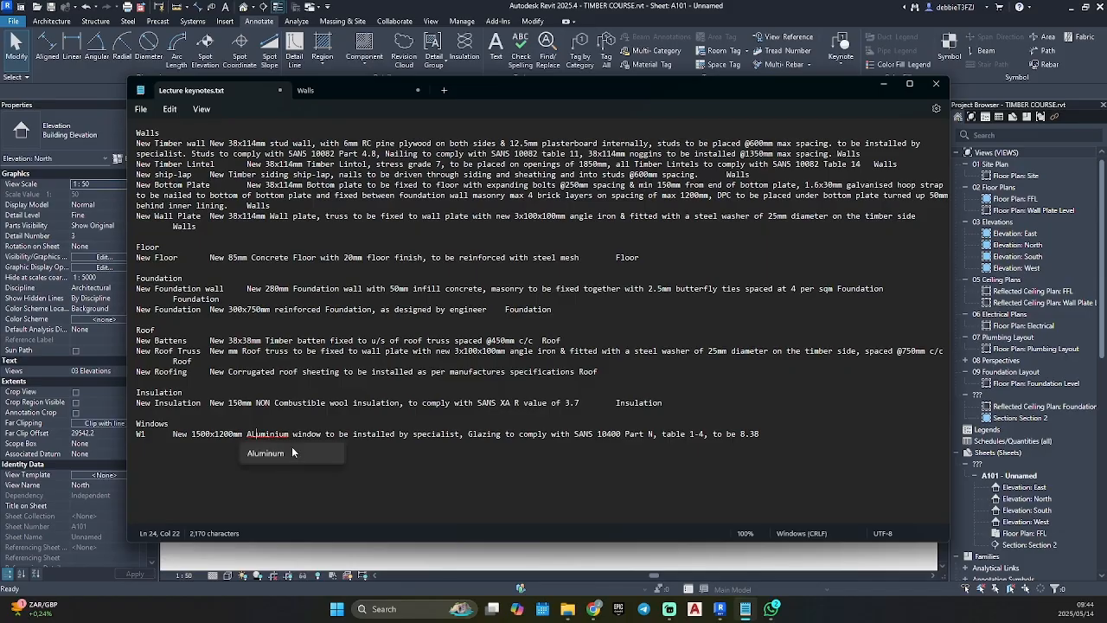
click(268, 452)
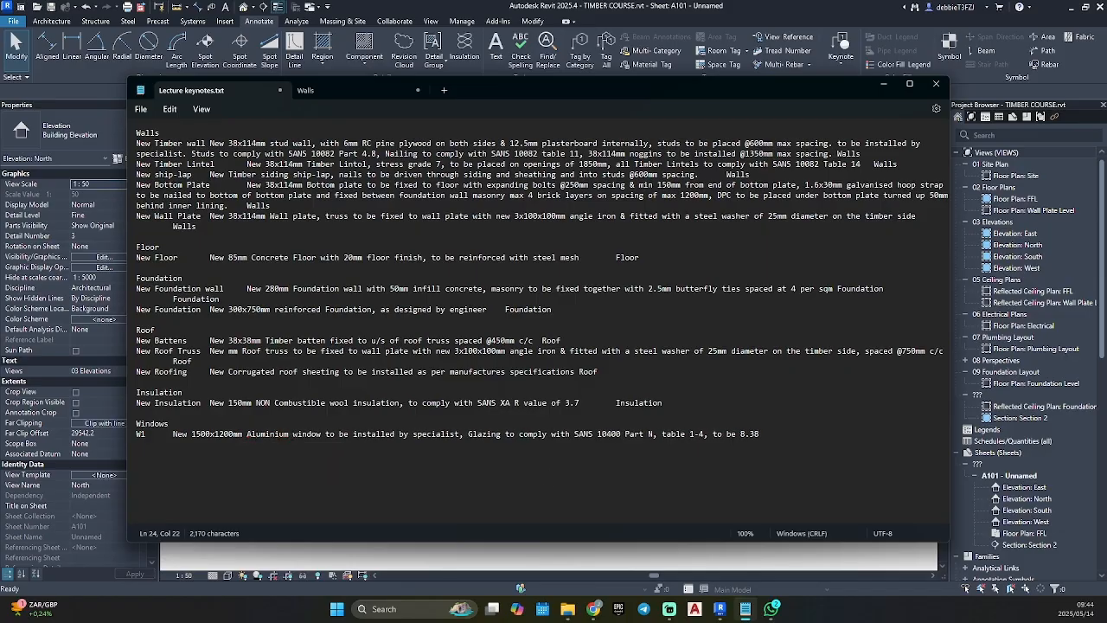
Step: Complete the W1 keynote with "8.38mm" and the parent category "Windows", save the file and return to Revit
click(761, 433)
text(mm)
text(Windows)
click(136, 109)
click(165, 204)
click(883, 84)
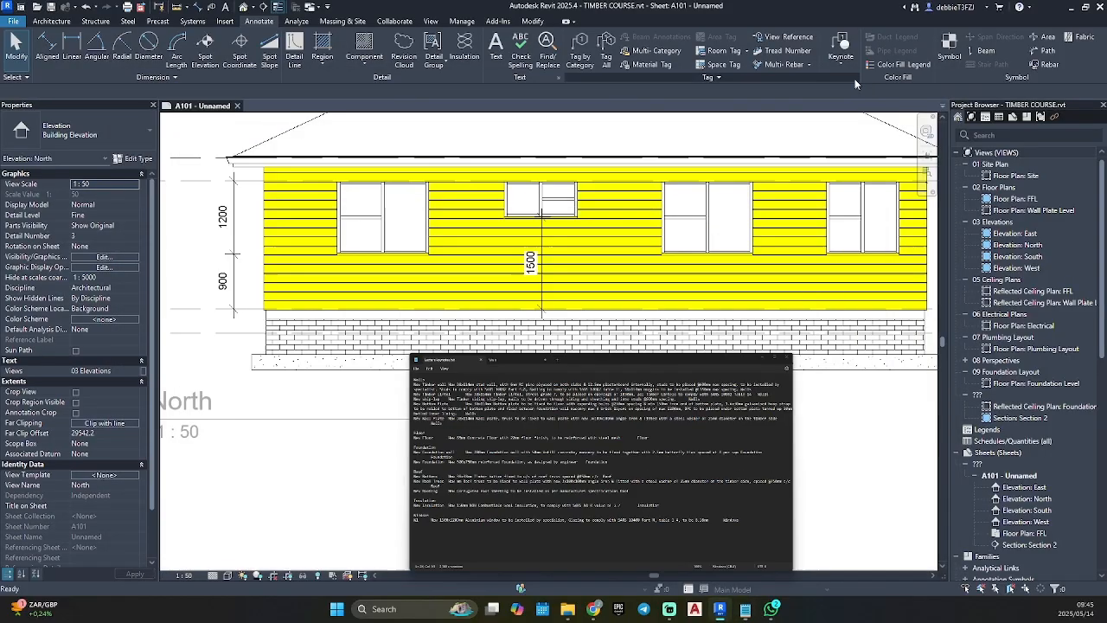
Step: Reload the keynote table from Lecture keynotes.txt in the Keynoting Settings
click(842, 60)
click(851, 151)
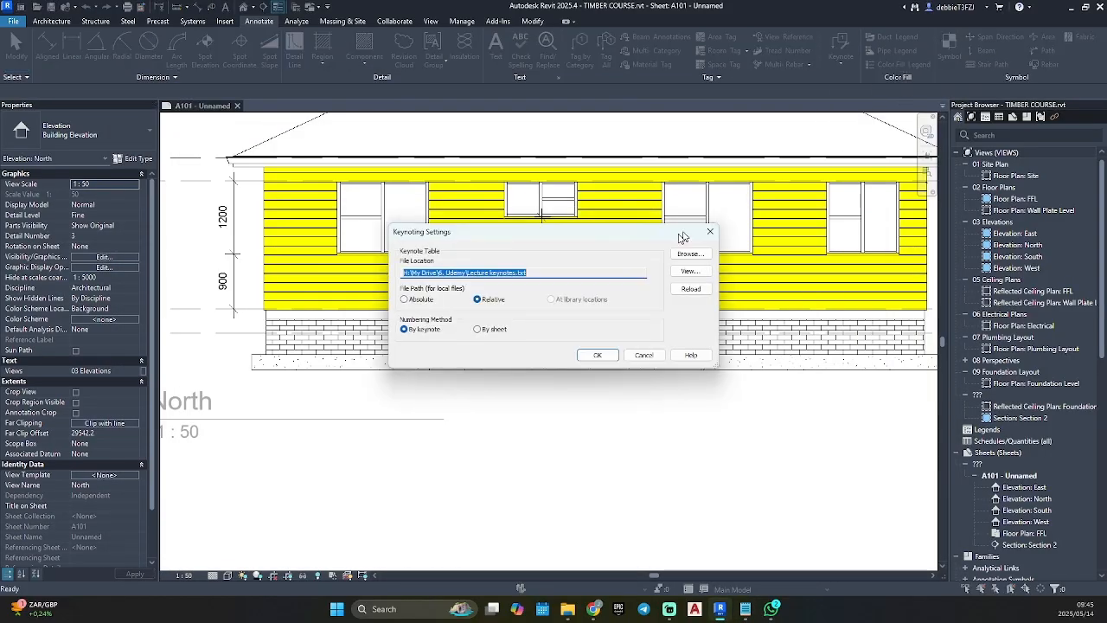
click(697, 290)
click(624, 303)
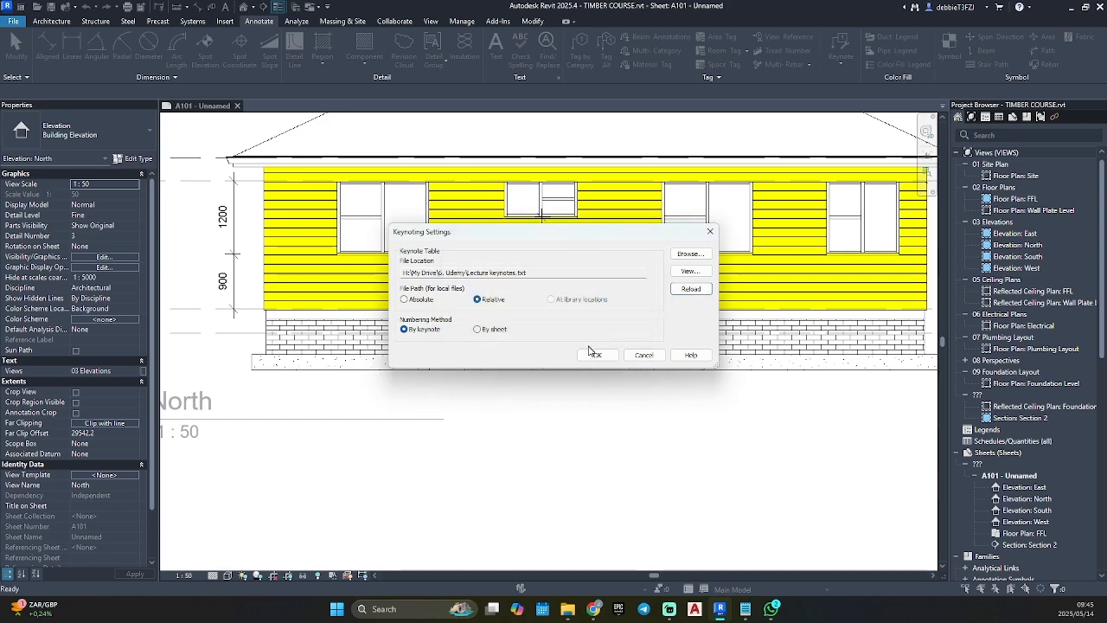
click(596, 354)
Step: Place an element keynote on the leftmost large window with the Keynote Tag_RHS_Text Keynote Text type and the W1 entry under Windows
click(838, 66)
click(849, 90)
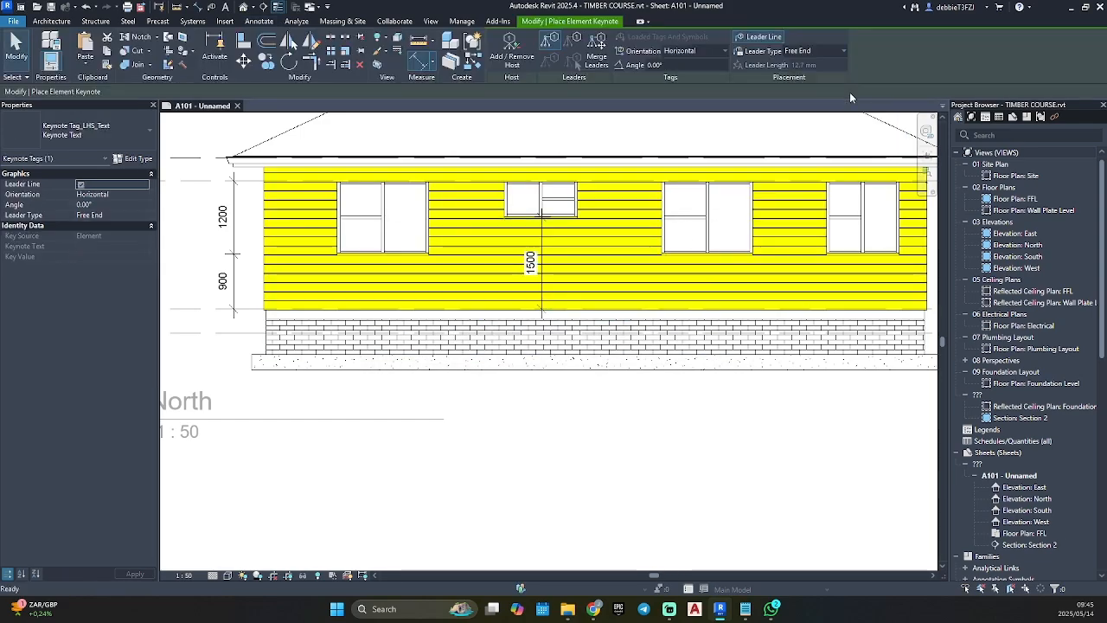
click(94, 140)
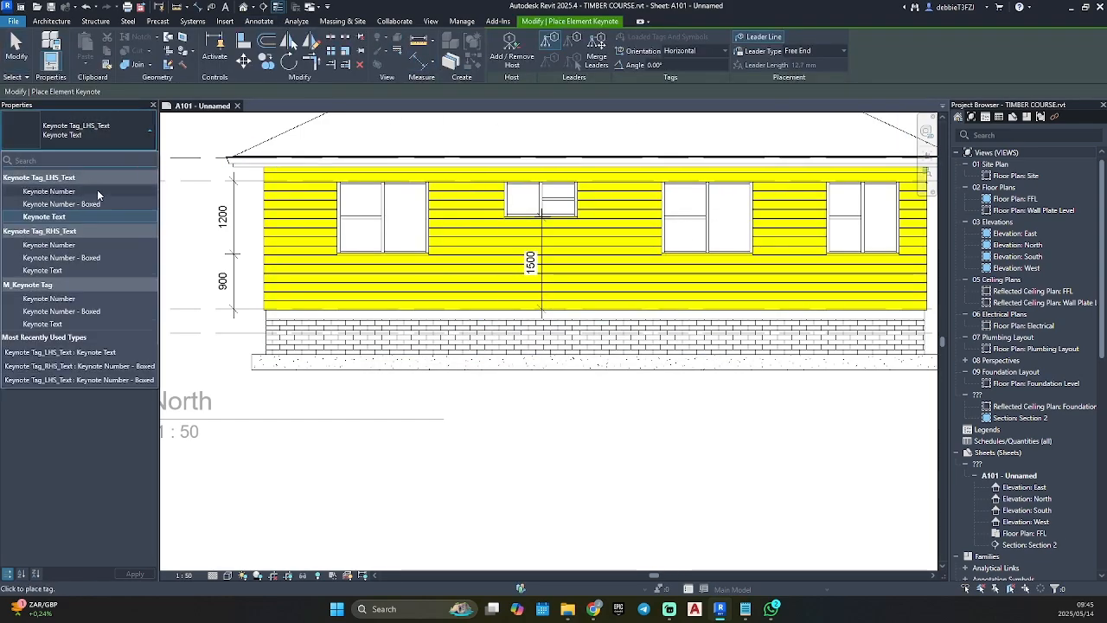
click(463, 395)
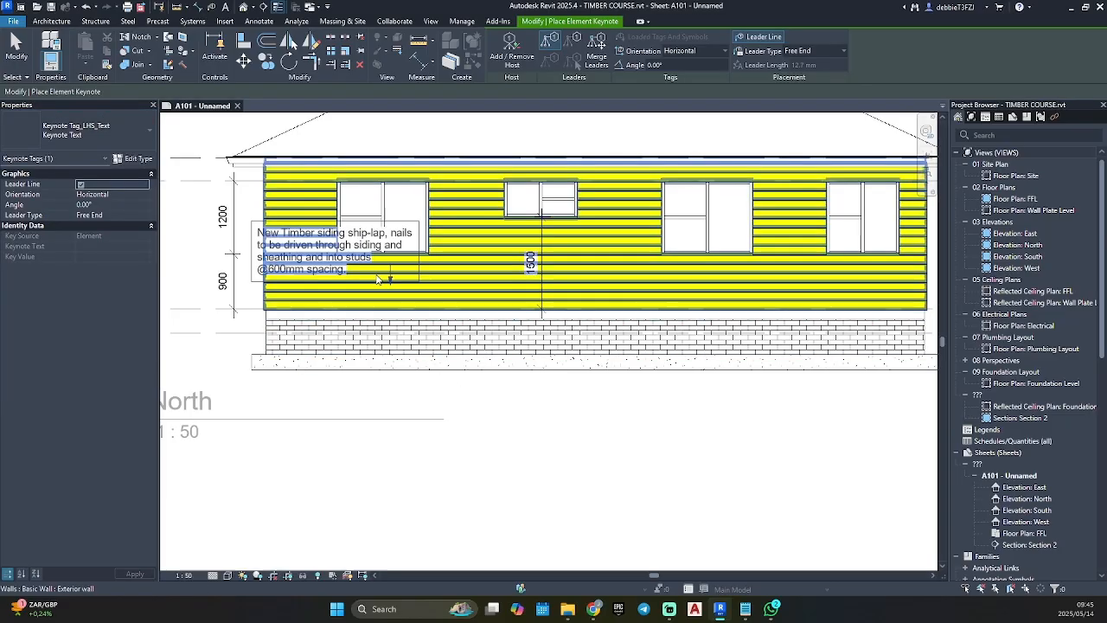
middle_drag(375, 272, 615, 356)
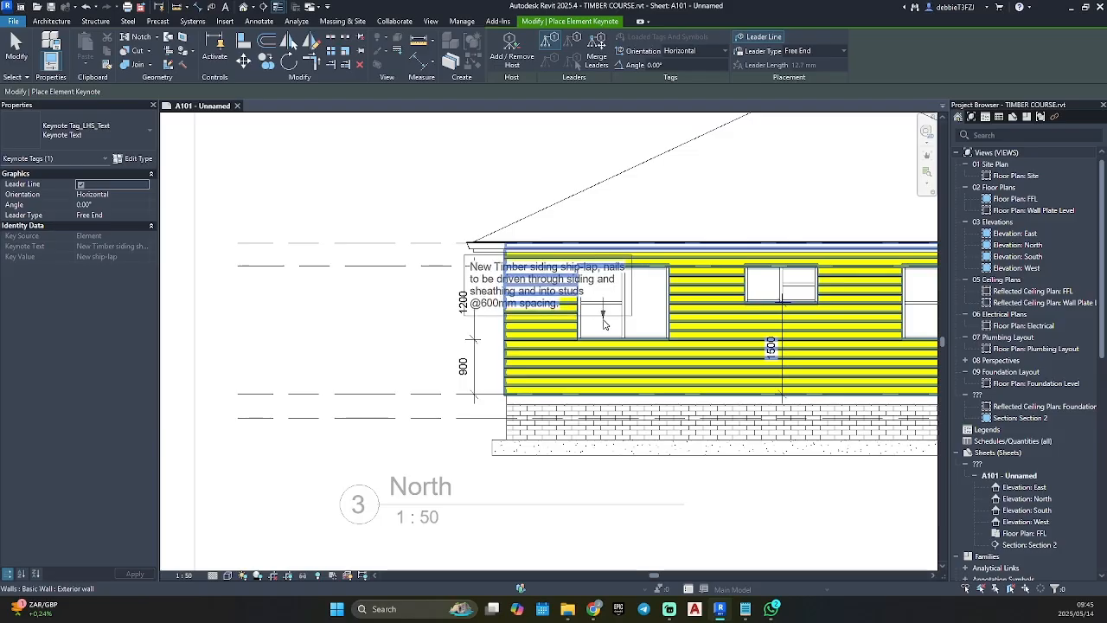
click(603, 324)
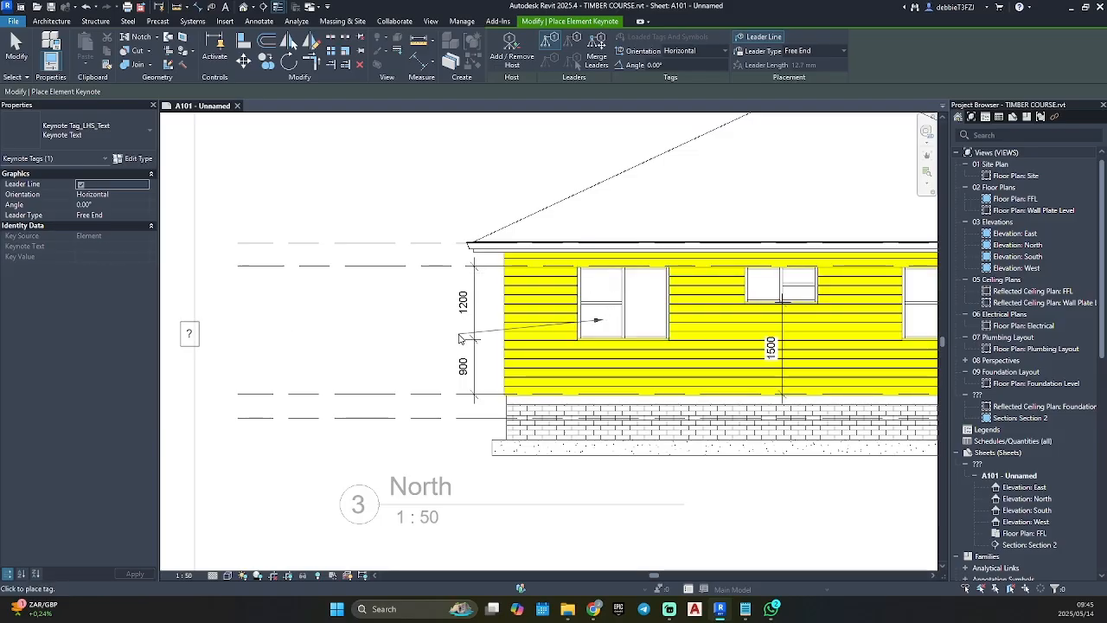
click(78, 128)
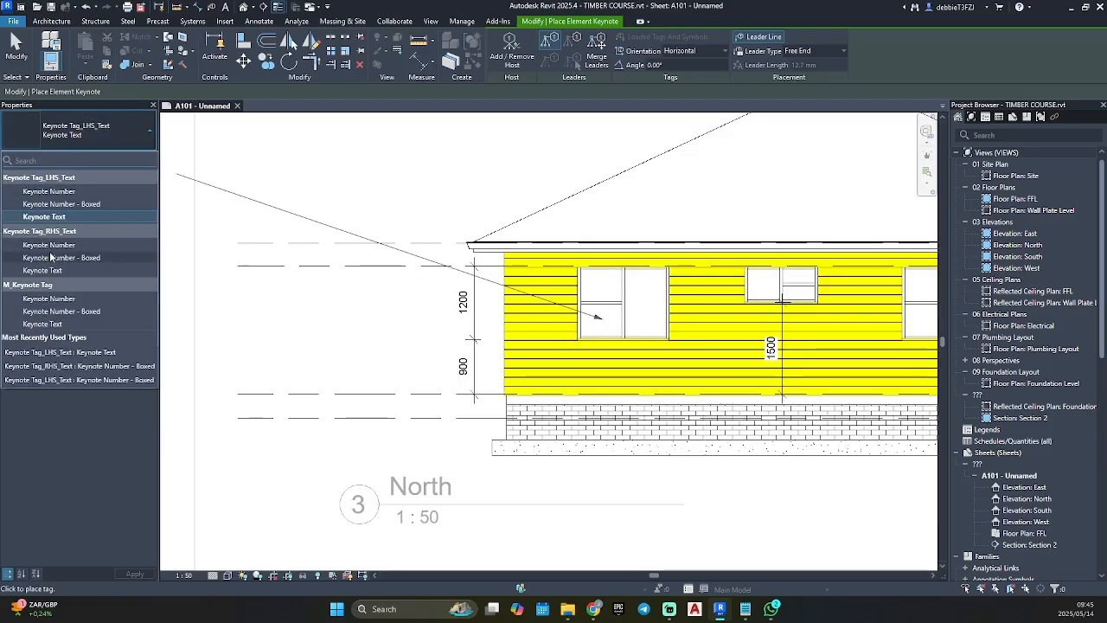
click(43, 270)
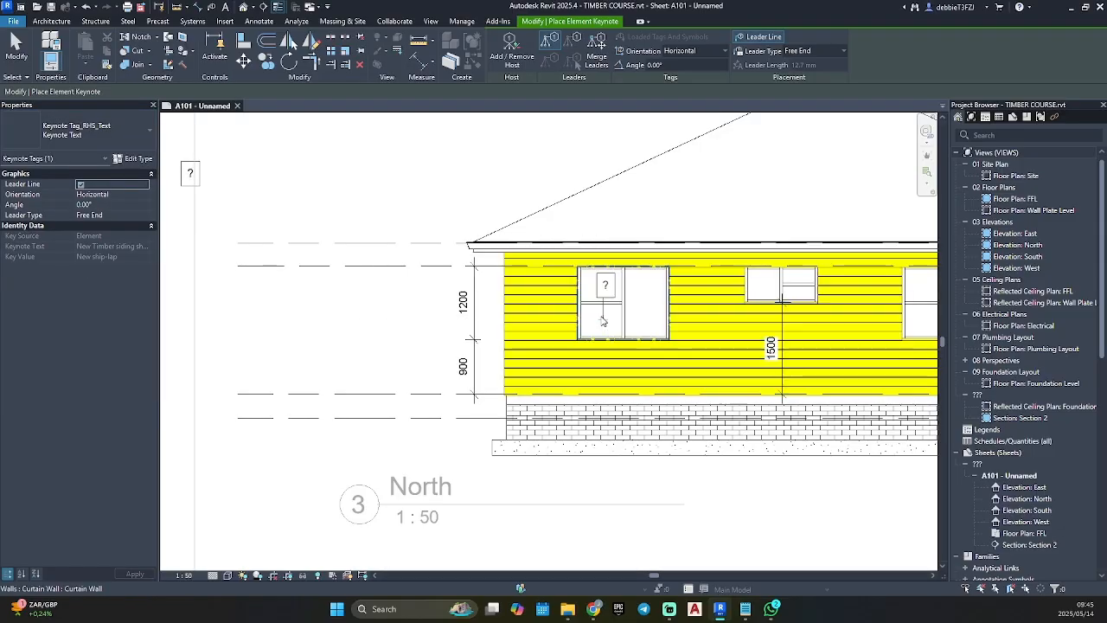
click(603, 321)
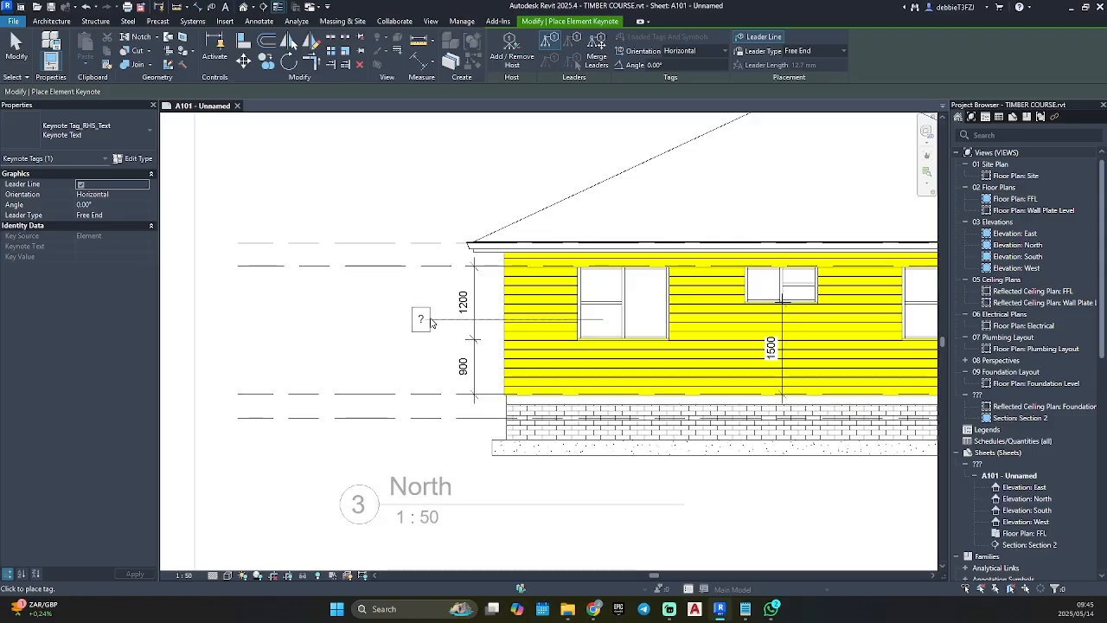
click(438, 314)
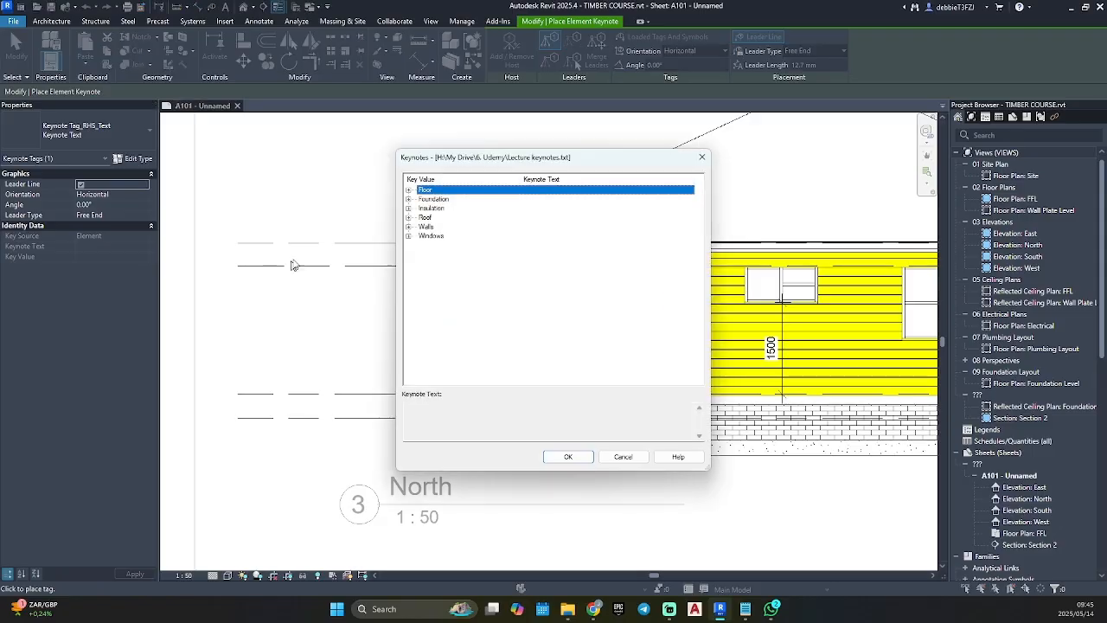
click(408, 237)
click(531, 247)
click(554, 457)
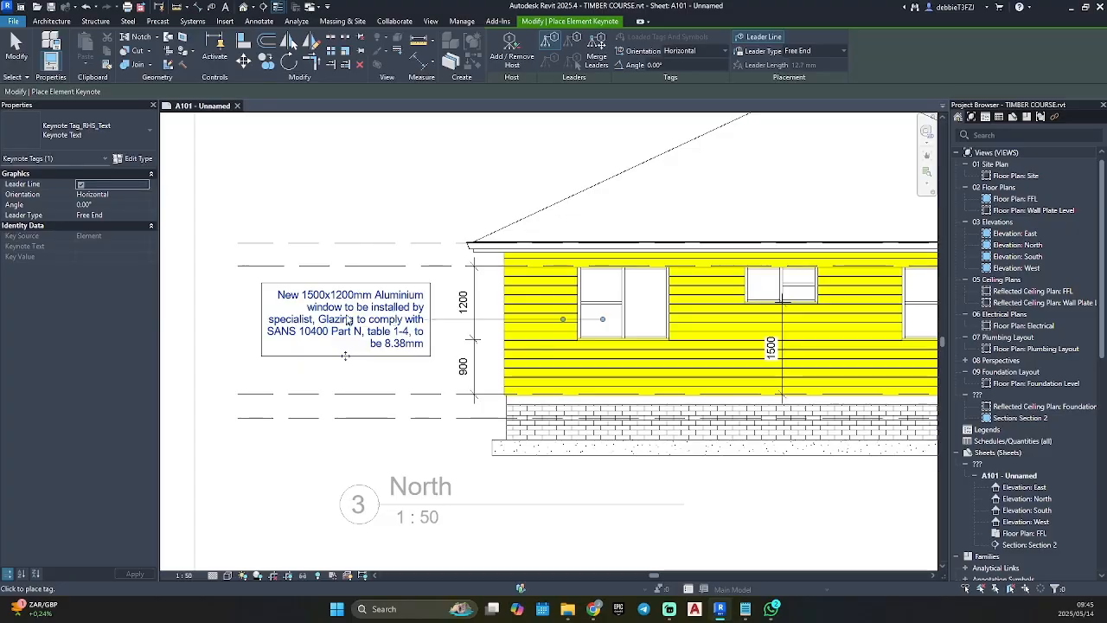
Step: Change the placed W1 window keynote to the Keynote Tag_RHS_Text Keynote Number type
click(86, 136)
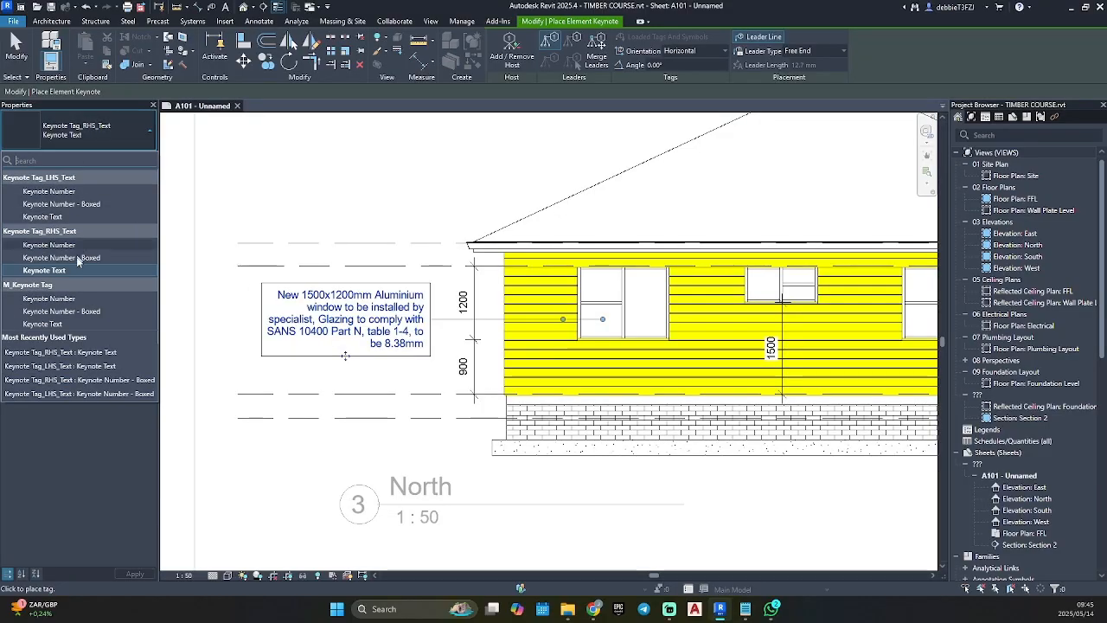
click(71, 246)
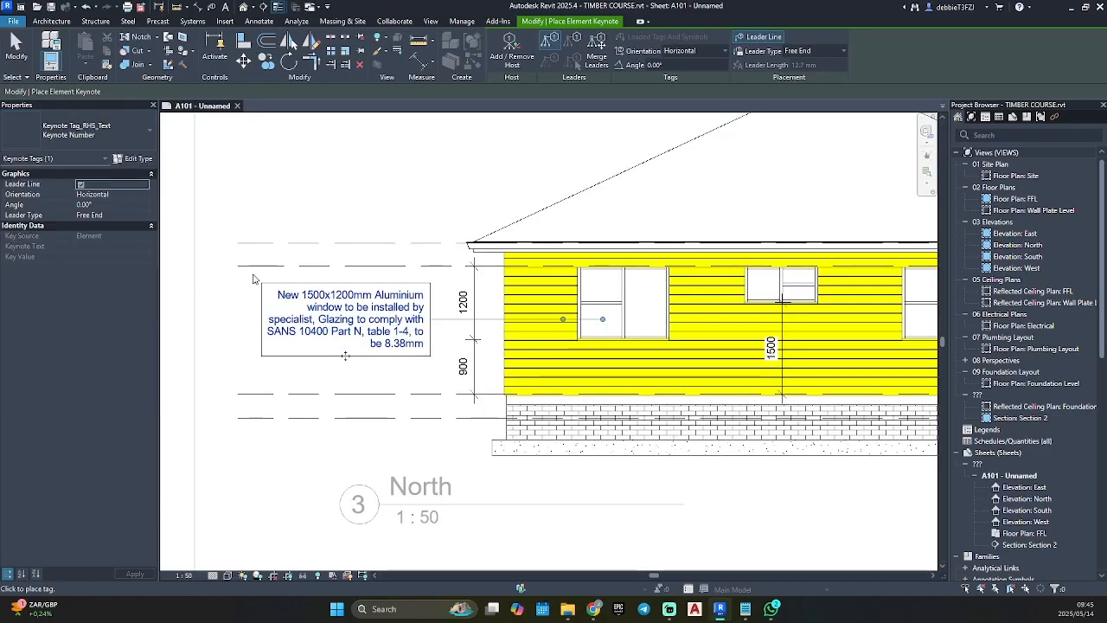
key(Escape)
key(Escape)
click(363, 322)
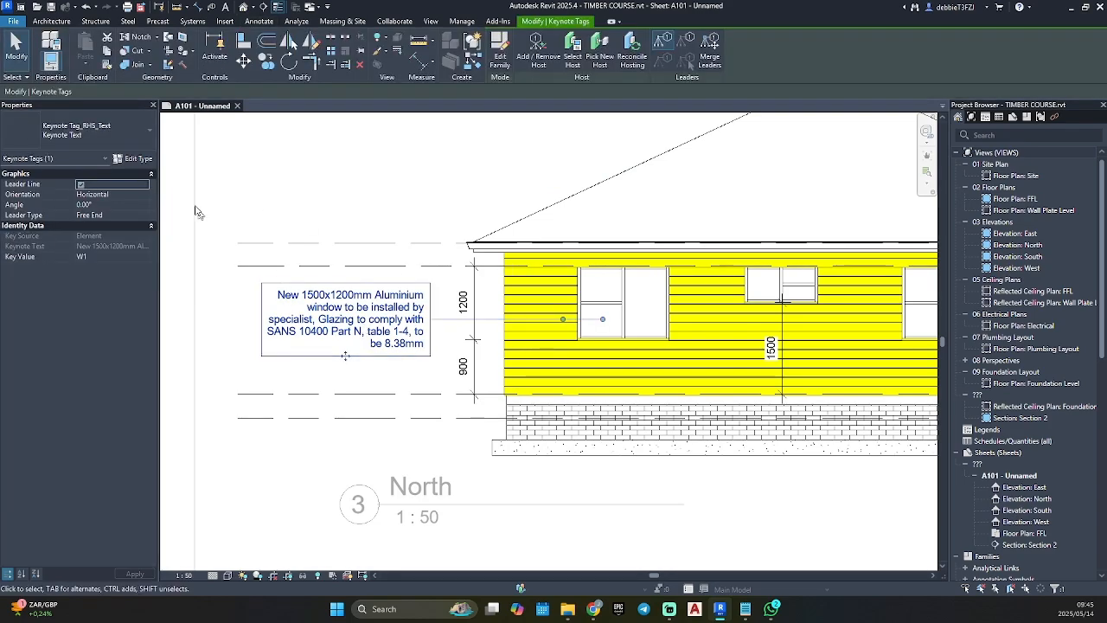
click(73, 125)
click(69, 245)
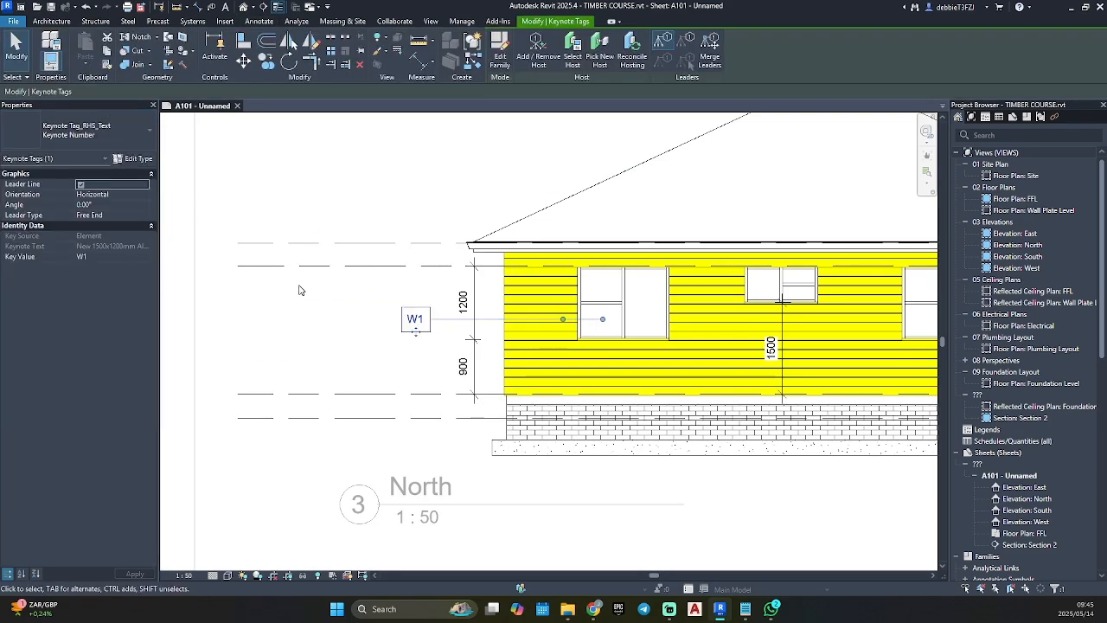
Step: Move the W1 tag onto the leftmost large window and turn off its leader line
drag(415, 331, 642, 319)
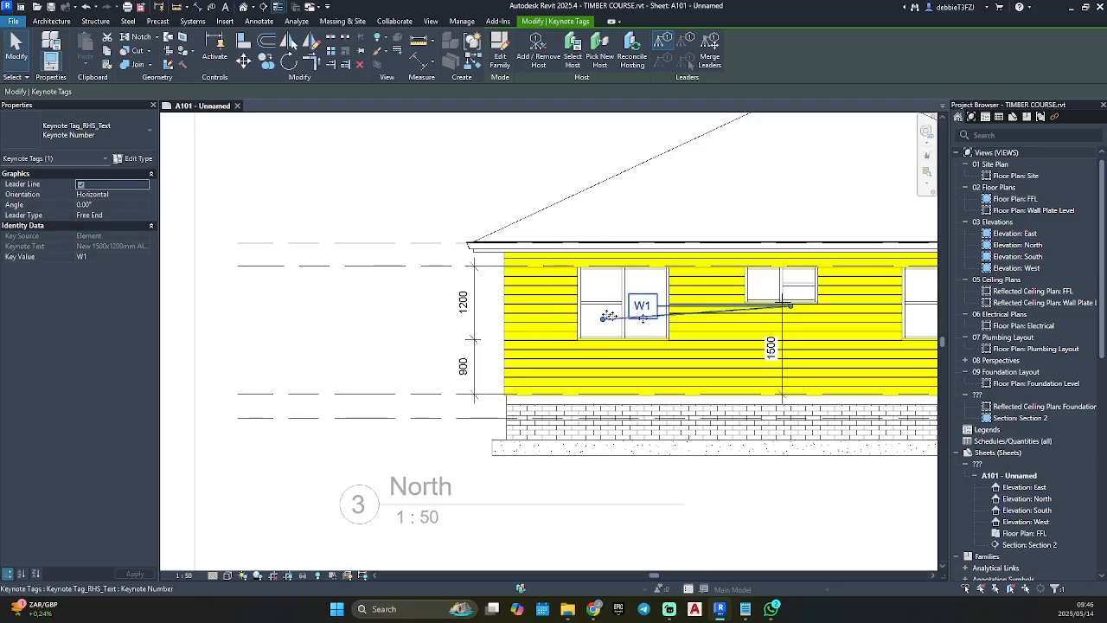
click(81, 185)
middle_drag(728, 253, 409, 248)
key(Escape)
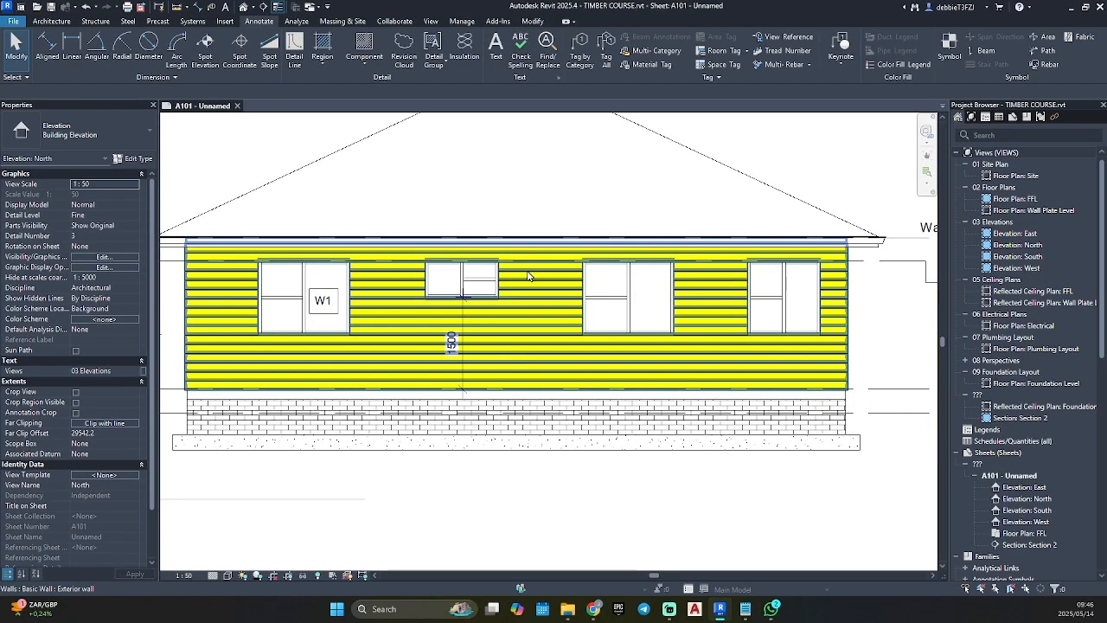
Step: Duplicate the curtain wall type of the two 1500 mm wide windows as W1 and assign it to both
click(290, 333)
ctrl+click(687, 328)
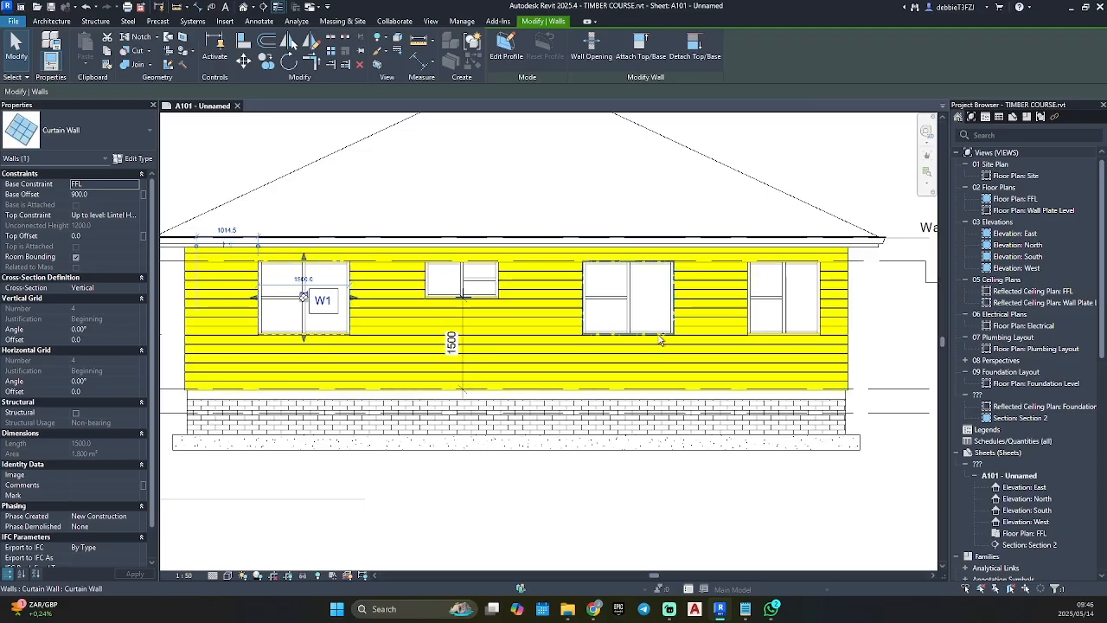
click(133, 158)
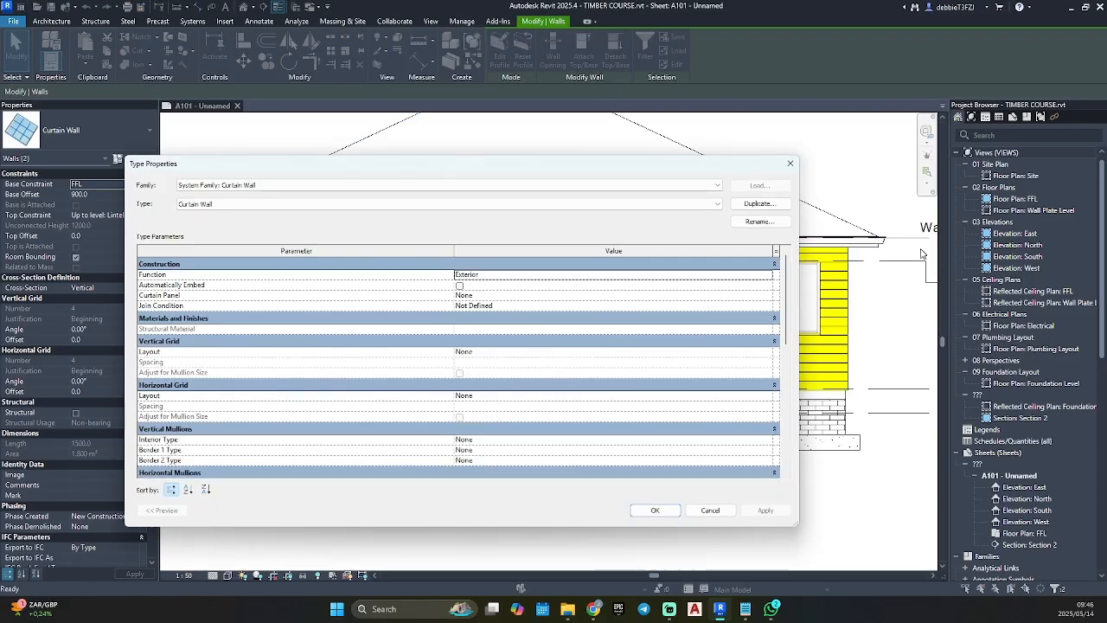
click(765, 202)
text(W1)
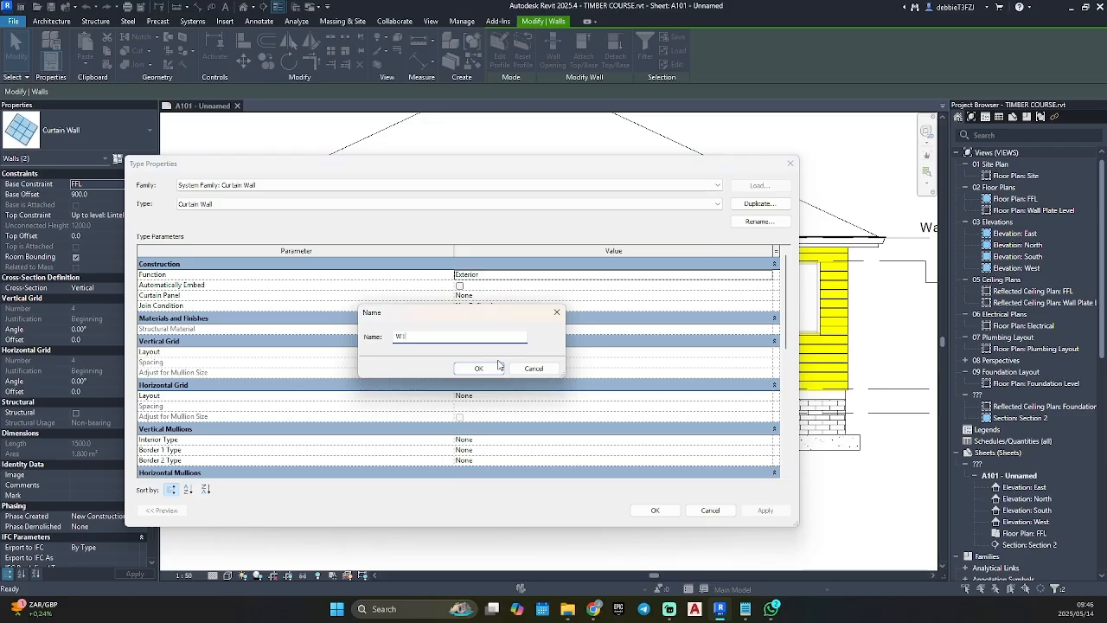
click(498, 366)
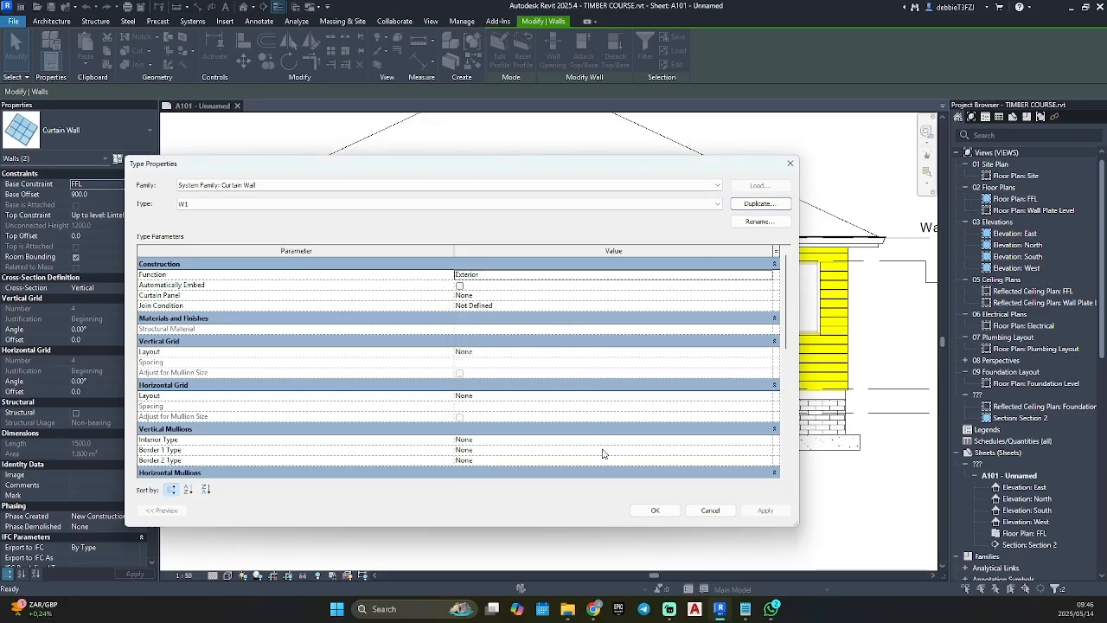
click(655, 510)
key(Escape)
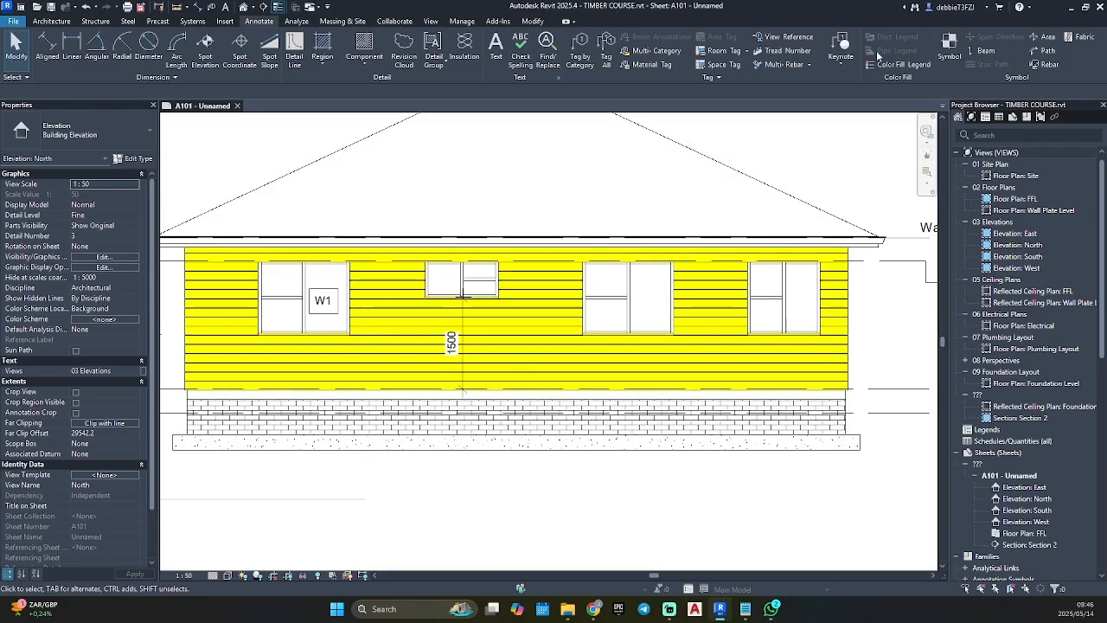
Step: Preview an element keynote on the small high window and check which curtain wall type that window uses
click(849, 43)
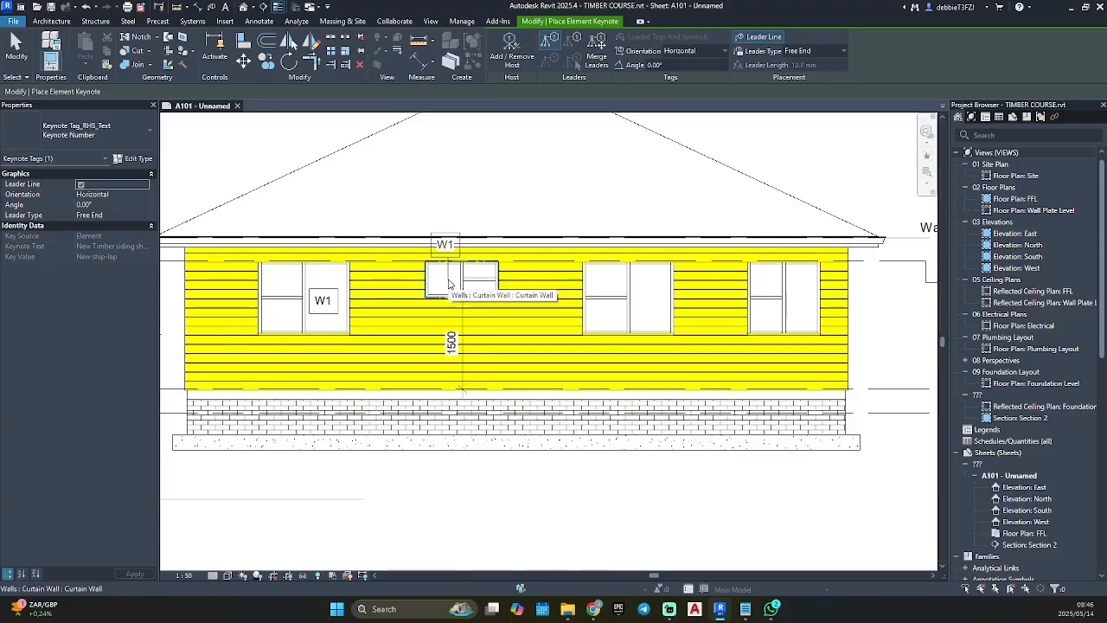
key(Escape)
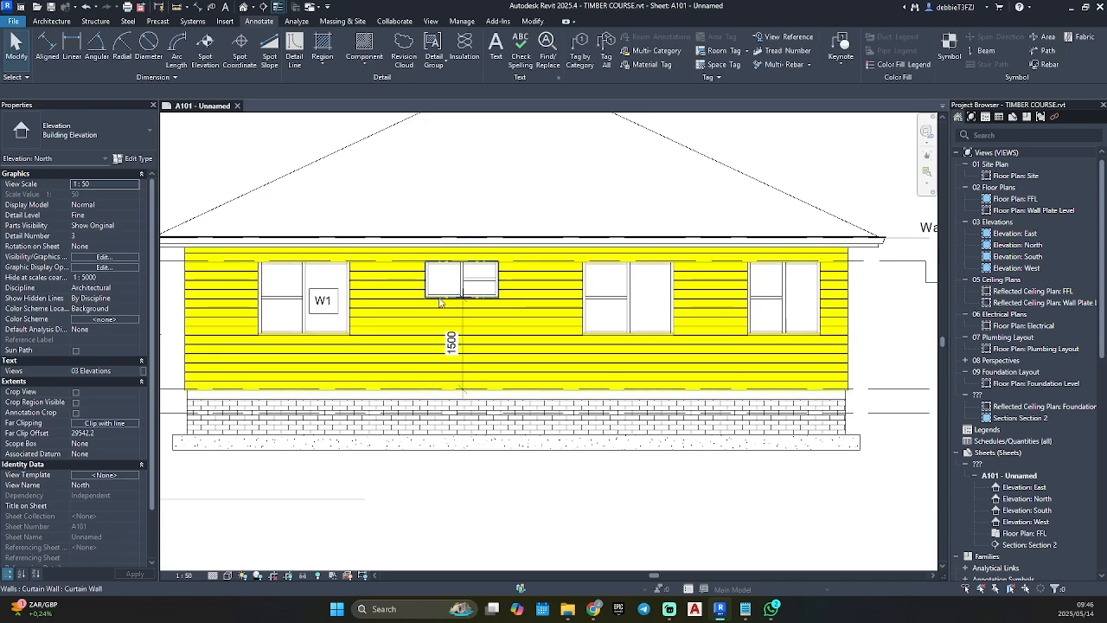
key(Tab)
key(Tab)
key(Tab)
key(Tab)
key(Tab)
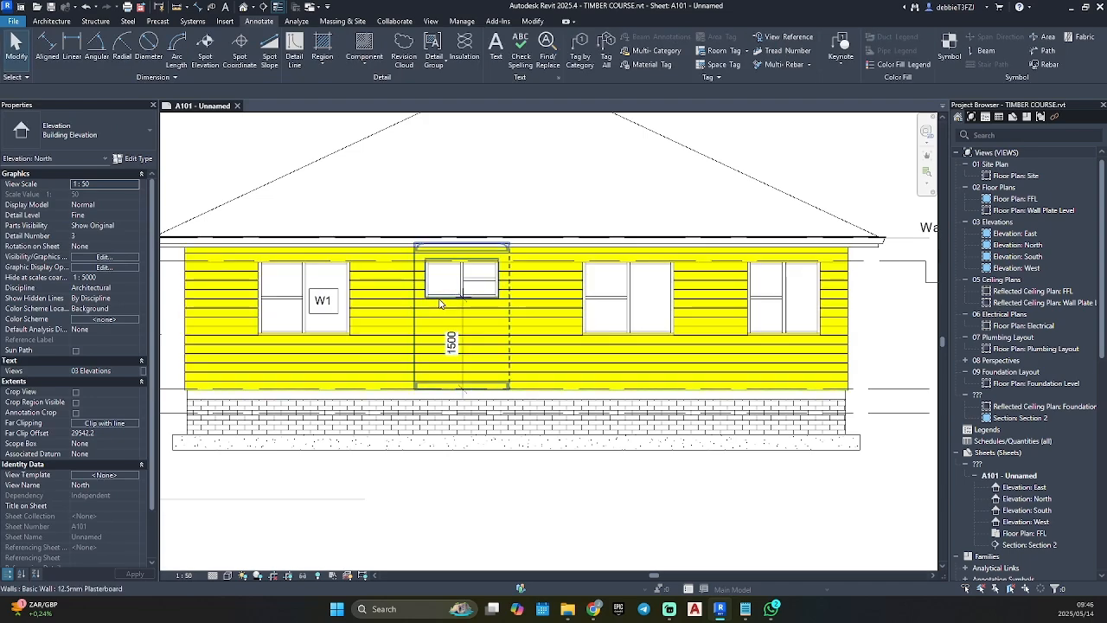
key(Tab)
key(Tab)
key(Tab)
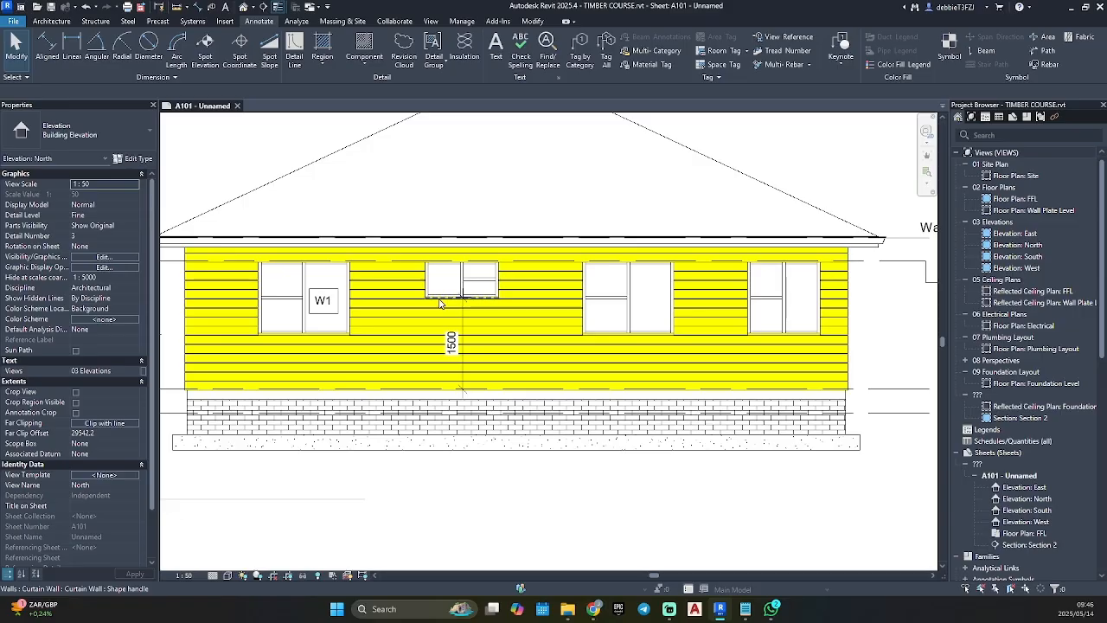
key(Tab)
click(445, 304)
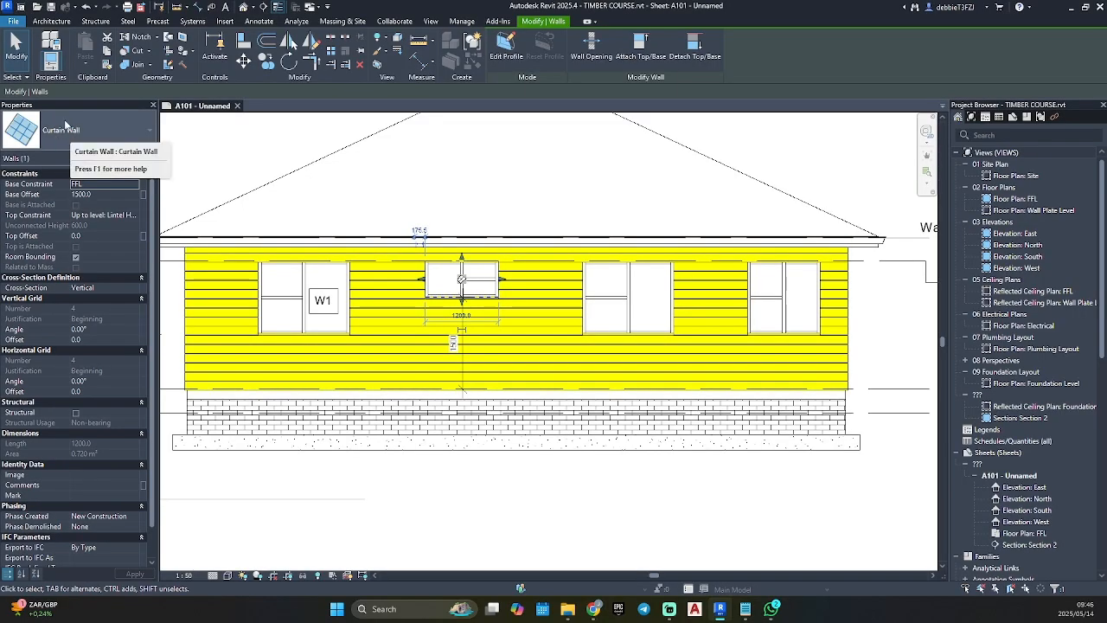
key(Escape)
Step: Place a W1 element keynote on the second 1500 mm wide window, to the right of the small high window
click(841, 45)
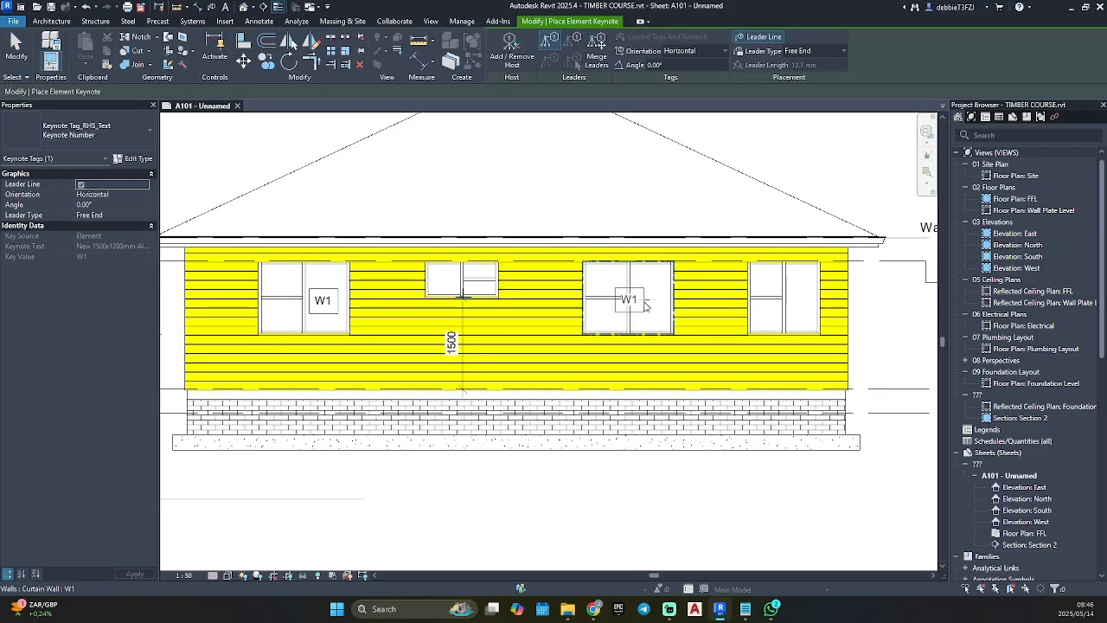
key(Escape)
click(842, 48)
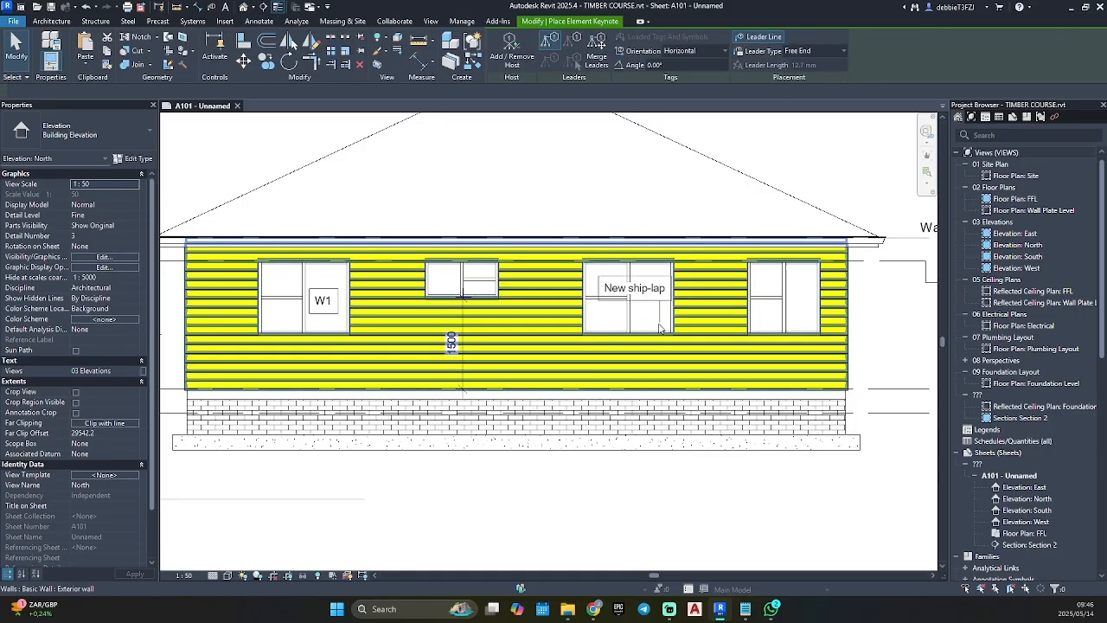
click(649, 309)
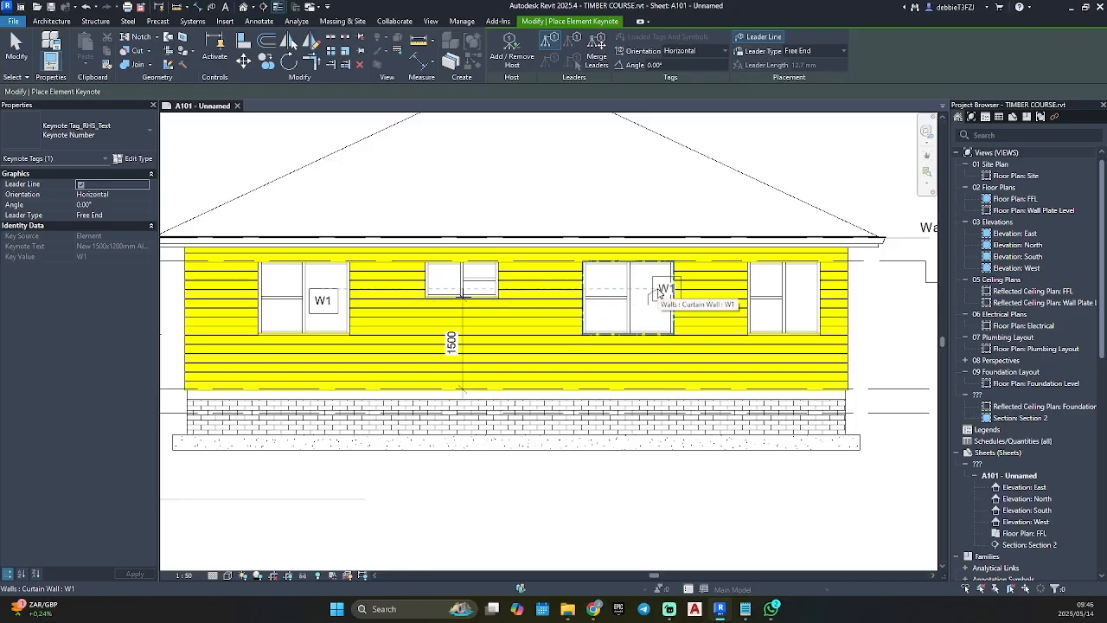
click(658, 299)
key(Escape)
Step: Turn off the new W1 tag's leader line and move the tag inside the window, level with the other W1 tag
scroll(658, 300, up, 2)
click(683, 289)
click(667, 301)
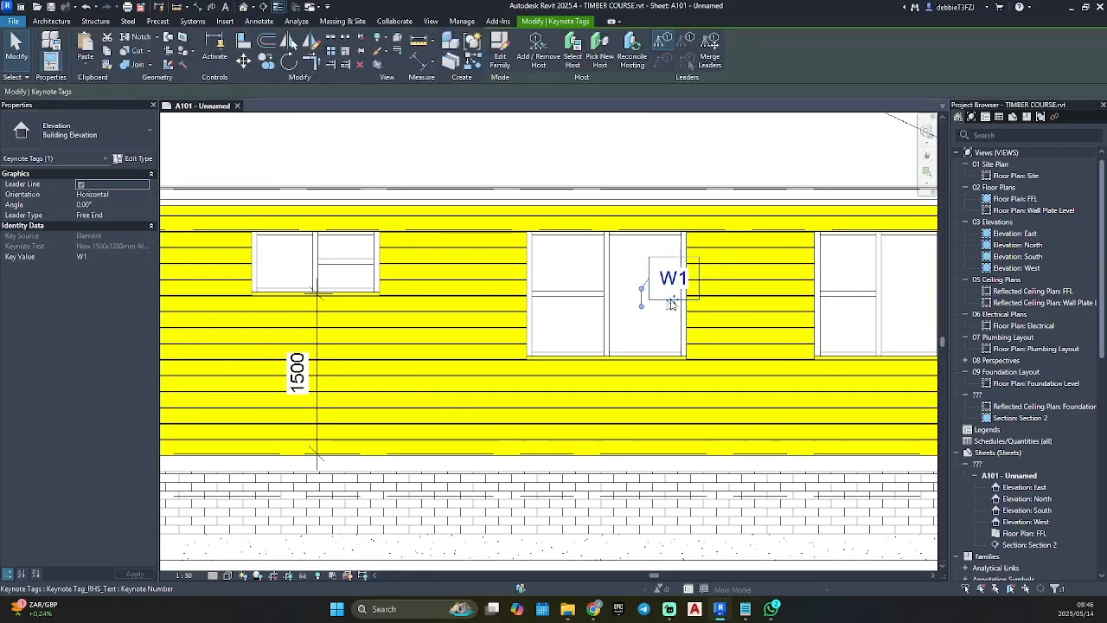
drag(674, 300, 645, 295)
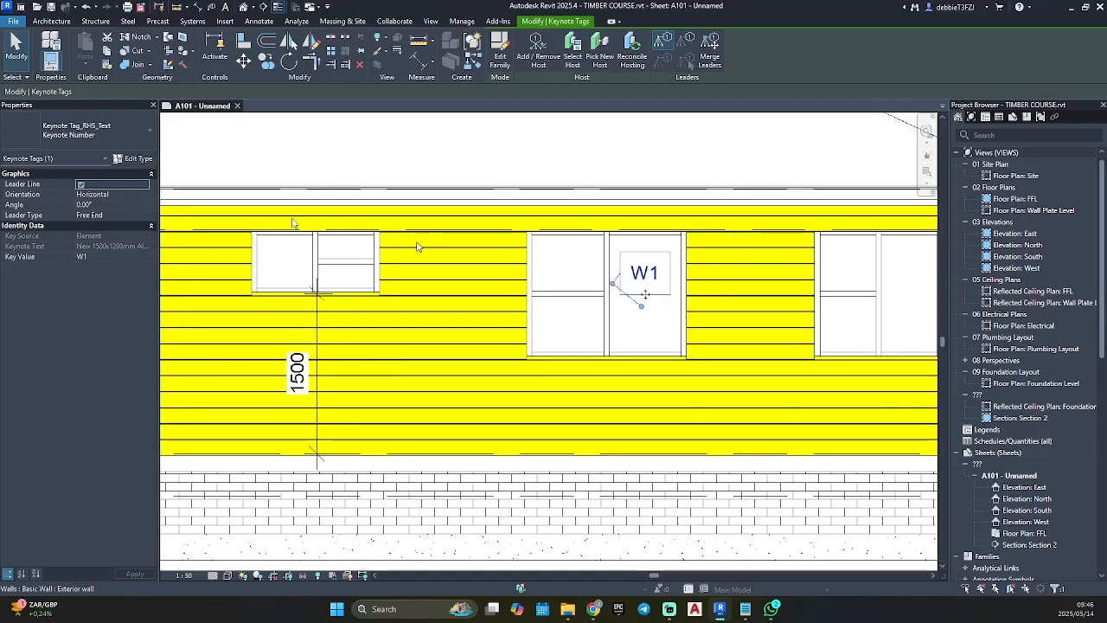
click(81, 186)
scroll(610, 279, down, 2)
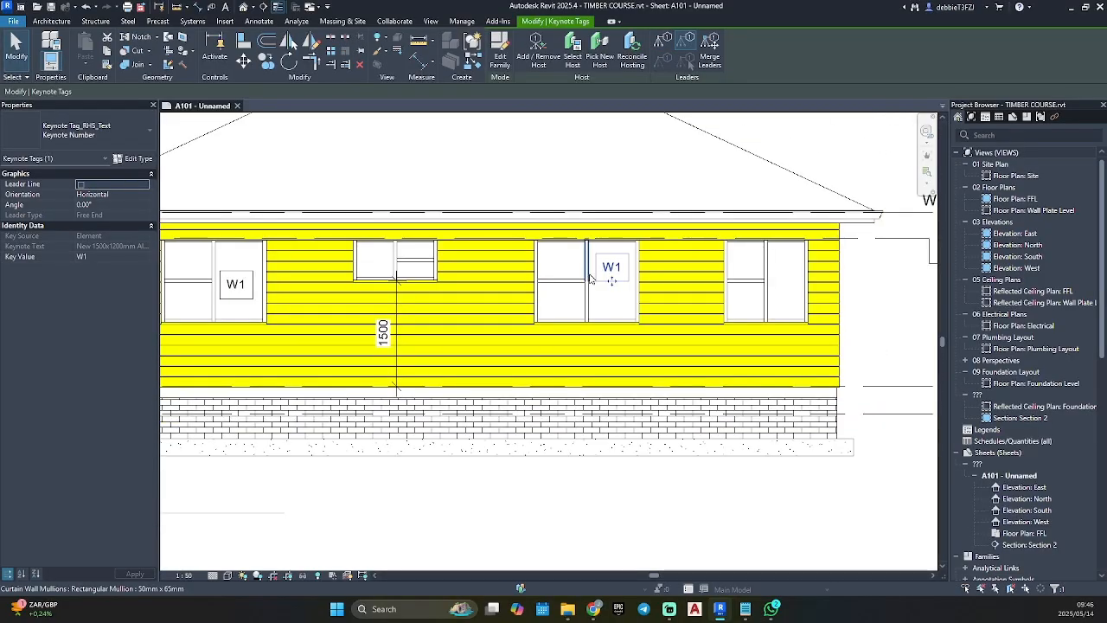
drag(608, 283, 610, 300)
key(Escape)
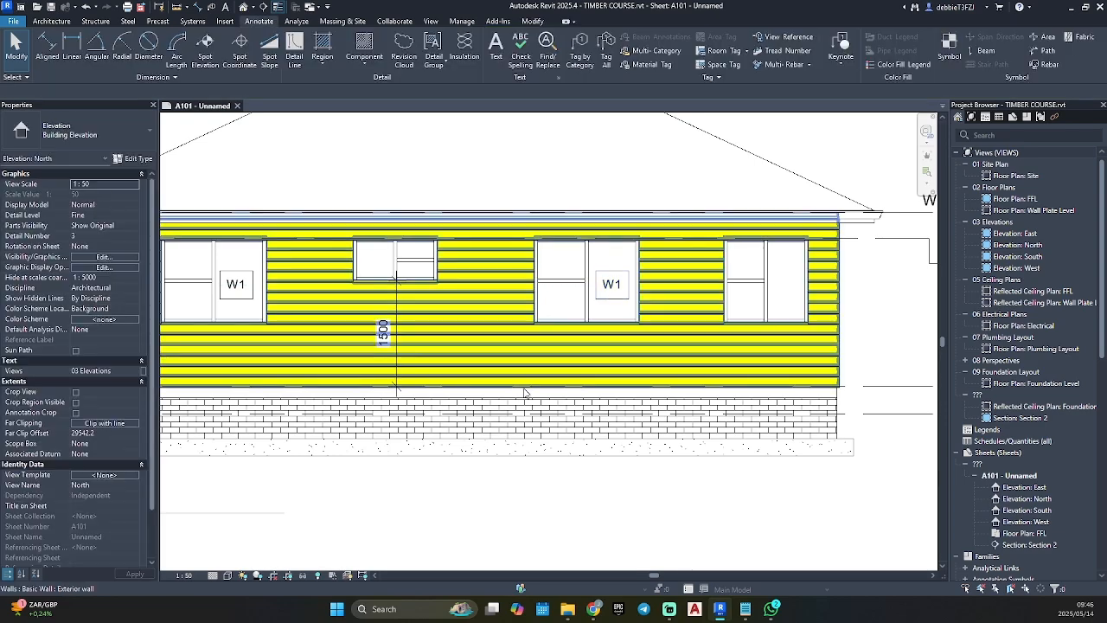
Step: Try to dimension the height of the small high window just left of its frame
scroll(531, 353, down, 3)
scroll(605, 298, up, 3)
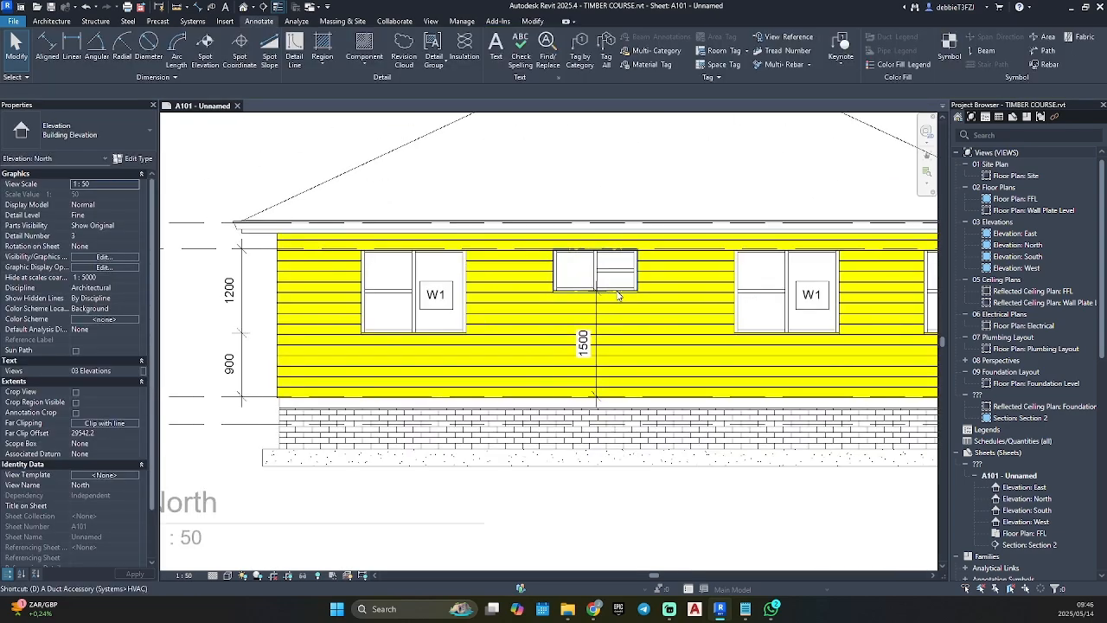
key(d)
key(i)
click(610, 288)
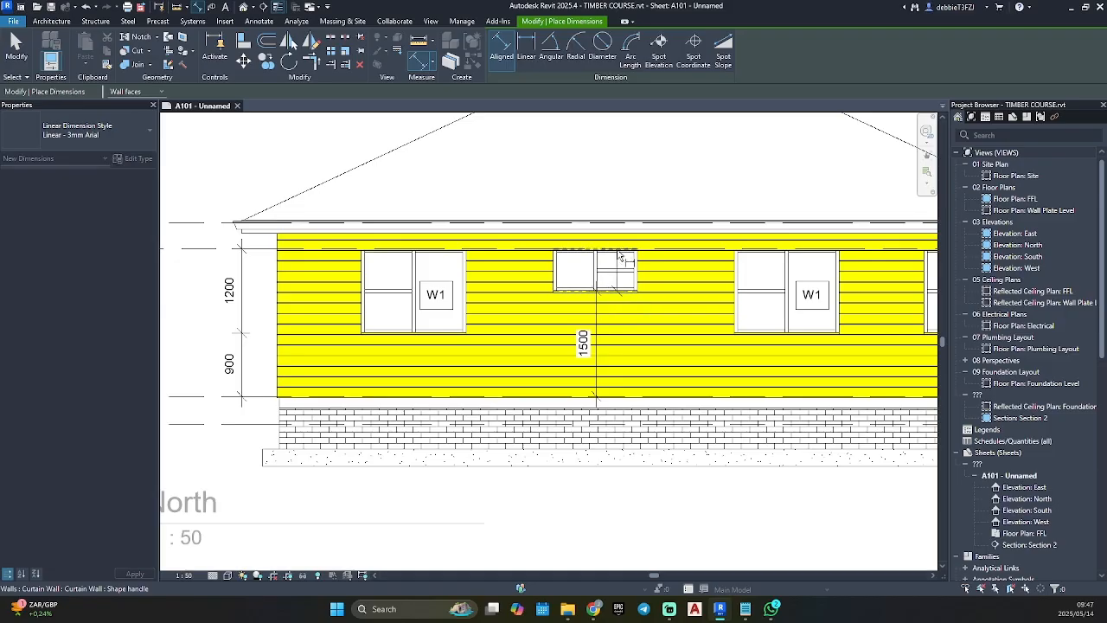
click(617, 252)
click(542, 306)
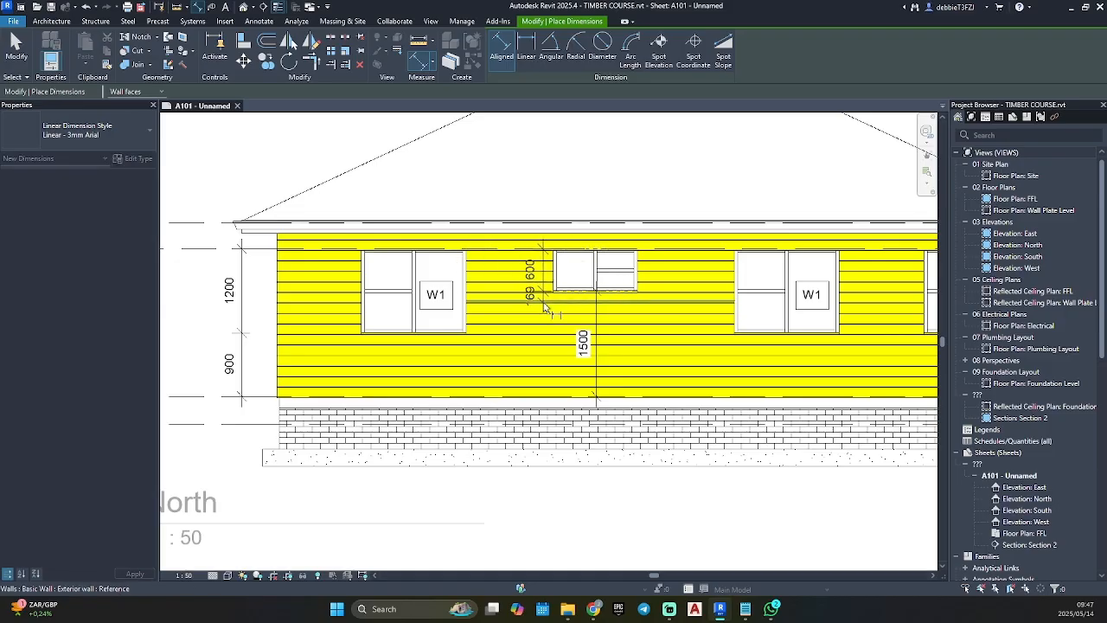
scroll(542, 308, up, 5)
scroll(540, 306, up, 2)
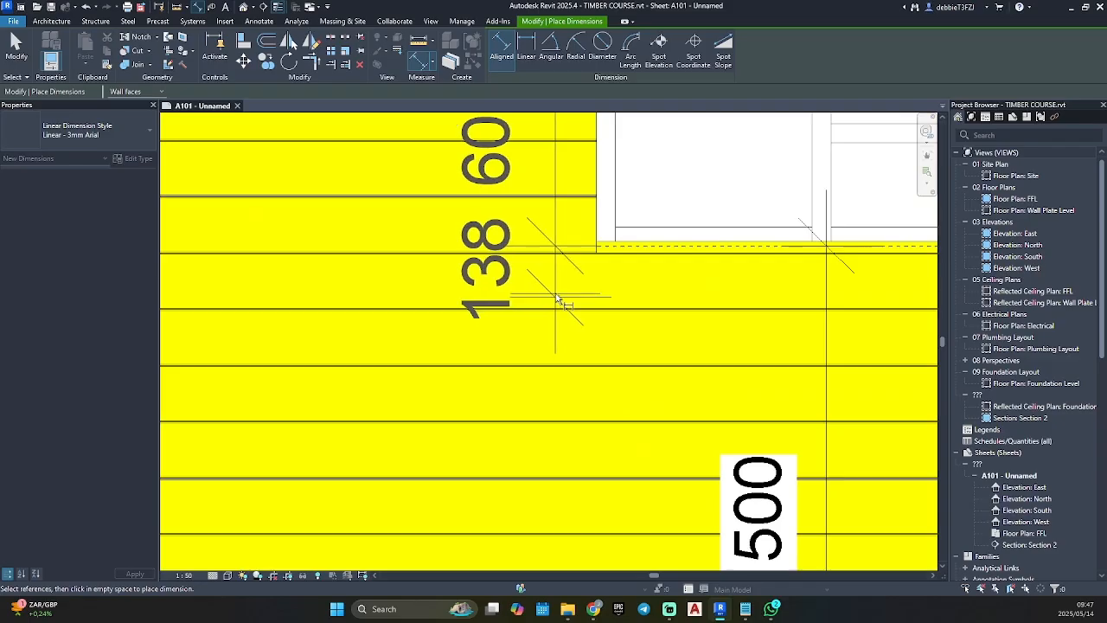
click(556, 303)
key(Escape)
key(Escape)
Step: Try editing the witness lines of the small window's height dimension and delete the whole dimension string
click(512, 272)
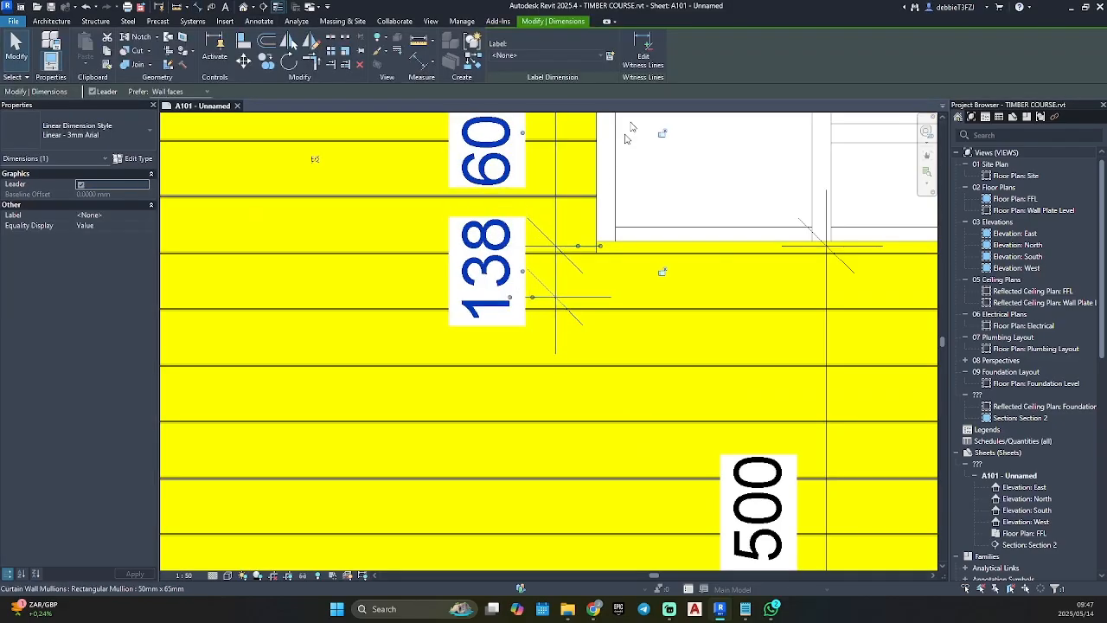
click(642, 48)
click(640, 298)
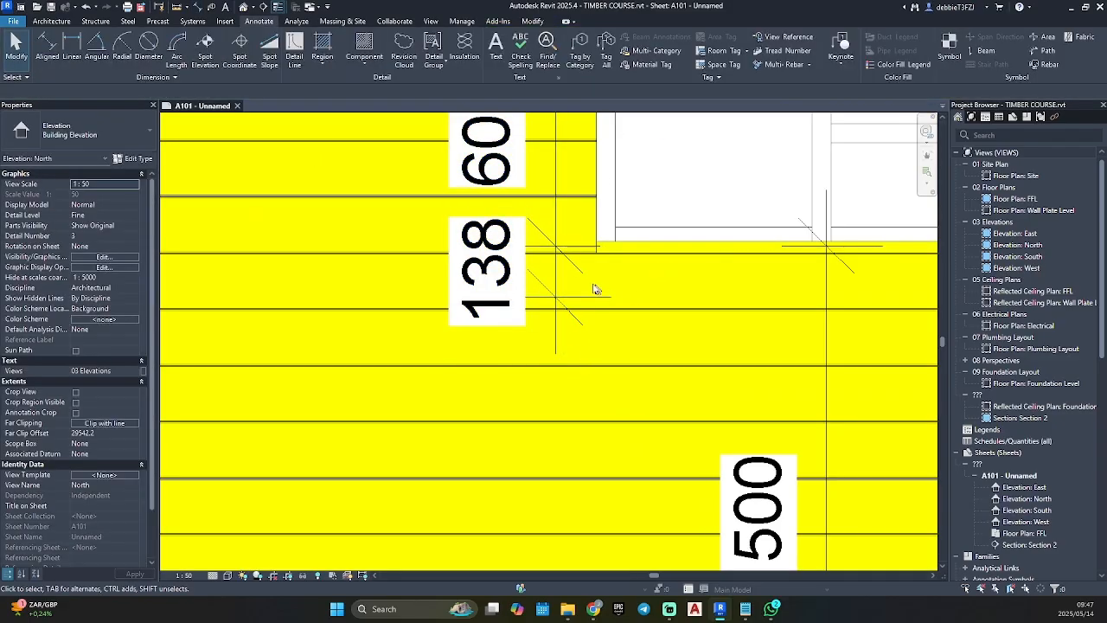
click(558, 275)
key(Delete)
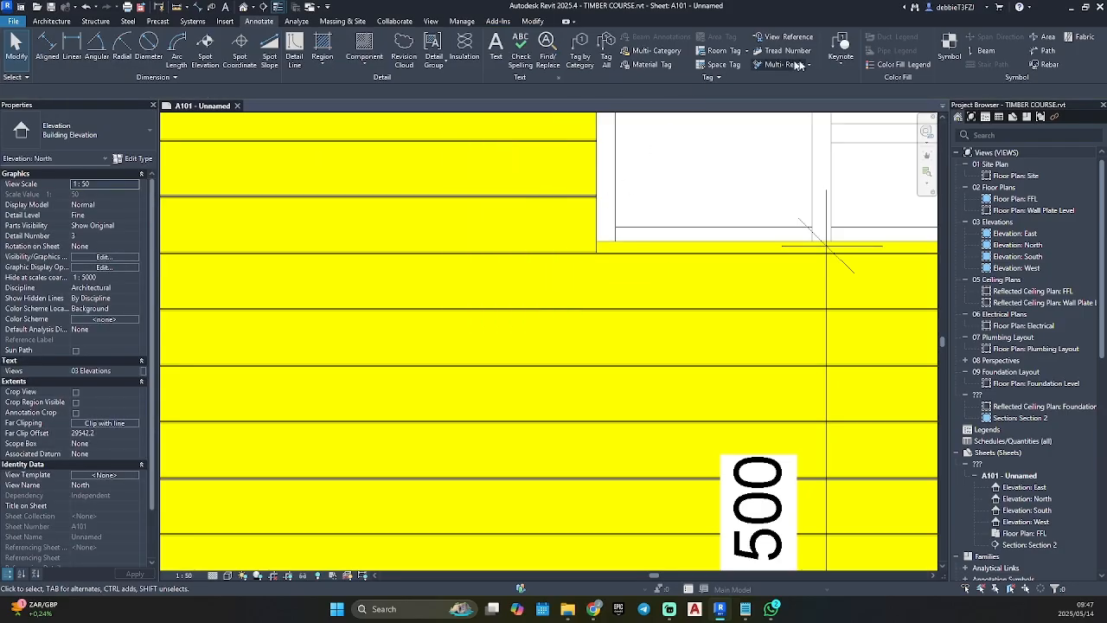
Step: Add an aligned height dimension to the small high window, just left of its frame
key(d)
key(i)
scroll(676, 199, down, 1)
middle_drag(676, 199, 500, 480)
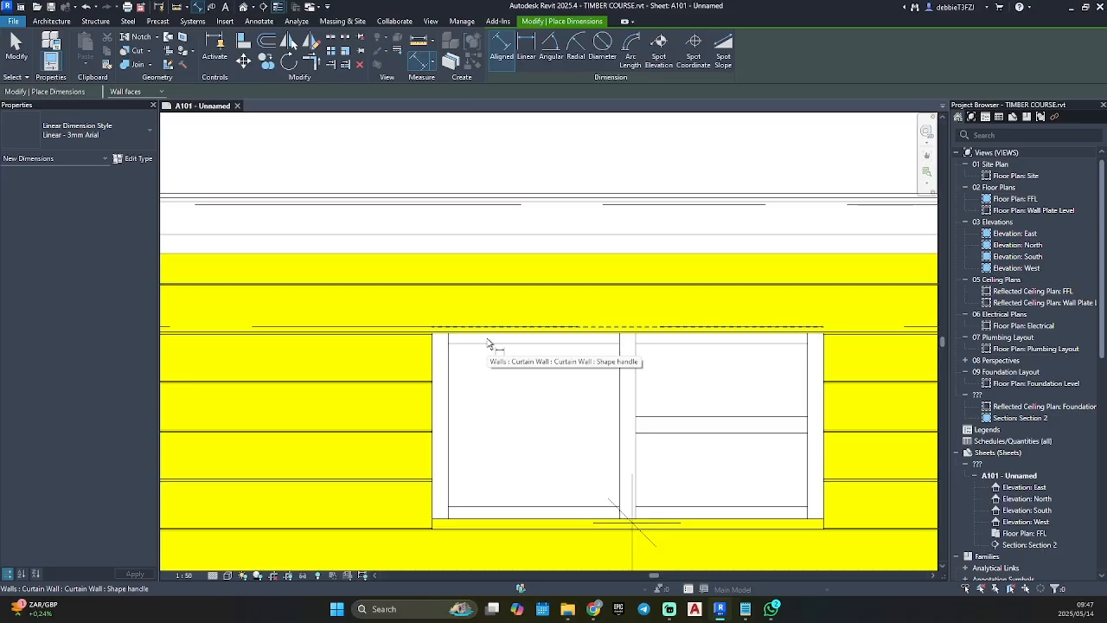
click(488, 344)
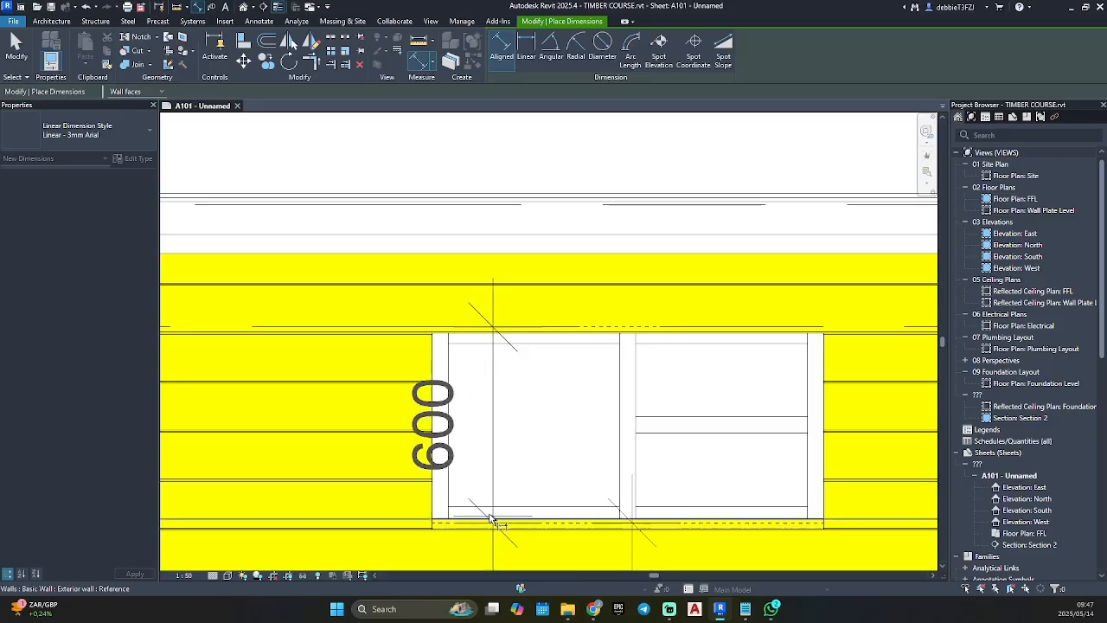
scroll(490, 519, up, 3)
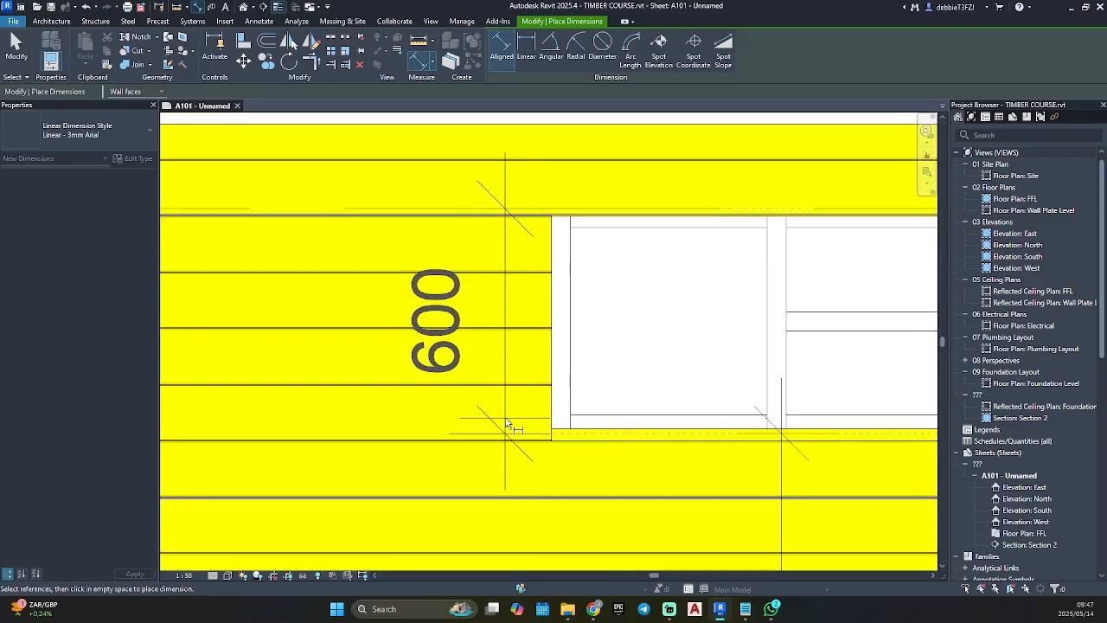
click(507, 424)
scroll(508, 429, down, 2)
key(Escape)
key(Escape)
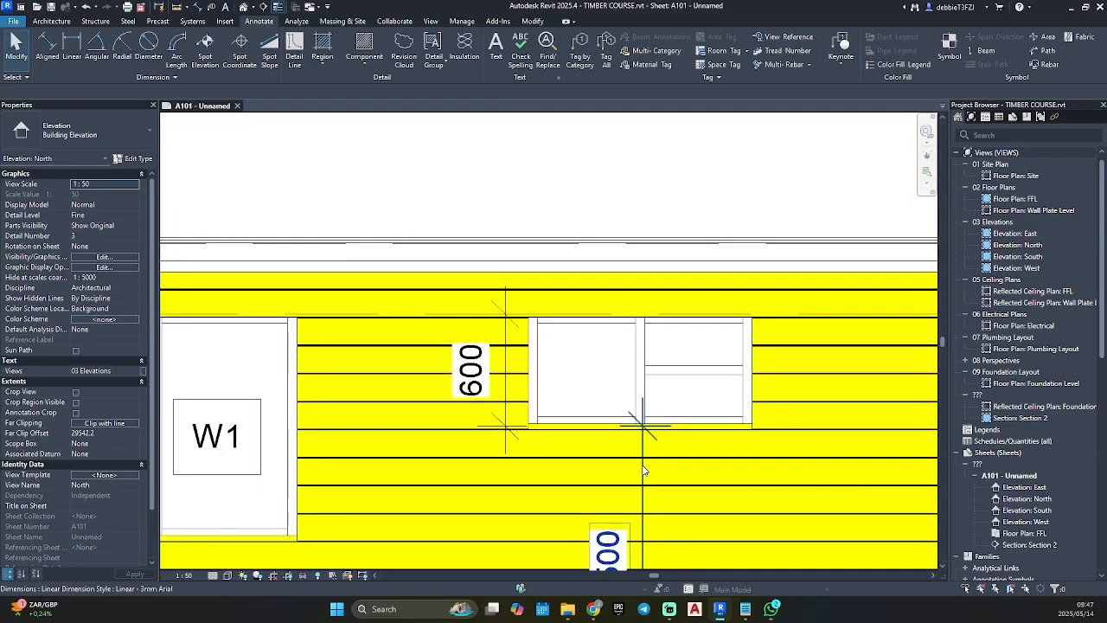
Step: Move the small window's sill height dimension left so it lines up with the window's height dimension
drag(643, 472, 508, 465)
scroll(582, 426, down, 2)
middle_drag(582, 430, 537, 235)
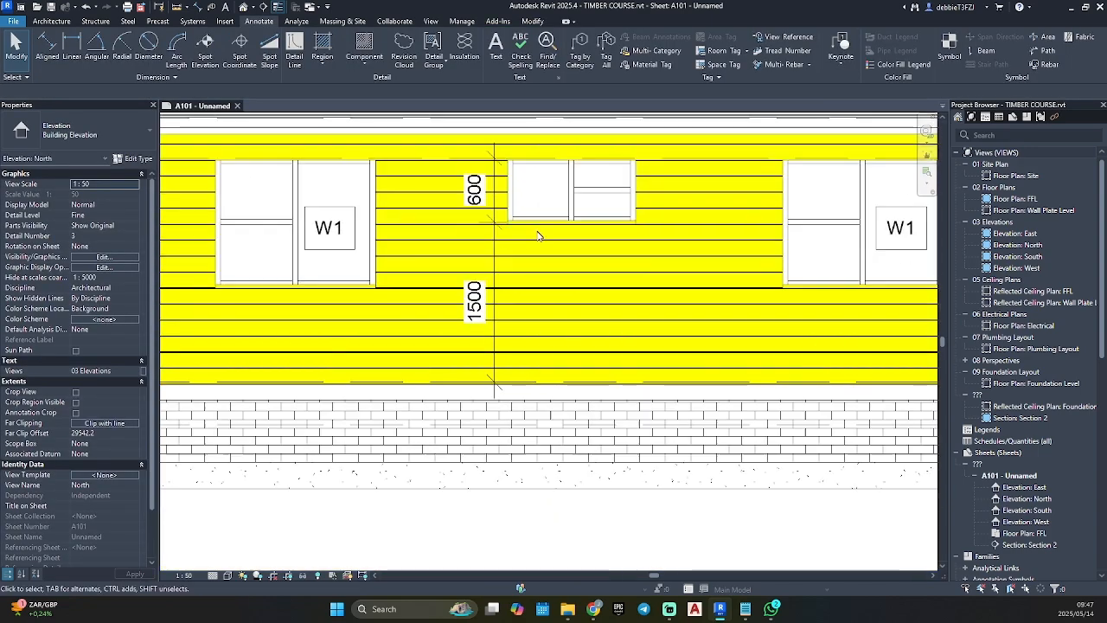
scroll(537, 235, down, 2)
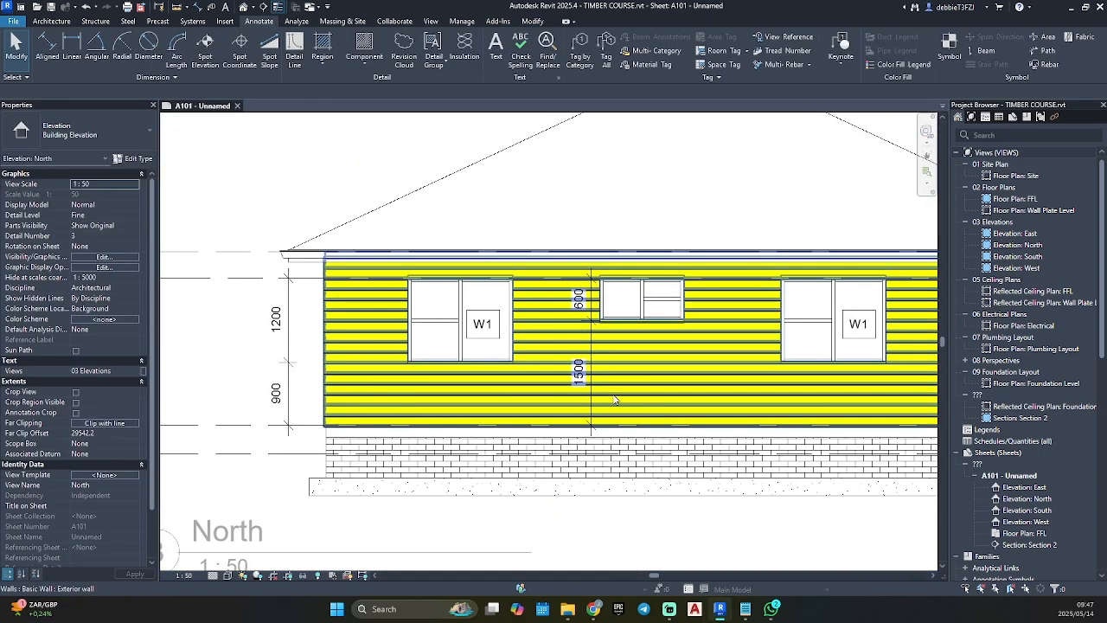
Step: Dimension the width of the leftmost W1 window, placing the dimension line below the window
key(d)
key(i)
scroll(420, 316, up, 3)
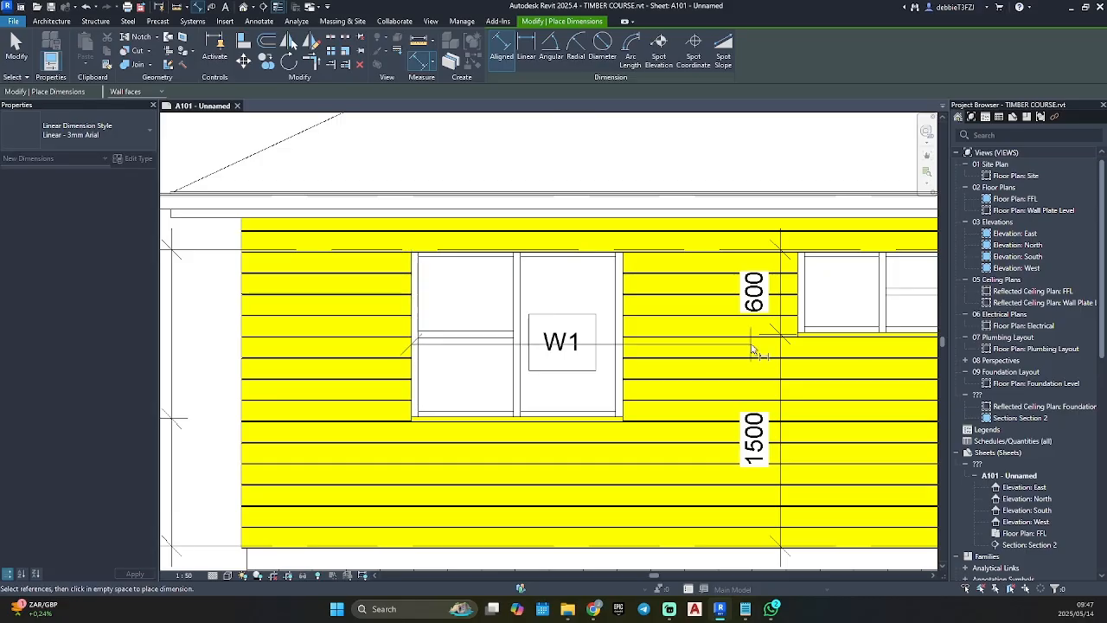
click(624, 325)
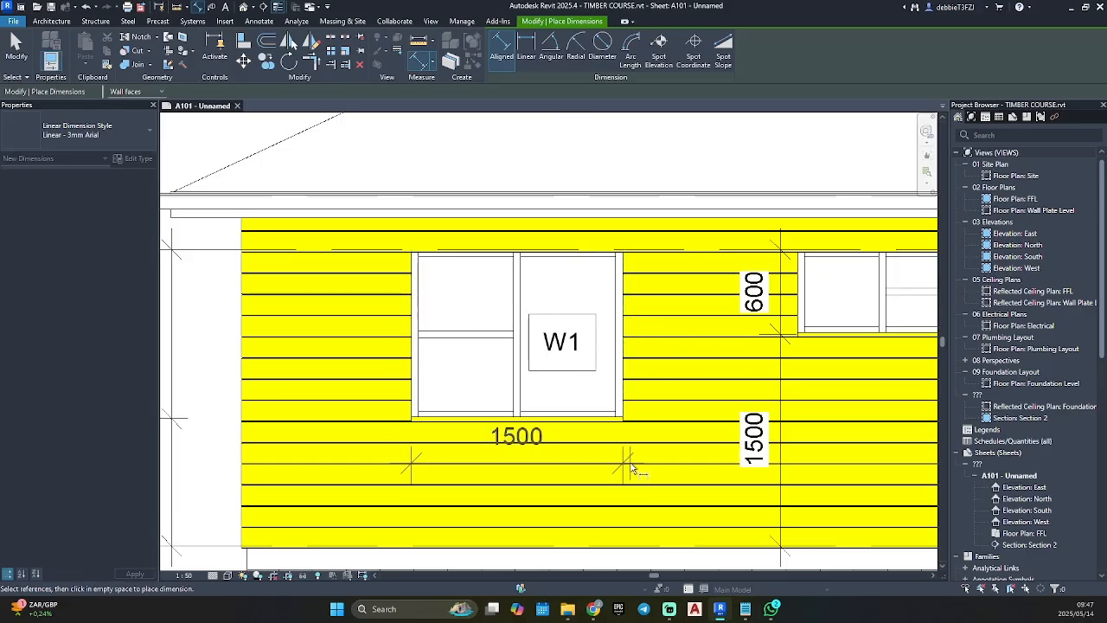
click(632, 468)
Step: Dimension the width of the small high window, placing the dimension line below the window
middle_drag(916, 305, 513, 288)
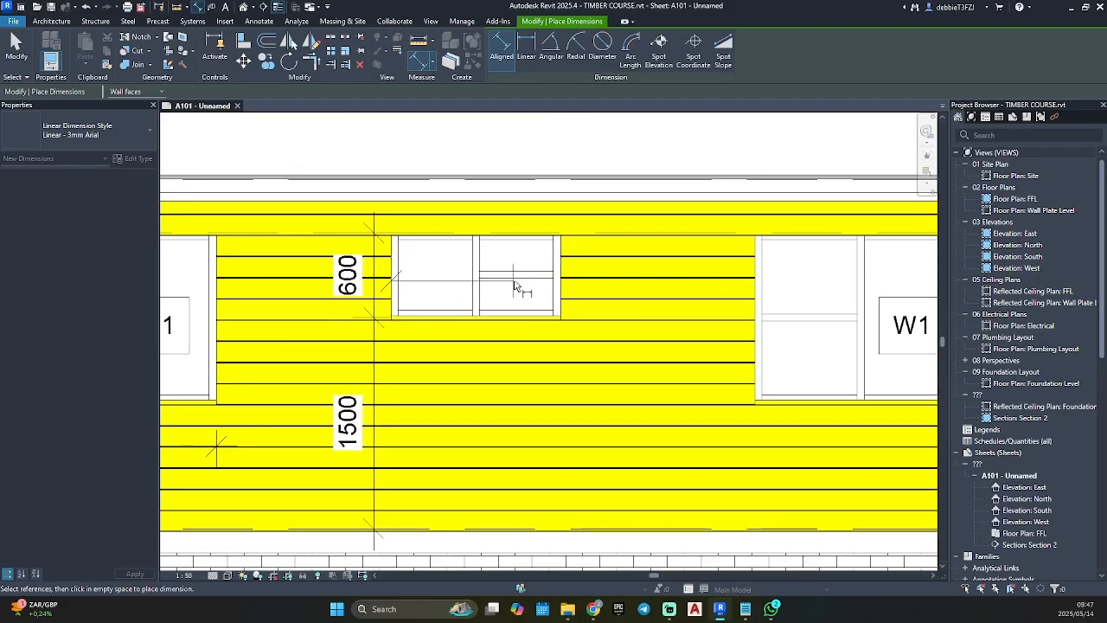
click(562, 301)
click(562, 377)
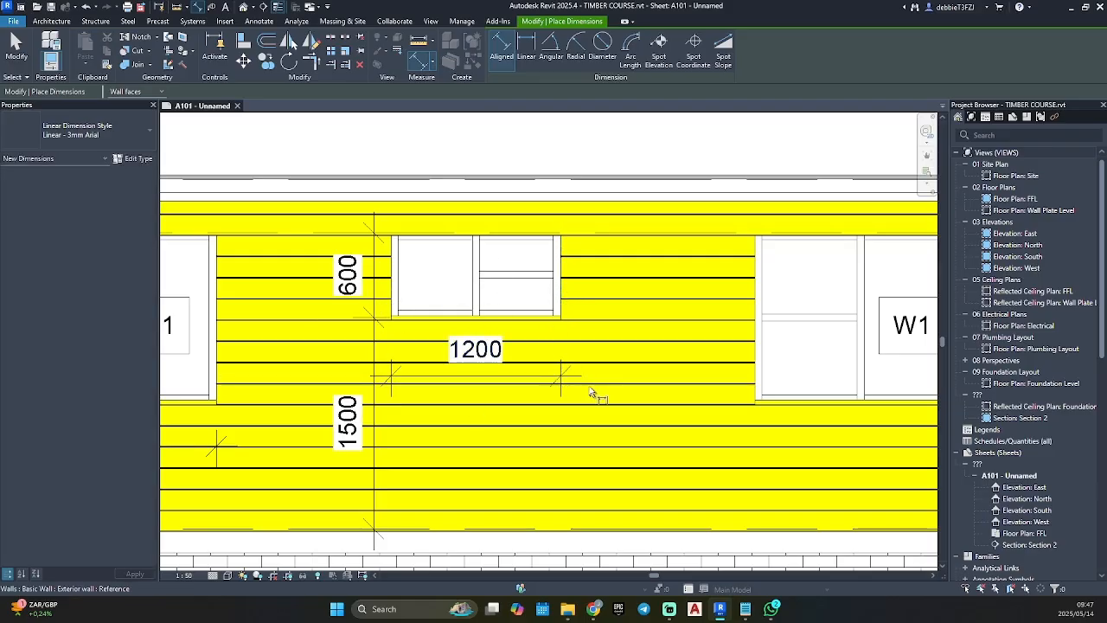
key(Escape)
key(Escape)
scroll(590, 394, down, 3)
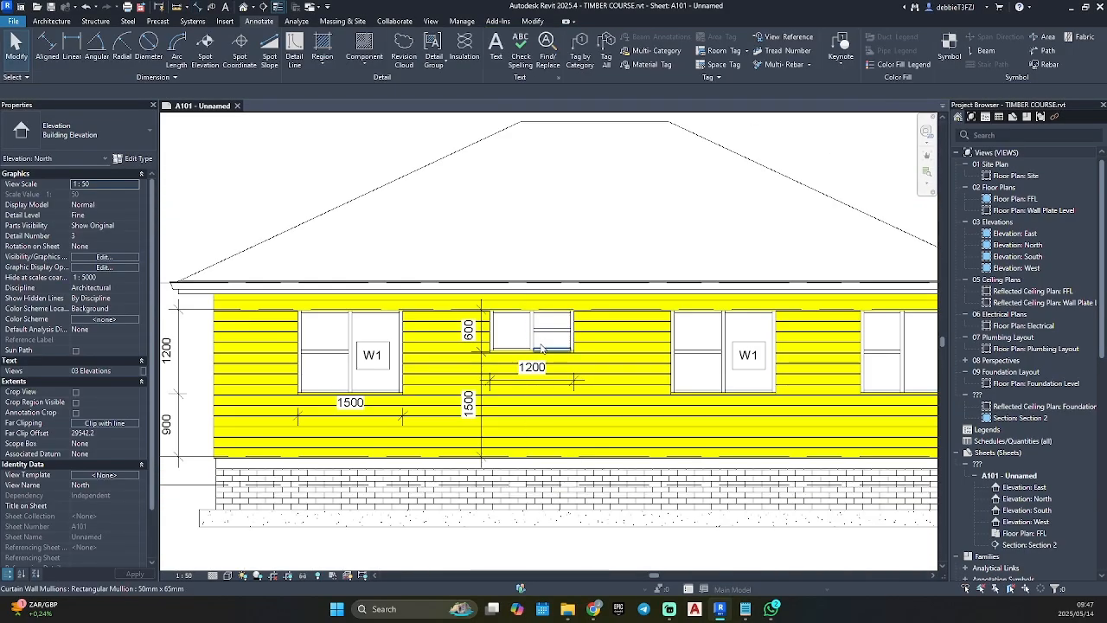
Step: Switch to Lecture keynotes.txt in Notepad and duplicate the W1 window entry on the line below it
click(742, 609)
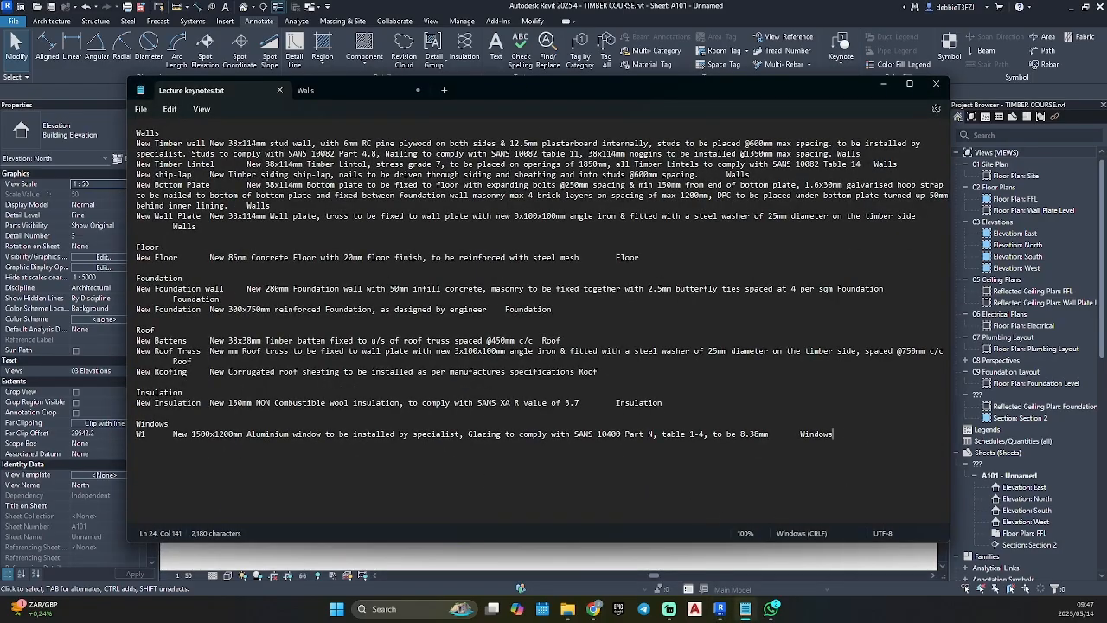
drag(832, 433, 146, 436)
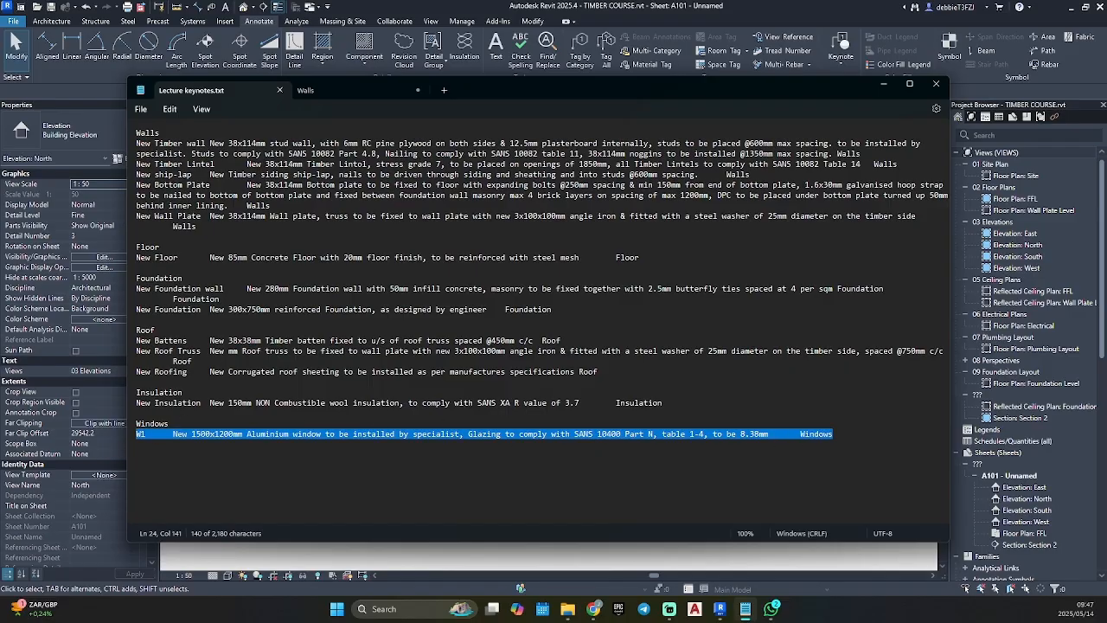
key(Up)
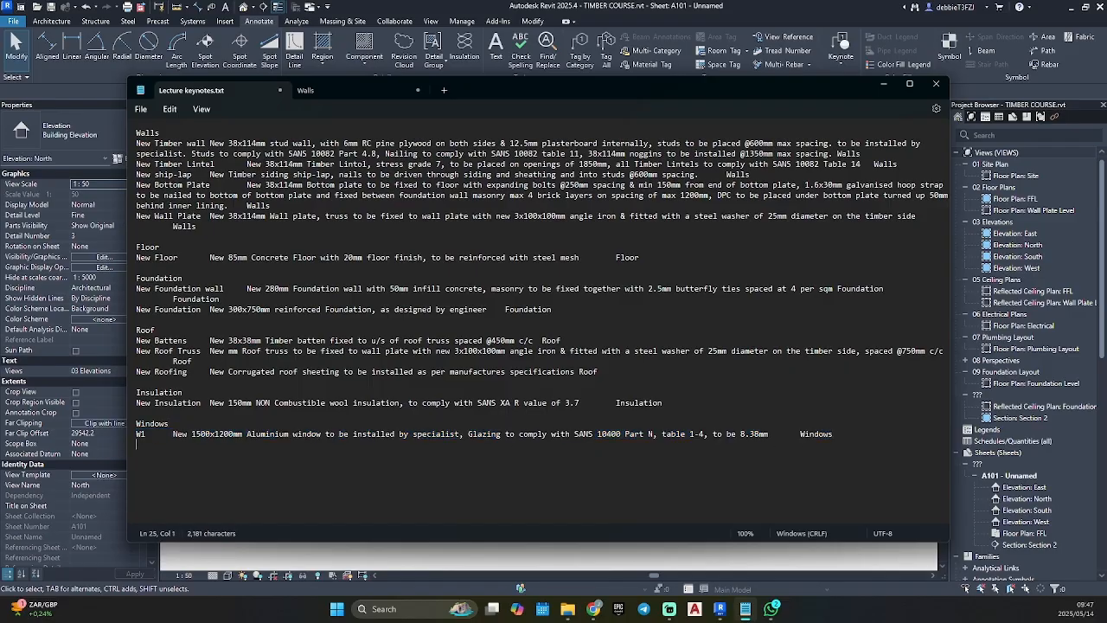
text(W1	New 1500x1200mm Aluminium window to be installed by specialist, Glazing to comply with SANS 10400 Part N, table 1-4, to be 8.38mm	Windows)
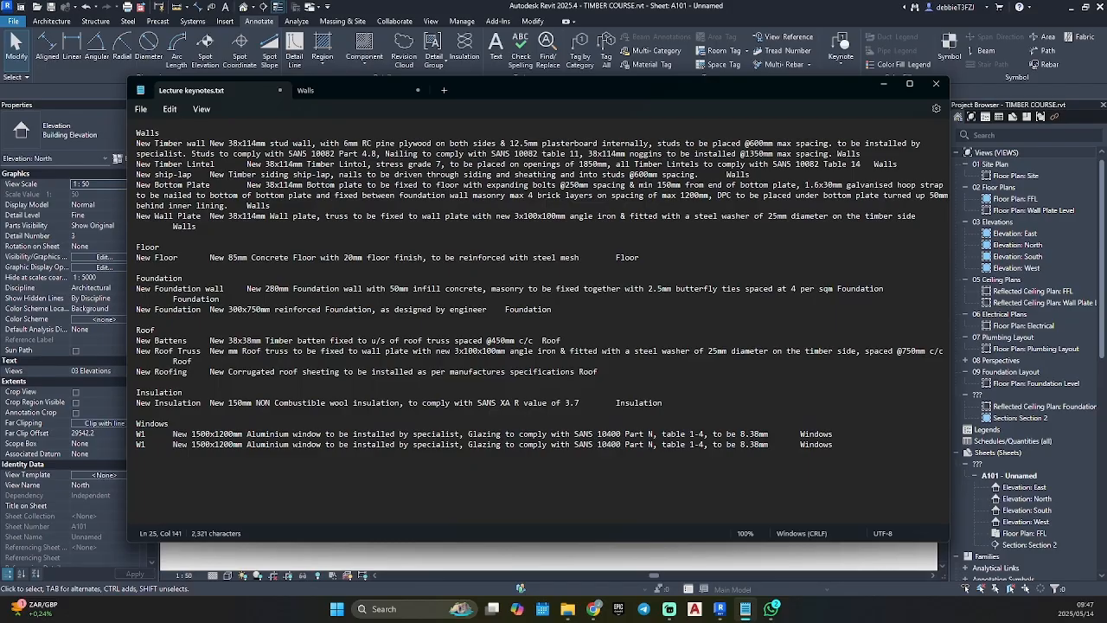
Step: Change the duplicated entry's key to W2 and its window size to 1200x600mm
click(147, 443)
key(BackSpace)
key(BackSpace)
key(BackSpace)
text(200)
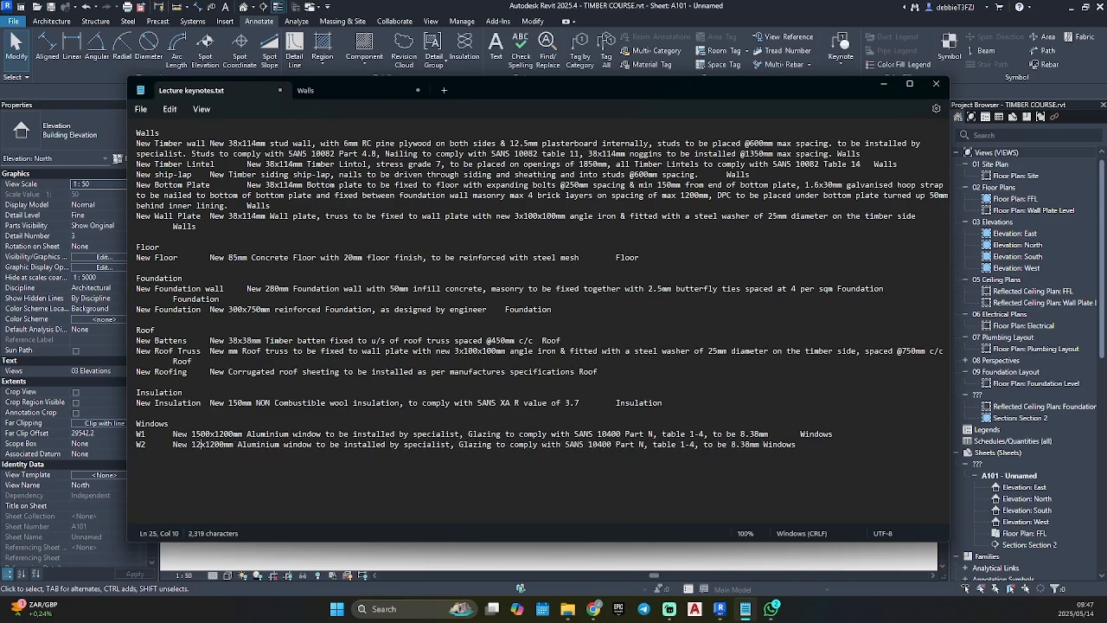
key(Delete)
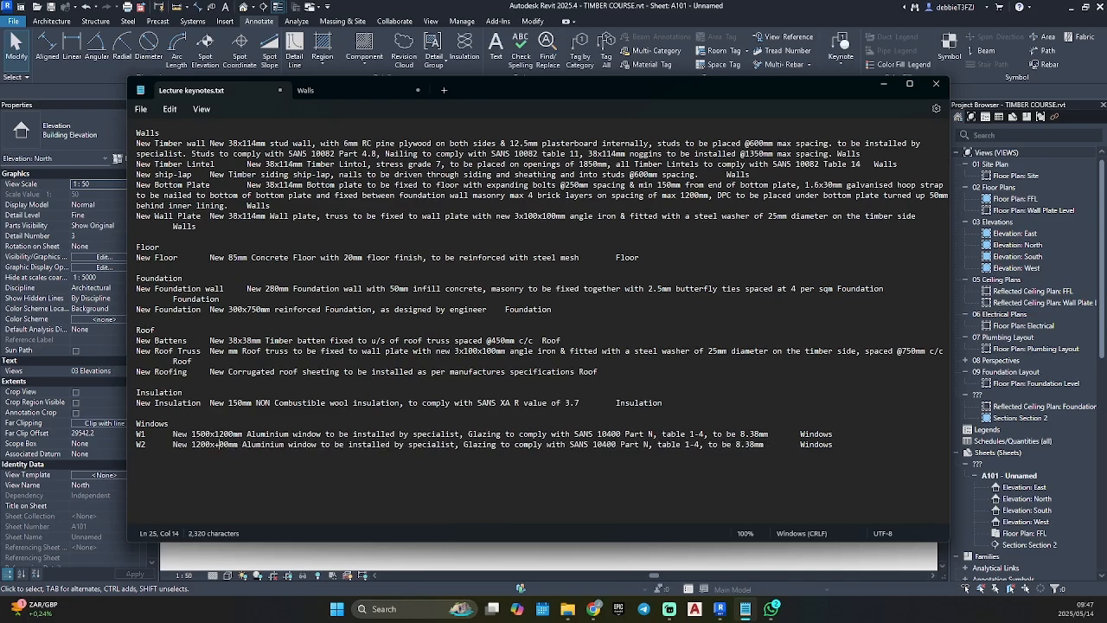
text(60)
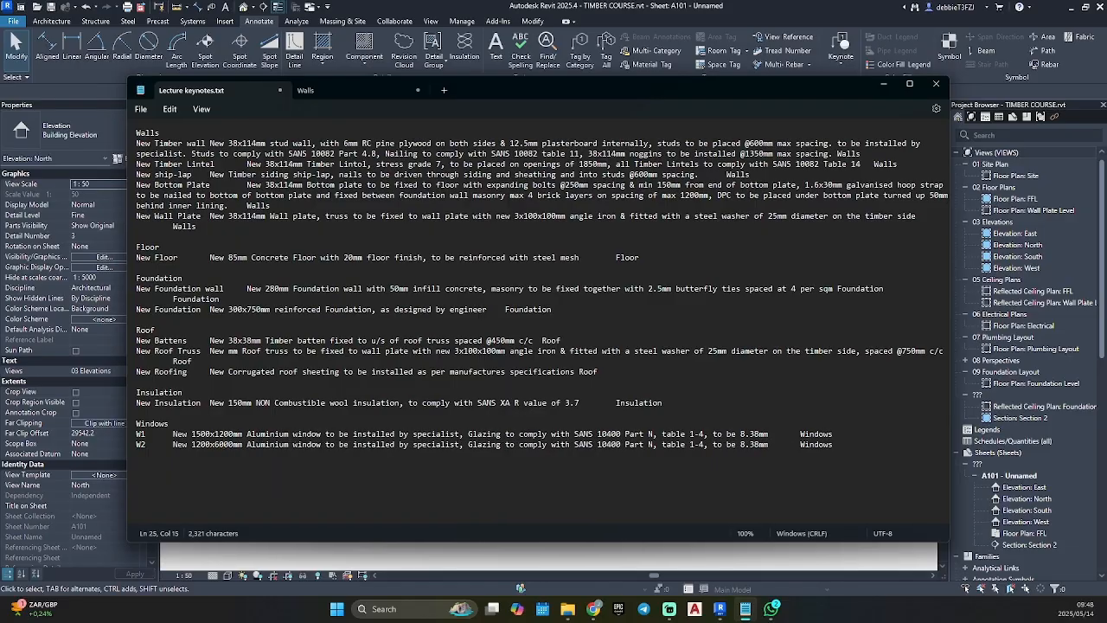
key(BackSpace)
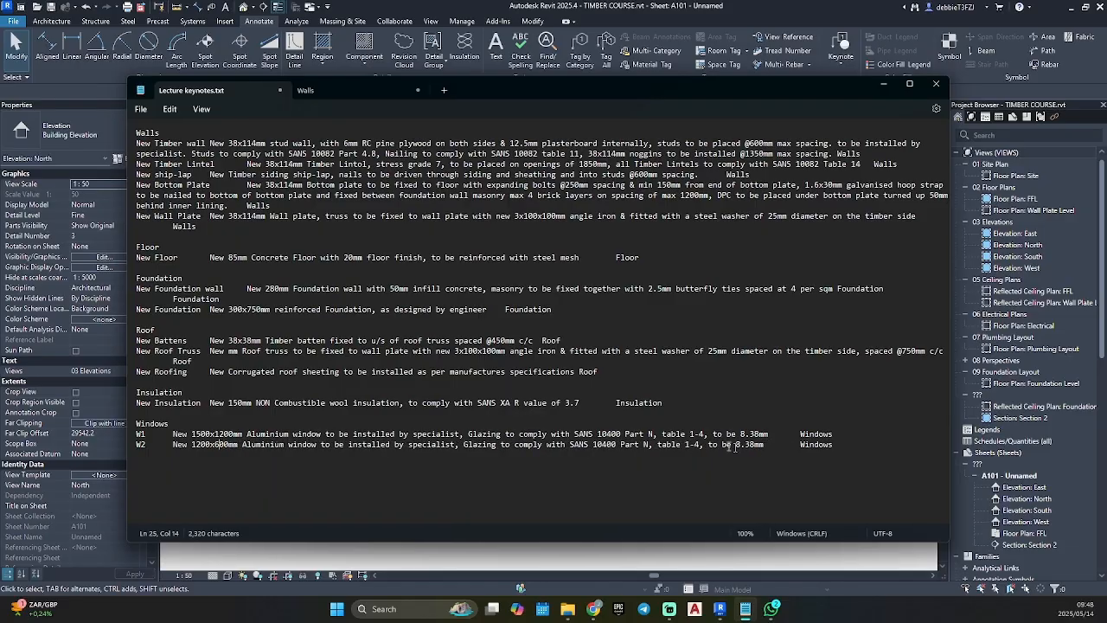
Step: Append ", glazing to be sandblasted / non see through" to the W2 keynote description and save Lecture keynotes.txt
click(764, 444)
text(, glazinmg)
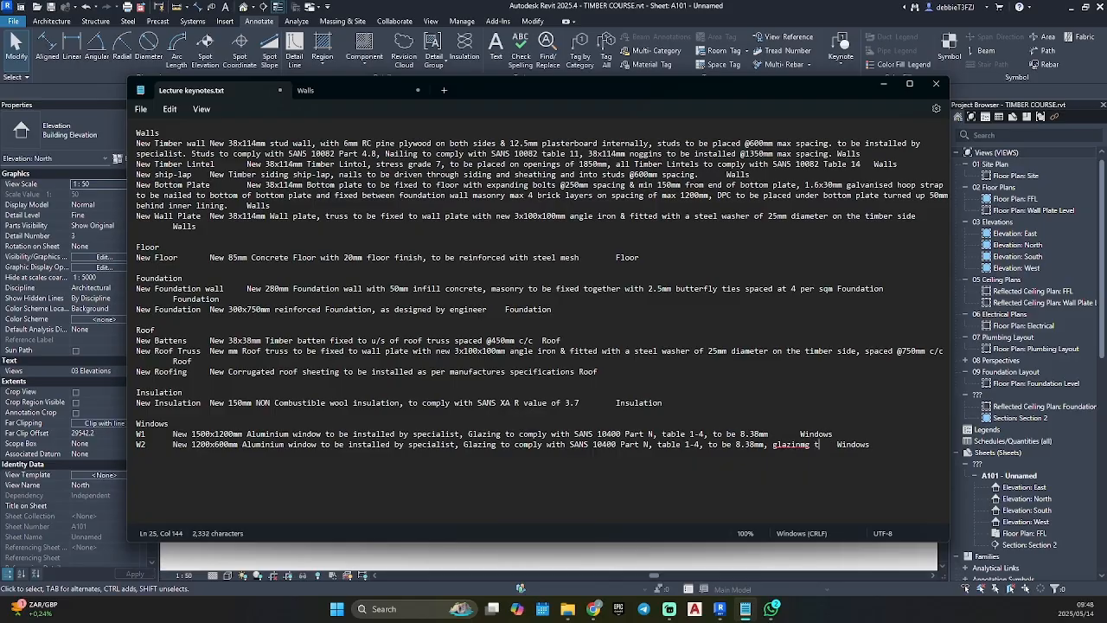
key(BackSpace)
key(BackSpace)
key(BackSpace)
text(g to be sandblasted on)
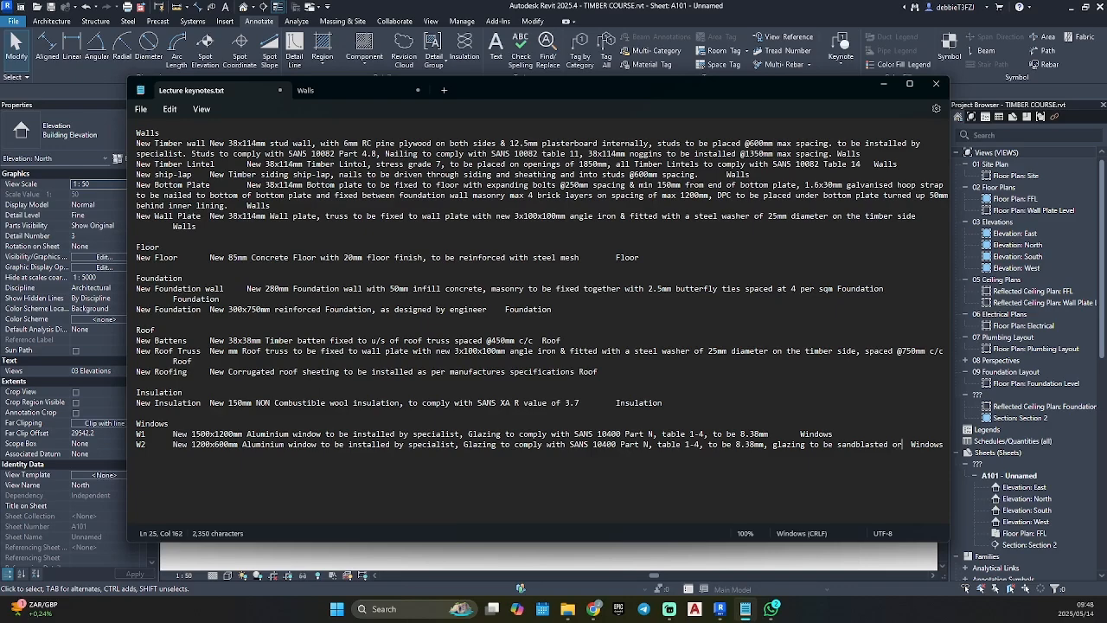
key(BackSpace)
key(BackSpace)
text(/ non see through)
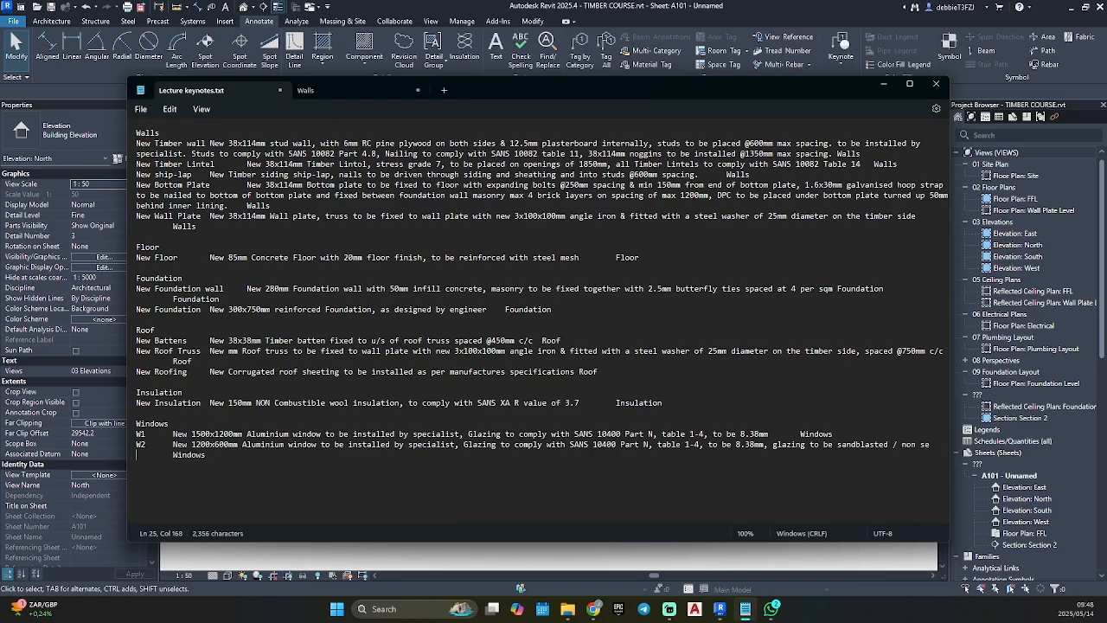
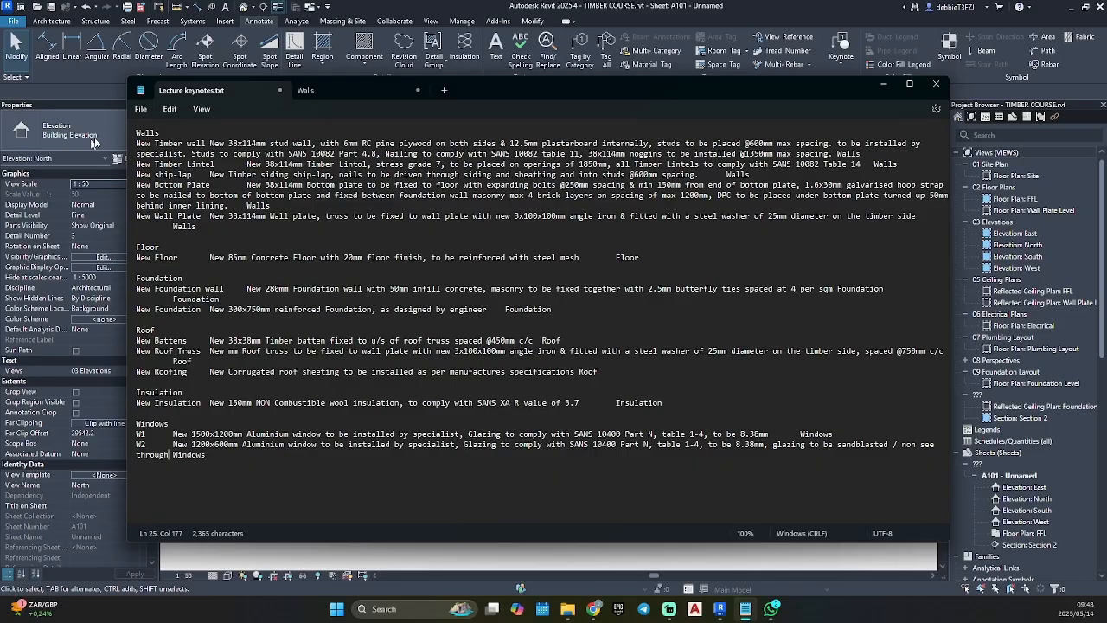
click(140, 108)
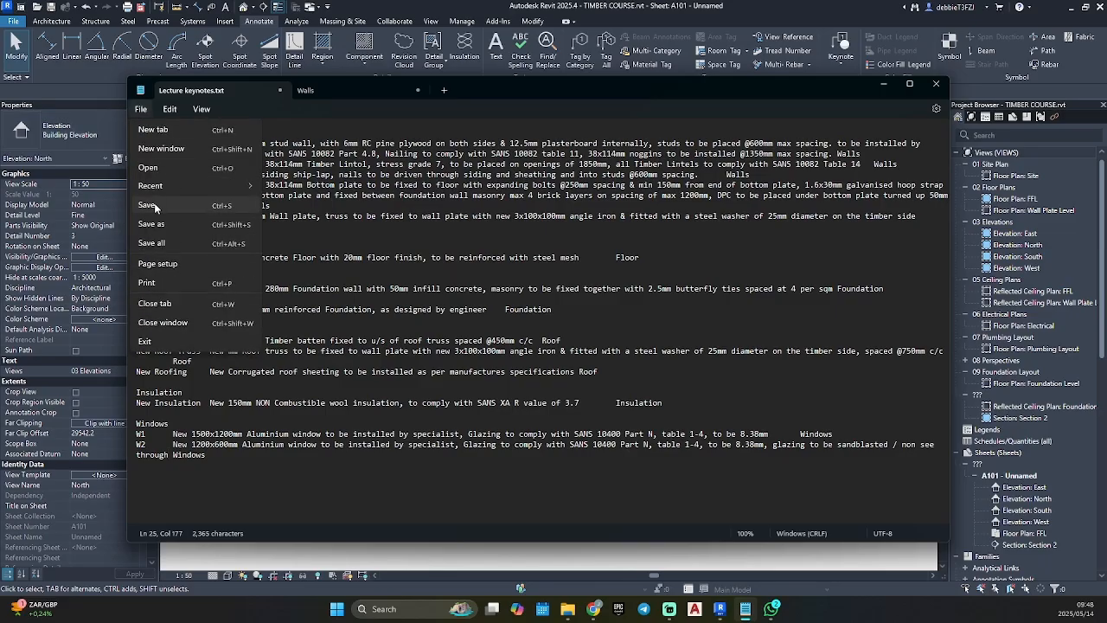
click(148, 205)
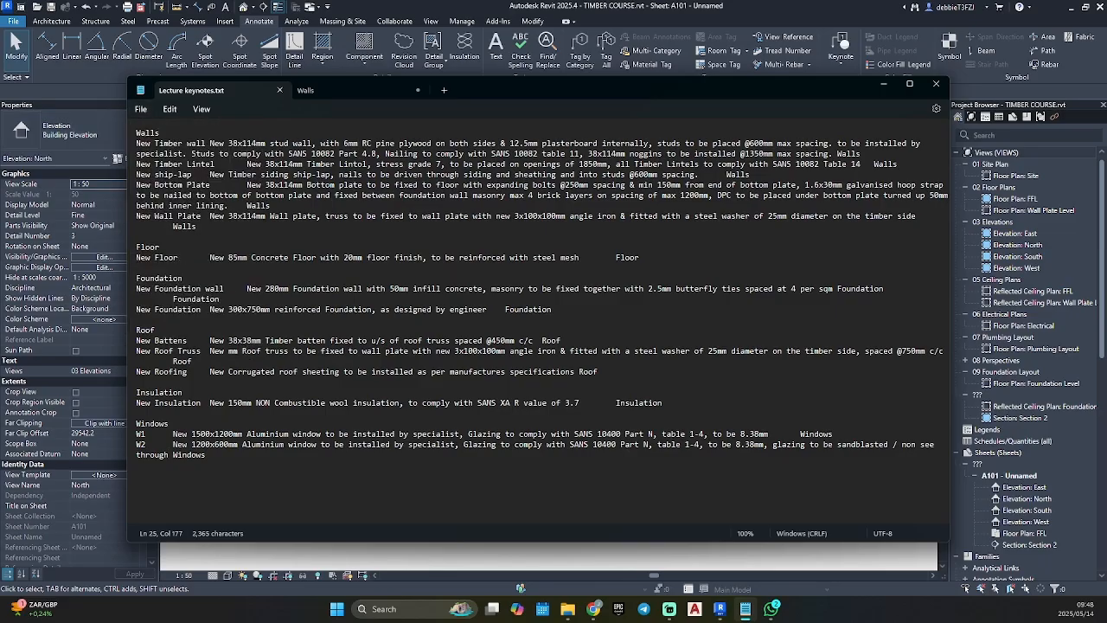
Step: Switch back to Revit and reload the keynote table from Lecture keynotes.txt in the keynoting settings
click(885, 84)
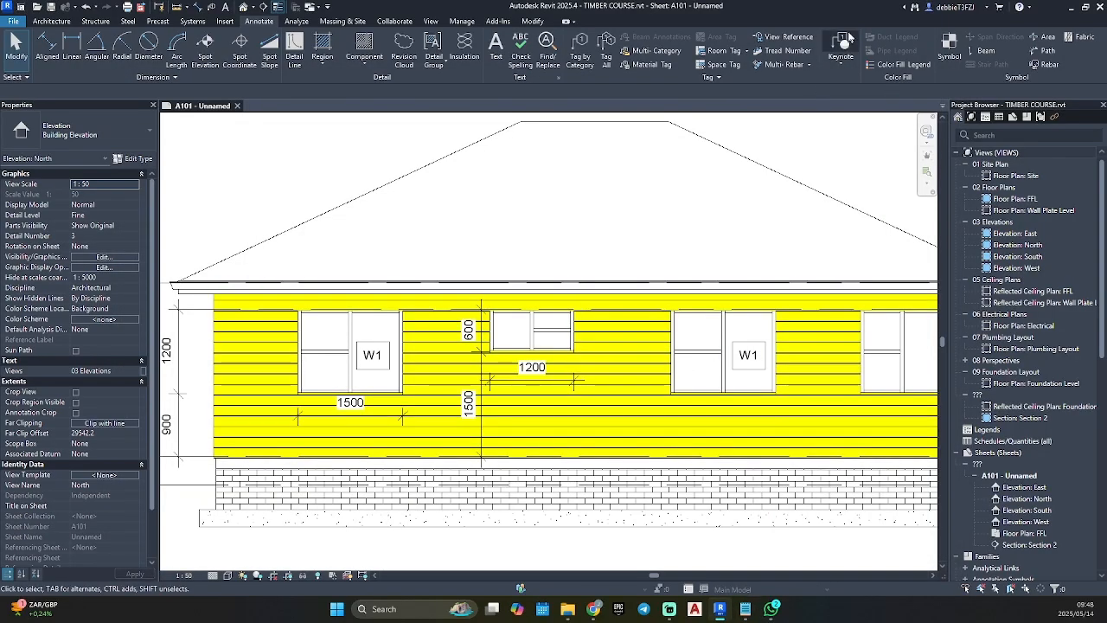
click(841, 59)
click(859, 157)
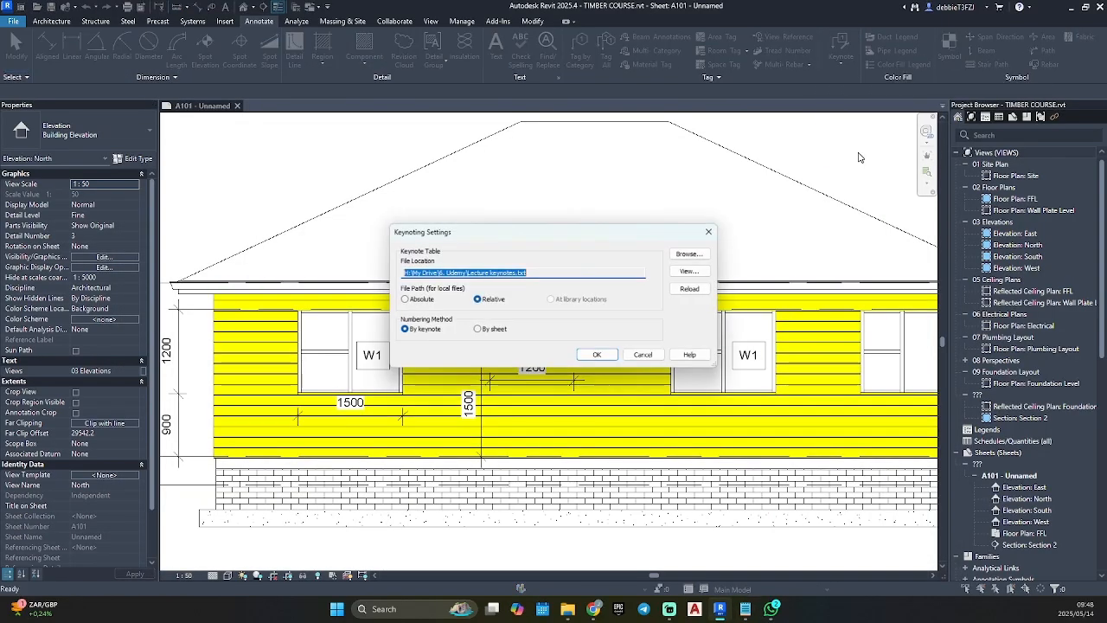
click(690, 288)
click(699, 302)
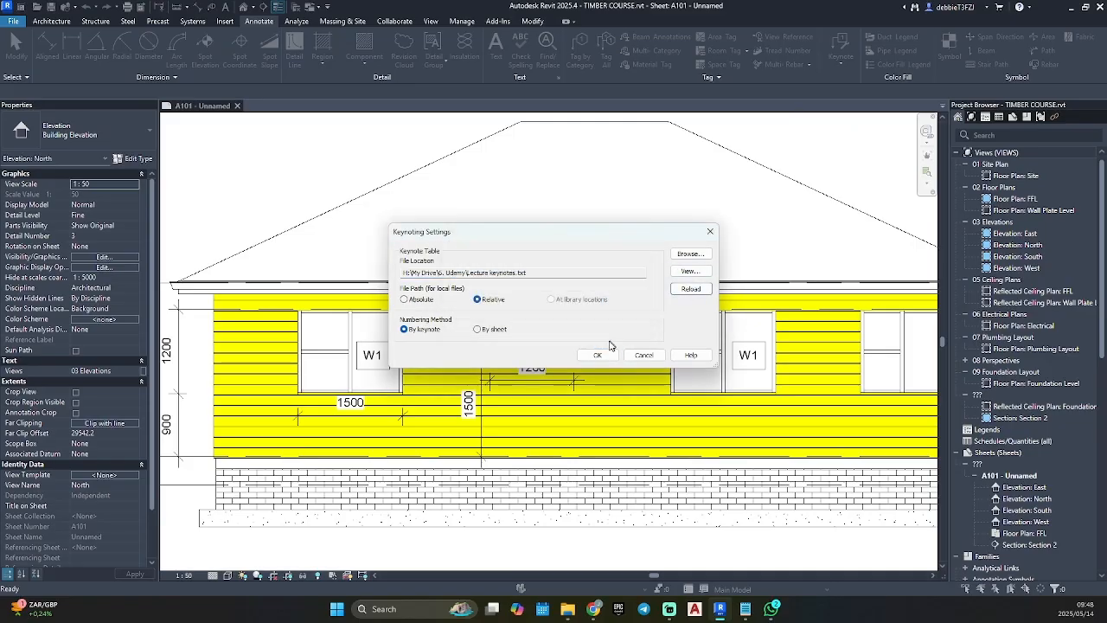
click(596, 355)
Step: Place an element keynote with a leader on the small high window, with its tag above the eaves
click(841, 59)
click(857, 81)
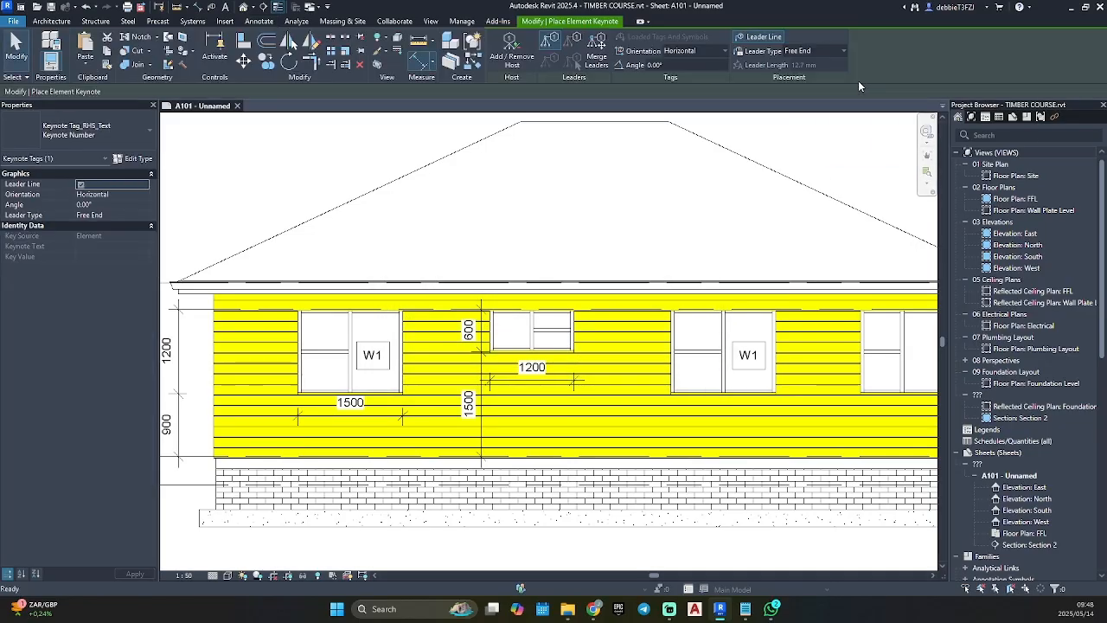
scroll(524, 312, up, 2)
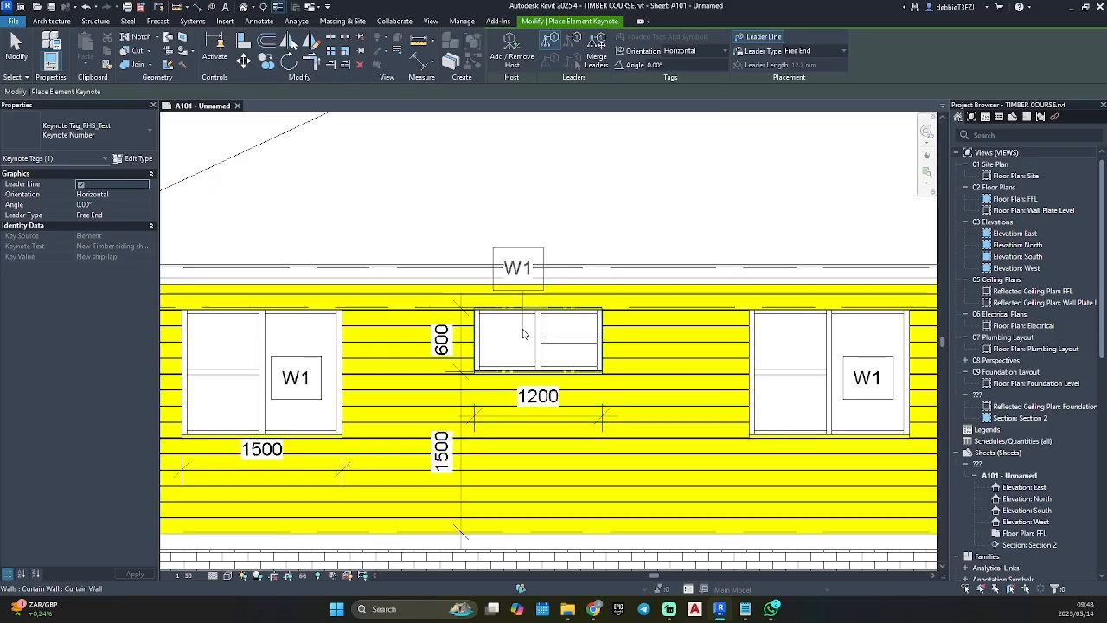
click(523, 333)
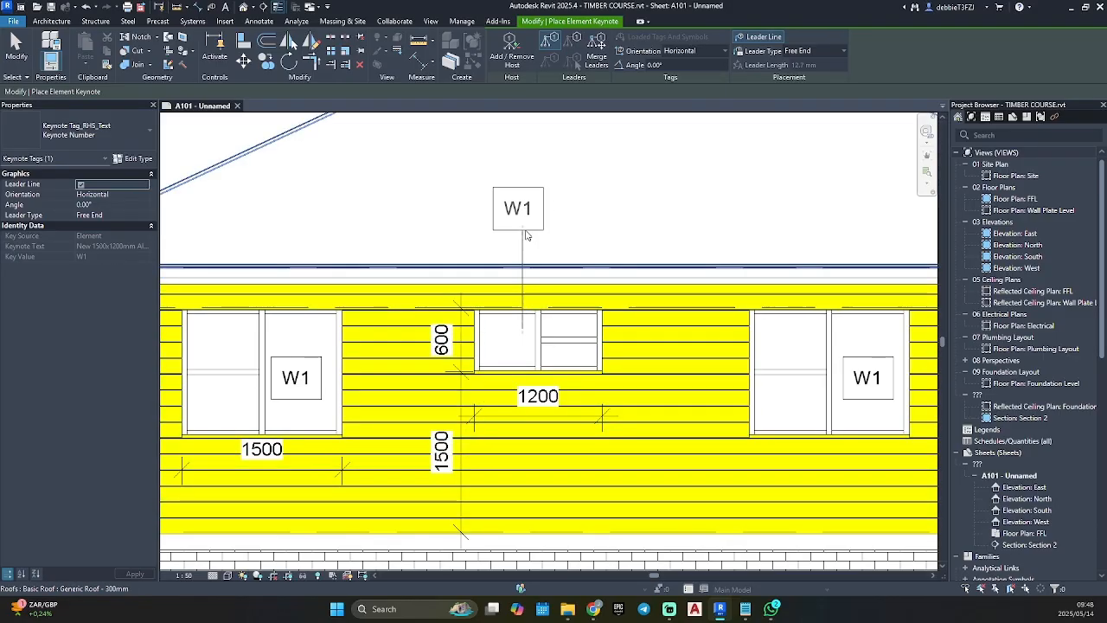
click(519, 197)
key(Escape)
key(Escape)
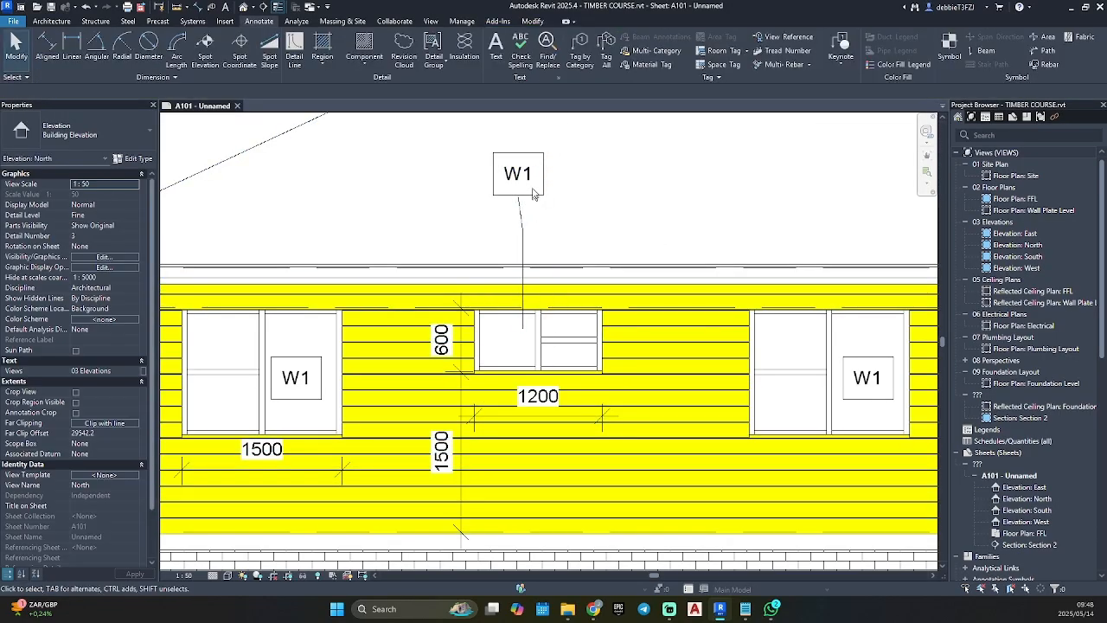
Step: Change the small high window's keynote value to W2
double_click(526, 181)
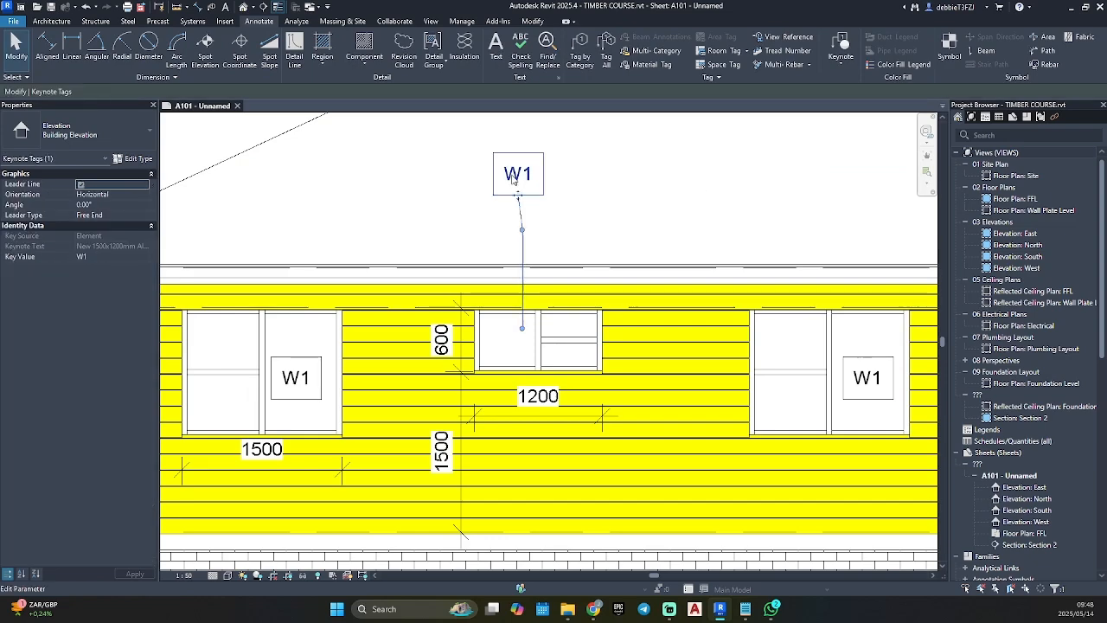
click(525, 255)
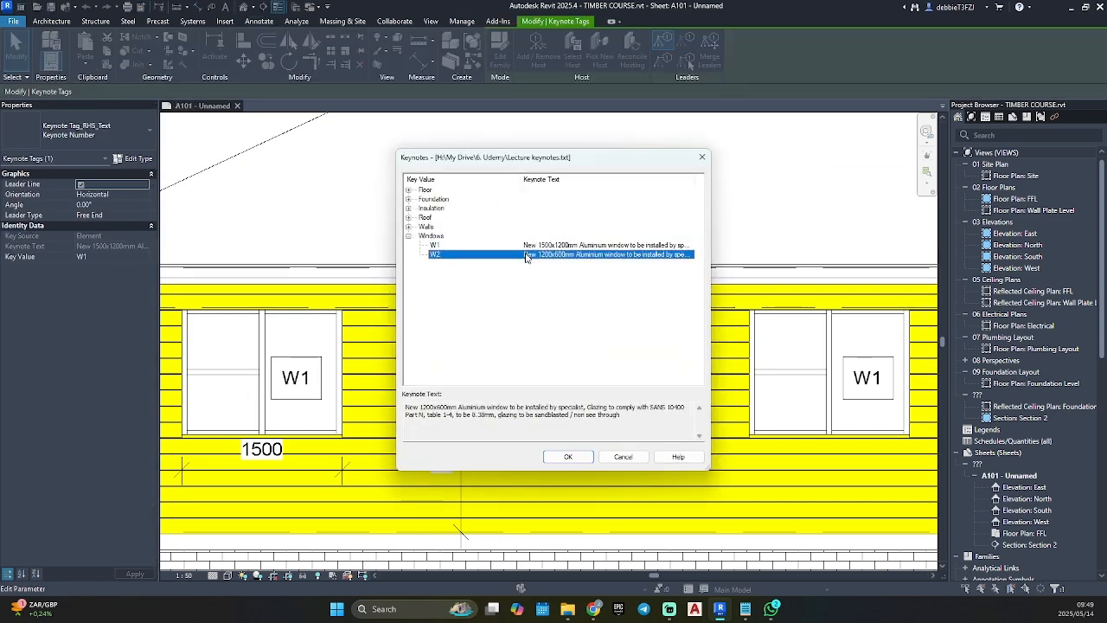
click(560, 455)
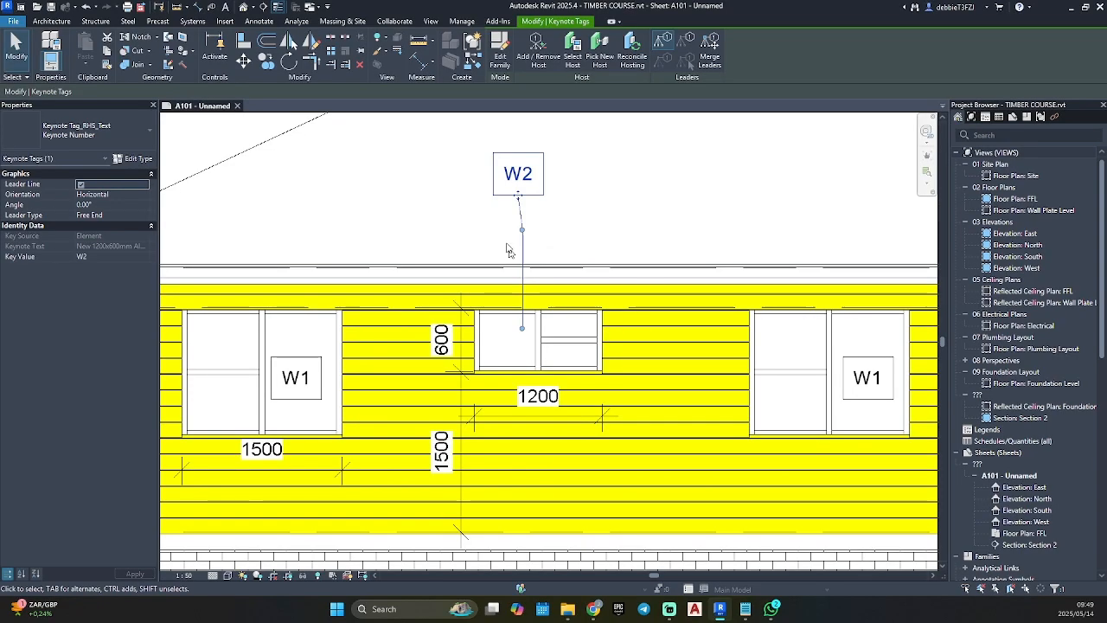
Step: Move the W2 keynote tag inside the small window's left pane and remove its leader line
drag(513, 190, 508, 370)
scroll(509, 370, up, 3)
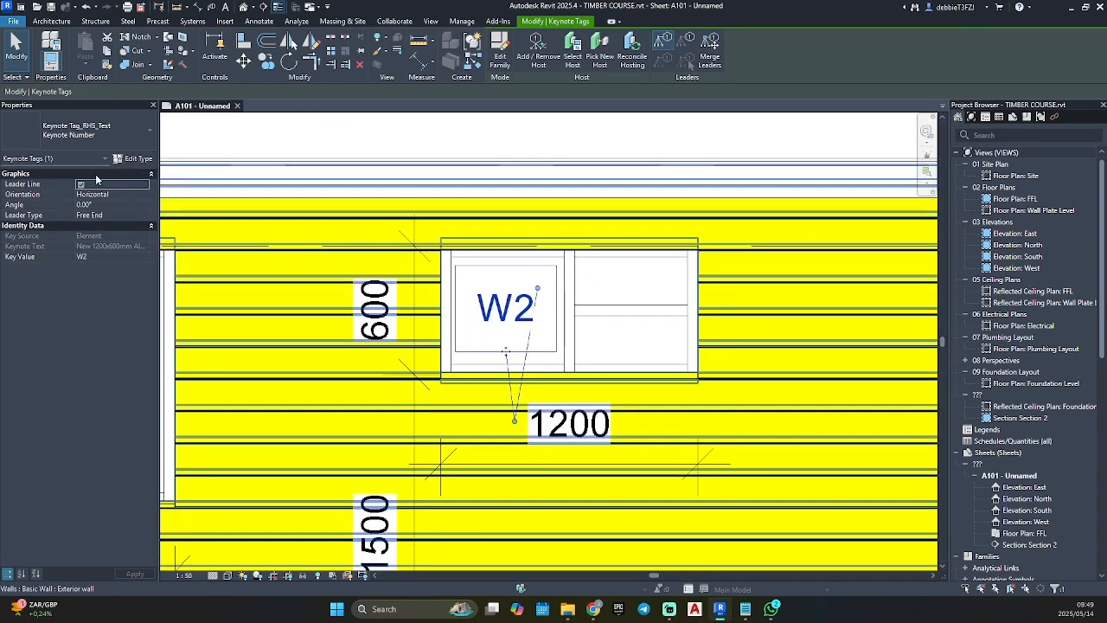
click(81, 185)
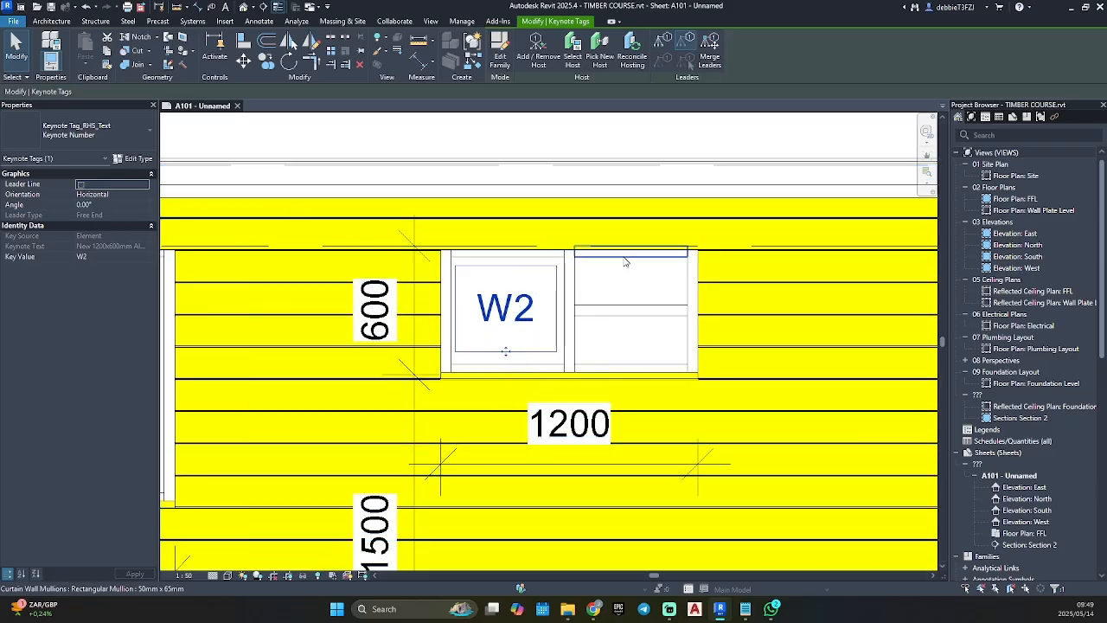
Step: Duplicate the small high window's curtain wall type as W2 and apply it to that window
key(Tab)
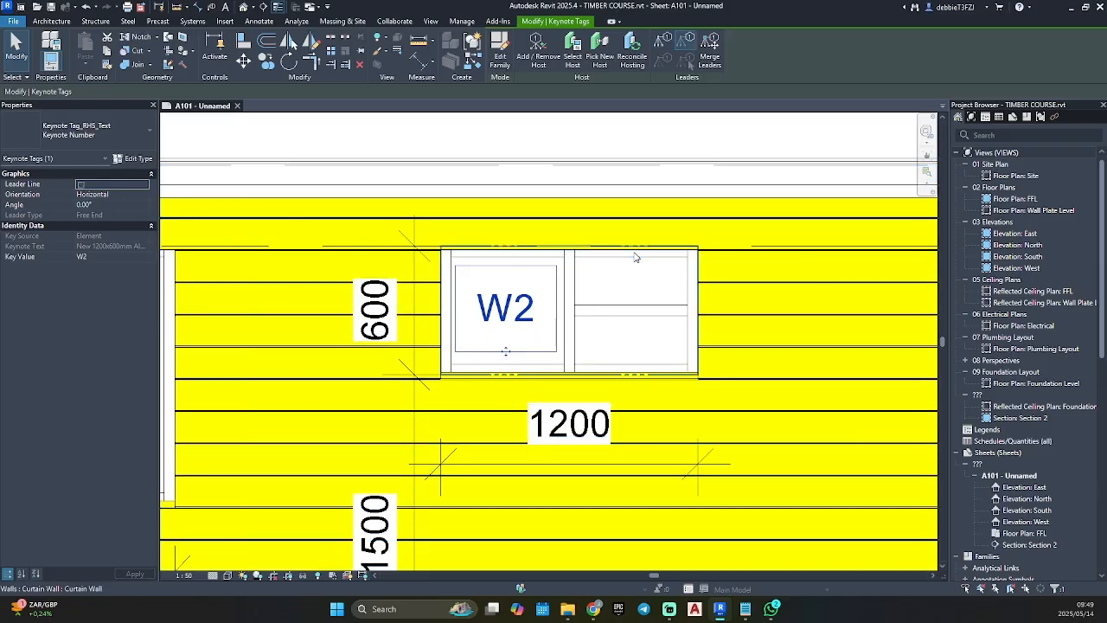
click(636, 257)
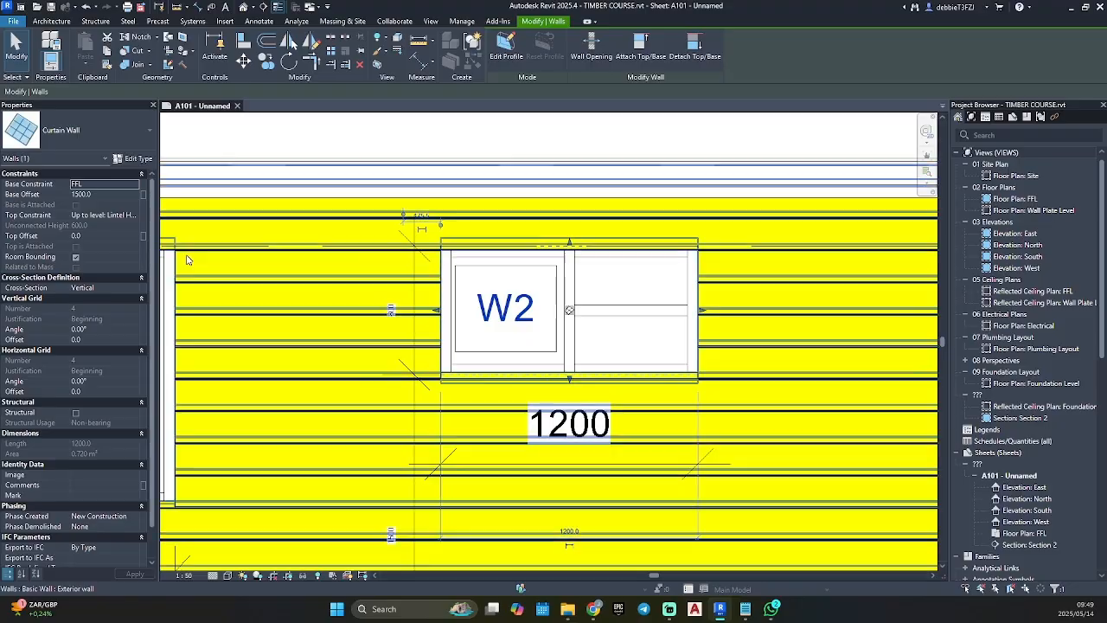
click(128, 159)
click(757, 204)
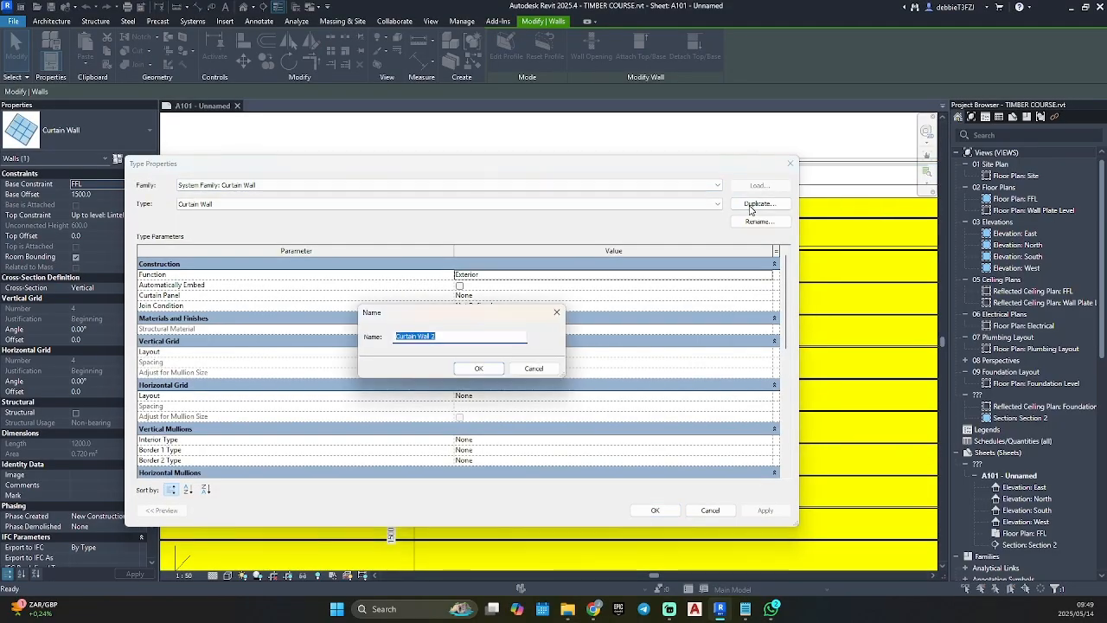
click(477, 369)
click(655, 509)
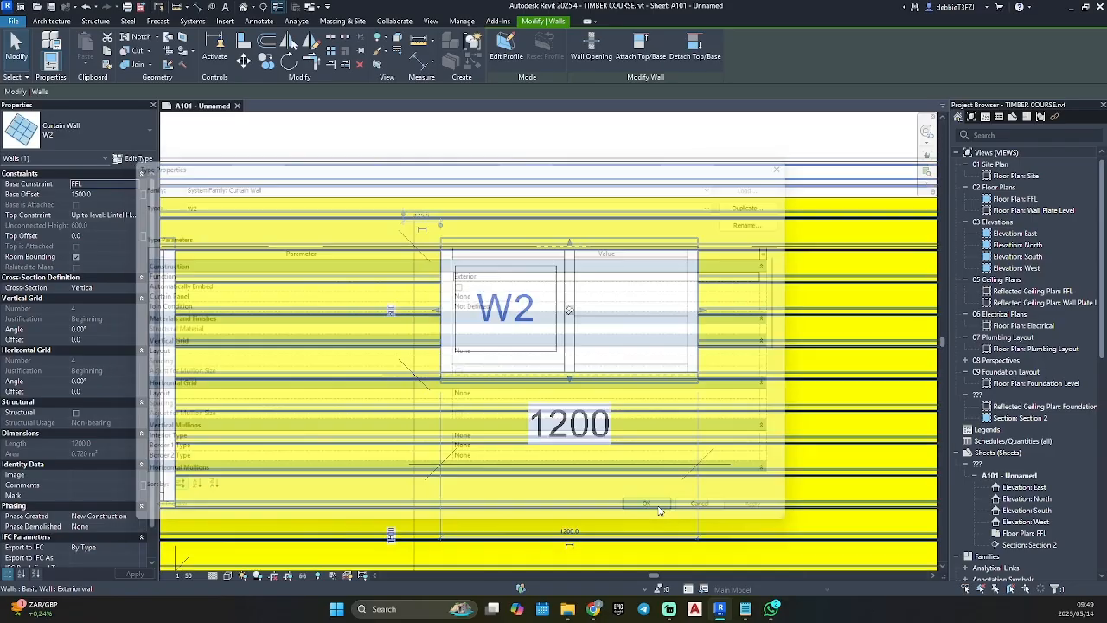
scroll(543, 366, down, 7)
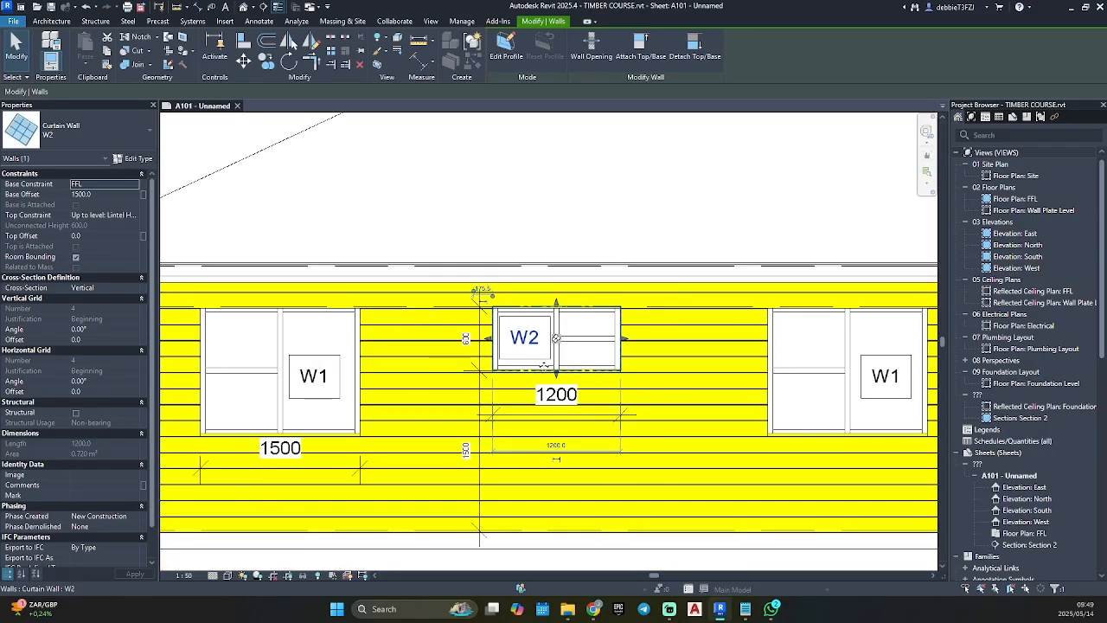
key(Escape)
Step: Dimension the width of the W1 window right of W2, placing the dimension line below the window
middle_drag(756, 366, 519, 359)
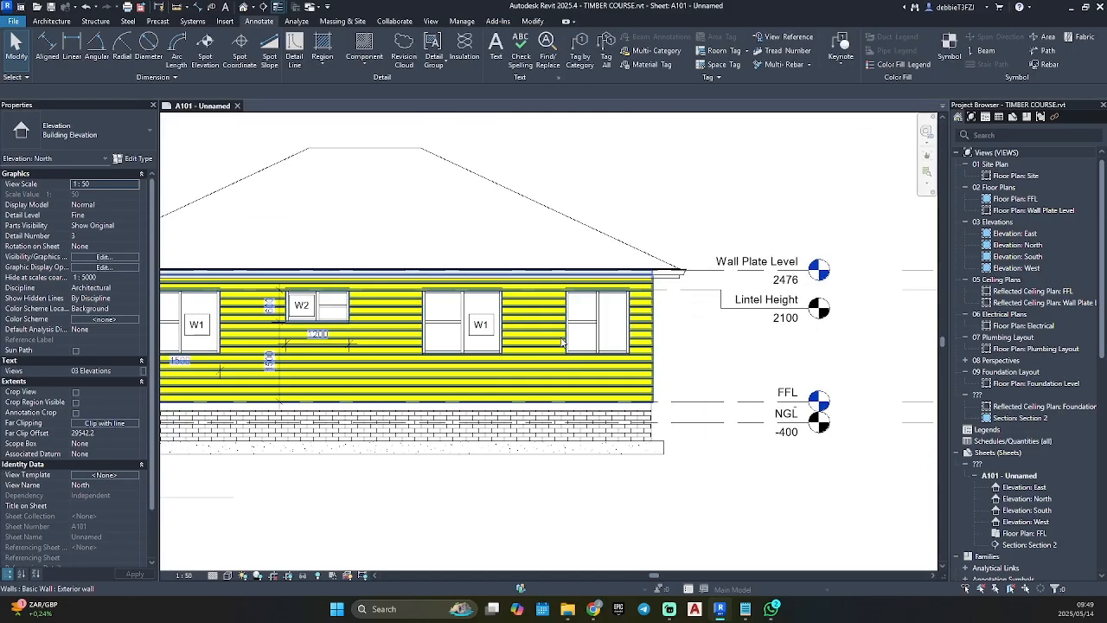
key(d)
key(i)
scroll(567, 345, up, 2)
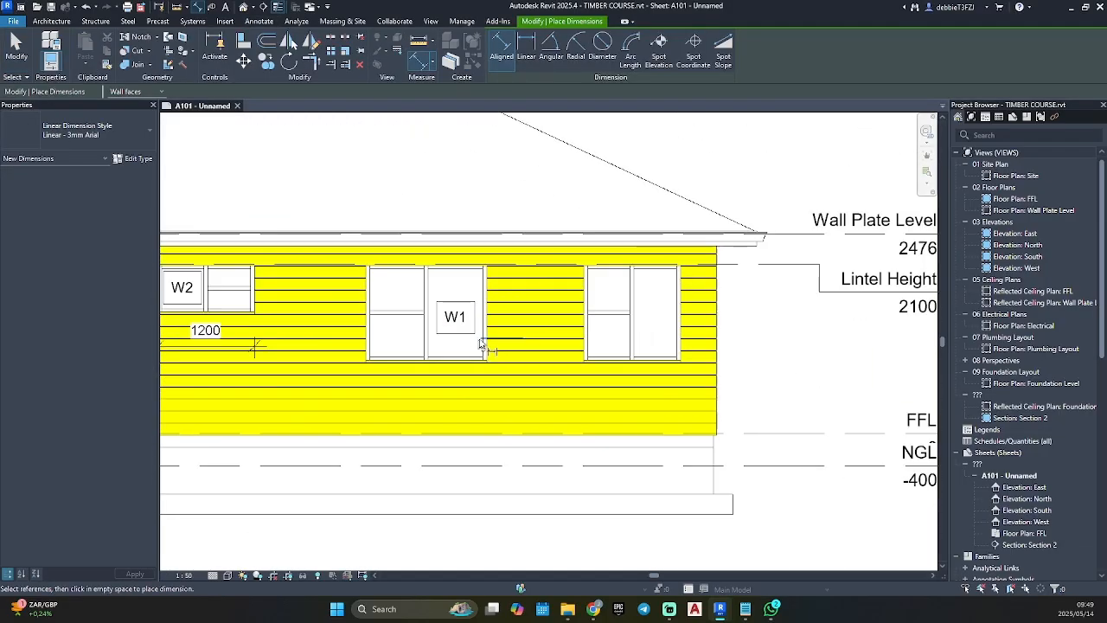
click(486, 345)
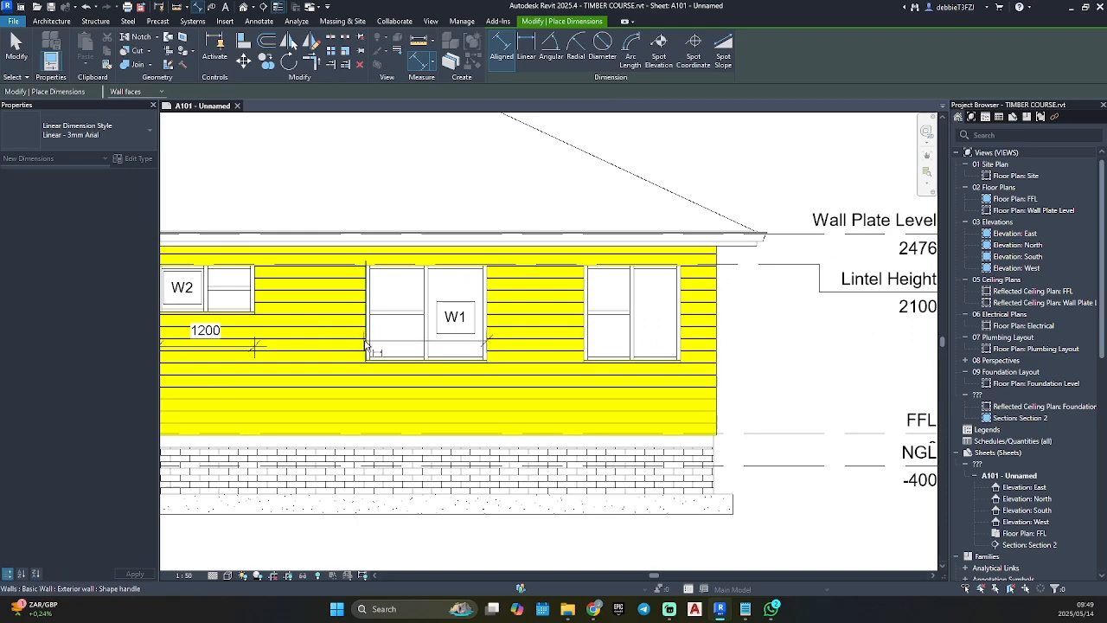
click(370, 345)
click(424, 391)
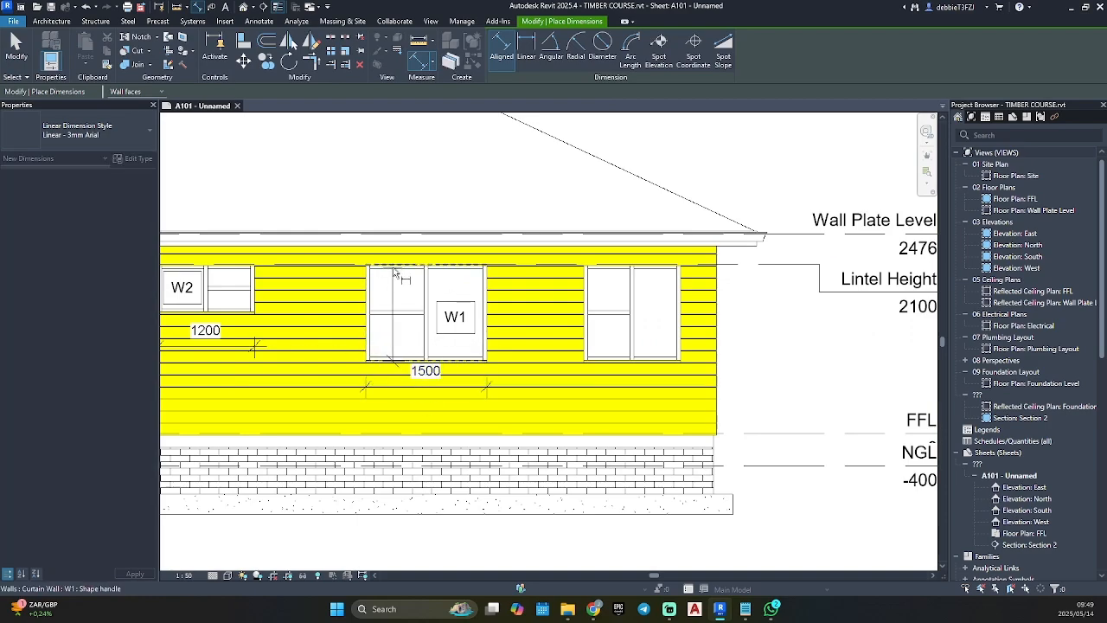
Step: Dimension the same W1 window's height and its sill height above FFL in one chain left of the window
click(392, 267)
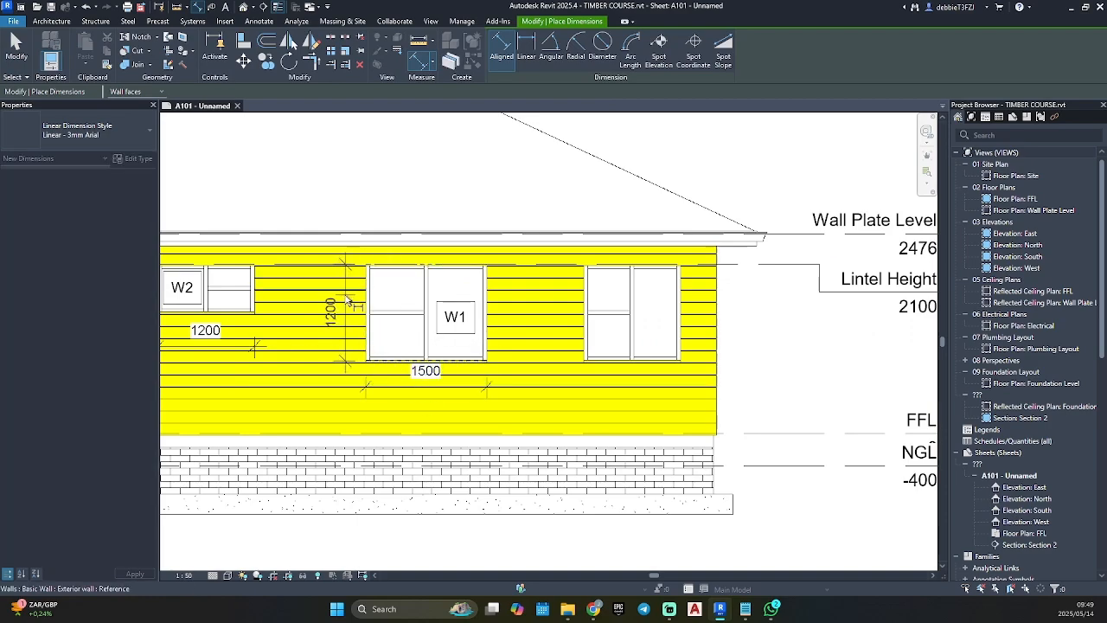
click(755, 435)
scroll(277, 363, up, 2)
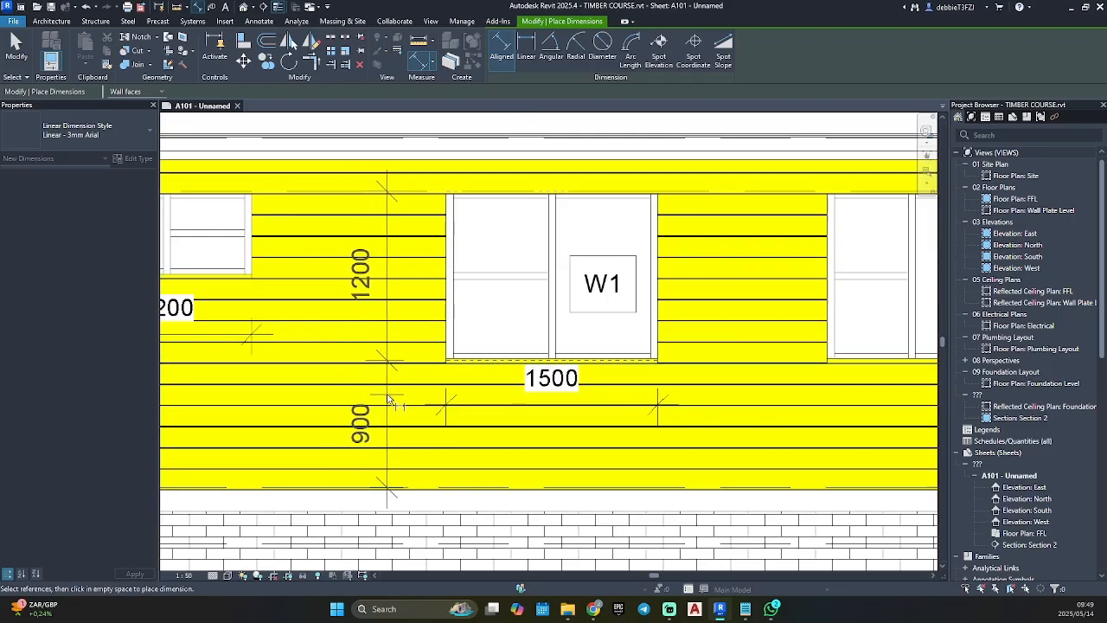
click(389, 401)
scroll(389, 401, down, 3)
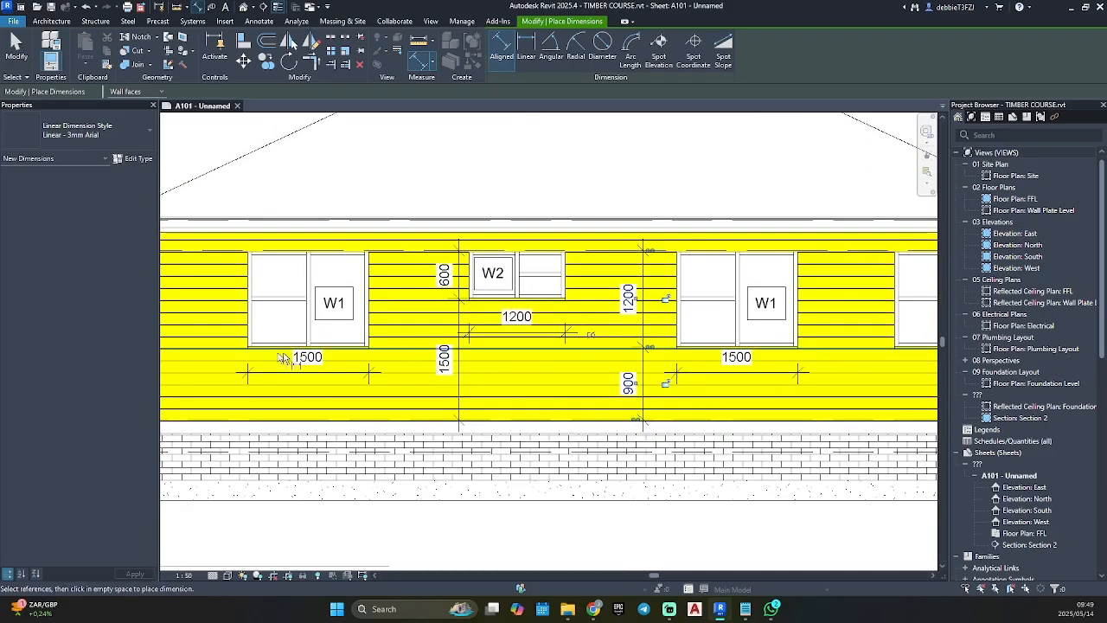
Step: Move the leftmost W1 window's vertical dimension chain closer to the window's left side
middle_drag(283, 358, 501, 351)
key(Escape)
drag(331, 310, 441, 315)
Step: Dimension the rightmost untagged window's height and its sill height above FFL in one chain left of the window
scroll(695, 383, down, 2)
middle_drag(694, 383, 301, 354)
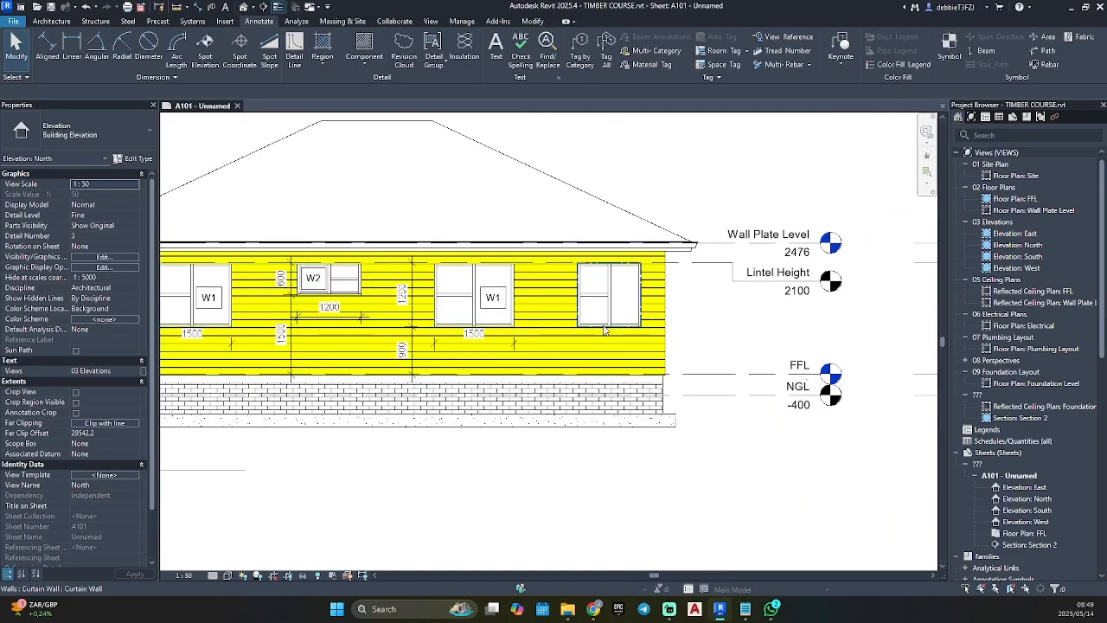
key(d)
key(i)
scroll(604, 329, up, 2)
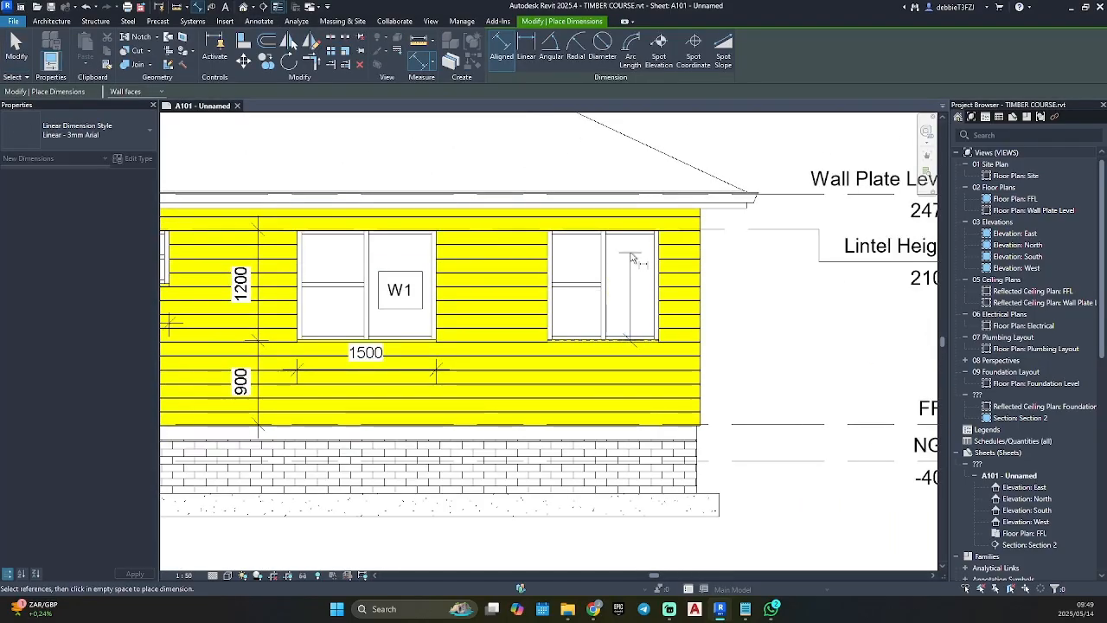
click(633, 235)
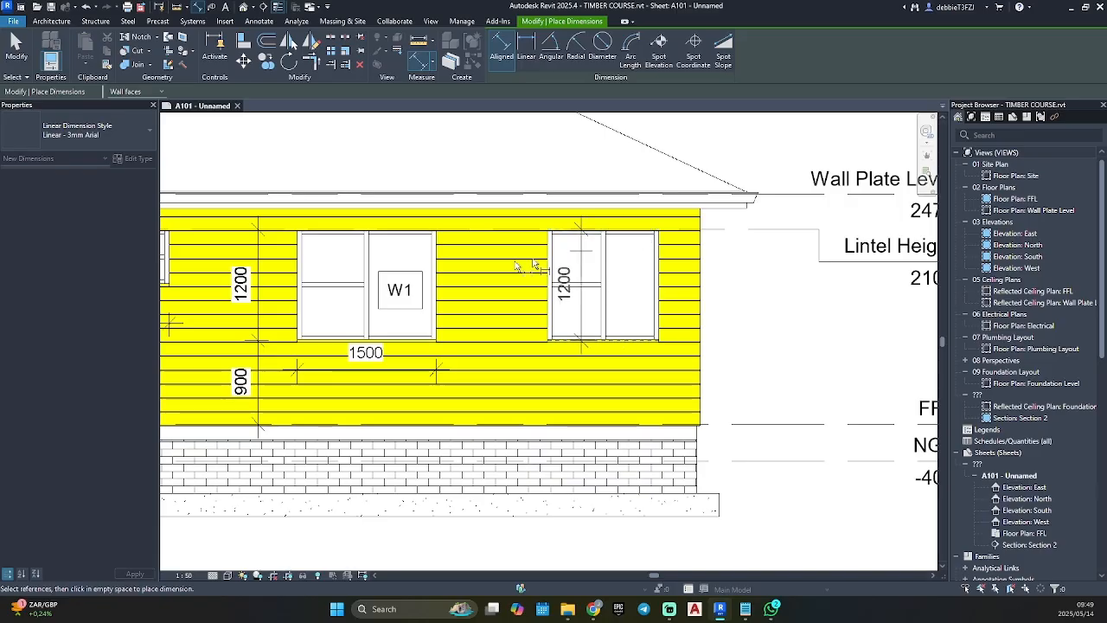
click(775, 433)
scroll(546, 376, up, 3)
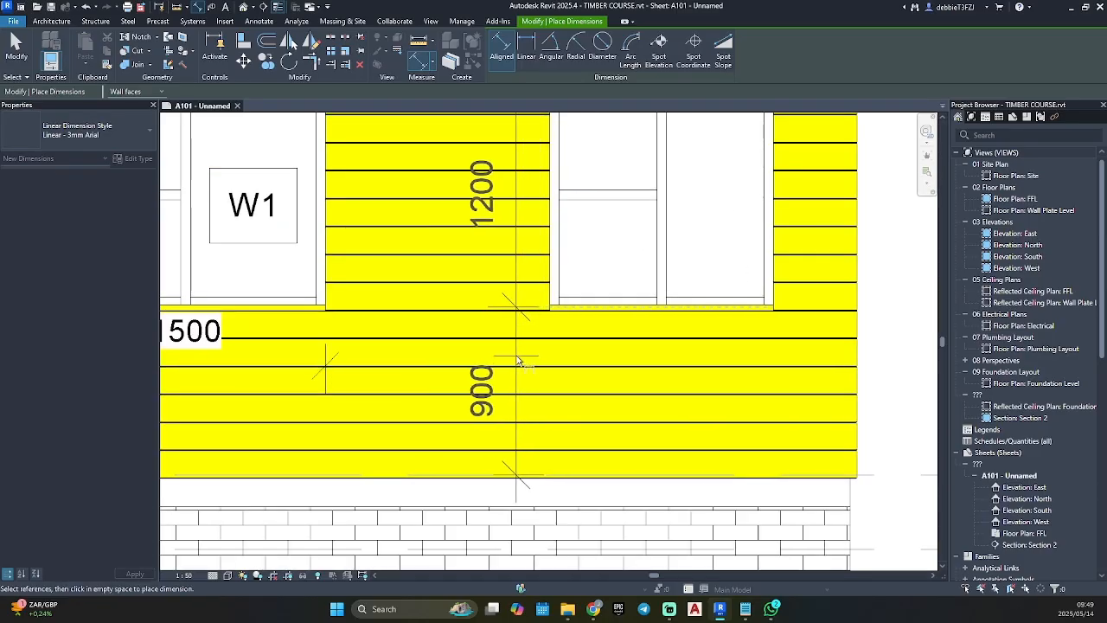
click(508, 358)
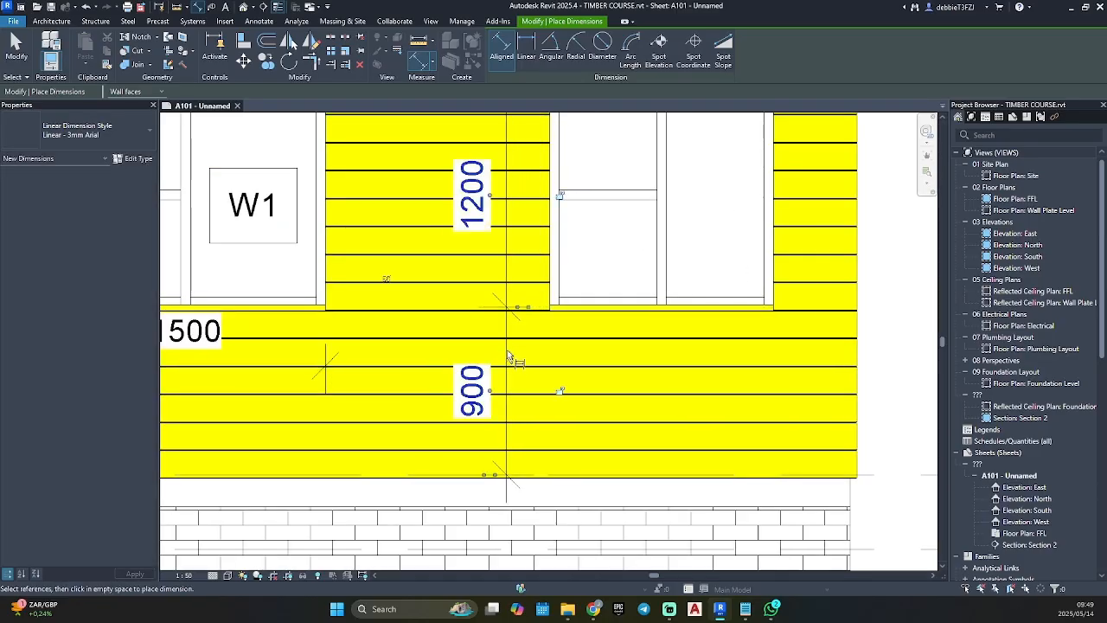
Step: Dimension the width of the rightmost window on the North elevation, placing the dimension line below the window
click(548, 281)
click(768, 280)
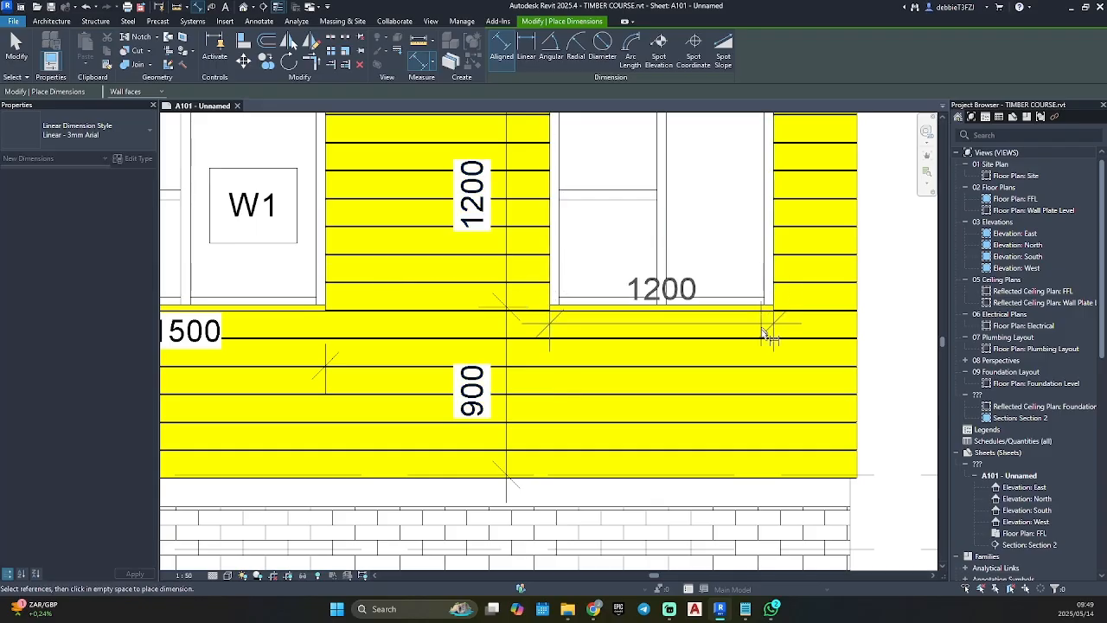
click(759, 383)
key(Escape)
scroll(650, 396, down, 8)
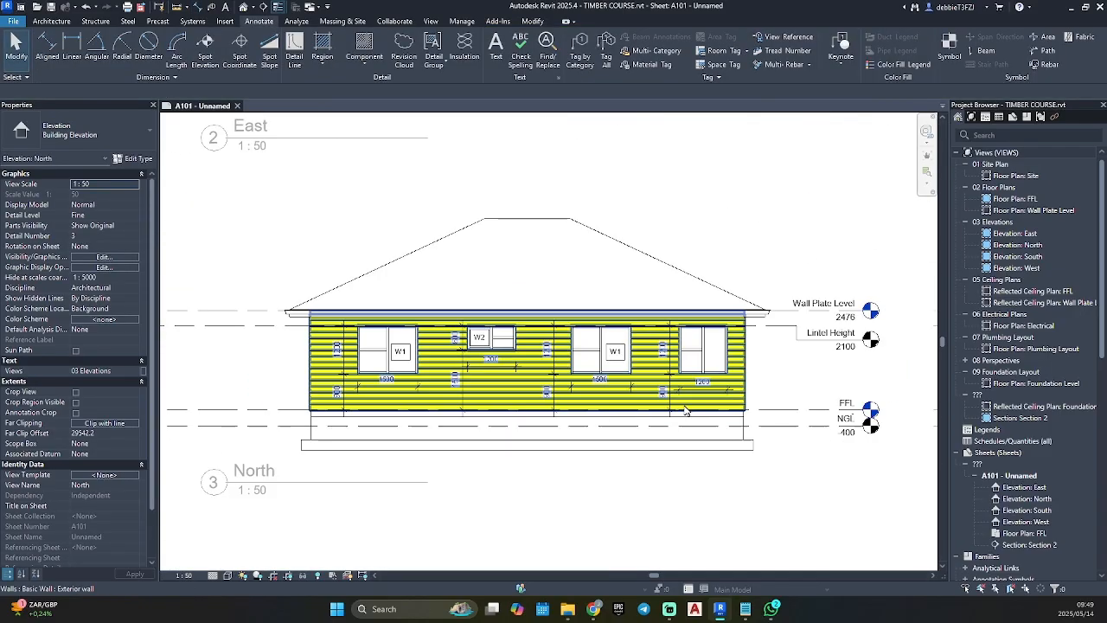
scroll(648, 415, up, 3)
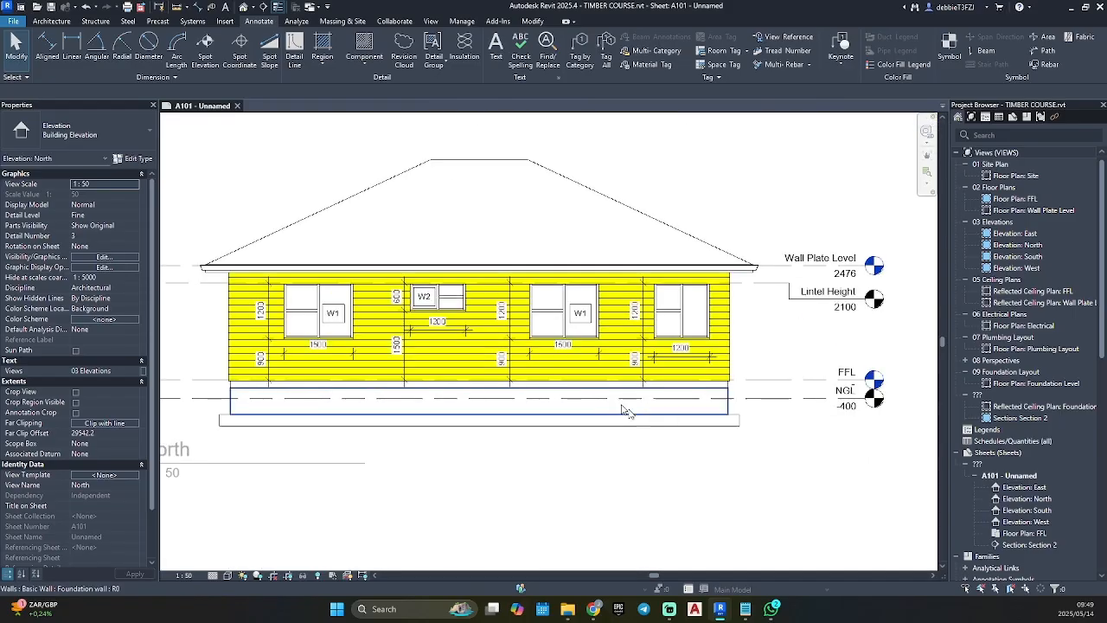
Step: In the Lecture keynotes.txt file in Notepad, add a W3 windows entry for a 1200x1200mm aluminium window, based on the W1 text, and save
click(742, 607)
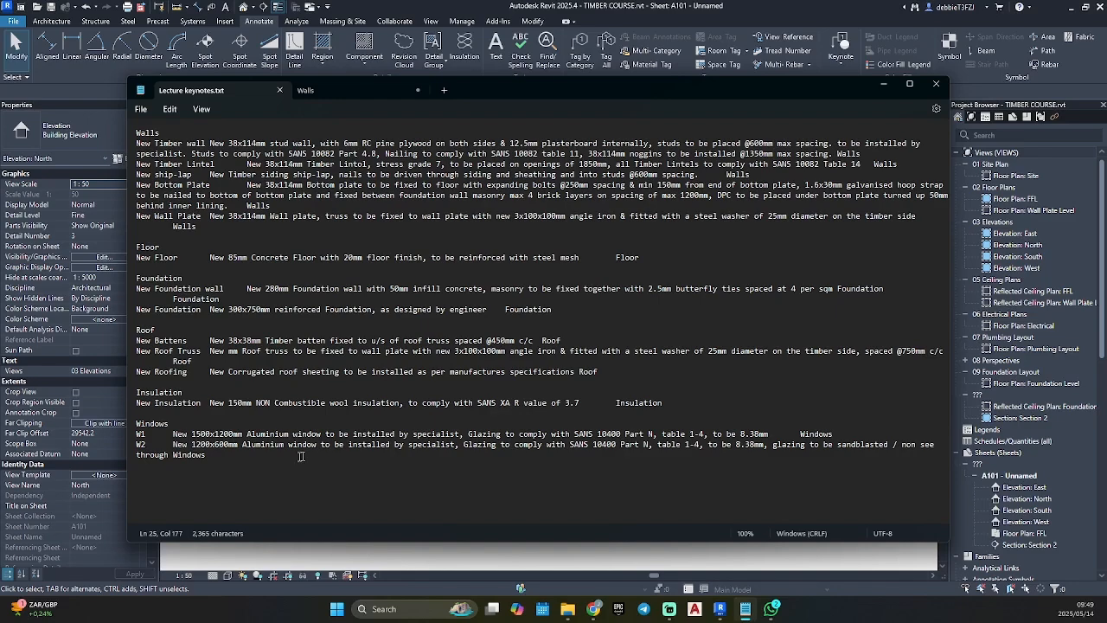
text(W1	New 1500x1200mm Aluminium window to be installed by specialist, Glazing to comply with SANS 10400 Part N, table 1-4, to be 8.38mm	Windows)
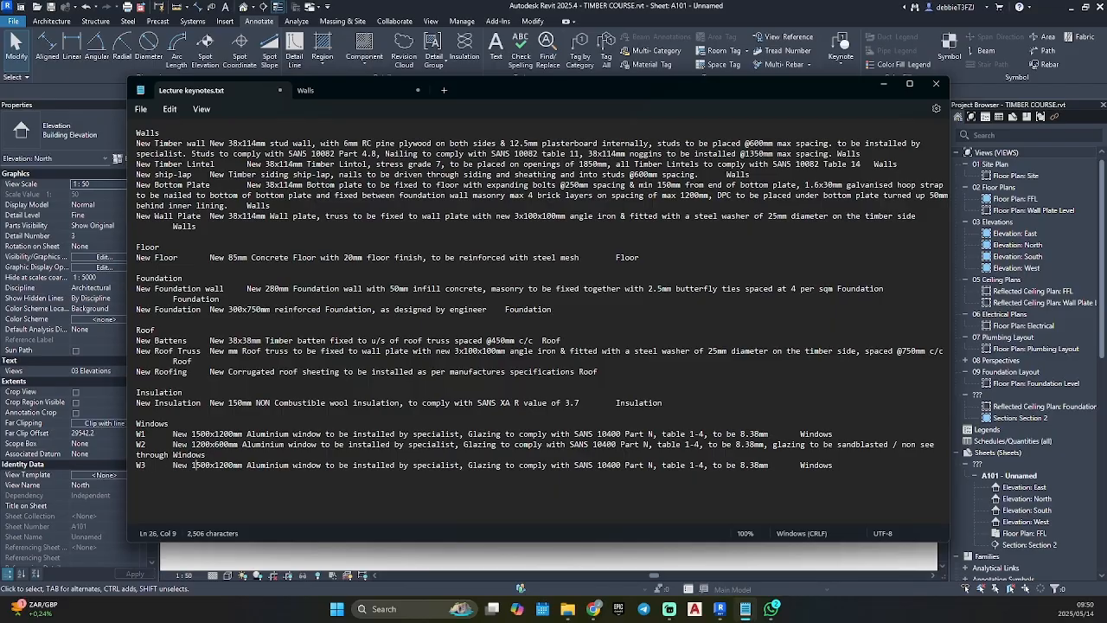
key(Delete)
text(2)
click(141, 109)
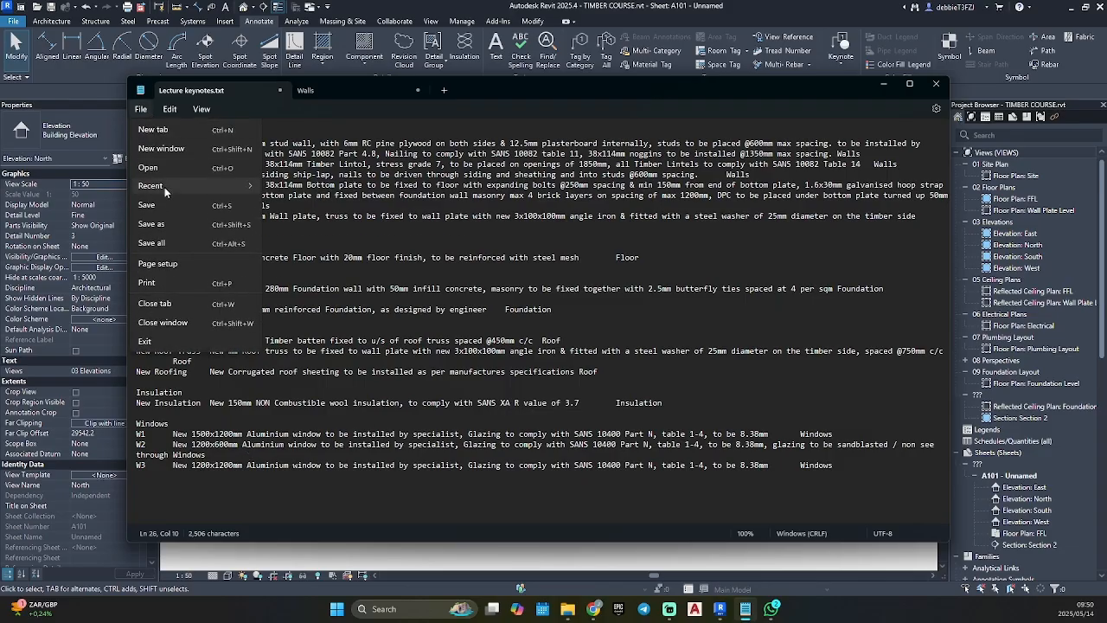
click(167, 206)
click(880, 84)
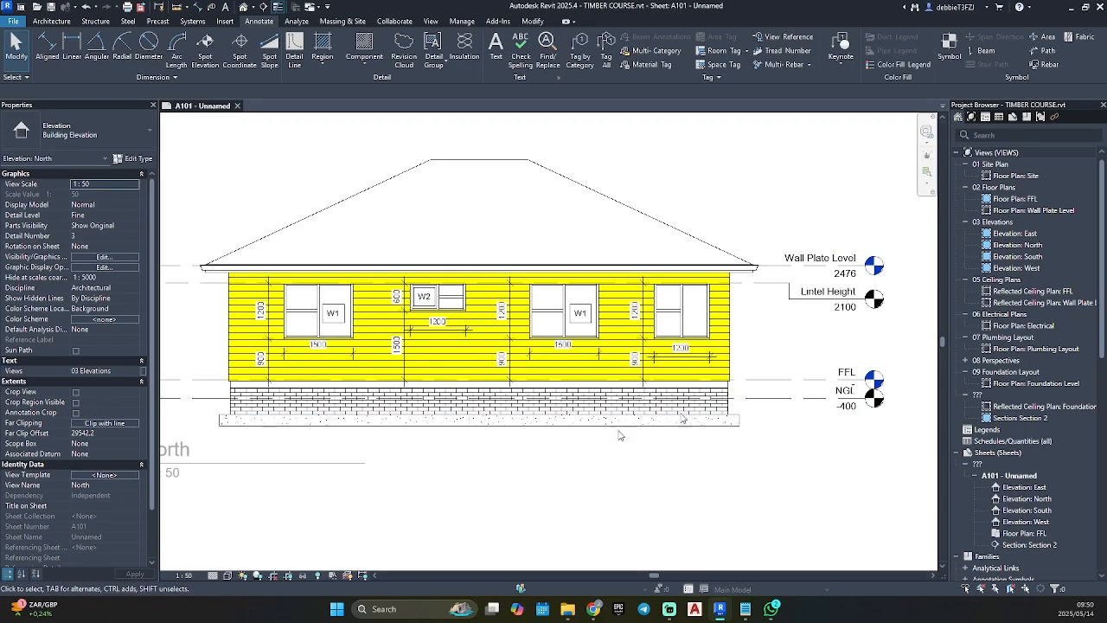
Step: Deactivate the North elevation viewport and activate the FFL floor plan view on the sheet
scroll(474, 409, down, 5)
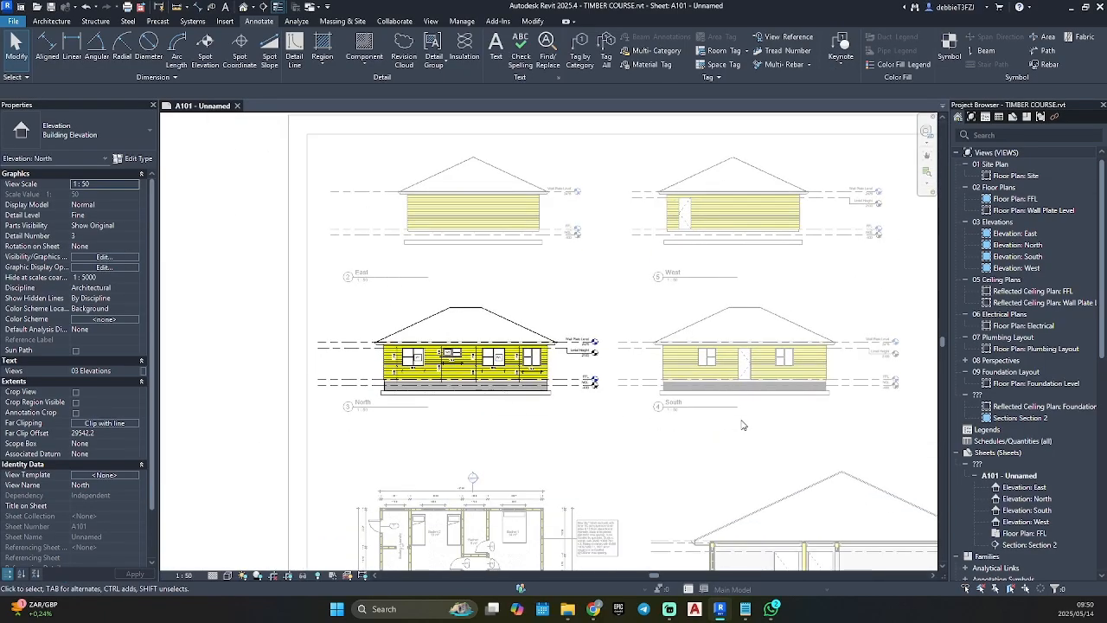
double_click(742, 425)
middle_drag(678, 553, 714, 225)
double_click(549, 296)
scroll(547, 296, up, 5)
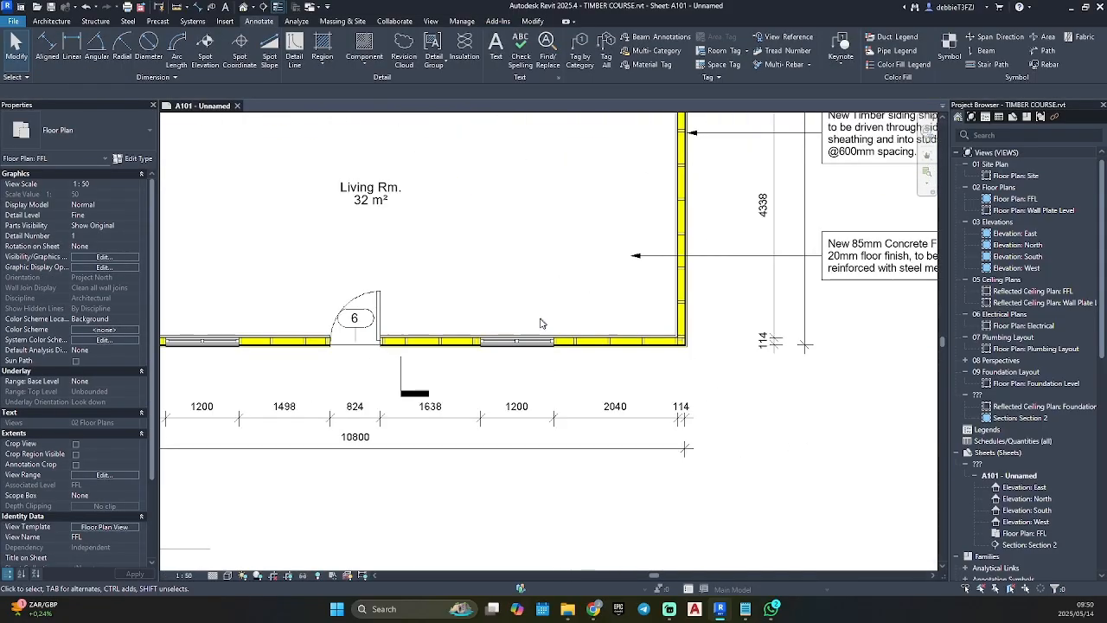
Step: Duplicate the curtain wall type as W3 for the living room, kitchen and scullery windows with a 900 base offset
click(517, 340)
middle_drag(229, 298, 803, 350)
ctrl+click(763, 393)
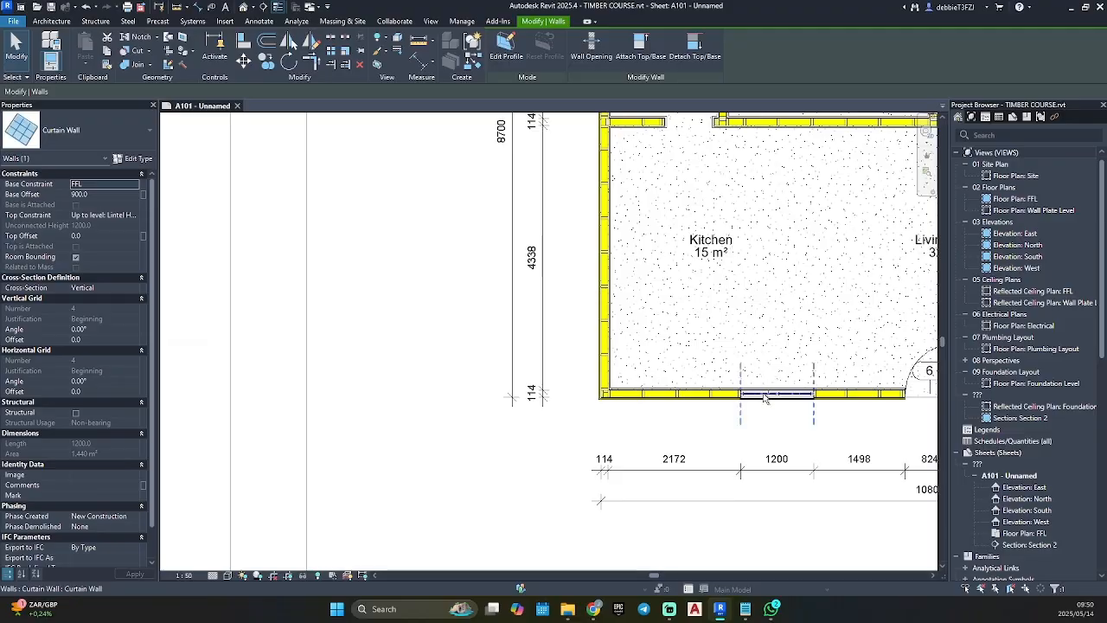
middle_drag(709, 266, 599, 526)
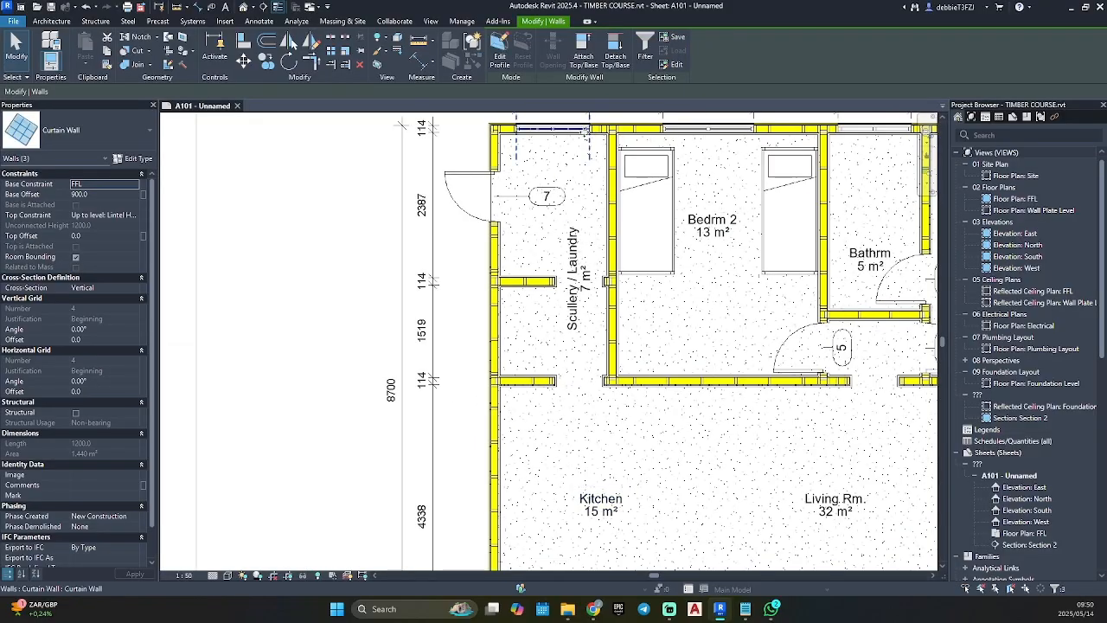
scroll(586, 134, down, 1)
middle_drag(586, 134, 489, 302)
click(139, 159)
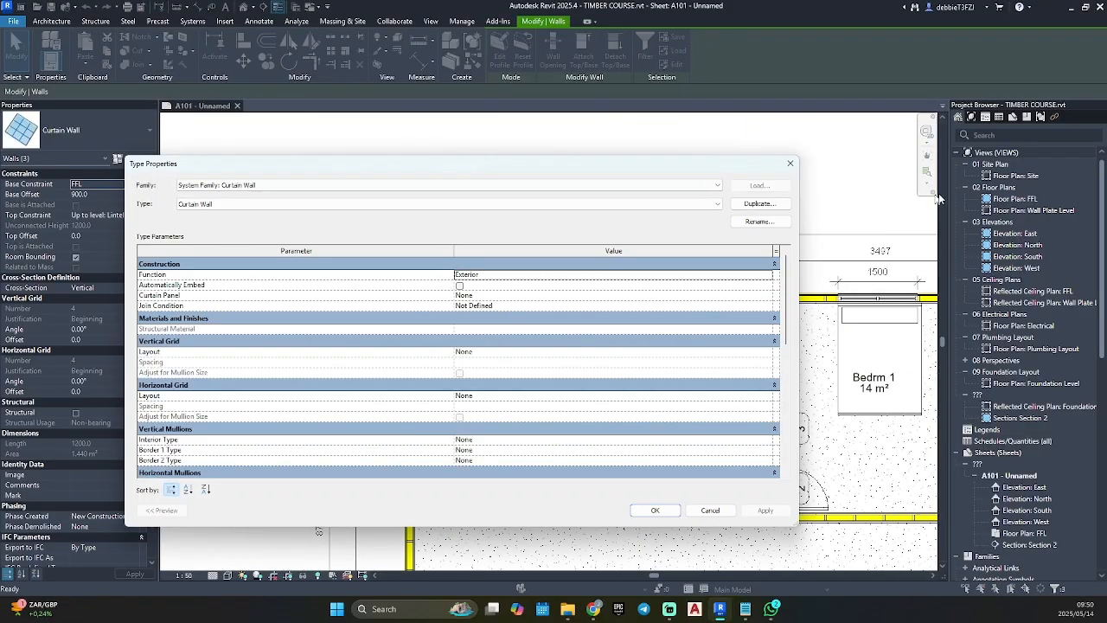
click(758, 204)
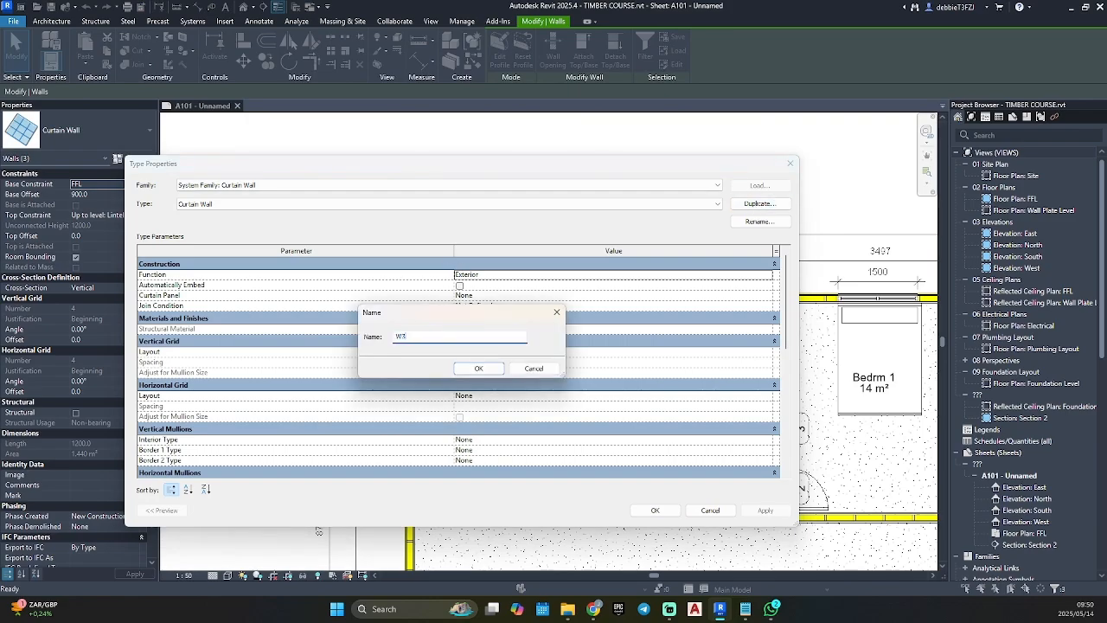
click(474, 372)
click(666, 510)
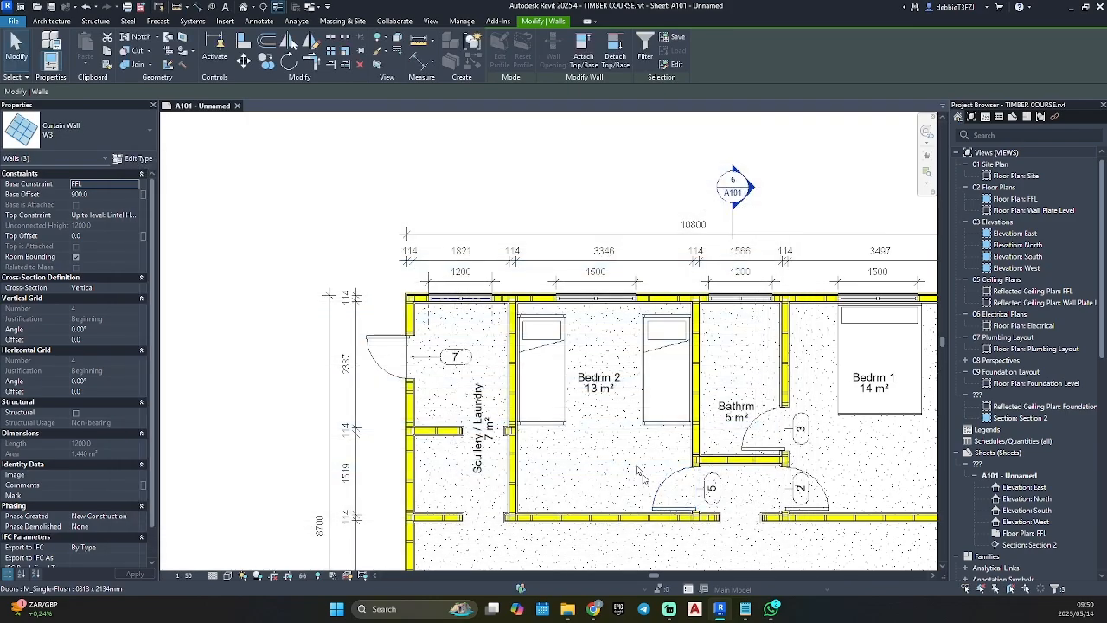
scroll(582, 344, down, 2)
middle_drag(581, 344, 478, 352)
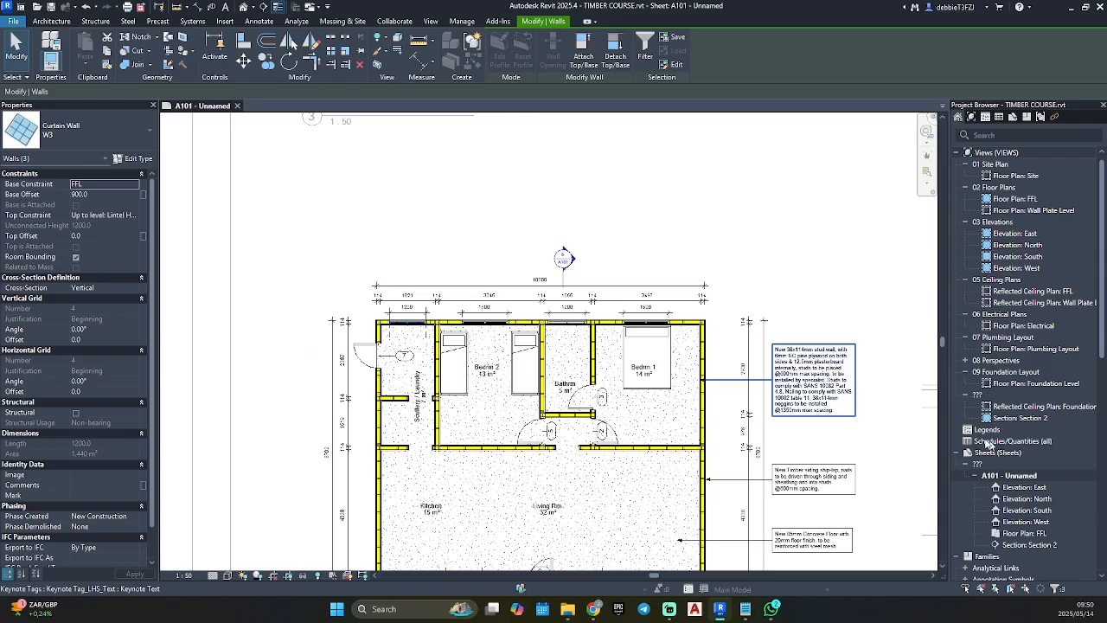
click(118, 159)
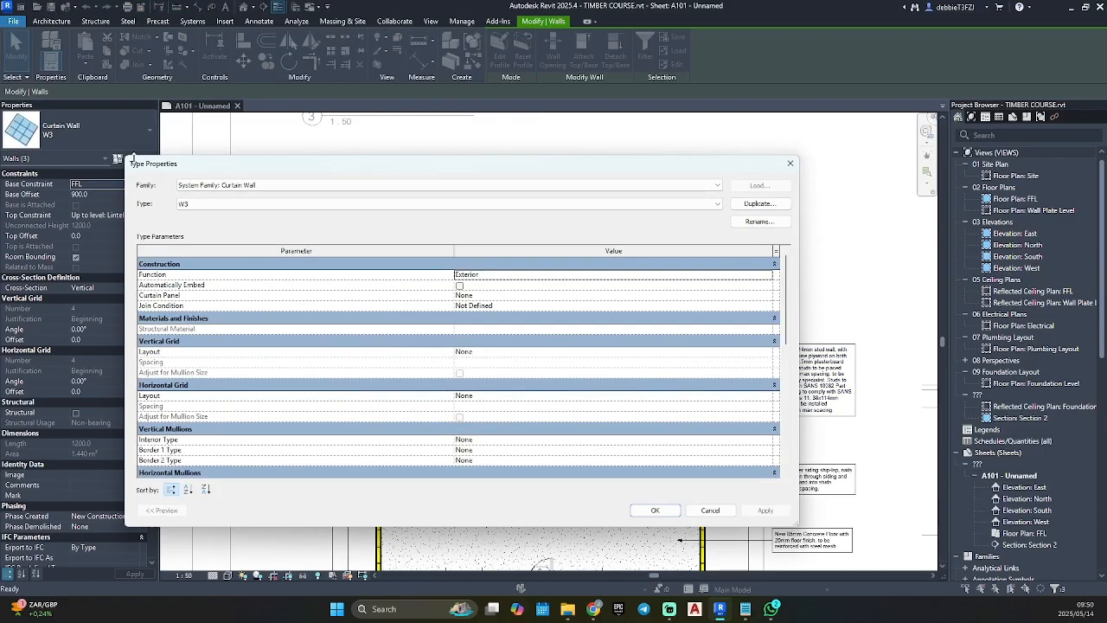
scroll(471, 321, down, 4)
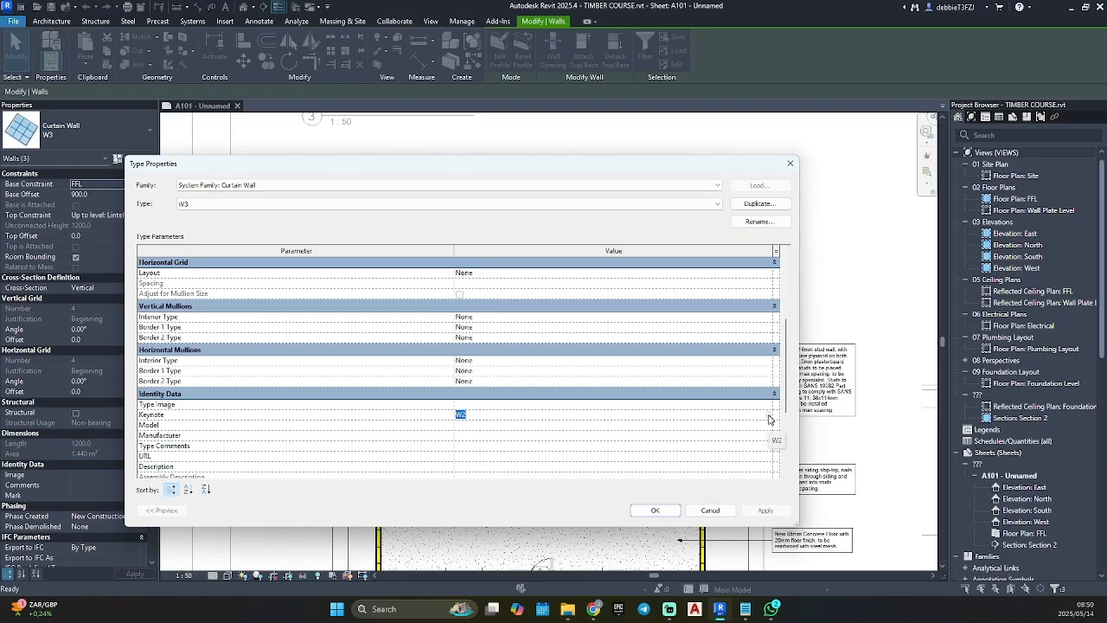
click(769, 419)
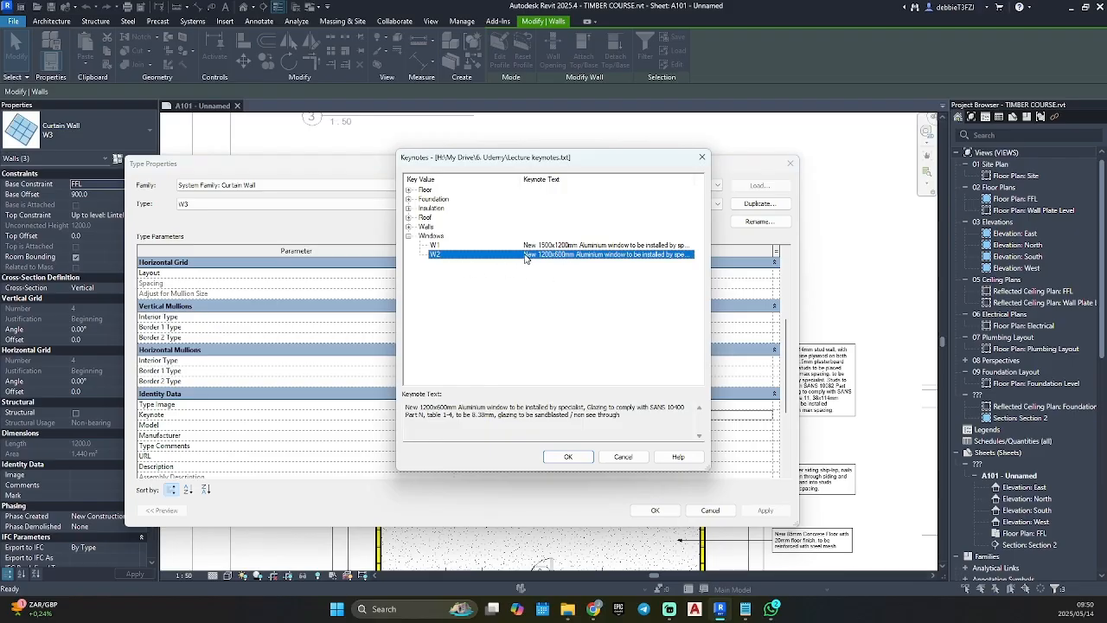
click(701, 156)
click(790, 164)
key(Escape)
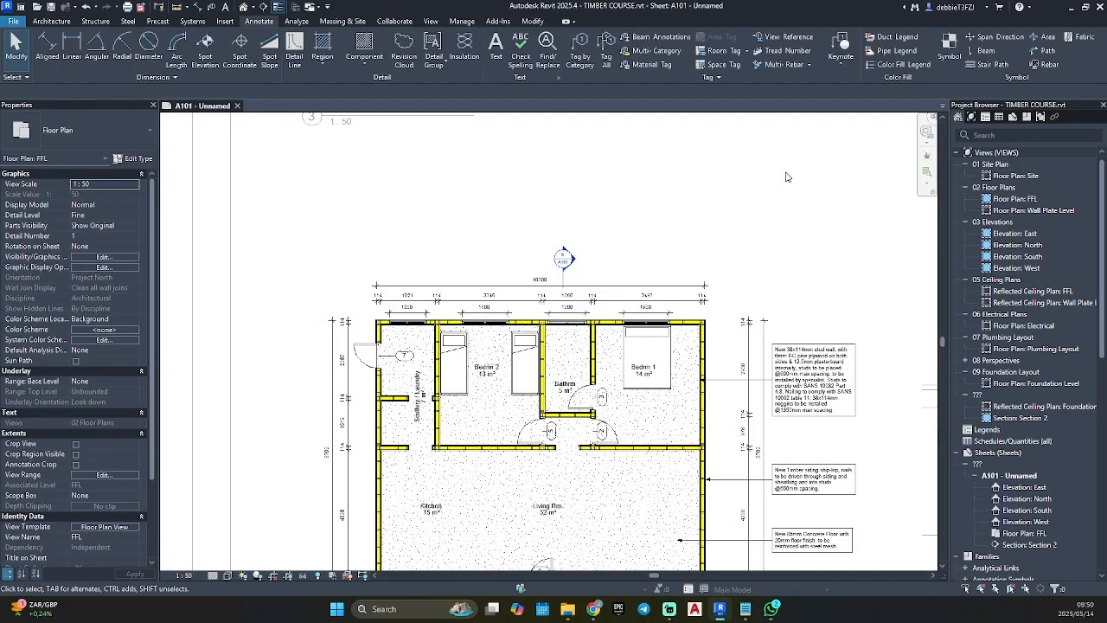
Step: Reload the keynote table in the keynoting settings and check the entries under Windows
click(843, 59)
click(856, 154)
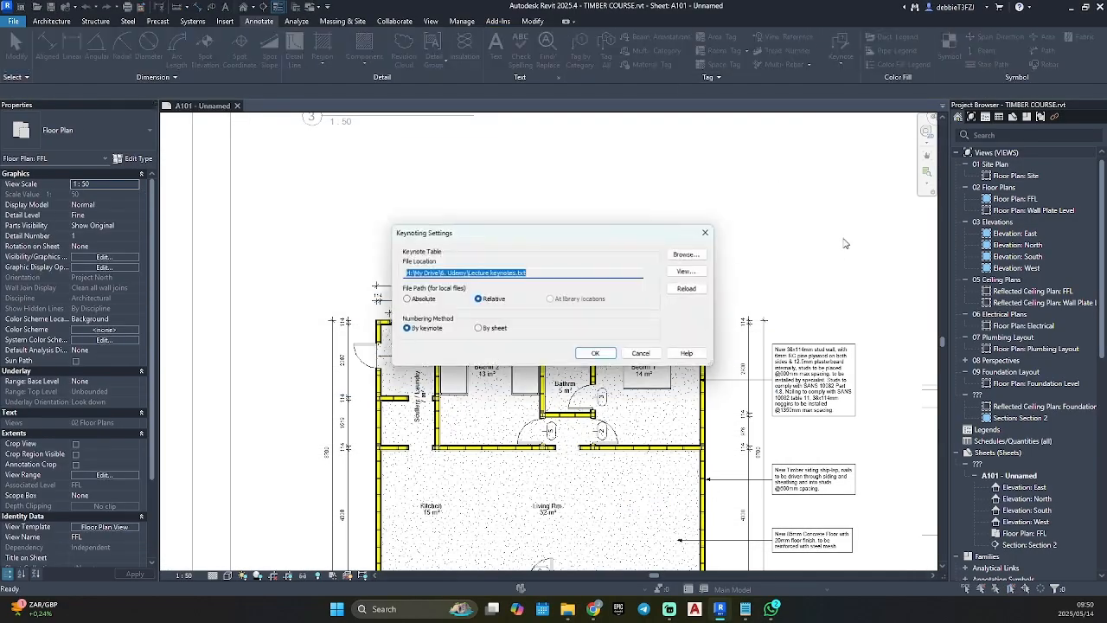
click(690, 288)
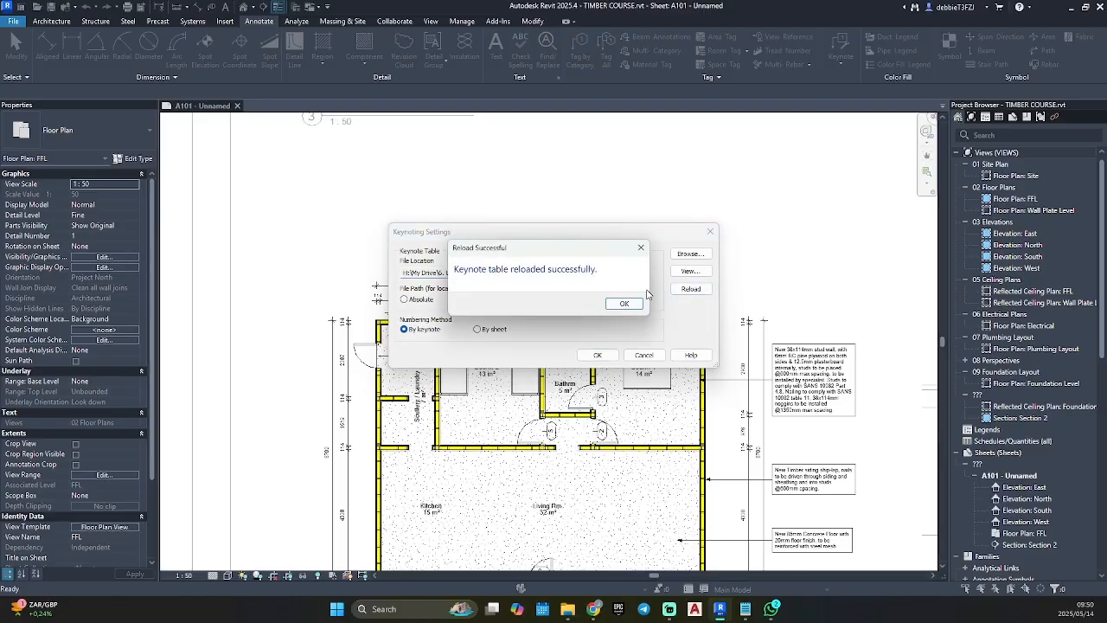
click(628, 303)
click(690, 271)
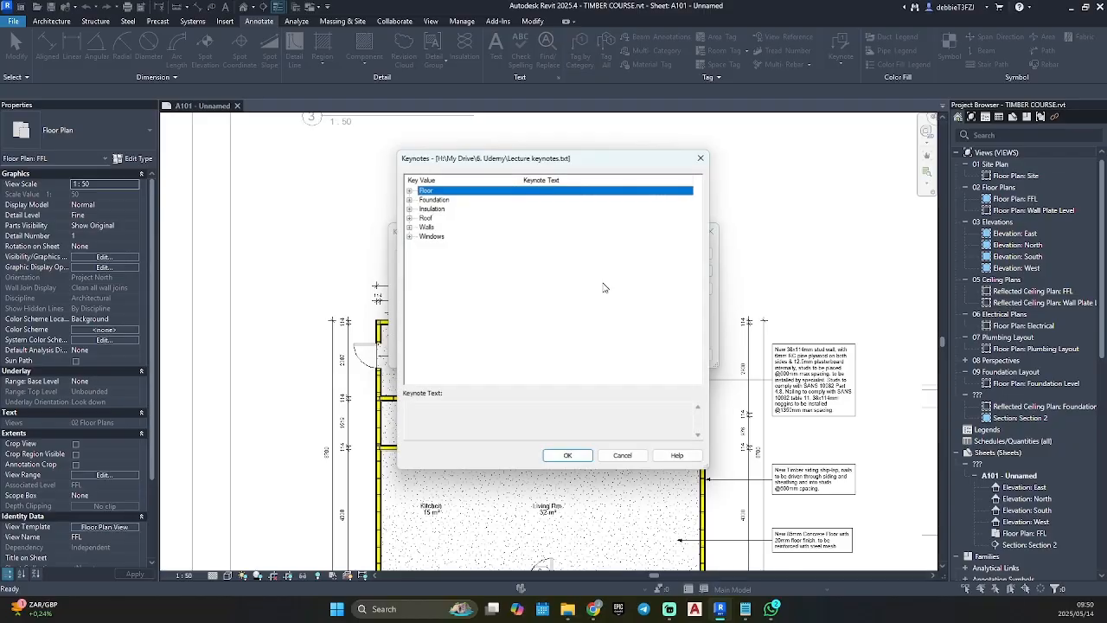
click(409, 235)
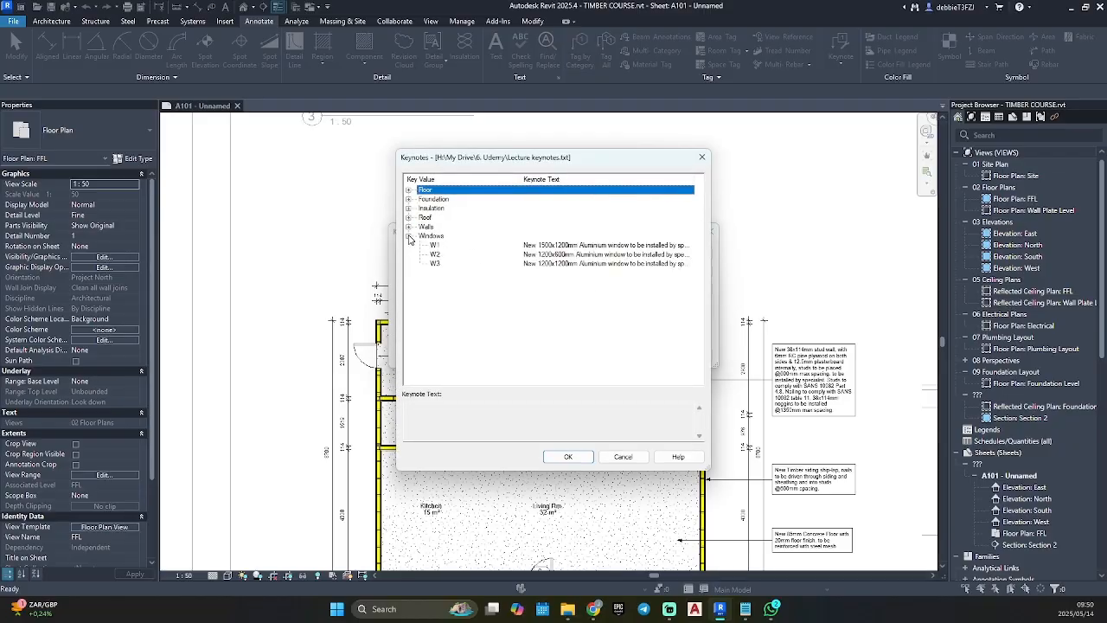
click(568, 458)
click(596, 356)
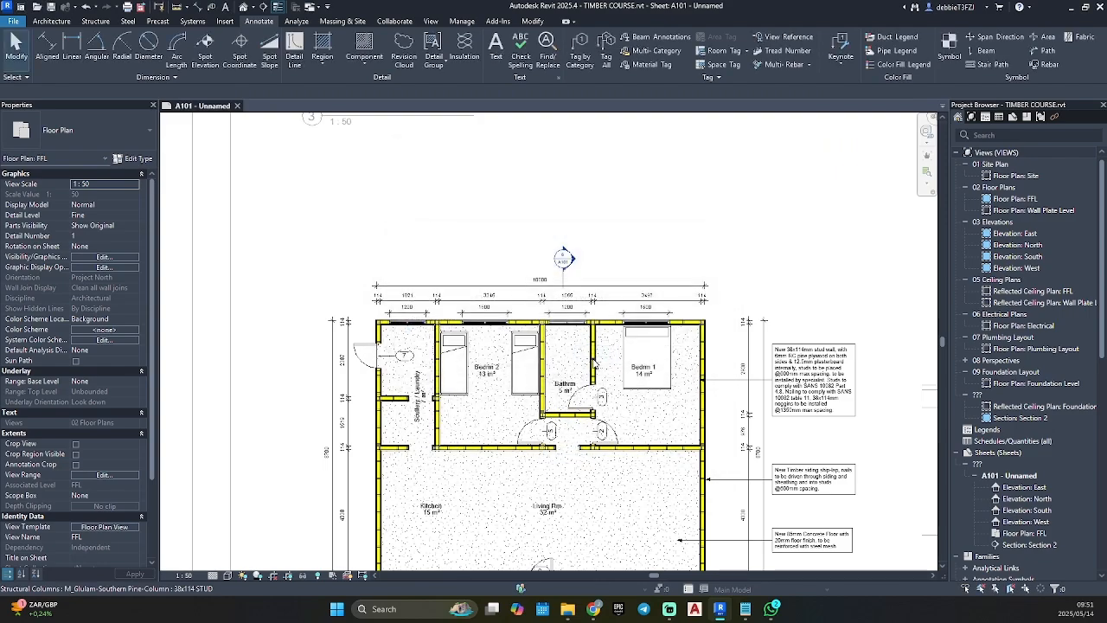
Step: Select all instances of the W3 curtain wall type and set the type's keynote to W3
middle_drag(409, 331, 464, 234)
click(464, 232)
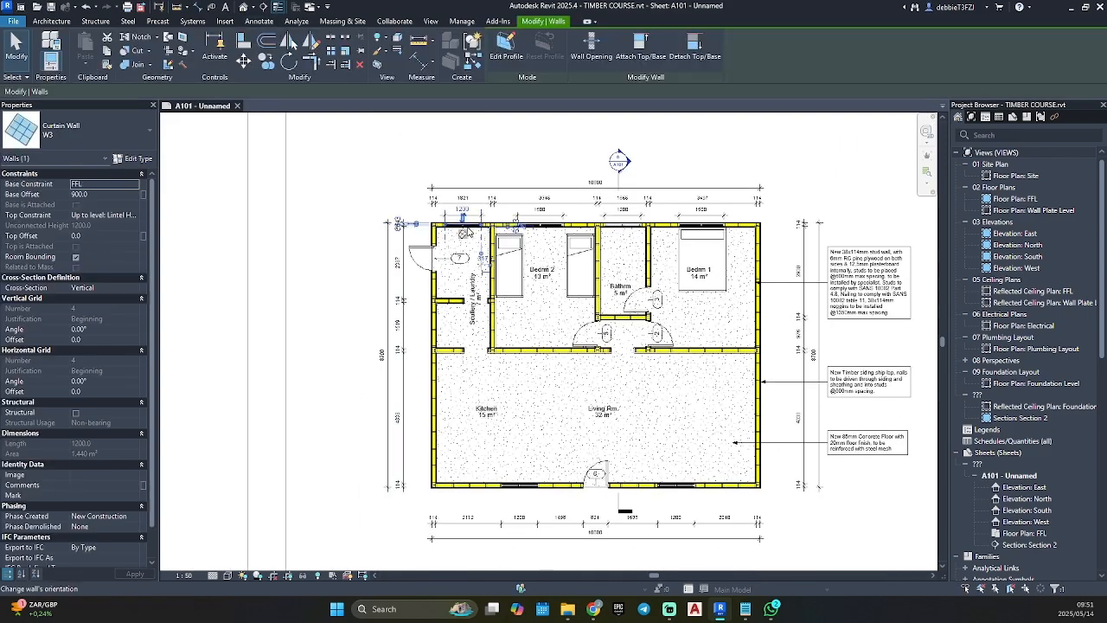
right_click(465, 229)
mouse_move(512, 386)
click(649, 389)
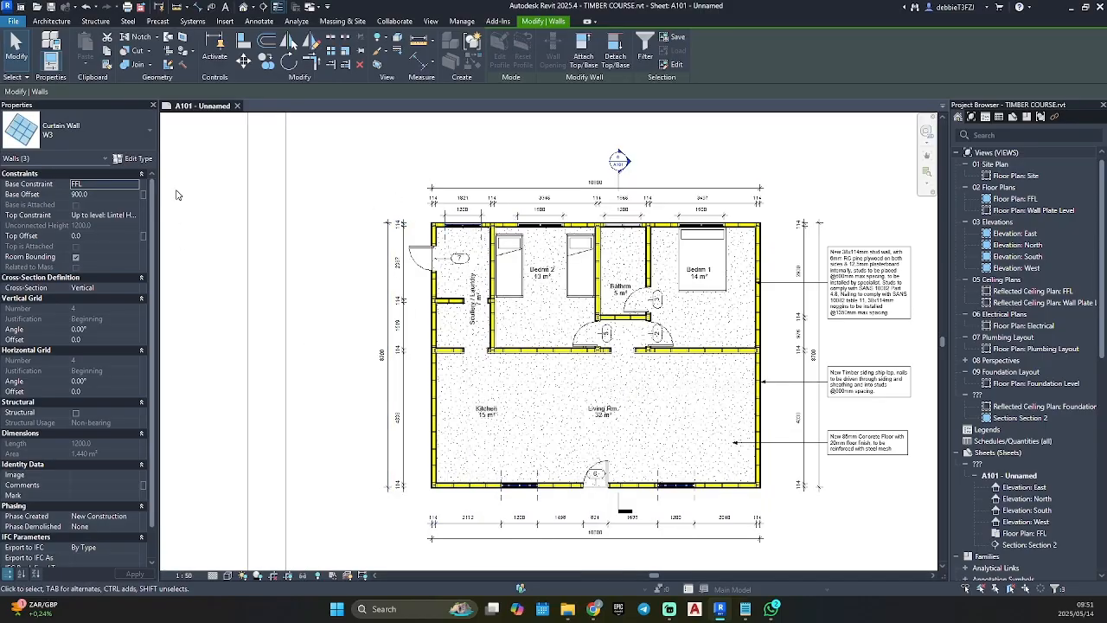
click(139, 160)
scroll(737, 419, down, 5)
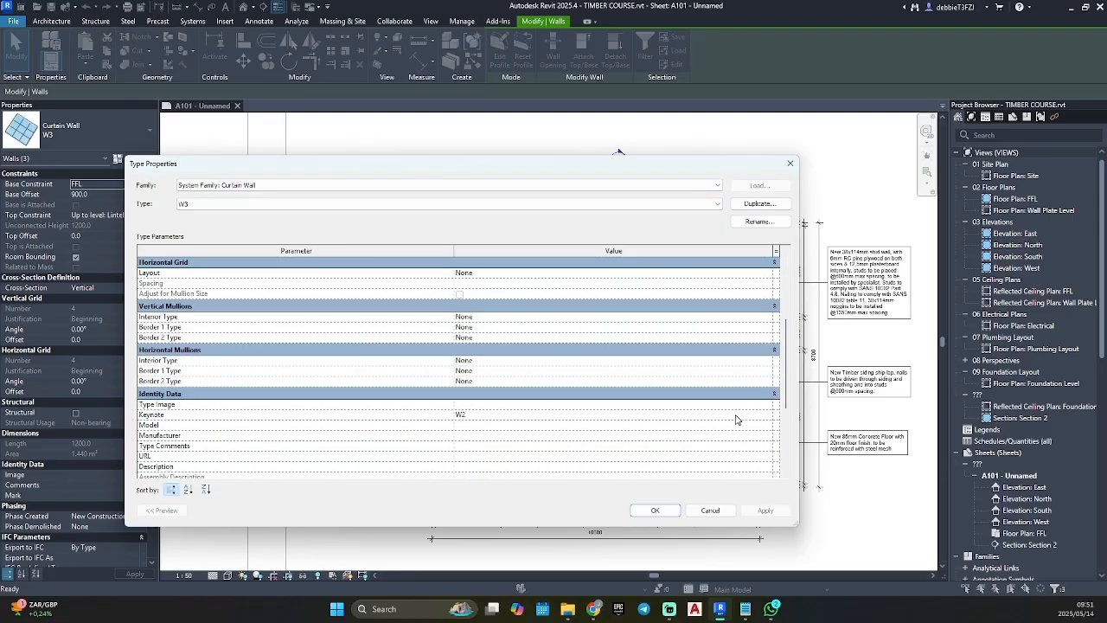
click(768, 416)
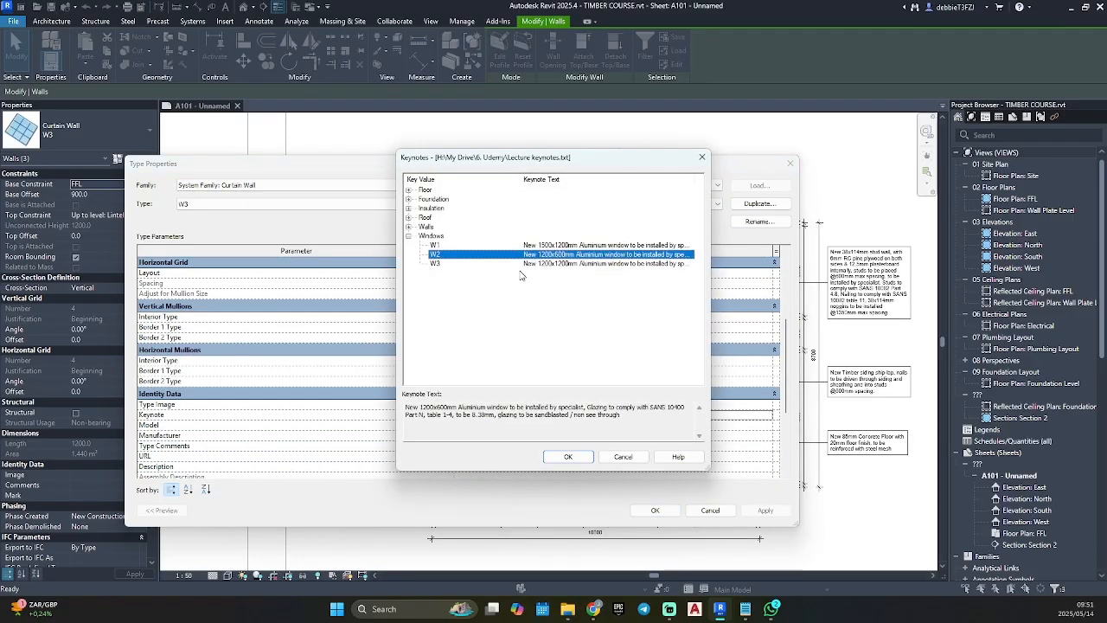
click(549, 263)
click(569, 457)
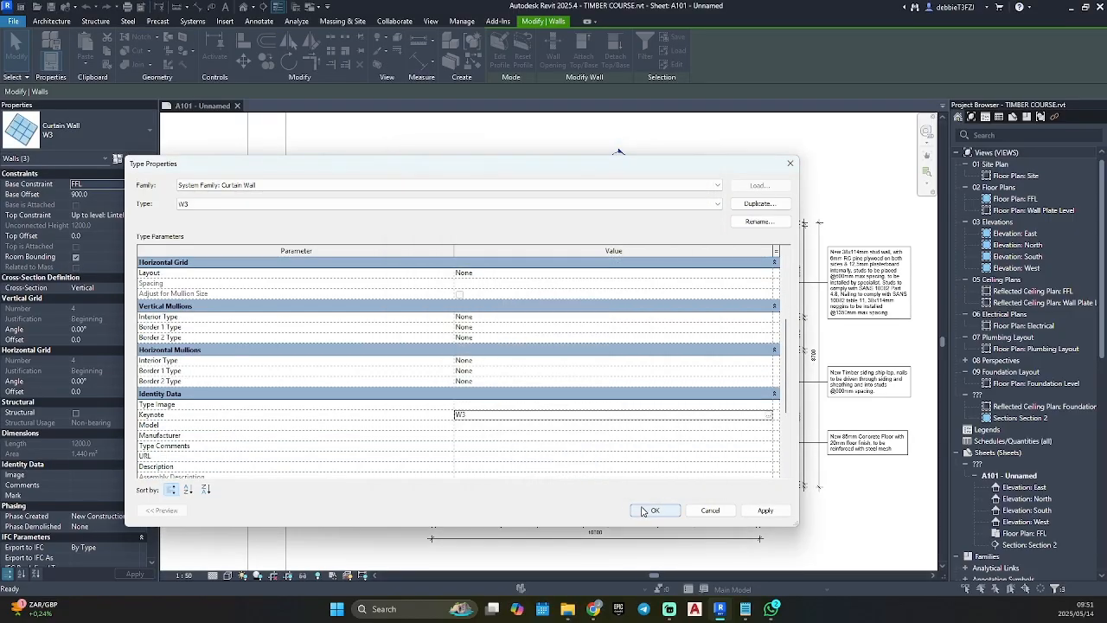
click(655, 510)
key(Escape)
Step: Activate the North elevation and place an element keynote tag for the rightmost window, with its leader ending right of the wall
scroll(685, 271, down, 3)
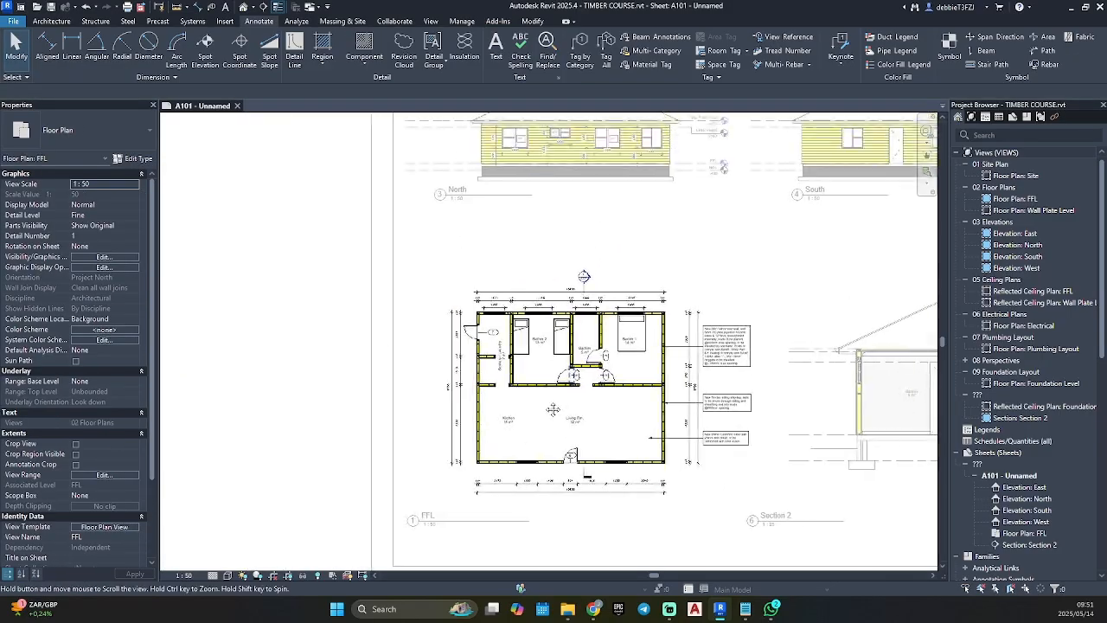
click(687, 199)
scroll(749, 242, up, 6)
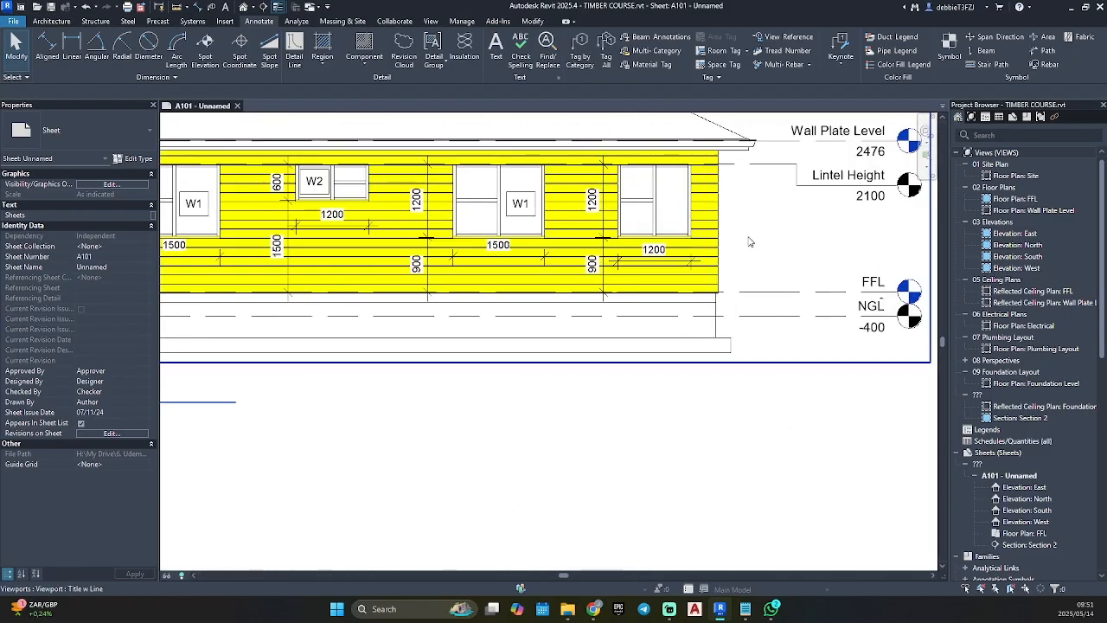
double_click(749, 242)
click(857, 63)
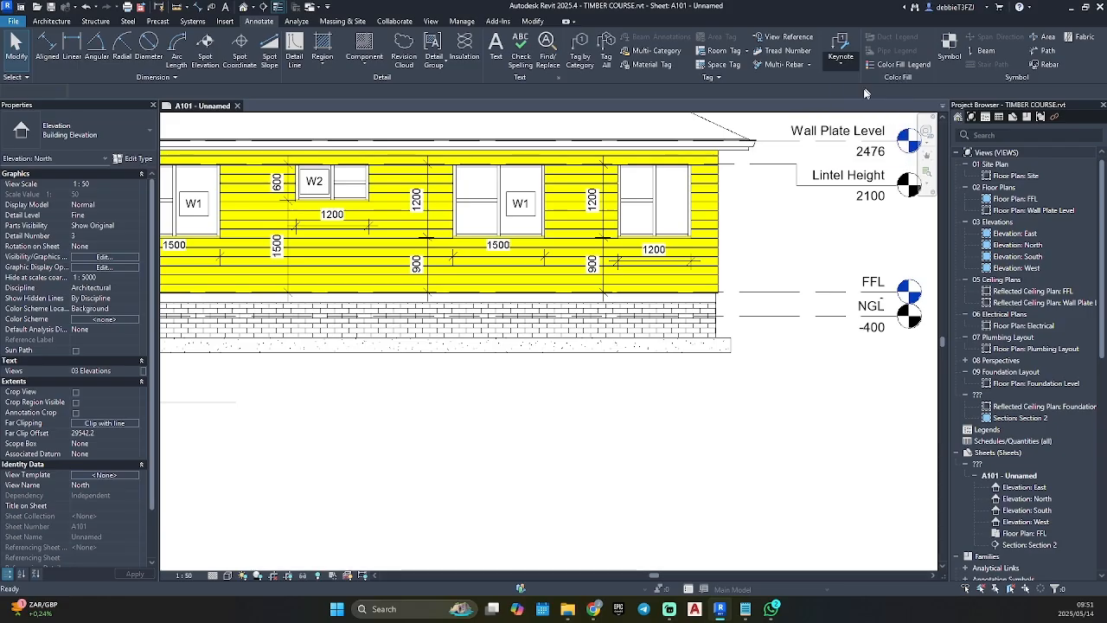
click(863, 88)
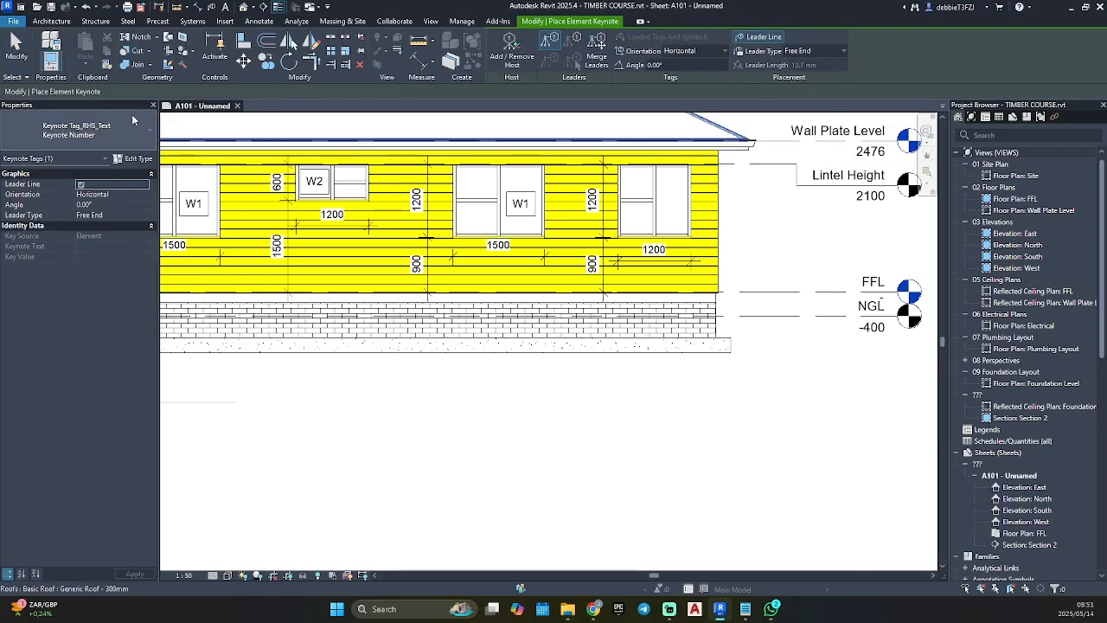
click(670, 210)
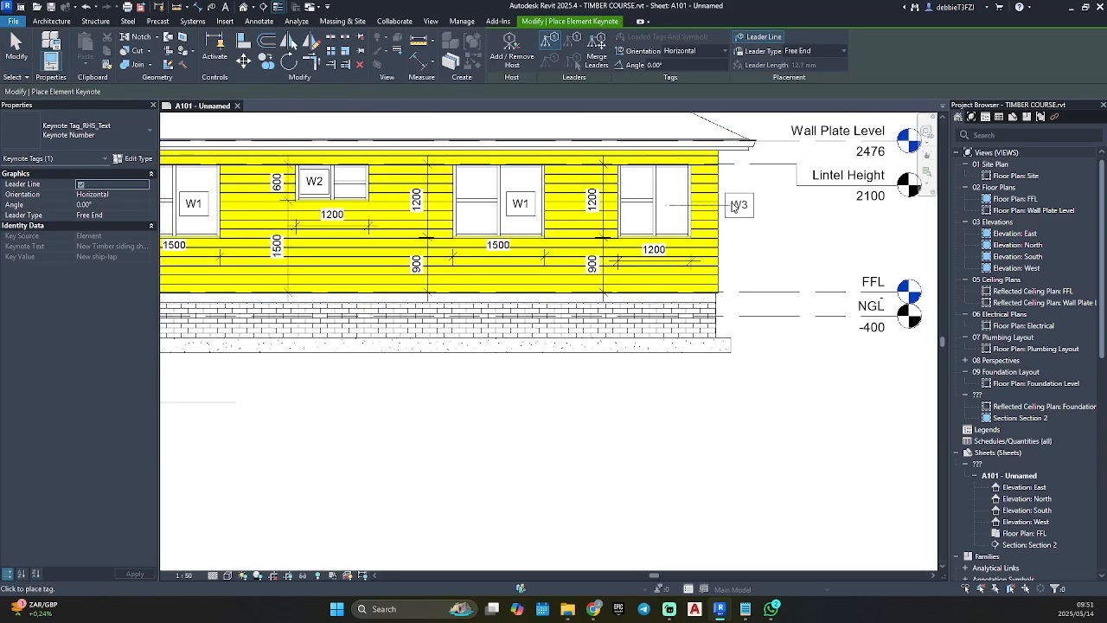
click(748, 209)
key(Escape)
Step: Remove the leader from the rightmost window's W3 keynote tag and move the tag onto the window's right pane
scroll(750, 207, up, 3)
middle_drag(749, 207, 700, 288)
click(701, 289)
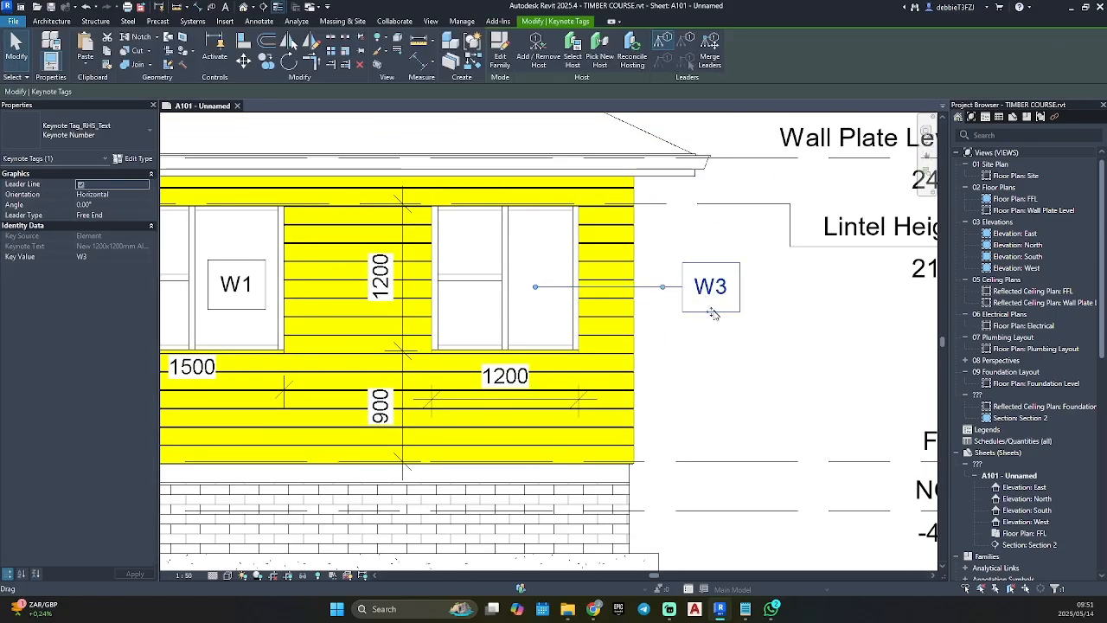
click(82, 185)
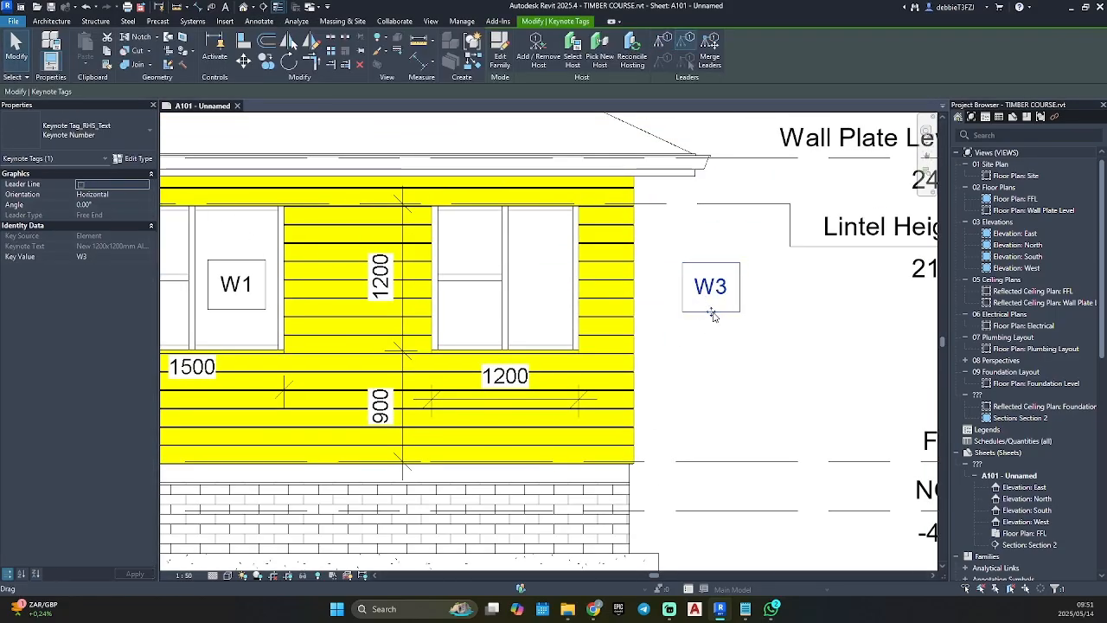
drag(710, 311, 544, 313)
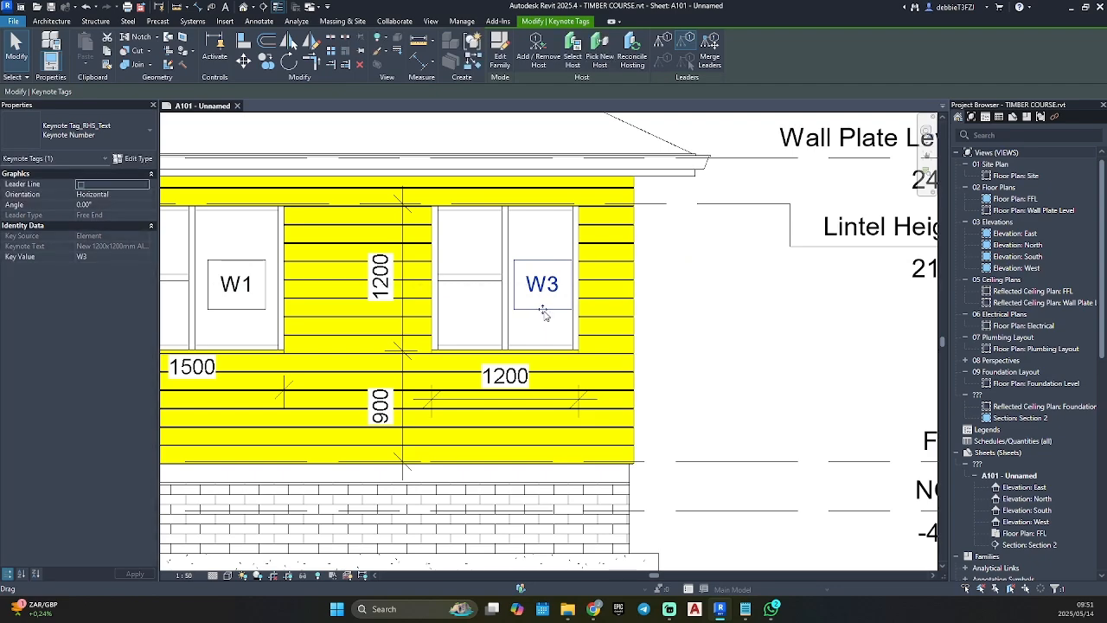
scroll(682, 338, down, 2)
click(682, 340)
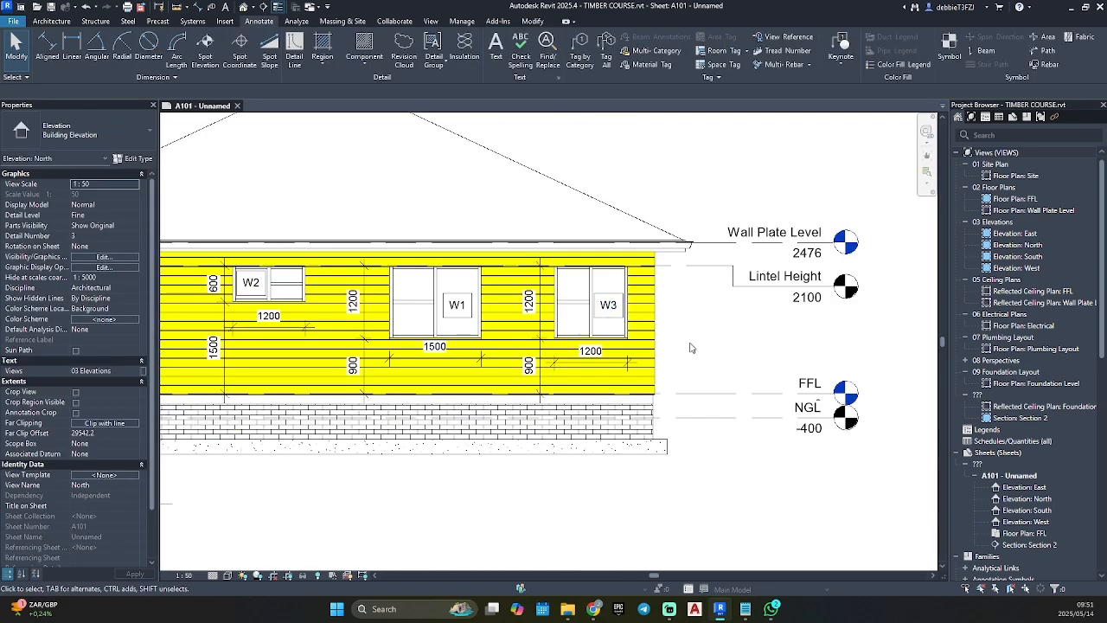
Step: Activate the South elevation and place a W3 element keynote tag for its right-hand window, with the tag outside the wall
scroll(689, 343, down, 2)
scroll(684, 341, down, 2)
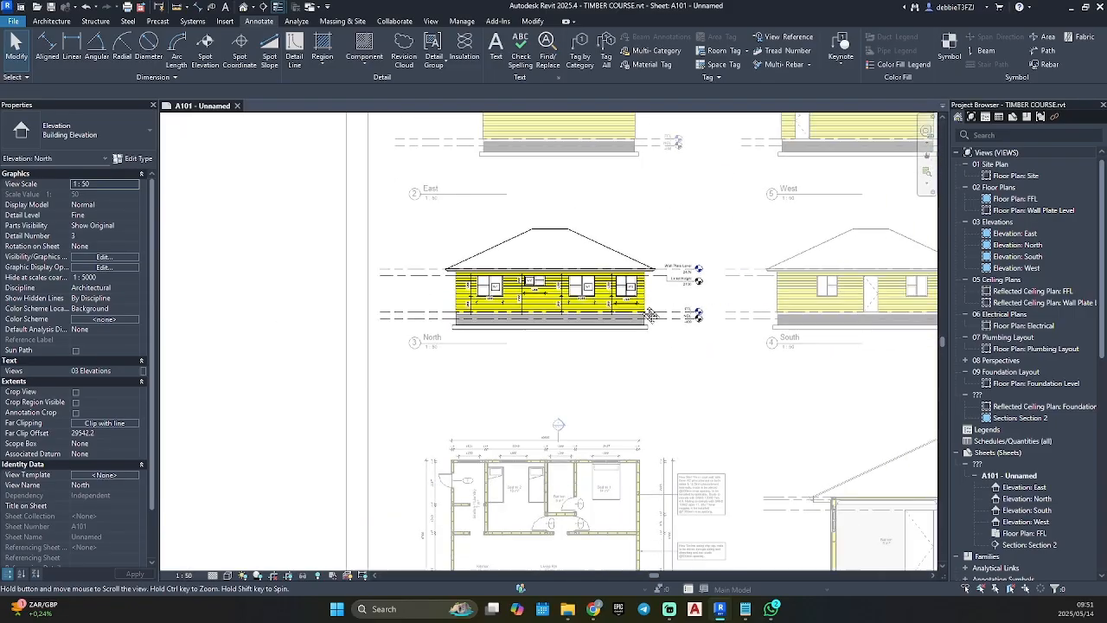
double_click(670, 341)
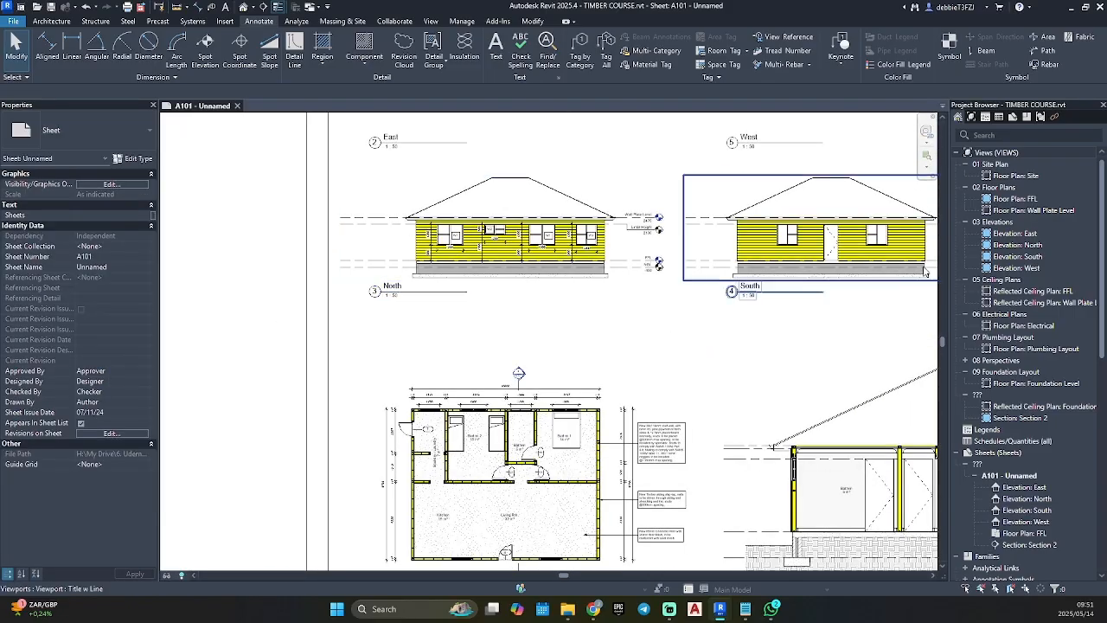
middle_drag(799, 228, 405, 241)
scroll(403, 241, up, 2)
scroll(400, 241, up, 2)
double_click(400, 242)
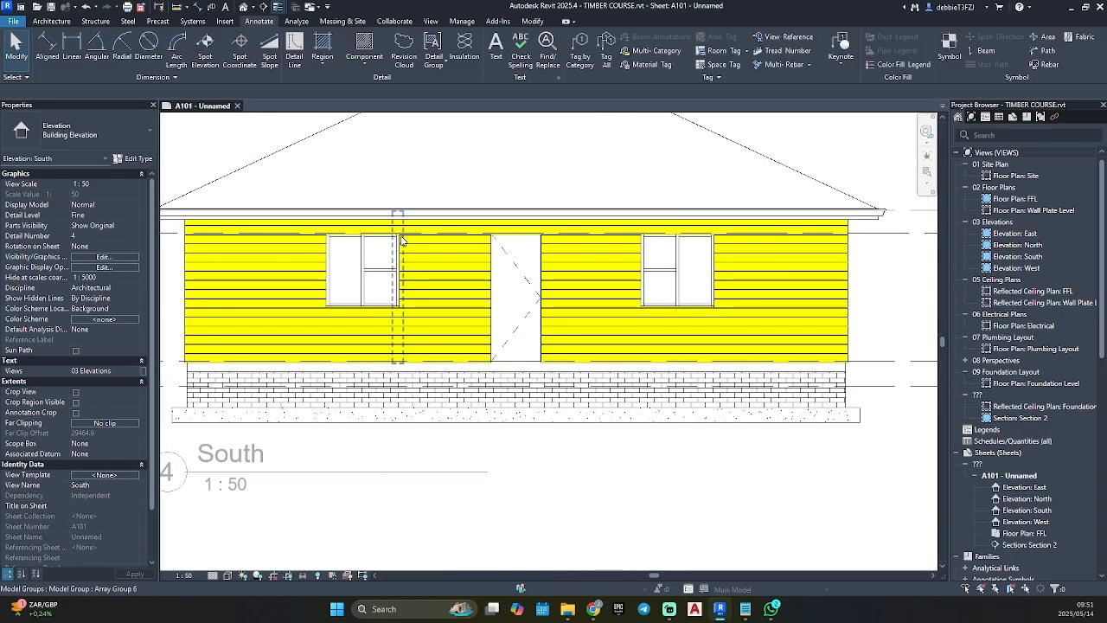
click(840, 45)
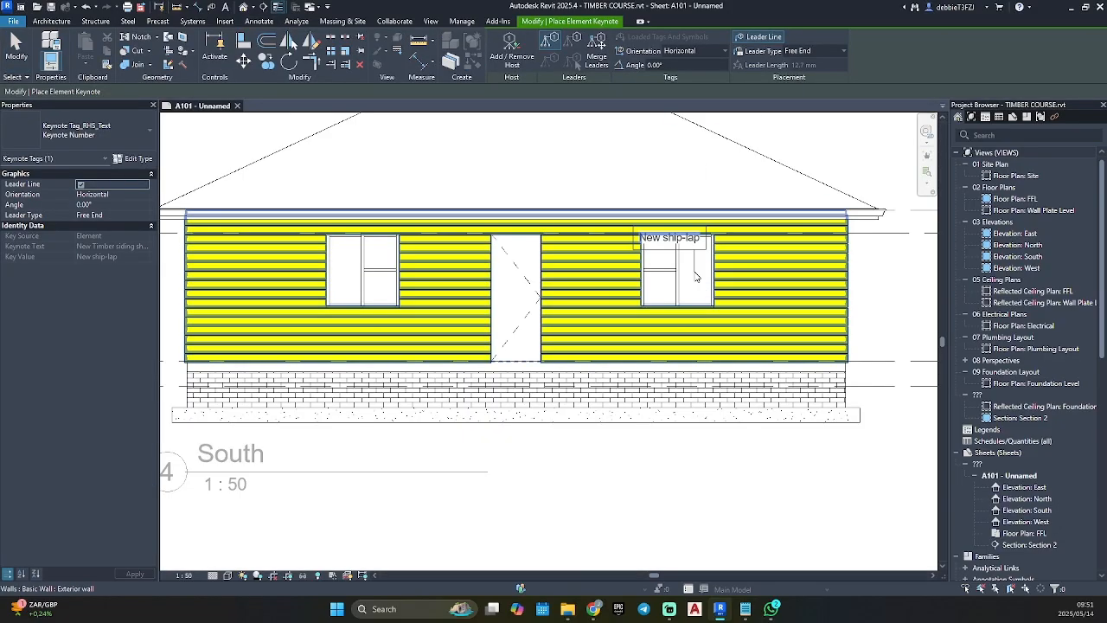
key(Tab)
click(696, 275)
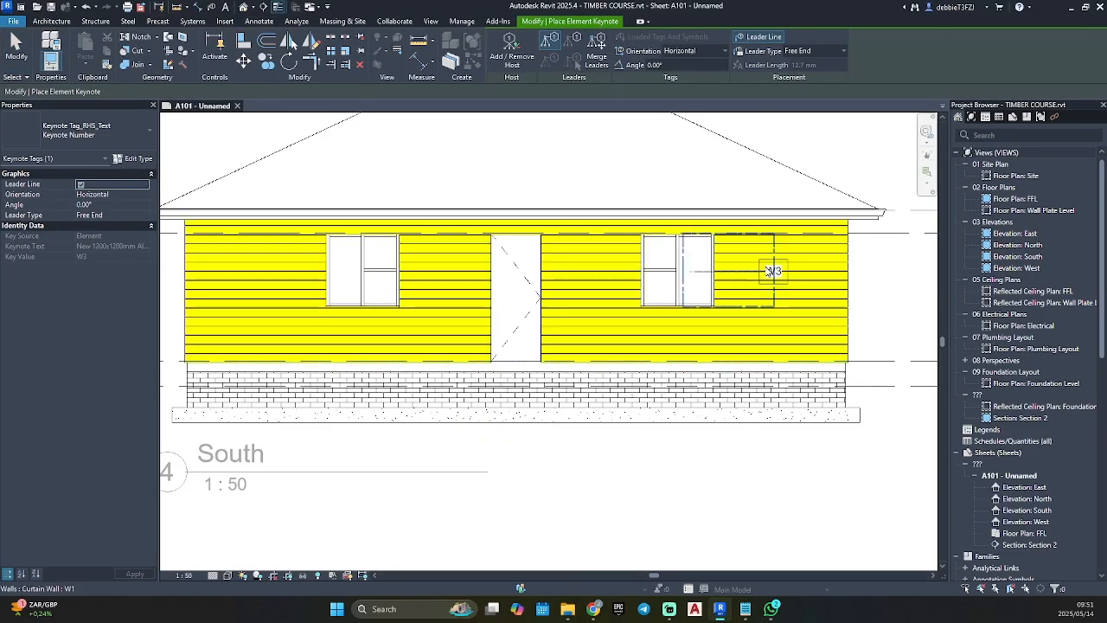
click(884, 275)
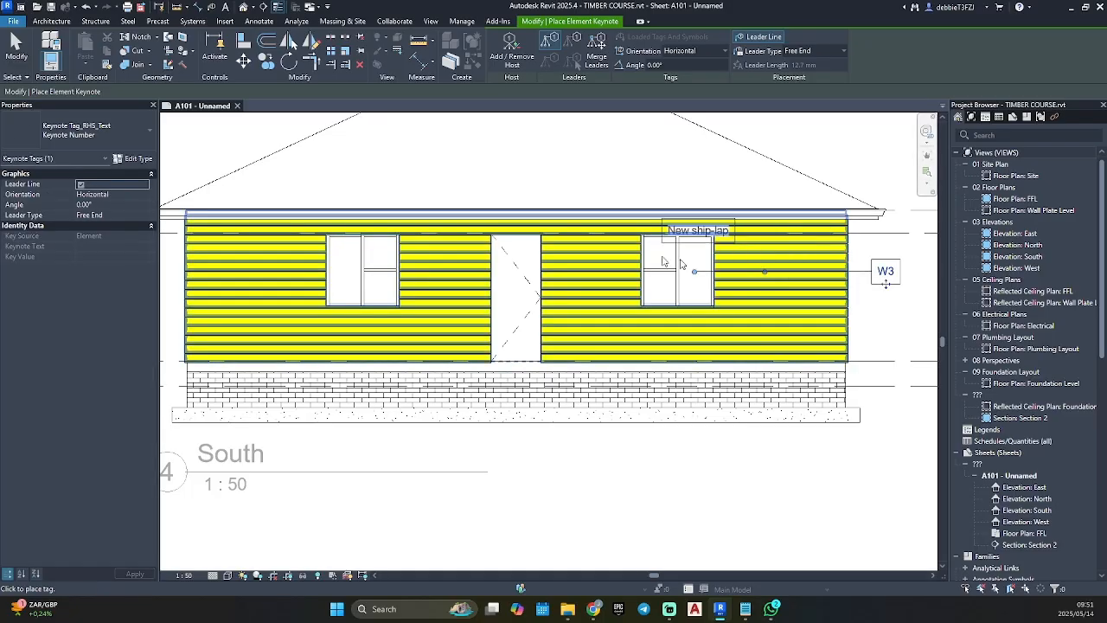
Step: Place a W3 element keynote tag for the South elevation's left-hand window, with its leader ending left of the wall
key(Tab)
click(344, 275)
middle_drag(345, 272, 693, 259)
click(494, 266)
key(Escape)
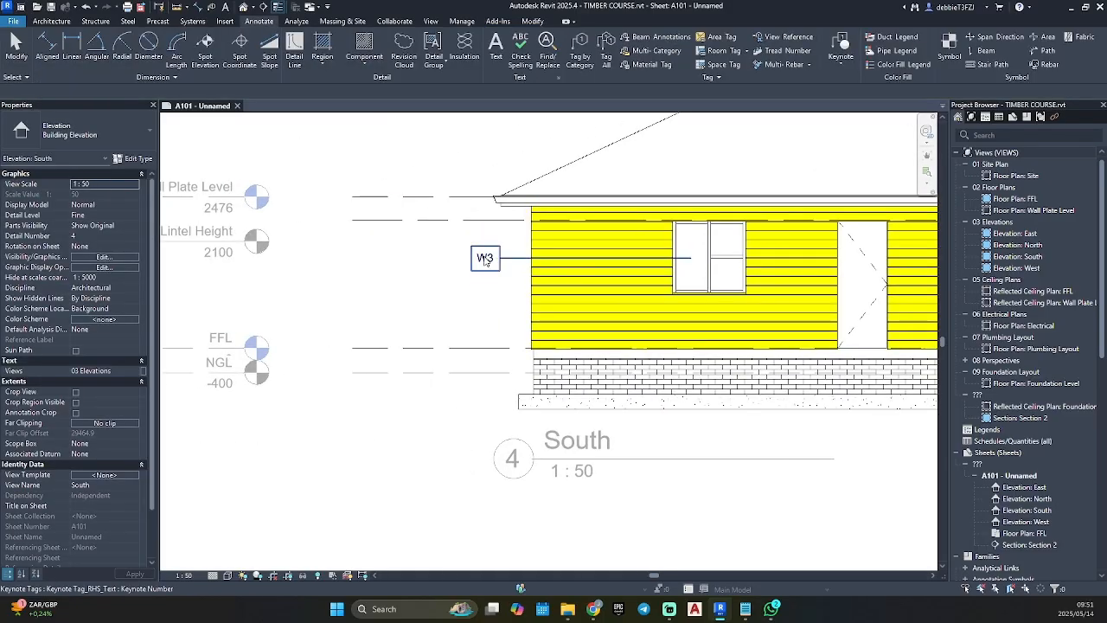
Step: Turn off the left-hand window tag's leader and move the tag onto the window's left pane
click(82, 182)
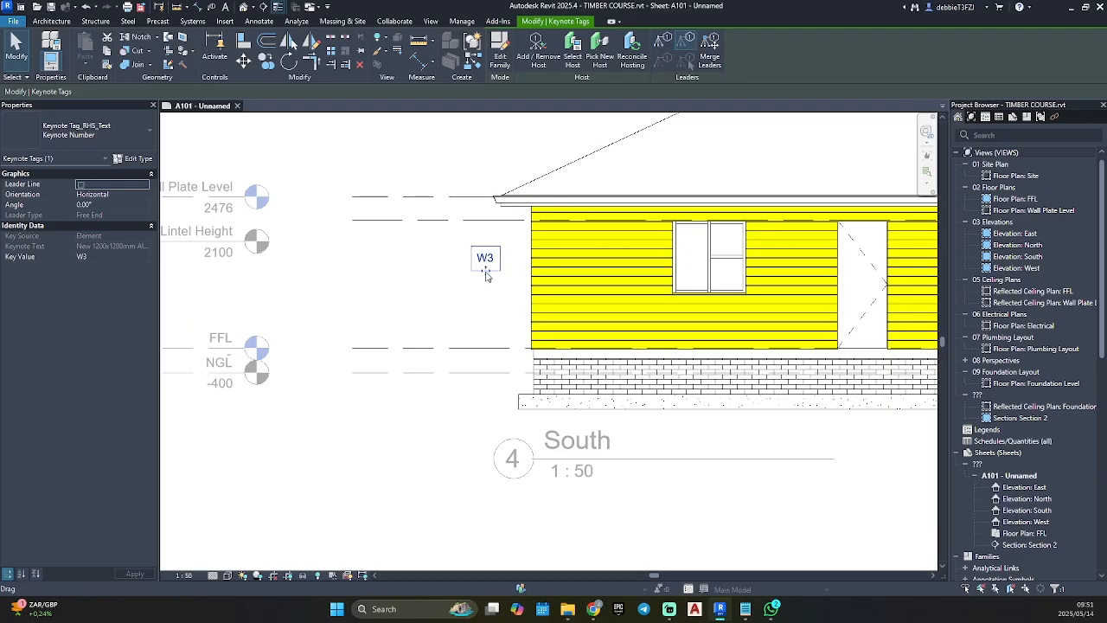
drag(487, 271, 685, 270)
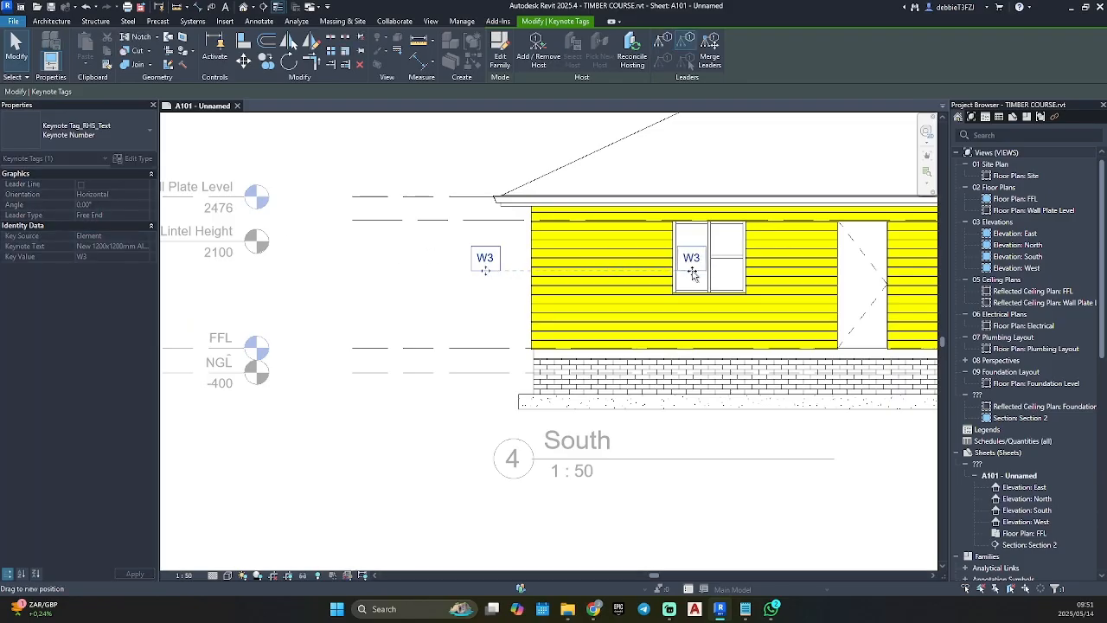
drag(692, 273, 693, 271)
Step: Turn off the leader of the right-hand window's W3 tag and move the tag onto the window's right pane
scroll(694, 273, down, 1)
middle_drag(695, 274, 348, 250)
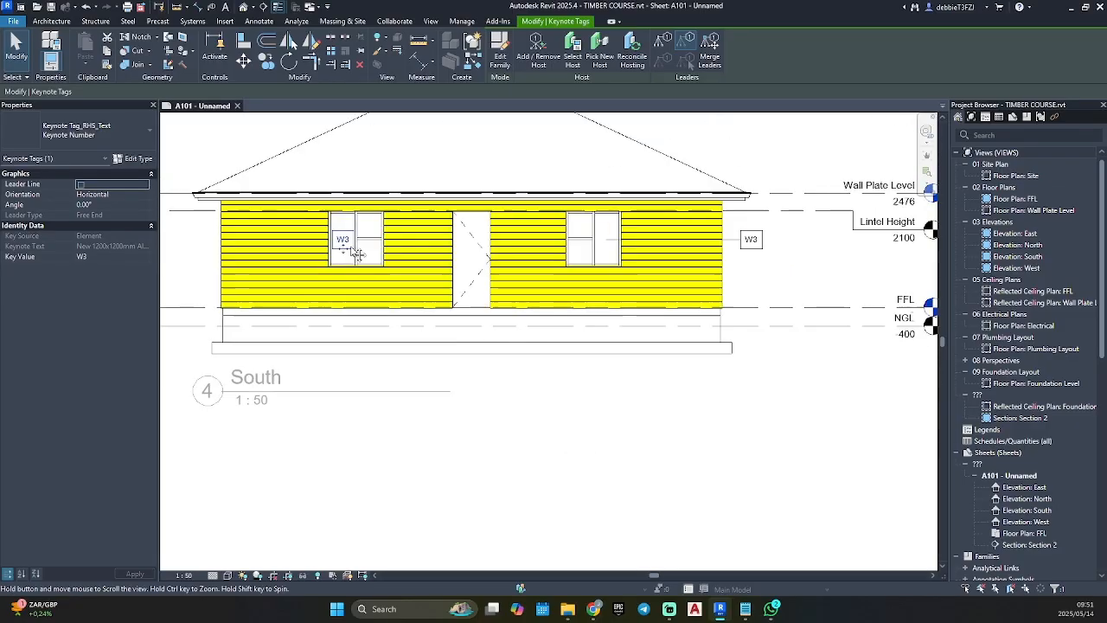
click(750, 244)
click(80, 184)
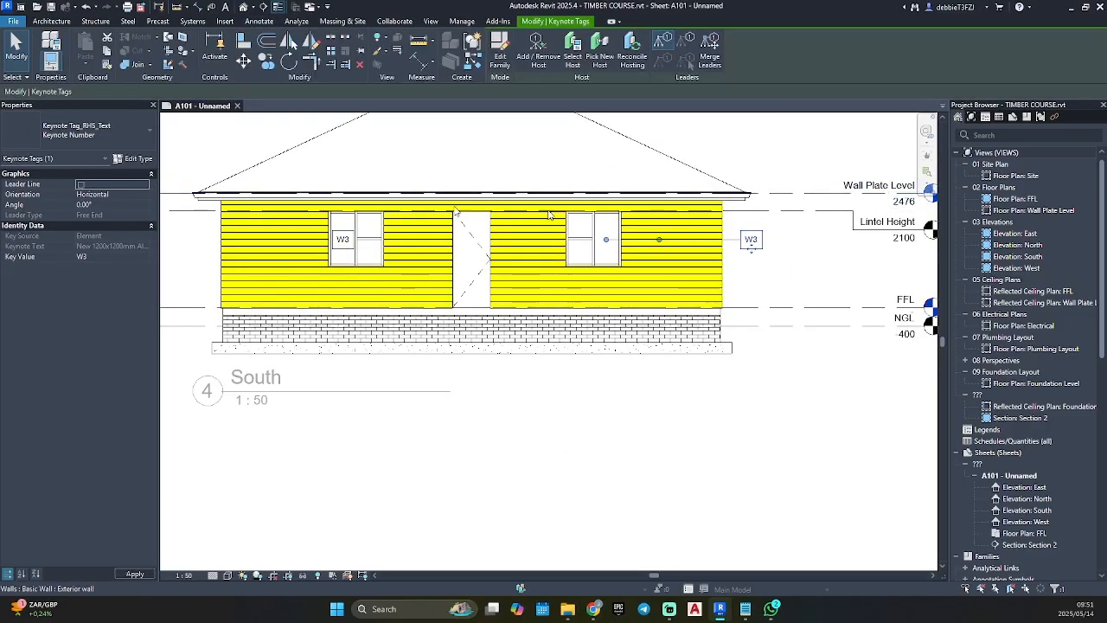
drag(608, 252, 609, 251)
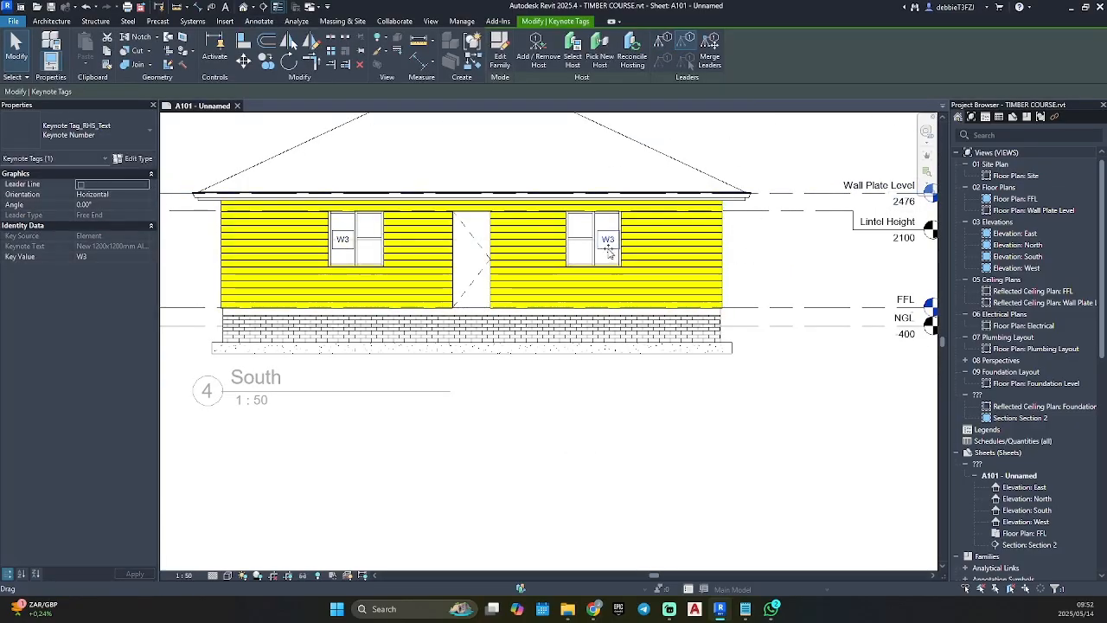
Step: Dimension the right-hand South window's sill height from FFL and its height beside it, and its width below it
scroll(609, 252, up, 3)
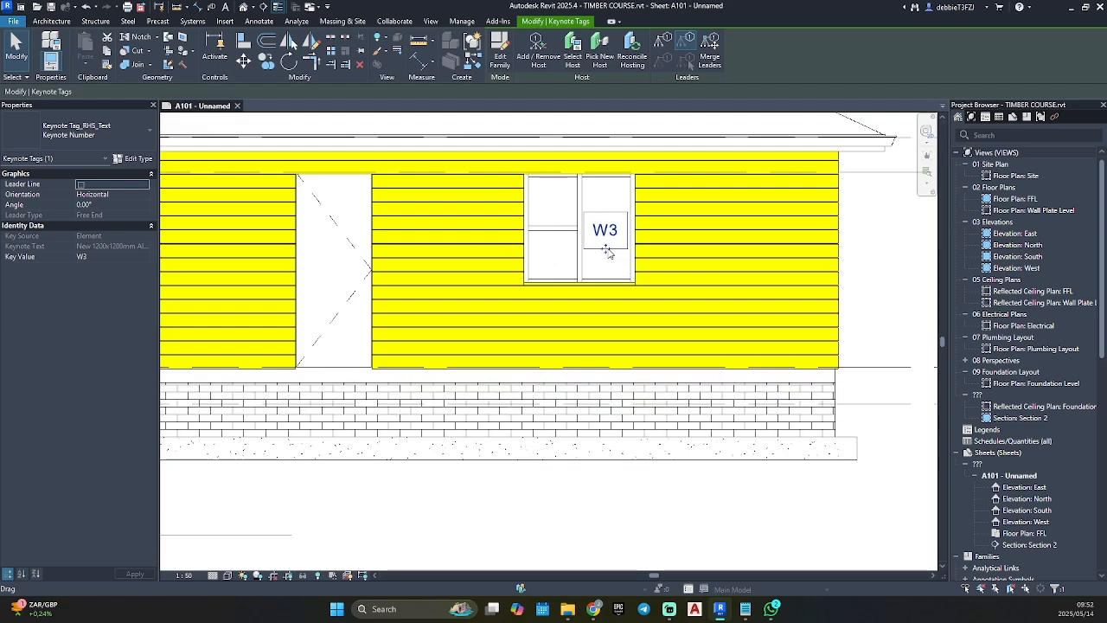
key(d)
key(i)
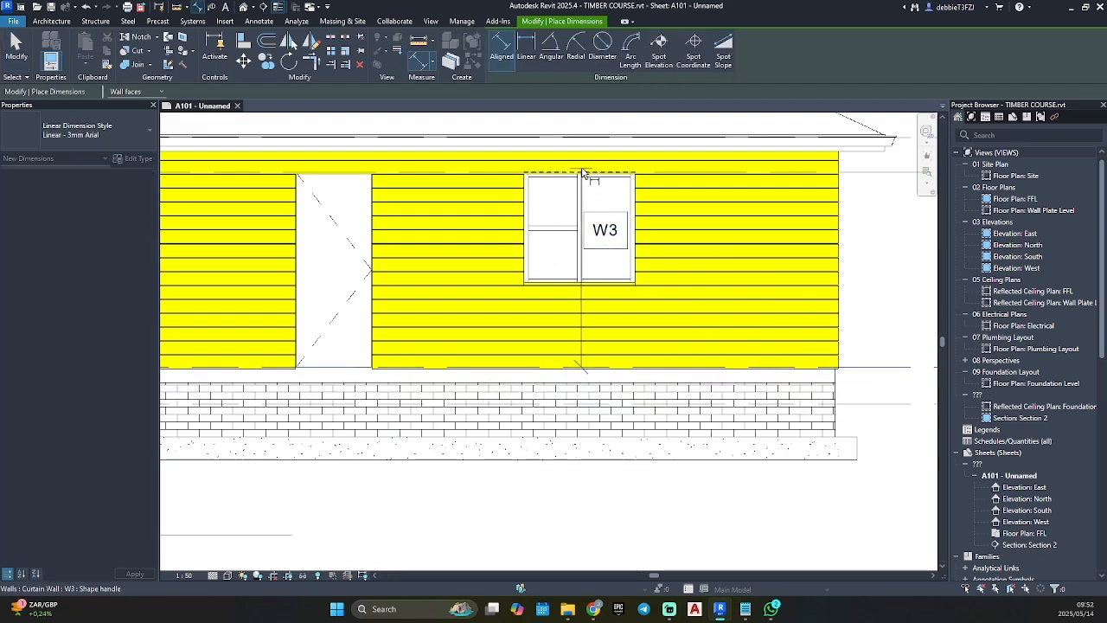
click(596, 280)
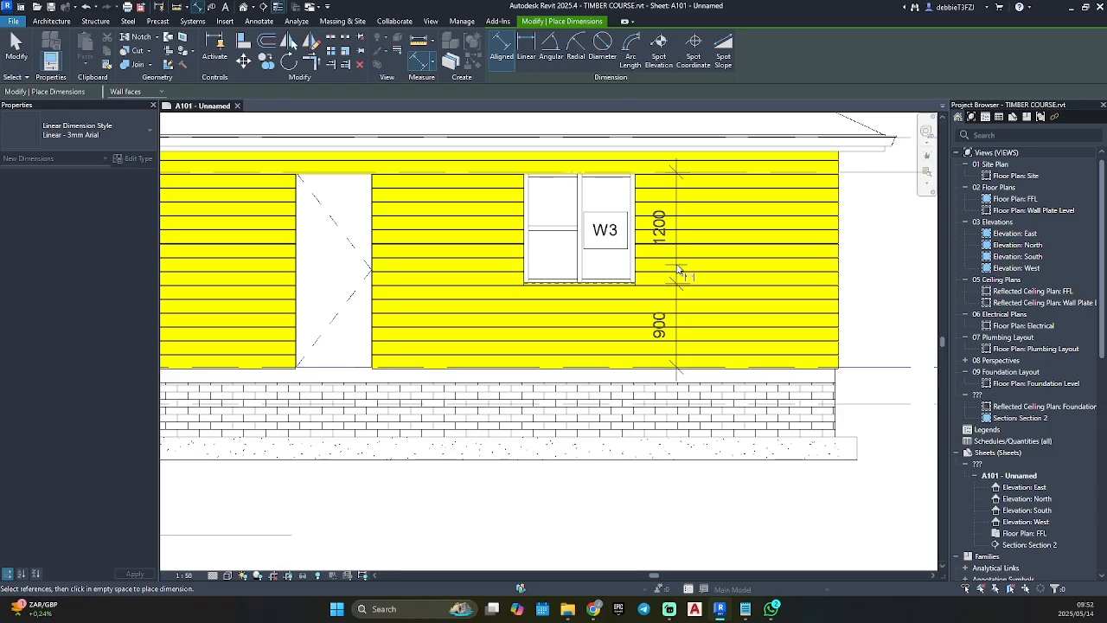
click(679, 272)
click(635, 275)
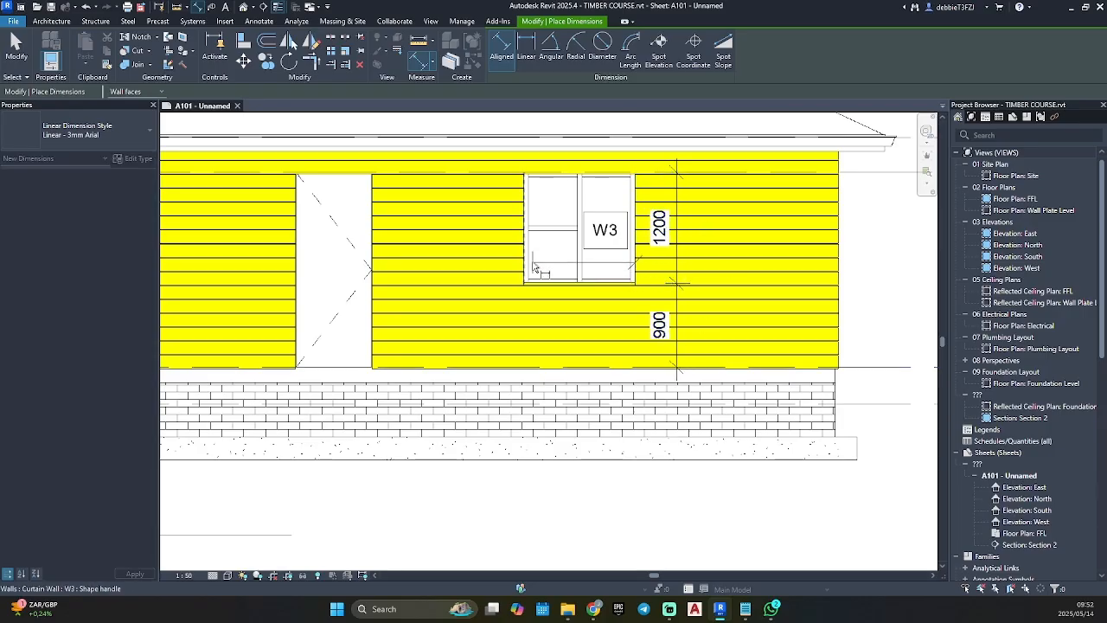
click(572, 323)
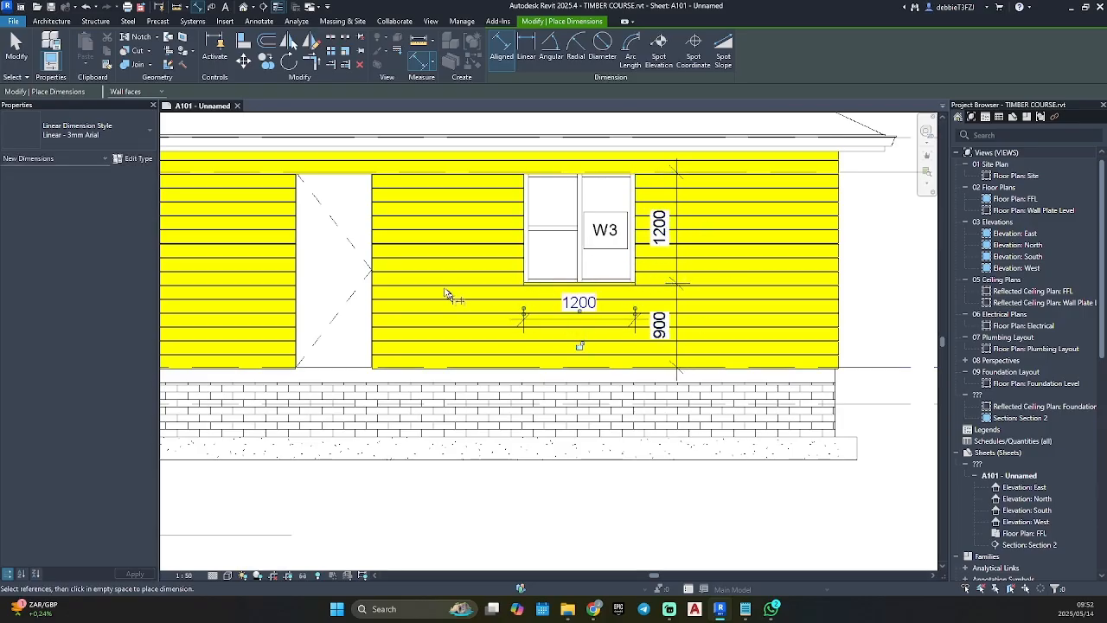
Step: Add an aligned dimension for the left-hand South window's width below the window
scroll(445, 293, down, 2)
middle_drag(444, 293, 875, 266)
scroll(683, 233, up, 3)
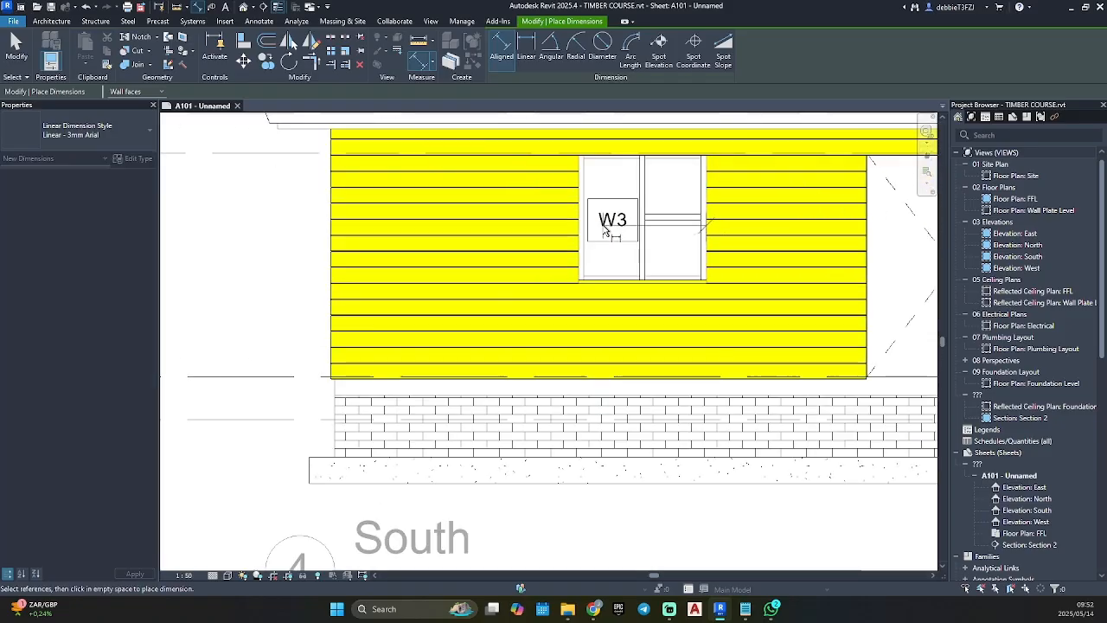
click(578, 234)
click(705, 243)
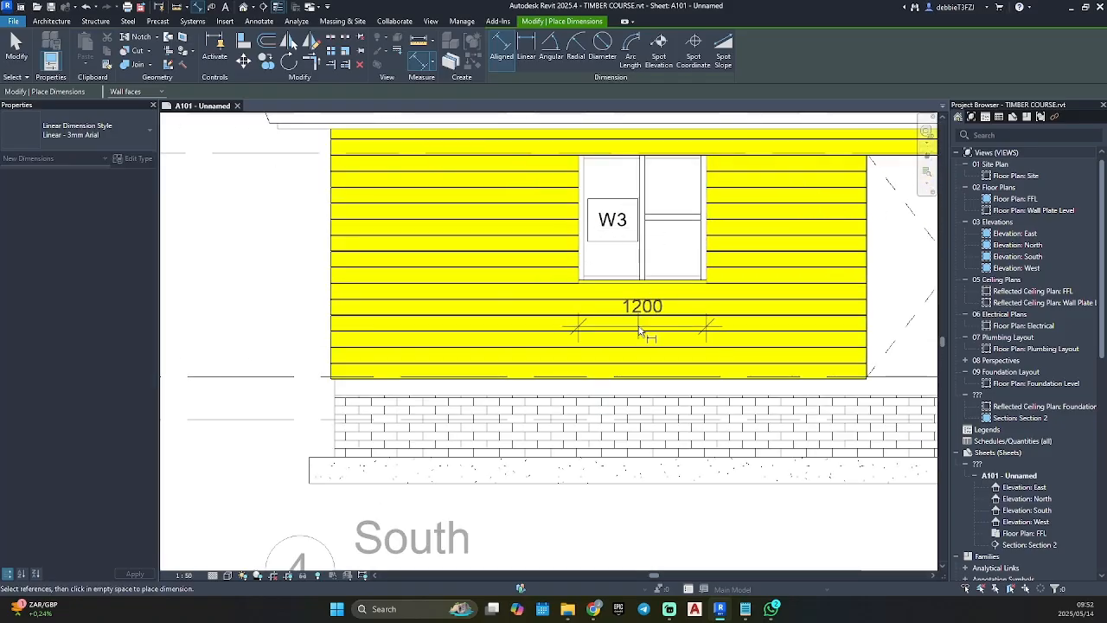
click(640, 321)
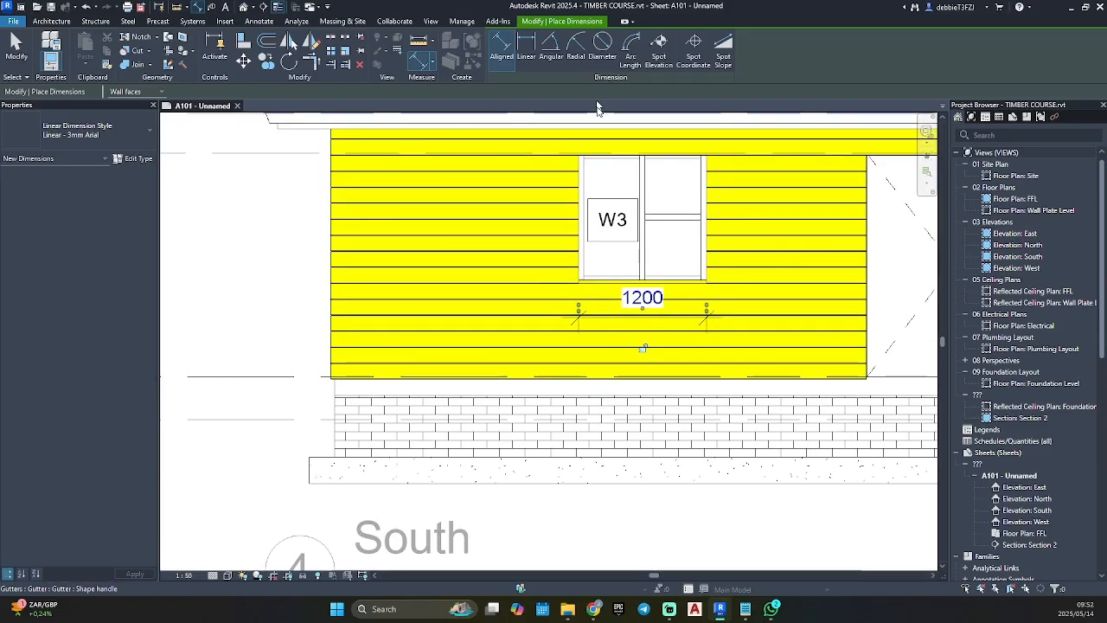
Step: Dimension the left-hand South window's height and its sill height above FFL beside it, and return to the sheet
click(606, 157)
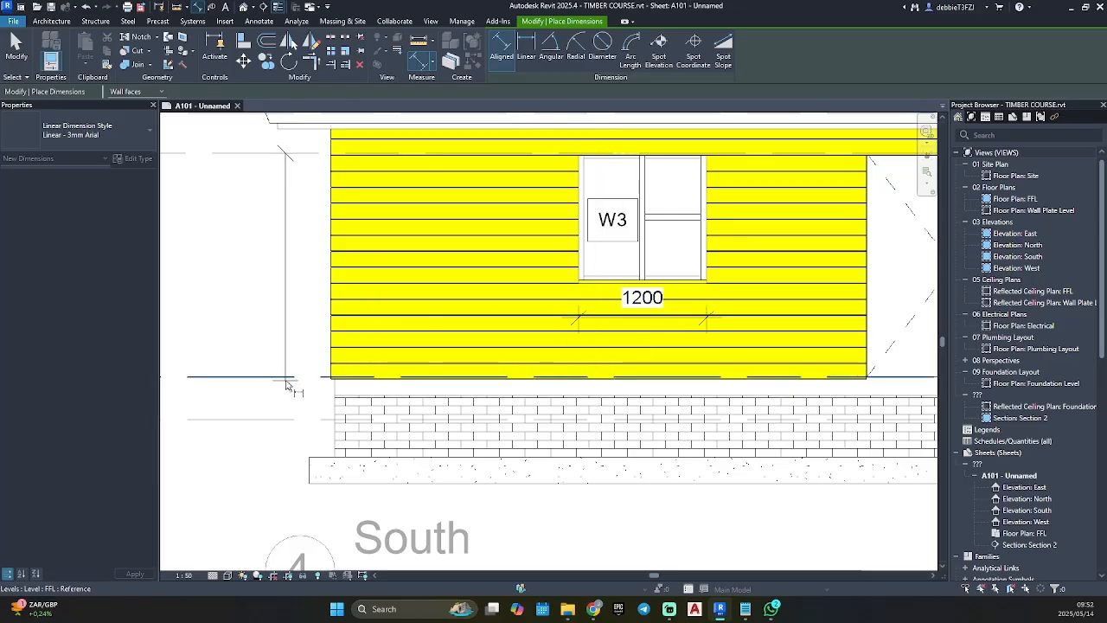
click(608, 281)
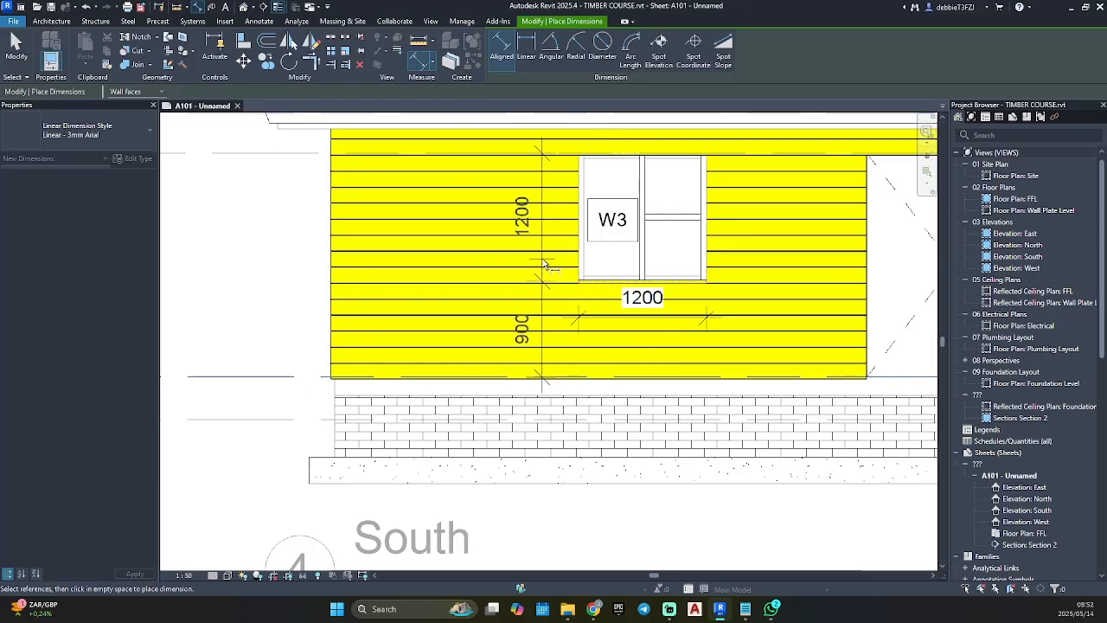
click(519, 259)
scroll(690, 418, down, 4)
key(Escape)
key(Escape)
scroll(690, 418, down, 4)
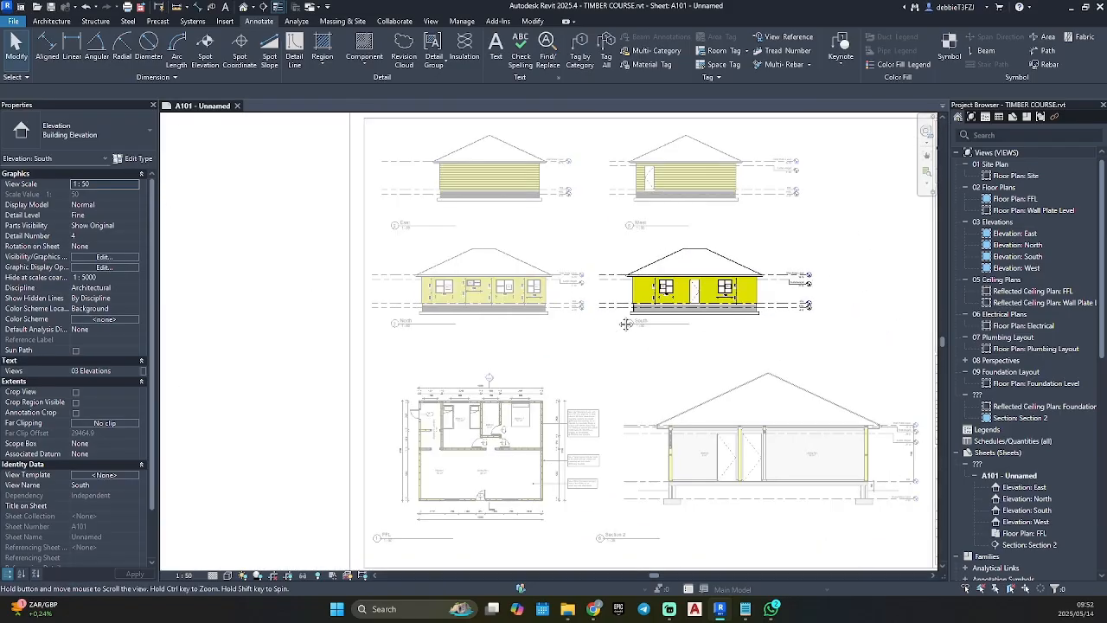
double_click(812, 324)
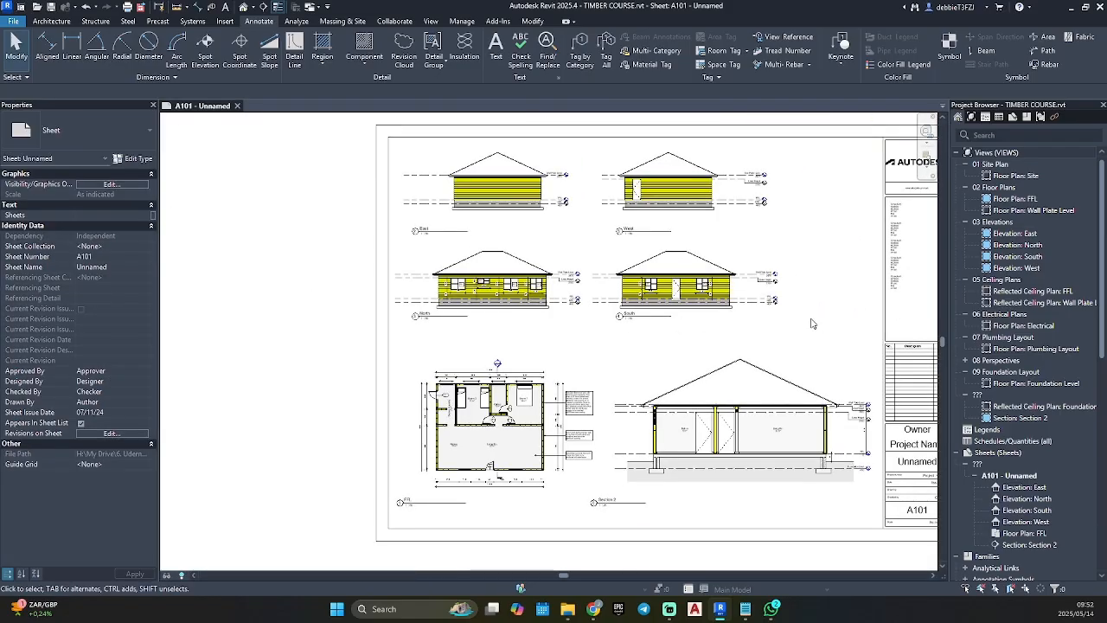
Step: Activate the FFL floor plan and place element keynote tags W1 for the Bedroom 1 window and W2 for the bathroom window
scroll(586, 403, up, 5)
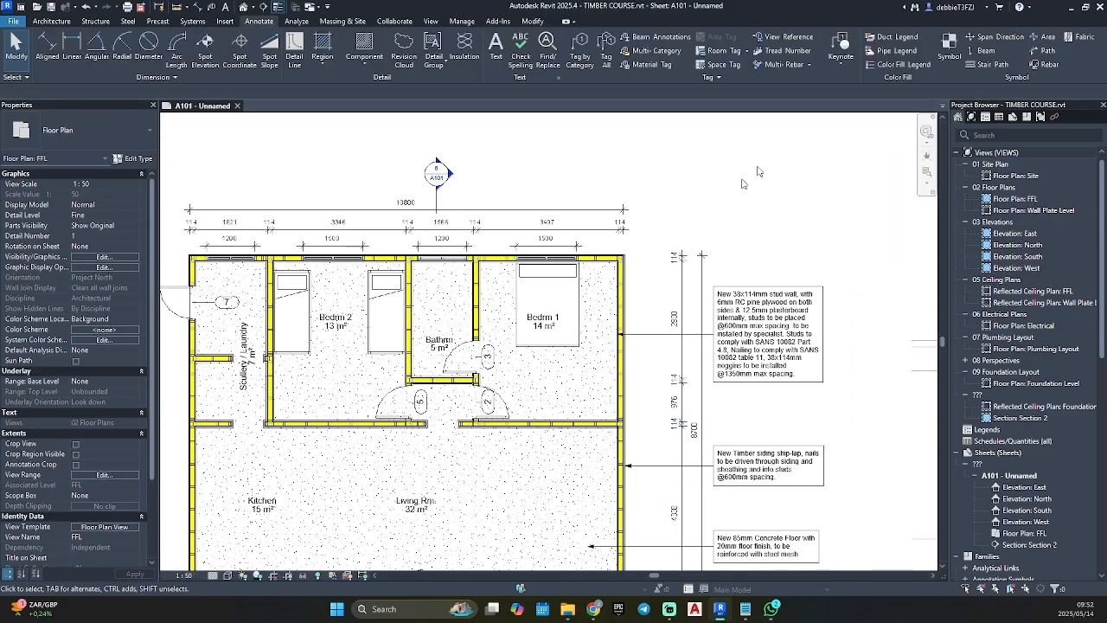
click(843, 45)
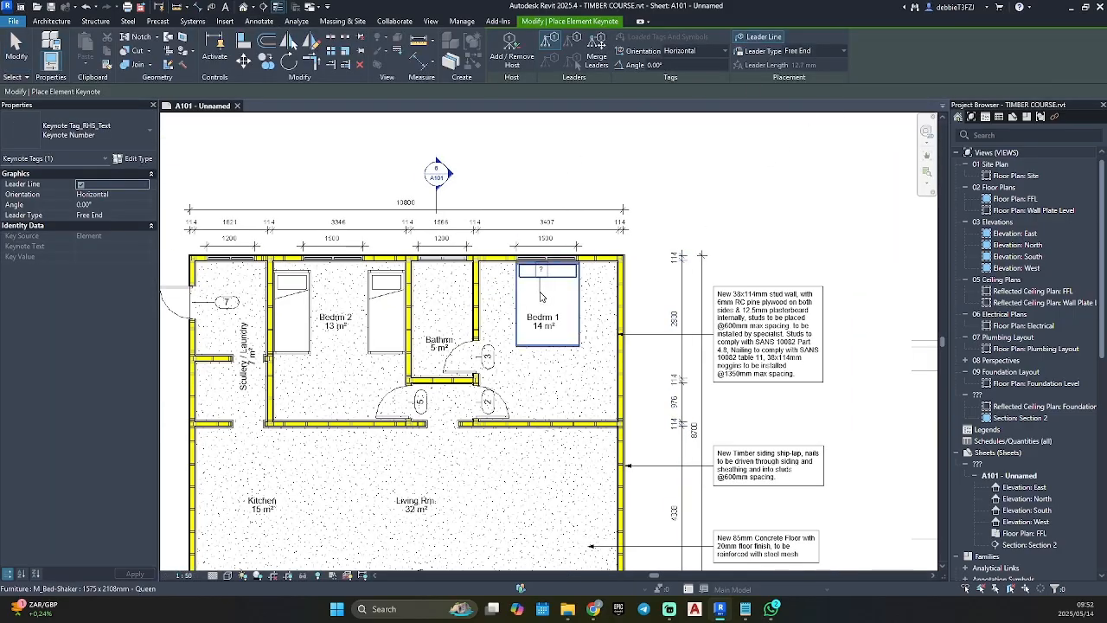
scroll(539, 291, up, 3)
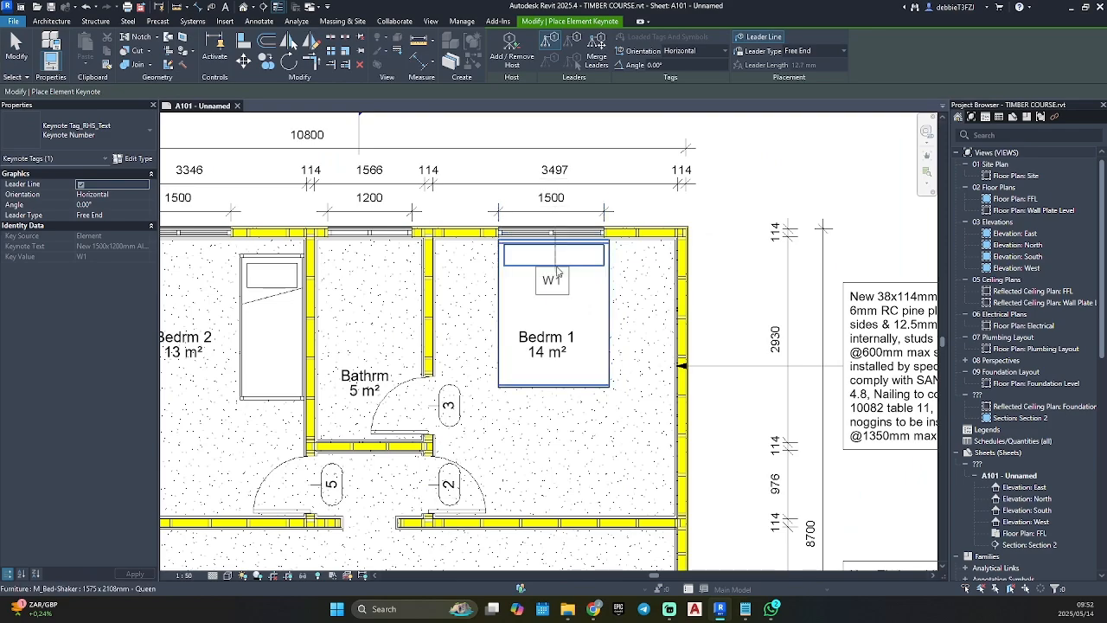
click(552, 295)
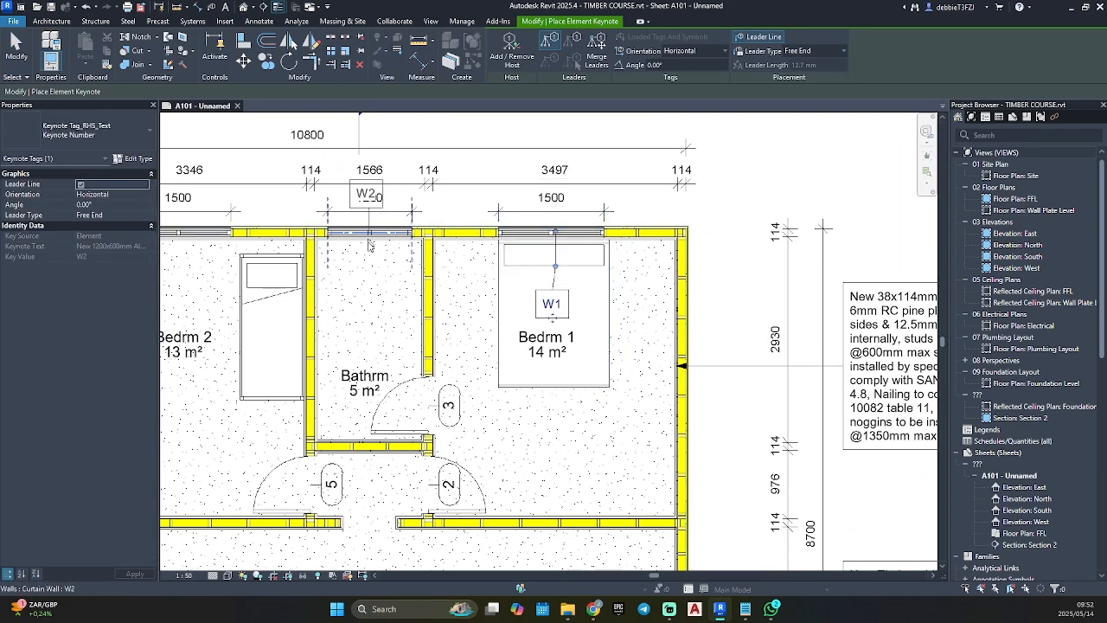
click(369, 246)
click(370, 290)
Step: Place element keynote tags W1 for the Bedroom 2 window and W3 for the scullery window, with the tags inside the rooms
middle_drag(310, 289, 562, 286)
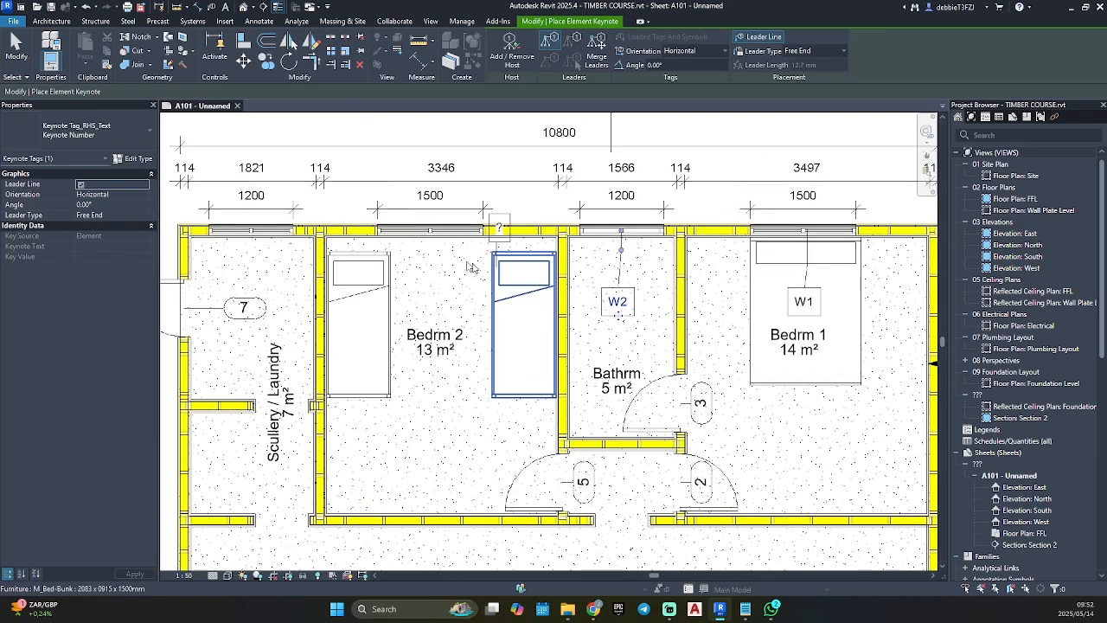
click(435, 235)
click(431, 286)
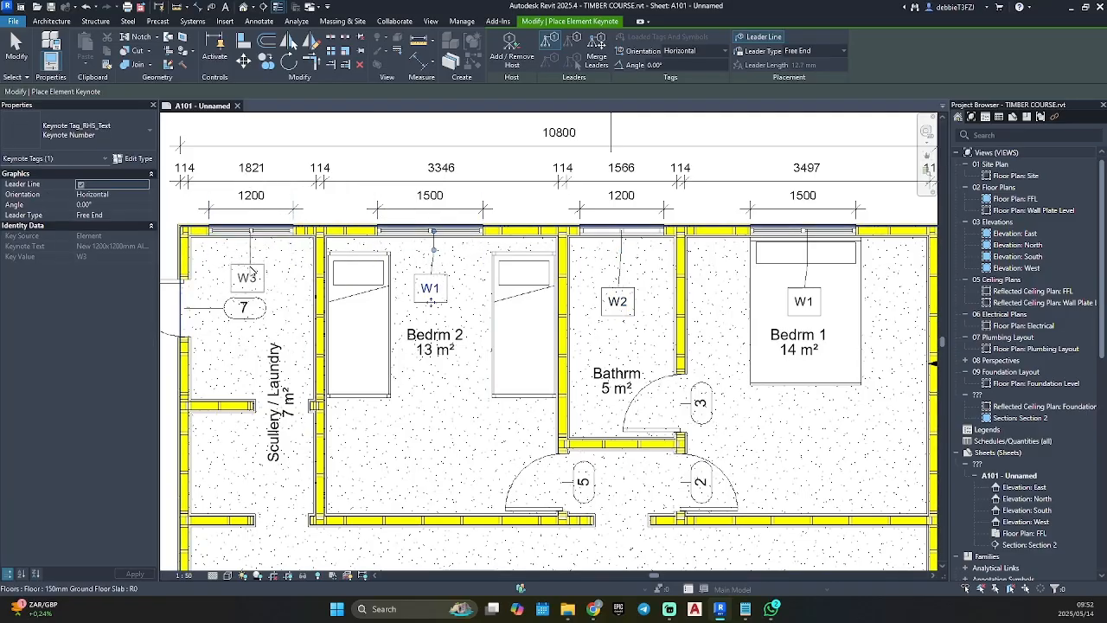
click(253, 273)
middle_drag(457, 457, 458, 197)
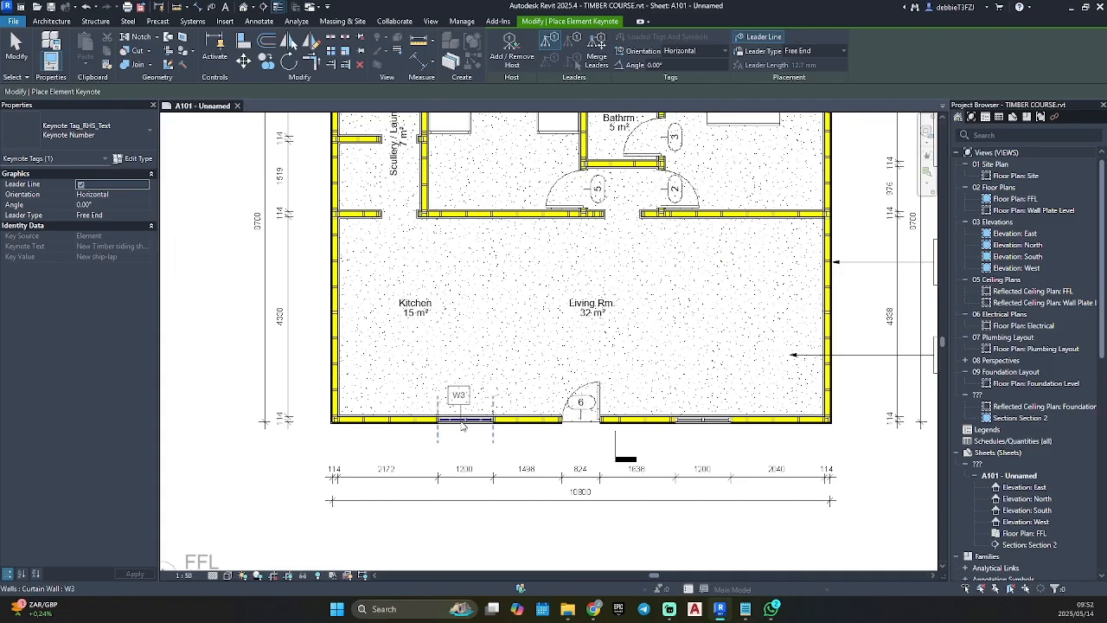
Step: Place element keynote tags W3 for the kitchen and living room windows, with the tags outside below the wall
click(444, 441)
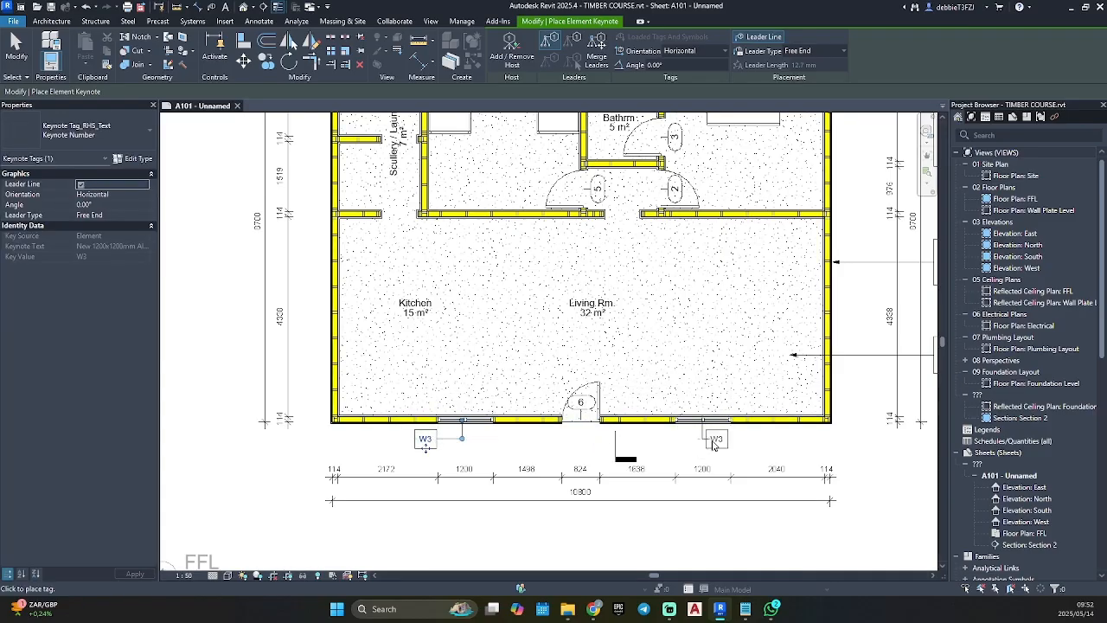
click(714, 444)
key(Escape)
key(Escape)
scroll(684, 266, down, 2)
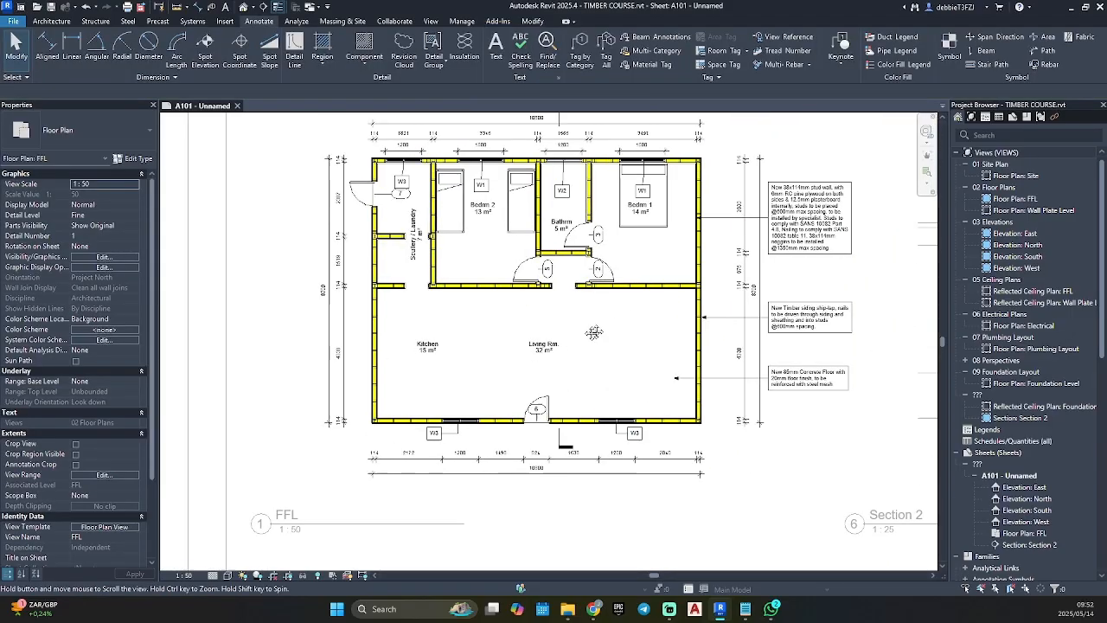
Step: Give the Keynote Number type of the window tags' Keynote Tag_RHS_Text family a filled arrow as leader arrowhead
scroll(599, 217, up, 4)
click(579, 218)
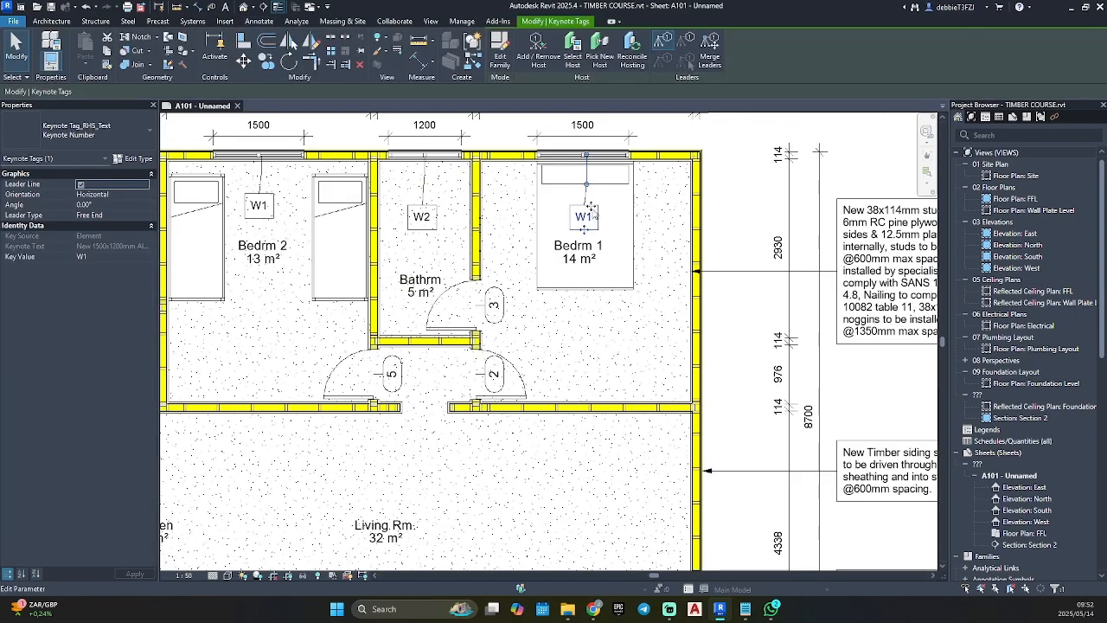
middle_drag(623, 169, 600, 270)
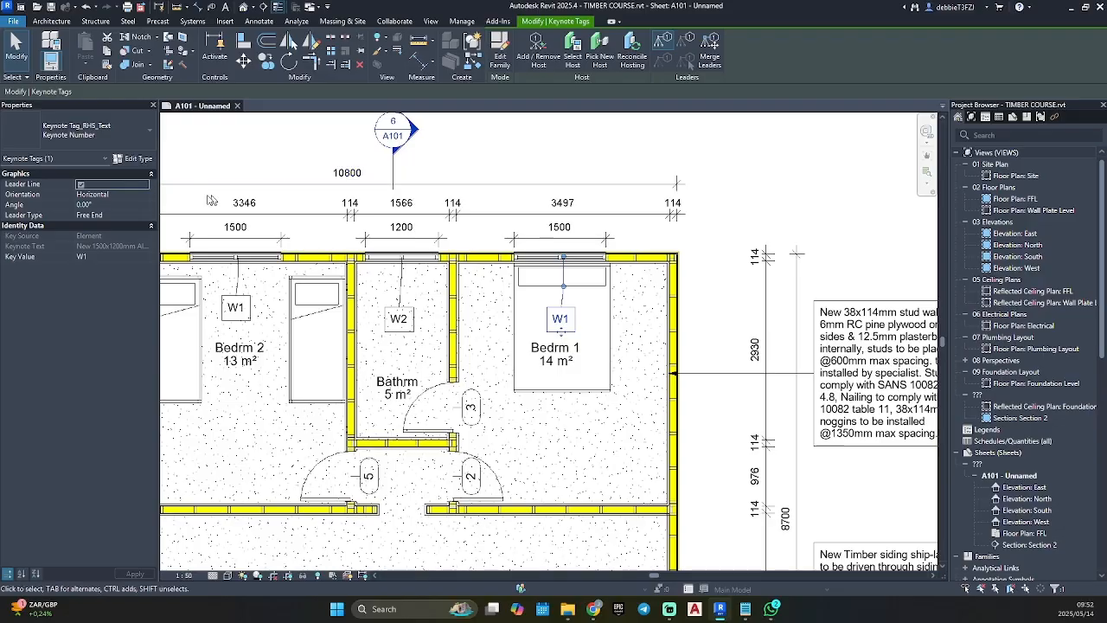
click(134, 159)
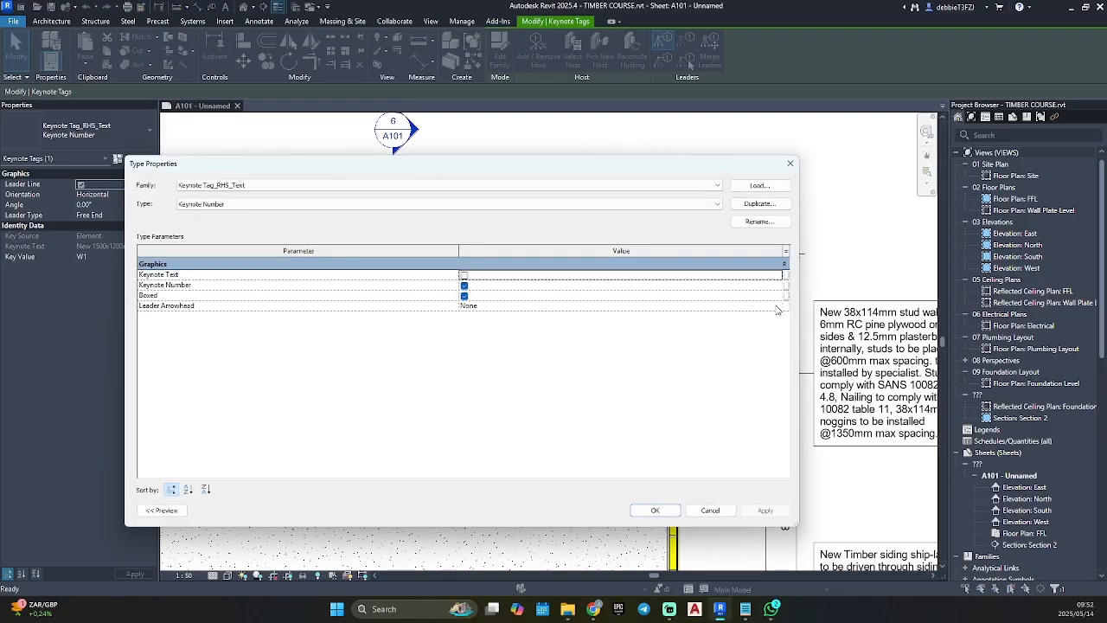
click(776, 306)
scroll(515, 334, down, 3)
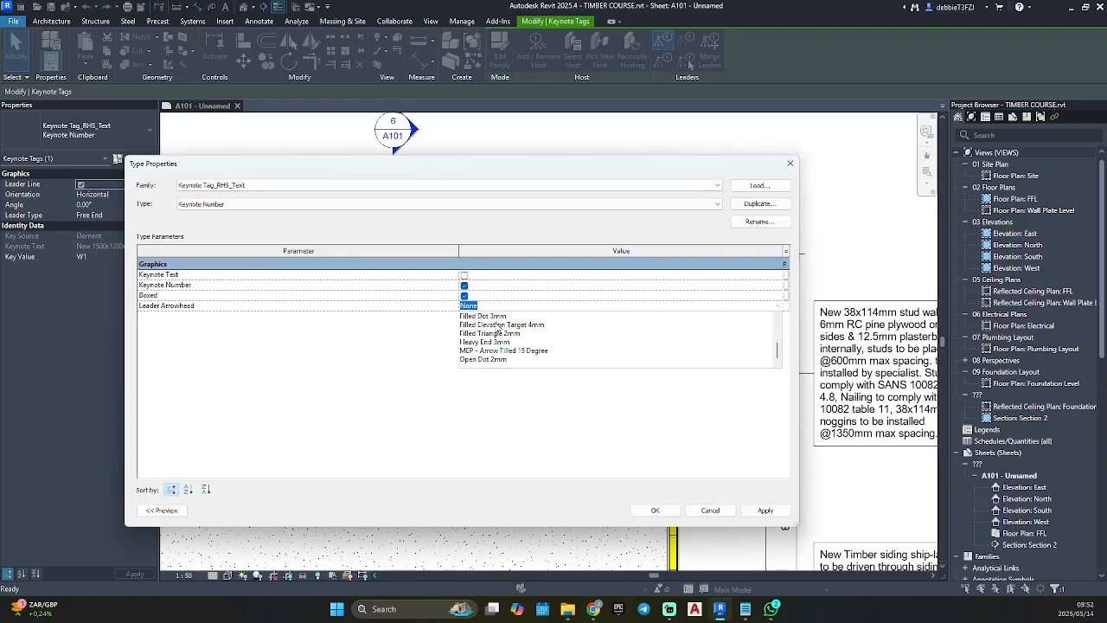
scroll(498, 346, up, 1)
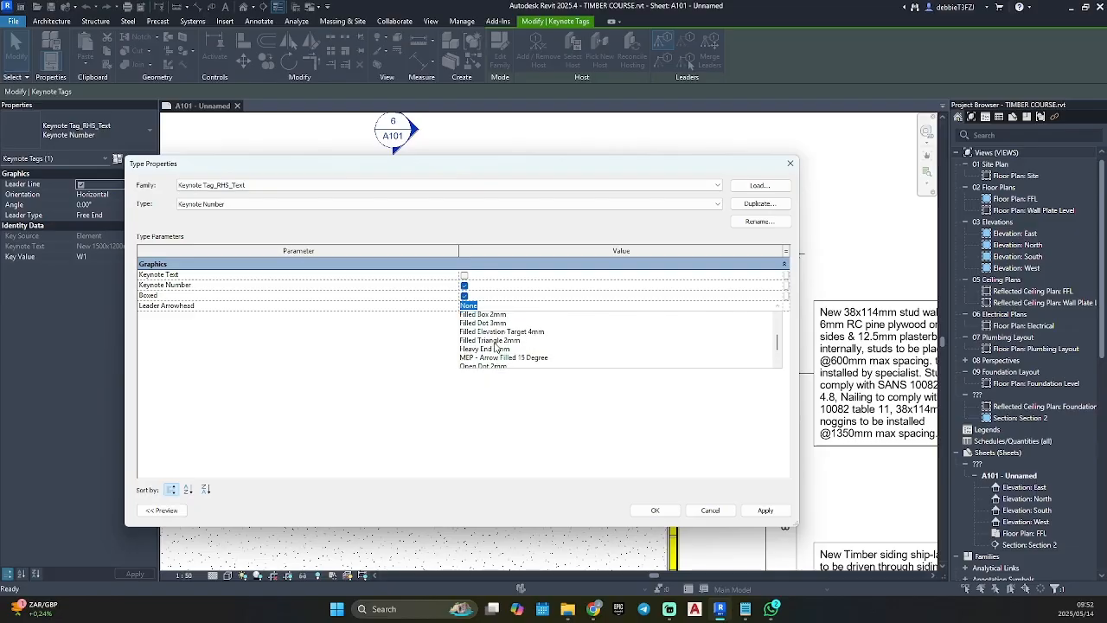
scroll(497, 344, up, 2)
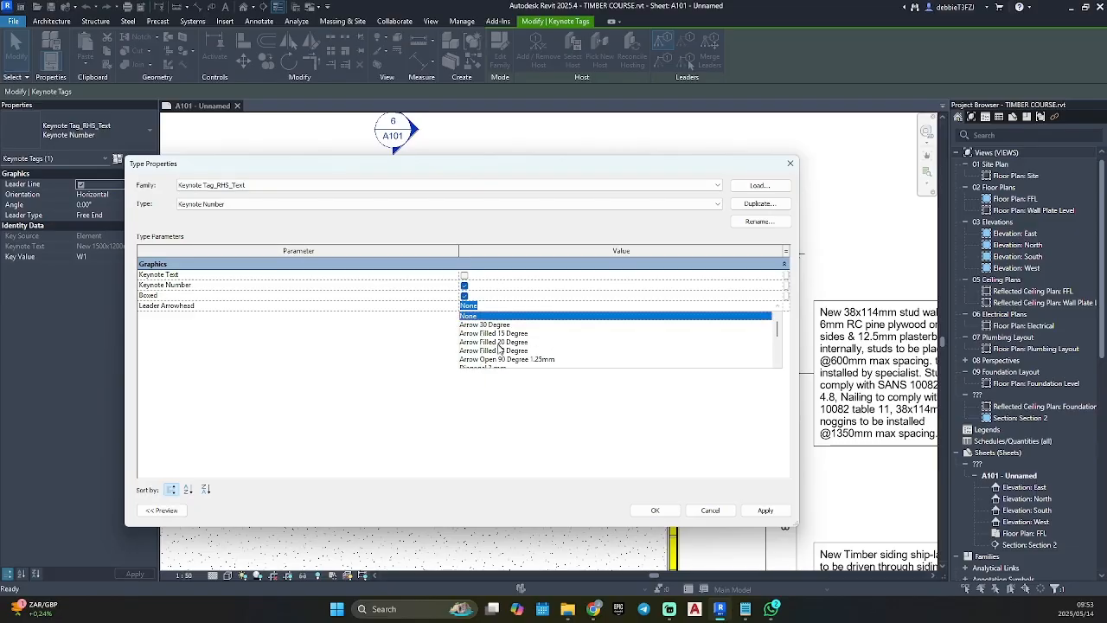
click(499, 346)
click(654, 509)
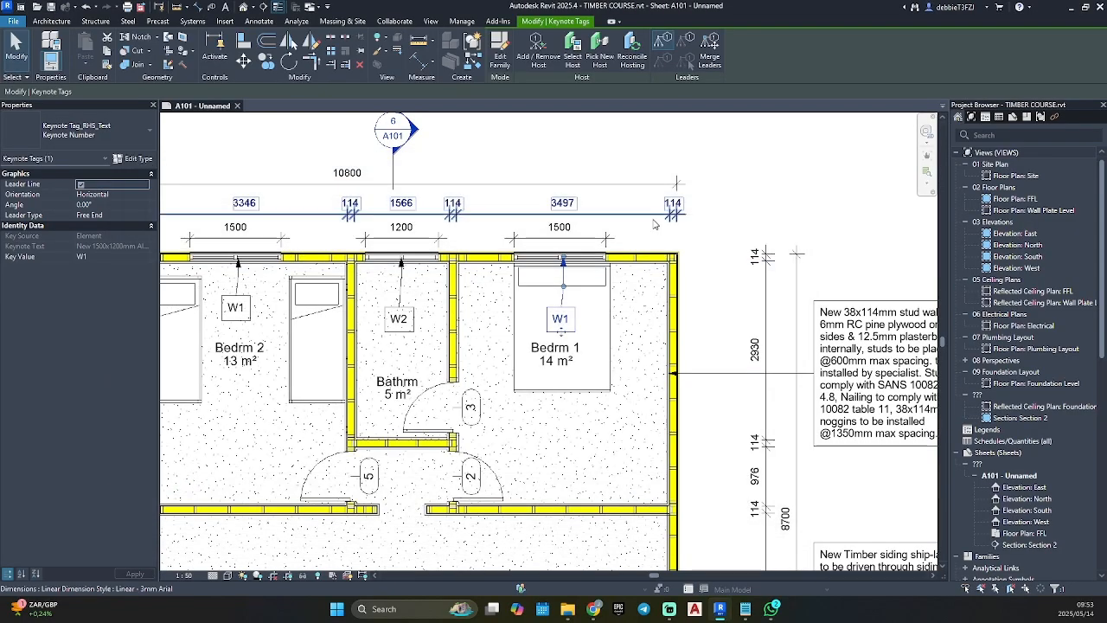
key(Escape)
Step: Place a Keynote Tag_LHS_Text keynote text for the lower exterior wall's timber ship-lap siding, aligned below the concrete floor note
scroll(728, 163, down, 3)
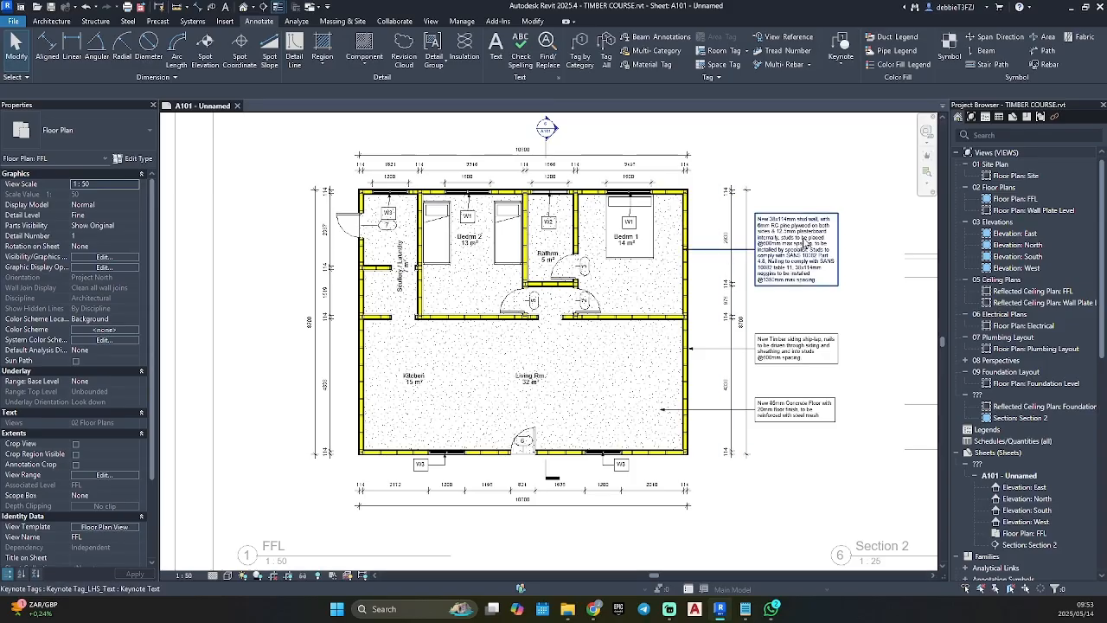
scroll(806, 239, up, 3)
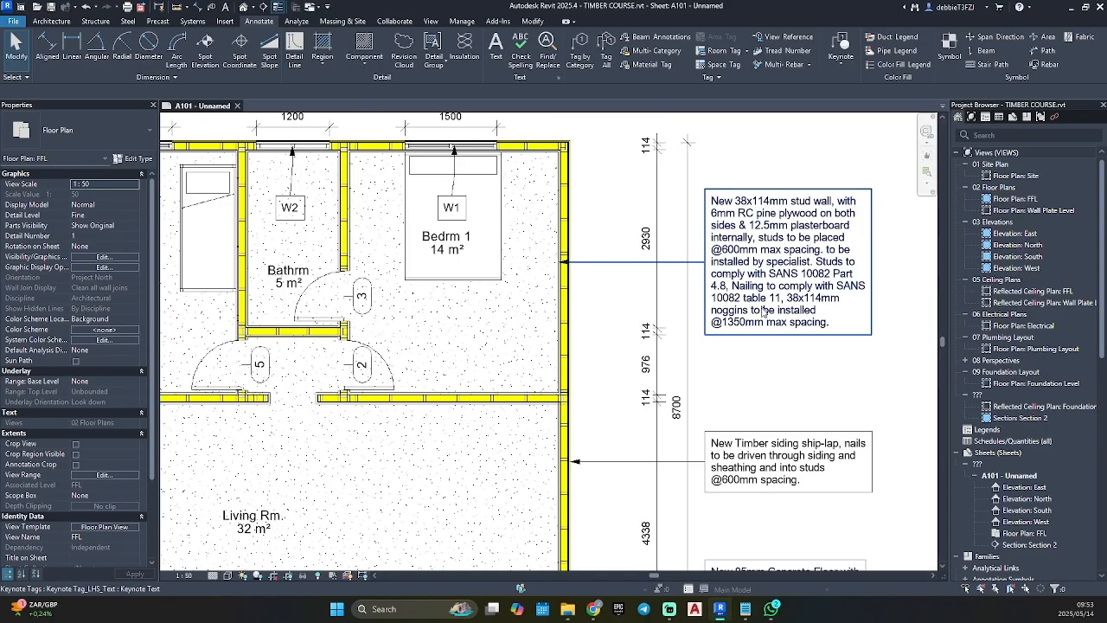
scroll(763, 313, down, 2)
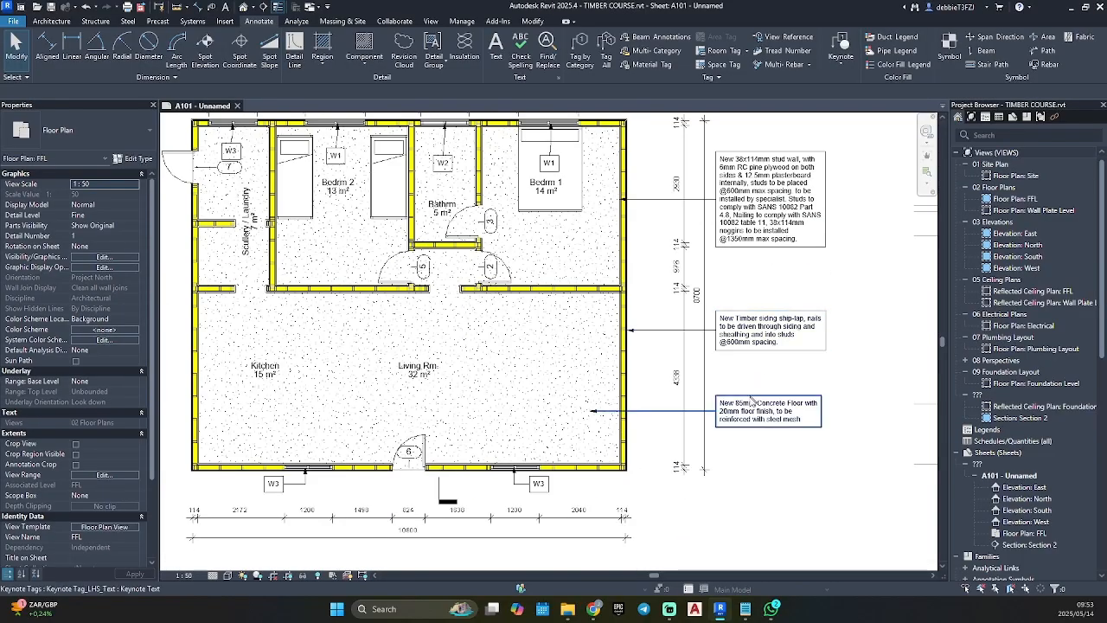
middle_drag(588, 398, 696, 333)
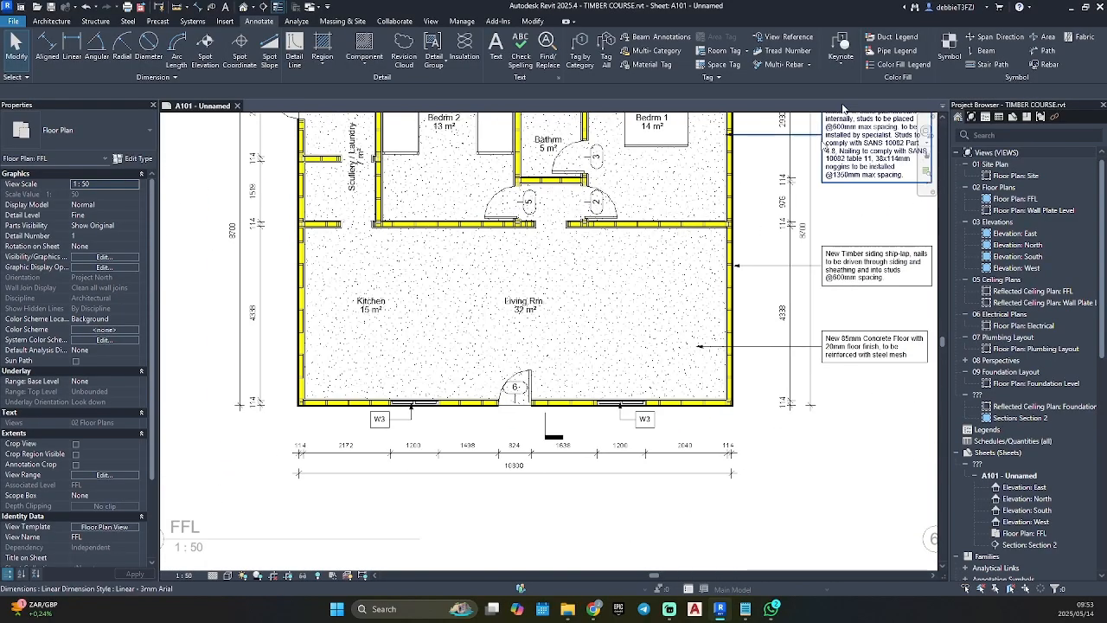
click(849, 55)
click(874, 76)
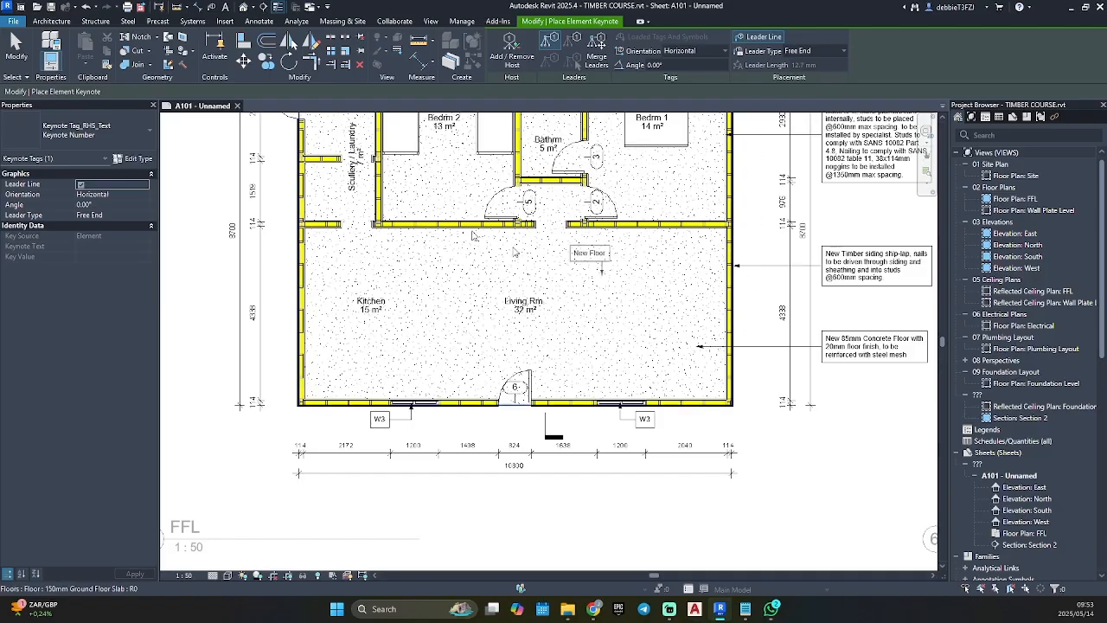
click(95, 131)
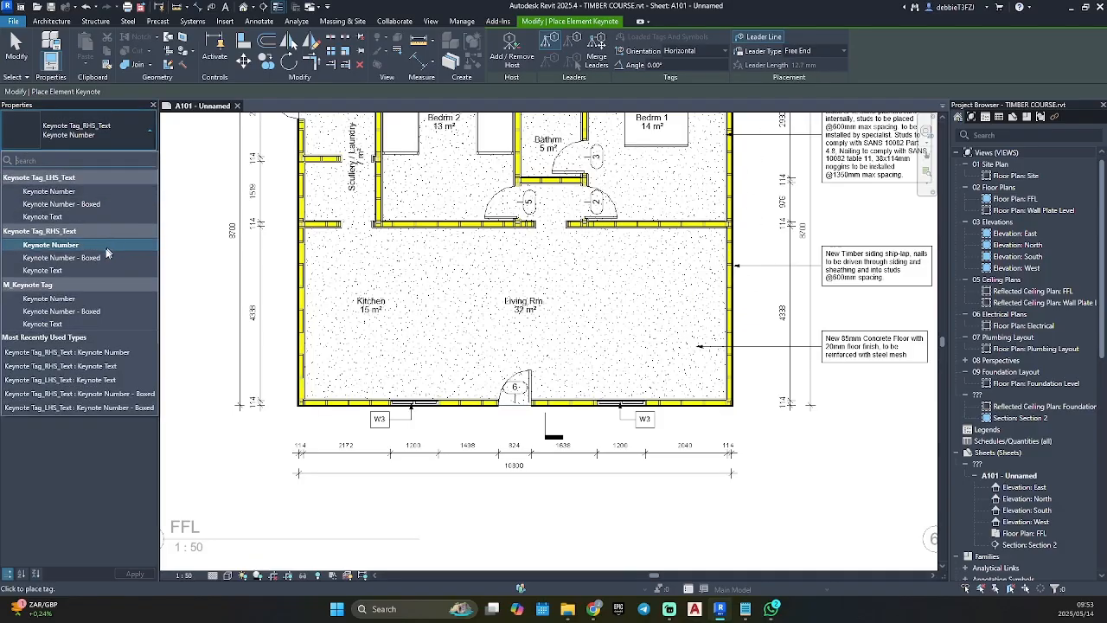
click(52, 216)
scroll(724, 402, up, 6)
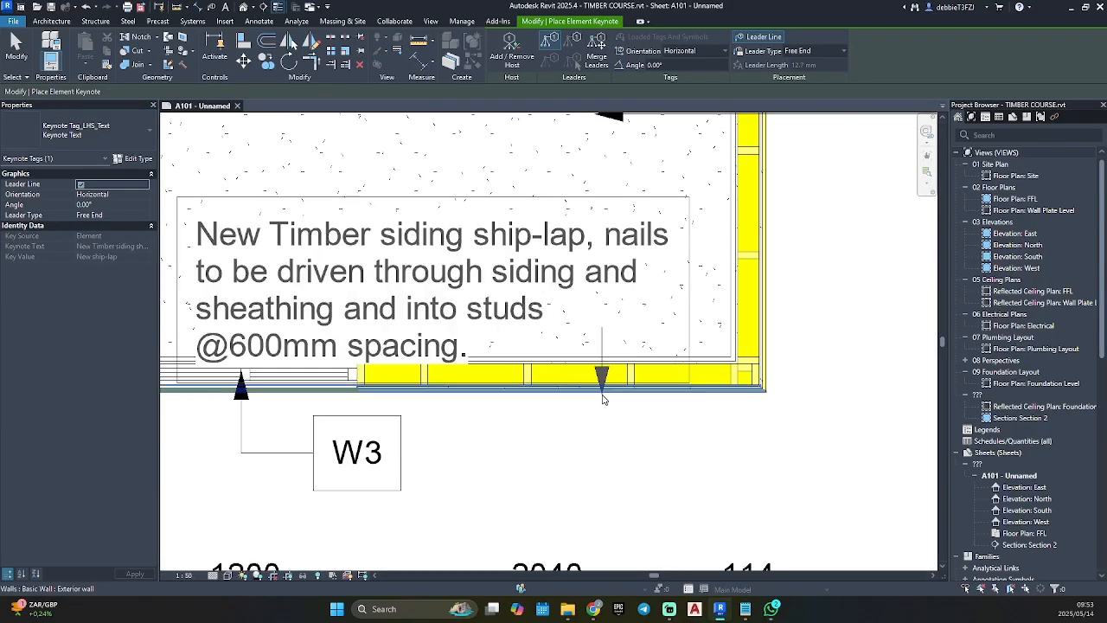
click(600, 395)
scroll(590, 440, down, 3)
middle_drag(589, 440, 578, 257)
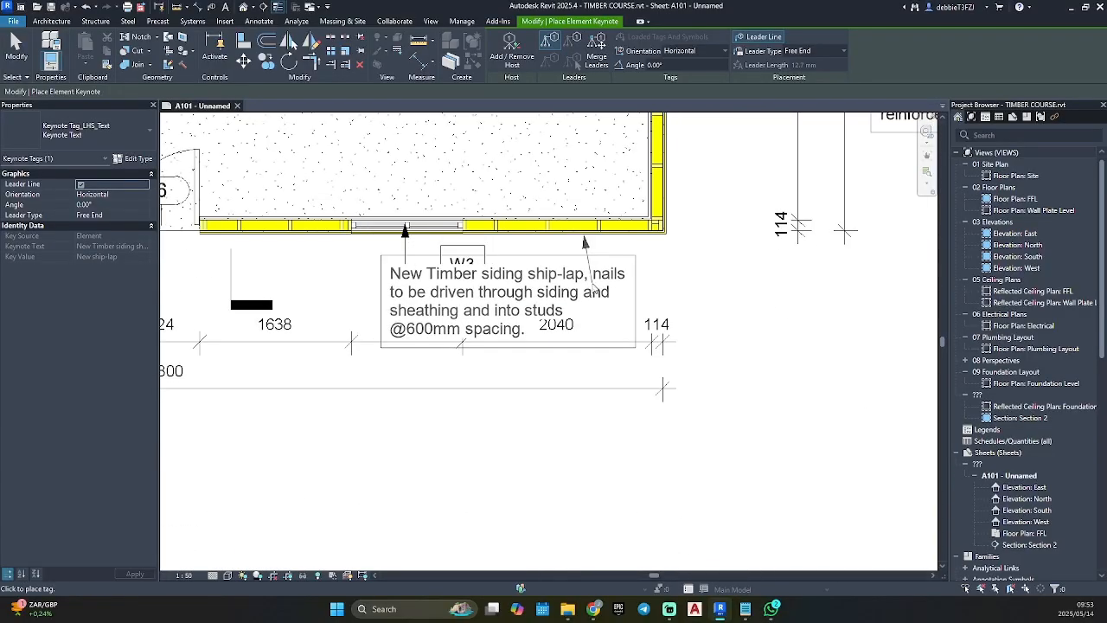
scroll(853, 297, down, 1)
middle_drag(854, 297, 653, 355)
click(657, 352)
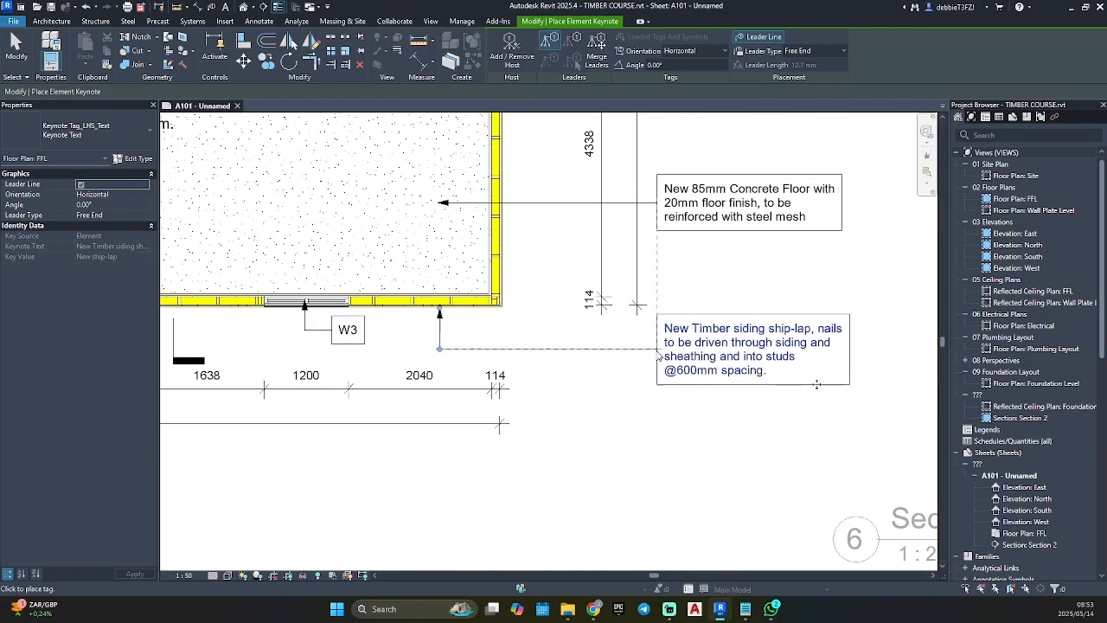
Step: Switch to the Keynote Text type of Keynote Tag_RHS_Text and set its leader arrowhead to Arrow Filled 30 Degree
click(96, 129)
click(60, 272)
scroll(192, 270, down, 2)
middle_drag(192, 269, 1072, 322)
scroll(821, 355, up, 4)
scroll(661, 339, up, 2)
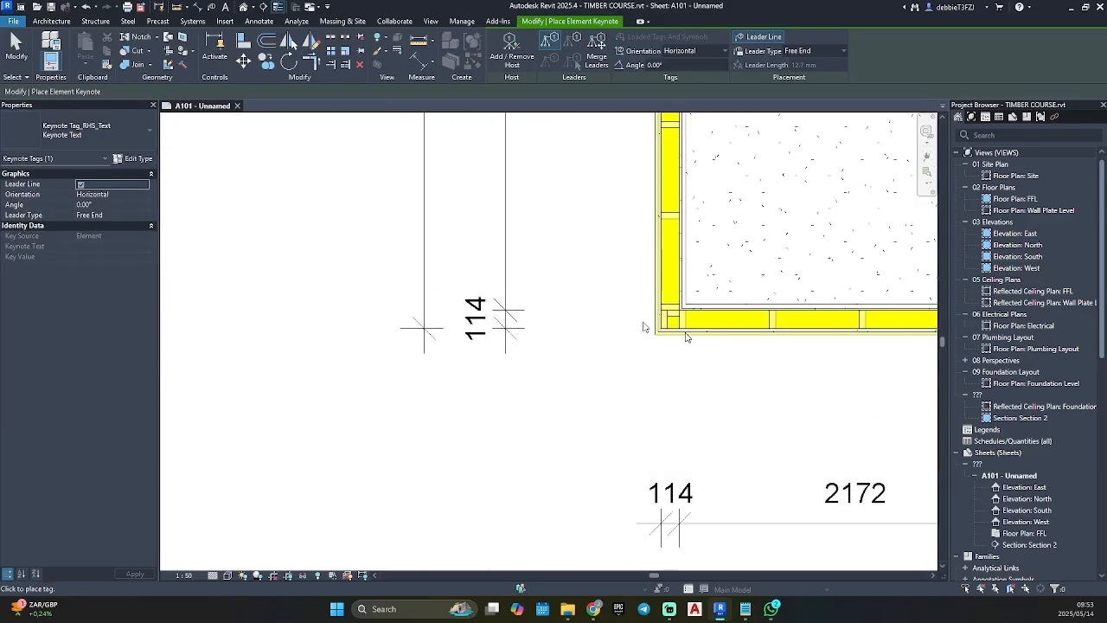
click(135, 159)
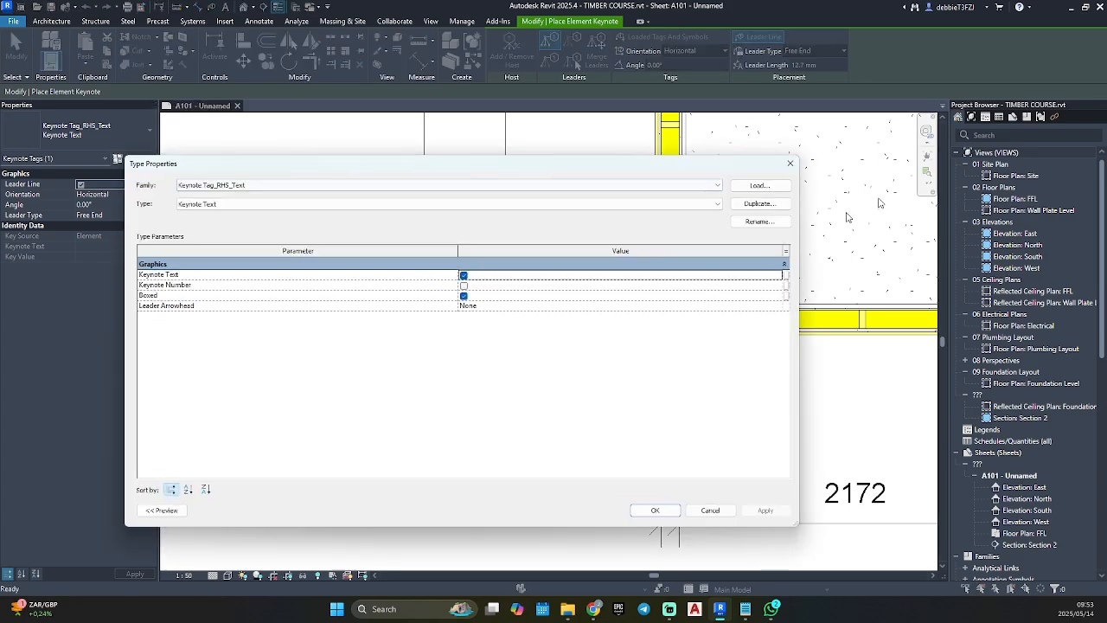
click(782, 306)
click(512, 350)
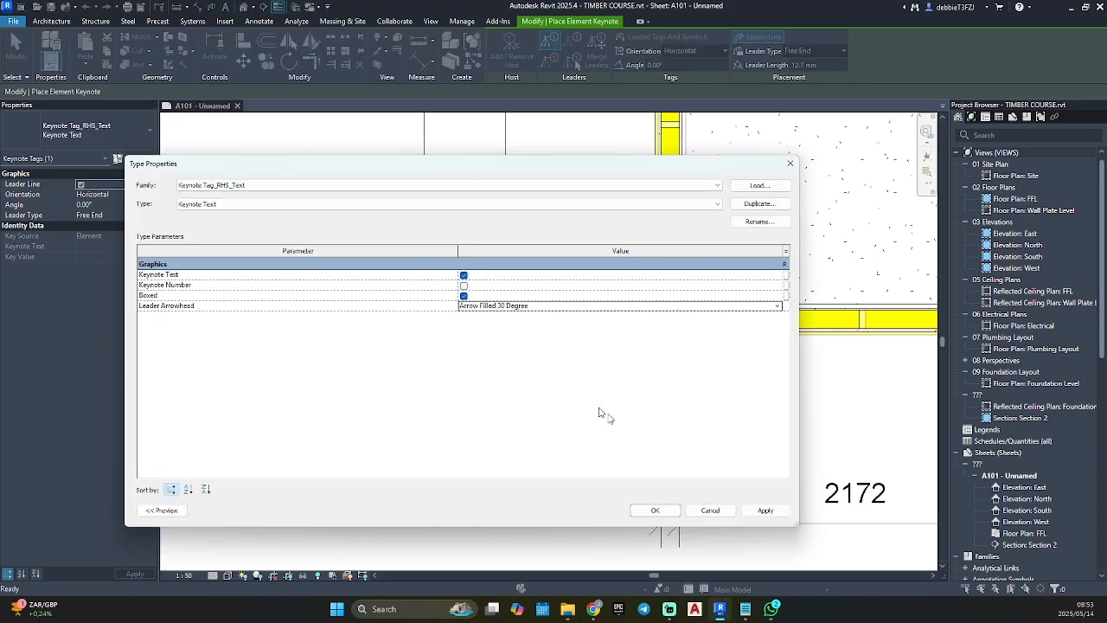
click(655, 509)
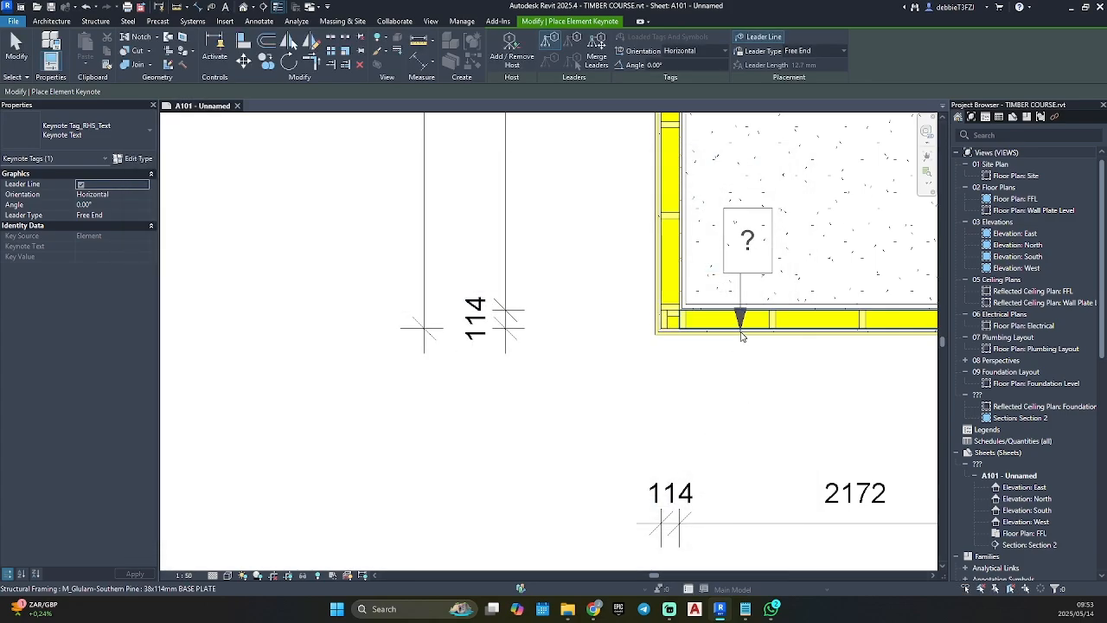
Step: Place the timber ship-lap siding keynote for the kitchen's left exterior wall, with the text outside the dimension lines
key(Tab)
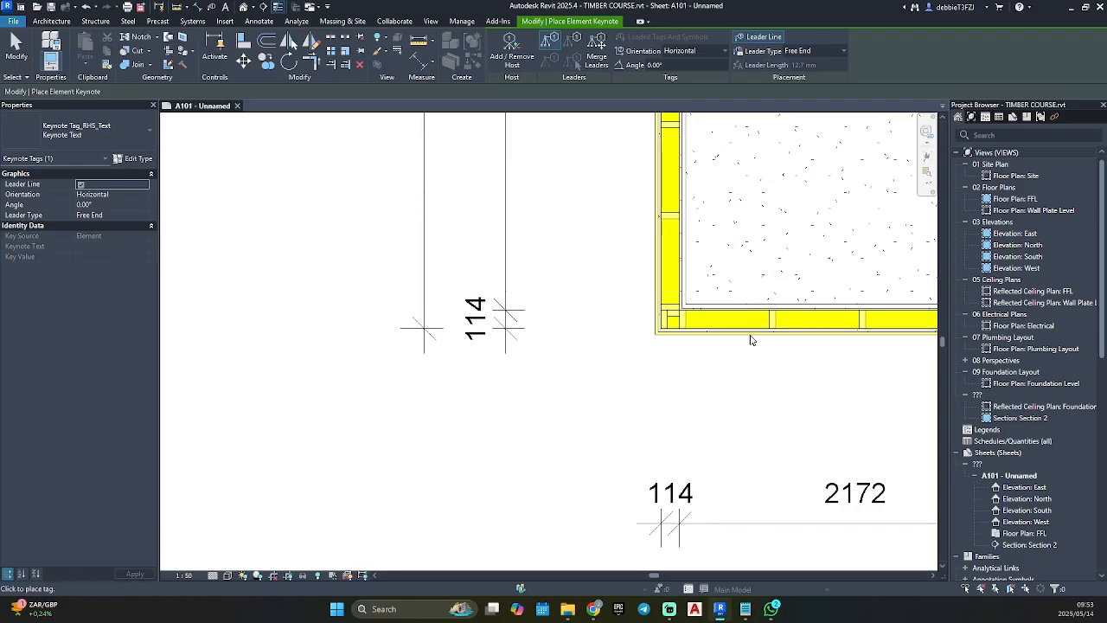
click(655, 276)
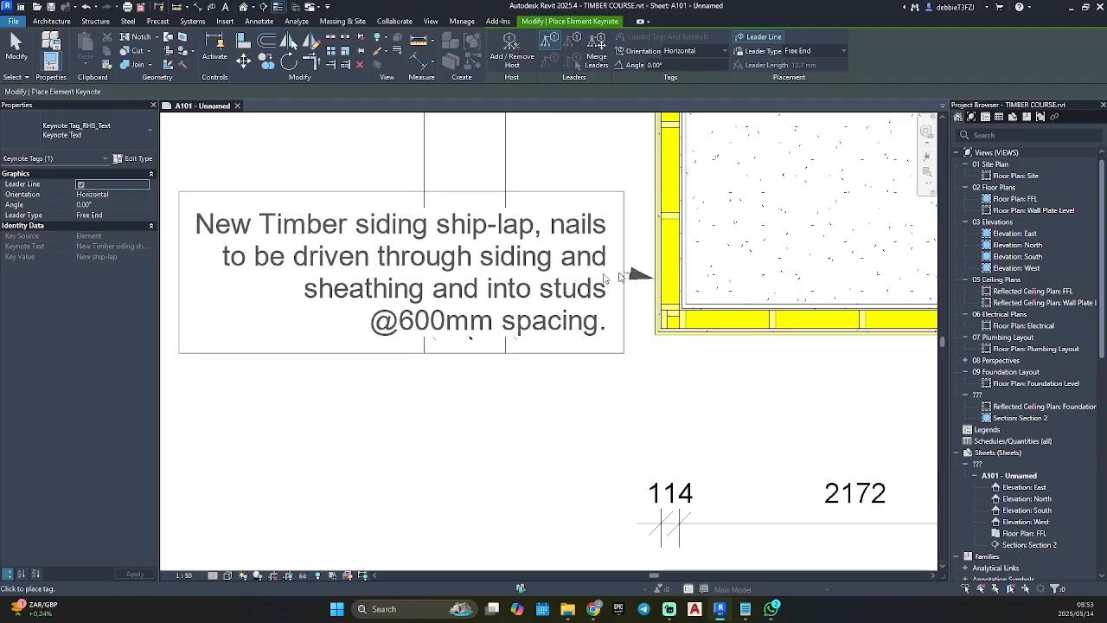
scroll(405, 295, down, 2)
scroll(408, 301, down, 1)
middle_drag(408, 300, 722, 349)
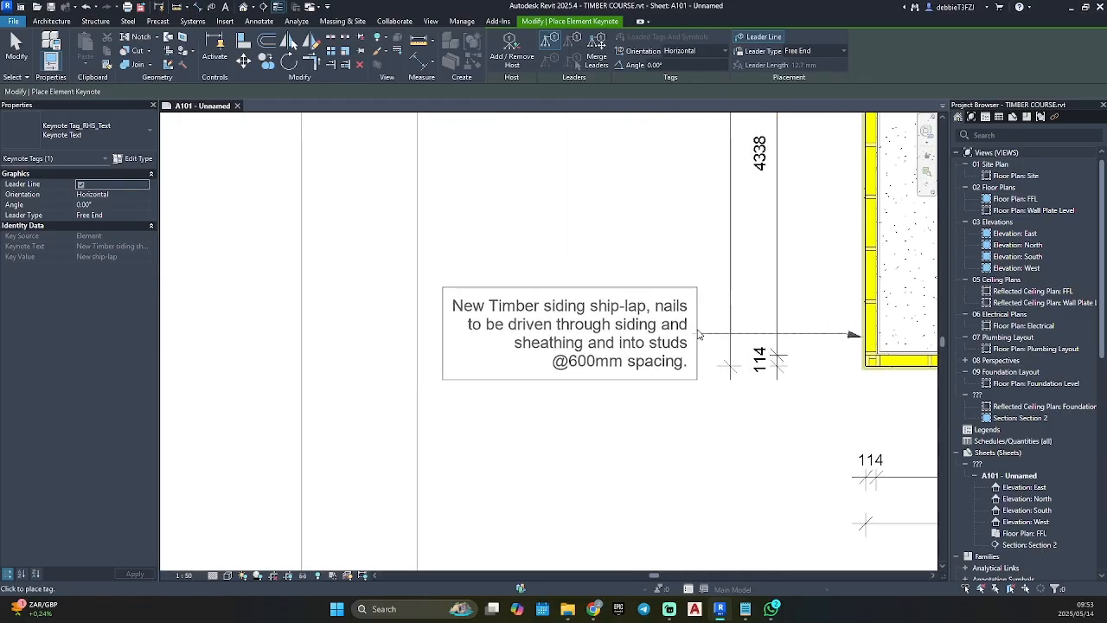
click(699, 335)
key(Escape)
click(853, 334)
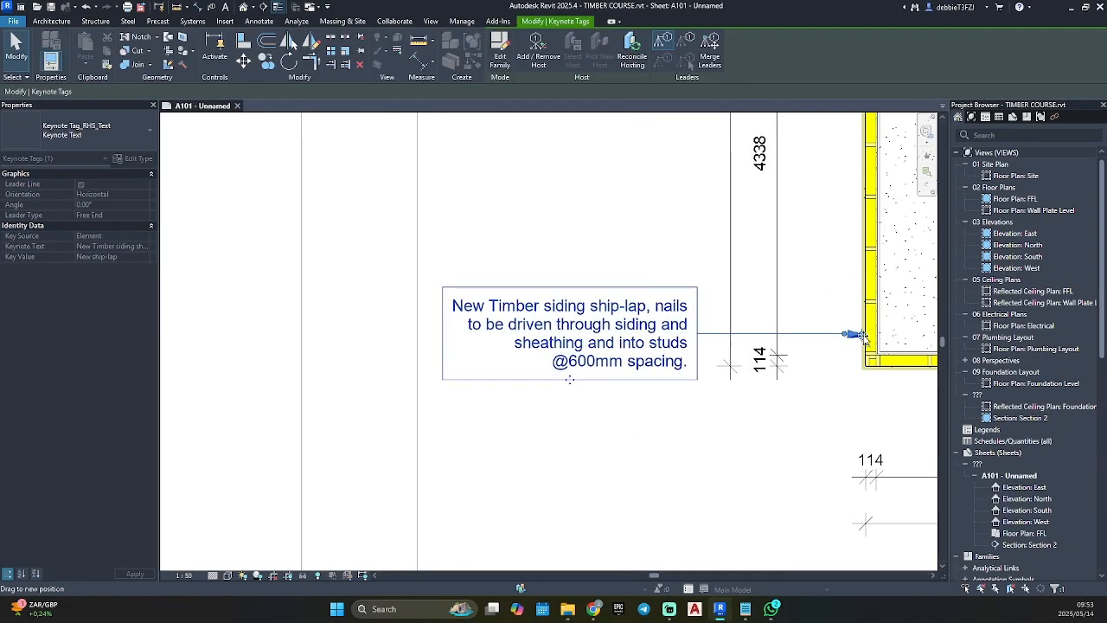
click(825, 418)
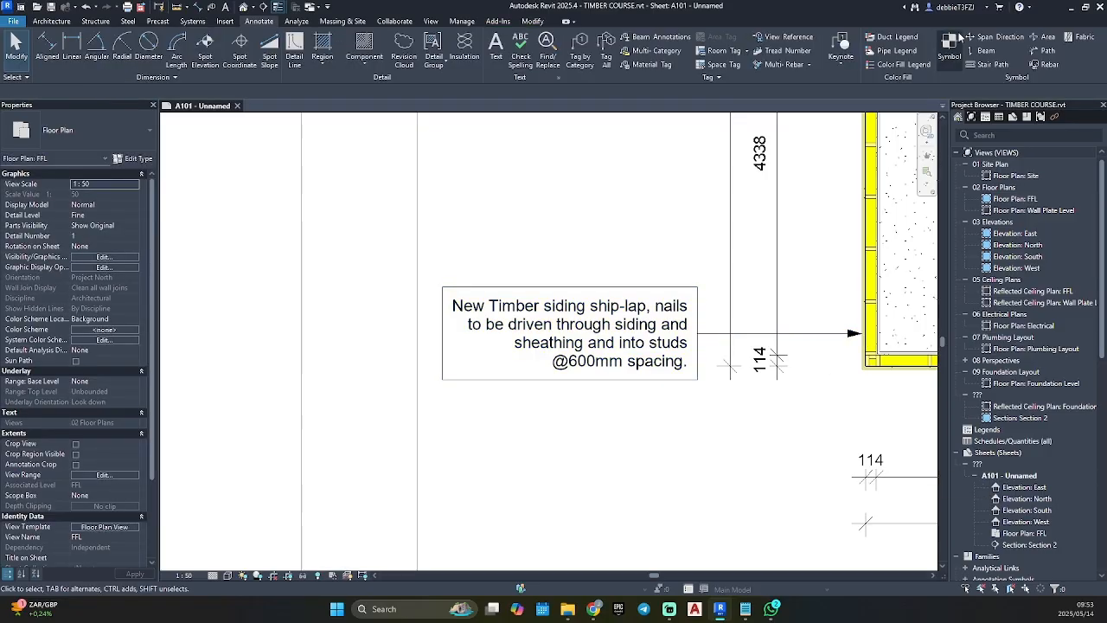
Step: Place the 38x114mm stud wall keynote for the kitchen's left exterior wall, with its text lined up with the ship-lap note
scroll(771, 300, down, 3)
middle_drag(776, 302, 696, 378)
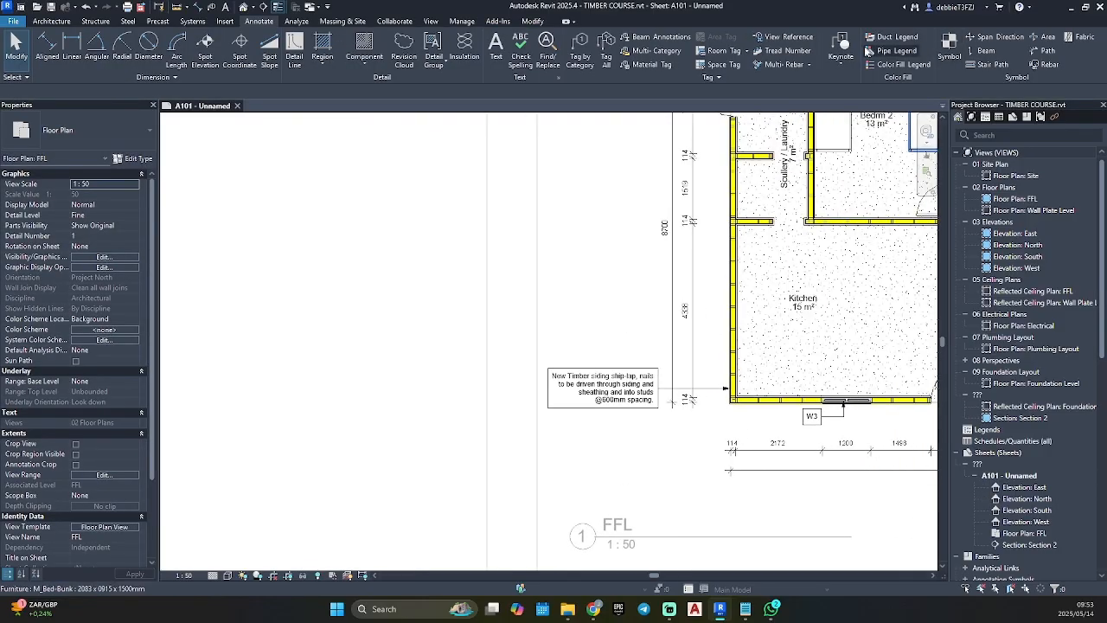
click(841, 43)
scroll(716, 383, up, 5)
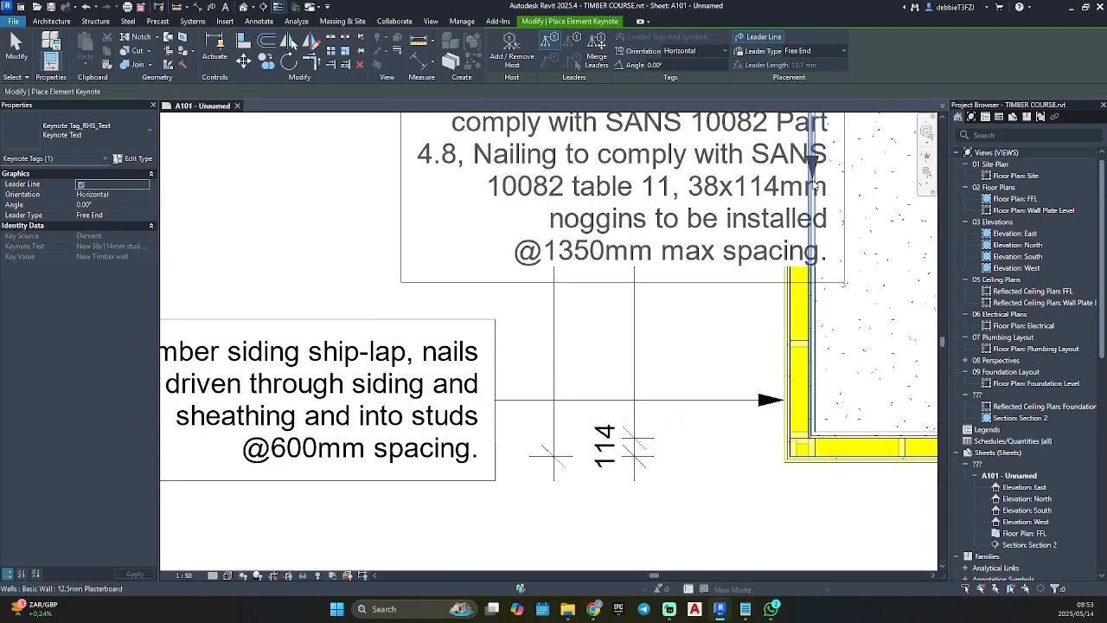
scroll(556, 192, down, 3)
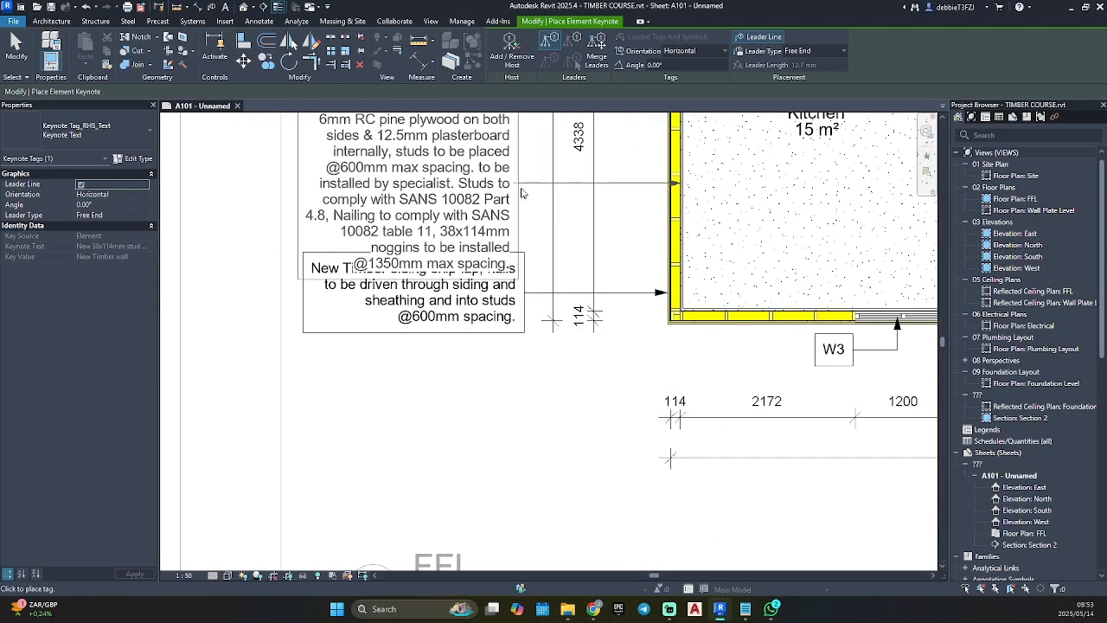
click(524, 185)
key(Escape)
Step: Nudge the kitchen-side 38x114mm stud wall keynote upward until it clears the ship-lap siding note below it
scroll(521, 180, down, 3)
middle_drag(514, 177, 548, 337)
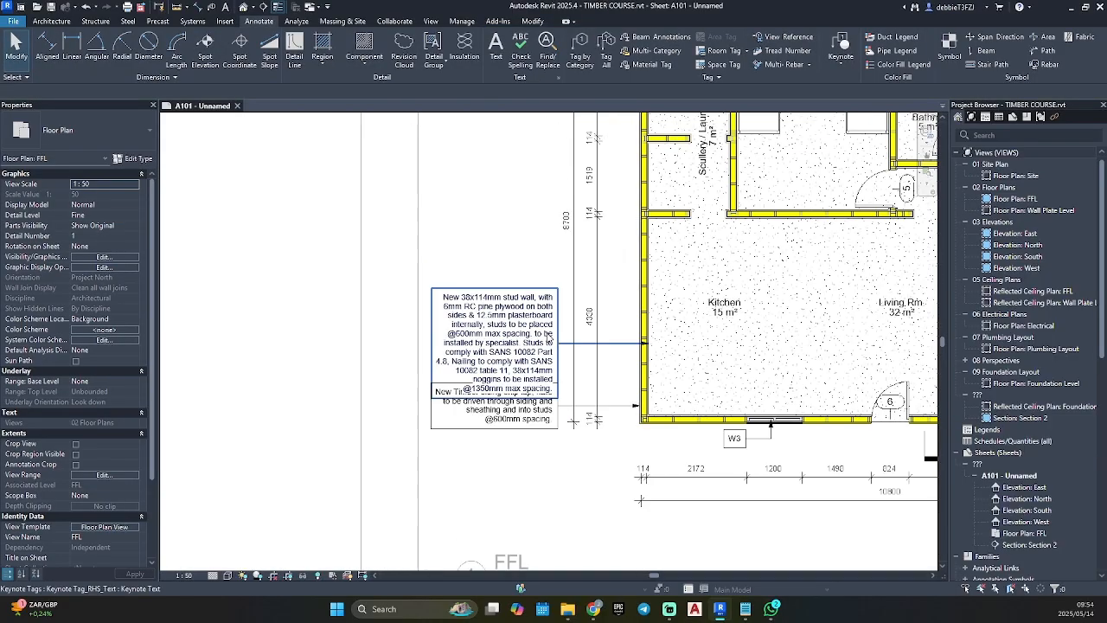
click(549, 337)
key(Up)
key(Up)
key(Up)
key(Up)
key(Up)
key(Up)
key(Up)
key(Up)
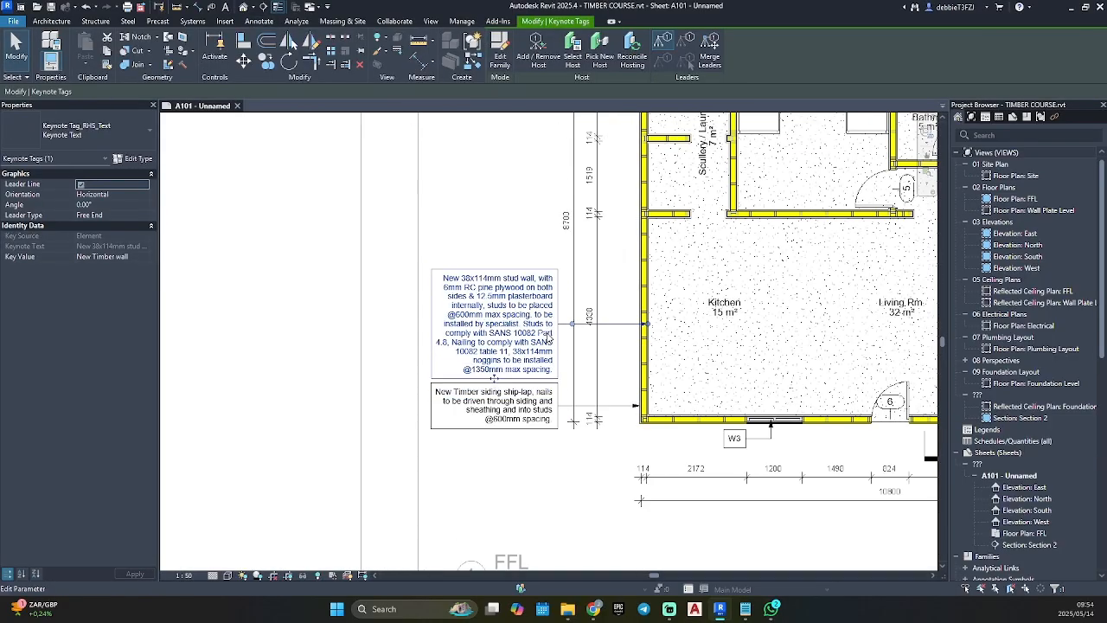
key(Up)
key(Up)
key(Up)
key(Up)
key(Up)
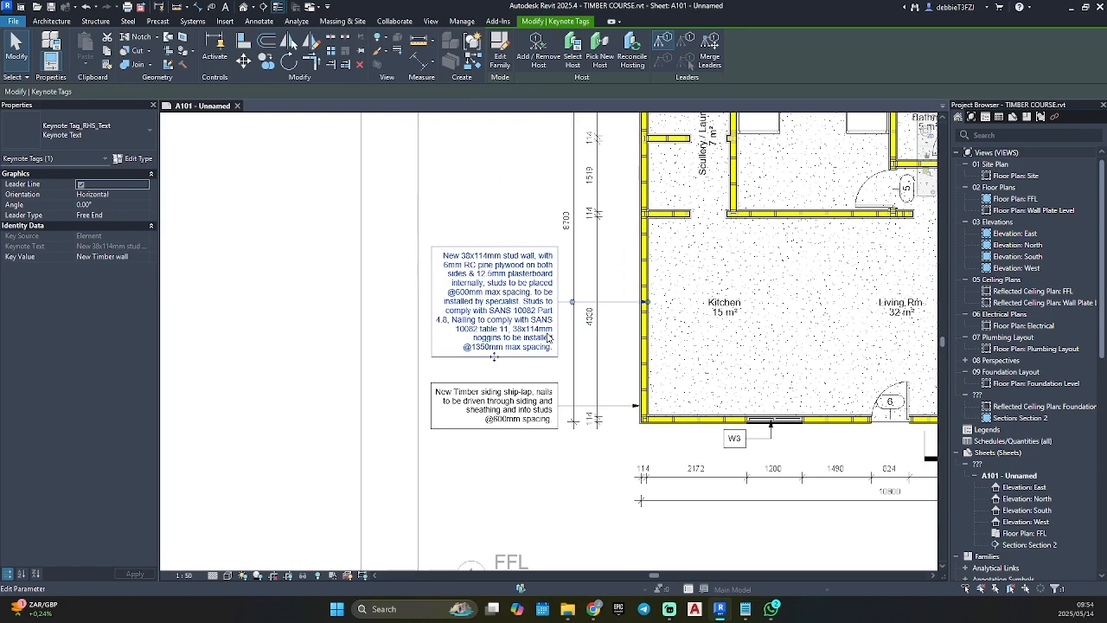
click(556, 485)
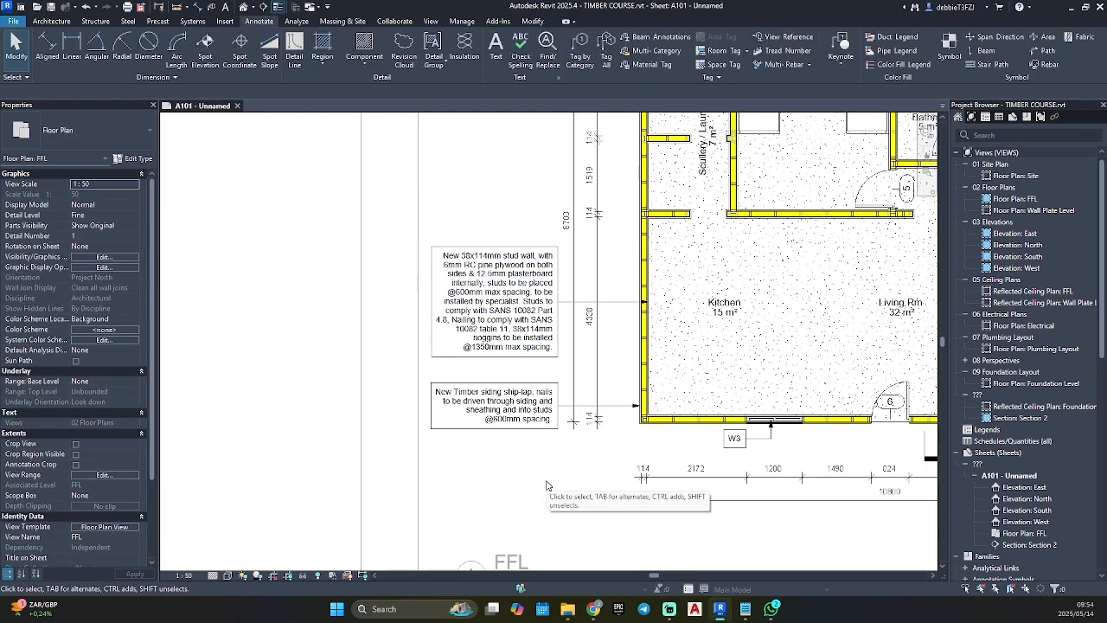
Step: Dimension the width of the wall opening between the kitchen and the scullery, with the dimension line on the kitchen side
key(d)
key(i)
scroll(711, 227, up, 6)
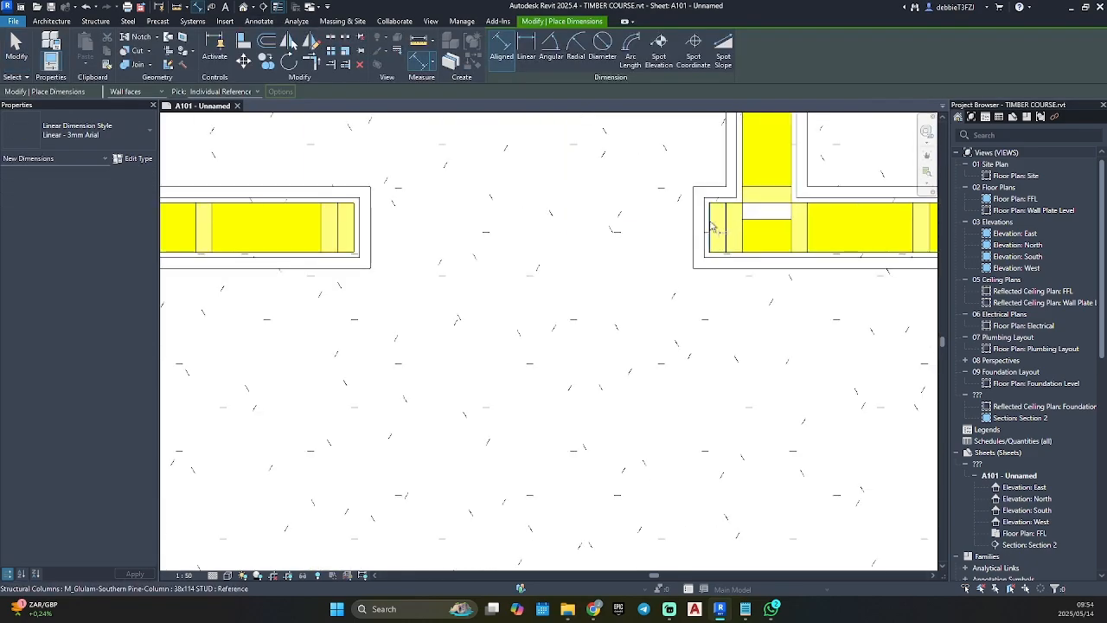
click(708, 225)
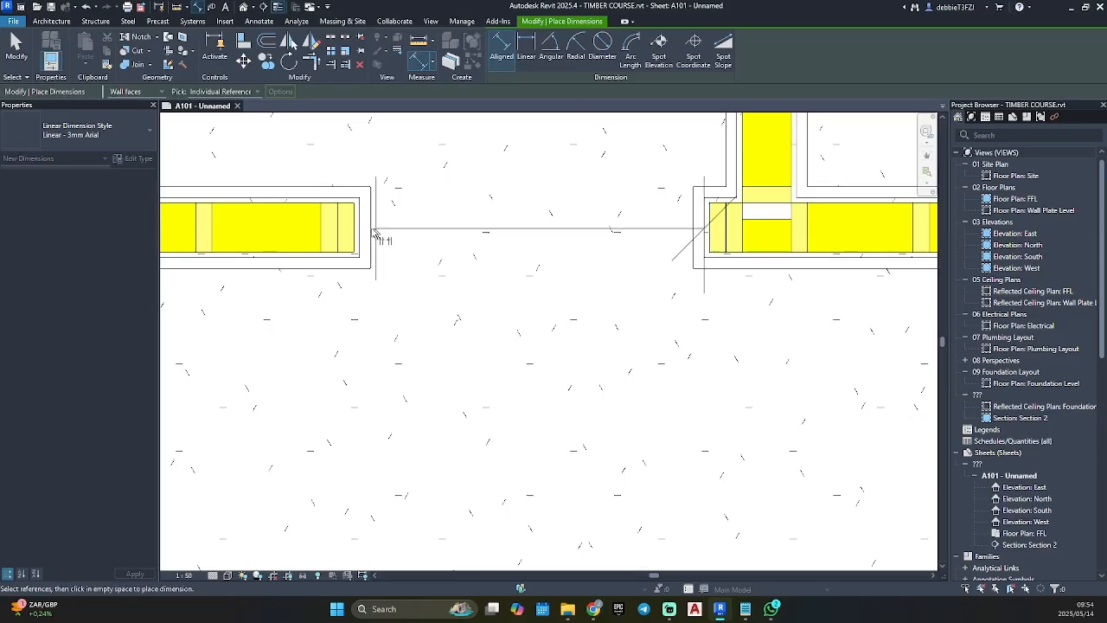
click(368, 235)
click(625, 421)
Step: Dimension the width of the wall opening inside the Scullery / Laundry, with the dimension line just below the opening
scroll(572, 225, down, 5)
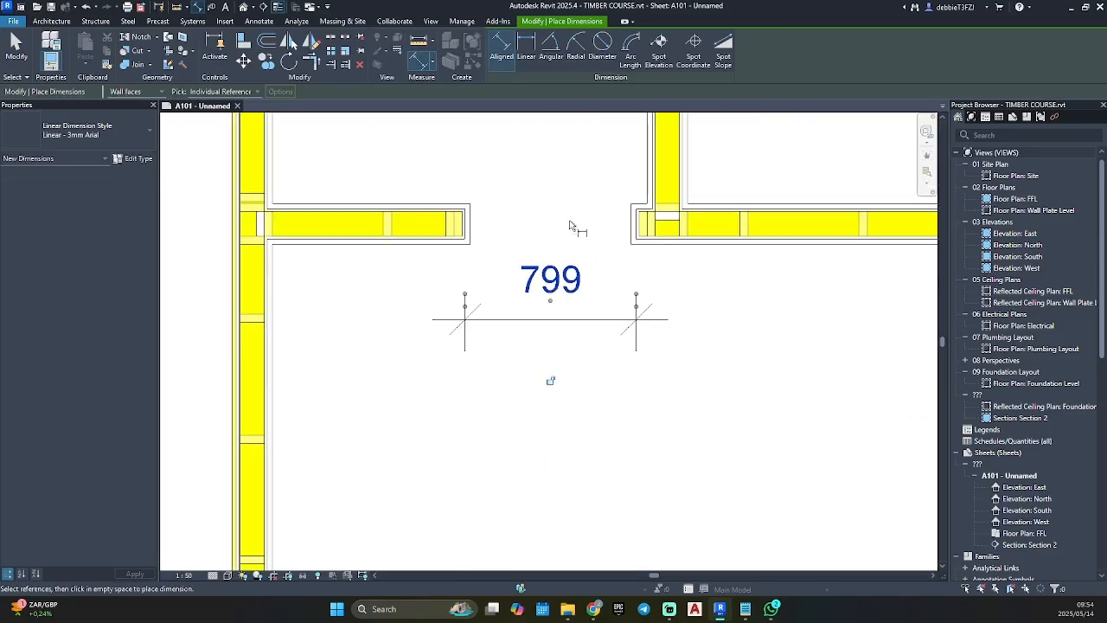
middle_drag(582, 258, 639, 566)
scroll(549, 236, up, 3)
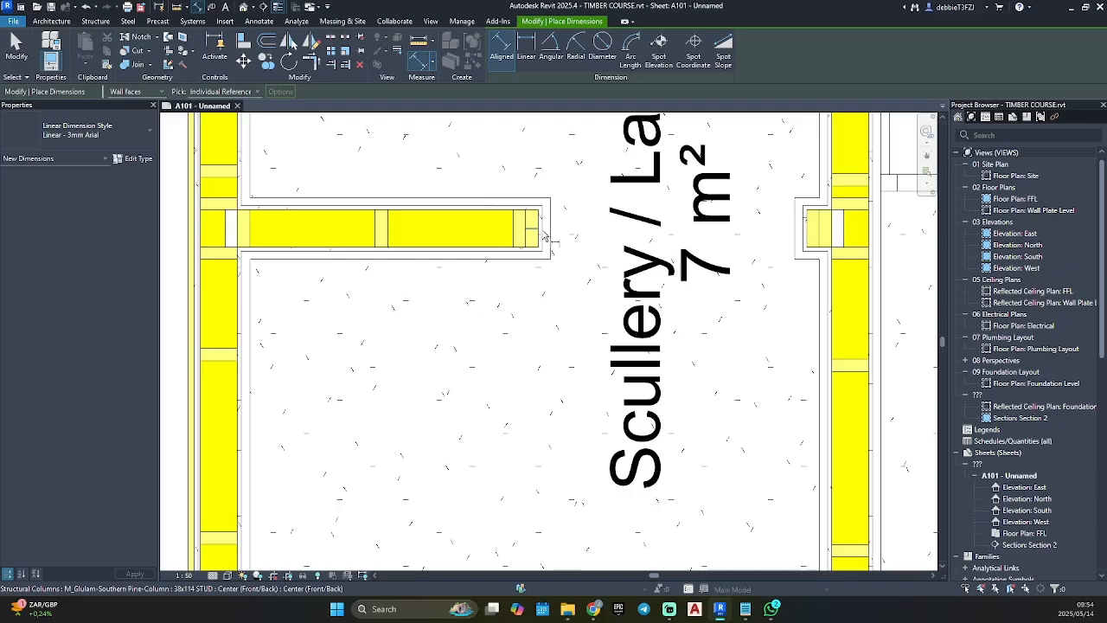
click(546, 236)
click(803, 234)
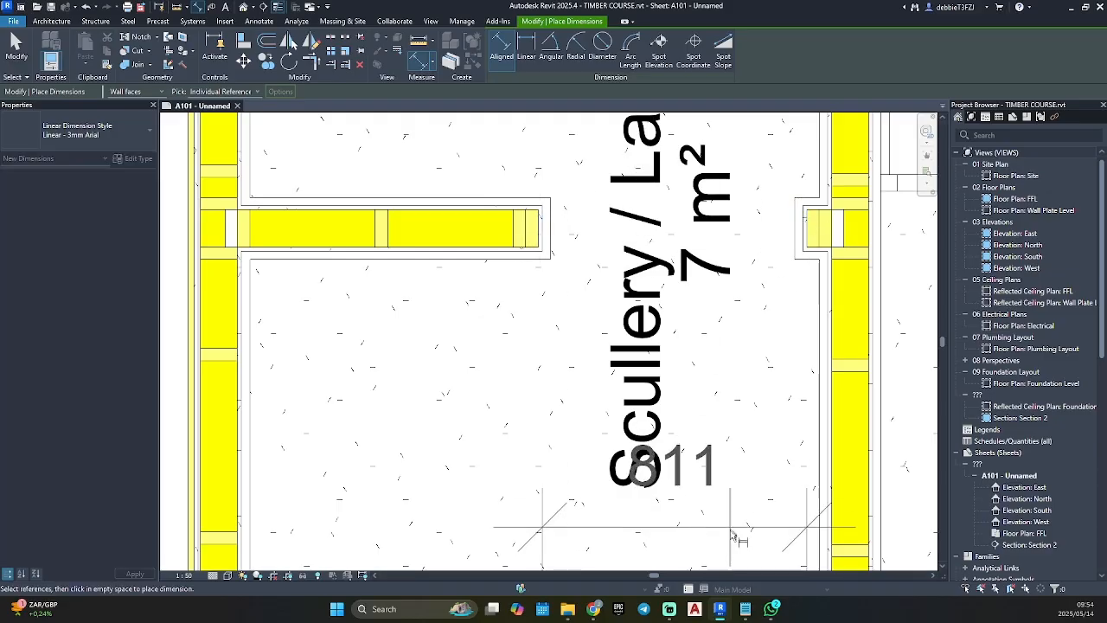
click(753, 392)
scroll(752, 389, down, 3)
key(Escape)
key(Escape)
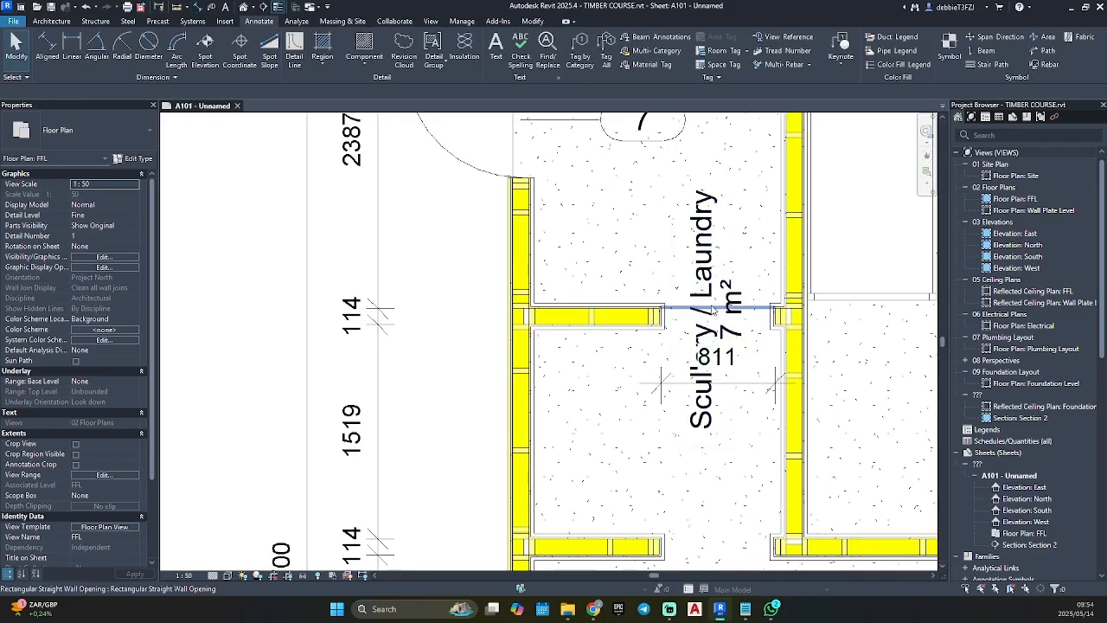
Step: Move the Scullery / Laundry room tag upward until it clears the opening dimension below it
drag(709, 301, 709, 207)
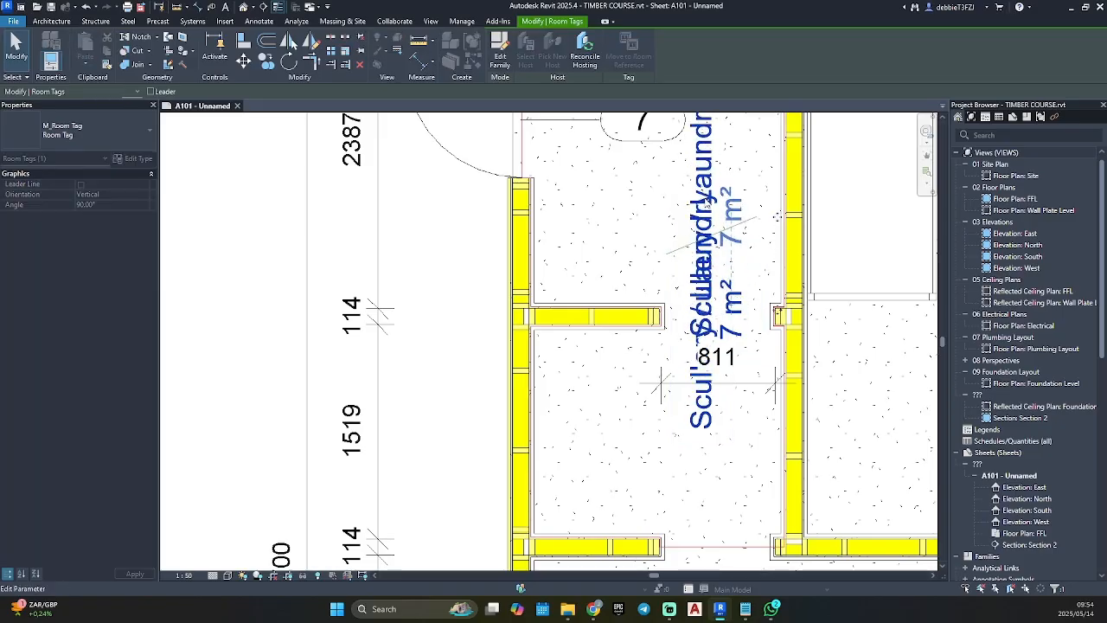
scroll(710, 208, down, 2)
middle_drag(713, 206, 655, 279)
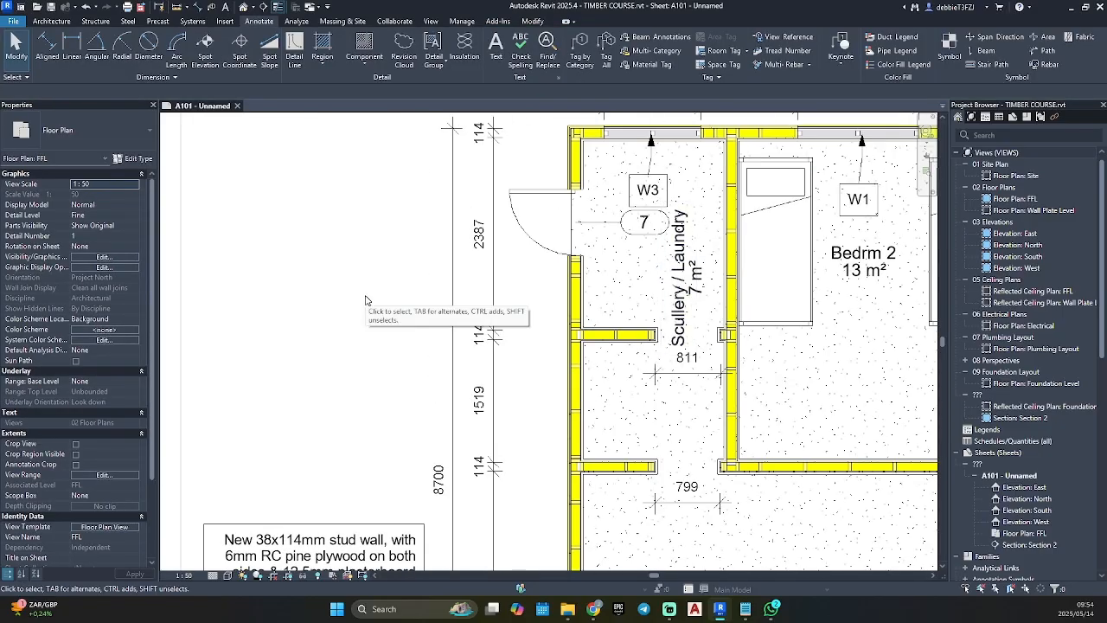
Step: Dimension the width of the passage opening to the living room between doors 5 and 2, with the dimension line on the living room side
scroll(365, 300, down, 4)
scroll(373, 225, up, 2)
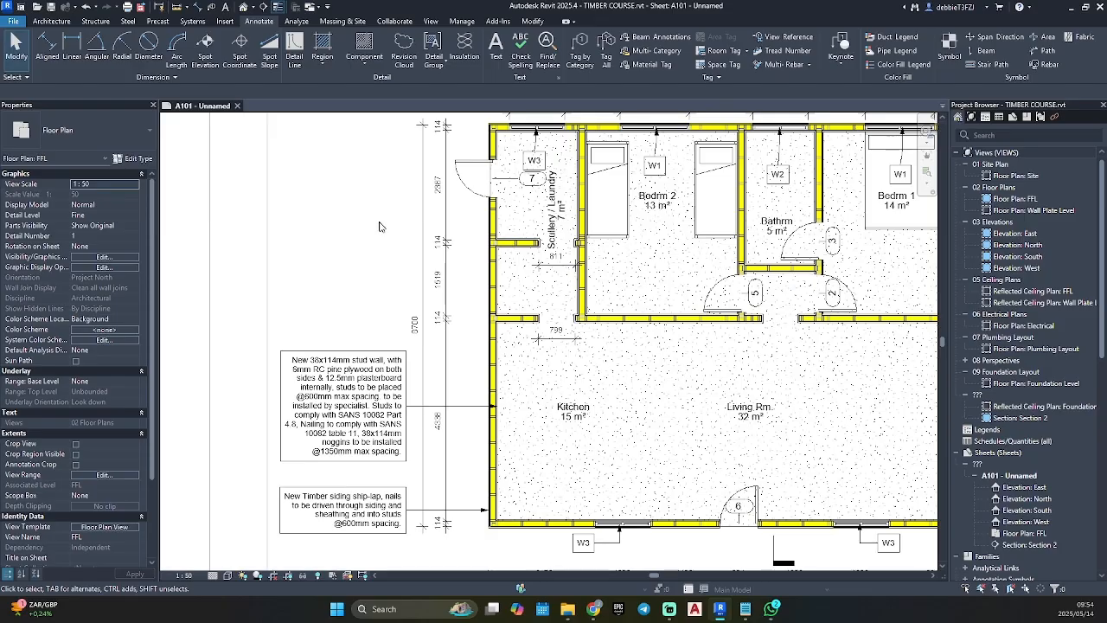
key(d)
key(i)
scroll(759, 320, up, 8)
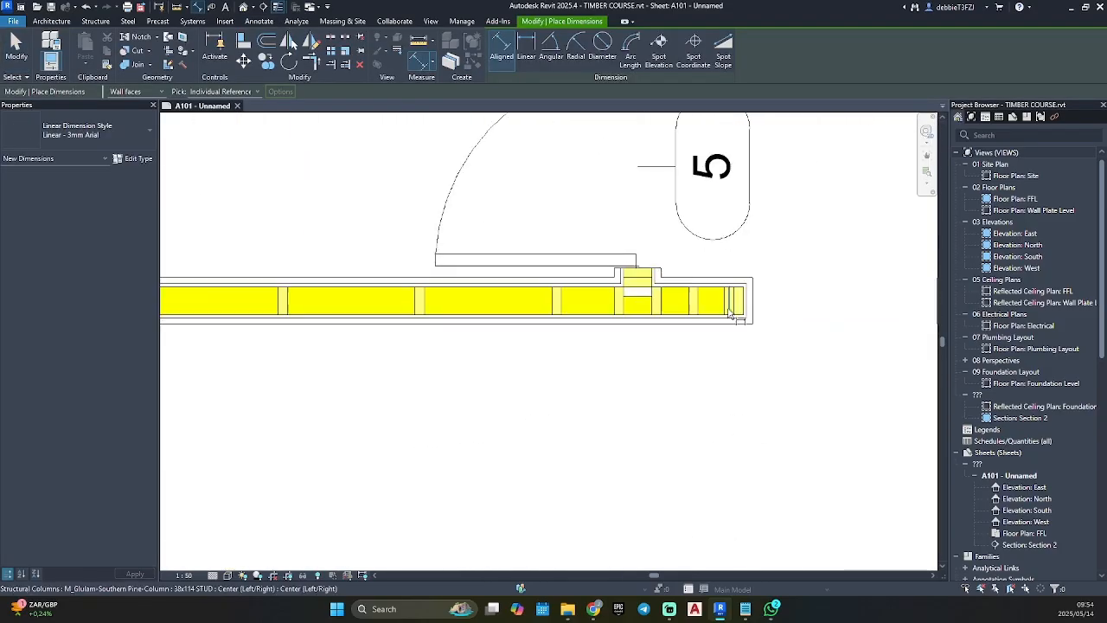
click(764, 300)
scroll(797, 297, down, 3)
scroll(435, 240, up, 3)
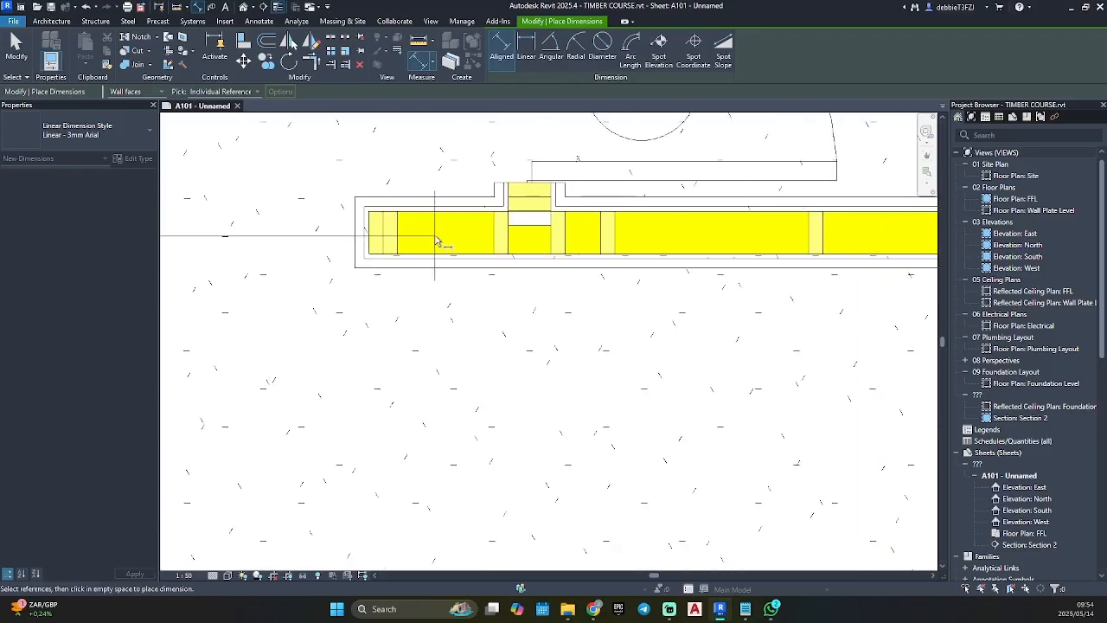
click(368, 236)
scroll(419, 367, down, 2)
middle_drag(466, 348, 691, 284)
click(595, 300)
key(Escape)
key(Escape)
scroll(593, 303, down, 5)
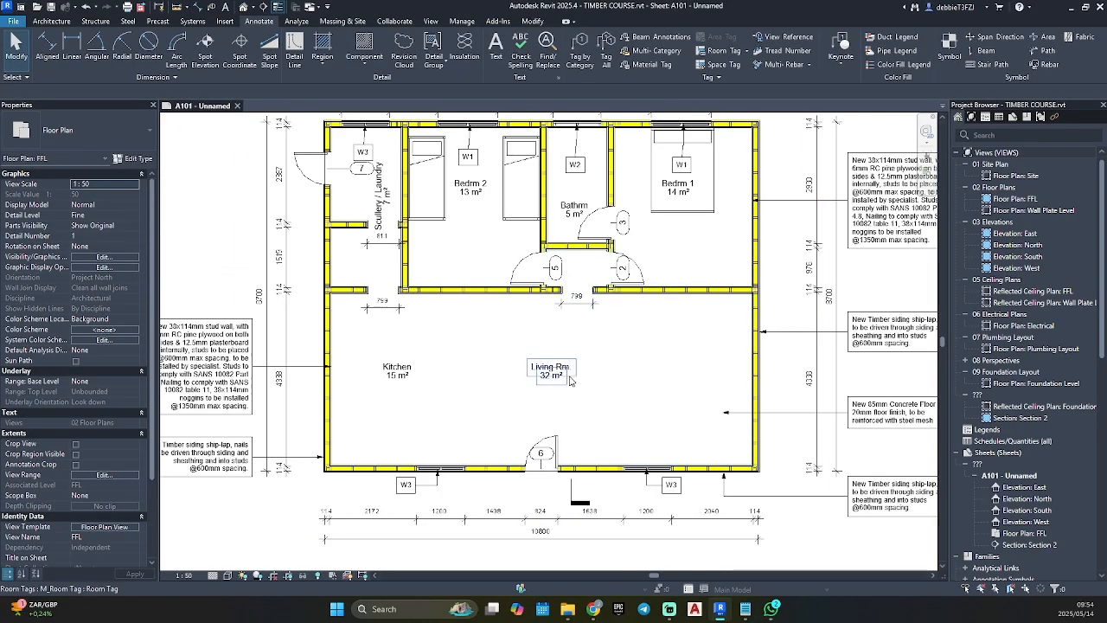
Step: Place the 38x114mm stud wall keynote for the scullery's top exterior wall, with the text outside the left-hand dimension lines
middle_drag(577, 385, 616, 366)
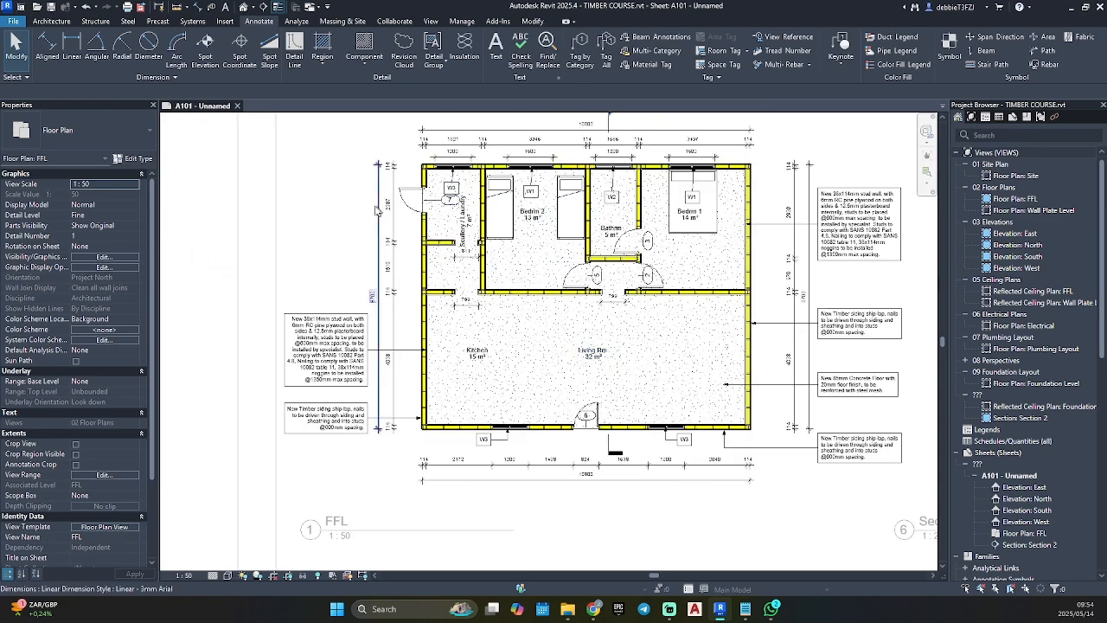
scroll(365, 211, up, 2)
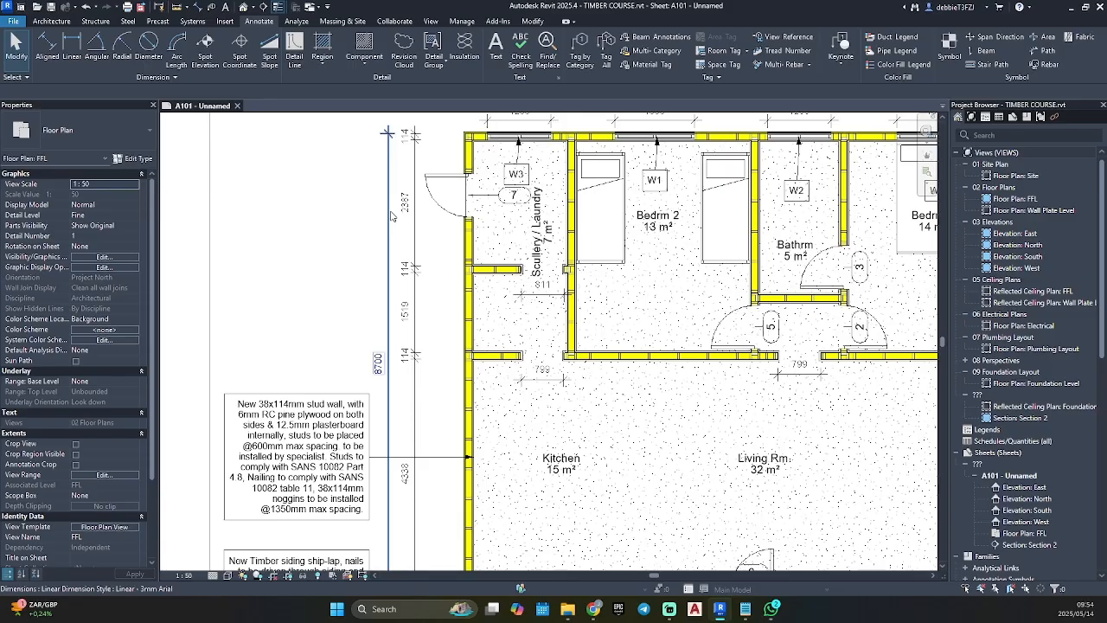
scroll(392, 216, down, 2)
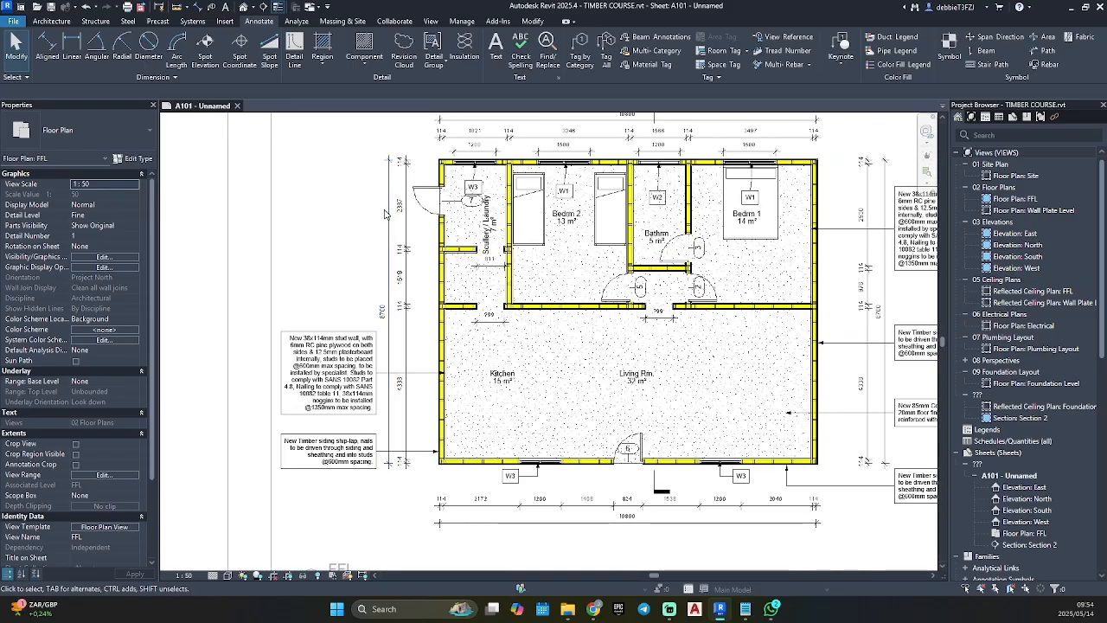
scroll(385, 215, down, 2)
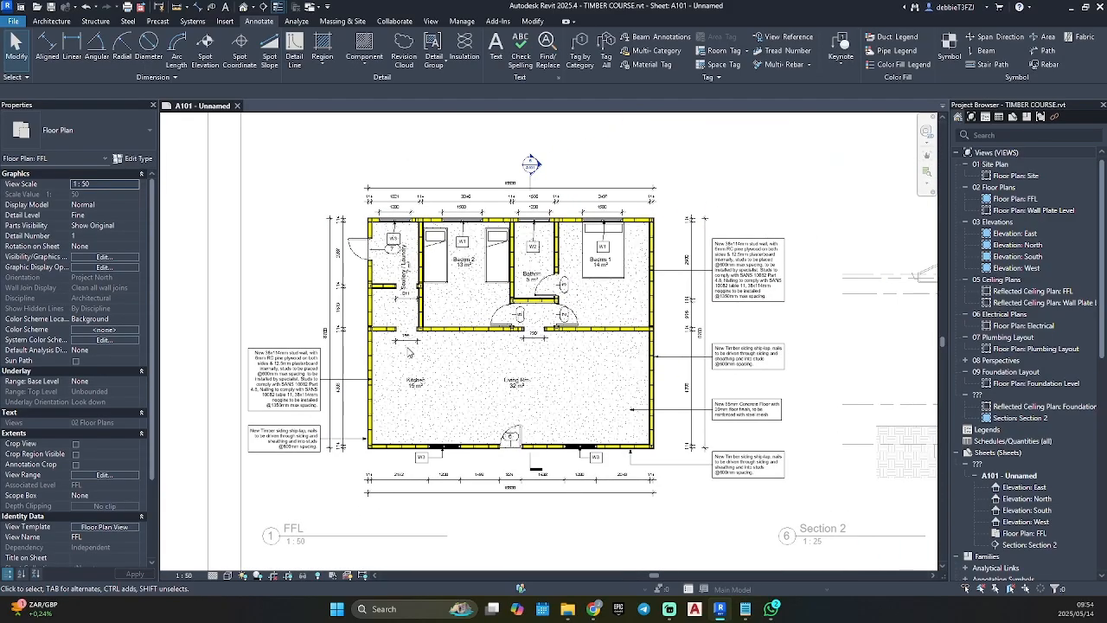
scroll(403, 222, up, 3)
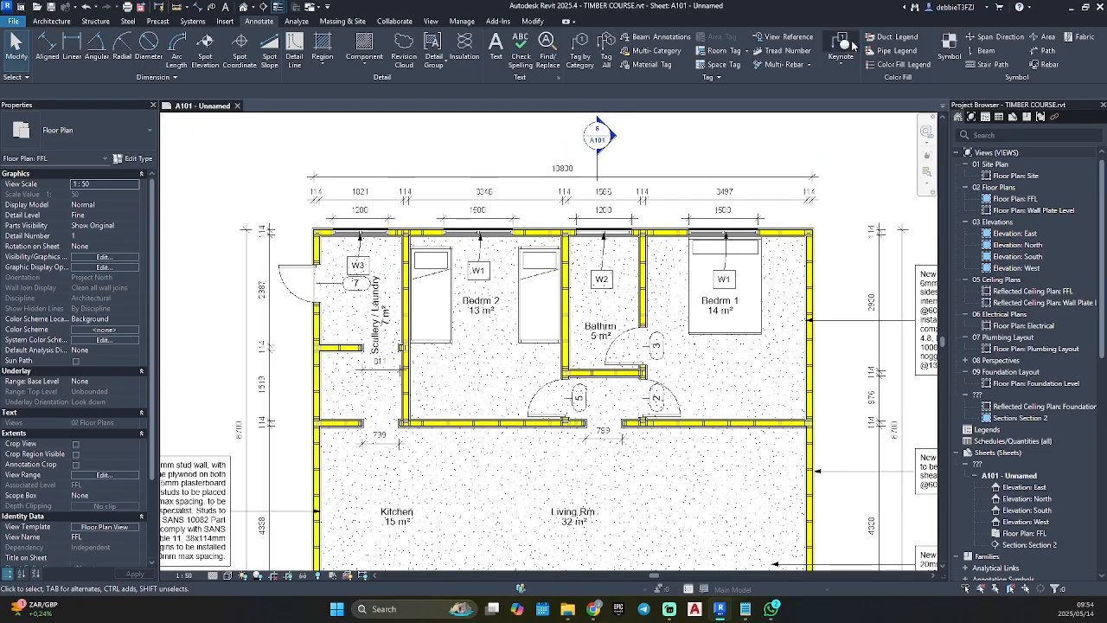
click(852, 44)
scroll(307, 500, up, 5)
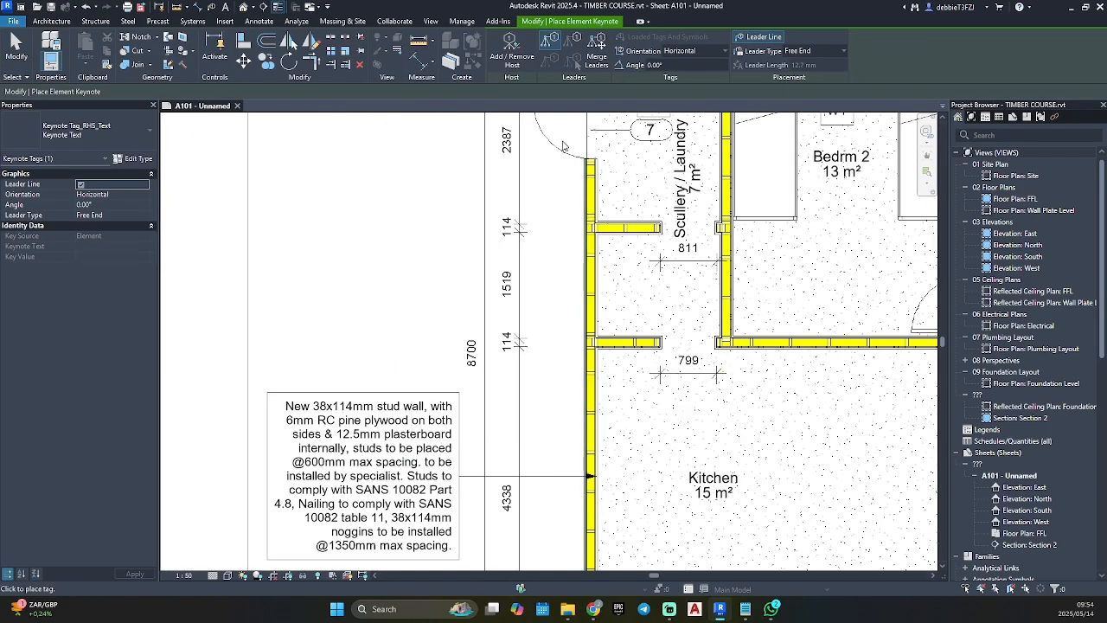
scroll(651, 468, up, 5)
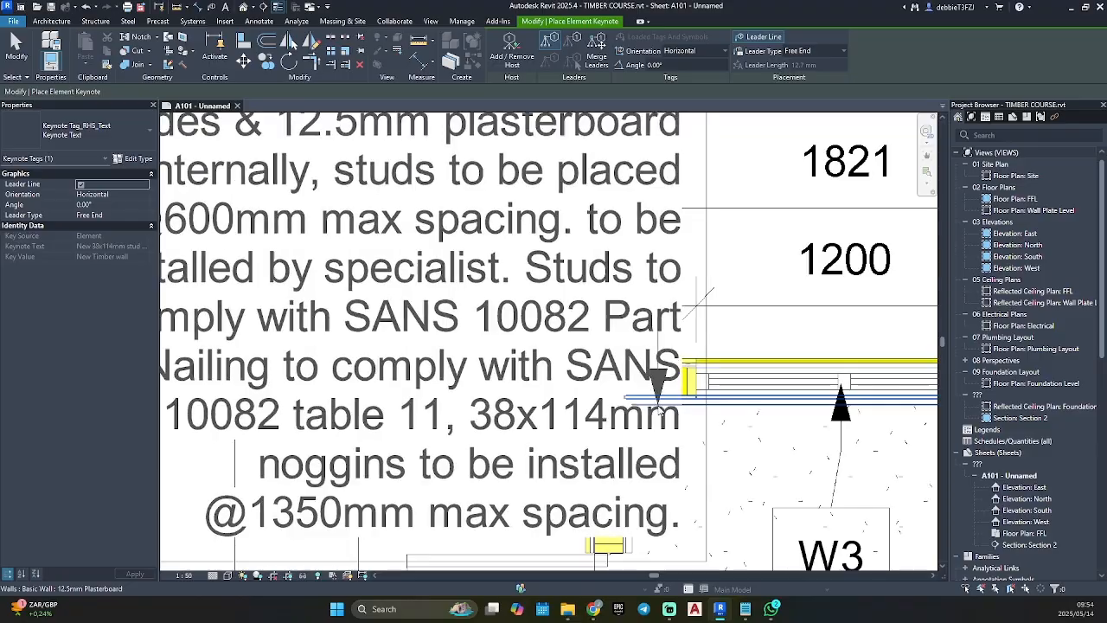
scroll(664, 282, down, 5)
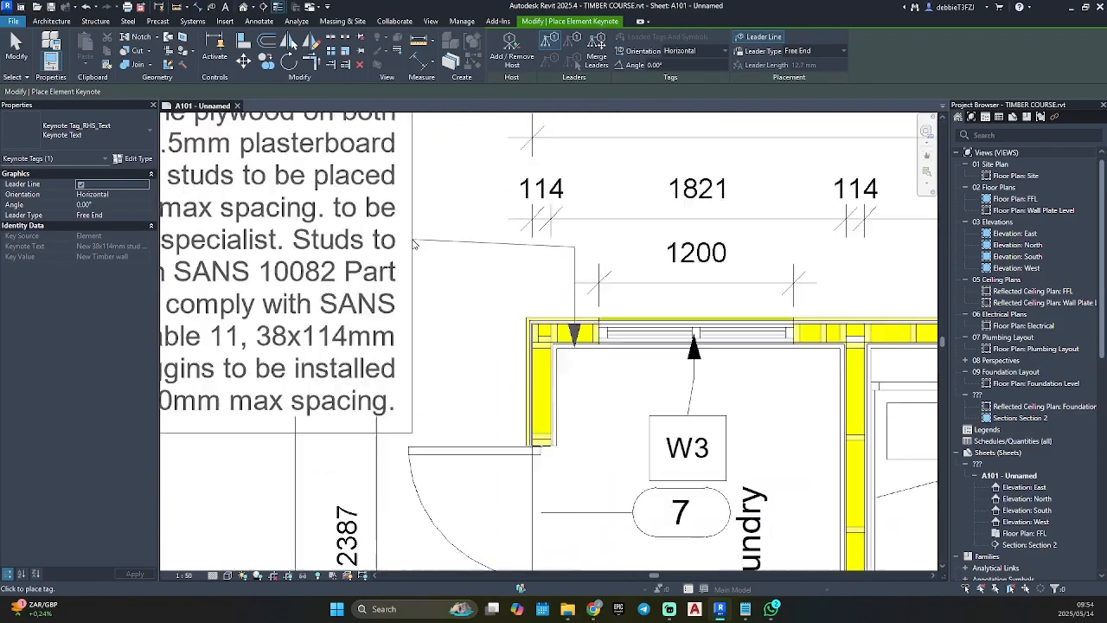
scroll(701, 252, down, 3)
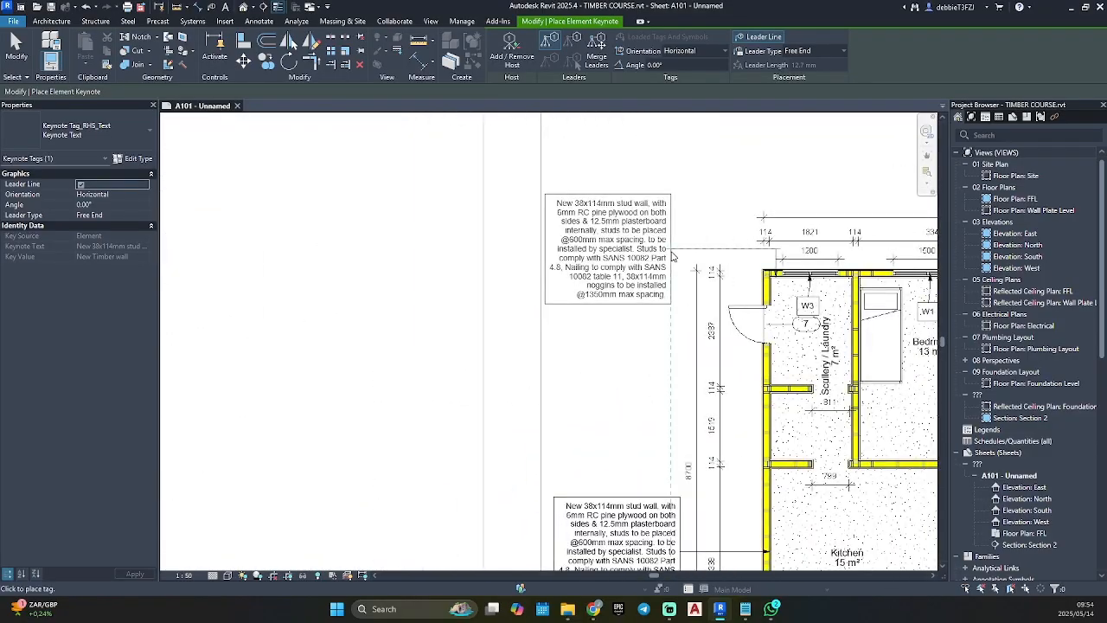
scroll(456, 293, down, 2)
key(Escape)
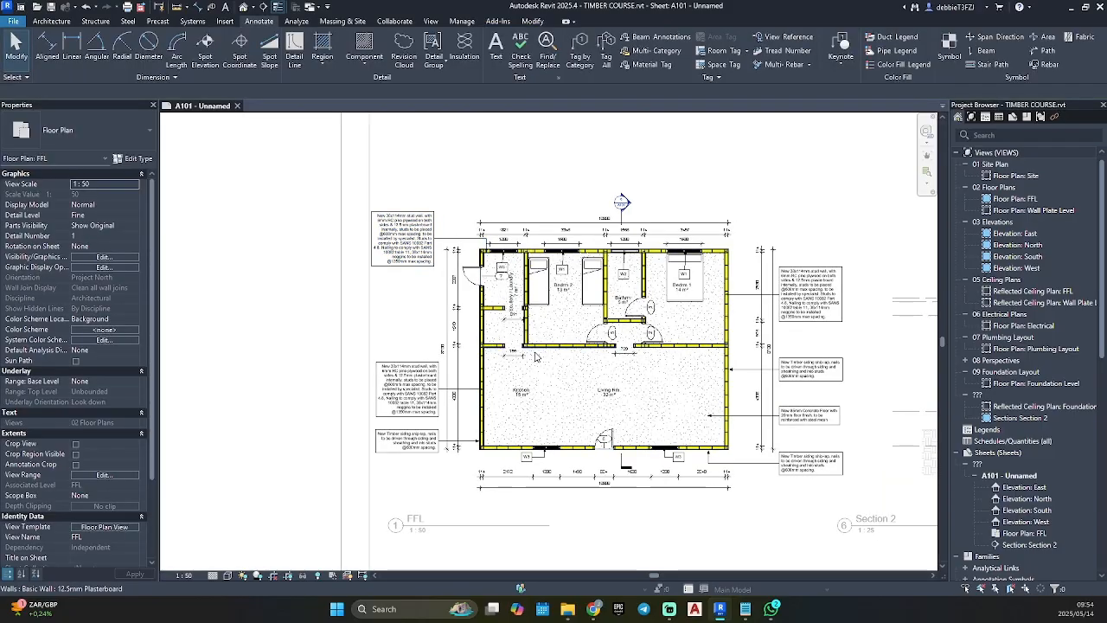
scroll(409, 317, down, 3)
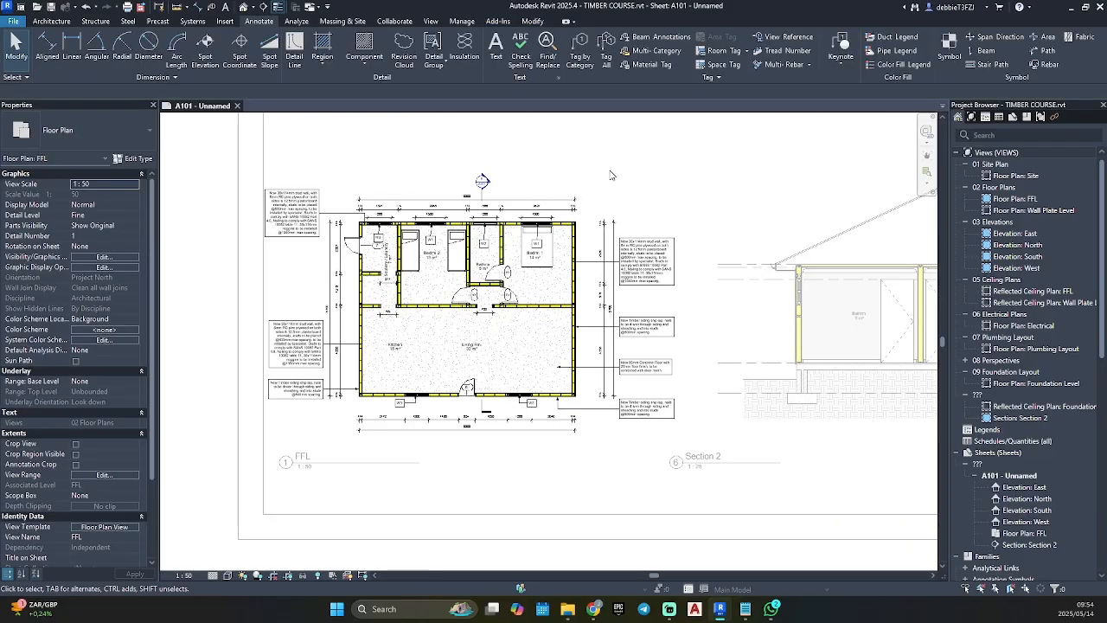
scroll(611, 175, down, 3)
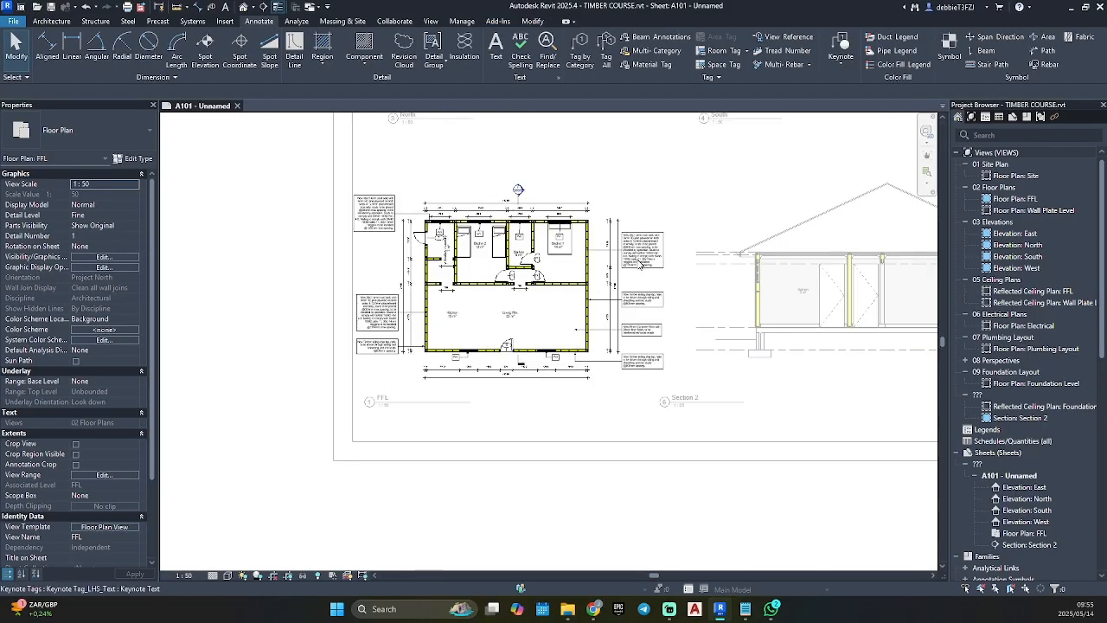
scroll(400, 229, up, 3)
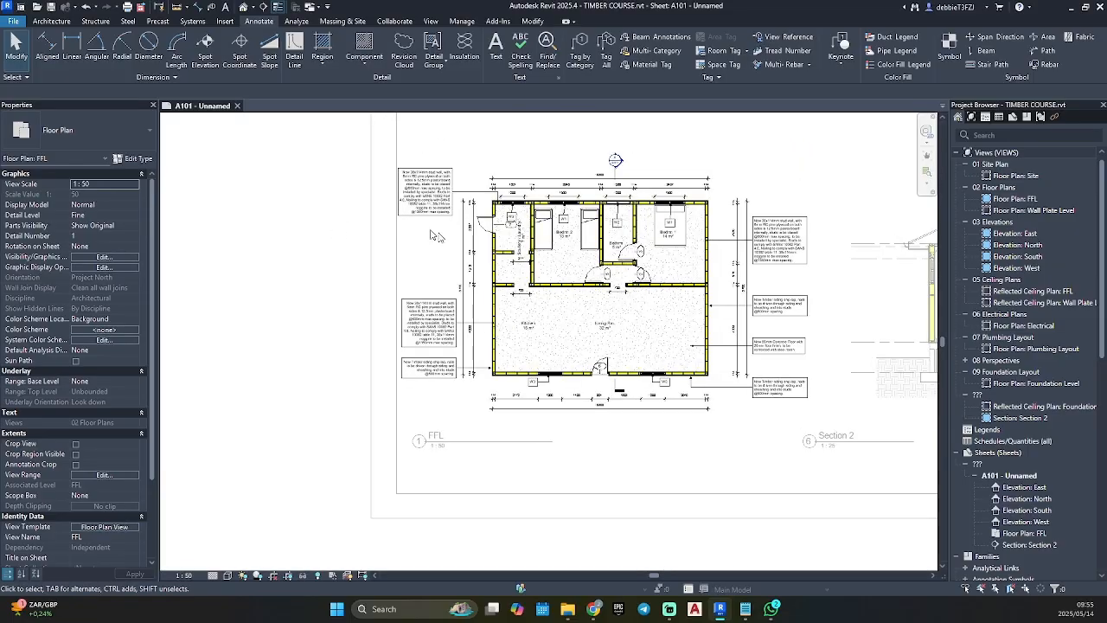
scroll(509, 381, up, 3)
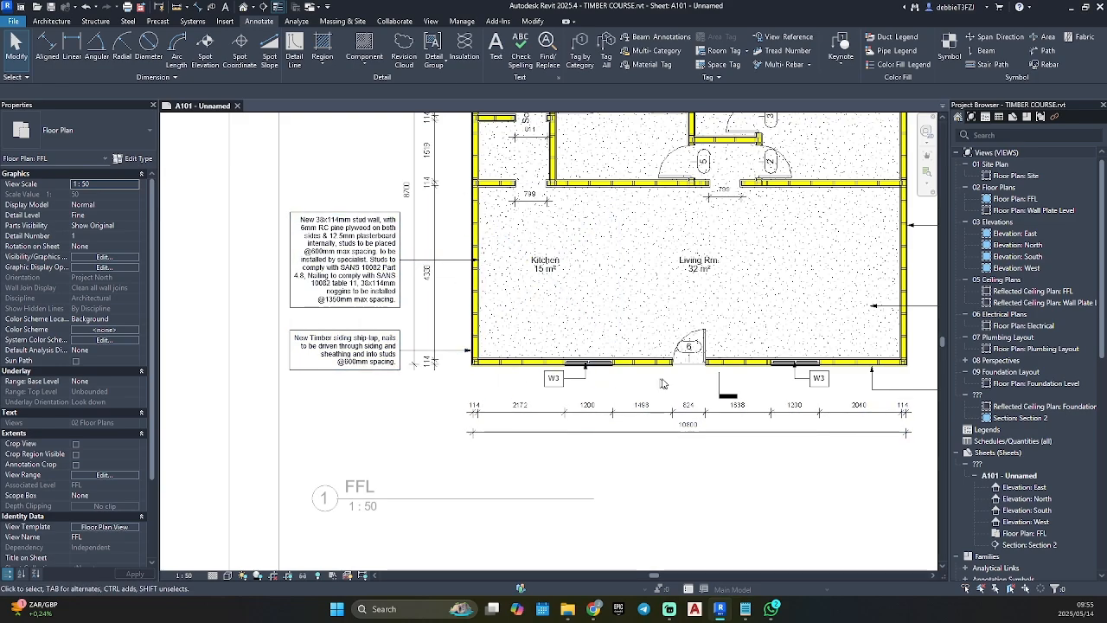
middle_drag(678, 335, 493, 483)
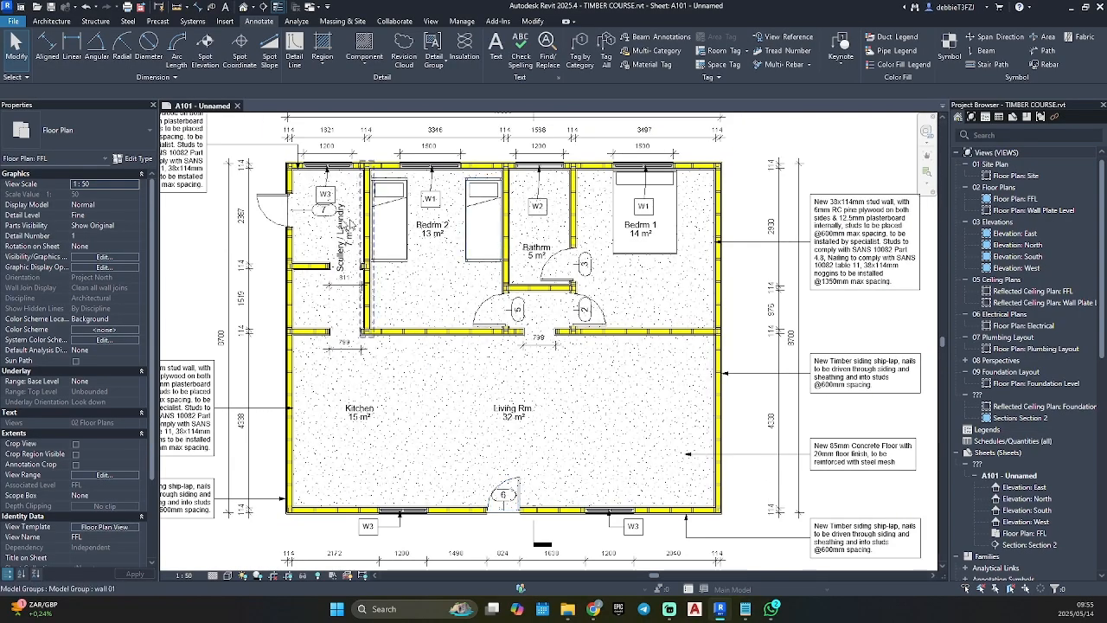
scroll(632, 277, down, 3)
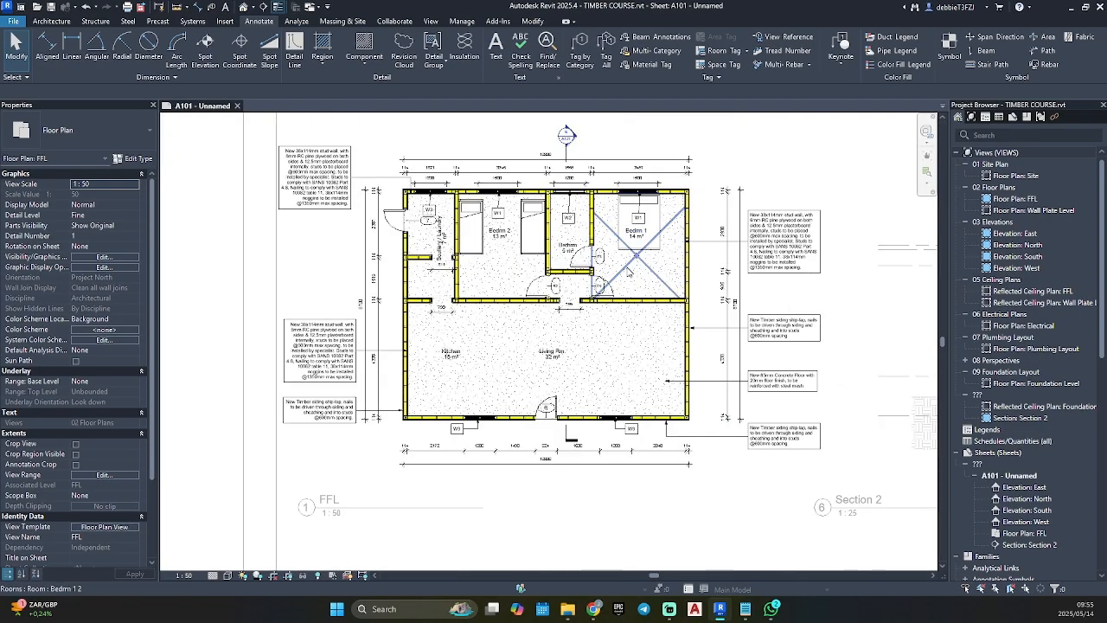
Step: Leave the FFL floor plan viewport and activate the East elevation viewport on the sheet for editing
scroll(657, 346, down, 1)
middle_drag(657, 346, 394, 296)
double_click(742, 423)
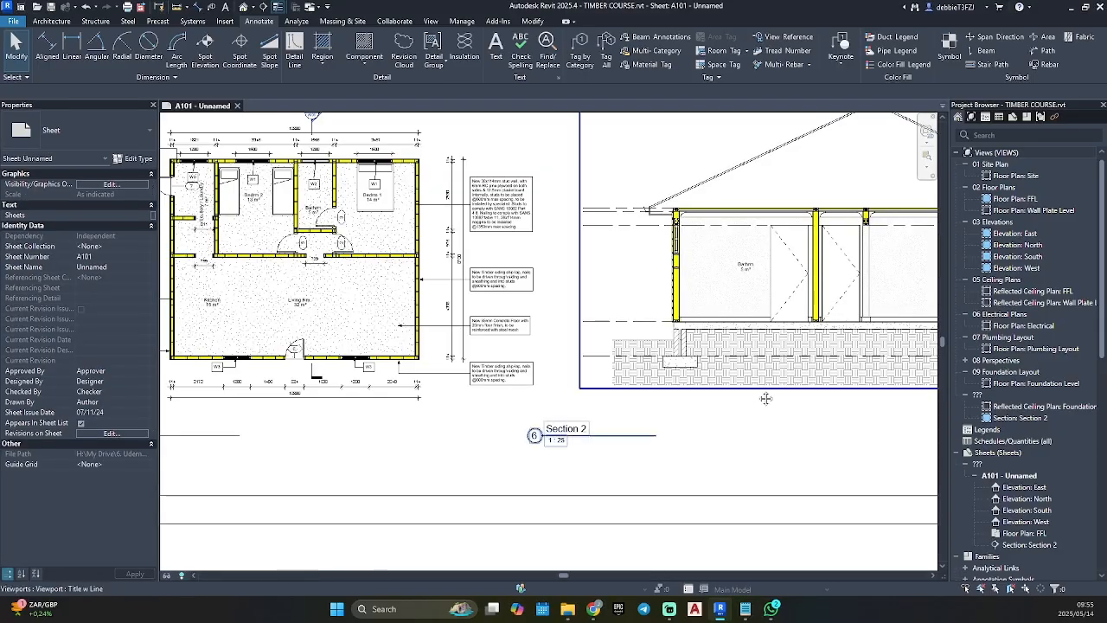
middle_drag(766, 398, 458, 429)
scroll(380, 373, down, 3)
middle_drag(342, 359, 627, 458)
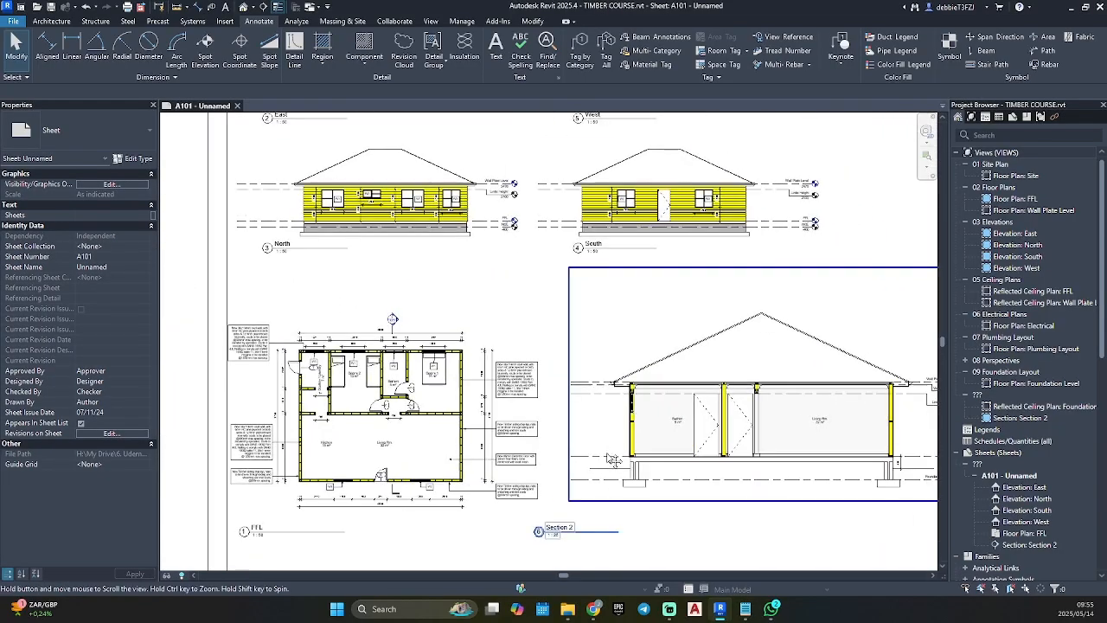
middle_drag(389, 191, 389, 332)
double_click(501, 190)
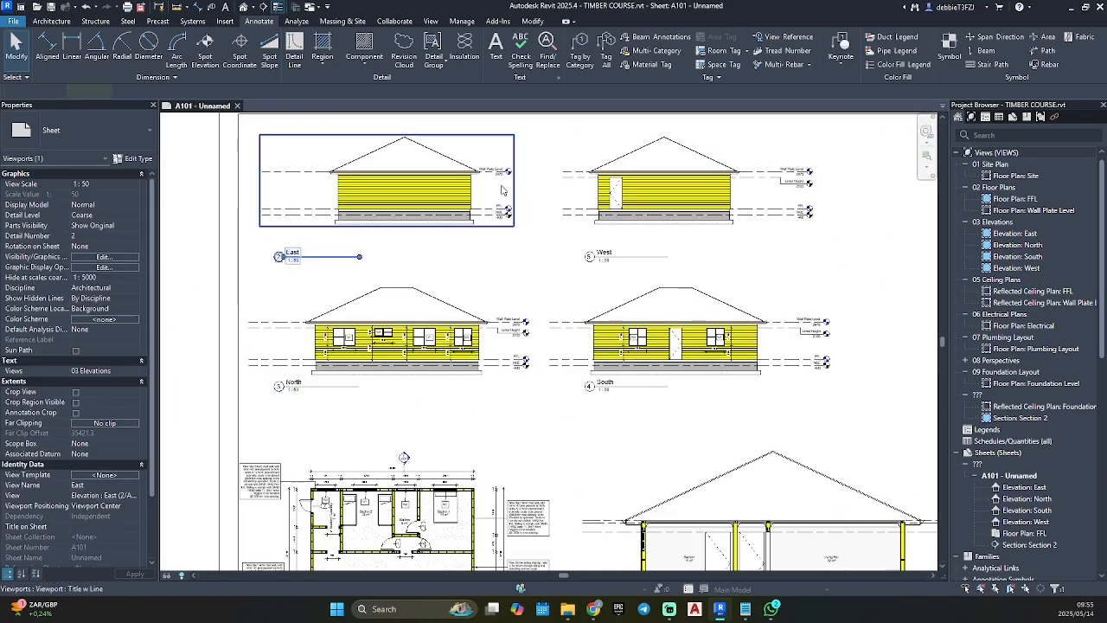
click(840, 42)
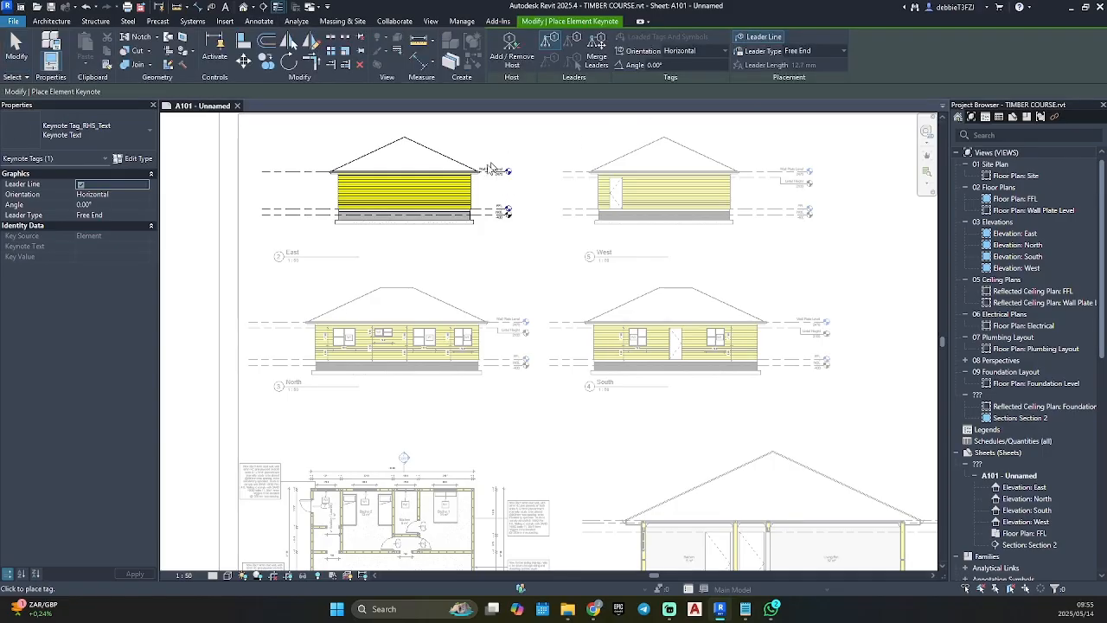
scroll(458, 282, up, 4)
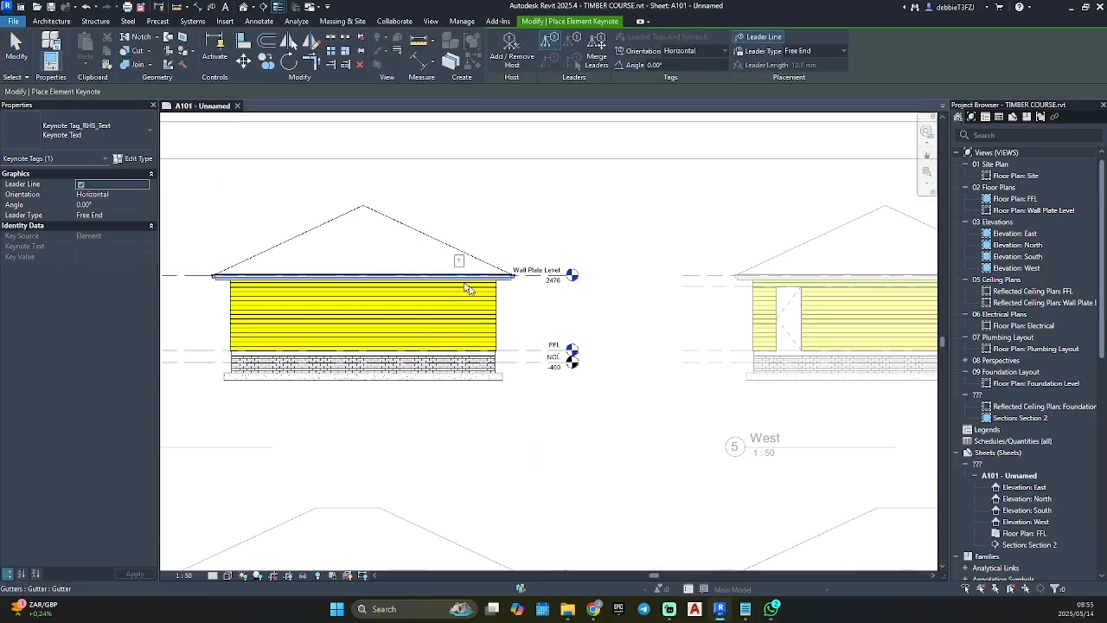
key(Escape)
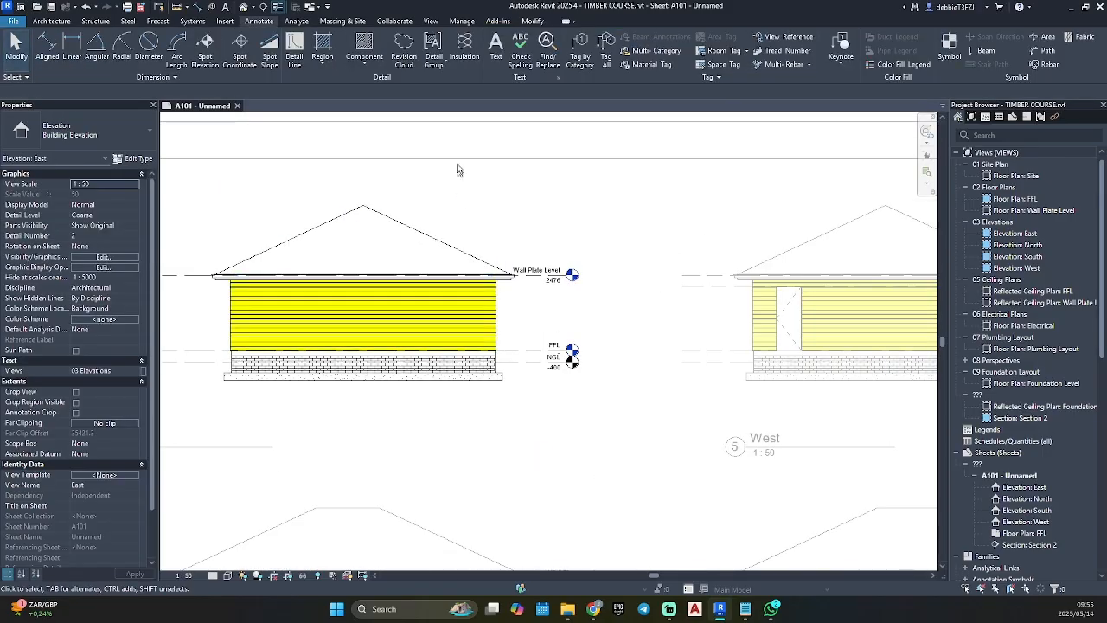
Step: Create a rectangular Earth filled region from NGL down to about 1100 mm below it, extending past both sides of the East elevation's foundation
click(325, 45)
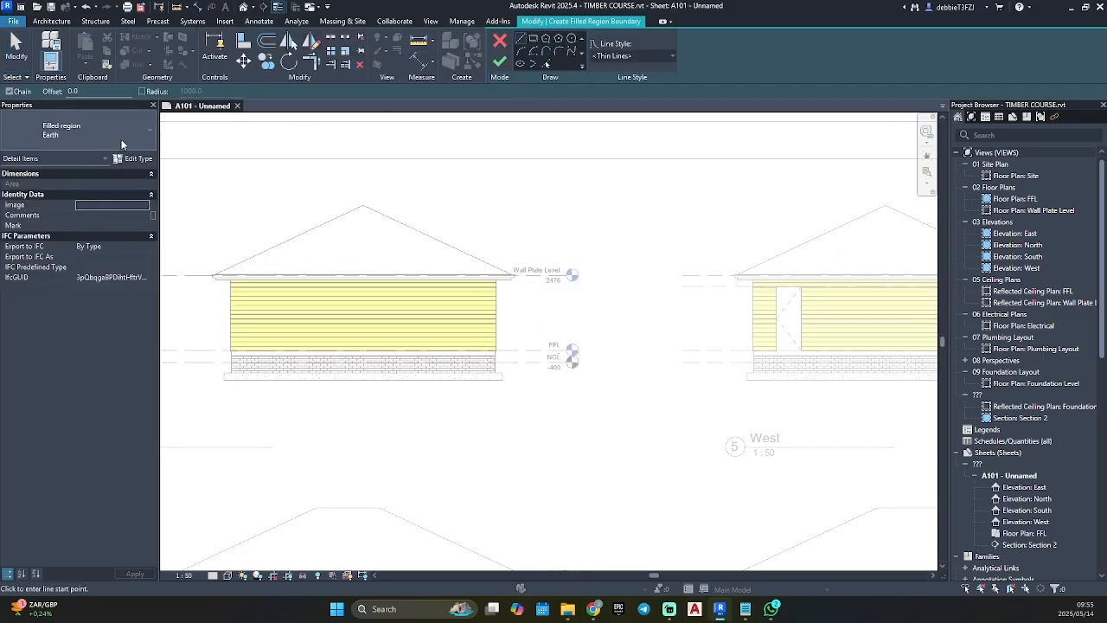
click(535, 40)
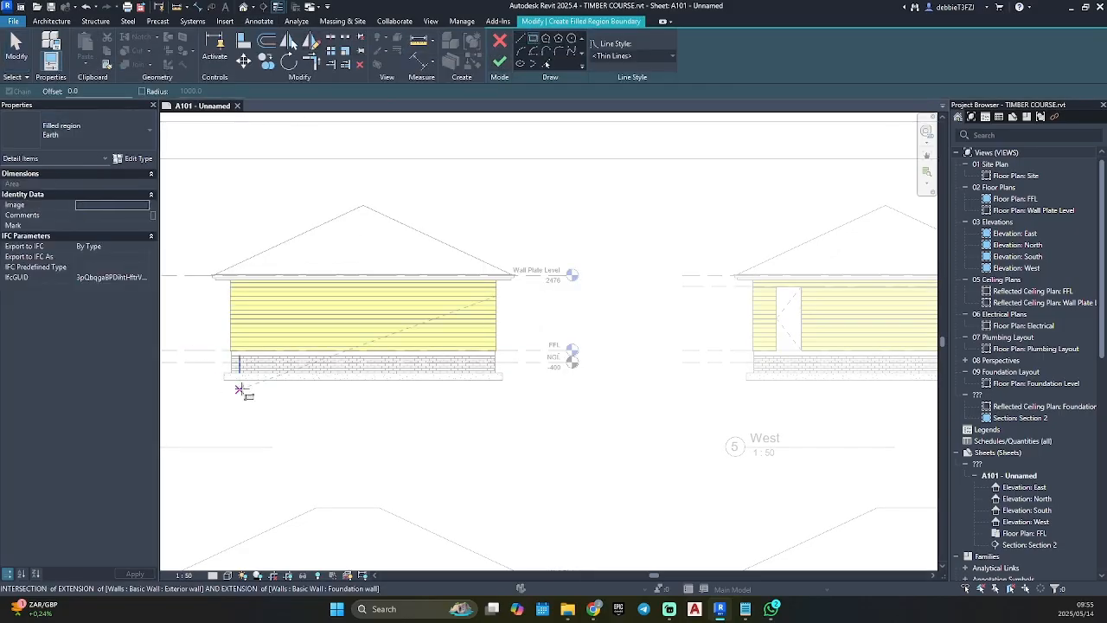
scroll(469, 309, up, 4)
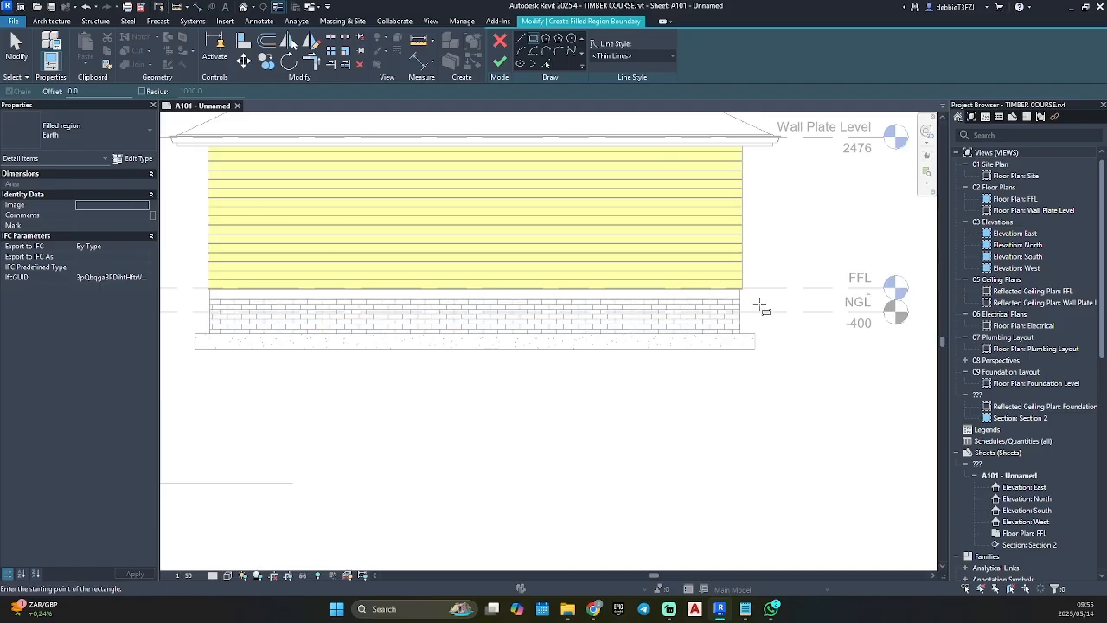
scroll(761, 305, up, 2)
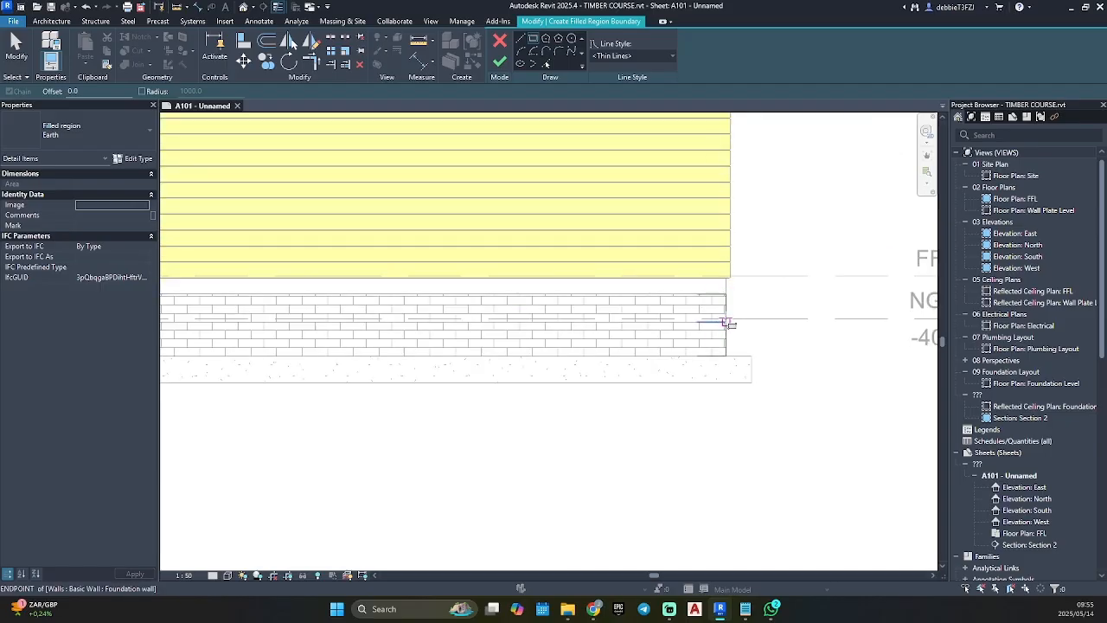
click(887, 246)
scroll(887, 246, down, 2)
middle_drag(606, 346, 864, 312)
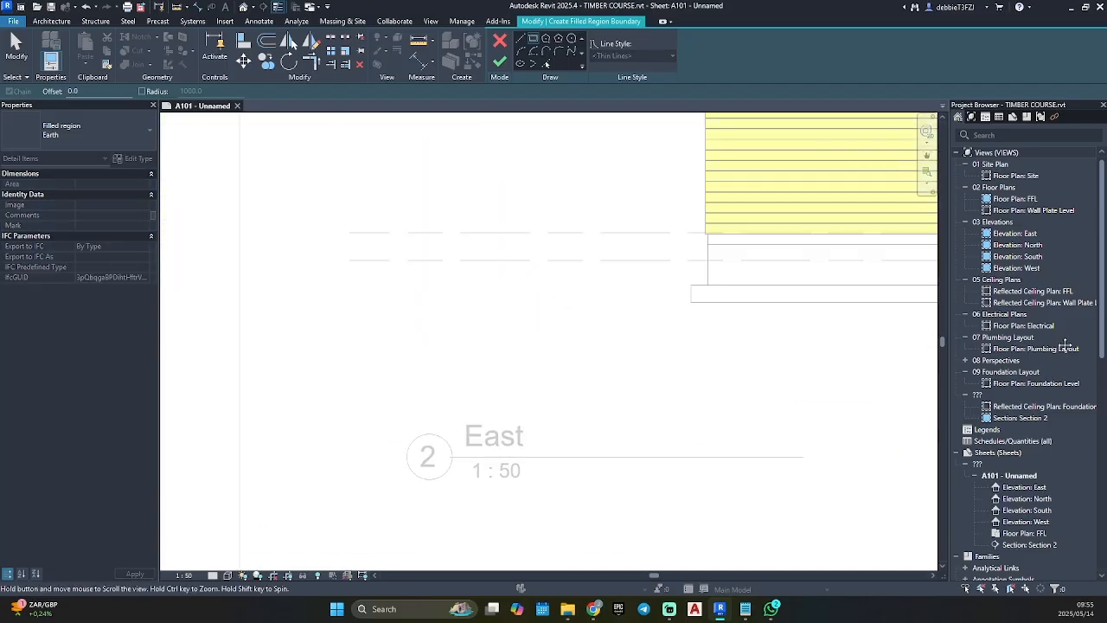
click(577, 335)
scroll(635, 371, down, 3)
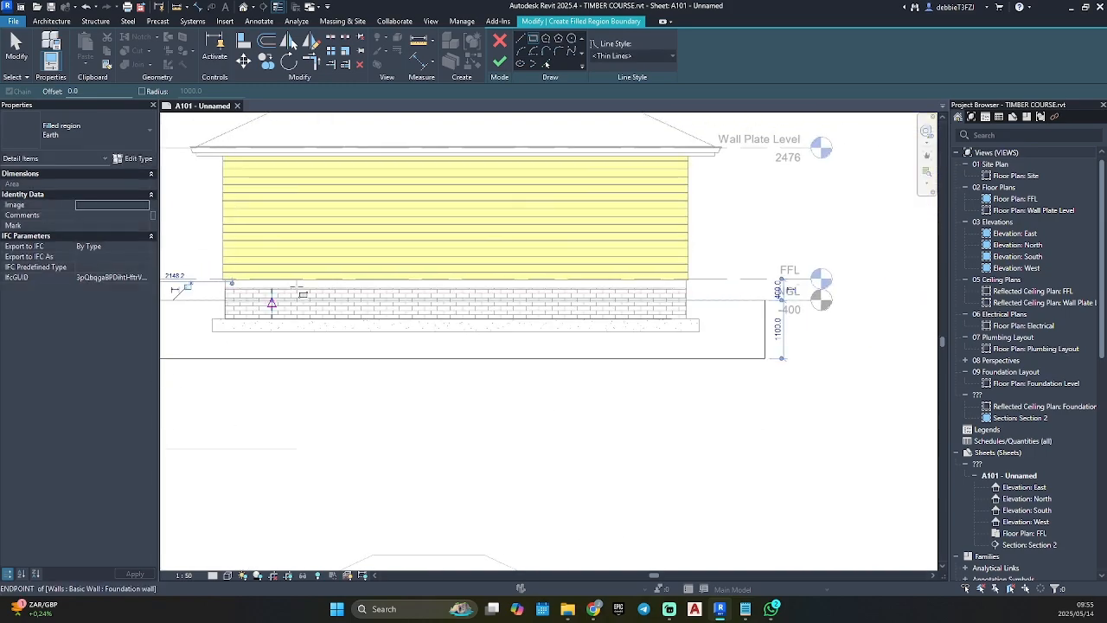
click(500, 62)
scroll(605, 432, down, 2)
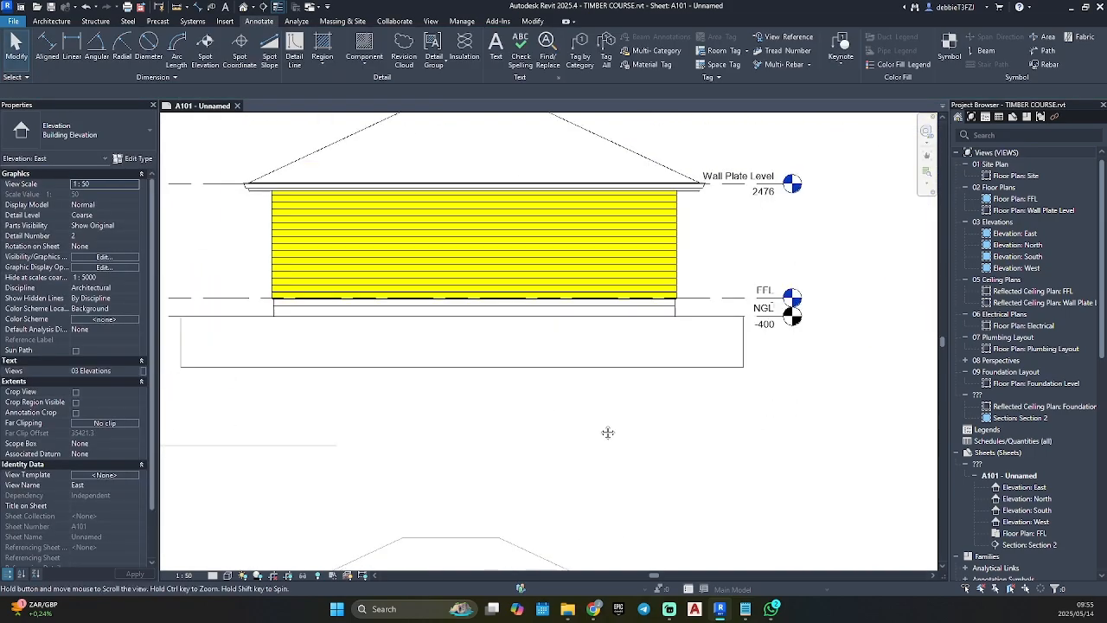
scroll(504, 358, down, 2)
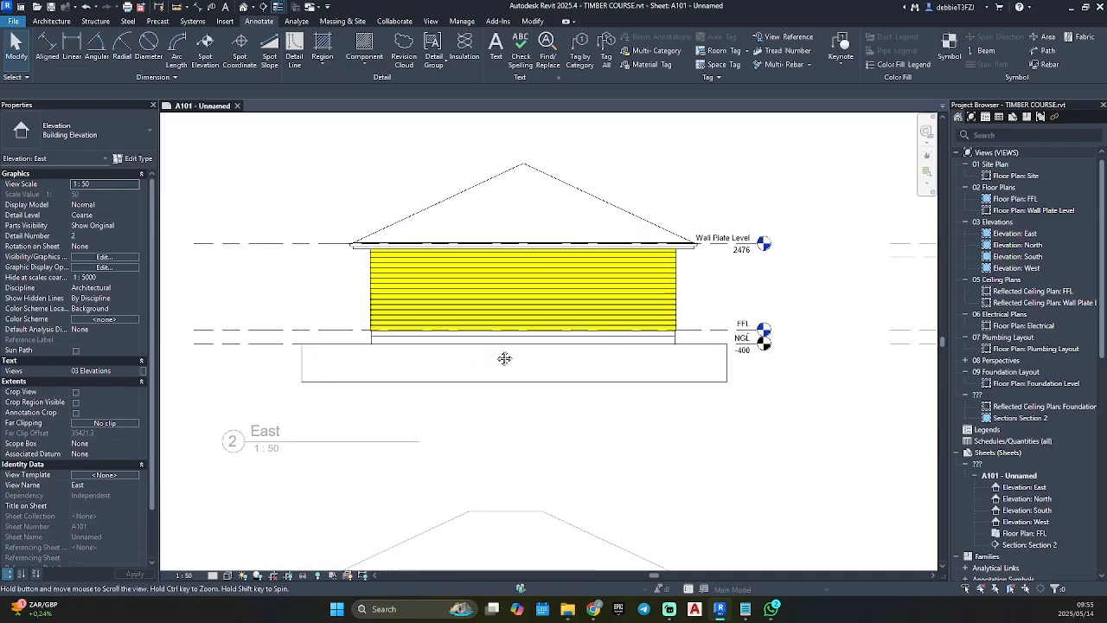
Step: Crop the East elevation closely around the house and earth hatch, leaving the crop region boundary hidden
scroll(337, 346, up, 1)
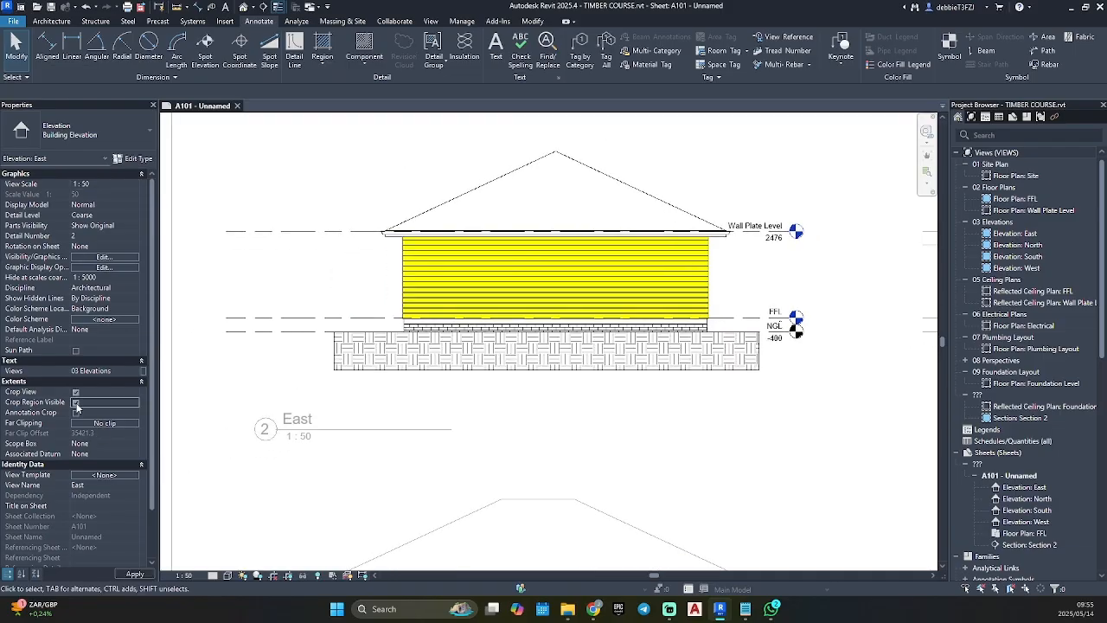
scroll(386, 363, down, 3)
double_click(321, 286)
click(240, 291)
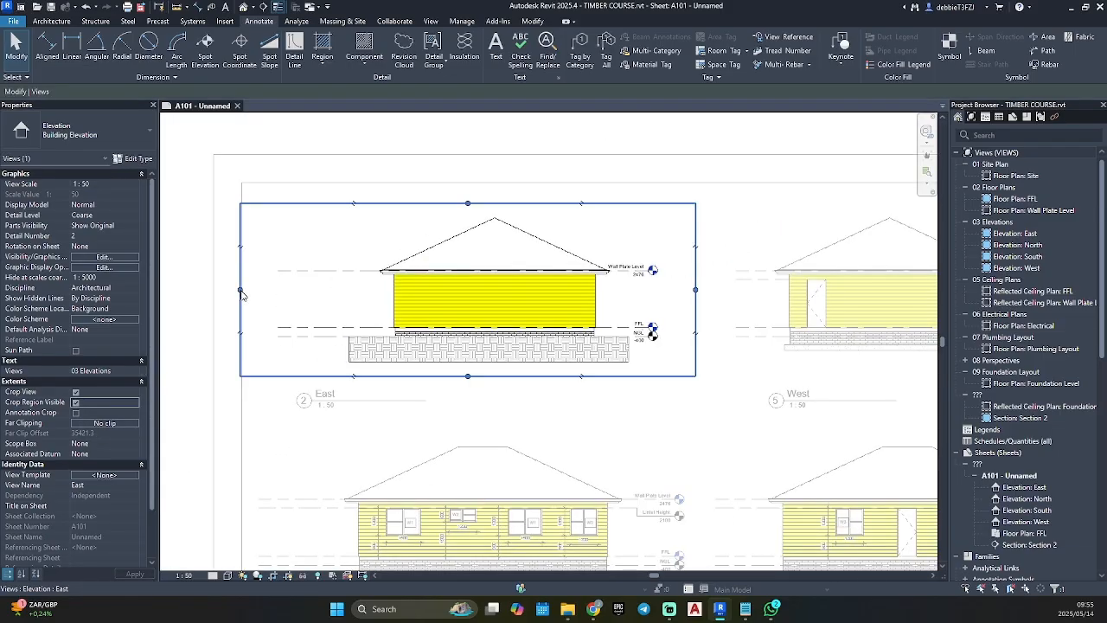
drag(283, 291, 356, 291)
drag(371, 291, 372, 290)
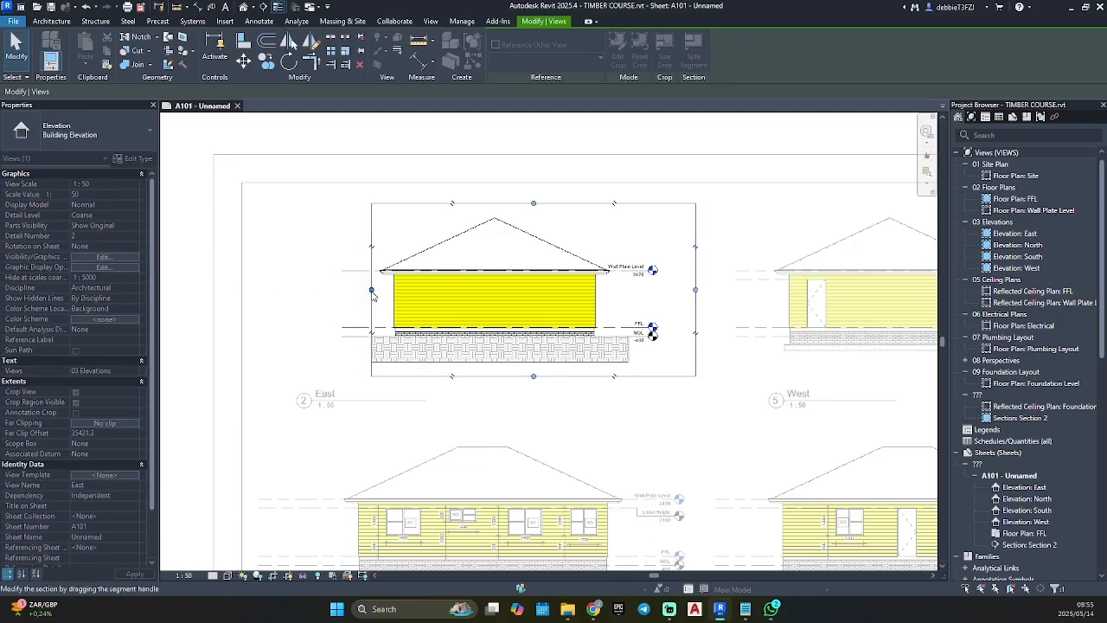
drag(536, 362, 536, 357)
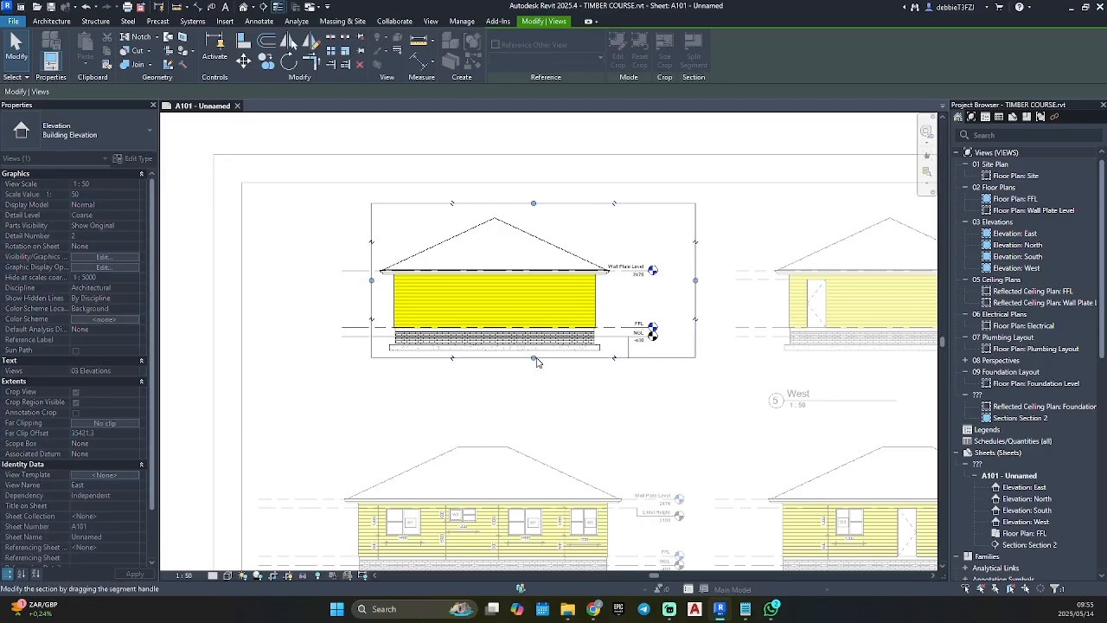
drag(610, 287, 617, 289)
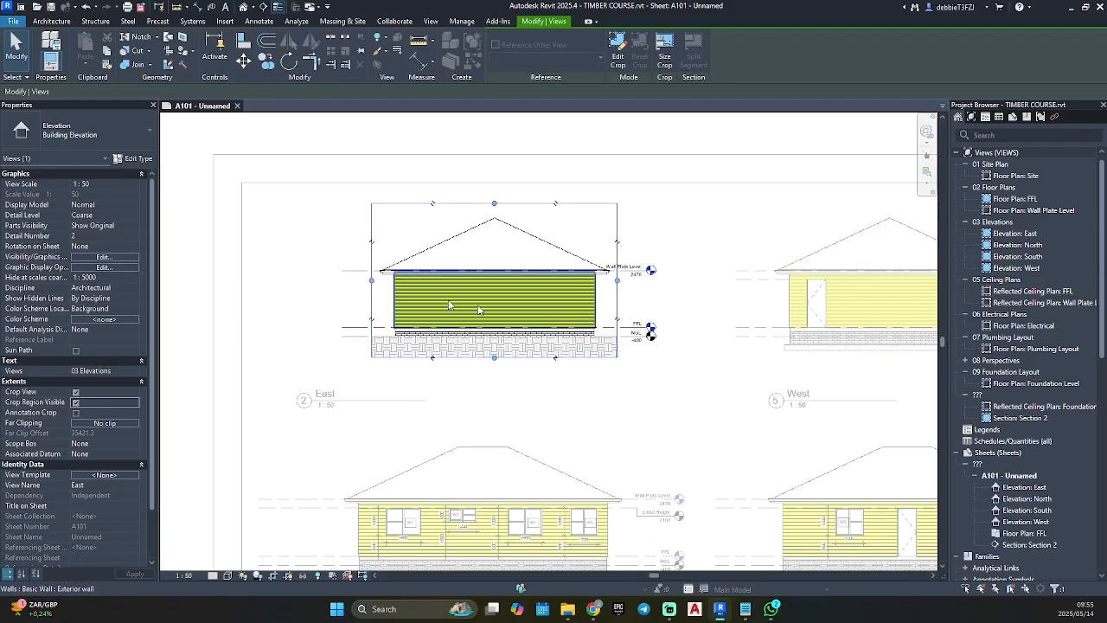
click(75, 402)
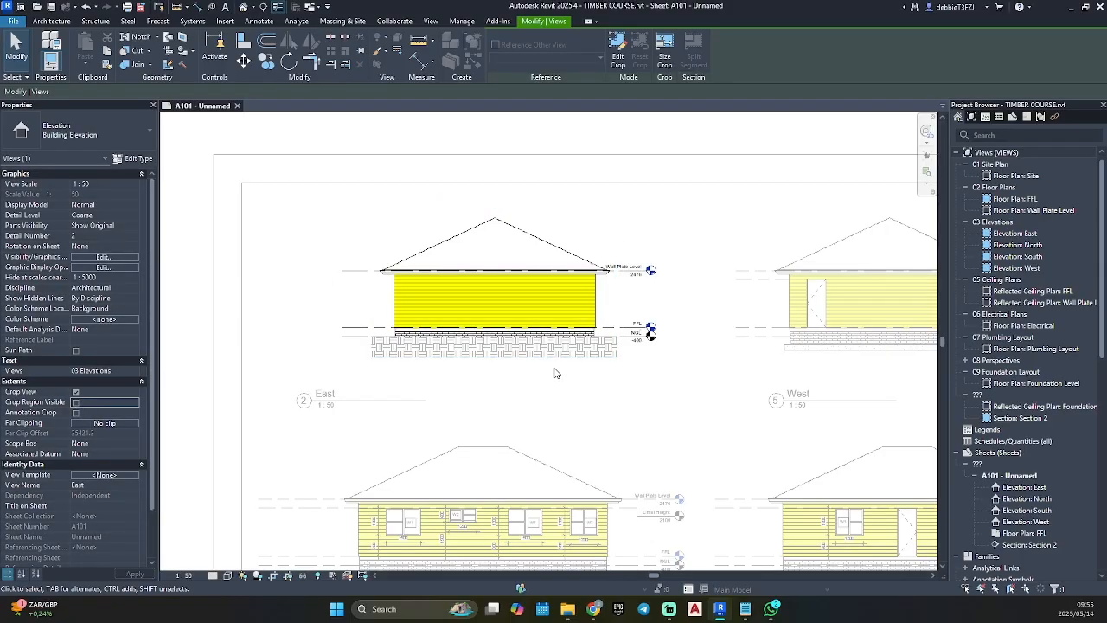
Step: Add an elbow to the FFL level line and raise its head clear of the NGL label
double_click(648, 331)
scroll(645, 335, up, 4)
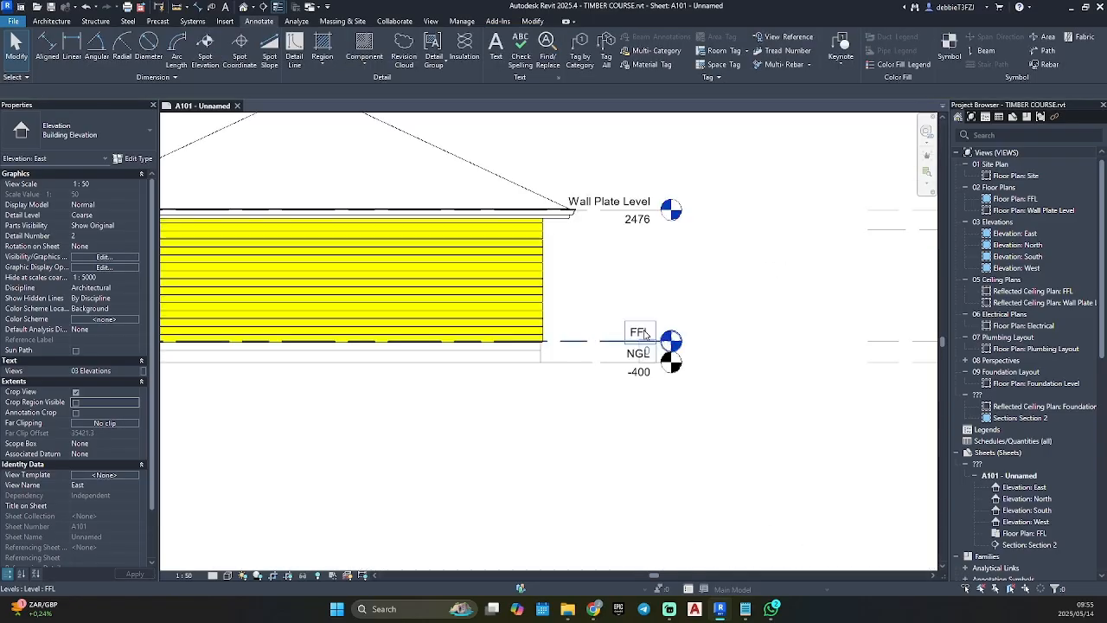
scroll(644, 335, up, 2)
click(640, 350)
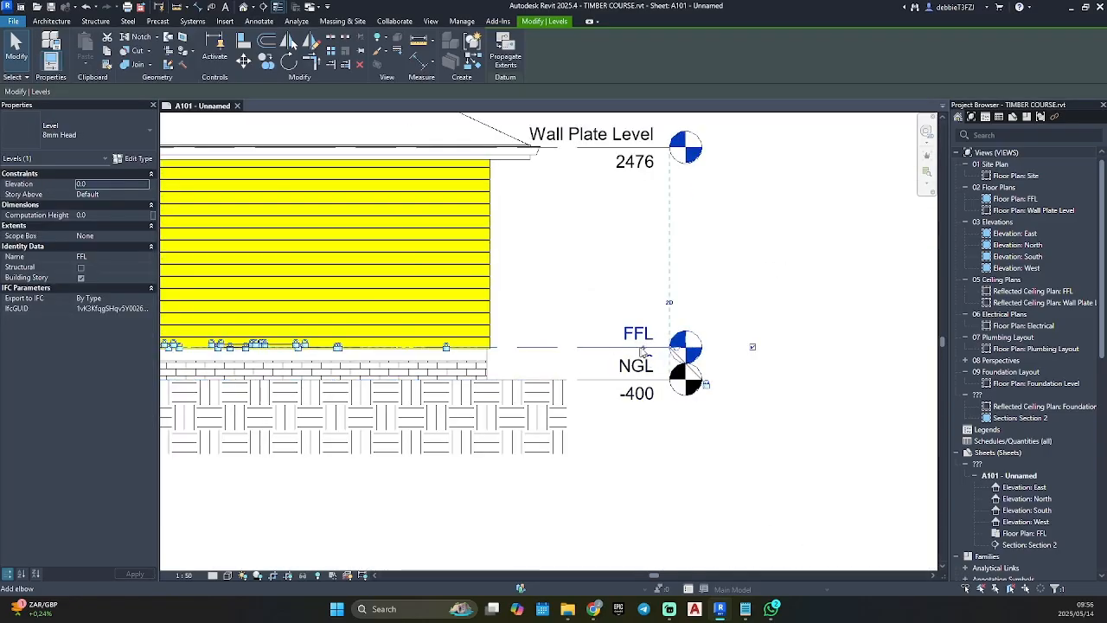
drag(644, 352, 637, 321)
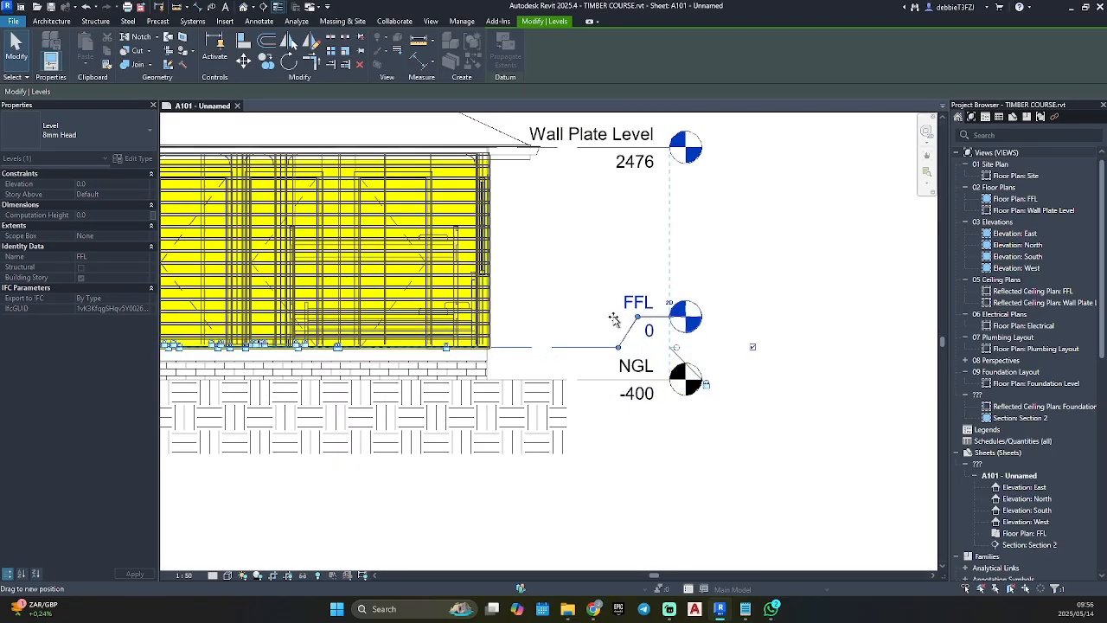
Step: Try to move the Wall Plate Level line's head end farther out from the house in the East elevation
click(677, 154)
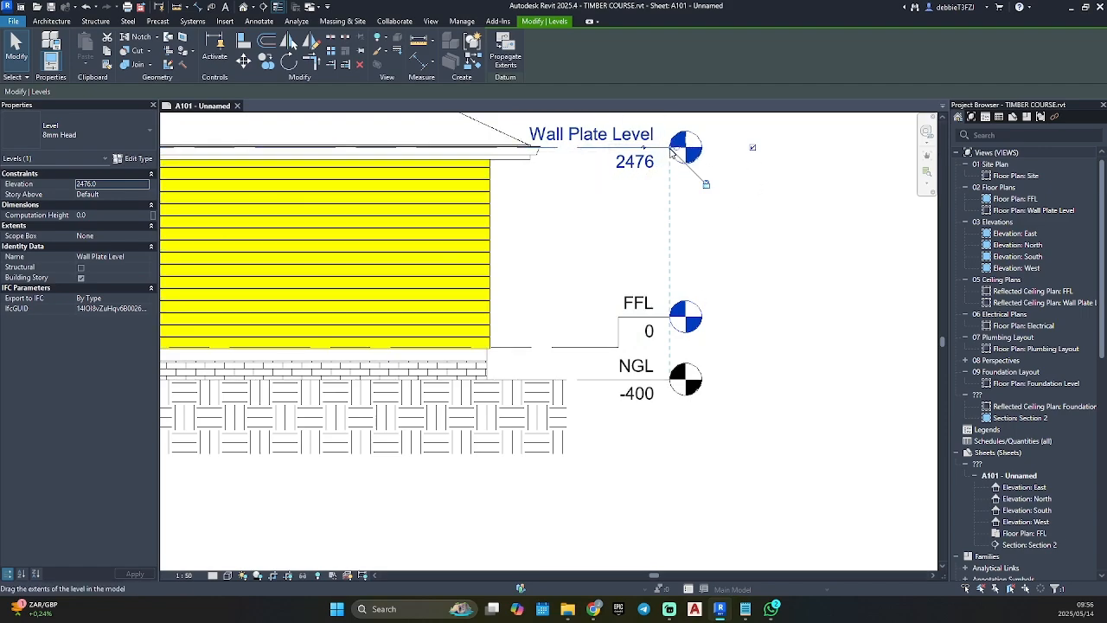
drag(687, 150, 747, 149)
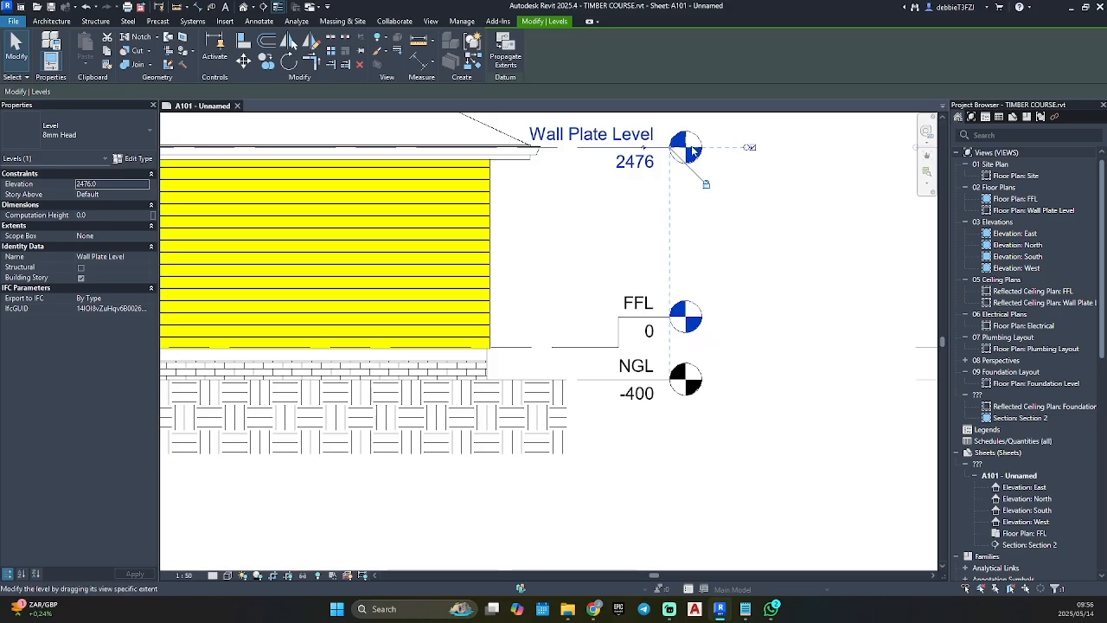
drag(692, 150, 743, 149)
click(576, 288)
Step: Place an element keynote with a leader on the East elevation's roof slope, using the New Roofing keynote for corrugated roof sheeting
scroll(576, 288, down, 2)
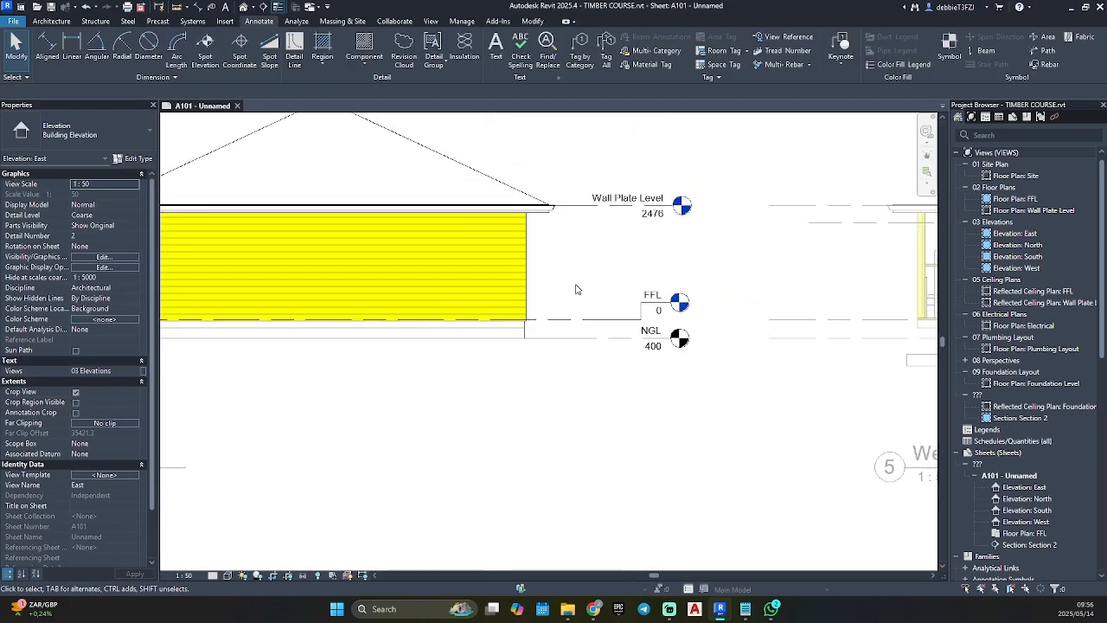
middle_drag(576, 288, 765, 293)
scroll(738, 281, down, 2)
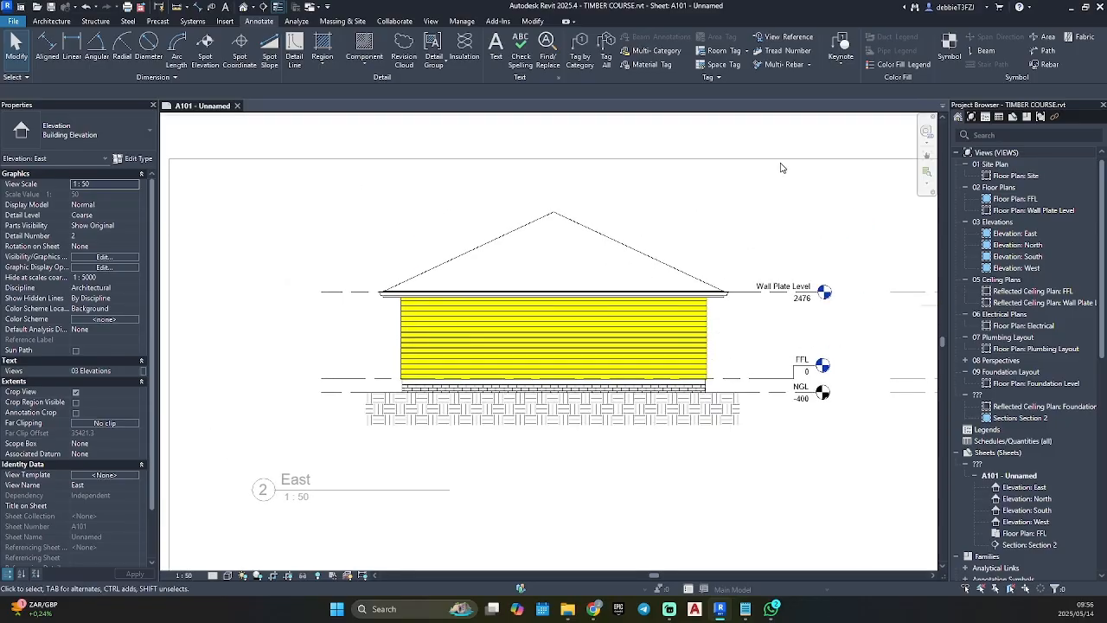
click(840, 44)
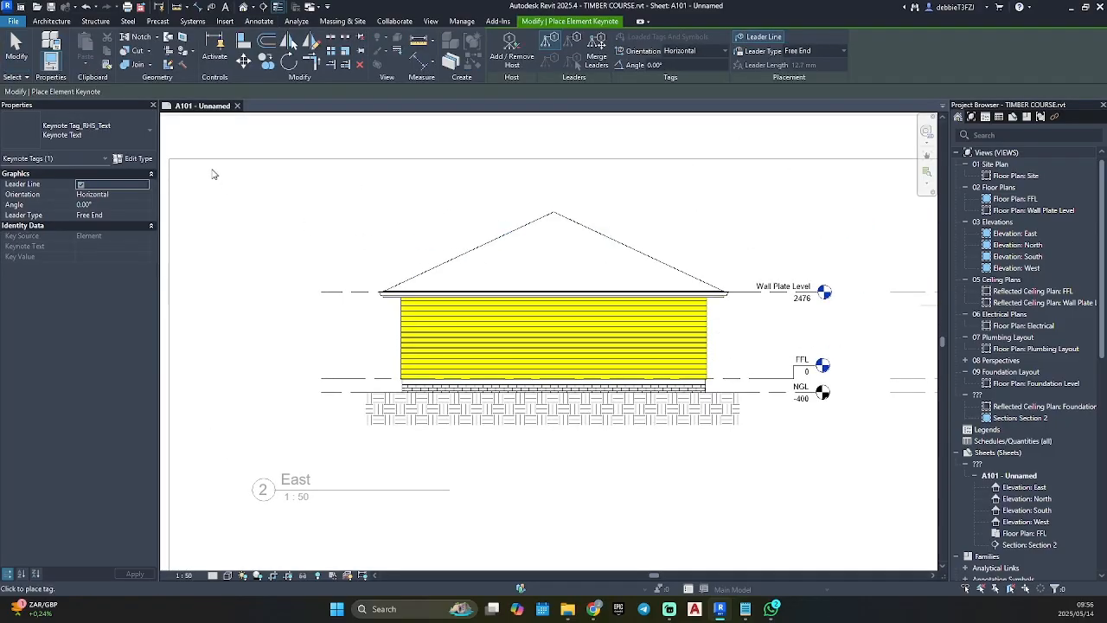
click(480, 249)
click(298, 216)
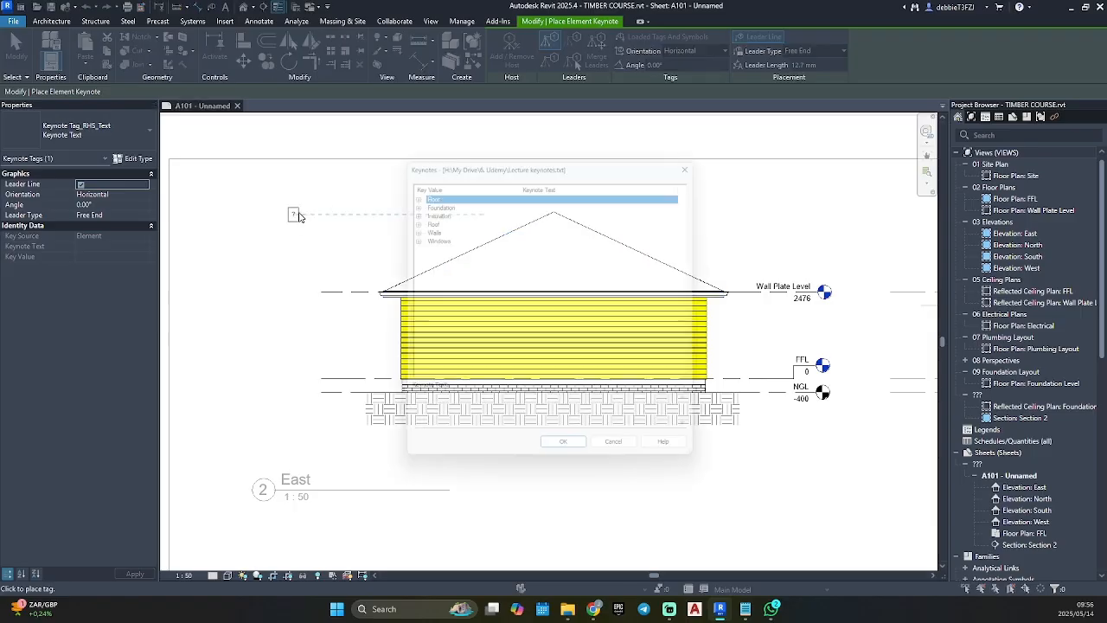
click(408, 217)
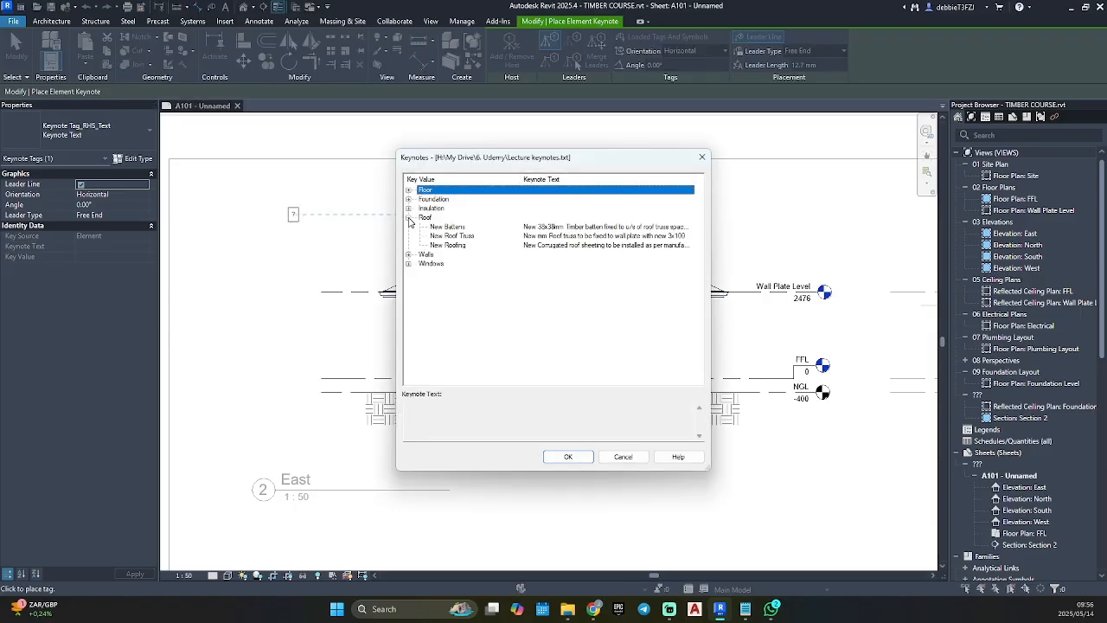
click(532, 247)
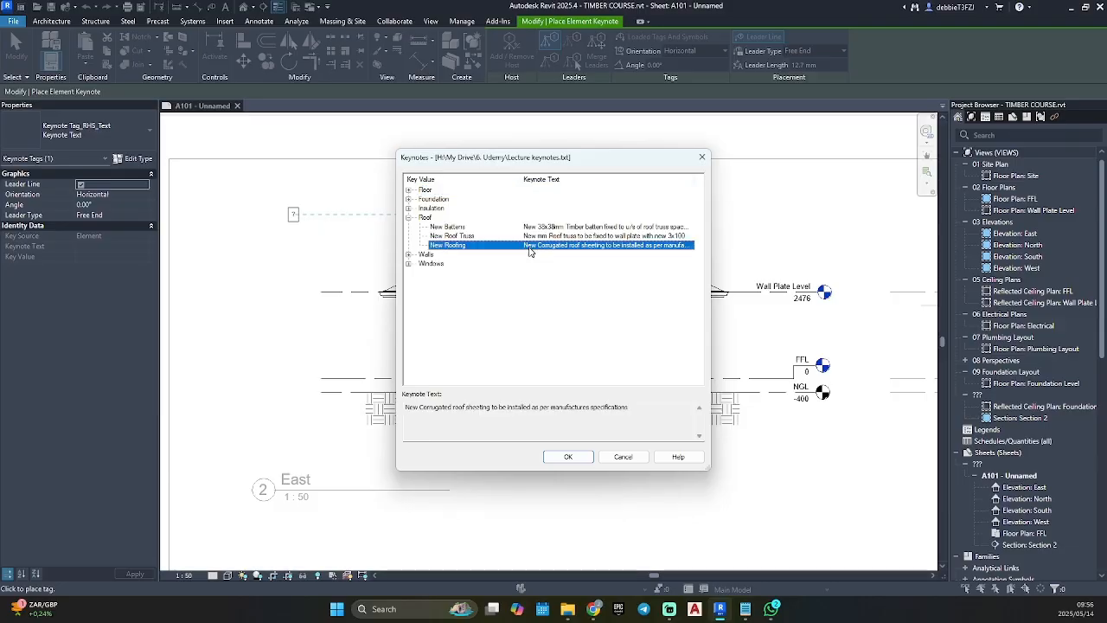
click(562, 456)
Step: Place an element keynote with a leader on the gutter at the East elevation's roof eave, leaving its key value unassigned
scroll(548, 351, up, 5)
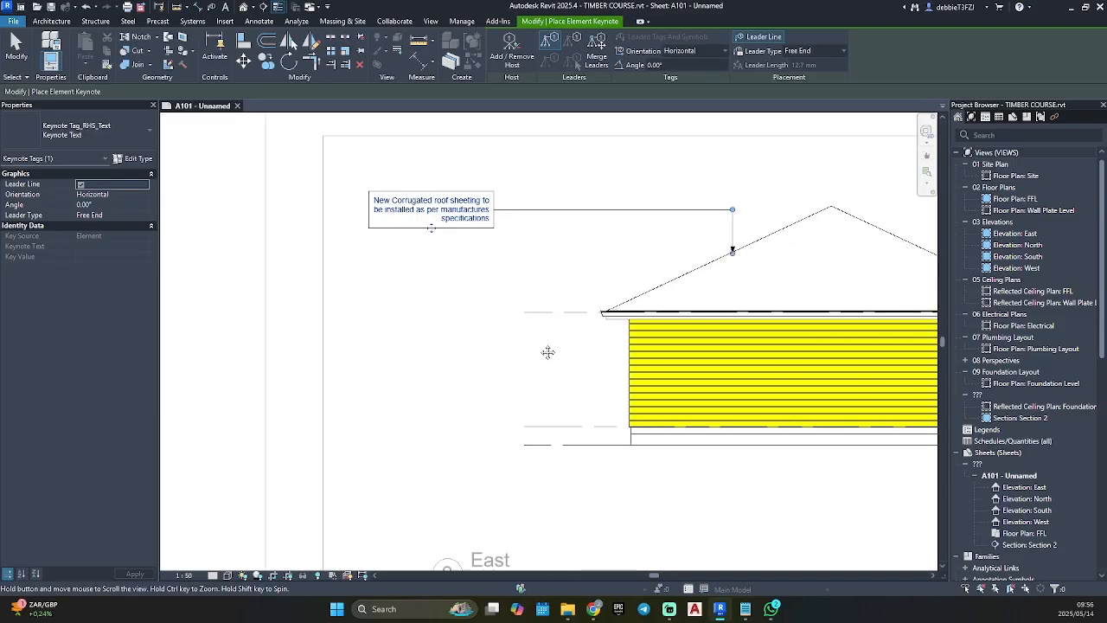
click(630, 311)
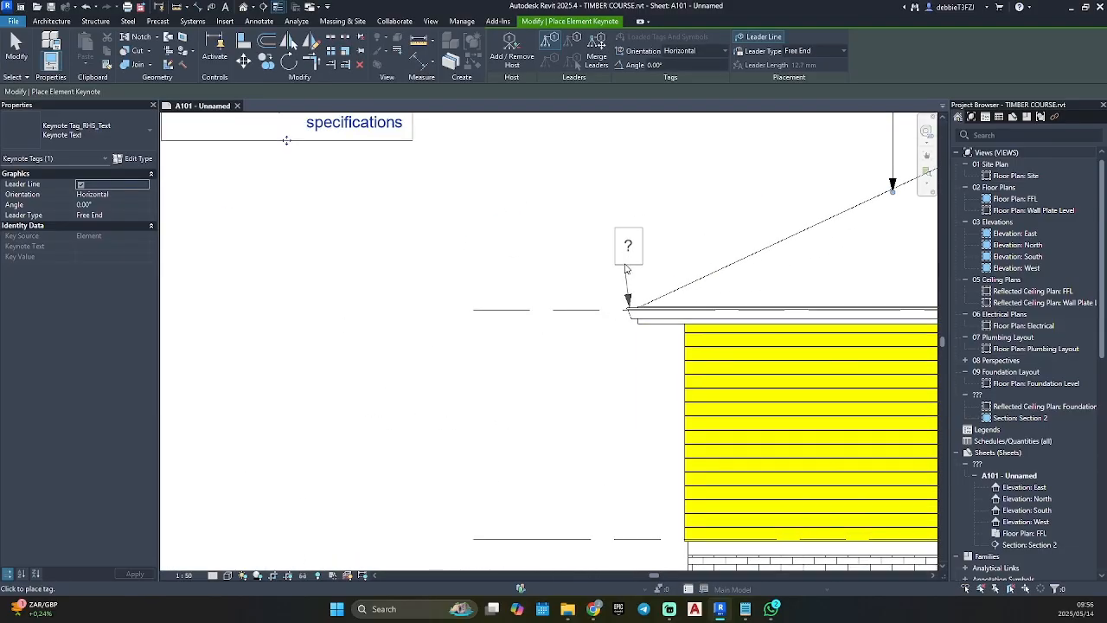
click(410, 256)
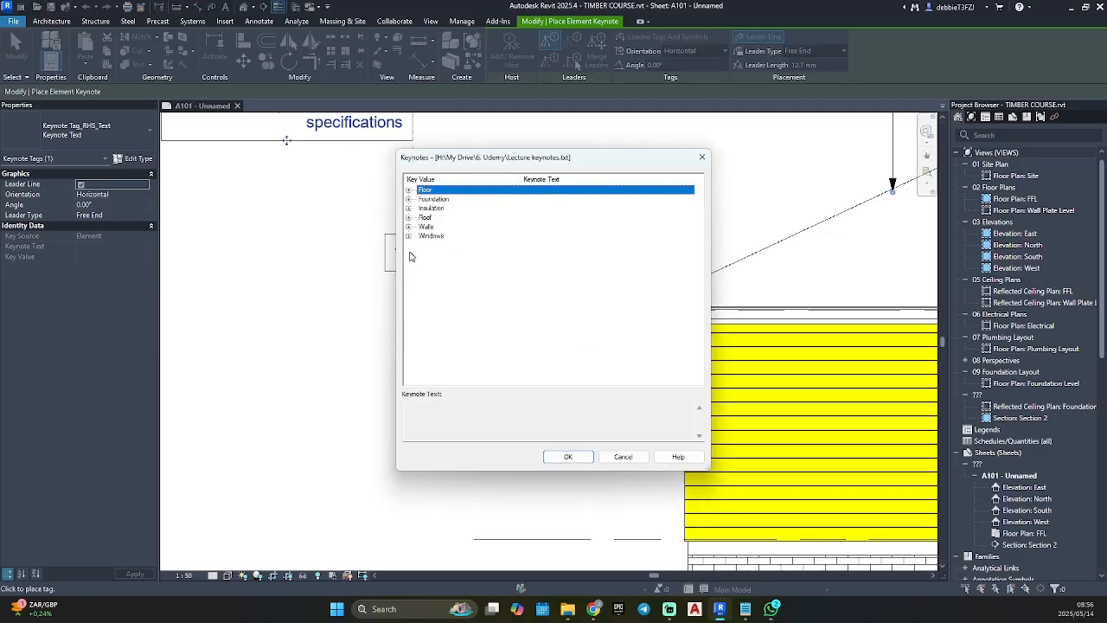
click(407, 218)
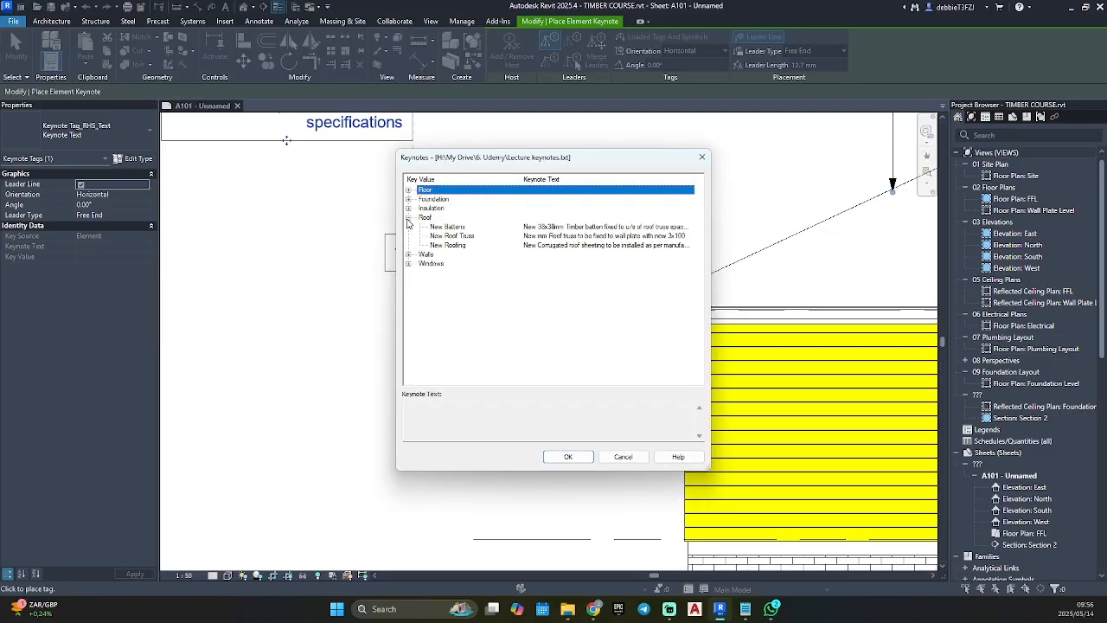
key(Escape)
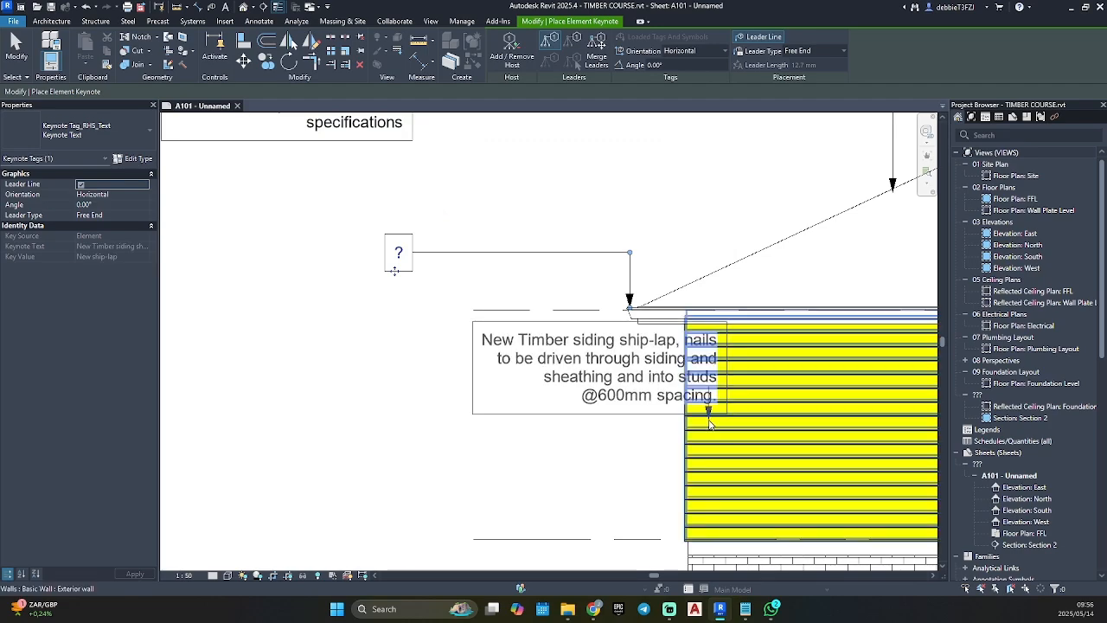
Step: Place the New ship-lap keynote with a leader on the East elevation's timber siding and shift its text box slightly towards the wall
click(709, 424)
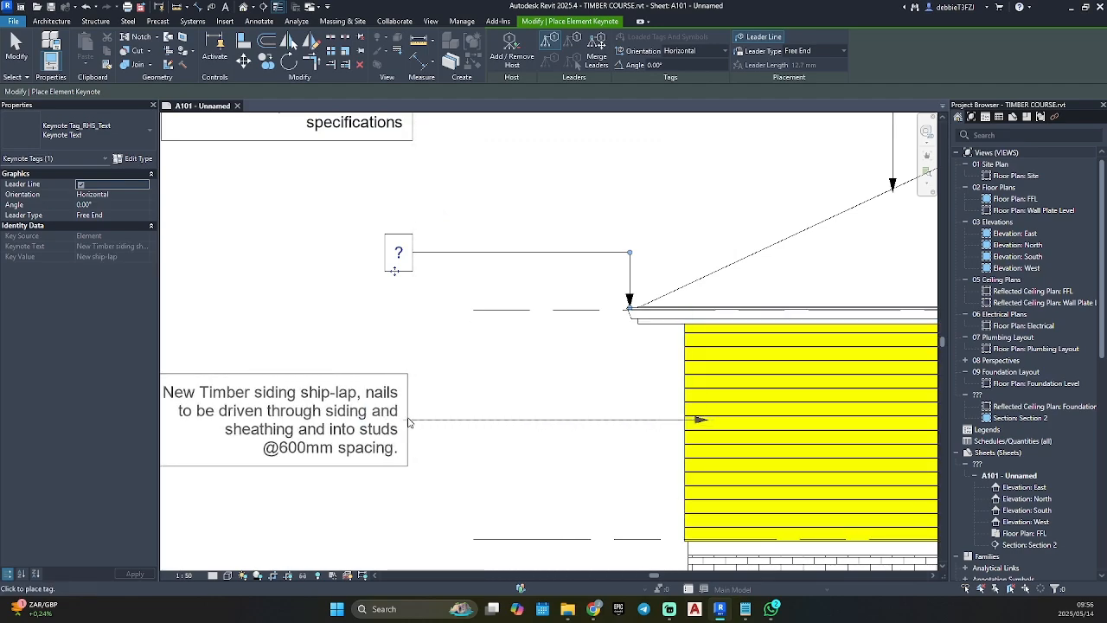
click(410, 421)
key(Escape)
scroll(400, 423, down, 2)
middle_drag(400, 426, 534, 360)
click(496, 378)
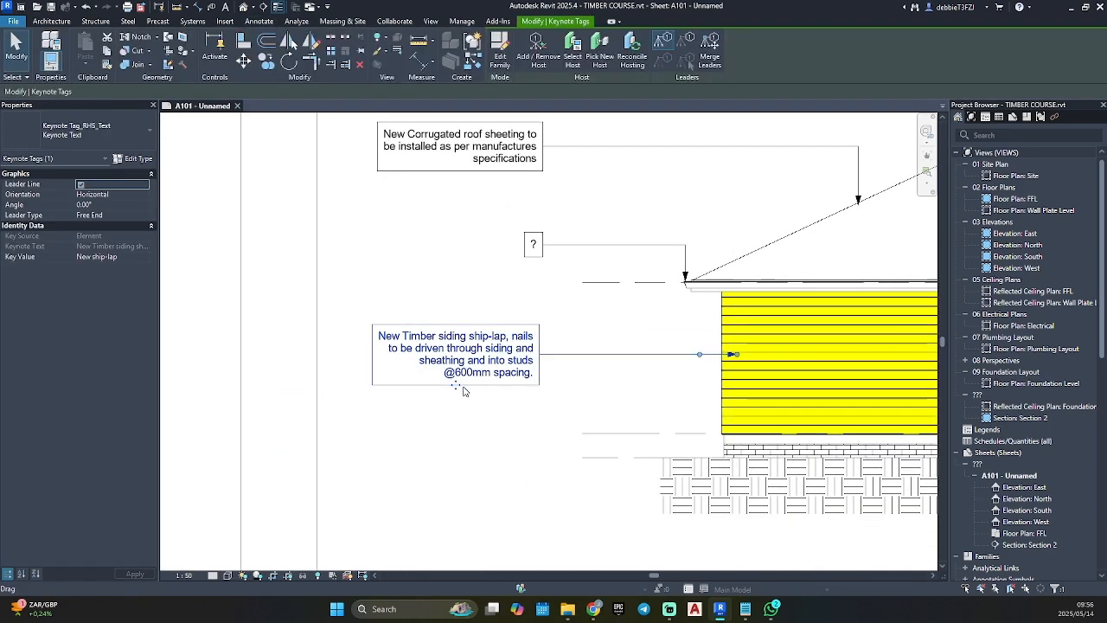
drag(460, 389, 476, 390)
click(607, 377)
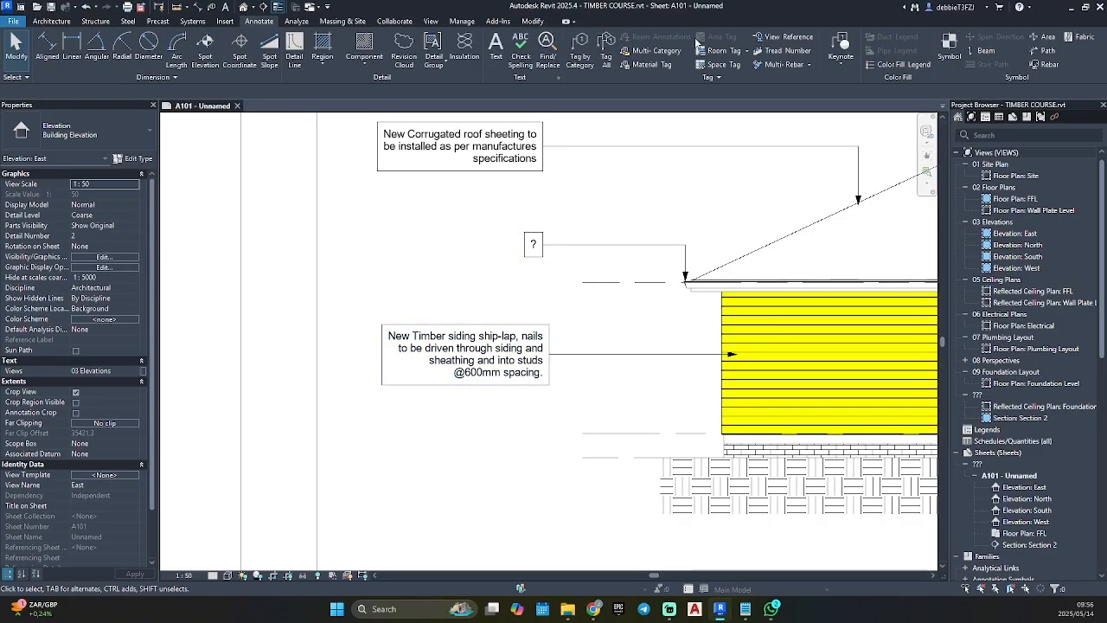
Step: Place an element keynote with a leader on the East elevation's brick foundation wall, using the New Foundation wall keynote
click(840, 47)
scroll(724, 432, up, 2)
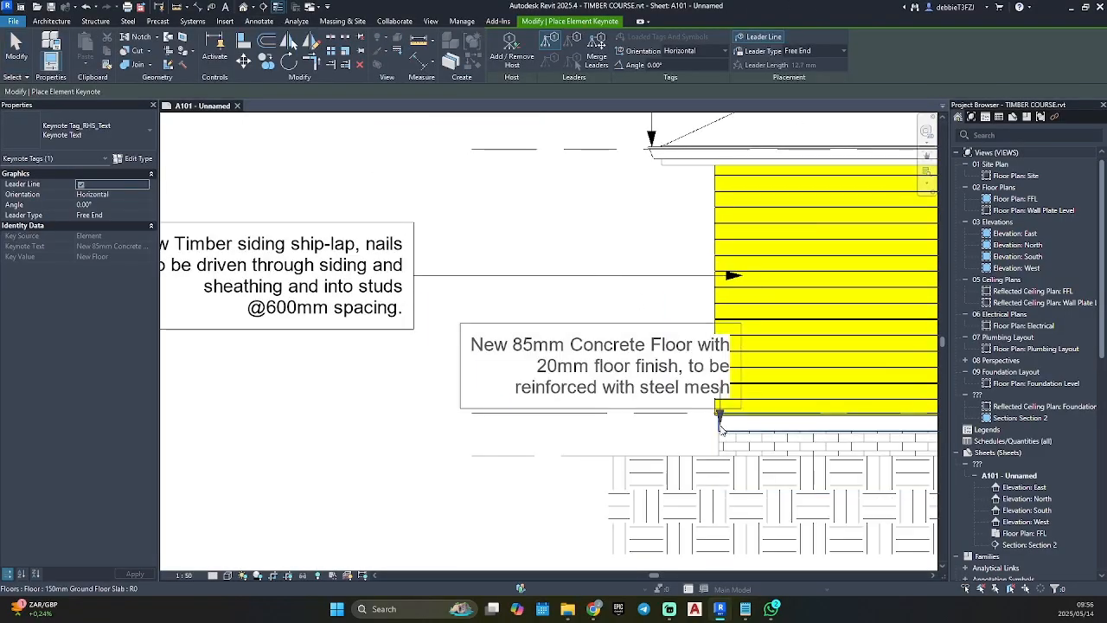
click(725, 441)
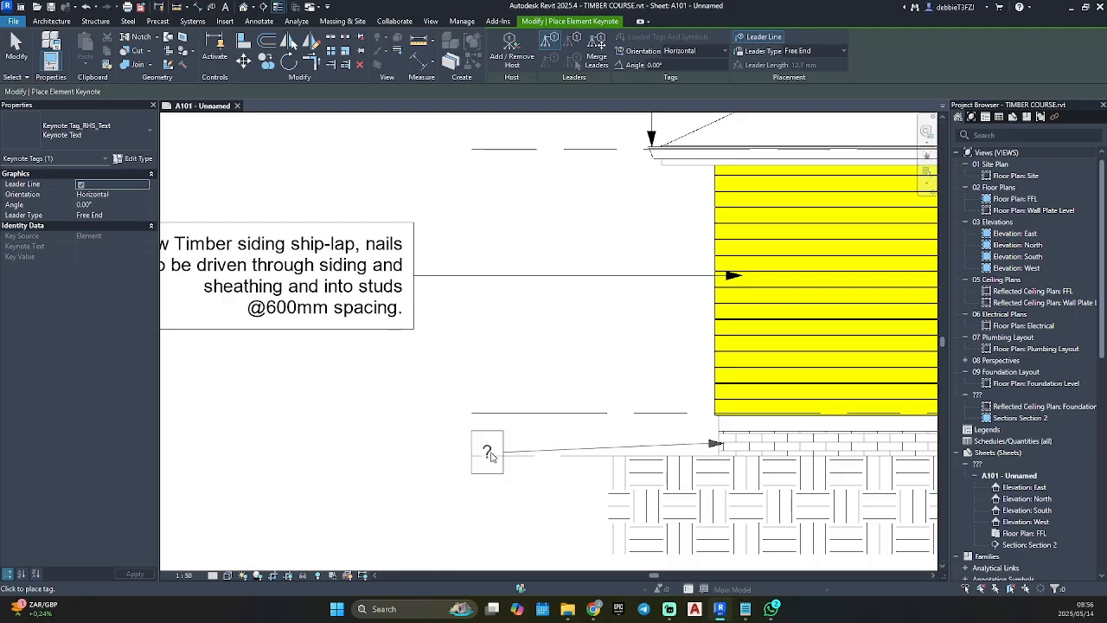
click(413, 442)
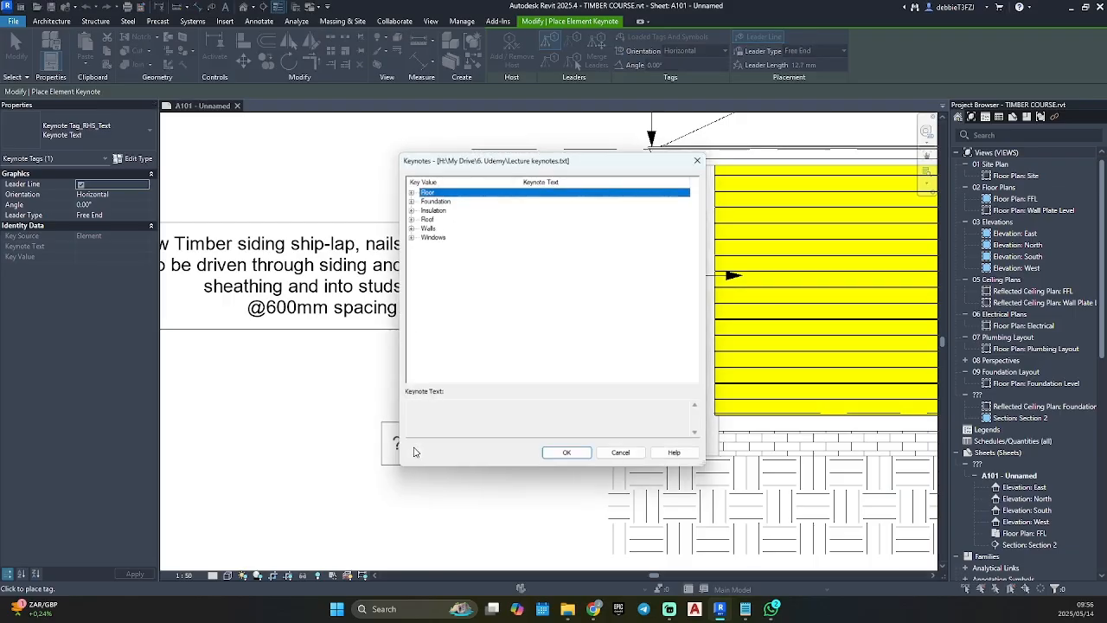
click(409, 226)
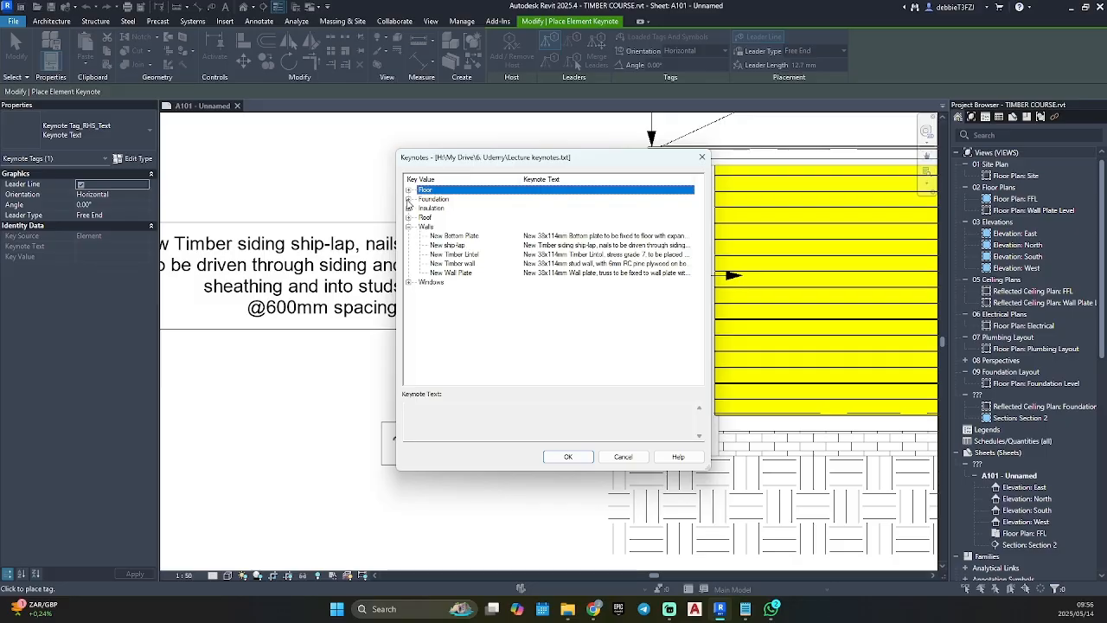
click(408, 199)
click(541, 218)
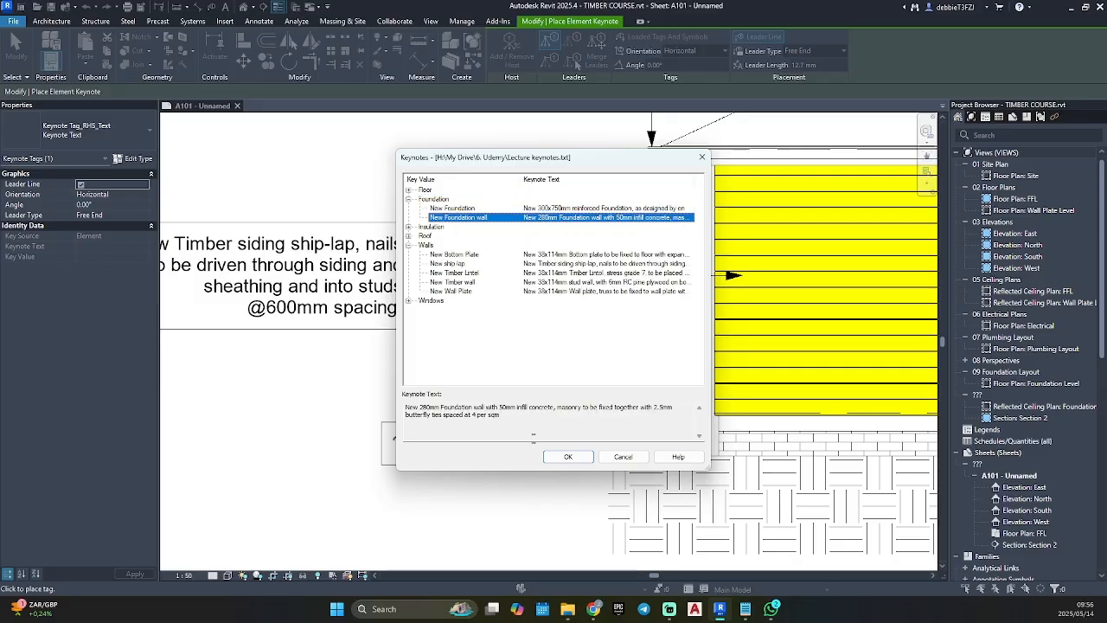
click(553, 456)
scroll(422, 439, down, 4)
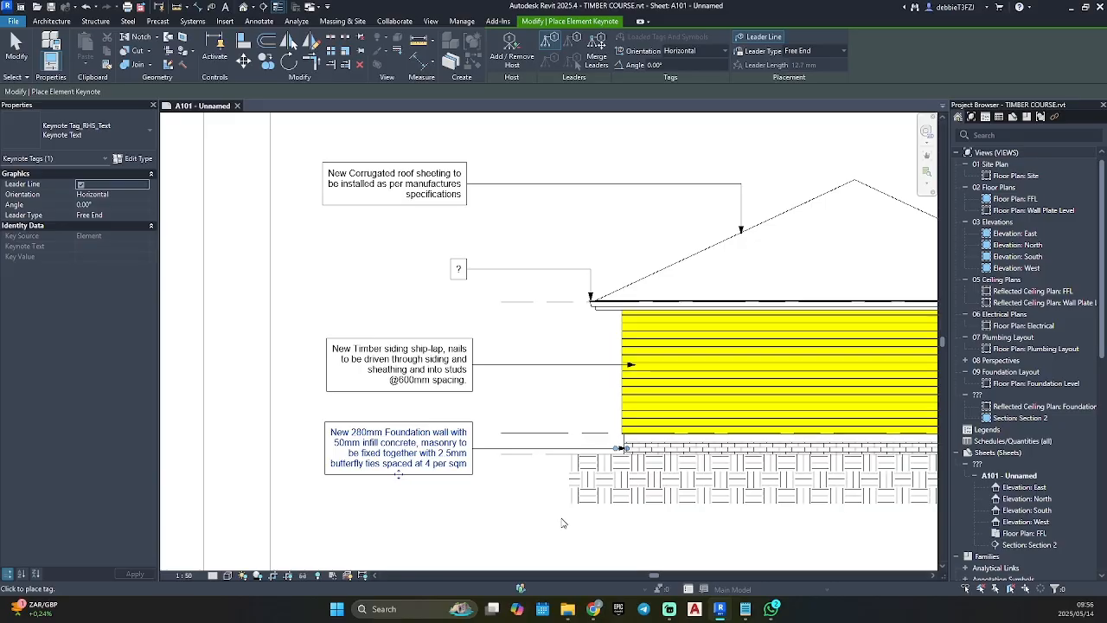
Step: Place a spot slope annotation on the roof face just below the ridge peak in the East elevation
scroll(588, 413, down, 2)
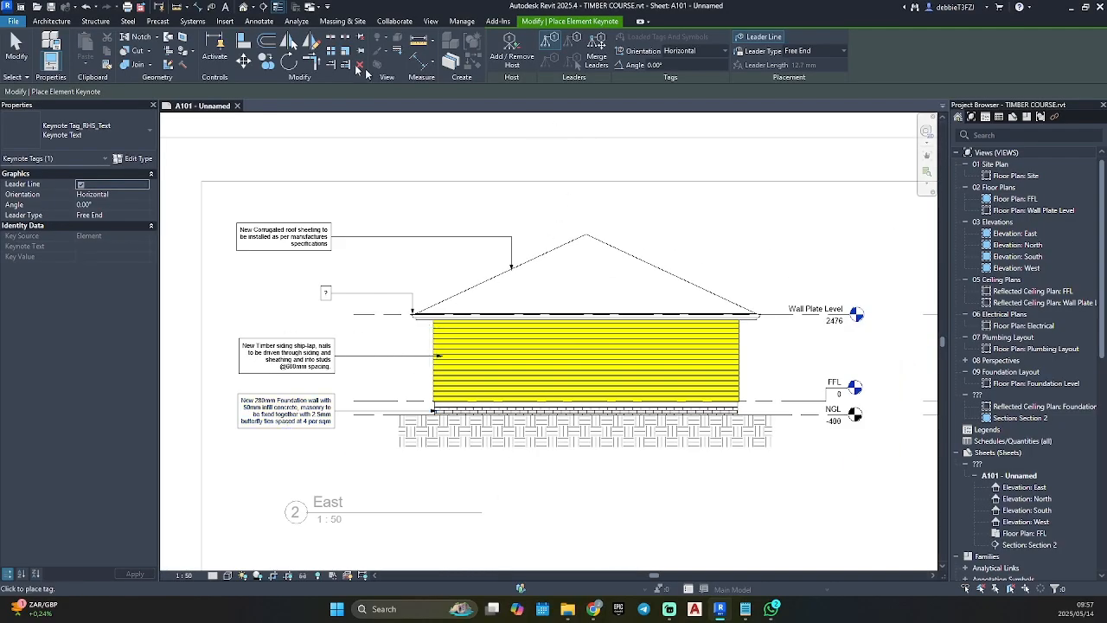
click(263, 24)
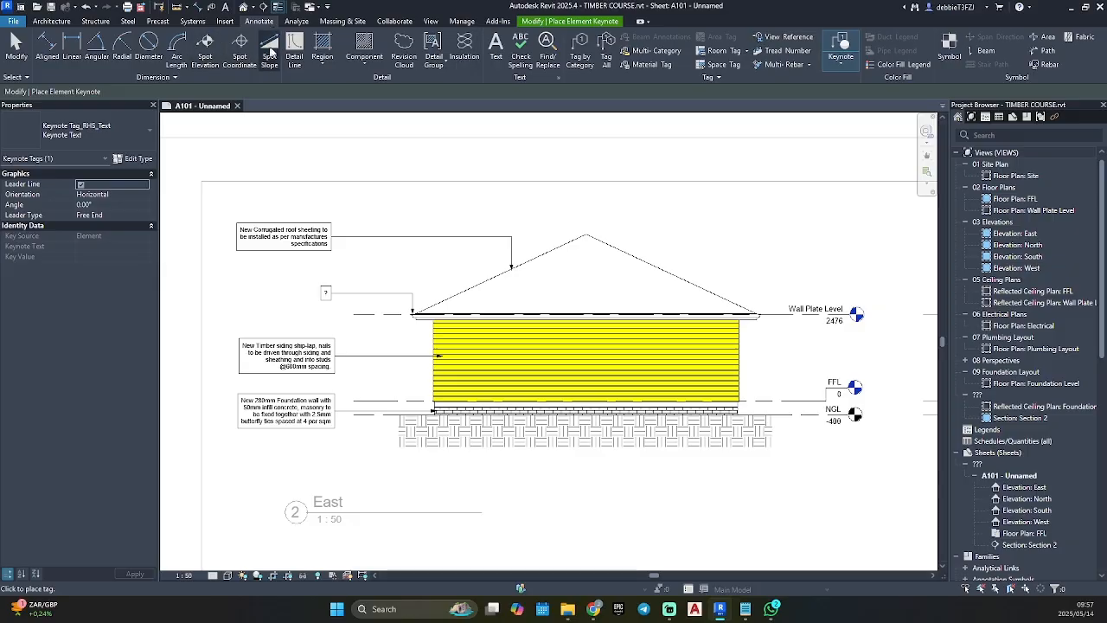
click(274, 49)
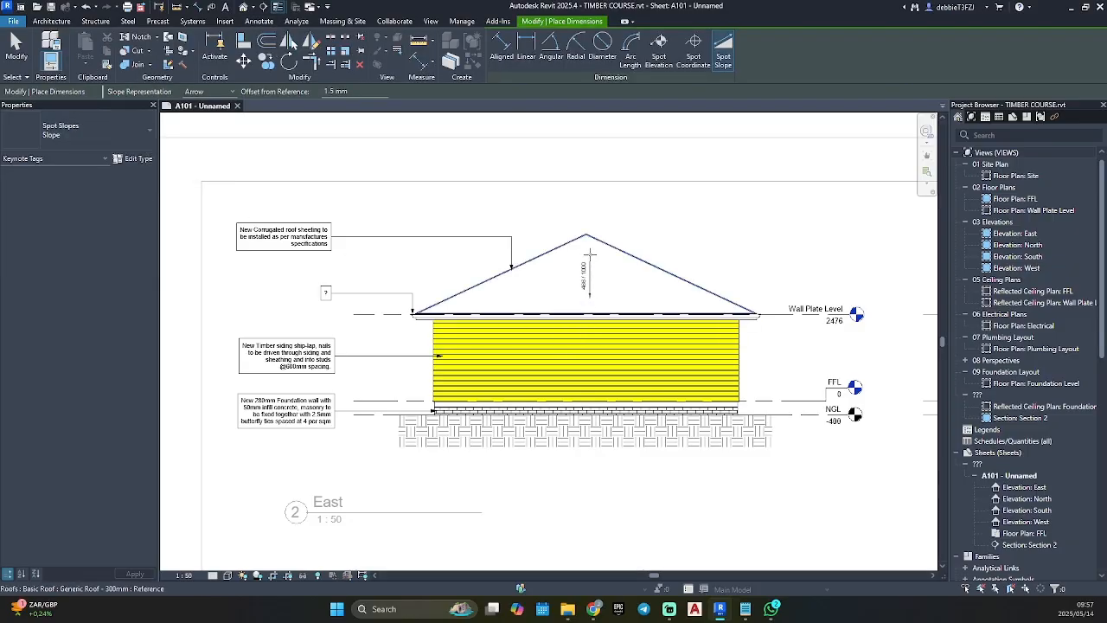
scroll(584, 290, up, 3)
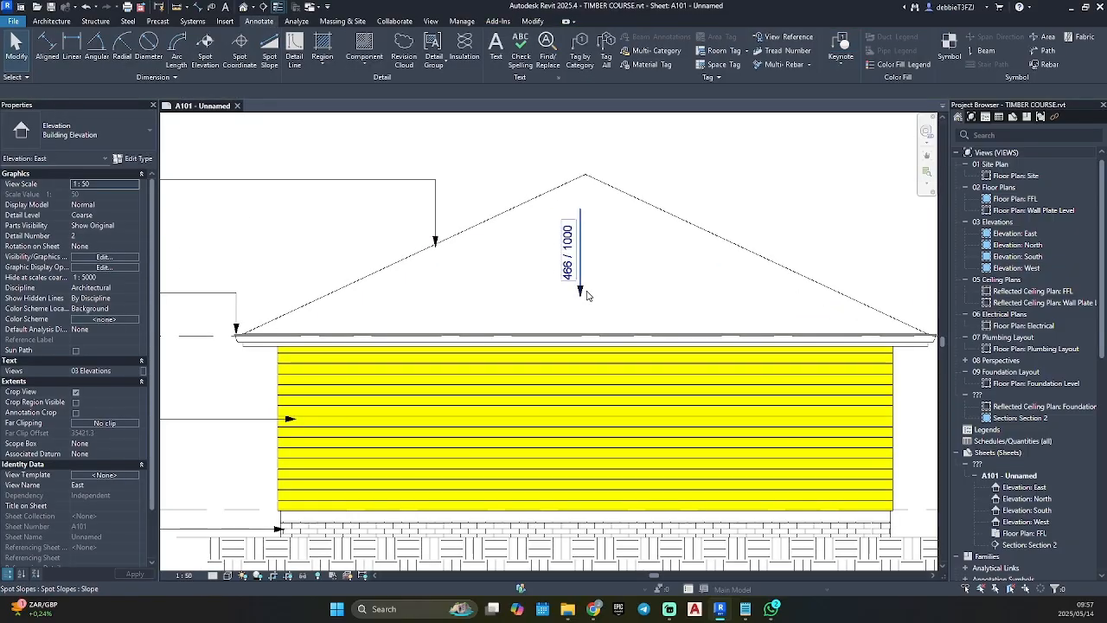
Step: Set the spot slope type's primary units format to Degrees with the ° unit symbol
click(586, 295)
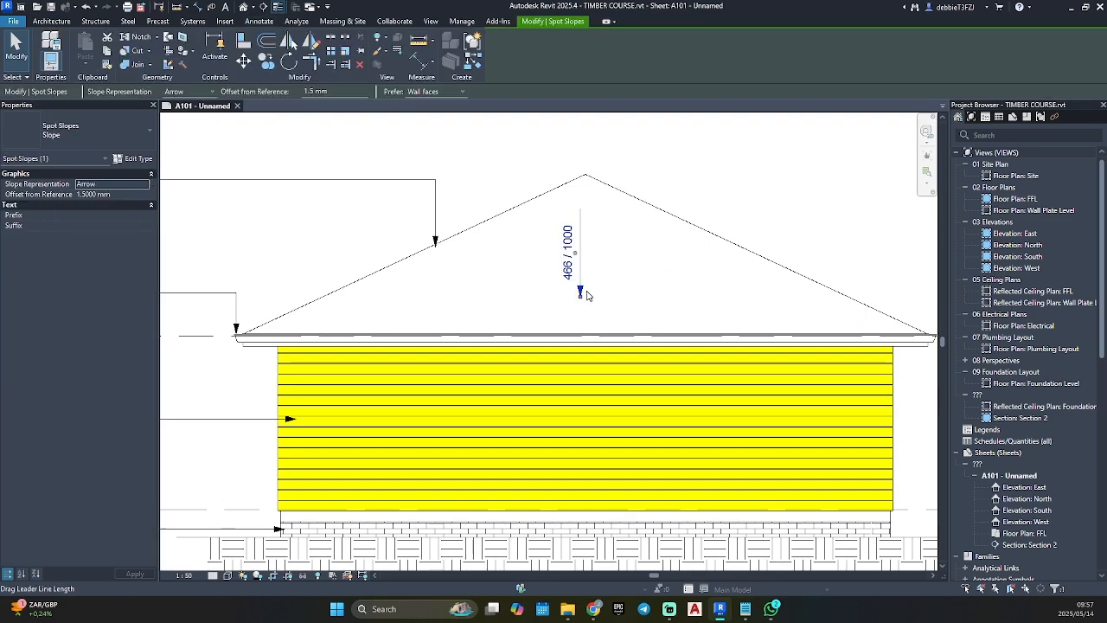
click(134, 159)
scroll(570, 374, down, 3)
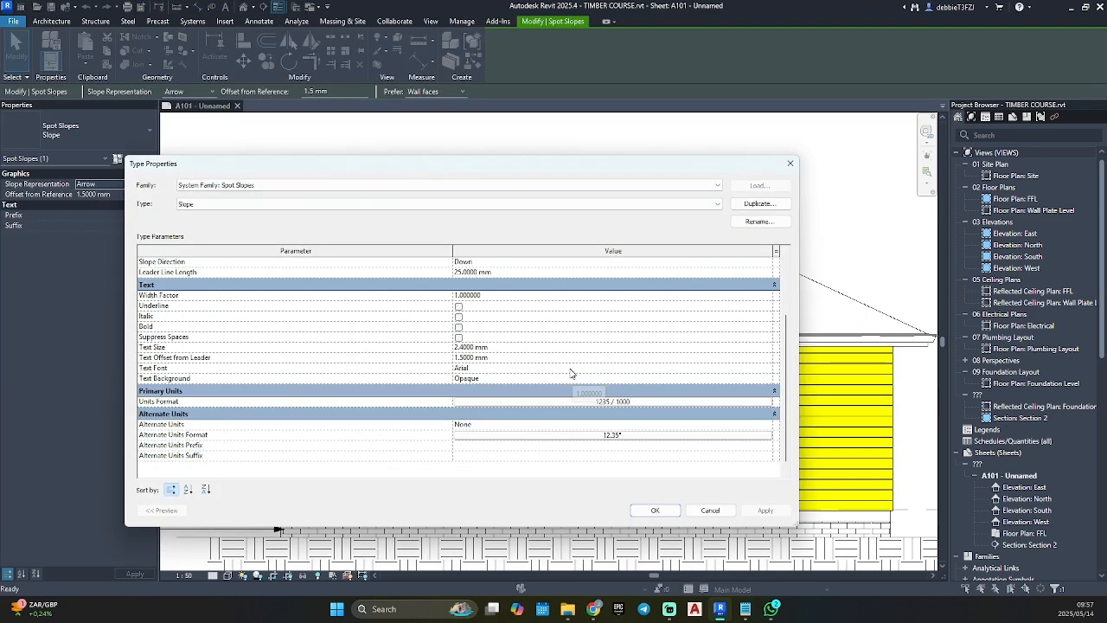
click(598, 402)
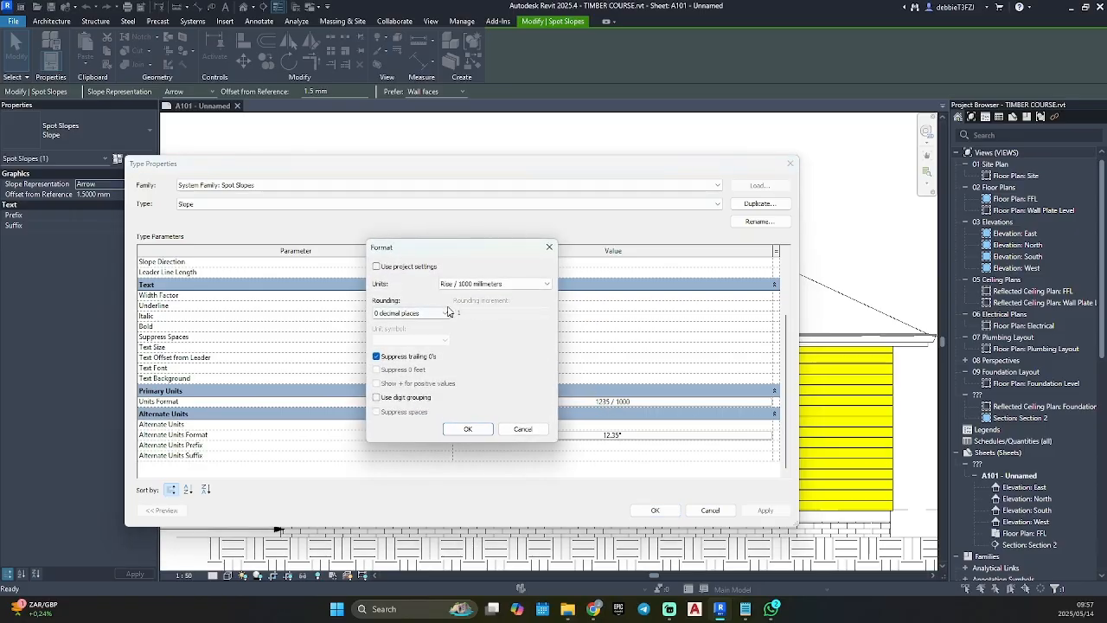
click(474, 284)
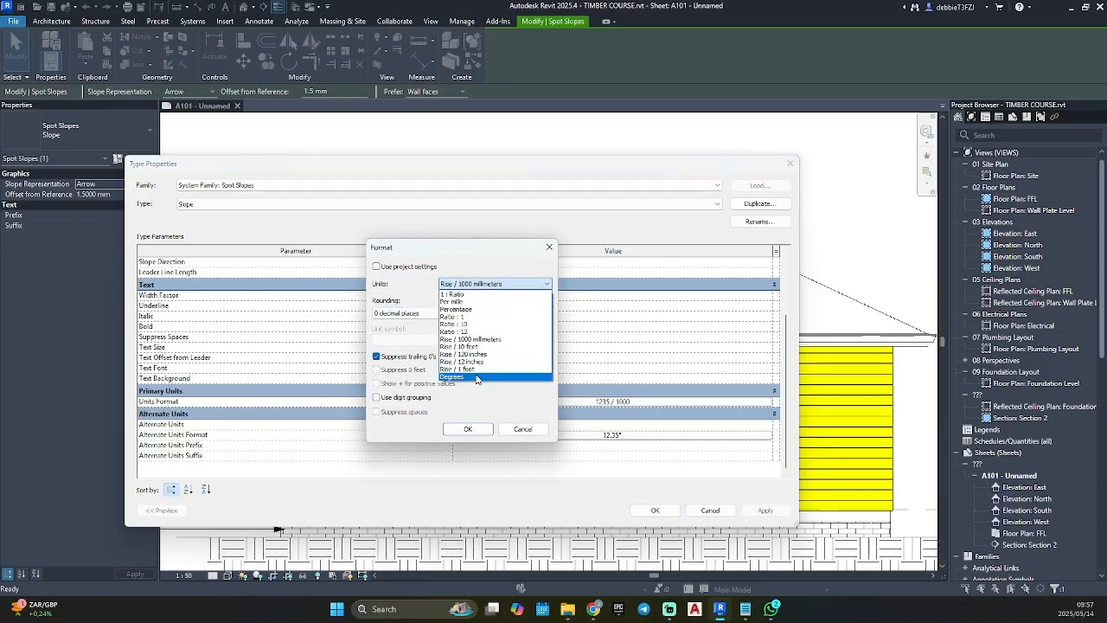
click(476, 378)
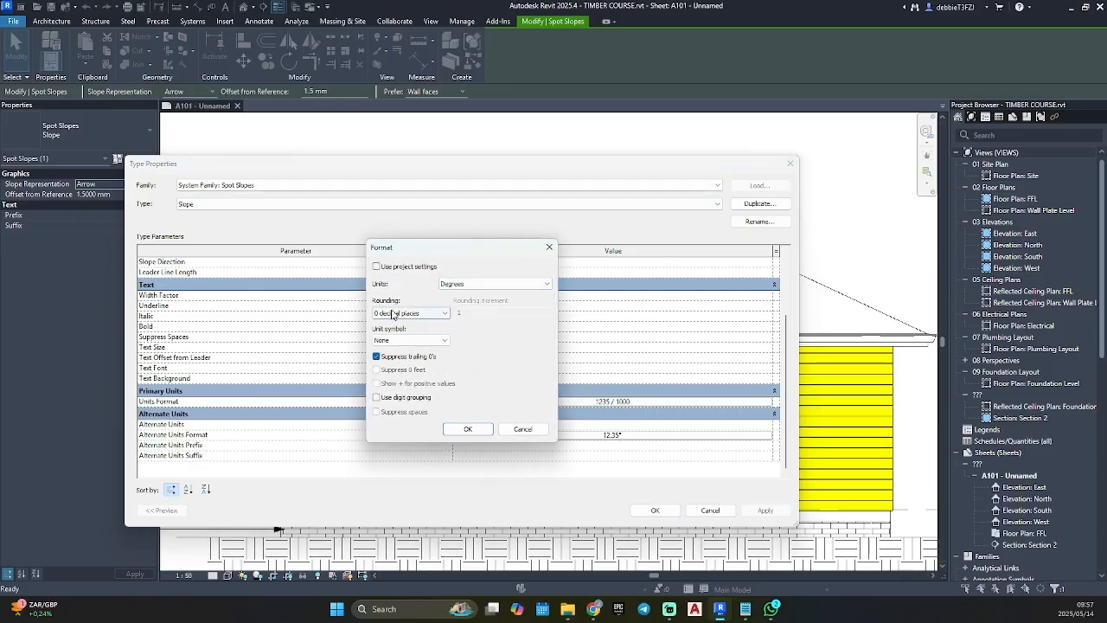
click(381, 348)
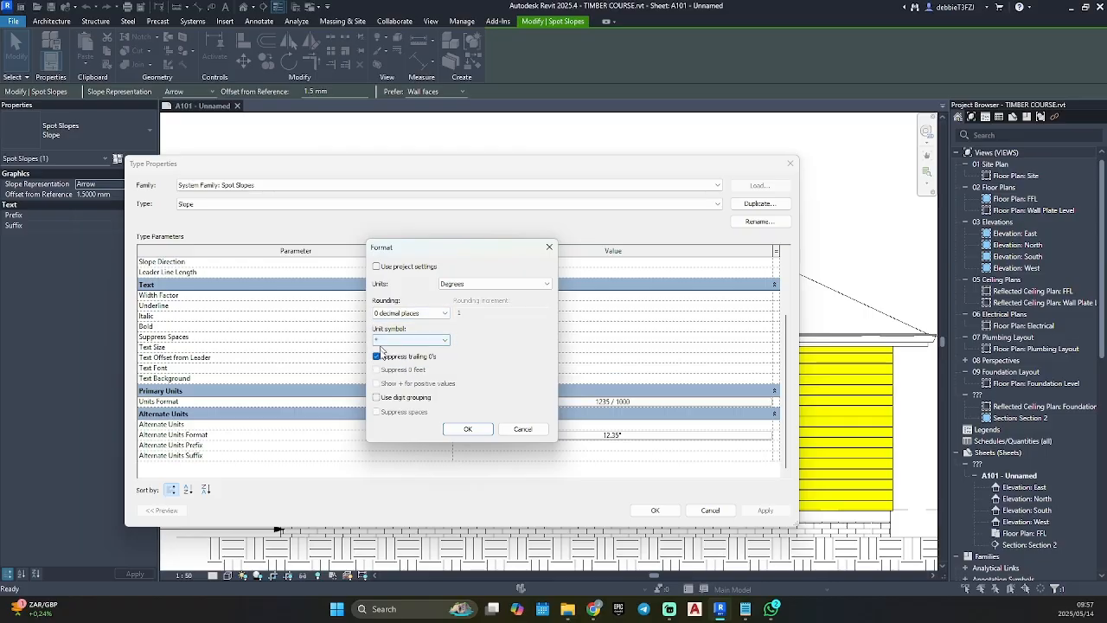
click(466, 429)
click(650, 510)
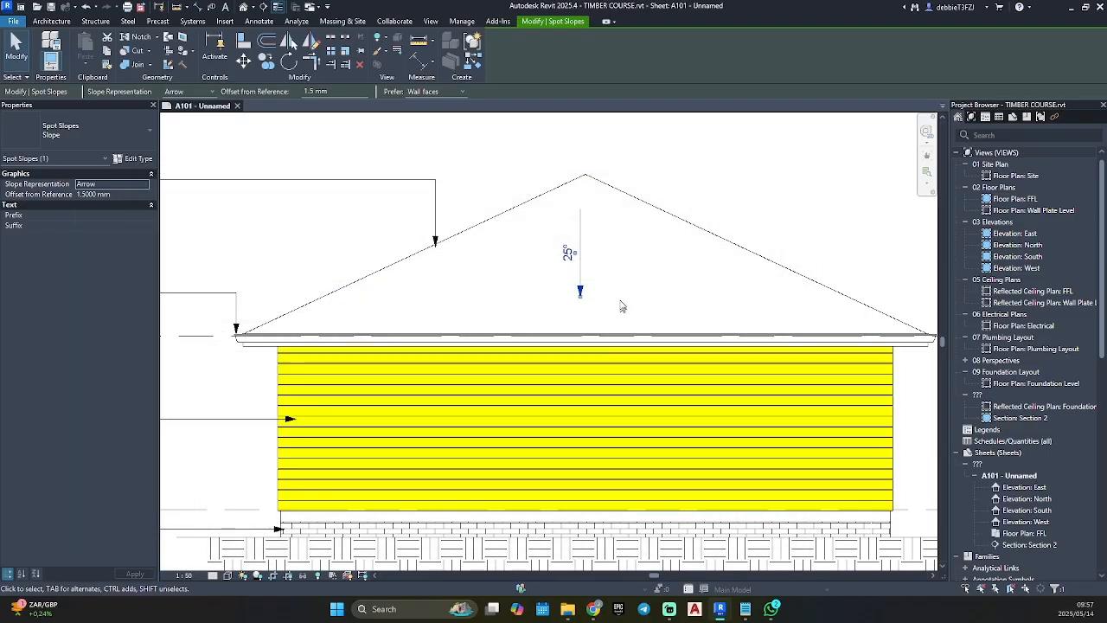
key(Escape)
Step: Deactivate the East elevation viewport and activate the West elevation viewport on the sheet
scroll(550, 224, down, 2)
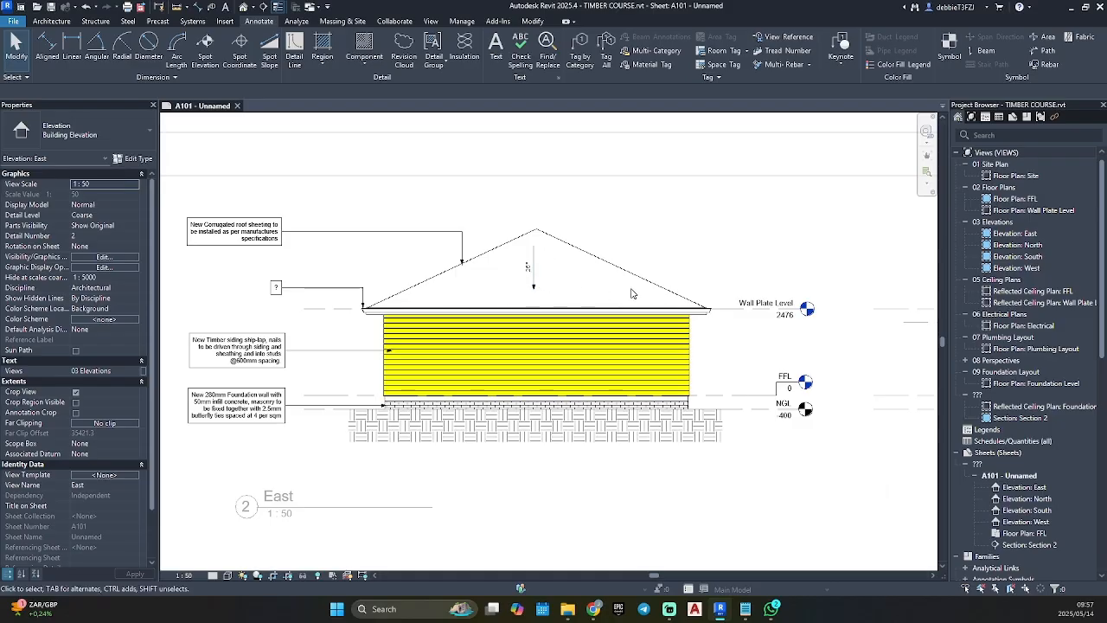
scroll(631, 293, down, 2)
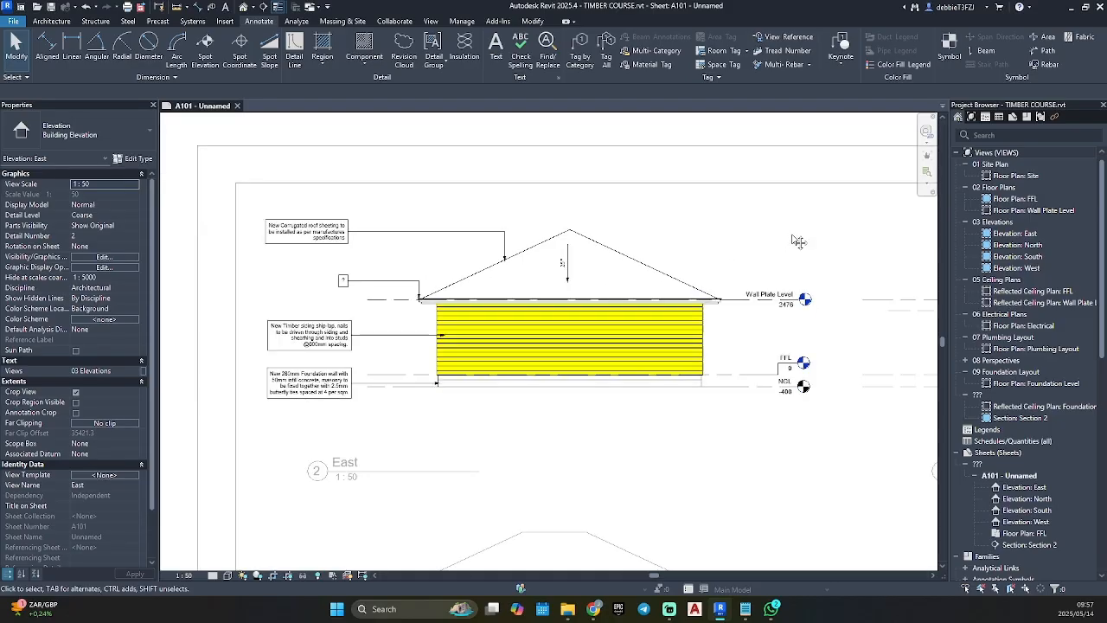
scroll(717, 224, down, 2)
middle_drag(925, 212, 598, 217)
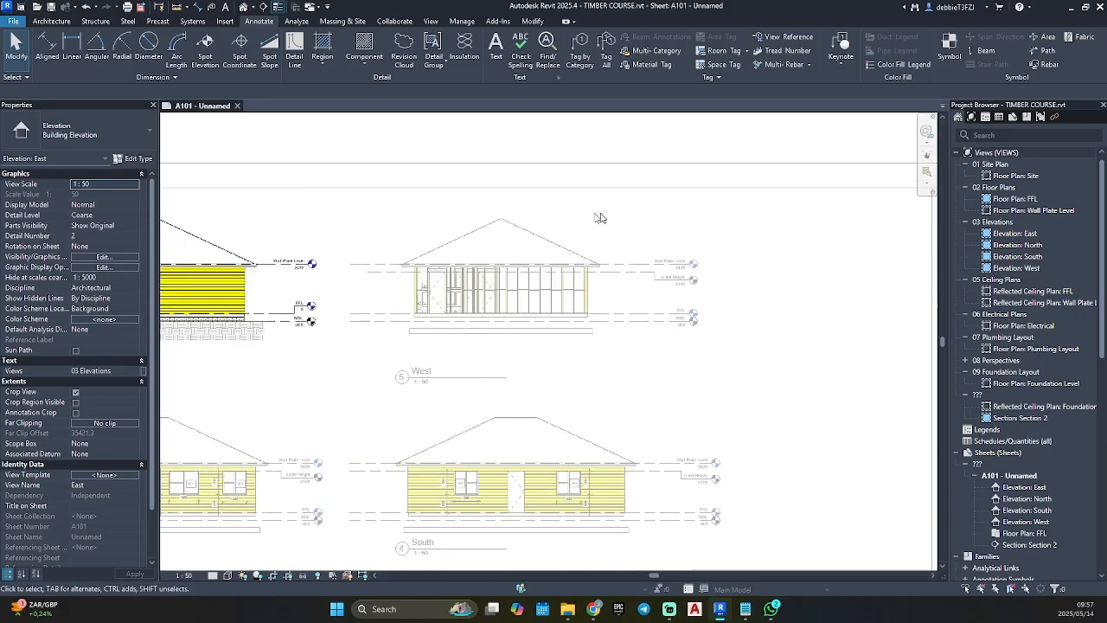
double_click(617, 218)
scroll(461, 244, up, 2)
double_click(802, 244)
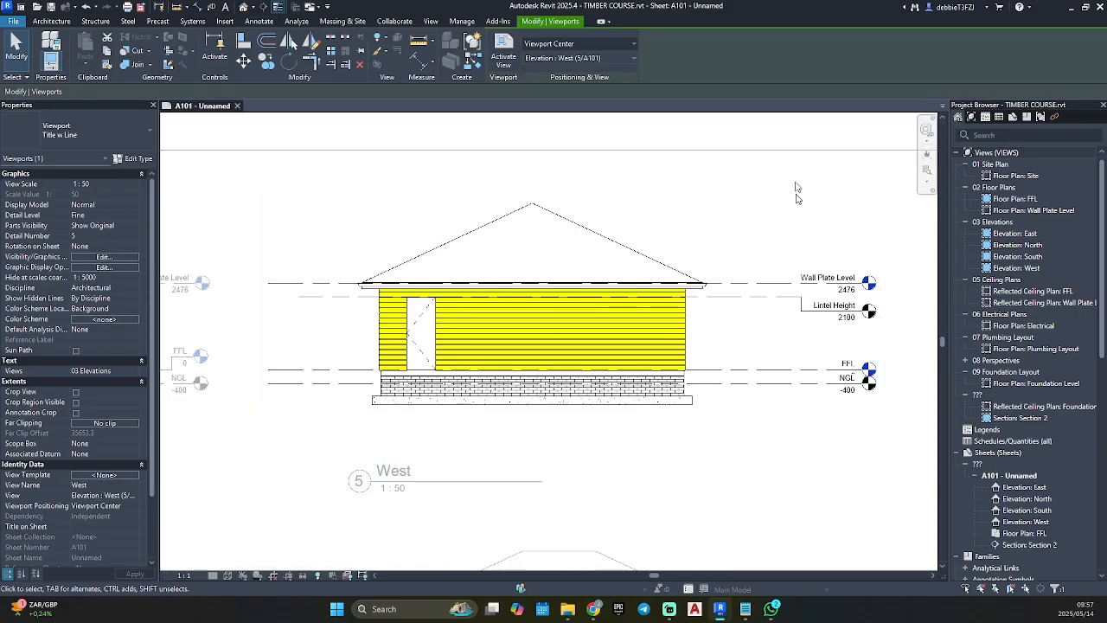
Step: Place the New Roofing keynote with a leader on the West elevation's roof slope, using the Keynote Tag_LHS_Text Keynote Text type
click(840, 44)
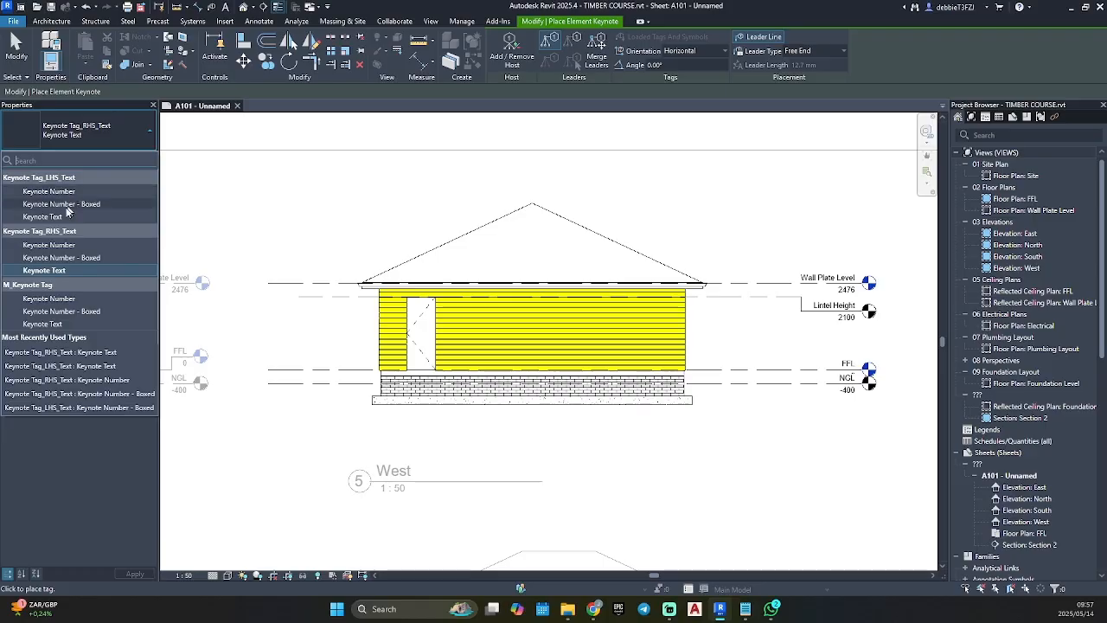
click(608, 239)
middle_drag(785, 209, 688, 214)
scroll(674, 215, up, 1)
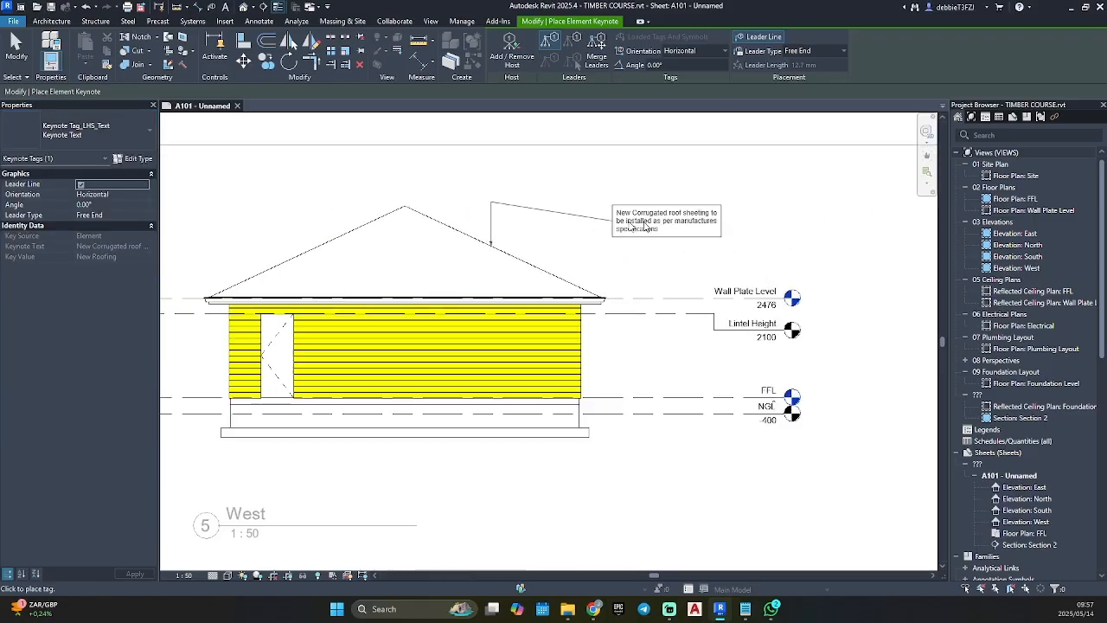
click(820, 211)
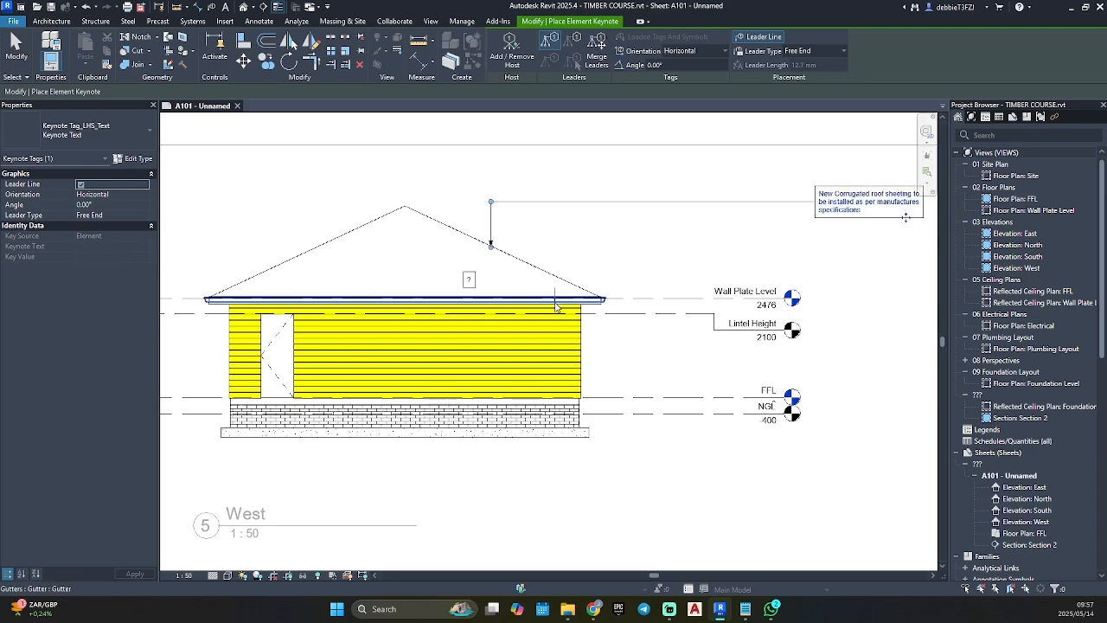
Step: Place an element keynote with a leader on the gutter at the West elevation's roof eave, leaving its key value unassigned
scroll(610, 298, up, 5)
scroll(637, 322, down, 3)
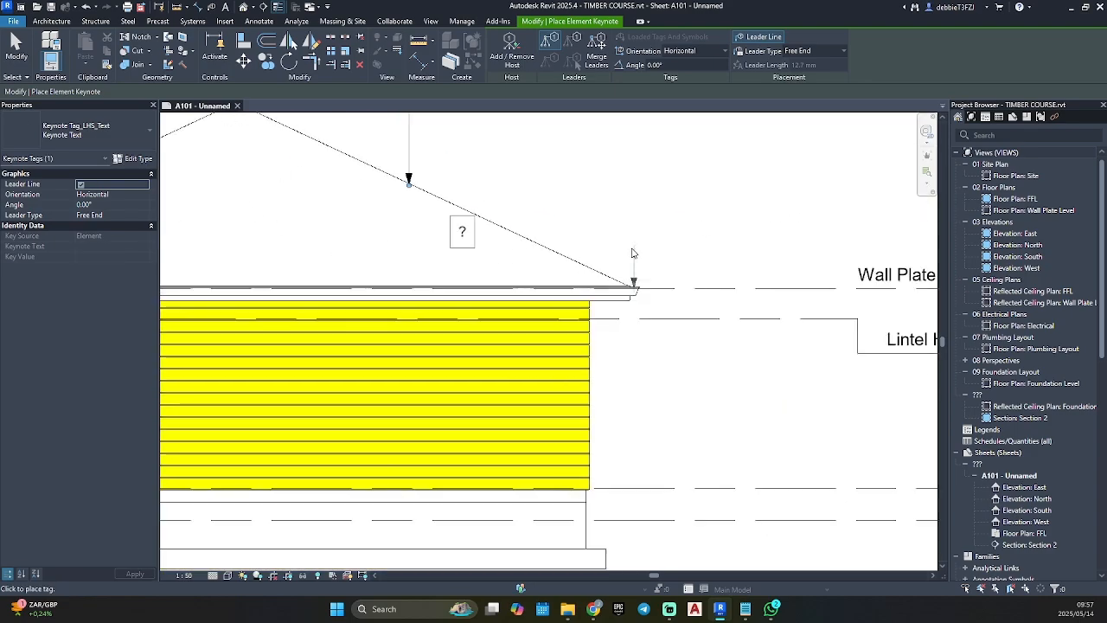
scroll(529, 247, down, 3)
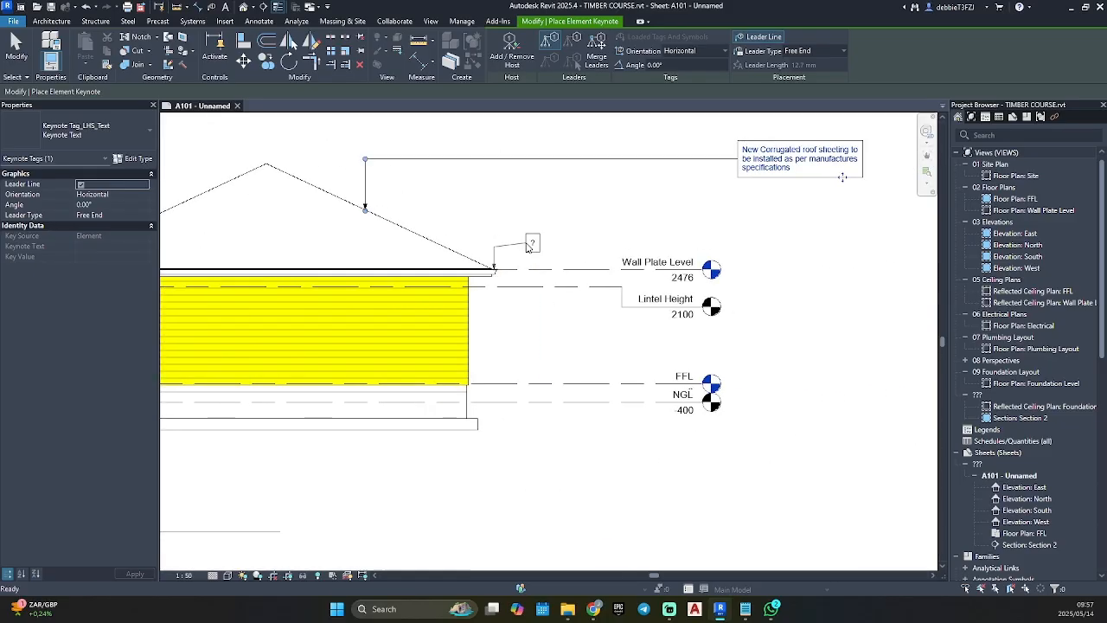
click(741, 248)
click(563, 455)
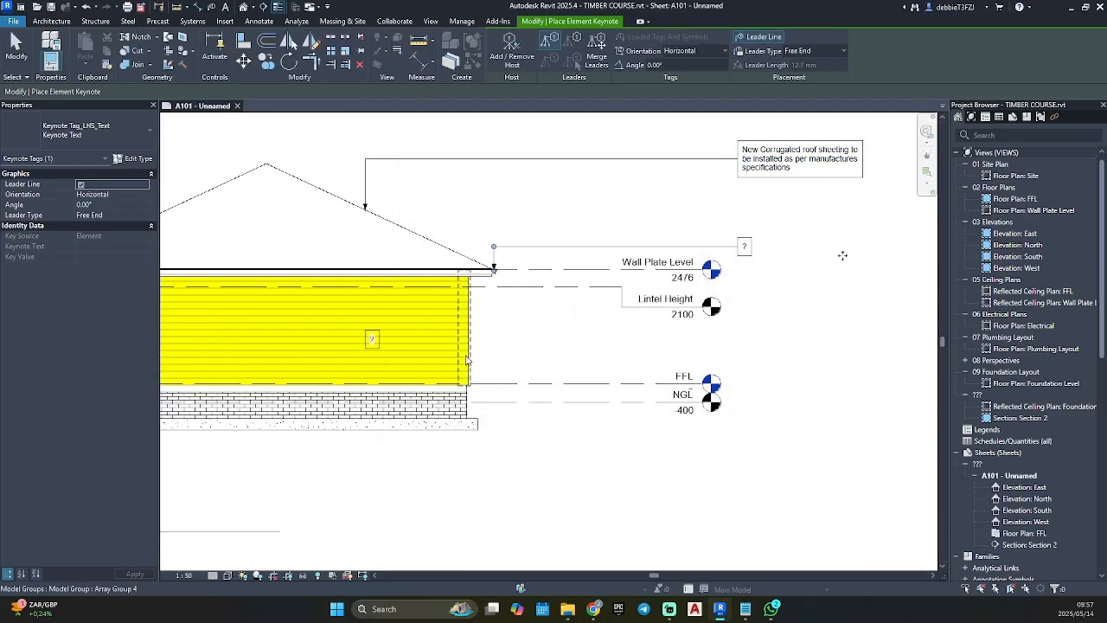
Step: Place the New ship-lap and New Foundation wall keynotes with leaders on the West elevation's siding and foundation wall, aligned below the roof keynote
click(449, 352)
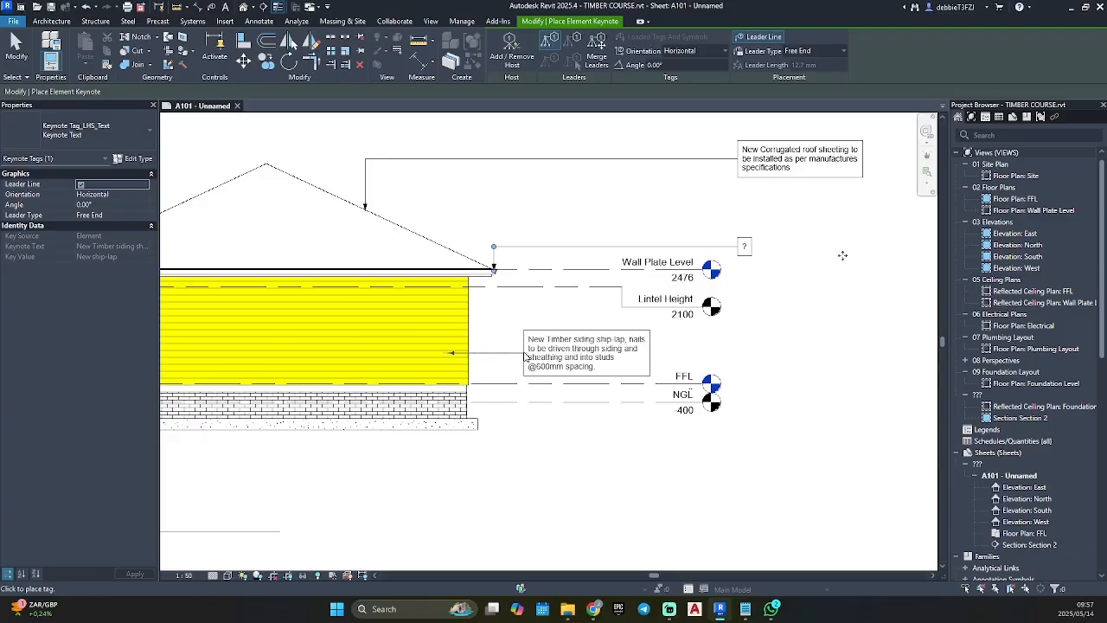
click(842, 375)
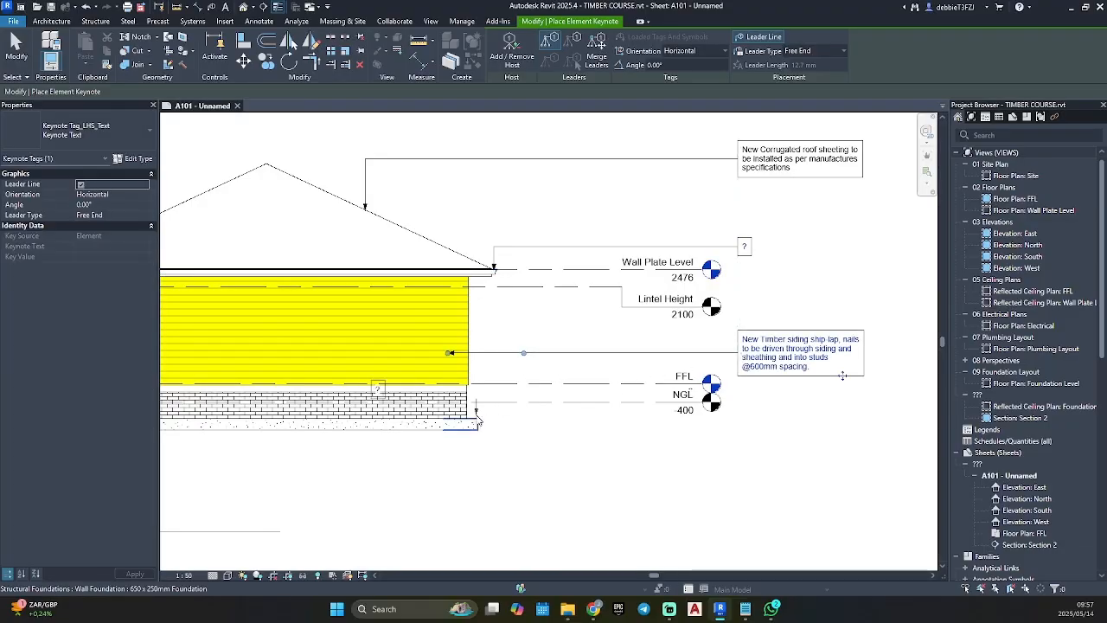
scroll(471, 400, up, 2)
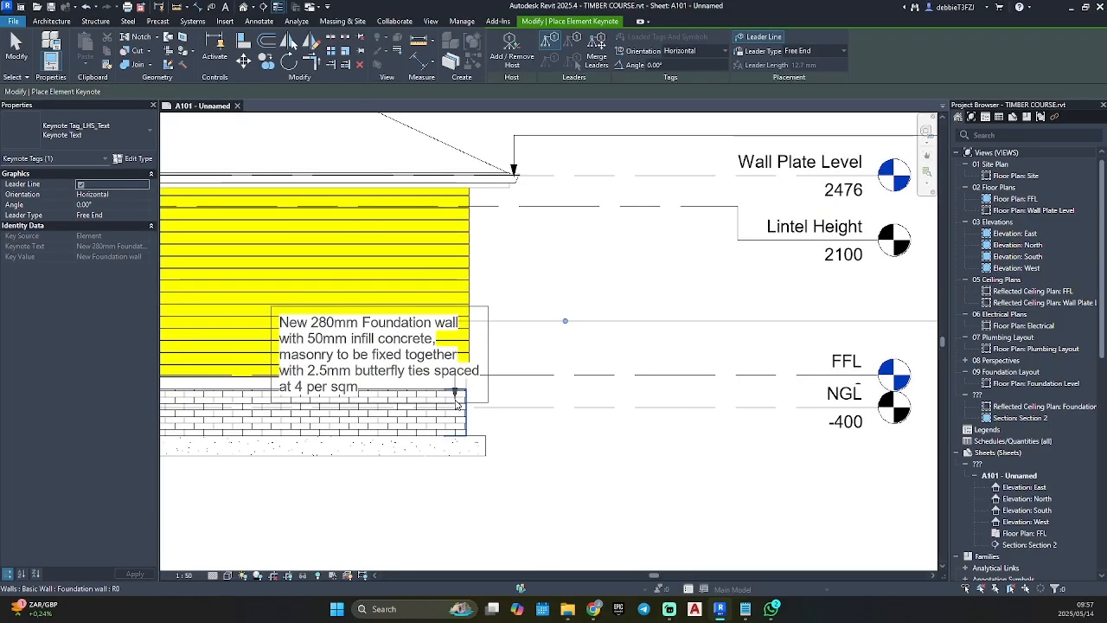
scroll(617, 401, down, 2)
middle_drag(619, 401, 453, 385)
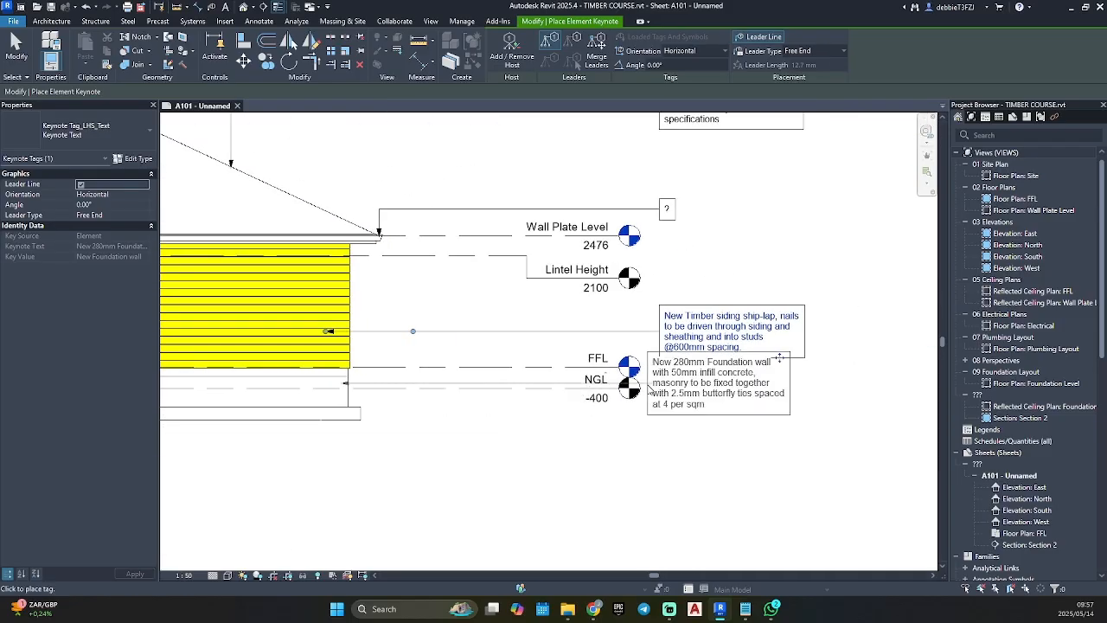
click(660, 386)
key(Escape)
key(Escape)
Step: Nudge the timber siding keynote upward to clear the foundation wall keynote on the West elevation
click(709, 320)
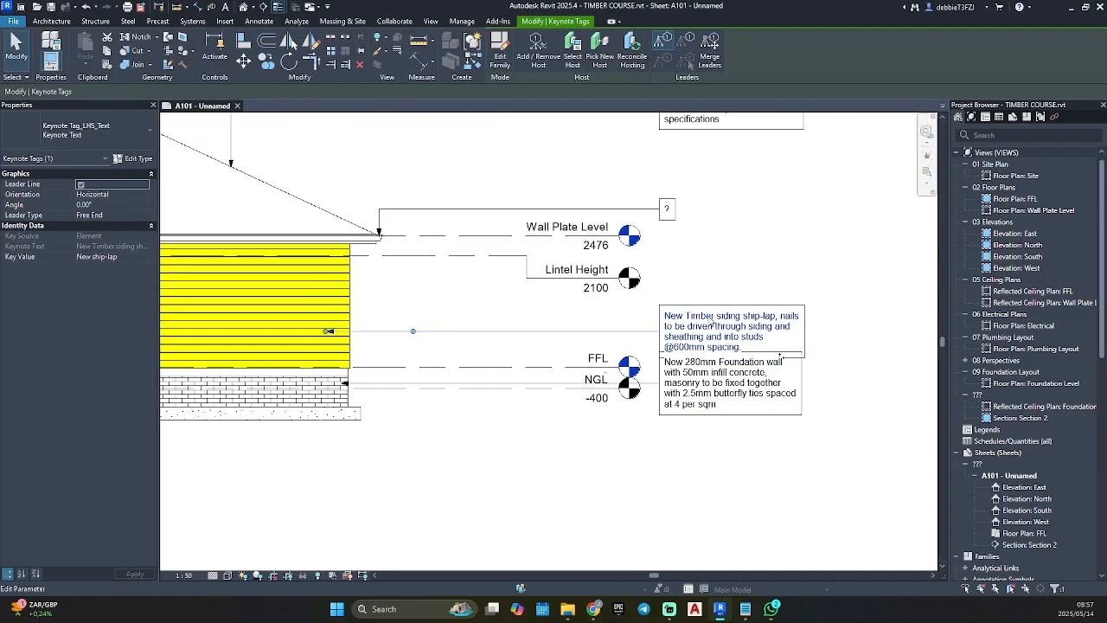
key(Up)
key(Up)
key(Up)
key(Up)
key(Up)
key(Up)
key(Up)
key(Up)
key(Up)
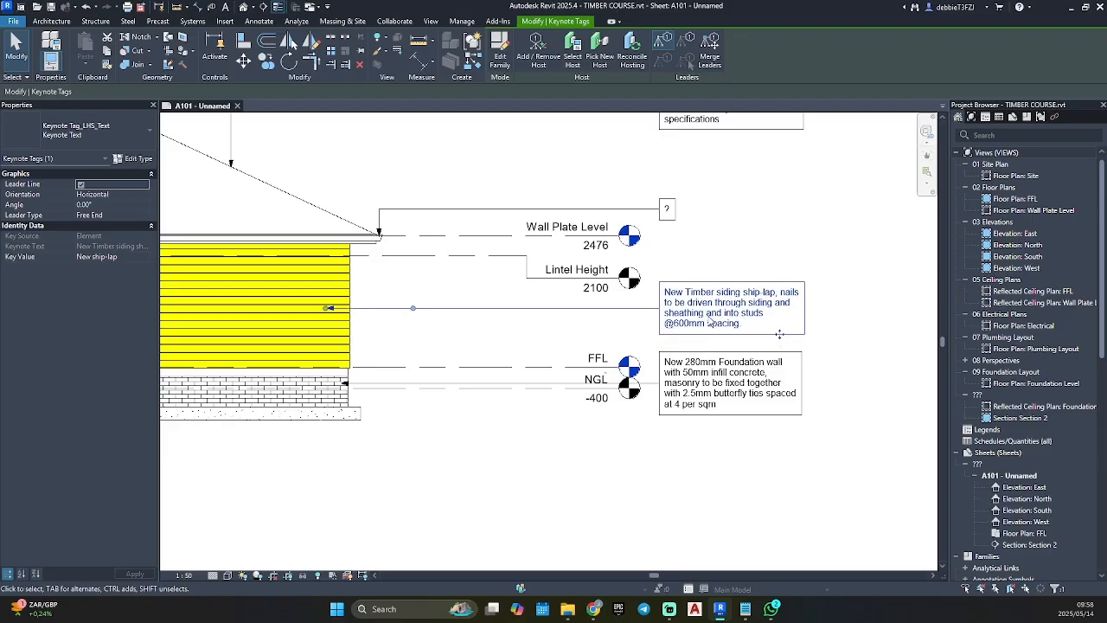
Step: Hide the Lintel Height level in the West elevation view
click(481, 257)
right_click(482, 257)
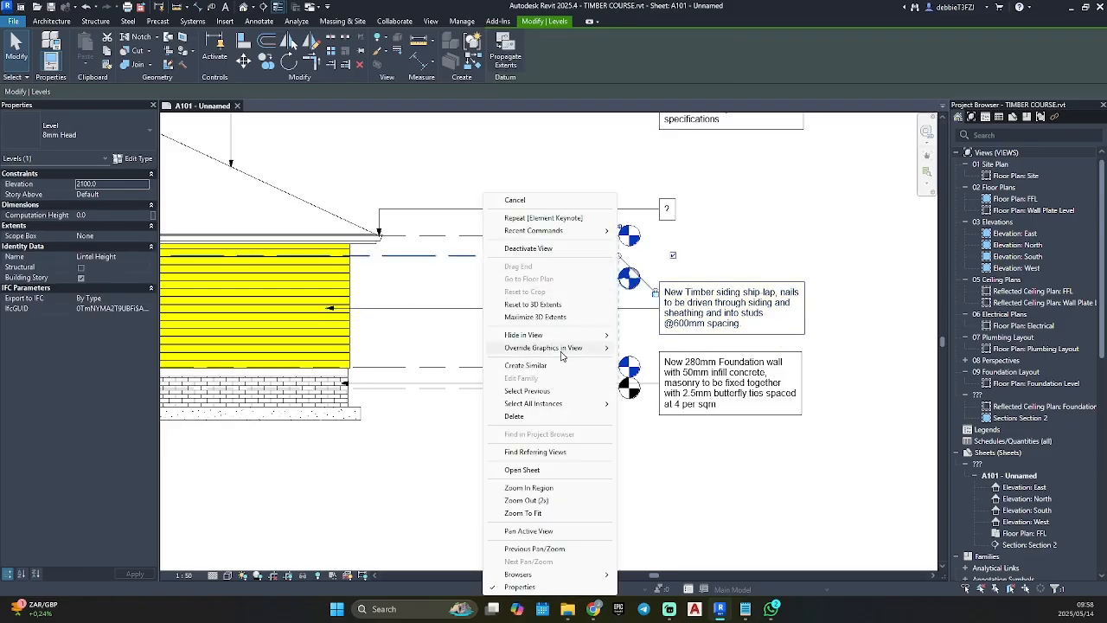
mouse_move(594, 336)
click(649, 334)
Step: Tag the West elevation's door by category and move the tag down to the middle of the door
scroll(696, 328, down, 3)
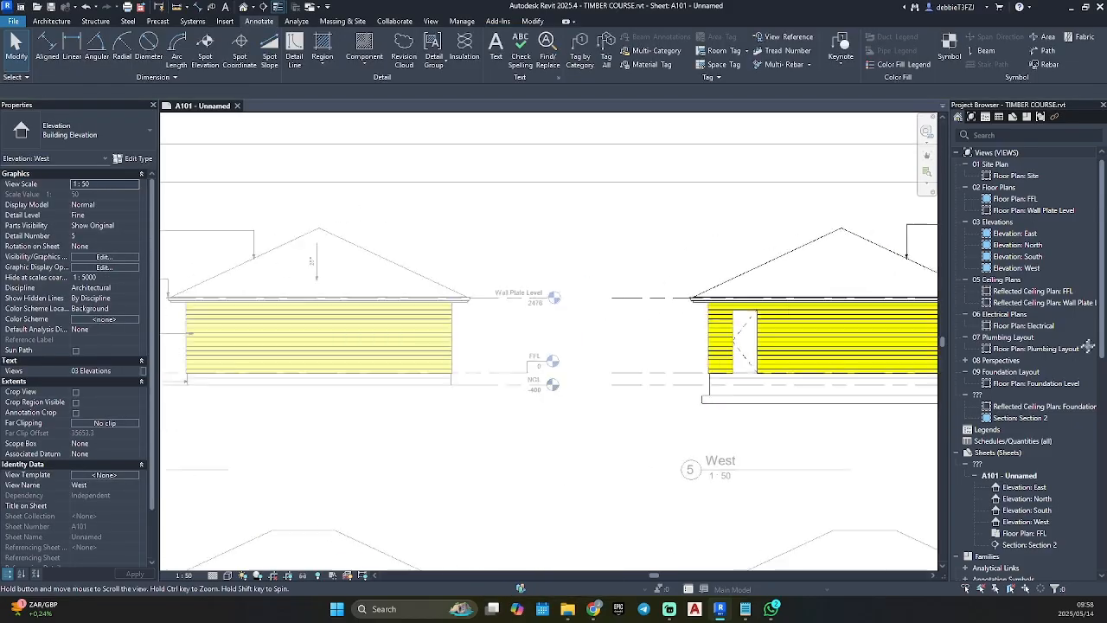
middle_drag(696, 328, 211, 315)
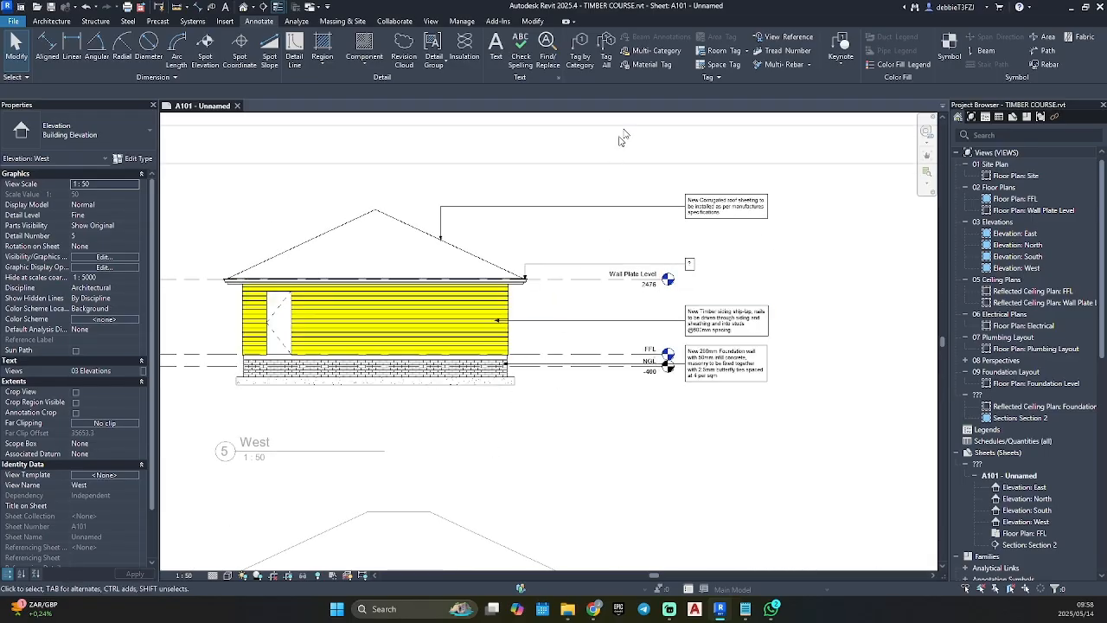
click(580, 52)
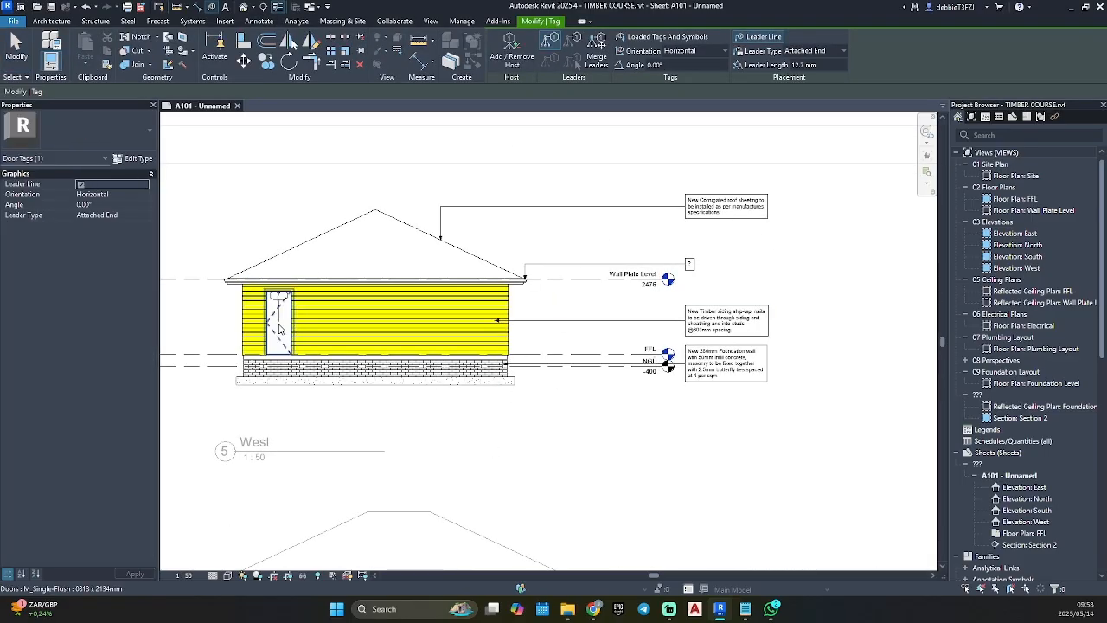
scroll(279, 327, up, 5)
click(425, 273)
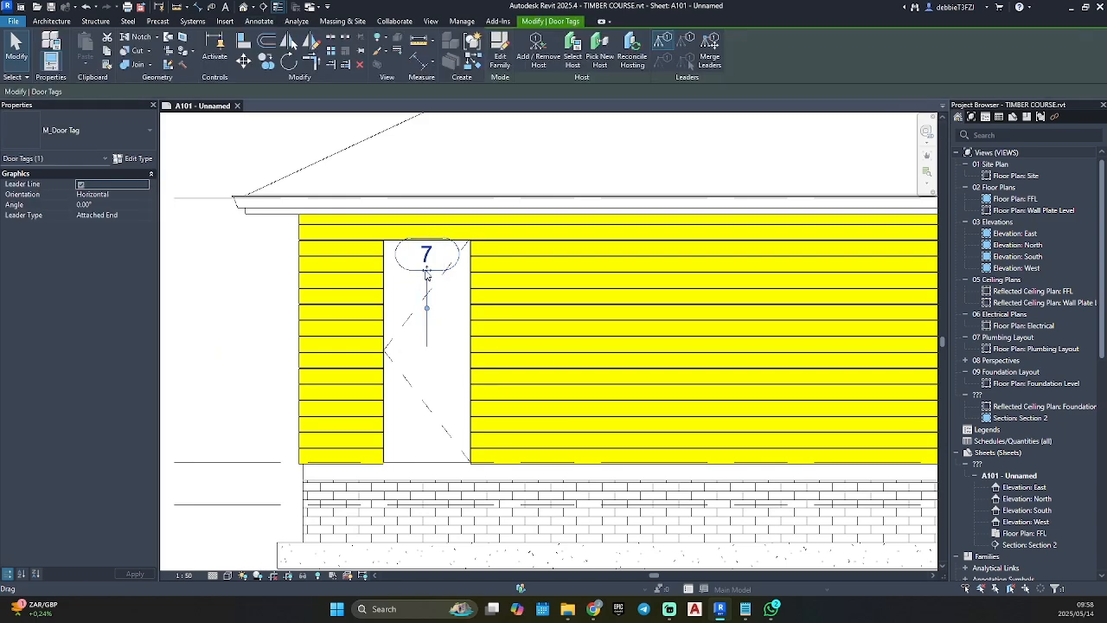
drag(425, 273, 425, 363)
key(Escape)
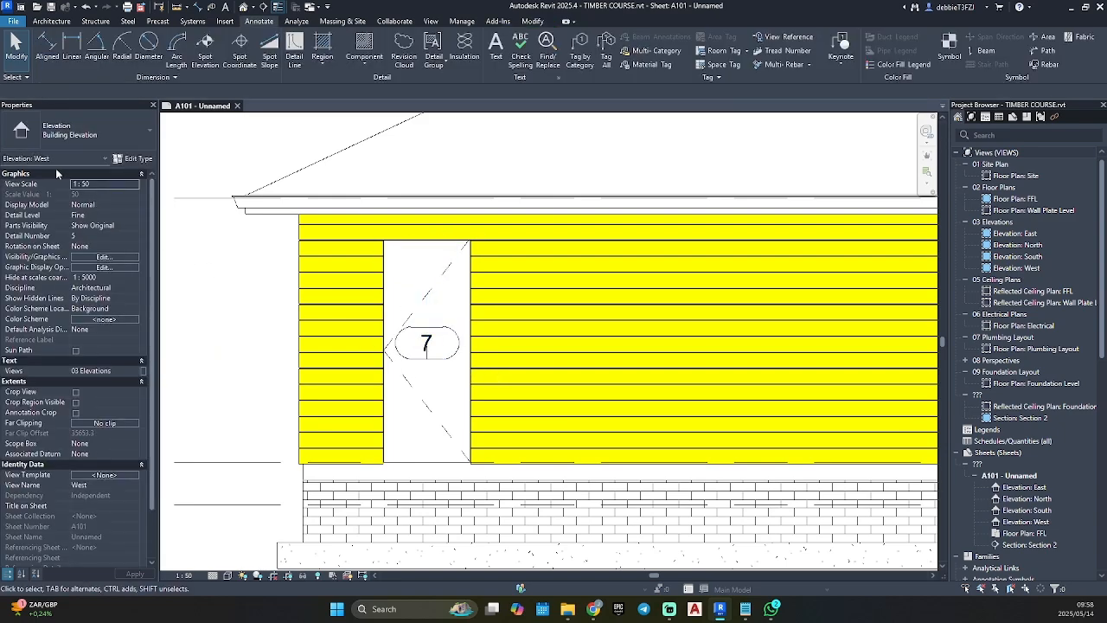
Step: Turn off the leader line of the West elevation's door tag
click(427, 355)
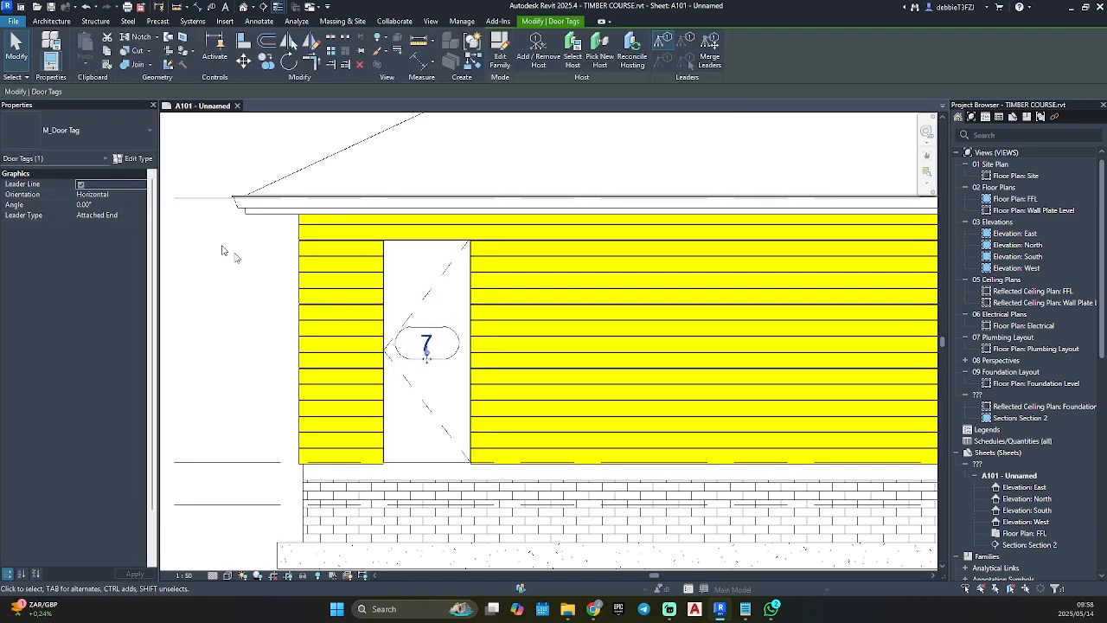
click(83, 185)
key(Escape)
Step: Create a rectangular Earth filled region about 12.9 m wide and 2.3 m deep below NGL on the West elevation
scroll(554, 372, down, 6)
middle_drag(635, 378, 601, 343)
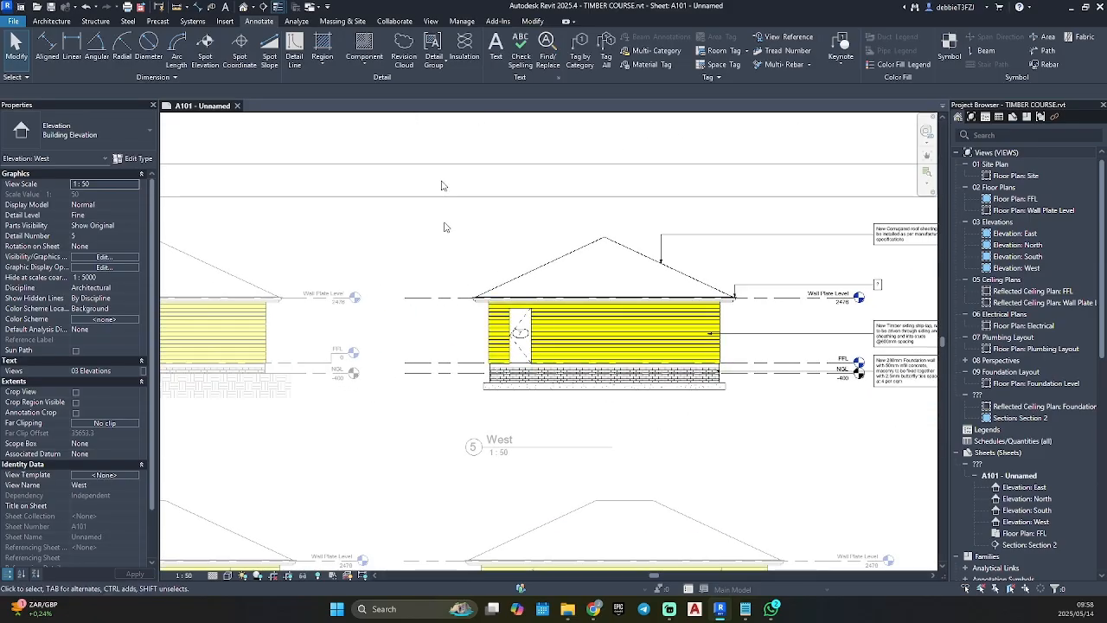
click(323, 47)
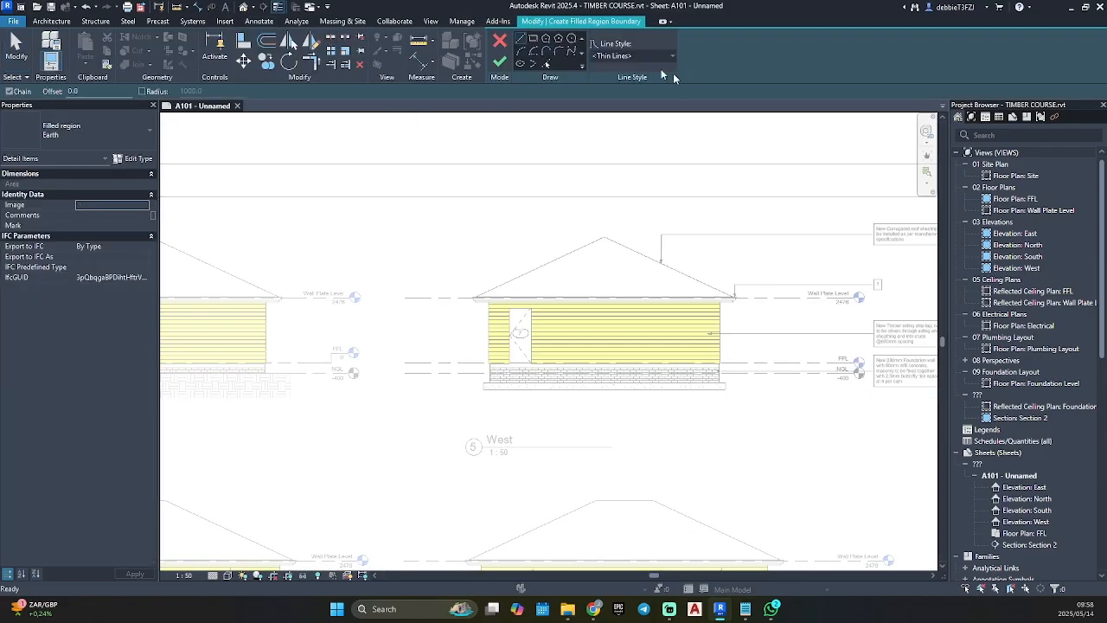
click(533, 38)
click(769, 355)
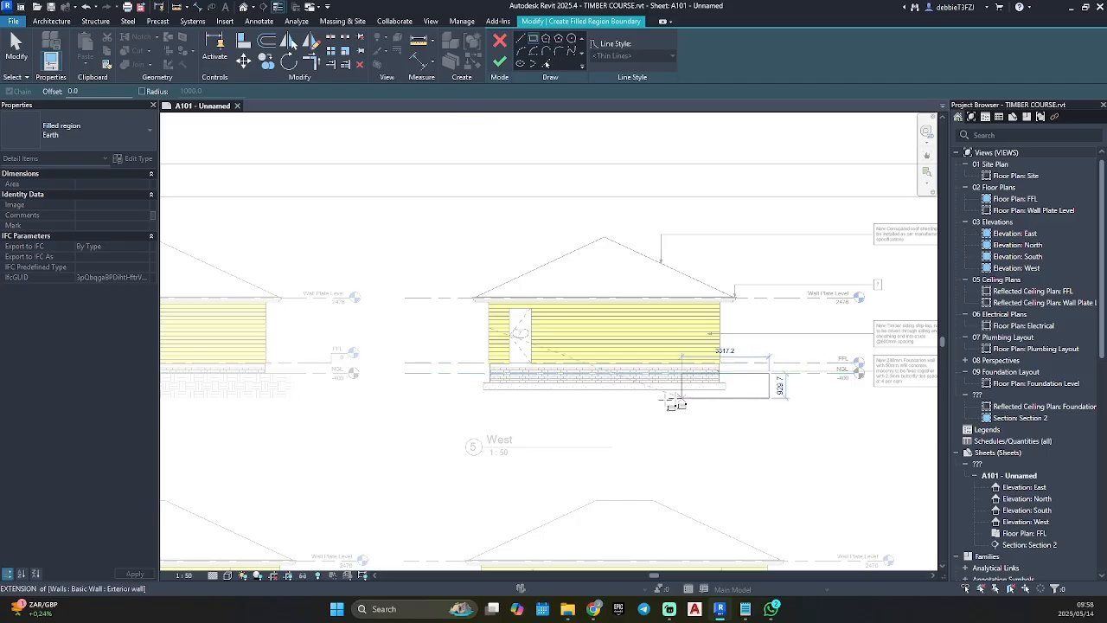
click(429, 432)
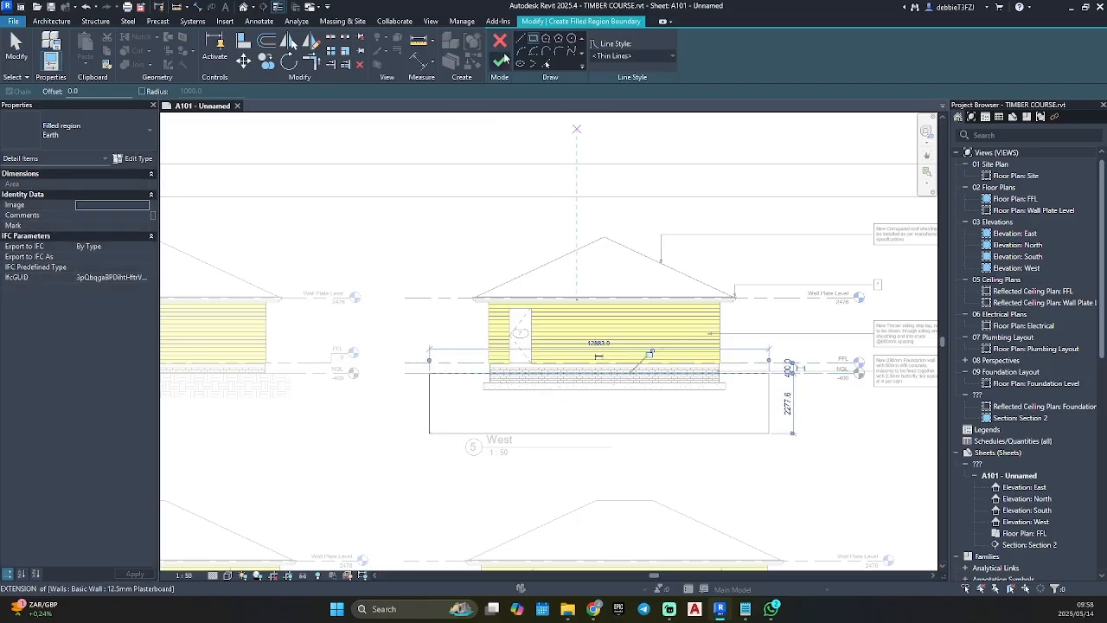
click(500, 60)
click(610, 284)
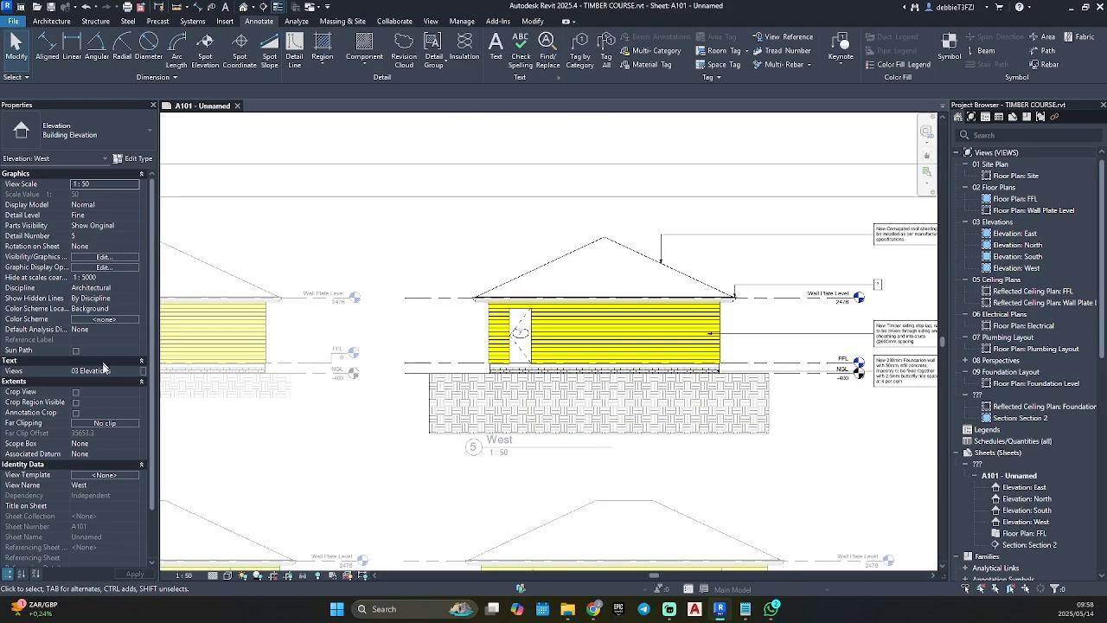
Step: Turn on the West elevation's crop view and visible crop region, and pull its left edge in close to the roof eave
click(76, 401)
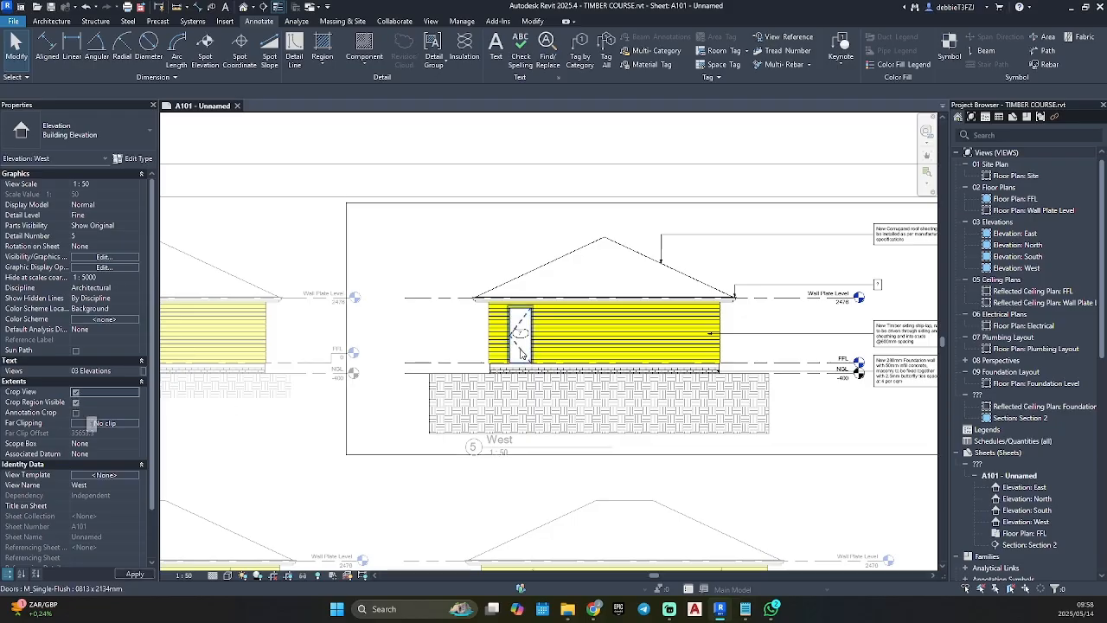
click(347, 329)
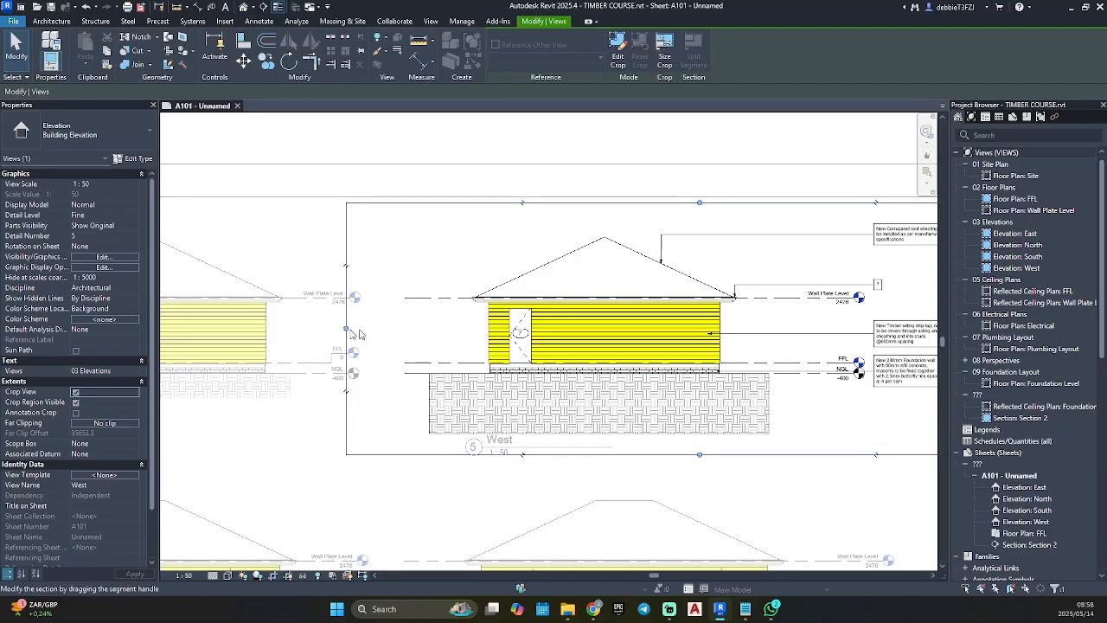
drag(467, 340, 469, 338)
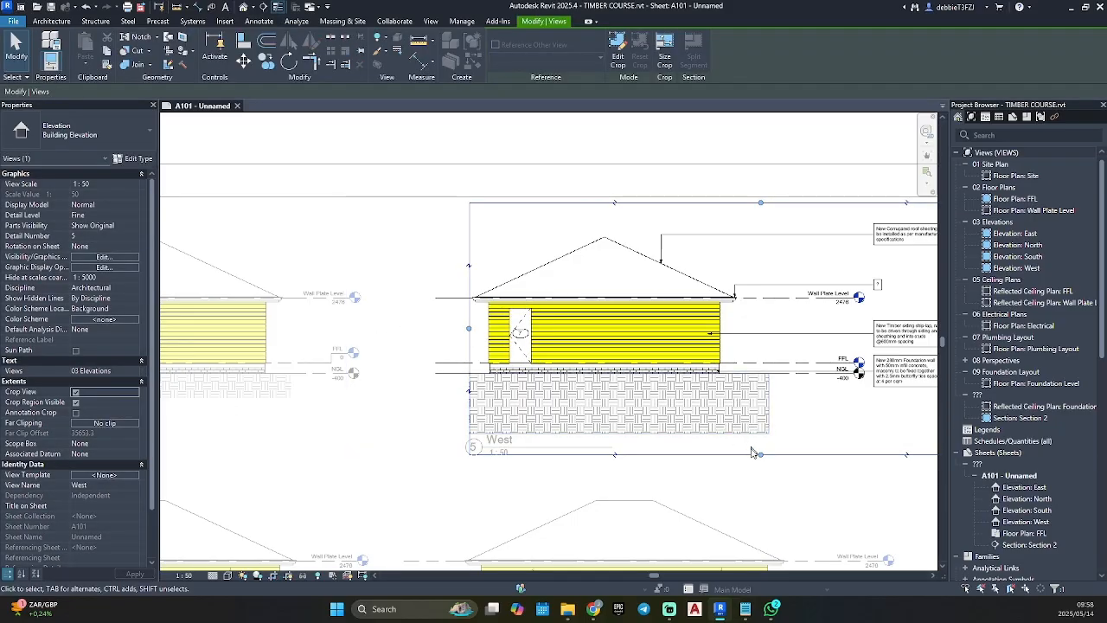
Step: Raise the bottom edge of the West elevation's crop region to leave only a shallow strip of earth hatching
drag(766, 442, 766, 409)
scroll(766, 409, down, 3)
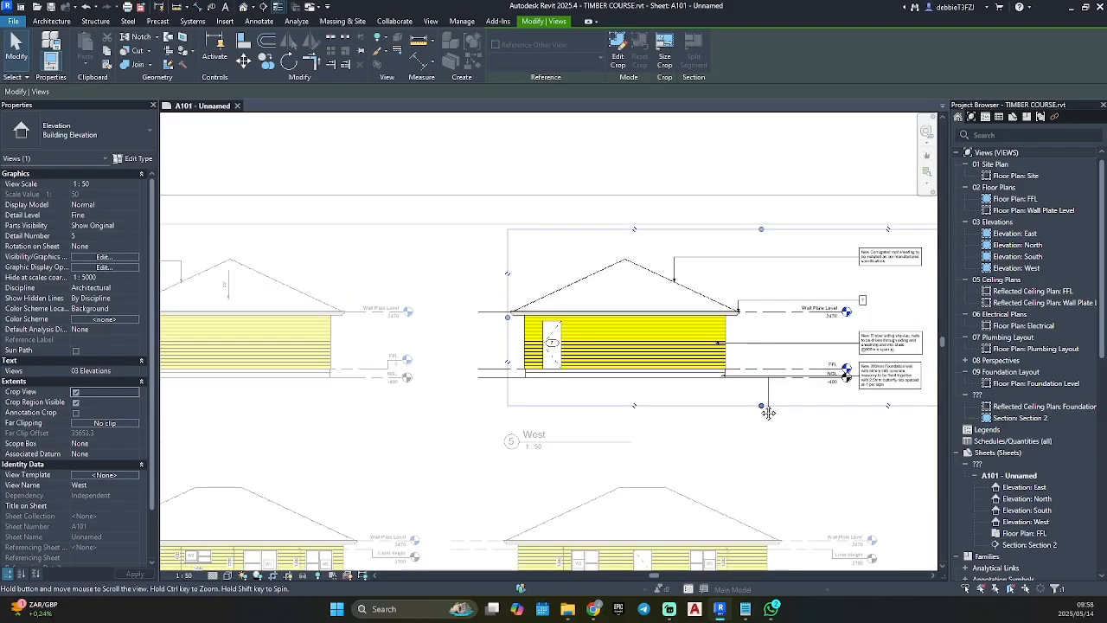
middle_drag(765, 411, 719, 426)
drag(730, 409, 730, 404)
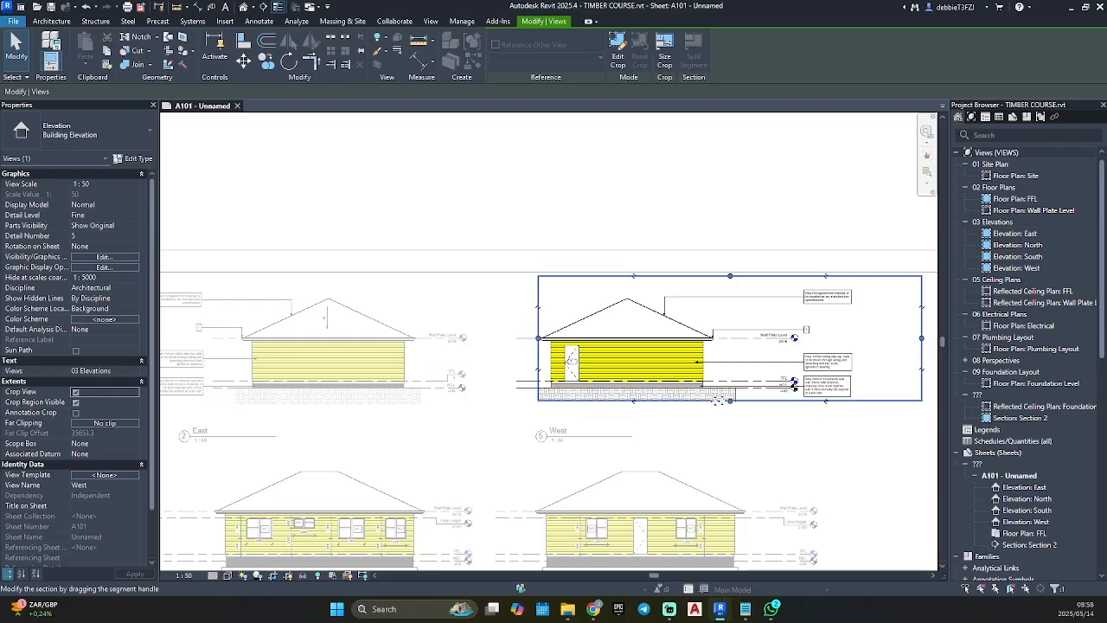
scroll(396, 416, up, 3)
middle_drag(772, 435, 523, 416)
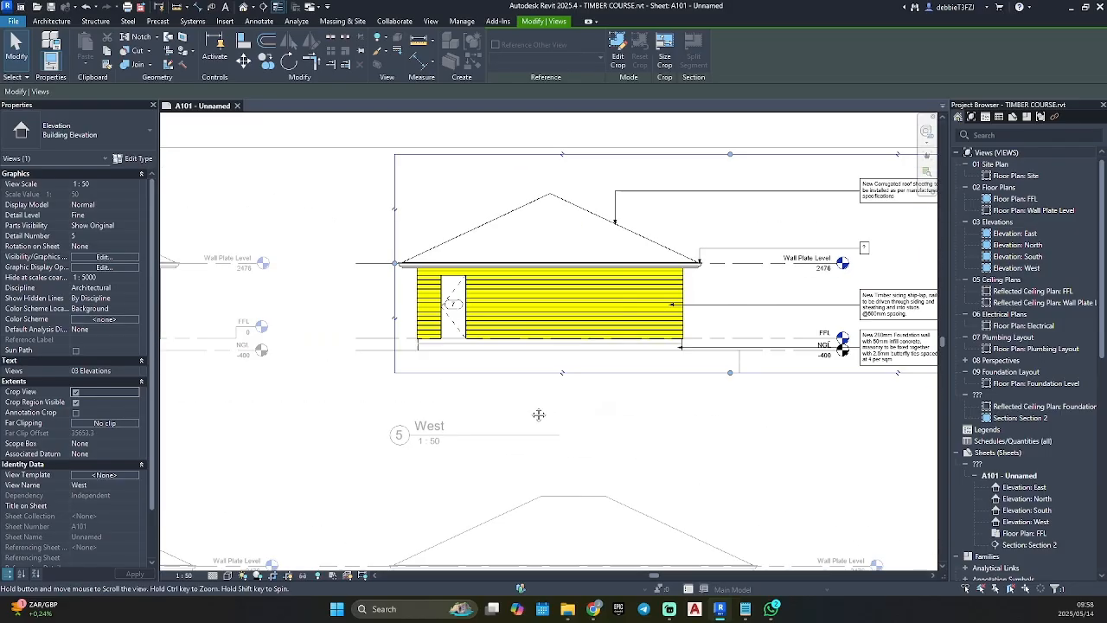
click(730, 379)
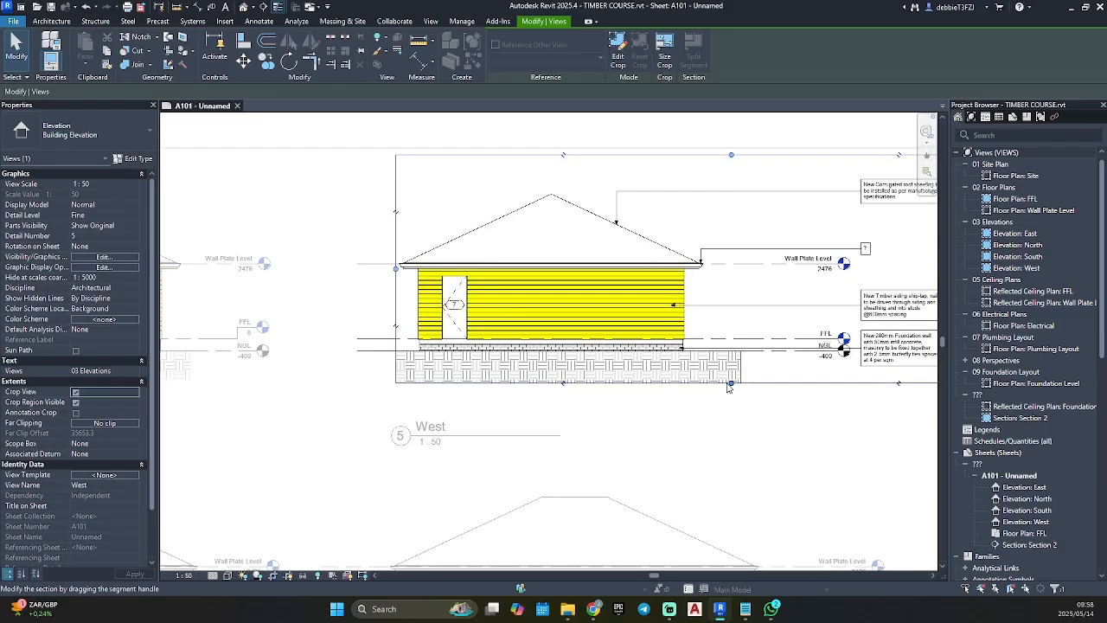
Step: Pull the crop region's right edge in close to the West elevation's right eave and turn off crop region visibility
scroll(743, 346, down, 2)
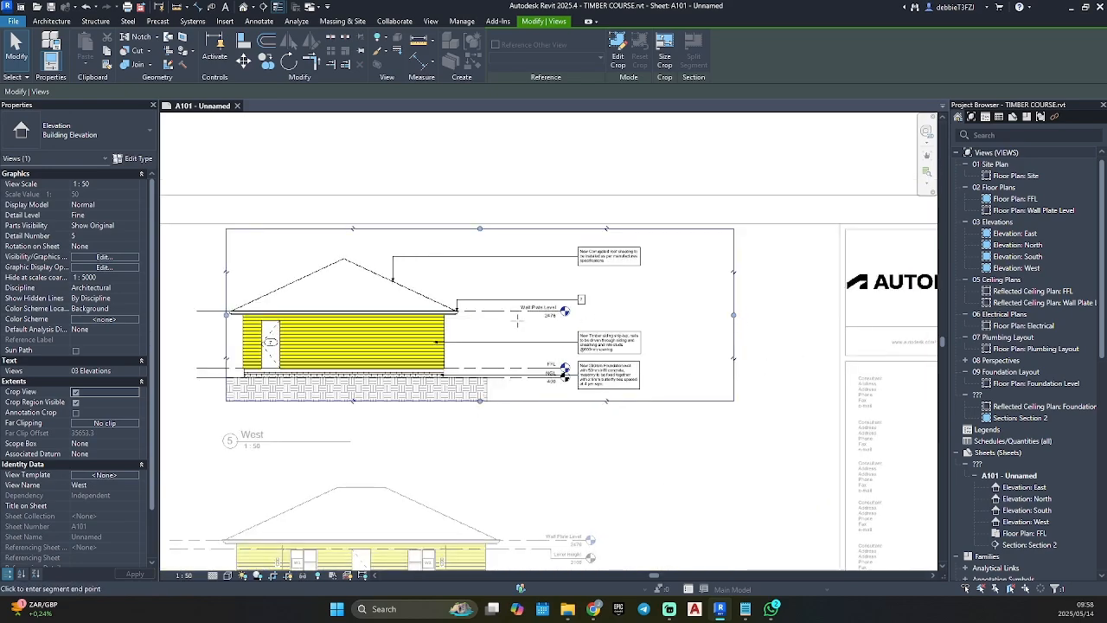
drag(517, 320, 475, 325)
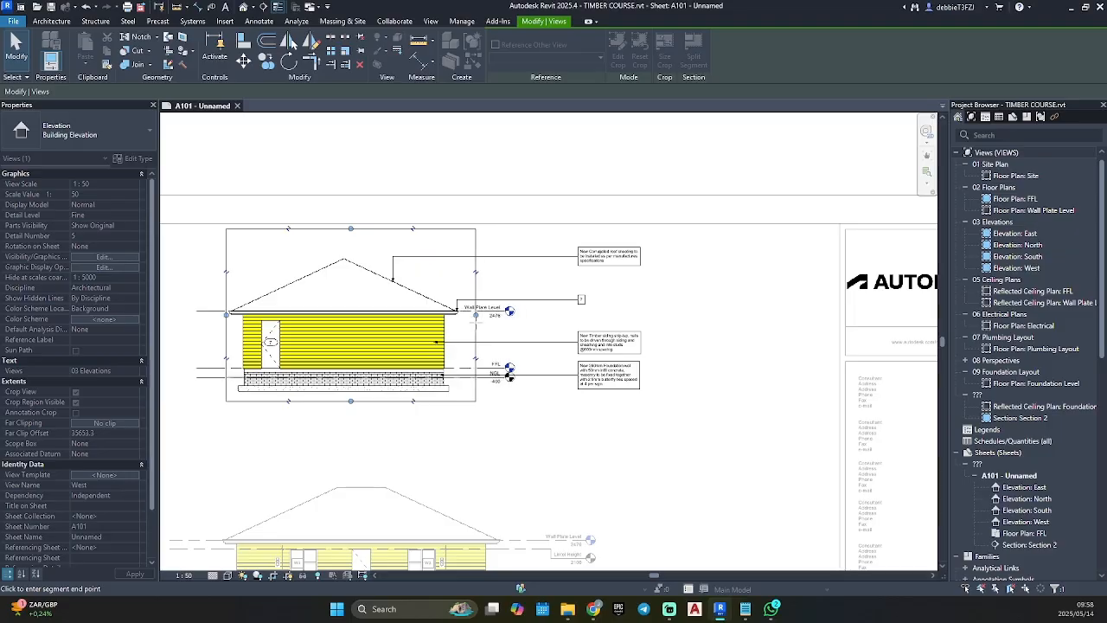
click(74, 406)
double_click(484, 359)
Step: Add an elbow to the FFL level on the West elevation and raise its head clear of the NGL head
scroll(510, 352, up, 4)
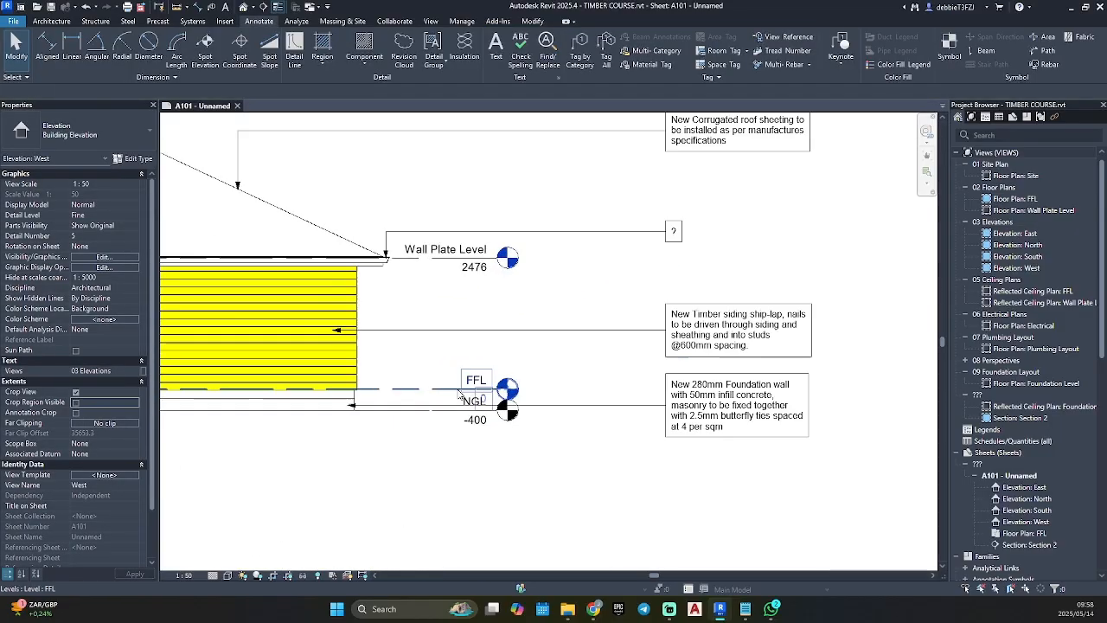
scroll(461, 393, up, 2)
click(486, 395)
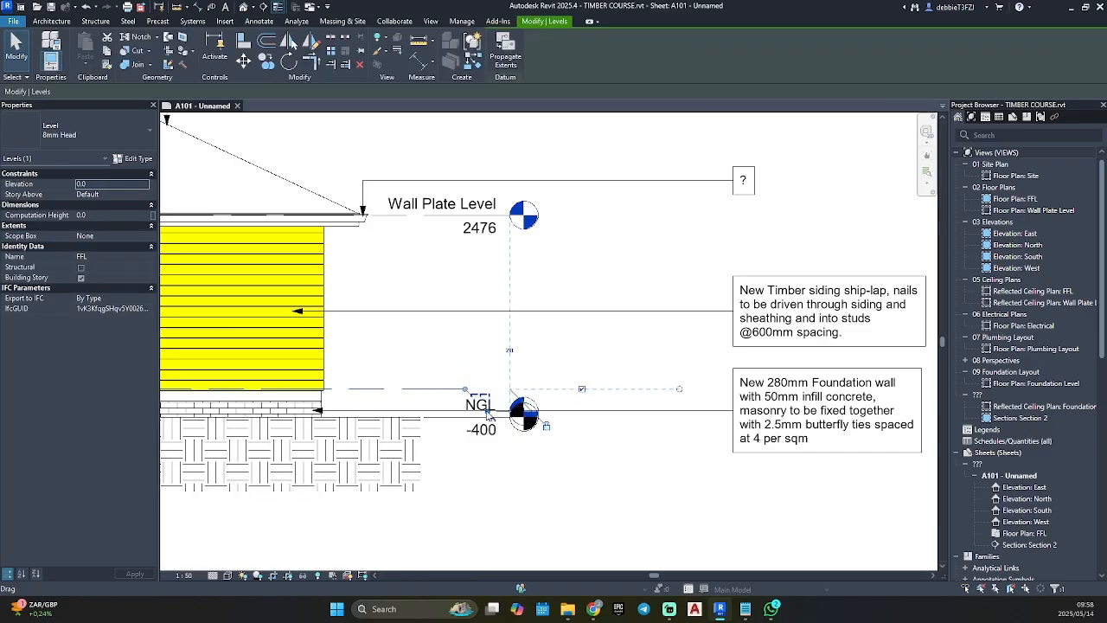
drag(487, 412, 487, 365)
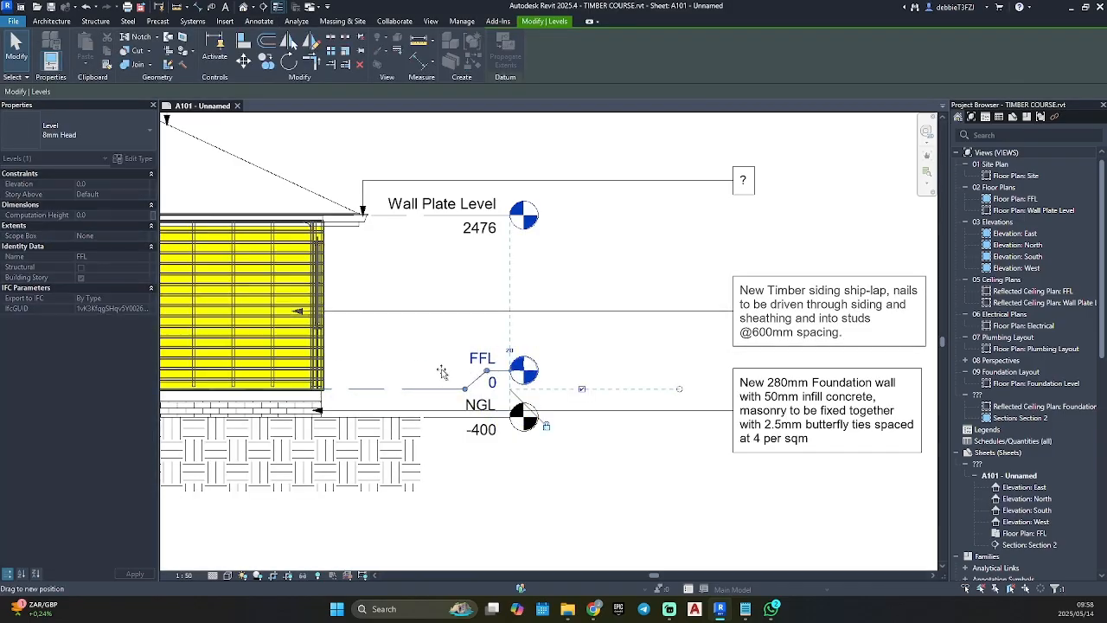
click(835, 511)
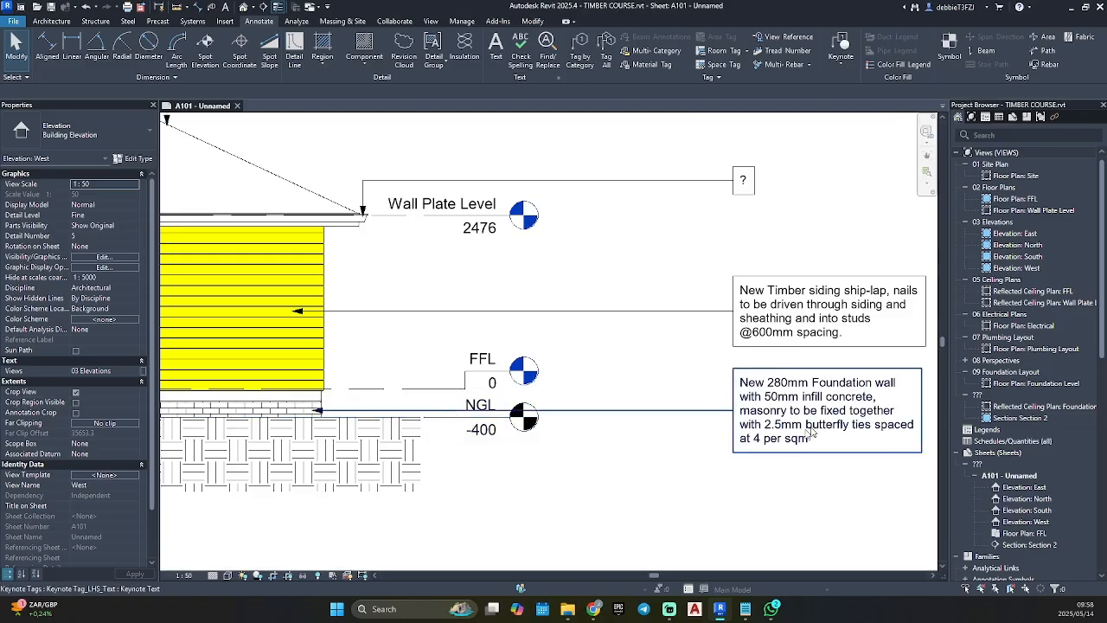
Step: Nudge the foundation wall keynote up on the West elevation and move its leader arrow down onto the brickwork
click(845, 419)
key(Up)
key(Up)
key(Up)
key(Up)
key(Up)
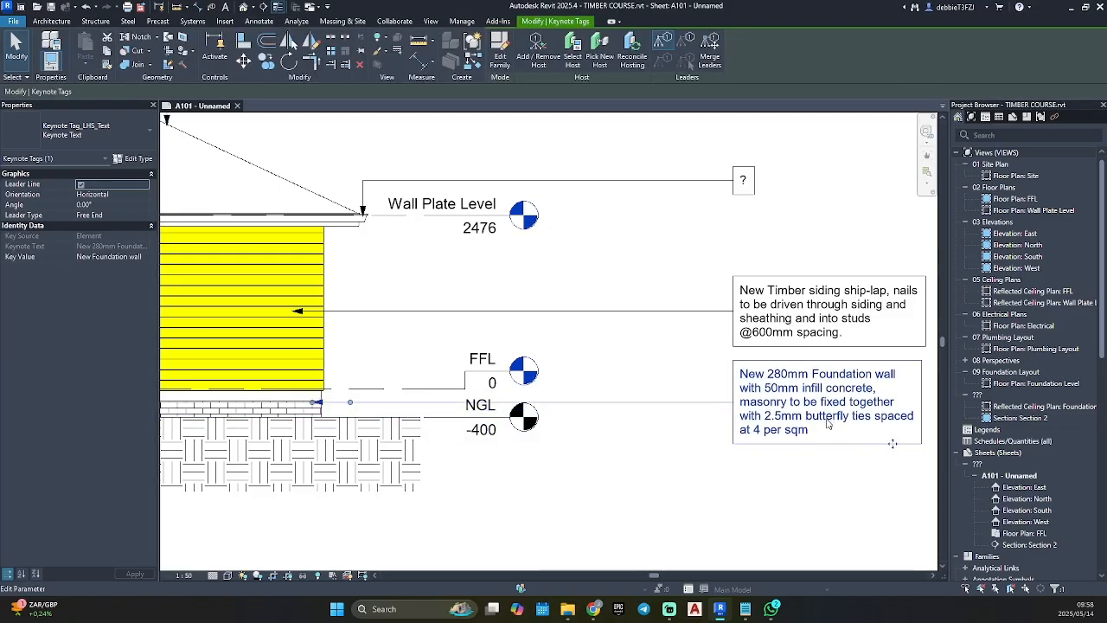
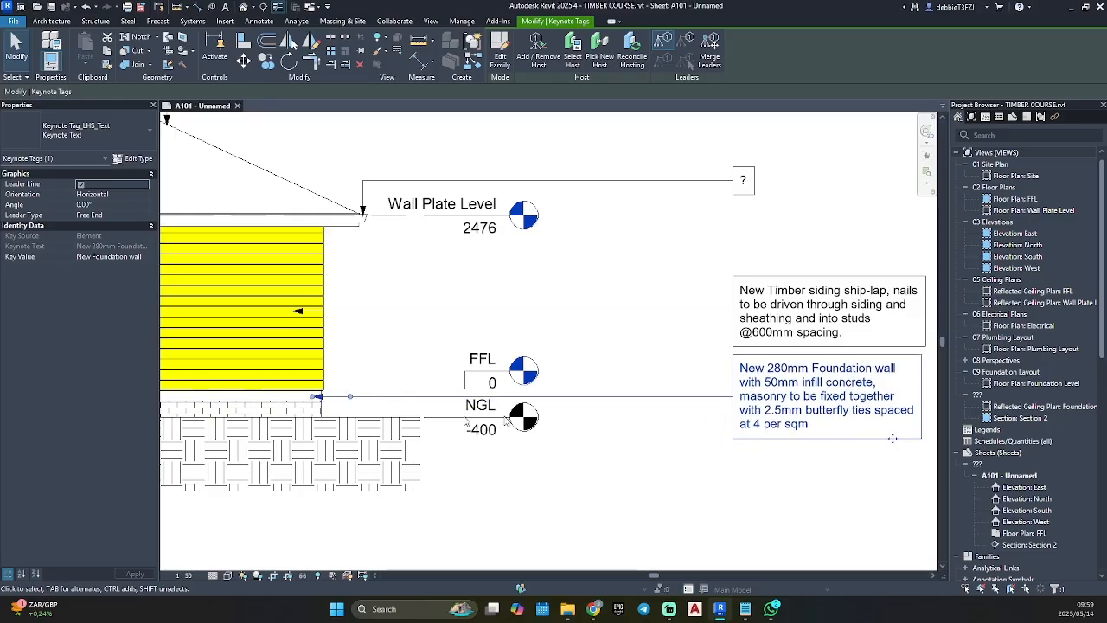
drag(313, 396, 315, 412)
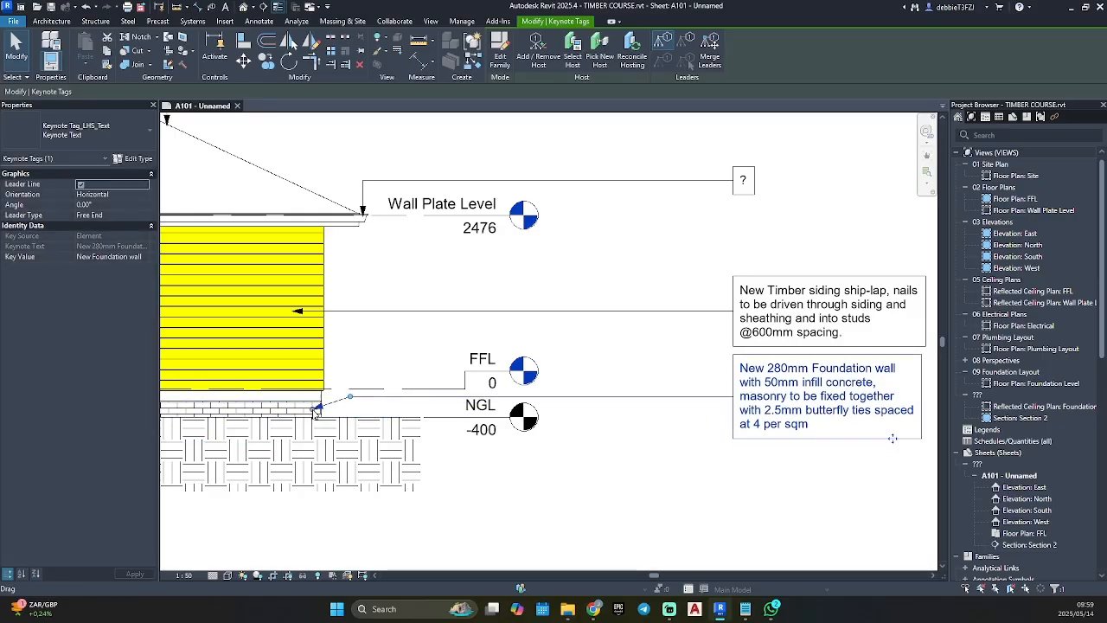
key(Escape)
scroll(608, 472, down, 3)
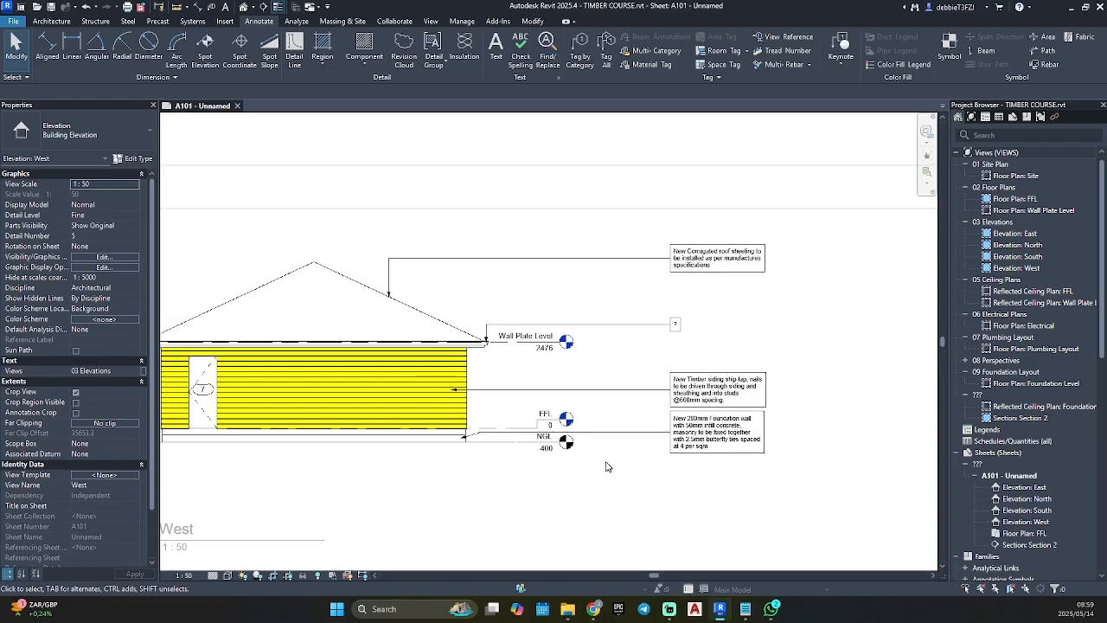
Step: Place a spot slope on the West elevation's roof below the apex and deactivate the view
scroll(608, 472, down, 1)
middle_drag(608, 472, 677, 412)
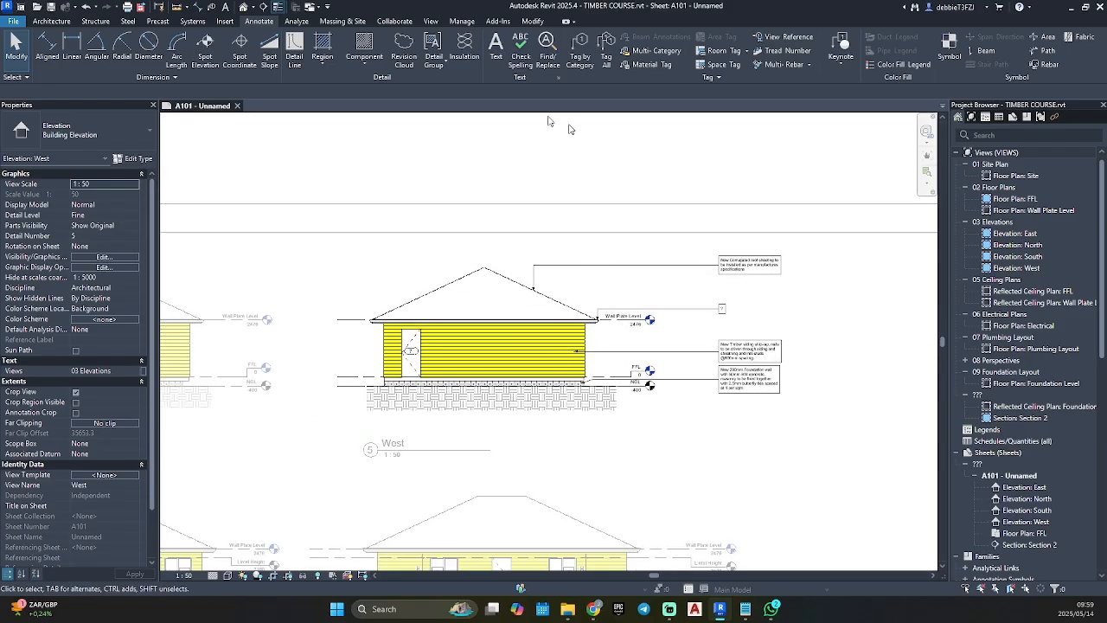
click(262, 50)
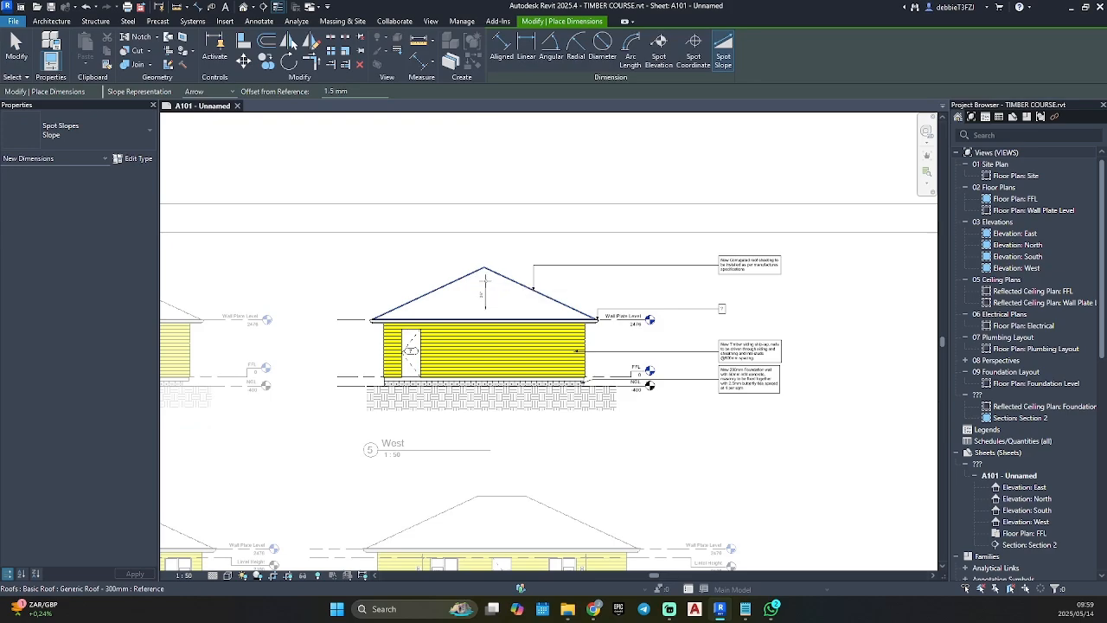
click(483, 282)
key(Escape)
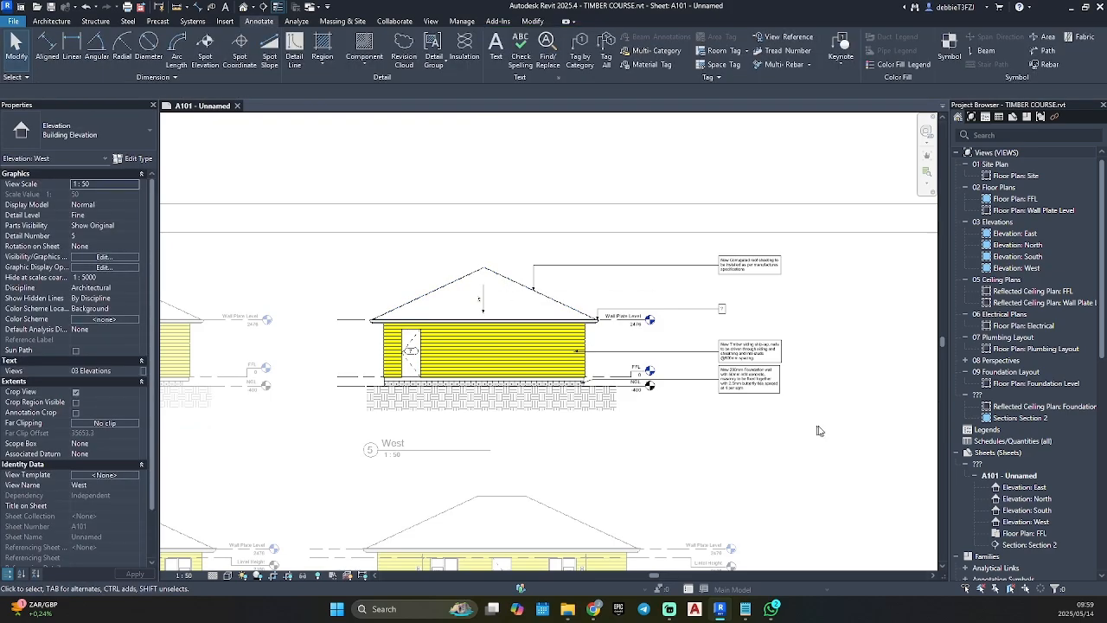
double_click(842, 425)
scroll(841, 428, down, 3)
middle_drag(840, 430, 827, 317)
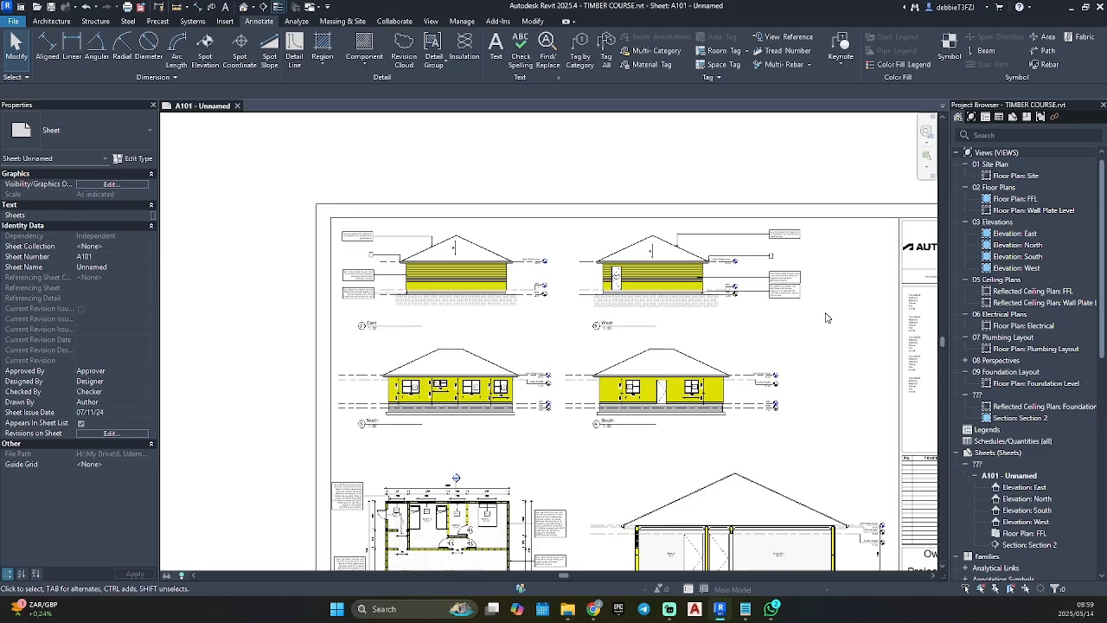
Step: Activate the North elevation and draw a rectangular Earth filled region about 13200 by 1100 mm below NGL across the building
scroll(510, 391, up, 3)
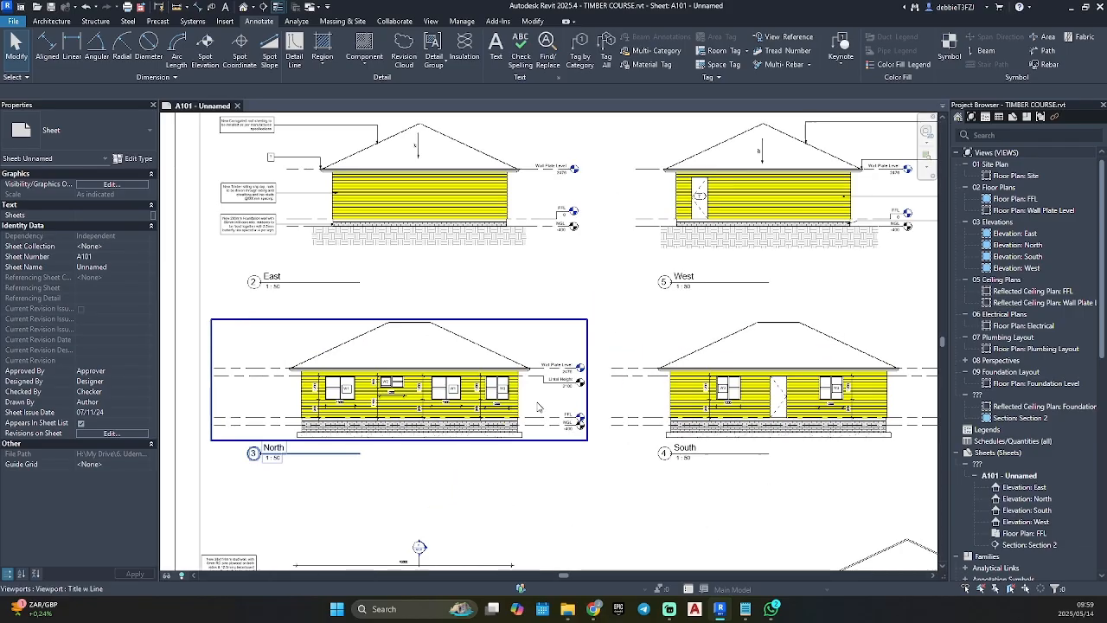
double_click(540, 407)
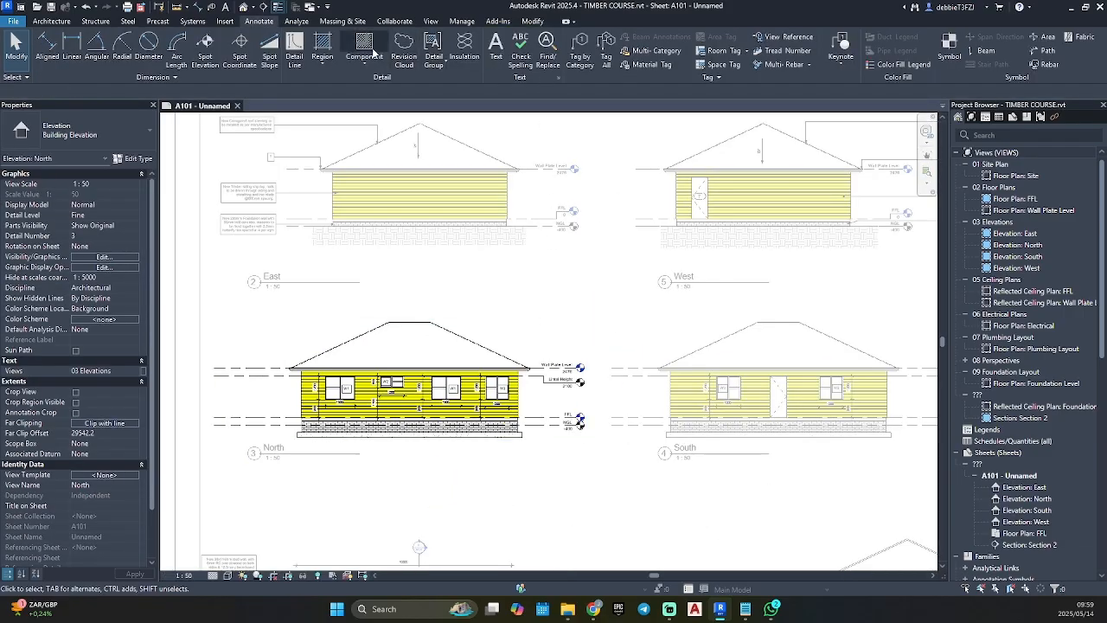
click(322, 50)
scroll(558, 419, up, 4)
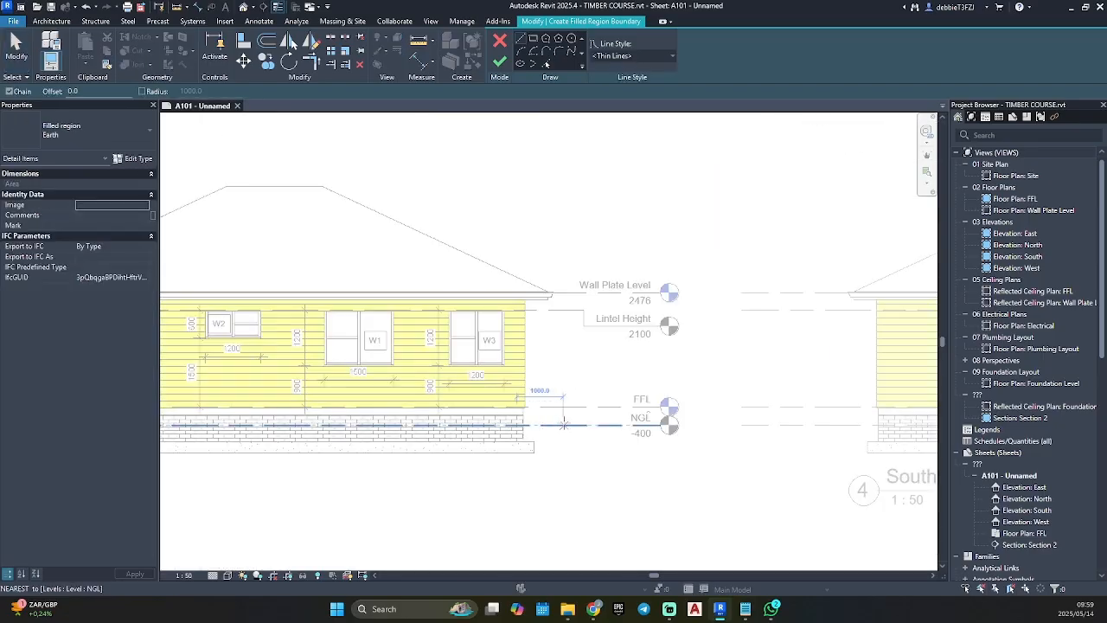
click(563, 425)
middle_drag(329, 503, 597, 445)
click(533, 39)
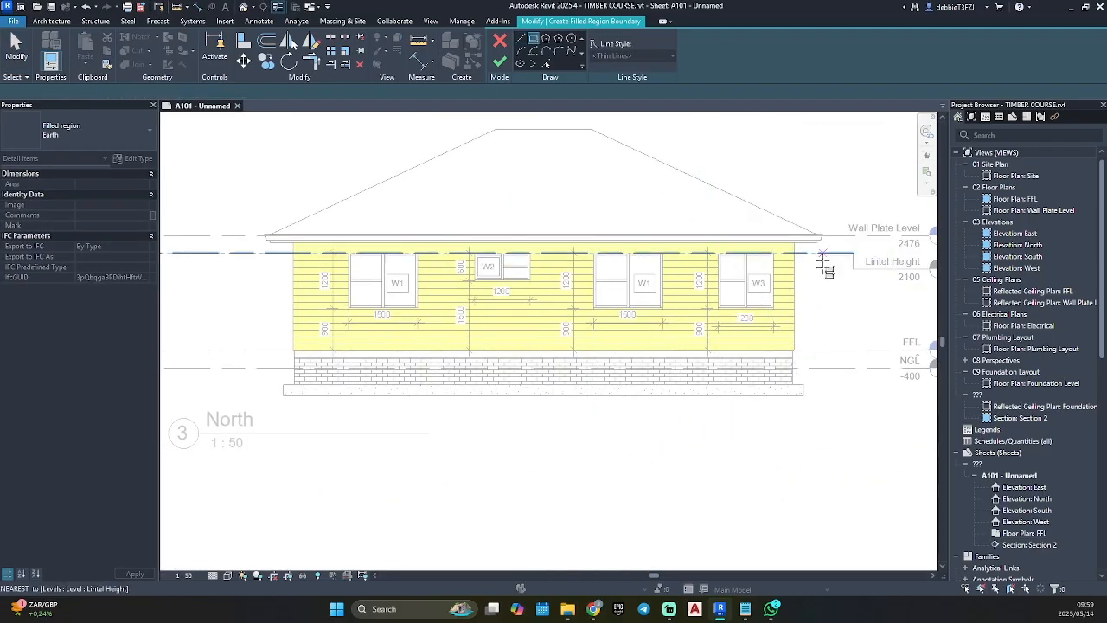
click(860, 369)
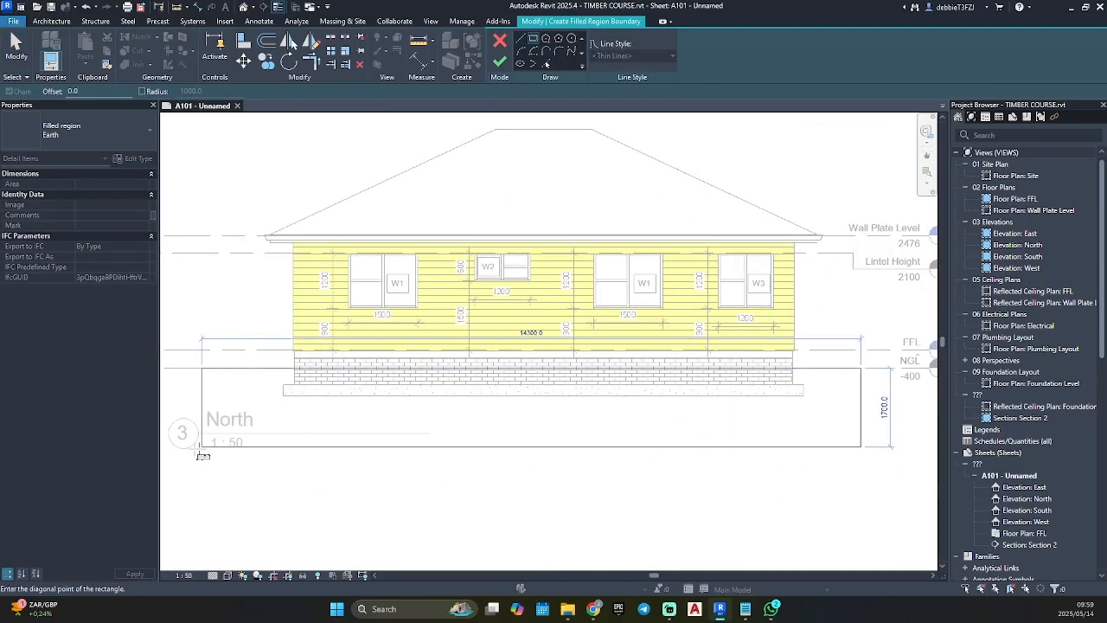
click(253, 419)
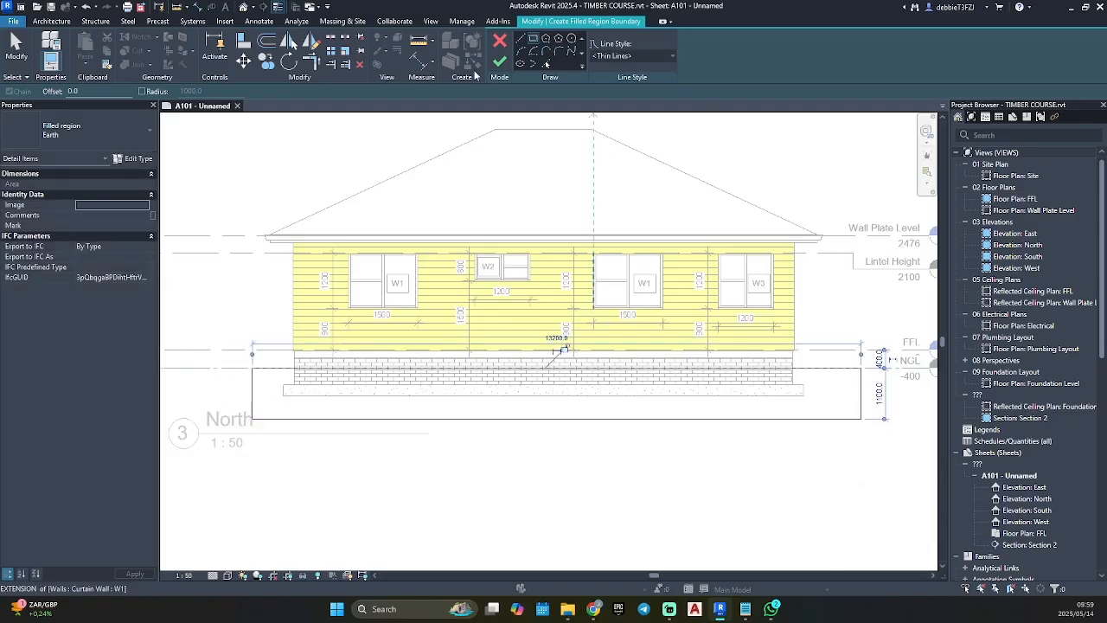
click(499, 62)
scroll(749, 325, down, 3)
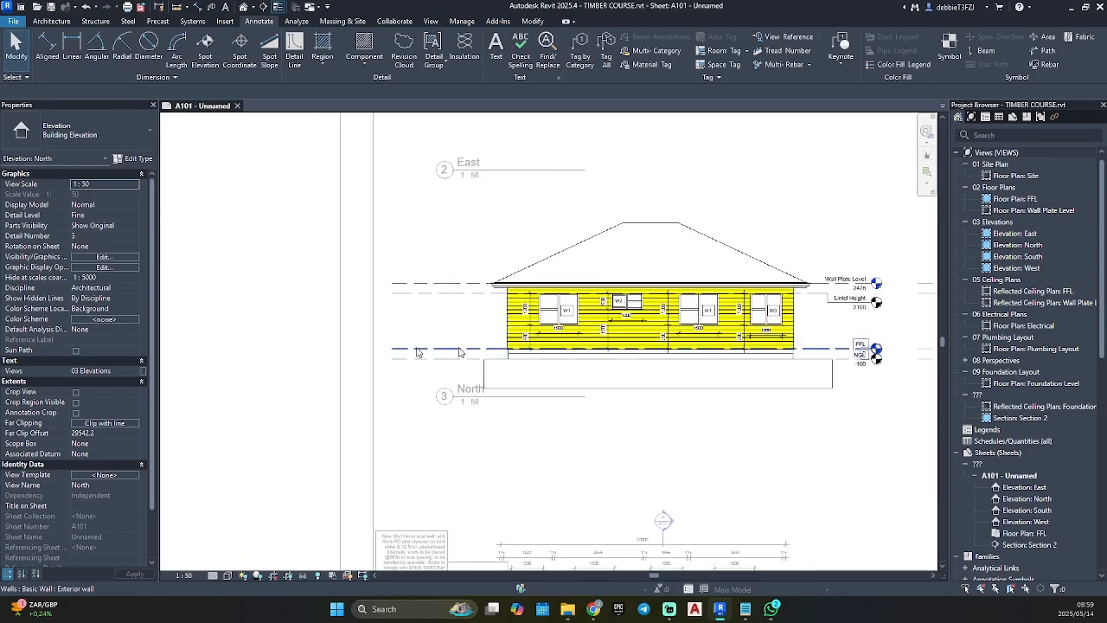
Step: Show the North elevation's crop region, pull its left edge close to the left eave and raise its bottom edge into the earth hatching
click(75, 402)
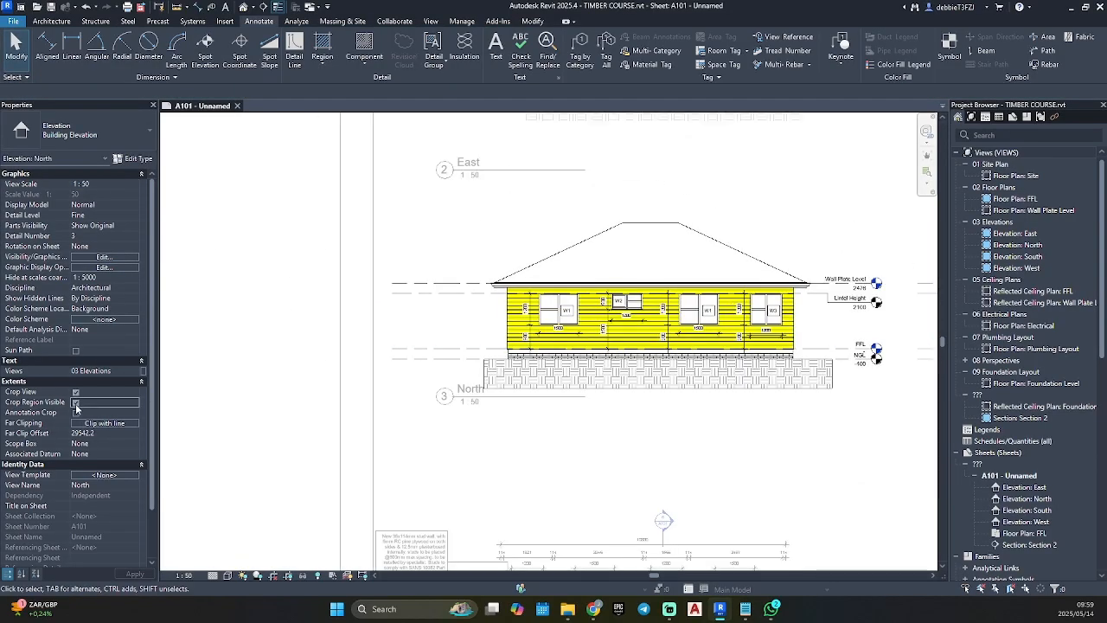
click(342, 316)
drag(343, 305, 486, 305)
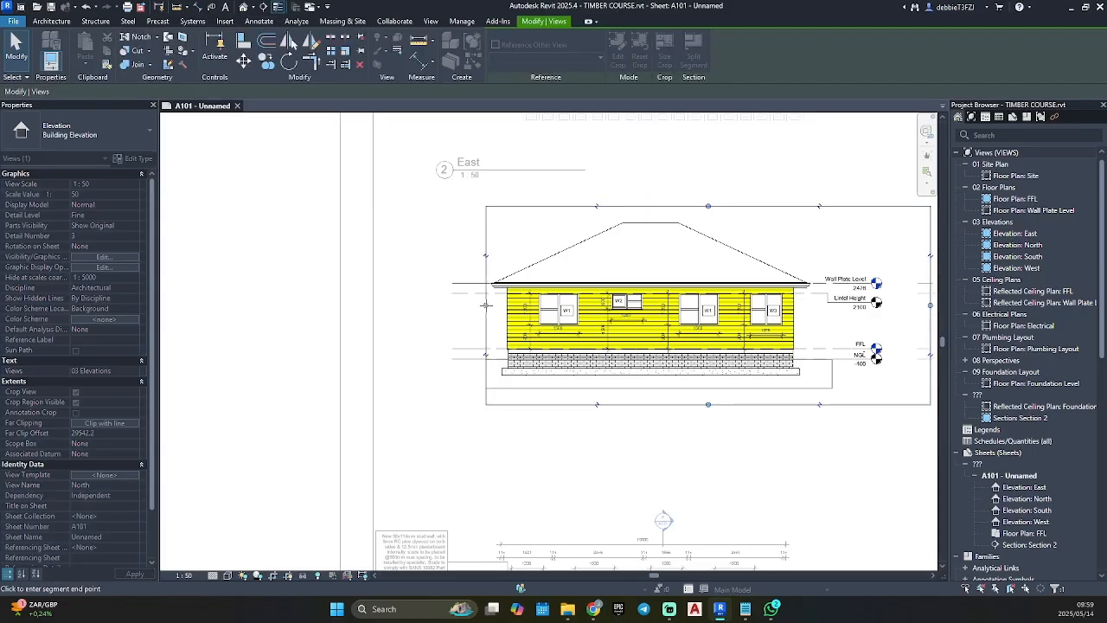
drag(709, 404, 708, 384)
Step: Pull the North elevation's right crop edge in close to the right eave and turn off crop region visibility
middle_drag(918, 314, 587, 329)
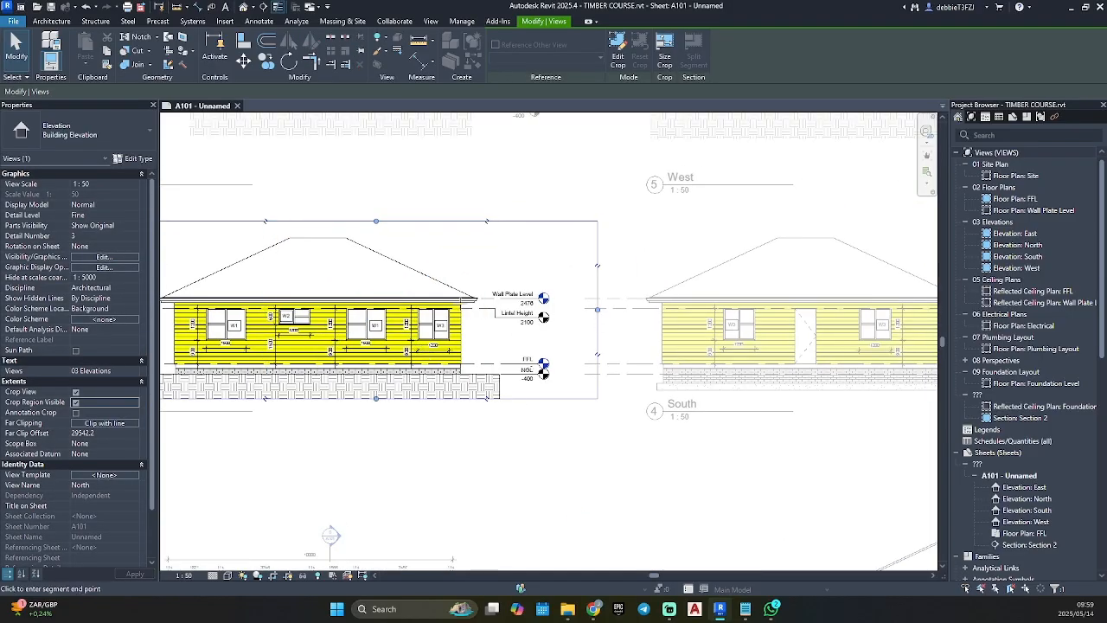
drag(597, 309, 486, 309)
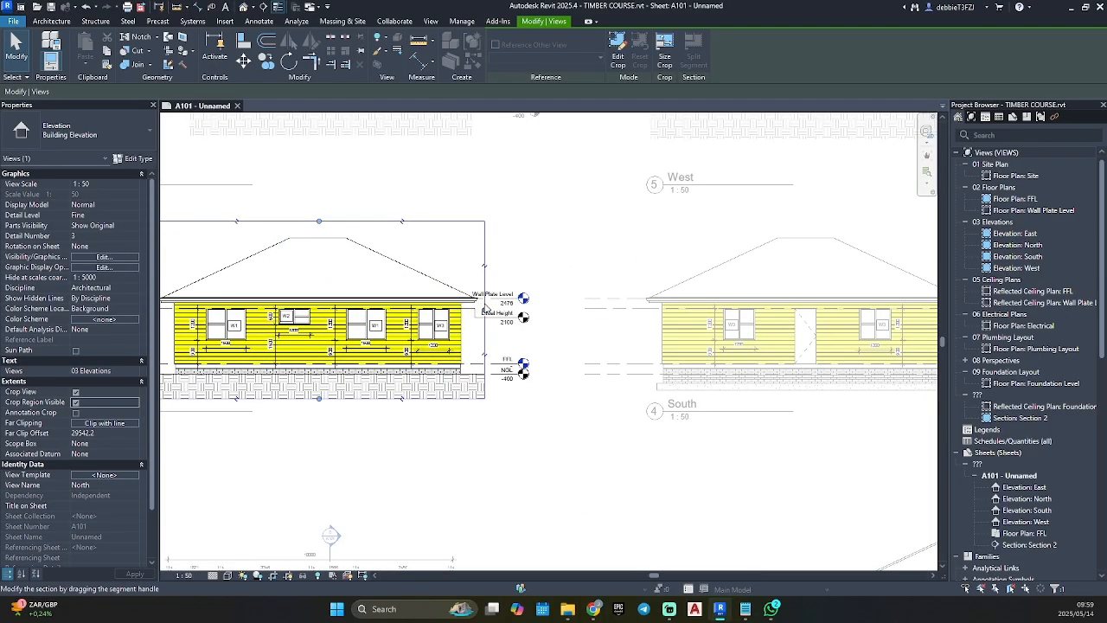
click(75, 403)
Step: Move the aligned level heads on the North elevation outward, clear of the right eave
scroll(486, 292, up, 4)
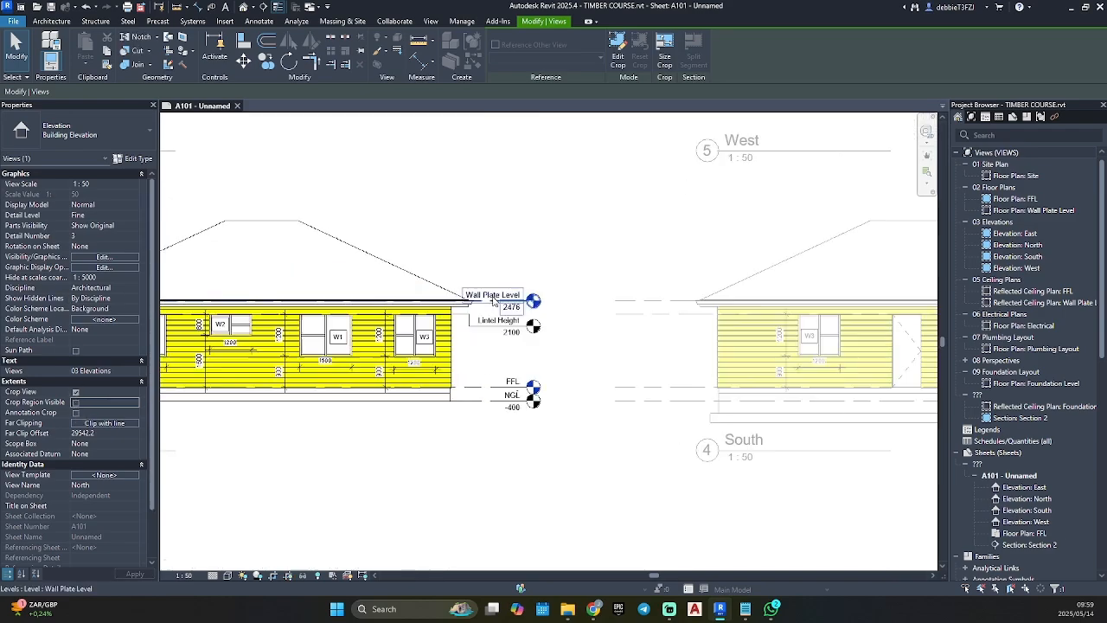
click(536, 304)
mouse_move(547, 303)
mouse_down()
mouse_move(606, 302)
mouse_move(517, 309)
mouse_move(527, 308)
mouse_up()
Step: Add an elbow to the FFL level on the North elevation and raise its head clear of the NGL head
scroll(611, 294, up, 4)
click(510, 516)
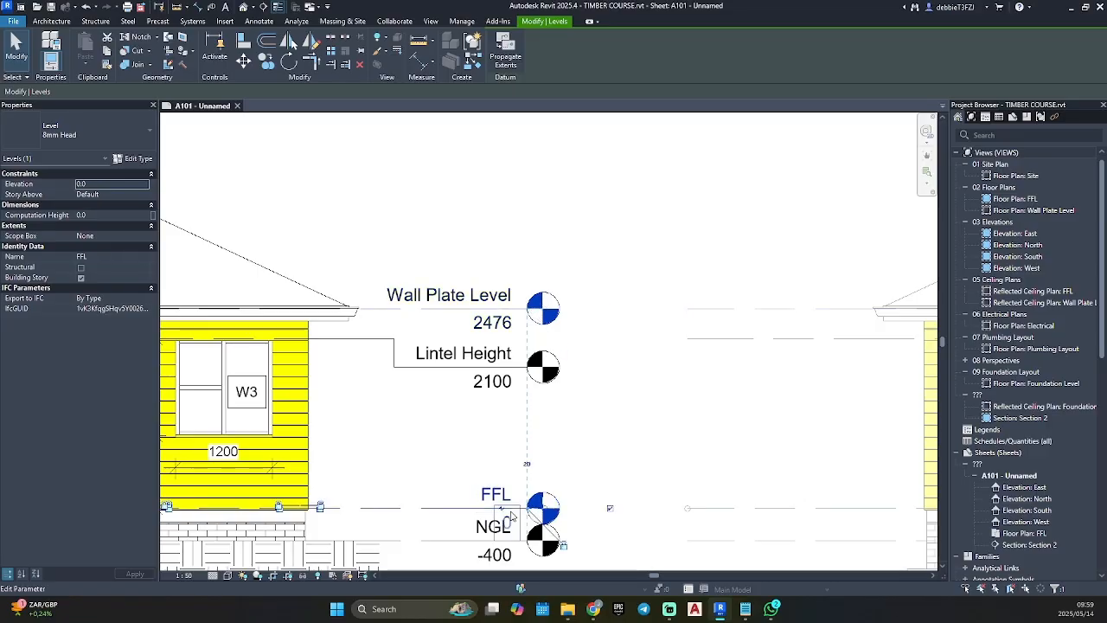
click(505, 511)
drag(500, 537, 431, 483)
click(715, 403)
scroll(639, 383, down, 2)
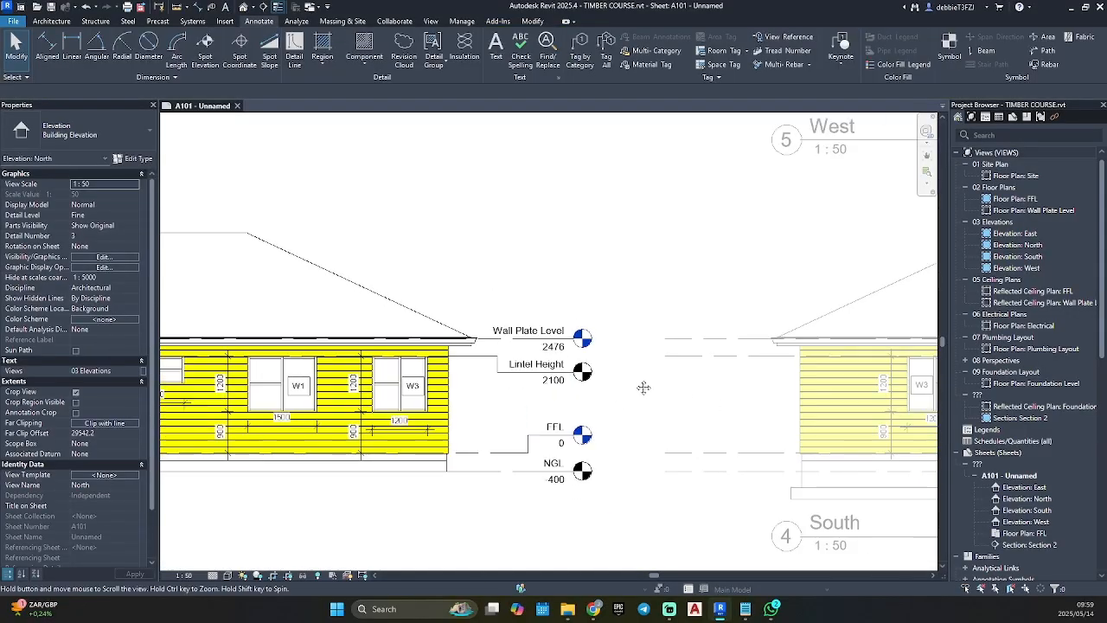
Step: Place a spot slope on the North elevation's roof just below the ridge
middle_drag(642, 387, 861, 313)
scroll(571, 460, down, 2)
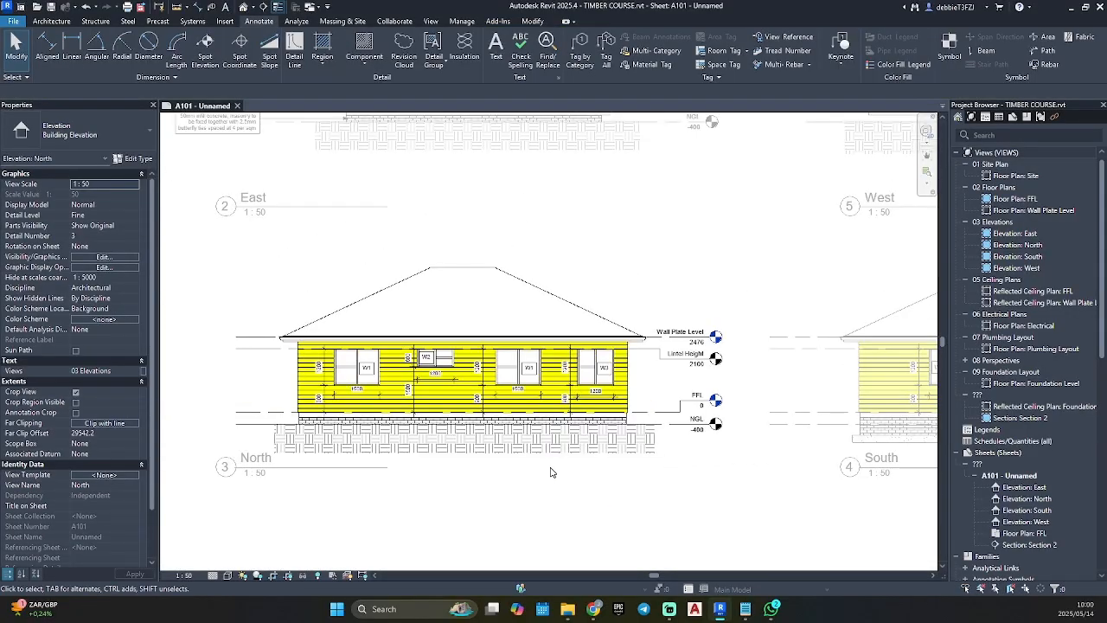
click(268, 47)
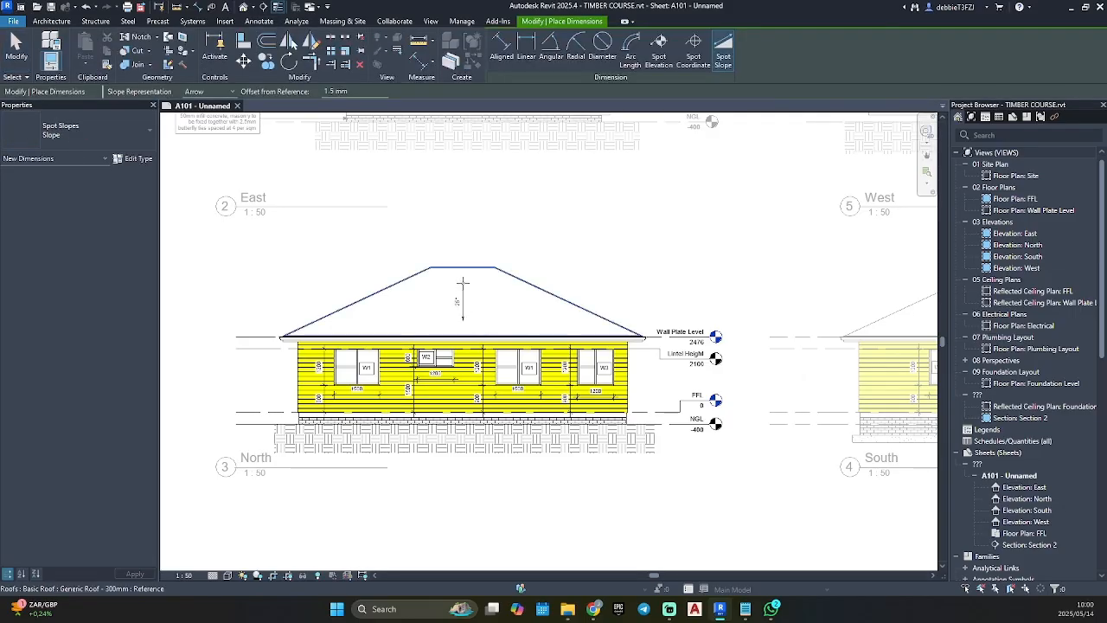
click(450, 288)
key(Escape)
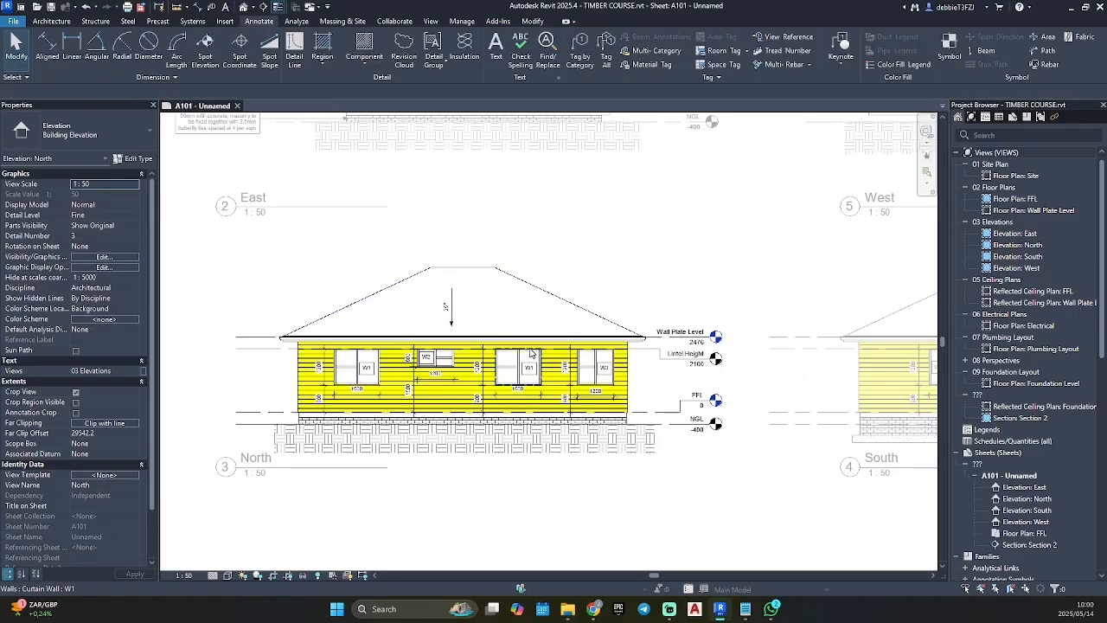
Step: Tag the North elevation's roof with an element keynote using Keynote Tag_RHS_Text: Keynote Text, placing the corrugated roof sheeting note left of the building
scroll(530, 348, down, 3)
middle_drag(610, 465, 588, 376)
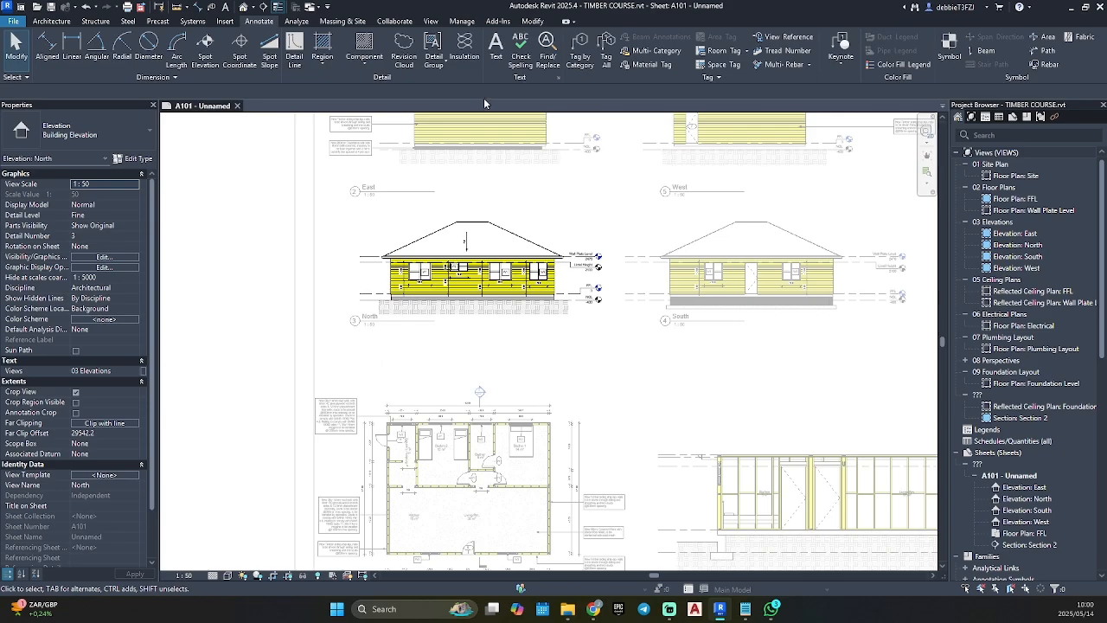
click(846, 47)
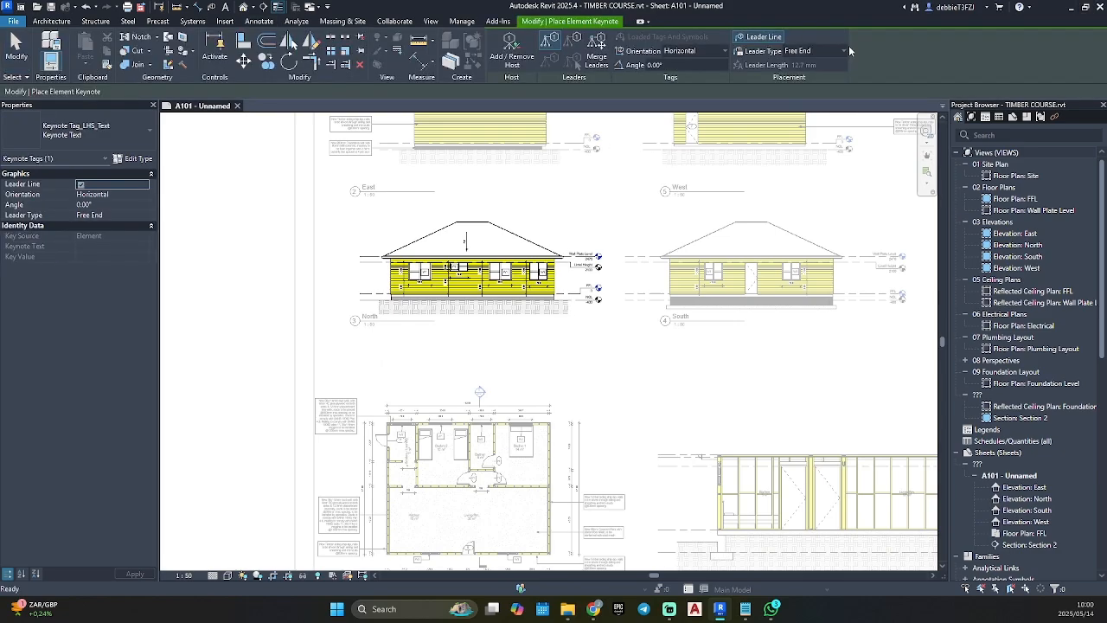
click(115, 138)
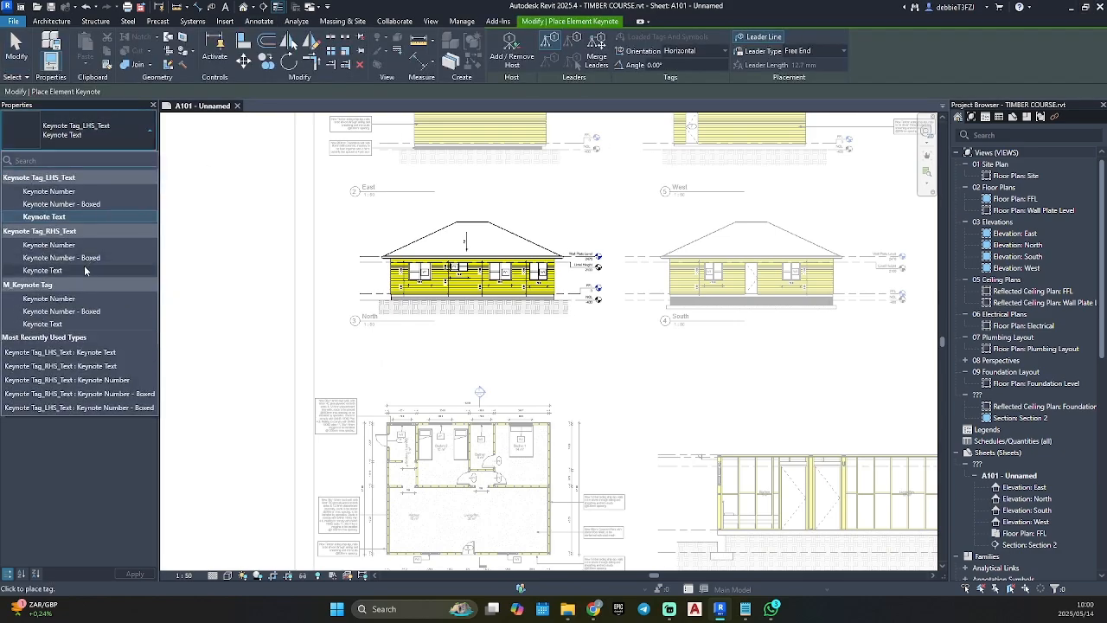
click(85, 271)
scroll(378, 243, up, 3)
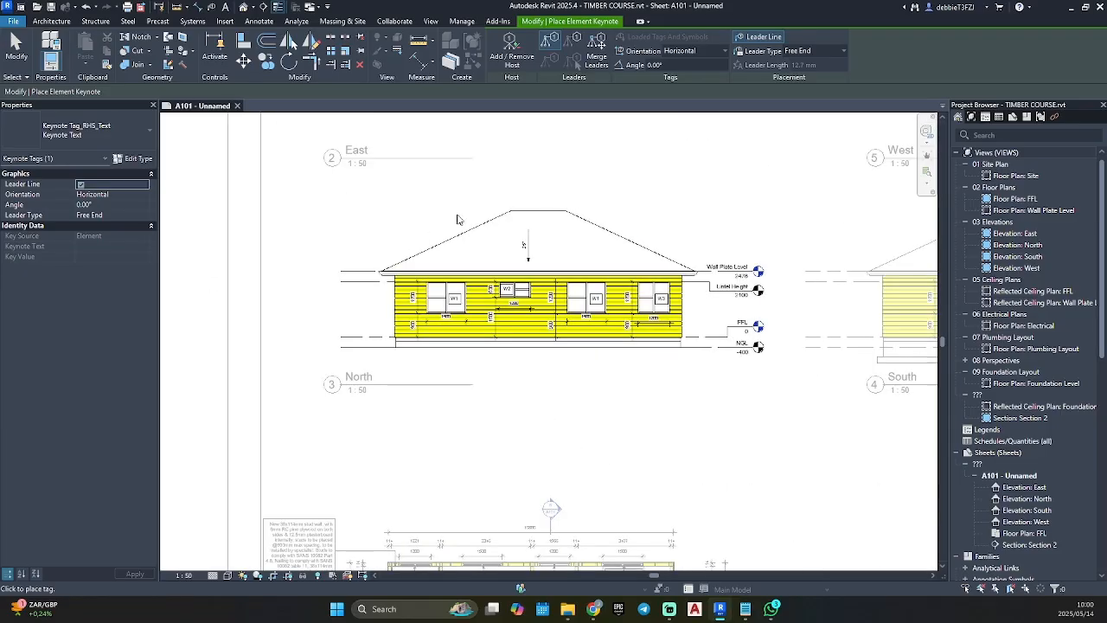
click(455, 234)
click(456, 206)
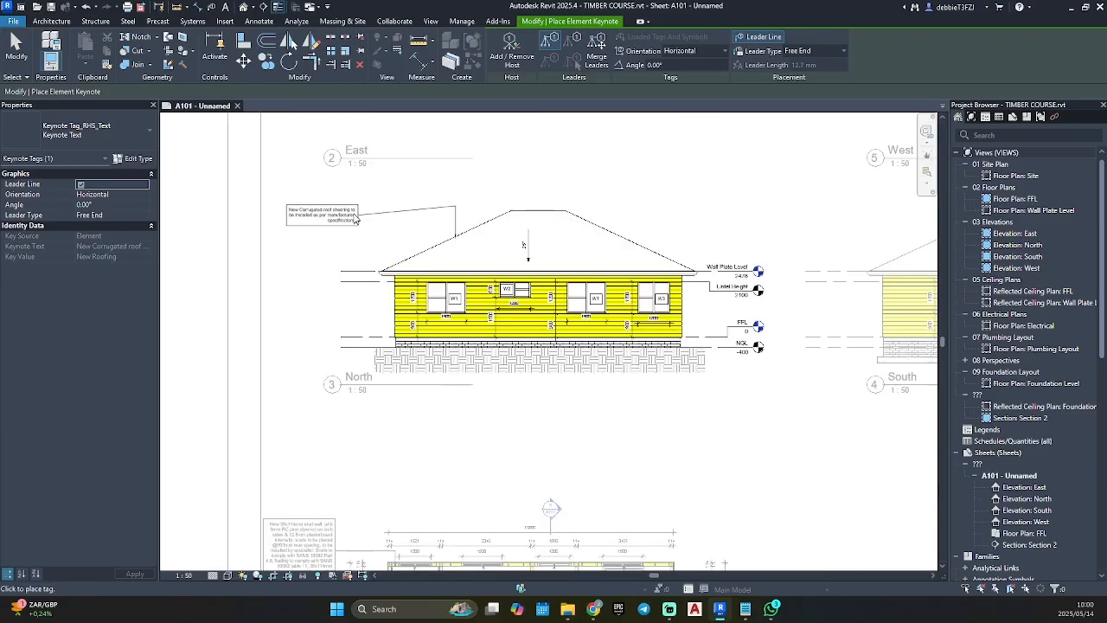
click(337, 210)
Step: Keynote the North elevation's timber siding with a horizontal leader, aligning the note beneath the roof sheeting note
scroll(353, 260, up, 3)
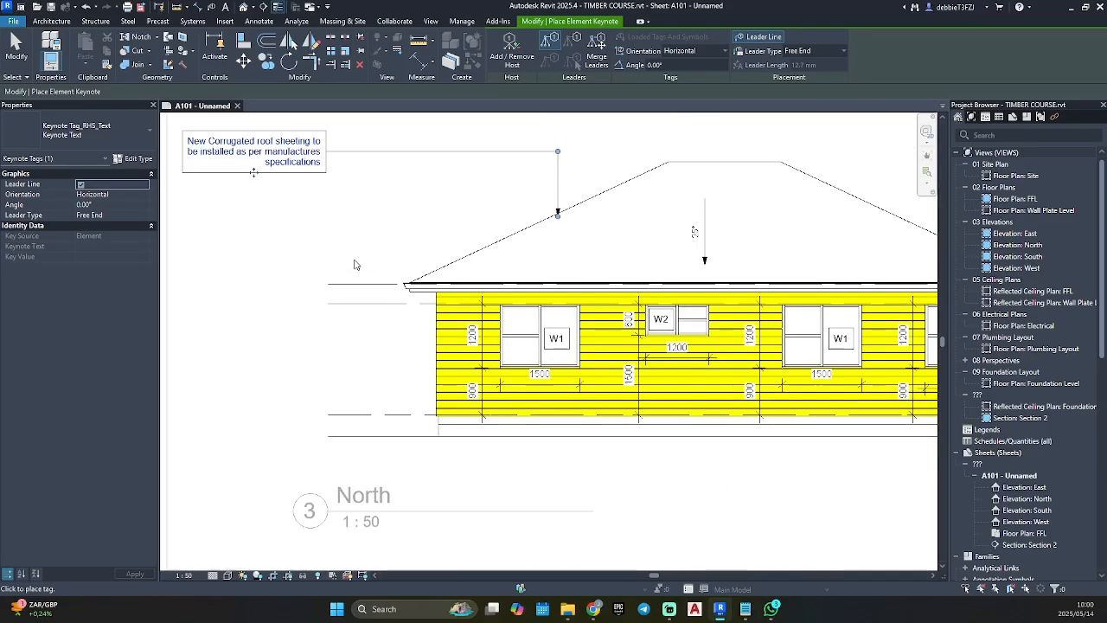
click(442, 334)
click(396, 332)
click(328, 333)
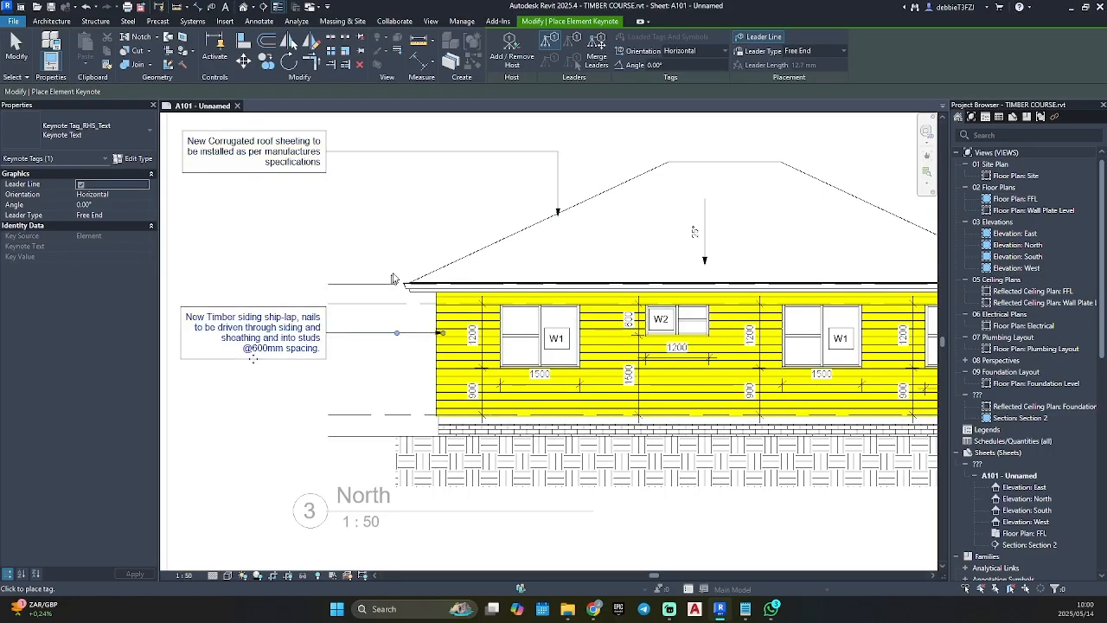
Step: Add an element keynote at the North roof's left eave, aligned with the other notes, without choosing a specific keynote entry
click(405, 288)
click(330, 257)
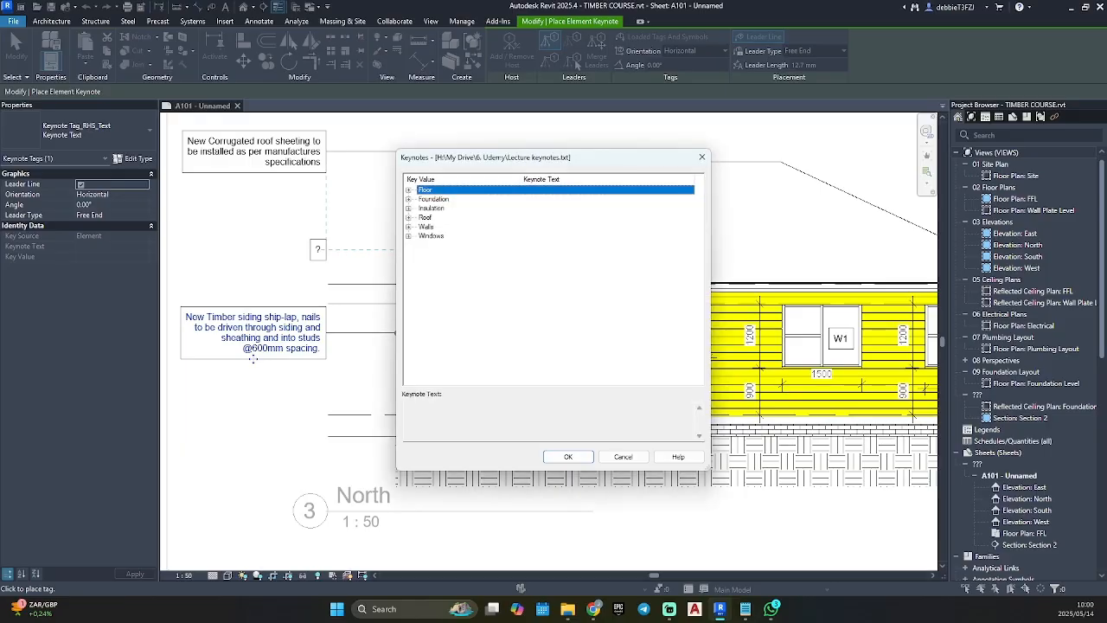
click(564, 455)
Step: Keynote the foundation wall brickwork on the North elevation, aligning the note beneath the timber siding note
scroll(442, 449, up, 3)
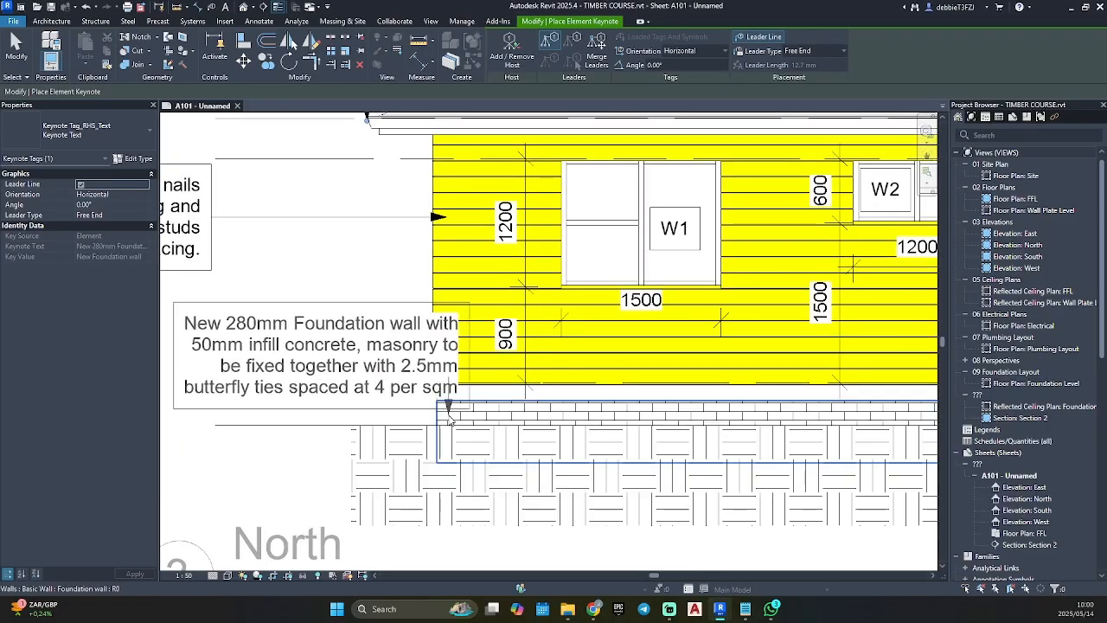
click(447, 417)
scroll(328, 424, down, 3)
middle_drag(329, 423, 446, 405)
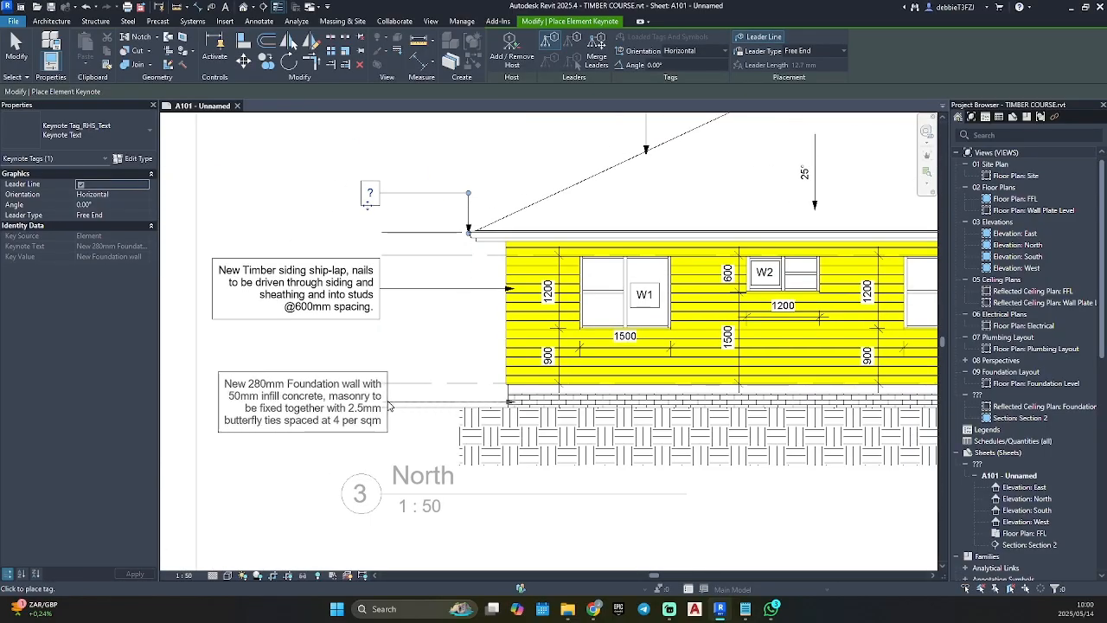
click(385, 407)
key(Escape)
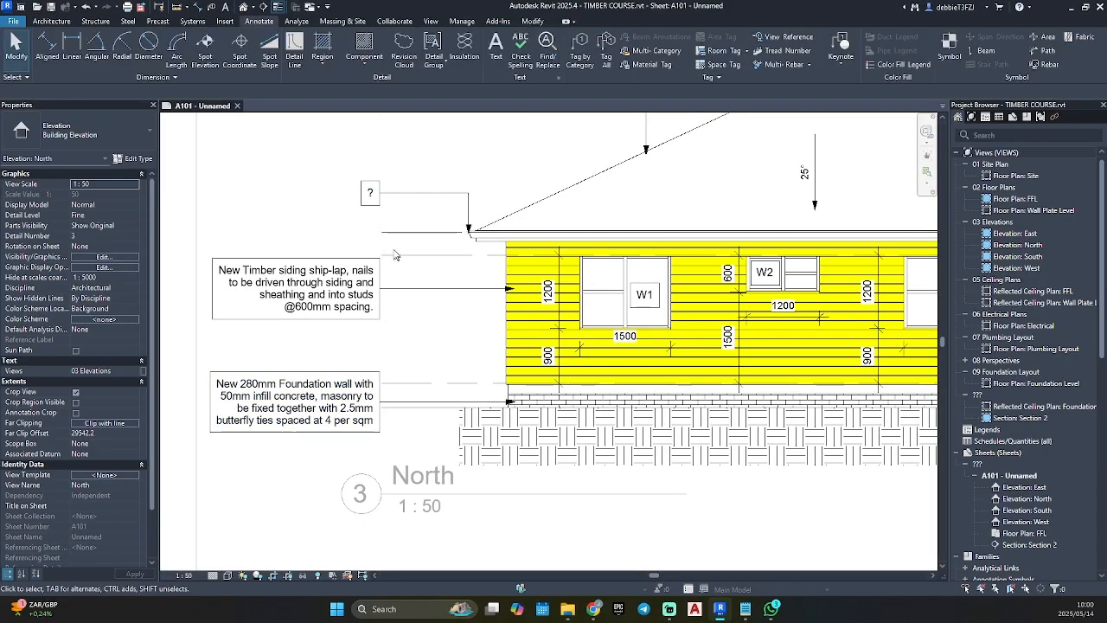
Step: Shorten the left ends of the North elevation's level lines so they sit clear of the keynote texts
click(389, 233)
drag(382, 234, 406, 232)
click(451, 315)
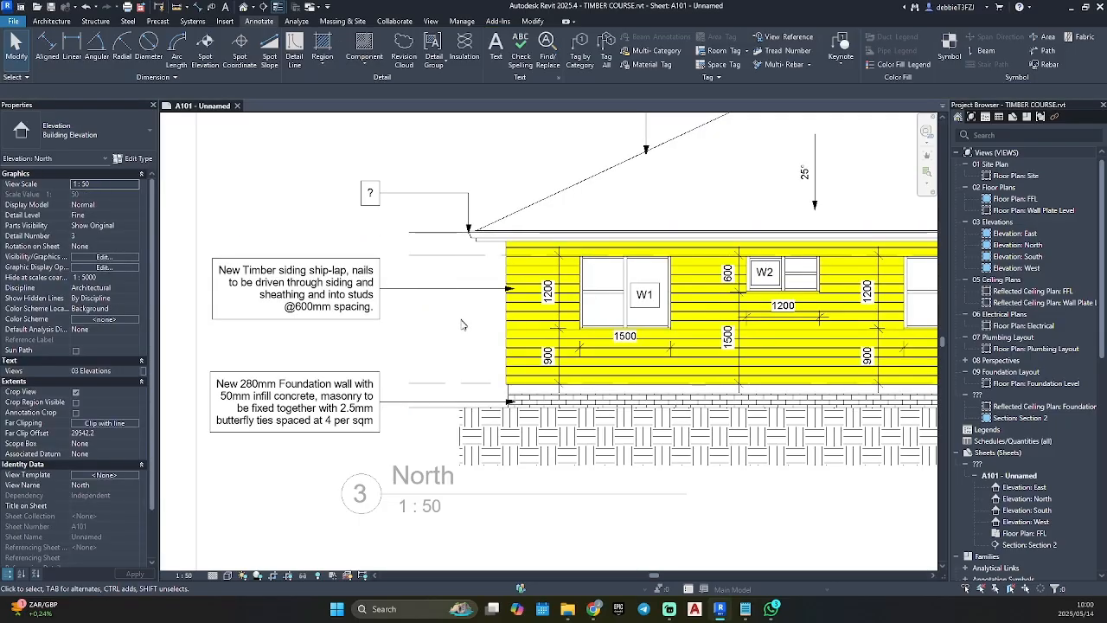
scroll(827, 493, down, 4)
middle_drag(625, 430, 376, 349)
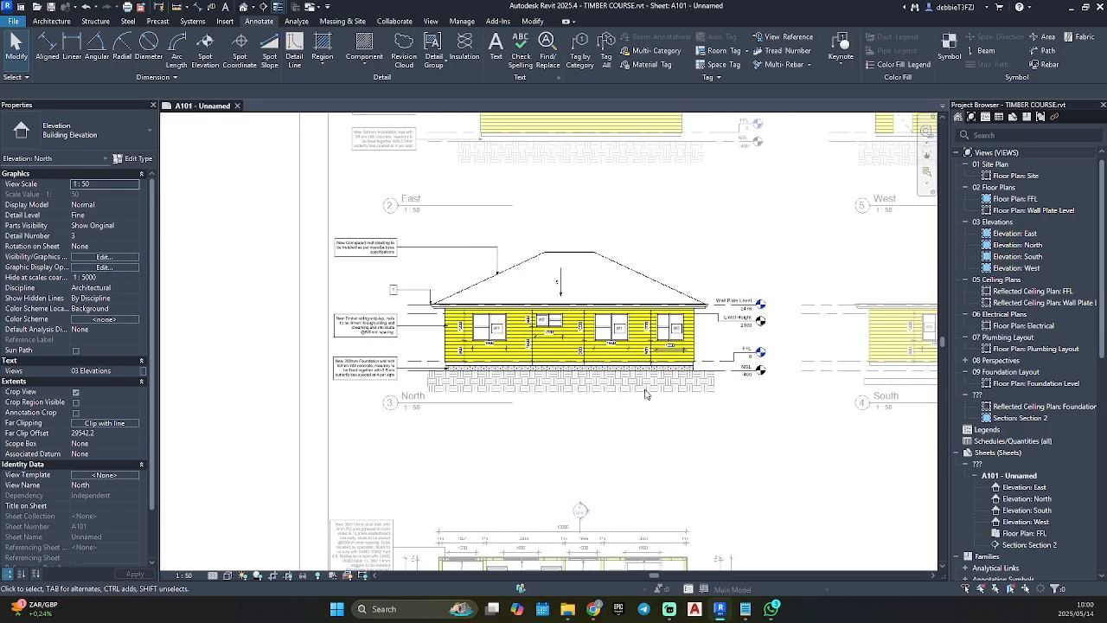
scroll(759, 424, down, 3)
middle_drag(759, 424, 582, 399)
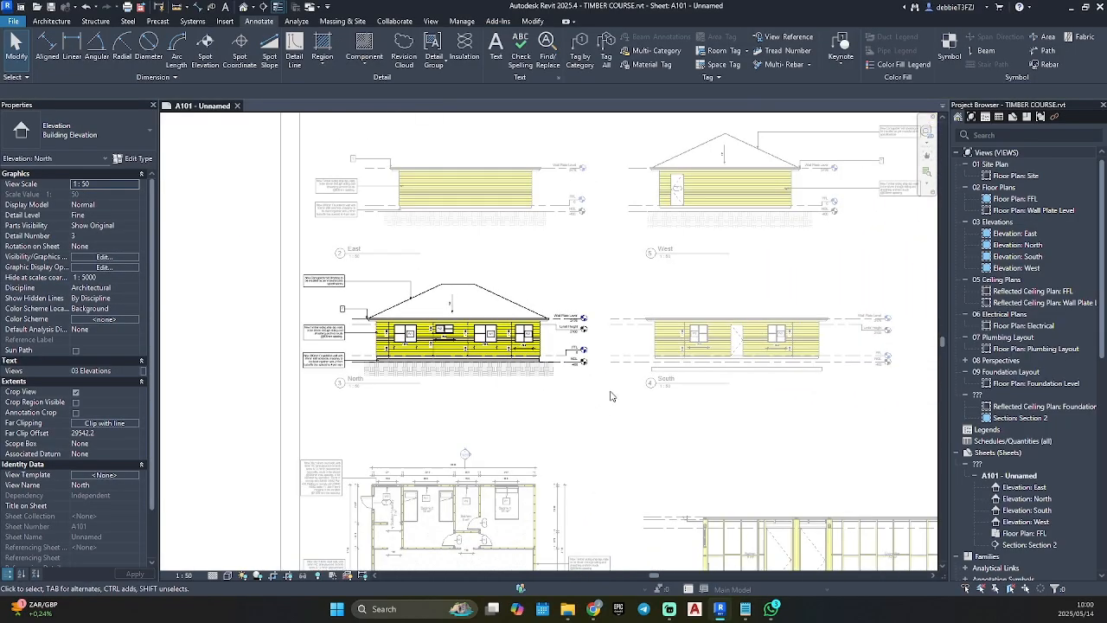
Step: Activate the South elevation and add a rectangular Earth filled region below the NGL line, extending past both sides of the house
middle_drag(610, 395, 515, 390)
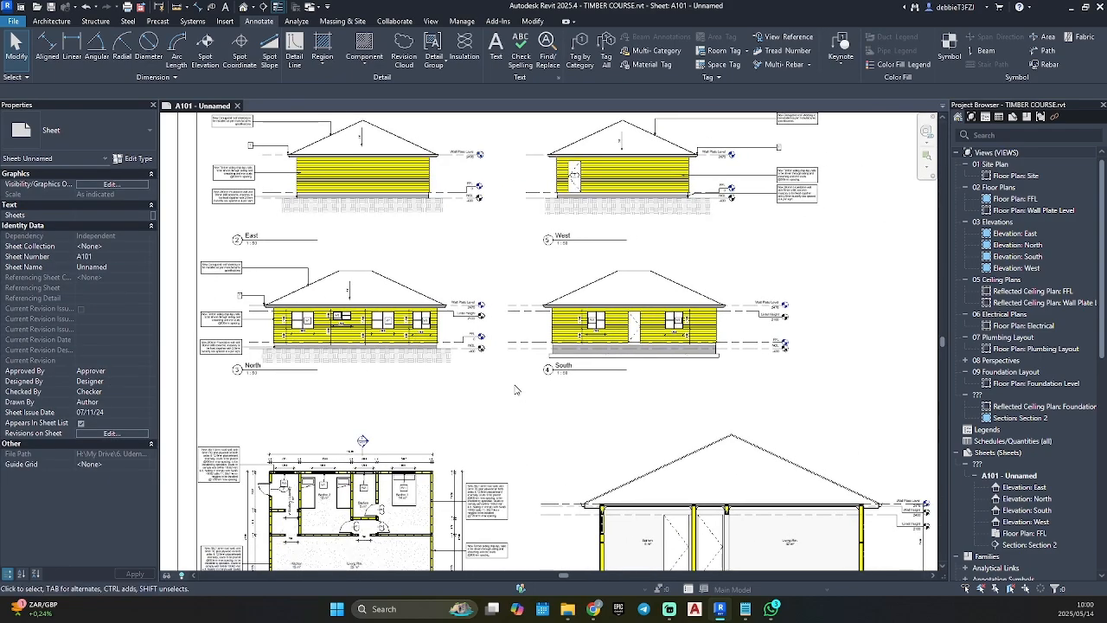
double_click(723, 285)
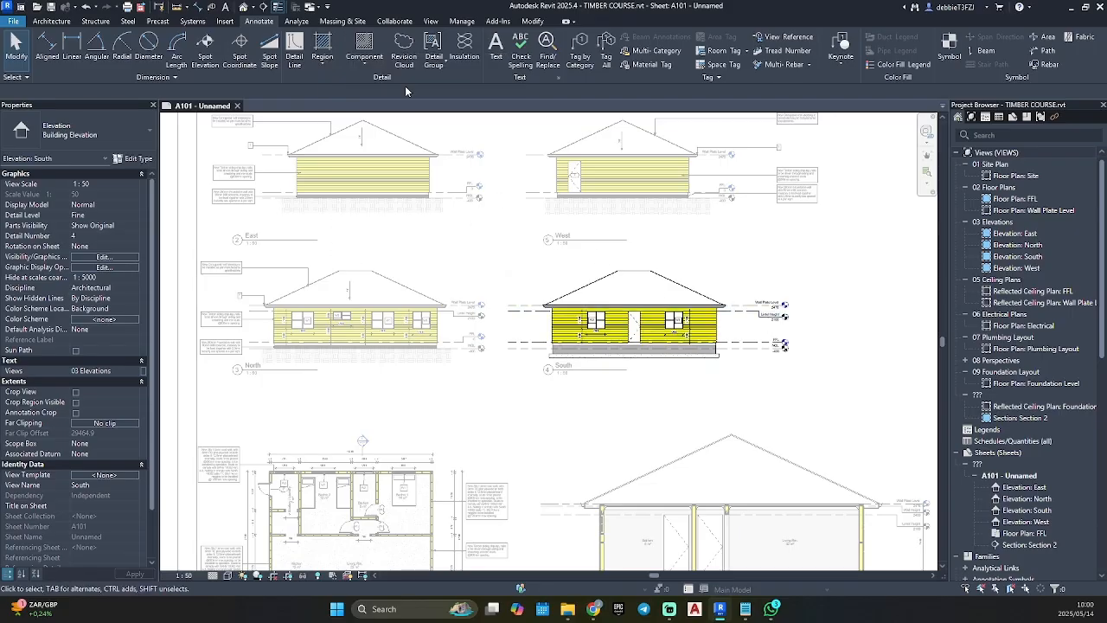
click(322, 45)
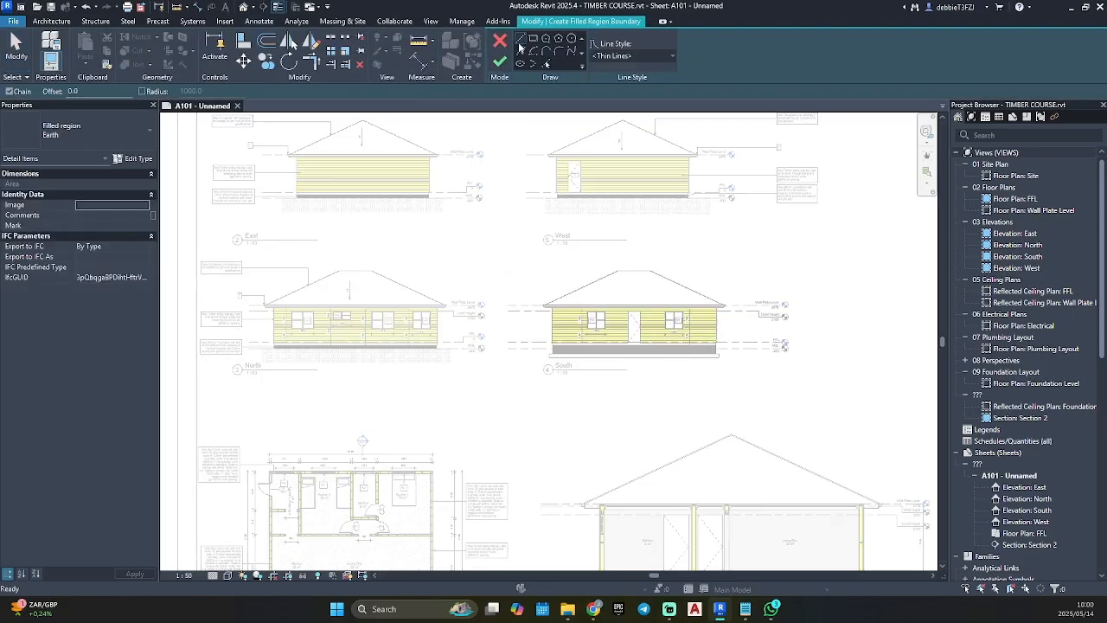
scroll(761, 389, up, 3)
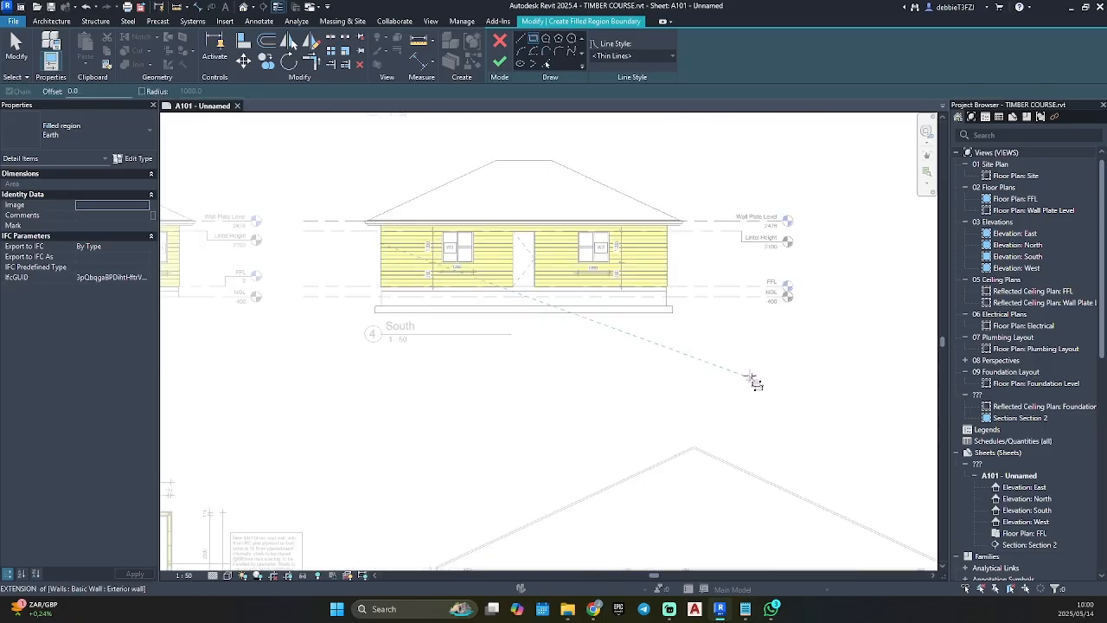
click(732, 282)
click(336, 344)
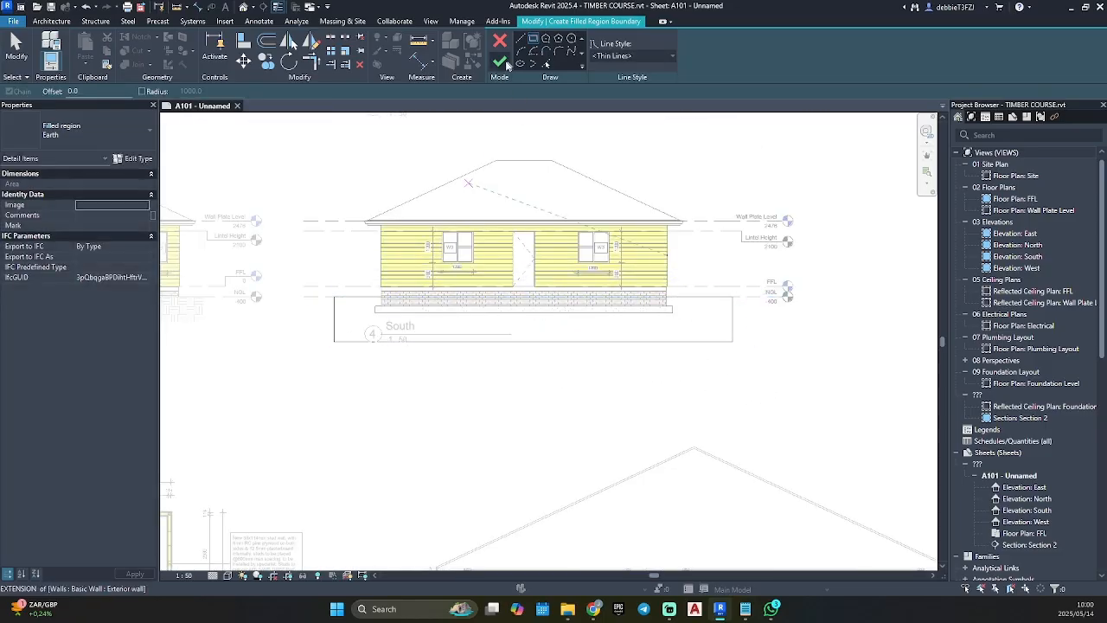
click(499, 61)
key(Escape)
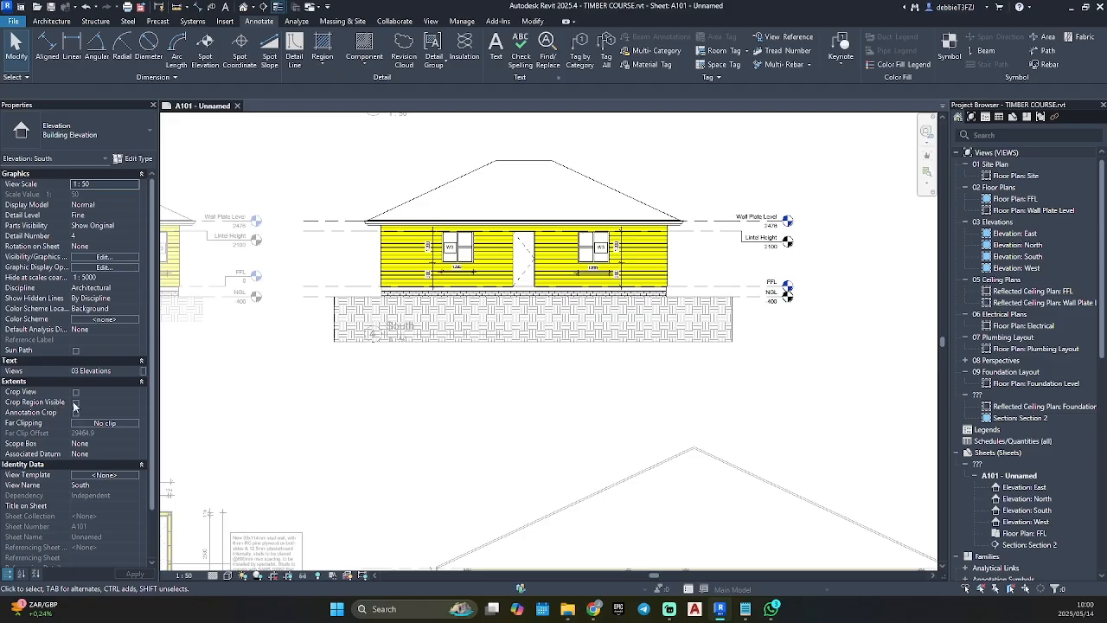
Step: Show the South elevation's crop region, tighten its left, bottom and right edges around the house and ground hatching, and hide its boundary
click(254, 251)
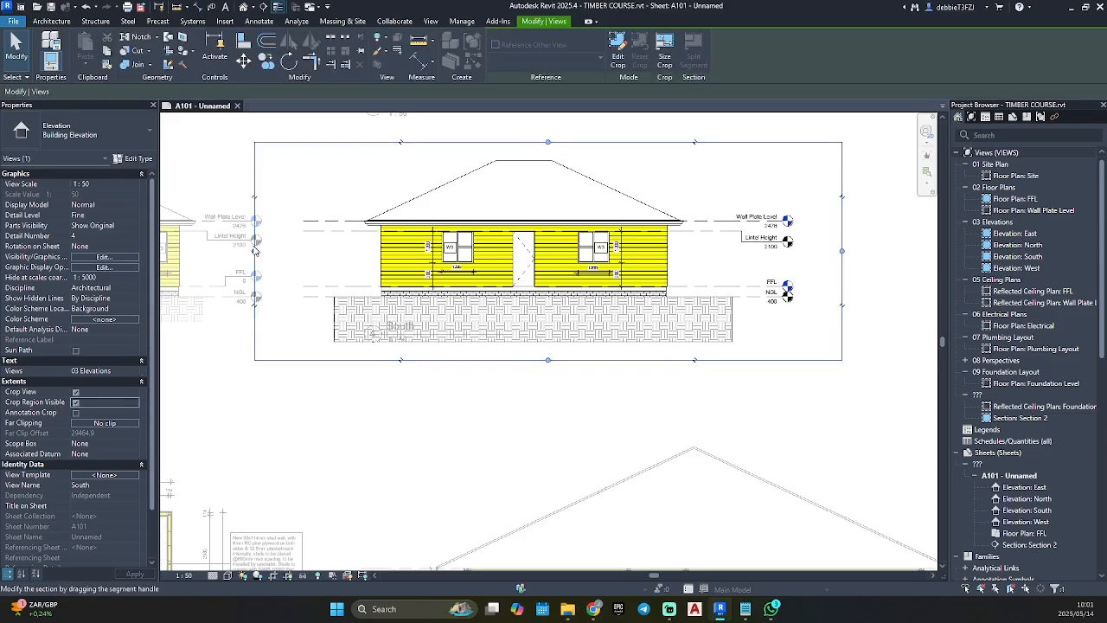
drag(358, 245, 357, 249)
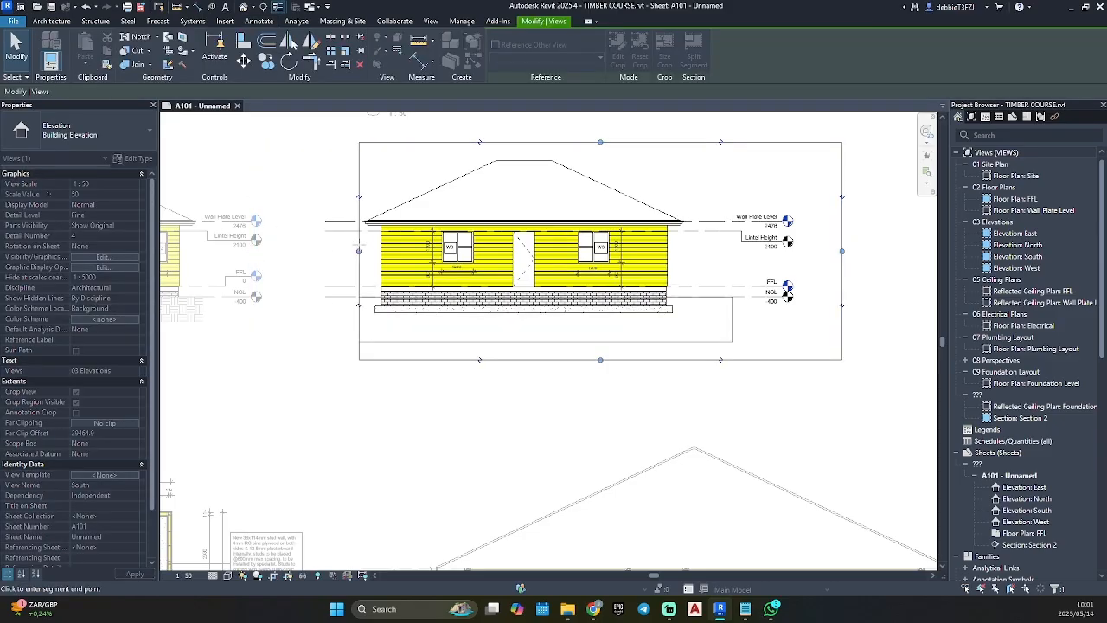
drag(600, 360, 606, 326)
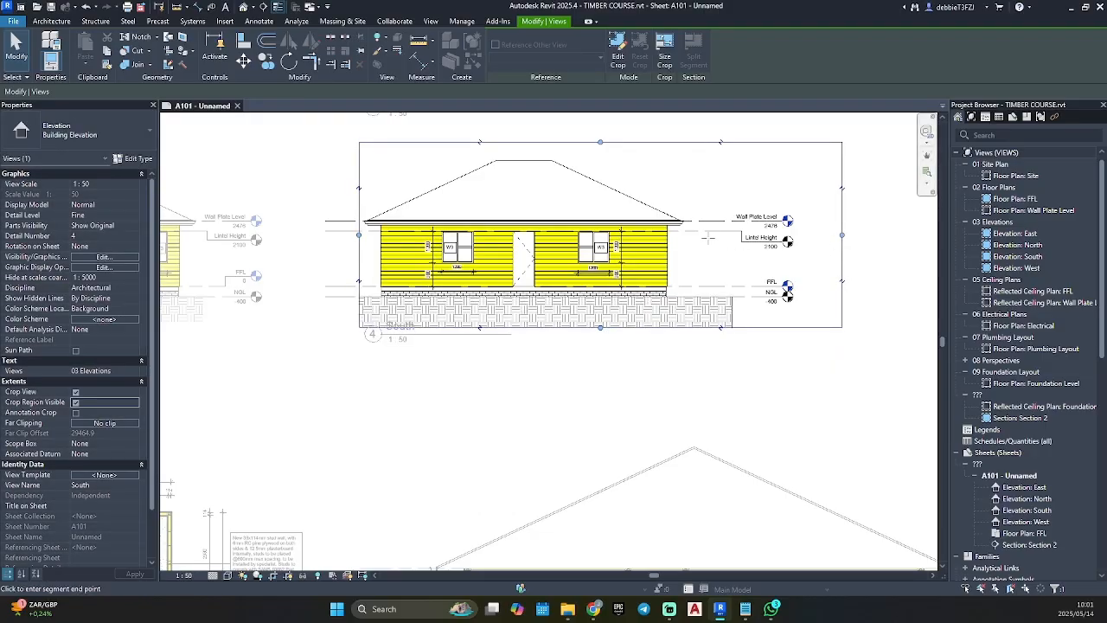
drag(708, 236, 698, 235)
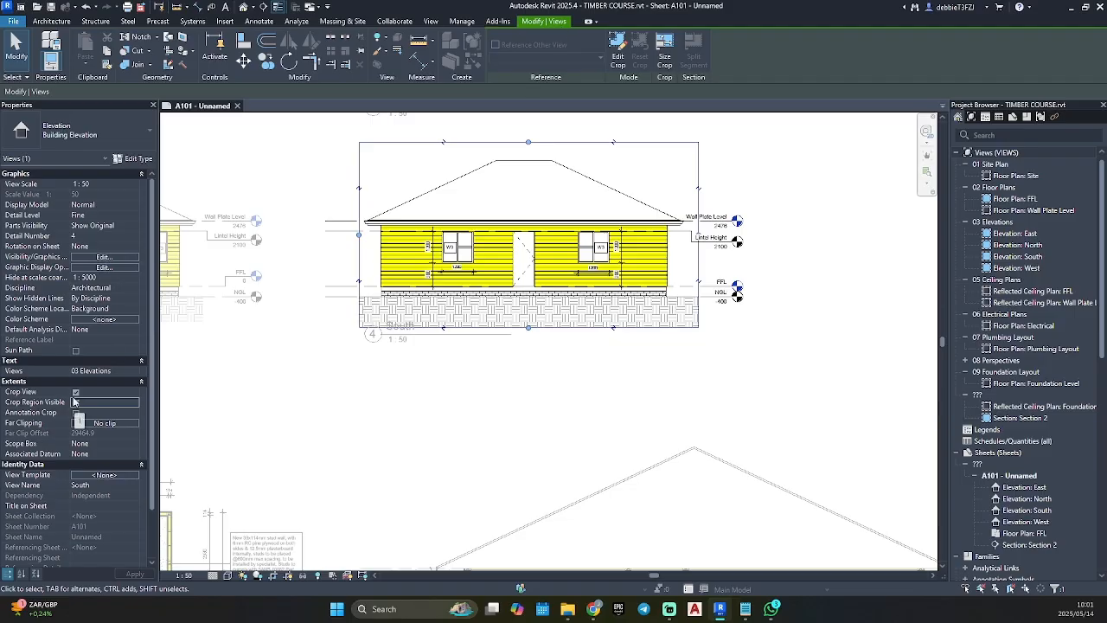
Step: Offset the FFL level head upward with an elbow on the South elevation so it clears the NGL head
scroll(735, 275, up, 3)
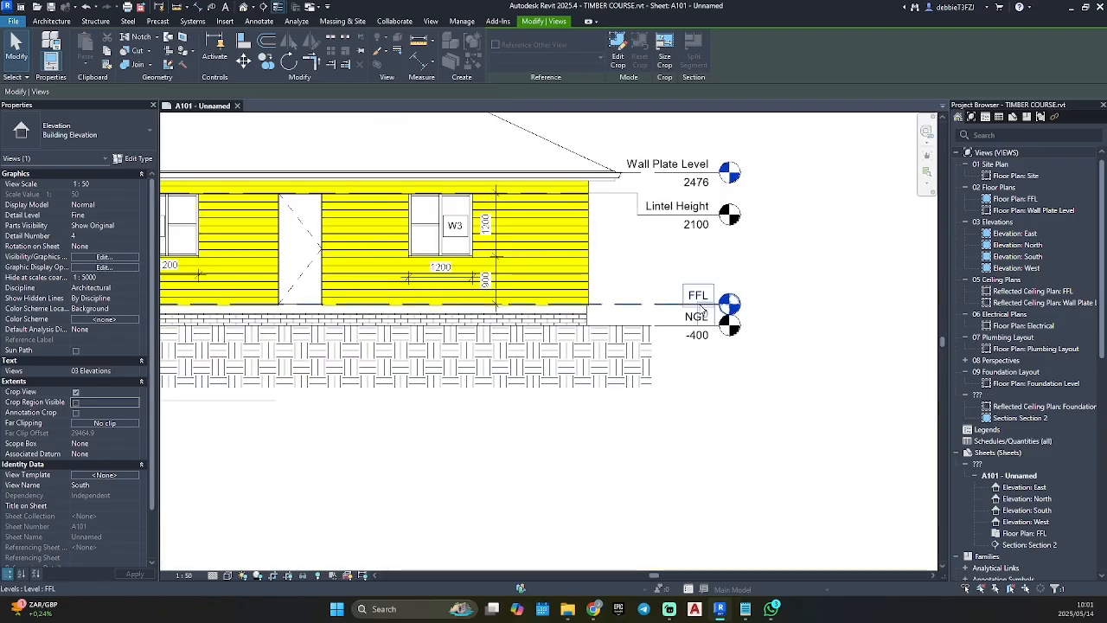
click(702, 304)
click(702, 311)
key(Escape)
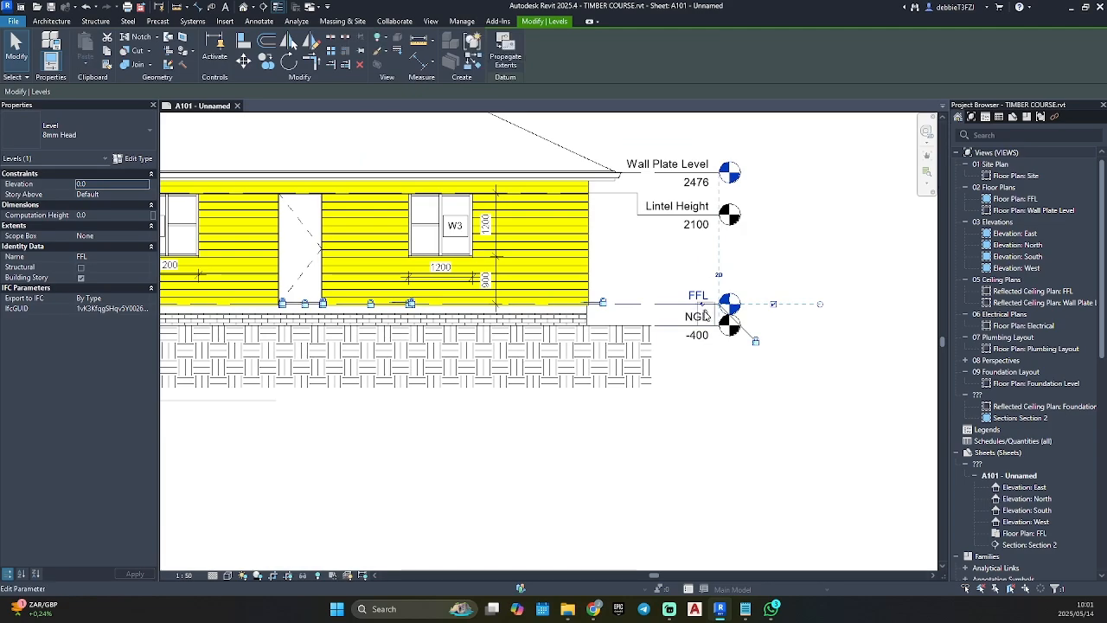
key(Escape)
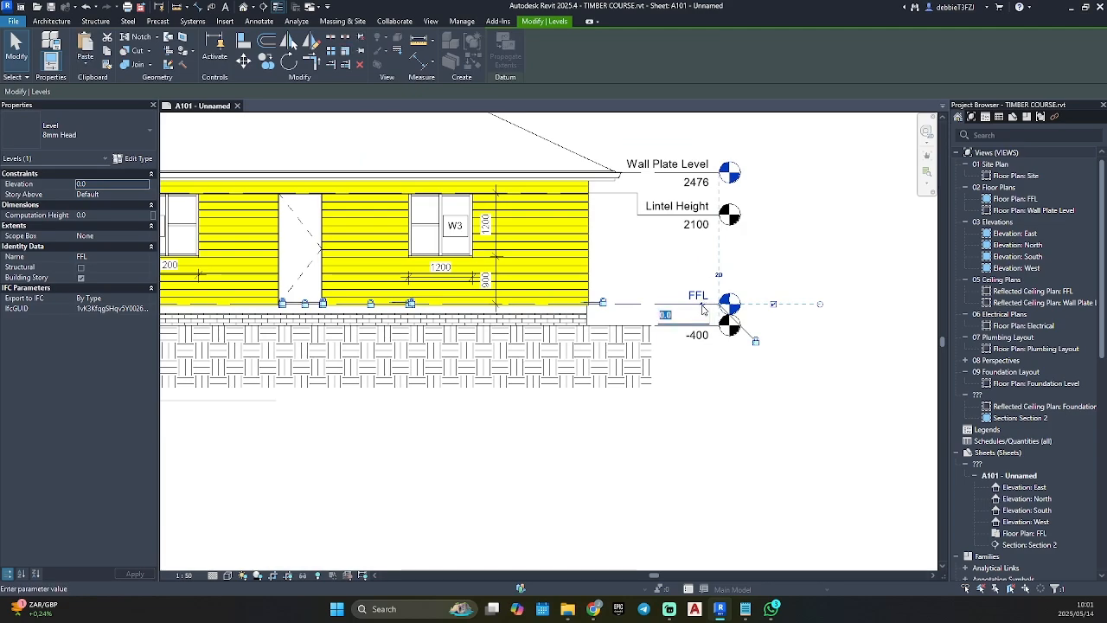
scroll(704, 311, up, 2)
scroll(703, 312, up, 1)
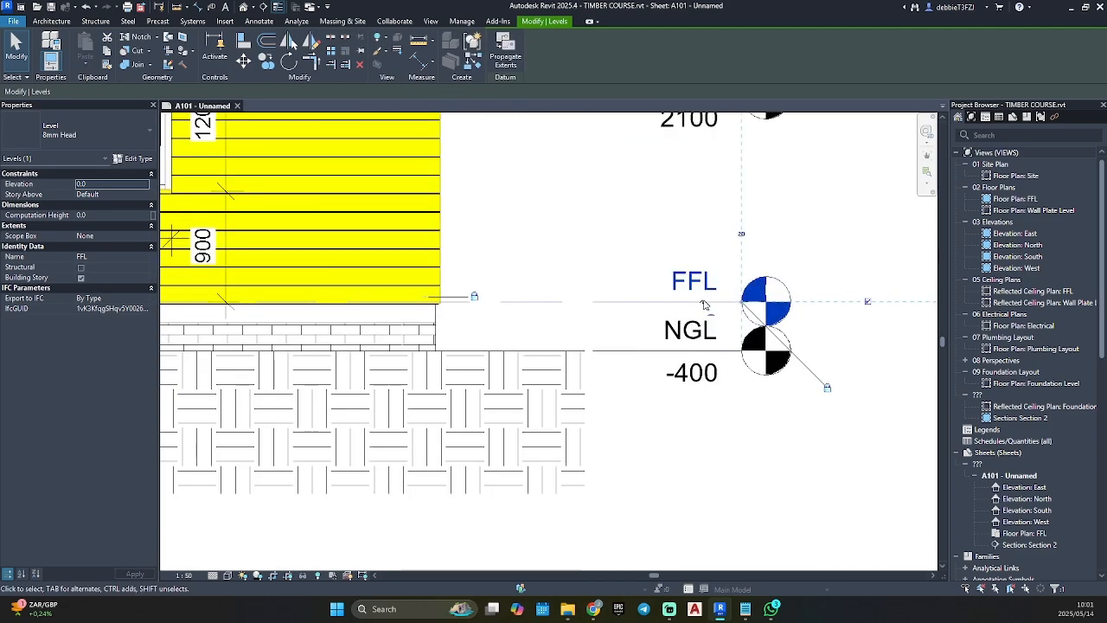
drag(705, 304, 651, 237)
scroll(651, 237, down, 3)
middle_drag(653, 239, 632, 376)
click(623, 329)
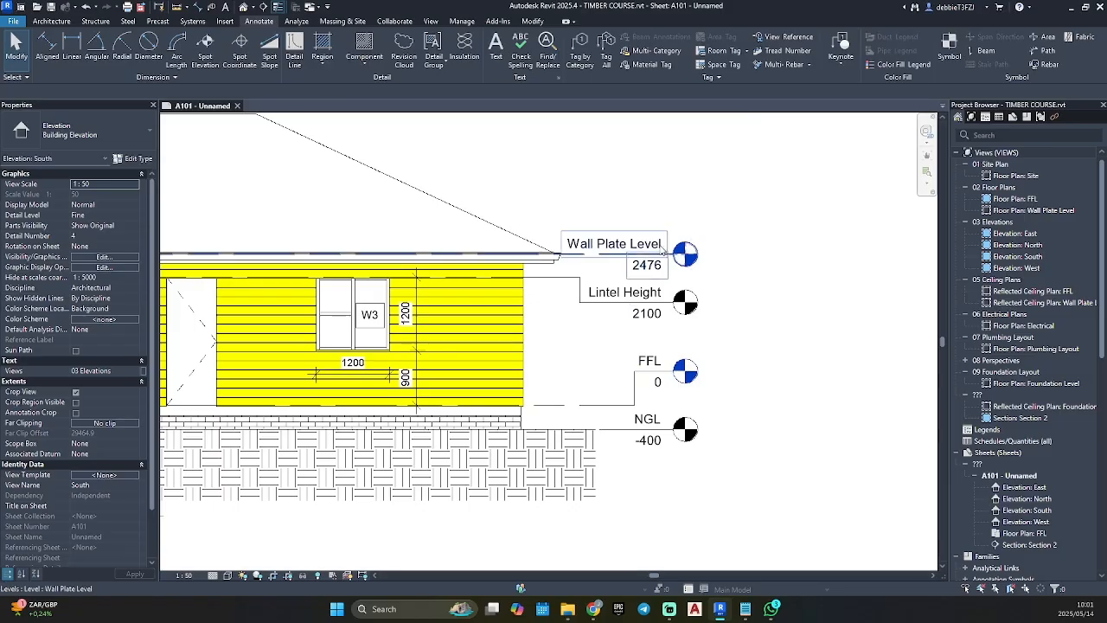
Step: Move the aligned level heads on the South elevation slightly further away from the house by extending the Wall Plate Level line
click(663, 252)
drag(674, 262, 684, 262)
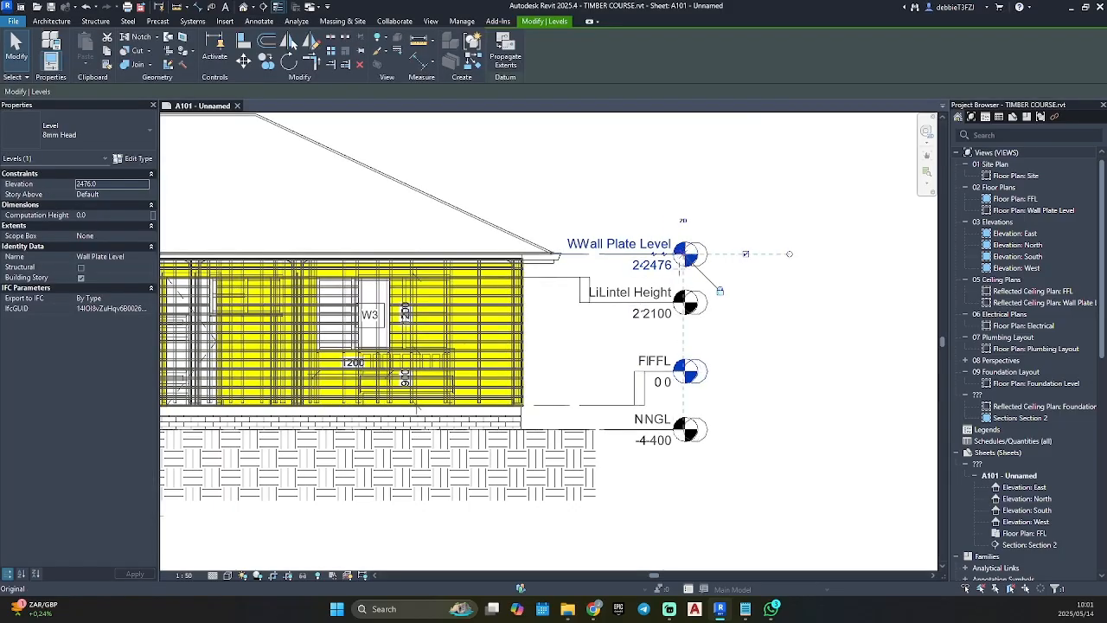
click(525, 415)
Step: Keynote the South roof sheeting using the Keynote Tag_LHS_Text Keynote Text type, placing the note to the right beneath the West elevation's notes
scroll(525, 414, down, 5)
middle_drag(524, 414, 681, 376)
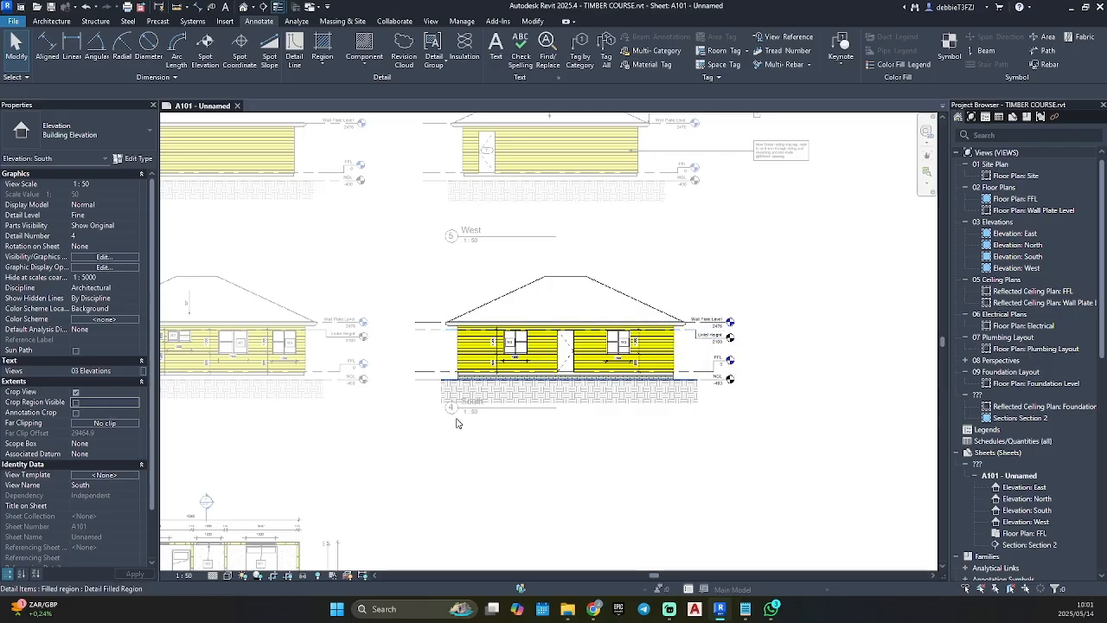
click(842, 45)
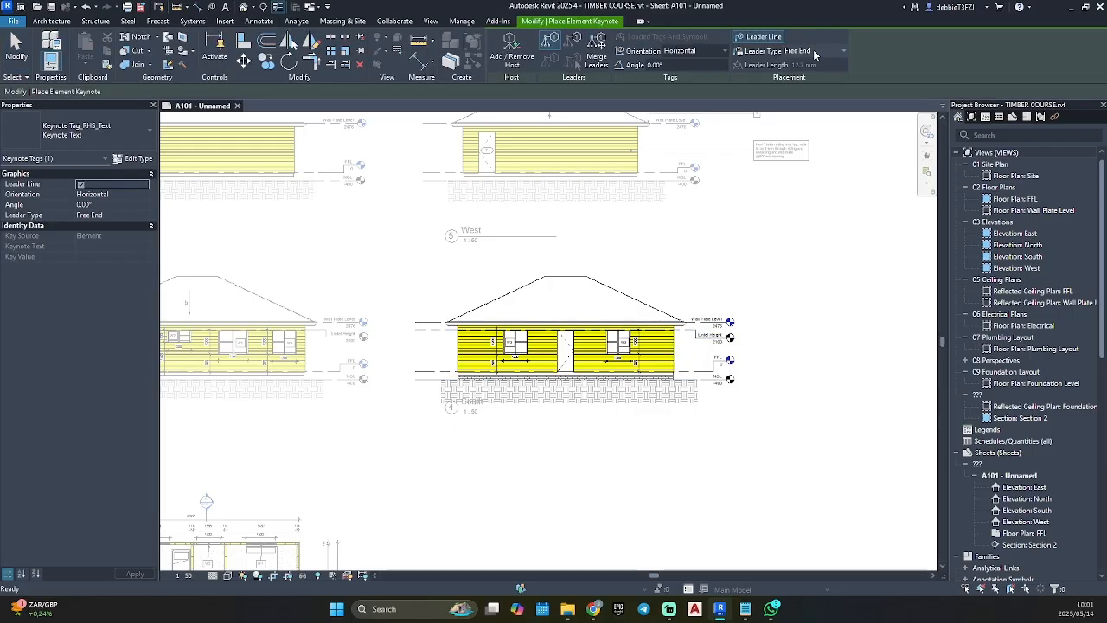
click(96, 130)
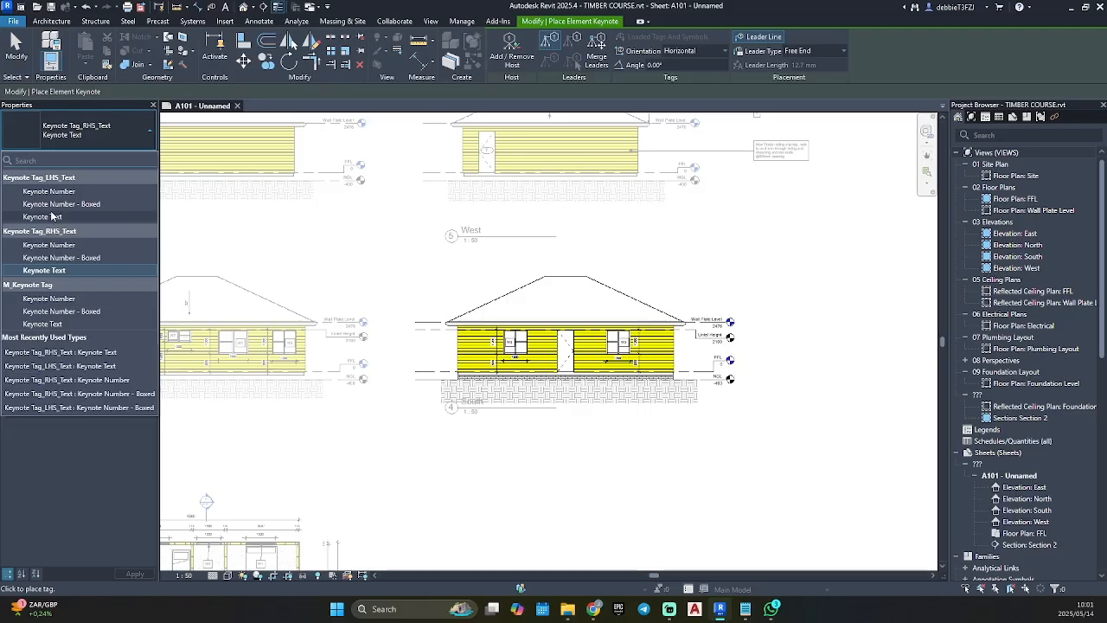
click(78, 217)
middle_drag(600, 191, 519, 328)
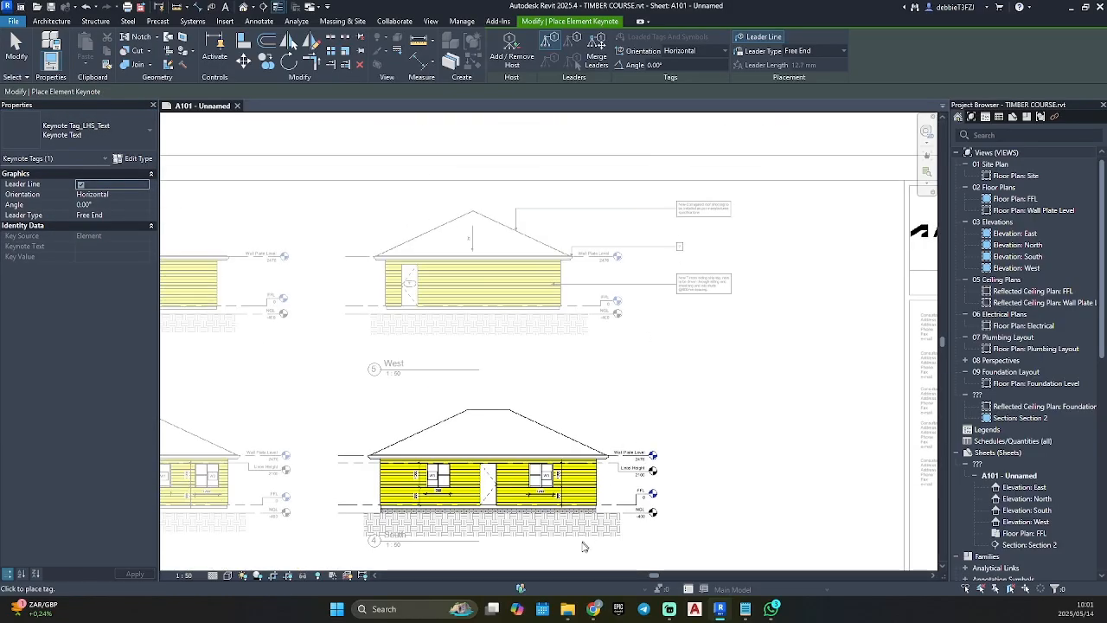
scroll(605, 480, up, 3)
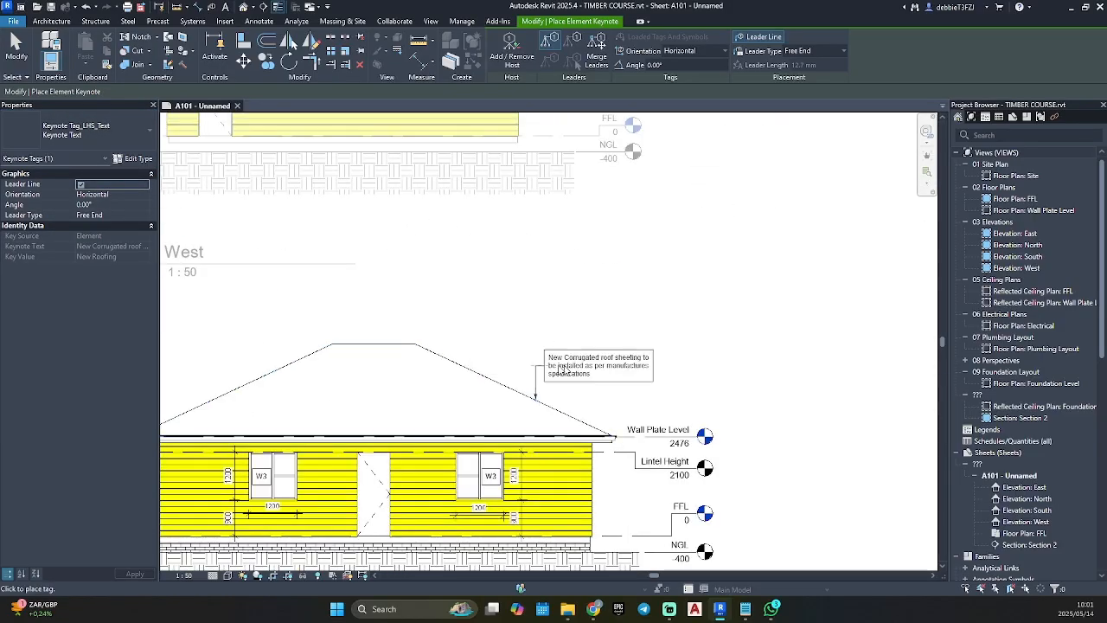
scroll(562, 370, down, 3)
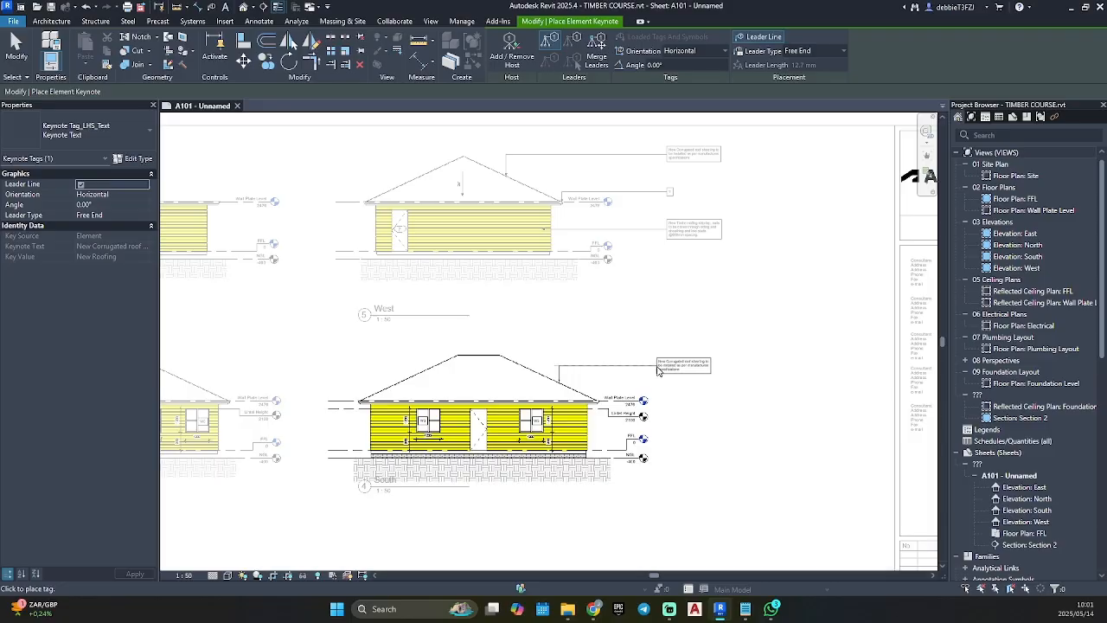
click(667, 366)
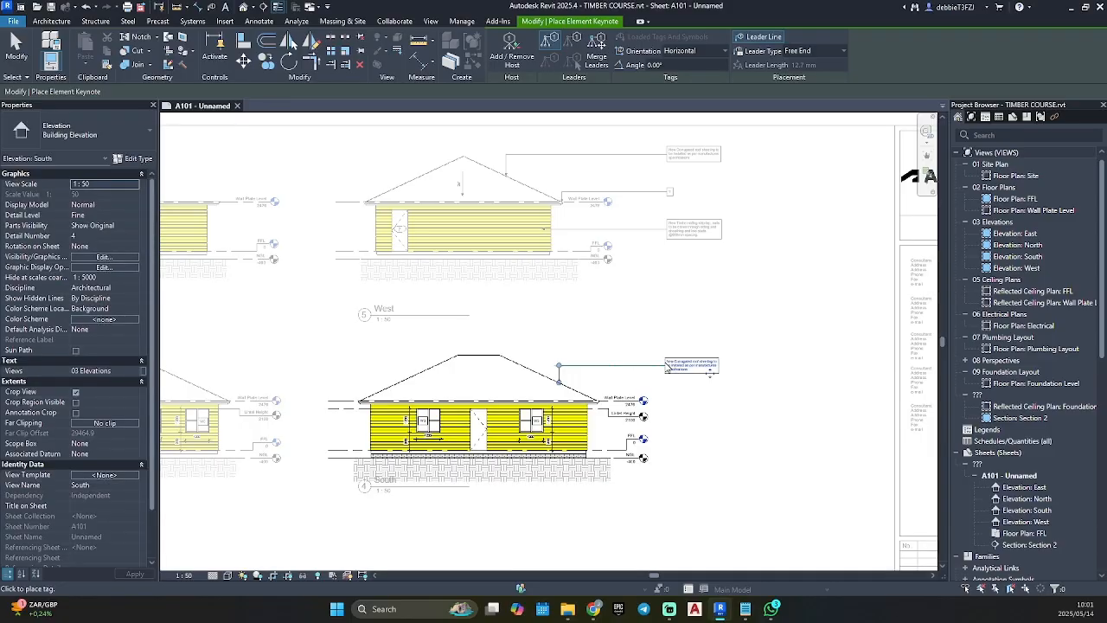
Step: Keynote the South elevation's timber siding and right roof eave, aligning both with the roof sheeting note and leaving the eave's keynote entry unassigned
scroll(585, 445, up, 3)
click(584, 404)
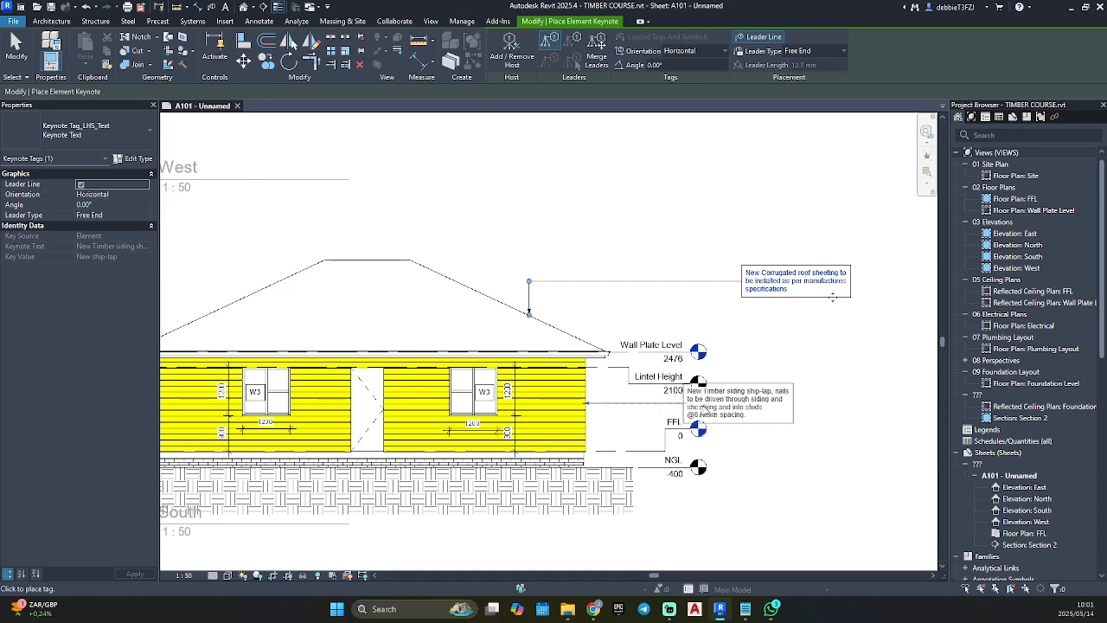
click(740, 413)
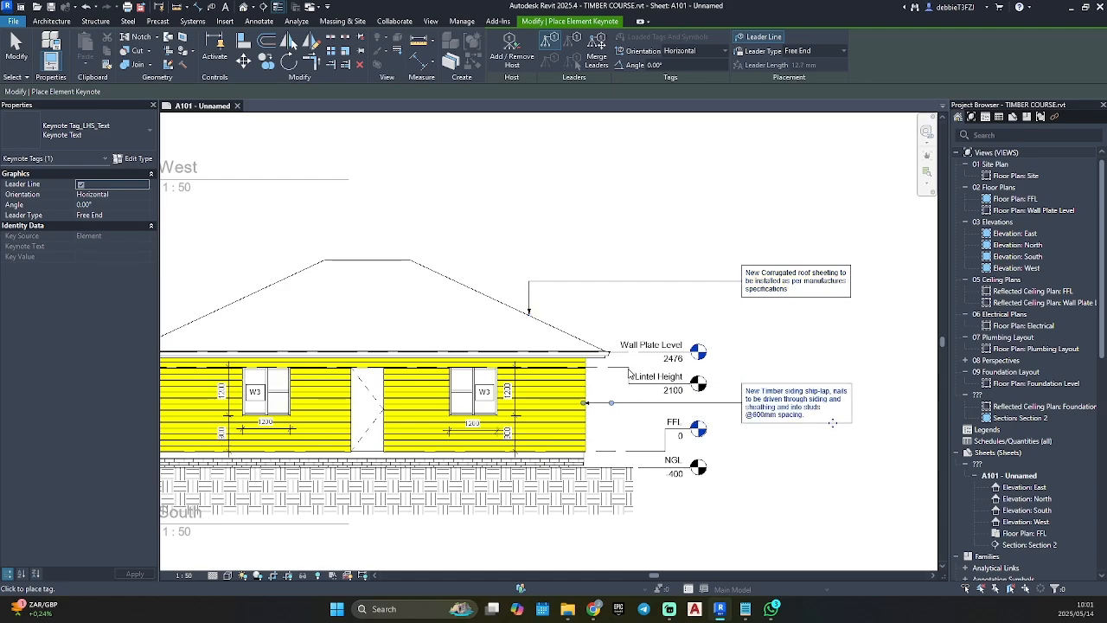
scroll(605, 351, up, 3)
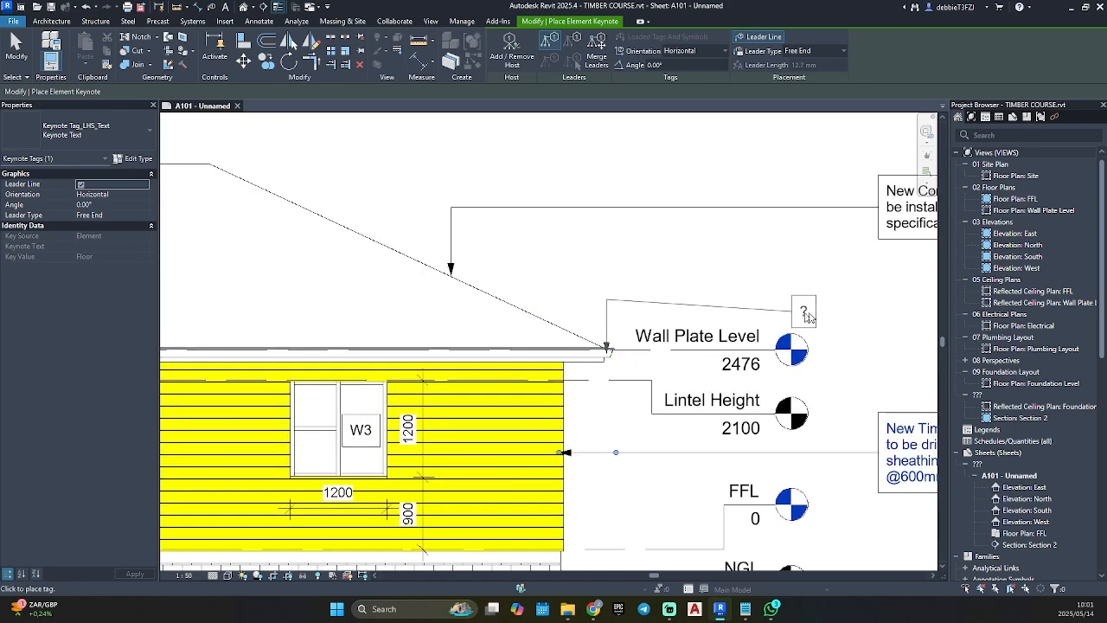
click(879, 297)
Step: Keynote the foundation wall brickwork on the South elevation, aligning the note beneath the timber siding note
scroll(803, 383, down, 4)
middle_drag(803, 382, 707, 208)
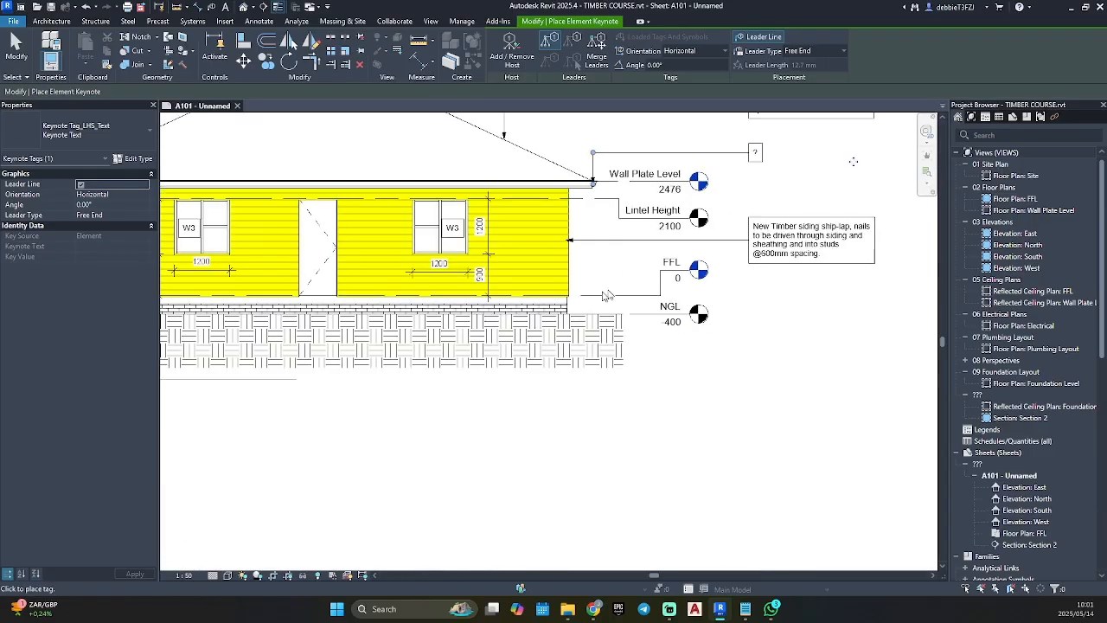
scroll(559, 309, up, 4)
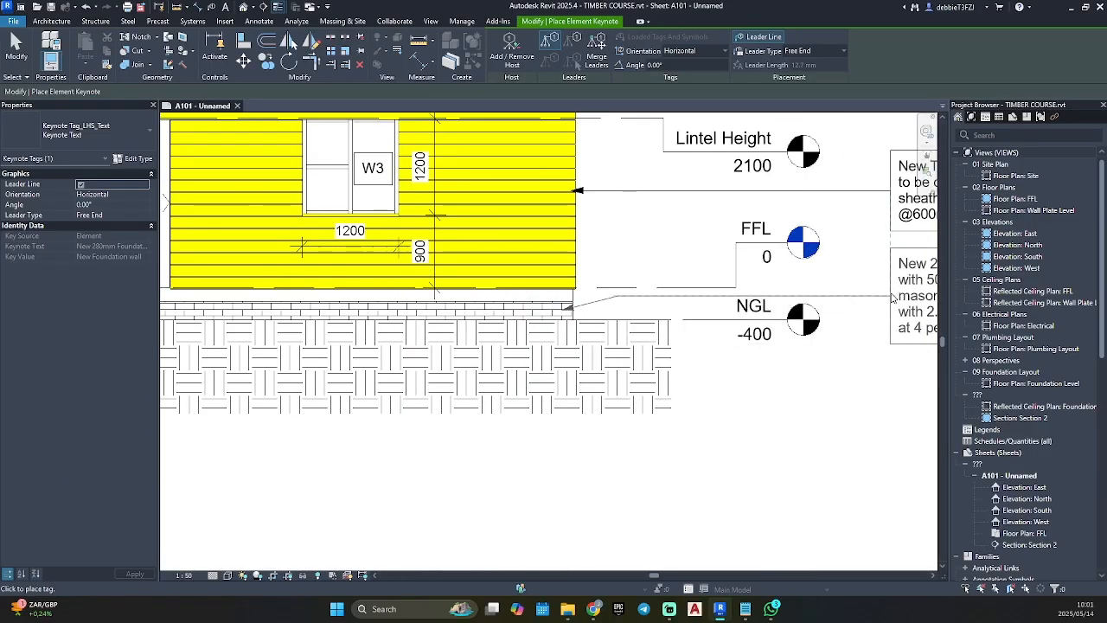
click(894, 296)
key(Escape)
scroll(706, 402, down, 3)
scroll(642, 442, down, 2)
middle_drag(643, 444, 724, 412)
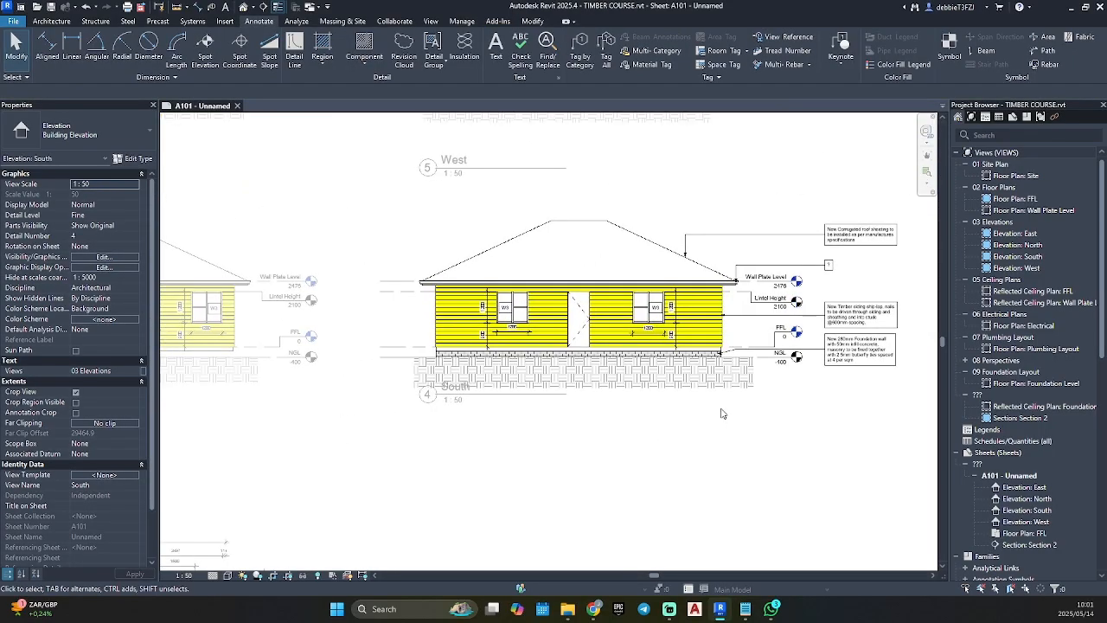
Step: Tag the door on the South elevation by category, without a leader
click(579, 53)
scroll(508, 356, up, 3)
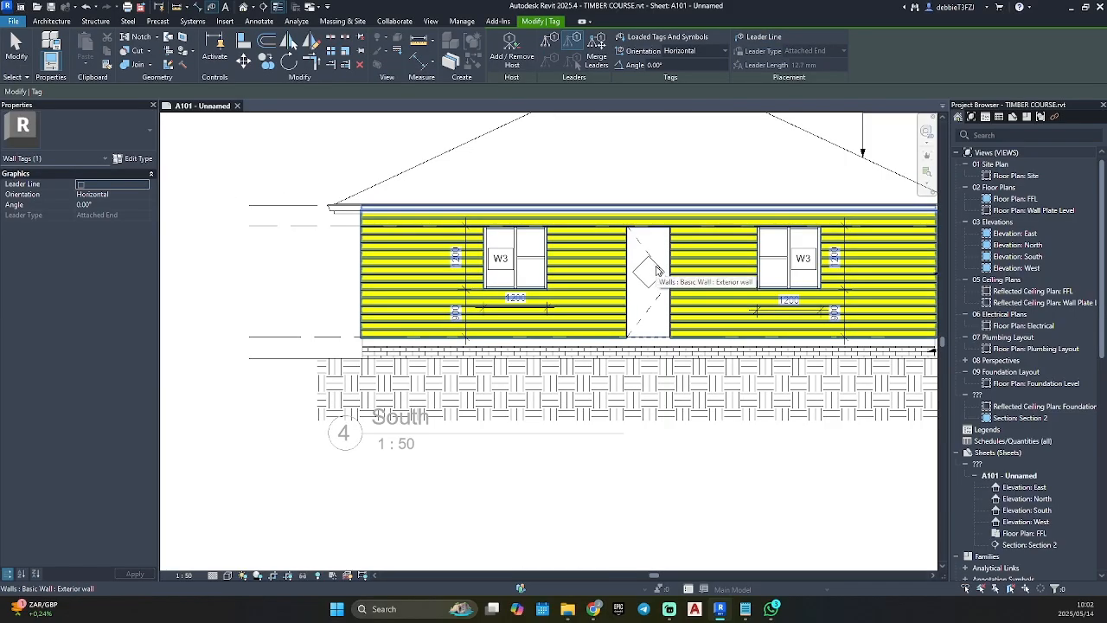
click(655, 271)
key(Escape)
key(Escape)
scroll(773, 525, down, 3)
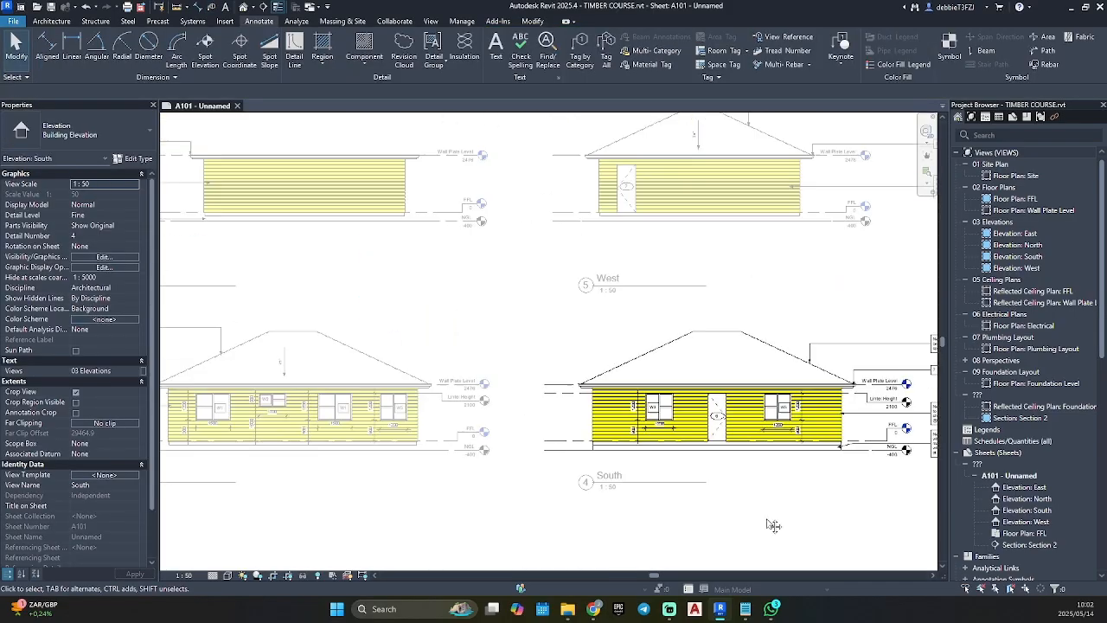
Step: Deactivate the South view and move its view title down on the sheet, clear of the ground hatching
scroll(773, 525, down, 3)
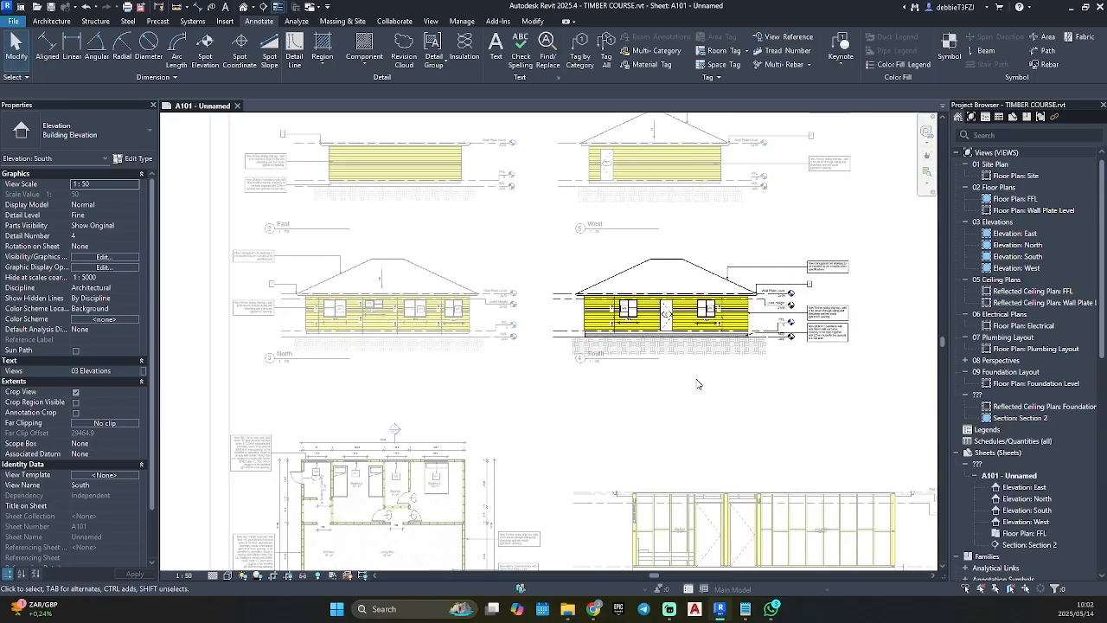
double_click(781, 380)
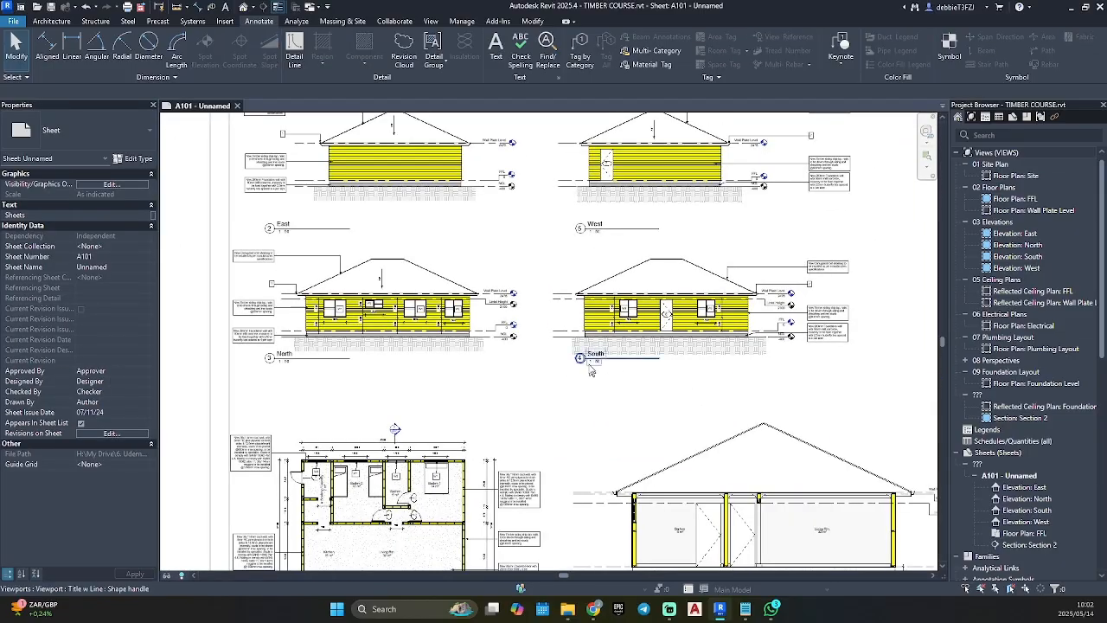
mouse_move(589, 358)
mouse_down()
mouse_move(588, 379)
mouse_move(583, 369)
mouse_up()
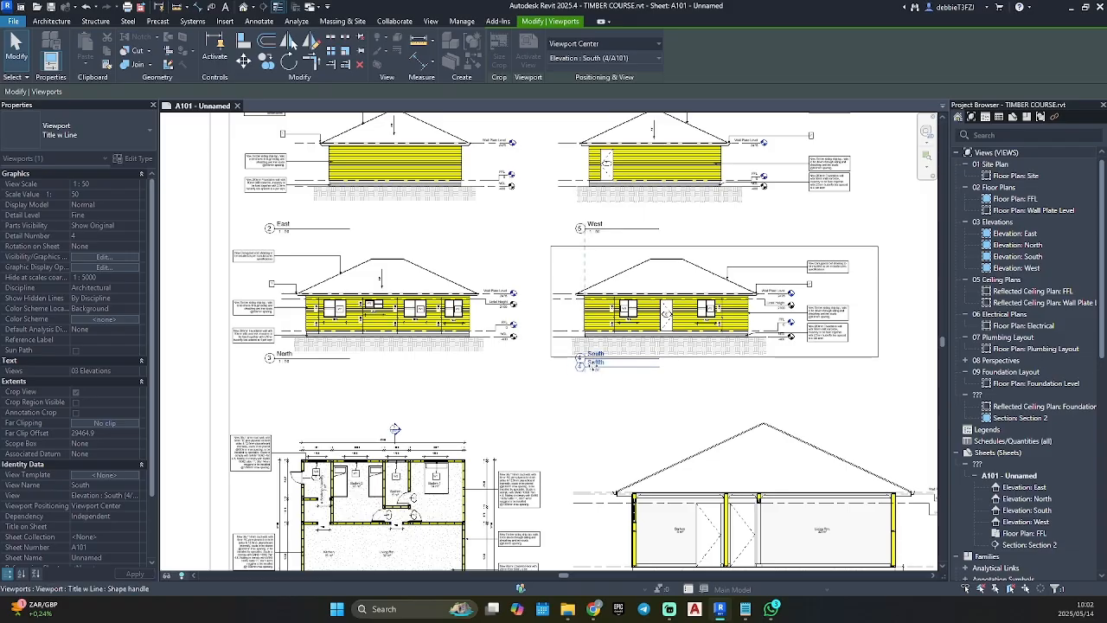
drag(591, 365, 591, 365)
Step: Activate the South view and raise its crop region's lower edge to trim the ground hatching, hiding the crop boundary before deactivating the view
scroll(591, 364, up, 1)
double_click(605, 342)
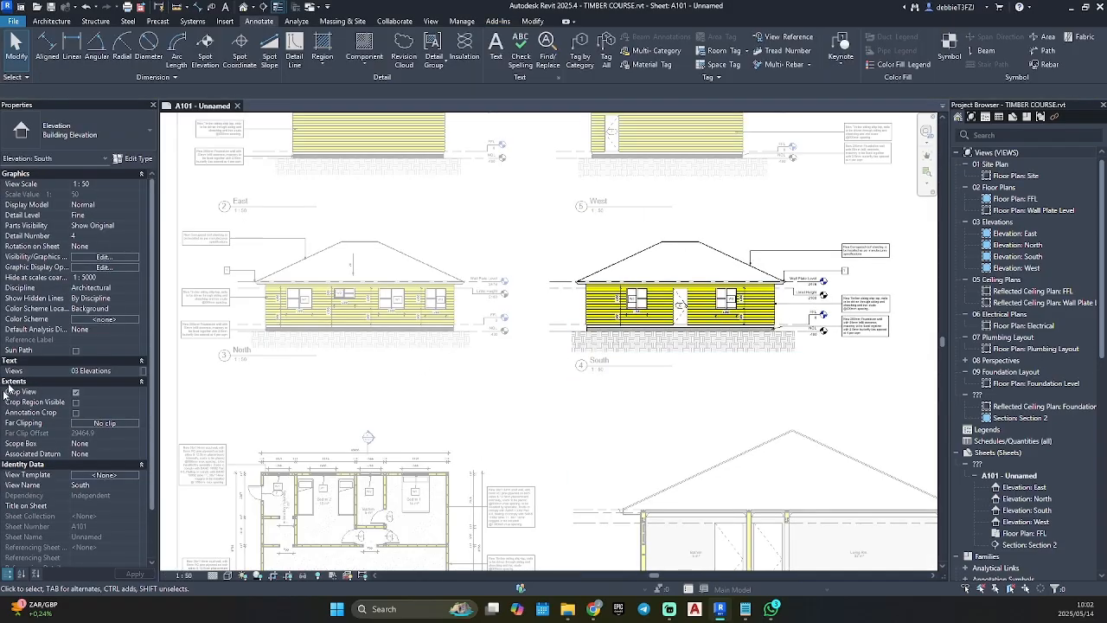
scroll(611, 346, up, 3)
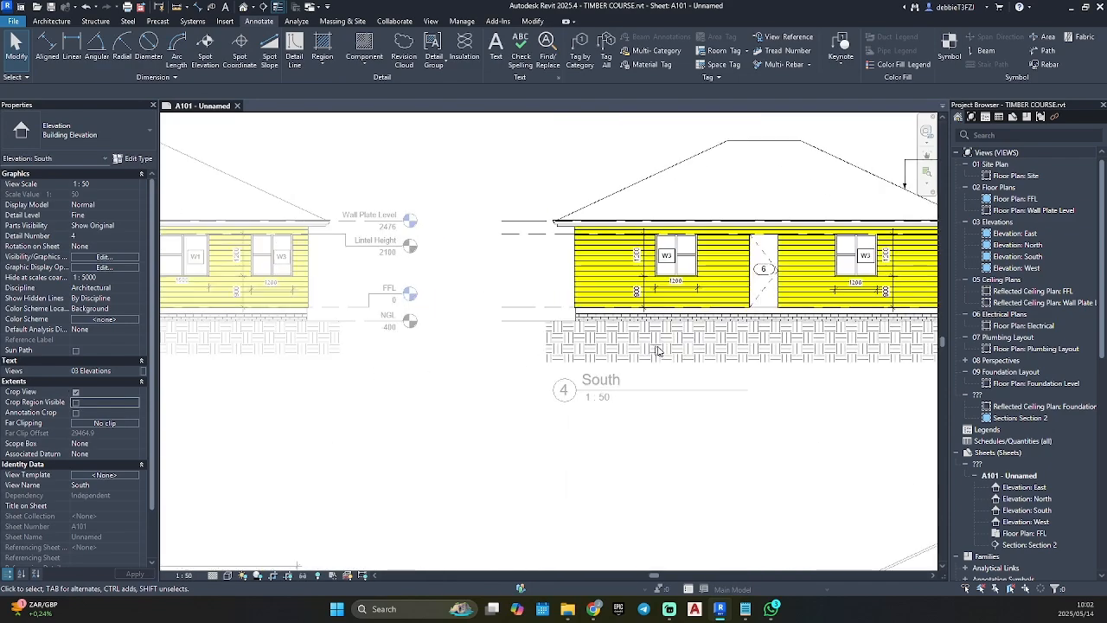
click(75, 402)
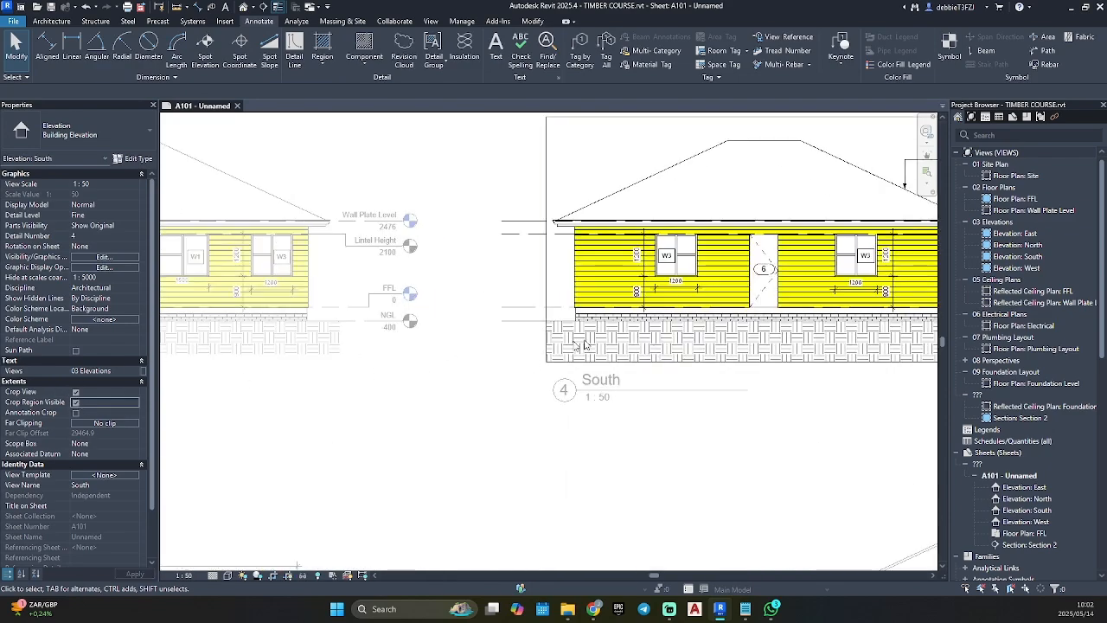
click(771, 362)
drag(771, 362, 770, 351)
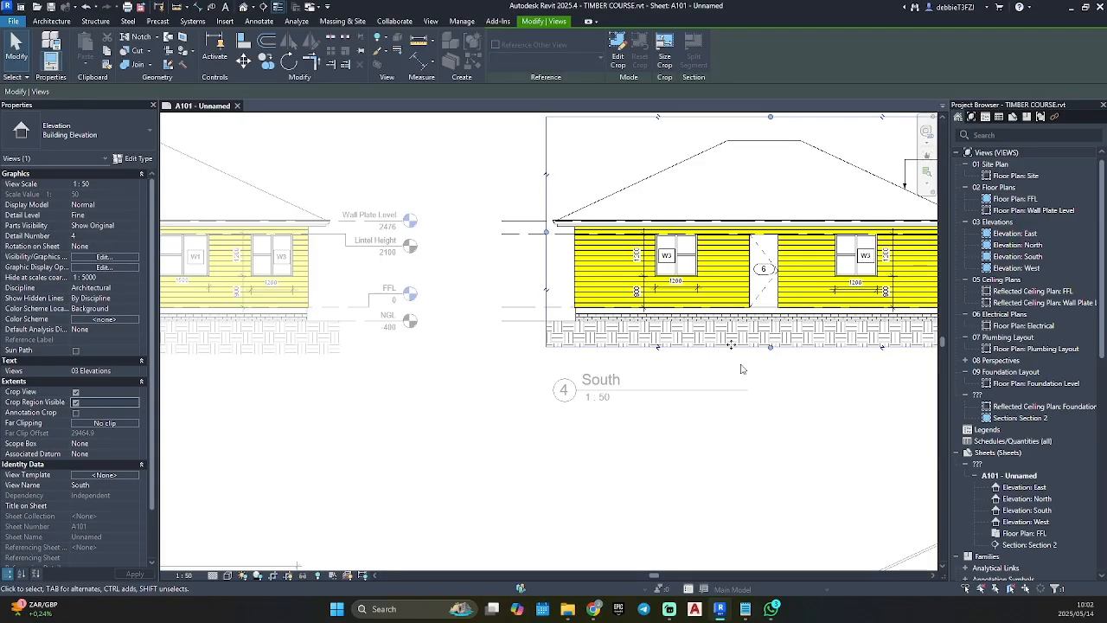
click(182, 378)
click(76, 402)
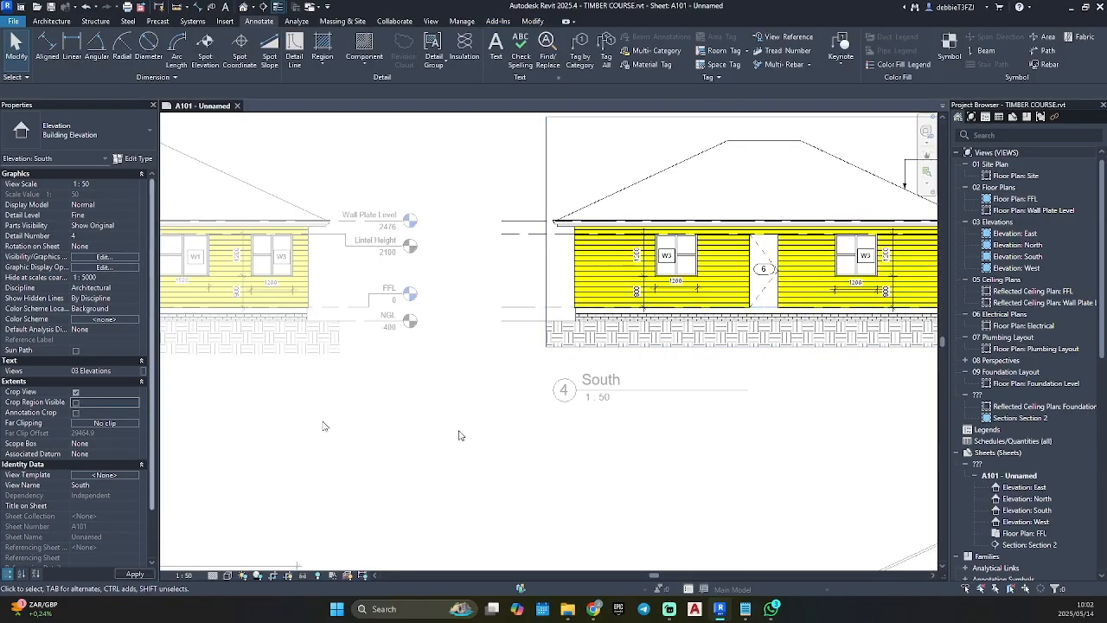
scroll(471, 437, down, 3)
double_click(484, 443)
Step: Move the South, West and East view titles up on the sheet, closer beneath their ground hatching
drag(630, 416, 631, 403)
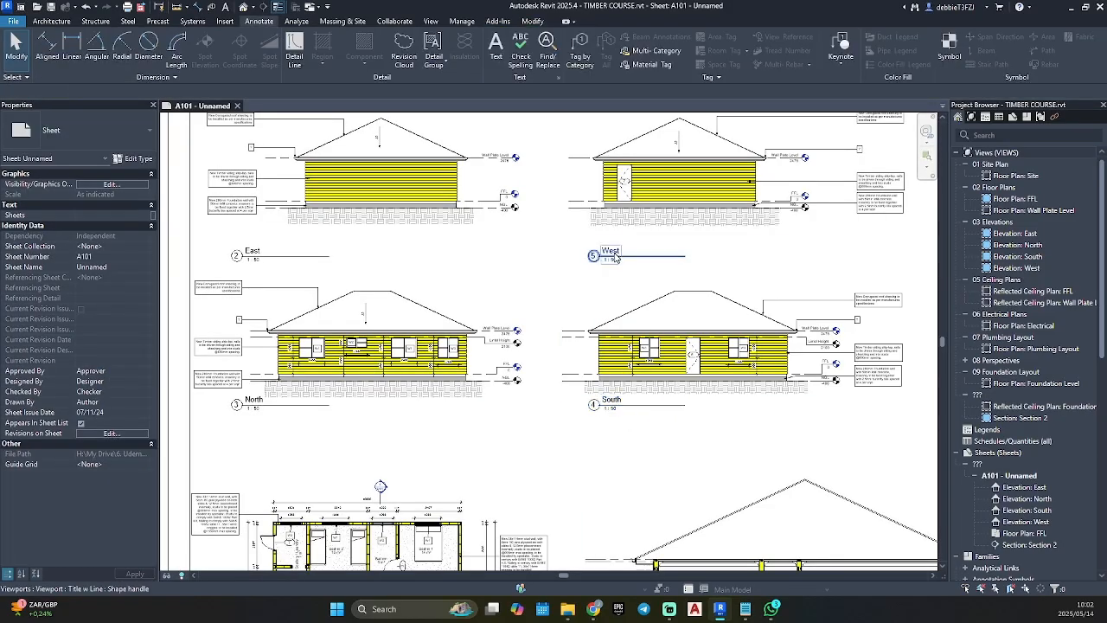
drag(614, 258, 613, 246)
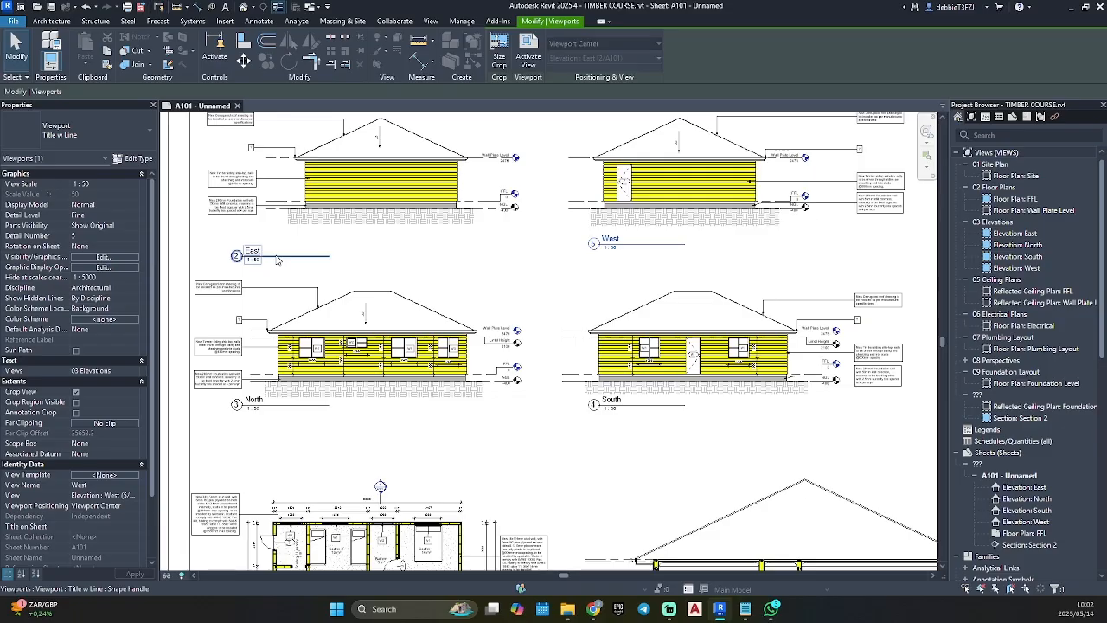
drag(277, 258, 277, 241)
key(Escape)
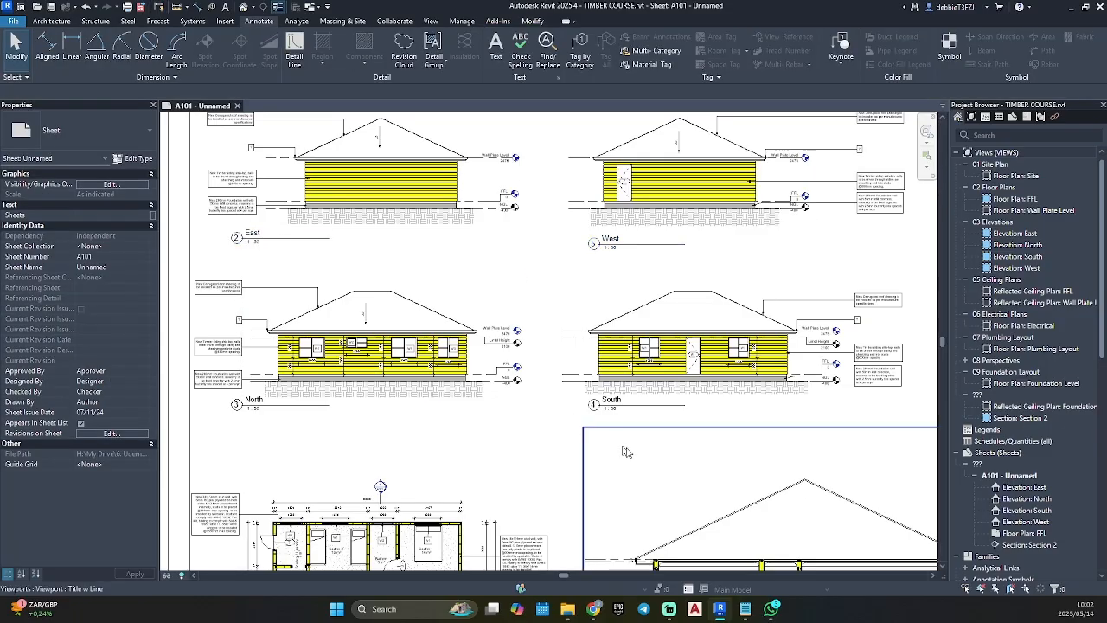
Step: Place a spot slope on the front face of the South elevation's roof, then deactivate the view
double_click(668, 297)
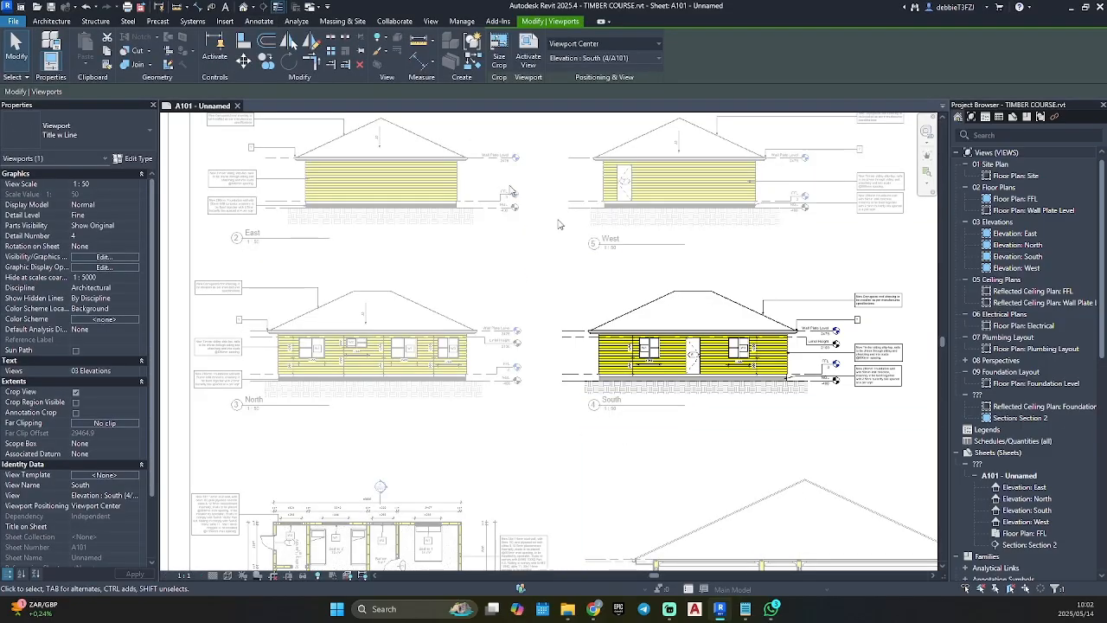
click(269, 45)
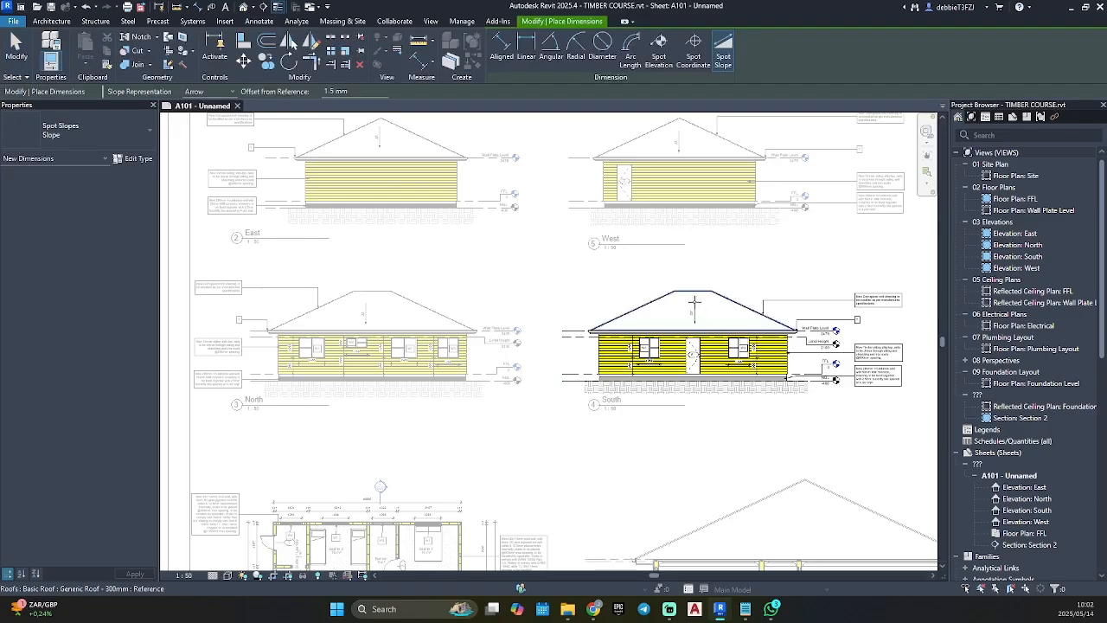
key(Escape)
double_click(813, 441)
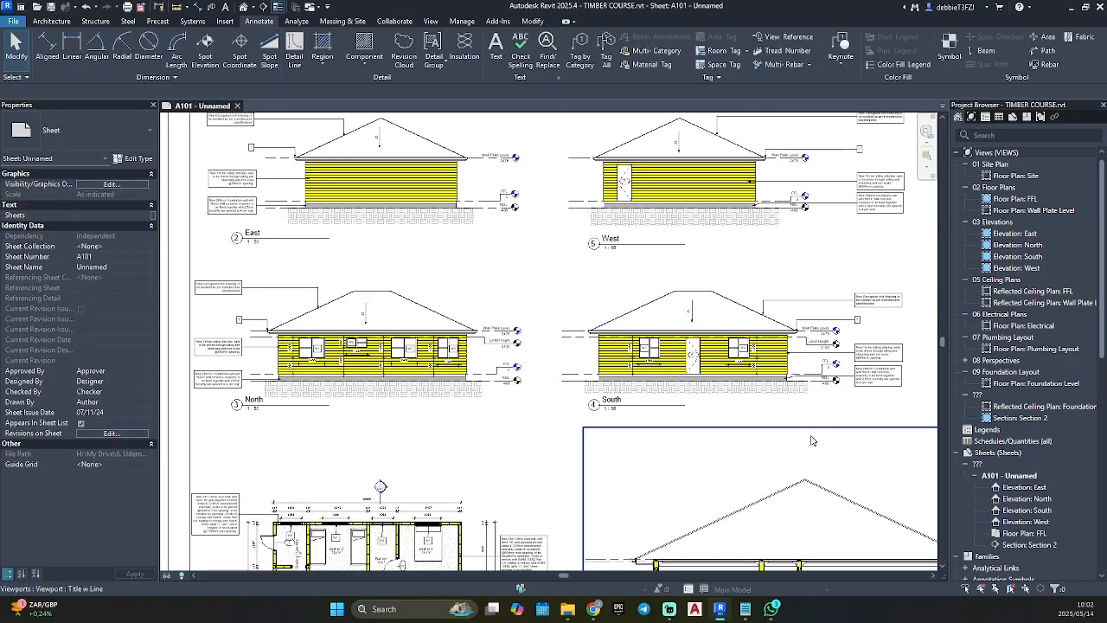
Step: Reactivate the South view and place a spot slope along the roof's left sloping edge
scroll(683, 316, up, 2)
click(677, 310)
key(Escape)
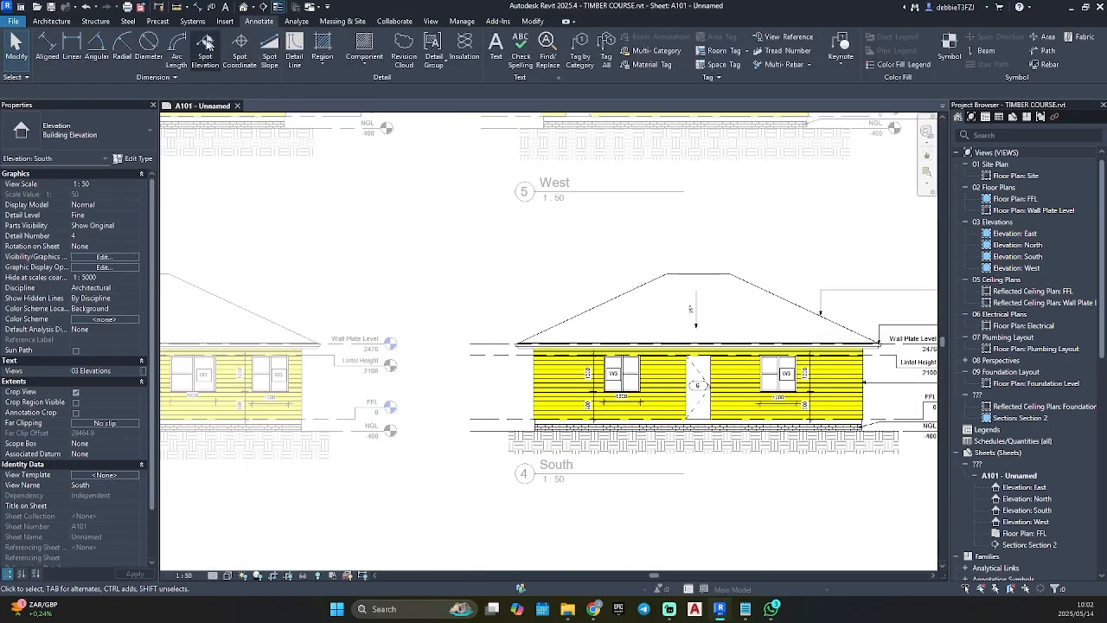
click(270, 45)
scroll(639, 284, up, 3)
scroll(620, 290, up, 2)
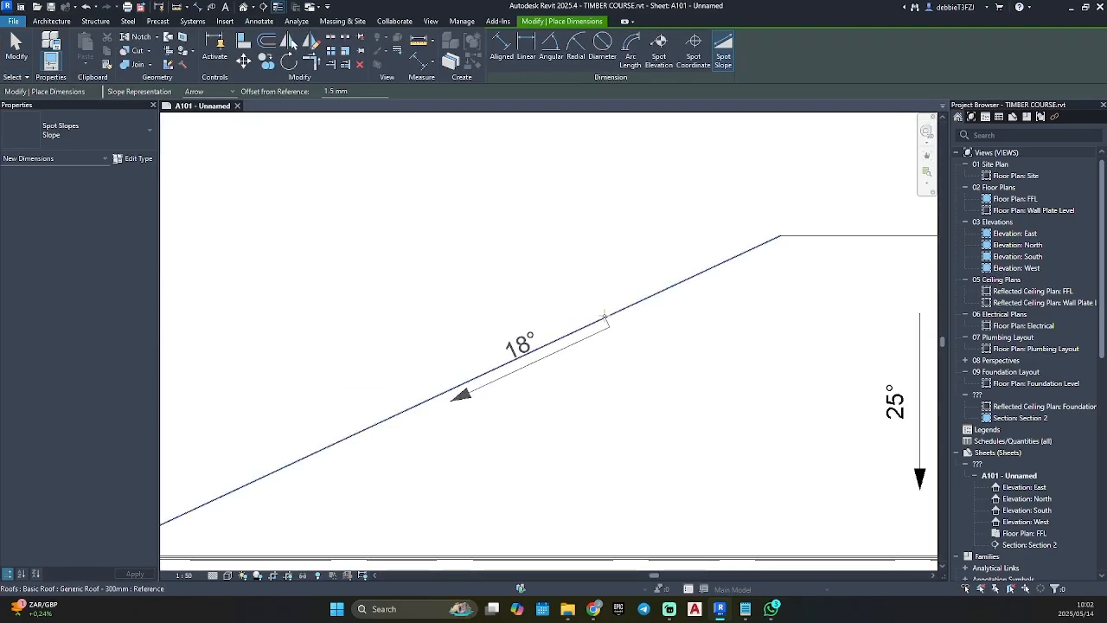
scroll(603, 316, down, 1)
scroll(603, 316, down, 1)
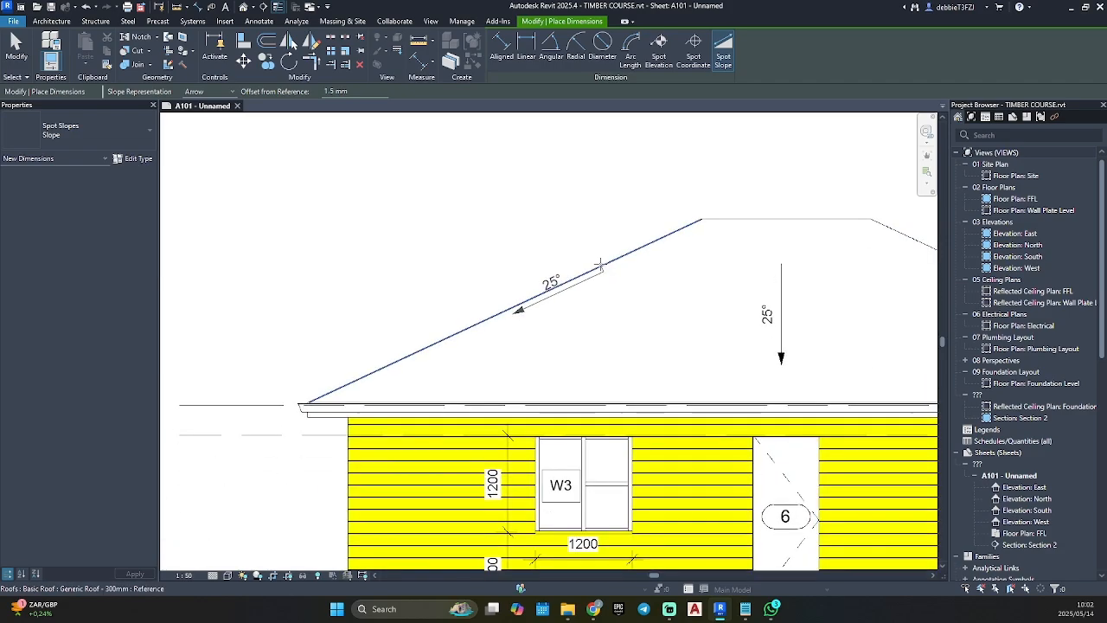
click(601, 263)
Step: Place a spot slope along the right sloping edge of the South elevation's roof and deactivate the view
middle_drag(704, 274, 479, 297)
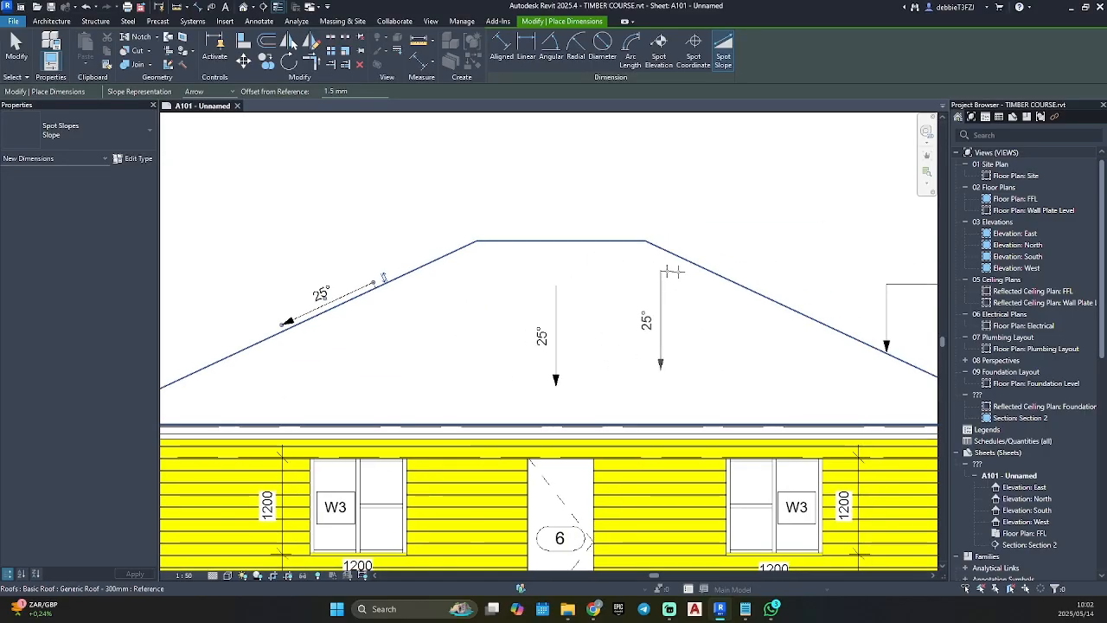
click(721, 274)
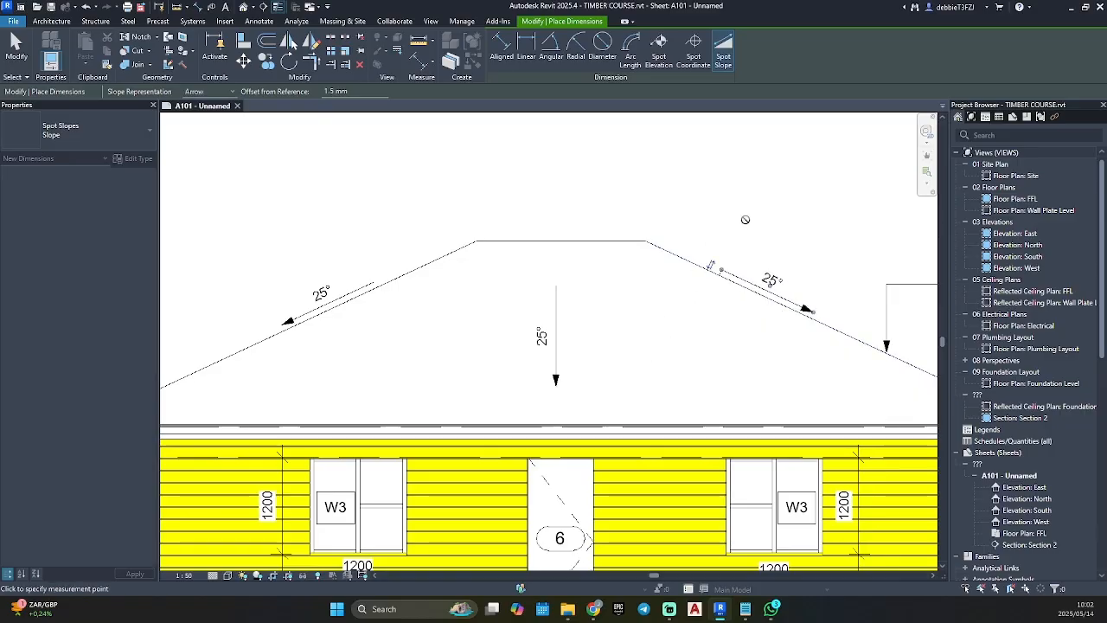
scroll(642, 296, down, 5)
scroll(421, 279, down, 4)
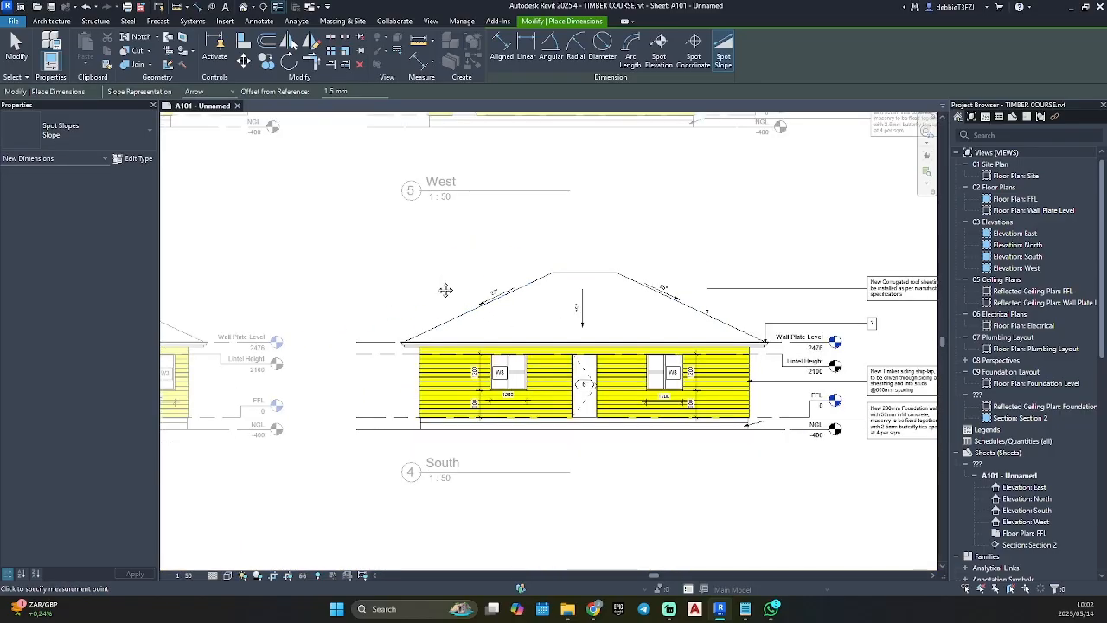
middle_drag(420, 279, 767, 261)
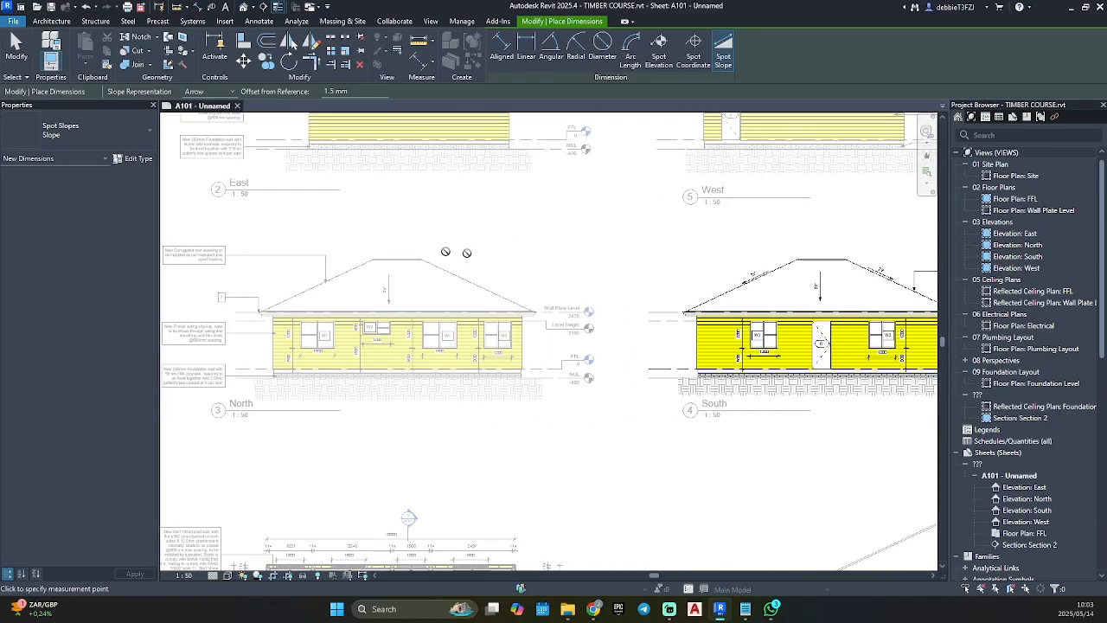
scroll(438, 259, up, 3)
key(Escape)
scroll(486, 279, down, 3)
double_click(485, 280)
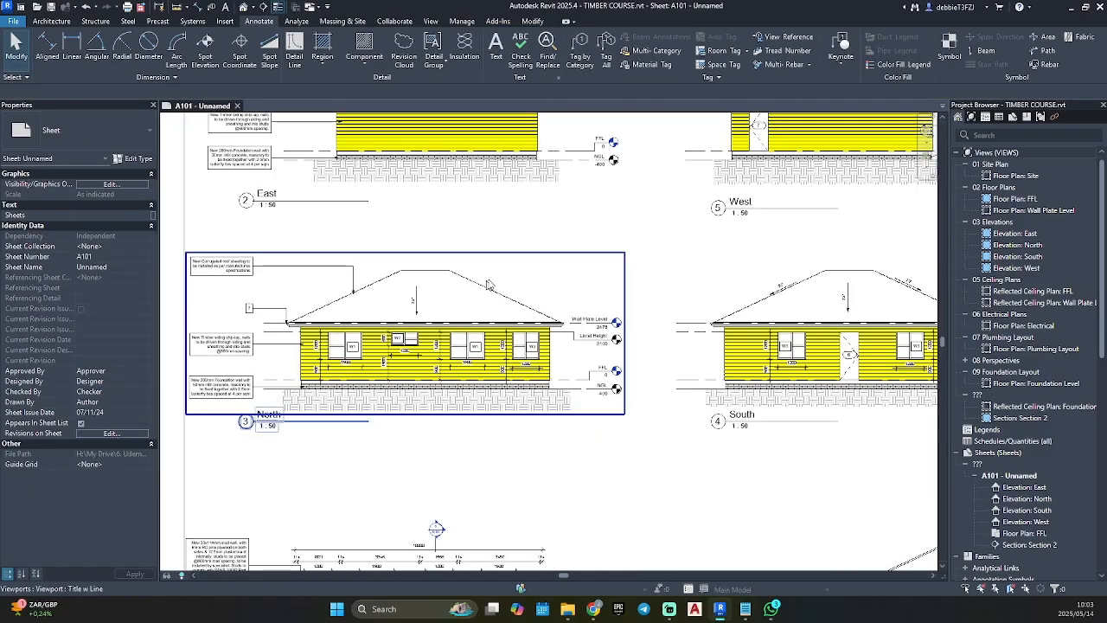
Step: Activate the North view and place spot slopes along the roof's right and left sloping edges, then deactivate it
double_click(491, 281)
scroll(492, 279, up, 3)
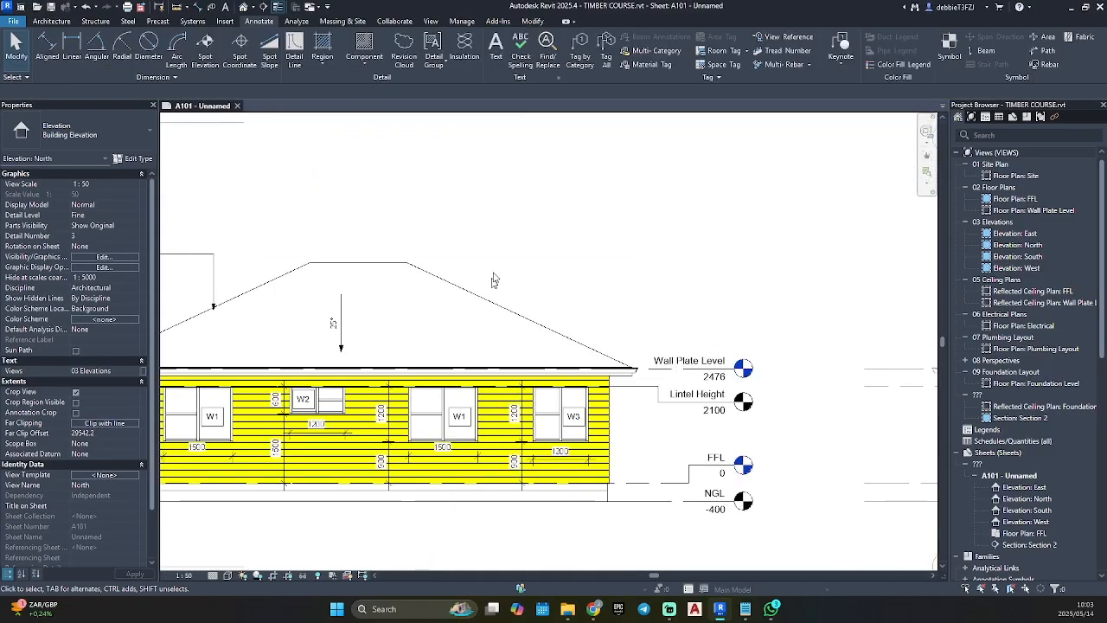
click(270, 52)
scroll(481, 240, up, 2)
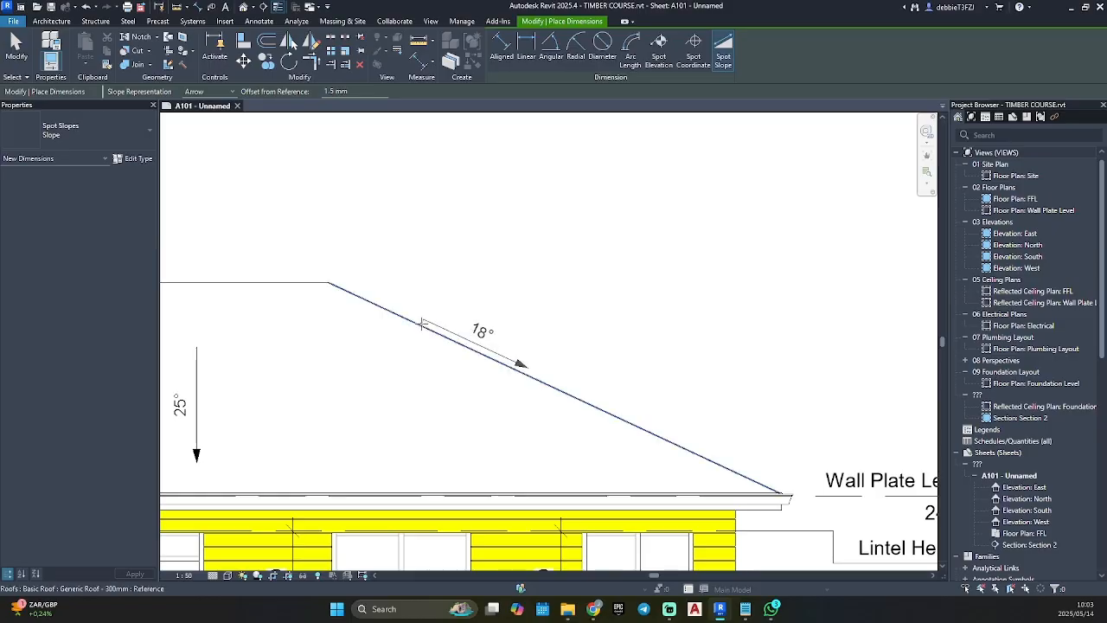
double_click(421, 324)
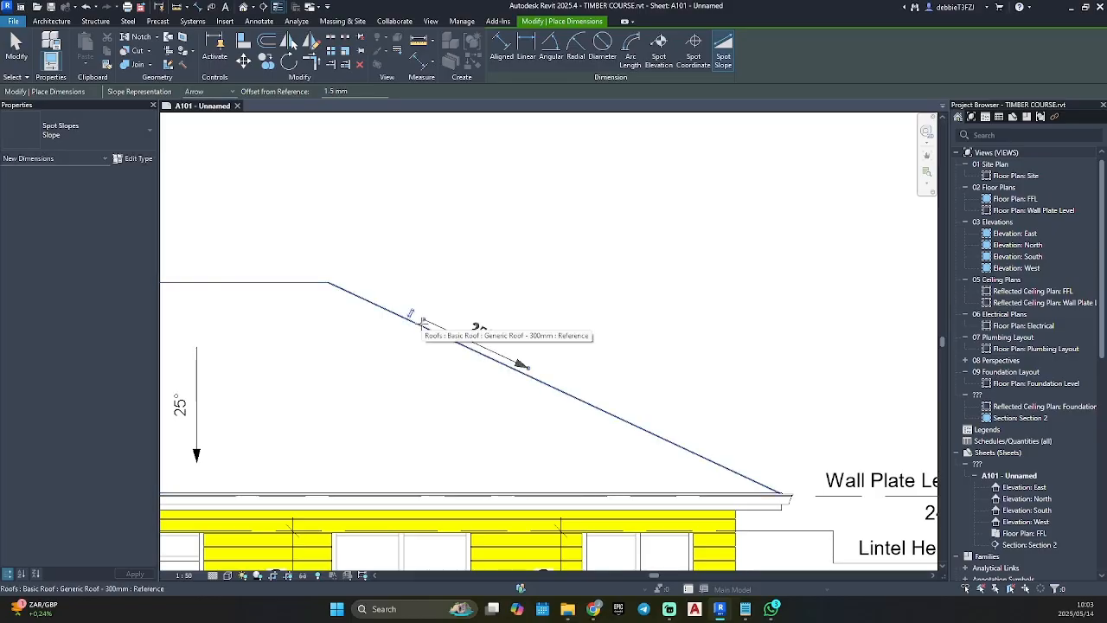
scroll(303, 364, down, 1)
middle_drag(208, 367, 908, 352)
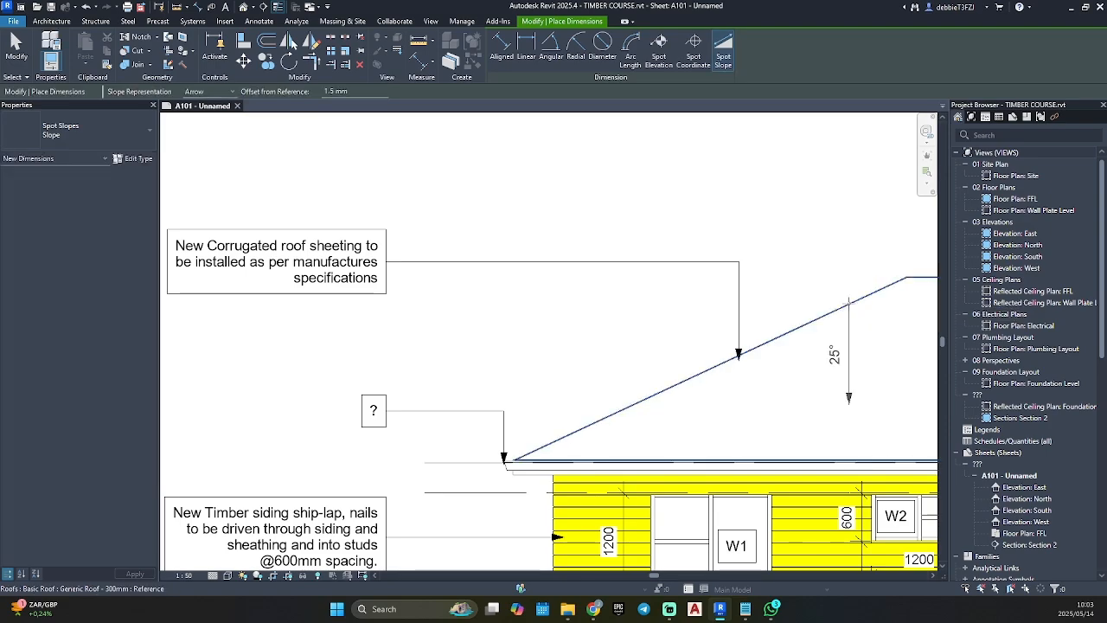
click(847, 296)
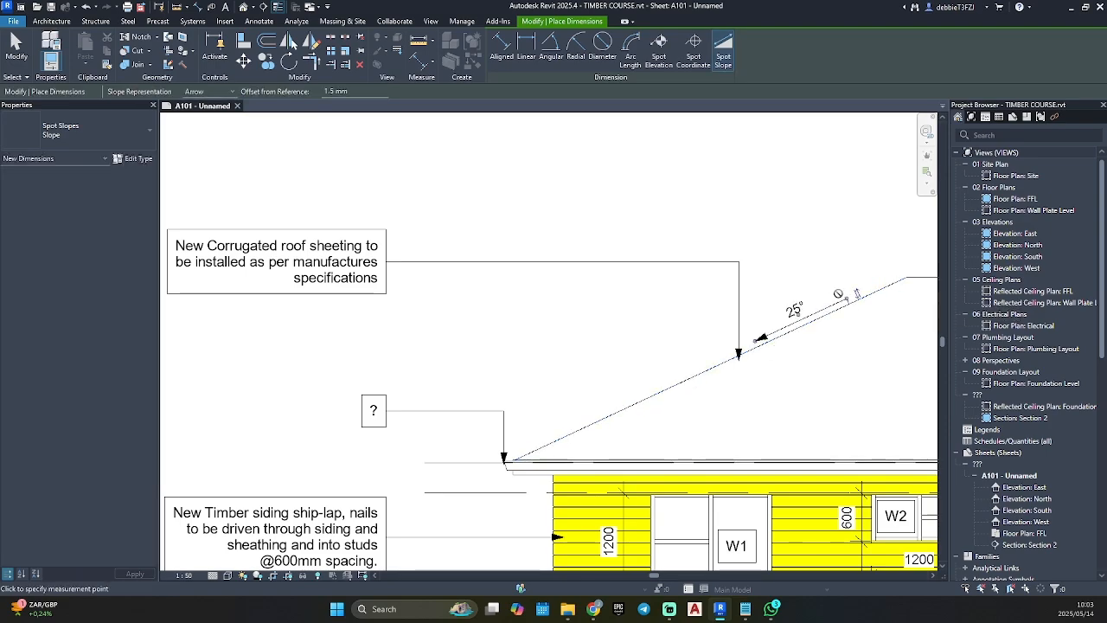
scroll(820, 247, down, 2)
middle_drag(822, 246, 389, 600)
key(Escape)
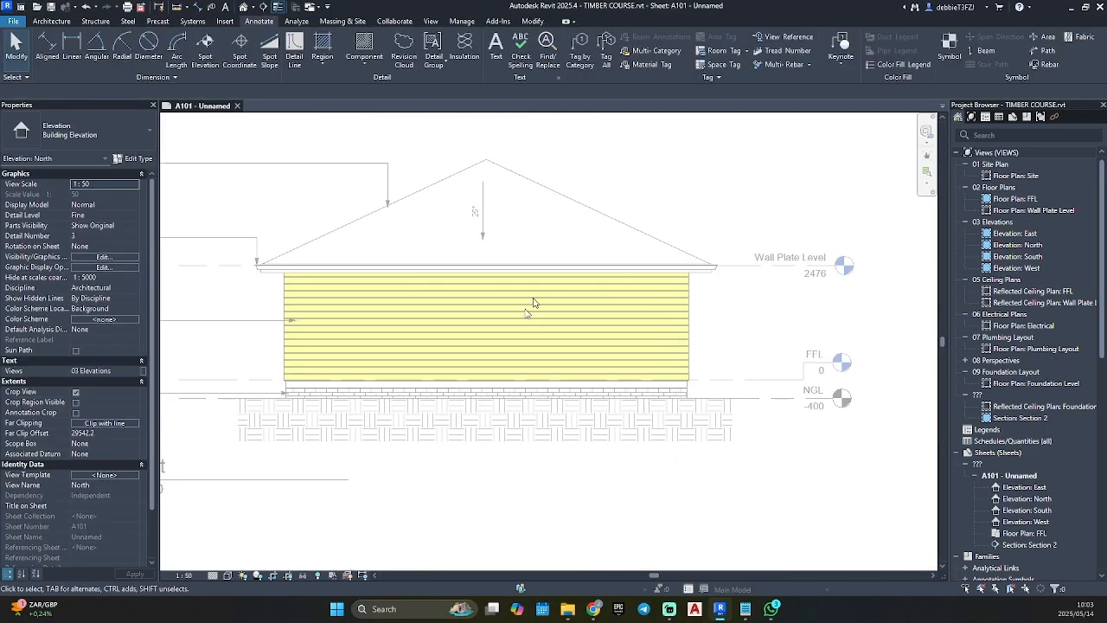
double_click(639, 178)
Step: Activate the East view and place spot slopes along both sloping edges of its roof, then deactivate it
double_click(590, 205)
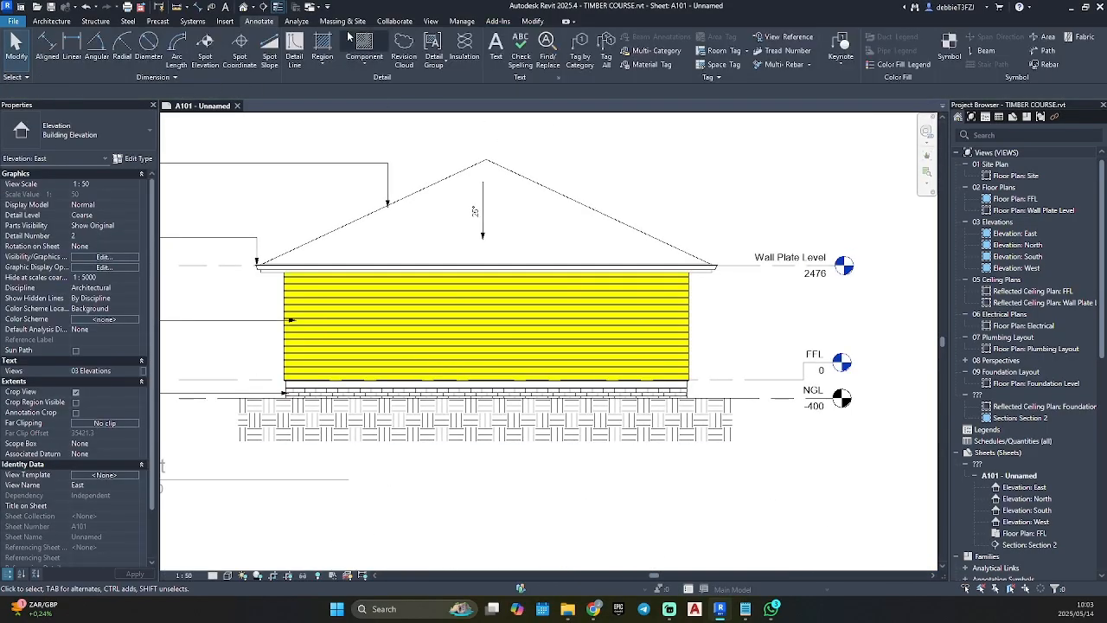
click(273, 48)
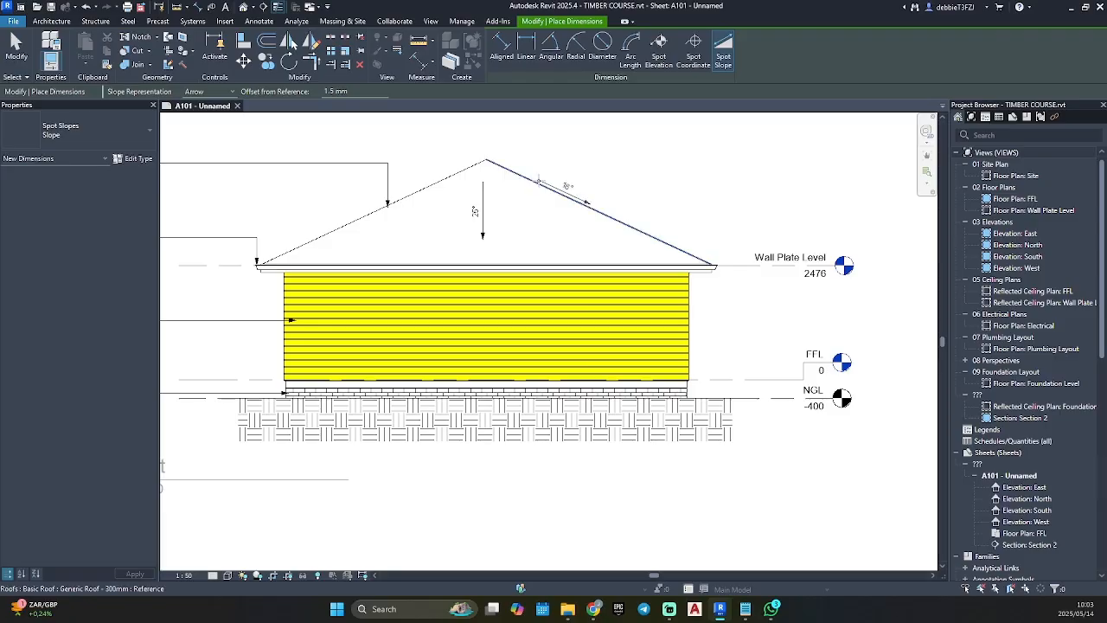
click(538, 180)
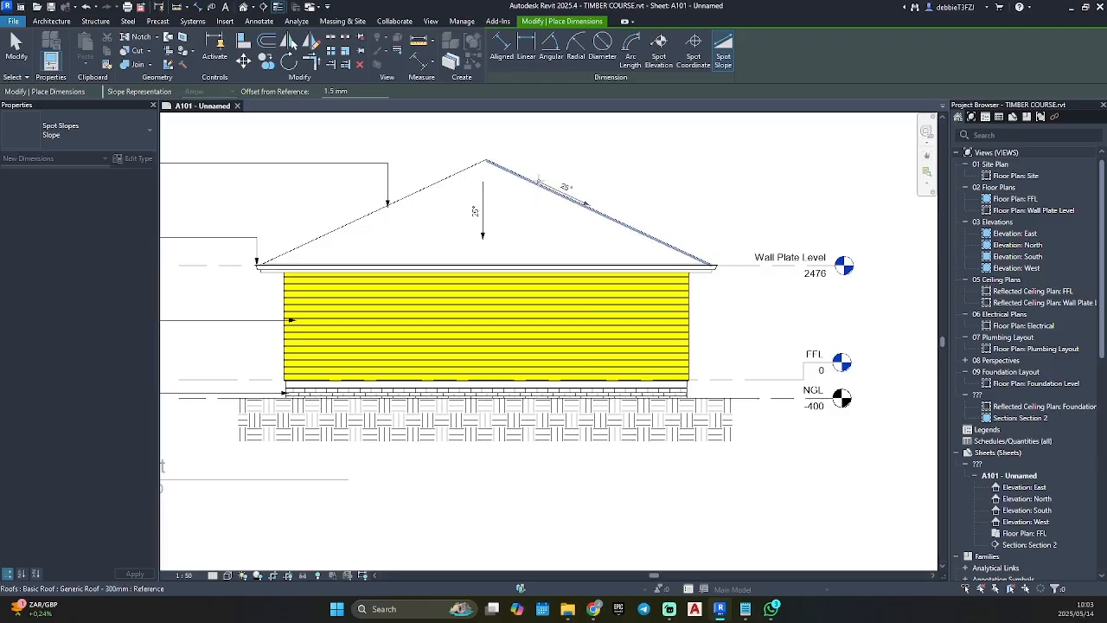
click(442, 177)
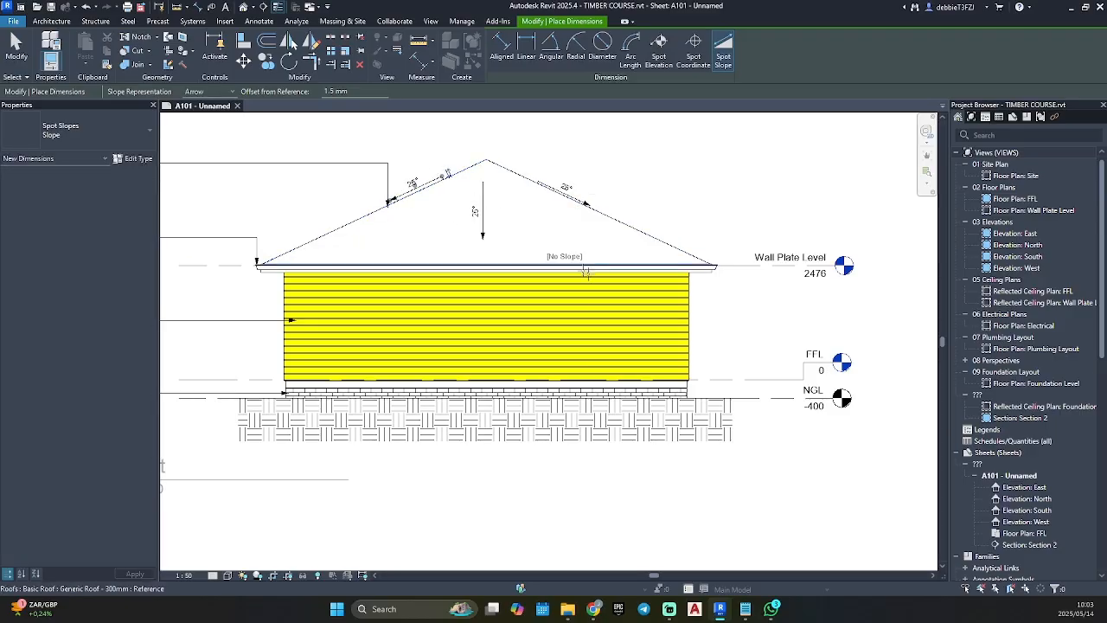
key(Escape)
key(Escape)
scroll(608, 300, down, 3)
middle_drag(612, 318, 276, 387)
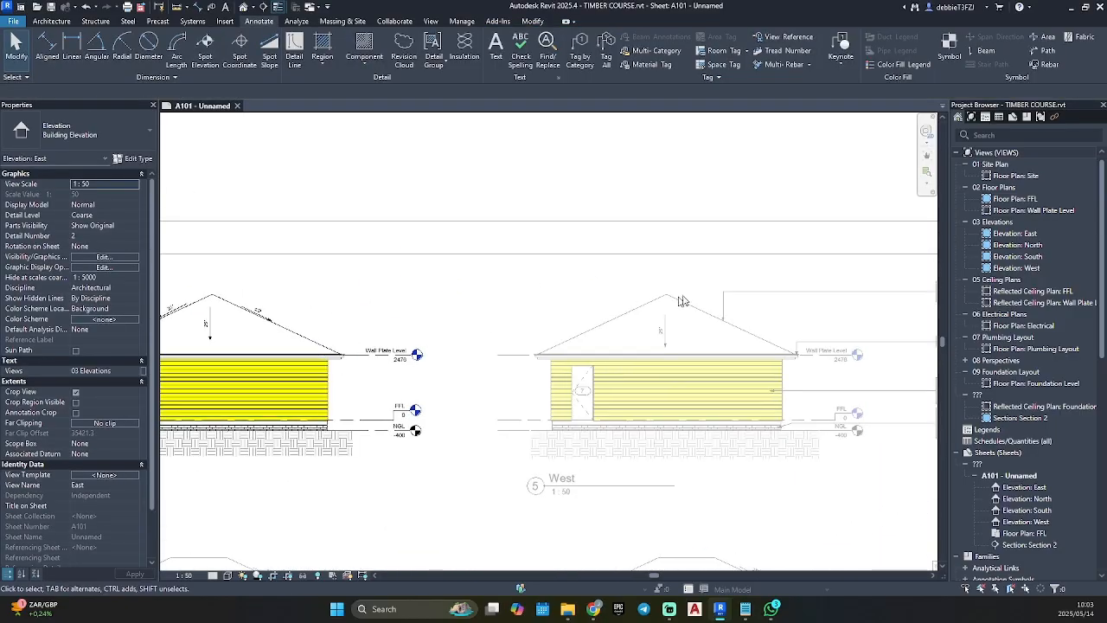
double_click(689, 299)
Step: Activate the West view and place spot slopes along the roof's left and right sloping edges
click(689, 300)
double_click(689, 299)
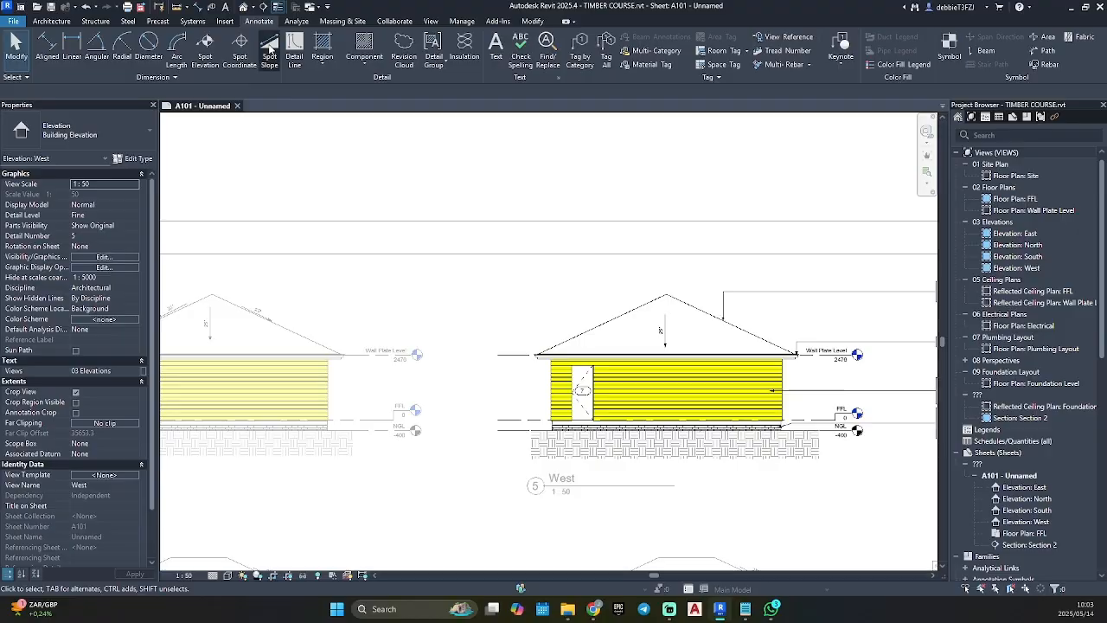
click(270, 52)
scroll(605, 267, up, 4)
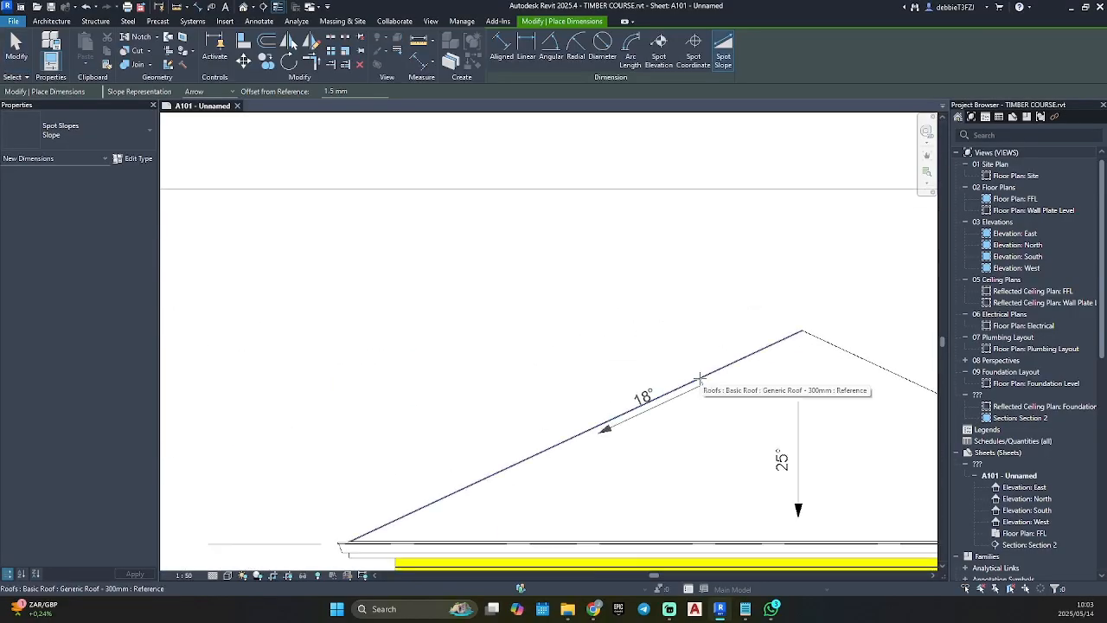
click(700, 379)
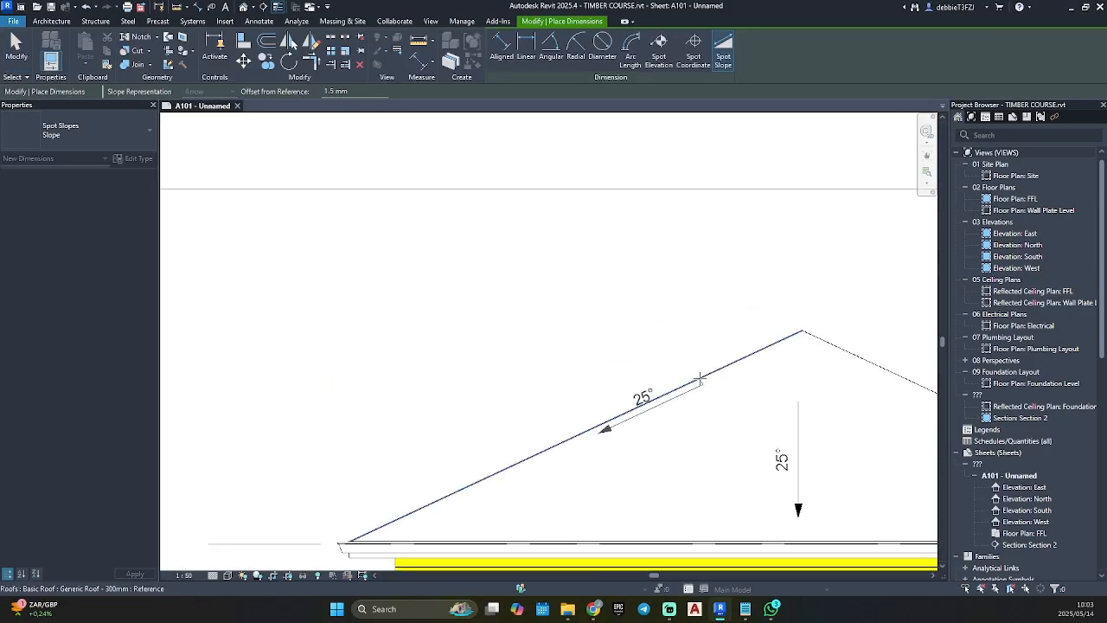
click(682, 343)
middle_drag(715, 331, 322, 229)
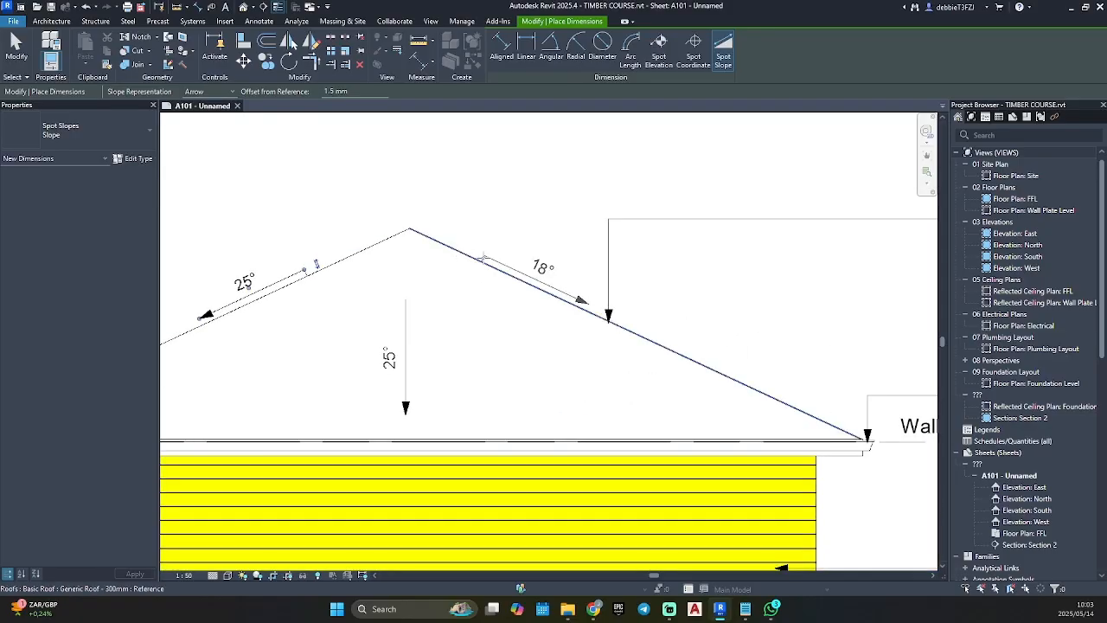
click(484, 256)
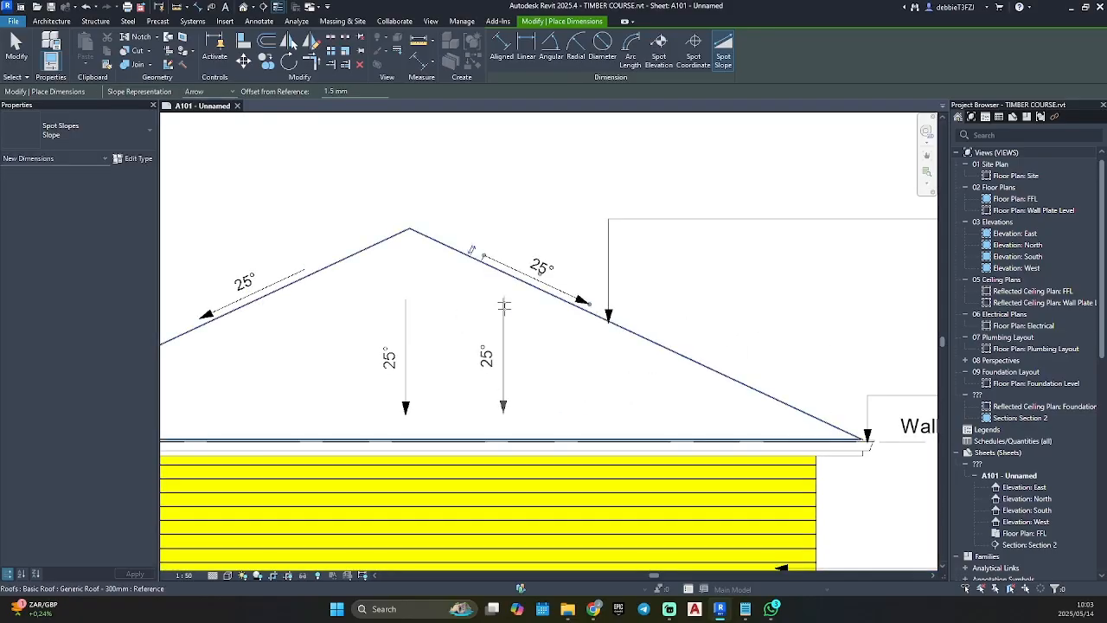
Step: End the spot slope placement and deactivate the West view on the sheet
key(Escape)
scroll(580, 379, down, 4)
scroll(579, 378, down, 6)
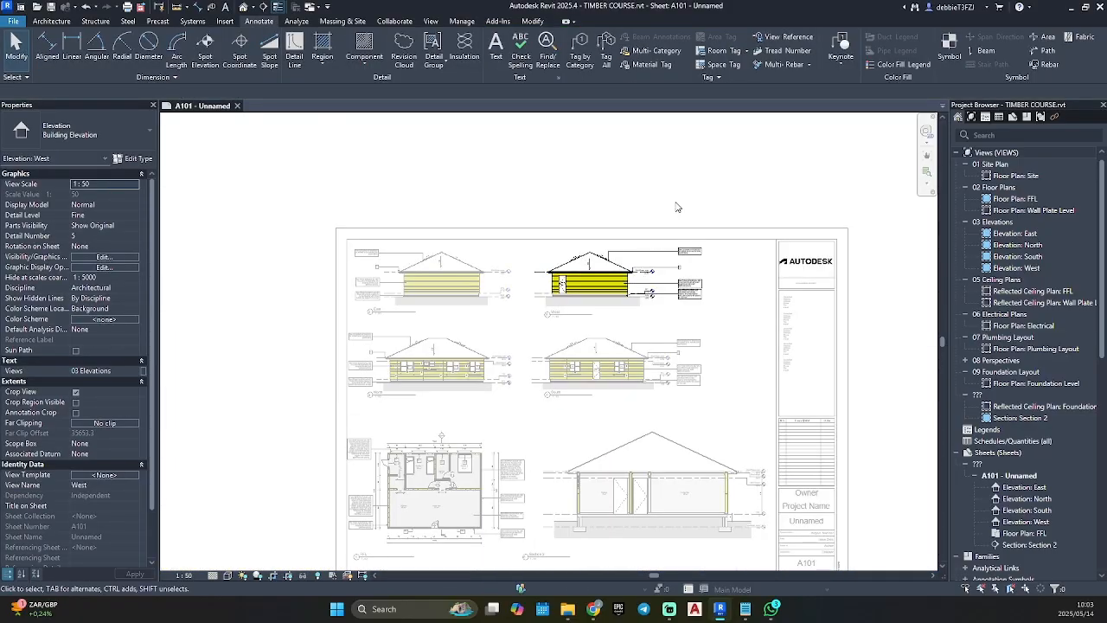
key(Escape)
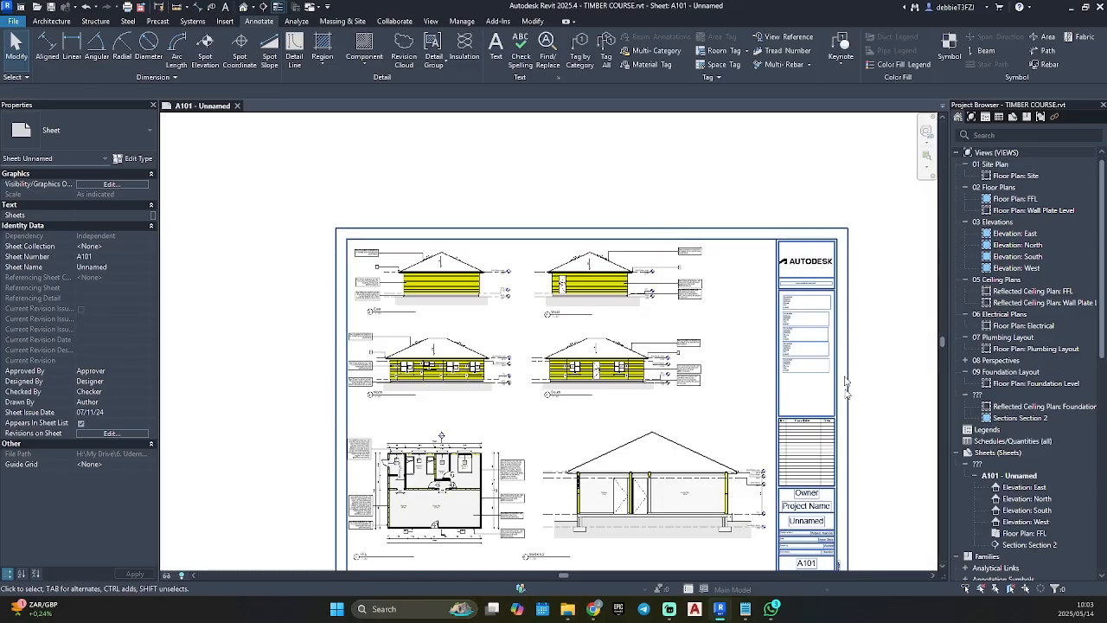
middle_drag(745, 414, 722, 344)
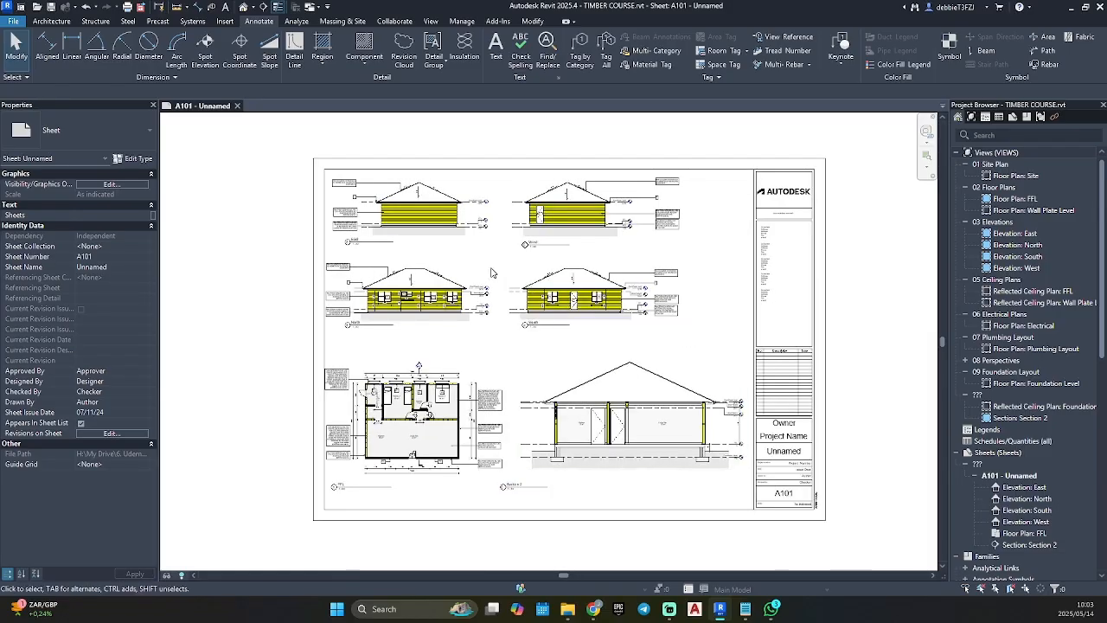
scroll(484, 264, up, 2)
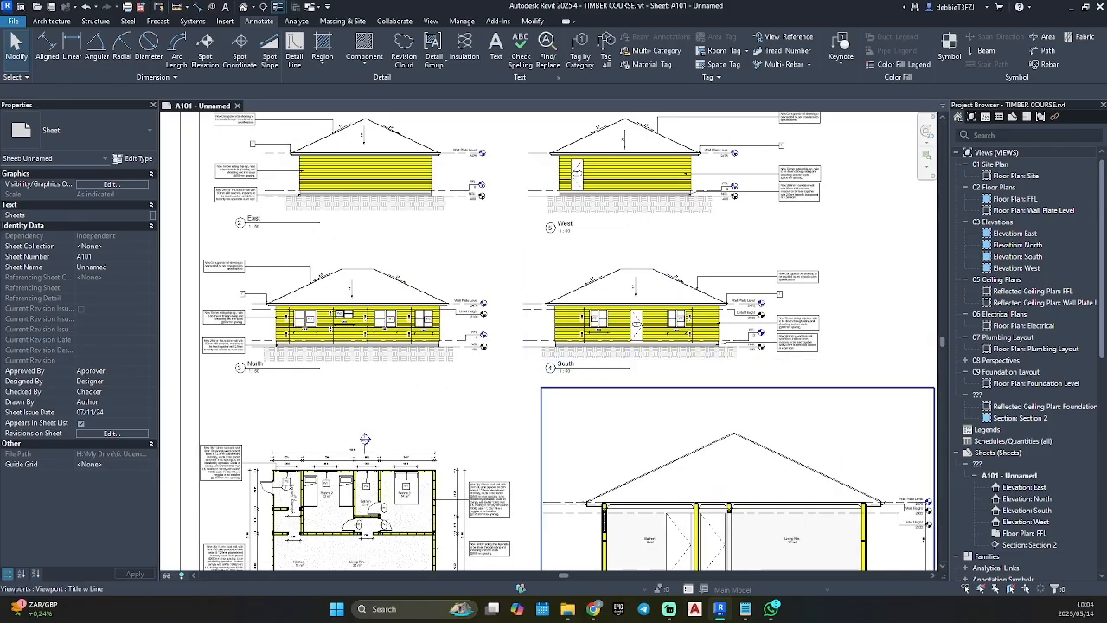
Step: Switch to Notepad and add a "New Gutter" key followed by a tab below New Roofing in Lecture keynotes.txt
click(744, 608)
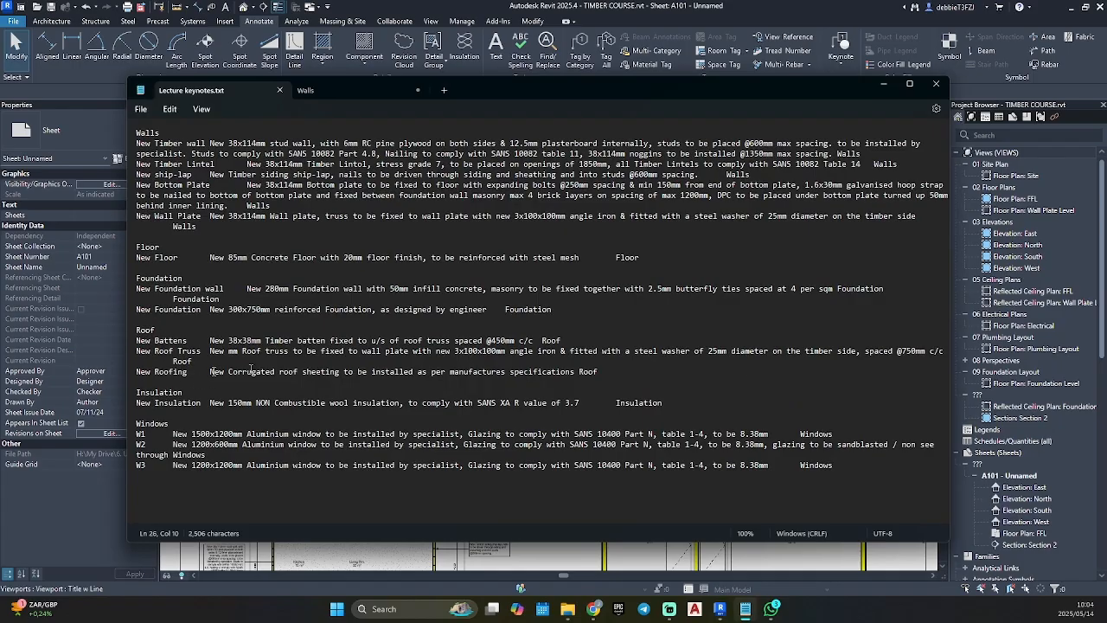
click(600, 372)
key(Return)
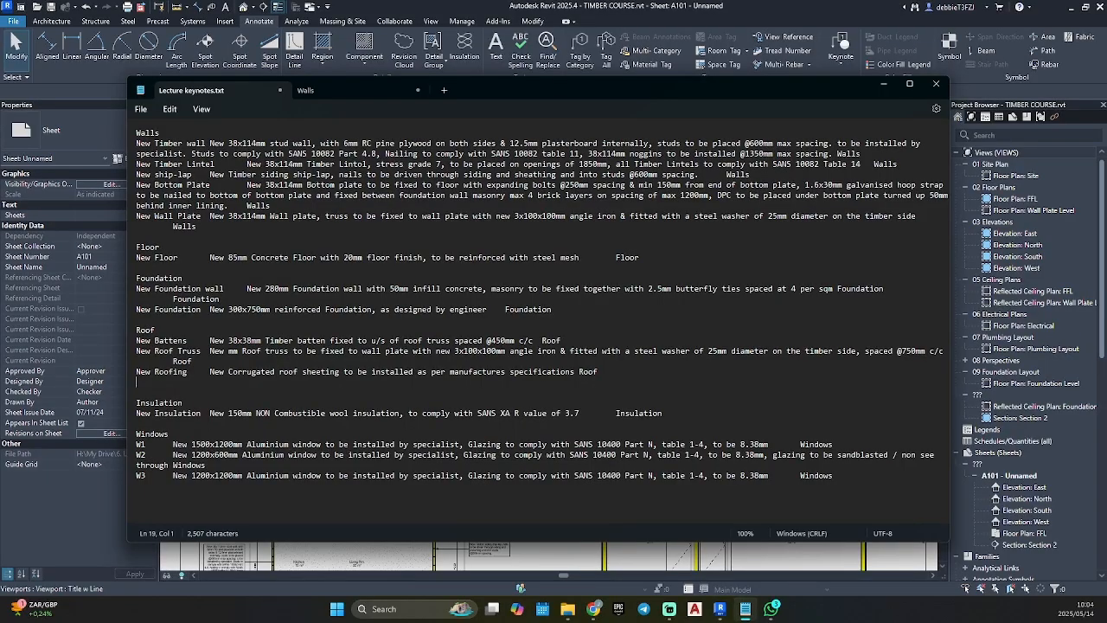
text(New Guuter)
key(BackSpace)
key(BackSpace)
key(BackSpace)
key(BackSpace)
text(tter)
key(Tab)
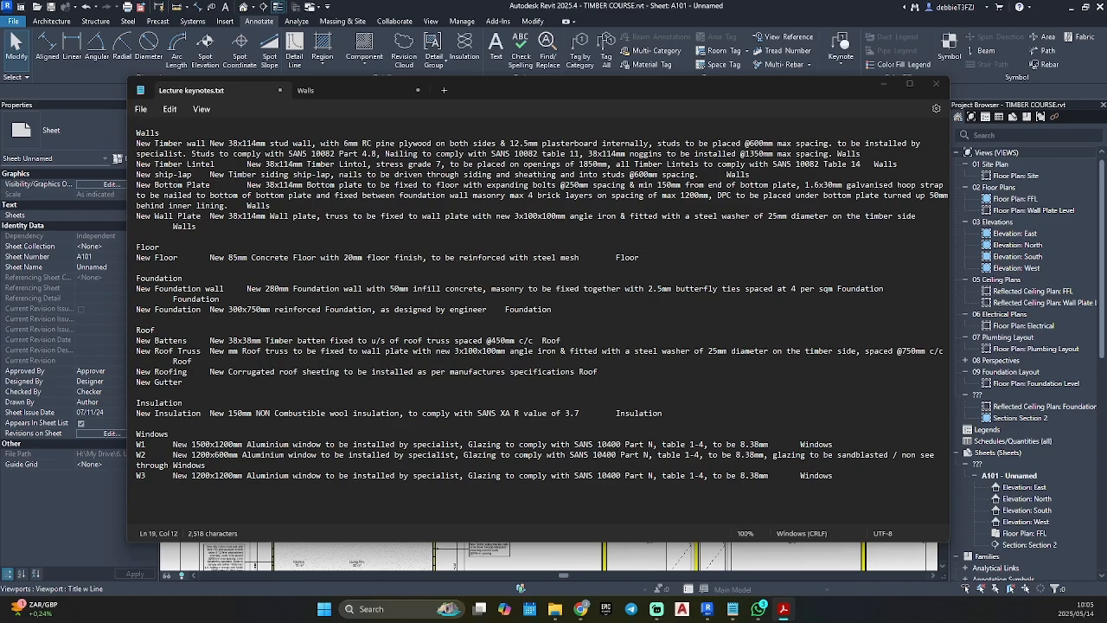
key(alt+Tab)
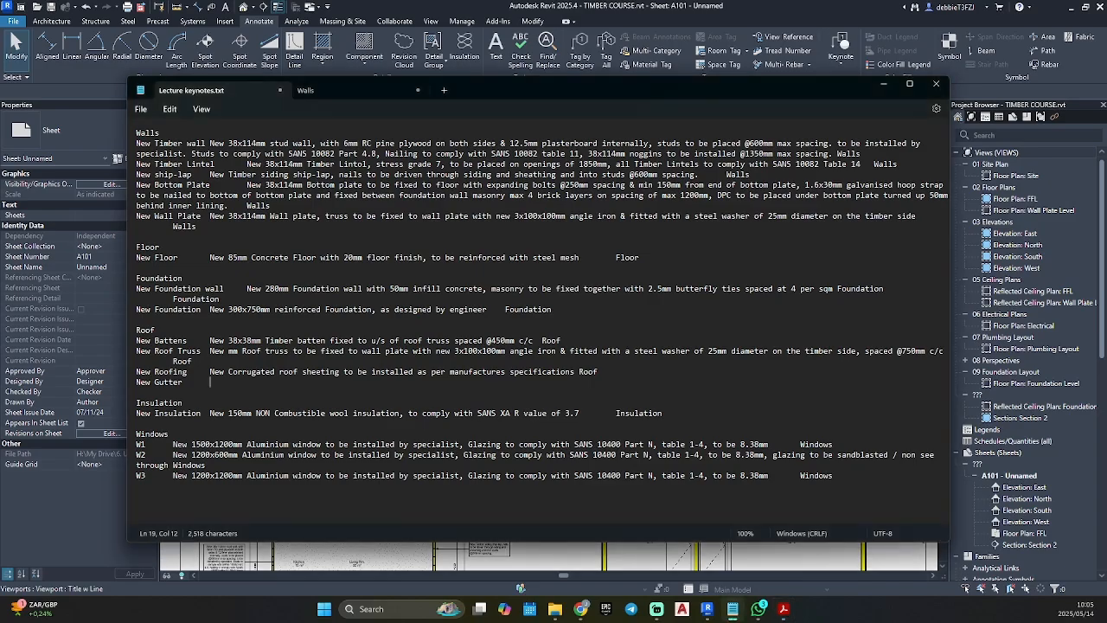
click(882, 84)
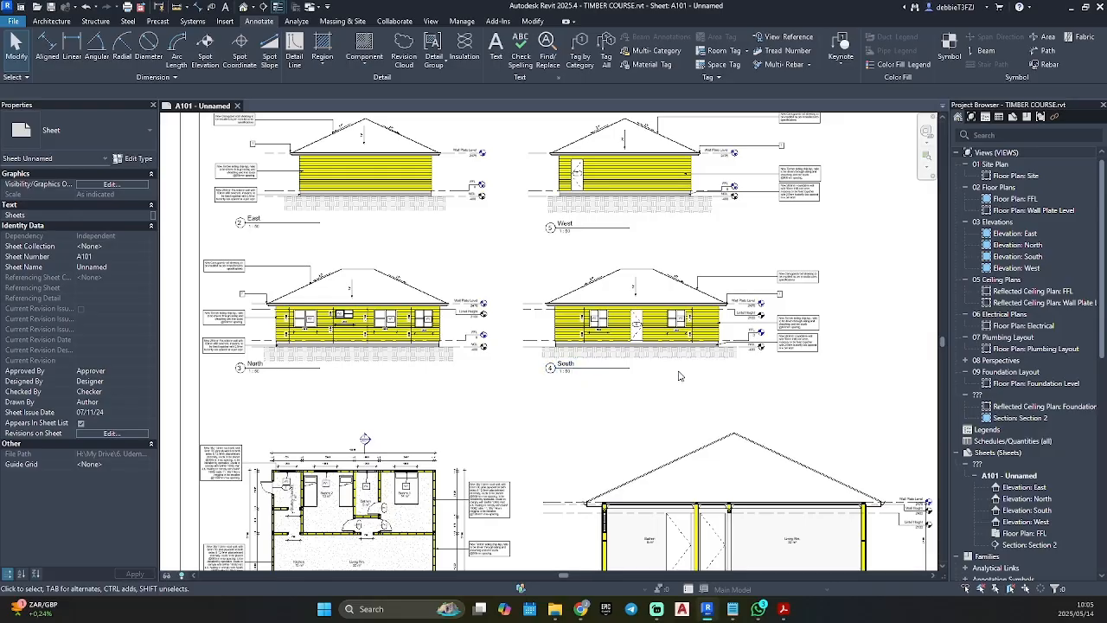
click(733, 609)
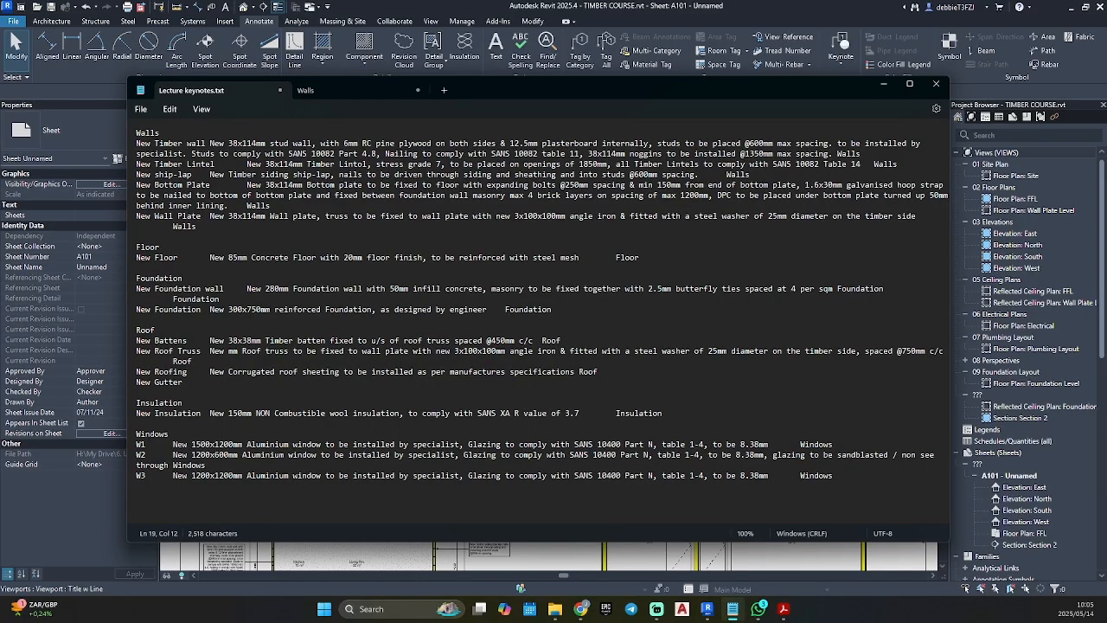
click(681, 609)
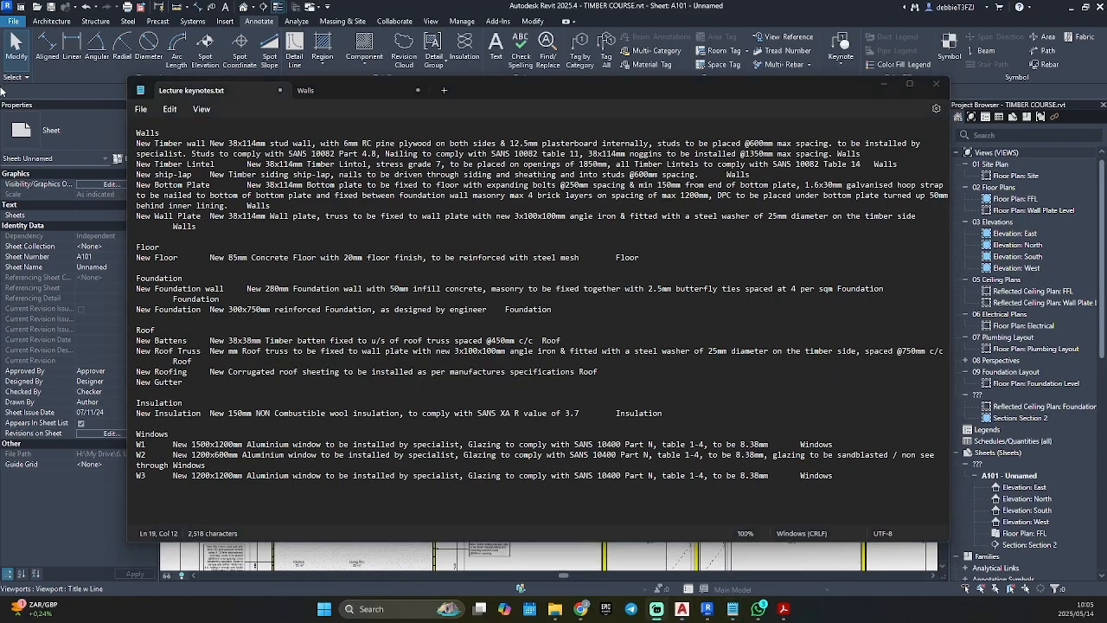
Step: Save the edited Lecture keynotes.txt file and return to the sheet in Revit
click(140, 109)
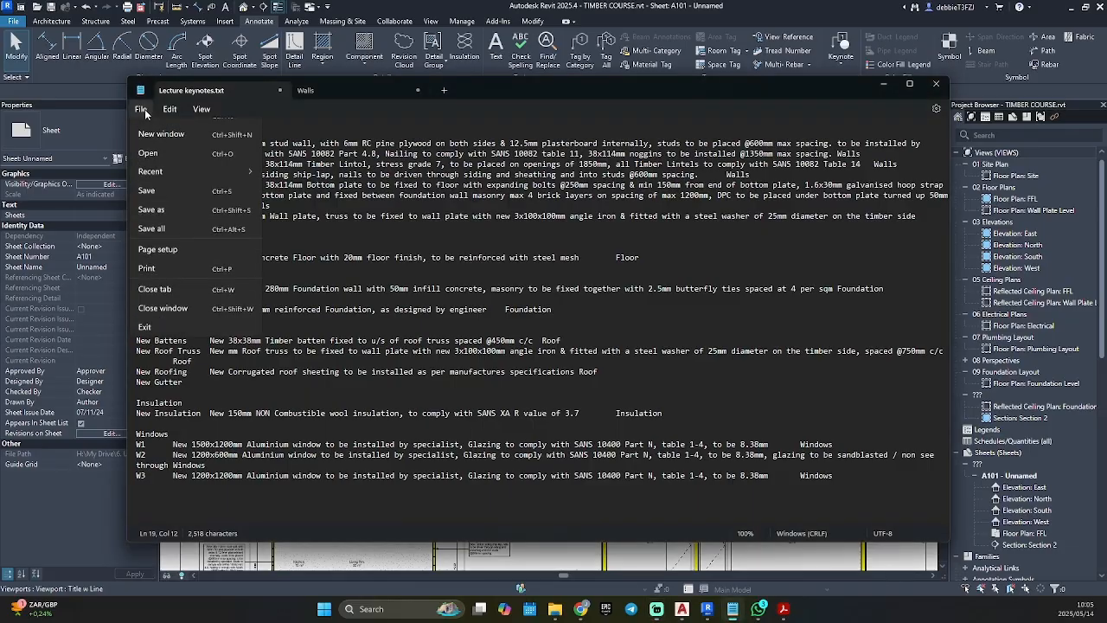
click(161, 206)
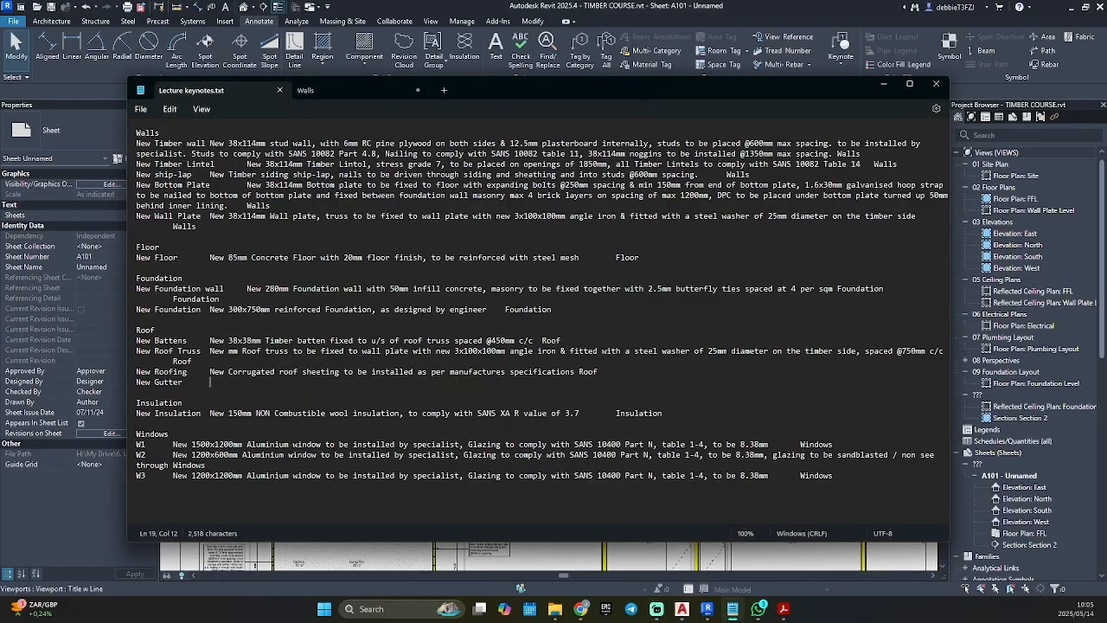
click(882, 85)
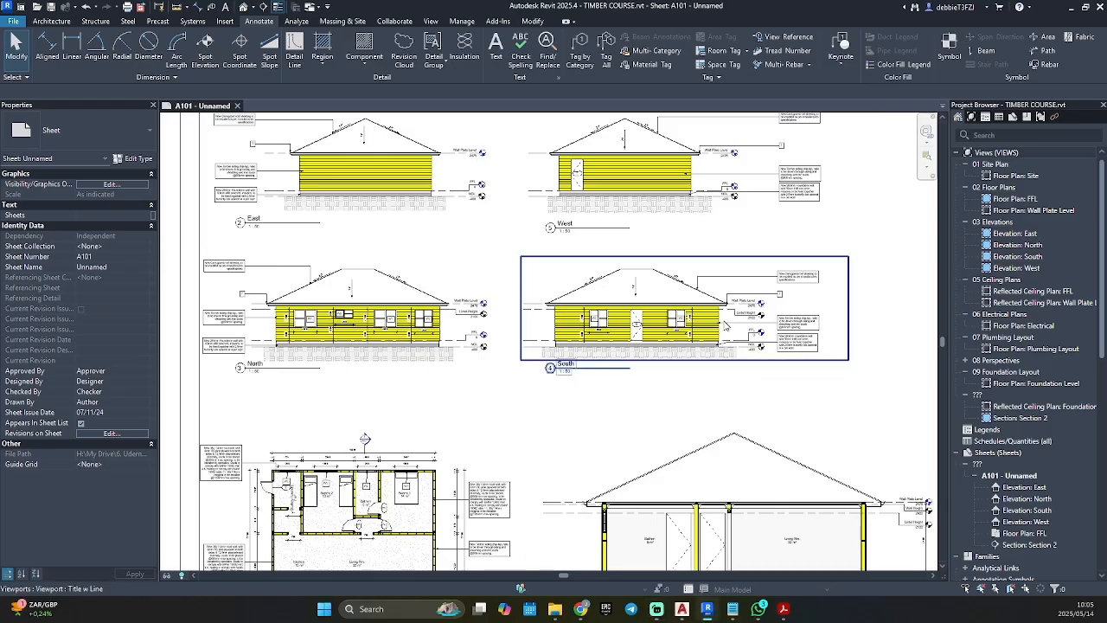
Step: Activate the South view and reload the keynote table in the keynoting settings
scroll(596, 311, up, 4)
middle_drag(813, 242, 683, 242)
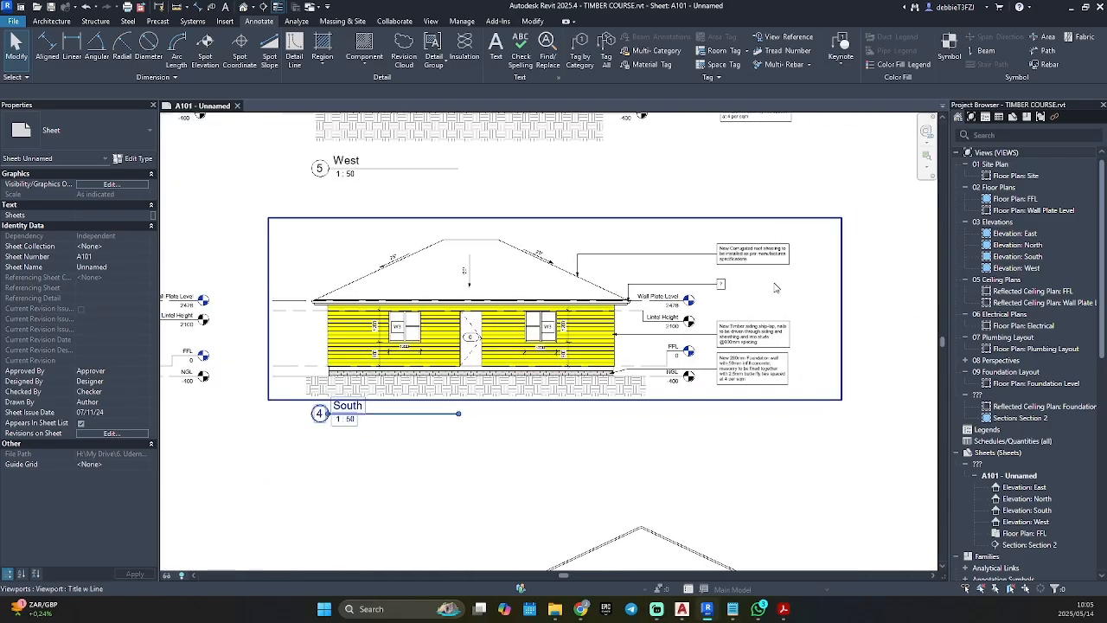
double_click(735, 277)
click(849, 66)
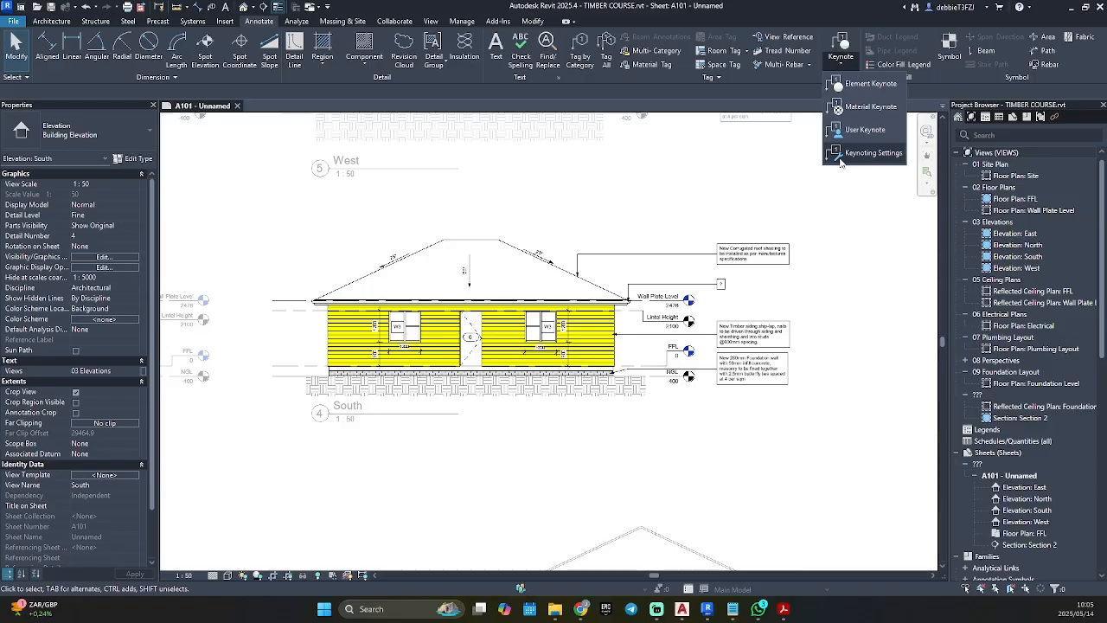
click(873, 152)
click(690, 289)
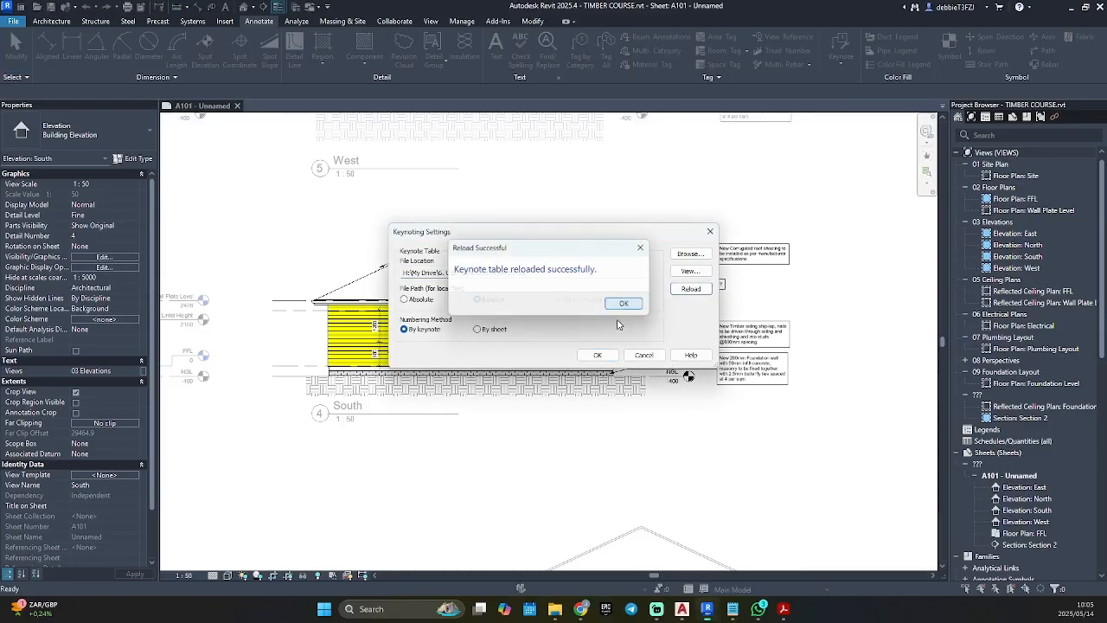
click(623, 303)
click(597, 355)
Step: Assign the New Gutter key to the unresolved keynote tag at the South elevation's eave
click(722, 285)
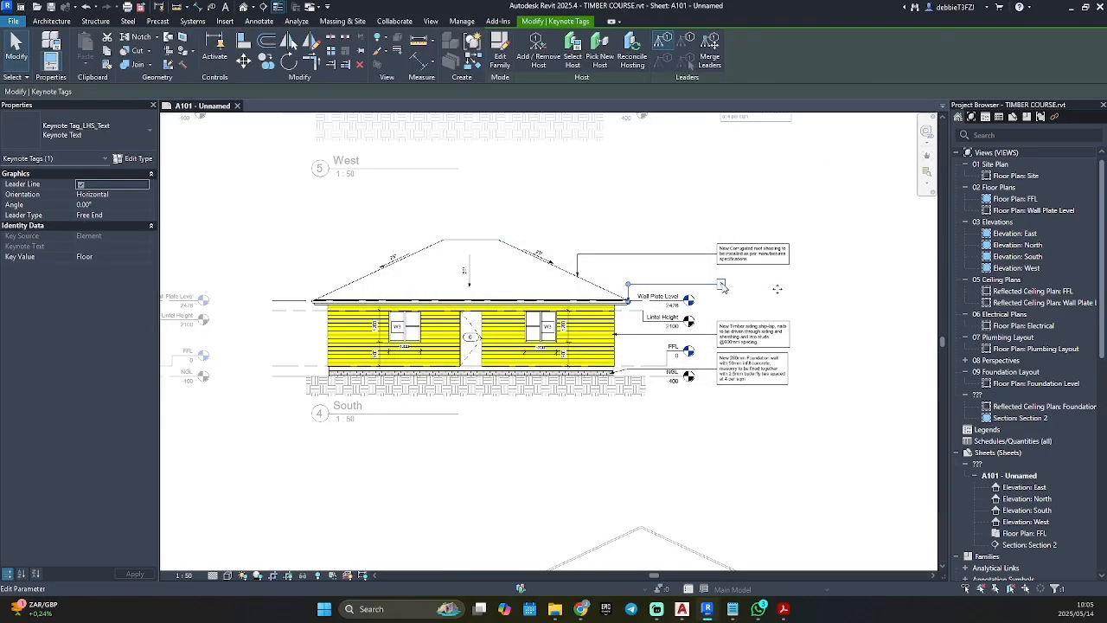
scroll(721, 285, up, 3)
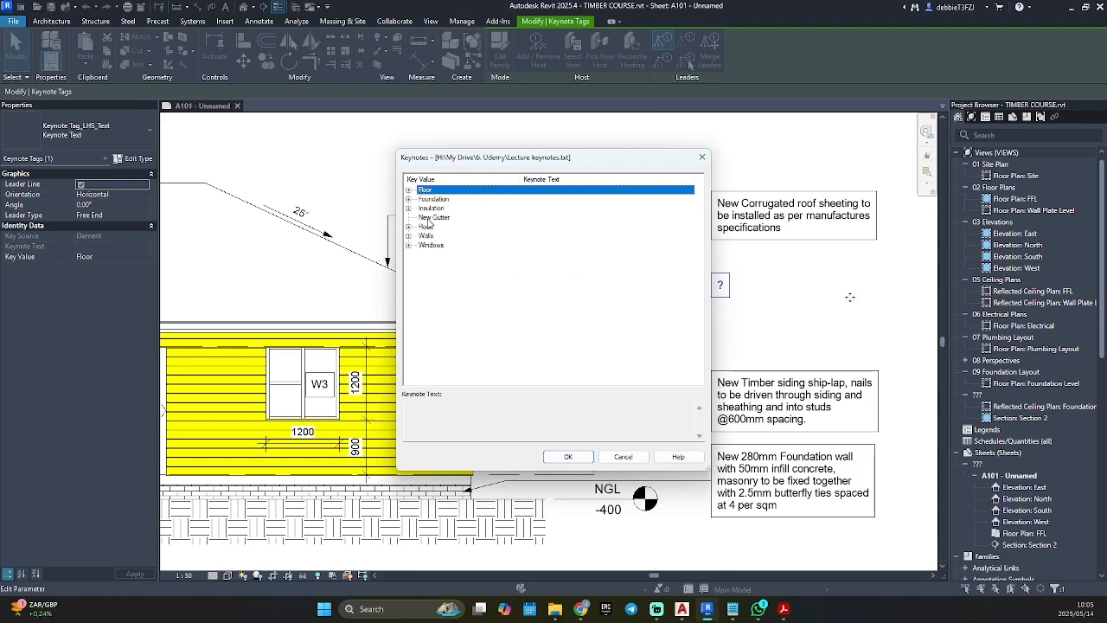
click(428, 218)
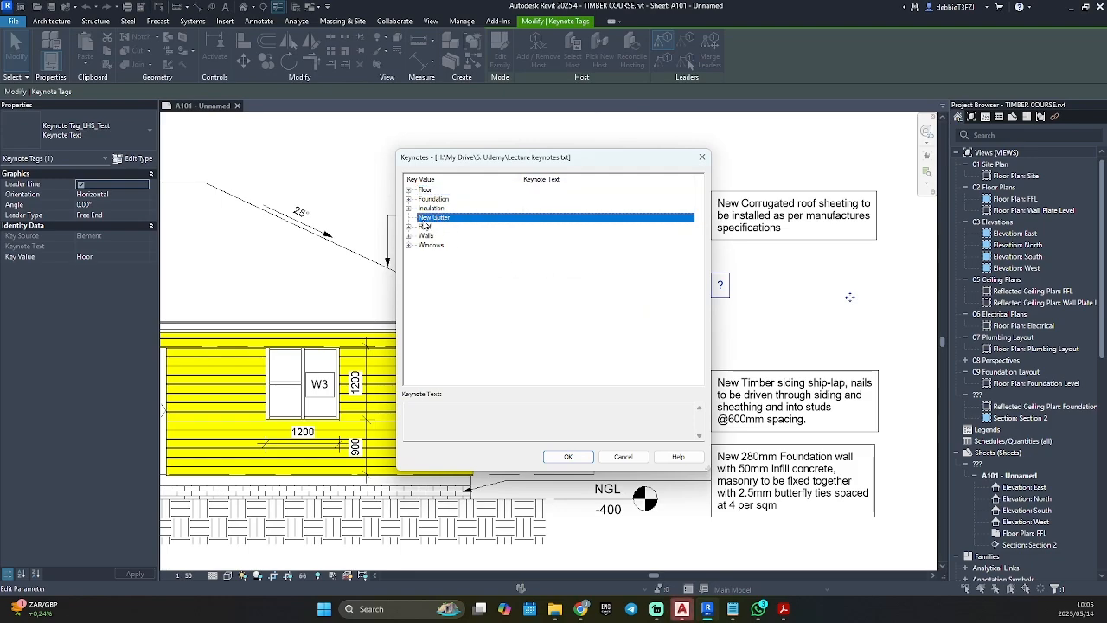
click(567, 457)
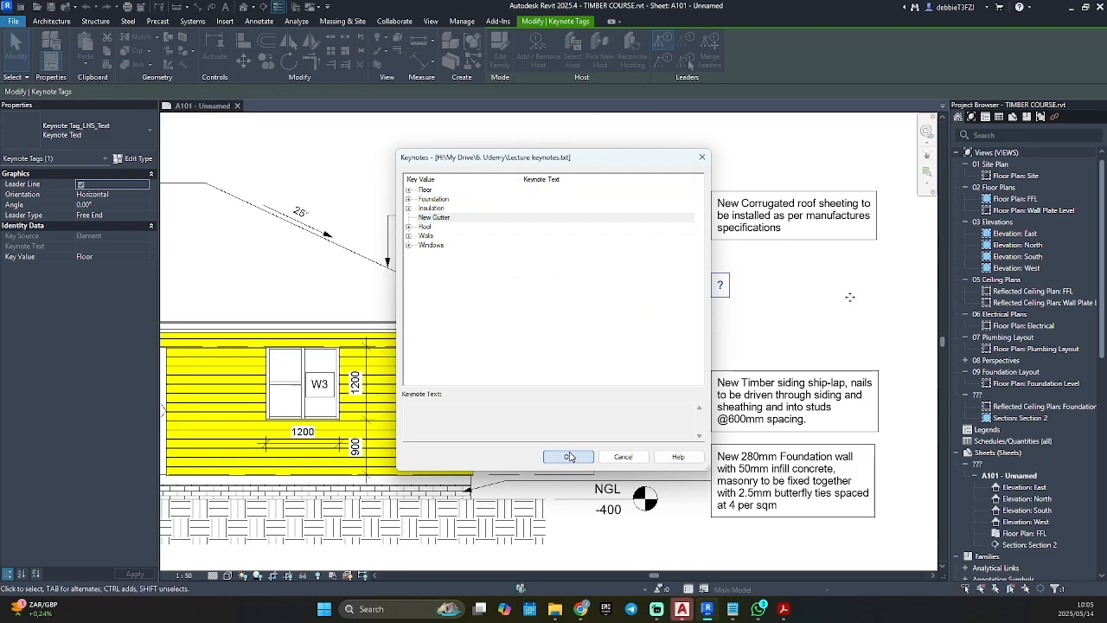
Step: In Notepad, complete the New Gutter entry with "New 125x125mm Aluminium Gutter to be installed by specialist" and the parent Roof
click(733, 609)
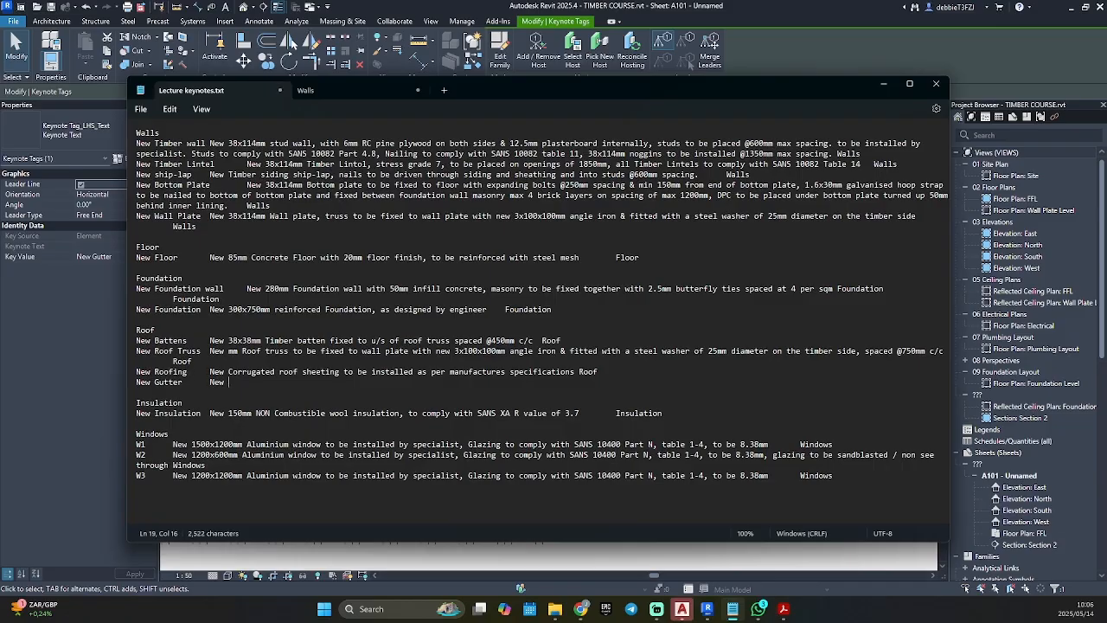
text(New 125x125mm ALuminium G)
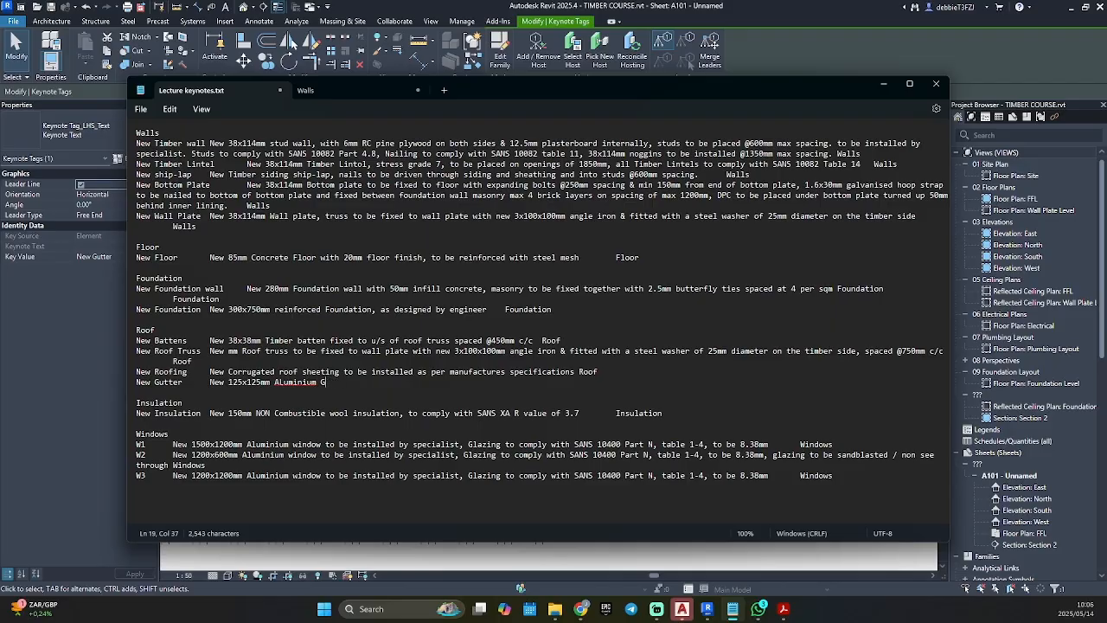
text(utter to)
key(BackSpace)
key(BackSpace)
text(stalled by s)
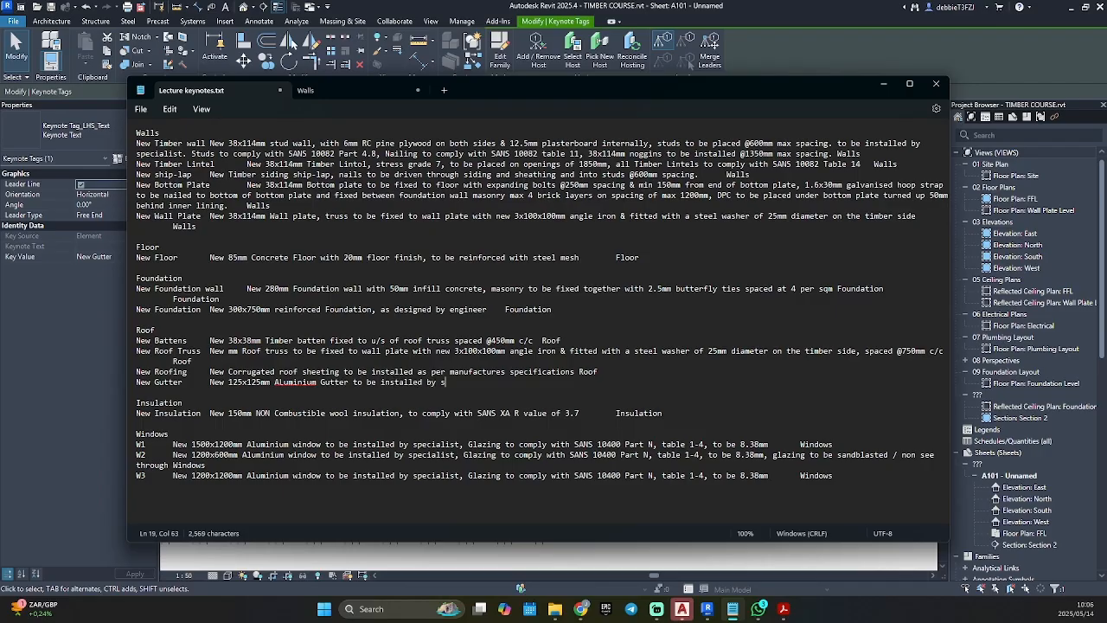
text(pecialsit)
key(BackSpace)
key(BackSpace)
right_click(296, 381)
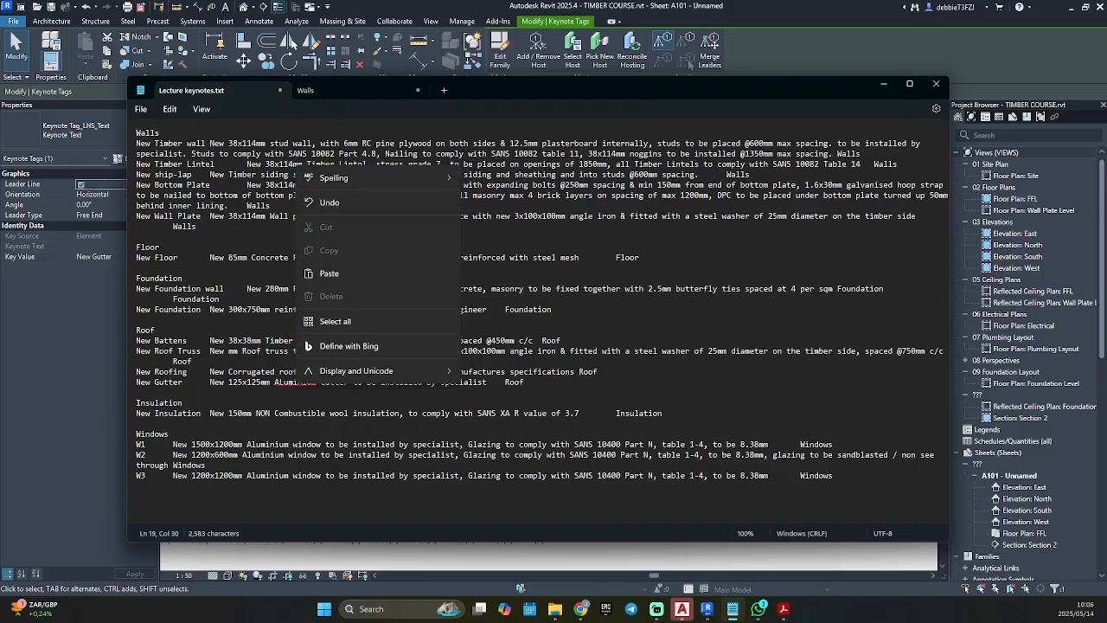
click(285, 382)
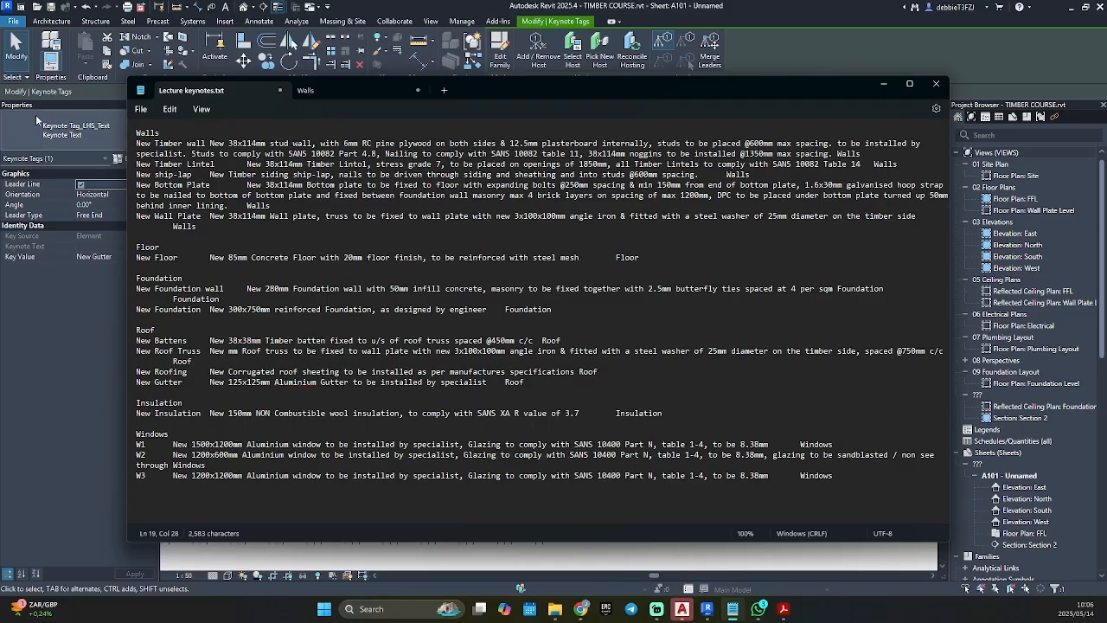
Step: Save the completed gutter entry in Lecture keynotes.txt and return to the South view in Revit
click(141, 109)
click(158, 208)
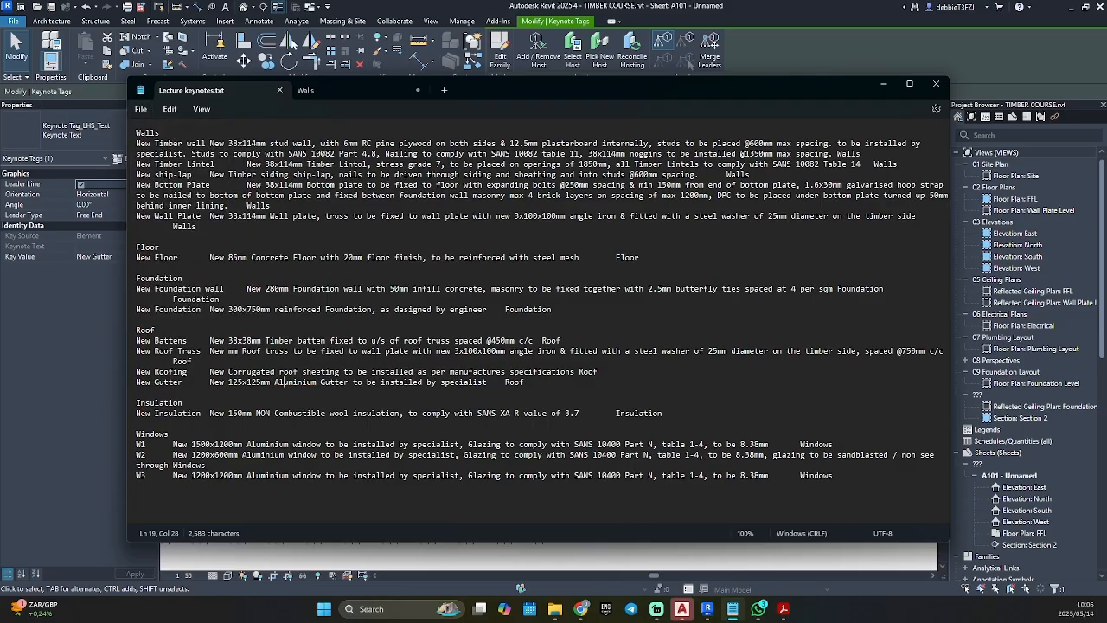
click(707, 609)
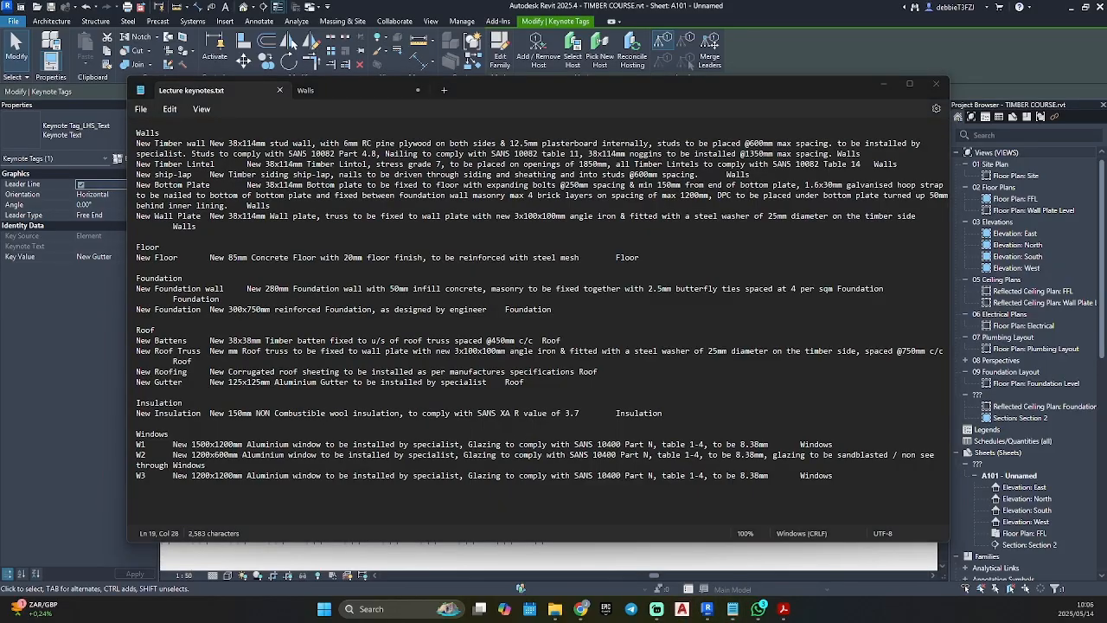
click(141, 109)
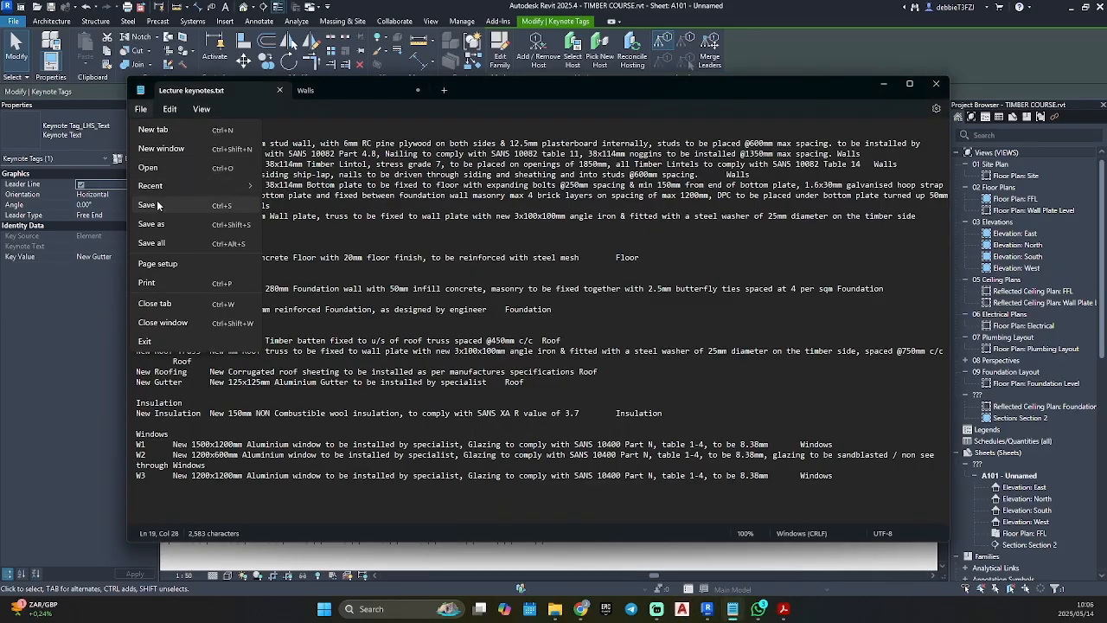
click(158, 208)
click(884, 84)
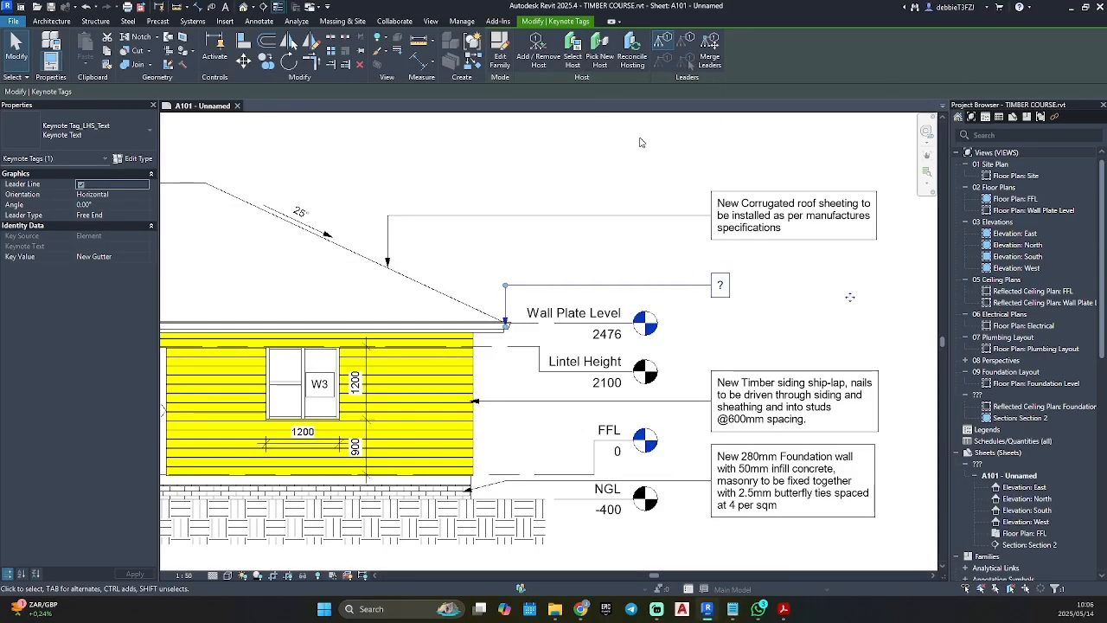
Step: Deselect the gutter tag and reload the keynote table to update its text across the elevations
key(Escape)
key(Escape)
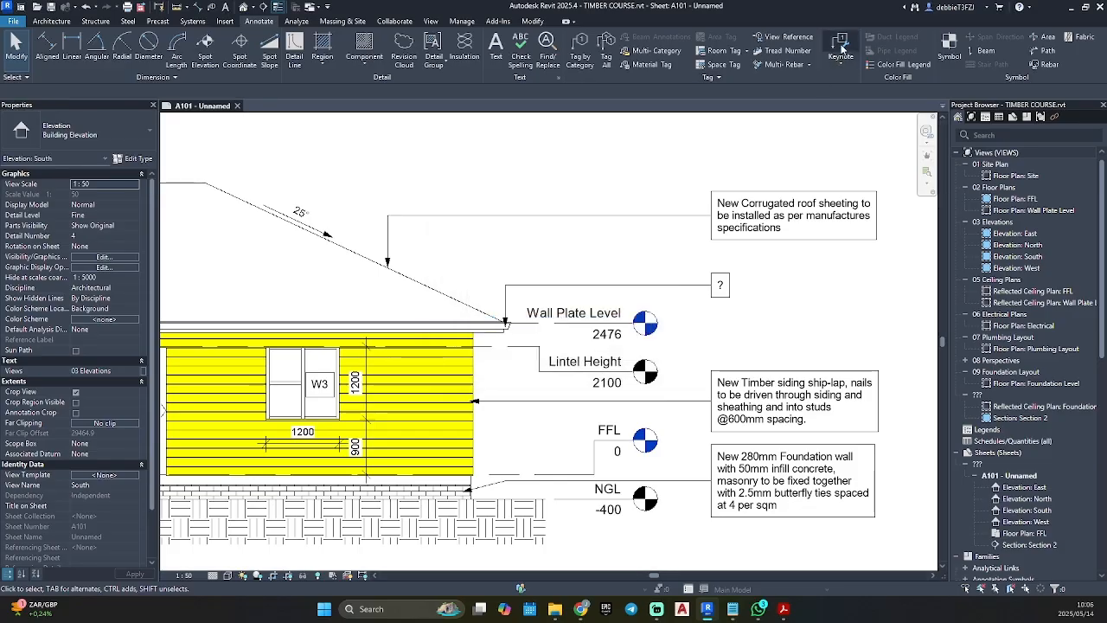
click(841, 47)
click(690, 288)
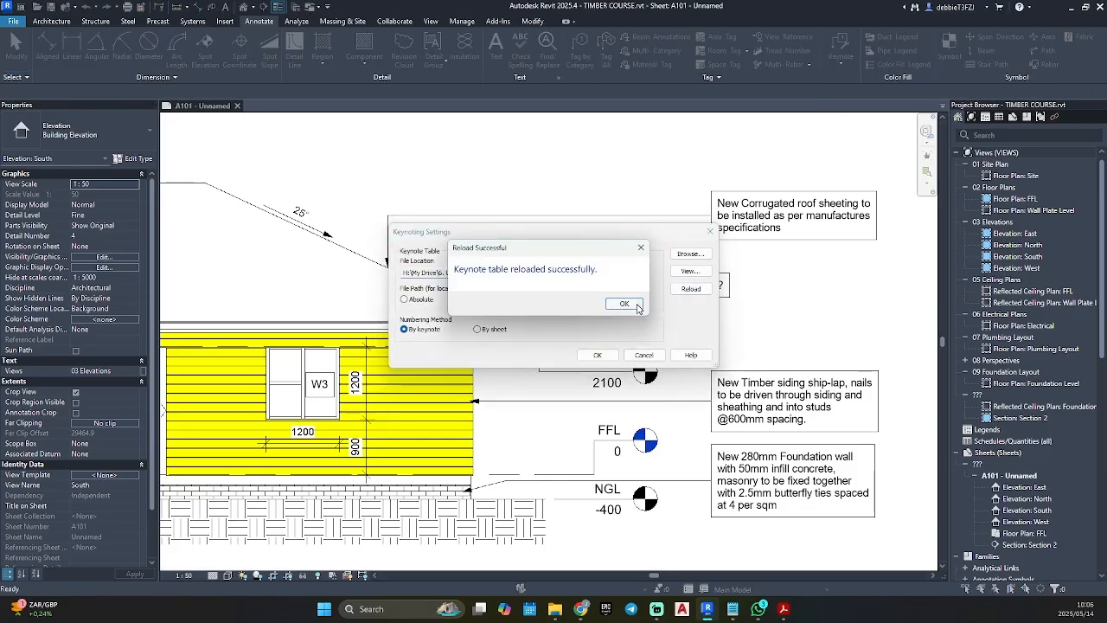
click(624, 303)
click(597, 354)
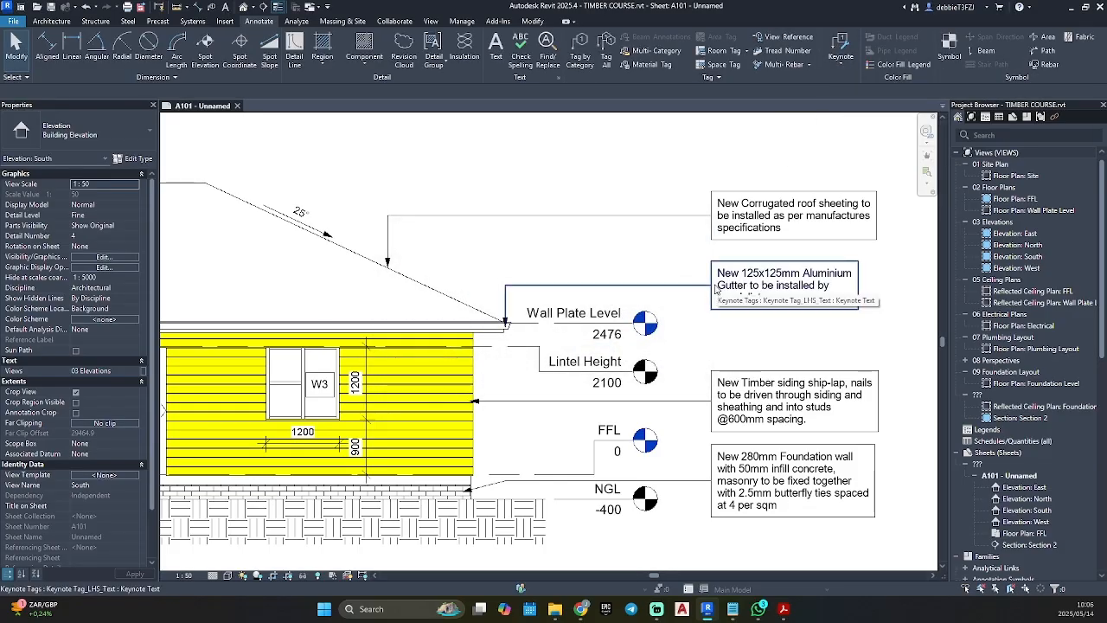
scroll(740, 344, down, 5)
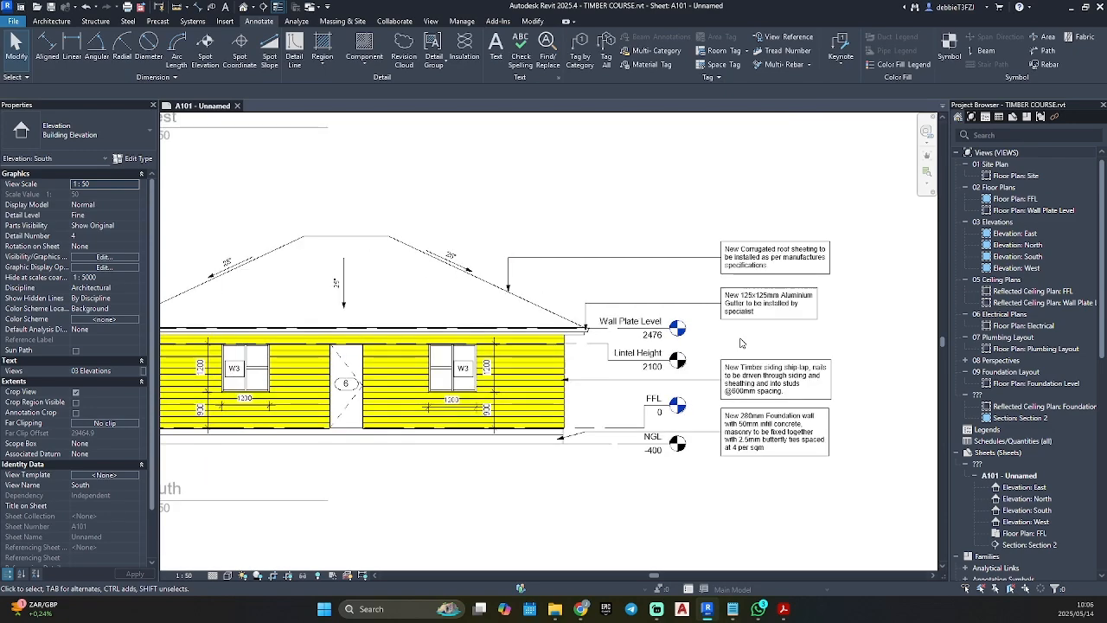
middle_drag(675, 341, 768, 323)
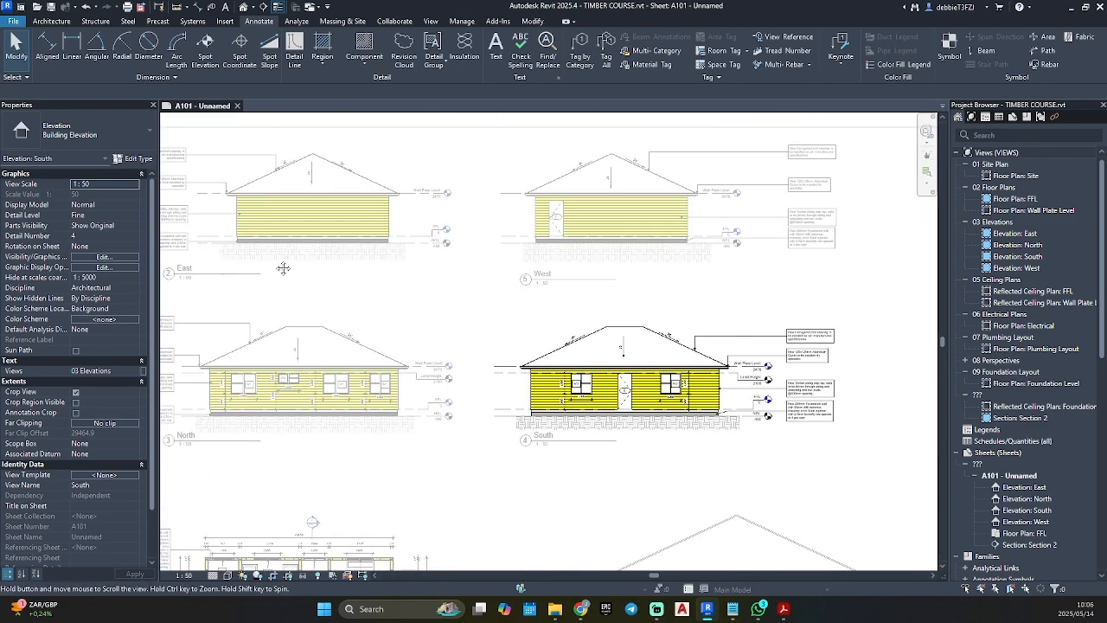
Step: Deactivate the South elevation and return to the full A101 sheet
middle_drag(283, 268, 401, 264)
middle_drag(843, 355, 643, 302)
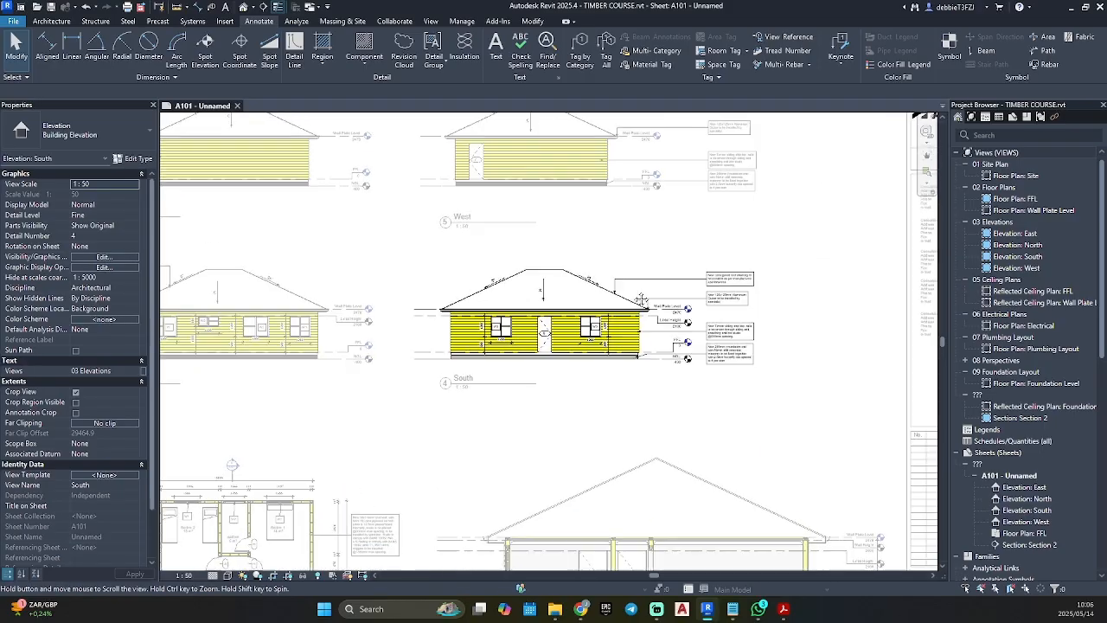
double_click(820, 260)
scroll(819, 260, down, 3)
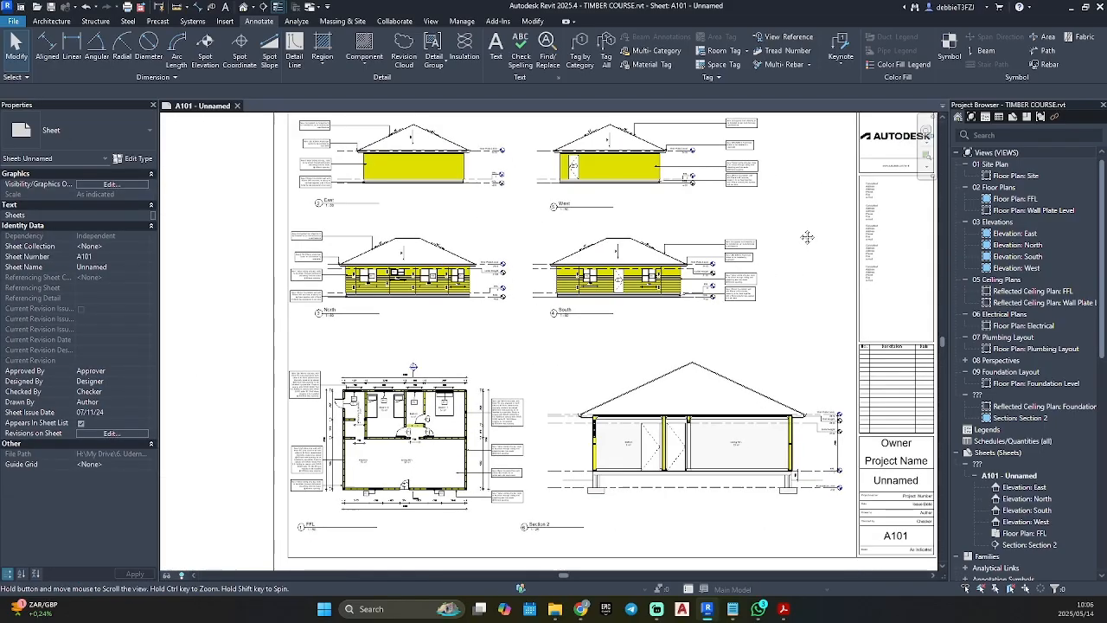
scroll(802, 255, down, 2)
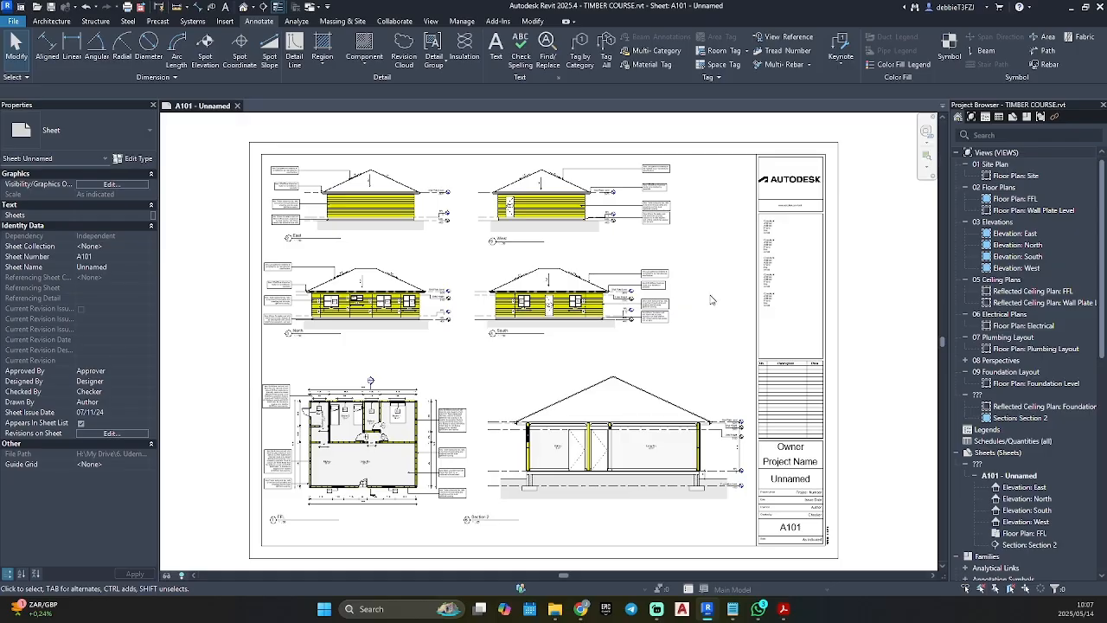
Step: Activate the Section 2 viewport and start a filled region of type Wood 1
click(616, 437)
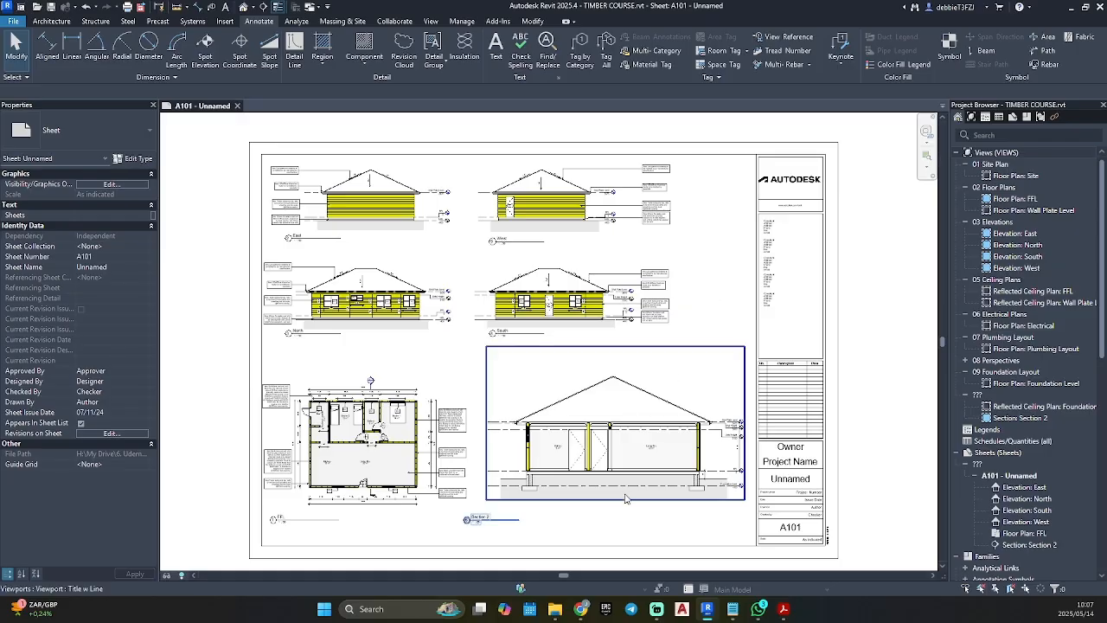
scroll(616, 433, up, 4)
double_click(614, 418)
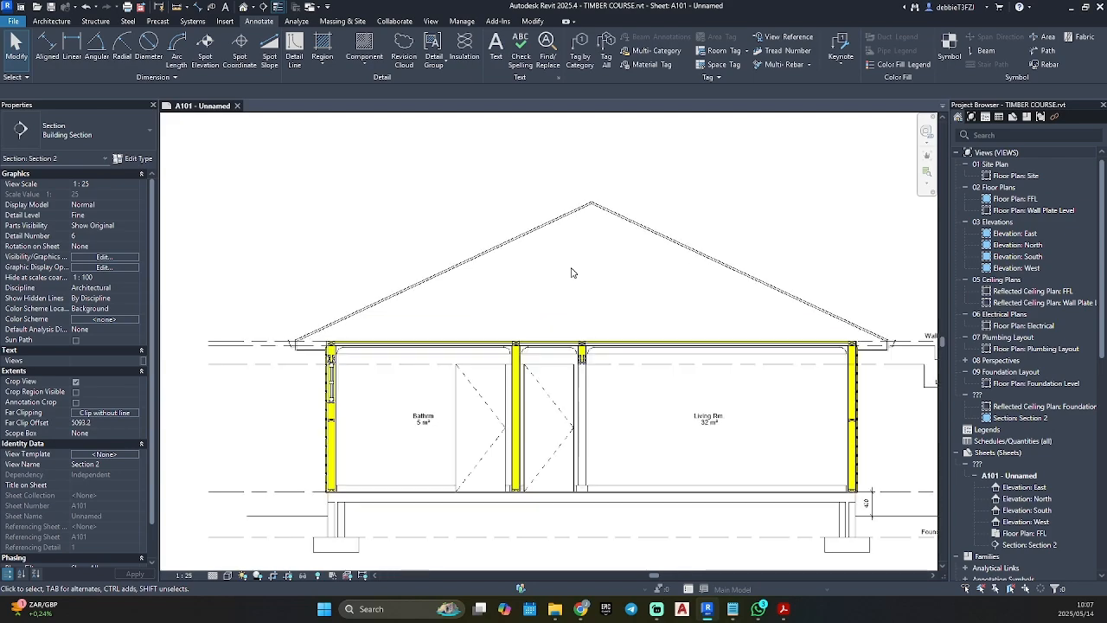
click(323, 45)
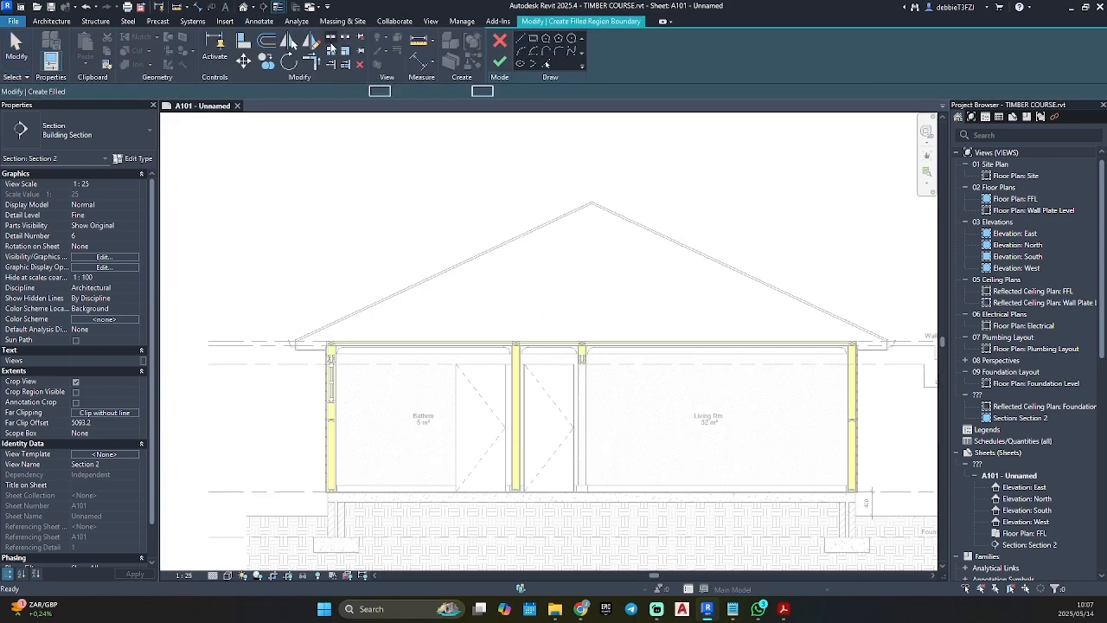
click(87, 130)
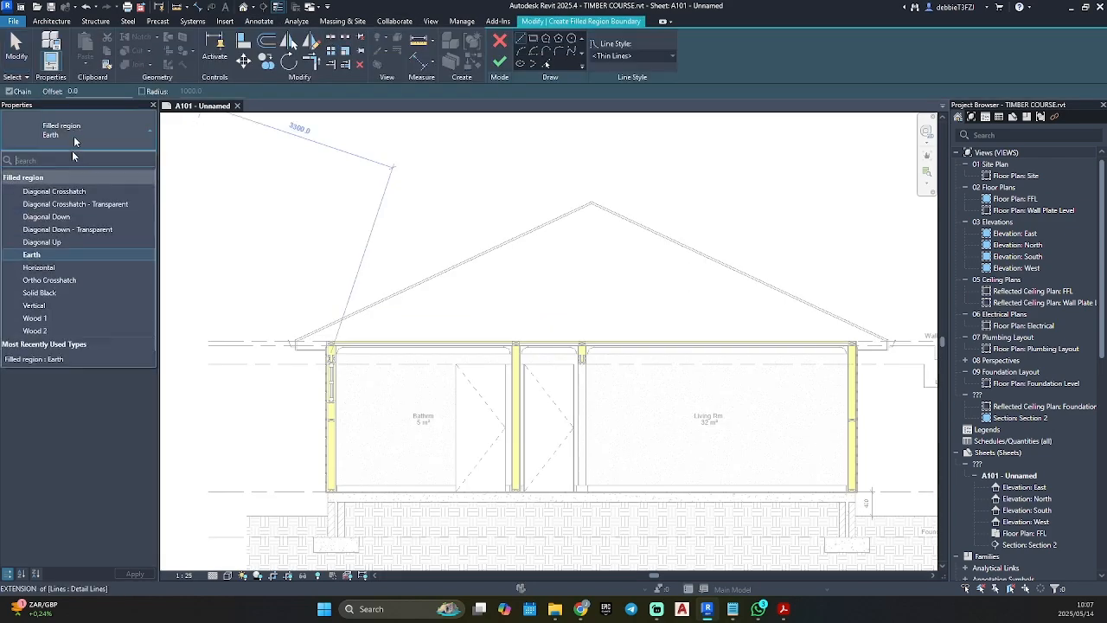
click(61, 318)
Step: Try to outline a tie beam along the wall tops between the exterior walls, with a short vertical edge at the Living Rm. end
scroll(681, 294, up, 2)
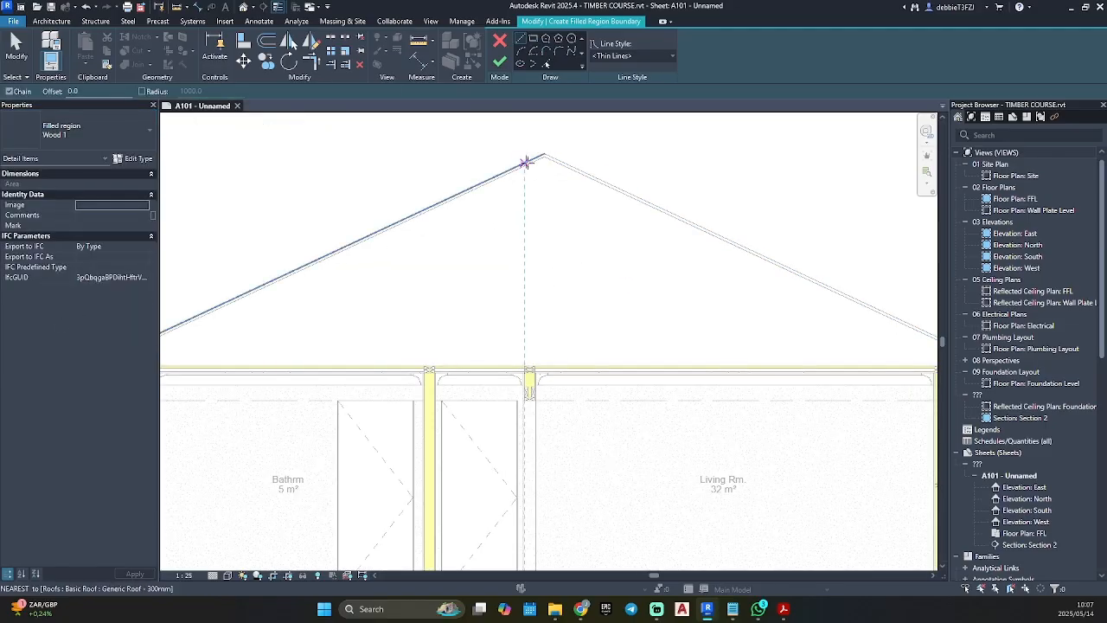
scroll(526, 163, up, 2)
scroll(569, 358, down, 2)
middle_drag(569, 358, 622, 307)
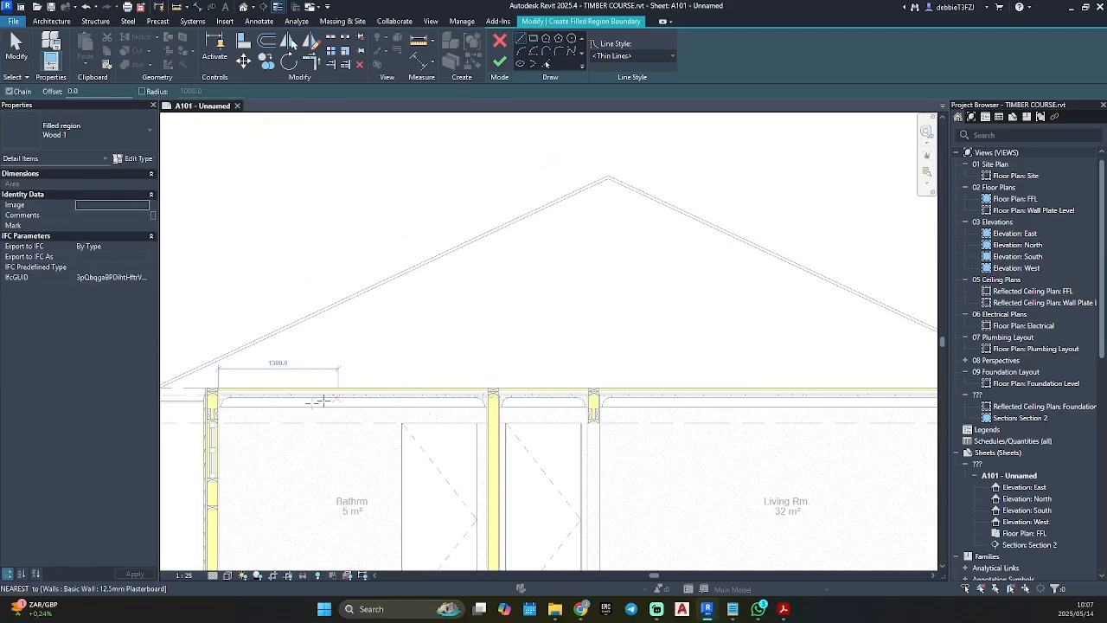
scroll(215, 406, up, 2)
click(197, 364)
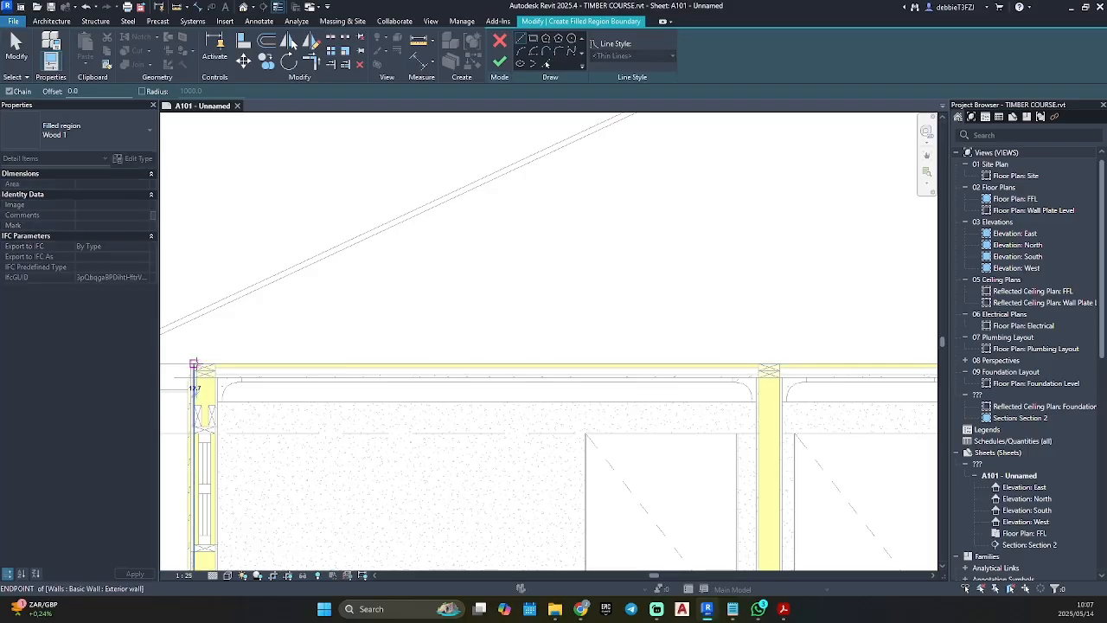
scroll(791, 378, down, 2)
middle_drag(793, 378, 242, 299)
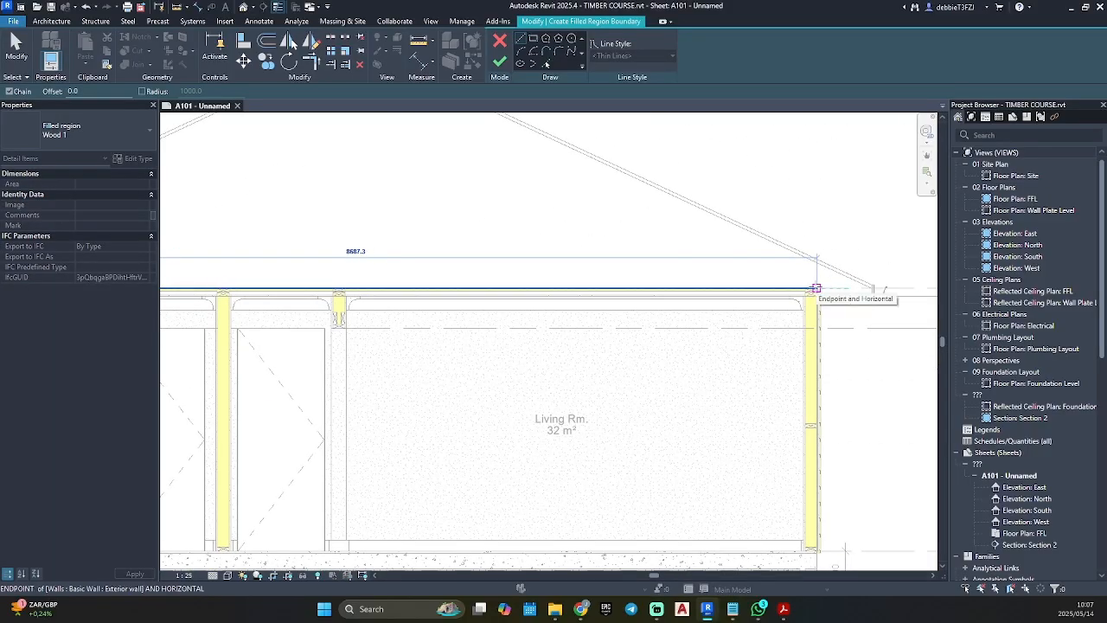
scroll(815, 288, up, 2)
click(818, 292)
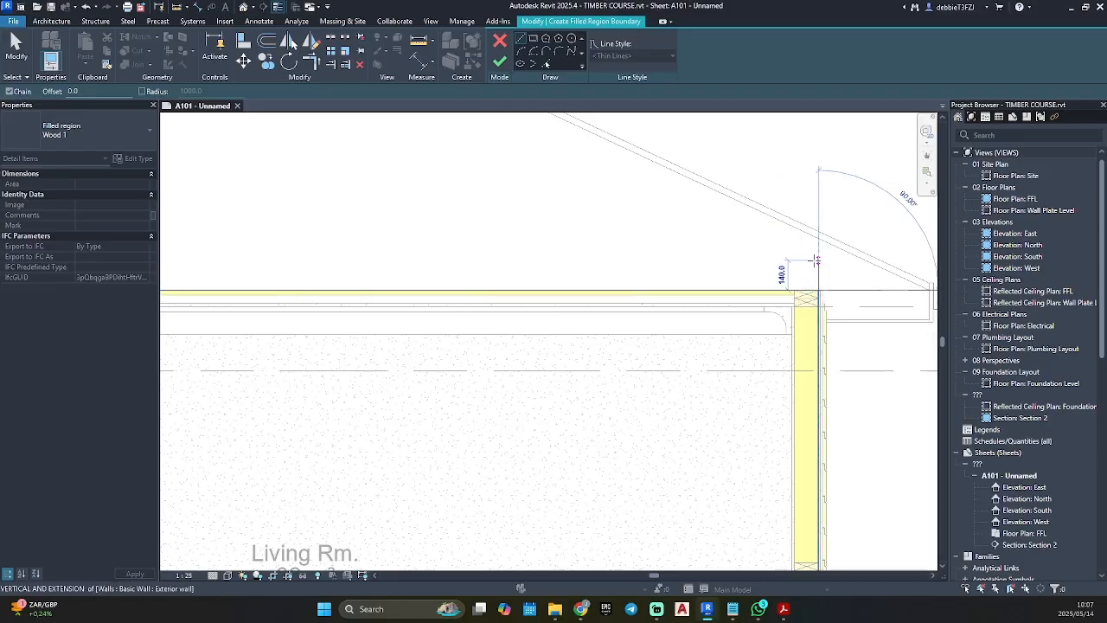
scroll(817, 260, down, 3)
middle_drag(819, 261, 852, 292)
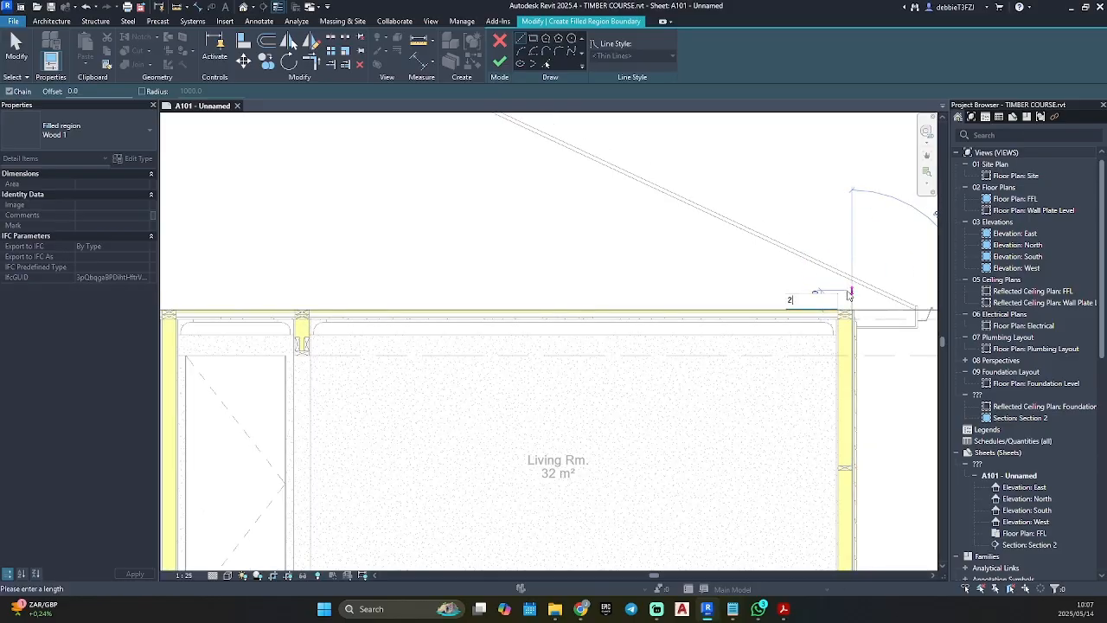
click(851, 286)
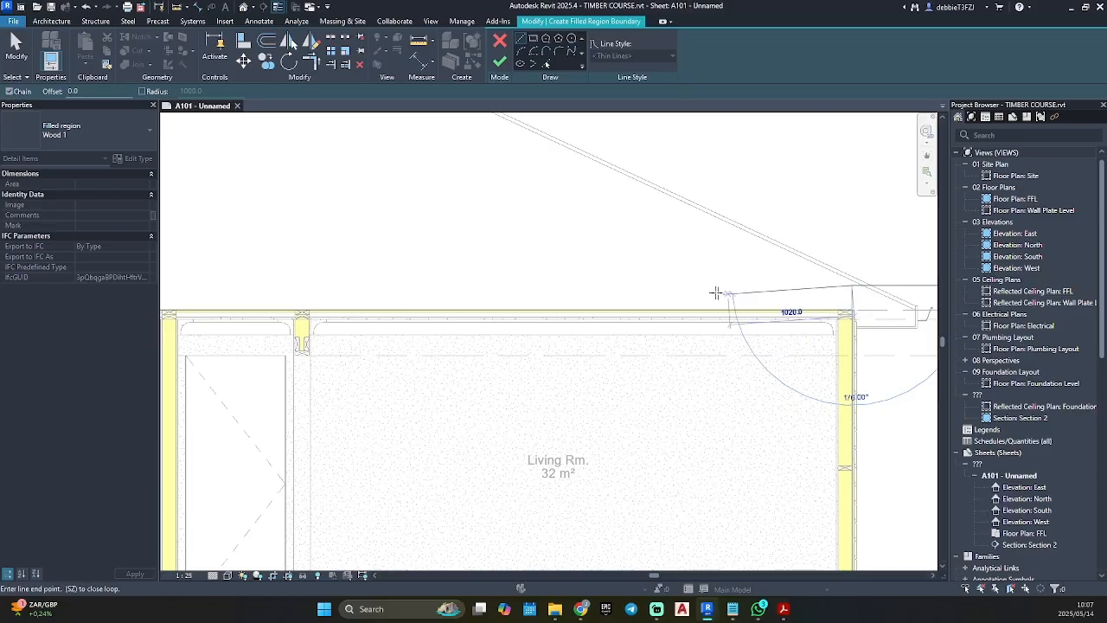
key(Escape)
key(Escape)
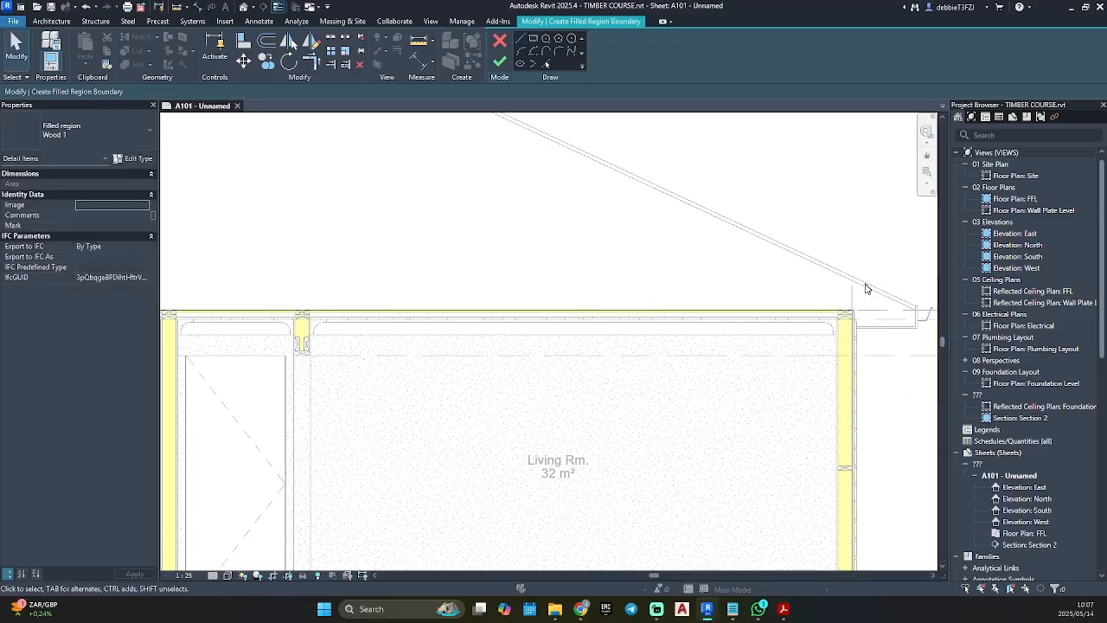
click(521, 38)
click(303, 310)
scroll(386, 151, down, 2)
middle_drag(386, 151, 638, 289)
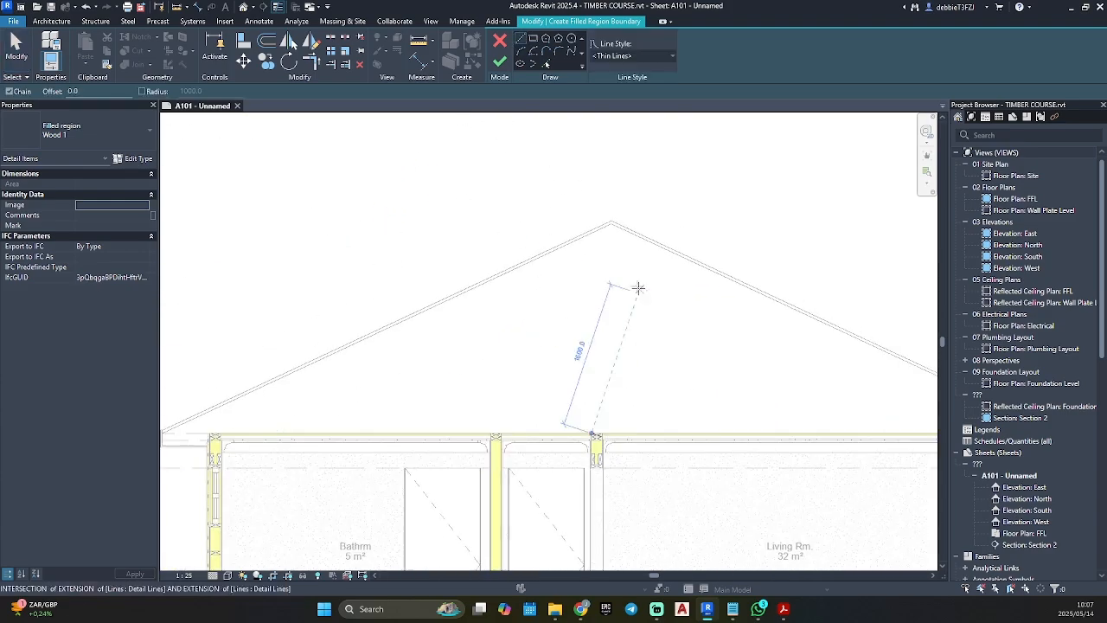
key(Escape)
key(Escape)
Step: Create boundary lines offset 54 mm below the underside of both roof slopes using Pick Lines
scroll(615, 240, up, 3)
click(548, 63)
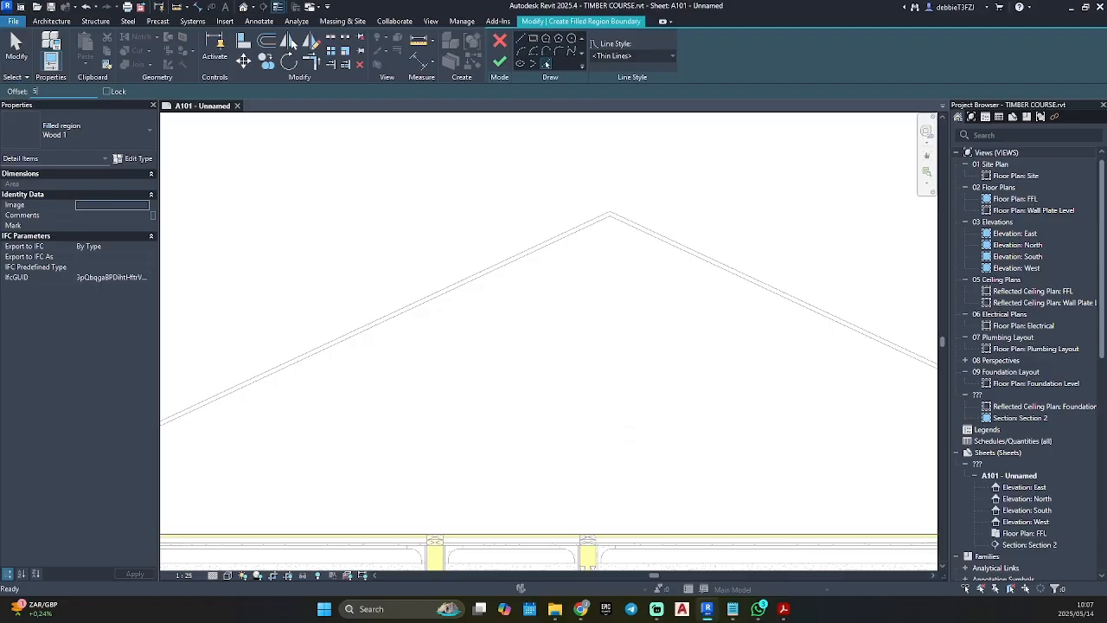
click(524, 260)
click(638, 232)
scroll(571, 173, down, 3)
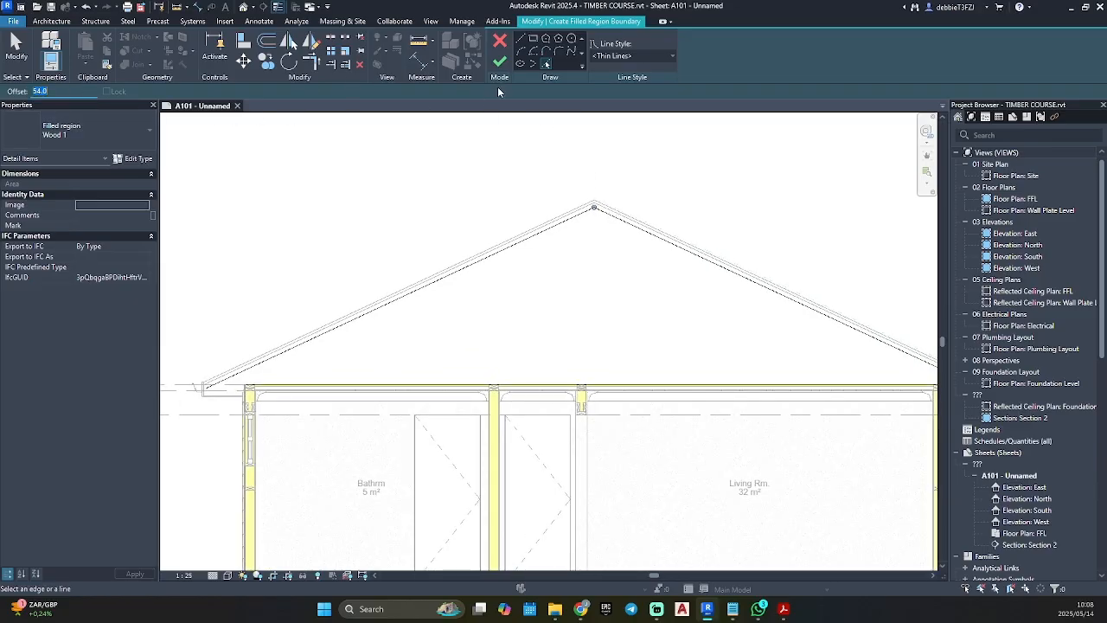
Step: Extend the lower end of the boundary line on the Bathrm side to the inner face of the fascia
click(519, 39)
scroll(216, 372, up, 2)
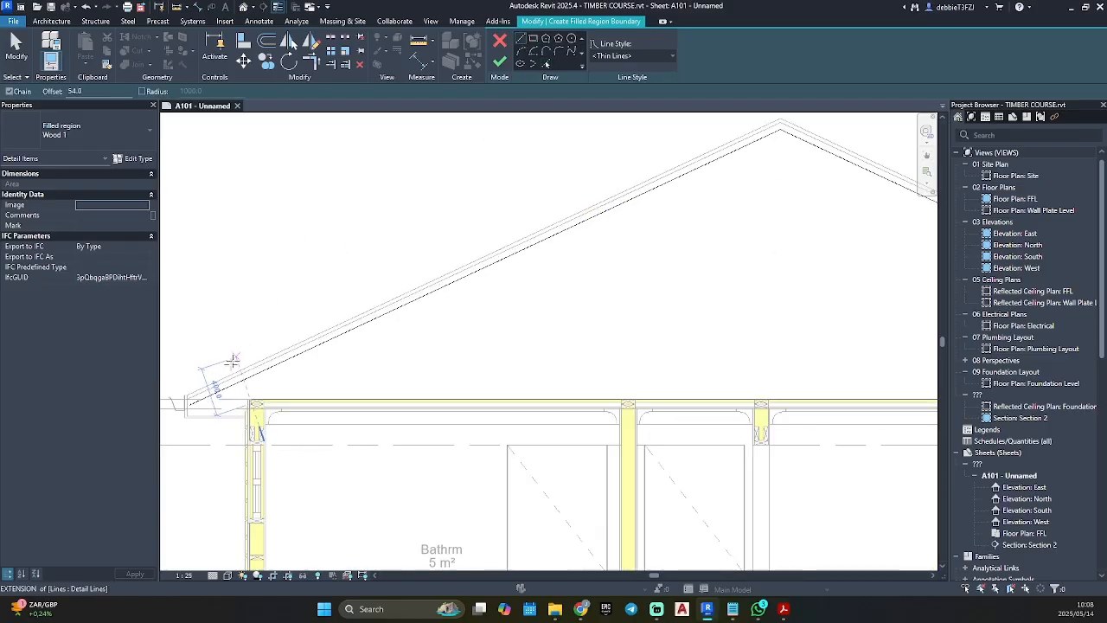
middle_drag(243, 361, 523, 251)
scroll(482, 284, up, 2)
key(Escape)
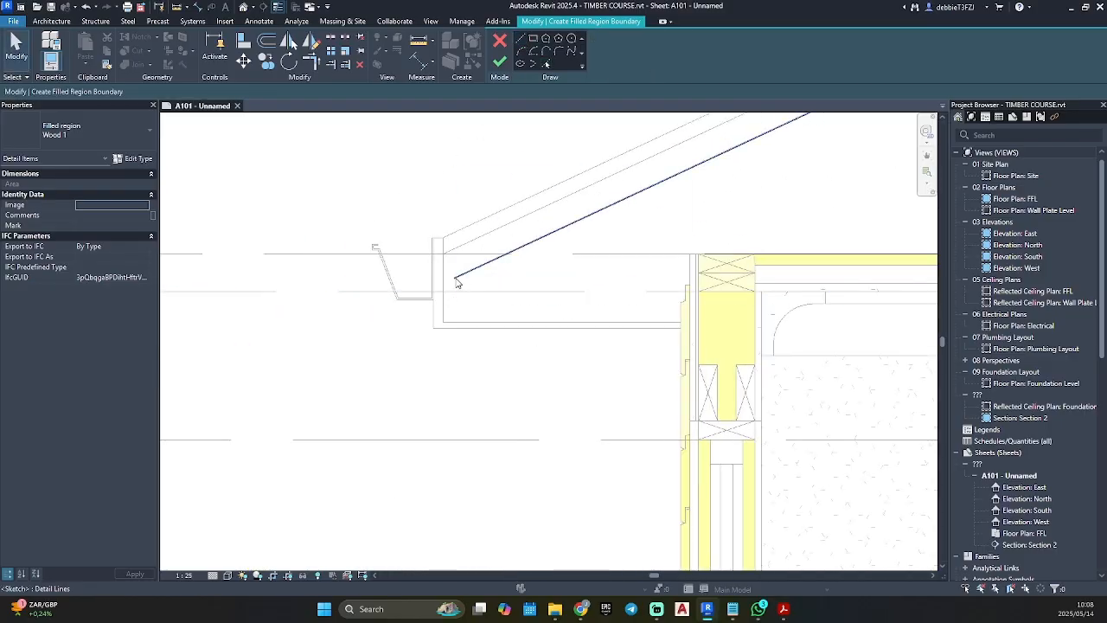
click(460, 278)
drag(455, 280, 443, 283)
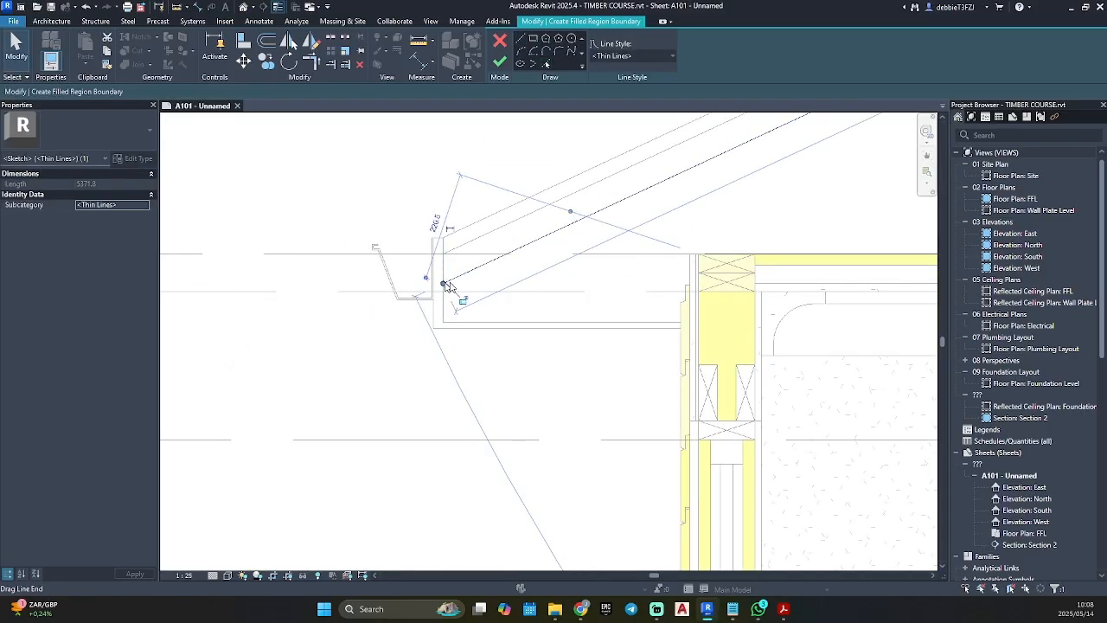
Step: Sketch a vertical boundary line down the fascia's inner face from the rafter line to the soffit on the Bathrm side
click(520, 38)
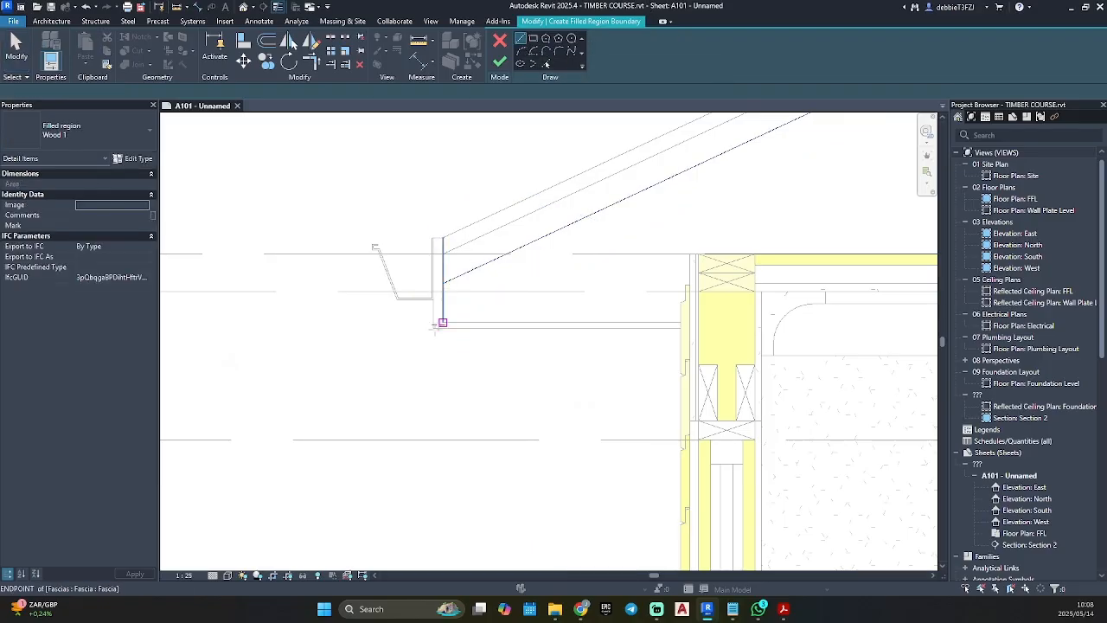
scroll(438, 317, up, 2)
click(449, 249)
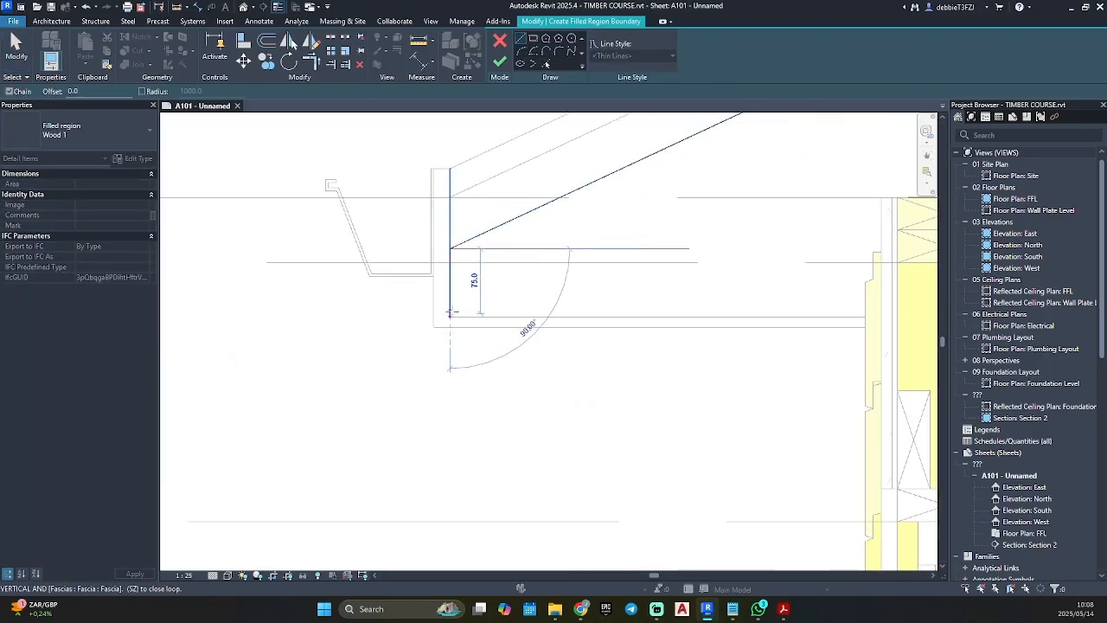
click(449, 317)
key(Escape)
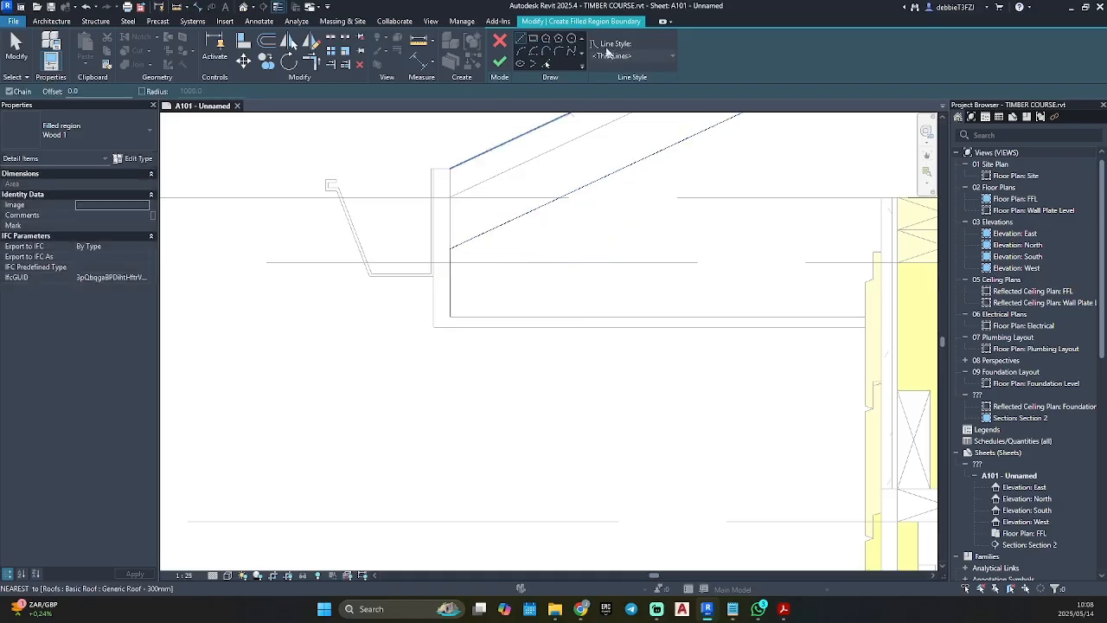
Step: Create second boundary lines offset 75 mm below the first rafter lines on both slopes using Pick Lines
click(545, 66)
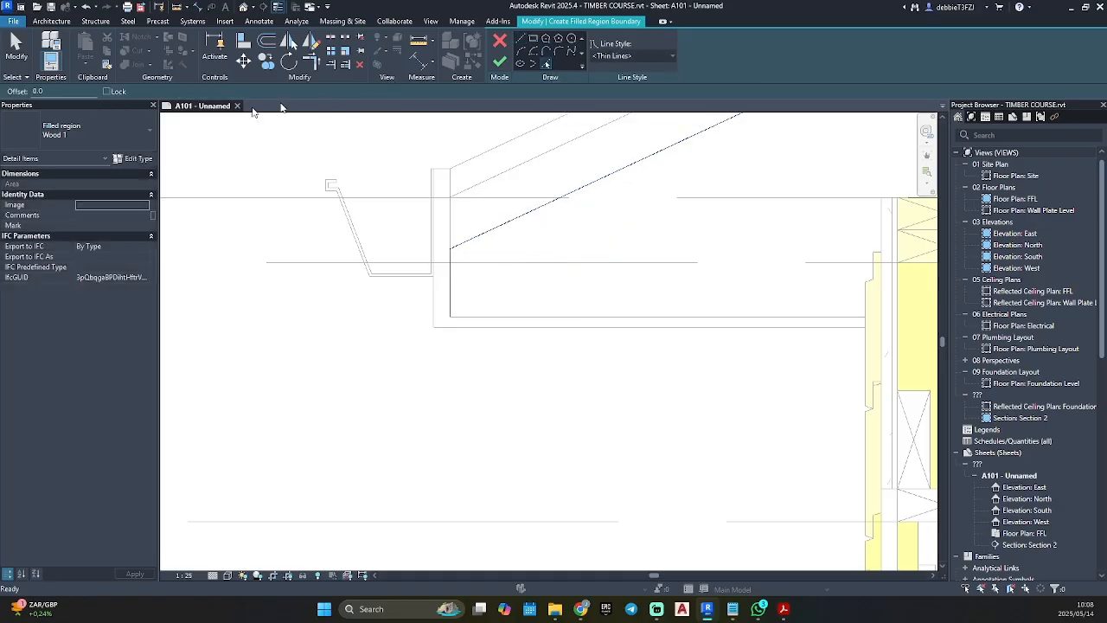
click(52, 90)
click(632, 168)
scroll(637, 164, down, 2)
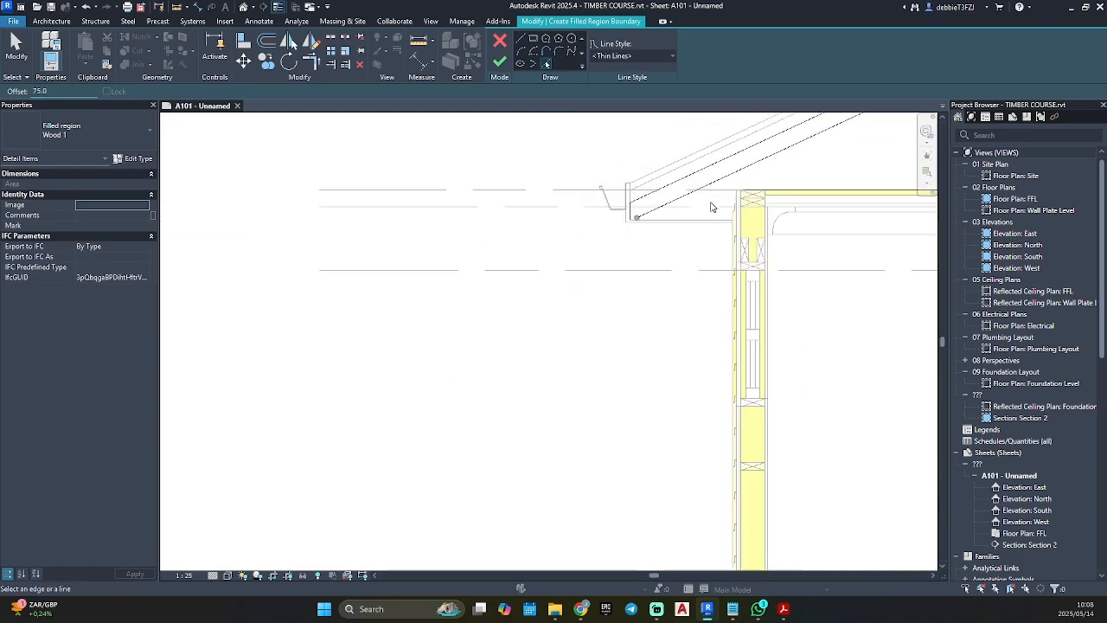
middle_drag(712, 206, 131, 548)
scroll(614, 343, down, 2)
middle_drag(612, 341, 64, 258)
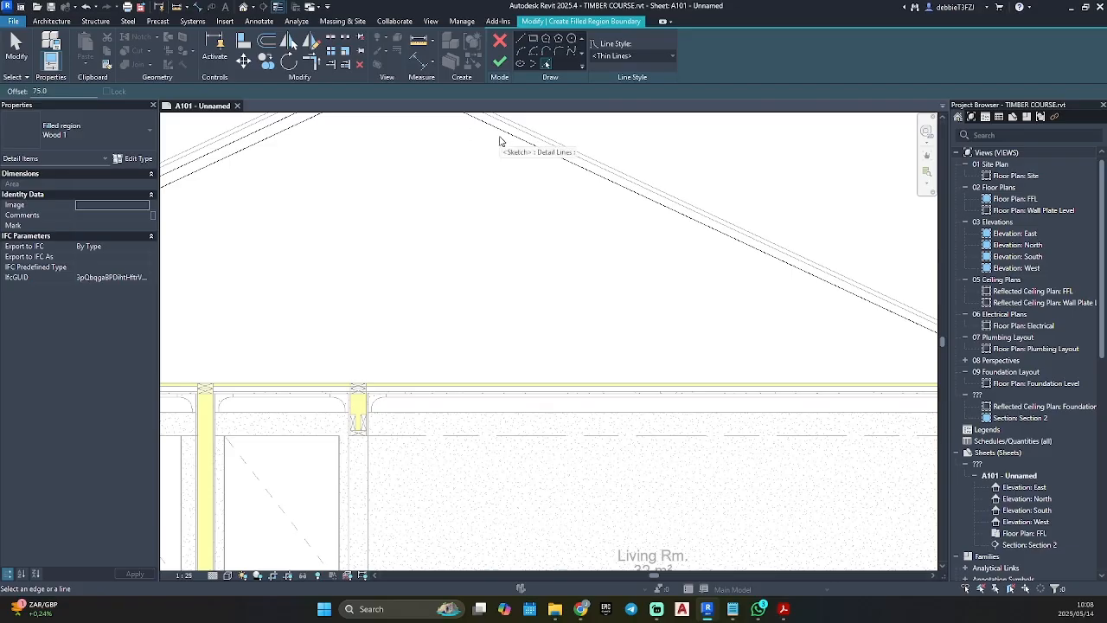
scroll(562, 217, down, 2)
scroll(778, 316, up, 1)
scroll(927, 356, up, 1)
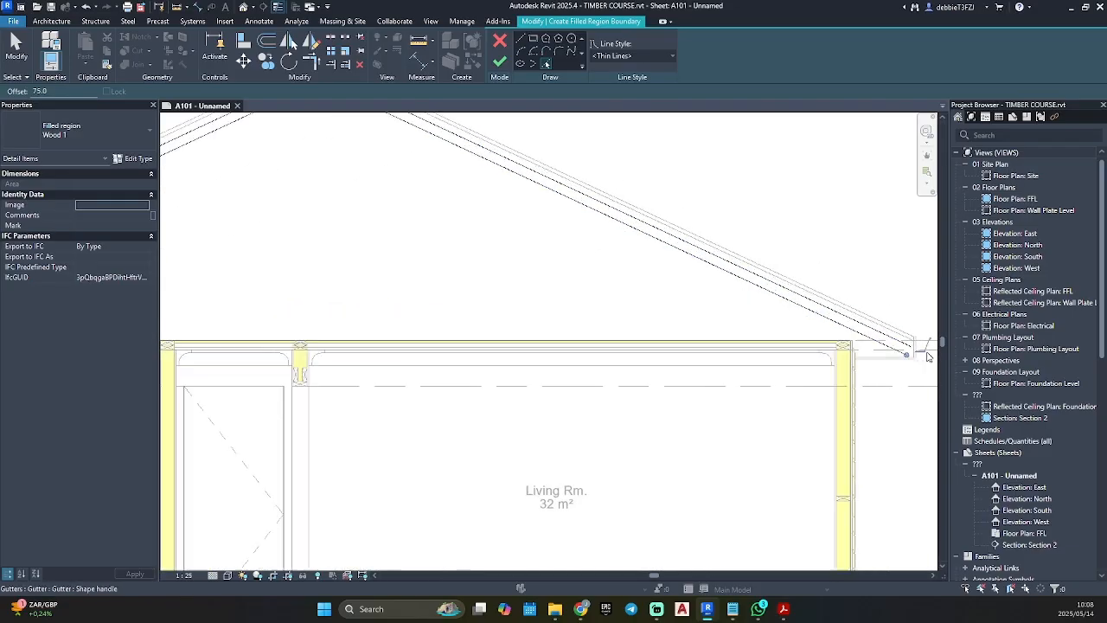
Step: Extend the boundary lines' eave ends on the Living Rm. side to the fascia
scroll(927, 356, up, 3)
key(Escape)
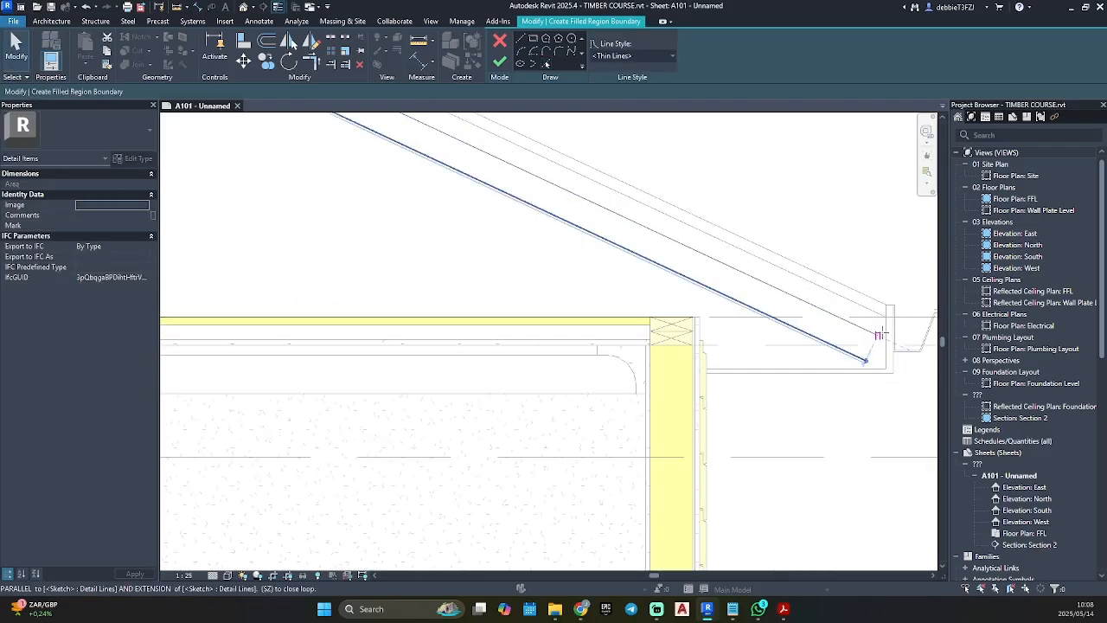
mouse_move(882, 333)
mouse_down()
mouse_move(865, 344)
mouse_move(894, 357)
mouse_up()
scroll(868, 381, up, 2)
key(Escape)
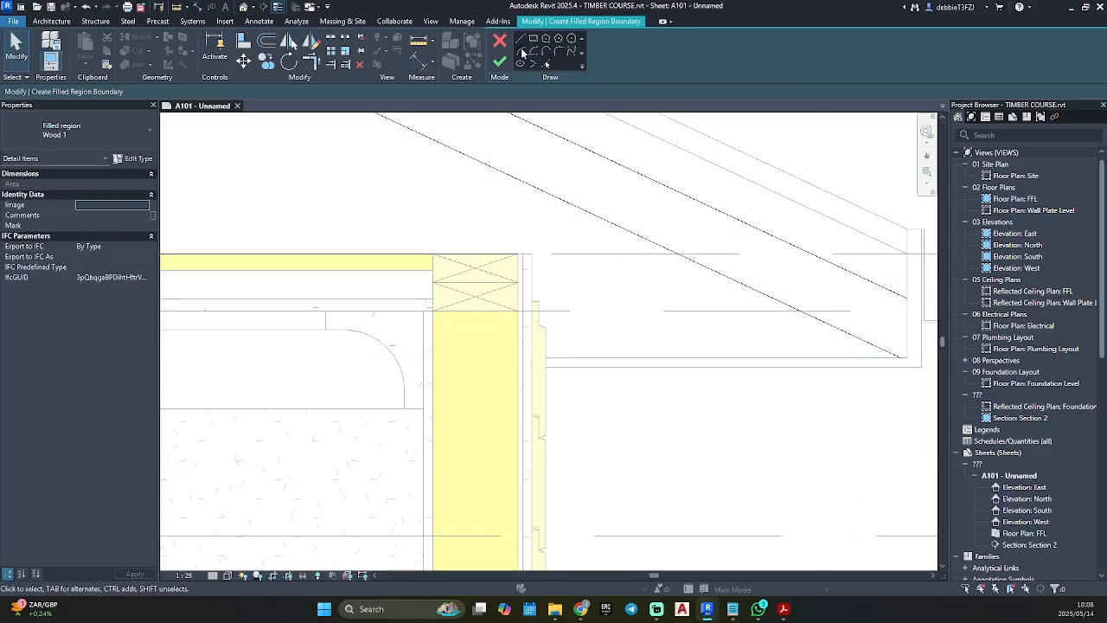
Step: Close the rafter outline on the Living Rm. side with a vertical line along the fascia's inner face
click(520, 39)
click(906, 299)
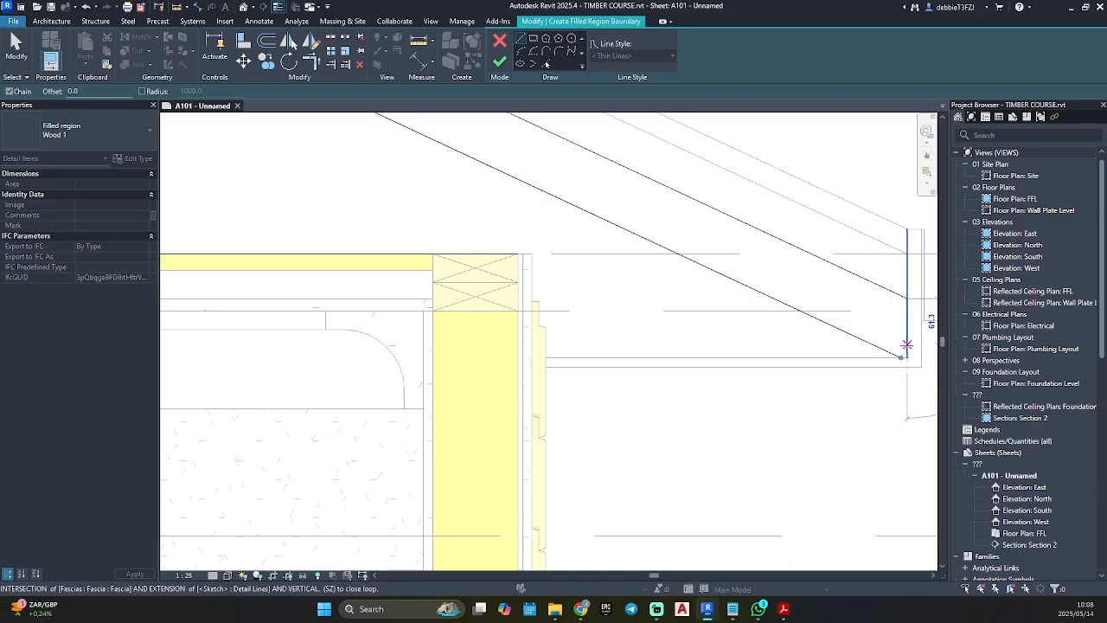
click(907, 358)
key(Escape)
key(Escape)
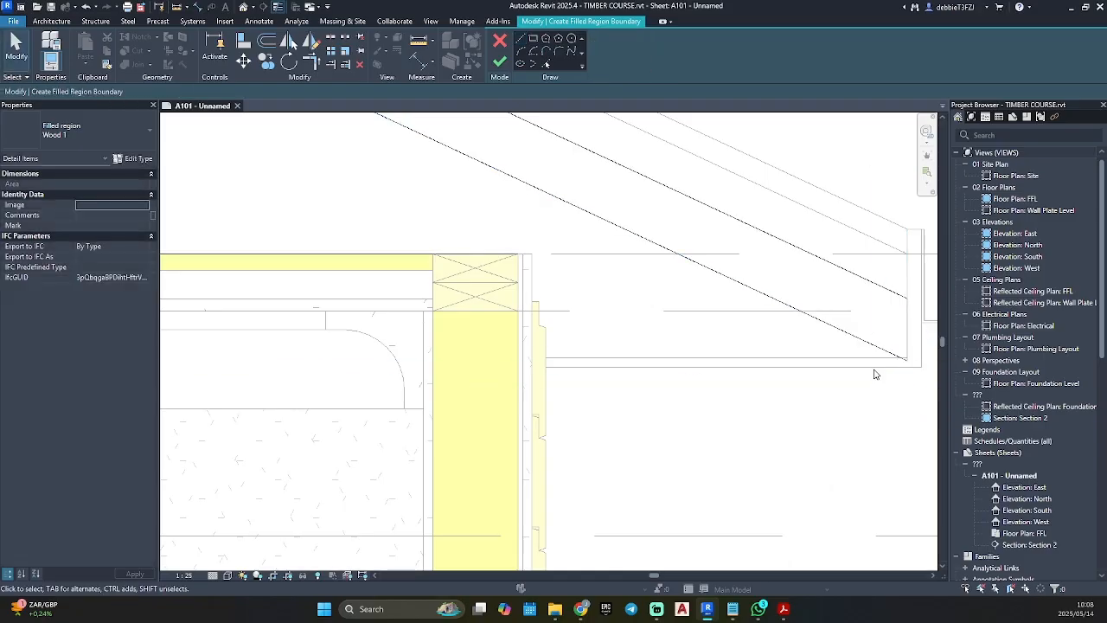
Step: Join the lower rafter line to the vertical fascia line at the Bathrm-side eave using Trim/Extend
mouse_move(873, 373)
middle_down()
mouse_move(617, 331)
mouse_move(420, 358)
mouse_move(774, 334)
mouse_move(812, 318)
middle_up()
middle_drag(360, 268, 809, 217)
scroll(588, 303, up, 7)
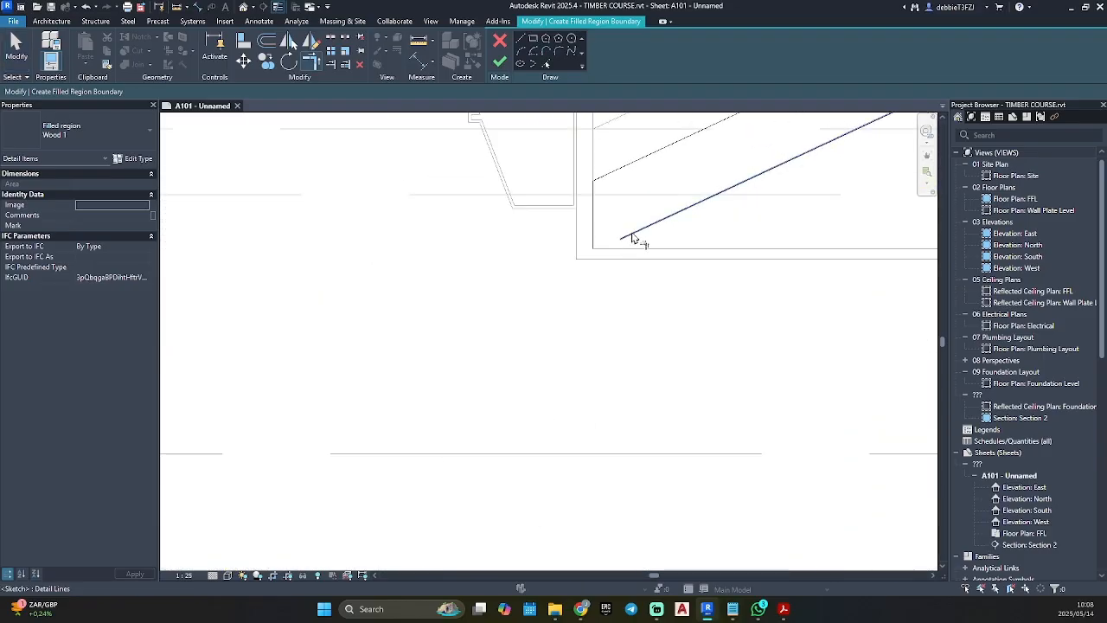
scroll(749, 284, down, 4)
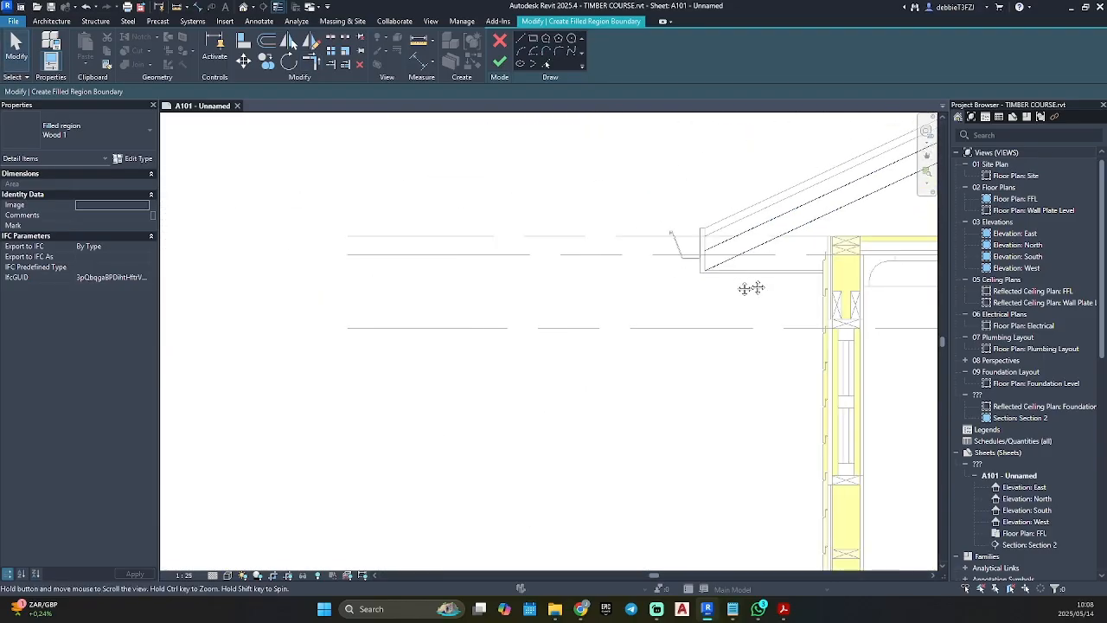
mouse_move(749, 286)
middle_down()
mouse_move(507, 272)
mouse_move(343, 473)
middle_up()
scroll(766, 257, down, 3)
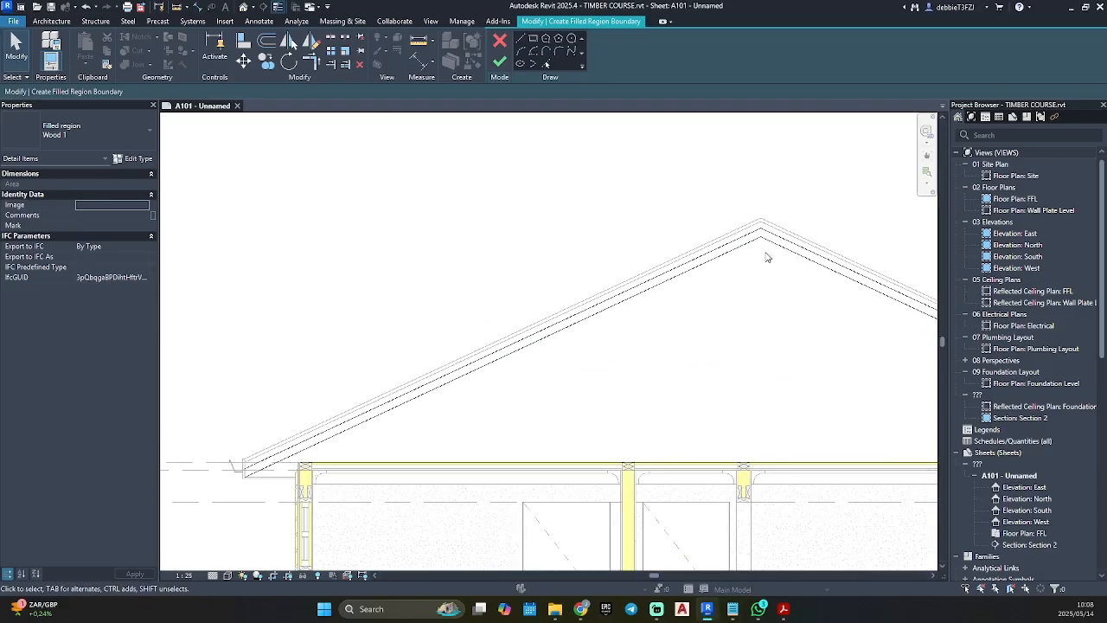
Step: Create the tie beam's boundary lines above the ceiling with Pick Lines, offsetting the upper one 75 mm, and delete the stray short segment over the Bathrm wall
middle_drag(773, 255, 620, 192)
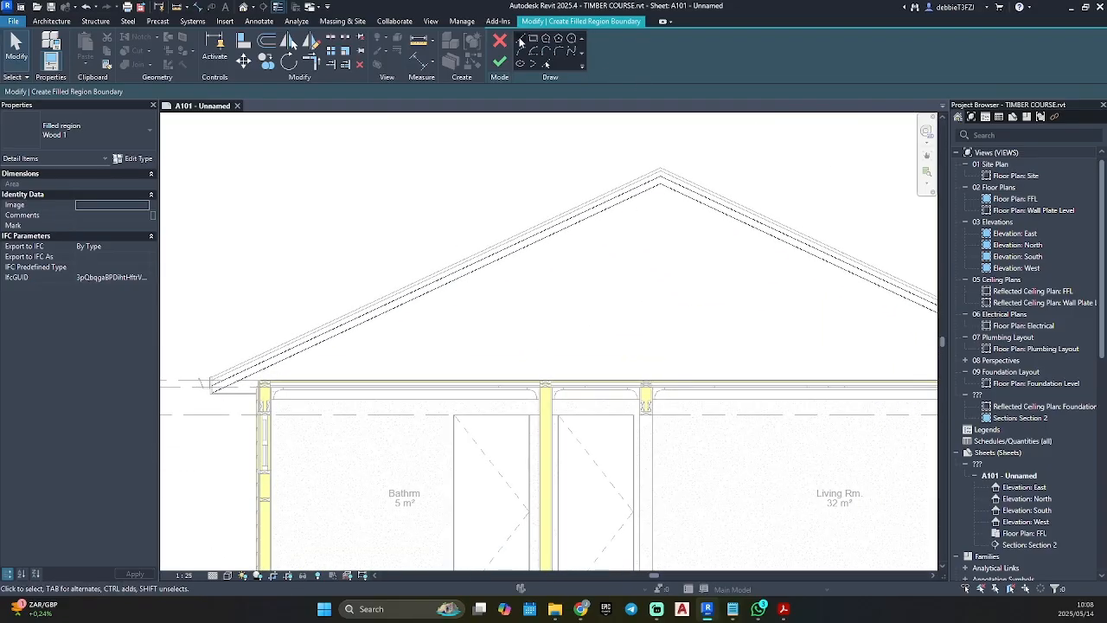
click(519, 42)
key(Escape)
click(546, 63)
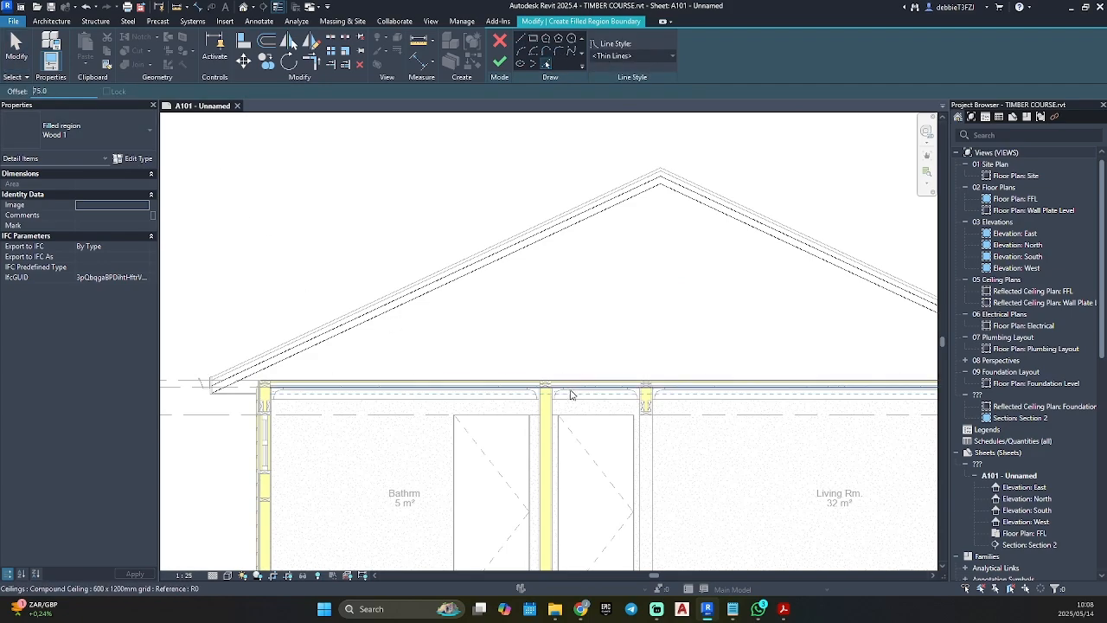
scroll(326, 359, up, 3)
middle_drag(191, 389, 514, 302)
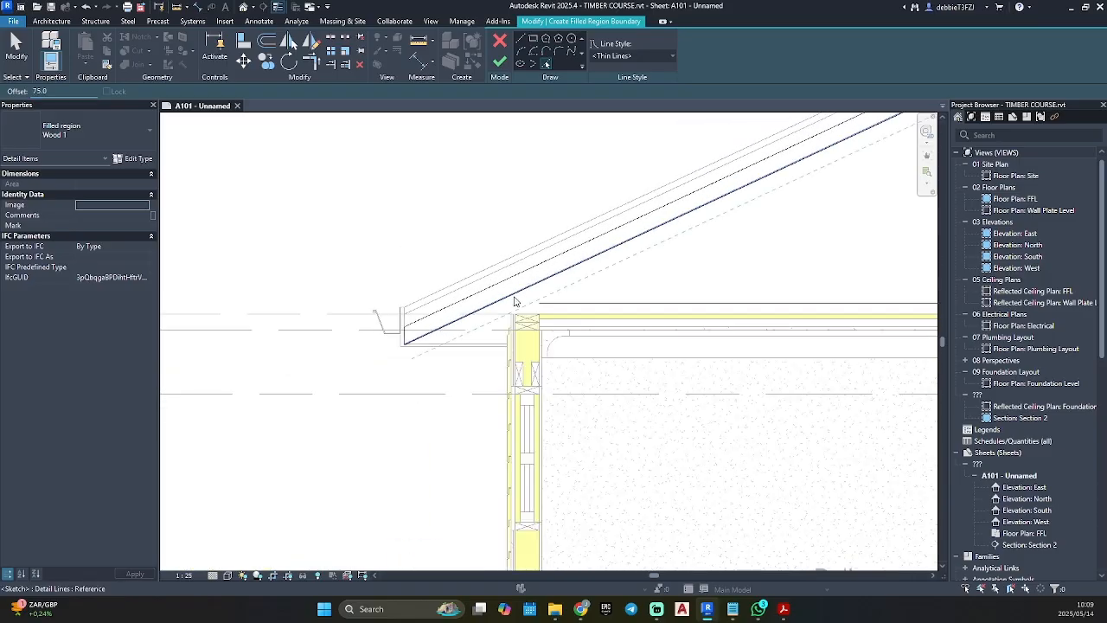
scroll(526, 329, up, 2)
key(Escape)
click(545, 301)
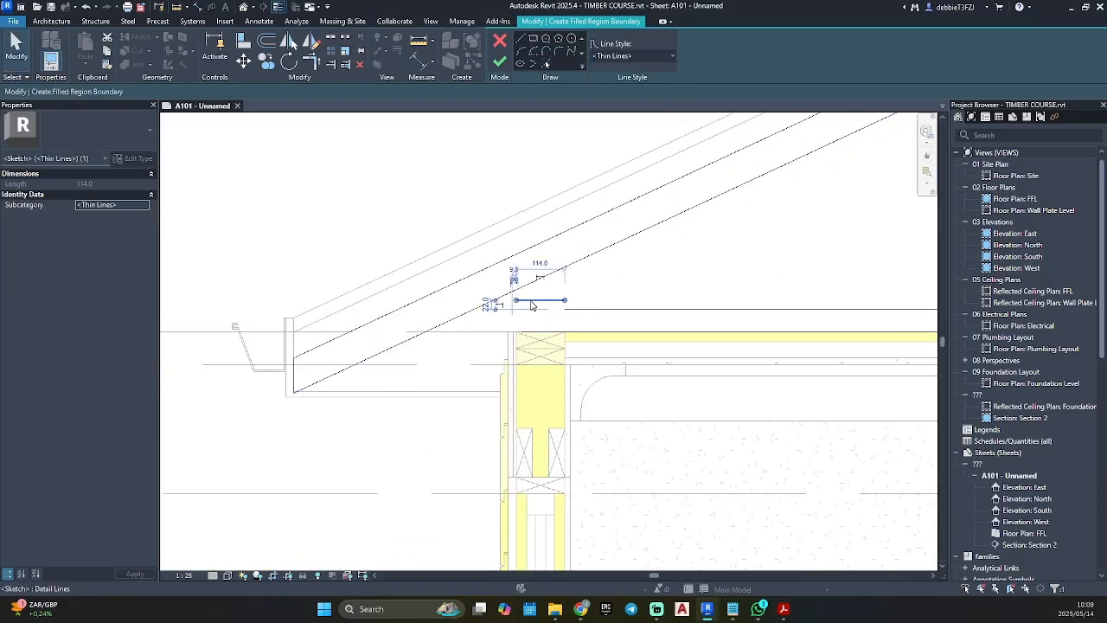
key(Delete)
Step: Extend the tie beam lines' Bathrm-side ends to the lower rafter line
click(609, 309)
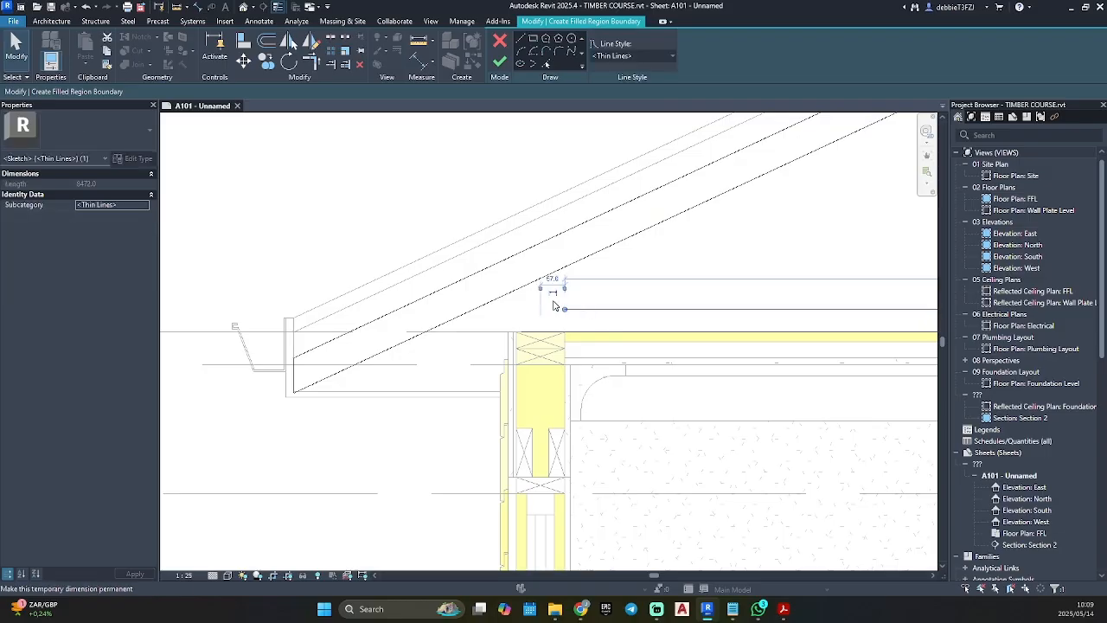
key(Escape)
key(l)
key(i)
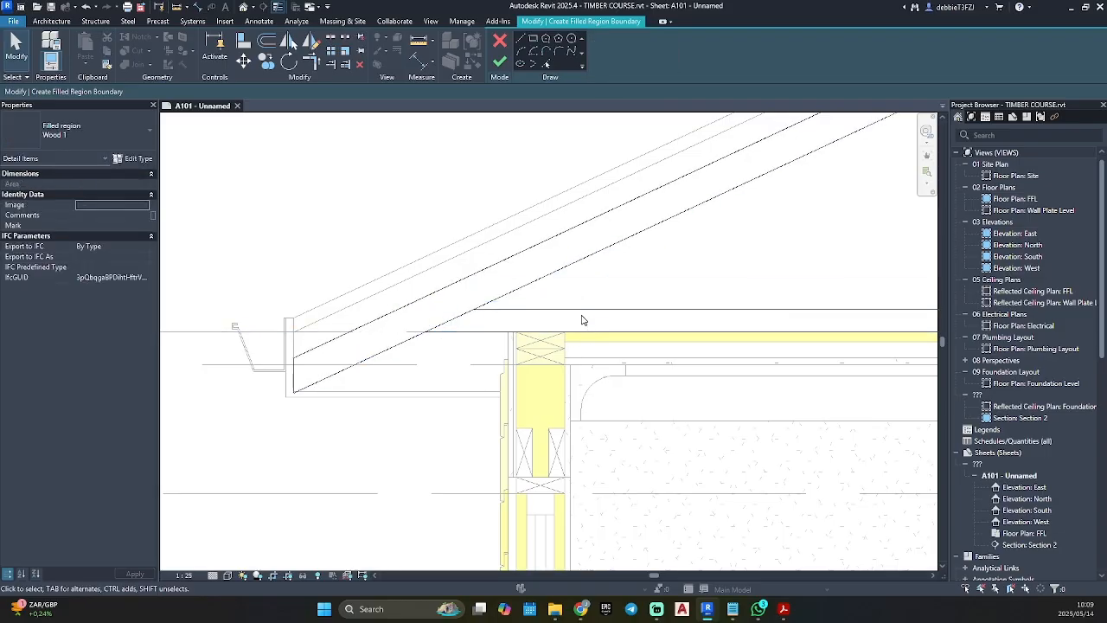
Step: Extend both tie beam lines at the Living Rm. side to the lower rafter line
scroll(579, 307, down, 5)
scroll(636, 309, up, 6)
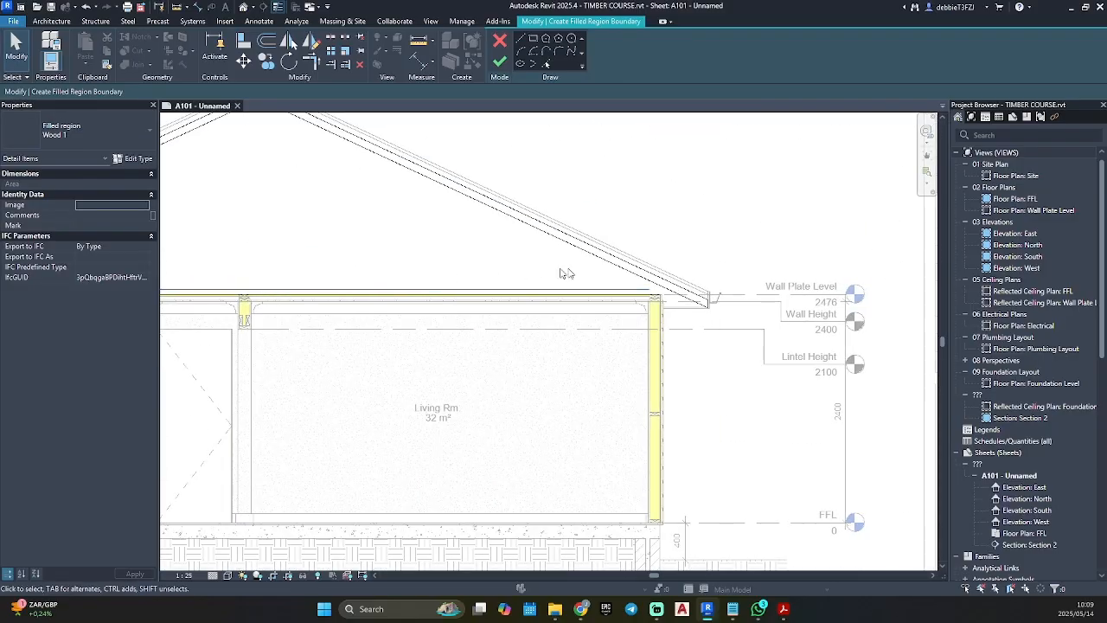
click(635, 306)
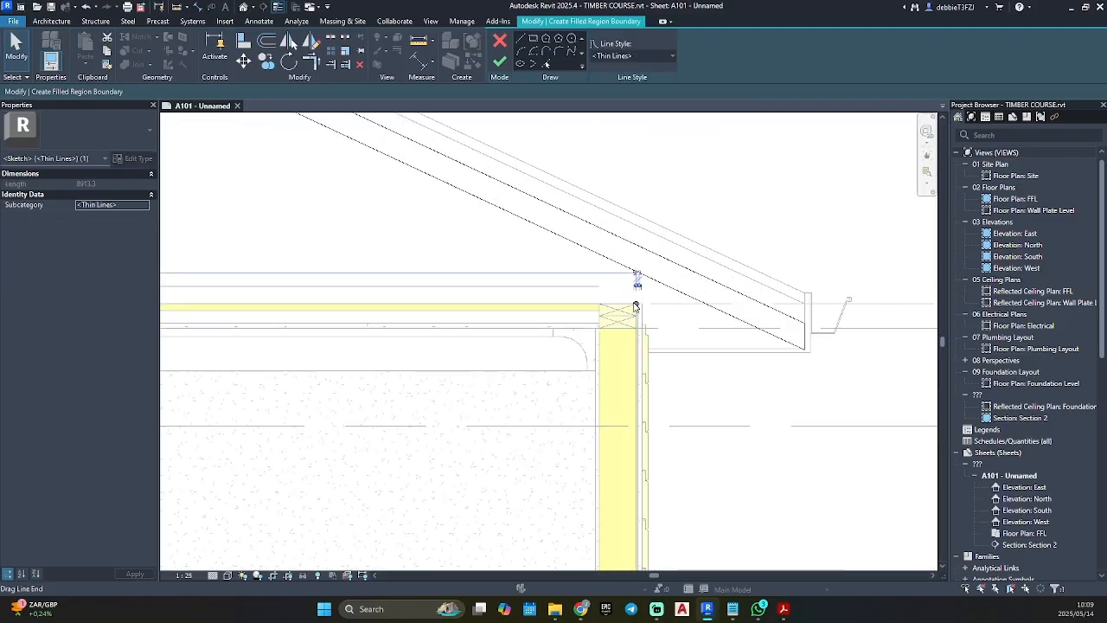
click(689, 302)
click(588, 288)
key(Escape)
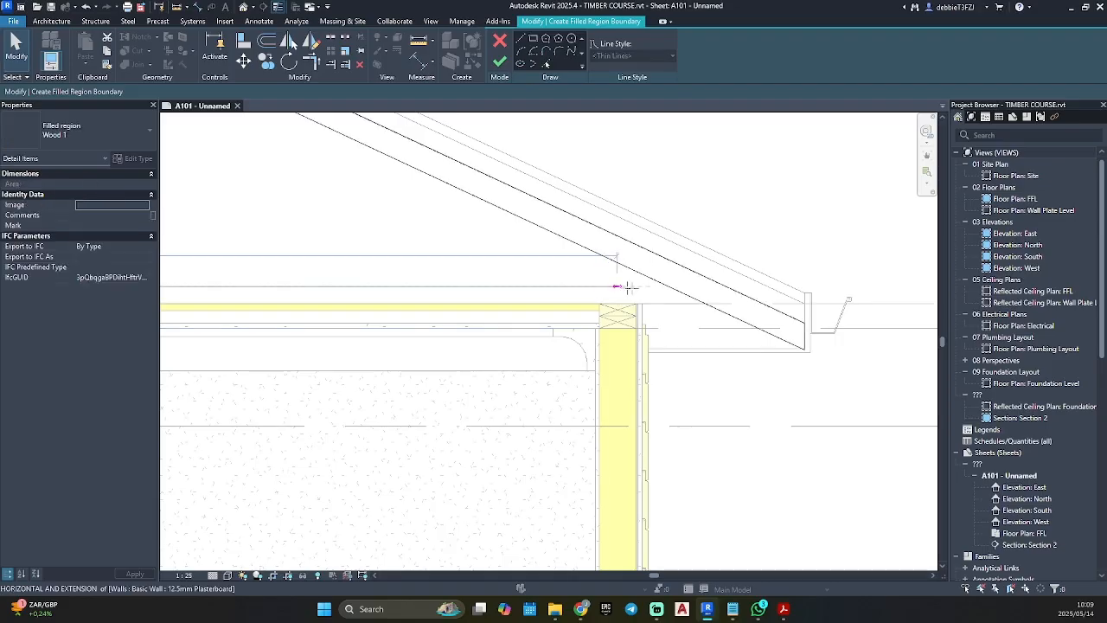
Step: Draw a vertical boundary line from the lower rafter lines' apex down to the tie beam's upper line
scroll(669, 296, down, 3)
middle_drag(848, 406, 900, 329)
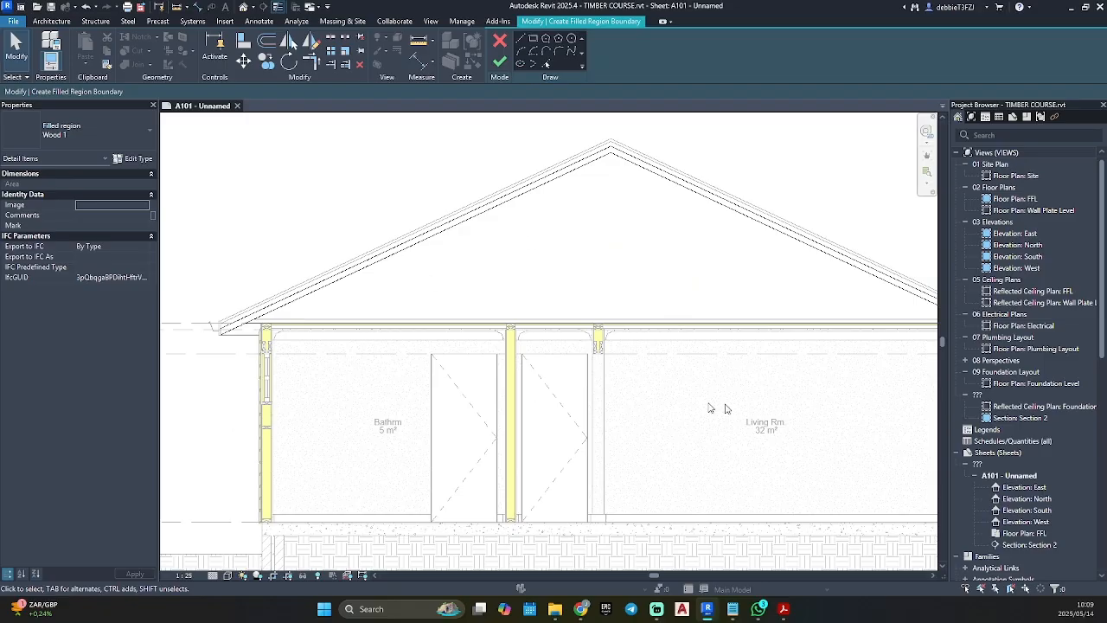
scroll(806, 388, down, 1)
middle_drag(808, 388, 454, 341)
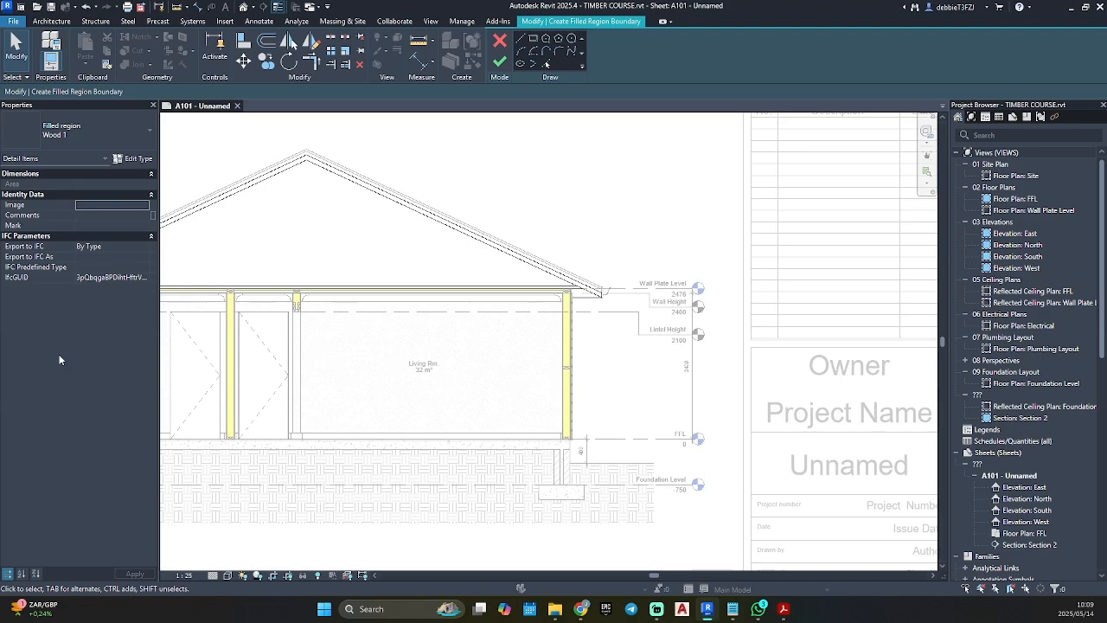
middle_drag(258, 360, 509, 358)
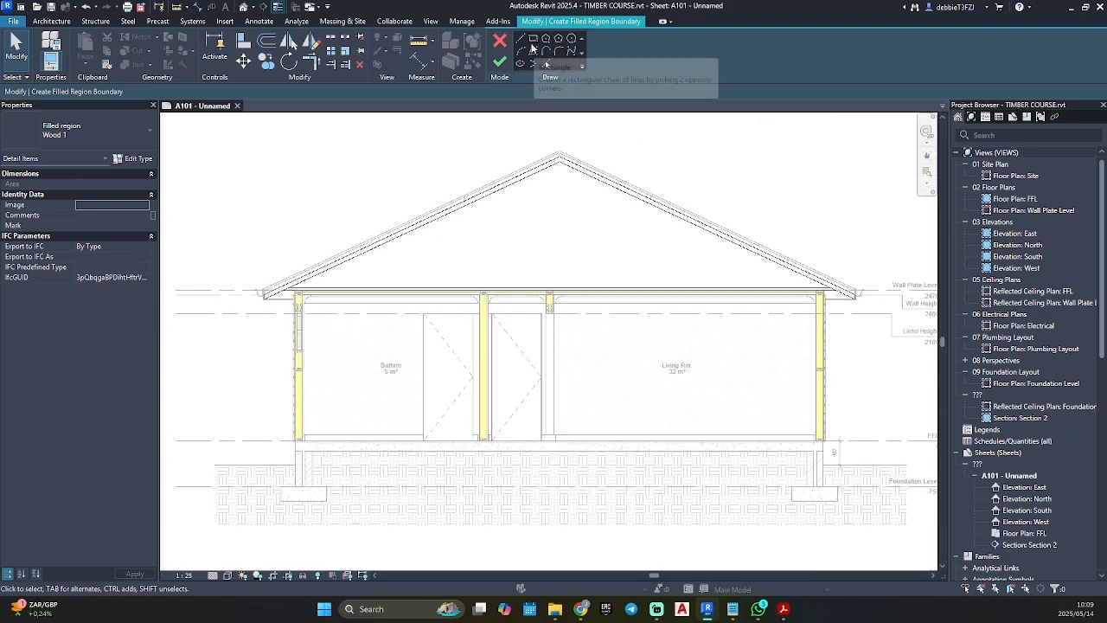
click(521, 39)
scroll(546, 139, up, 2)
scroll(550, 145, up, 1)
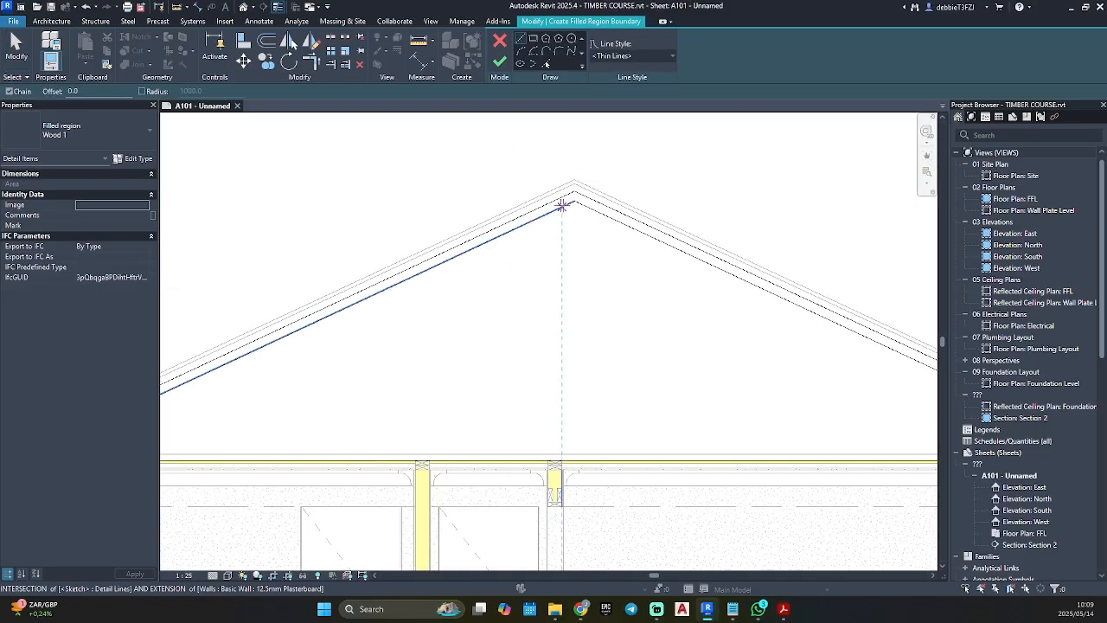
click(575, 201)
click(574, 453)
key(Escape)
key(Escape)
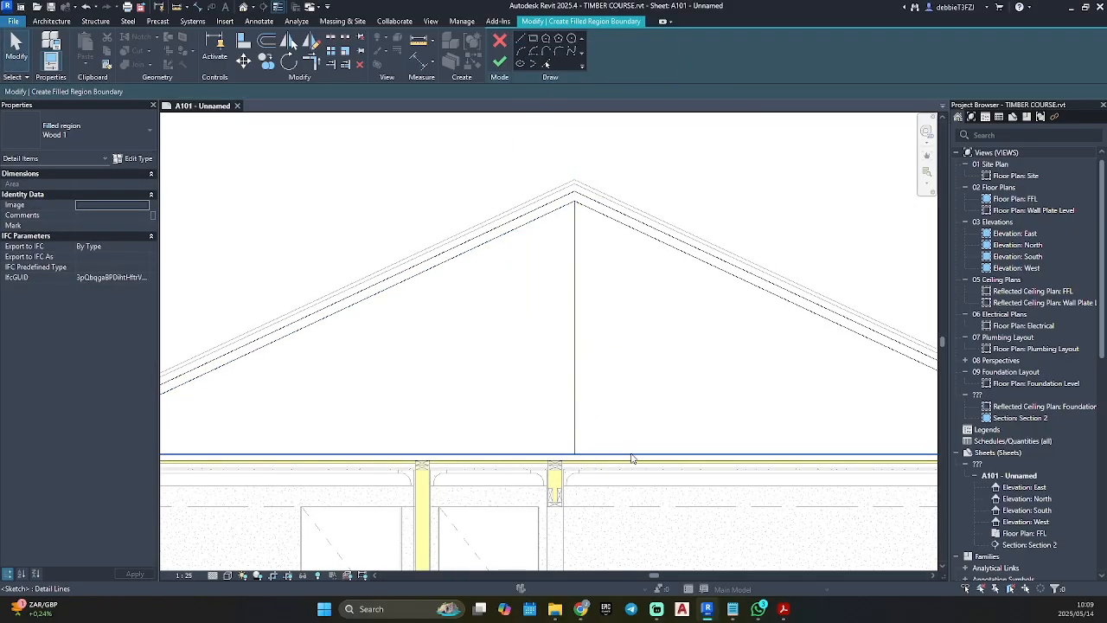
Step: Move the tie beam's upper line upward to deepen the beam, keeping the vertical centre line attached
mouse_move(634, 457)
mouse_down()
mouse_move(633, 430)
mouse_move(630, 439)
mouse_up()
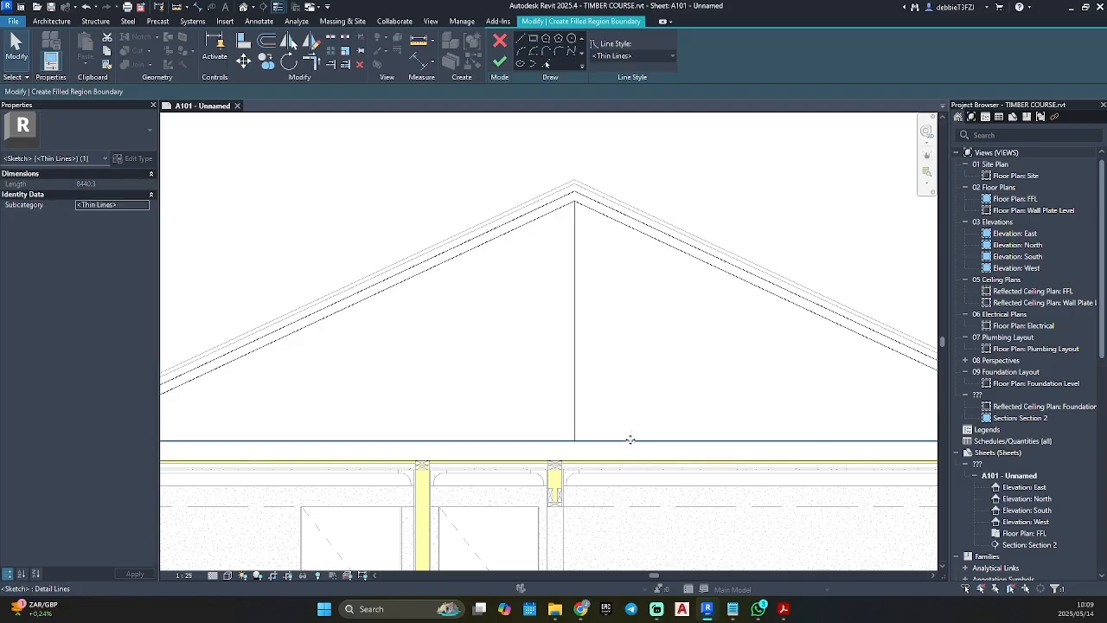
click(628, 413)
scroll(627, 410, down, 2)
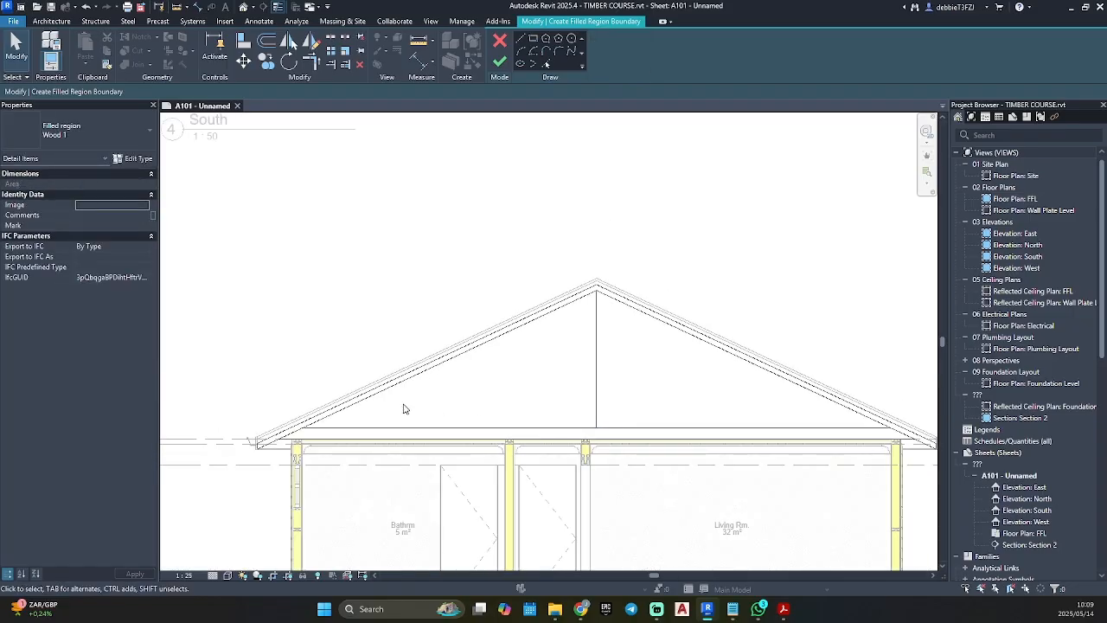
Step: Move the lower rafter line on the Bathrm-side slope downward to make the rafter deeper
scroll(403, 408, up, 1)
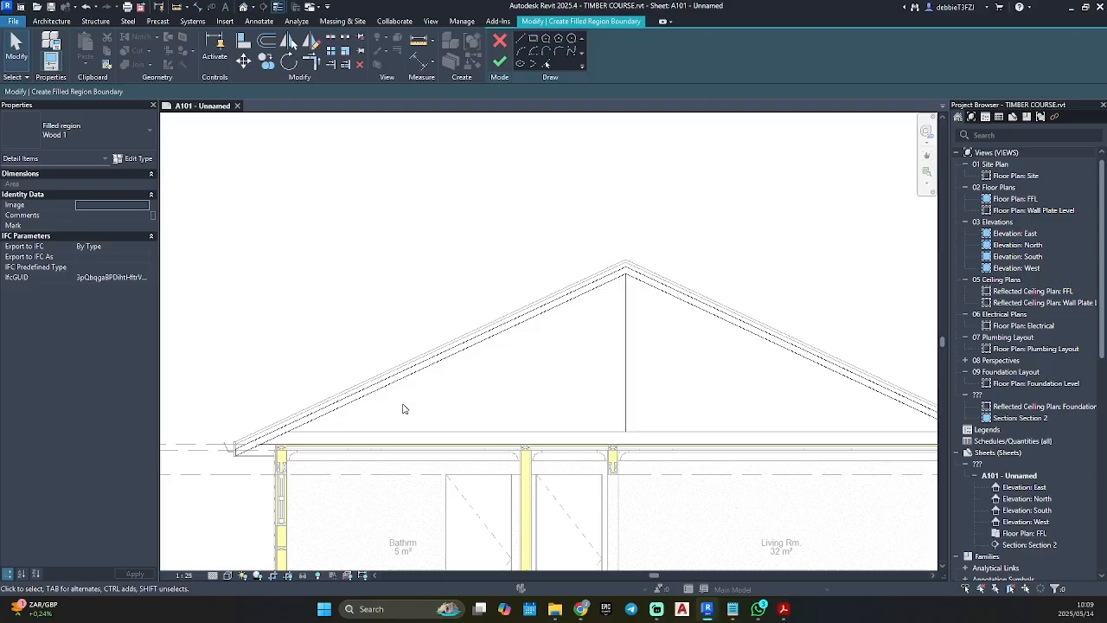
click(467, 362)
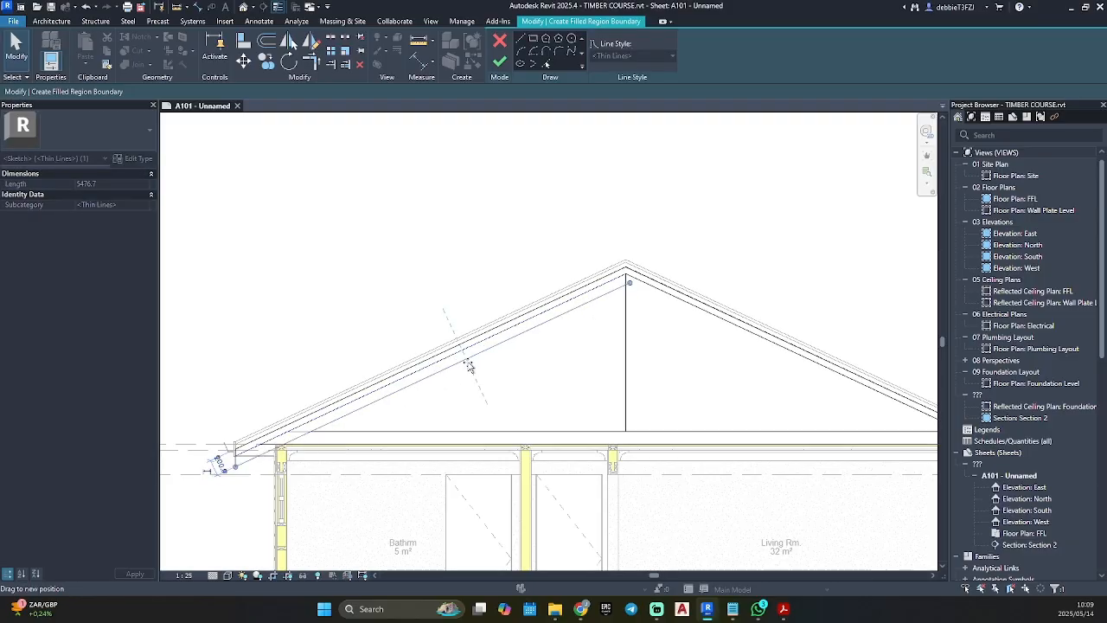
drag(467, 362, 466, 358)
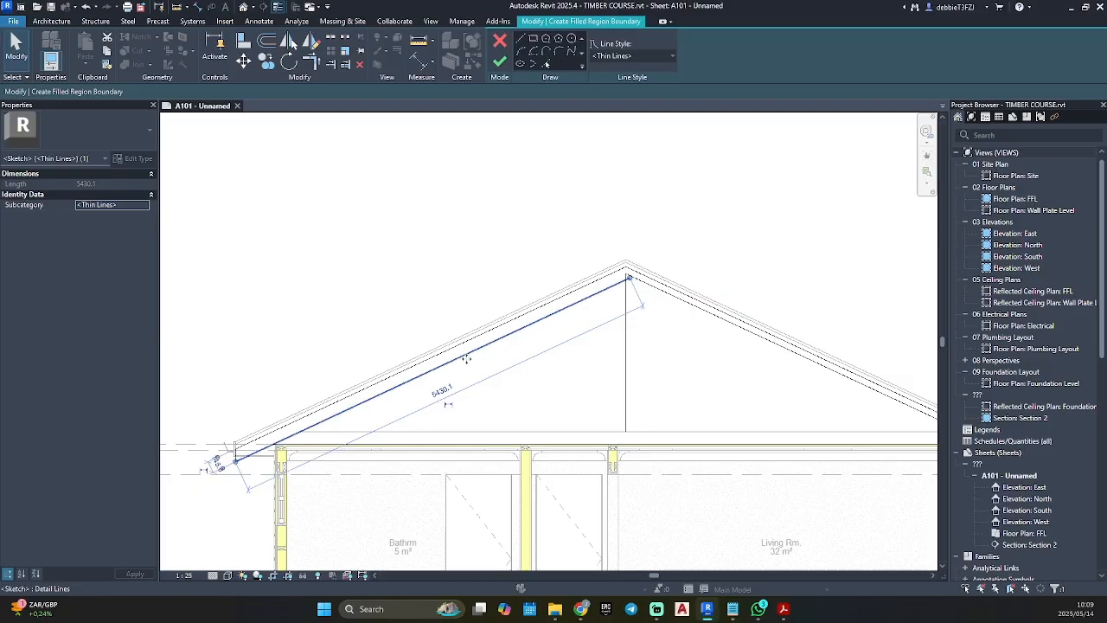
Step: Move the lower rafter line on the Living Rm. slope down to match and join both lower lines at the ridge with Trim/Extend
middle_drag(625, 370, 383, 362)
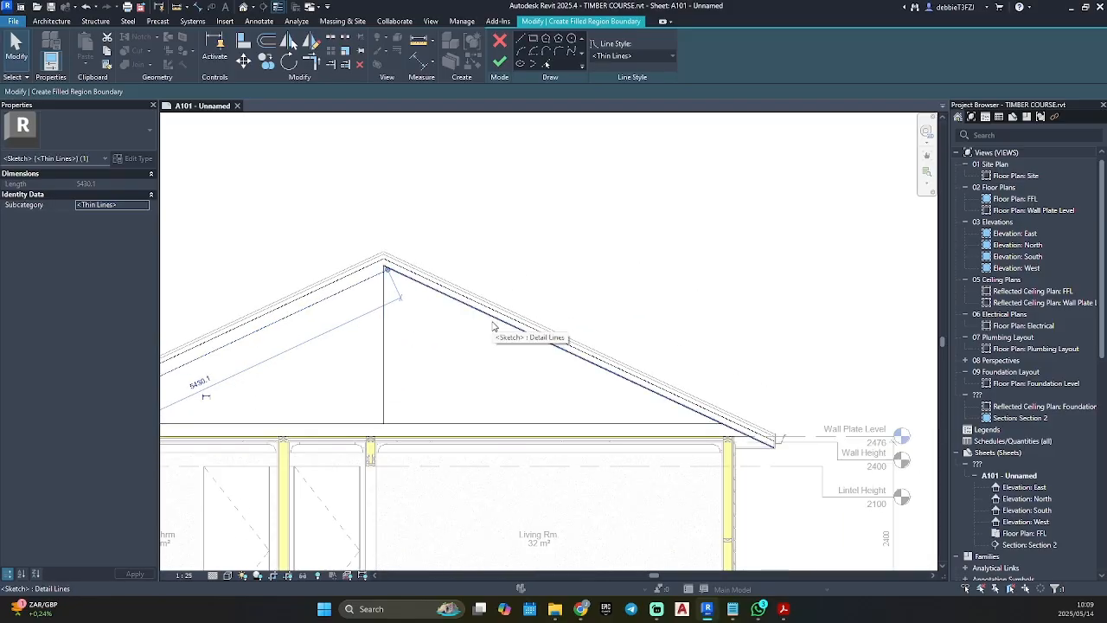
key(Down)
key(Down)
key(Down)
key(Down)
key(Down)
key(Down)
key(Down)
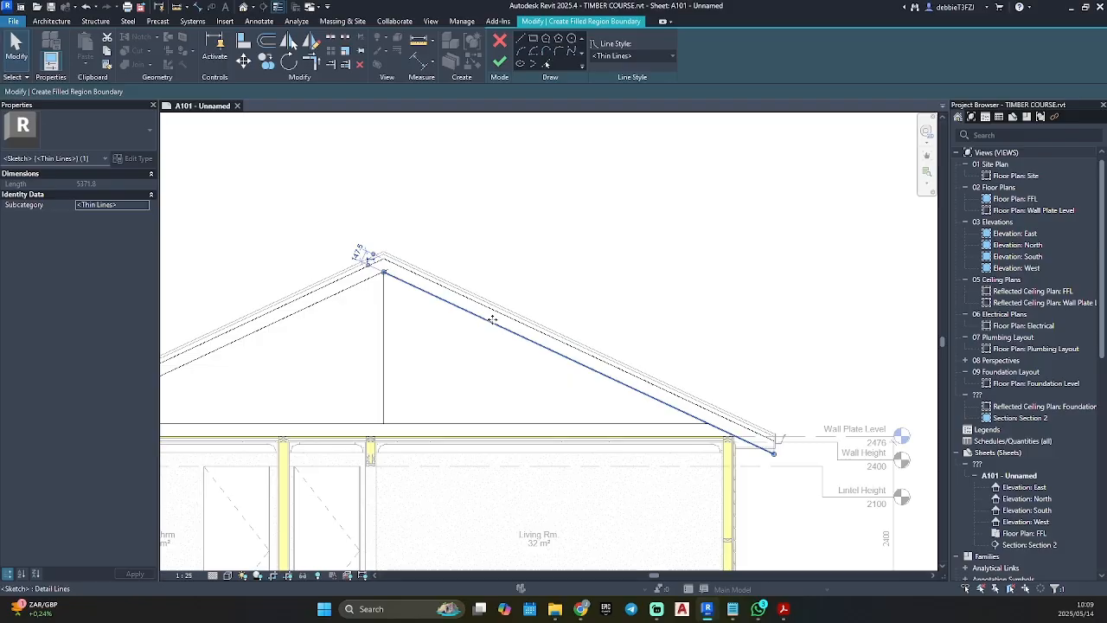
click(542, 254)
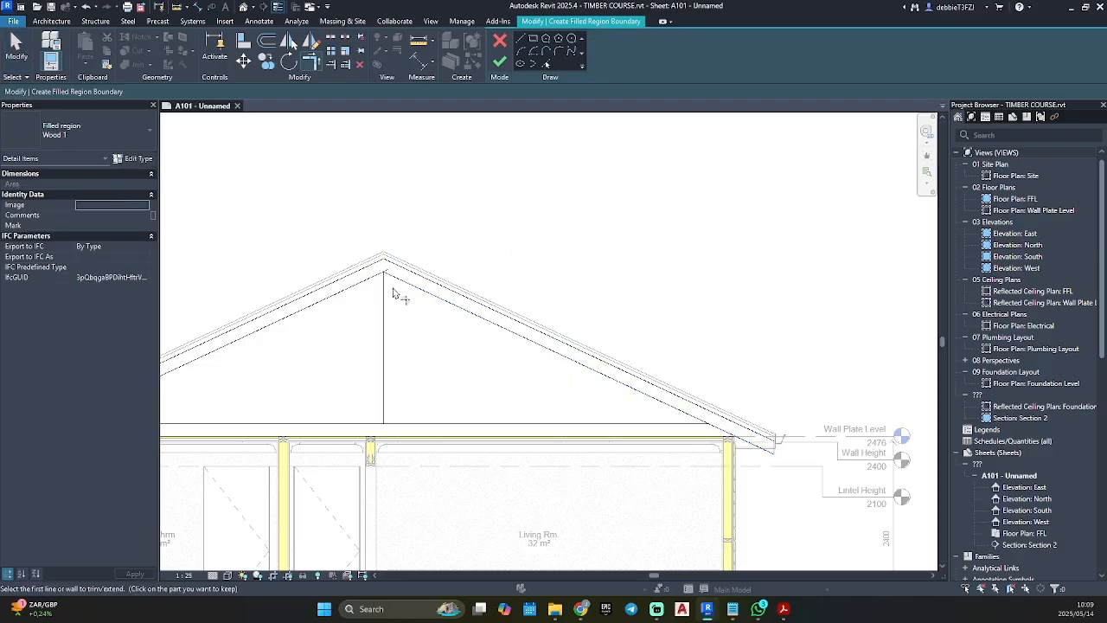
scroll(384, 303, down, 1)
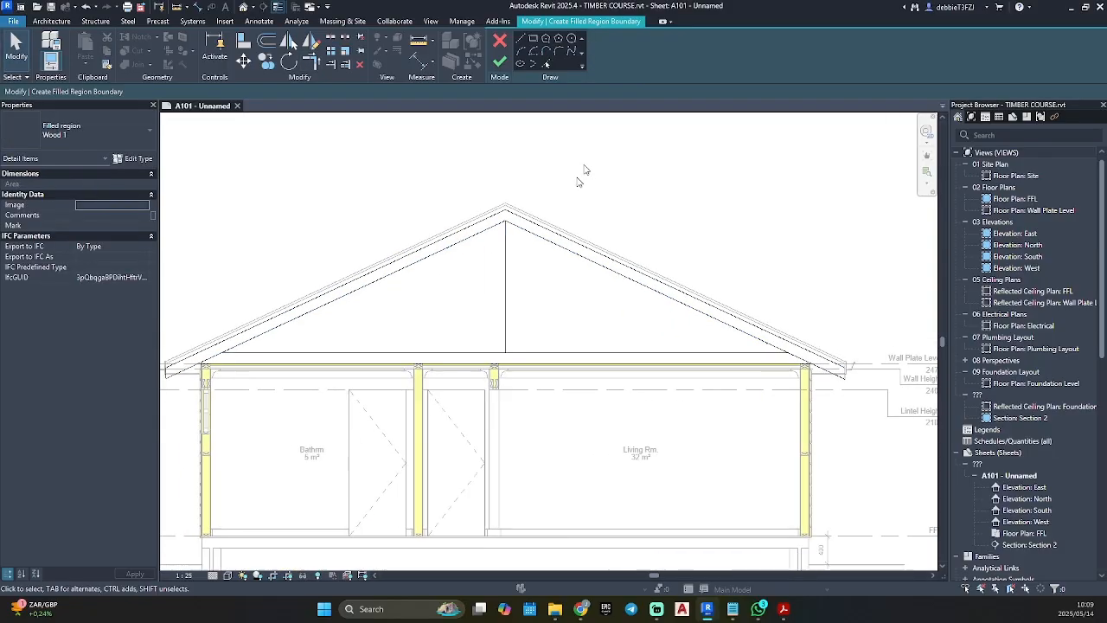
click(546, 65)
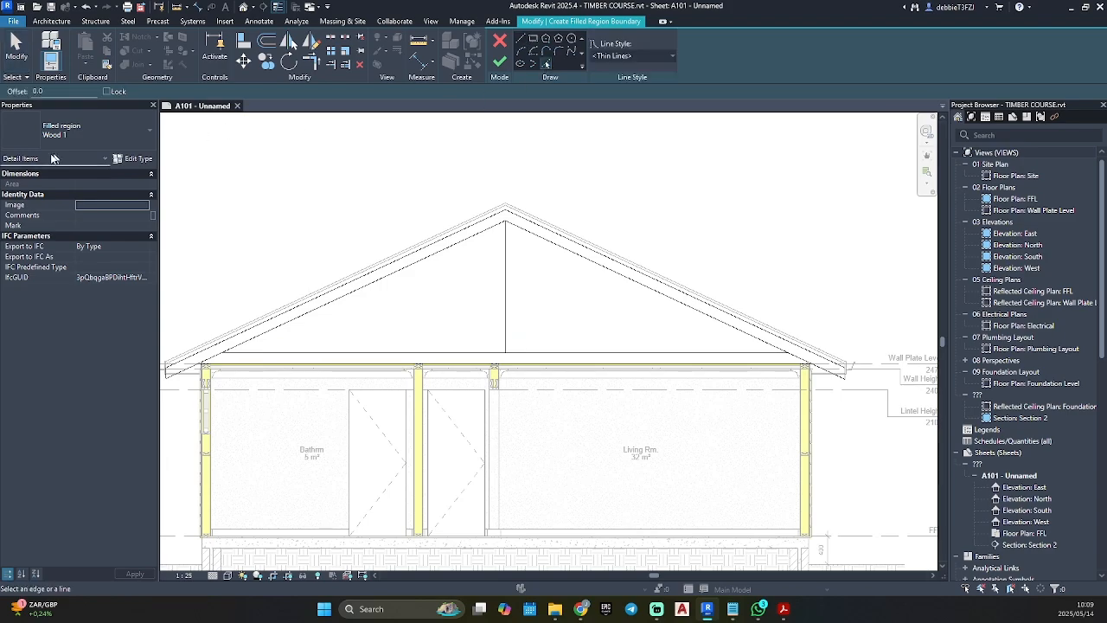
click(504, 256)
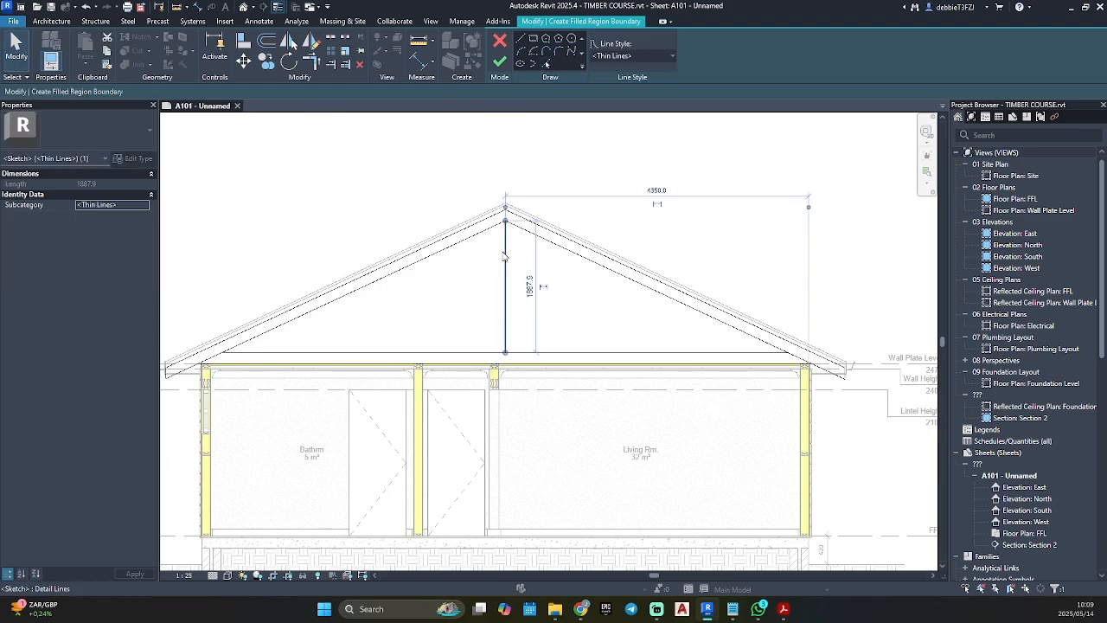
key(i)
scroll(504, 256, up, 3)
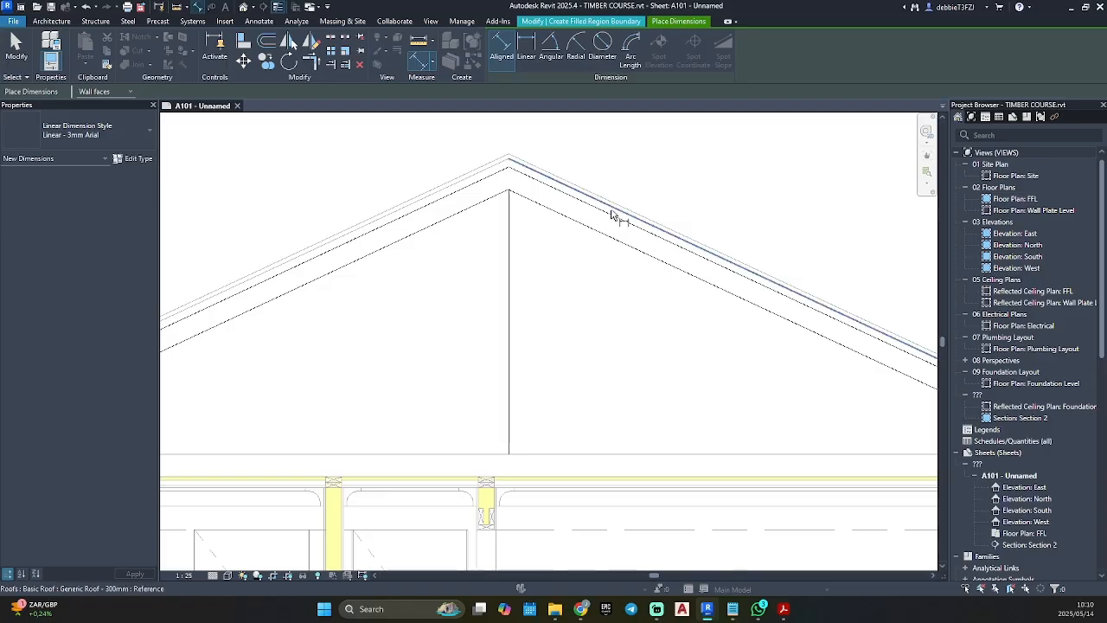
key(Escape)
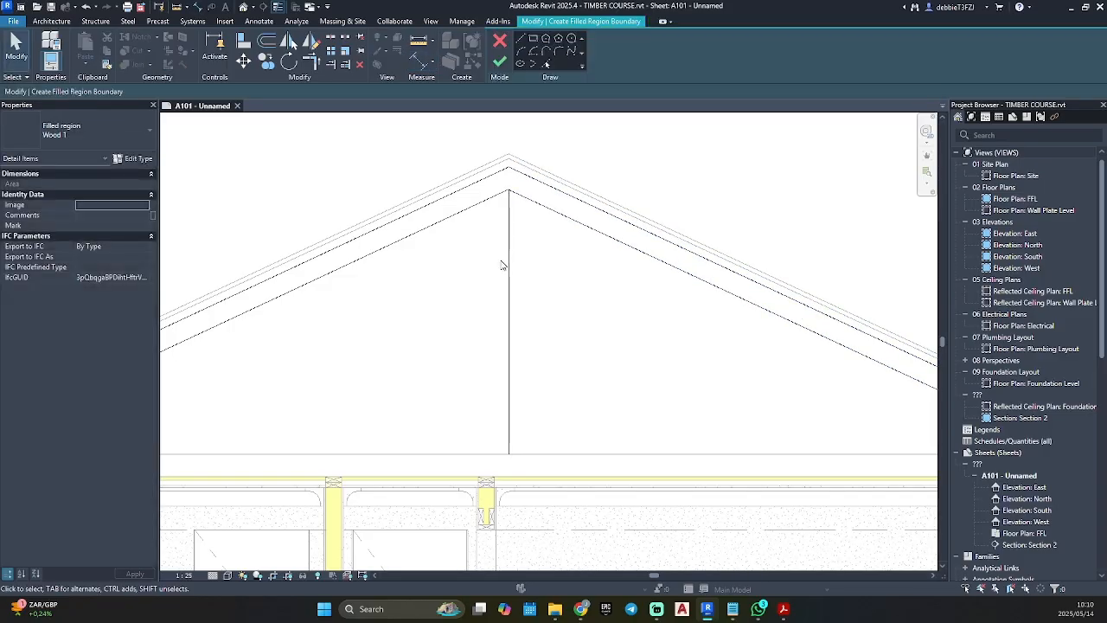
Step: Copy the vertical centre line under the ridge 75 mm toward the Living Rm. side
click(505, 262)
key(c)
key(o)
click(507, 264)
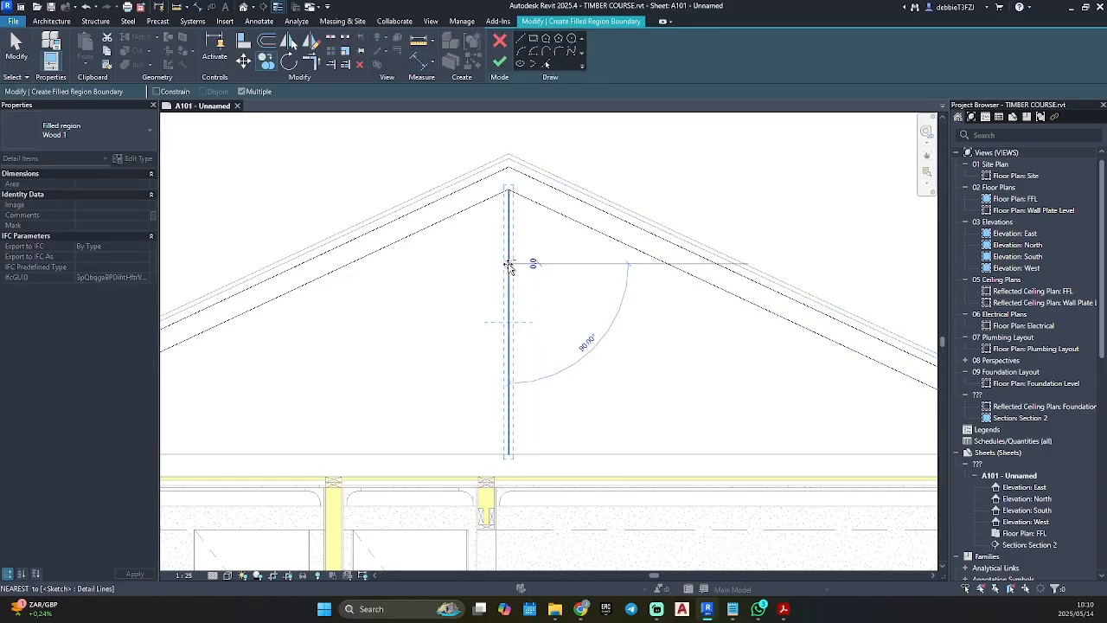
text(75)
key(Return)
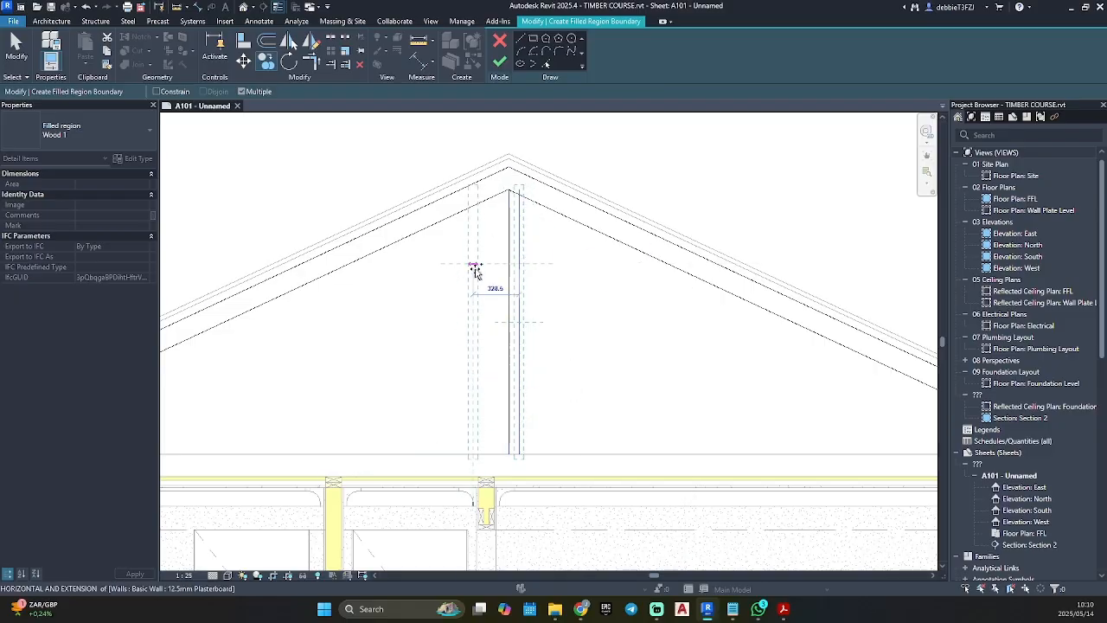
key(Escape)
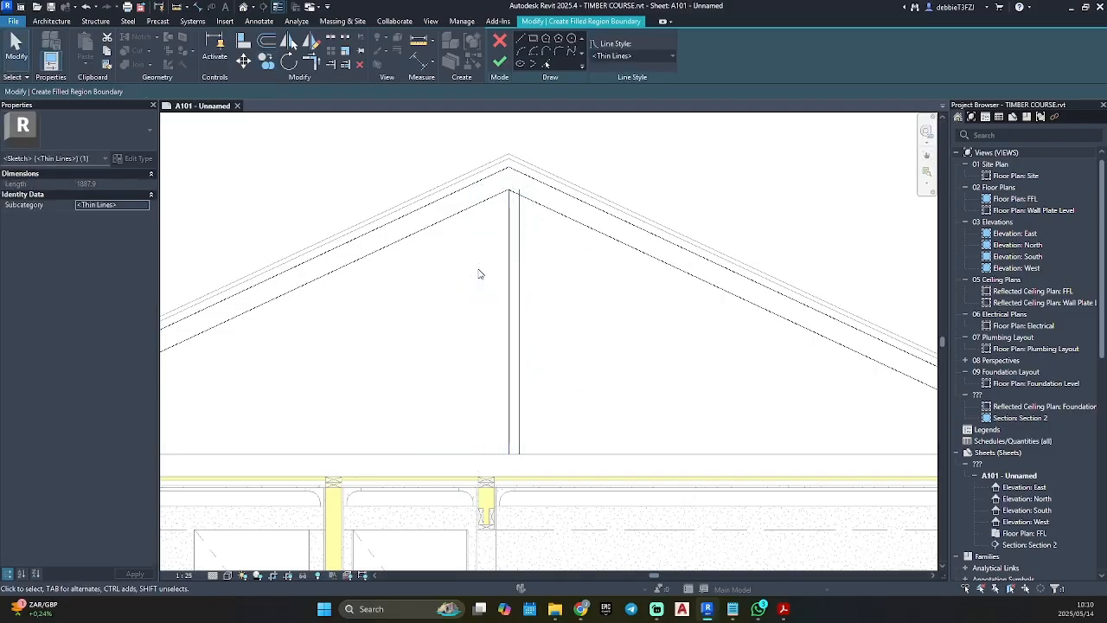
Step: Copy the vertical centre line 75 mm toward the Bathrm side and delete the original centre line
scroll(491, 266, up, 2)
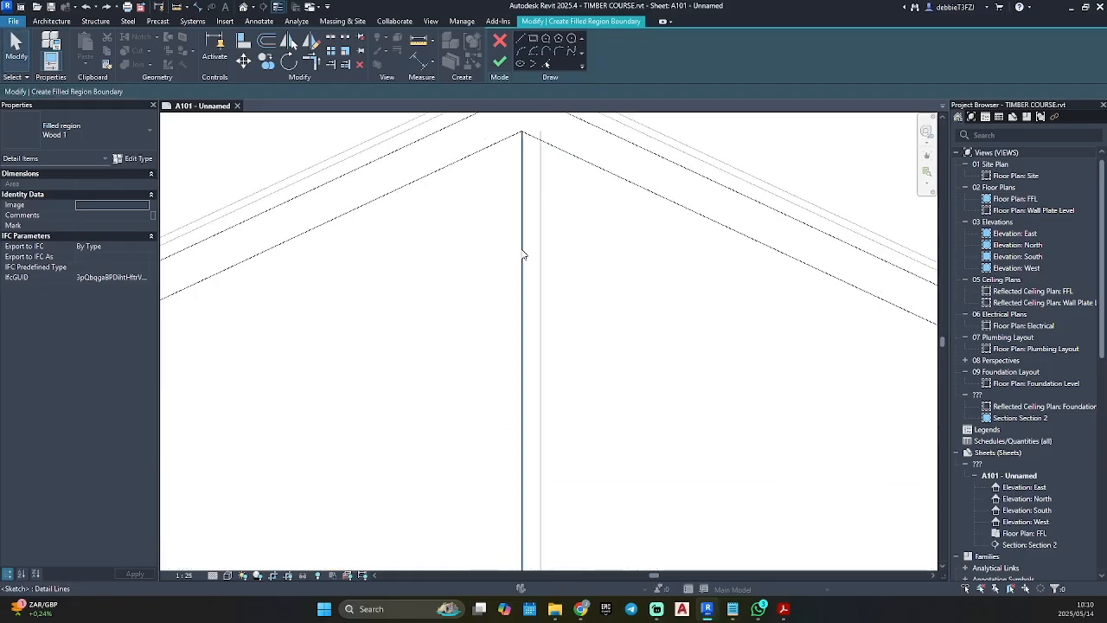
click(522, 252)
key(c)
key(o)
click(521, 250)
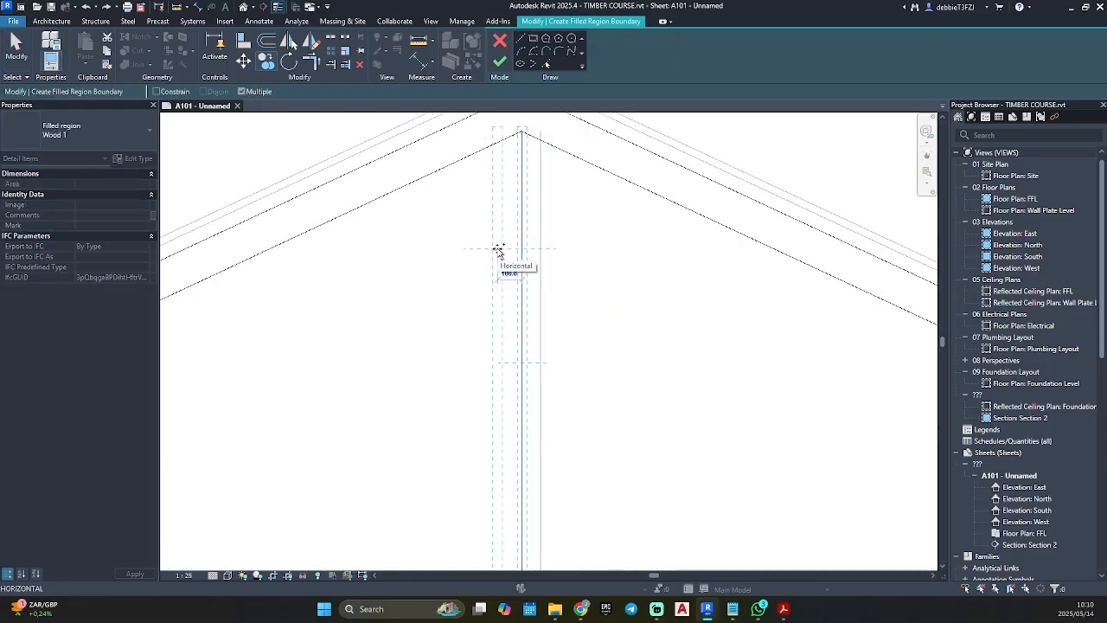
text(75)
key(Return)
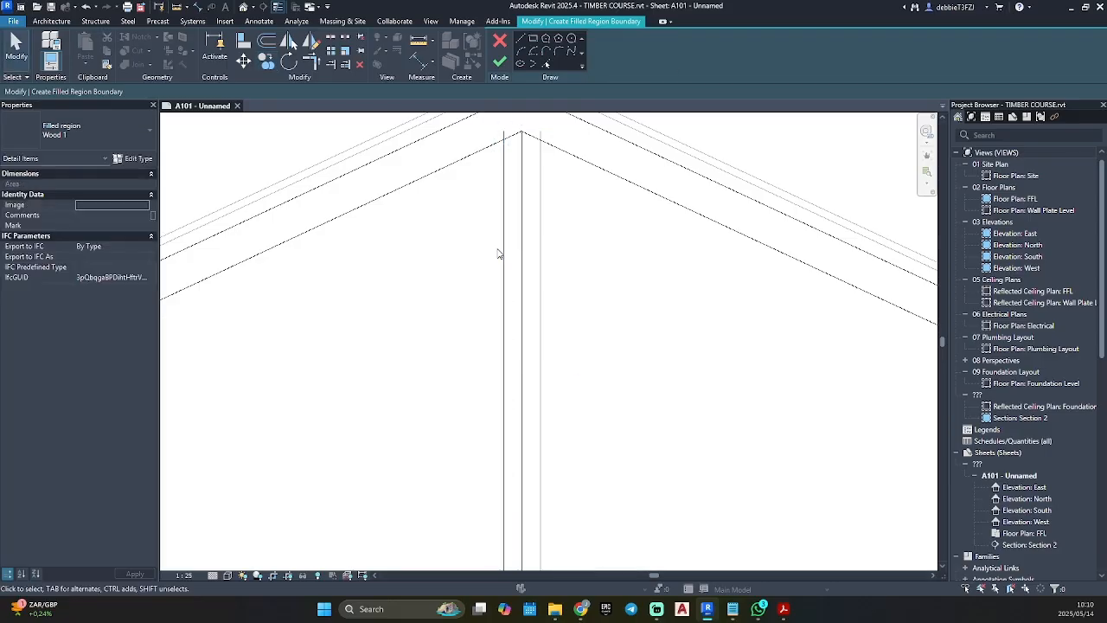
click(523, 252)
key(Delete)
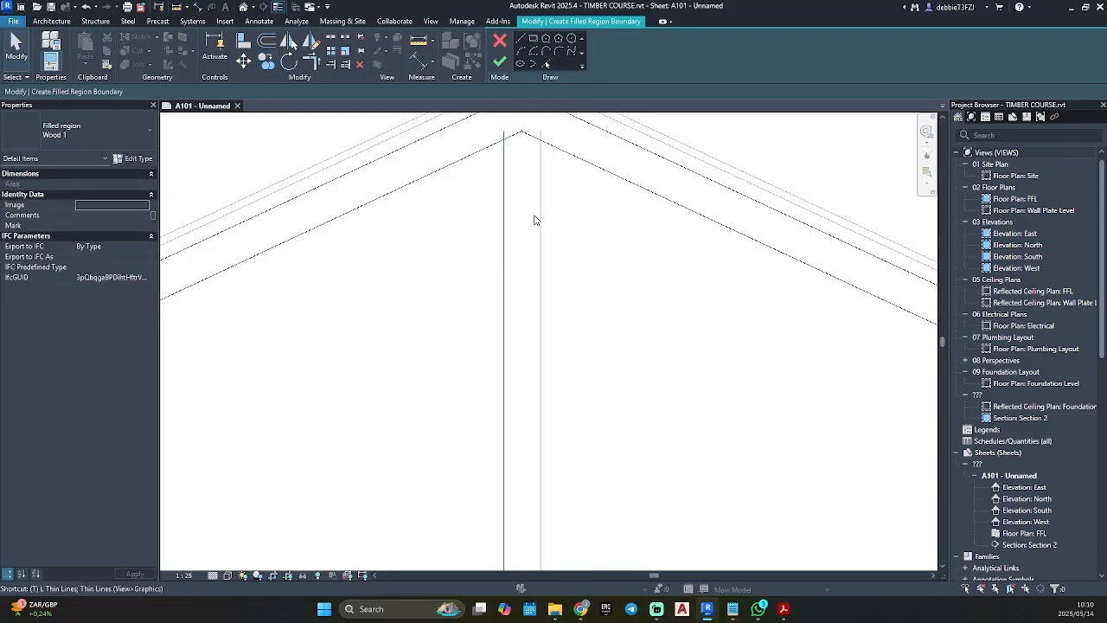
Step: Trim the king post's Bathrm-side line and the adjoining lower rafter line to a corner with Trim/Extend
key(r)
click(503, 154)
click(496, 144)
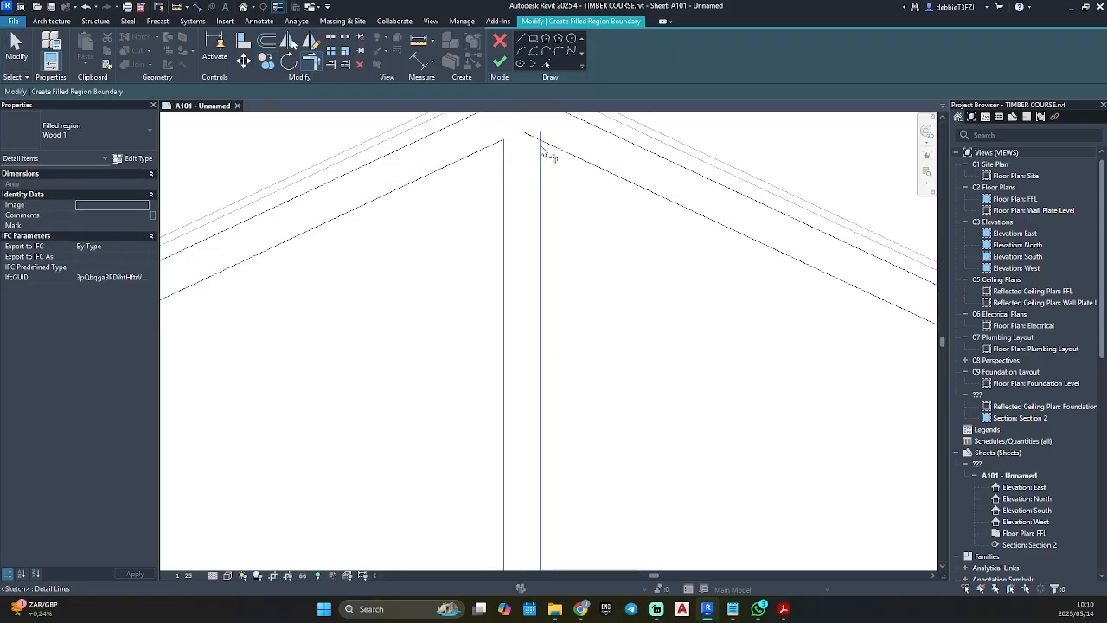
Step: Trim the king post's Living Rm.-side line and the adjoining lower rafter line to a corner
click(543, 152)
click(561, 151)
scroll(588, 242, down, 2)
Step: Split the tie beam's top line between the king post lines and trim both halves to corners with the post
key(s)
key(l)
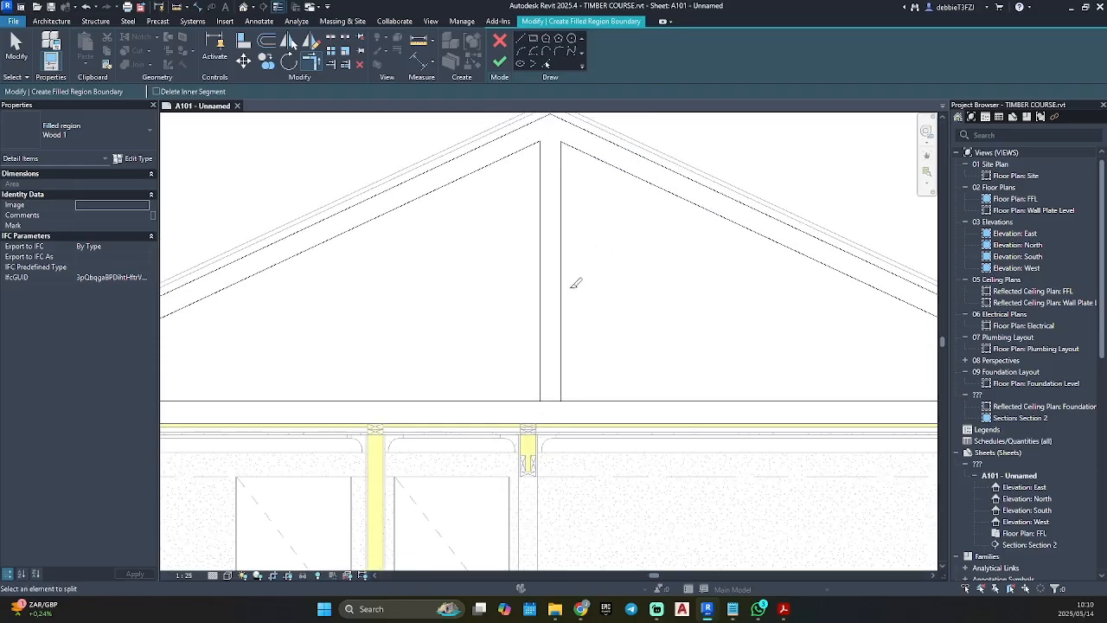
scroll(564, 381, up, 2)
click(536, 415)
key(Escape)
key(t)
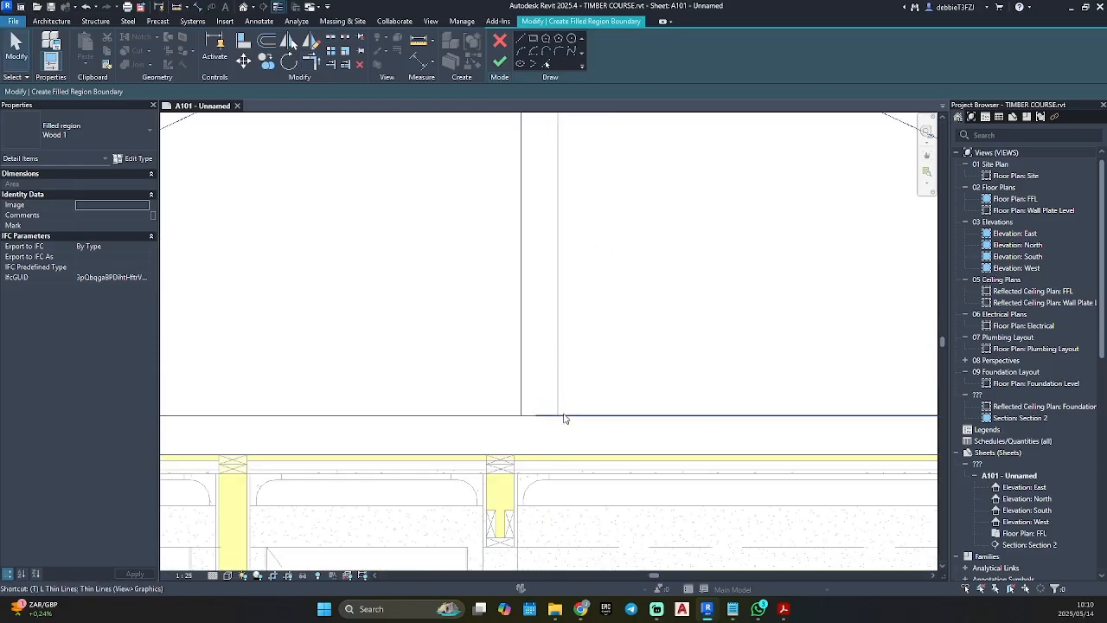
key(r)
click(523, 393)
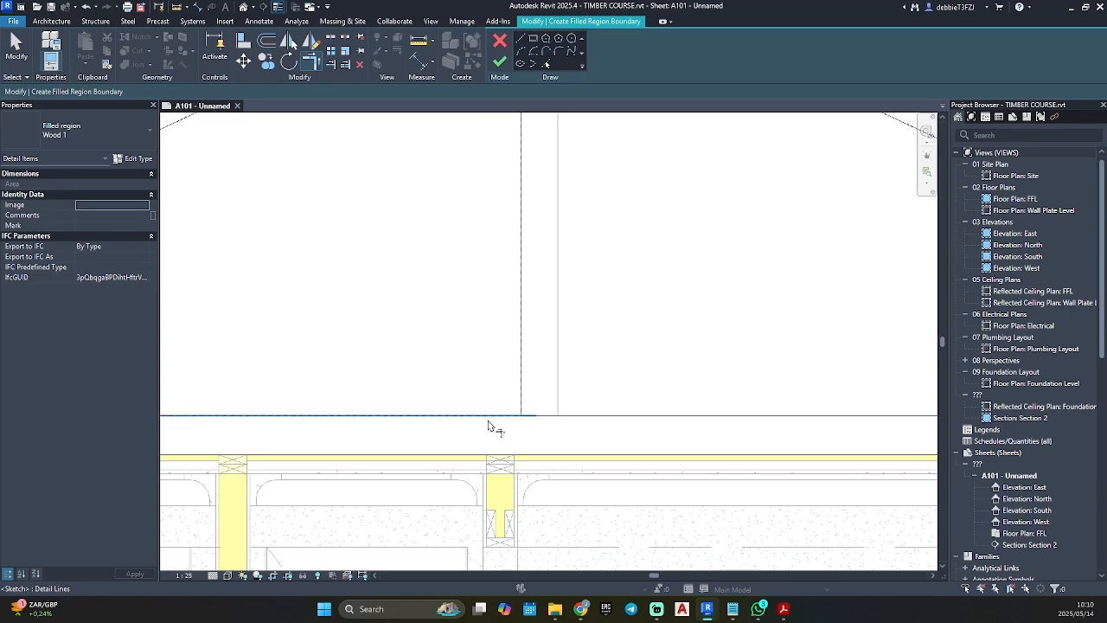
click(489, 425)
scroll(584, 393, down, 3)
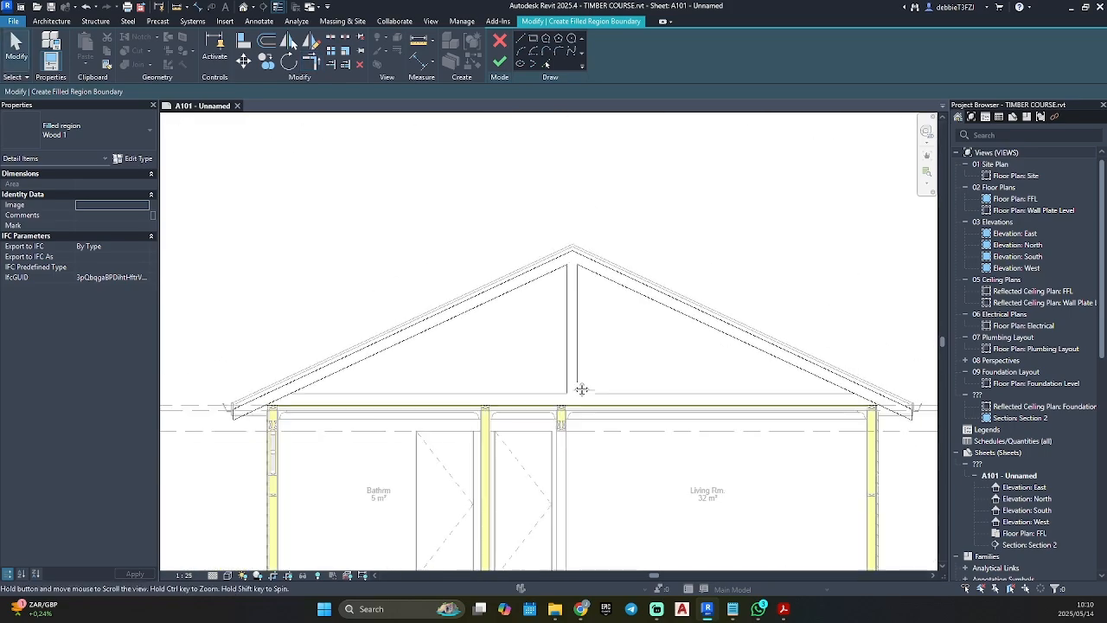
middle_drag(582, 389, 562, 382)
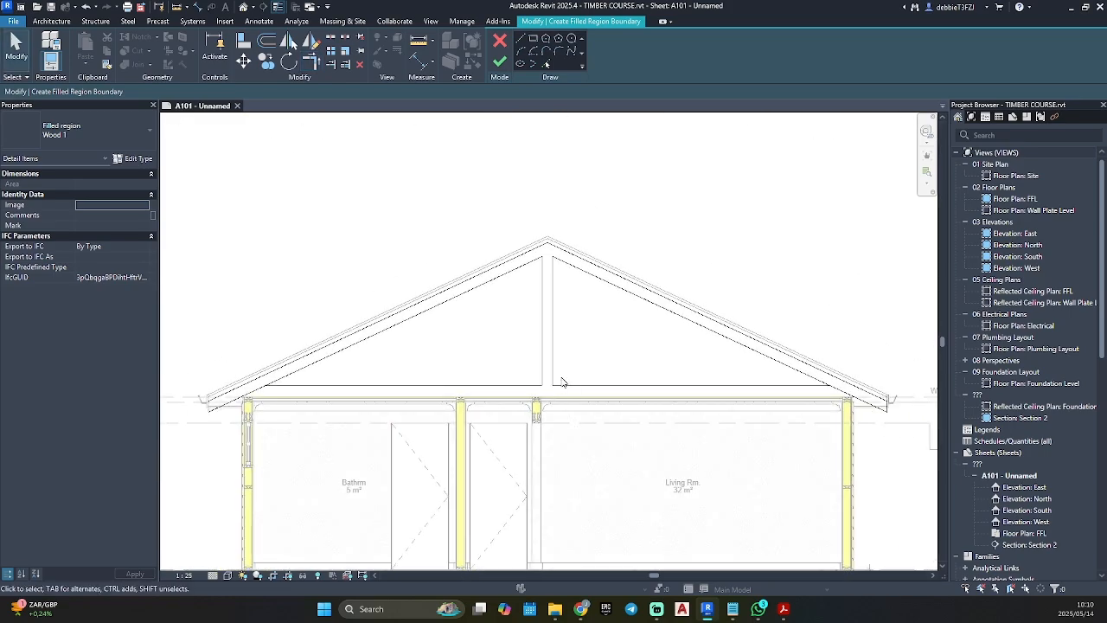
Step: Split the lower rafter line near the Living Rm. eave and trim the lower rafter lines to the tie beam lines at both eaves
click(497, 66)
key(Escape)
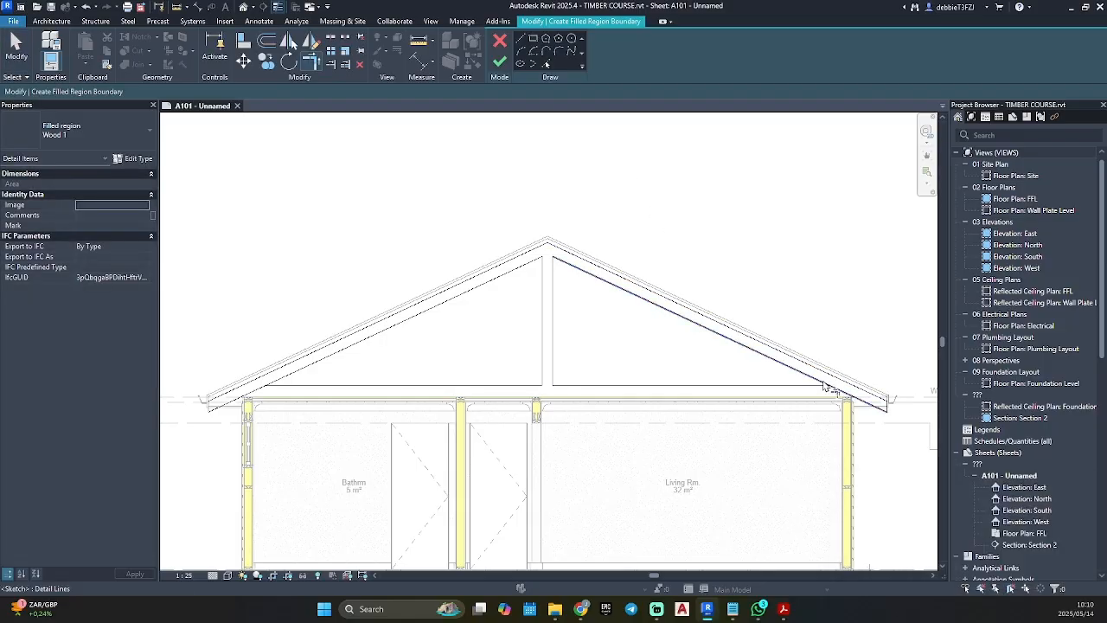
key(s)
key(l)
click(836, 390)
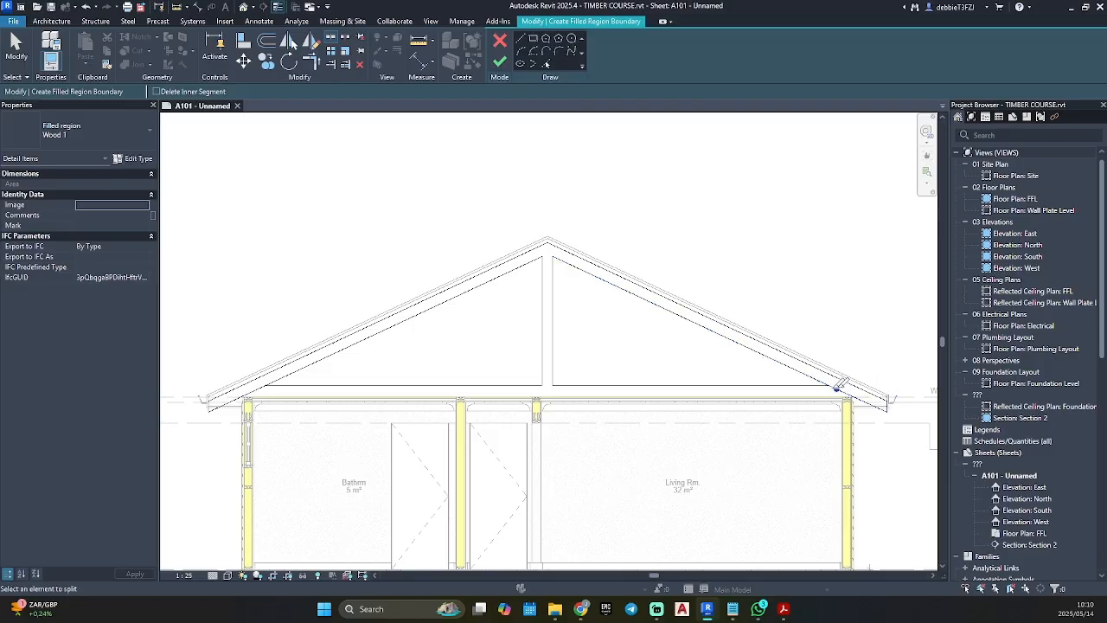
key(t)
key(r)
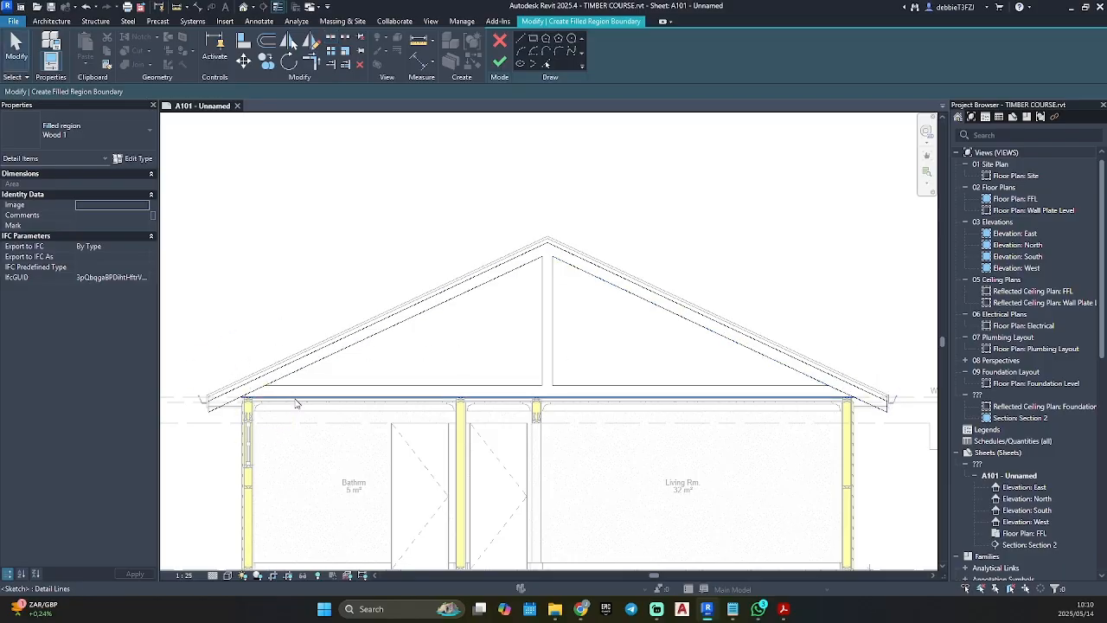
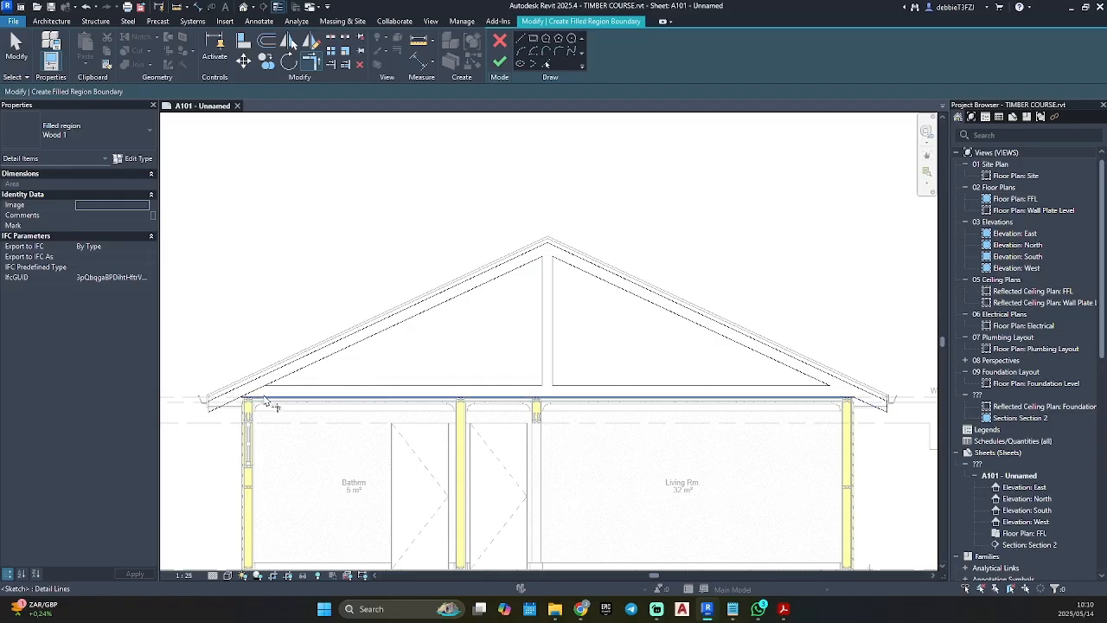
key(Escape)
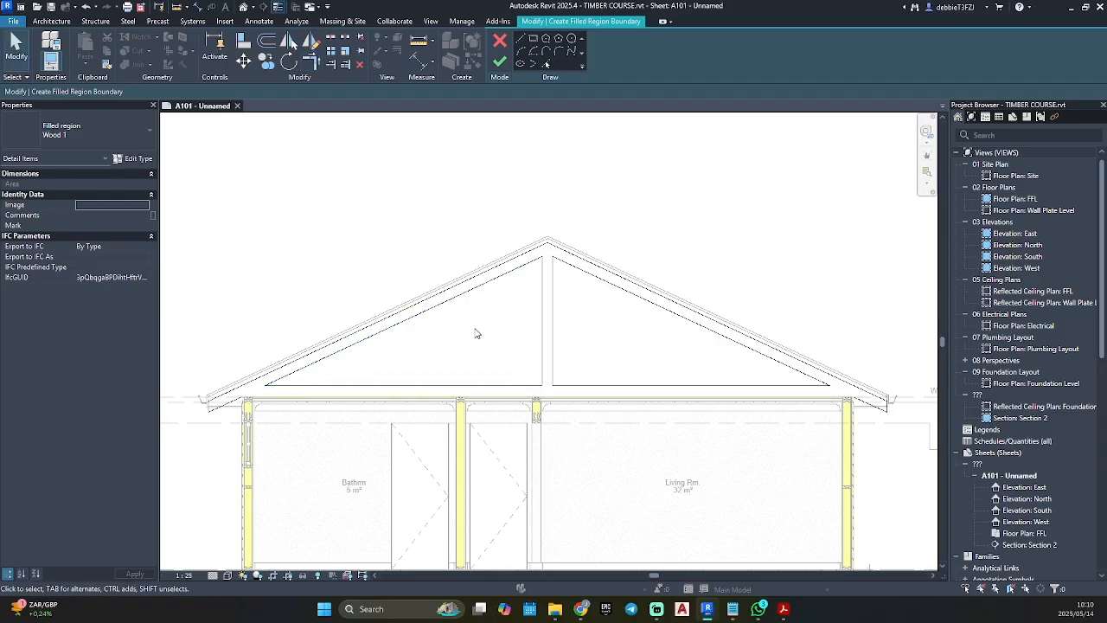
Step: Finish the Wood 1 filled region for the roof truss and deselect it
click(499, 62)
click(585, 178)
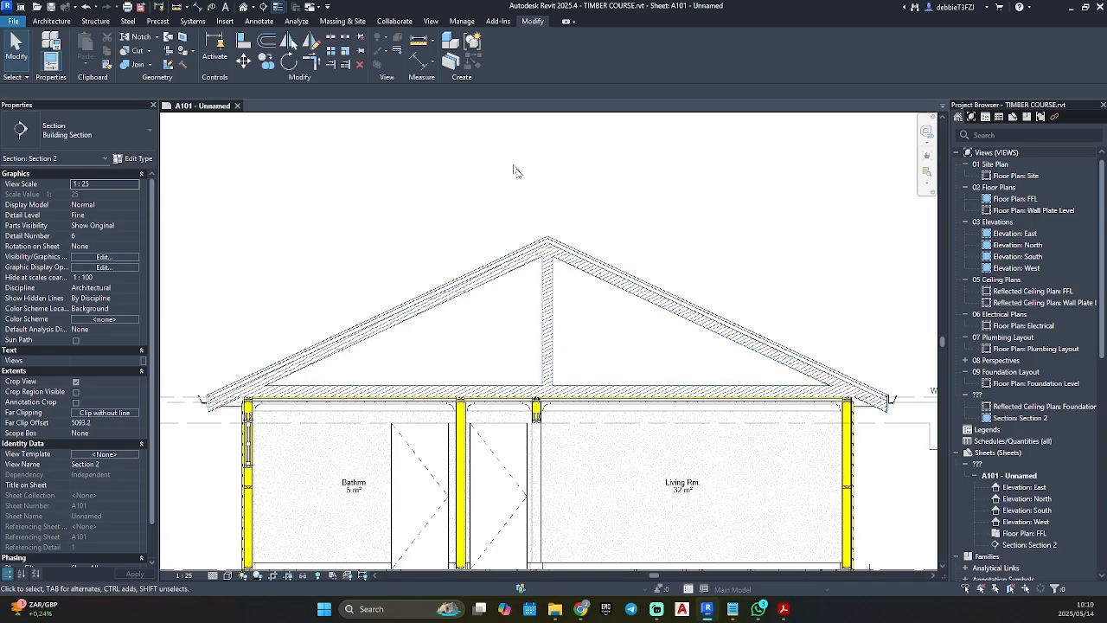
Step: Start another Wood 1 filled region and draw a 45° diagonal line from each side of the king post's base to the rafter
click(540, 260)
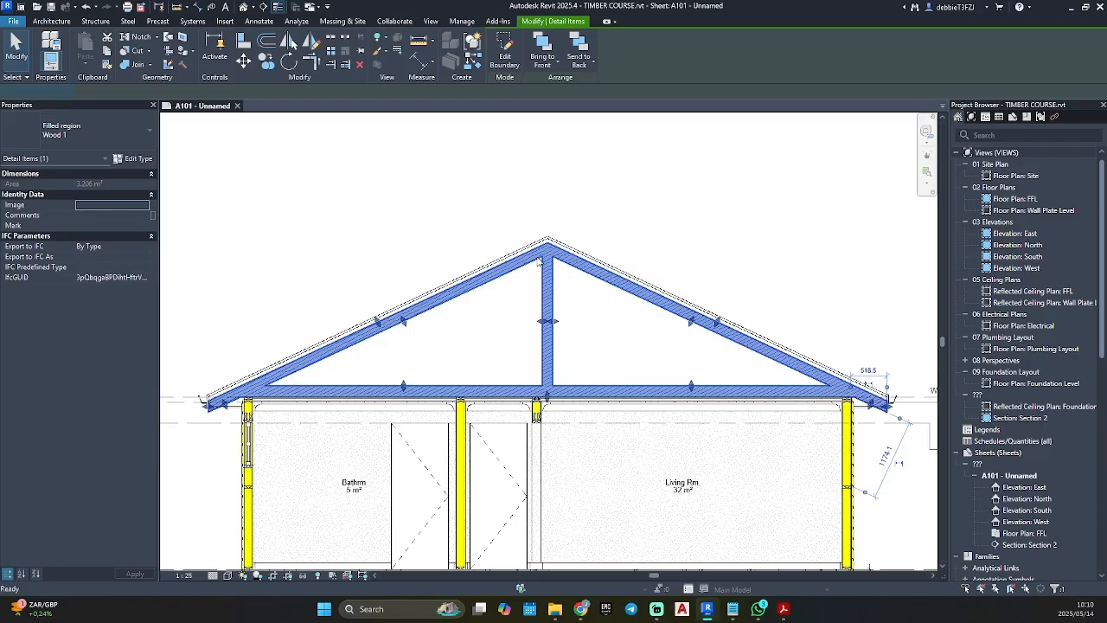
double_click(543, 259)
scroll(561, 390, up, 5)
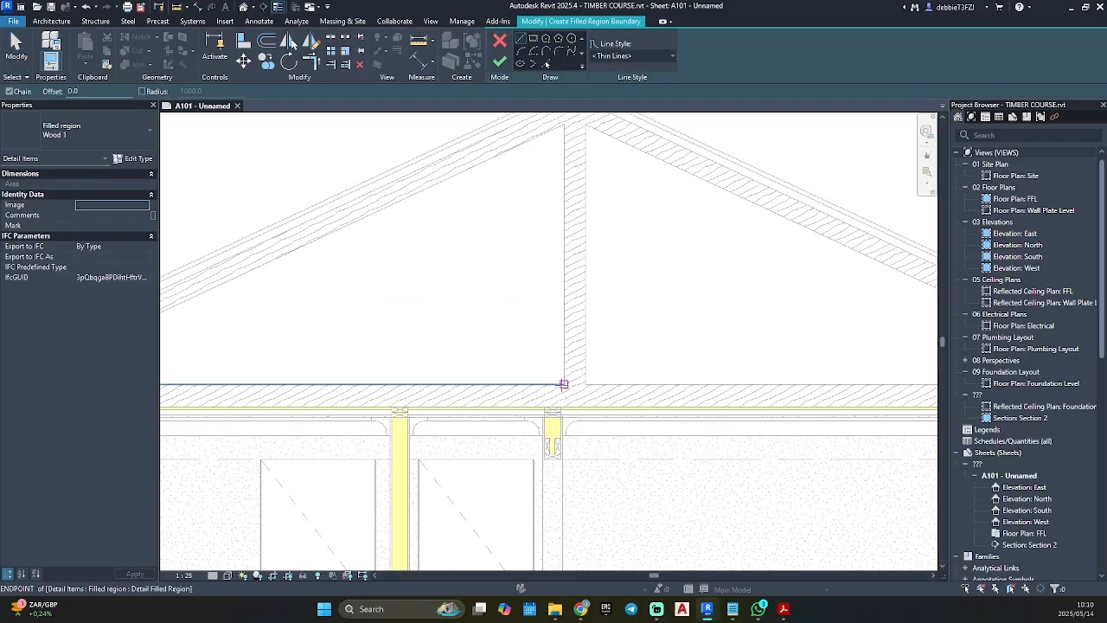
click(563, 384)
click(381, 207)
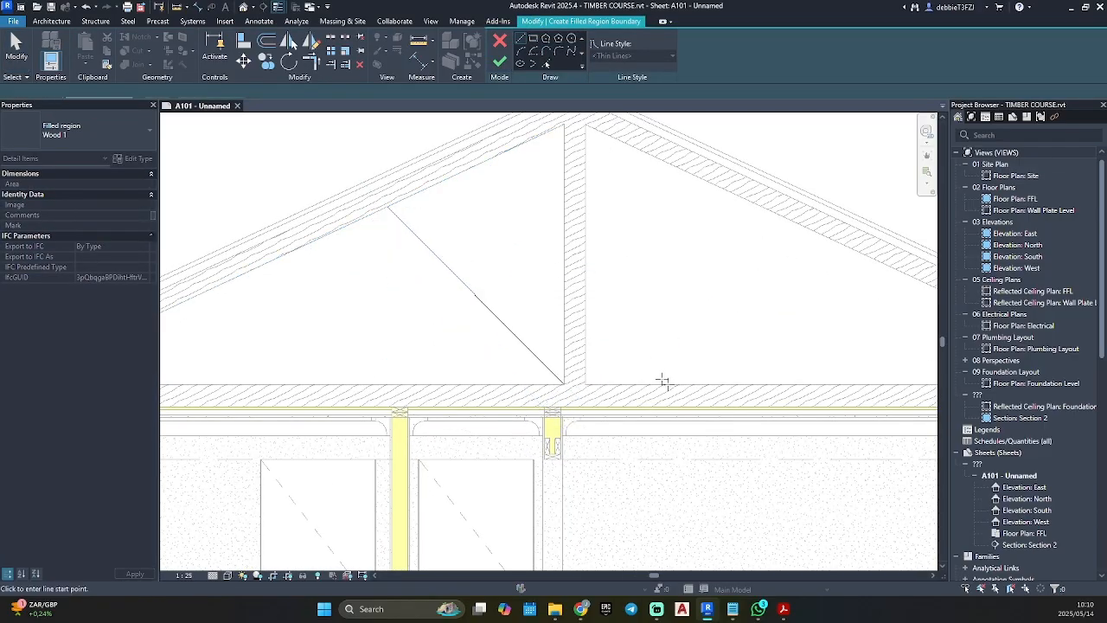
click(586, 383)
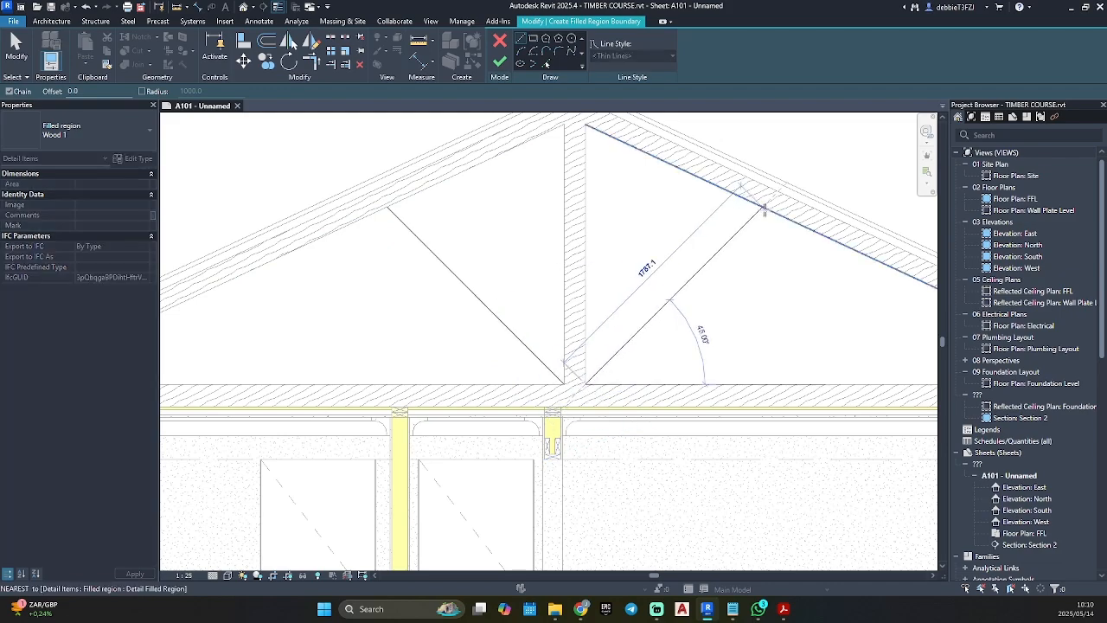
click(758, 208)
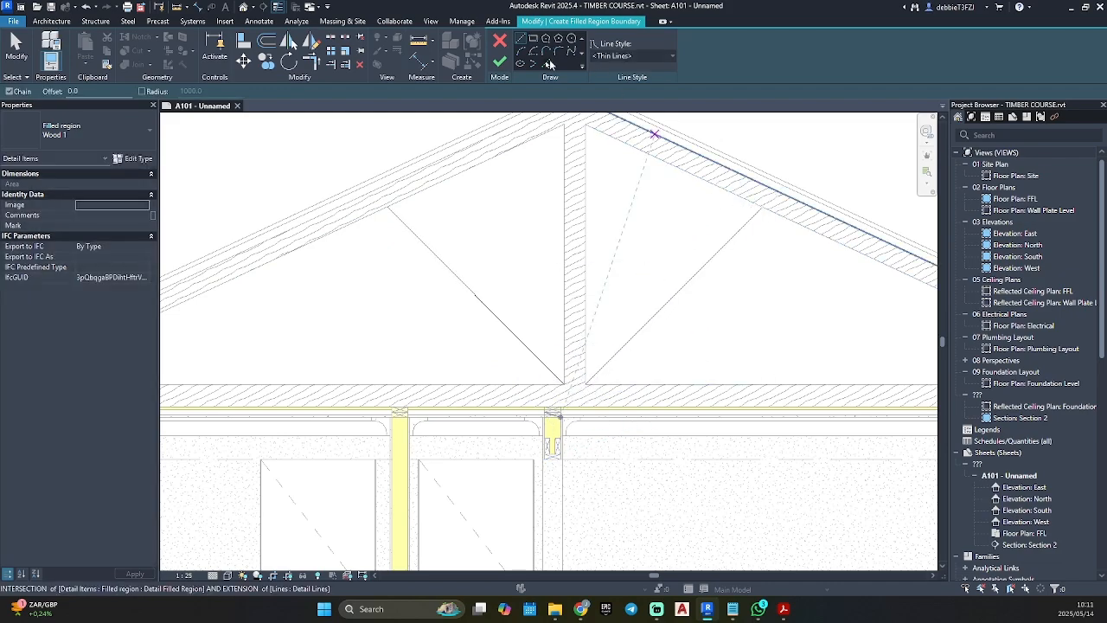
Step: Offset both diagonal lines 75 mm to each side with Pick Lines and delete the original diagonals
click(548, 63)
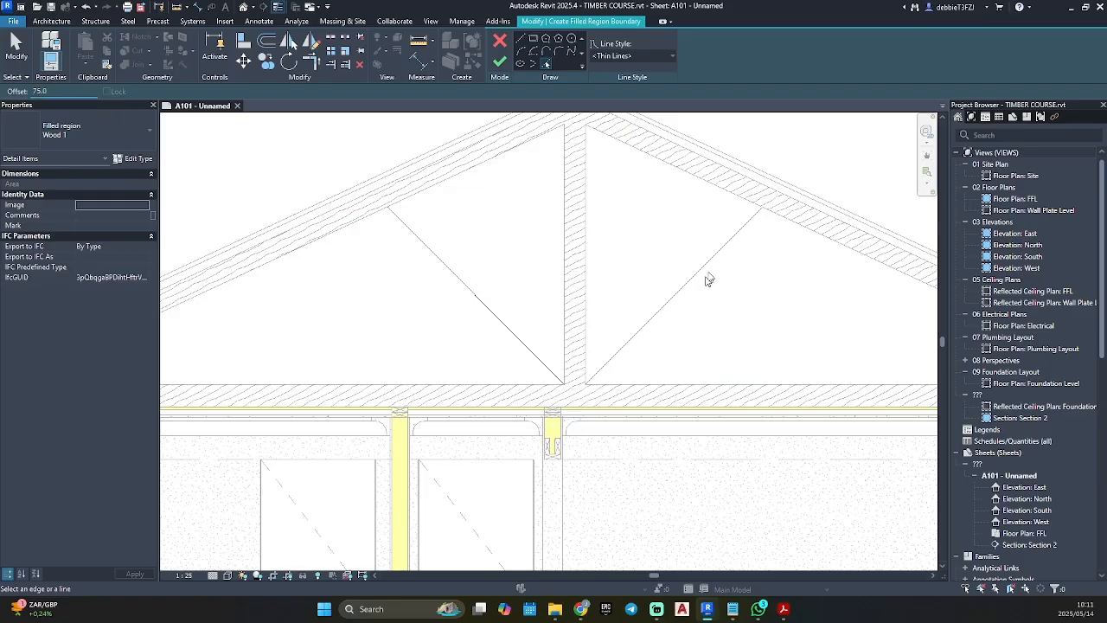
click(461, 286)
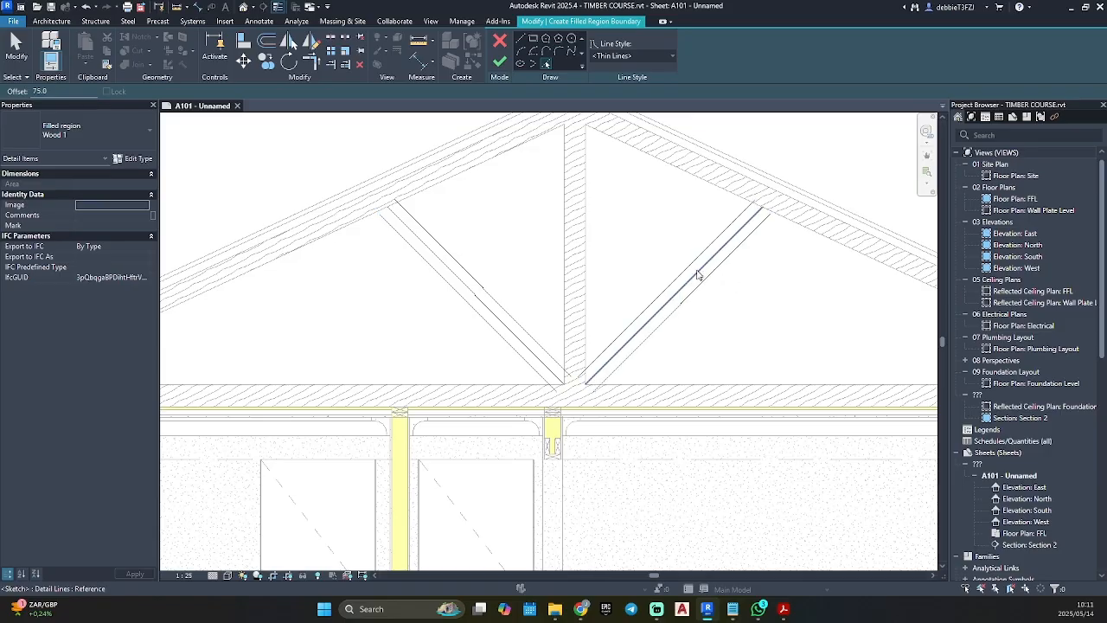
key(Escape)
click(698, 274)
key(Delete)
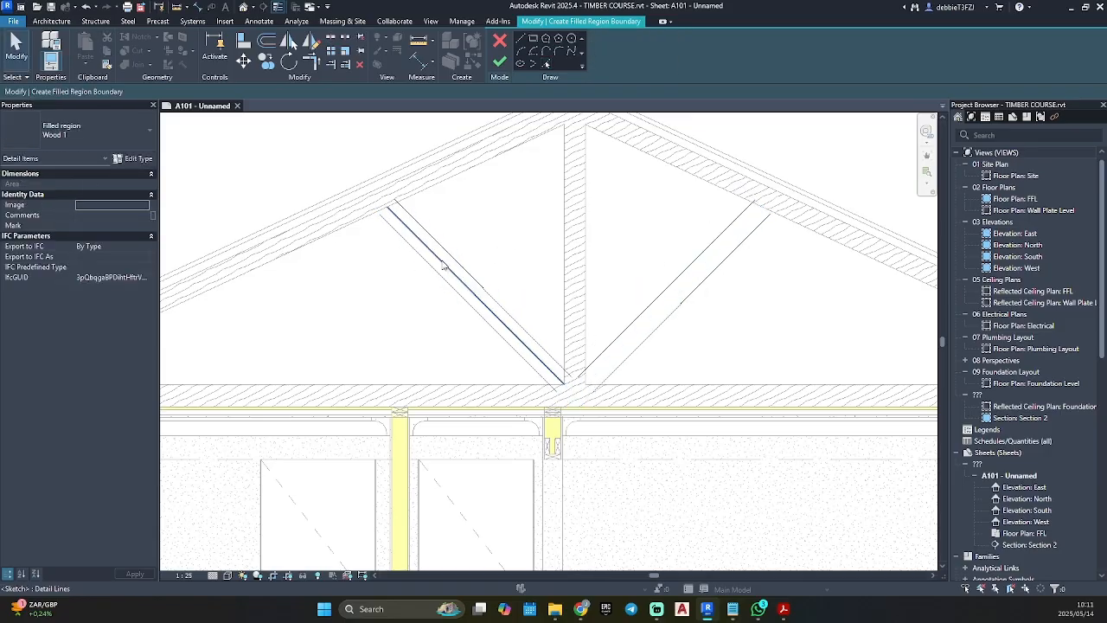
Step: Pick the lower rafter, king post and tie beam top edges on both sides as boundary lines with zero offset
click(545, 63)
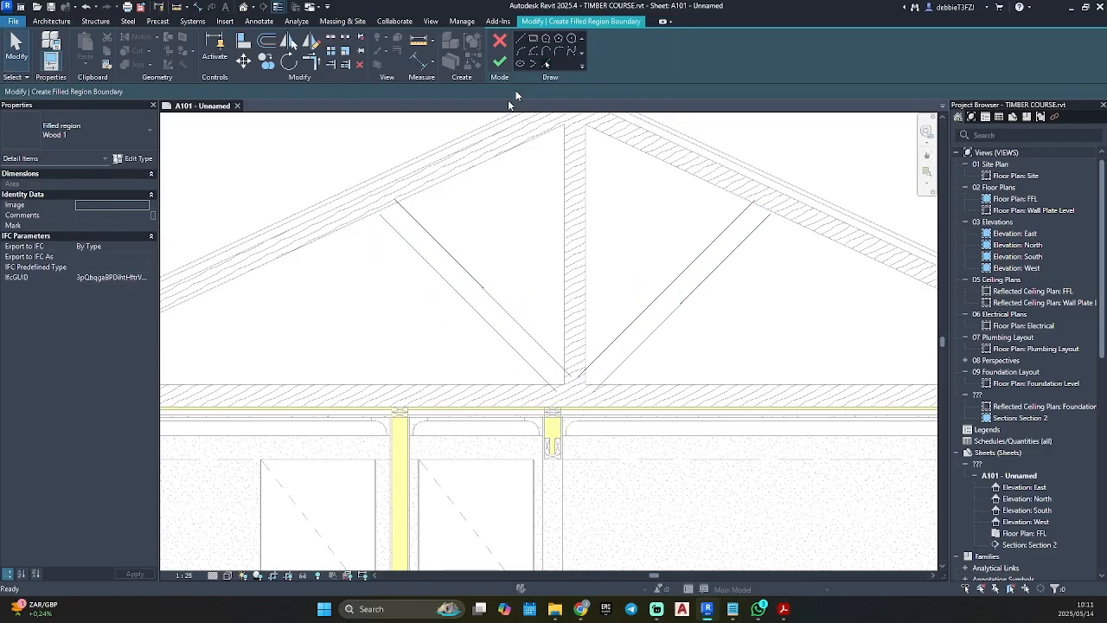
click(453, 178)
click(525, 390)
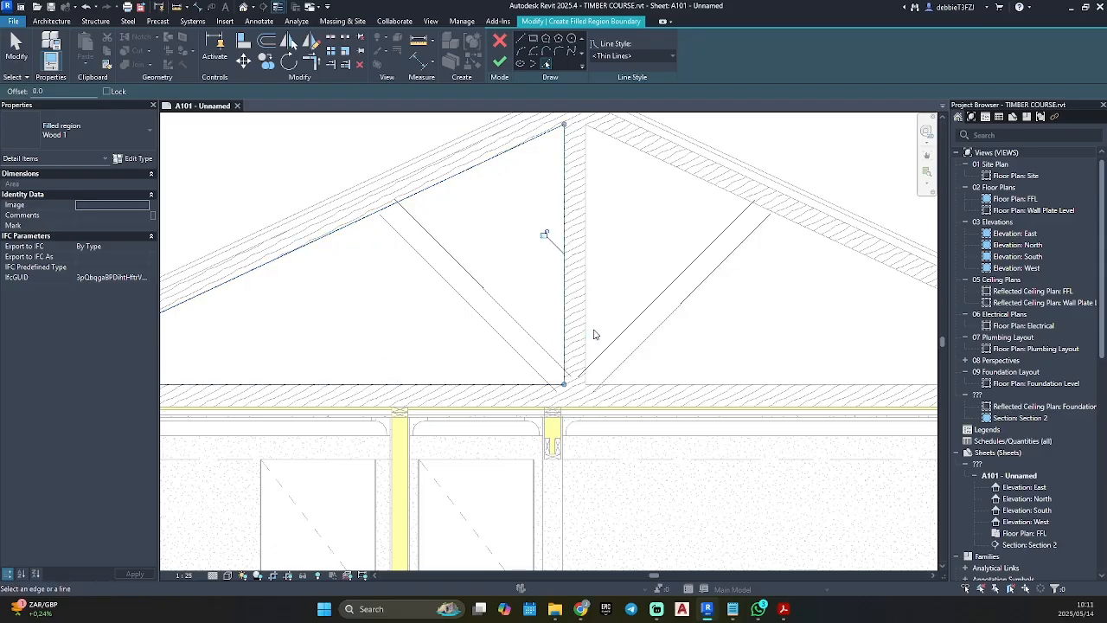
click(594, 329)
click(706, 185)
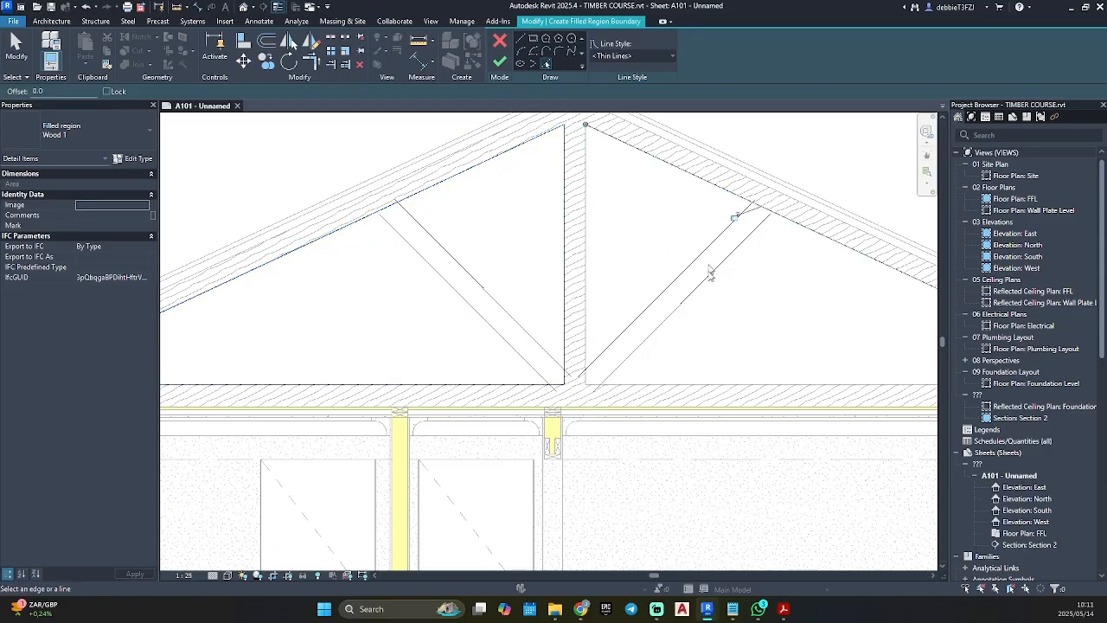
click(668, 383)
key(Escape)
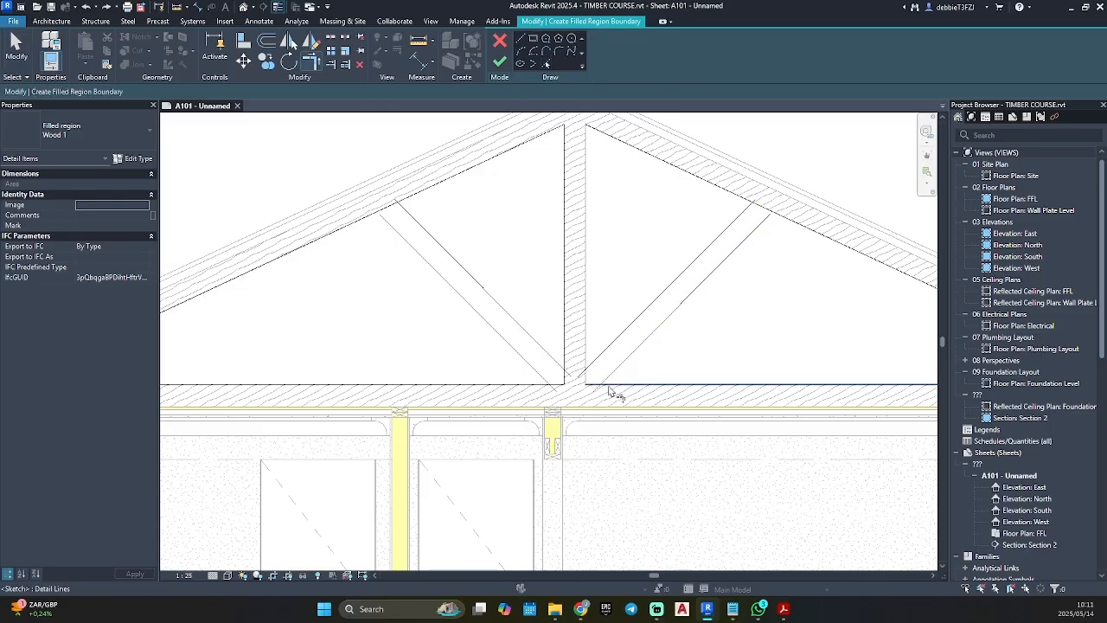
Step: Trim the base of the Living Rm.-side strut to the king post and tie beam lines
scroll(610, 392, up, 3)
key(t)
key(r)
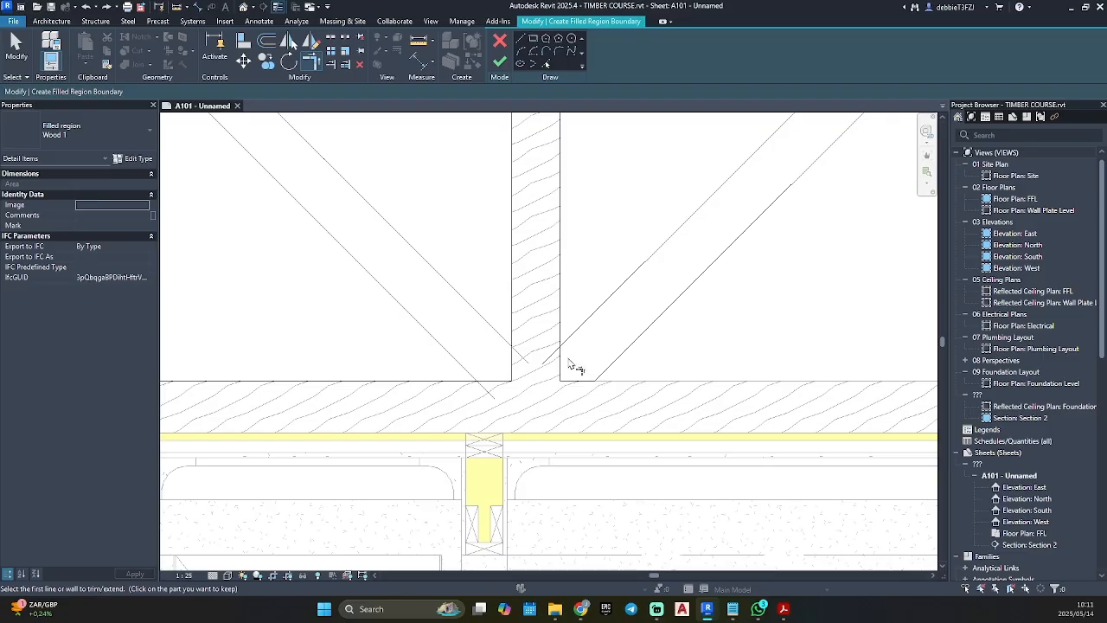
scroll(576, 351, down, 4)
Step: Split the Living Rm.-side rafter line between the strut edges and trim it to corners with the strut's upper end
middle_drag(576, 351, 421, 416)
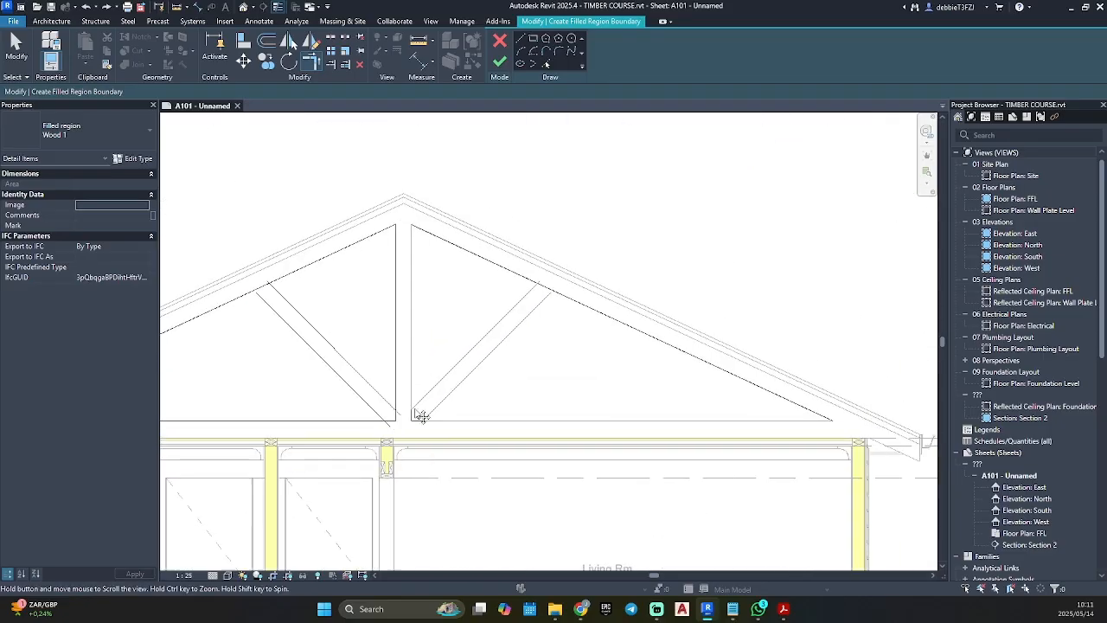
scroll(564, 294, up, 3)
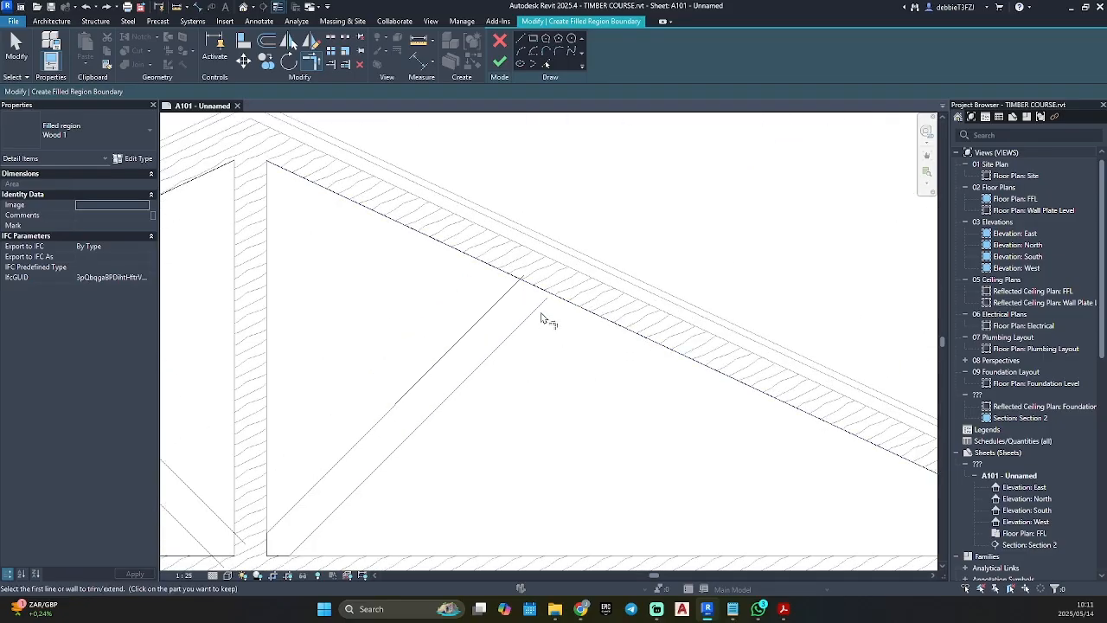
click(571, 308)
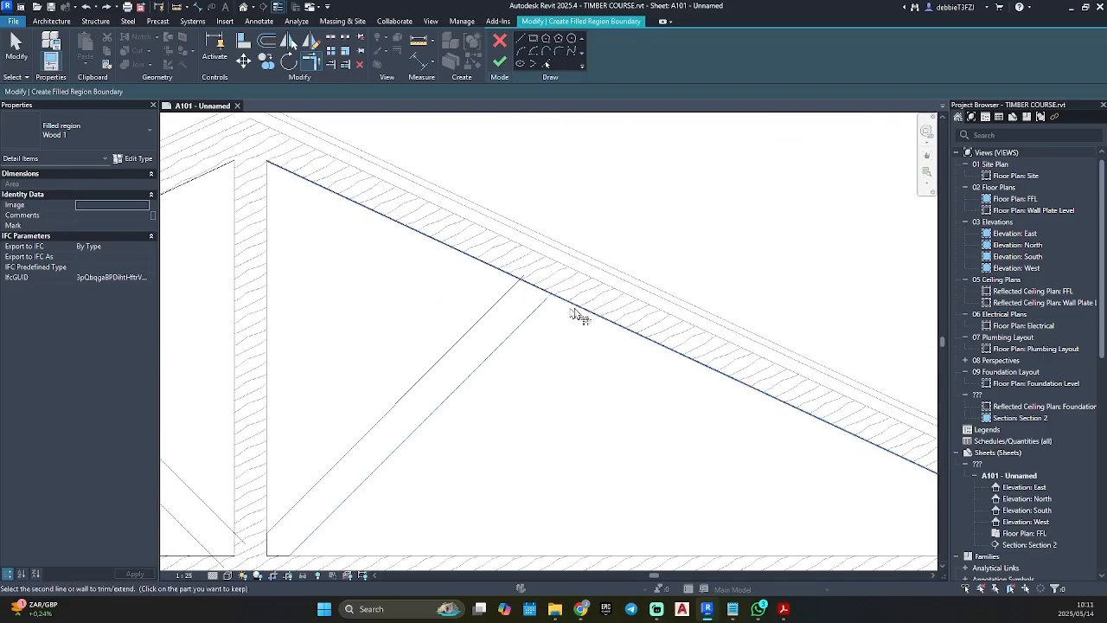
click(517, 275)
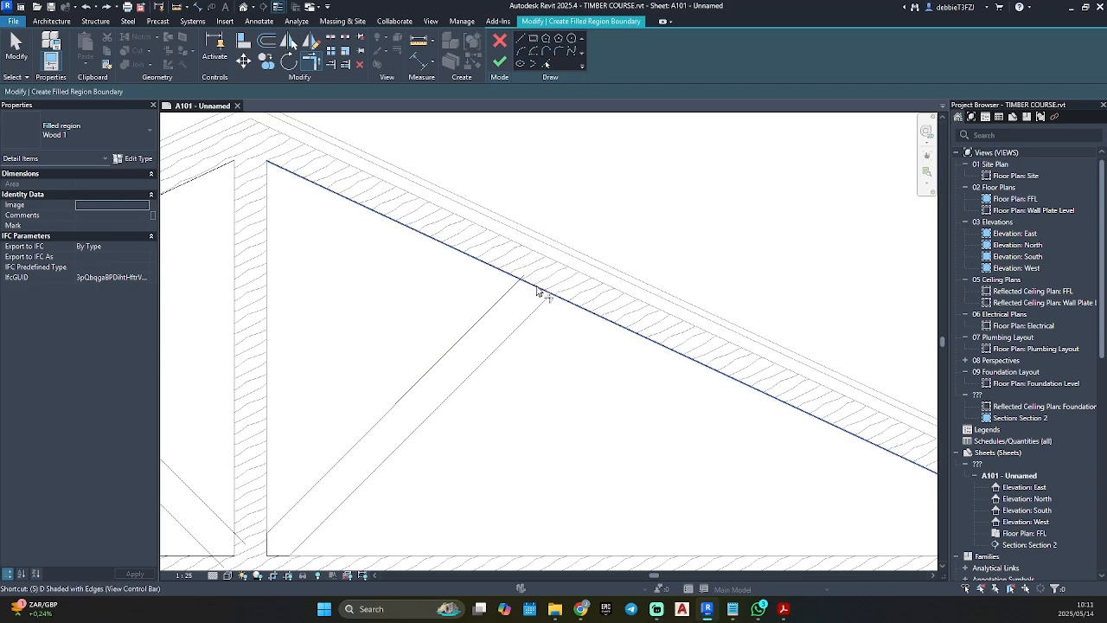
key(Escape)
key(Escape)
key(r)
scroll(546, 291, up, 2)
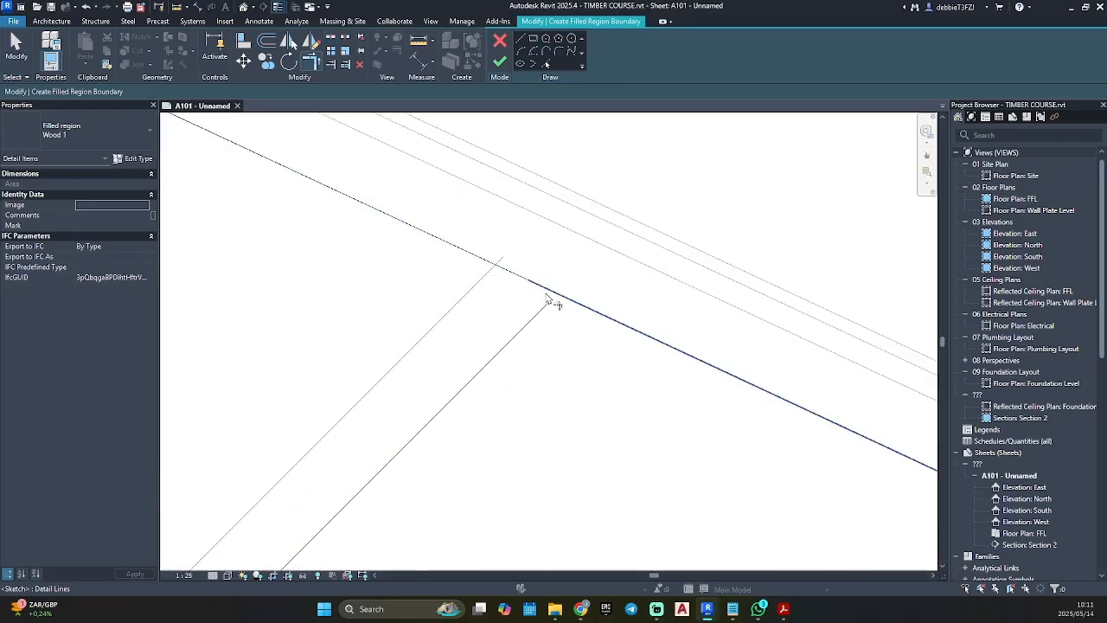
click(545, 291)
click(537, 309)
click(505, 271)
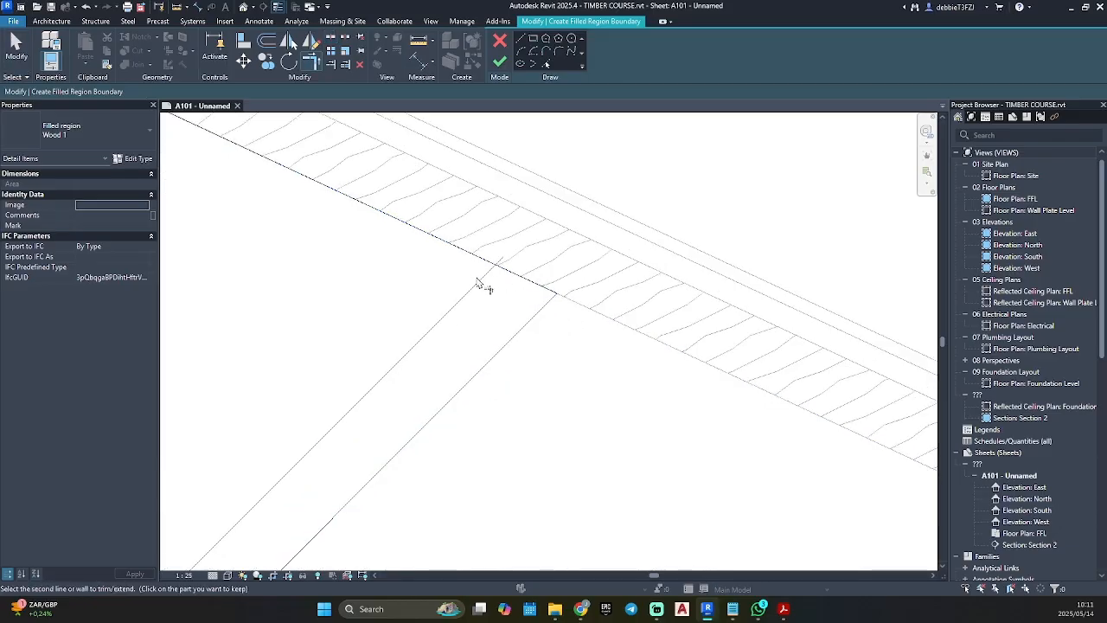
Step: Trim the upper end of the Bathrm-side strut to corners with the rafter line
scroll(486, 289, down, 5)
scroll(519, 212, up, 4)
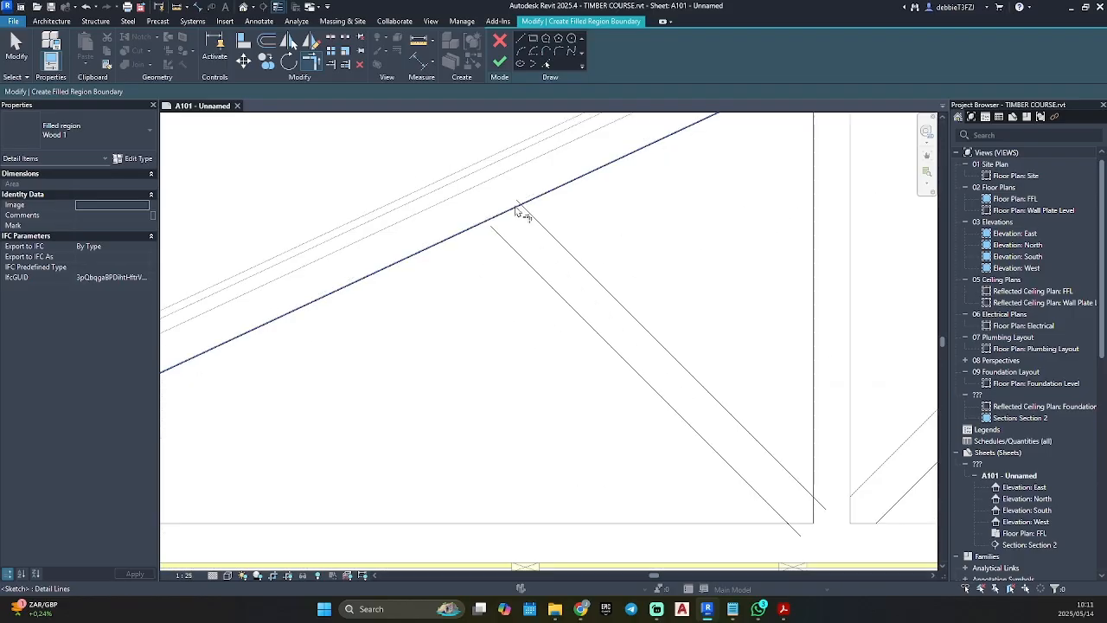
click(521, 215)
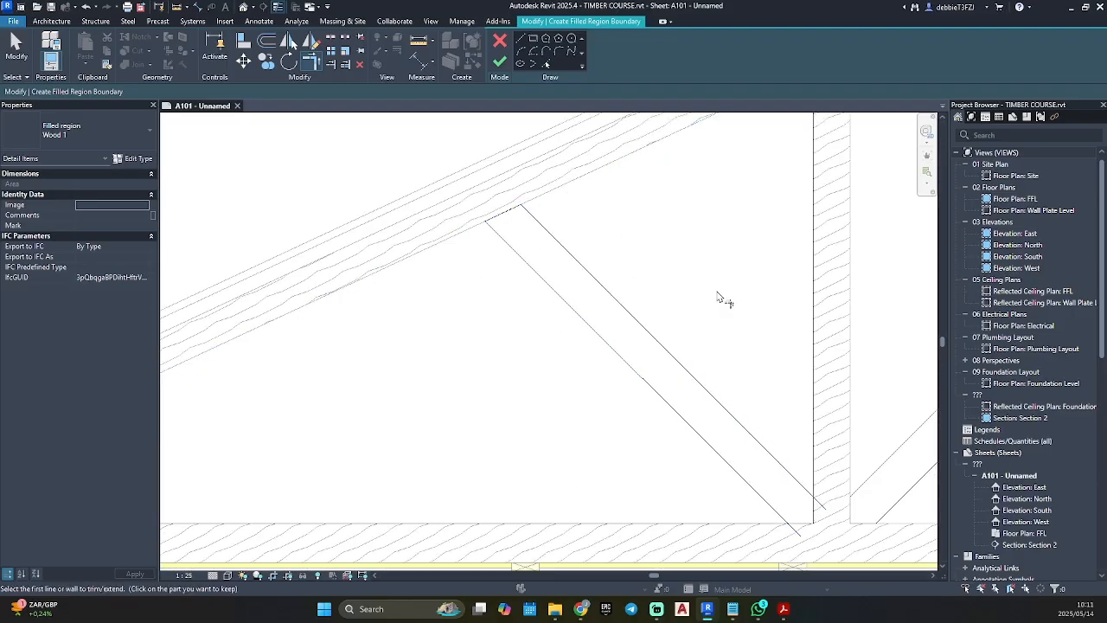
Step: Trim the base of the Bathrm-side strut to the king post and tie beam lines and finish the struts' filled region
scroll(672, 248, down, 3)
scroll(719, 360, up, 4)
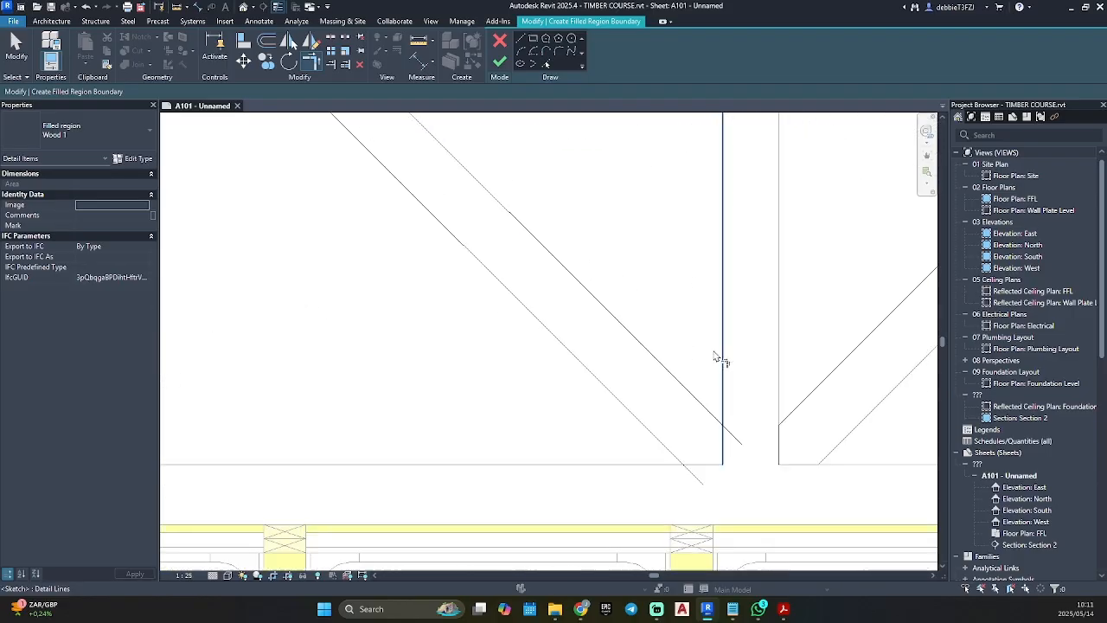
click(708, 417)
click(693, 464)
click(673, 451)
scroll(702, 408, down, 3)
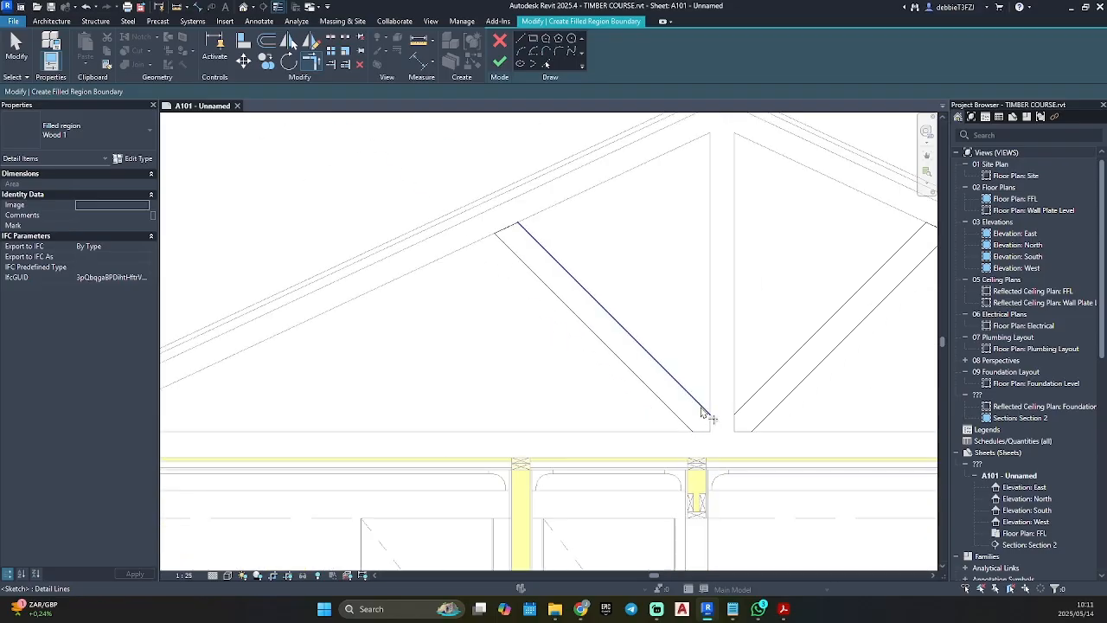
scroll(701, 413, down, 3)
click(499, 63)
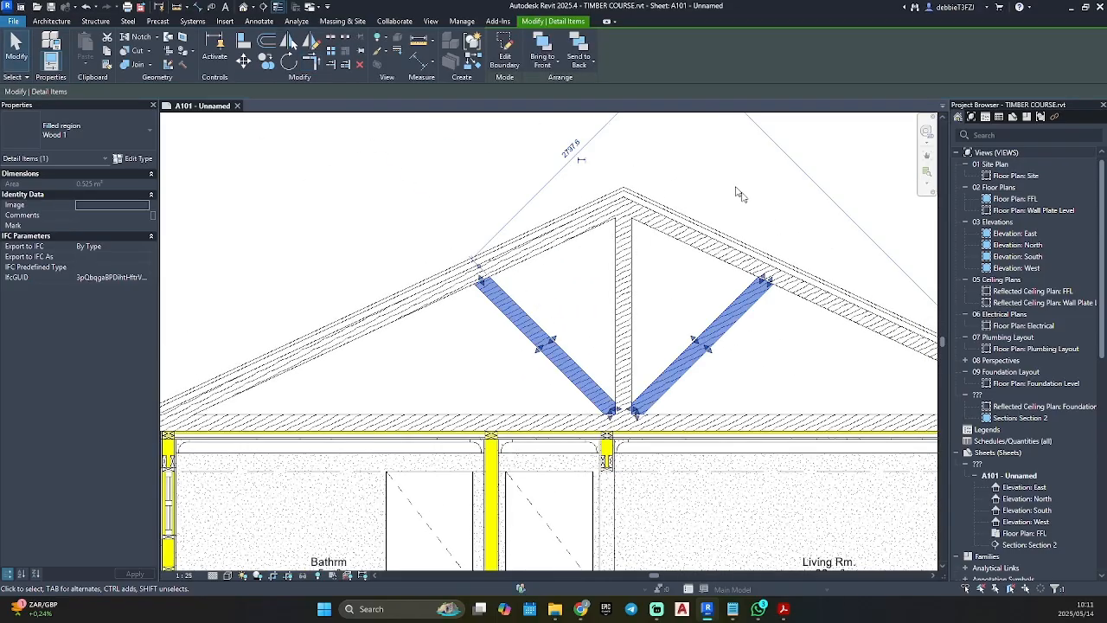
Step: Override the foreground surface pattern of both truss filled regions in this view with solid fill
scroll(697, 175, down, 5)
scroll(697, 176, up, 3)
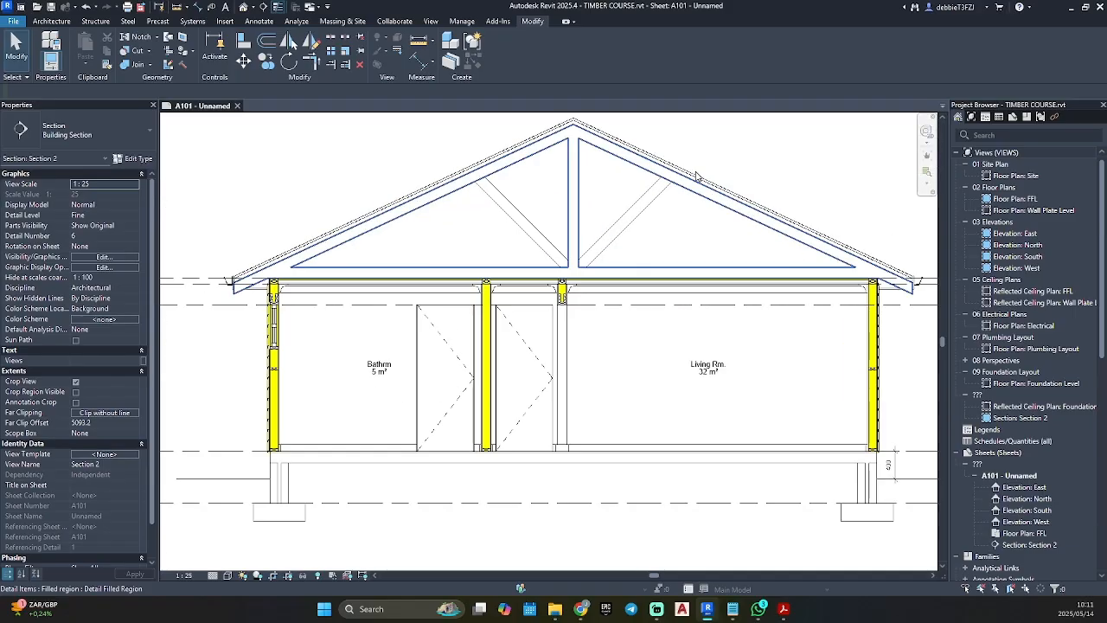
click(633, 216)
ctrl+click(633, 217)
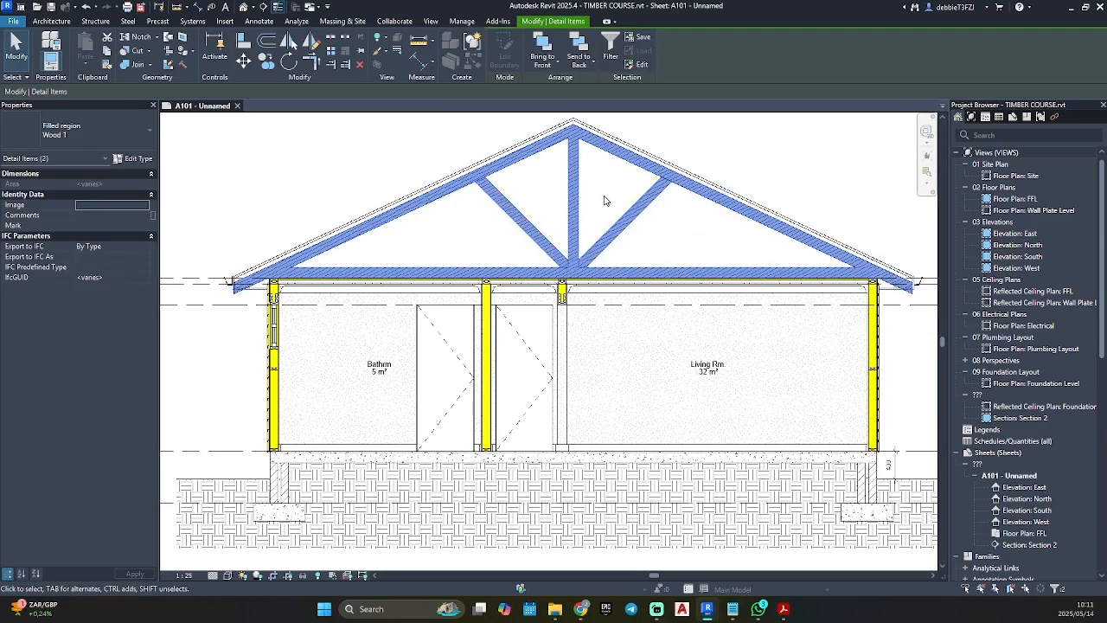
right_click(605, 198)
mouse_move(683, 282)
click(788, 283)
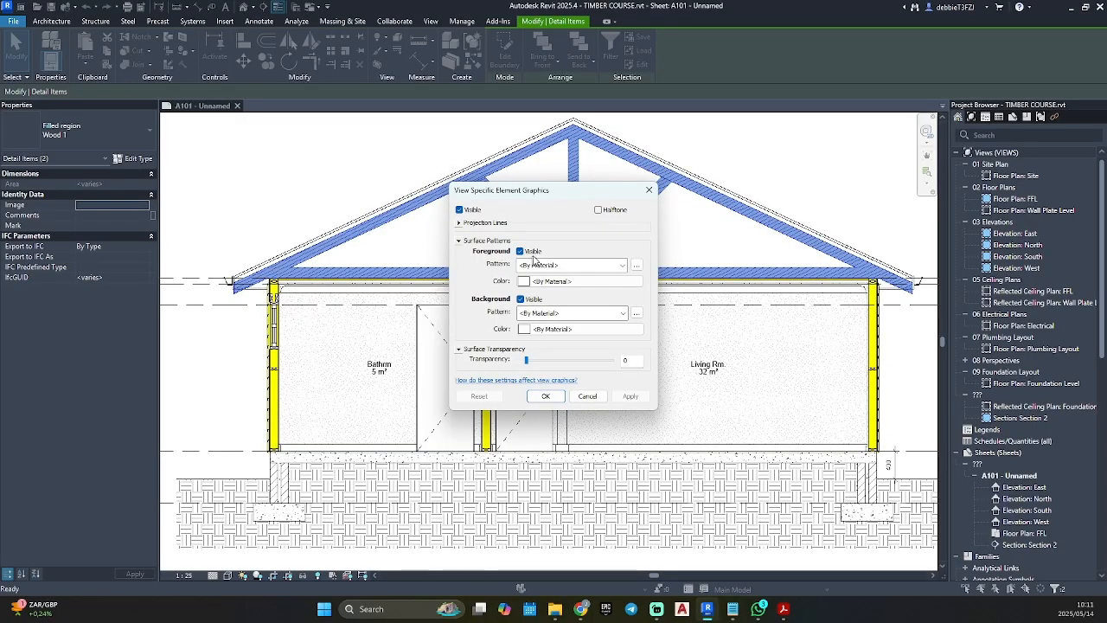
click(523, 265)
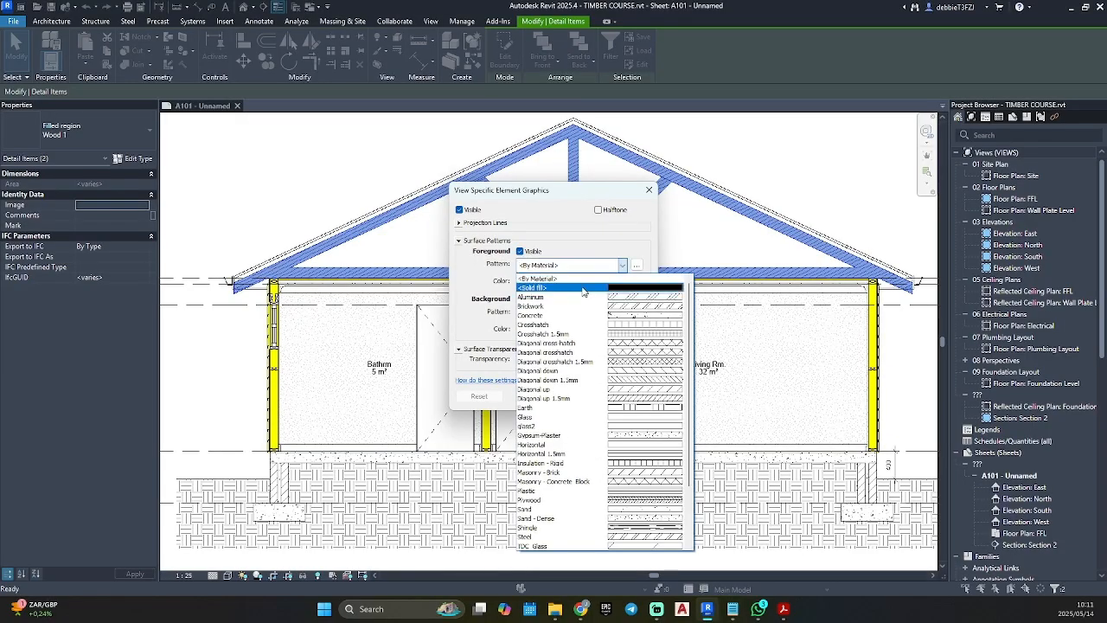
click(571, 275)
Step: Set the foreground pattern colour of the truss filled regions to light yellow RGB 255-255-128 and apply the override
click(575, 281)
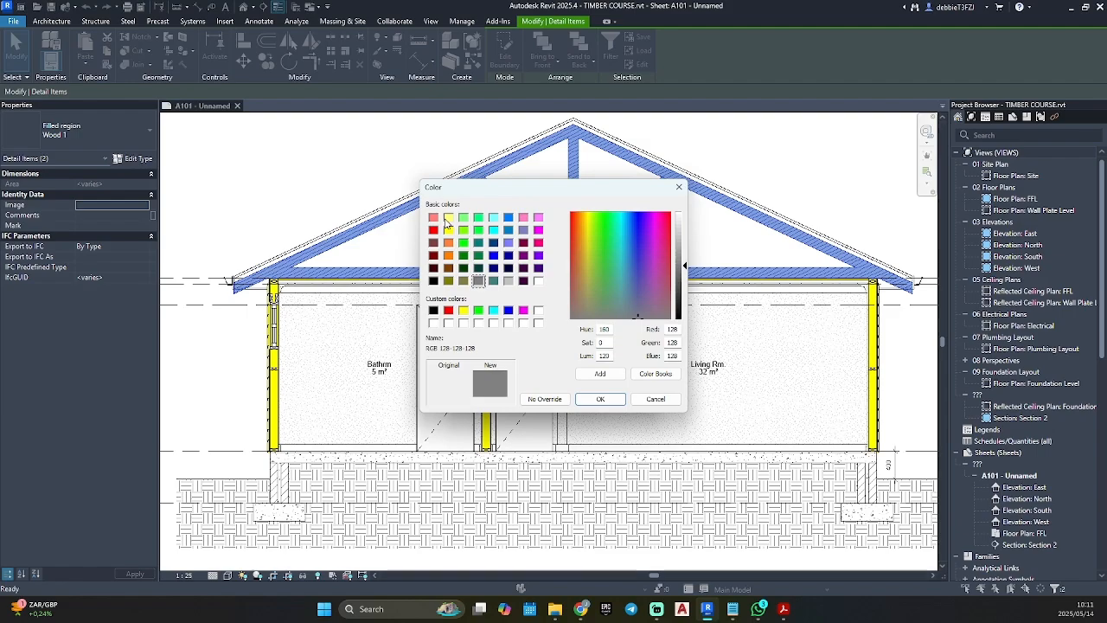
click(448, 217)
key(Return)
click(635, 393)
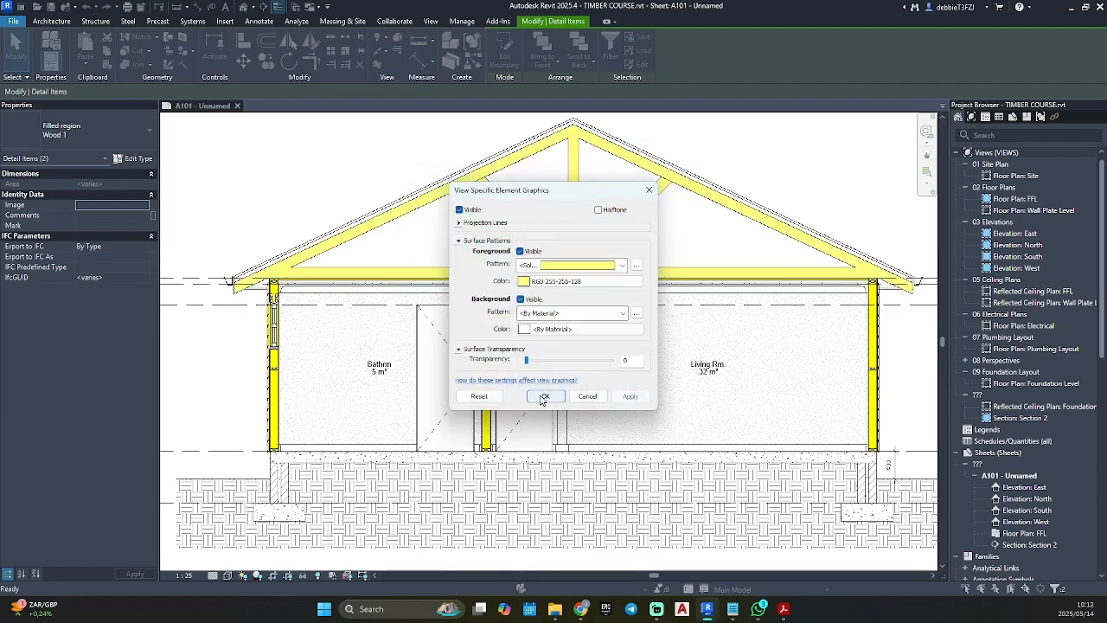
click(538, 393)
click(774, 179)
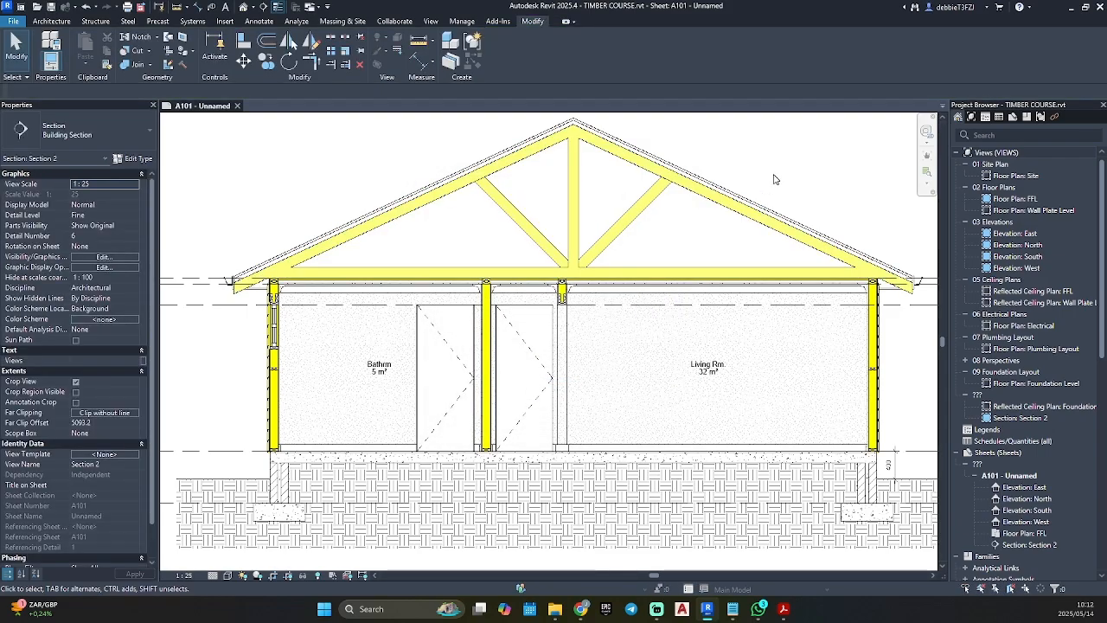
Step: Move the 2400 wall height dimension from beside the level markers into the Living Rm. area of Section 2
scroll(774, 179, down, 2)
mouse_move(778, 178)
middle_down()
mouse_move(606, 265)
mouse_move(690, 216)
middle_up()
scroll(690, 216, down, 2)
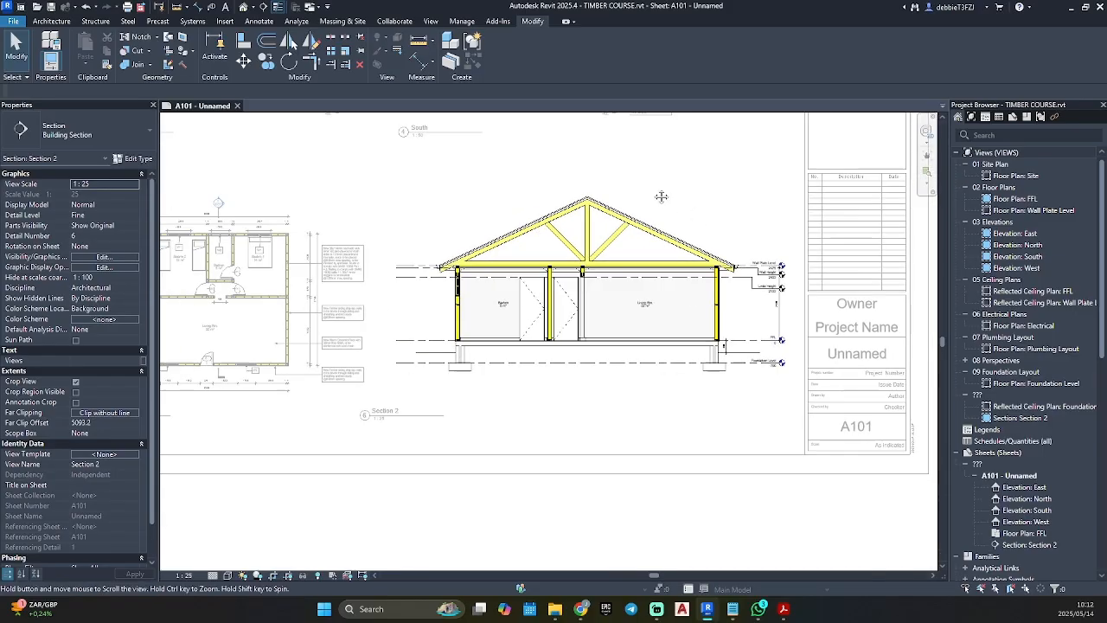
scroll(655, 194, up, 2)
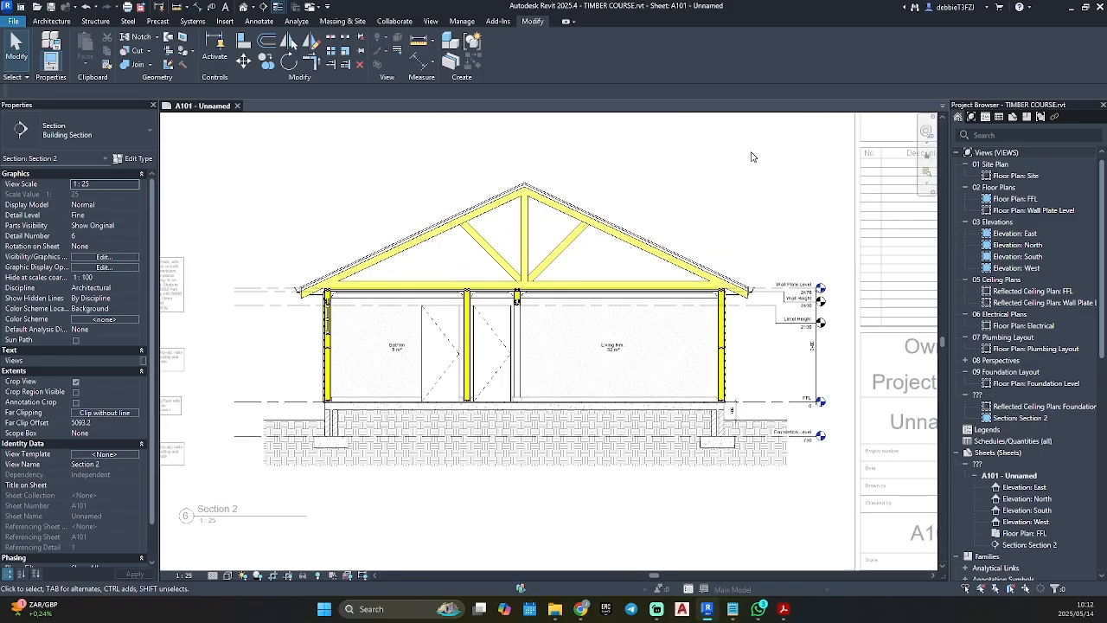
drag(813, 355, 689, 355)
scroll(692, 355, up, 3)
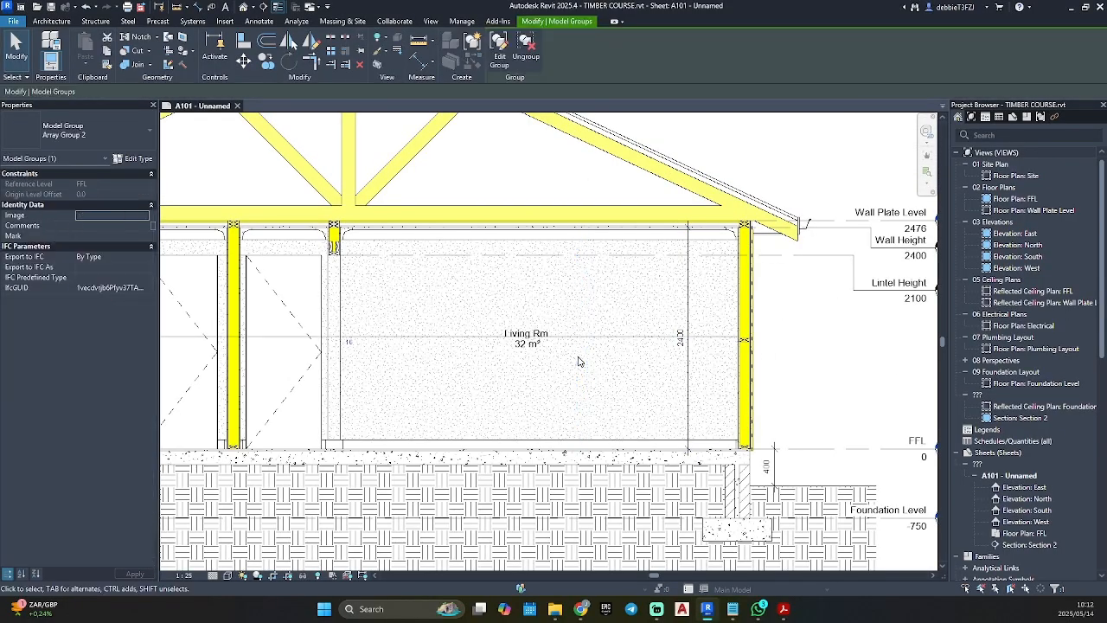
drag(689, 308, 622, 312)
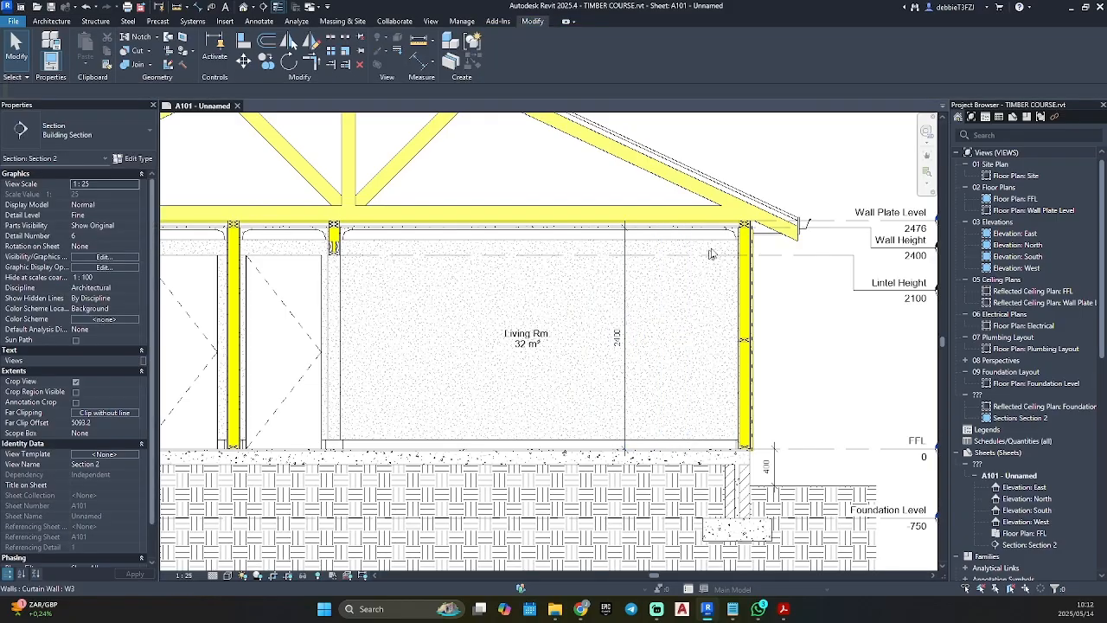
Step: Place an element keynote on the roof of Section 2 without a leader line, using the Keynote Tag_LHS_Text type
scroll(610, 177, up, 3)
scroll(607, 180, down, 5)
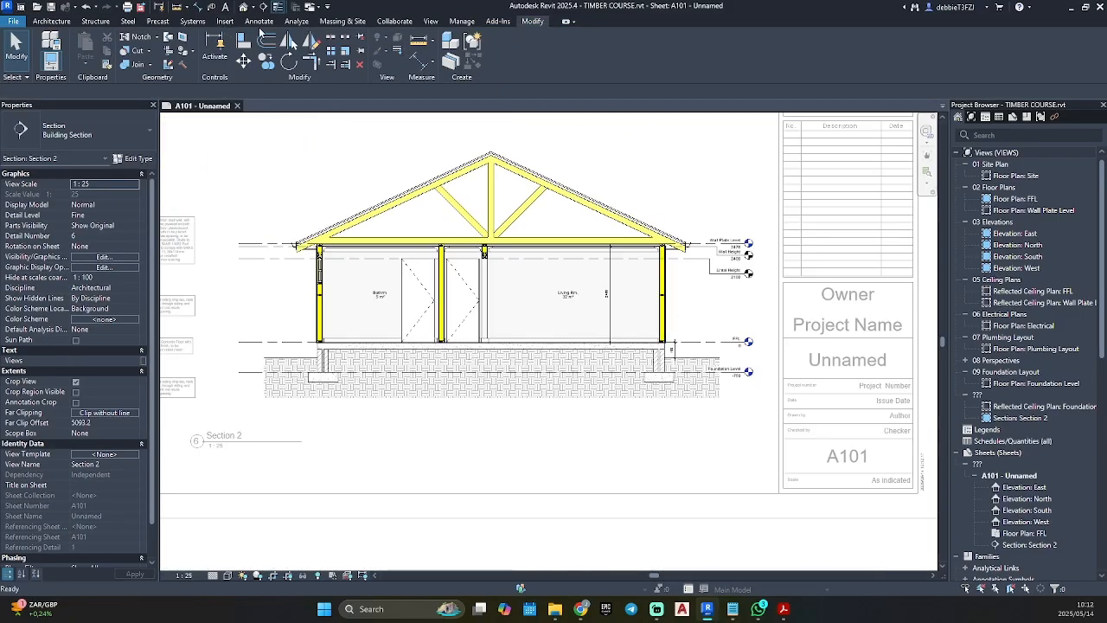
click(260, 25)
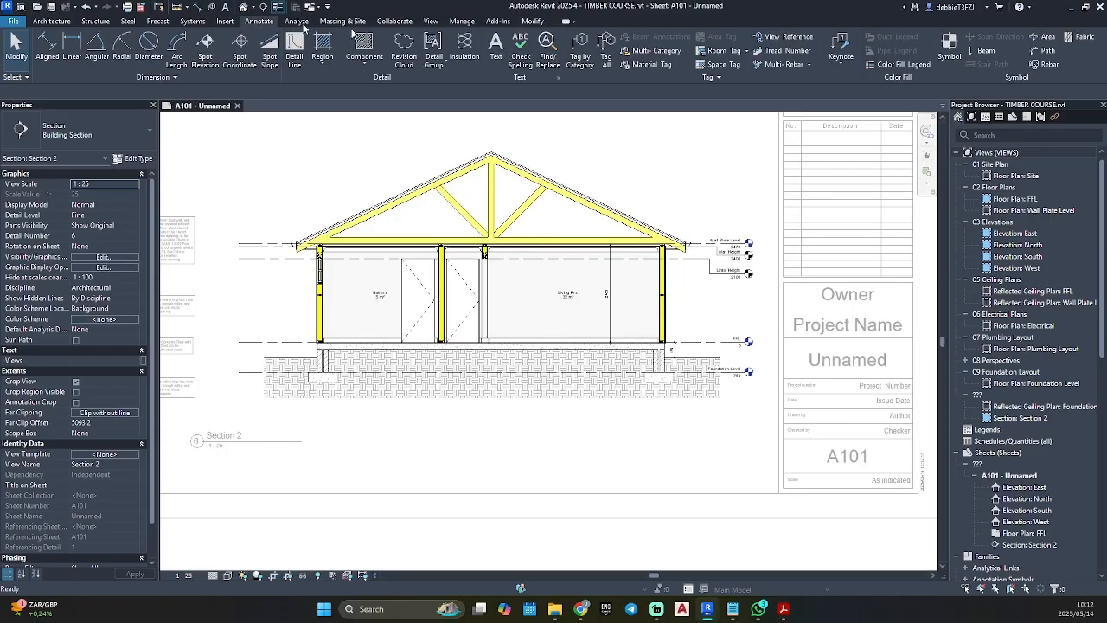
click(848, 58)
click(842, 76)
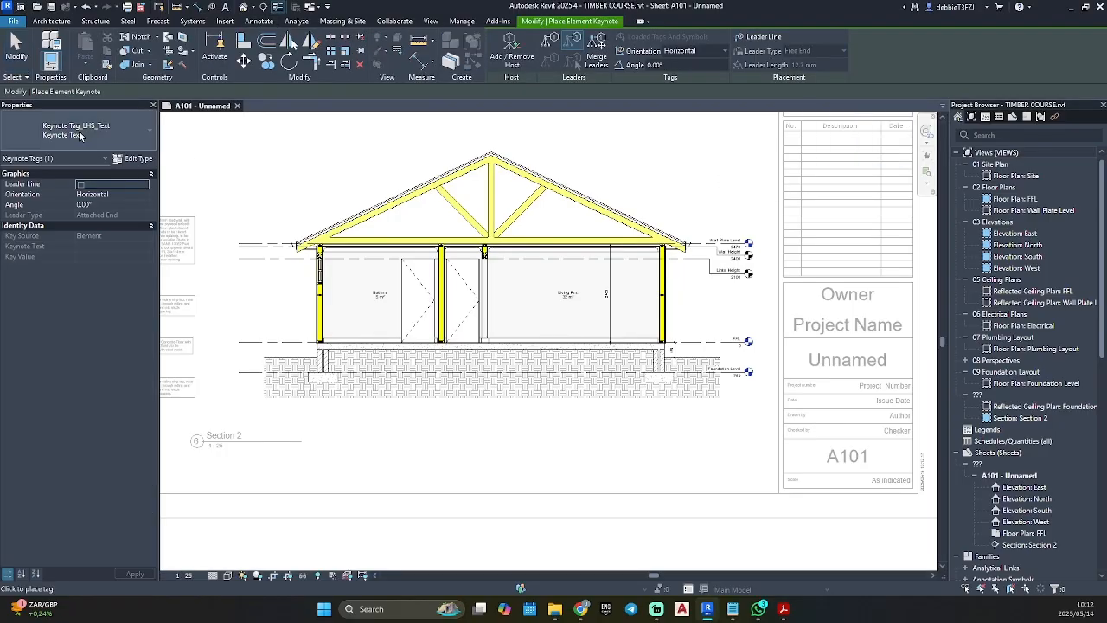
scroll(692, 209, up, 5)
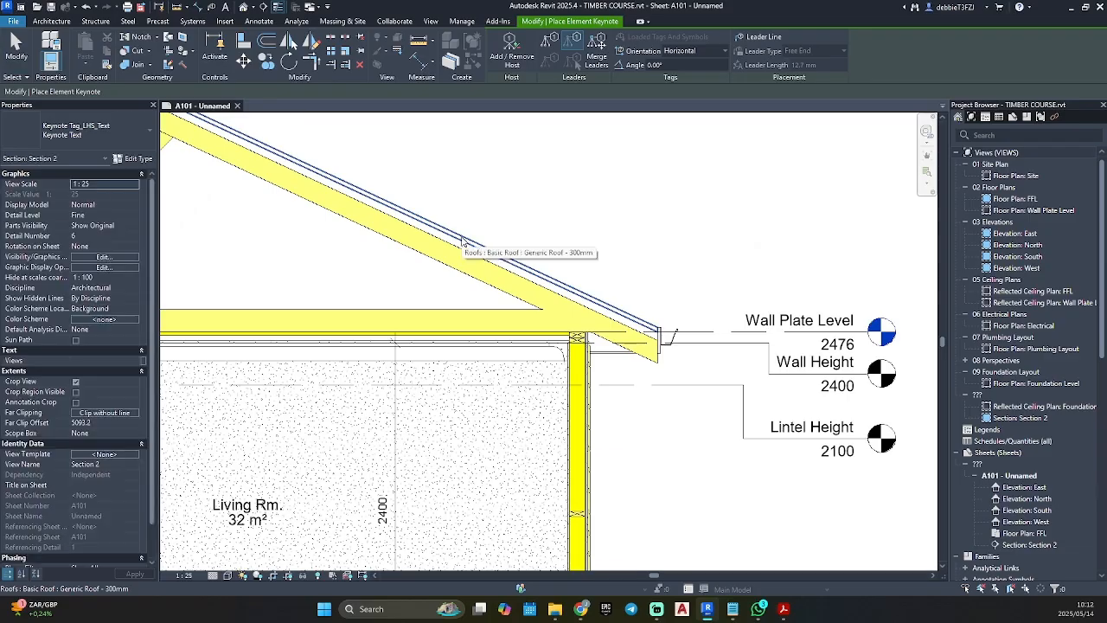
key(Escape)
key(Escape)
scroll(623, 156, down, 3)
scroll(611, 283, down, 2)
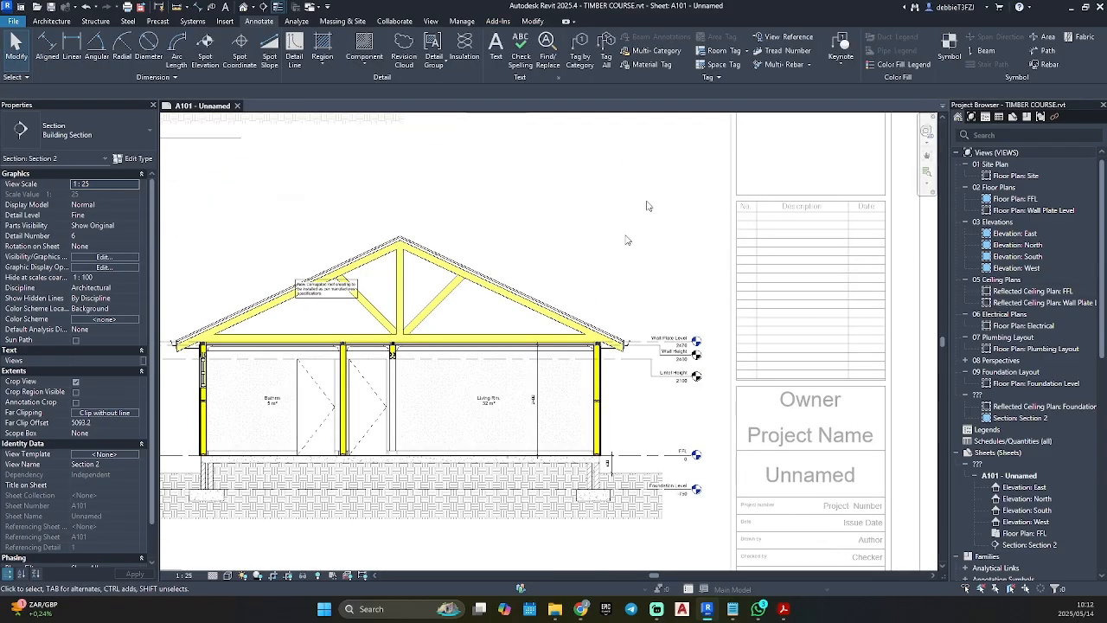
Step: Place an element keynote with a free-end leader for the Living Rm.-side roof sheeting, its text outside the roof above the level markers
click(849, 46)
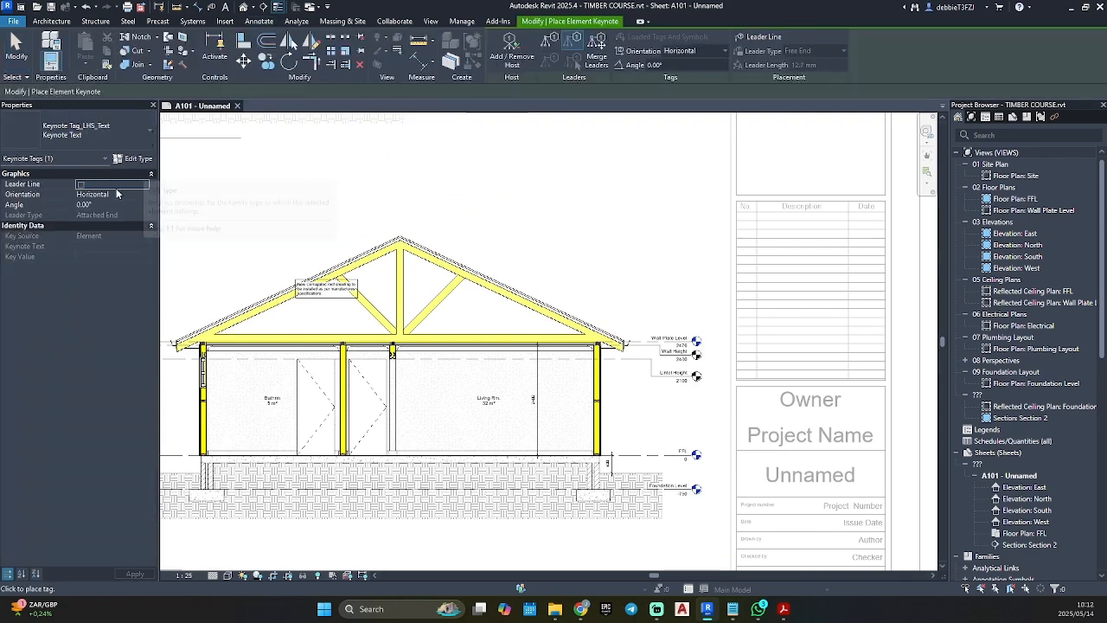
click(80, 185)
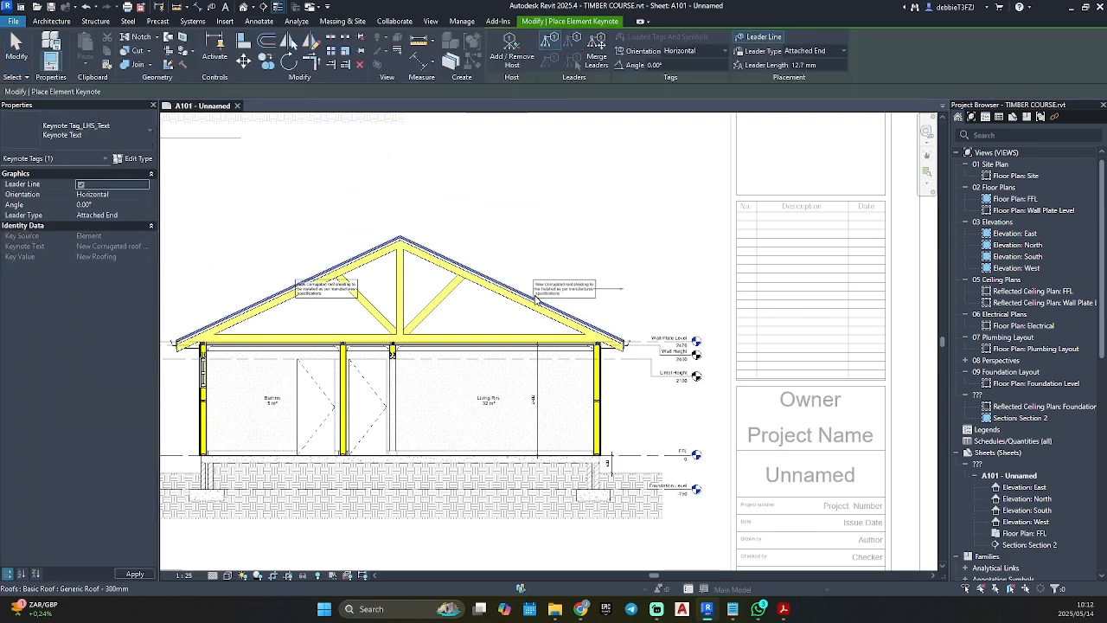
click(144, 216)
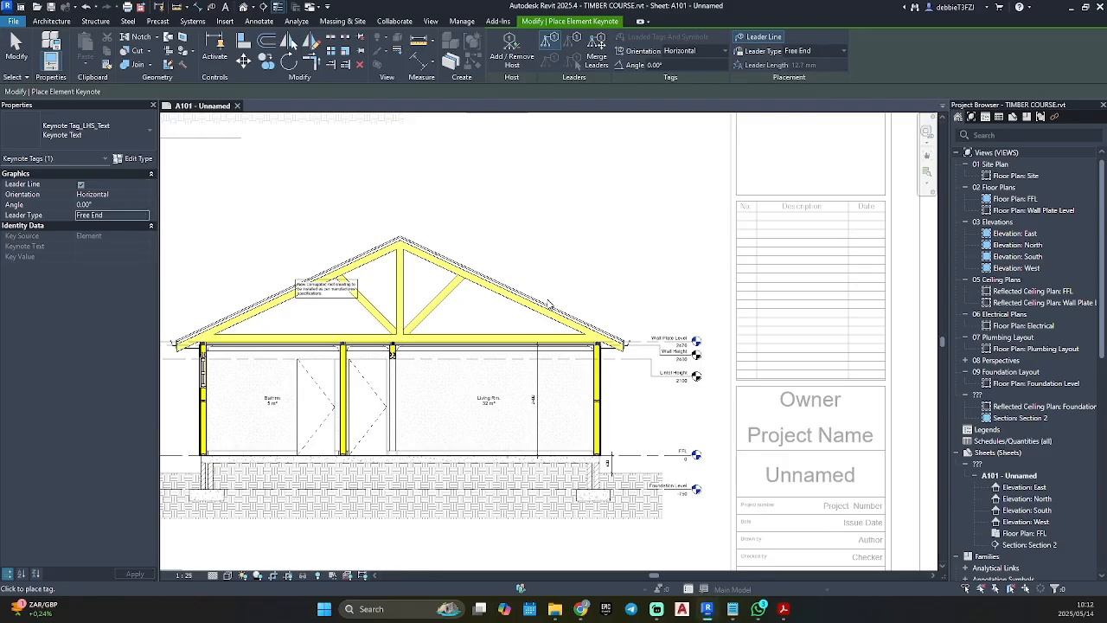
click(550, 303)
scroll(550, 277, up, 2)
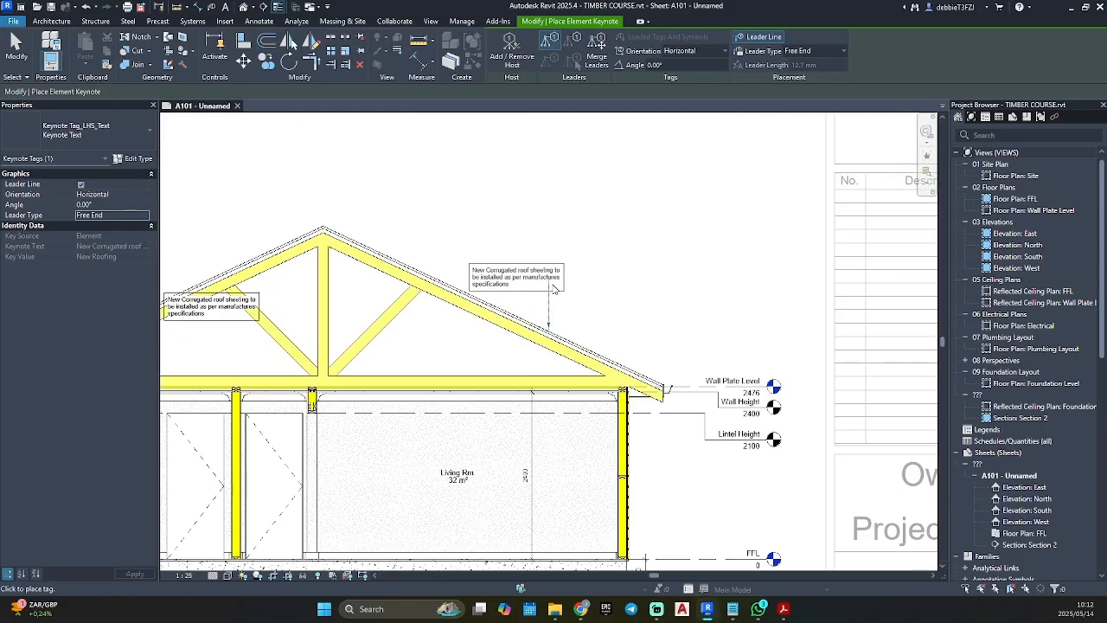
click(774, 292)
scroll(510, 328, up, 3)
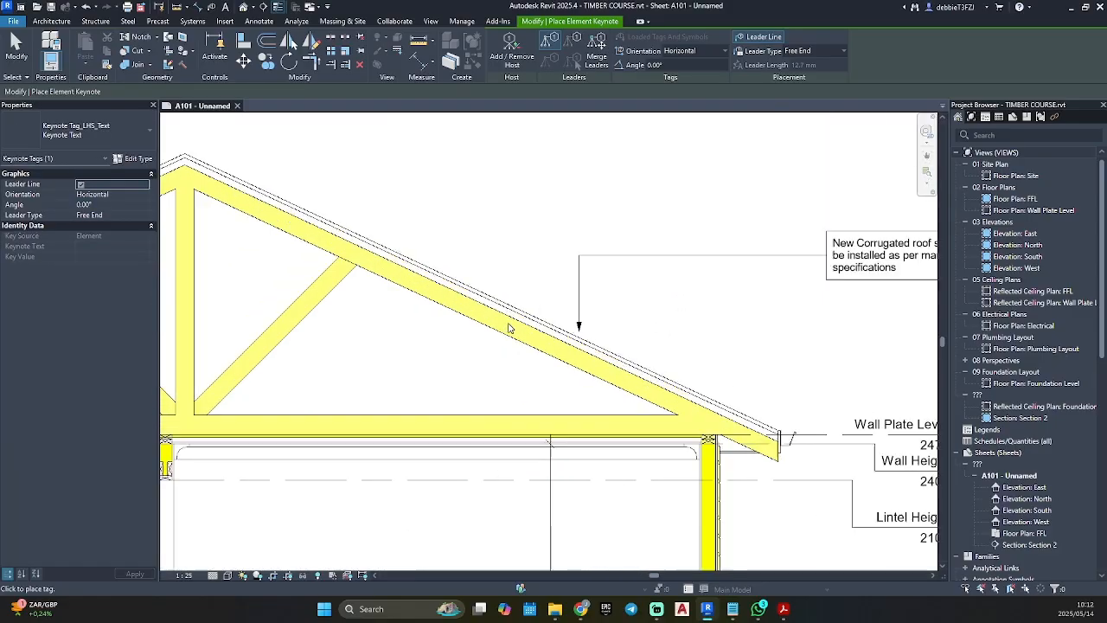
Step: Delete the leaderless roofing keynote that overlaps the Bathrm-side strut
scroll(510, 328, down, 5)
key(Escape)
key(Escape)
click(376, 293)
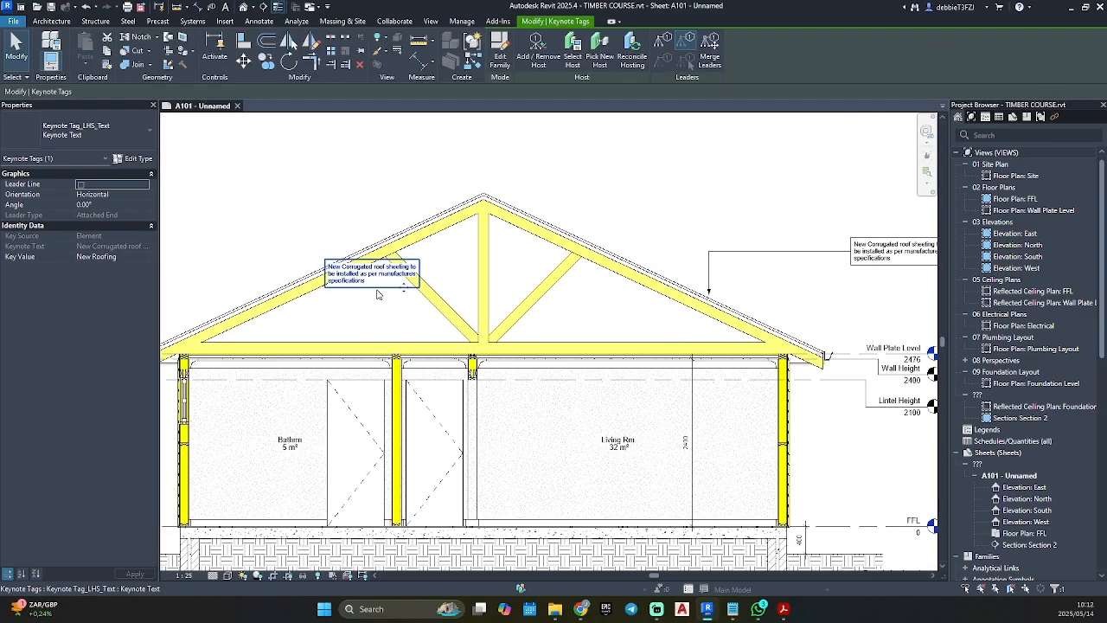
key(Delete)
Step: Adjust the roofing keynote's leader so that its arrowhead meets the Living Rm.-side roof sheeting
scroll(724, 258, up, 2)
click(694, 293)
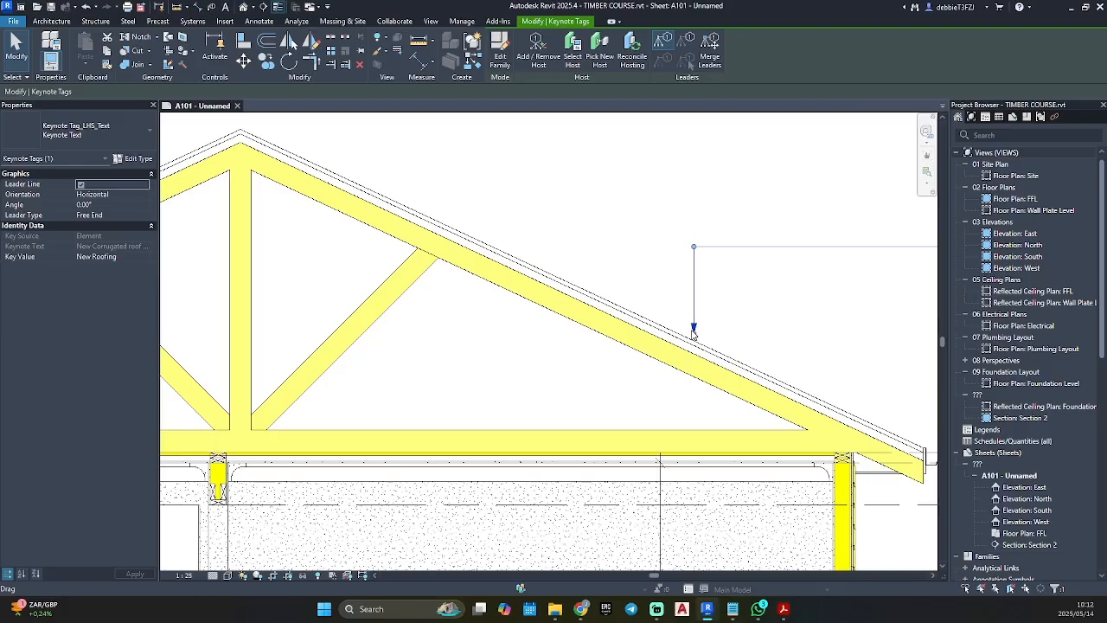
Step: Move the leader arrowhead of the New Roofing keynote onto the roof sheeting on the right-hand slope
scroll(695, 342, up, 2)
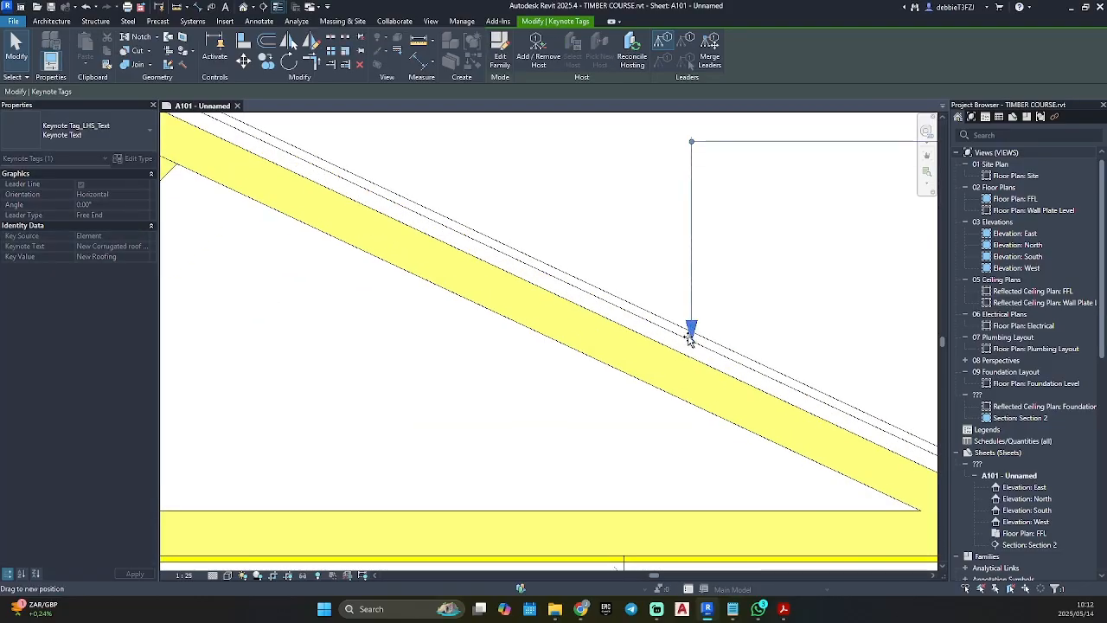
key(Escape)
scroll(691, 337, down, 5)
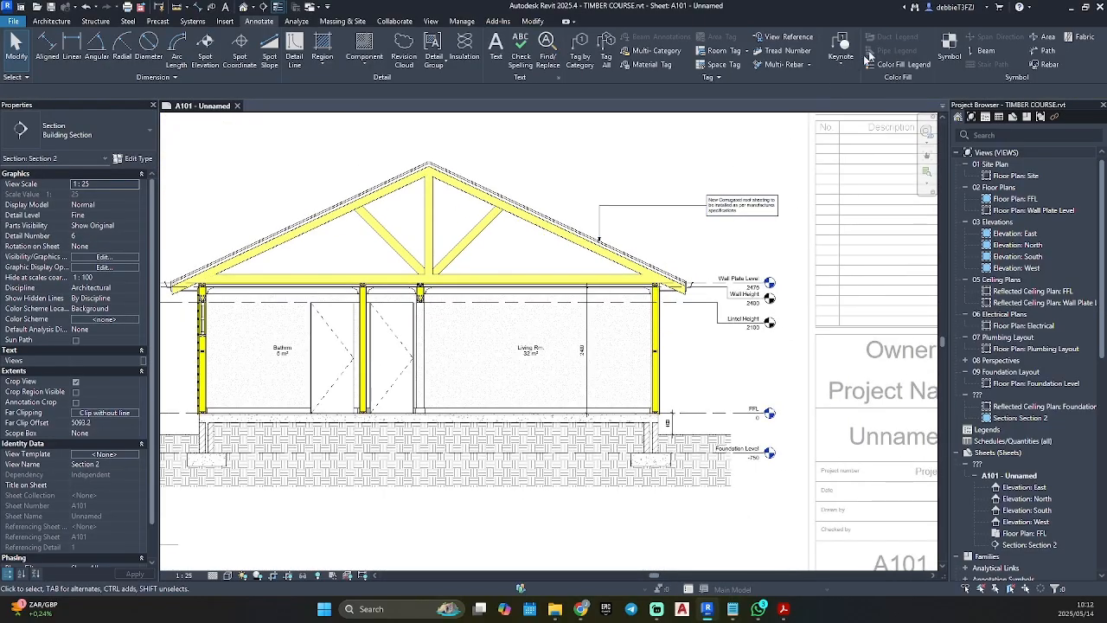
Step: Change the profile of the Fascia type at the right eave to M_Fascia-Flat : 19 x 286mm
scroll(723, 291, up, 5)
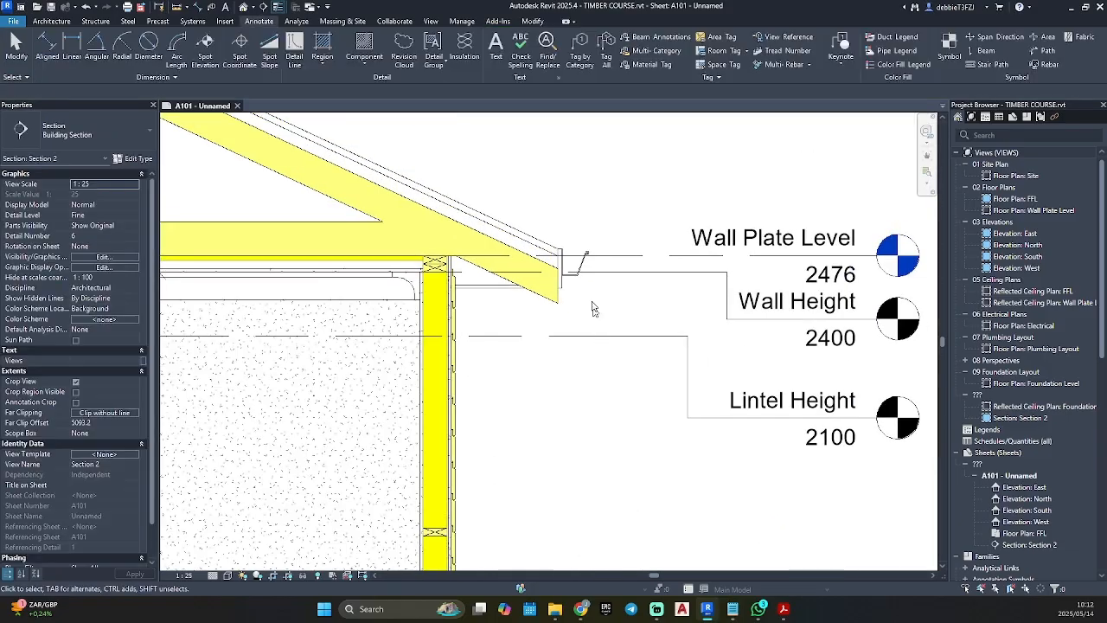
scroll(564, 294, up, 2)
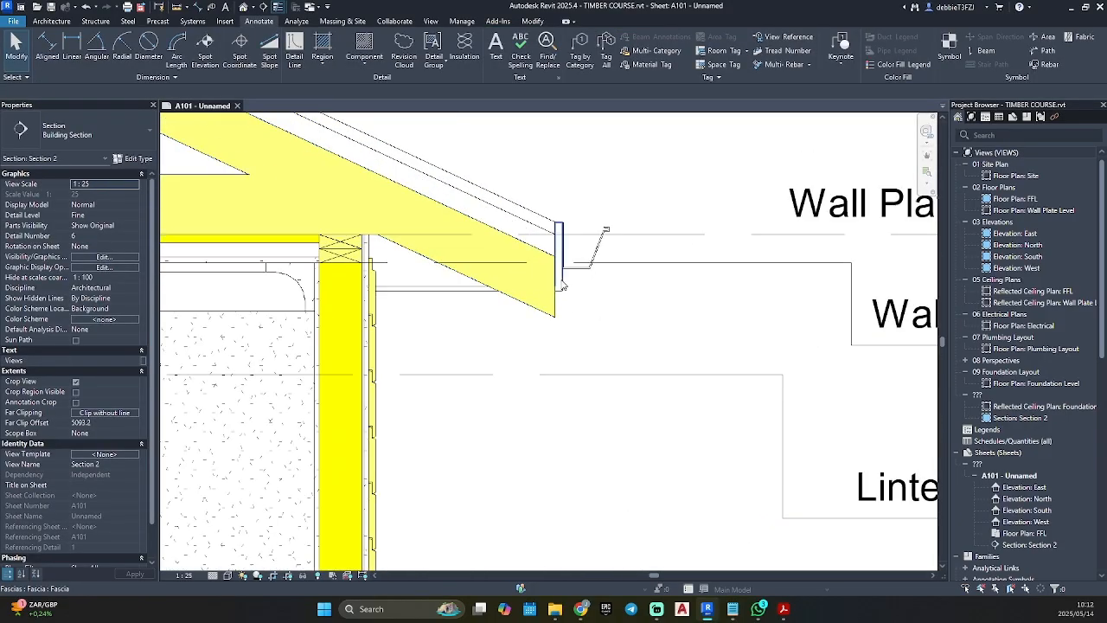
click(560, 286)
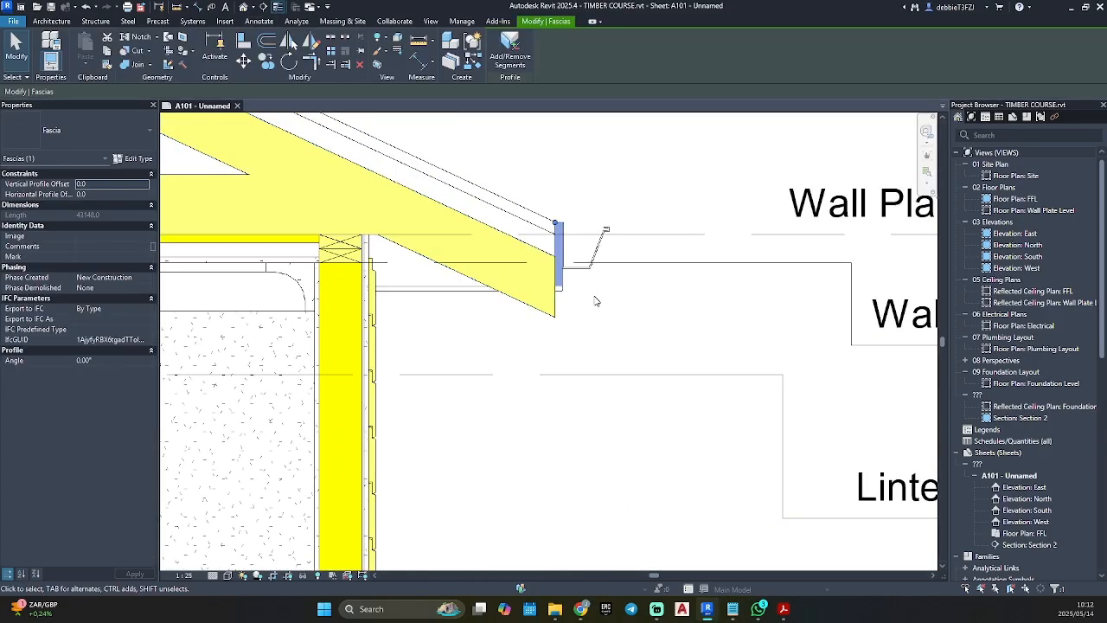
click(139, 159)
click(774, 277)
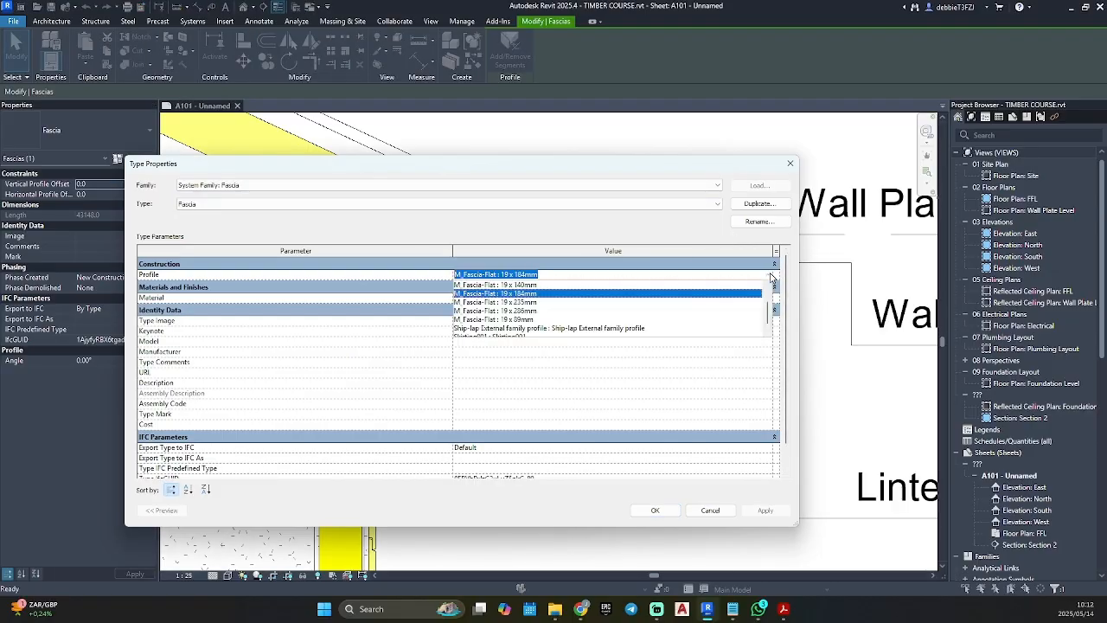
click(519, 310)
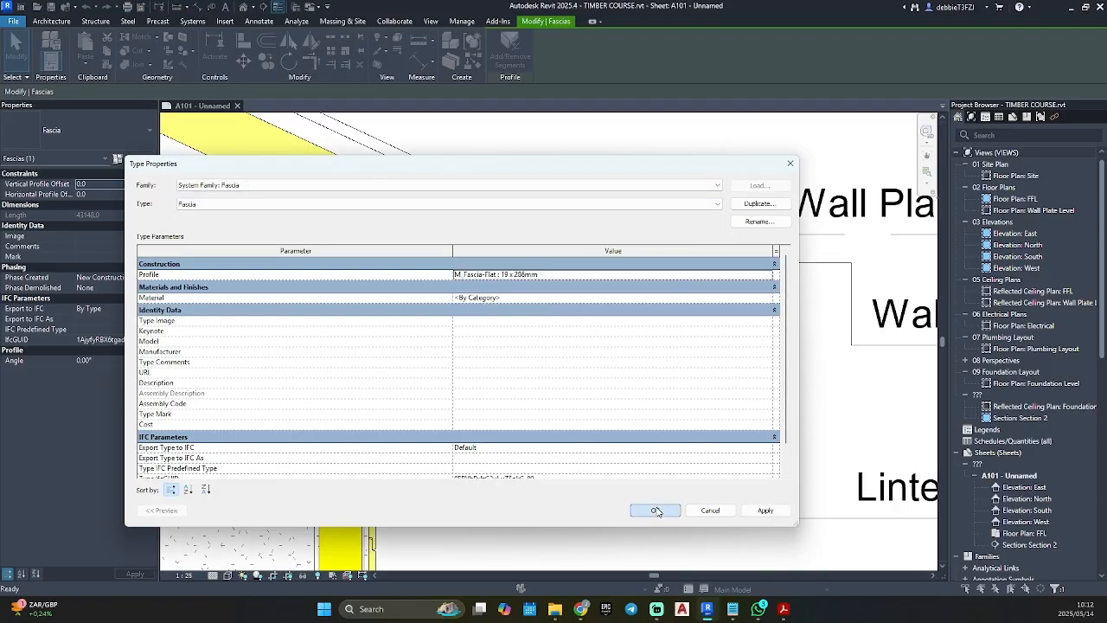
click(655, 510)
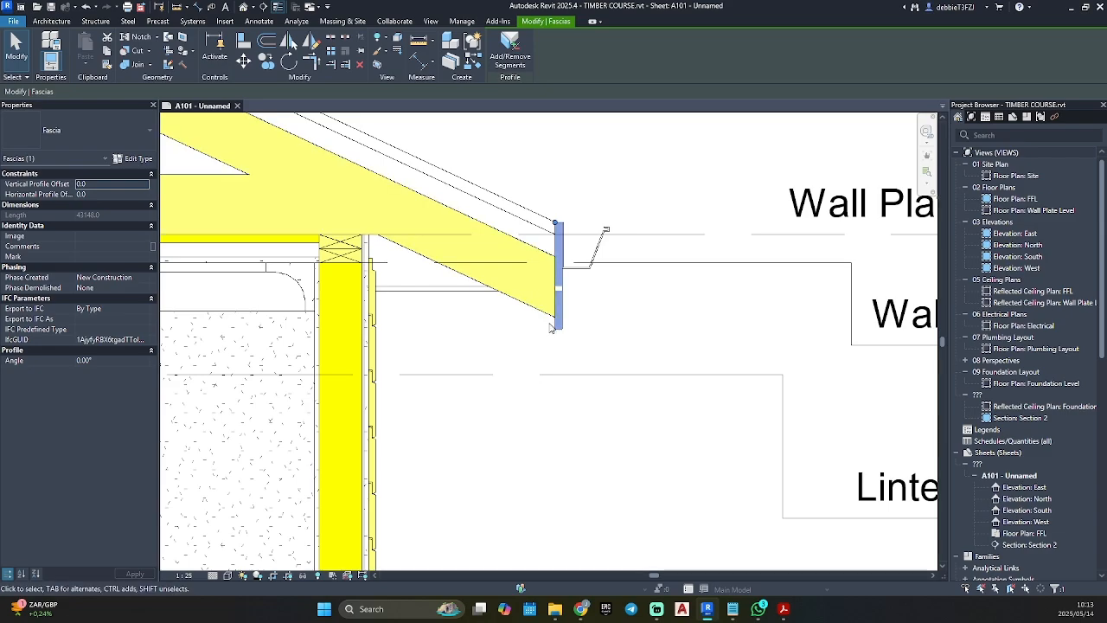
Step: Lower the New Plasterboard Soffit at the right eave to a height offset of -251 from Wall Plate Level
click(480, 297)
click(455, 298)
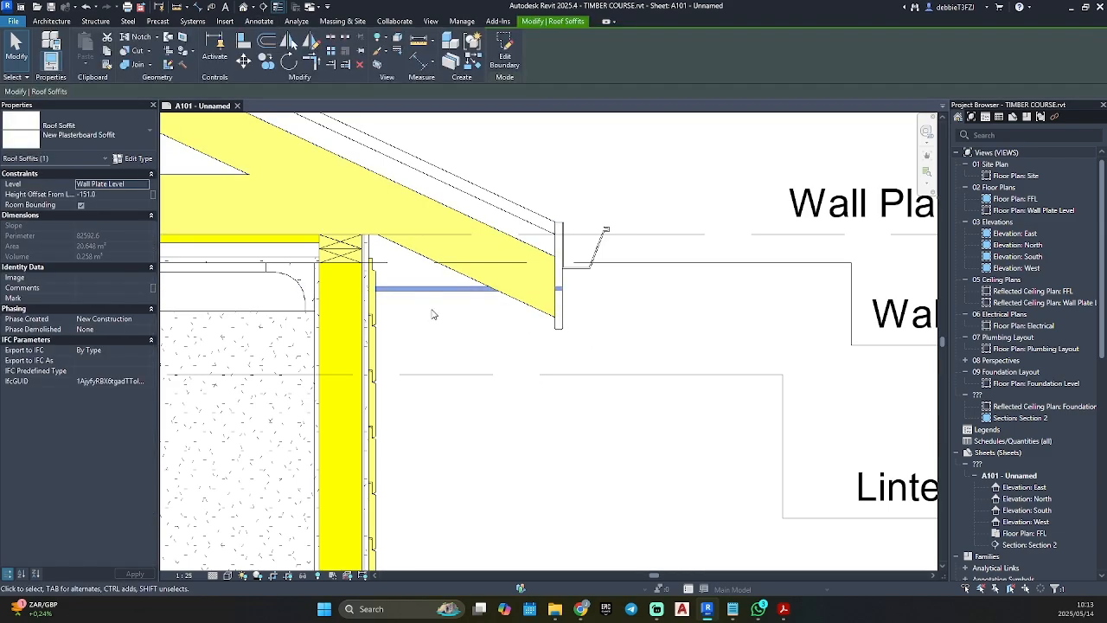
key(Down)
key(Down)
key(Down)
key(Down)
key(Down)
key(Down)
key(Down)
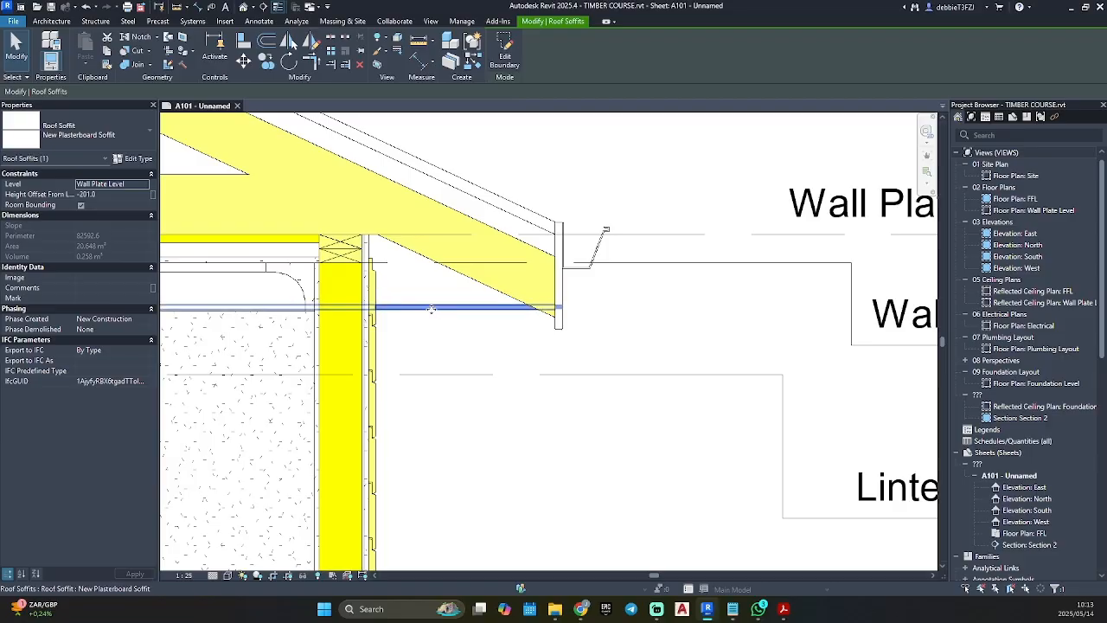
key(Down)
key(Down)
key(Down)
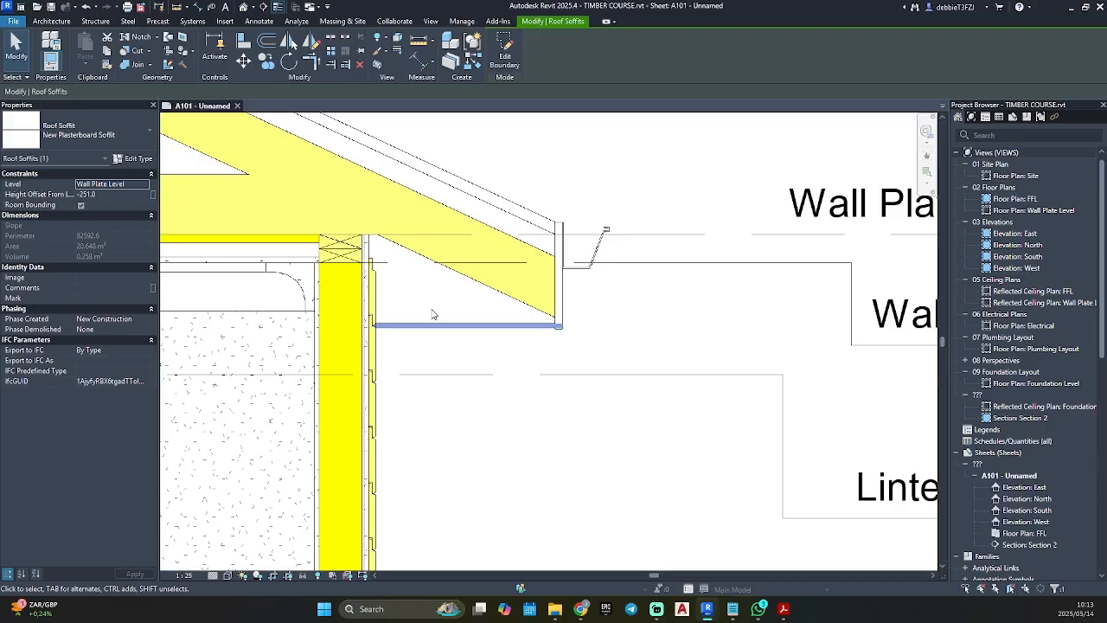
Step: Align the underside of the roof soffit with the lower edge of the fascia
key(a)
key(l)
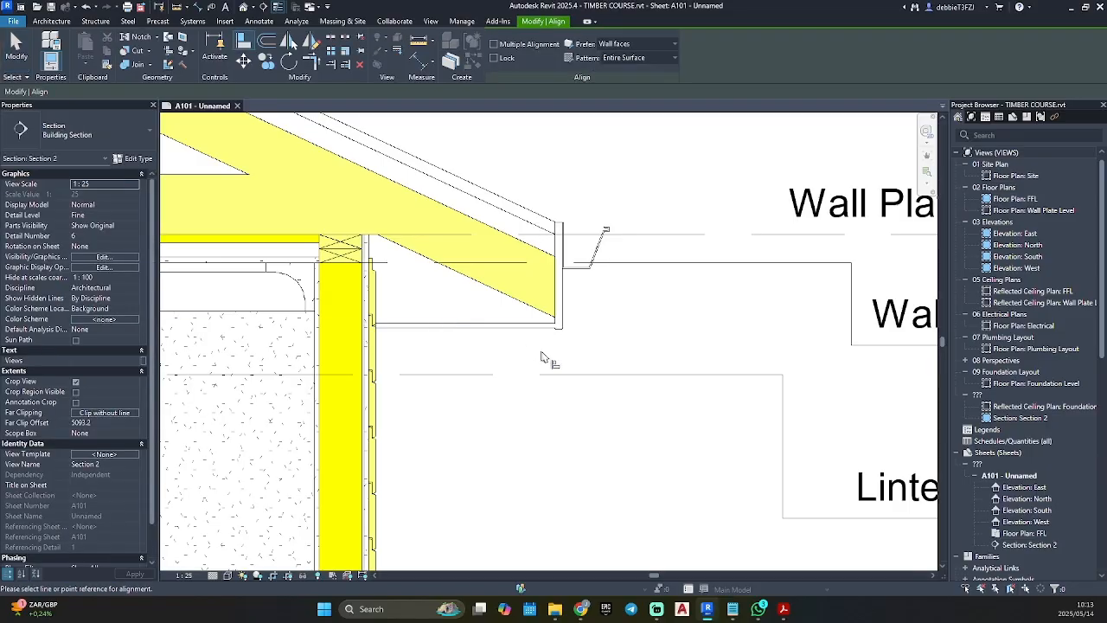
scroll(579, 306, up, 4)
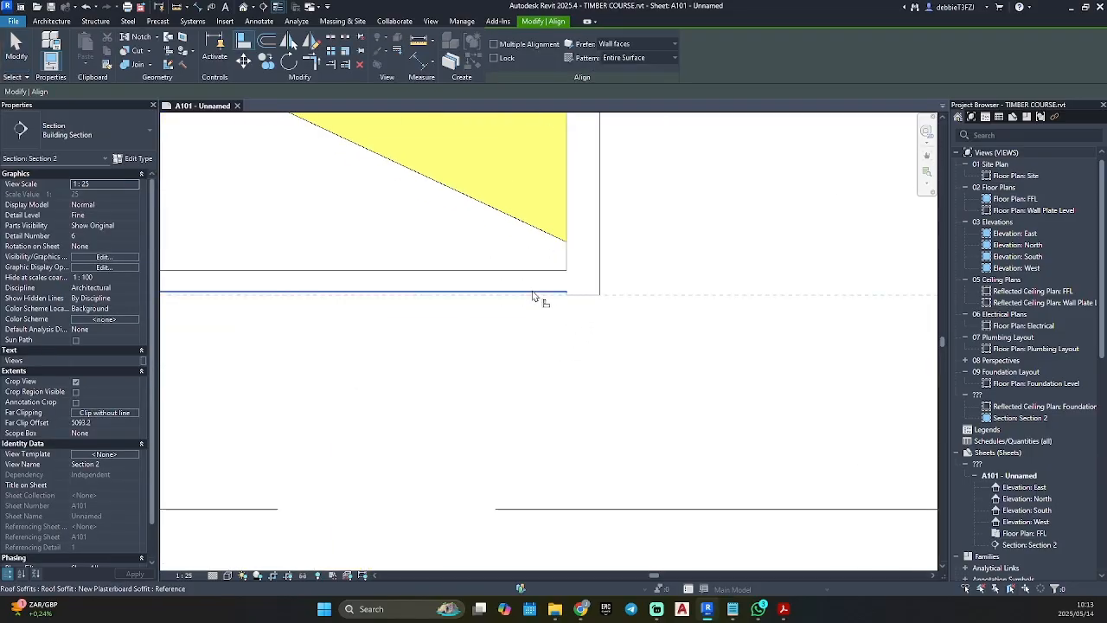
scroll(544, 364, down, 5)
key(Escape)
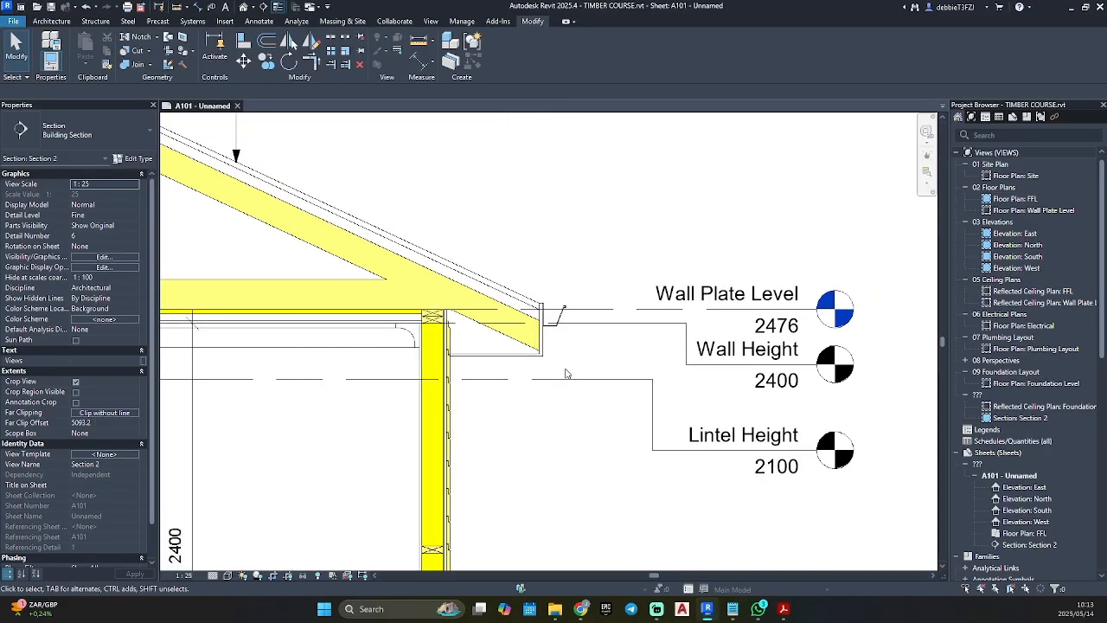
Step: Add an element keynote with an elbowed leader to the right-hand gutter, lining its text up below the roof sheeting note
scroll(567, 374, down, 5)
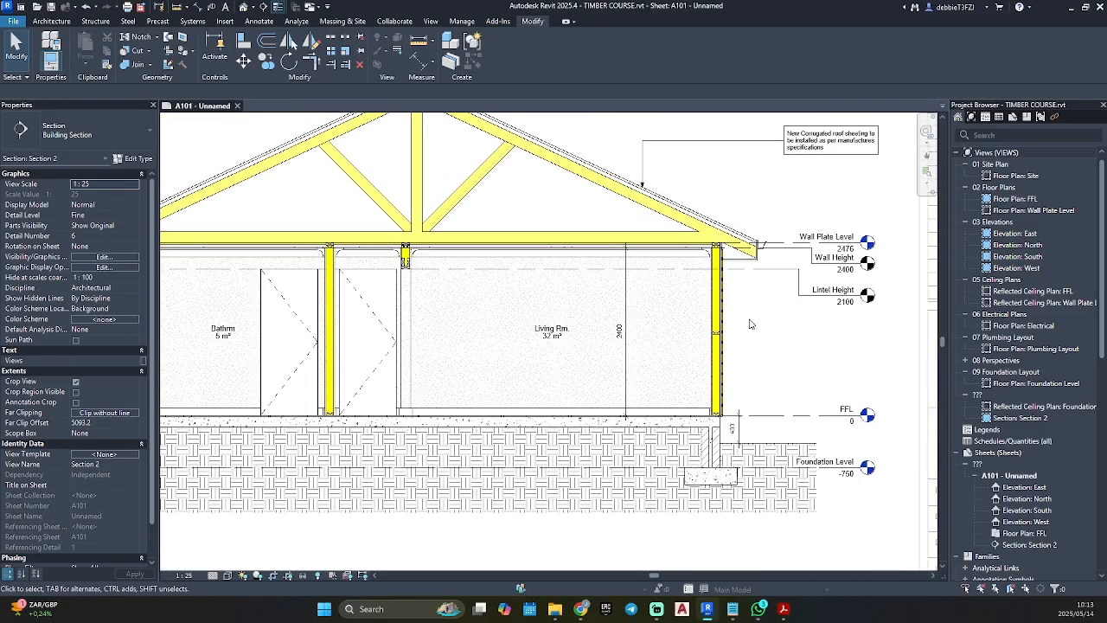
scroll(751, 324, down, 2)
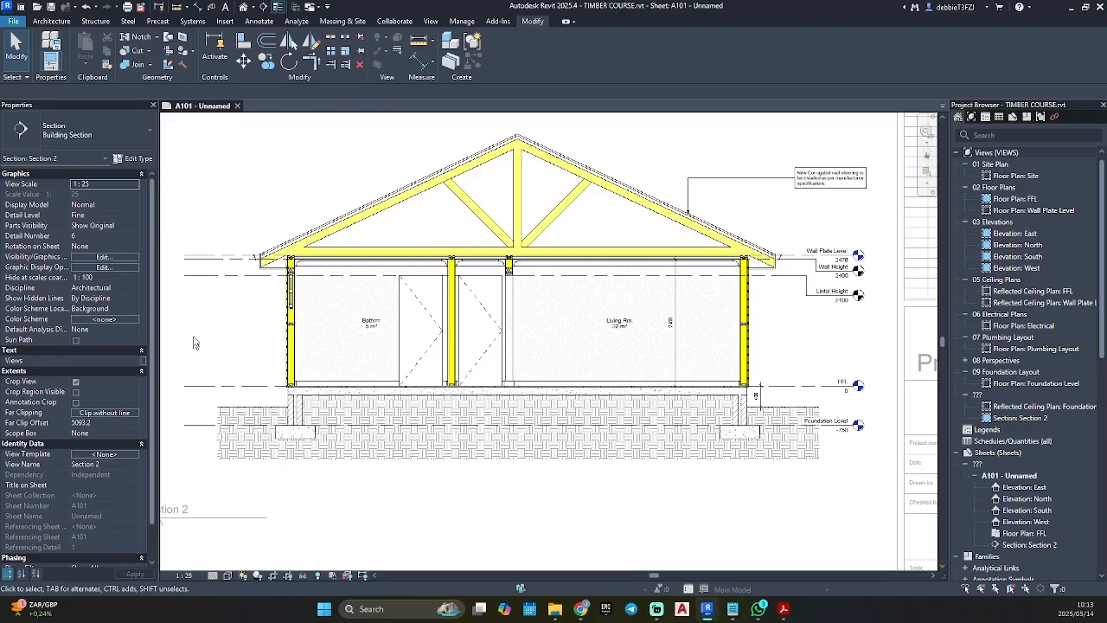
scroll(596, 212, down, 3)
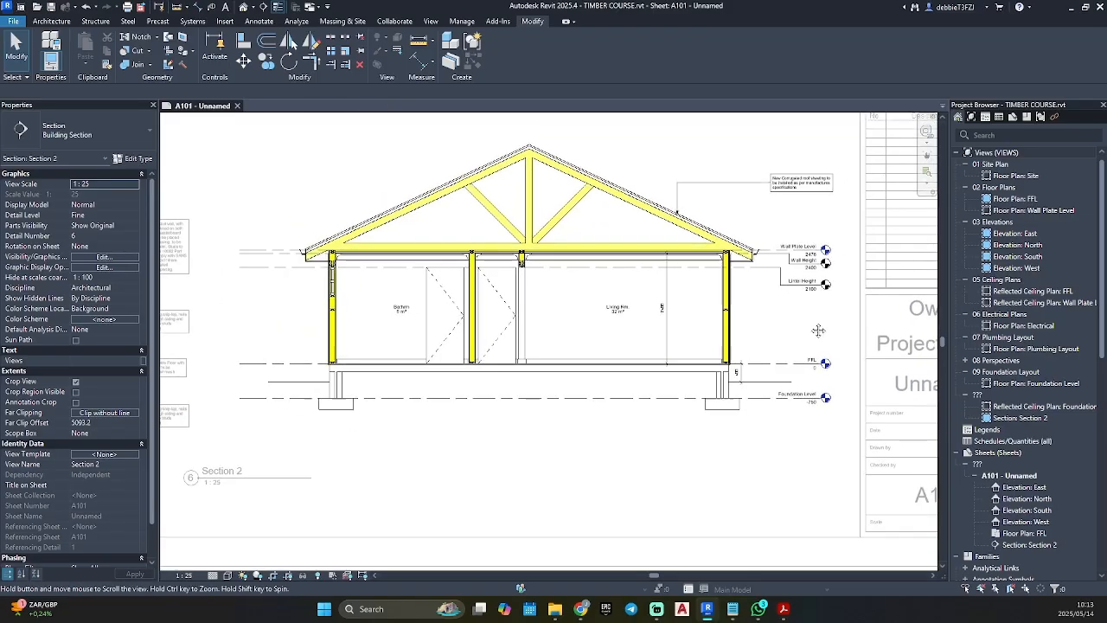
click(261, 22)
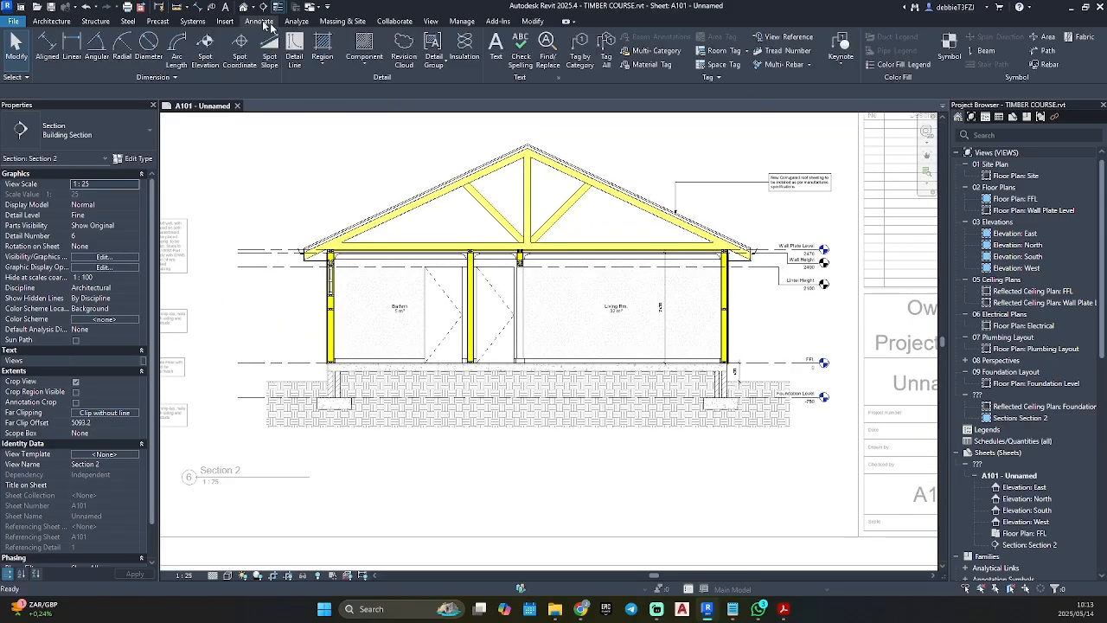
click(840, 45)
scroll(735, 246, up, 5)
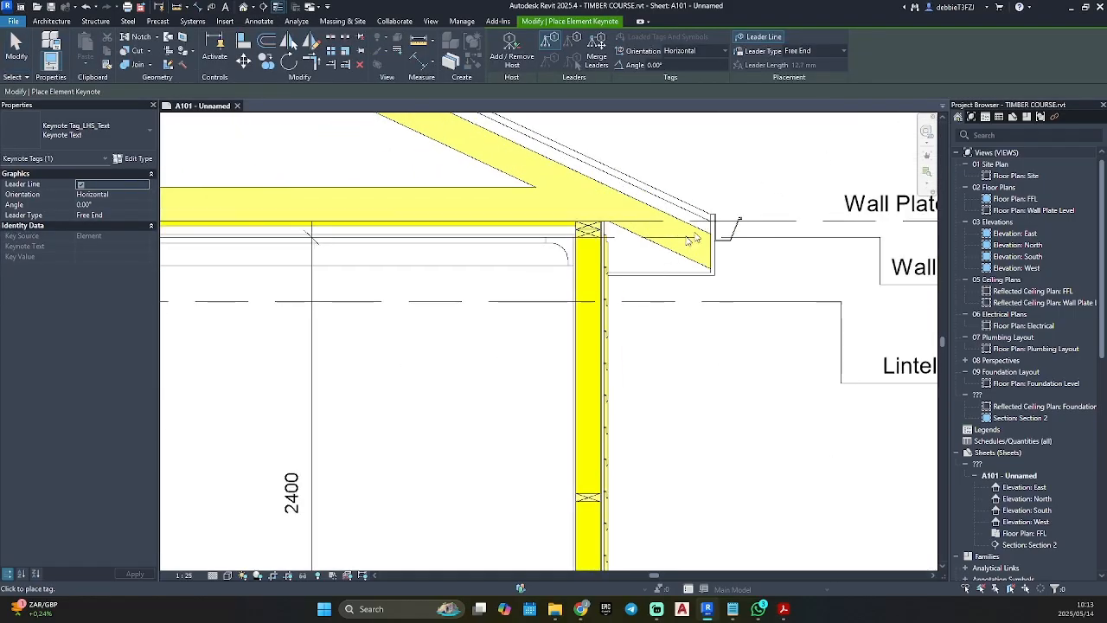
click(736, 224)
scroll(735, 227, down, 2)
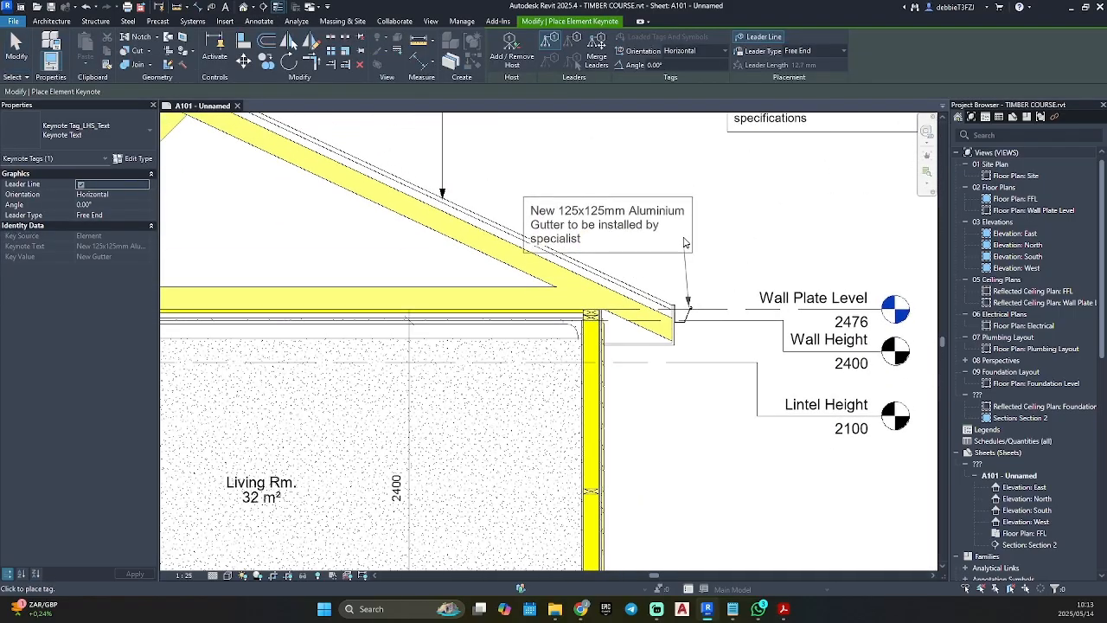
click(688, 228)
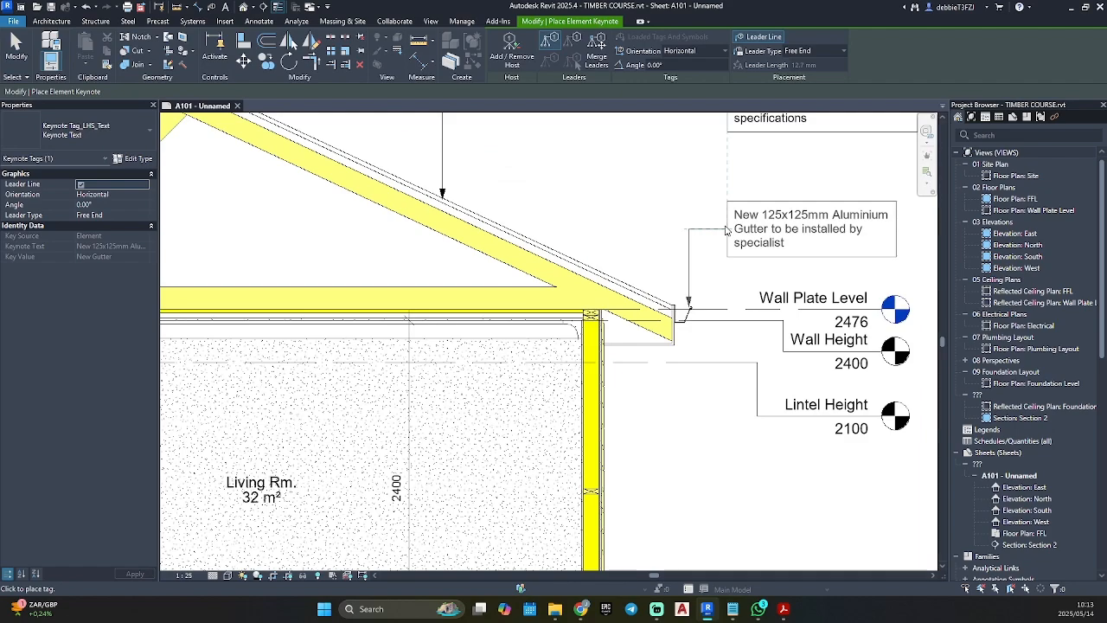
click(887, 251)
Step: Add an element keynote with a horizontal leader to the exterior wall's ship-lap siding, placing its text outside the building below the gutter note
scroll(647, 346, up, 3)
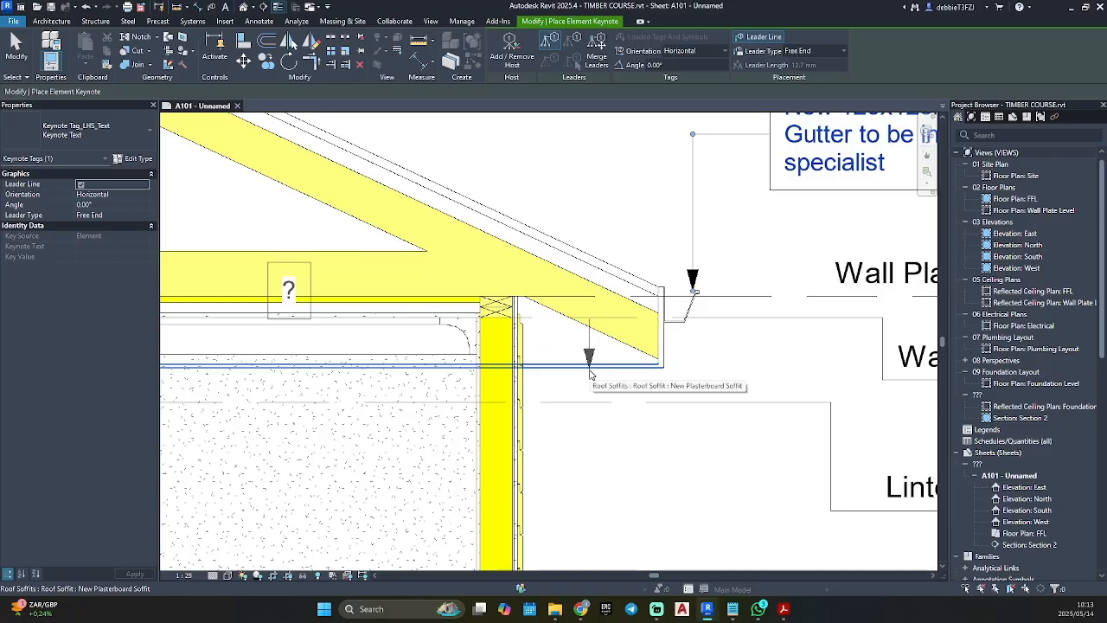
scroll(590, 374, down, 3)
scroll(555, 298, up, 3)
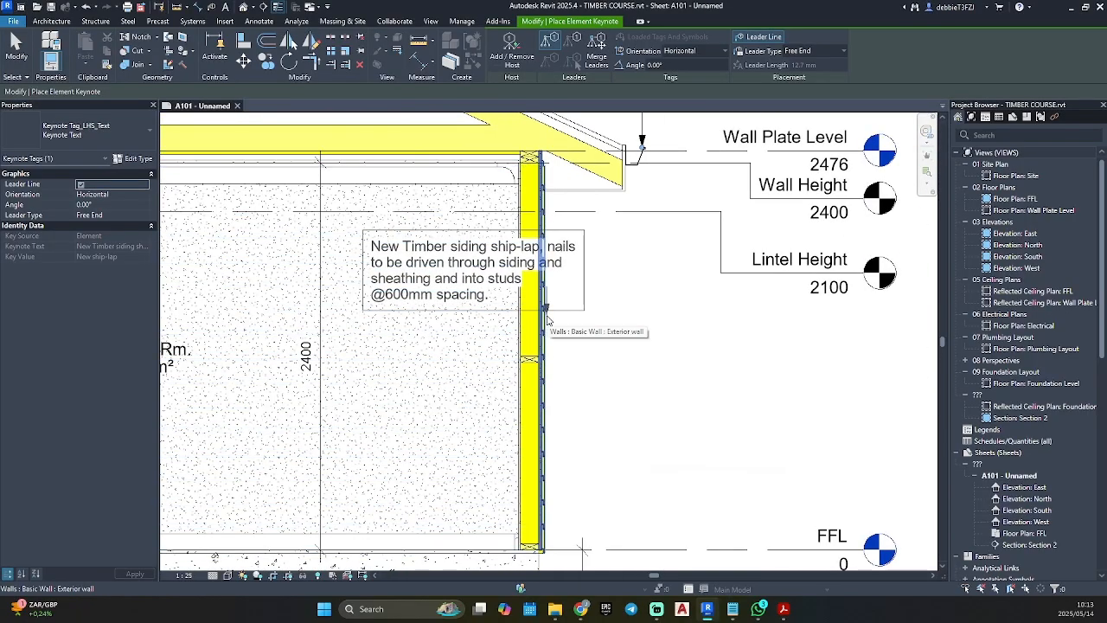
scroll(673, 313, down, 2)
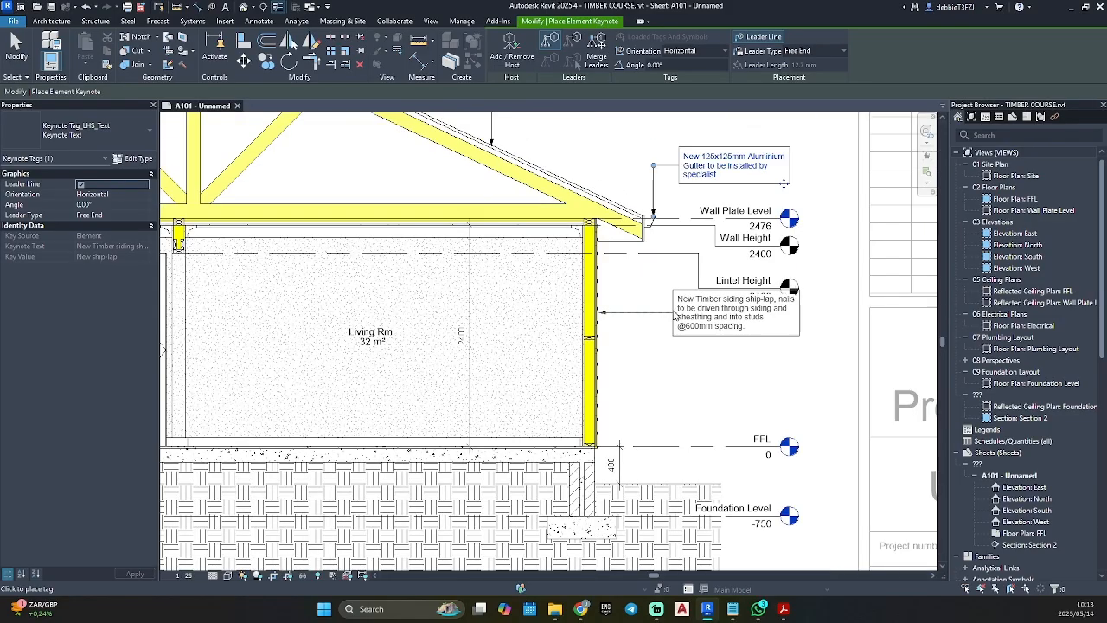
click(680, 316)
key(Escape)
Step: Nudge the ship-lap keynote down until it clears the Lintel Height level marker
click(750, 333)
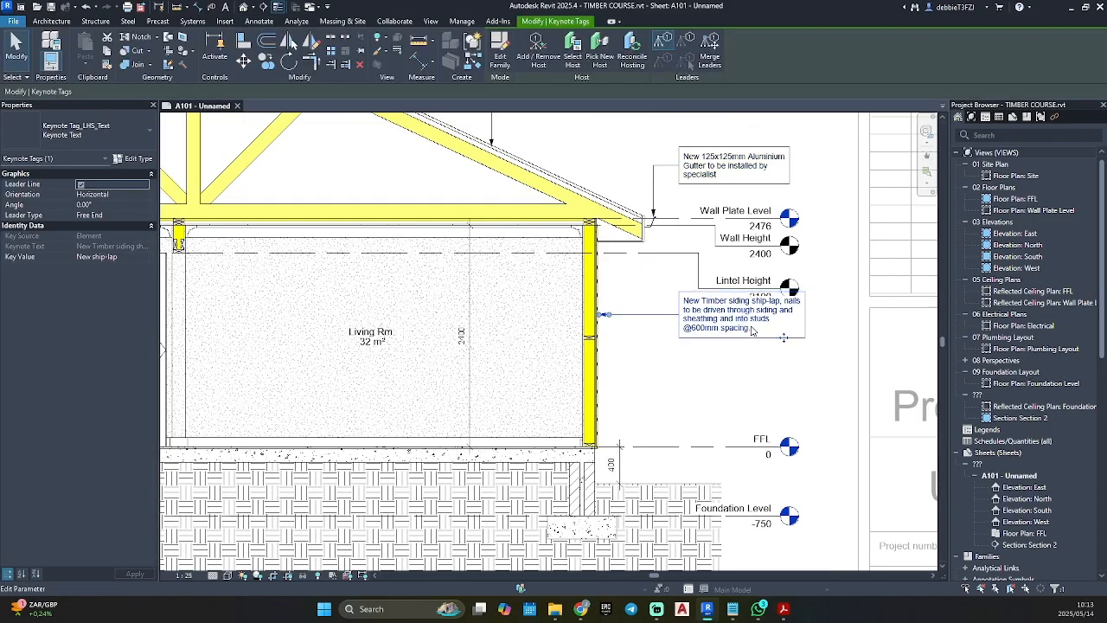
key(Down)
key(Down)
key(Down)
key(Down)
key(Down)
key(Down)
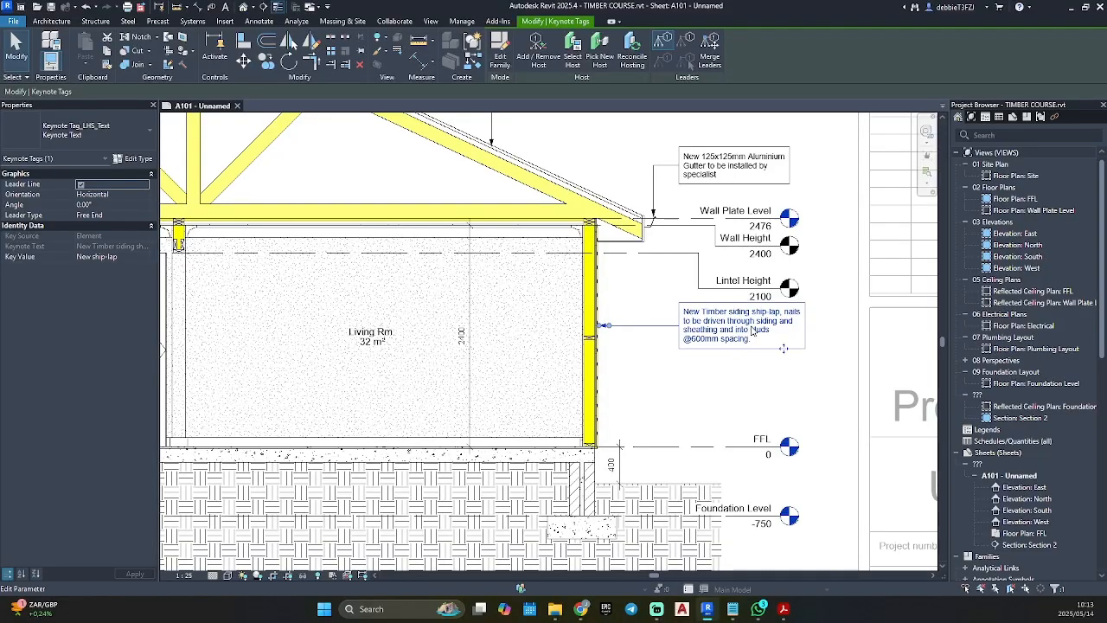
click(735, 379)
scroll(735, 379, up, 3)
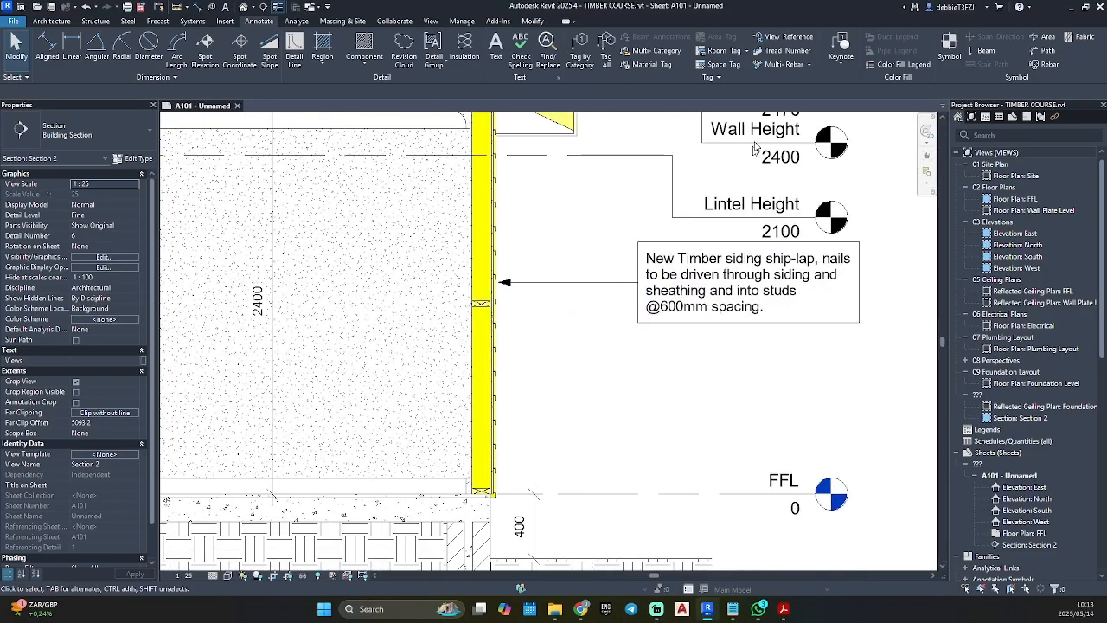
click(841, 43)
scroll(505, 497, up, 2)
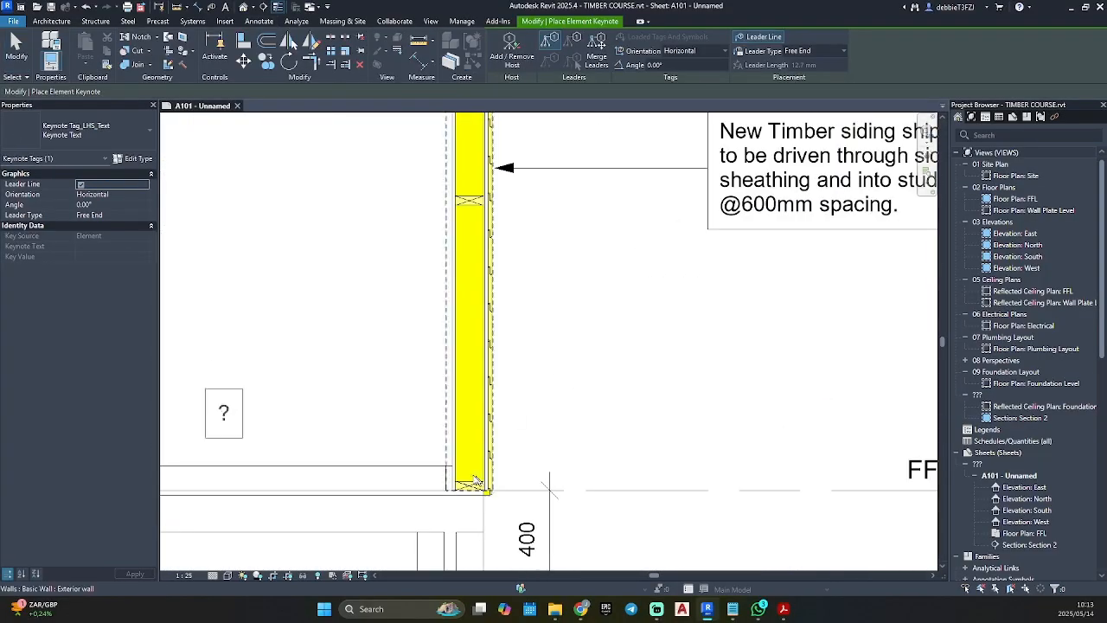
key(Escape)
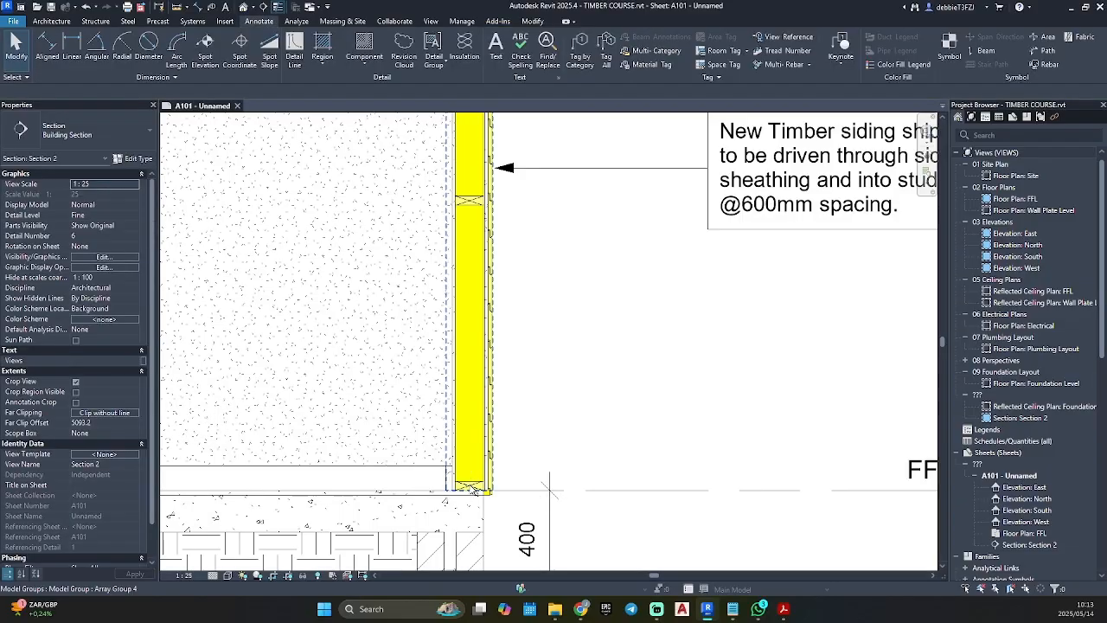
click(469, 488)
click(526, 50)
key(Escape)
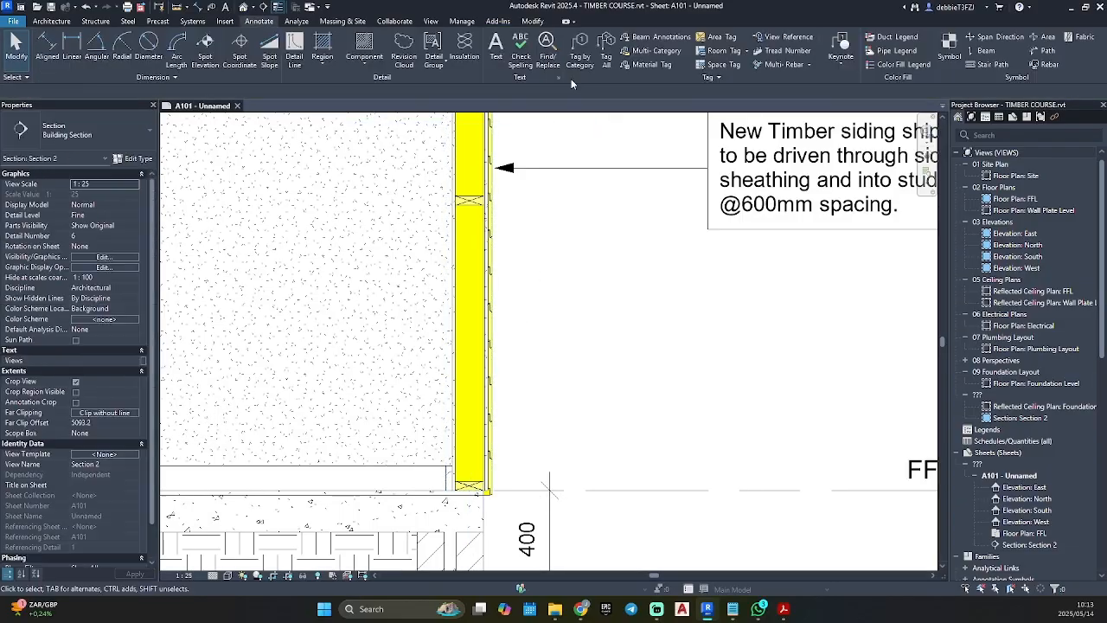
Step: Add an element keynote to the bottom plate of the exterior wall, using the New Bottom Plate key from Walls and placing it below the ship-lap note
click(832, 47)
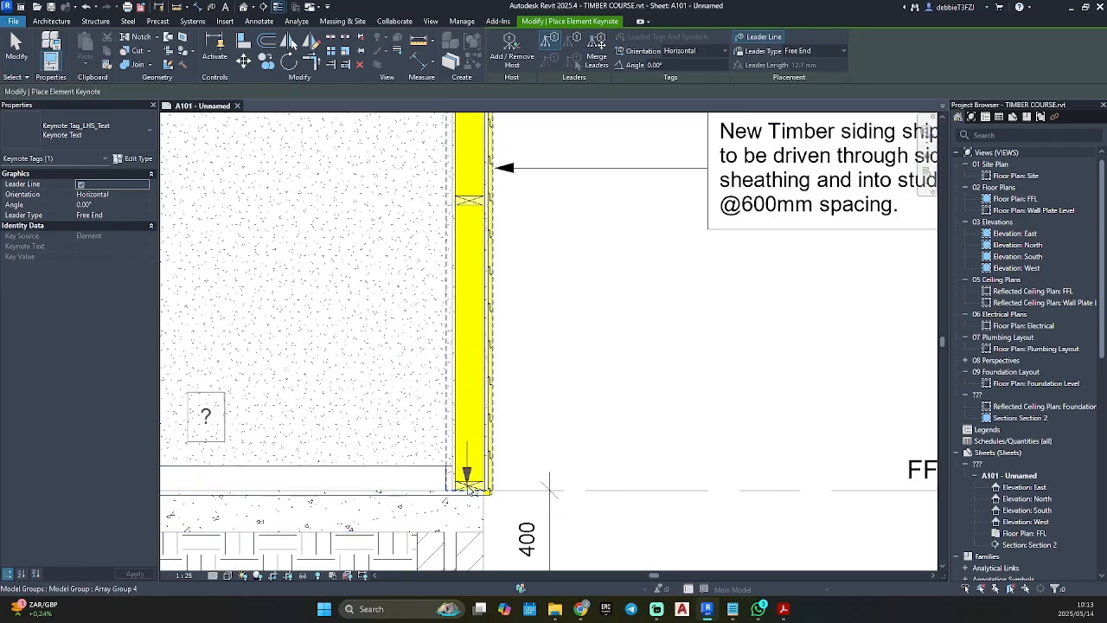
click(472, 436)
click(711, 435)
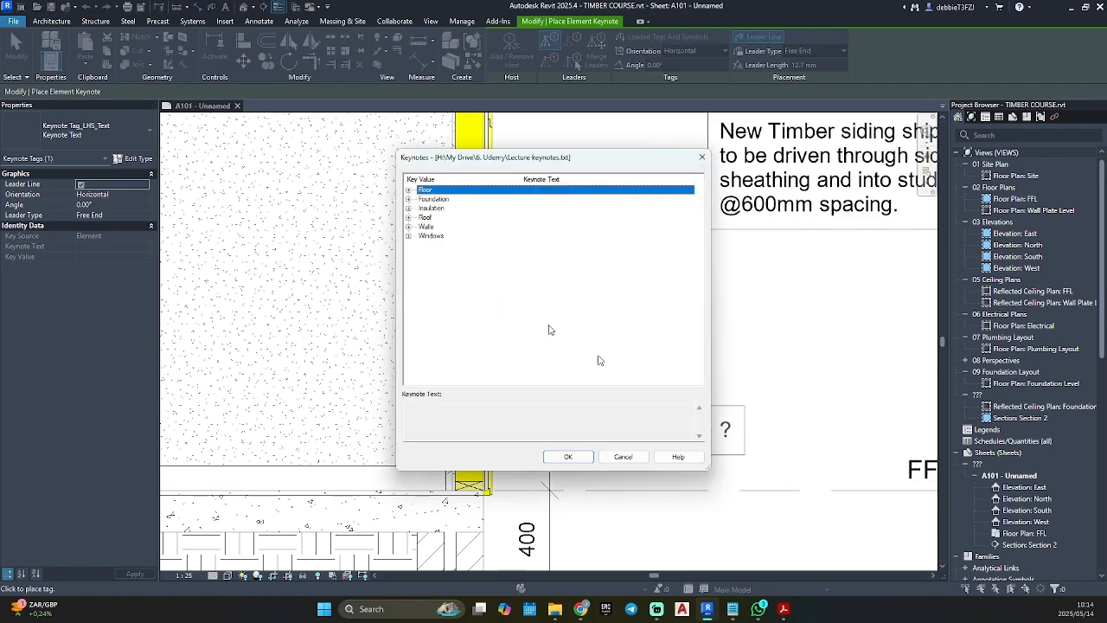
click(408, 227)
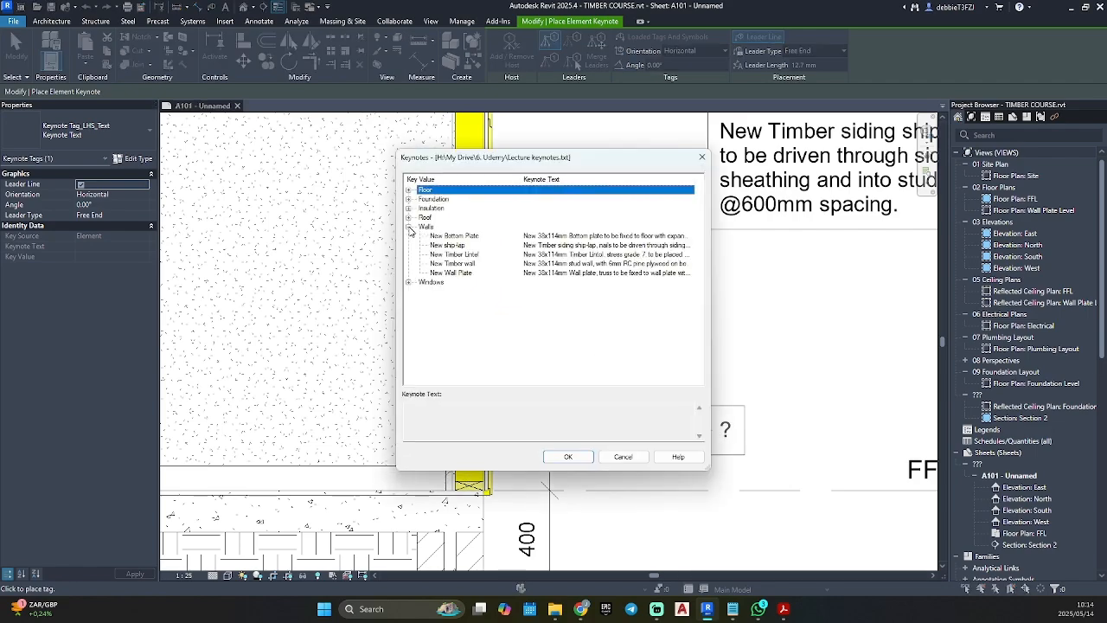
click(478, 236)
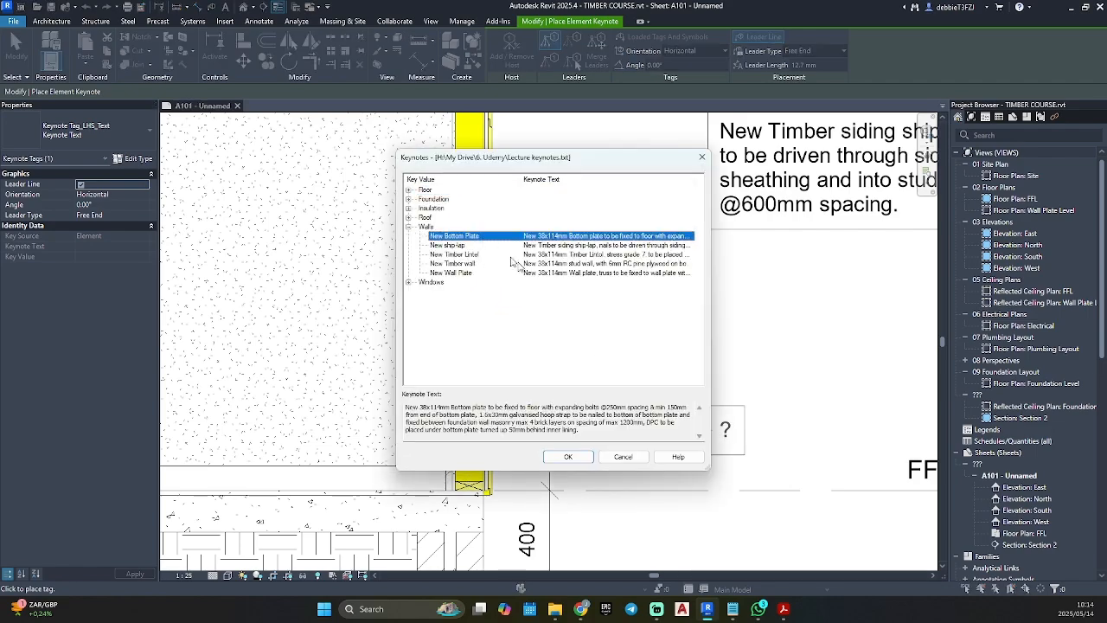
click(566, 458)
scroll(600, 348, down, 6)
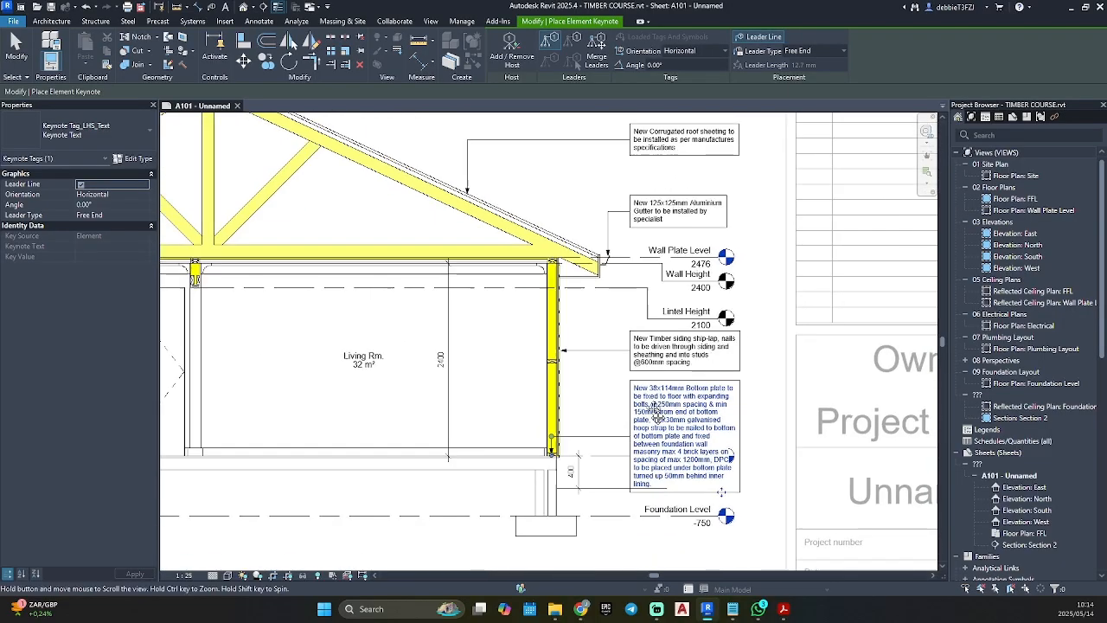
Step: Deactivate the Section 2 view, check its keynotes against the other views on the whole sheet, and activate the view again
scroll(600, 347, down, 4)
key(Escape)
key(Escape)
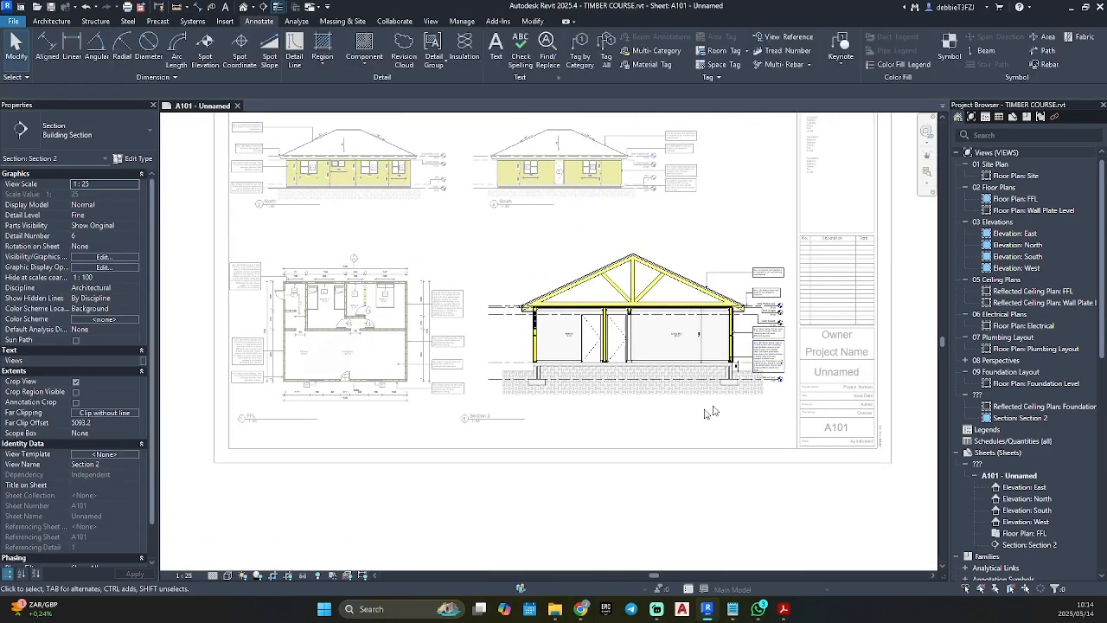
scroll(677, 432, down, 2)
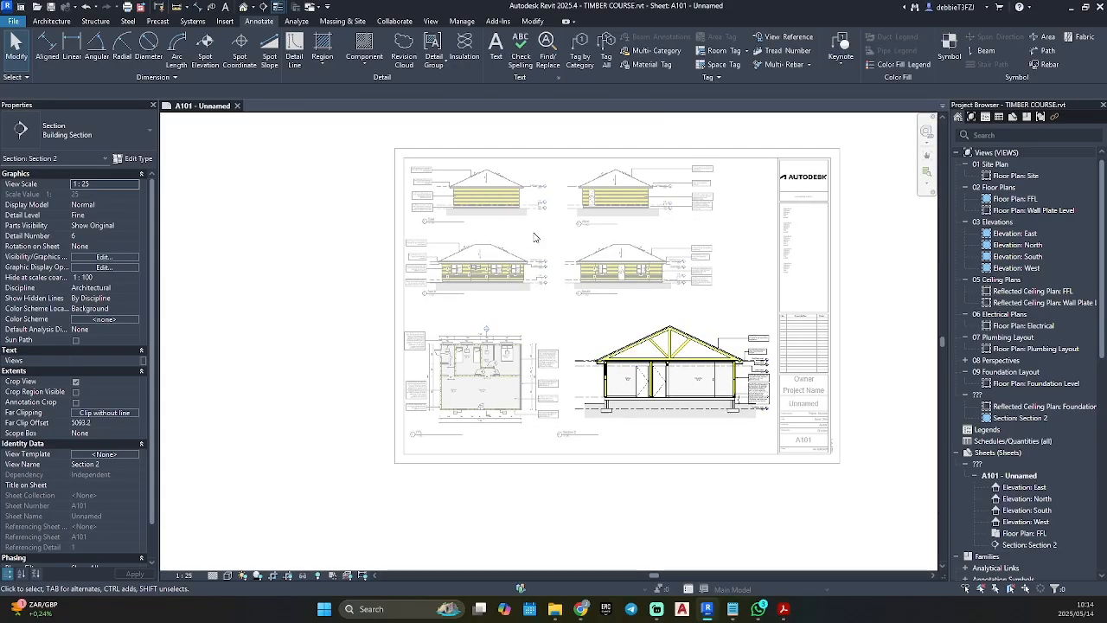
double_click(533, 237)
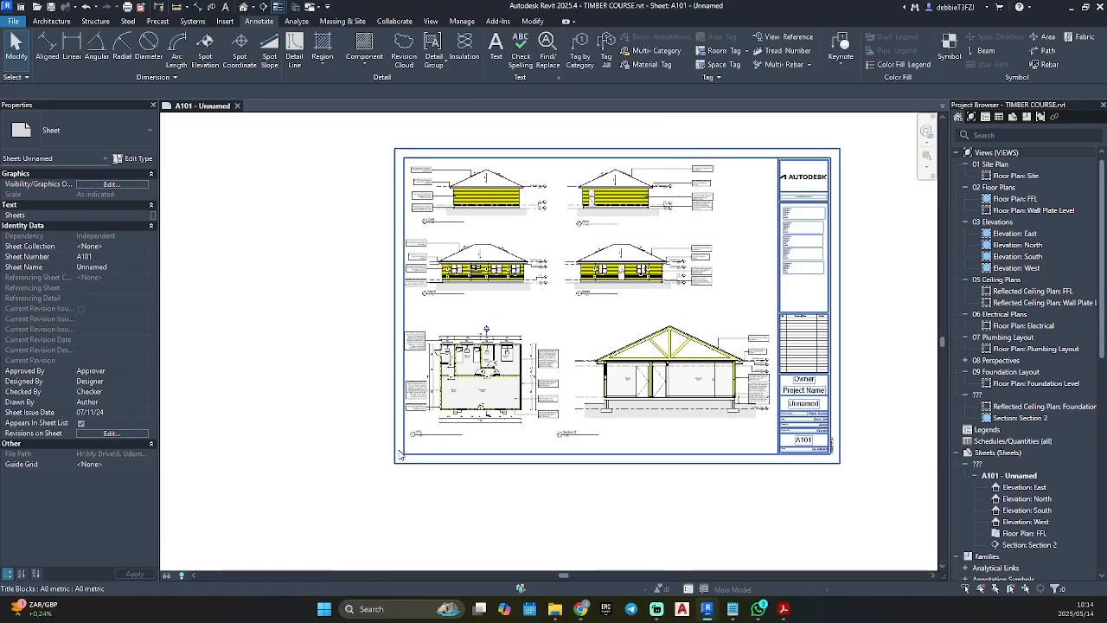
scroll(450, 429, up, 3)
scroll(449, 430, down, 4)
scroll(643, 326, up, 2)
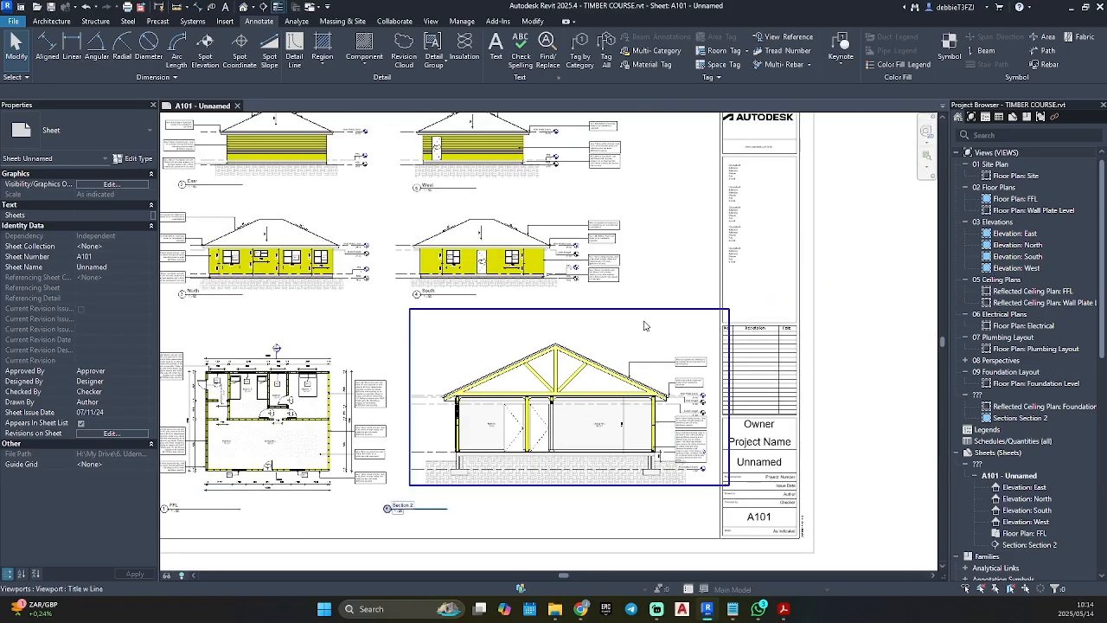
scroll(686, 492, up, 4)
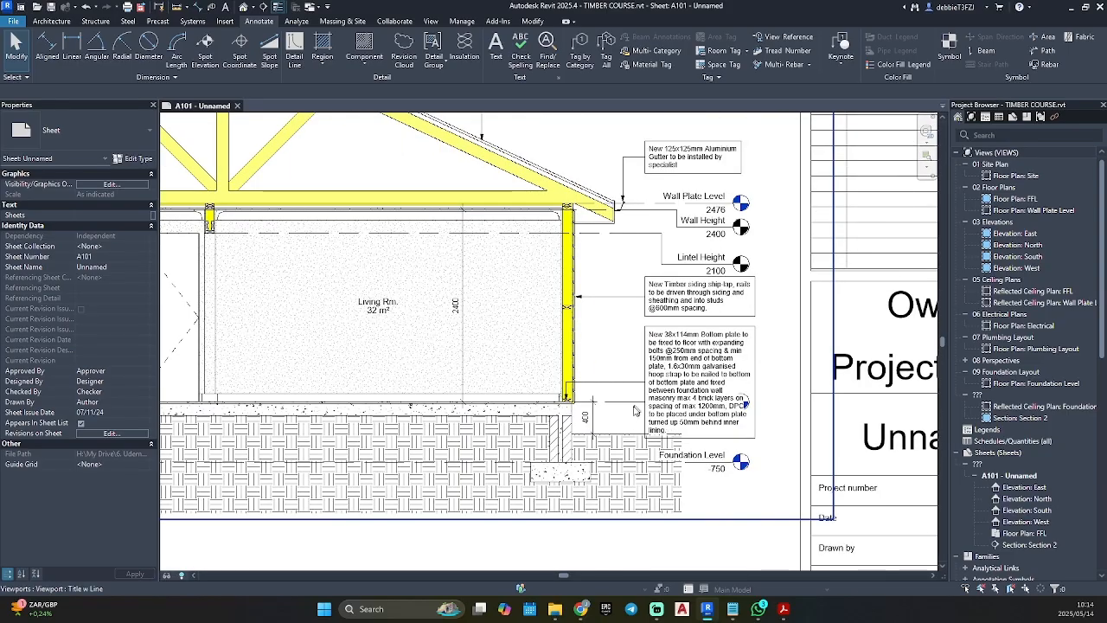
double_click(630, 416)
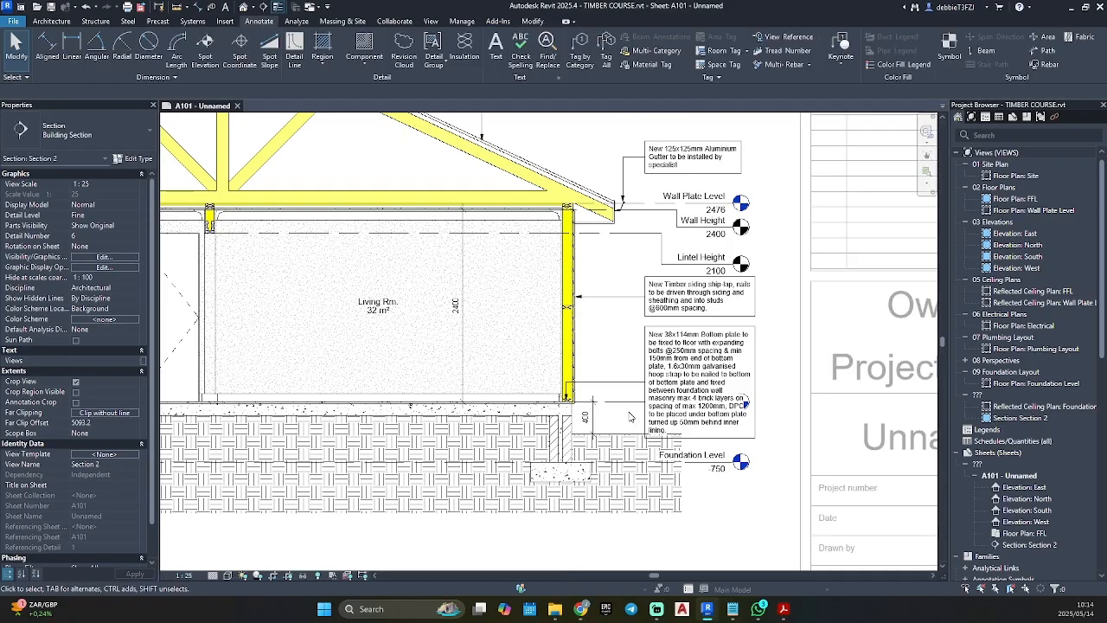
scroll(631, 392, down, 3)
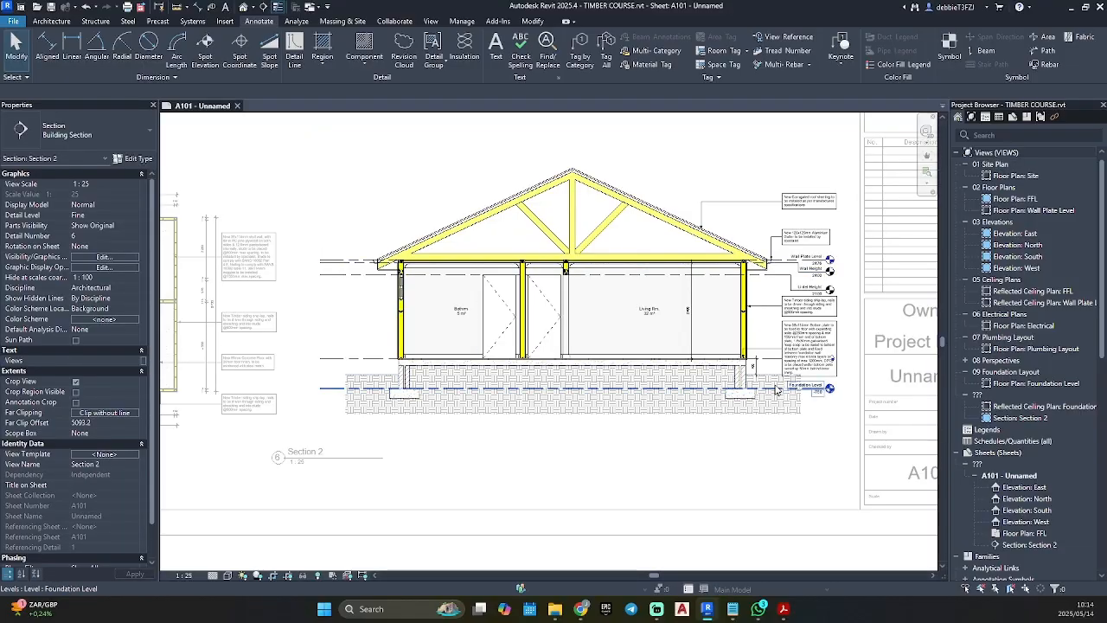
scroll(767, 365, up, 2)
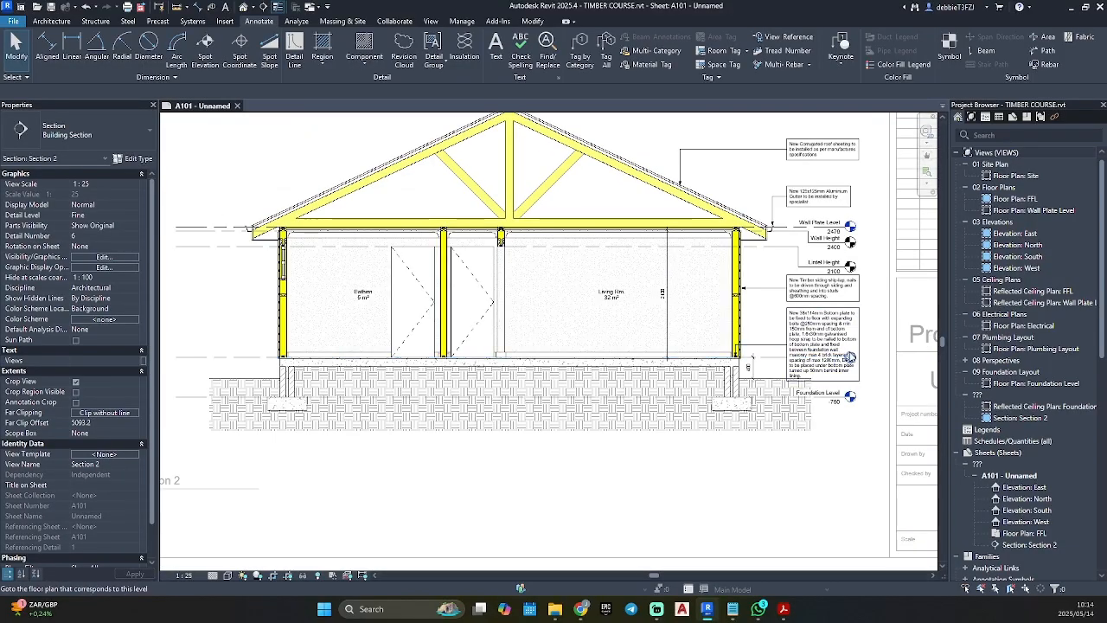
Step: Switch the bottom plate keynote to the Keynote Number type of Keynote Tag_LHS_Text, leaving its key unchanged
scroll(848, 367, up, 2)
click(846, 379)
scroll(847, 379, up, 3)
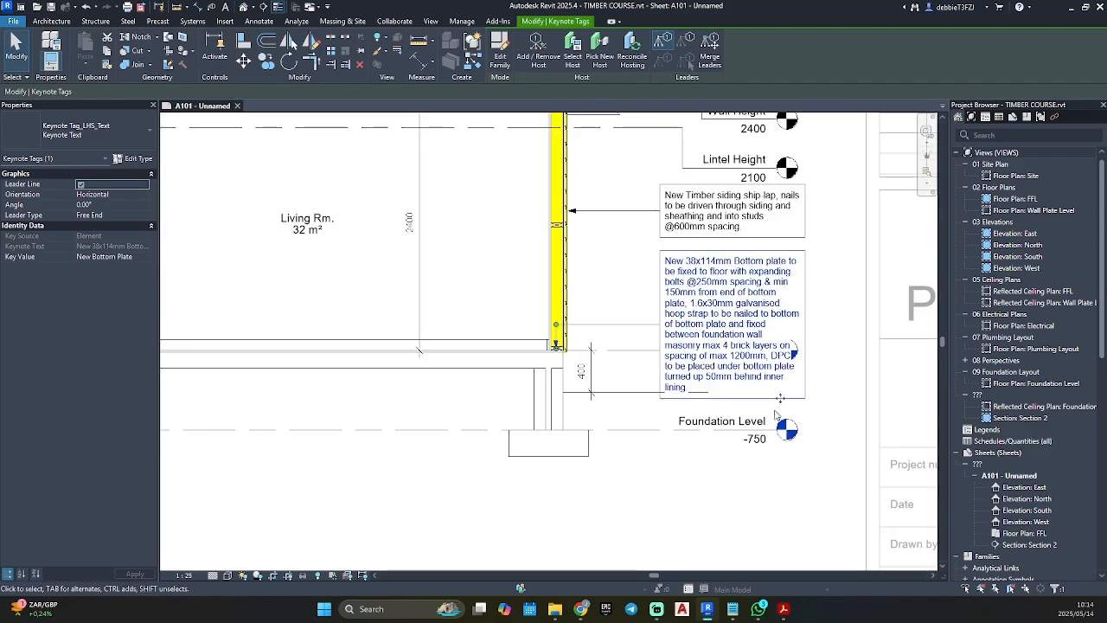
scroll(729, 327, down, 5)
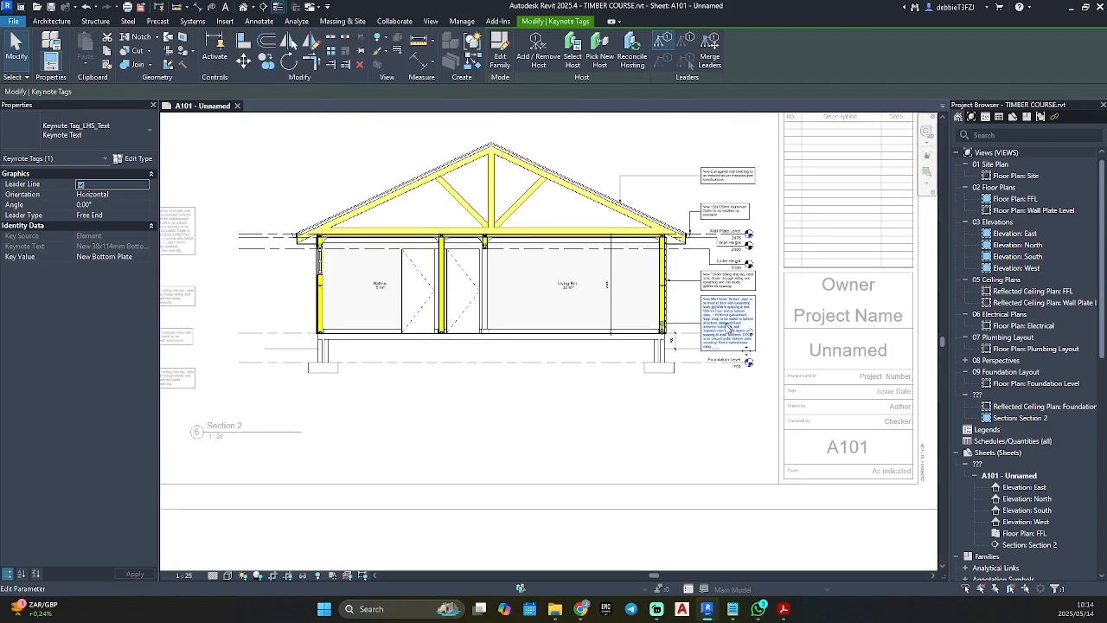
middle_drag(638, 147, 624, 231)
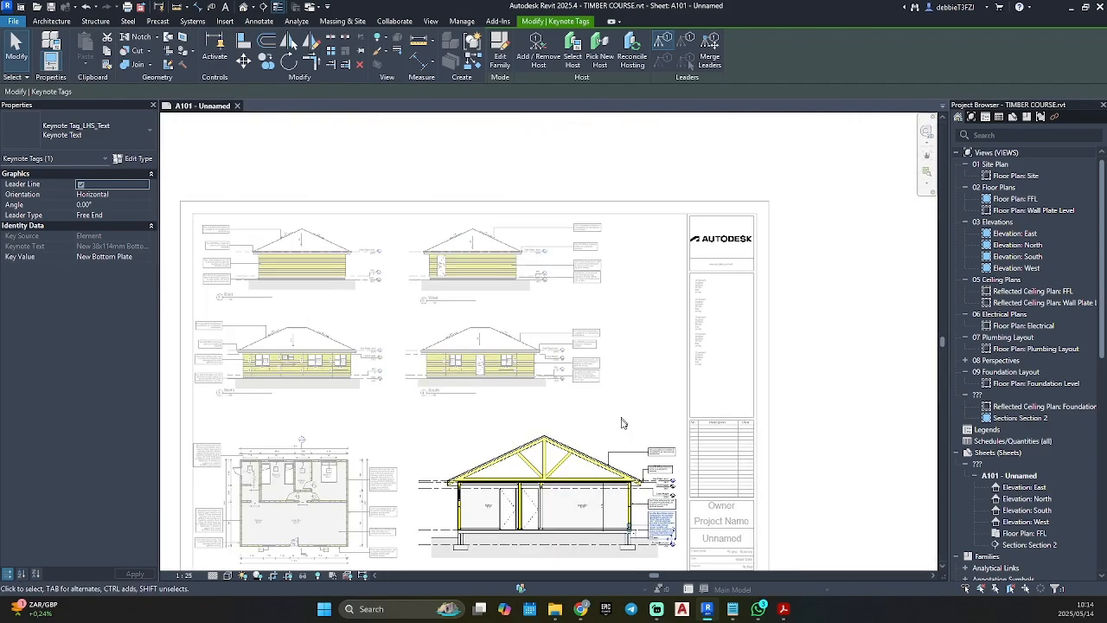
scroll(621, 423, up, 6)
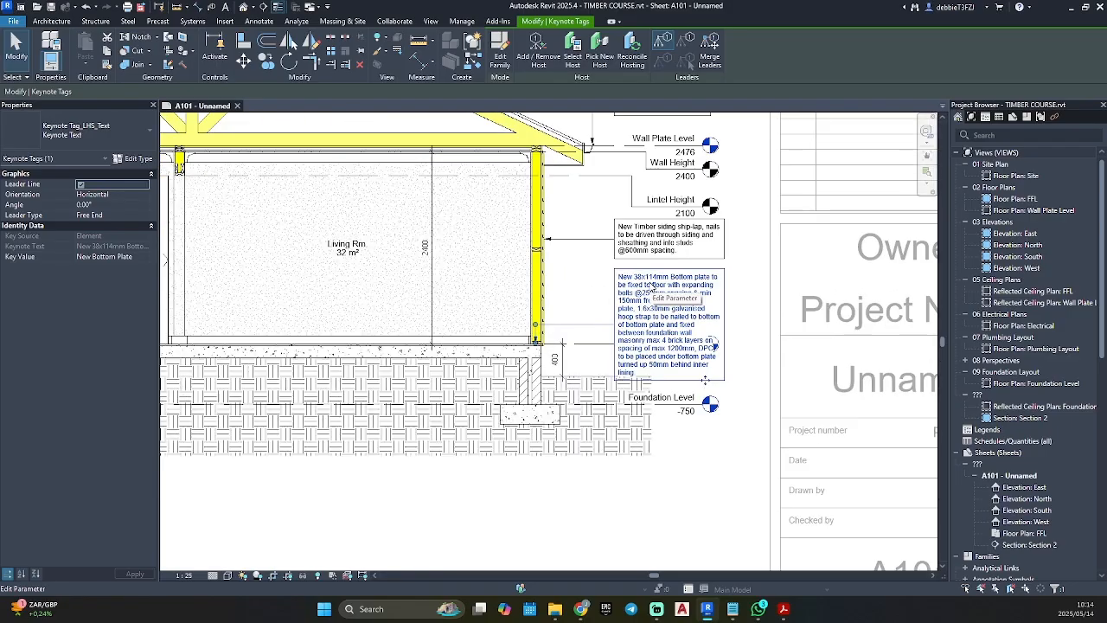
double_click(664, 308)
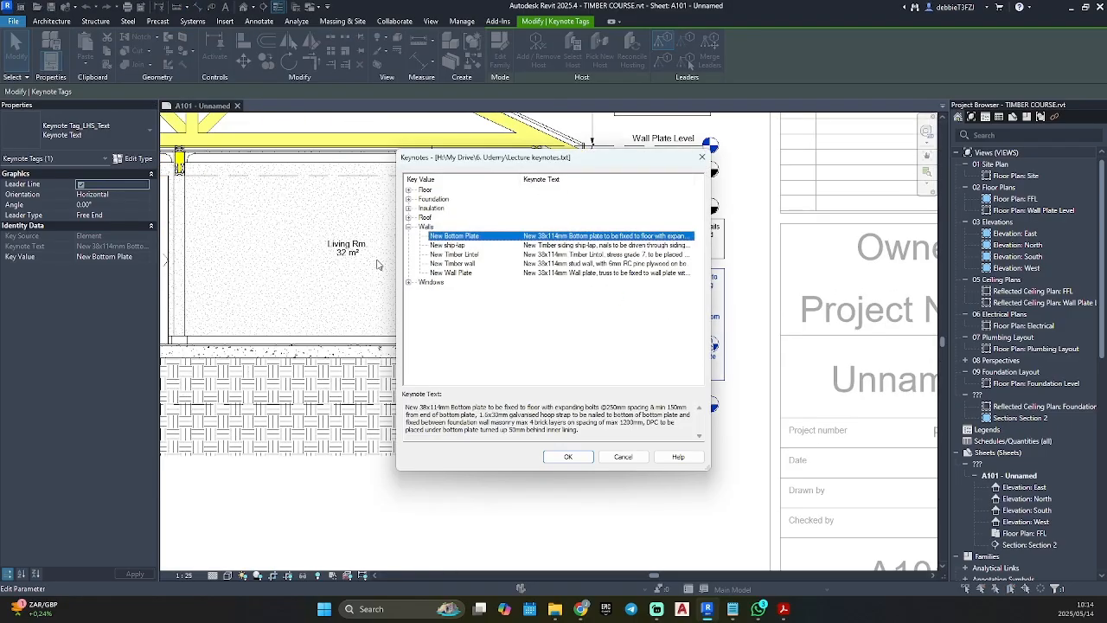
click(701, 156)
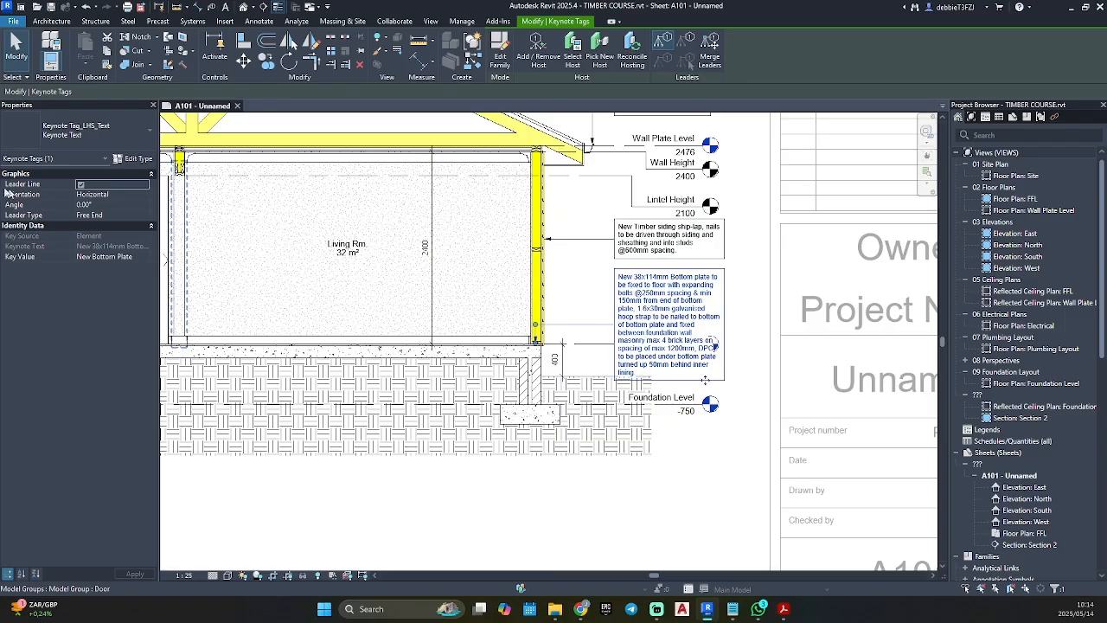
click(74, 135)
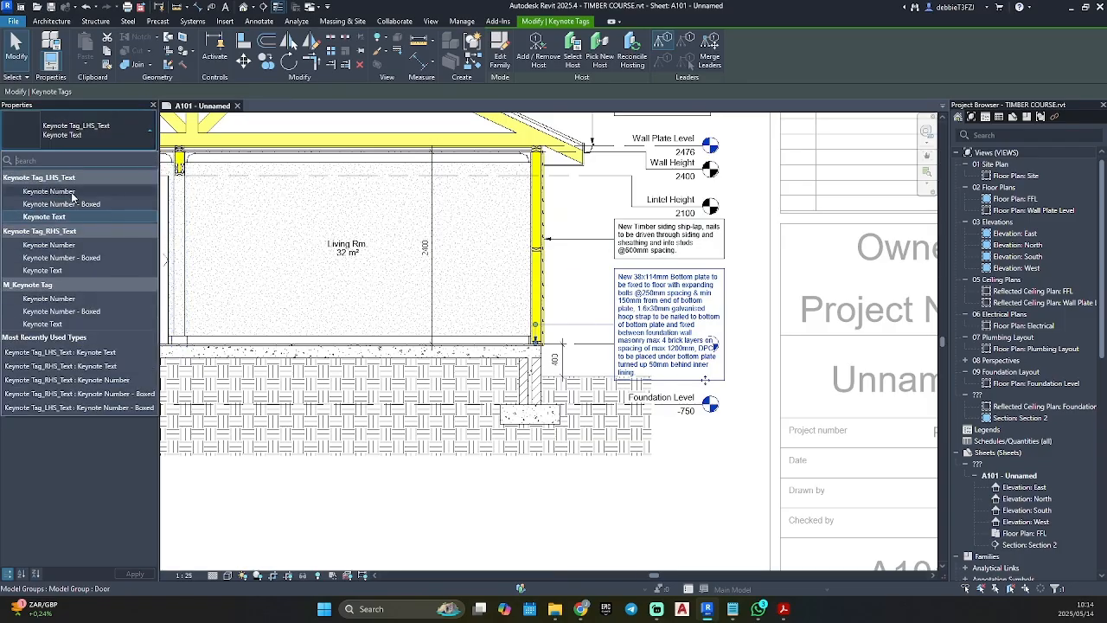
click(73, 192)
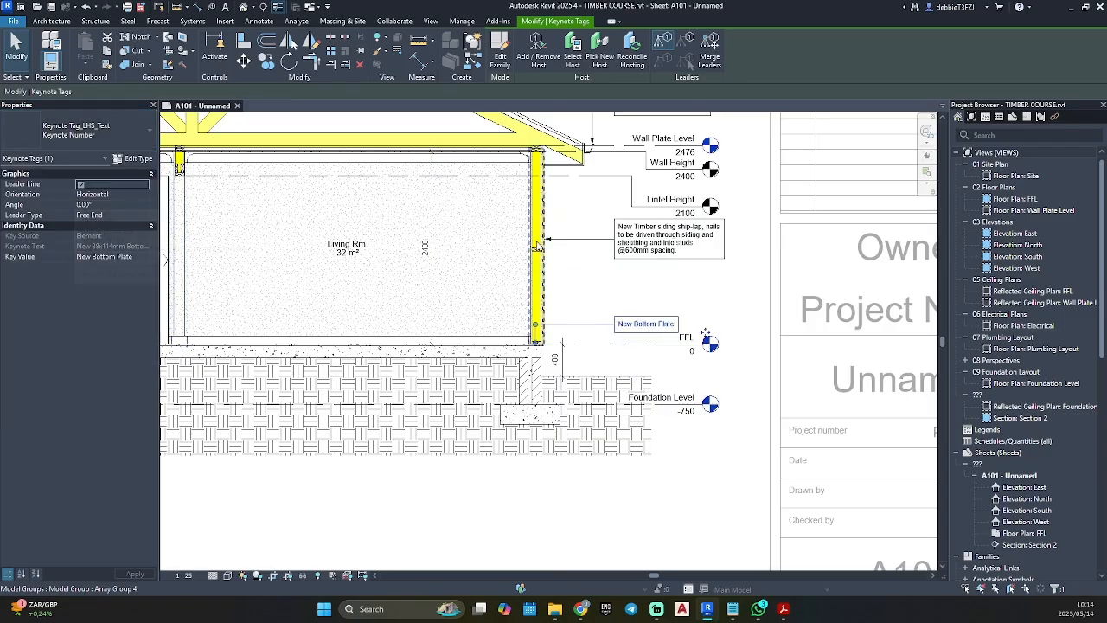
scroll(536, 244, up, 1)
click(618, 245)
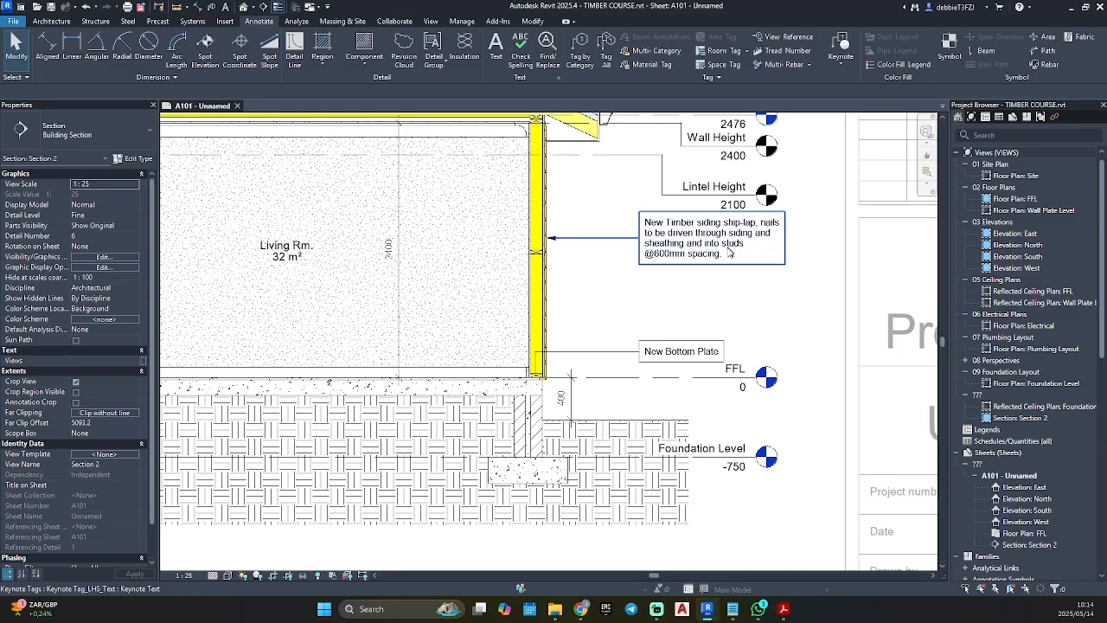
Step: Start an element keynote with the Keynote Number type and set that type's leader arrowhead to Arrow Filled 30 Degree
click(841, 43)
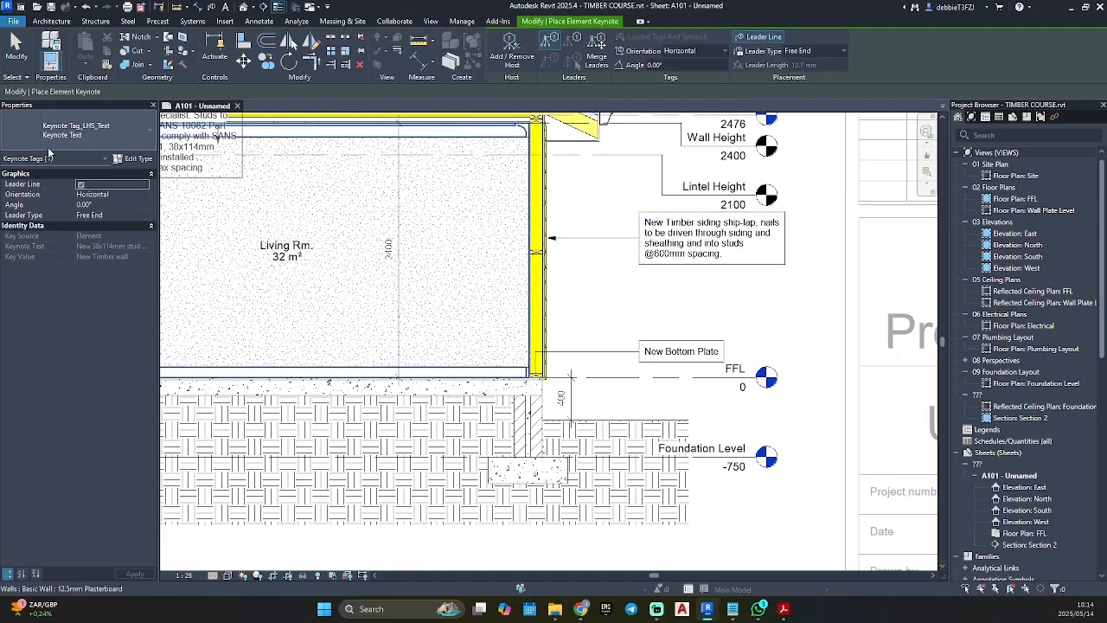
click(59, 134)
click(56, 204)
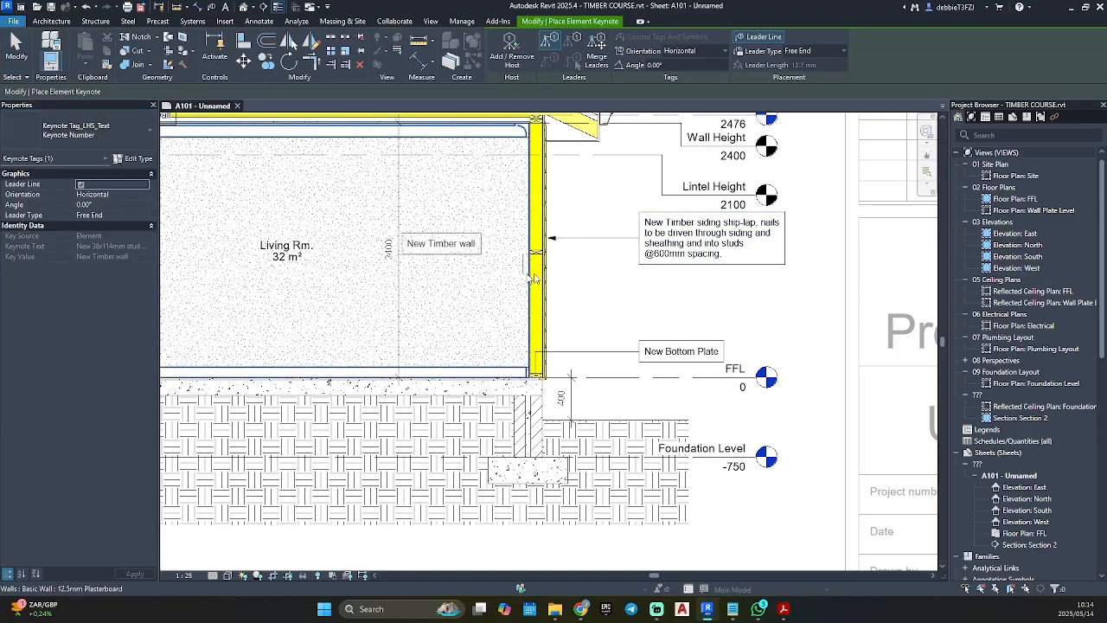
scroll(610, 265, up, 2)
scroll(458, 243, up, 2)
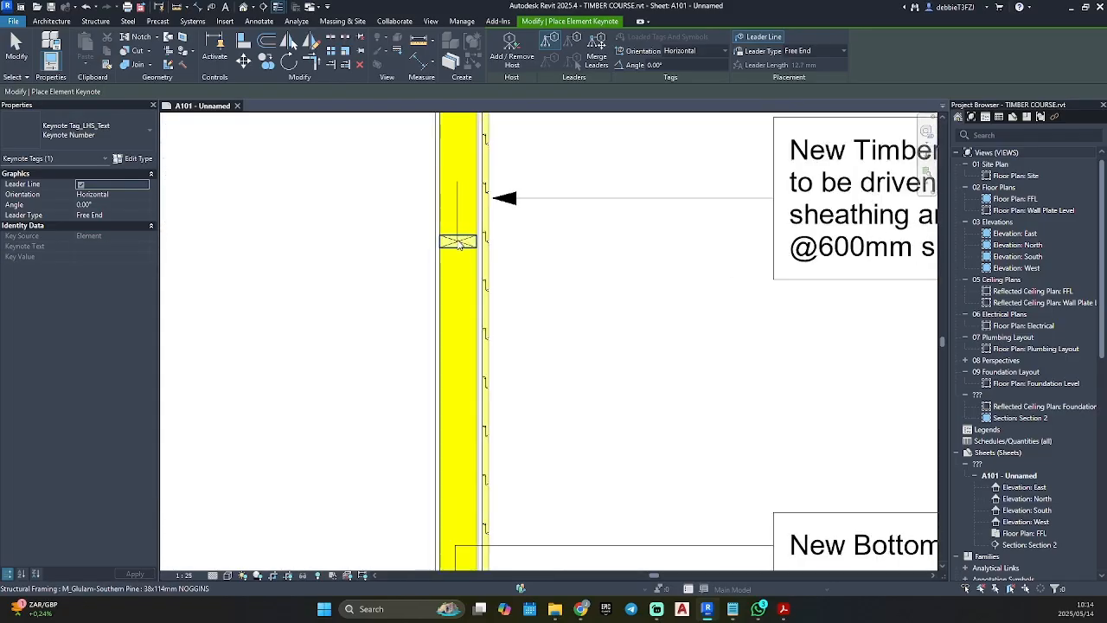
click(132, 158)
click(538, 305)
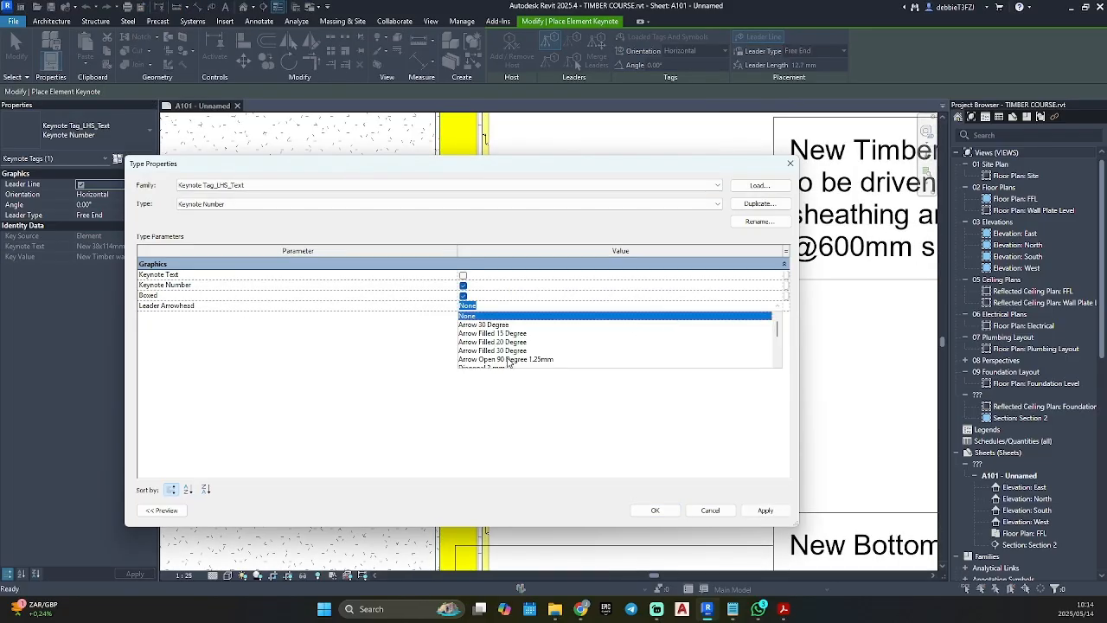
click(508, 351)
click(655, 510)
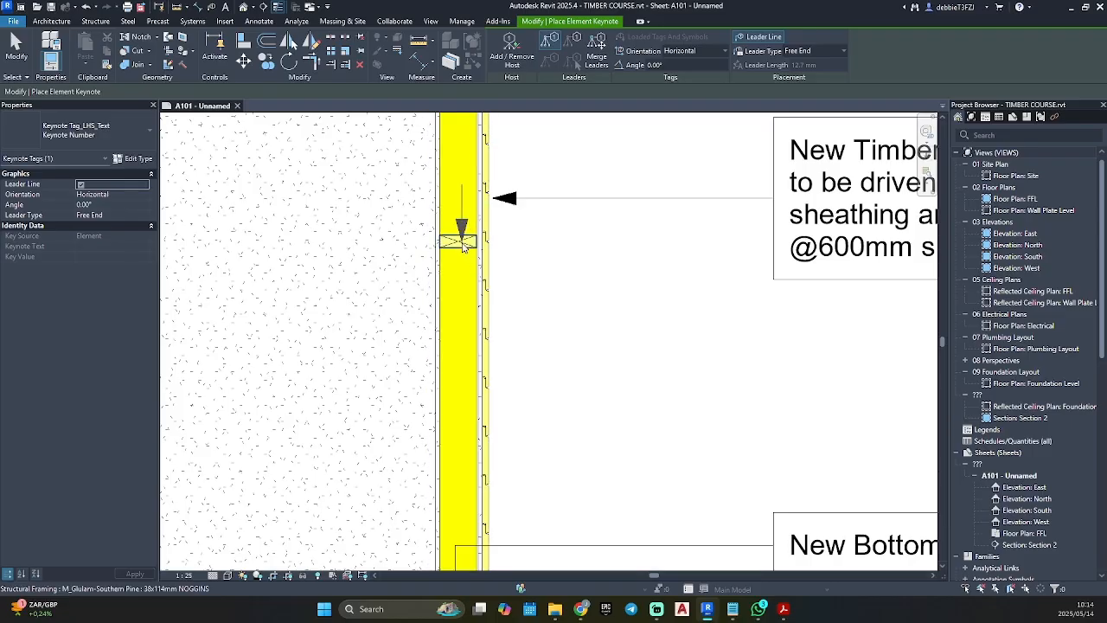
Step: Attach the element keynote to the exterior wall's nogging with an elbowed leader, placing it below the ship-lap note without assigning a key
click(468, 349)
click(462, 346)
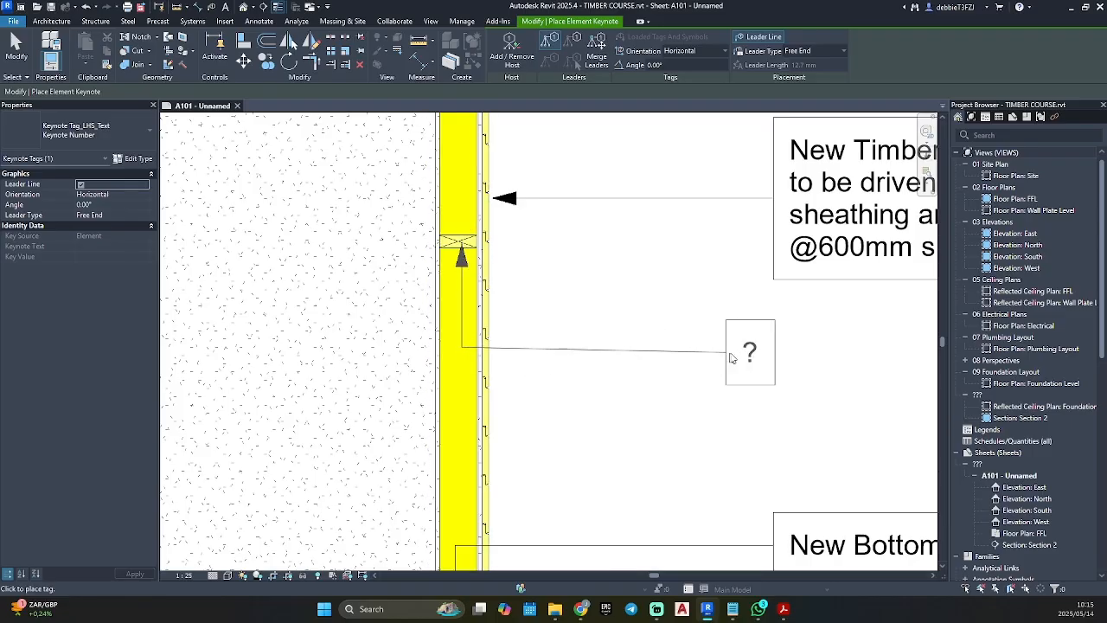
click(772, 349)
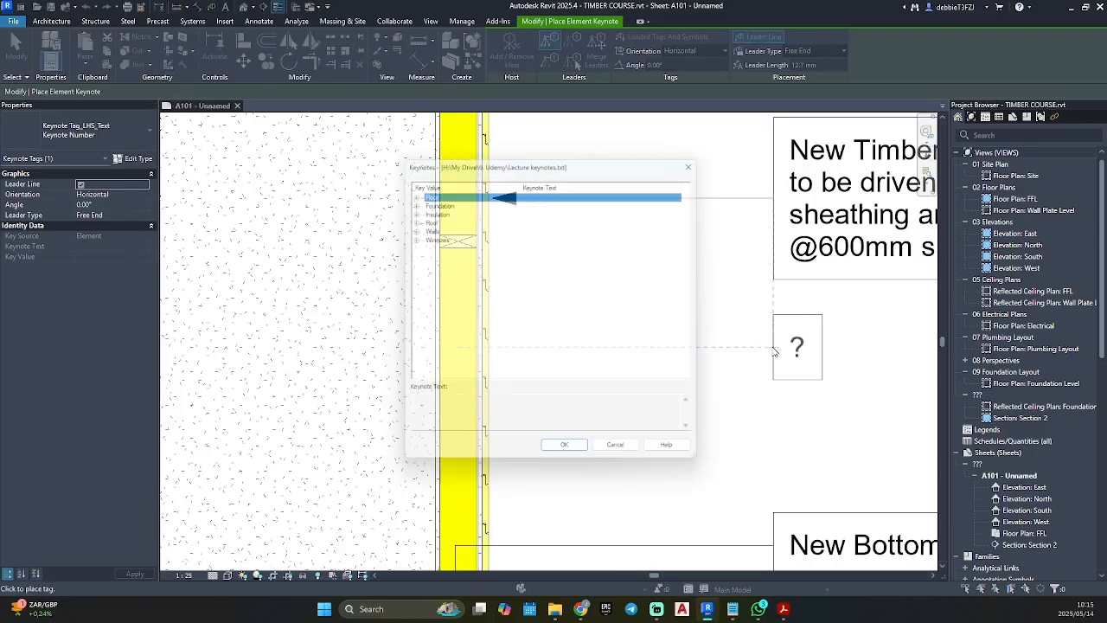
click(409, 227)
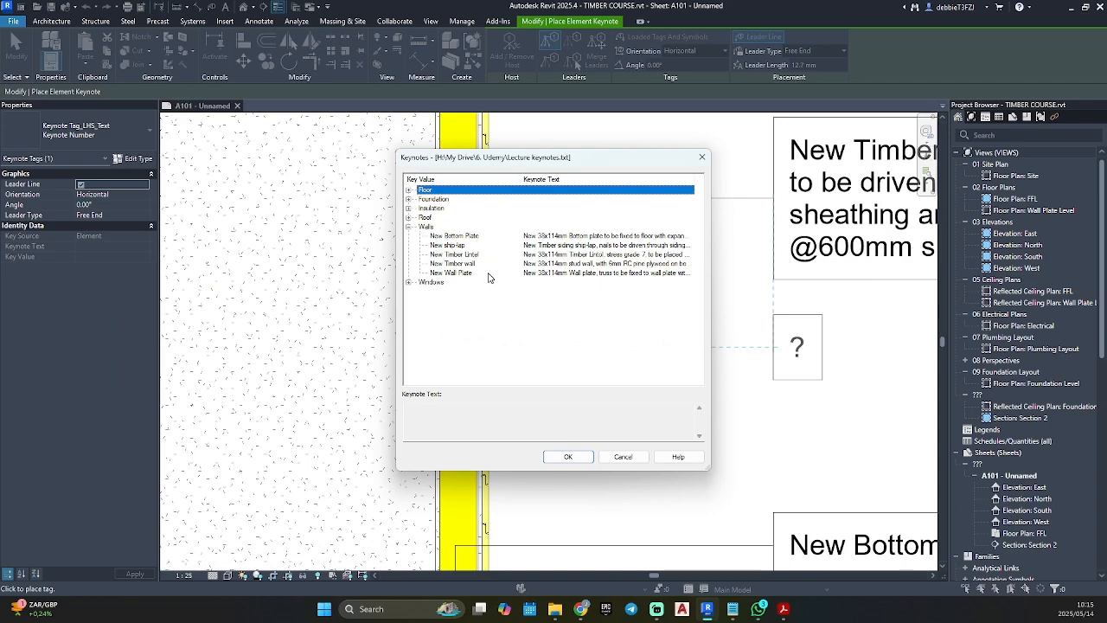
key(Escape)
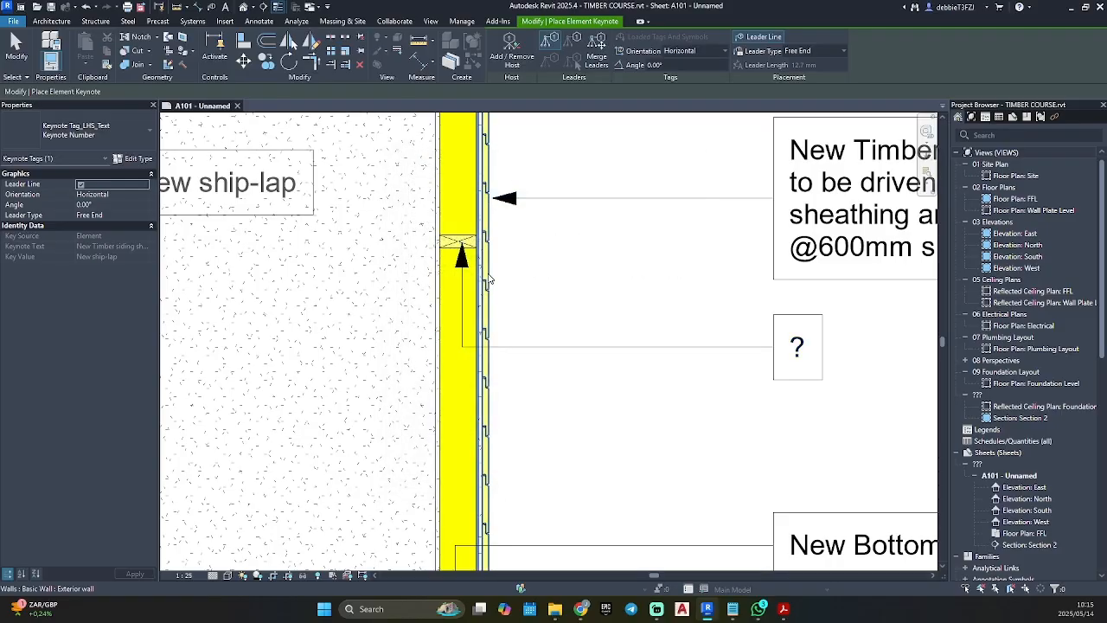
key(Escape)
Step: Assign the New Timber wall key from Walls to the nogging keynote
scroll(798, 344, down, 3)
middle_drag(798, 344, 673, 296)
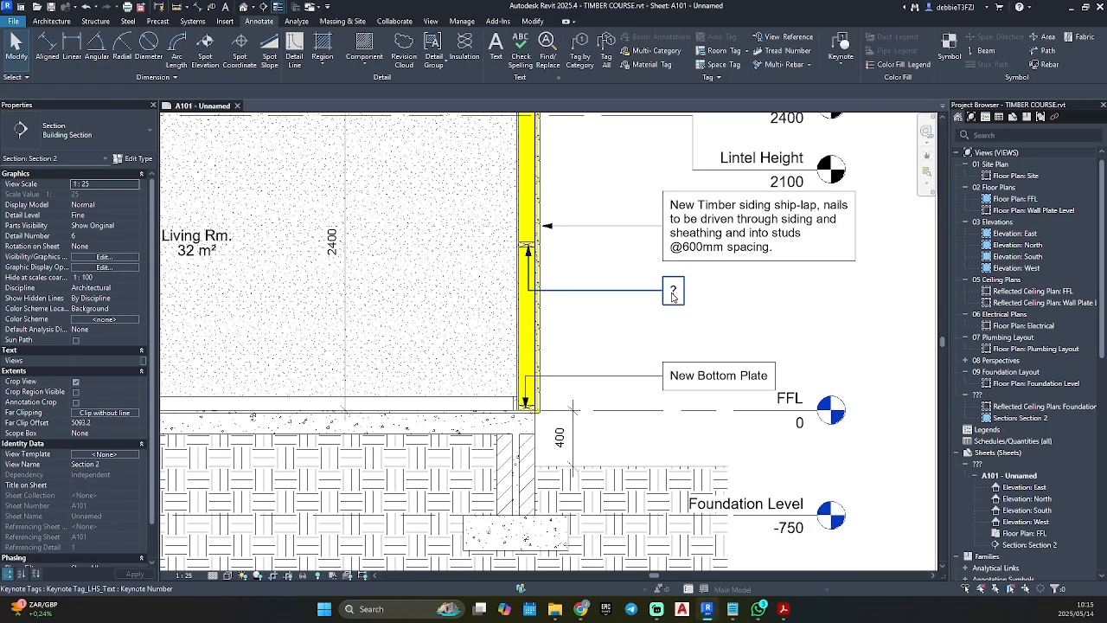
double_click(672, 291)
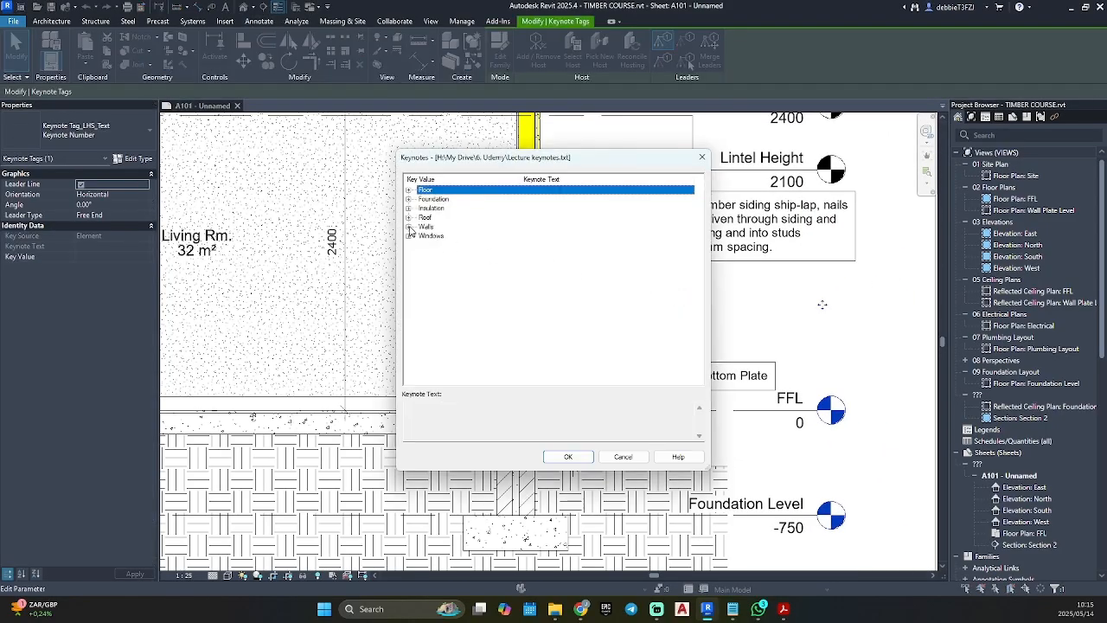
click(409, 226)
click(541, 263)
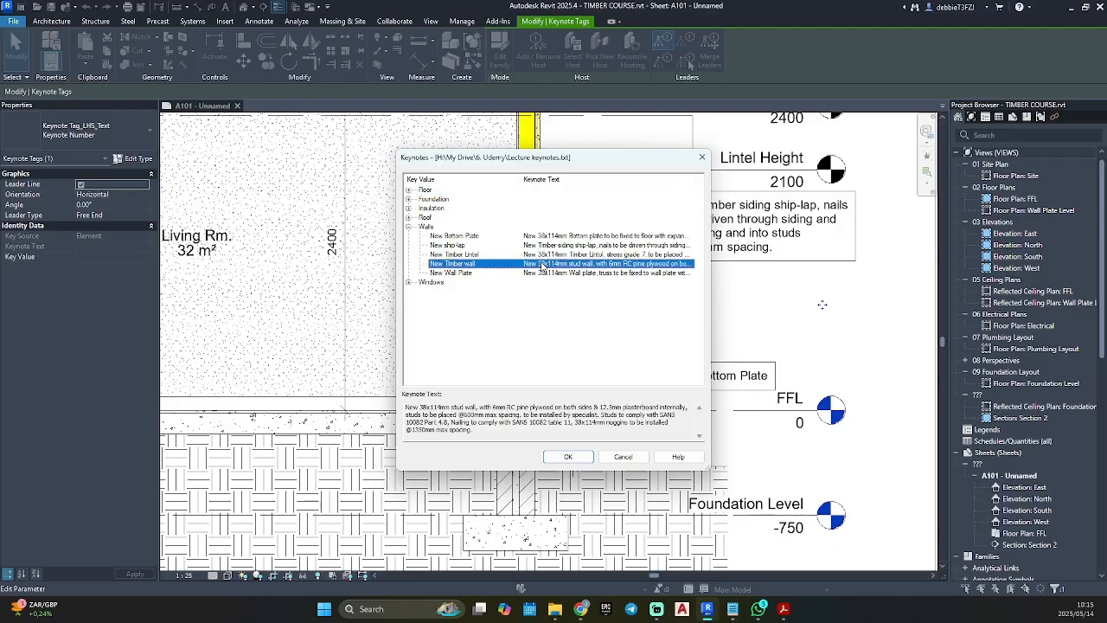
click(567, 456)
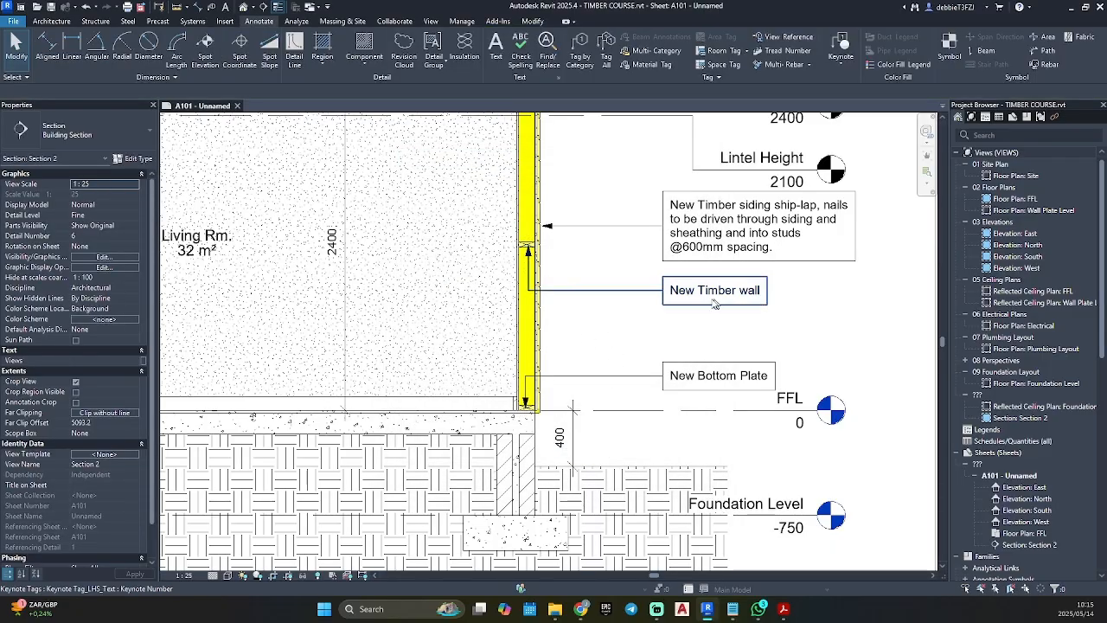
Step: Move the New Timber wall keynote's arrowhead down inside the stud wall so that its leader runs straight and horizontal
scroll(529, 250, up, 3)
click(507, 278)
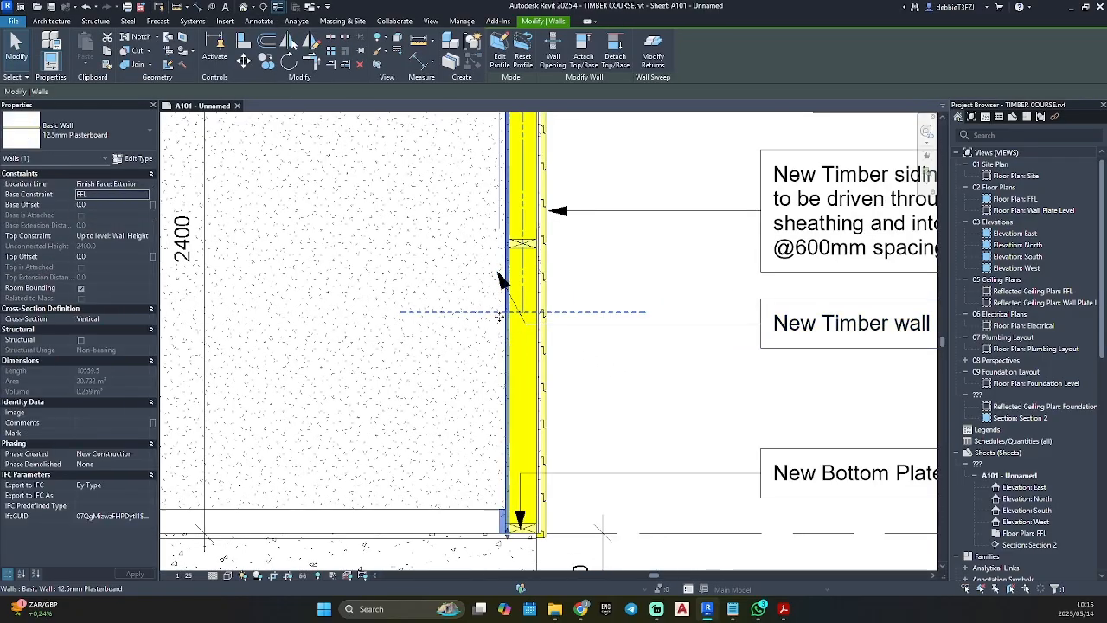
click(500, 281)
click(570, 332)
click(575, 323)
drag(498, 273, 496, 275)
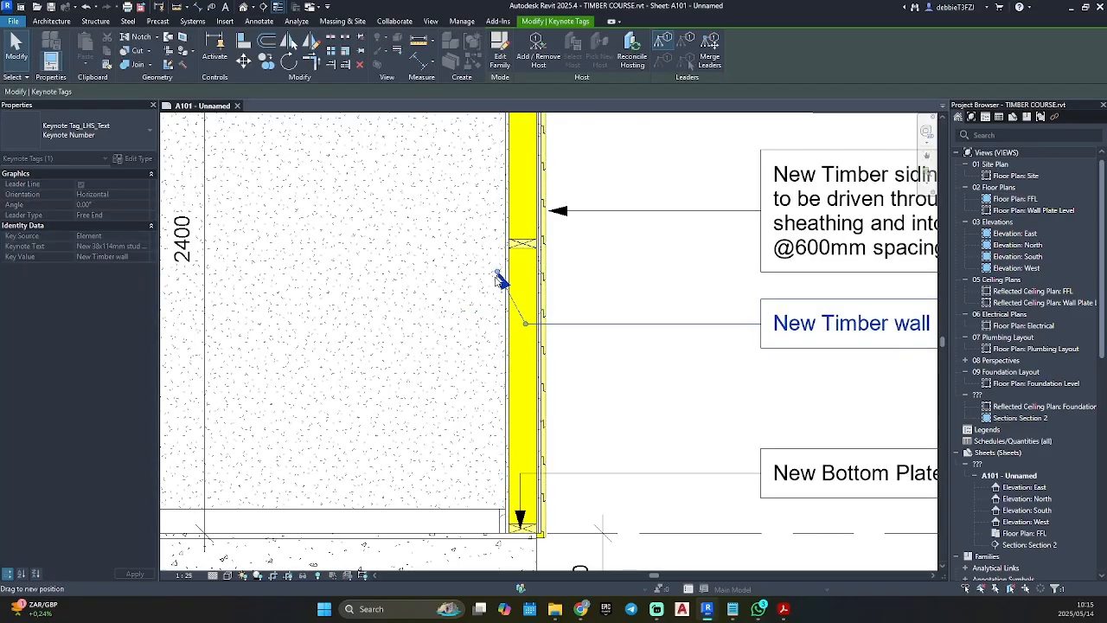
drag(484, 328, 524, 327)
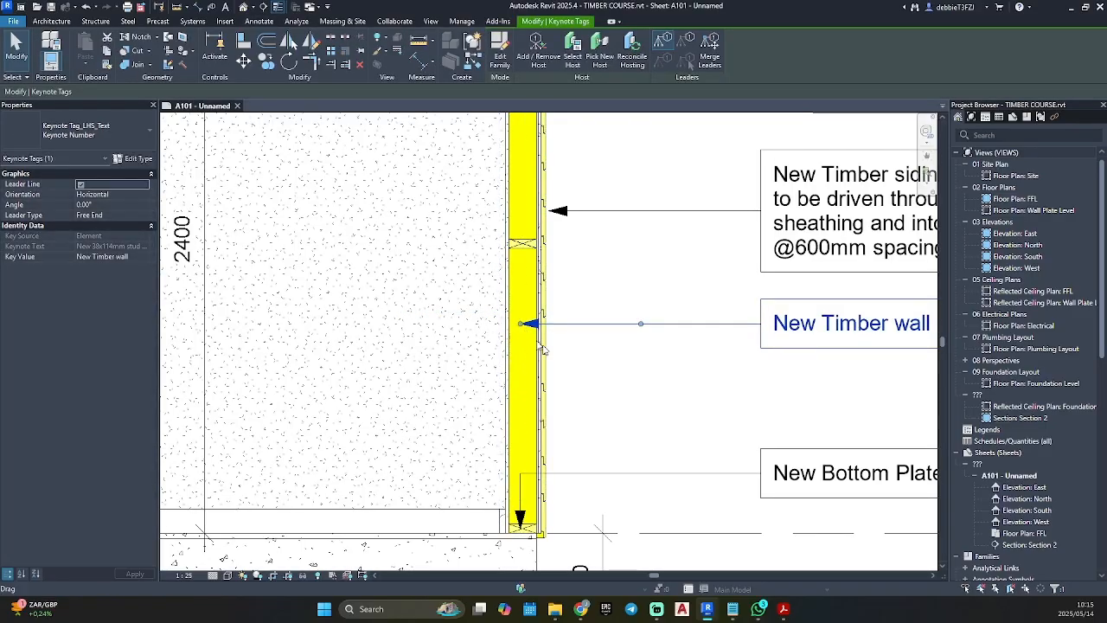
click(754, 416)
Step: Attach an element keynote to the exterior wall's top plate with an elbowed leader, placing it between the roof sheeting and gutter notes
scroll(754, 415, down, 2)
scroll(754, 416, down, 3)
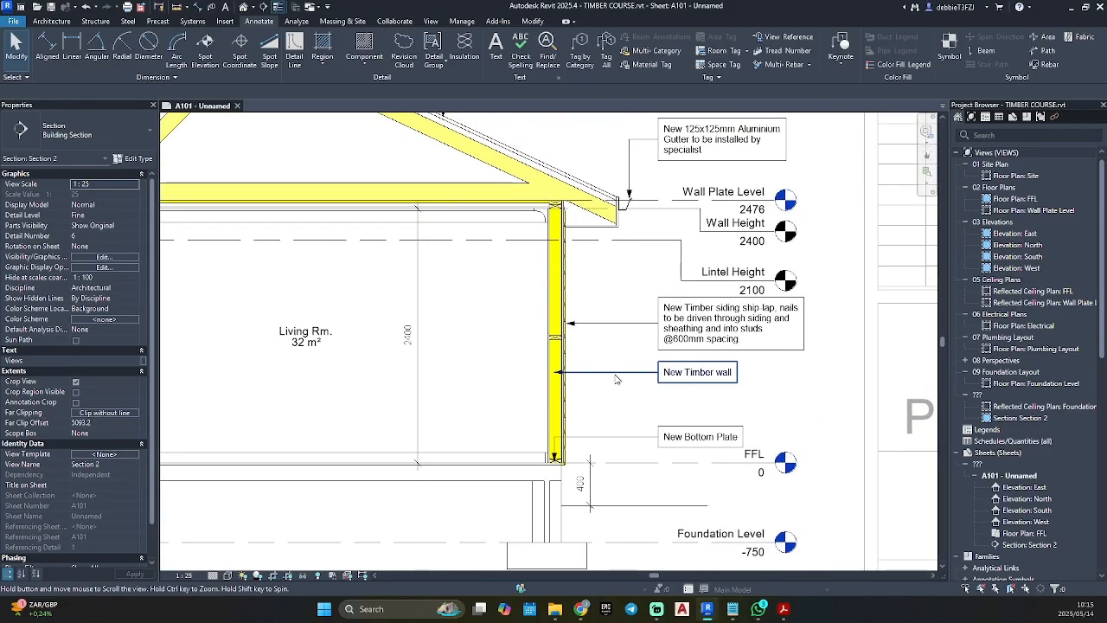
click(841, 45)
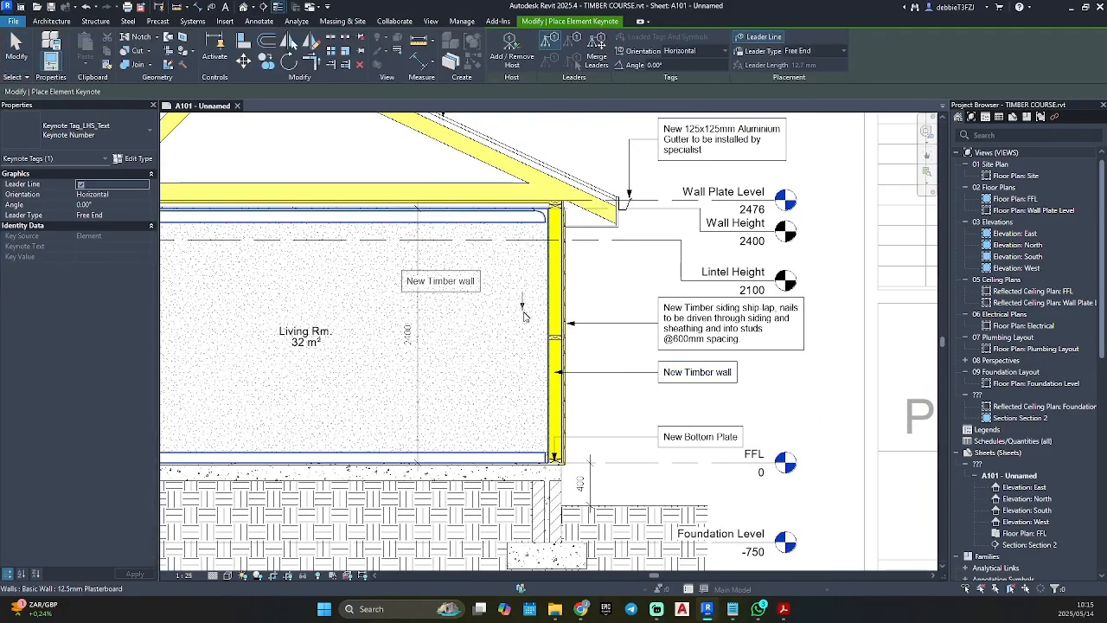
scroll(525, 312, up, 3)
middle_drag(603, 275, 512, 500)
scroll(480, 363, up, 2)
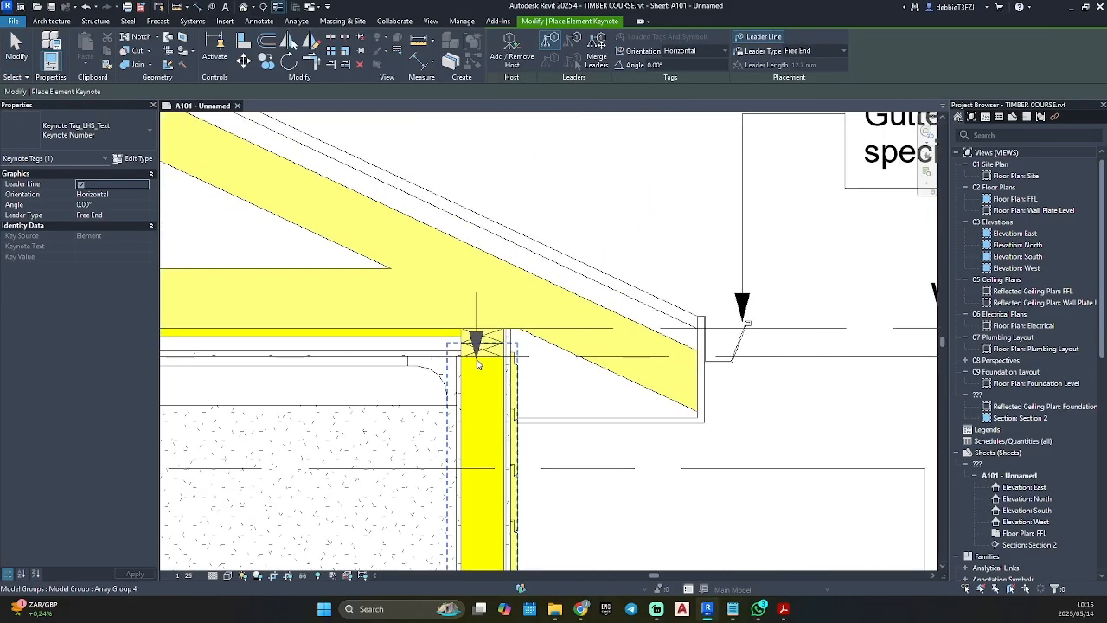
click(482, 337)
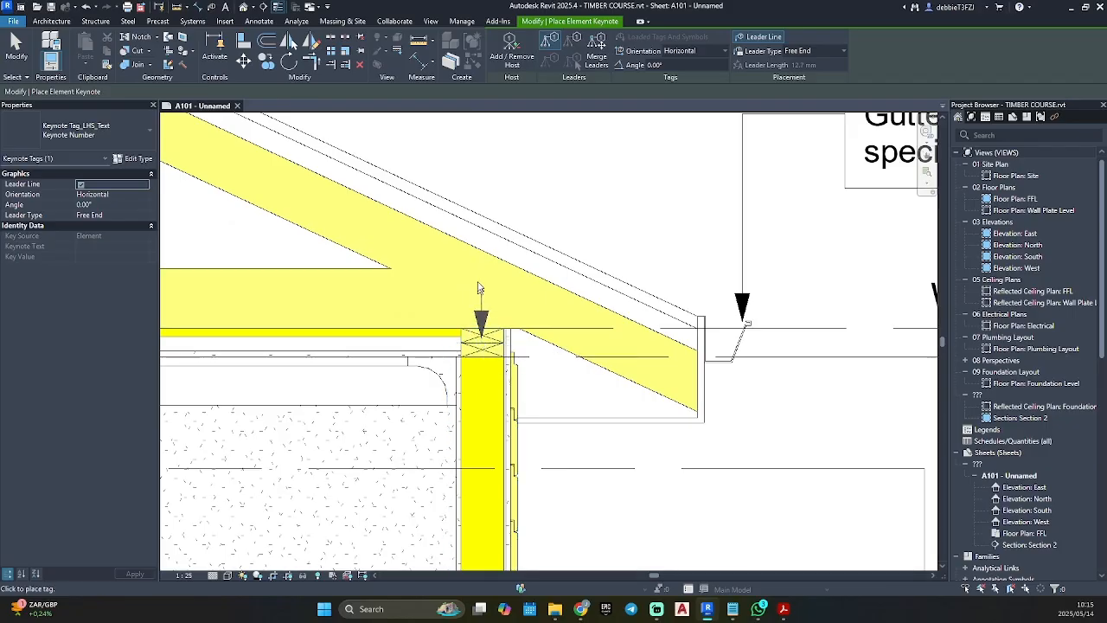
scroll(478, 312, down, 4)
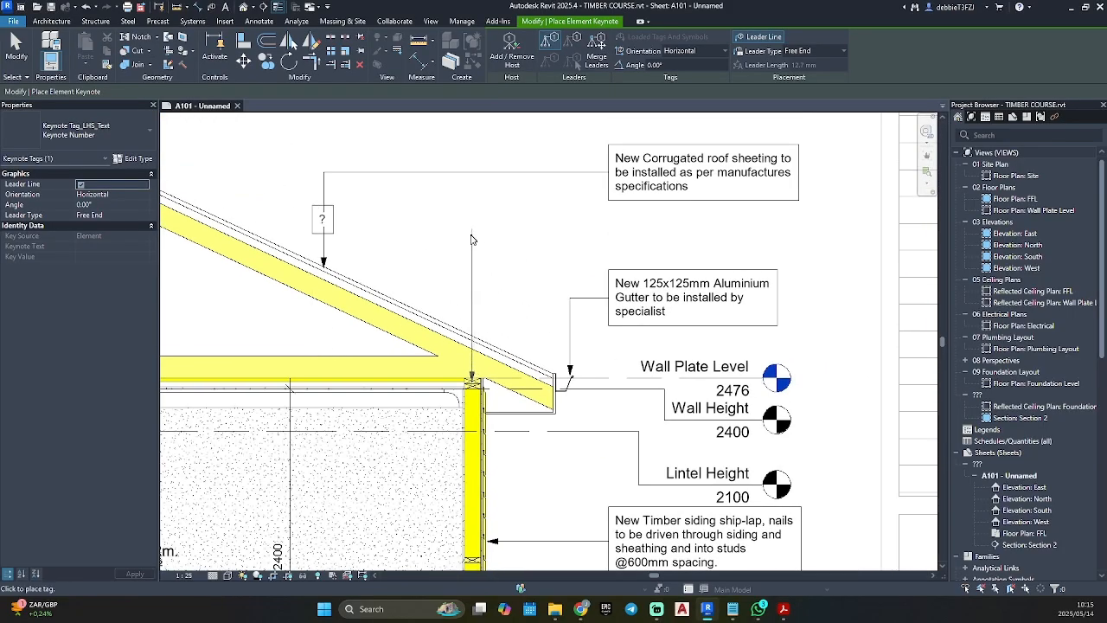
click(608, 242)
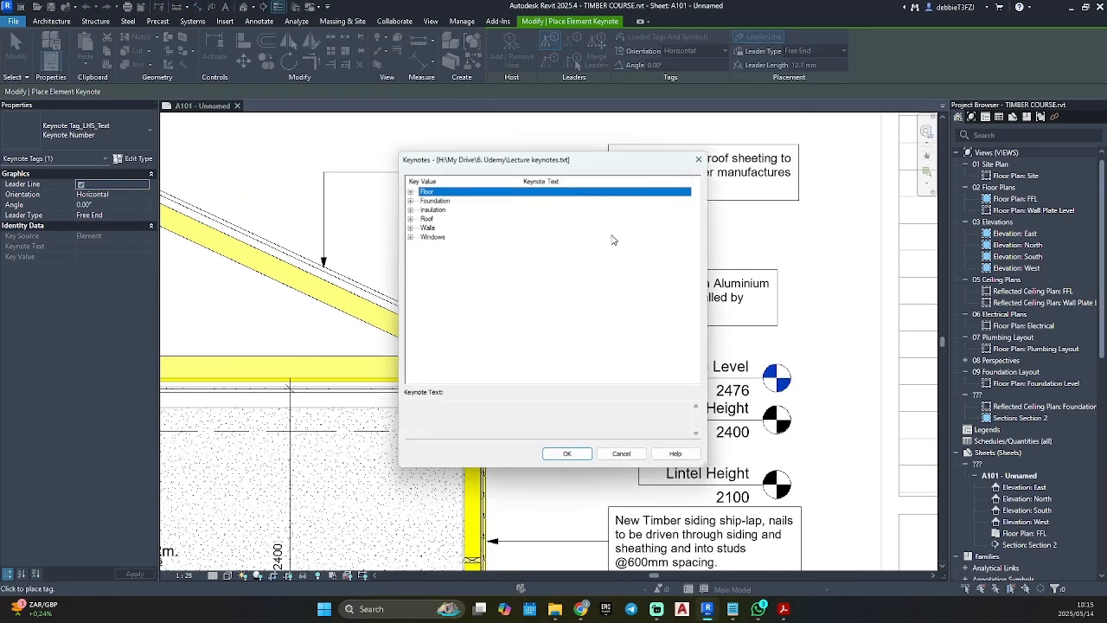
Step: Assign the New Wall Plate key from Walls to the top plate keynote
click(409, 227)
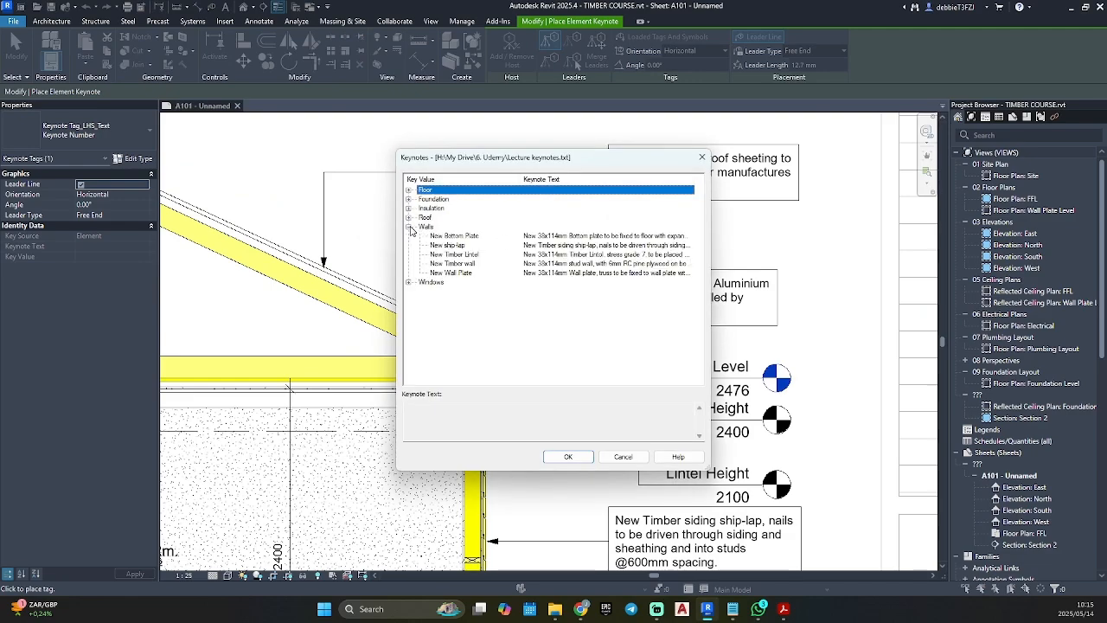
click(477, 265)
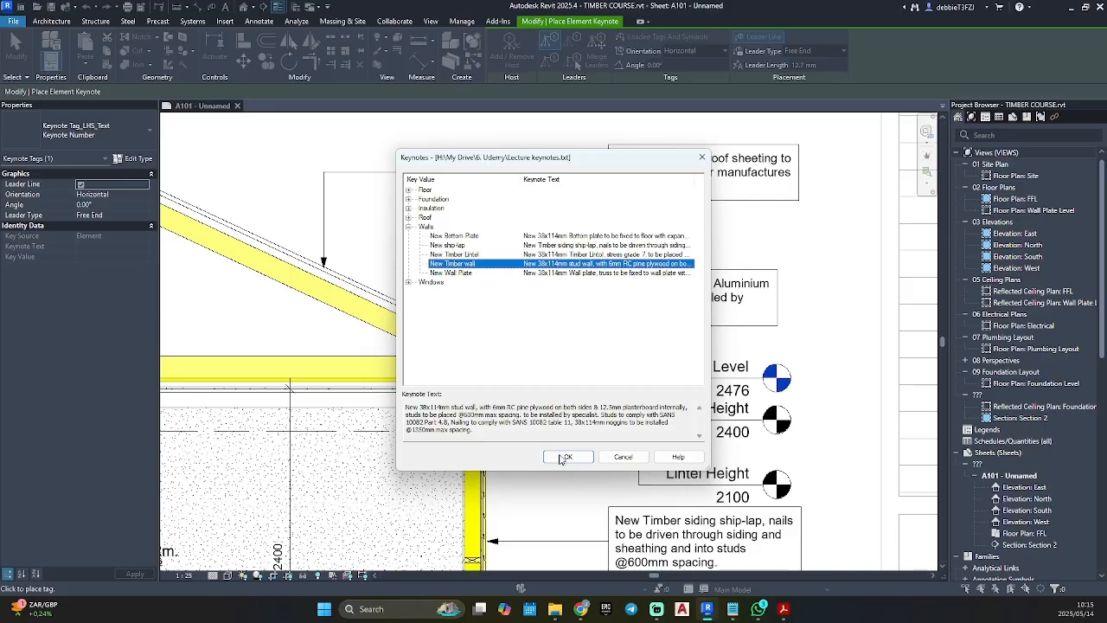
click(463, 273)
click(564, 458)
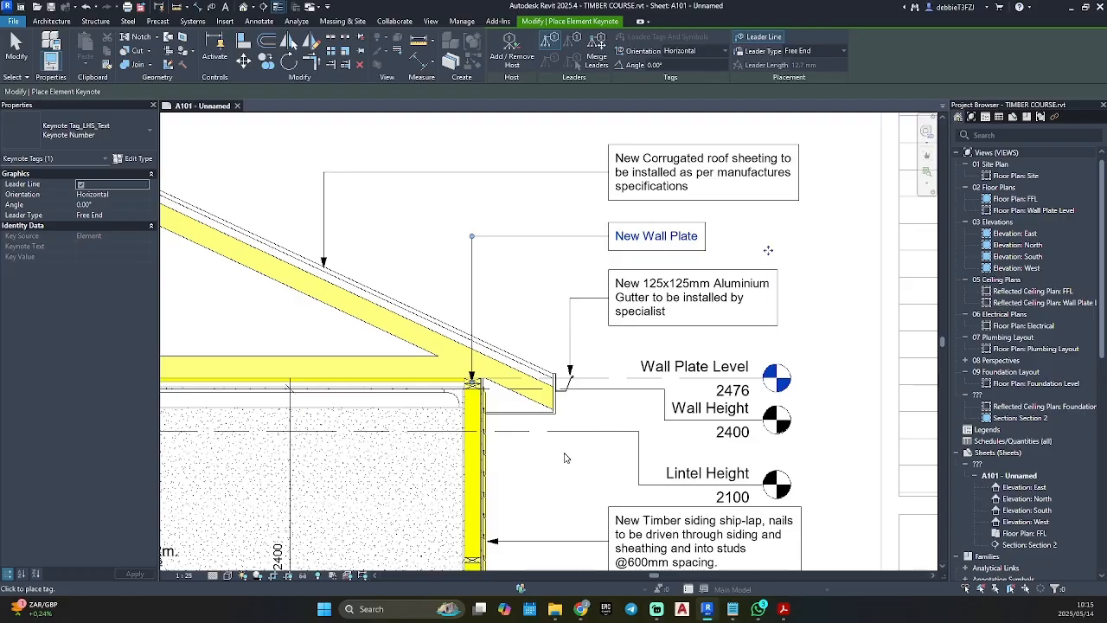
Step: Attach an element keynote to the underside of the internal door lintel, with the leader elbowed into the Living Rm. area
scroll(481, 359, down, 4)
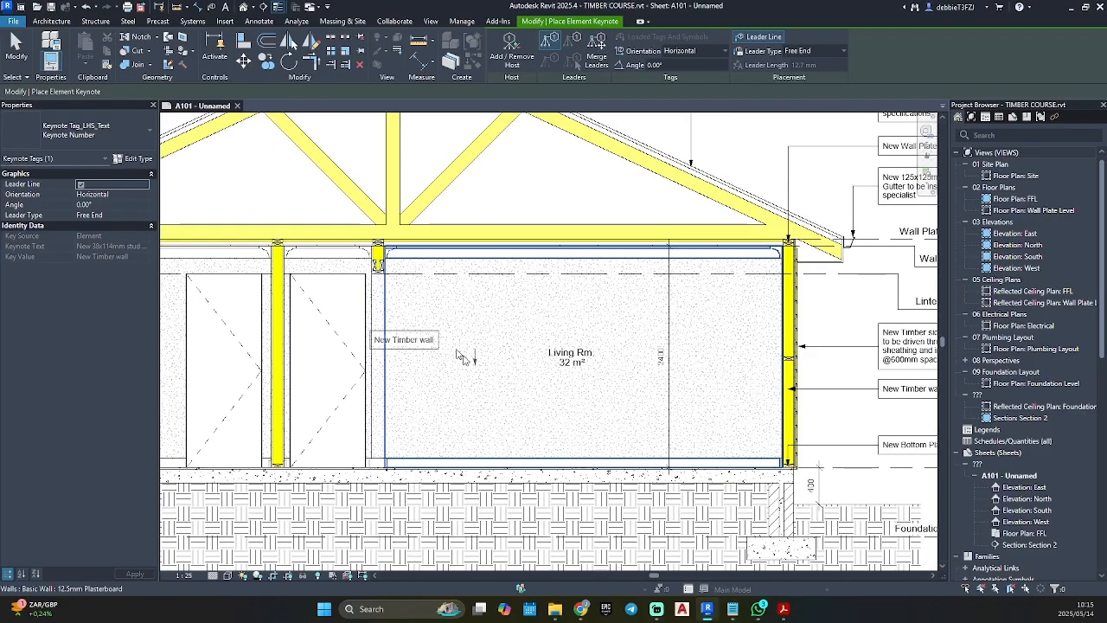
scroll(383, 313, up, 8)
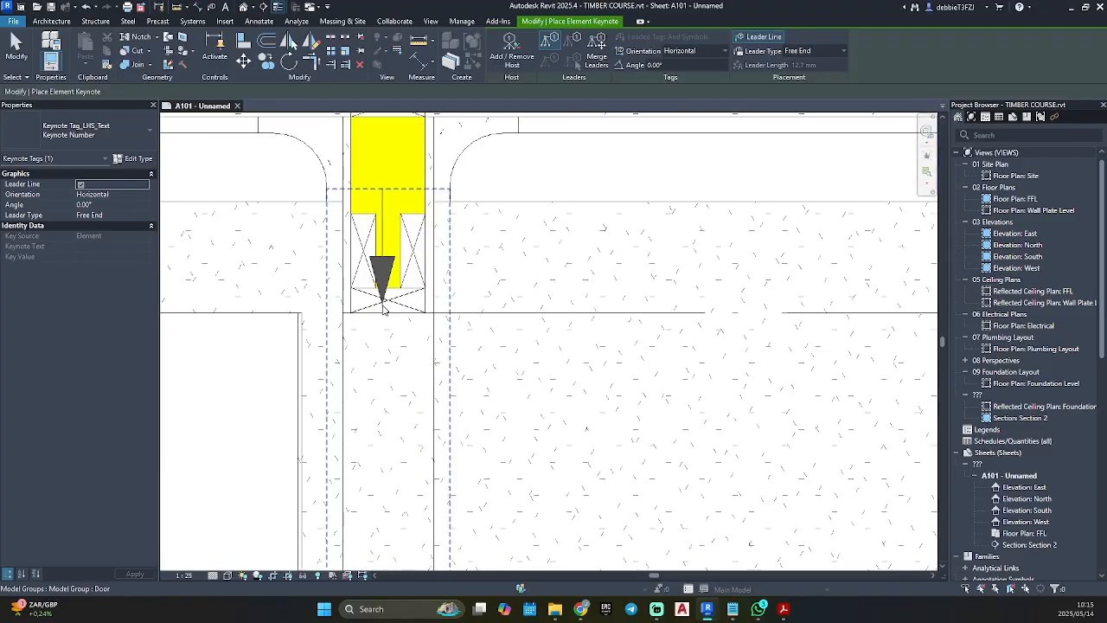
click(385, 309)
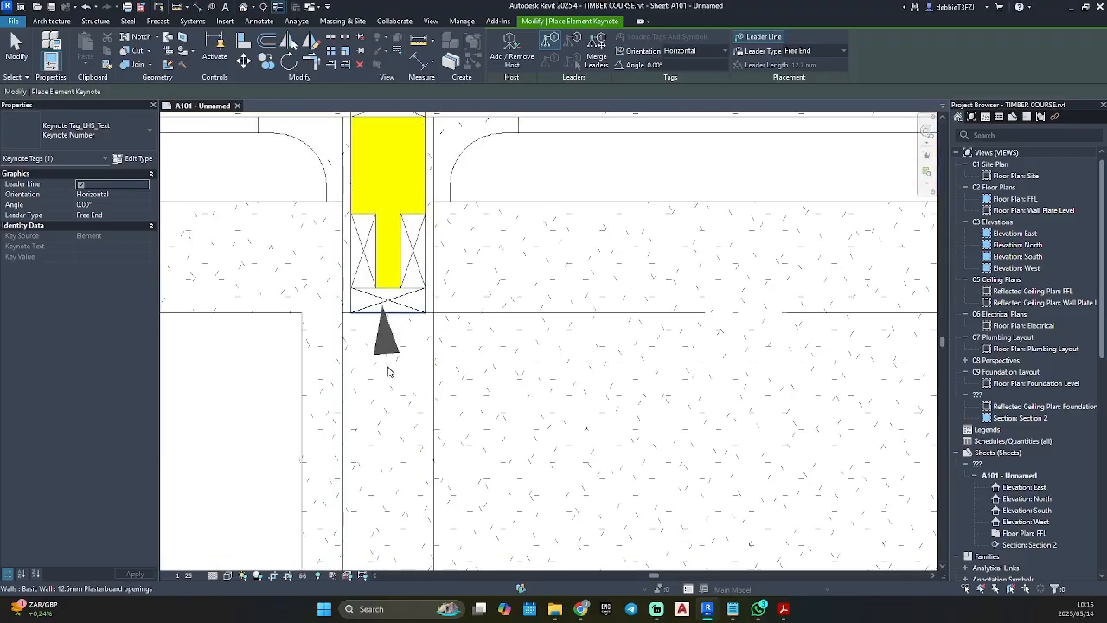
scroll(509, 413, down, 3)
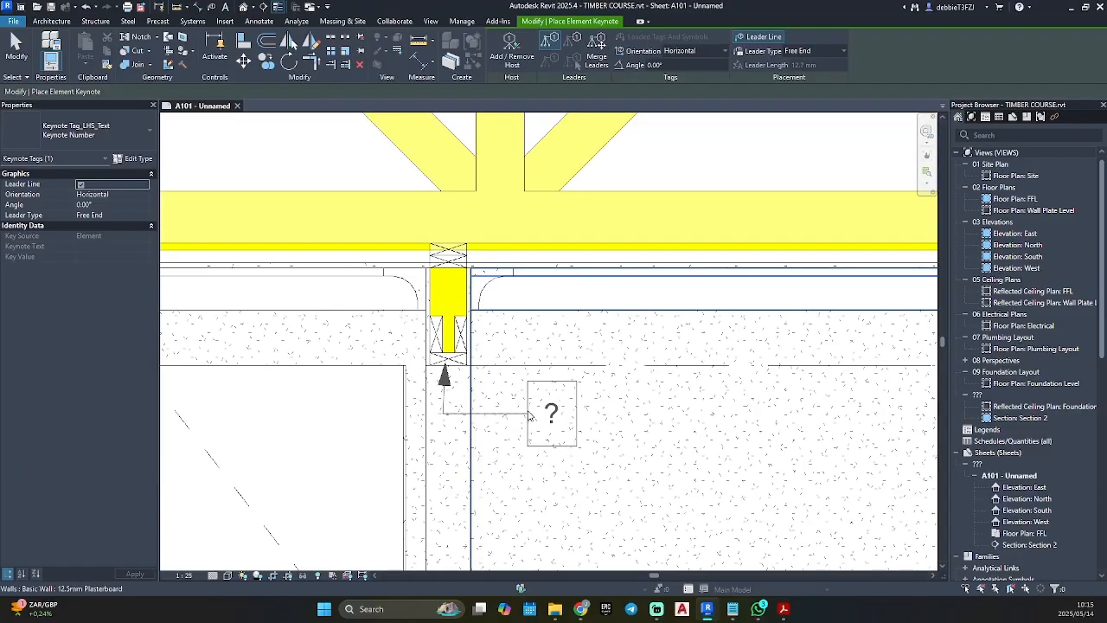
click(525, 421)
Step: Assign the New Timber Lintel key from Walls to the internal lintel keynote
click(428, 227)
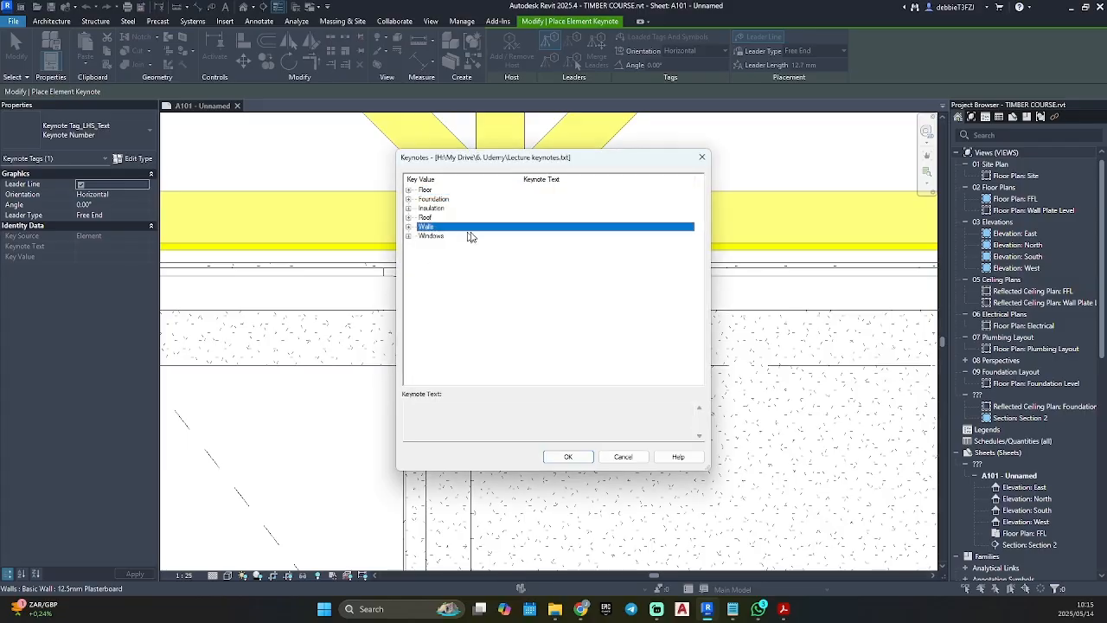
click(408, 227)
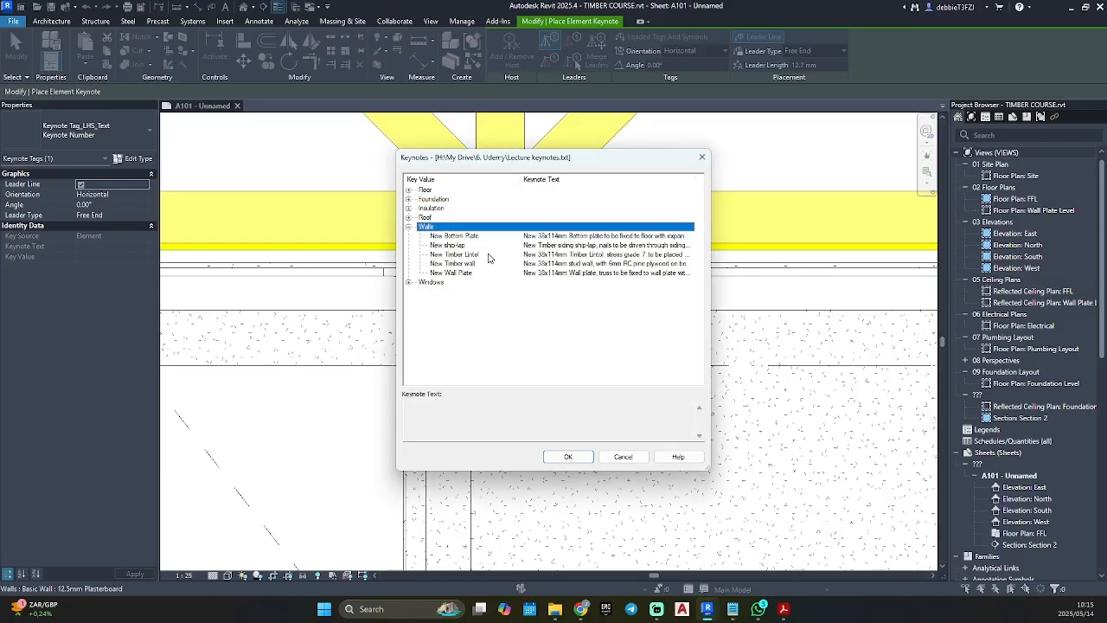
click(500, 256)
click(568, 456)
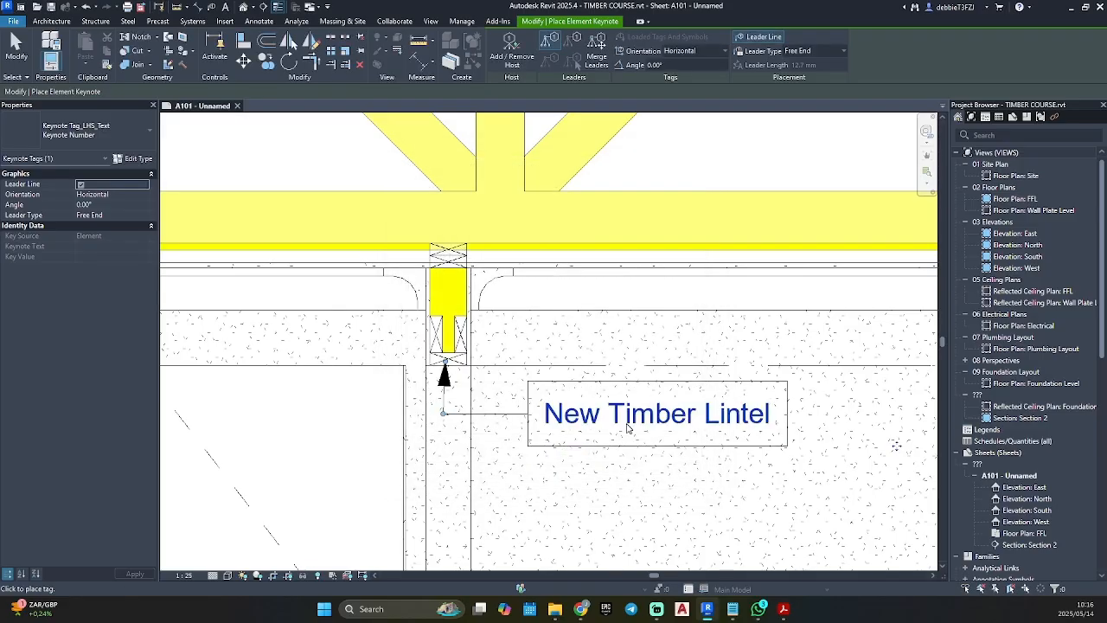
Step: Adjust the elbow of the New Timber Lintel keynote's leader to sit directly below its arrowhead
scroll(549, 292, down, 2)
key(Escape)
click(459, 281)
scroll(460, 281, up, 2)
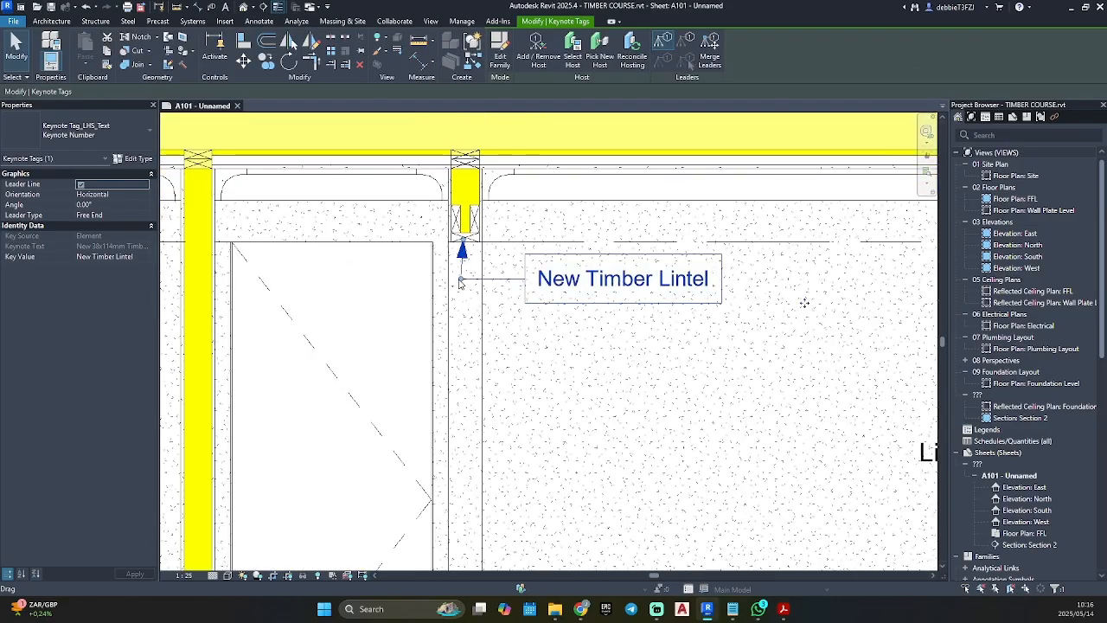
key(Escape)
Step: Tag the two internal doors by category with the leader line turned off
scroll(640, 259, down, 5)
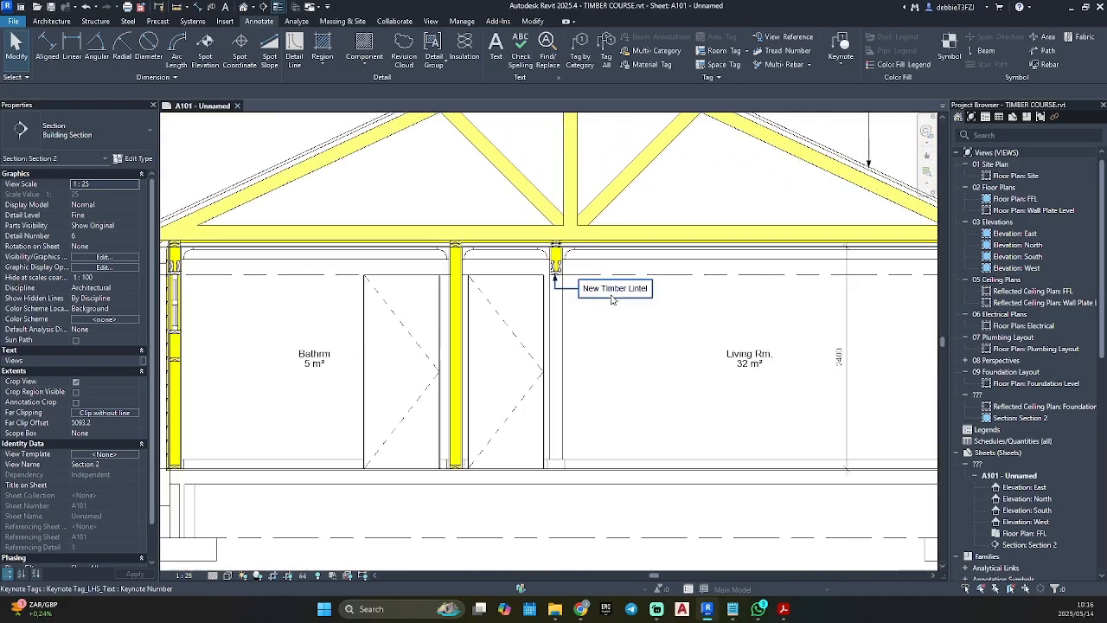
click(580, 48)
scroll(525, 268, up, 3)
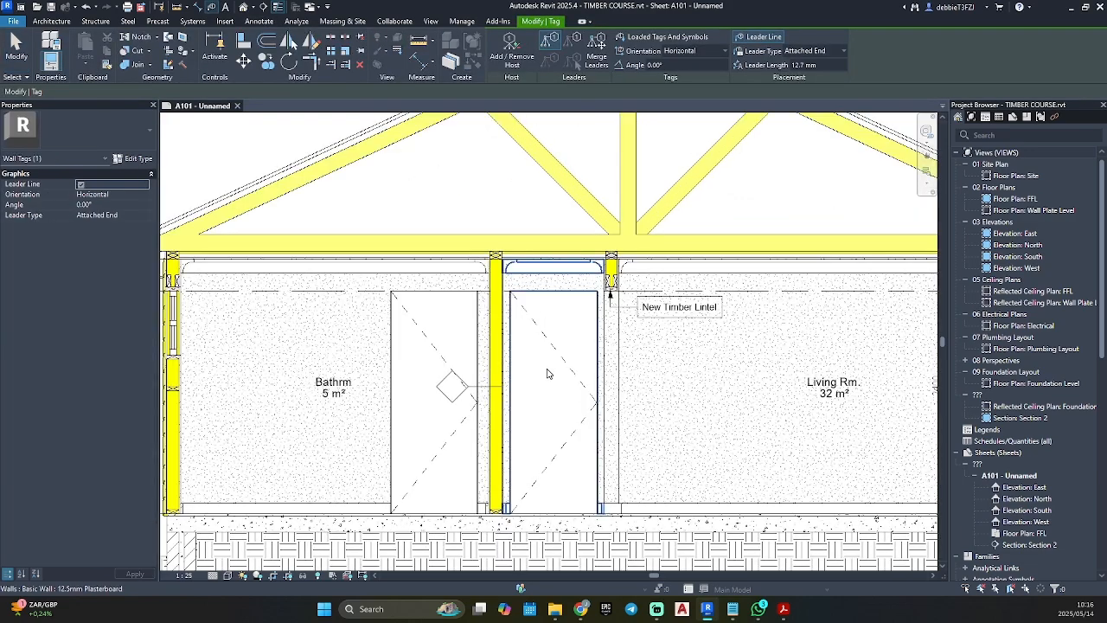
click(77, 184)
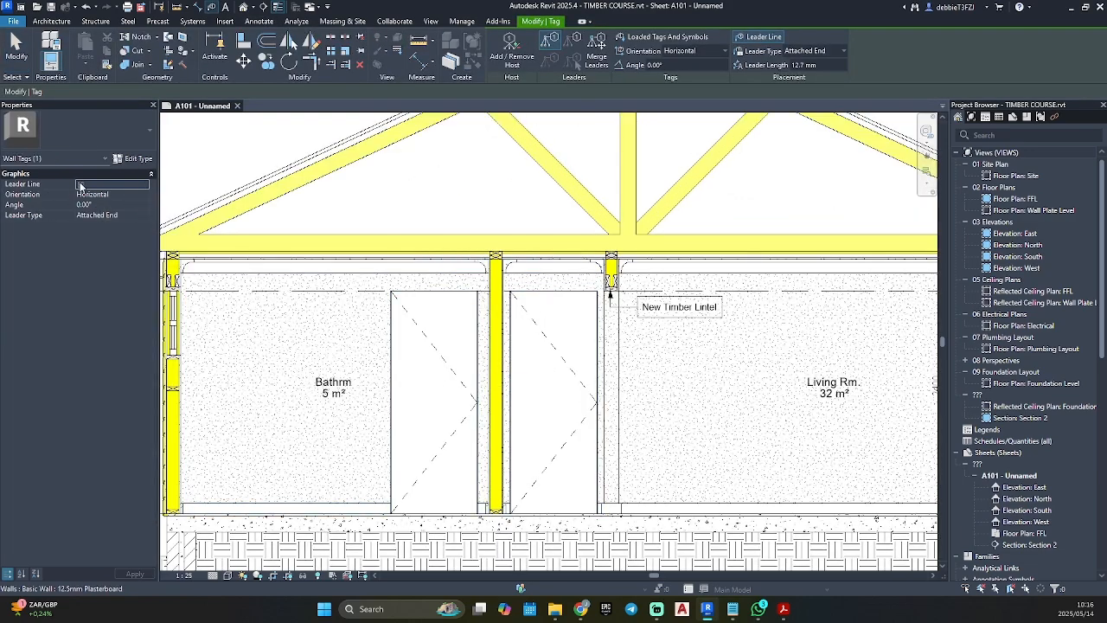
click(558, 404)
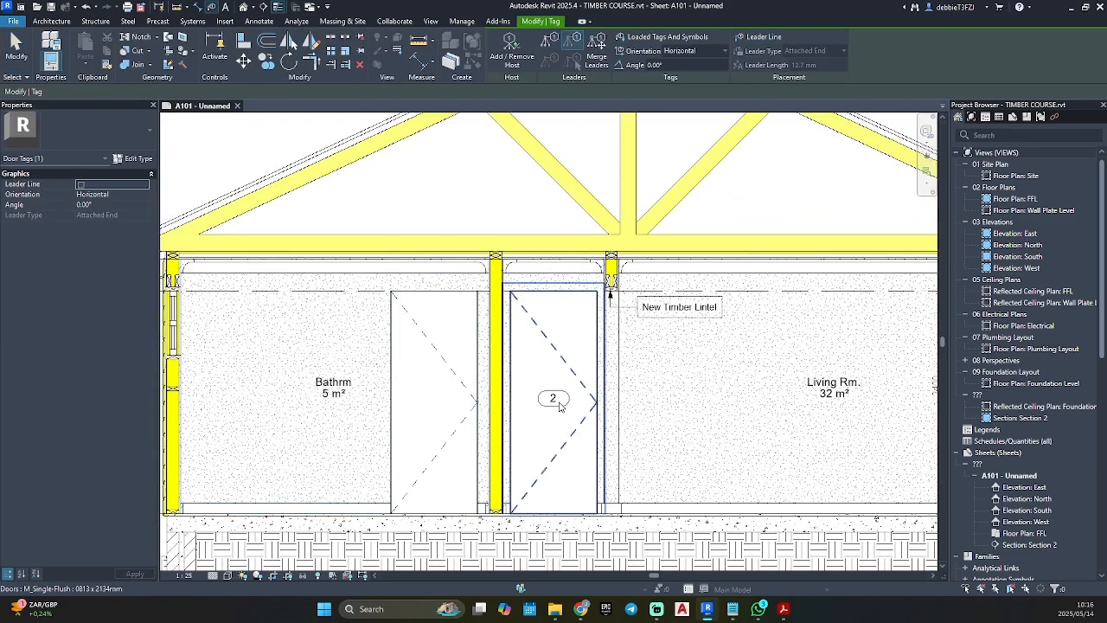
click(443, 396)
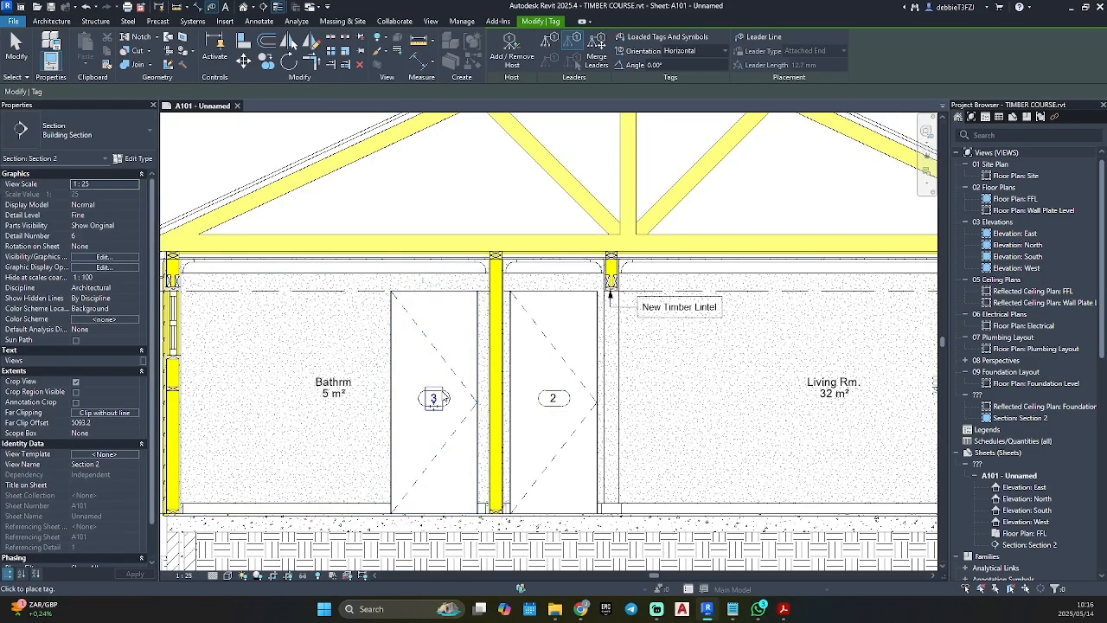
key(Escape)
key(Escape)
Step: Add the text note "Skirting" just above the skirting line in the Living Rm., beside the door opening
scroll(575, 371, down, 3)
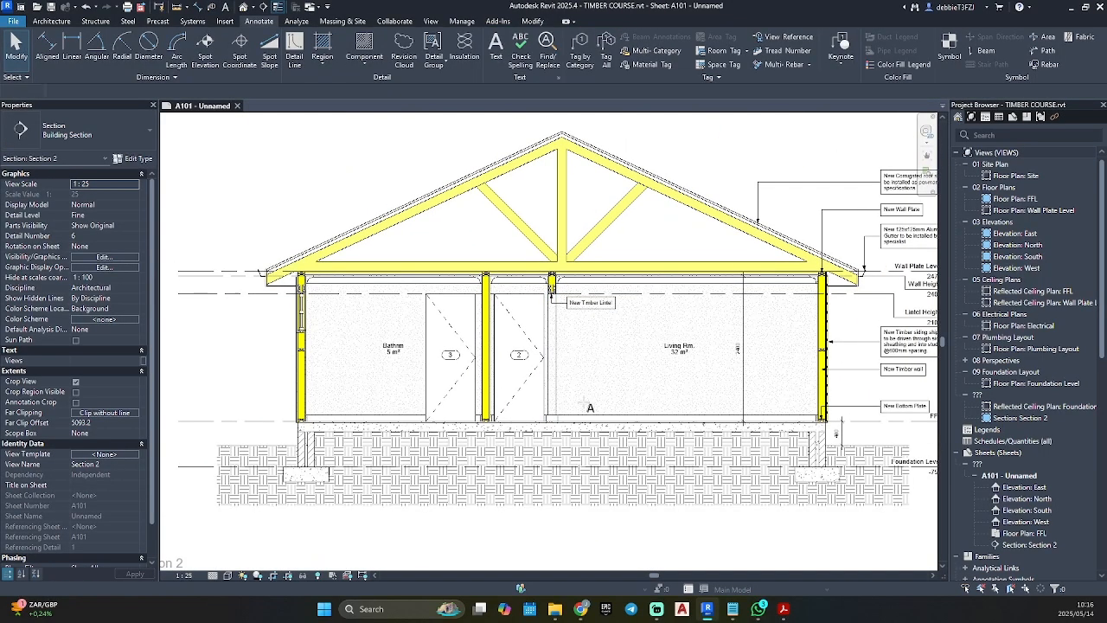
scroll(590, 407, up, 5)
click(562, 419)
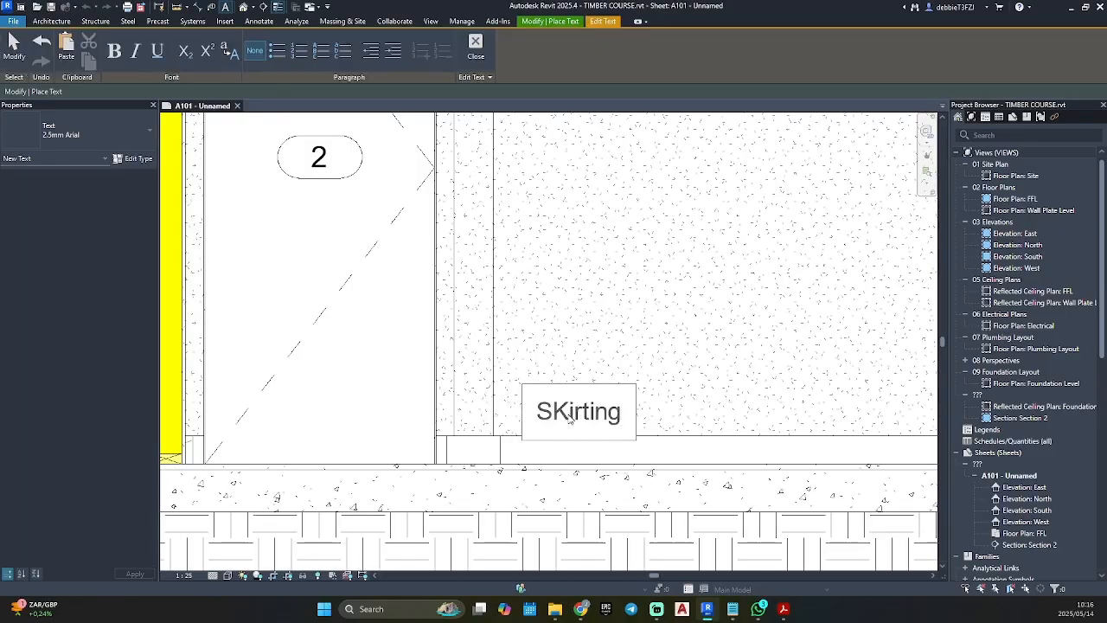
key(BackSpace)
text(k)
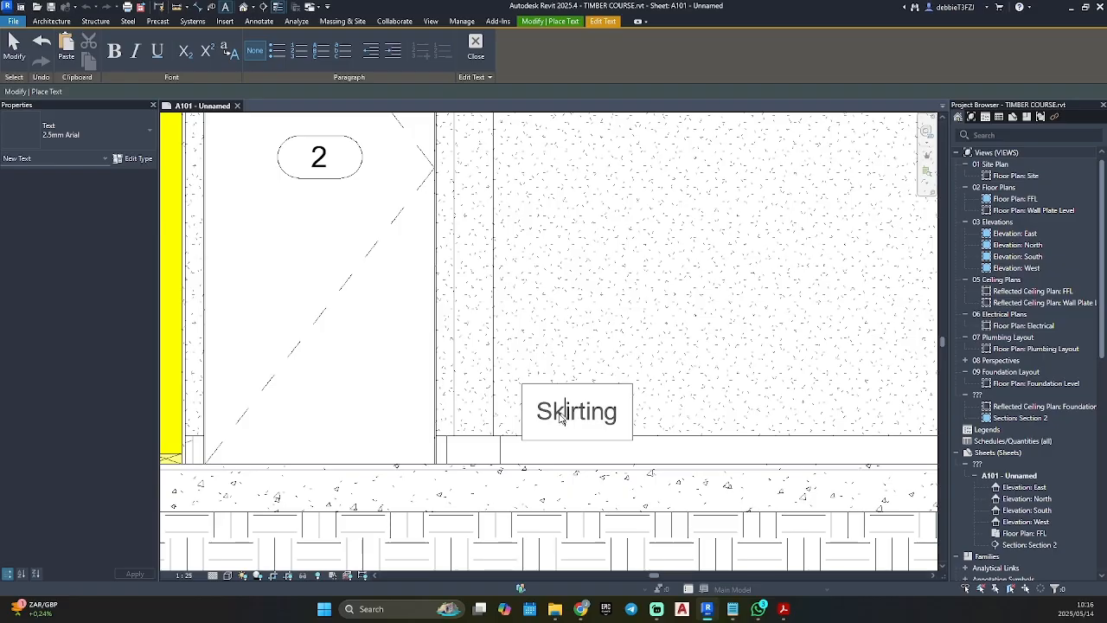
click(599, 345)
Step: Add the text note "Cornice" below the Living Rm. ceiling and move it to just above the New Timber Lintel keynote
scroll(599, 345, down, 2)
middle_drag(599, 345, 520, 569)
click(742, 238)
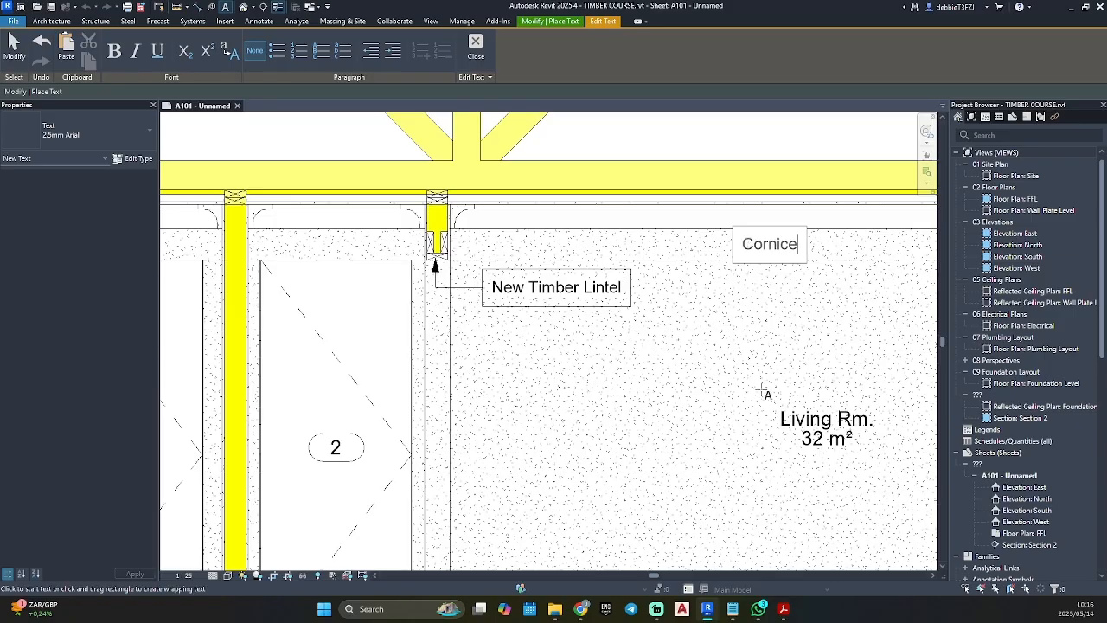
click(762, 390)
key(Escape)
click(753, 235)
drag(733, 227, 471, 228)
key(Escape)
scroll(555, 229, down, 2)
click(579, 51)
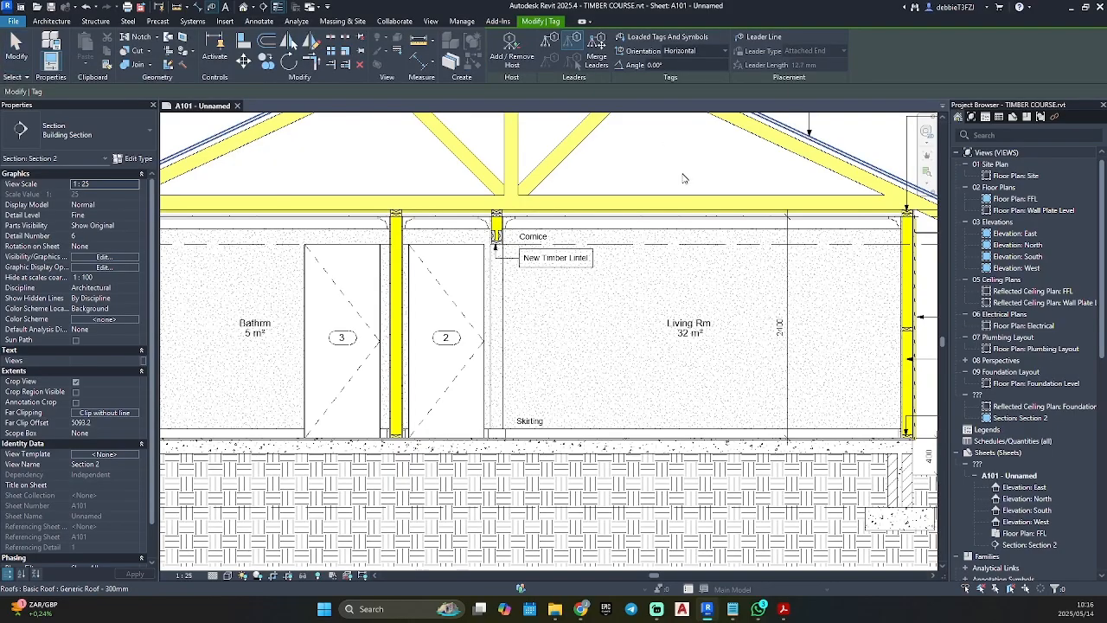
click(658, 221)
key(Escape)
key(Escape)
scroll(659, 220, down, 3)
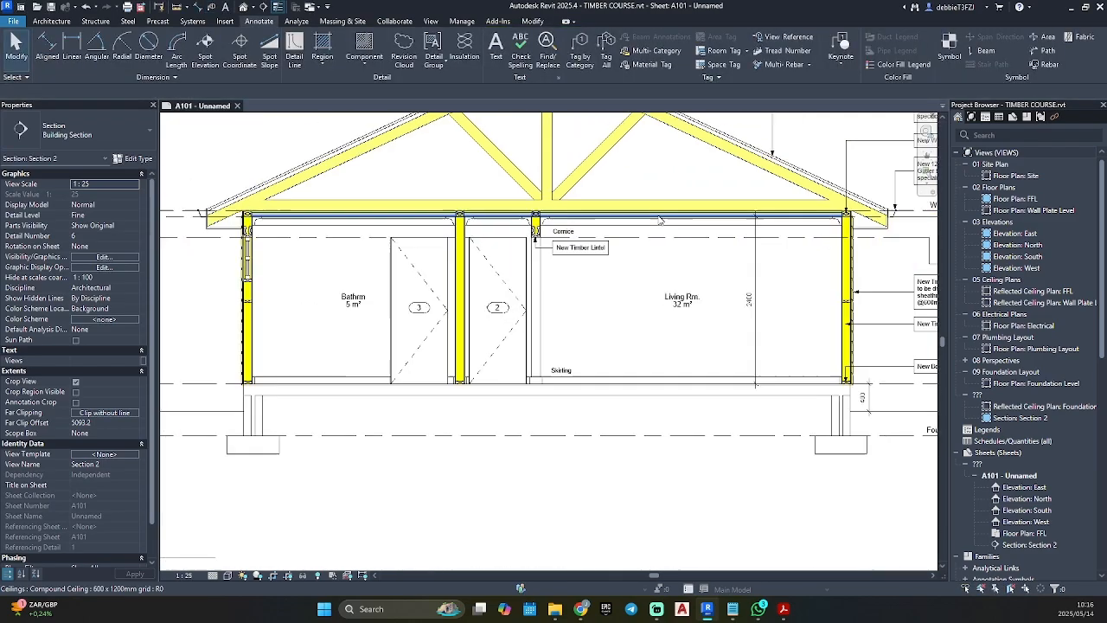
scroll(875, 255, up, 4)
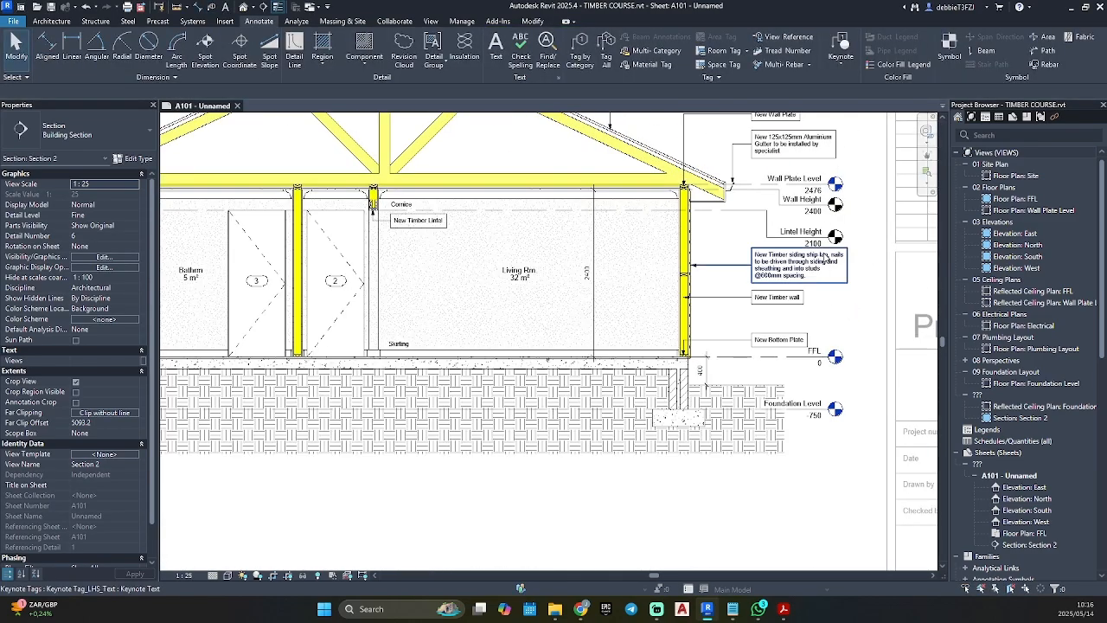
scroll(727, 297, down, 3)
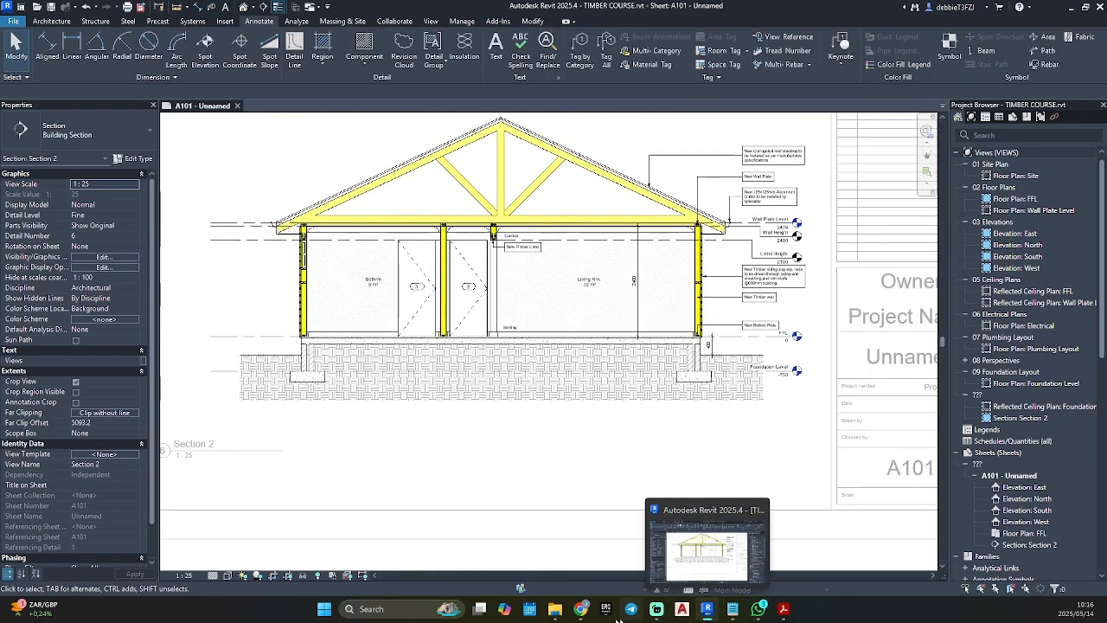
mouse_move(547, 617)
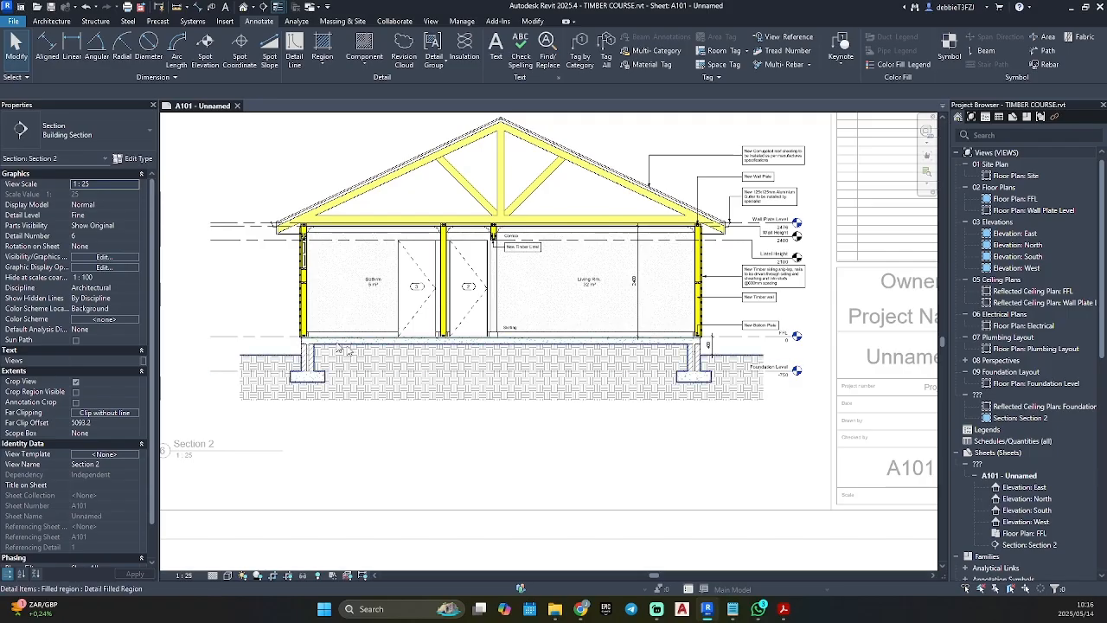
Step: Add the New Foundation wall element keynote to the exterior foundation wall using an elbowed free-end leader, aligning it below the New Bottom Plate note
click(845, 44)
scroll(488, 342, up, 5)
scroll(487, 344, down, 2)
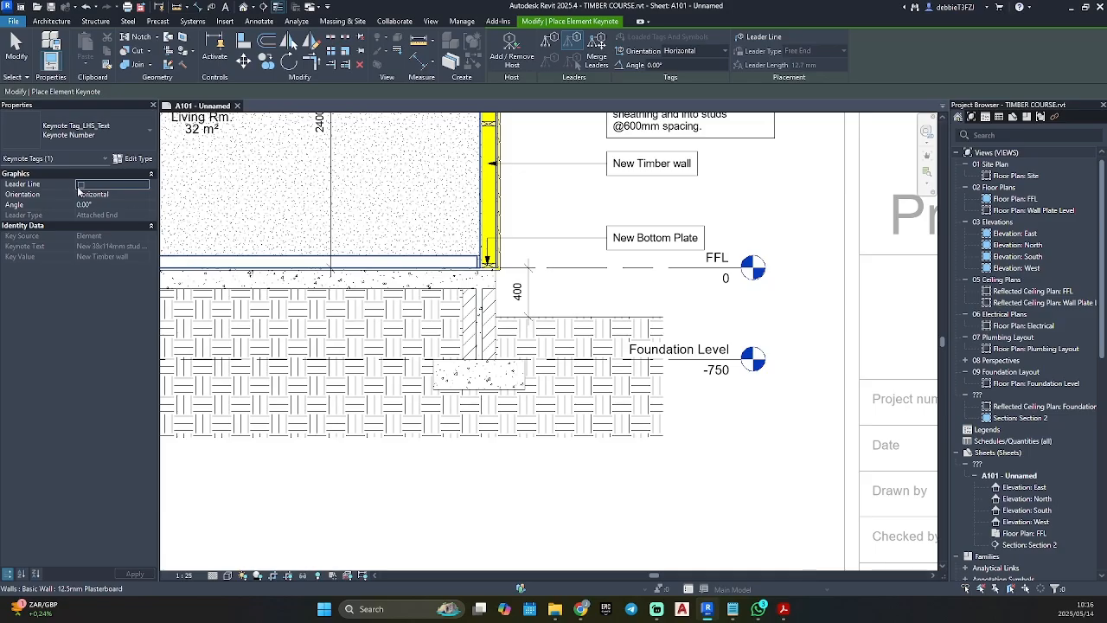
click(141, 214)
click(102, 235)
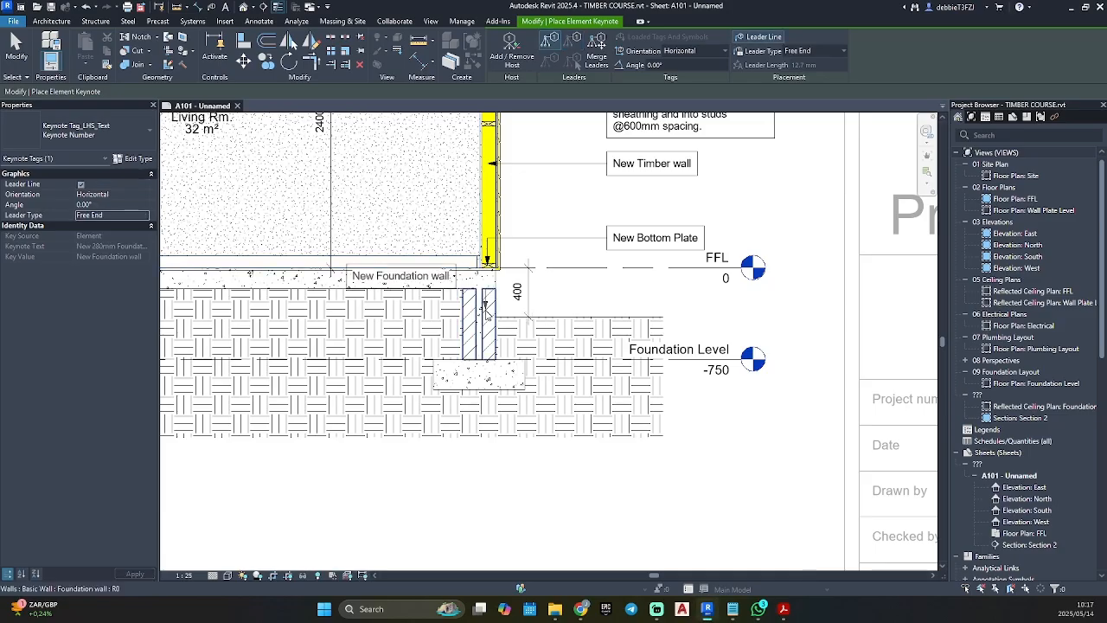
click(508, 301)
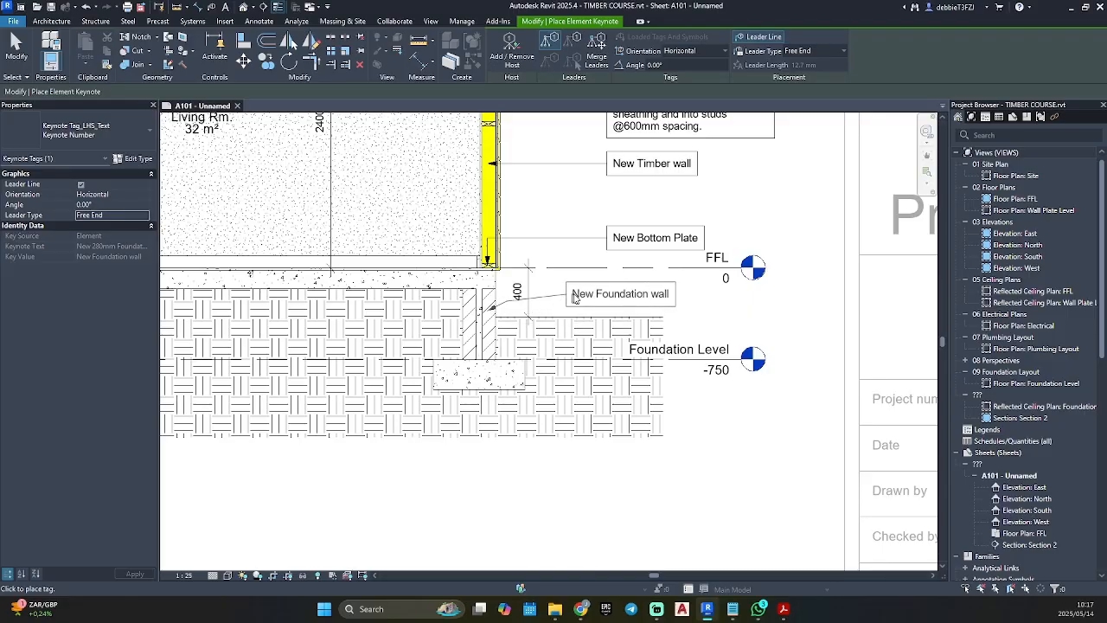
click(607, 301)
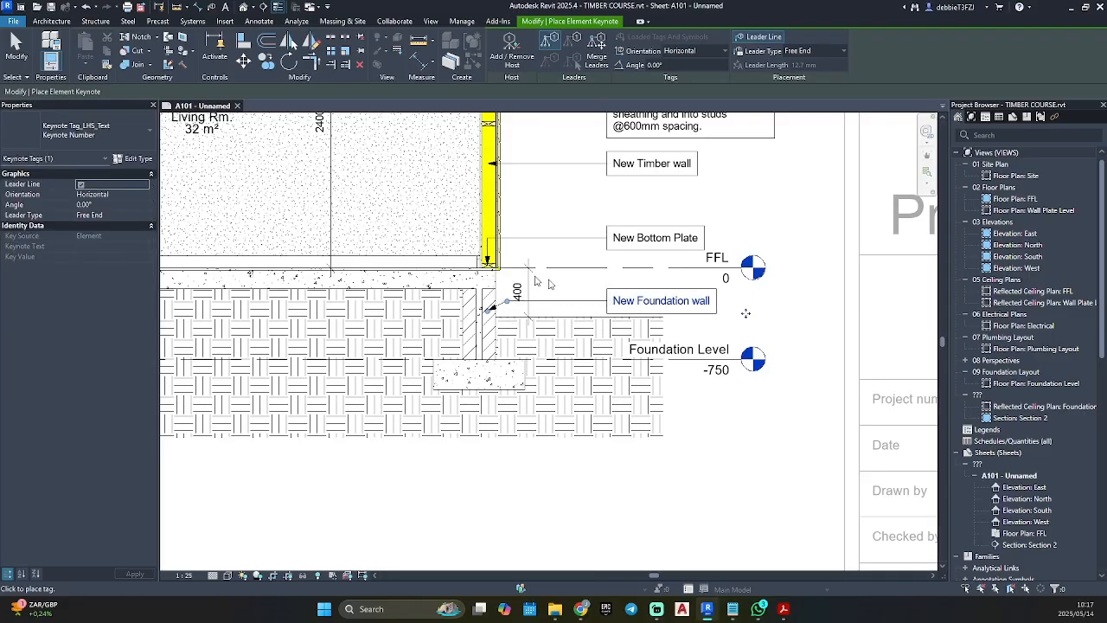
Step: Add the New Floor element keynote to the concrete floor slab with an elbowed leader, aligned with the other notes below the ground hatch
click(372, 282)
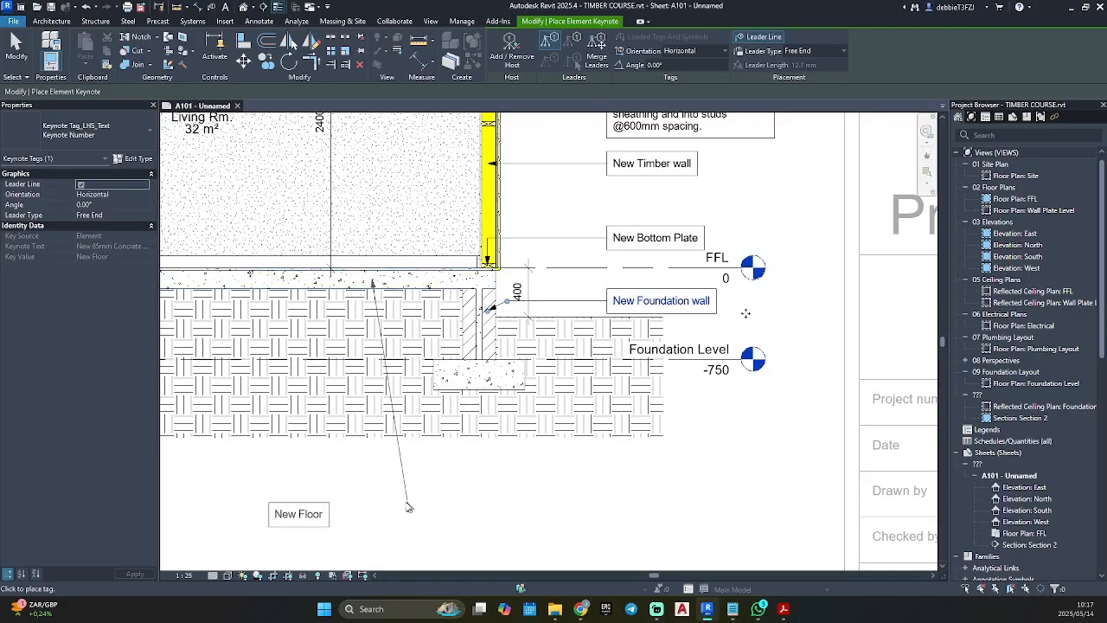
click(372, 470)
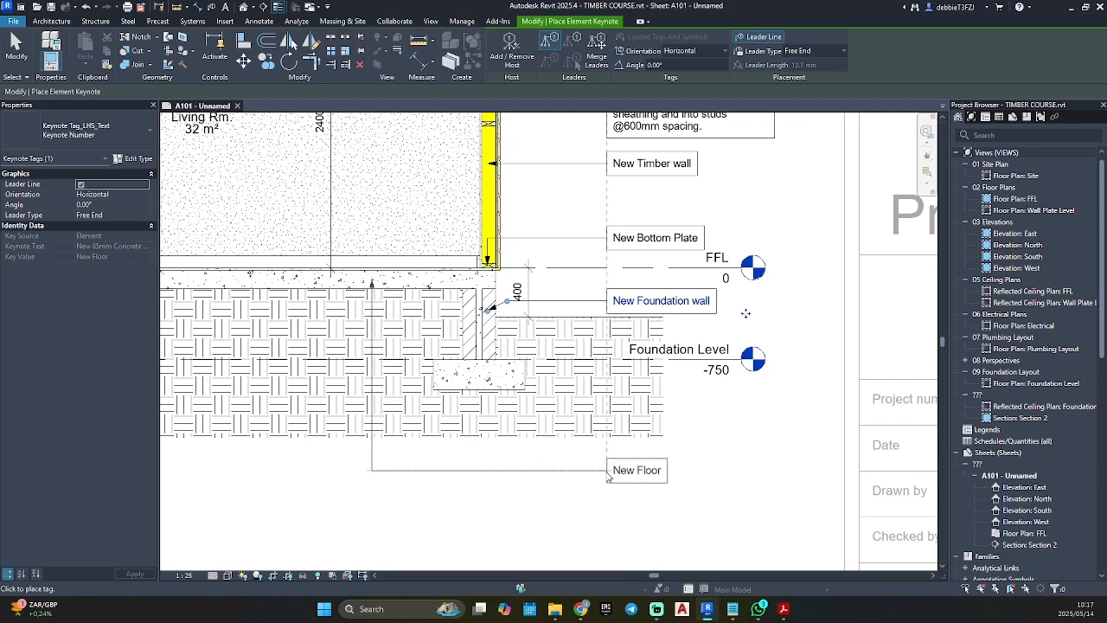
click(608, 474)
Step: Tag the exterior wall's footing with an elbowed-leader keynote, assigning New Foundation from the Foundation group and placing it above the New Floor note
click(489, 393)
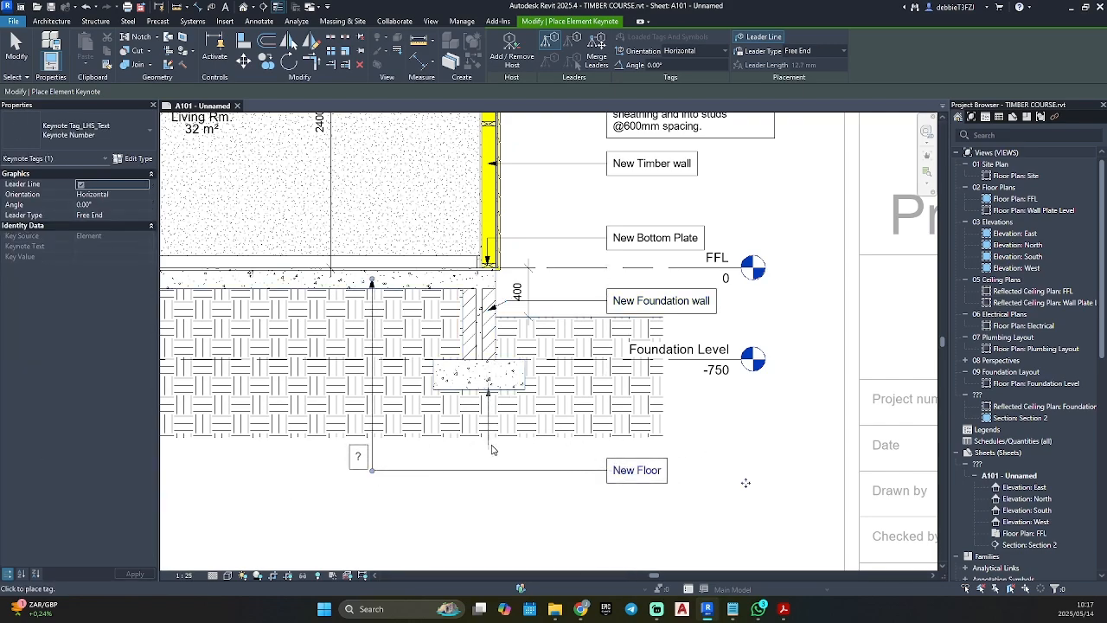
click(607, 446)
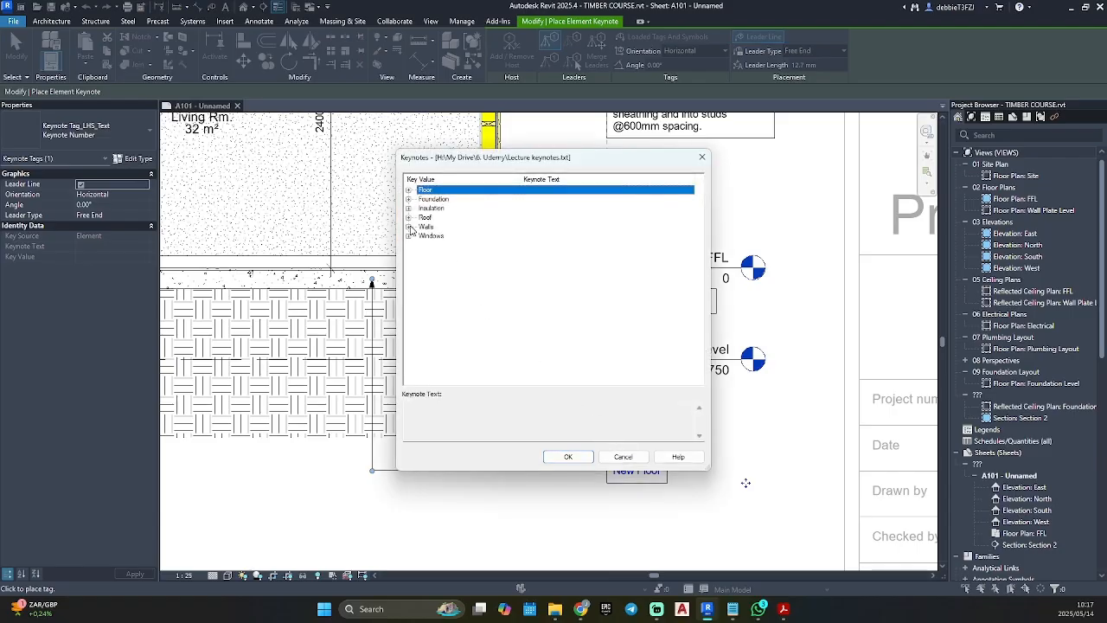
click(409, 199)
click(546, 208)
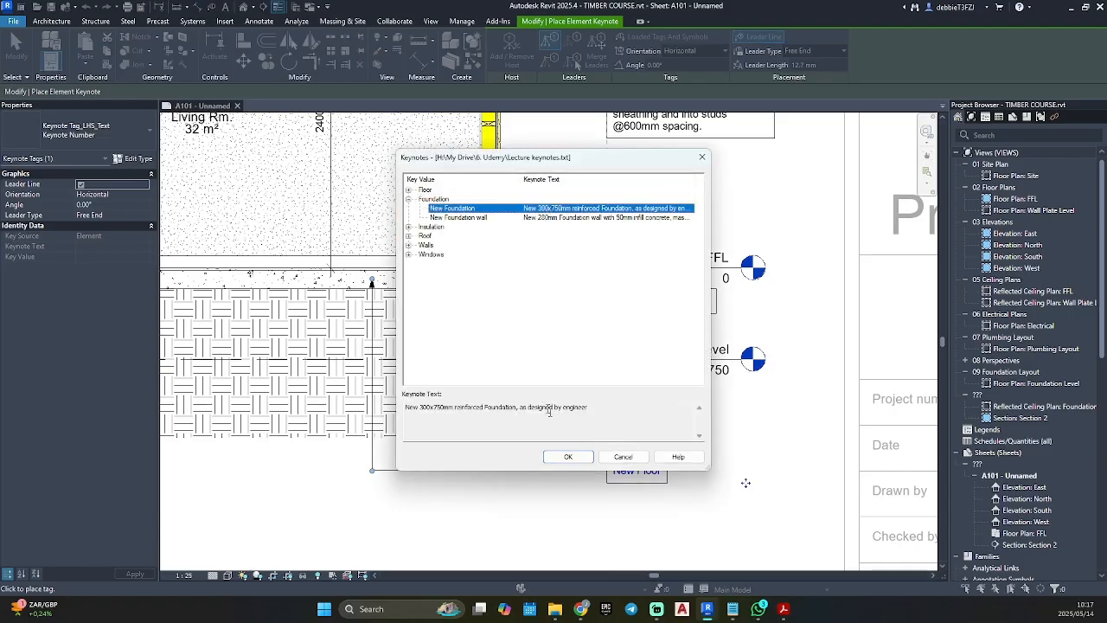
click(567, 457)
key(Escape)
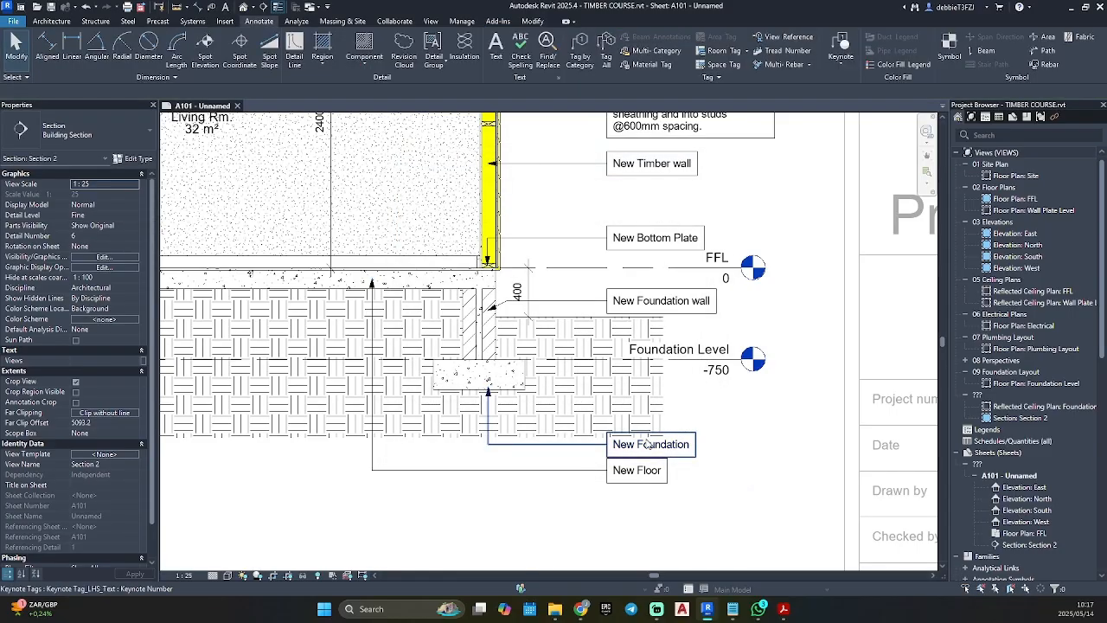
Step: Move the New Floor keynote and the New Foundation keynote slightly lower, clear of the ground hatch
scroll(673, 295, up, 4)
click(647, 321)
click(835, 346)
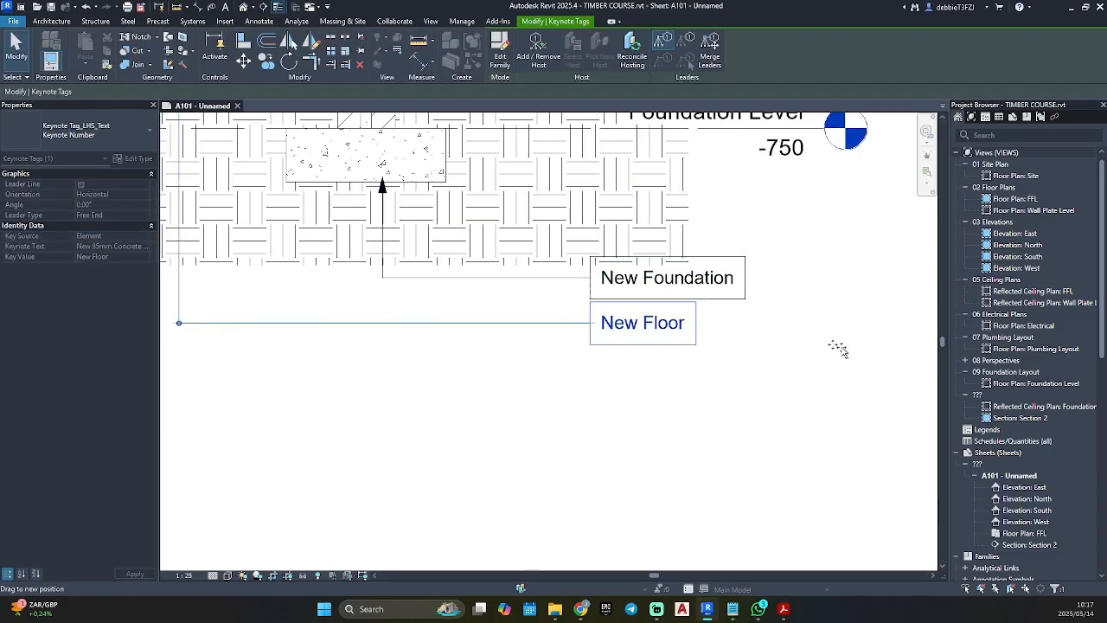
click(841, 385)
double_click(842, 385)
double_click(681, 327)
click(684, 329)
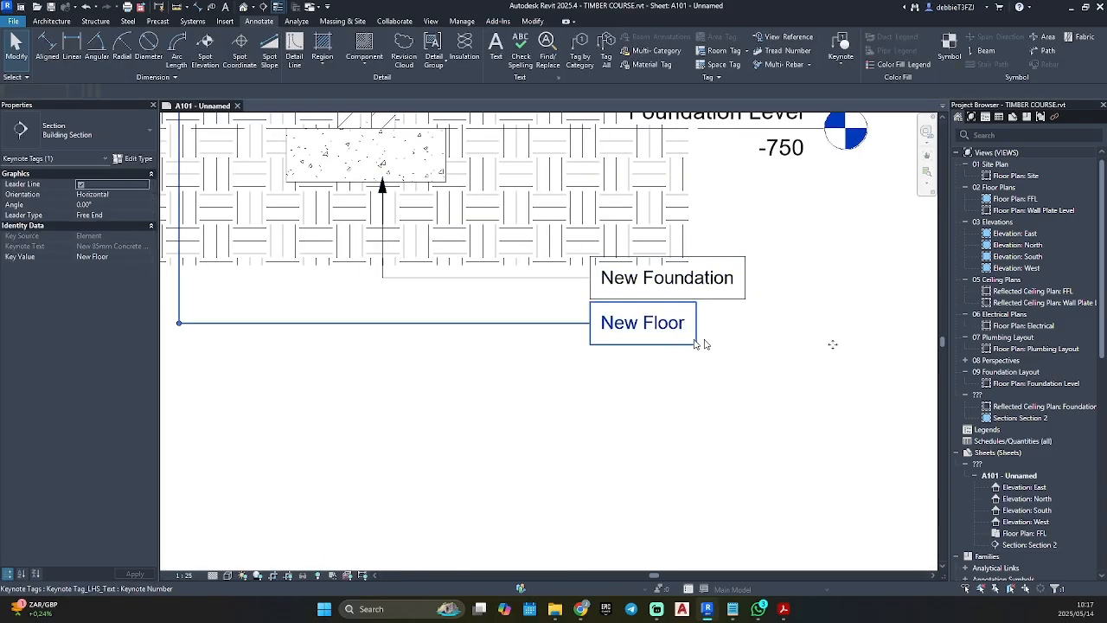
drag(831, 346, 832, 366)
click(832, 388)
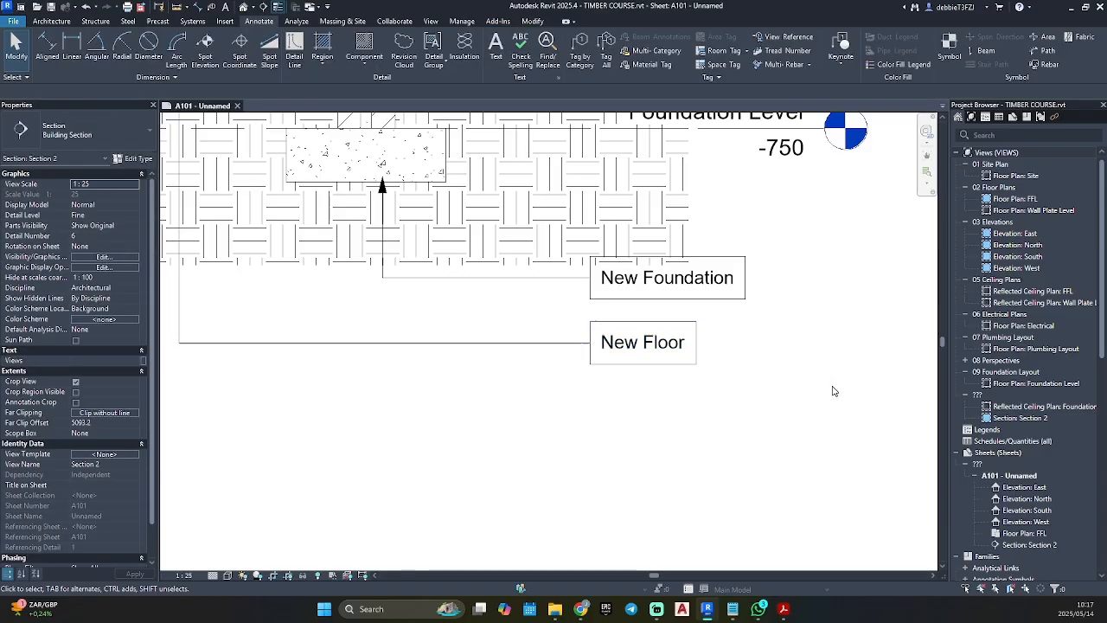
click(729, 277)
drag(830, 300, 835, 319)
click(836, 319)
Step: Draw batting insulation inside the Living Rm. exterior wall, from bottom plate to noggin and from noggin to top plate
scroll(595, 248, down, 4)
middle_drag(617, 306, 648, 561)
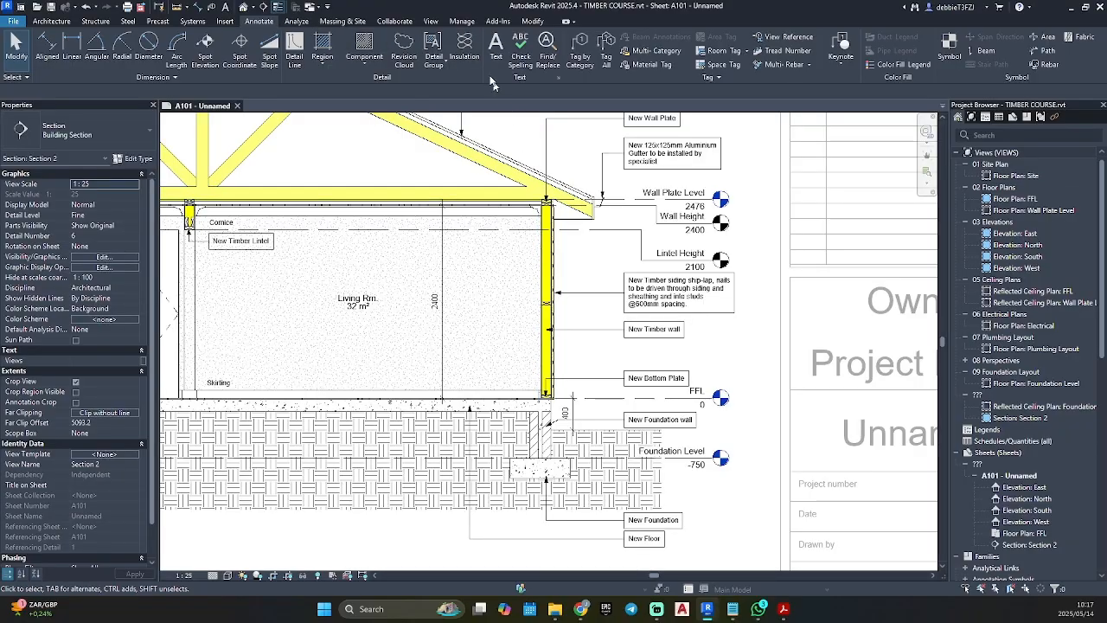
click(464, 55)
scroll(545, 394, up, 5)
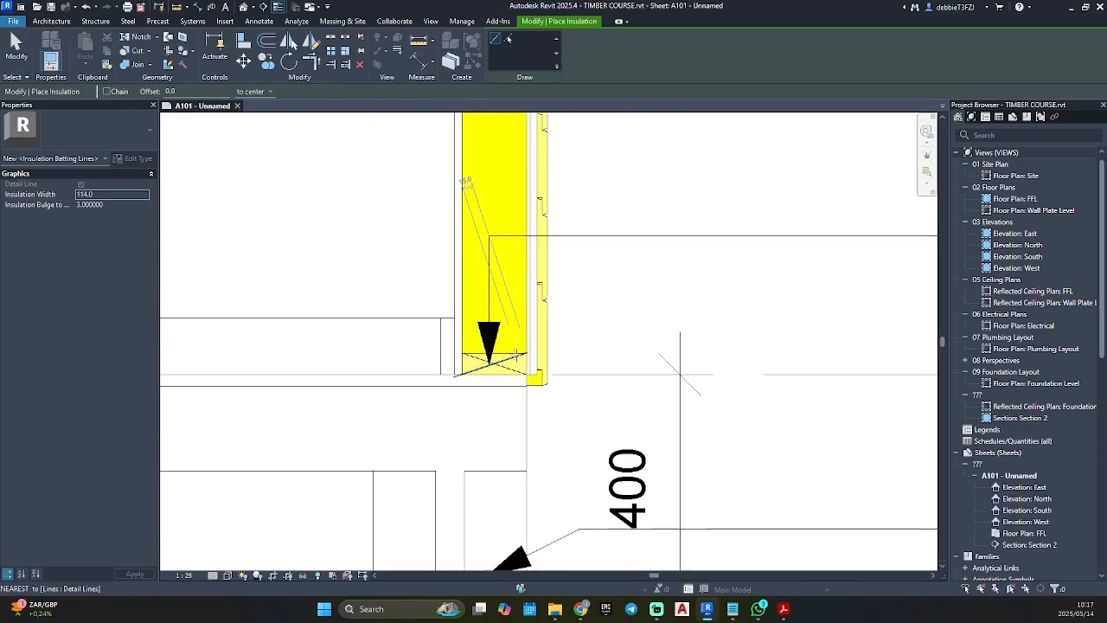
click(491, 352)
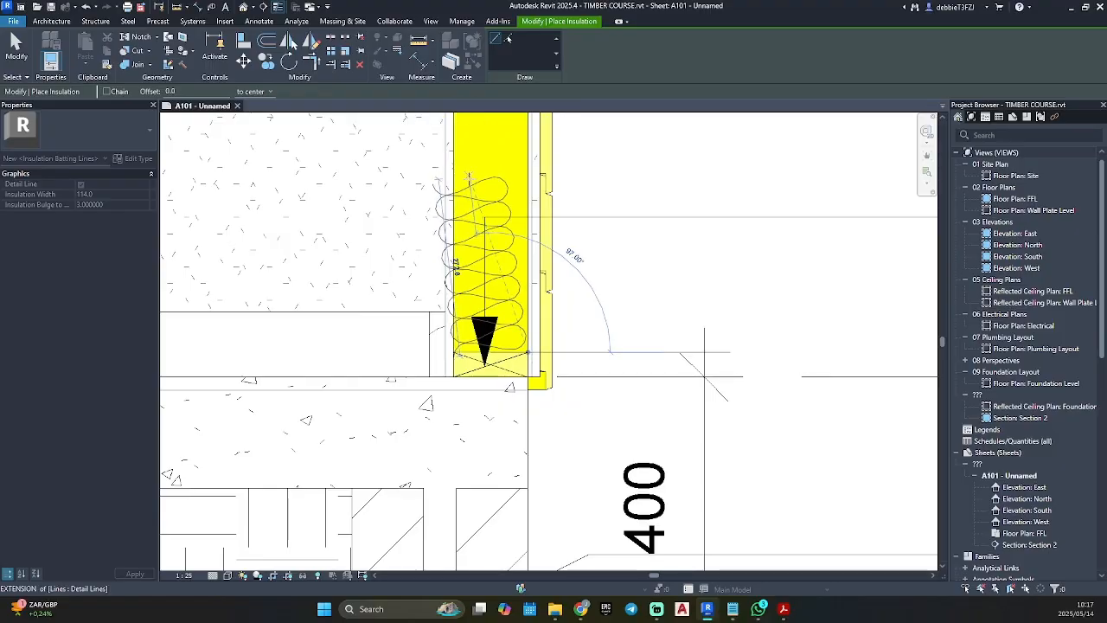
scroll(470, 180, down, 2)
middle_drag(479, 242, 463, 564)
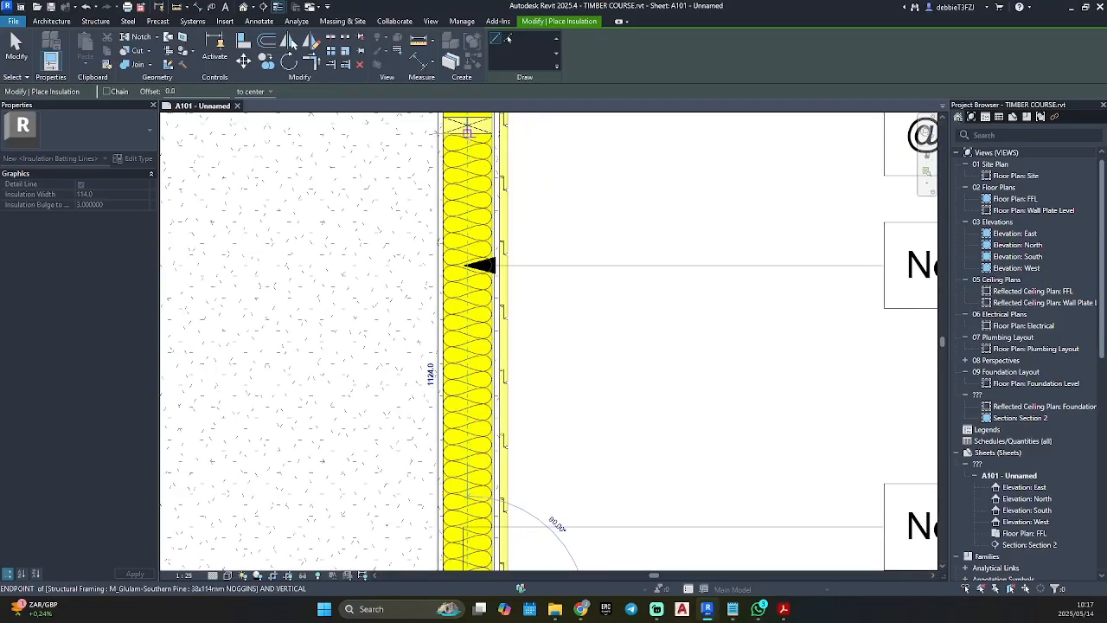
click(467, 134)
middle_drag(467, 133, 476, 440)
click(476, 430)
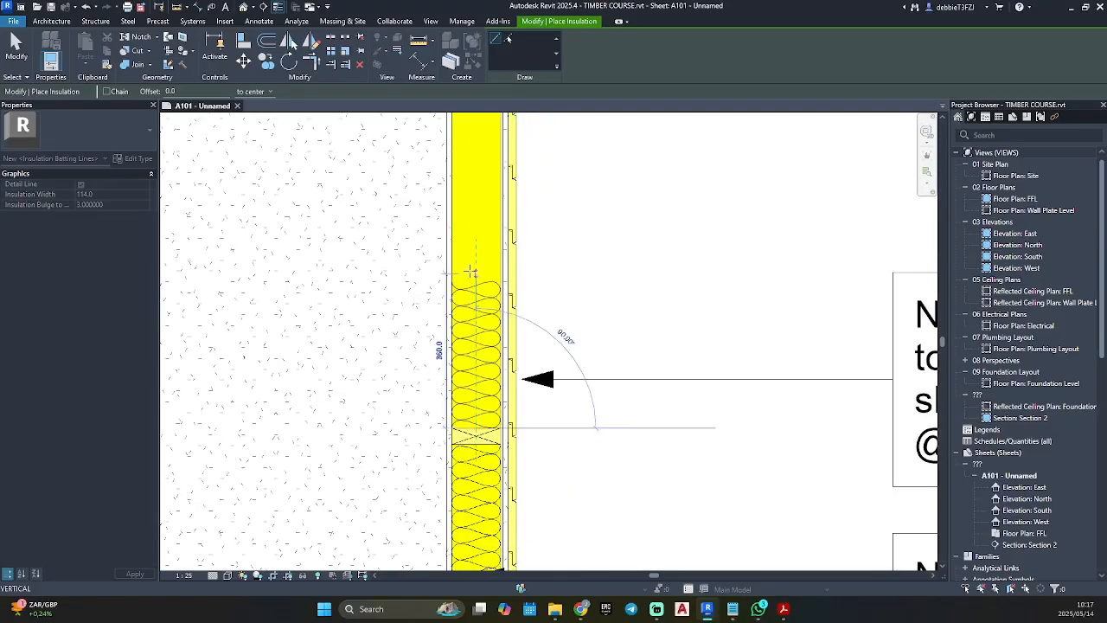
scroll(472, 203, down, 2)
middle_drag(472, 202, 463, 451)
click(464, 259)
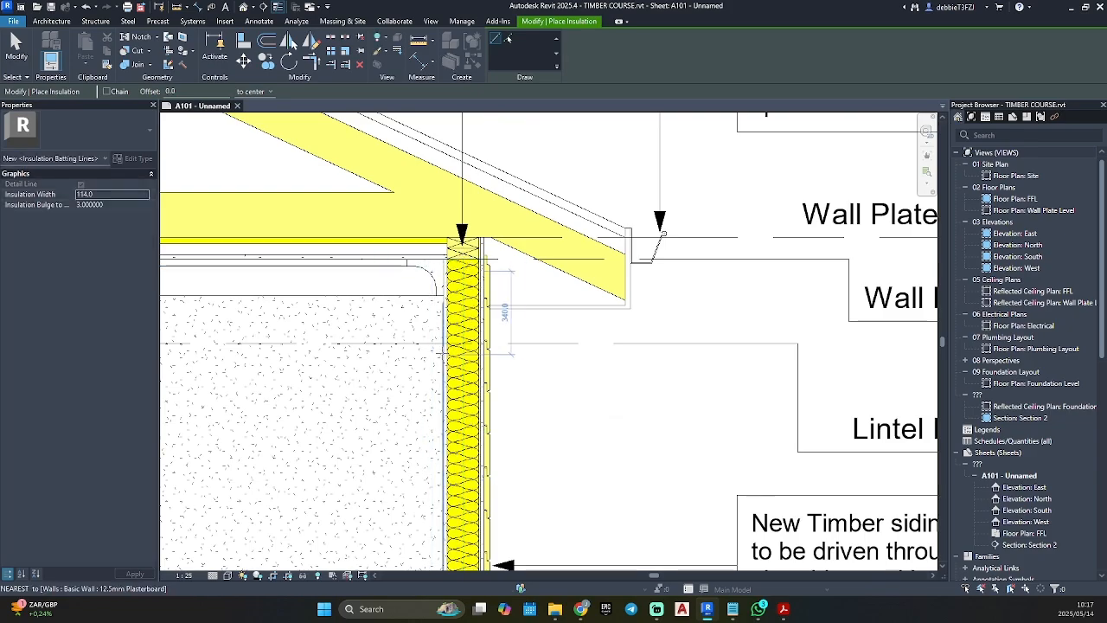
Step: Draw batting insulation inside the internal wall between doors 3 and 2, from the bottom plate to the top plate
scroll(900, 224, down, 3)
mouse_move(900, 225)
middle_down()
mouse_move(832, 248)
mouse_move(900, 225)
middle_up()
scroll(566, 352, up, 5)
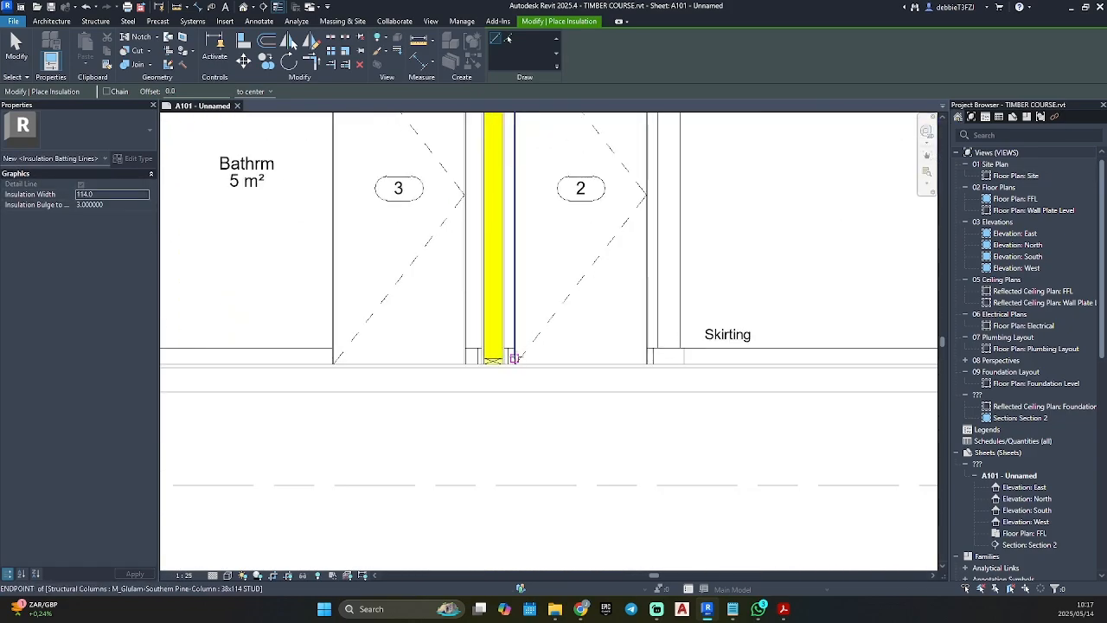
click(490, 357)
click(490, 357)
scroll(489, 173, down, 1)
middle_drag(489, 173, 455, 509)
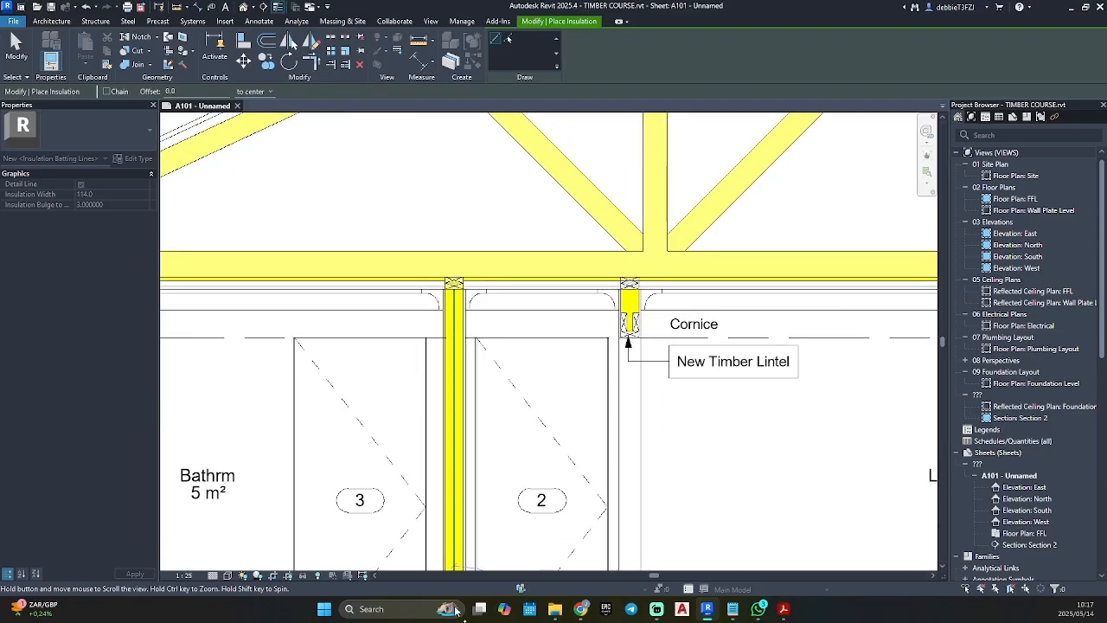
click(454, 285)
Step: Draw batting insulation in the gap between the top plate and the timber lintel beside the Cornice note
scroll(631, 286, up, 4)
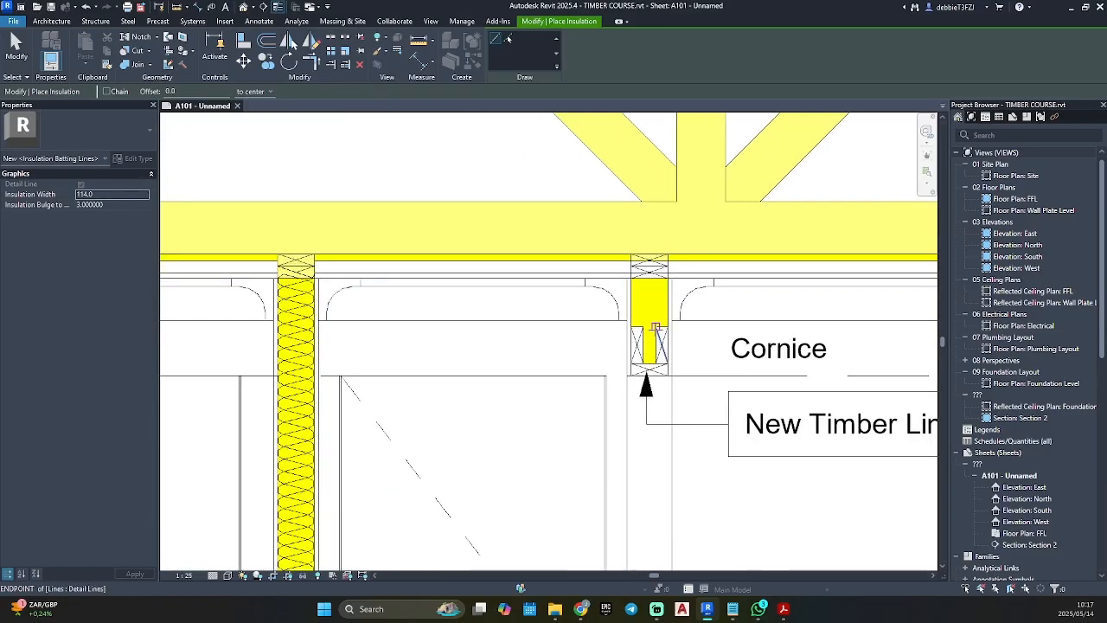
click(645, 252)
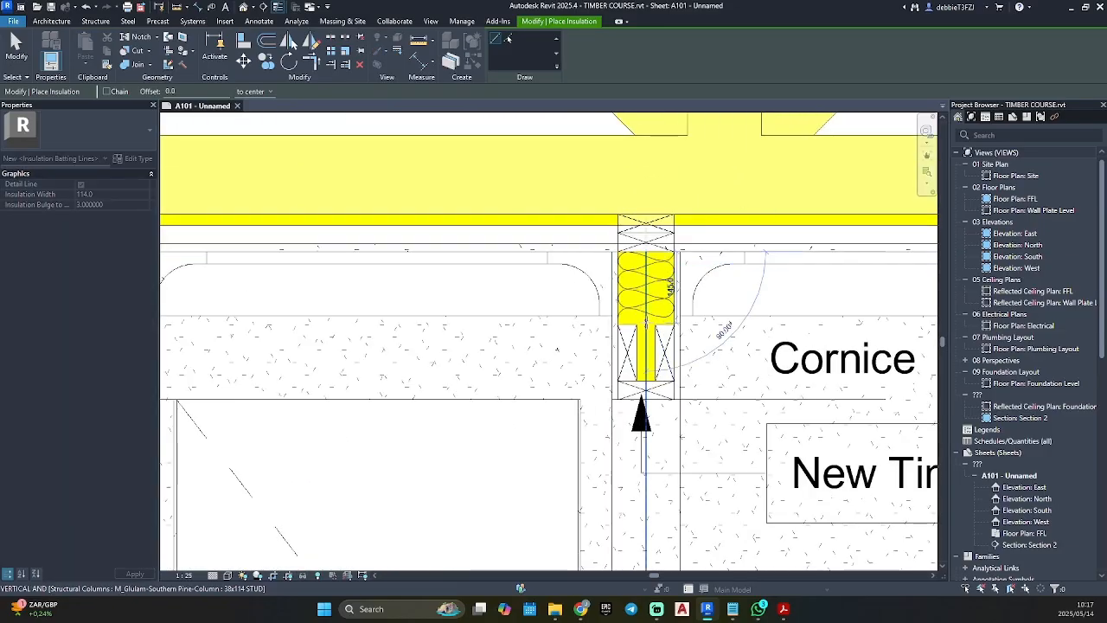
click(646, 324)
Step: Draw batting insulation in the Bathrm exterior wall, from bottom plate to noggin and from noggin to the window sill framing
scroll(530, 372, down, 4)
middle_drag(203, 367, 736, 129)
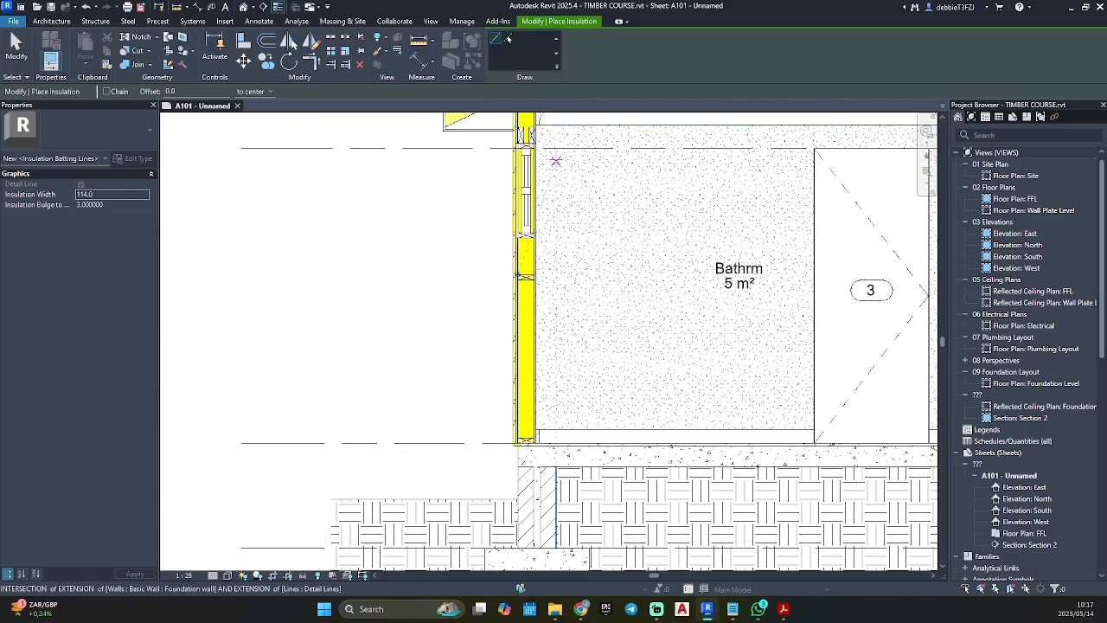
middle_drag(556, 161, 539, 191)
scroll(522, 467, up, 2)
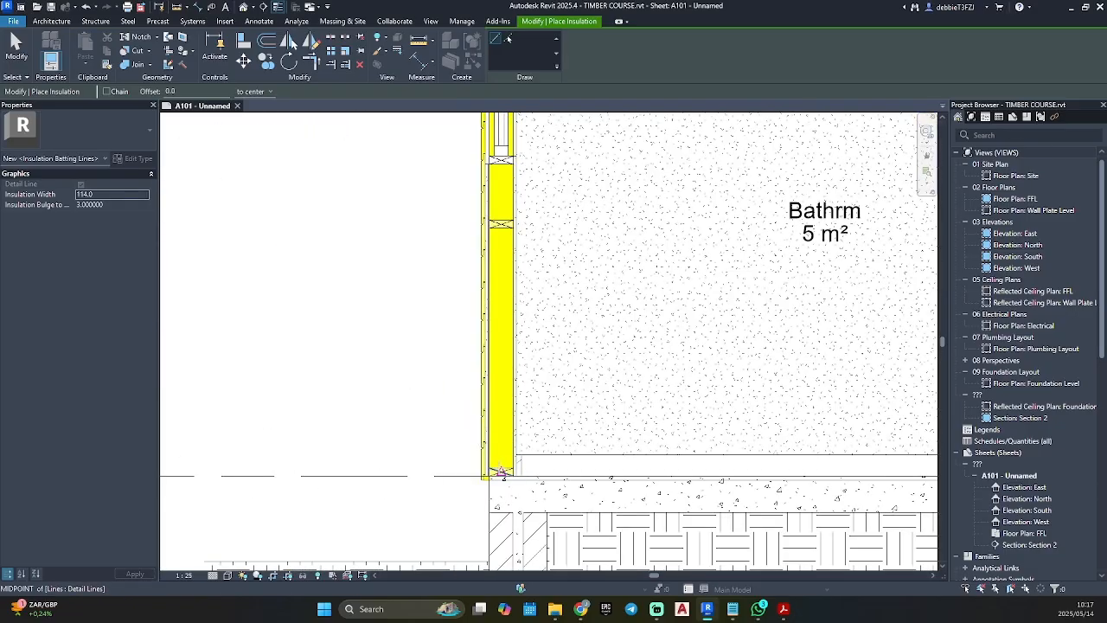
click(500, 472)
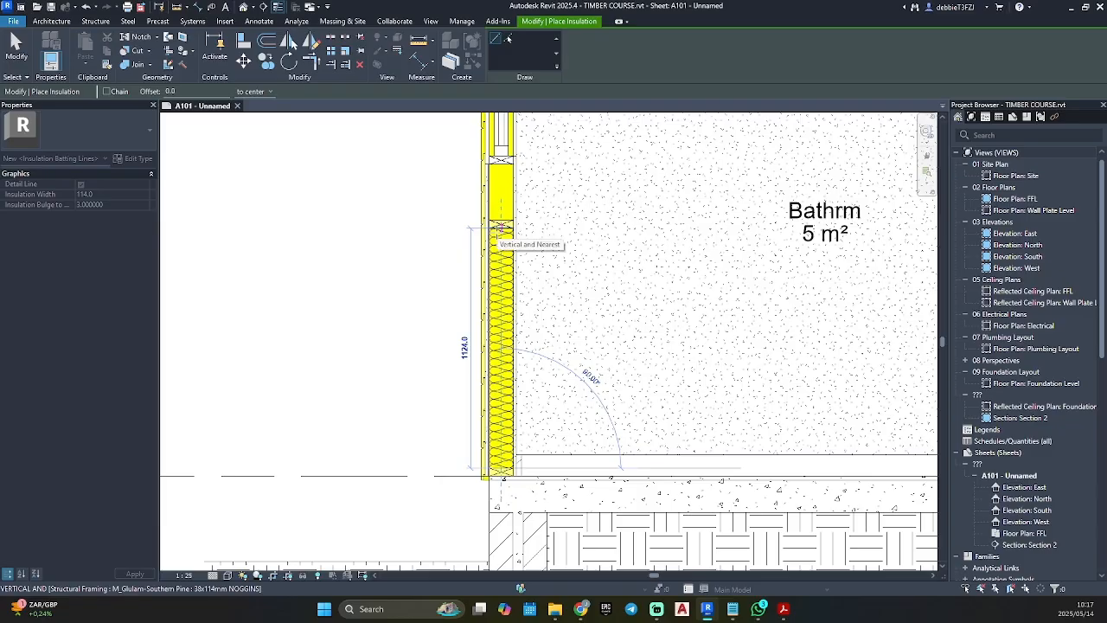
click(500, 227)
click(500, 221)
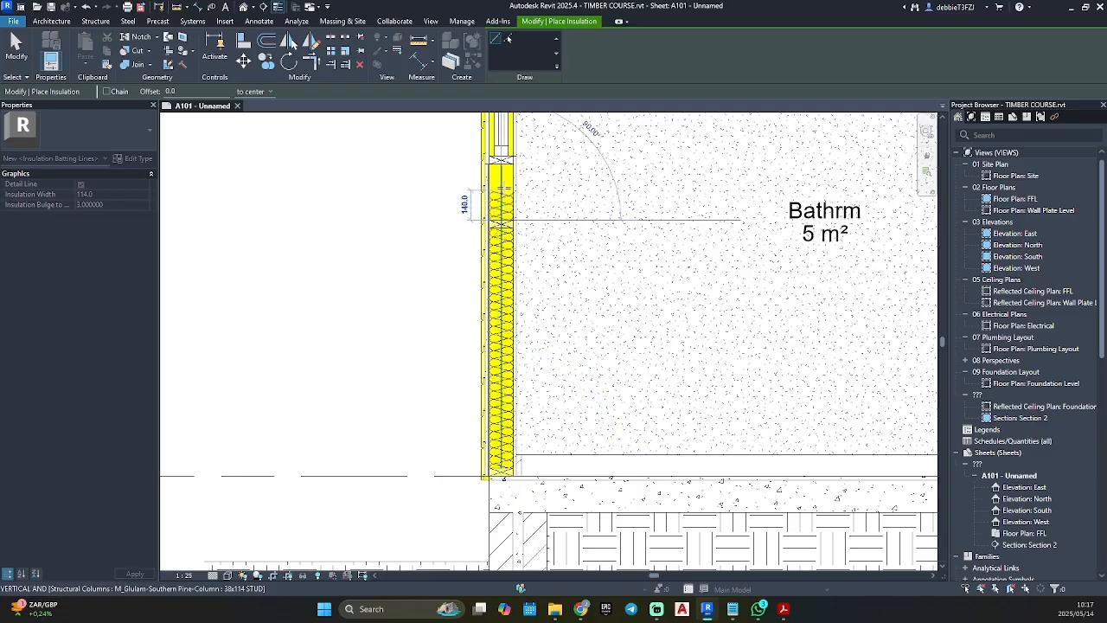
click(501, 163)
Step: Draw batting insulation above the Bathrm window, between the top plate and the window lintel
middle_drag(500, 164, 470, 401)
scroll(471, 258, up, 2)
click(467, 171)
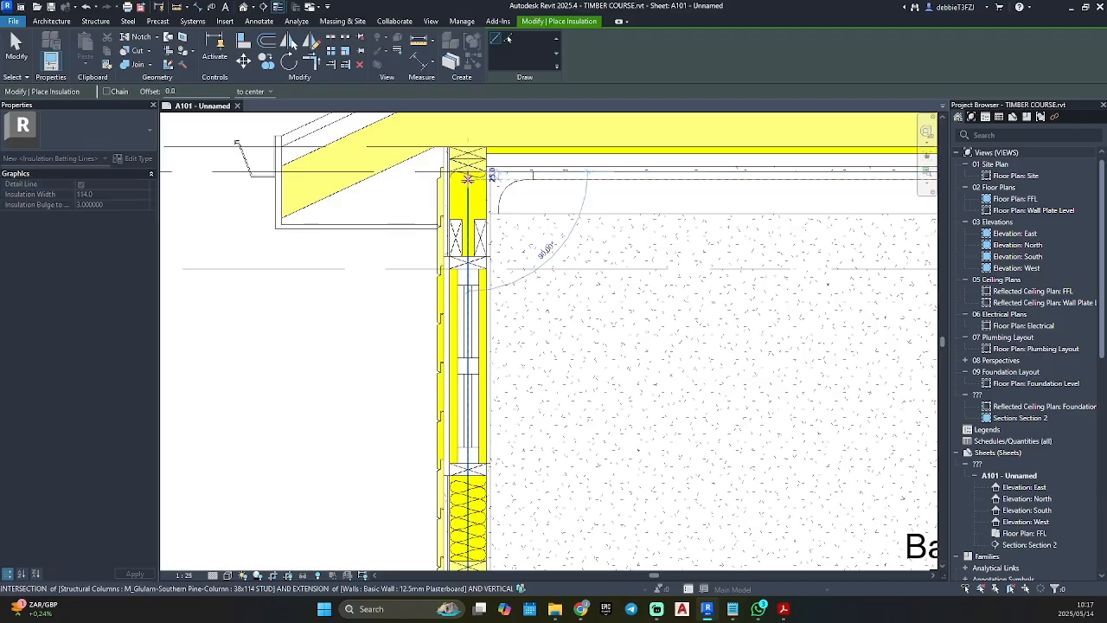
click(467, 212)
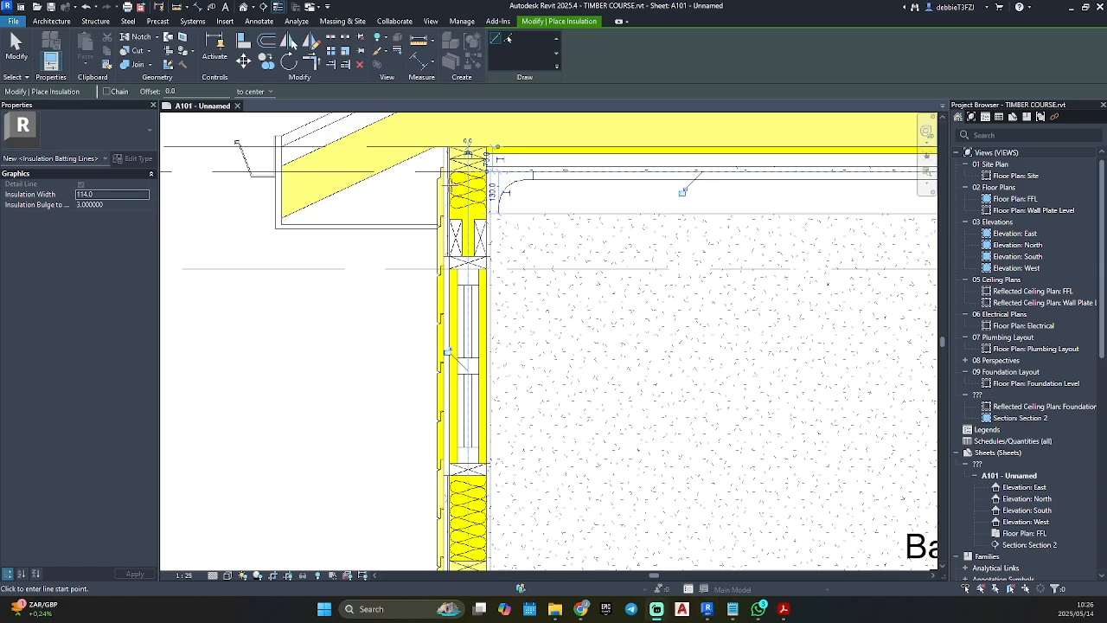
scroll(524, 309, down, 5)
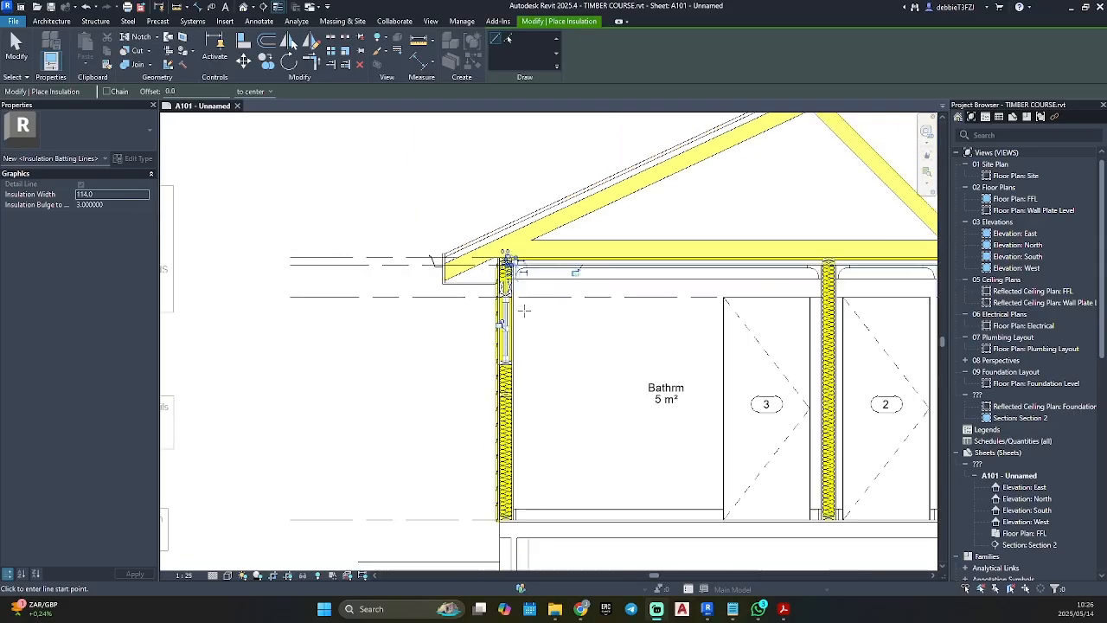
scroll(530, 296, down, 2)
scroll(530, 296, up, 3)
key(Escape)
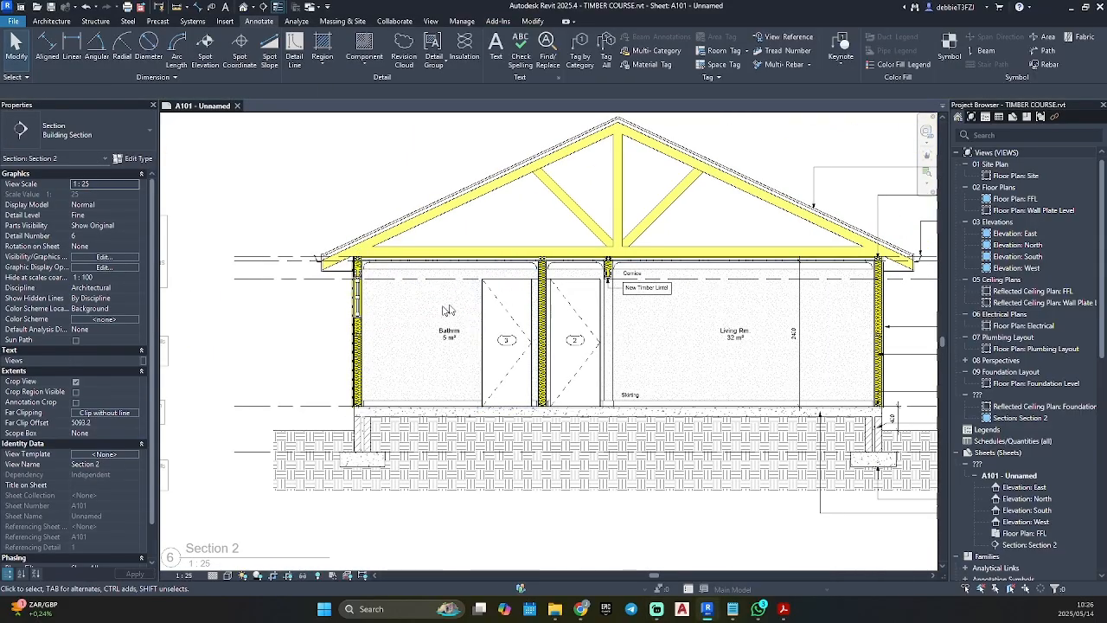
Step: Draw batting insulation about 2930 mm long above the Bathrm ceiling between the exterior and internal walls, and shift it down to the ceiling battens' underside
scroll(415, 315, up, 2)
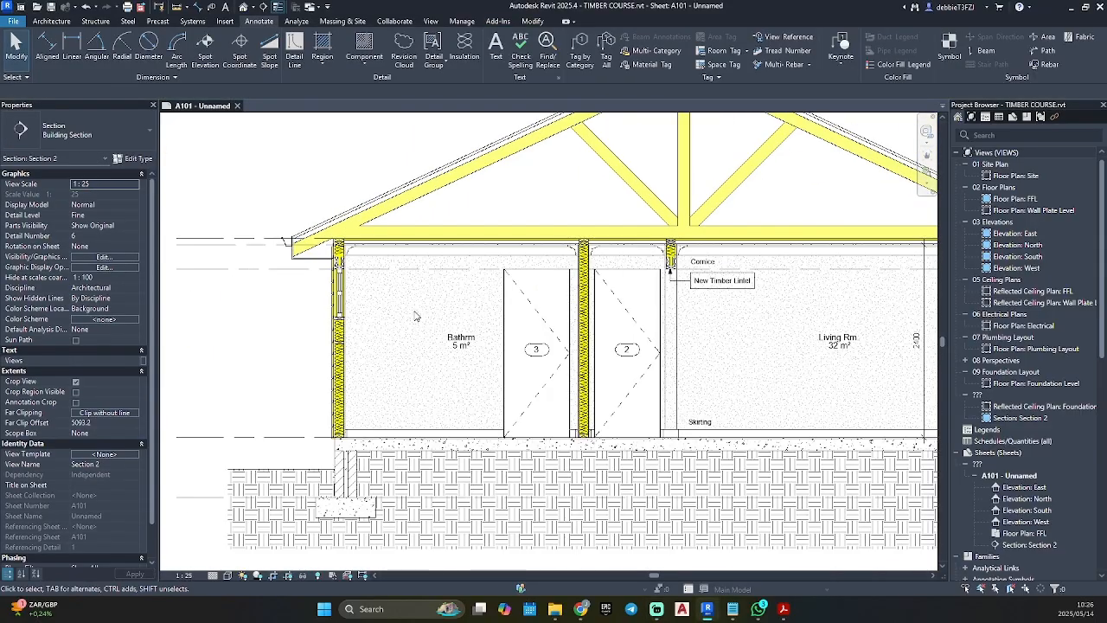
click(465, 45)
scroll(331, 228, up, 2)
scroll(346, 259, up, 3)
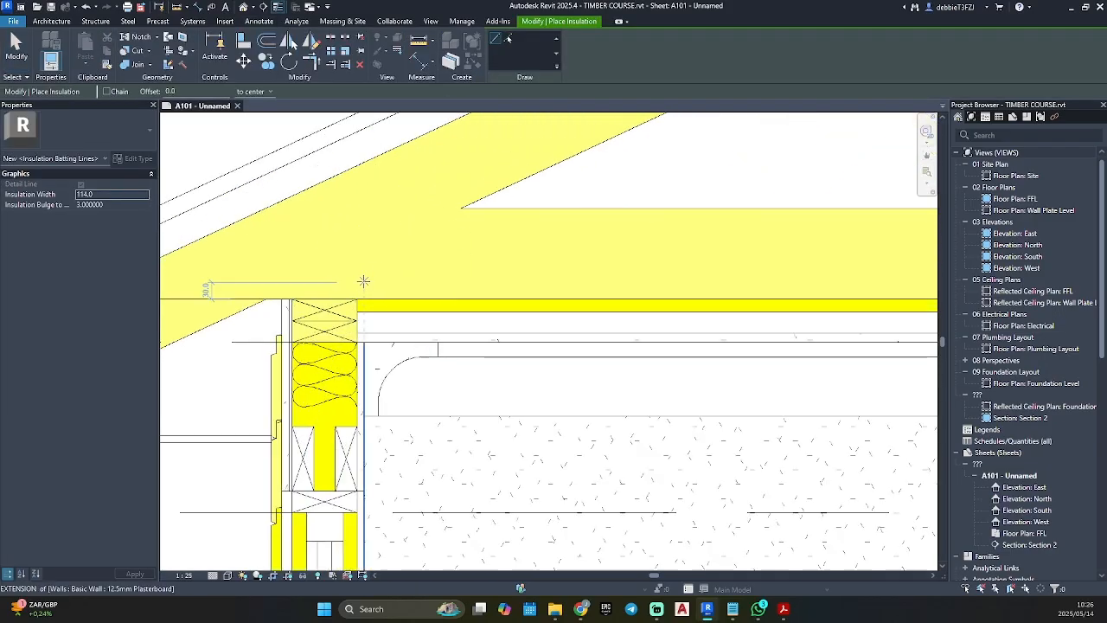
click(357, 271)
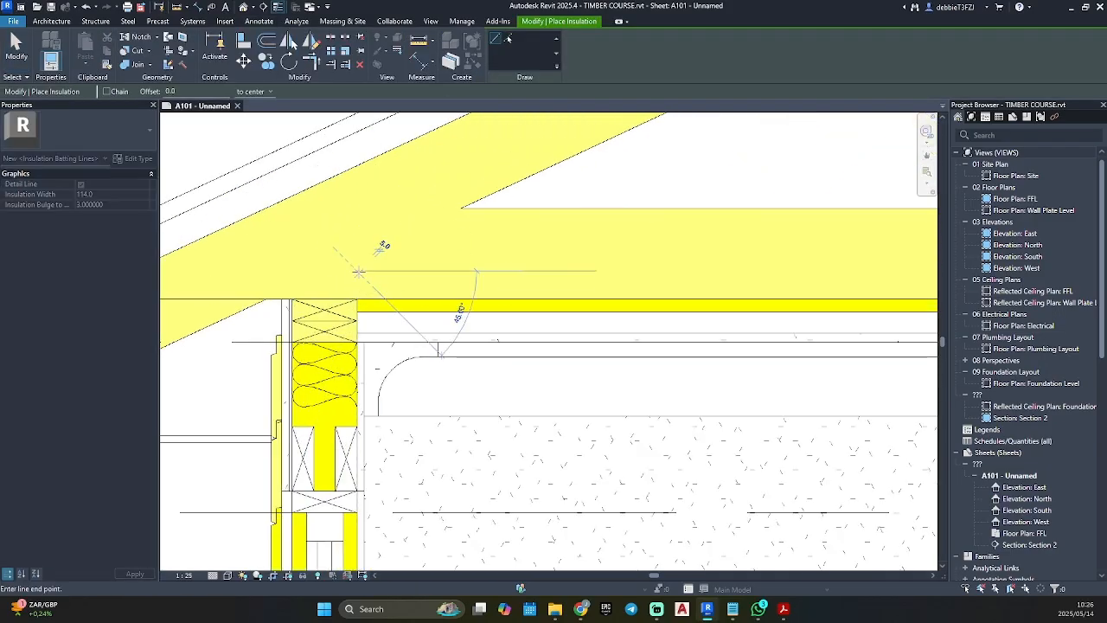
scroll(854, 264, down, 3)
middle_drag(853, 264, 389, 226)
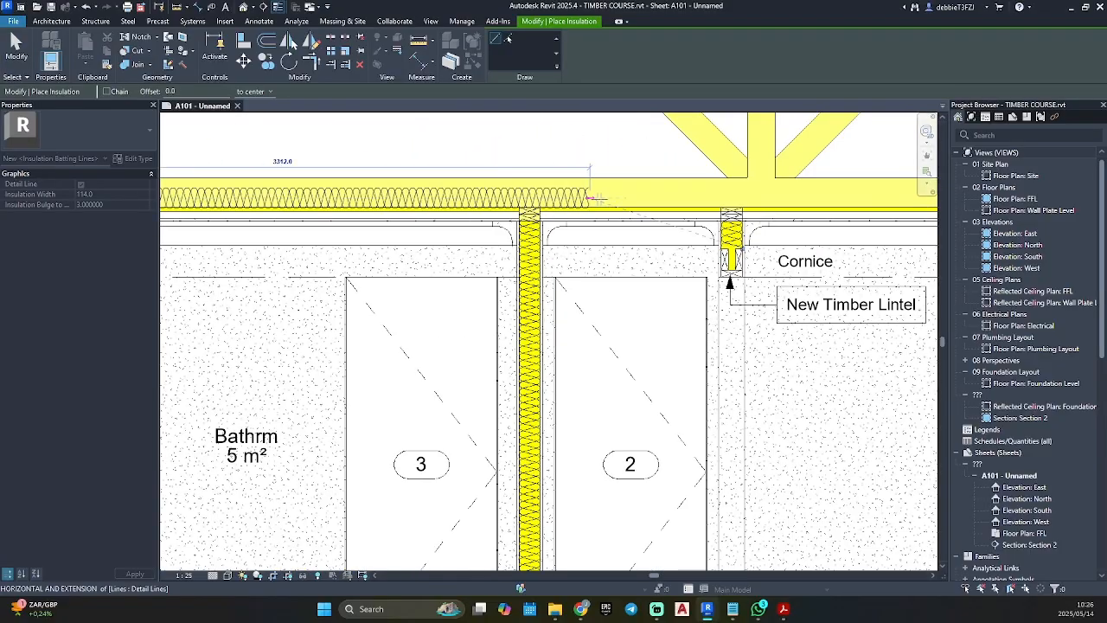
scroll(511, 186, up, 5)
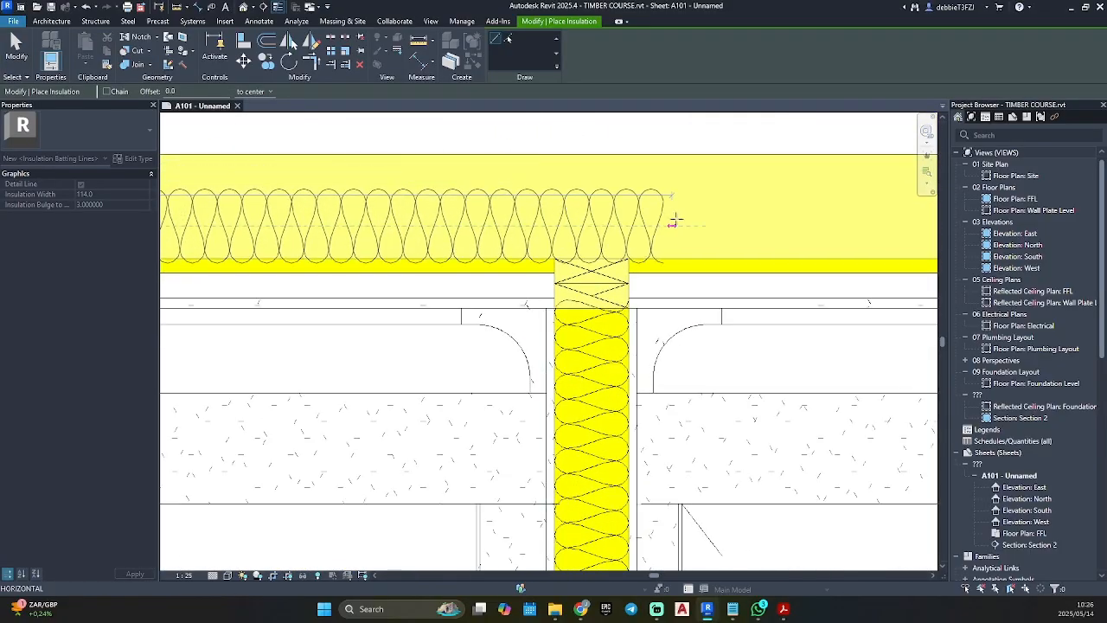
scroll(691, 220, down, 4)
scroll(688, 225, up, 4)
scroll(687, 225, up, 1)
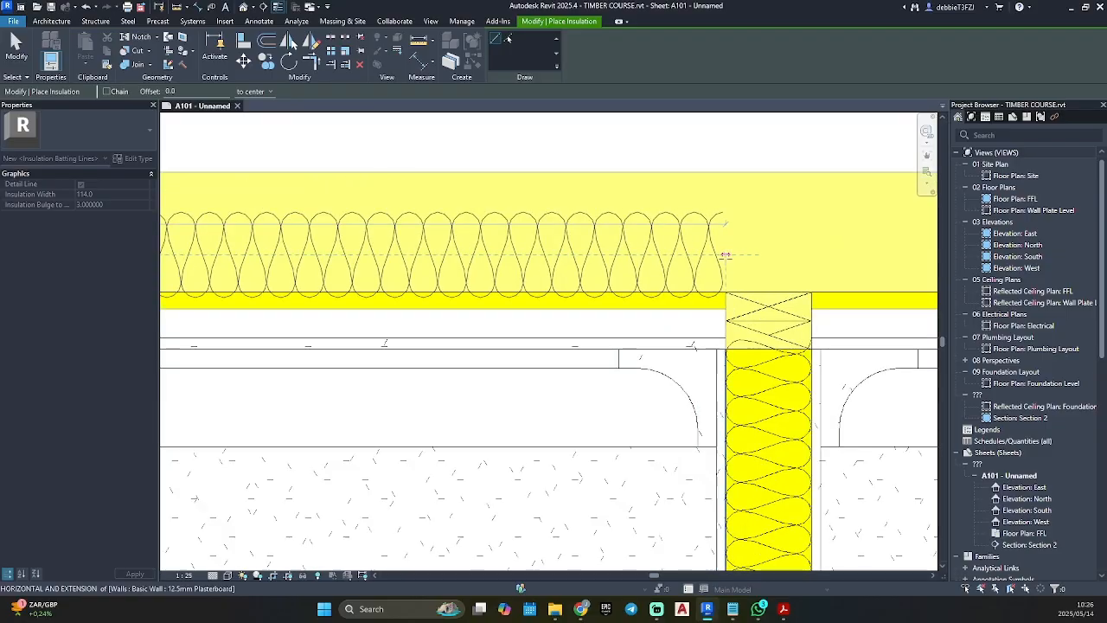
click(724, 255)
key(Escape)
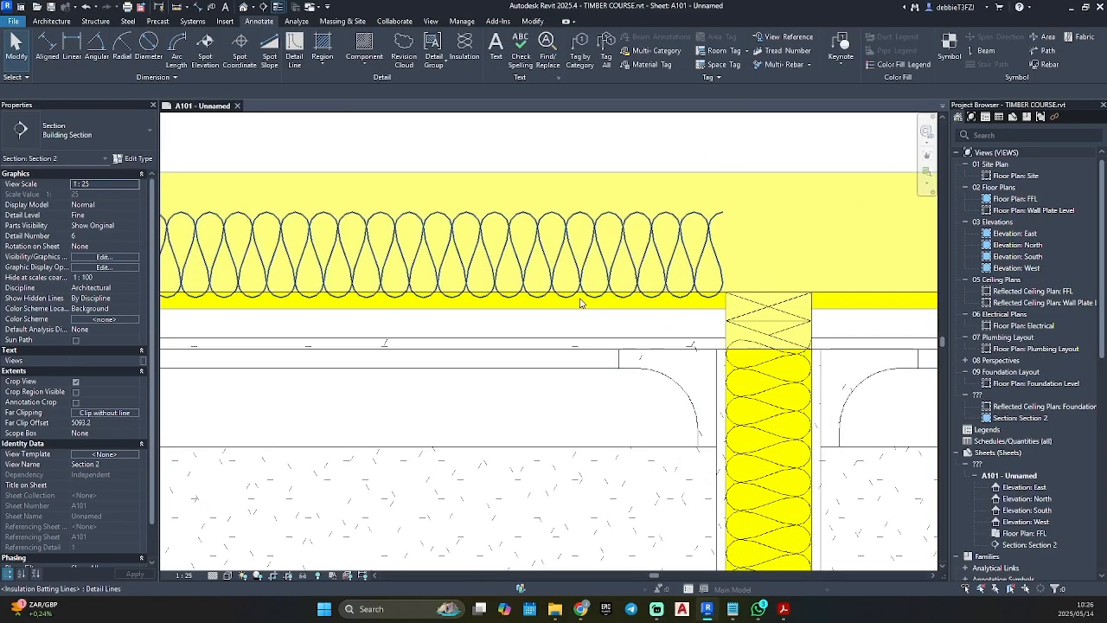
click(581, 300)
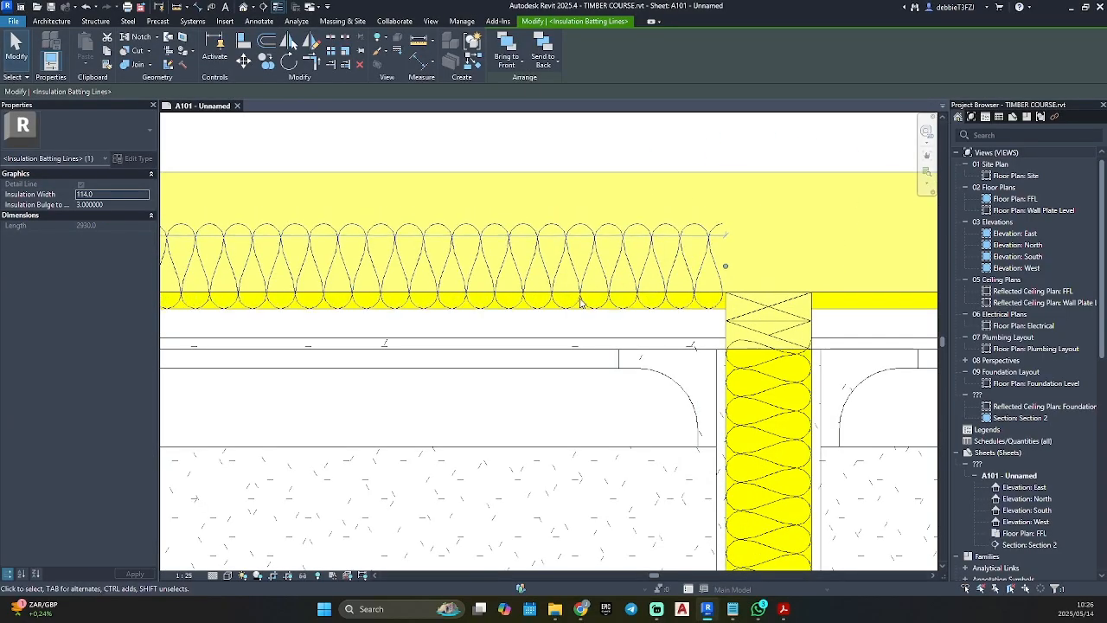
Step: Draw batting insulation above the ceiling over door 2, between the internal wall and the wall with the timber lintel
key(c)
key(s)
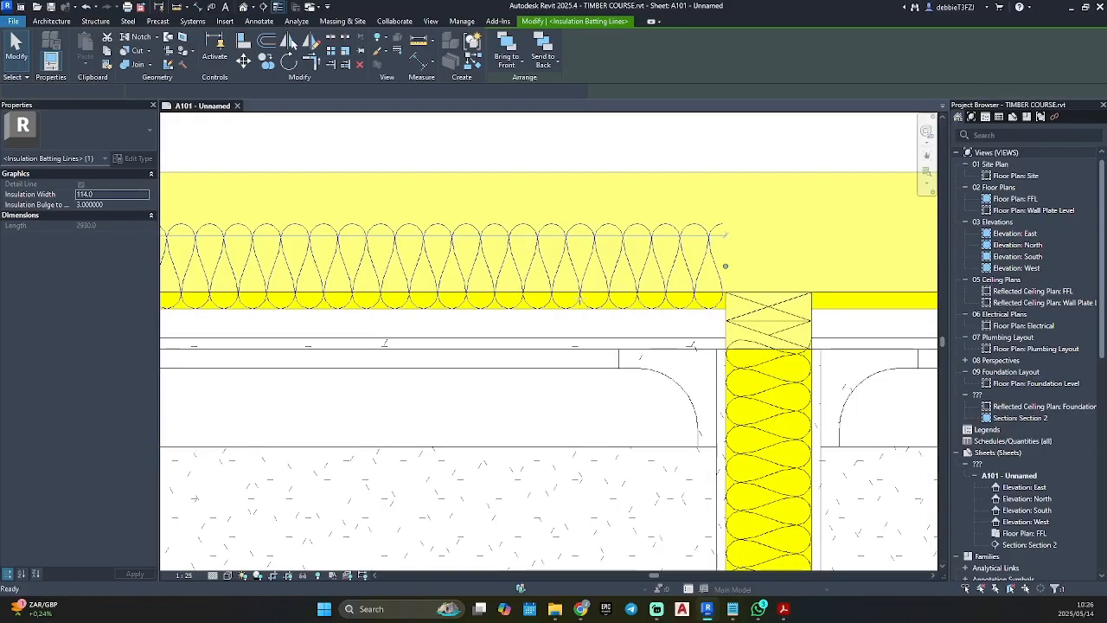
scroll(861, 265, down, 2)
scroll(861, 266, down, 1)
middle_drag(861, 265, 254, 248)
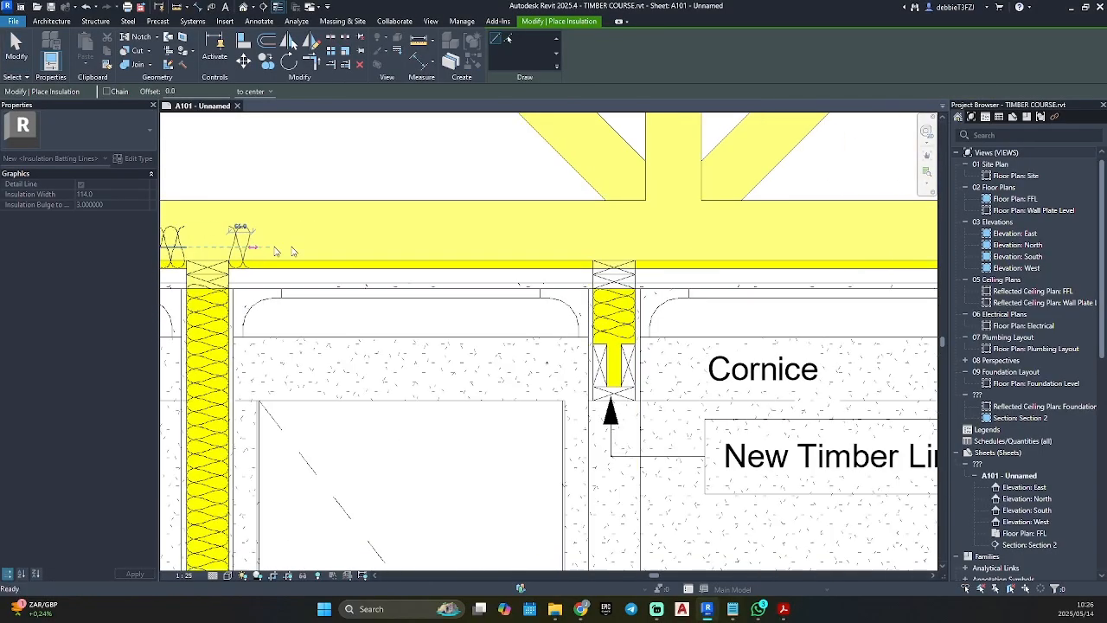
click(593, 247)
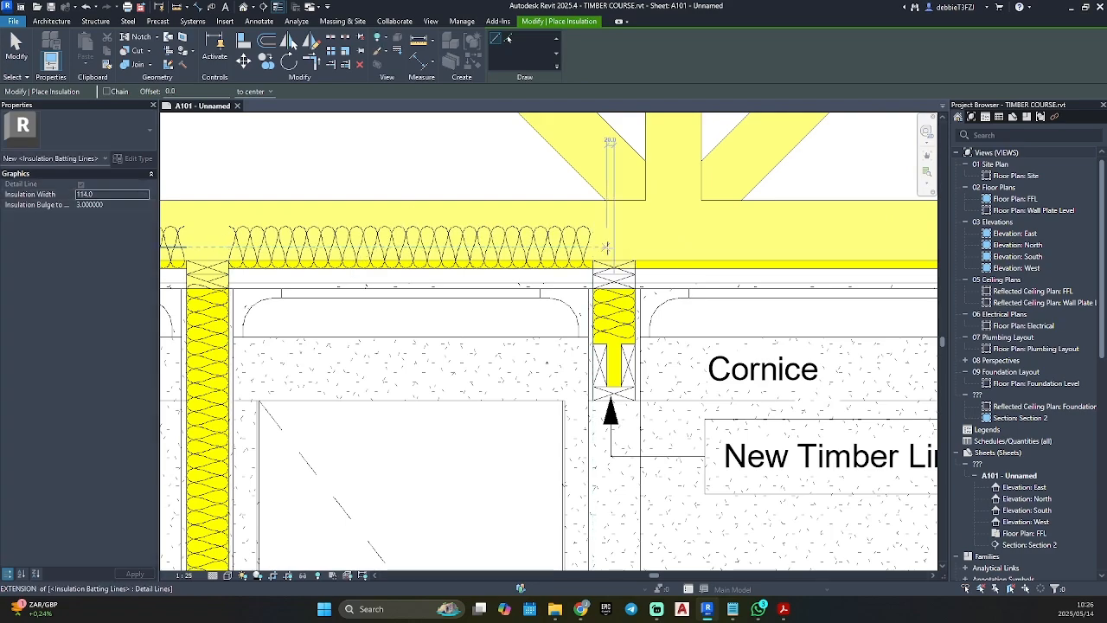
Step: Draw batting insulation about 4340 mm long above the Living Rm. ceiling, from the lintel wall to the exterior wall
click(634, 247)
scroll(815, 217, down, 2)
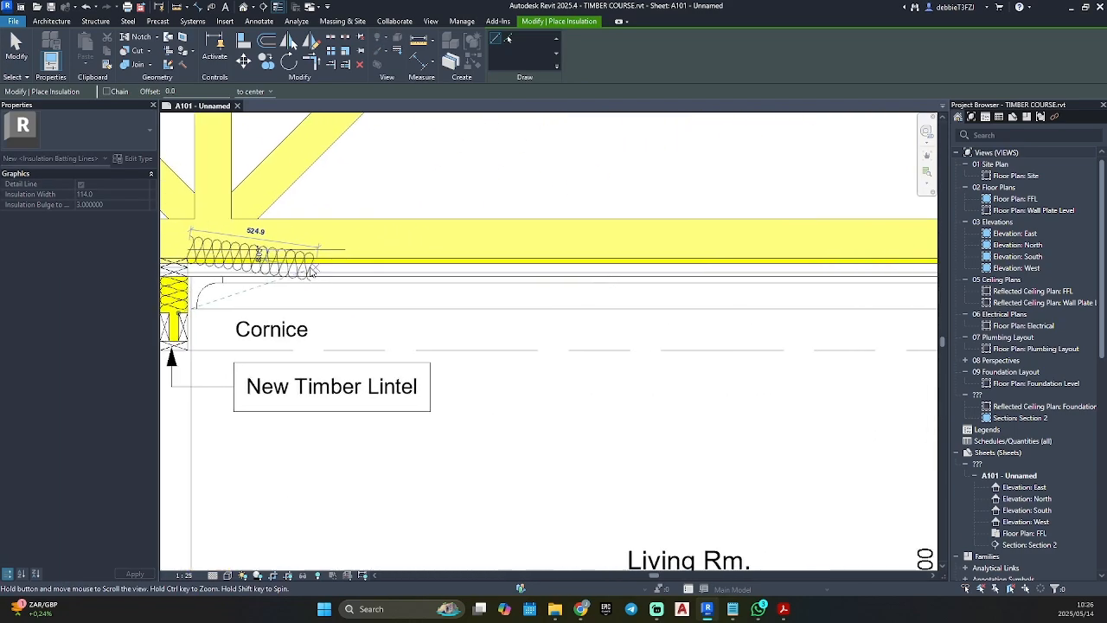
scroll(811, 245, up, 2)
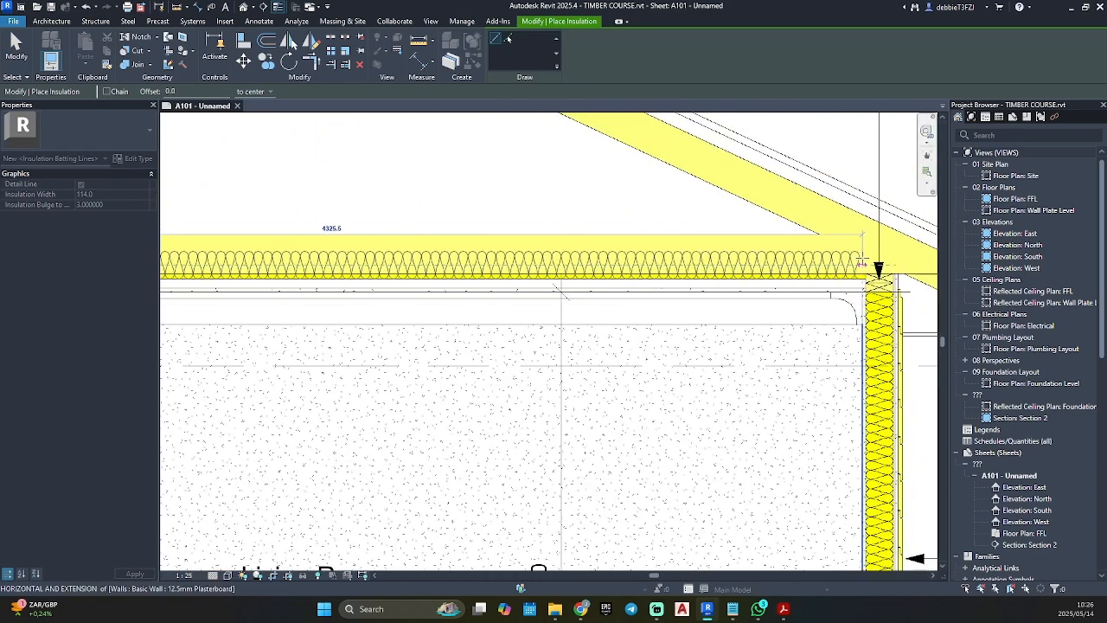
click(865, 261)
key(Escape)
Step: Ungroup the stud array in the Living Rm. exterior wall so its studs can be keynoted individually
scroll(804, 231, down, 5)
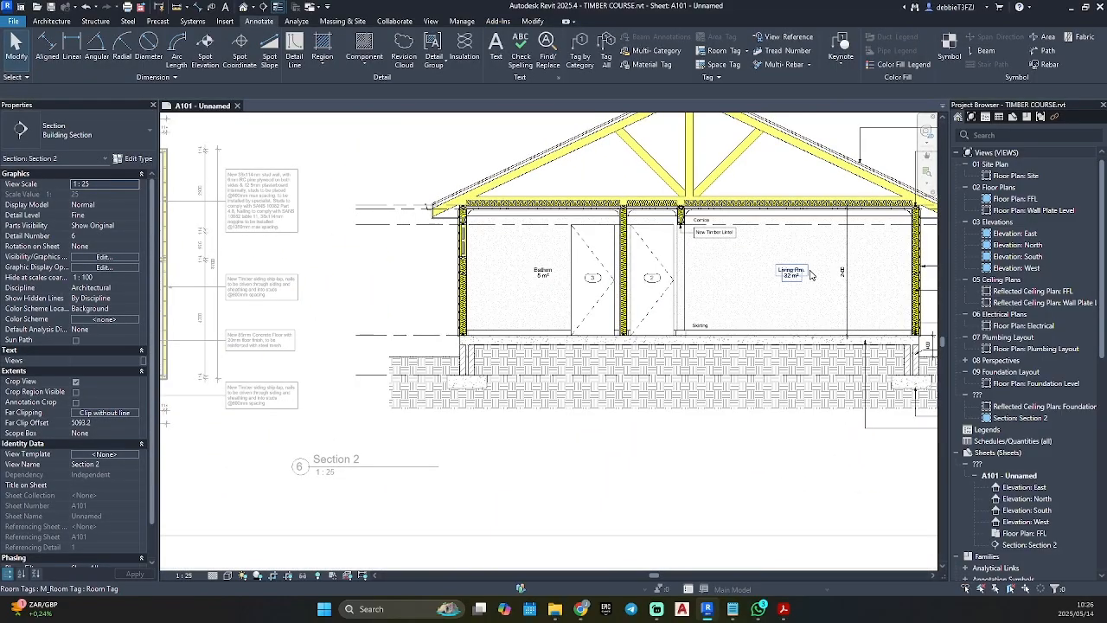
scroll(804, 232, up, 2)
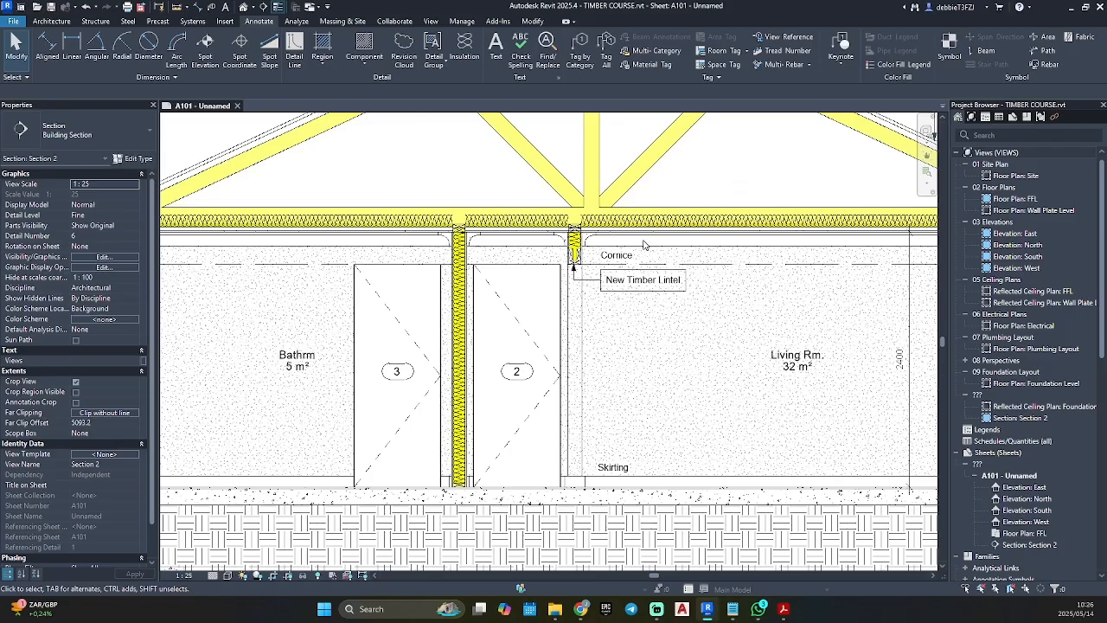
scroll(643, 246, down, 4)
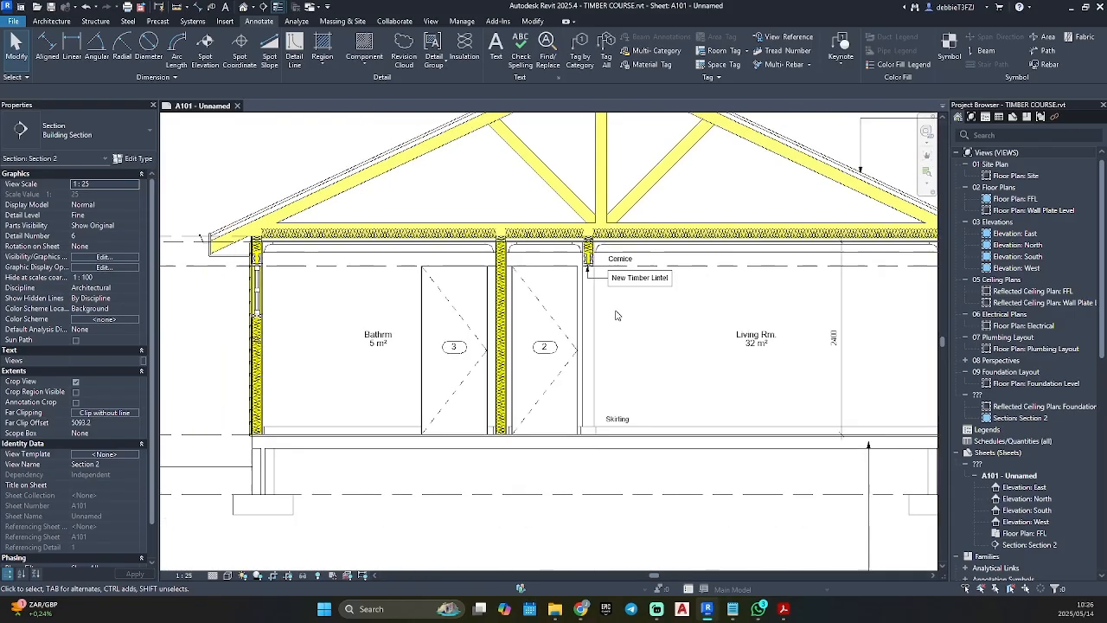
scroll(646, 378, up, 2)
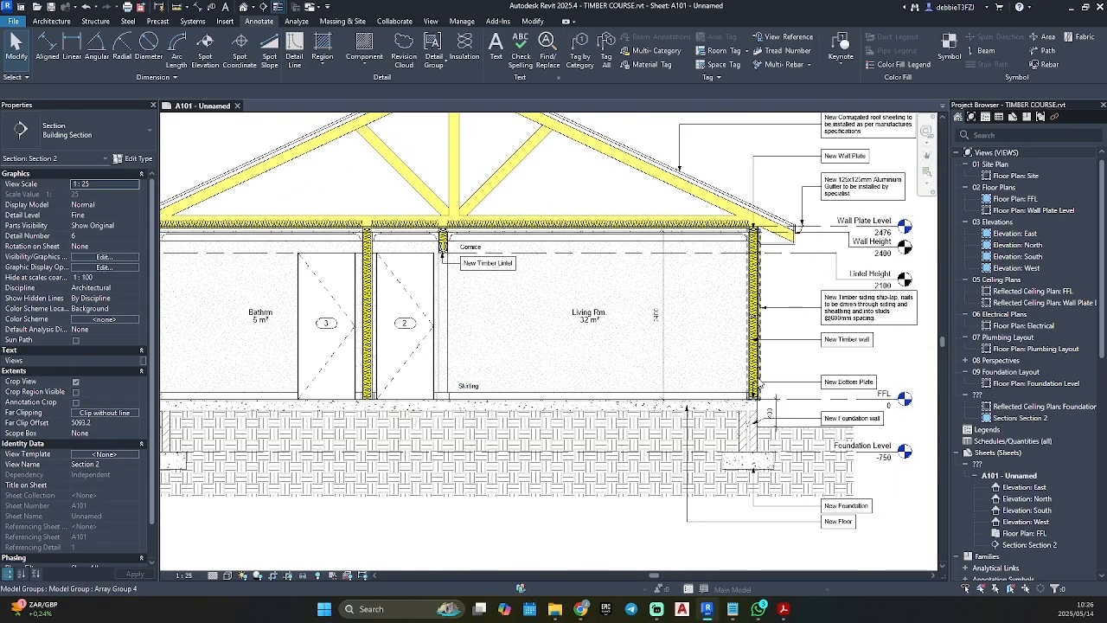
click(840, 43)
scroll(808, 388, up, 5)
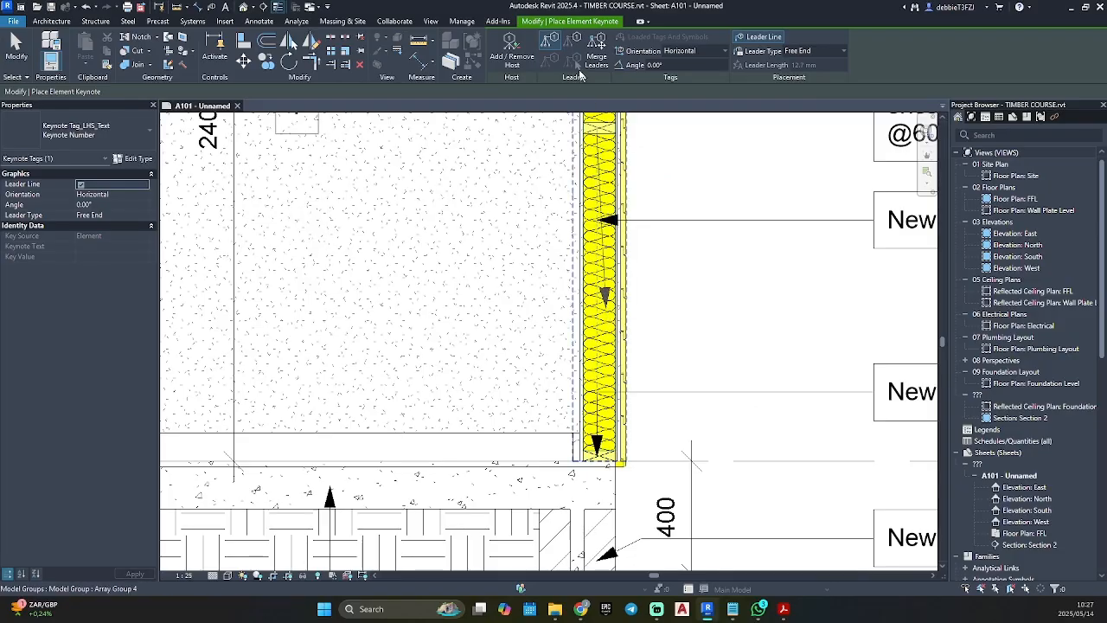
key(Escape)
click(599, 282)
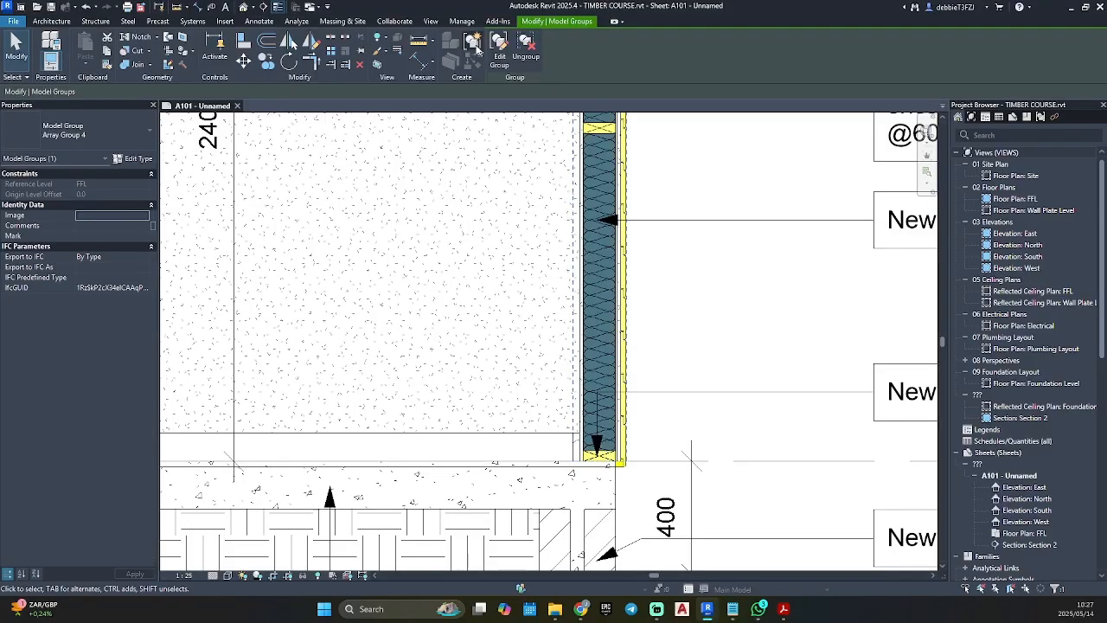
click(527, 43)
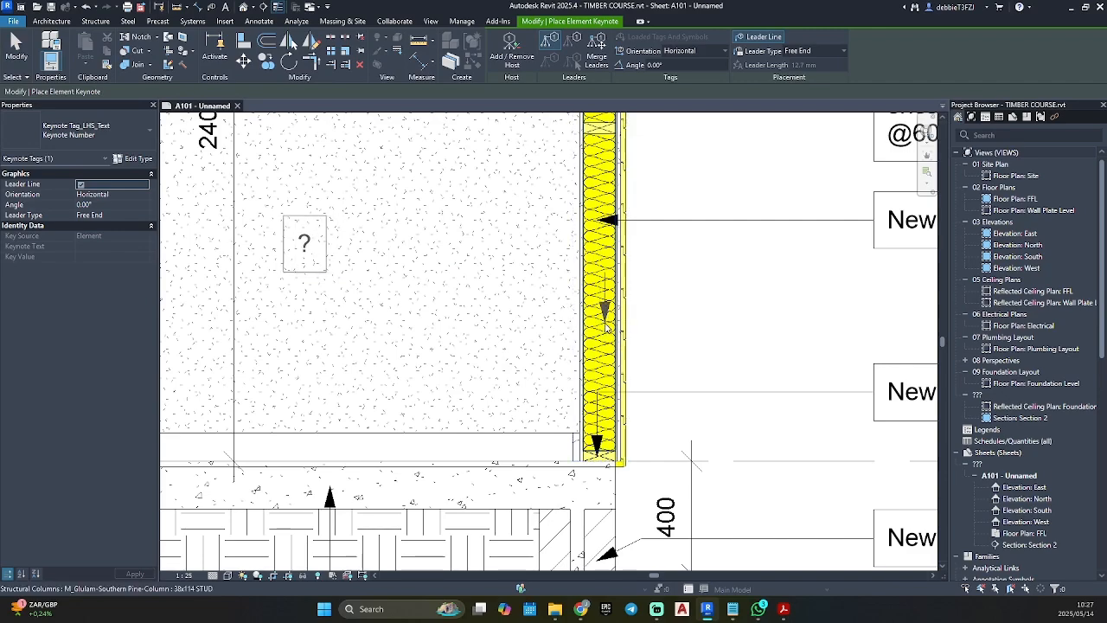
scroll(607, 333, up, 3)
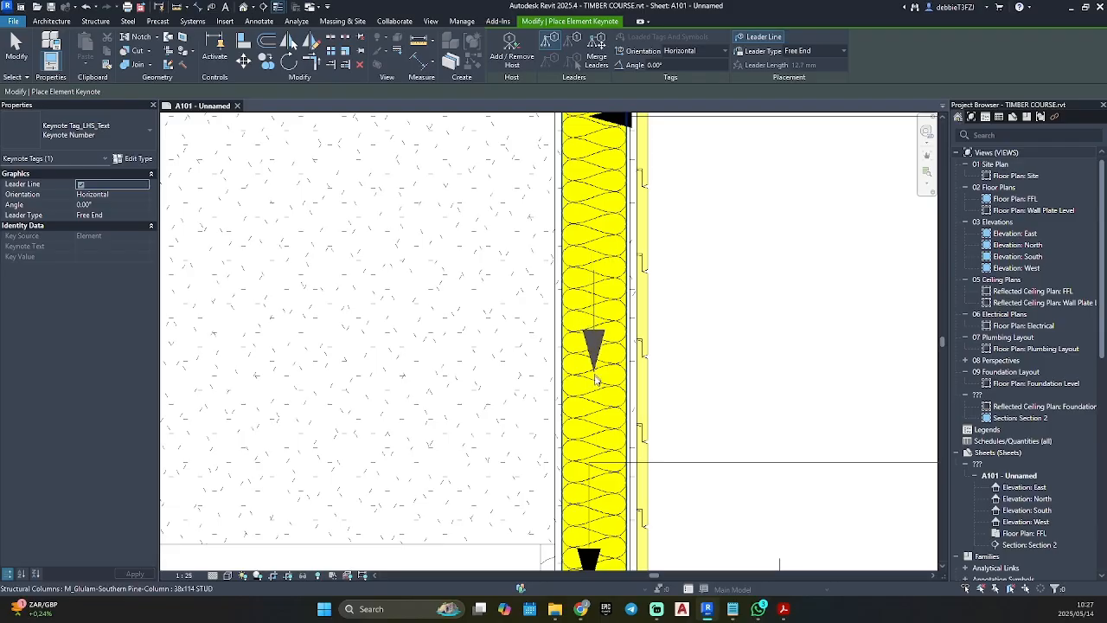
key(Escape)
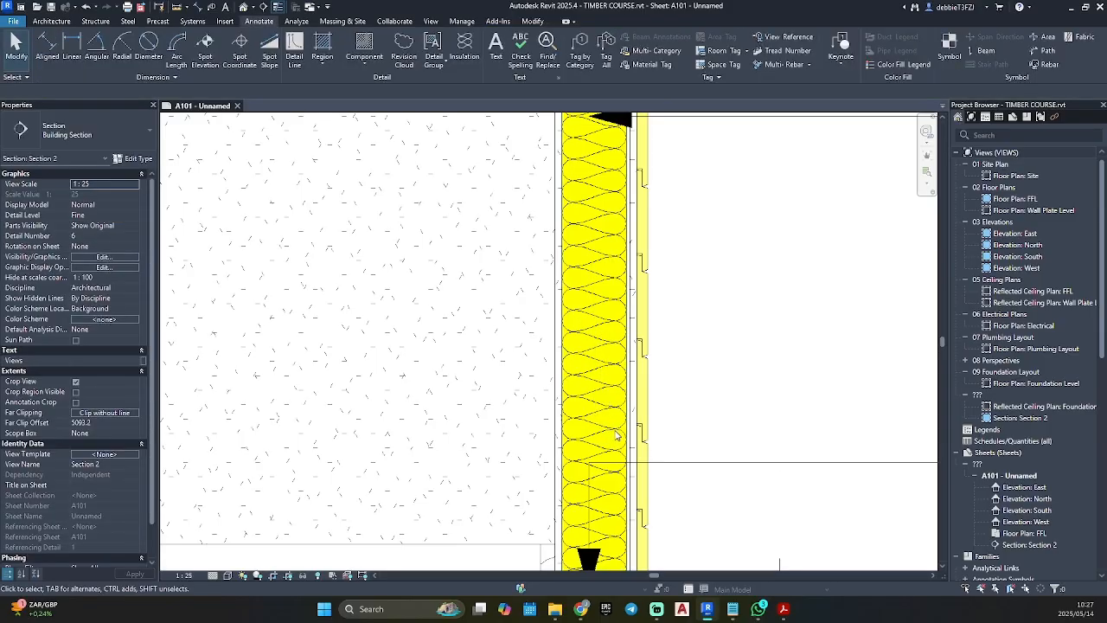
scroll(698, 289, down, 5)
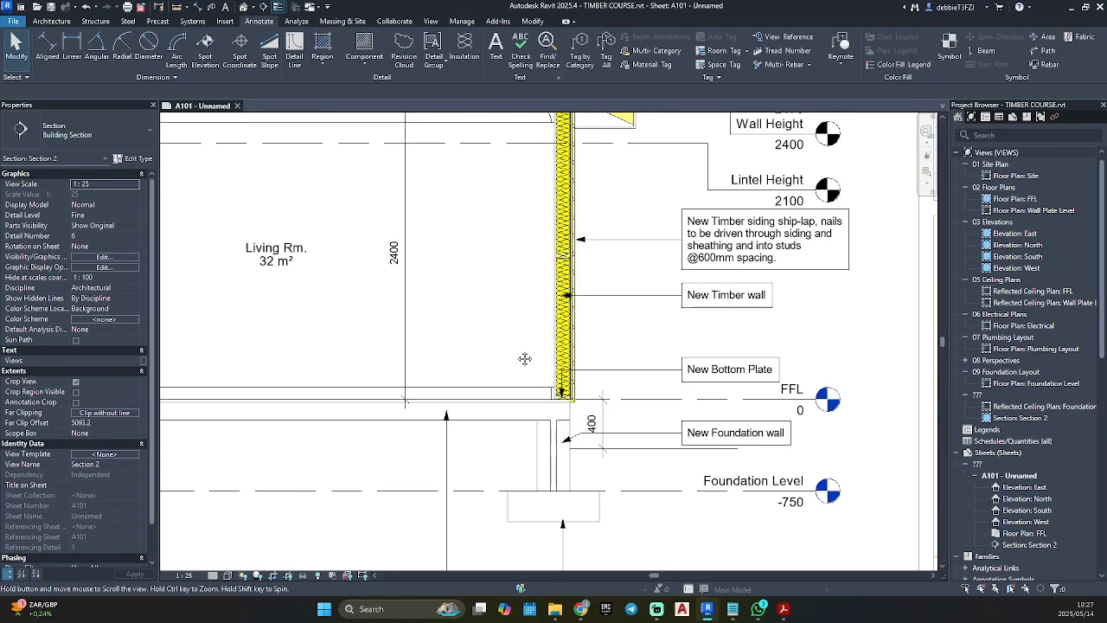
scroll(363, 272, up, 2)
click(848, 43)
middle_drag(238, 348, 465, 355)
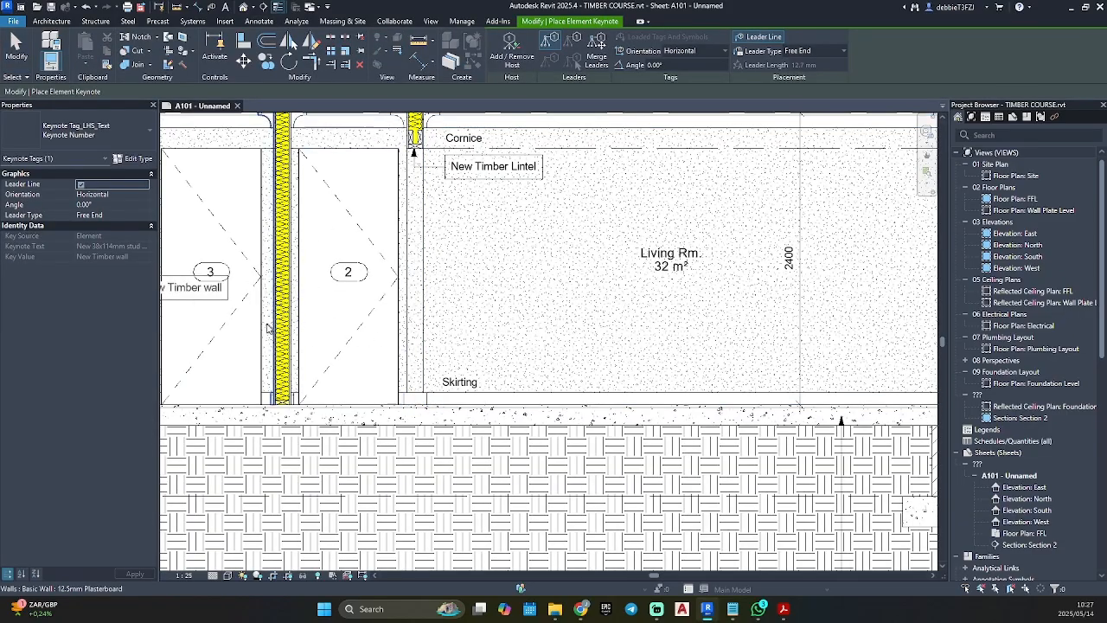
scroll(268, 328, up, 2)
middle_drag(299, 327, 312, 578)
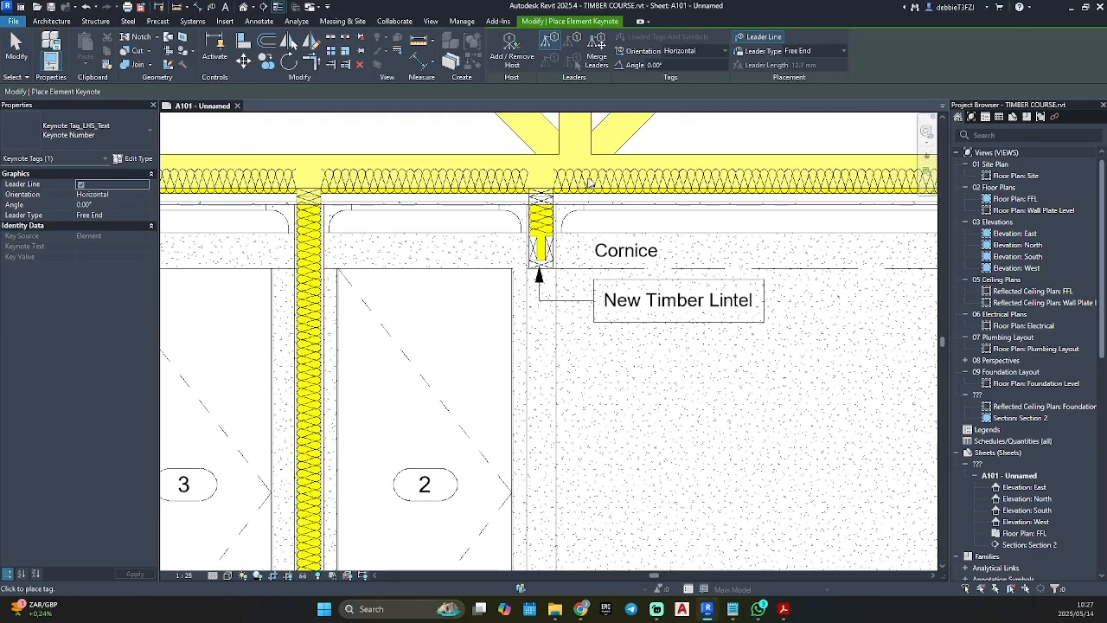
key(Escape)
click(610, 180)
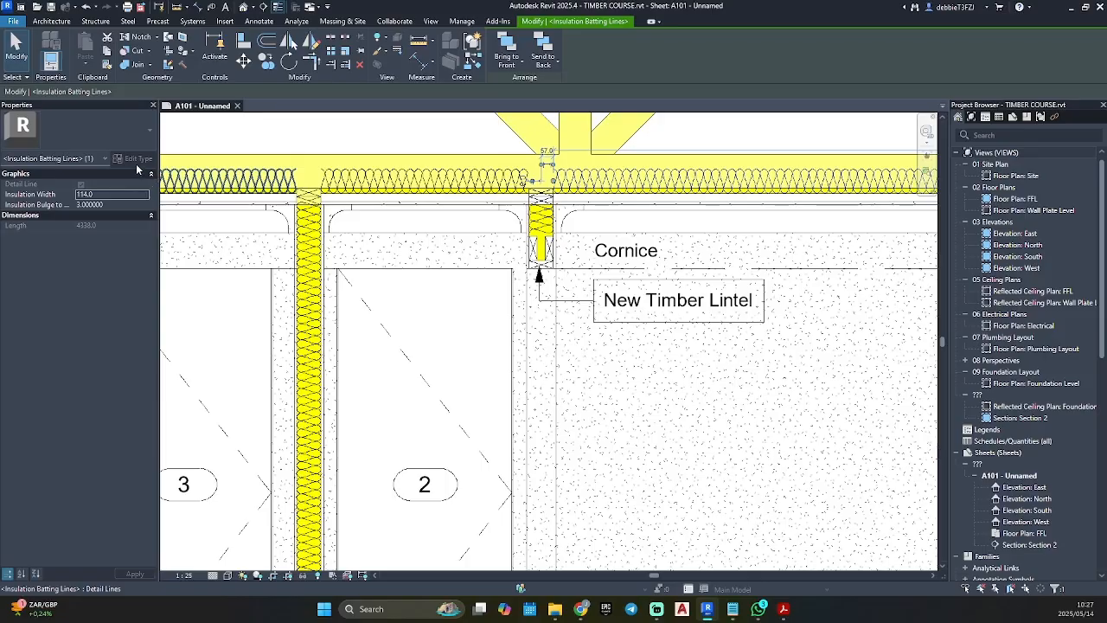
key(Escape)
scroll(434, 251, down, 5)
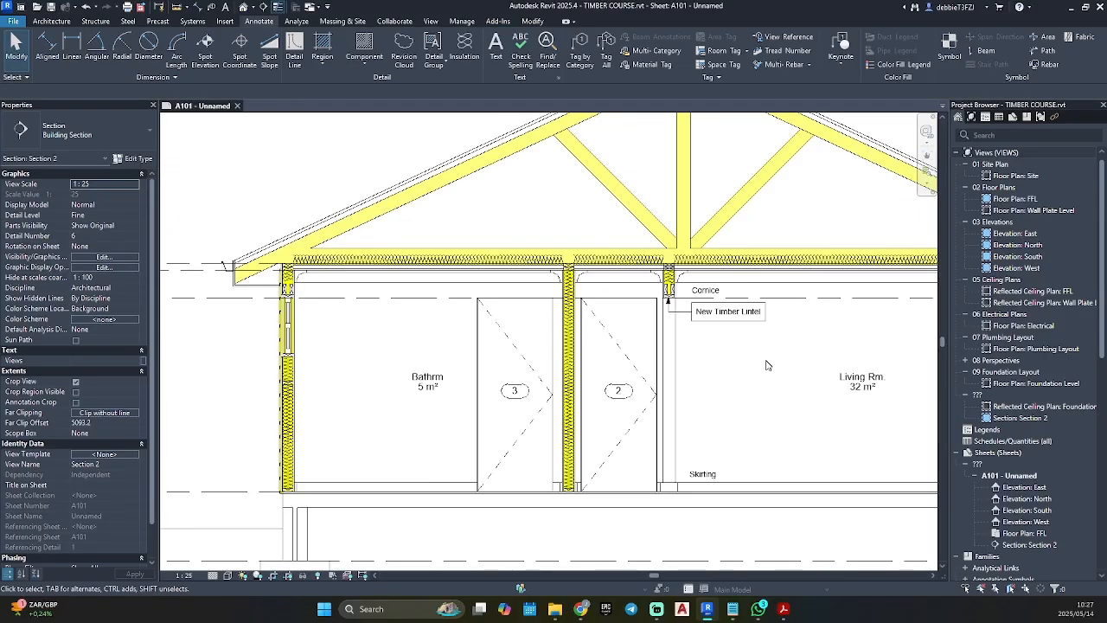
scroll(605, 272, up, 4)
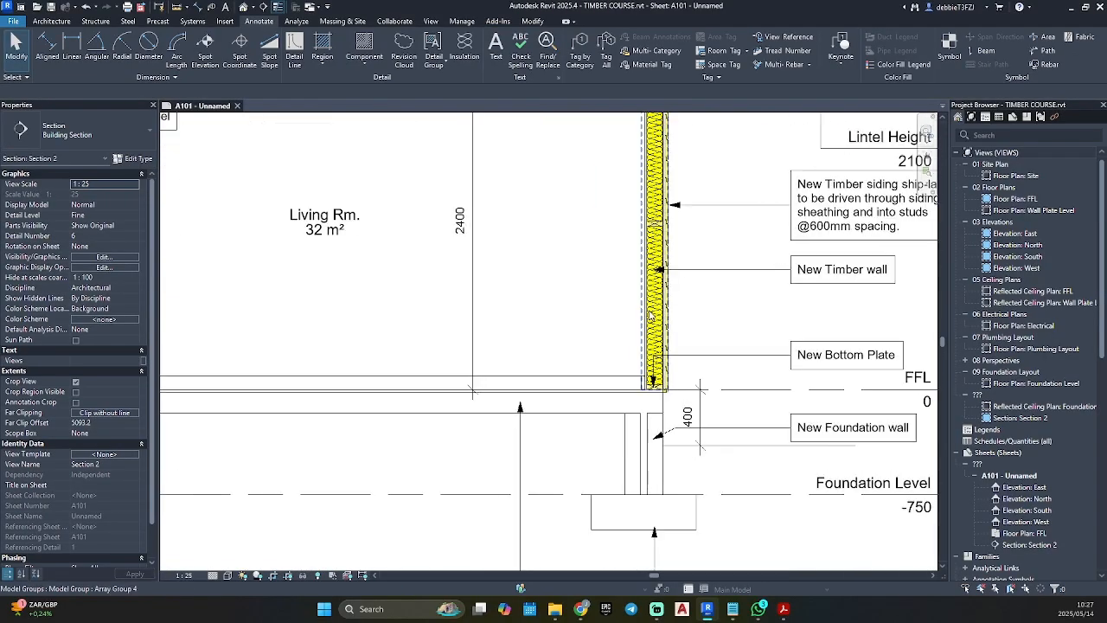
middle_drag(768, 305, 732, 296)
scroll(216, 307, down, 2)
middle_drag(223, 309, 591, 304)
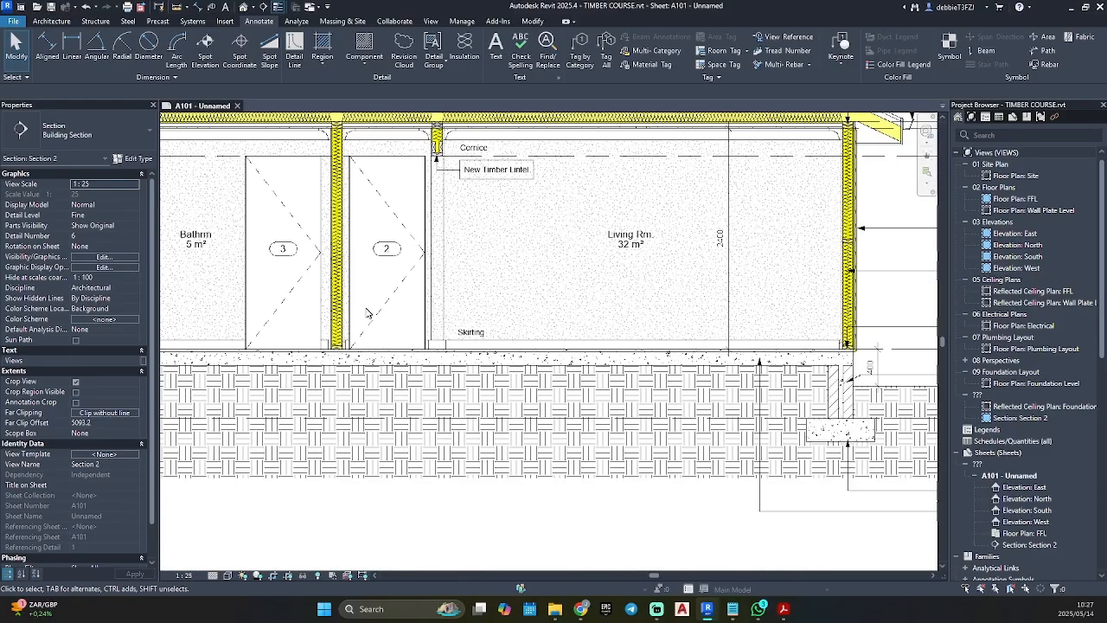
middle_drag(305, 179, 401, 294)
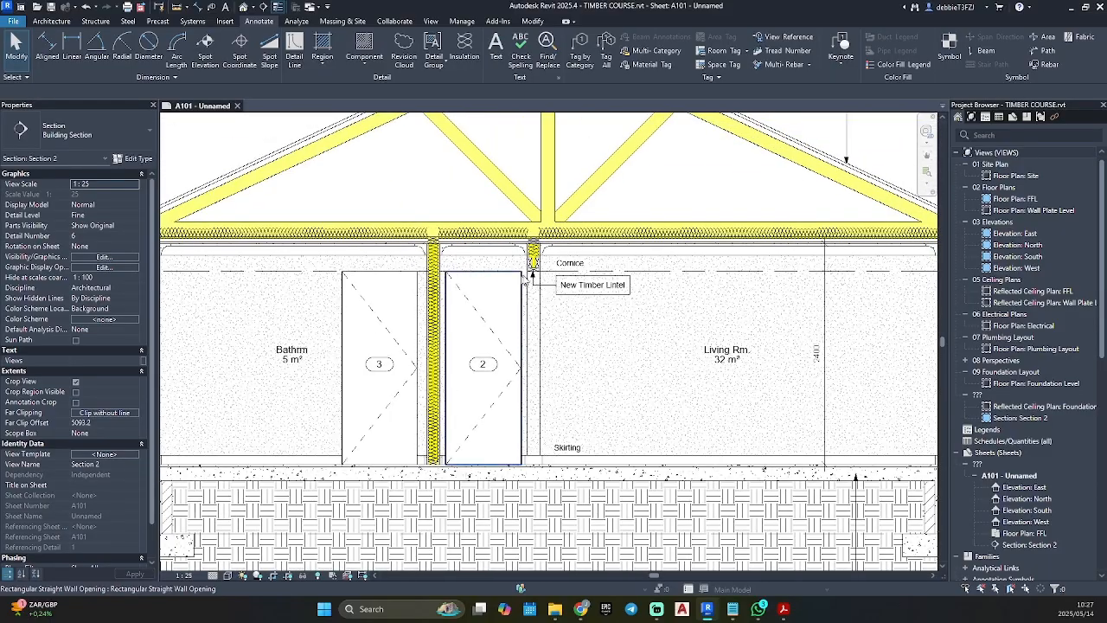
Step: Add a New Timber Lintel element keynote inside the Bathrm for the window lintel, and straighten its leader
click(847, 56)
scroll(437, 229, up, 6)
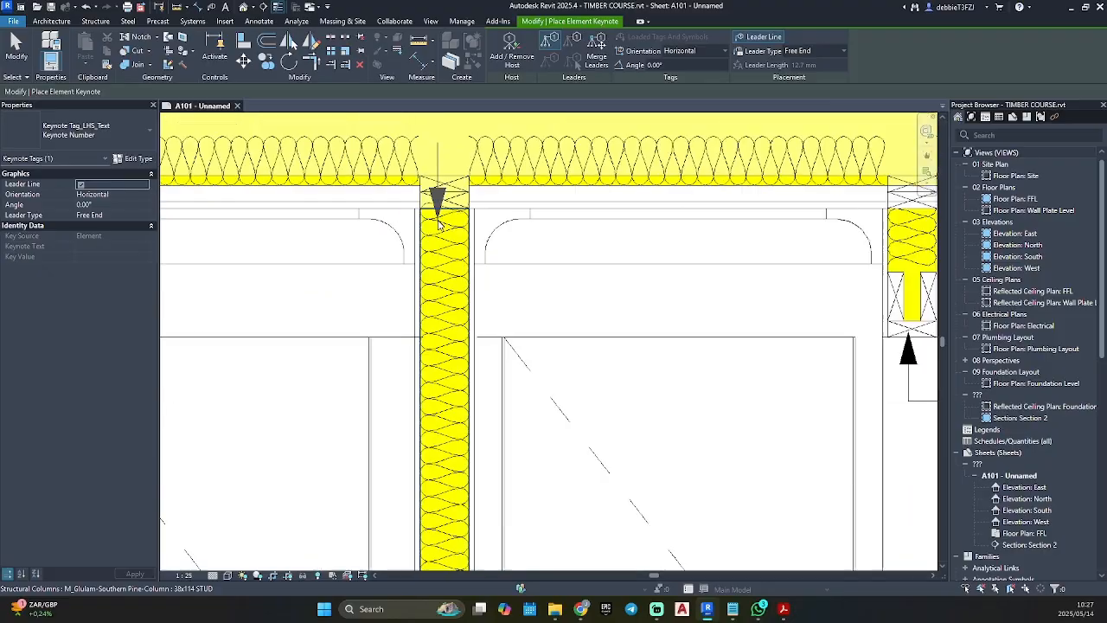
scroll(440, 225, down, 3)
middle_drag(490, 246, 618, 198)
scroll(432, 243, down, 2)
middle_drag(432, 242, 720, 193)
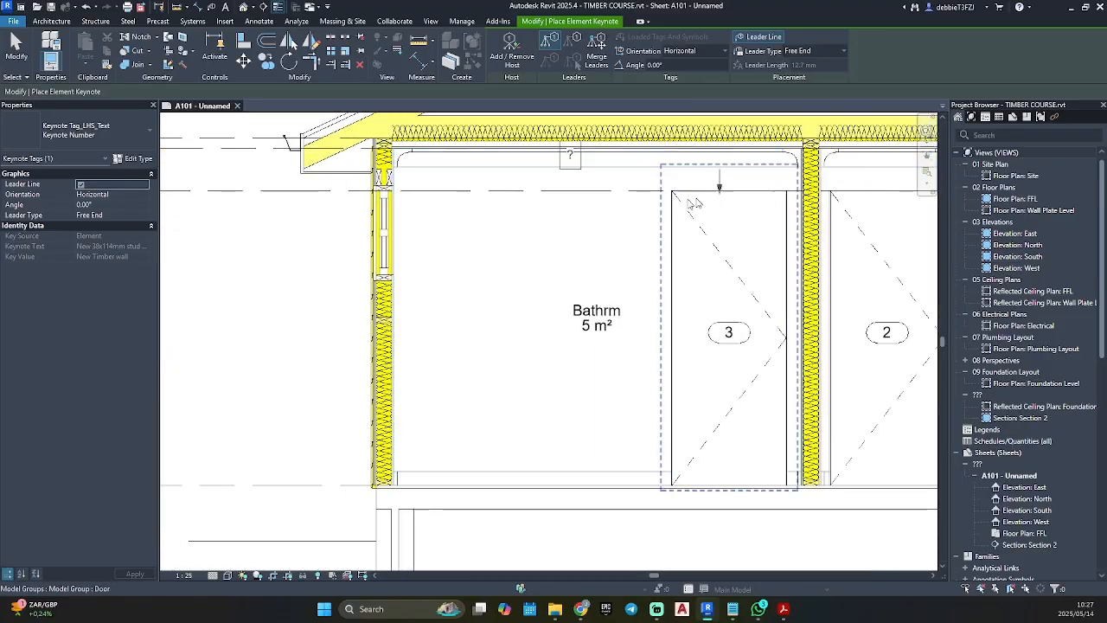
scroll(372, 195, up, 6)
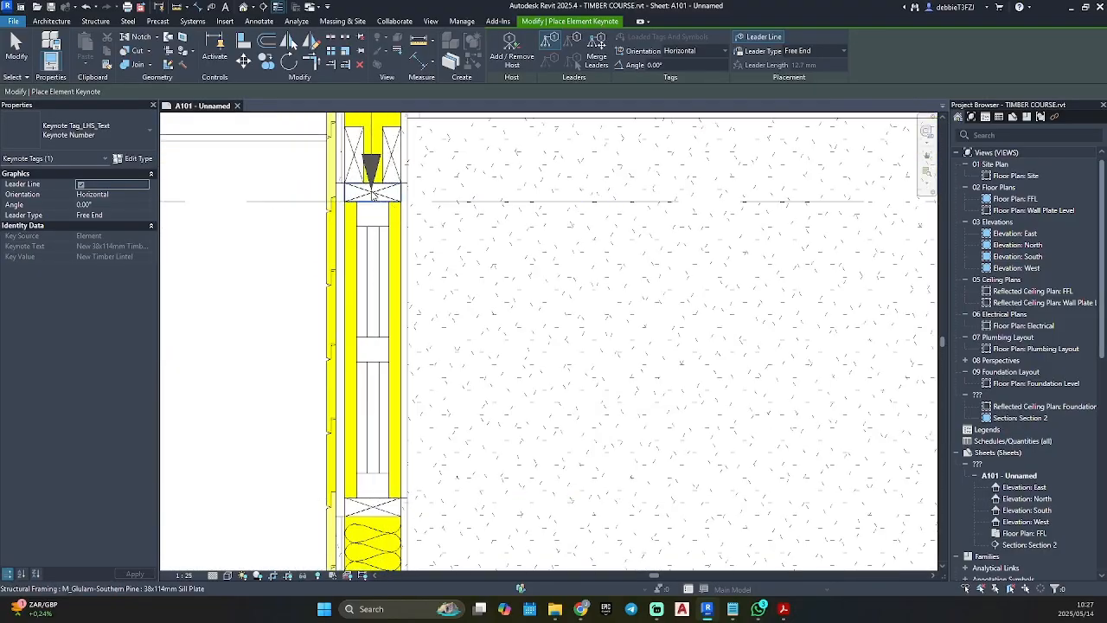
click(373, 192)
click(450, 331)
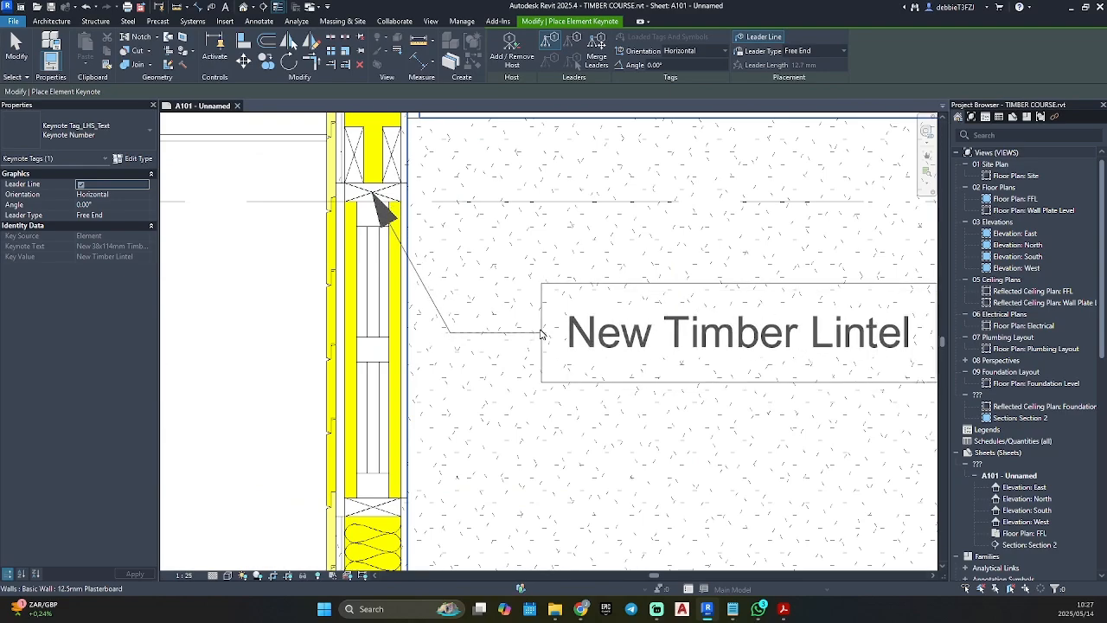
click(542, 335)
key(Escape)
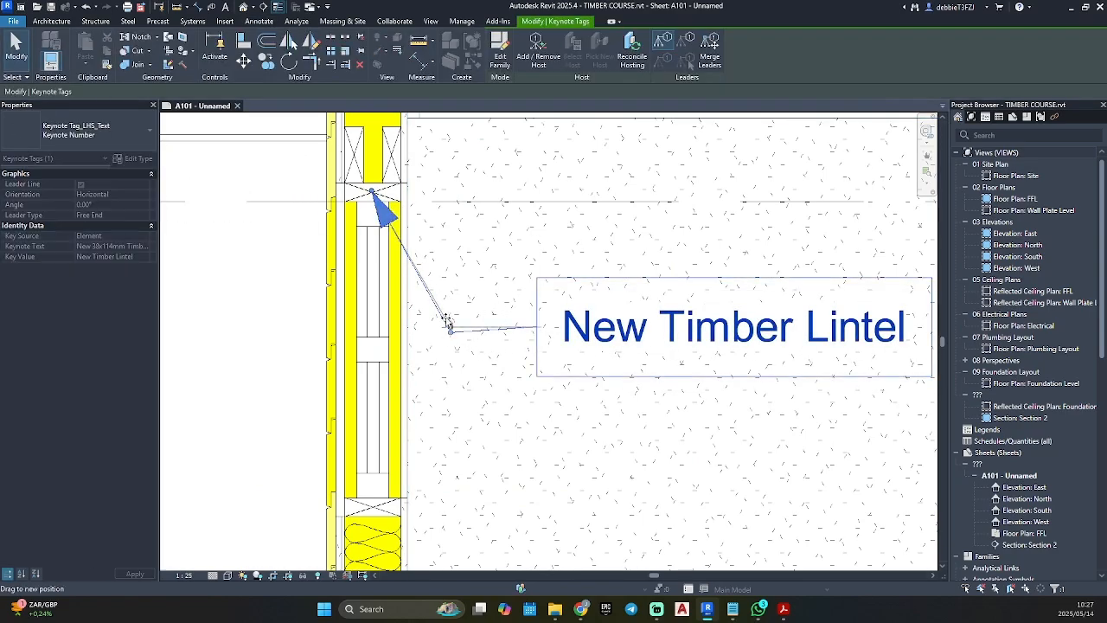
key(Escape)
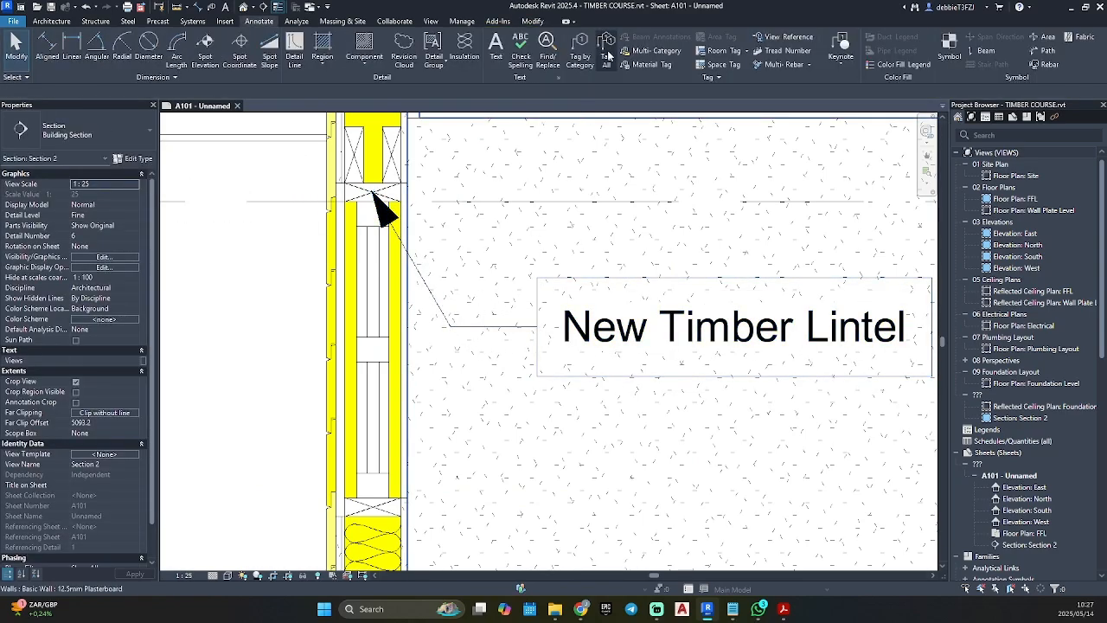
Step: Keynote the Bathrm window as W2 outside the exterior wall, using the Keynote Tag_RHS_Text Keynote Number type
click(839, 49)
scroll(372, 376, down, 1)
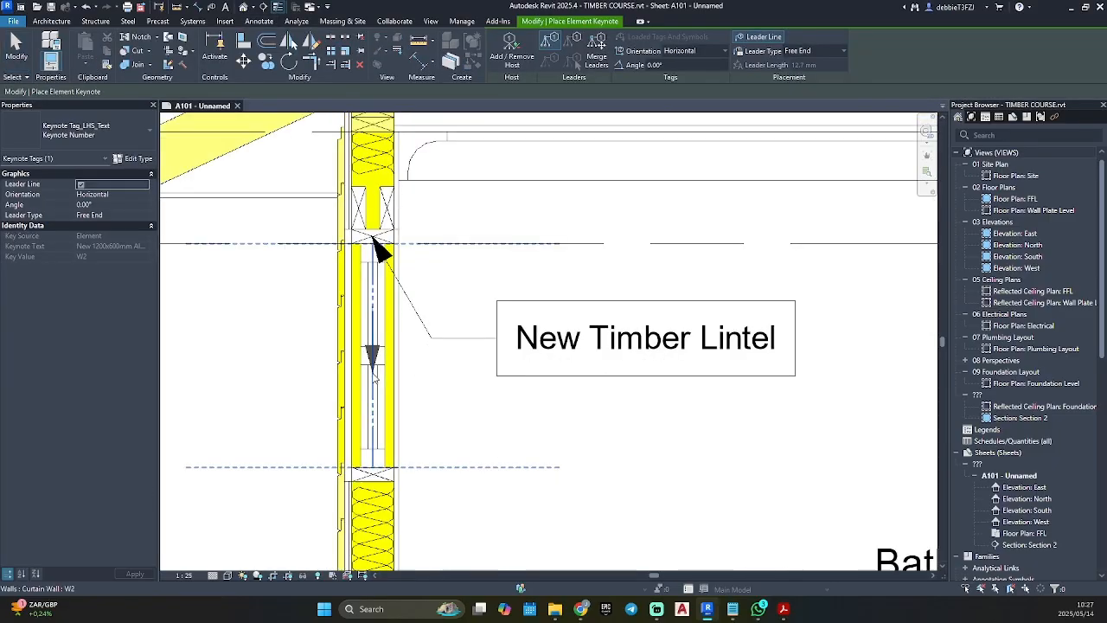
middle_drag(373, 373, 637, 298)
click(78, 130)
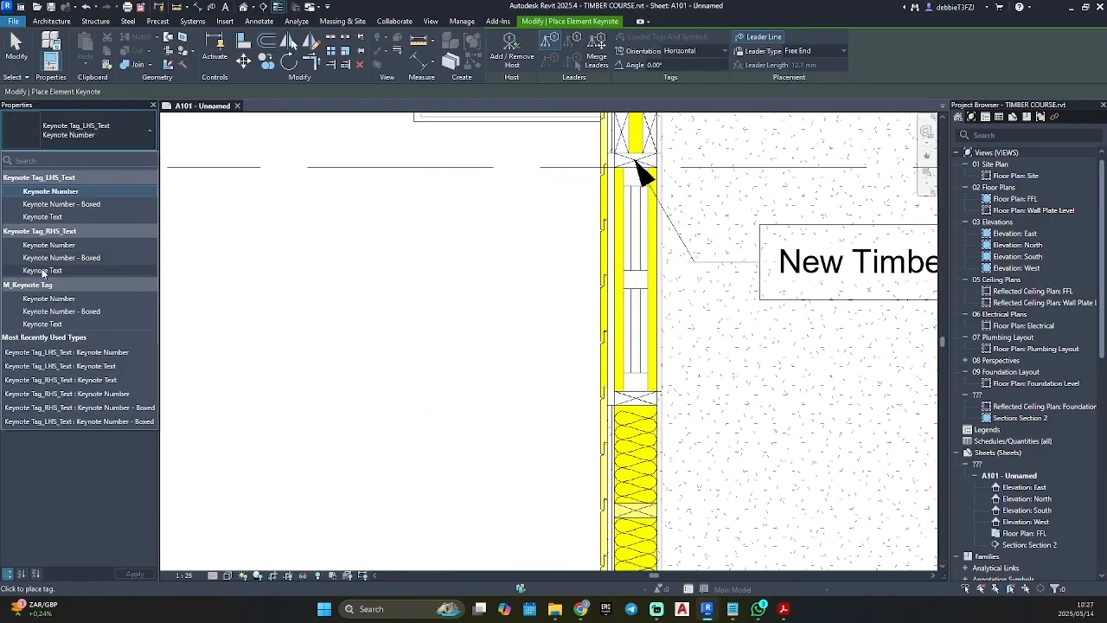
click(49, 245)
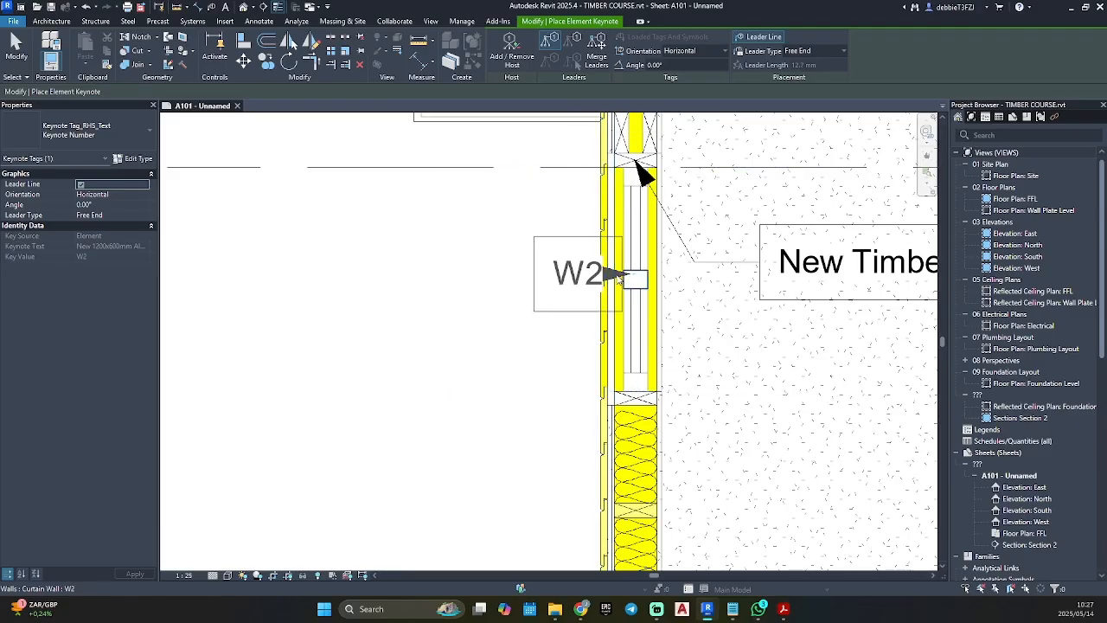
click(619, 278)
click(497, 276)
click(491, 276)
key(Escape)
scroll(510, 315, down, 4)
middle_drag(511, 316, 472, 253)
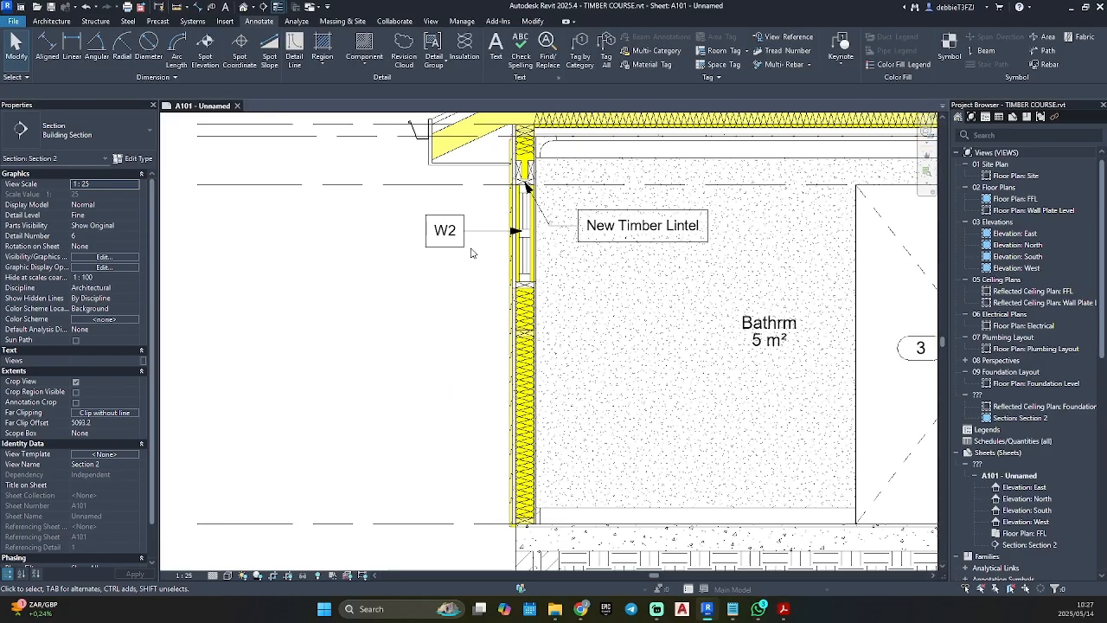
Step: Dimension the Bathrm exterior wall vertically outside the building, from the FFL through the noggin and sill plate up to the lintel height
key(d)
key(i)
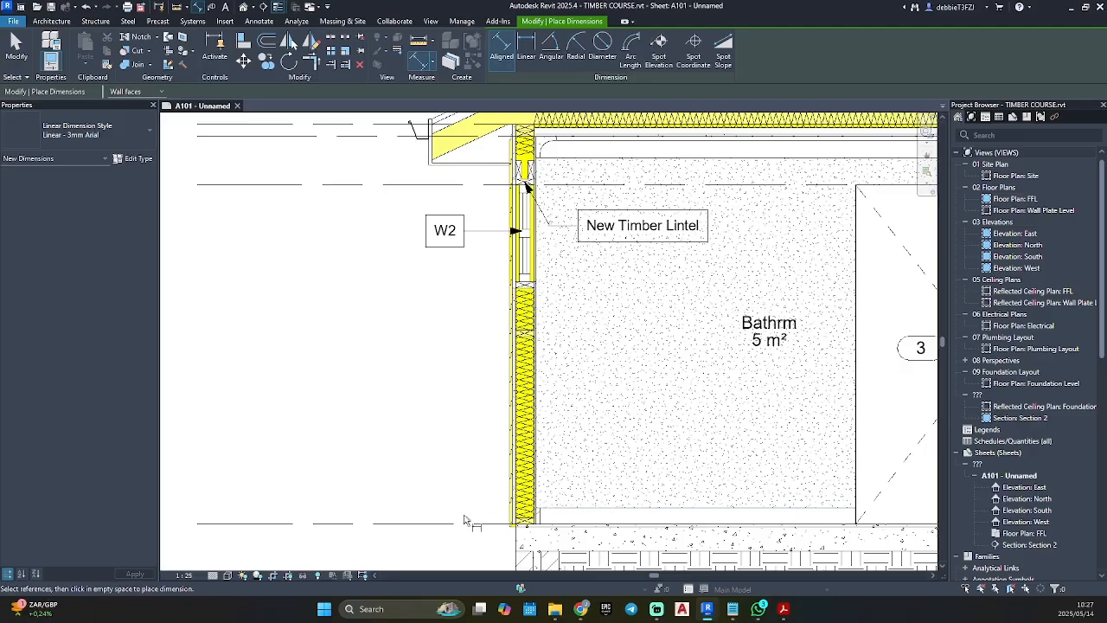
scroll(491, 322, up, 6)
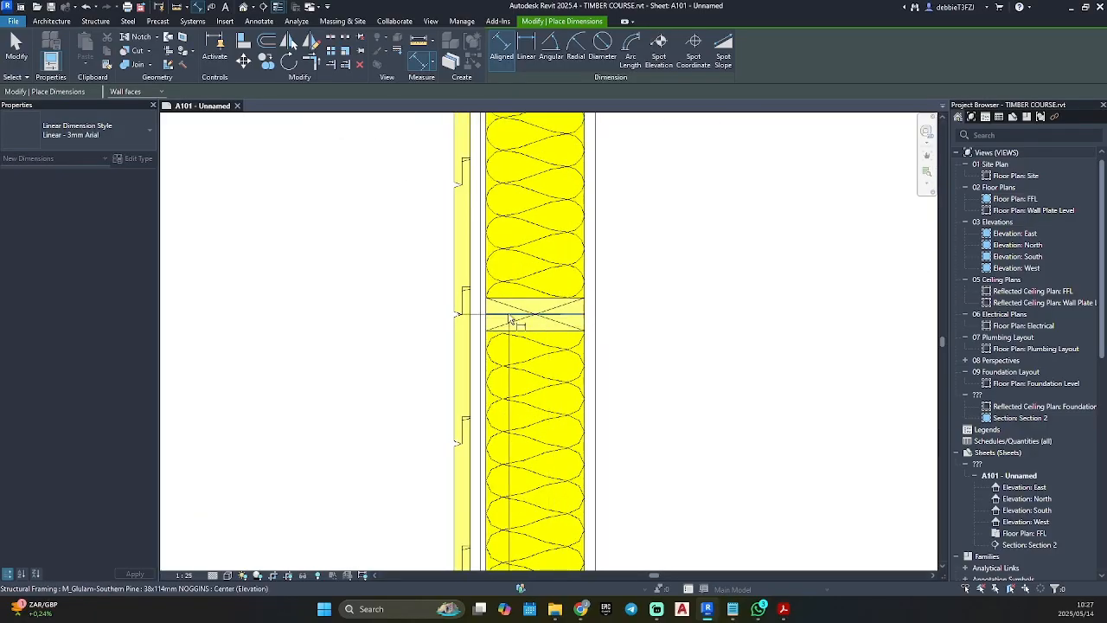
scroll(493, 320, down, 5)
scroll(497, 367, up, 4)
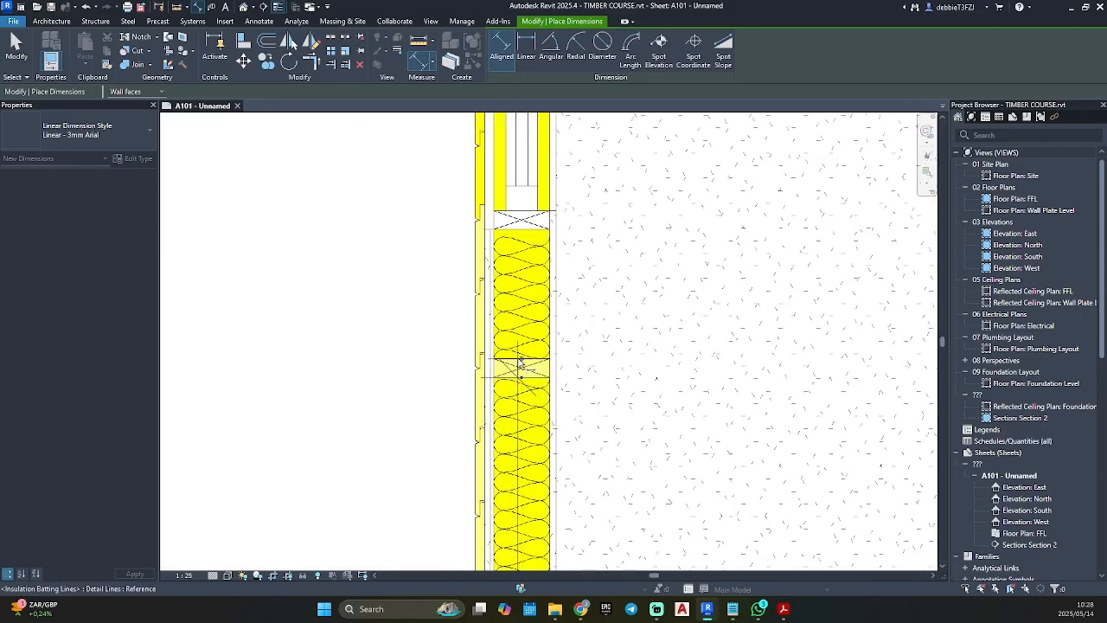
click(521, 358)
scroll(519, 238, up, 2)
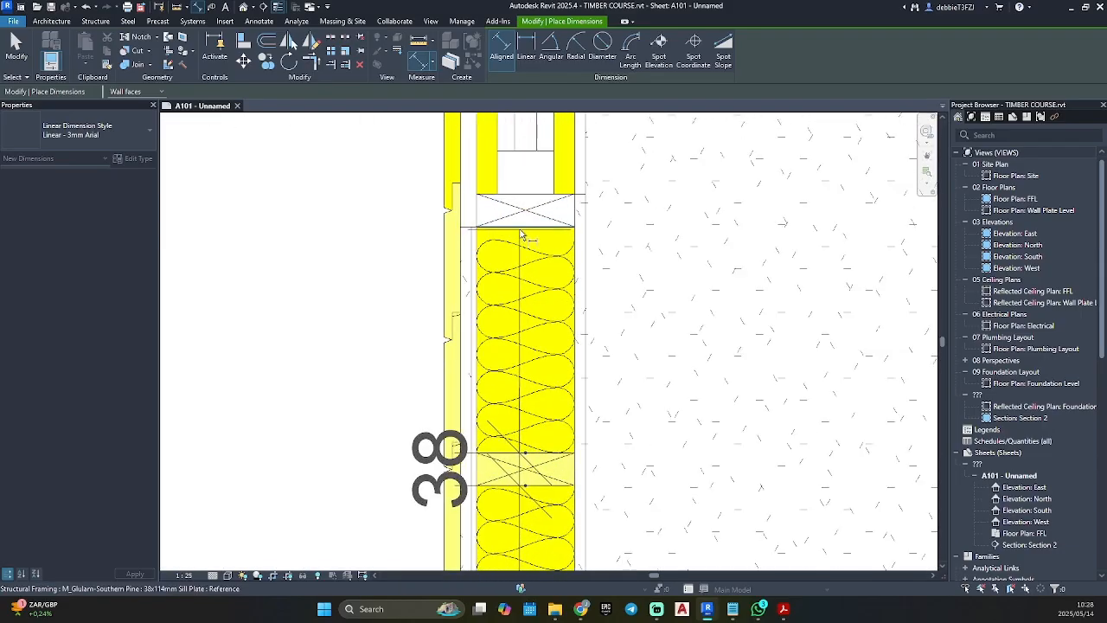
scroll(522, 235, down, 2)
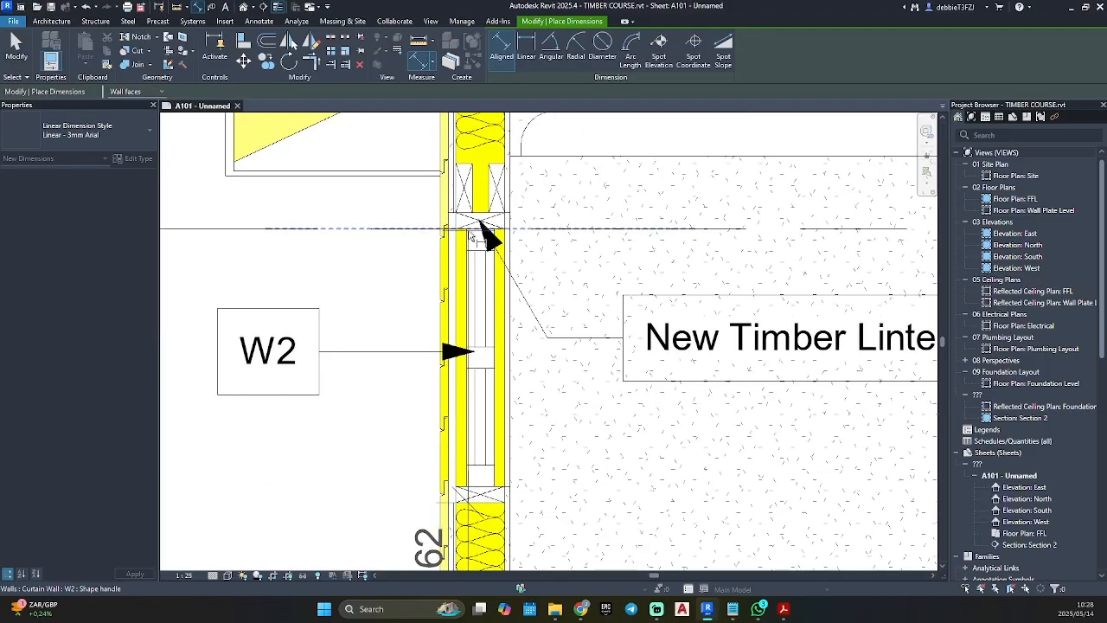
scroll(398, 356, down, 3)
middle_drag(378, 410, 486, 259)
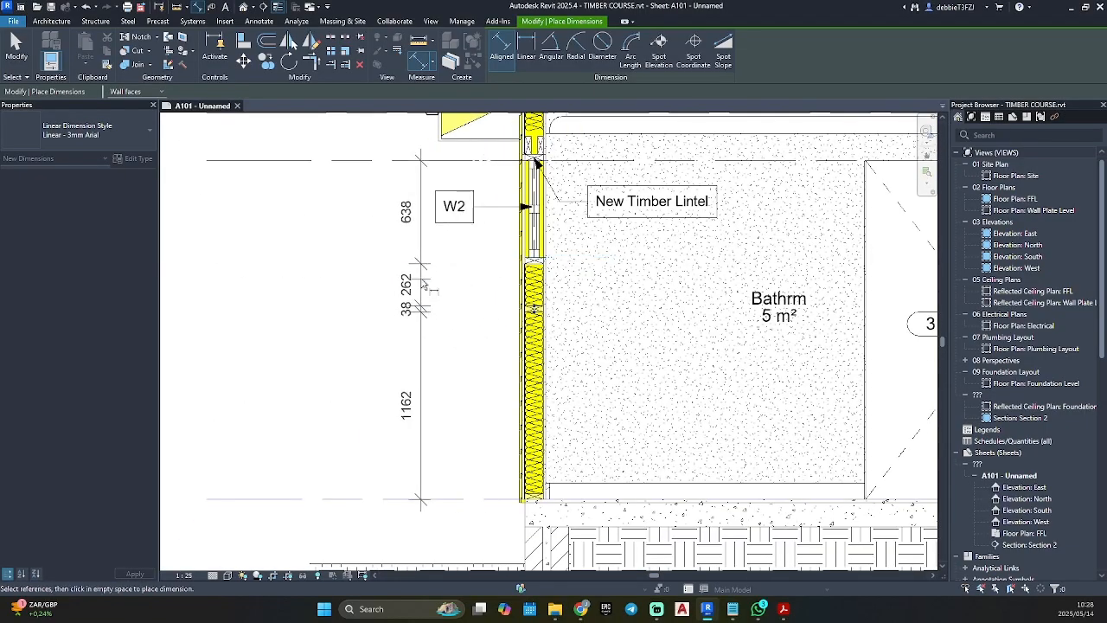
click(422, 281)
key(Escape)
key(Escape)
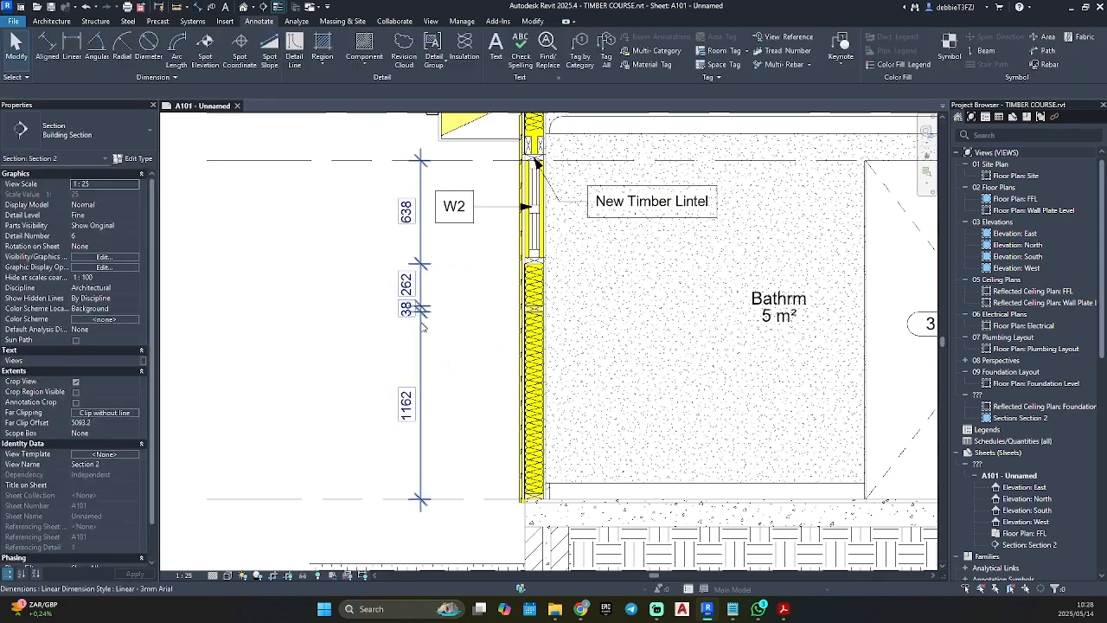
Step: Move the lowest witness line of the wall dimension to the top of the bottom plate, and add a witness line at the plate's underside
click(431, 317)
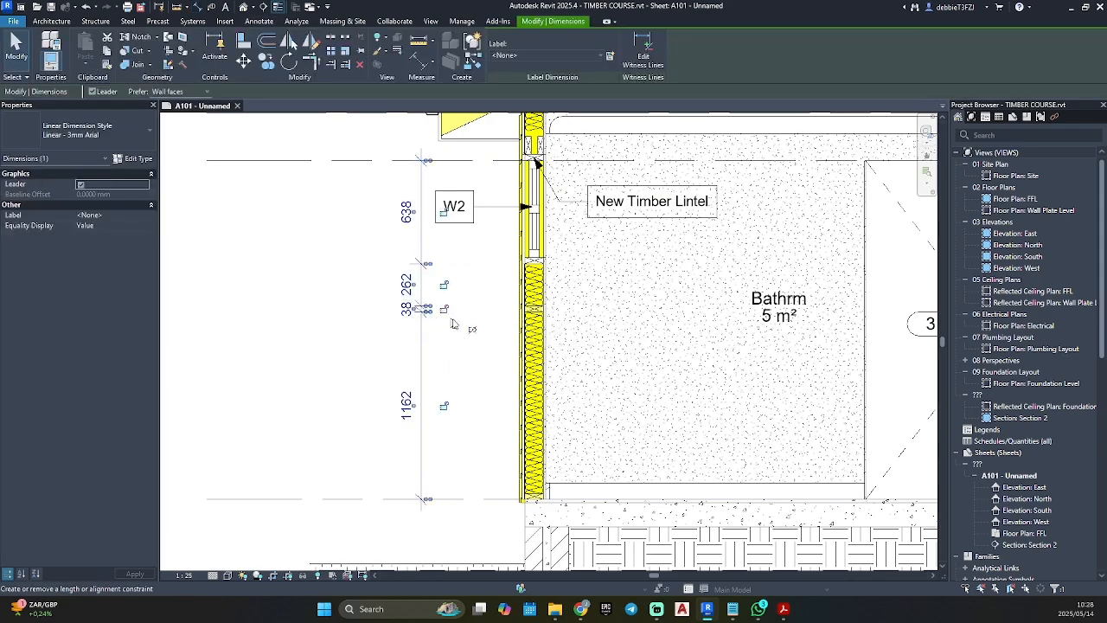
scroll(470, 332, down, 3)
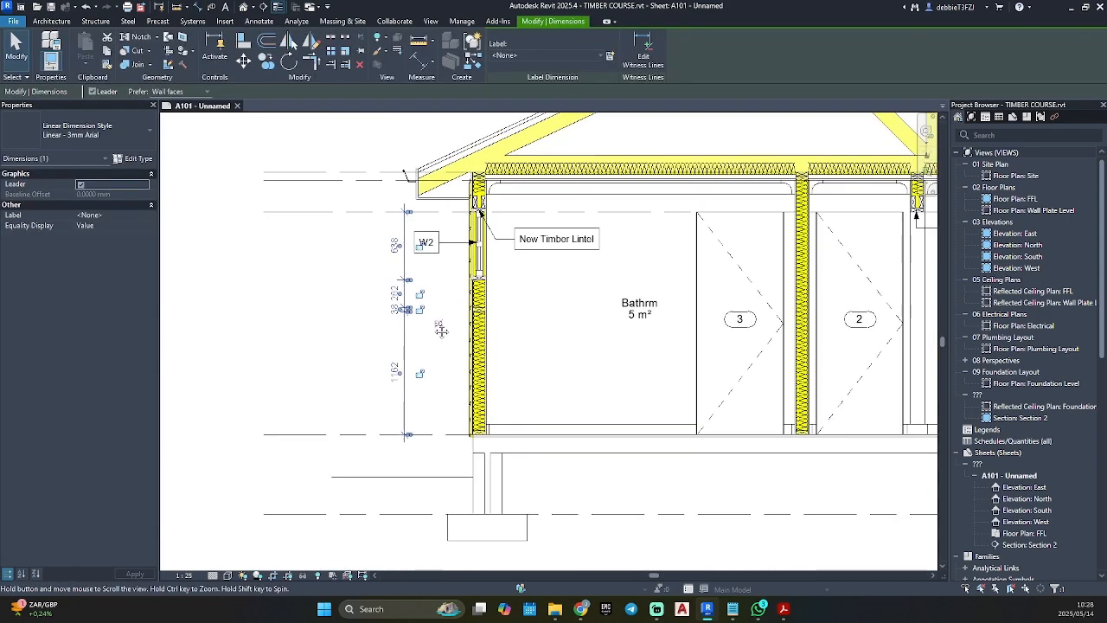
key(Escape)
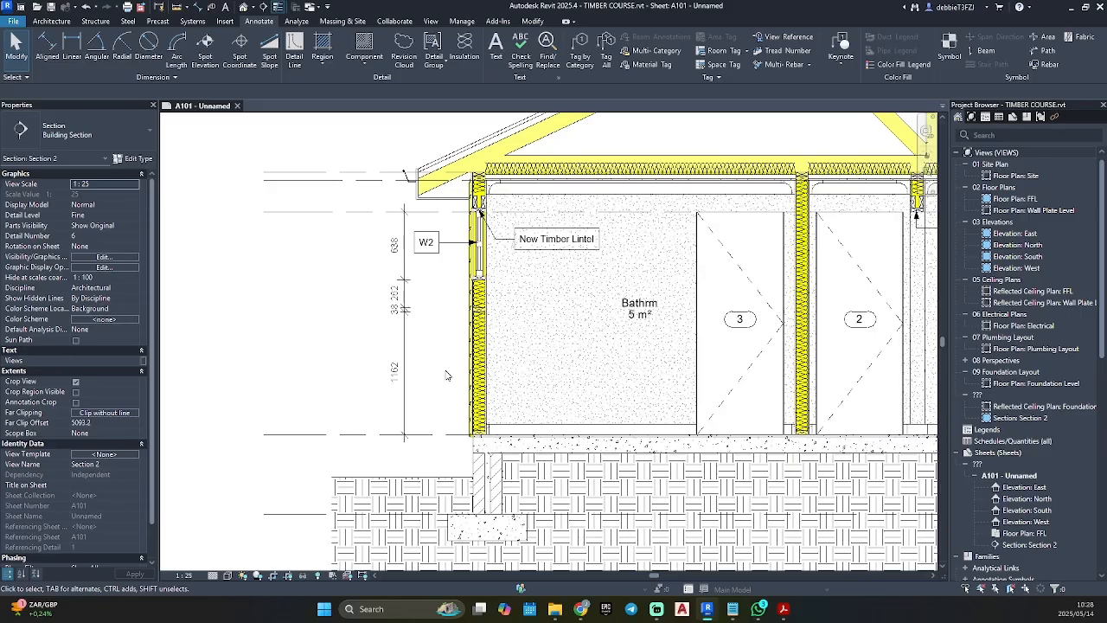
scroll(348, 459, up, 3)
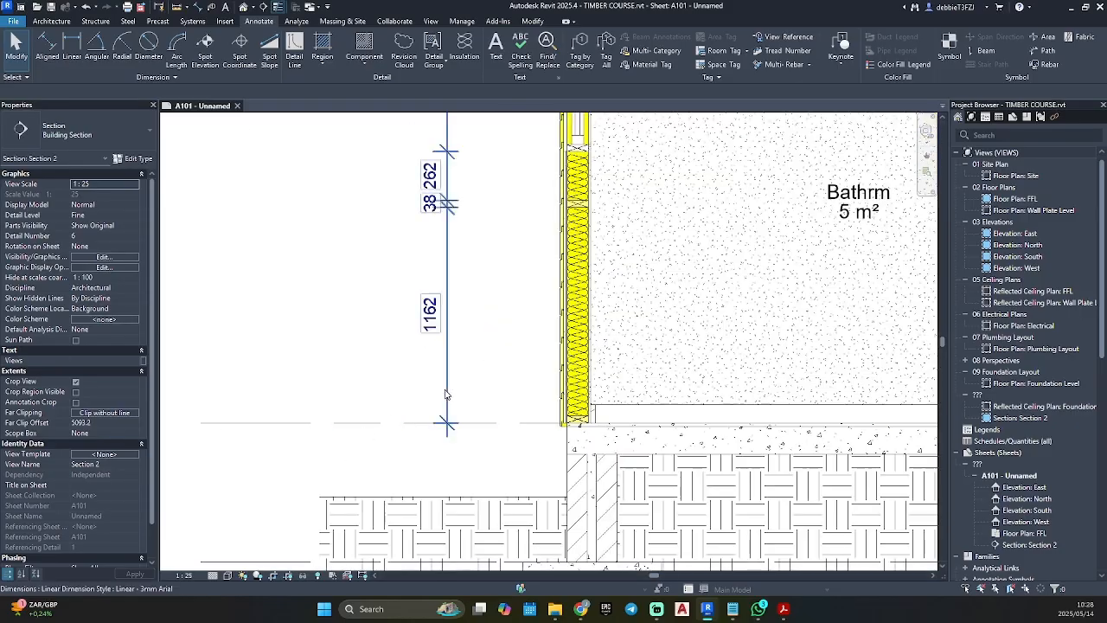
click(449, 395)
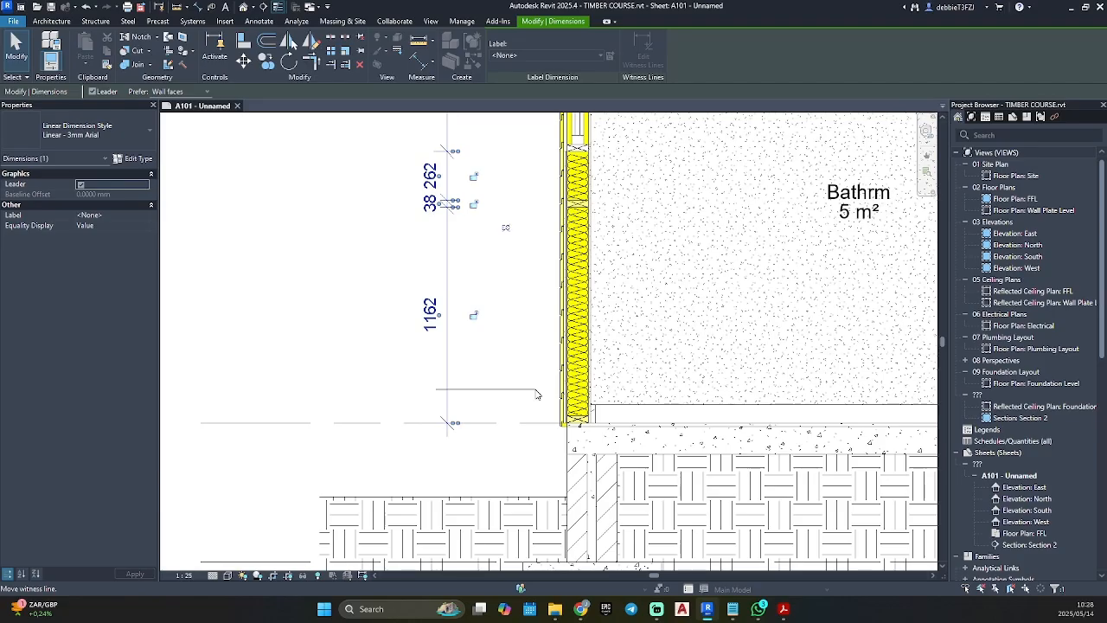
drag(580, 421, 581, 421)
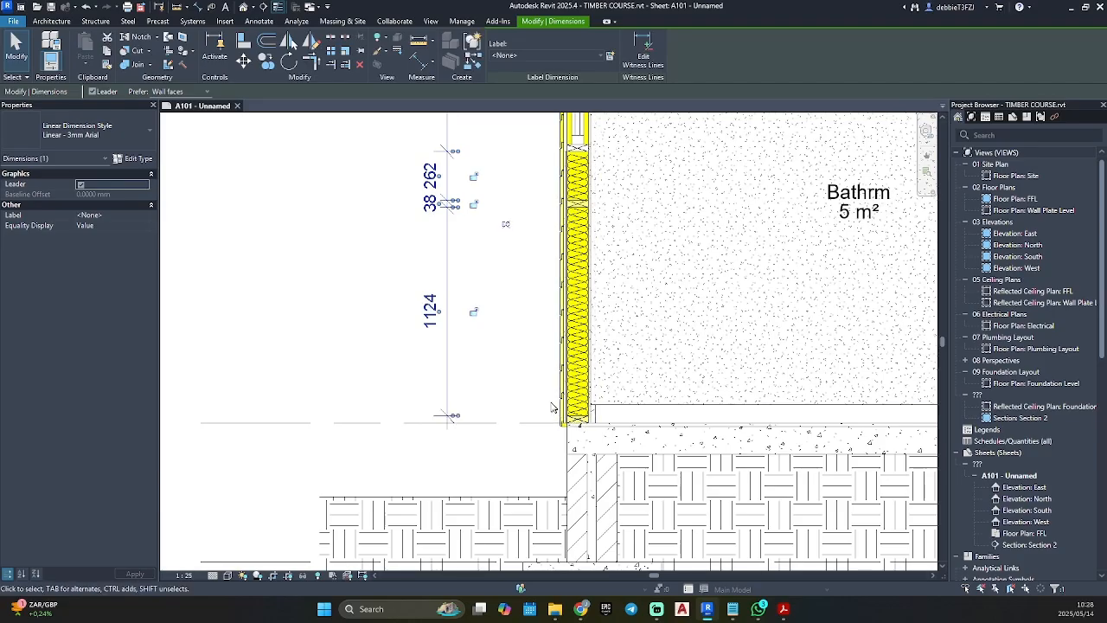
key(Escape)
scroll(595, 421, up, 3)
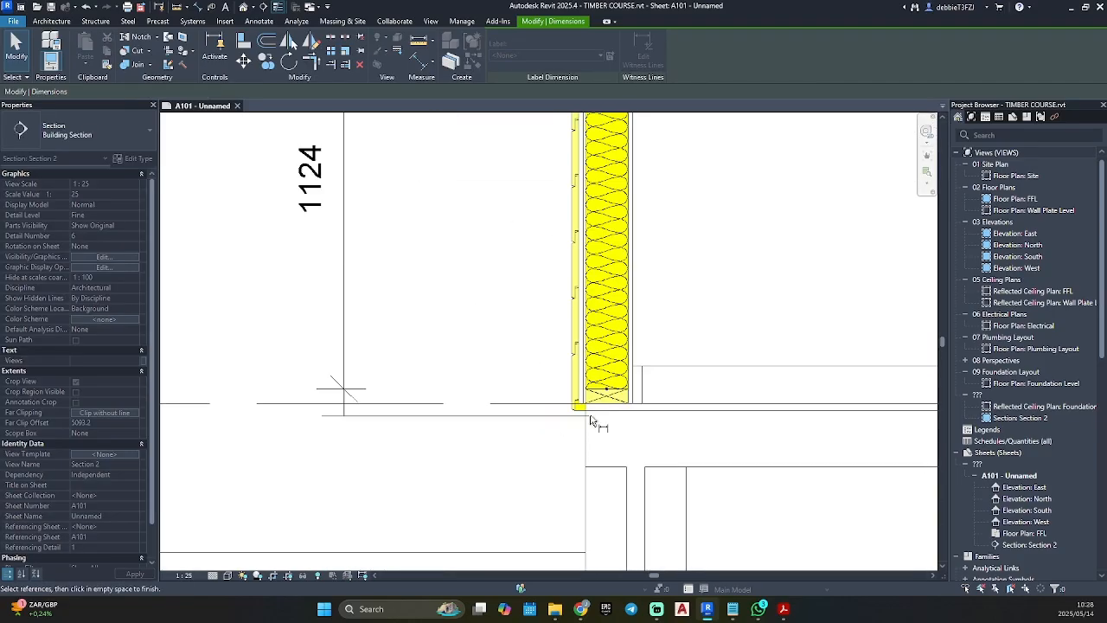
scroll(389, 398, down, 5)
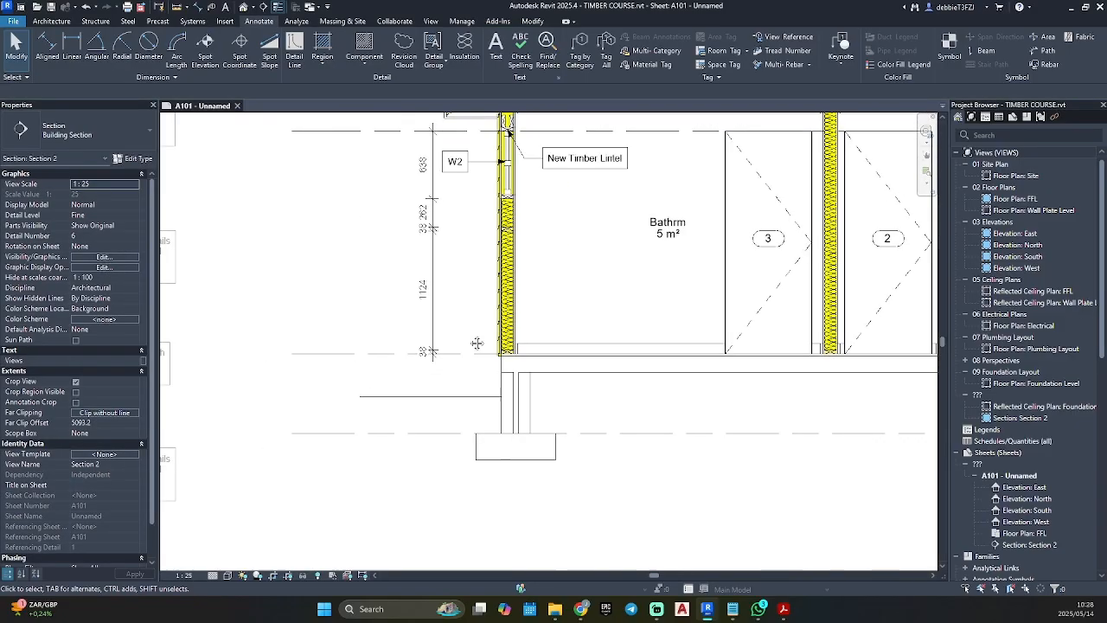
scroll(365, 411, down, 2)
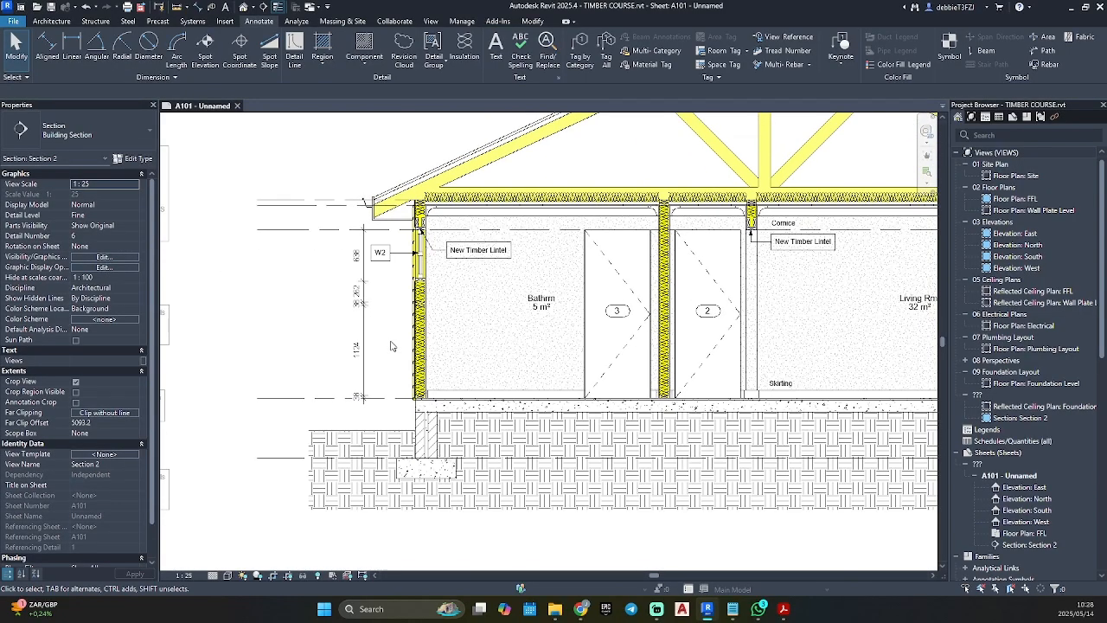
Step: Dimension the heights of the floor slab, foundation wall and footing below the Bathrm exterior wall, in line with the wall dimensions
key(d)
key(i)
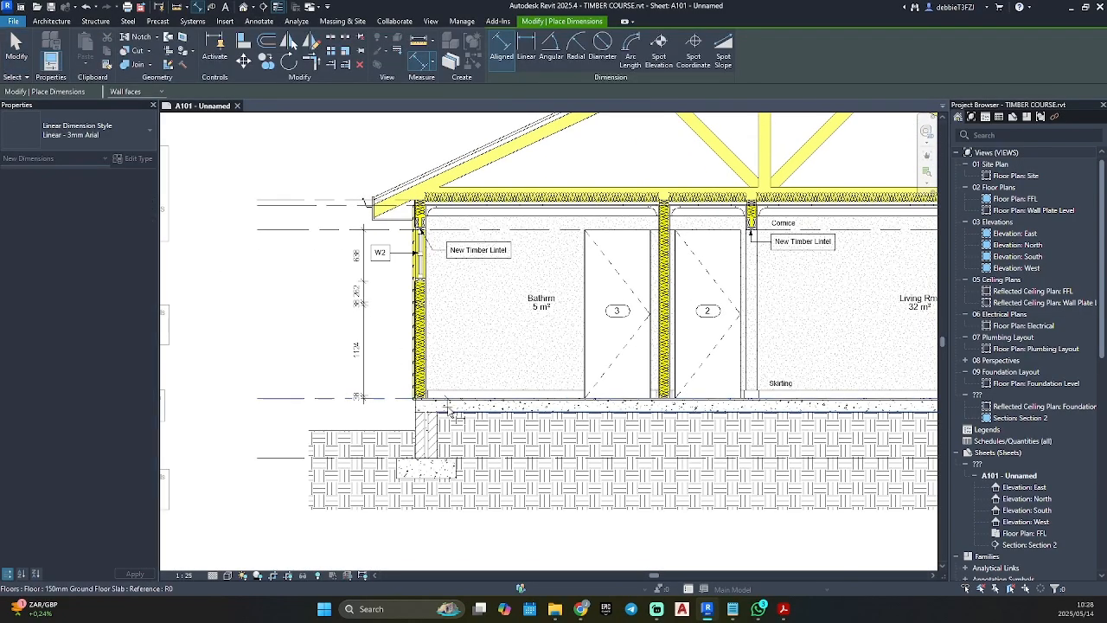
scroll(398, 408, up, 3)
scroll(447, 361, up, 3)
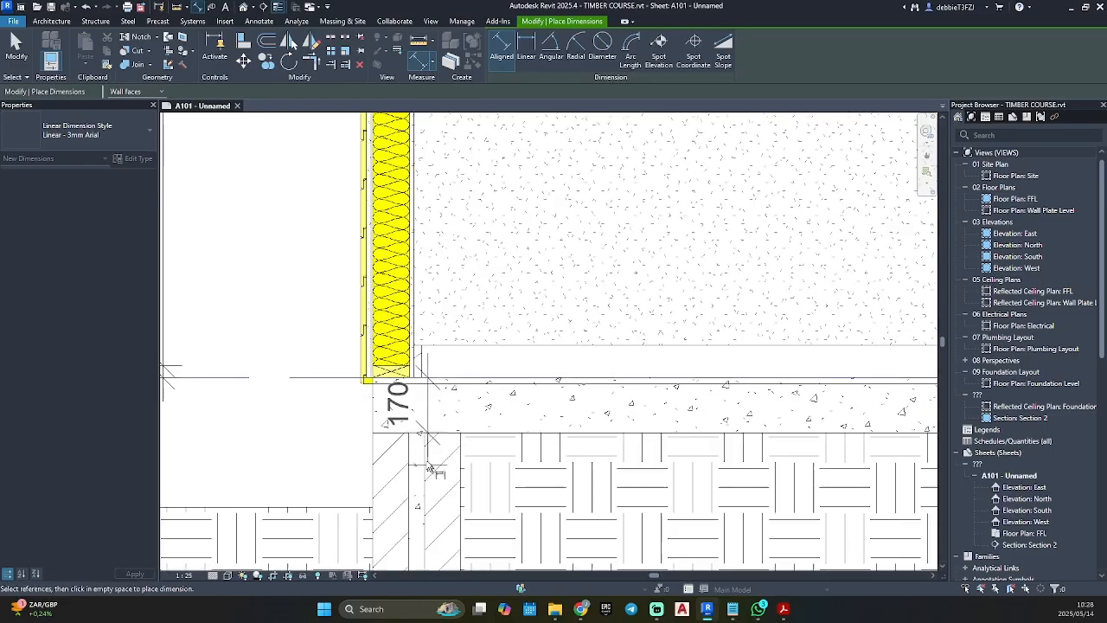
middle_drag(432, 472, 506, 178)
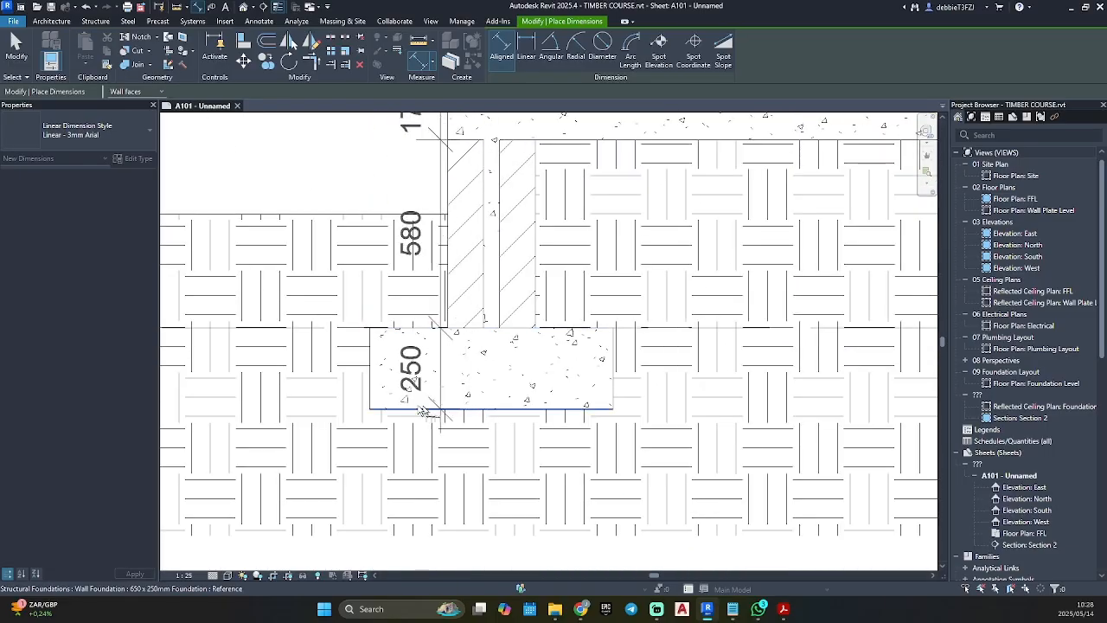
scroll(480, 331, down, 2)
click(393, 333)
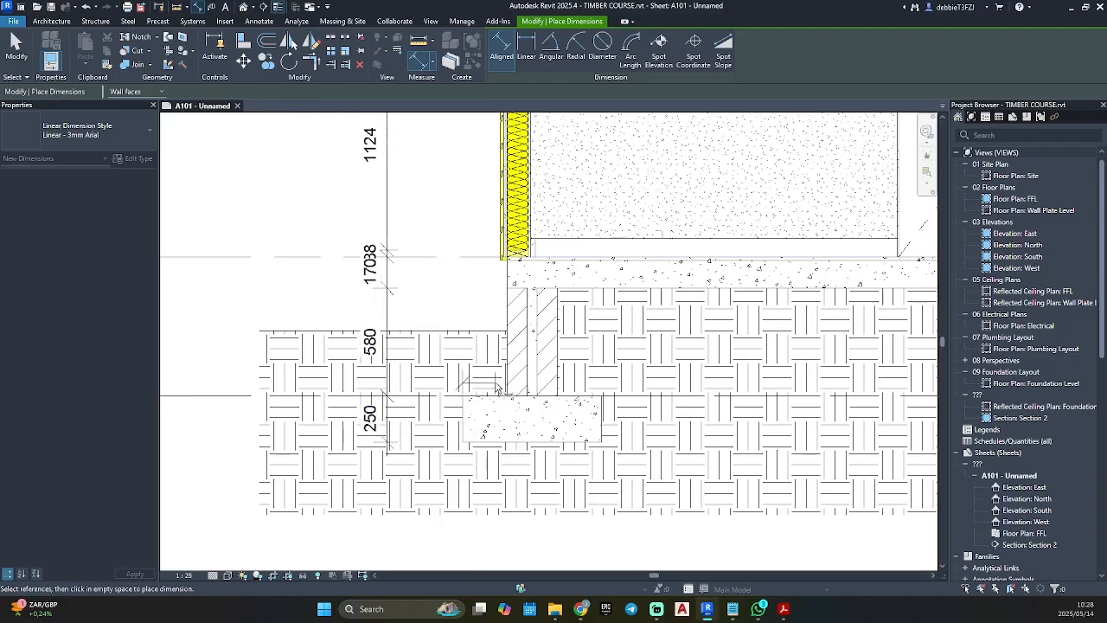
Step: Dimension the footing horizontally across the foundation wall and its projections on both sides, placing the dimension line below the footing
click(560, 357)
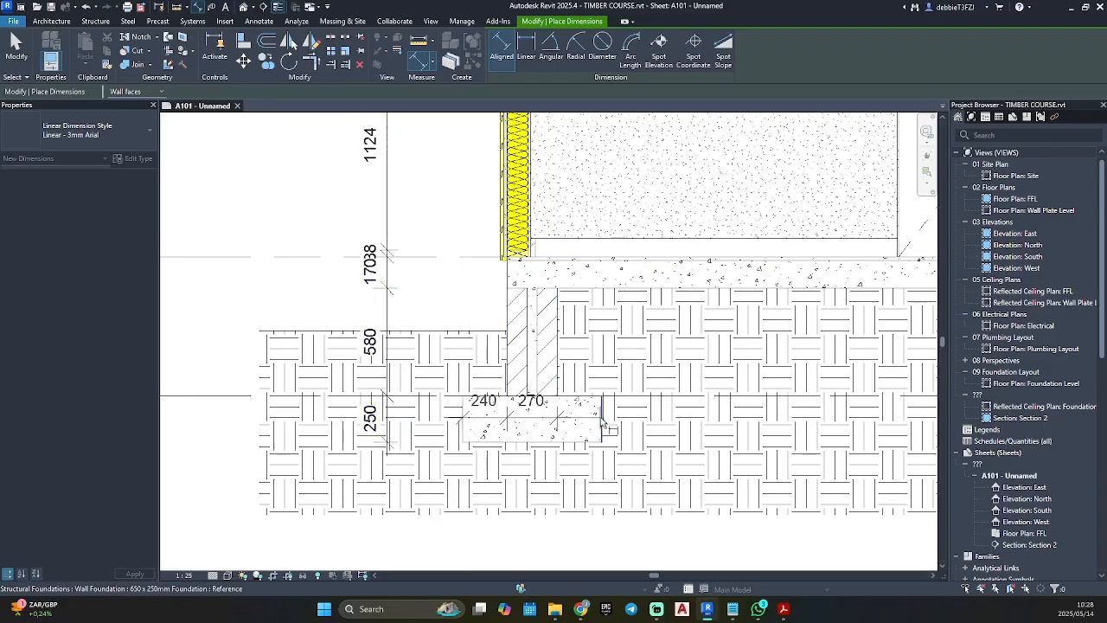
click(602, 419)
click(587, 490)
scroll(727, 501, down, 2)
mouse_move(725, 485)
middle_down()
mouse_move(716, 475)
mouse_move(176, 444)
middle_up()
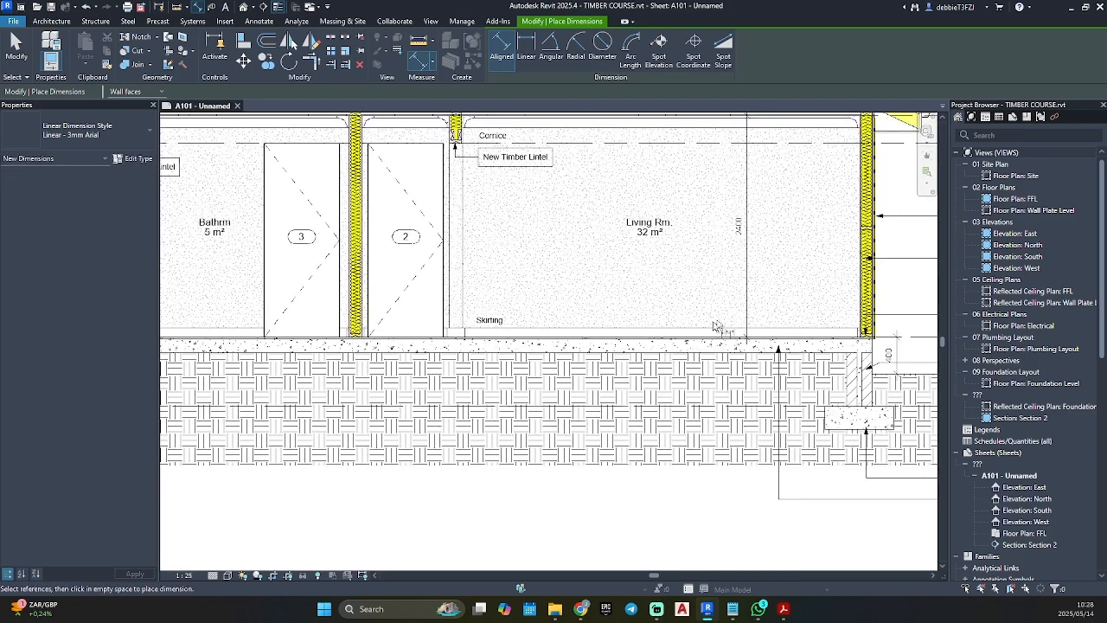
middle_drag(731, 327, 513, 291)
key(Escape)
Step: Review Section 2 for completeness, examining the Bathrm window, ceiling insulation, foundation wall and the new dimensions beside them
scroll(441, 331, down, 2)
mouse_move(440, 331)
middle_down()
mouse_move(773, 298)
mouse_move(661, 291)
middle_up()
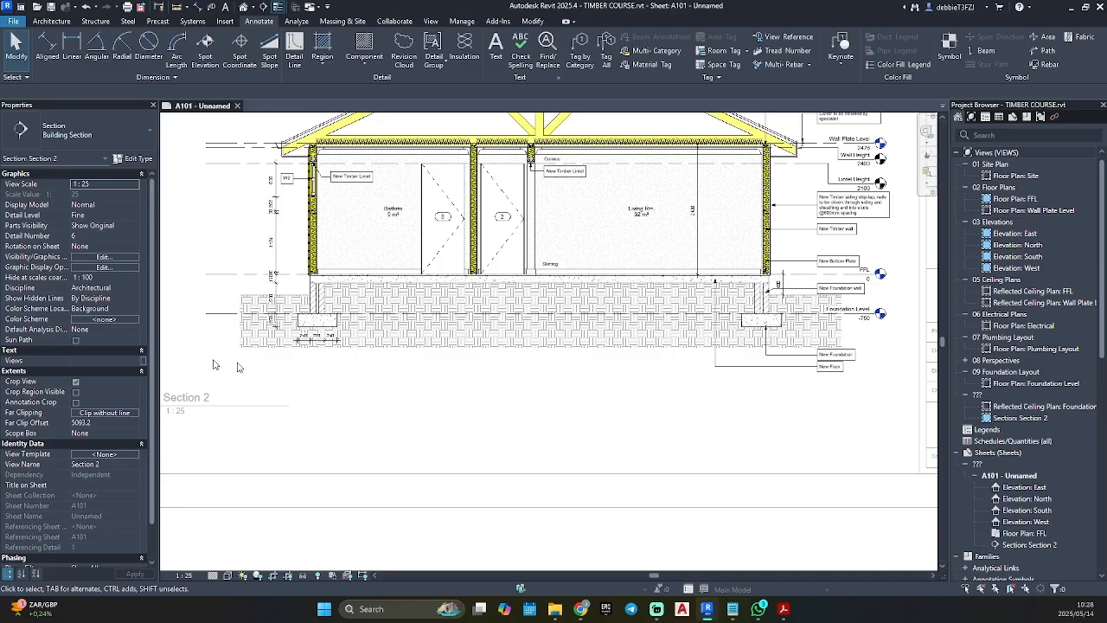
click(585, 382)
click(591, 427)
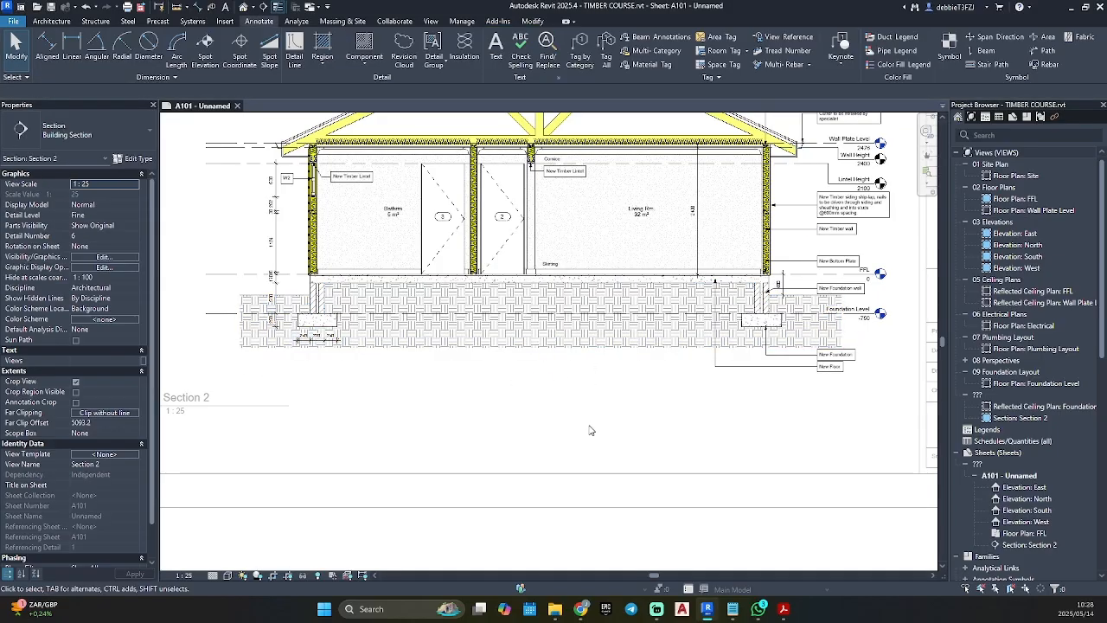
scroll(583, 390, down, 2)
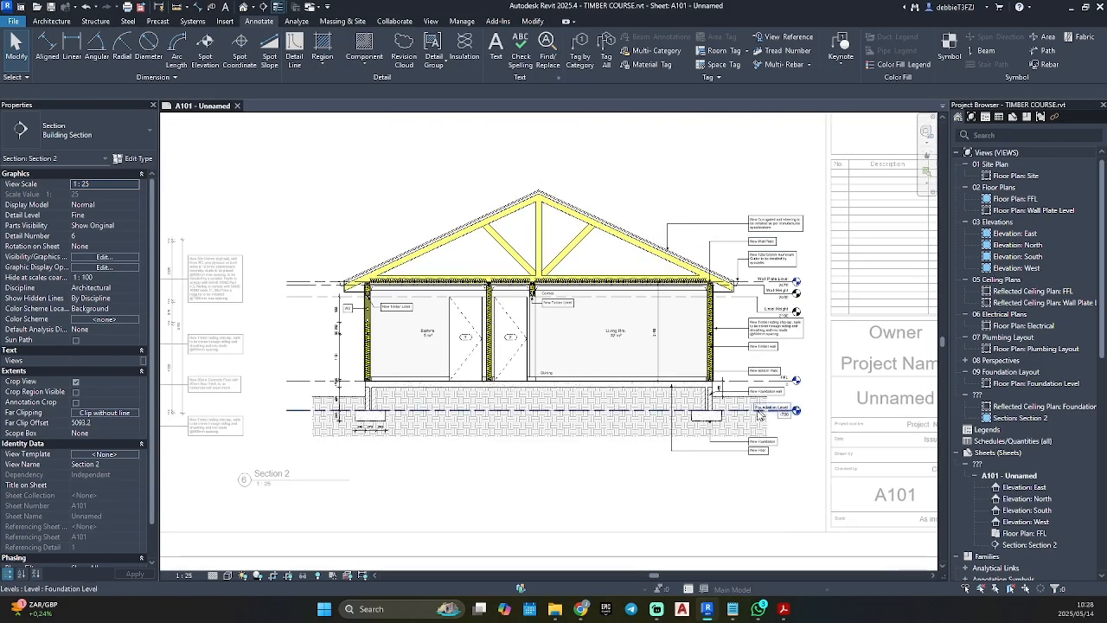
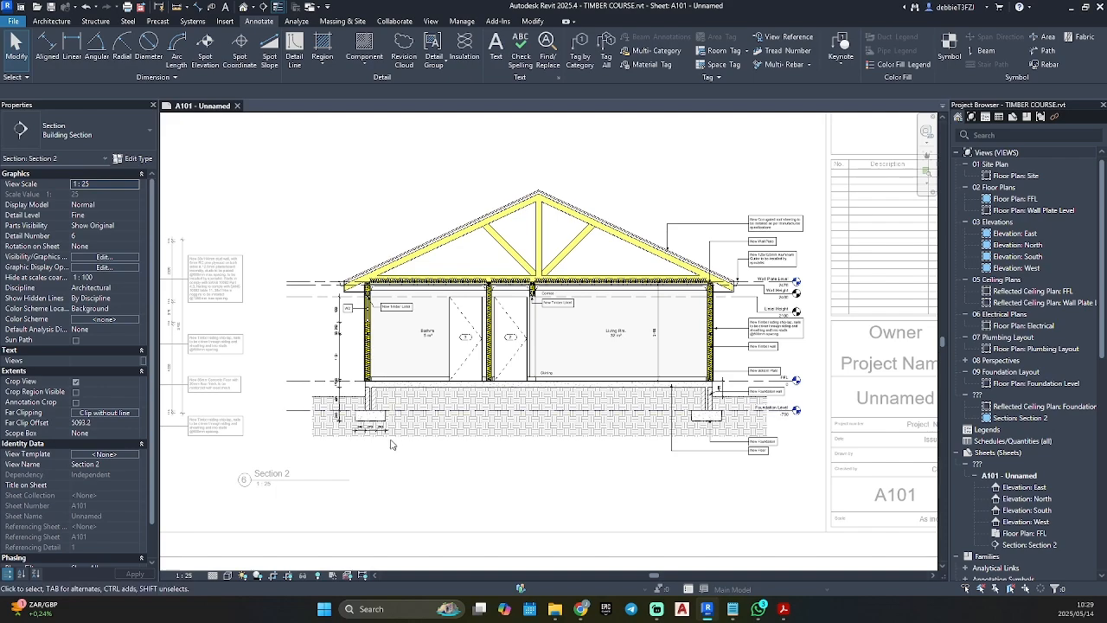
scroll(389, 313, up, 5)
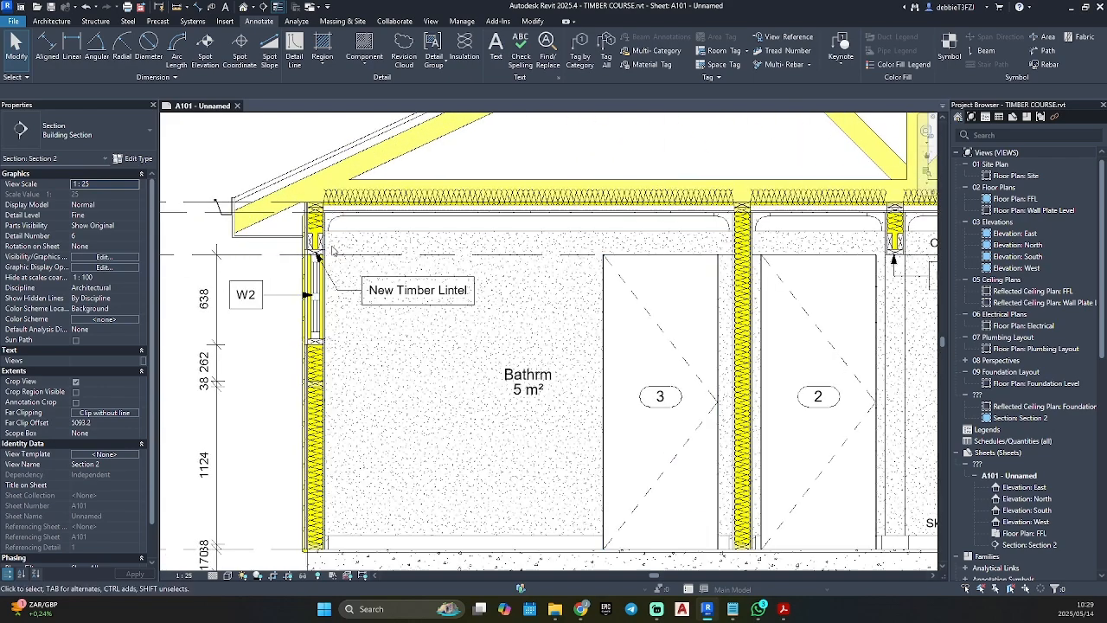
scroll(315, 300, down, 1)
middle_drag(314, 300, 421, 231)
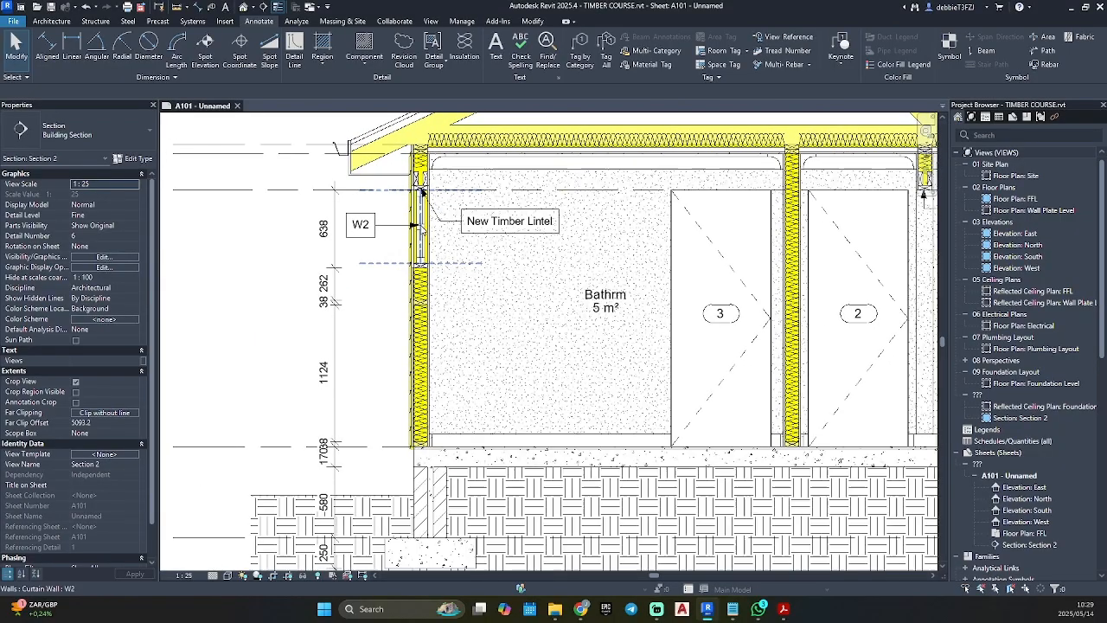
middle_drag(455, 153, 317, 239)
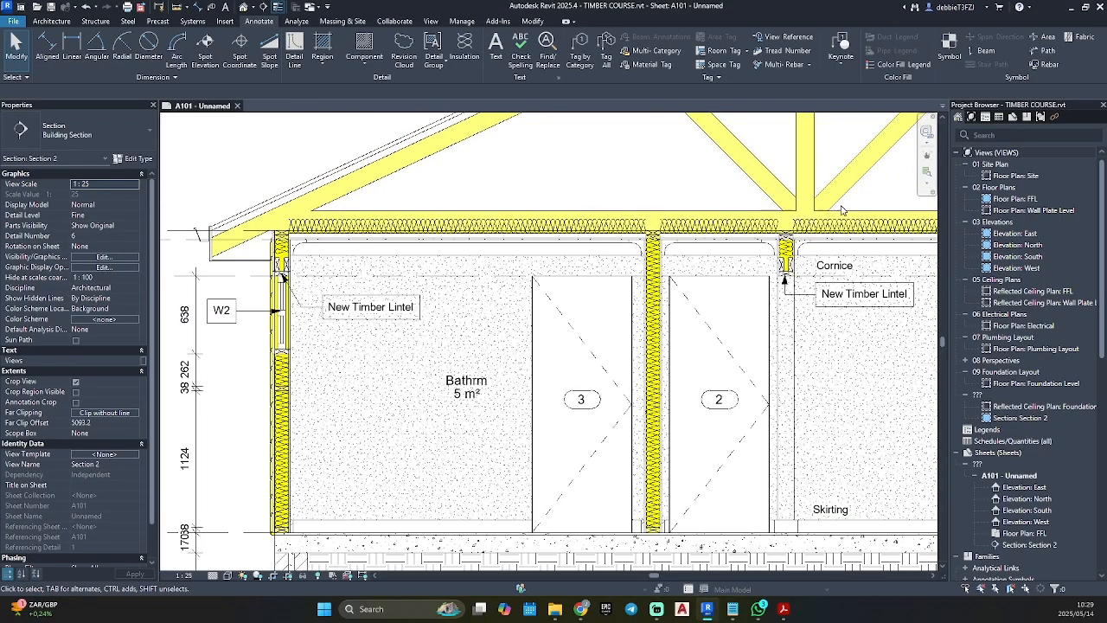
middle_drag(850, 214, 503, 240)
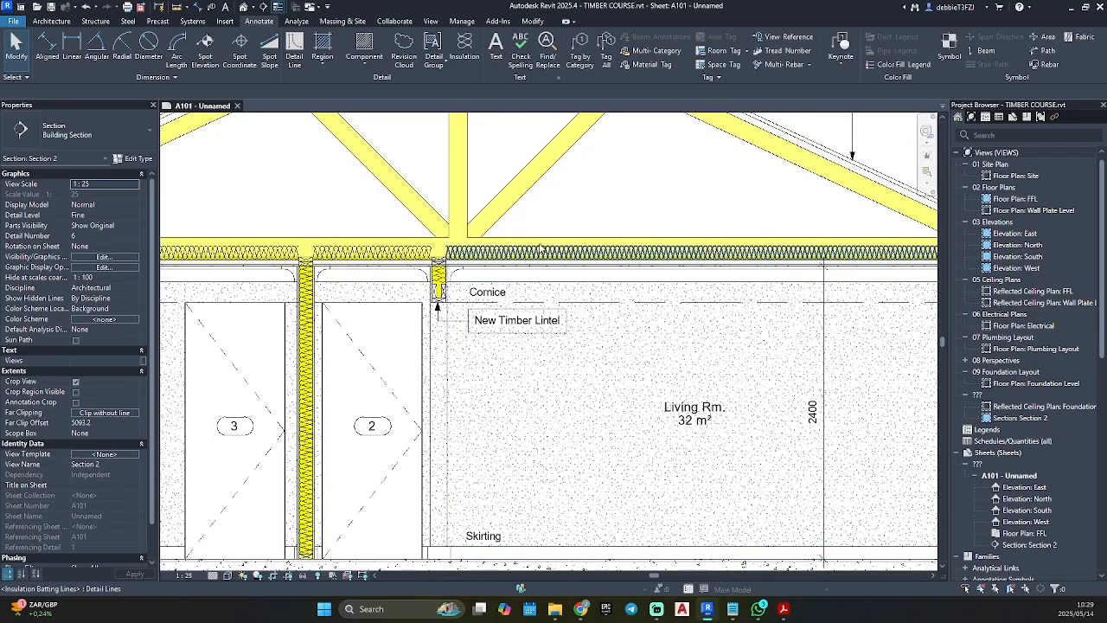
scroll(541, 248, down, 5)
middle_drag(216, 501, 341, 445)
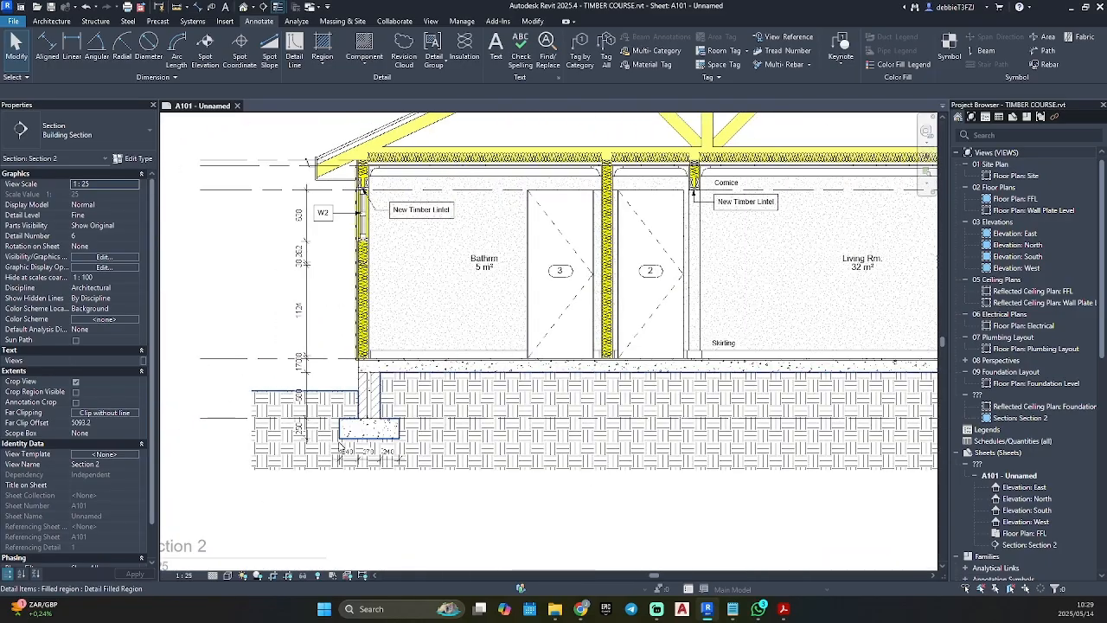
scroll(342, 445, up, 3)
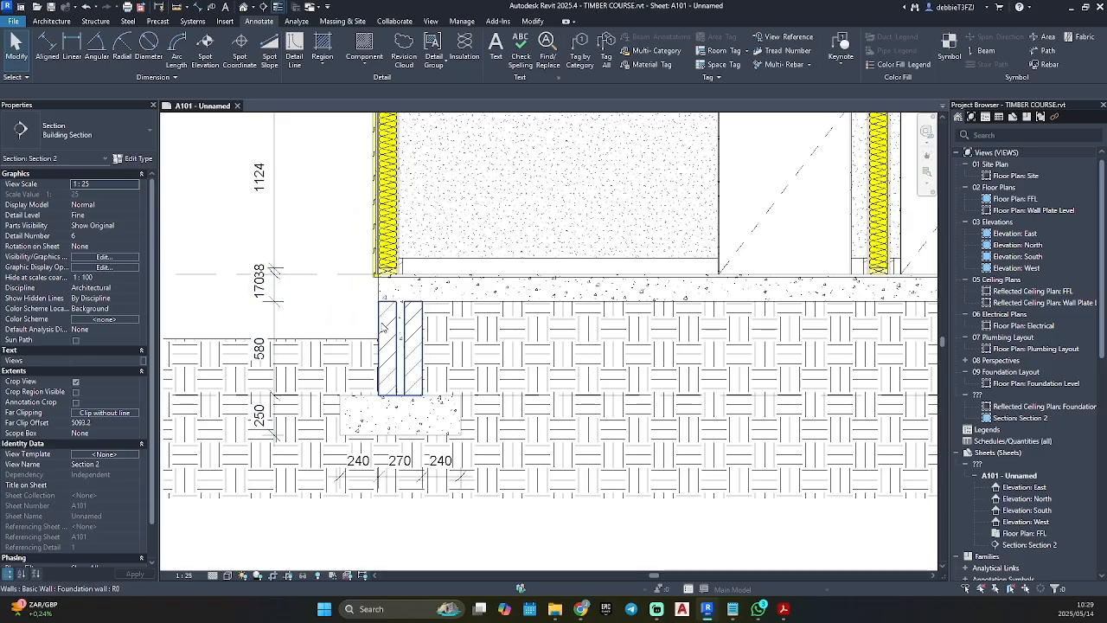
click(385, 327)
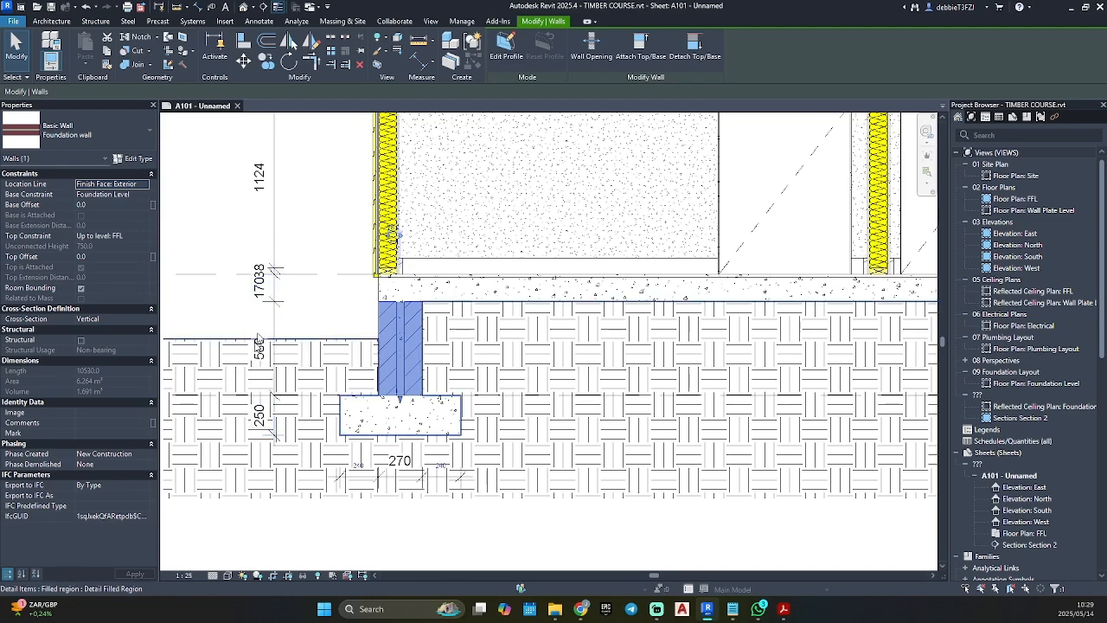
key(Escape)
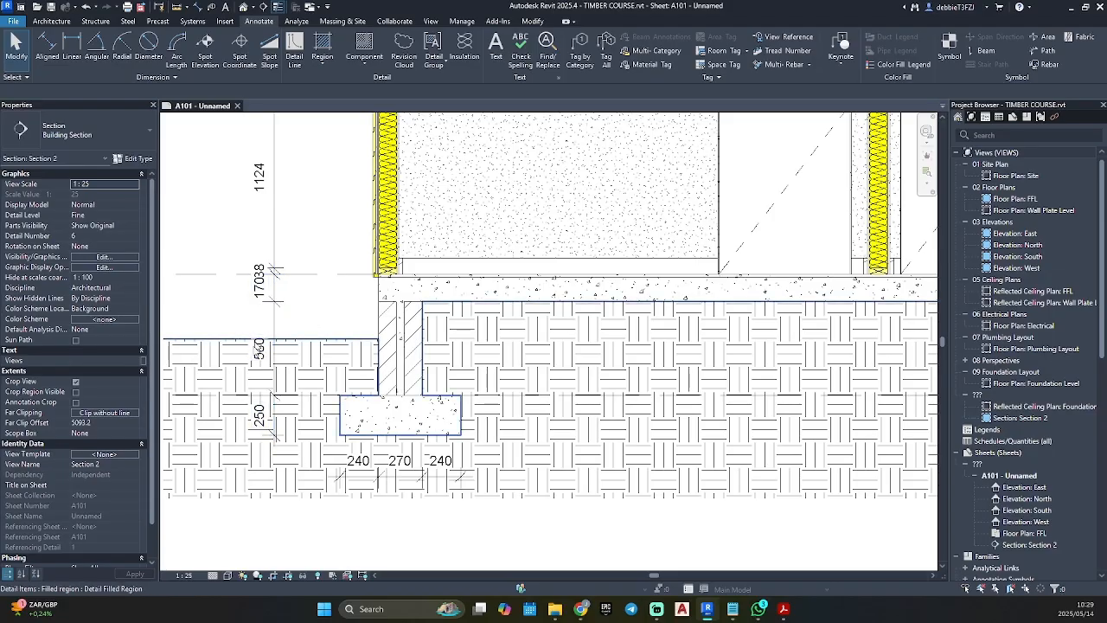
scroll(264, 294, up, 2)
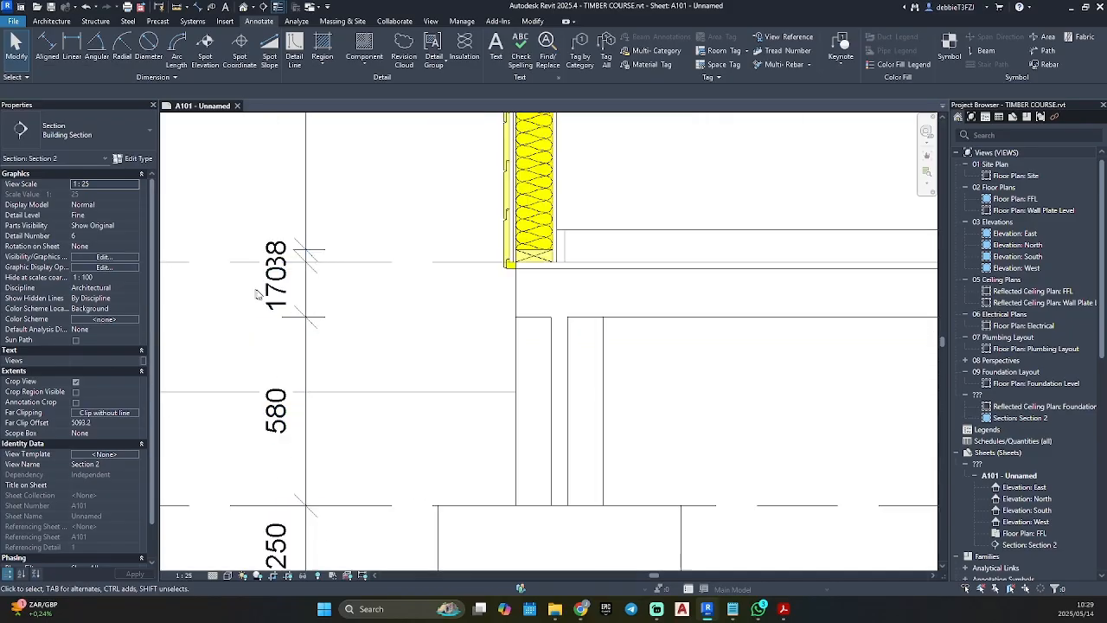
Step: Move the 170 dimension text of the floor slab down and clear of the dimension line so it no longer overlaps the neighbouring 38
click(266, 289)
drag(268, 290, 247, 337)
key(Escape)
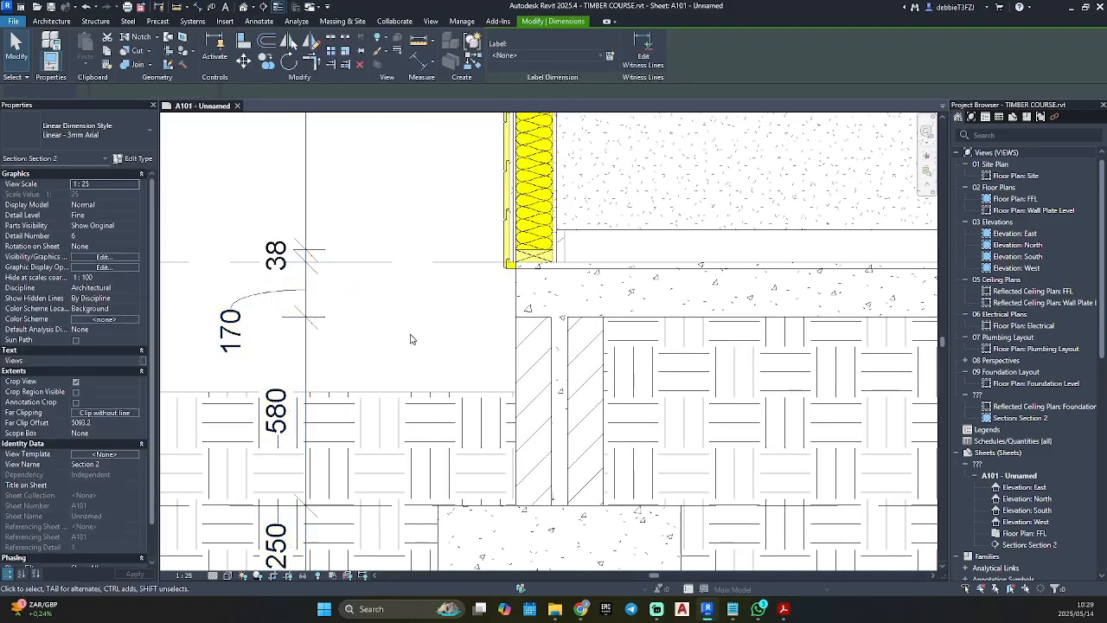
Step: Draw a 38 mm wide purlin outline with detail lines at the truss apex, square to the right roof slope between rafter and roof underside
scroll(249, 329, down, 6)
scroll(639, 374, down, 1)
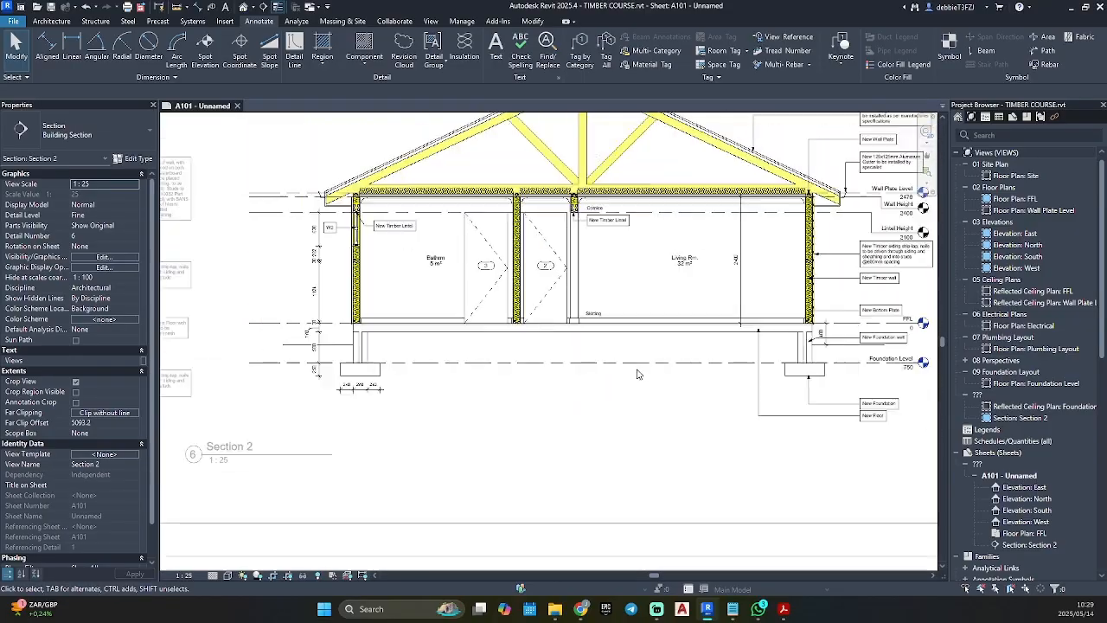
mouse_move(637, 399)
middle_down()
mouse_move(595, 435)
mouse_move(582, 469)
middle_up()
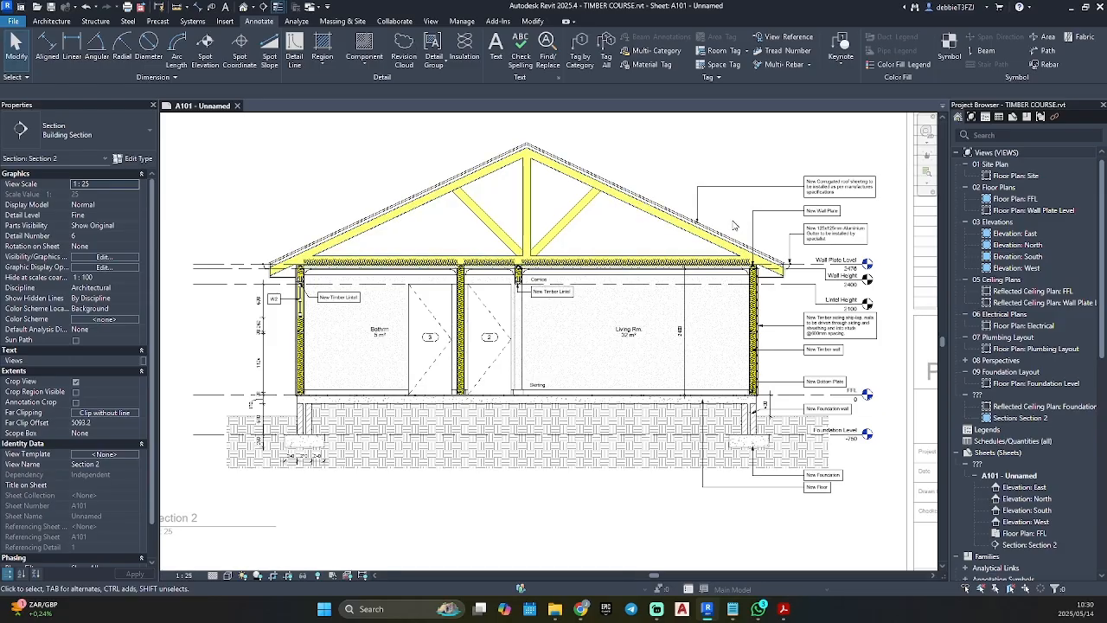
scroll(732, 298, down, 1)
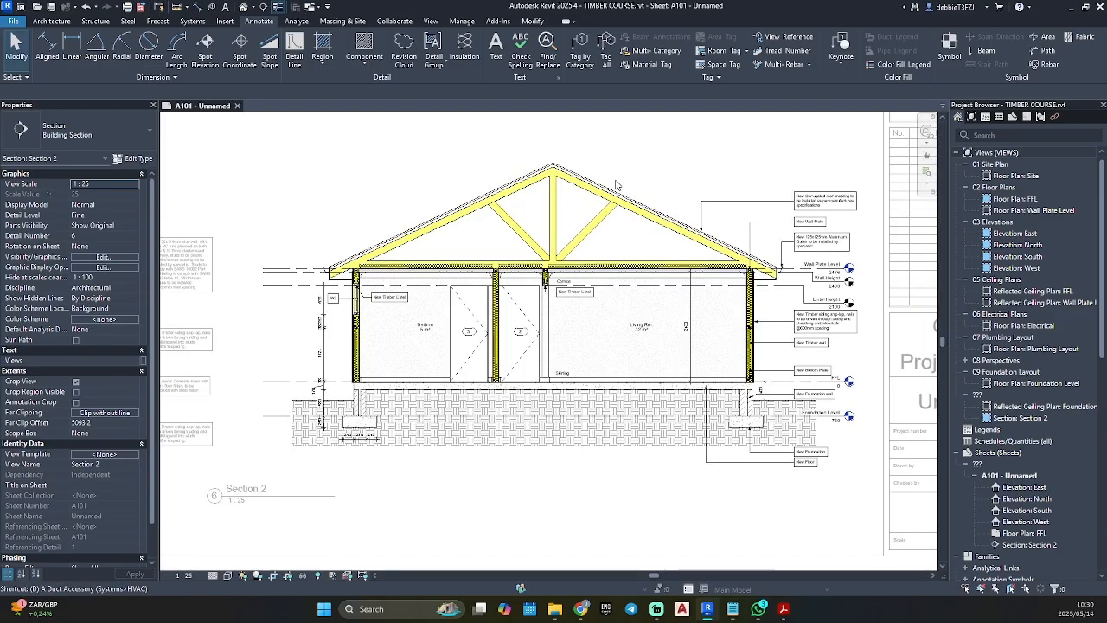
key(d)
key(l)
scroll(554, 173, up, 6)
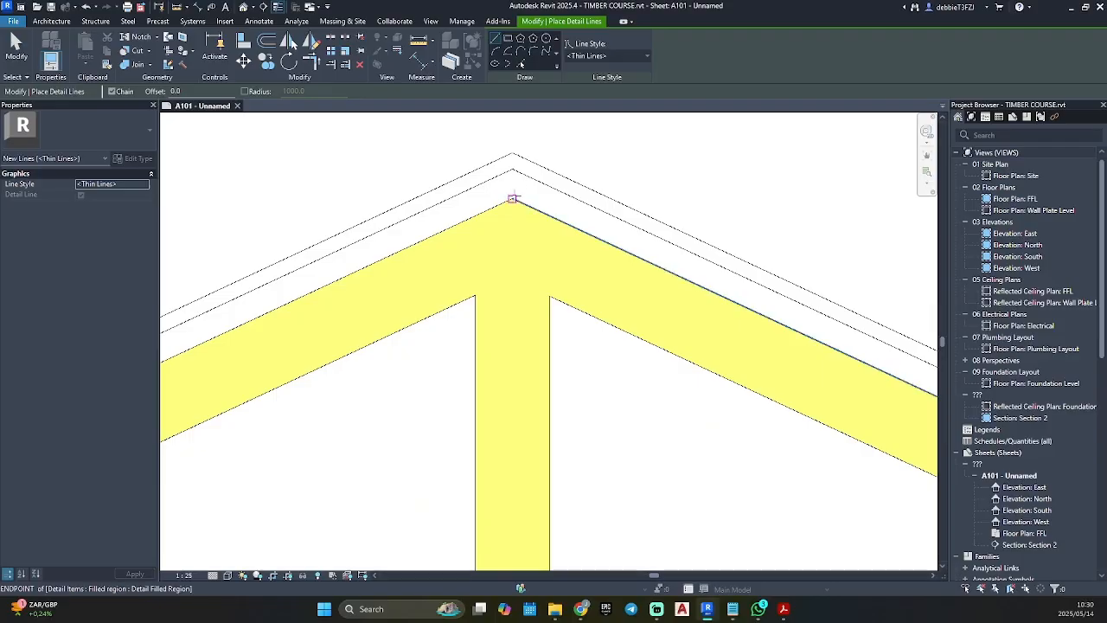
click(512, 198)
scroll(519, 179, up, 2)
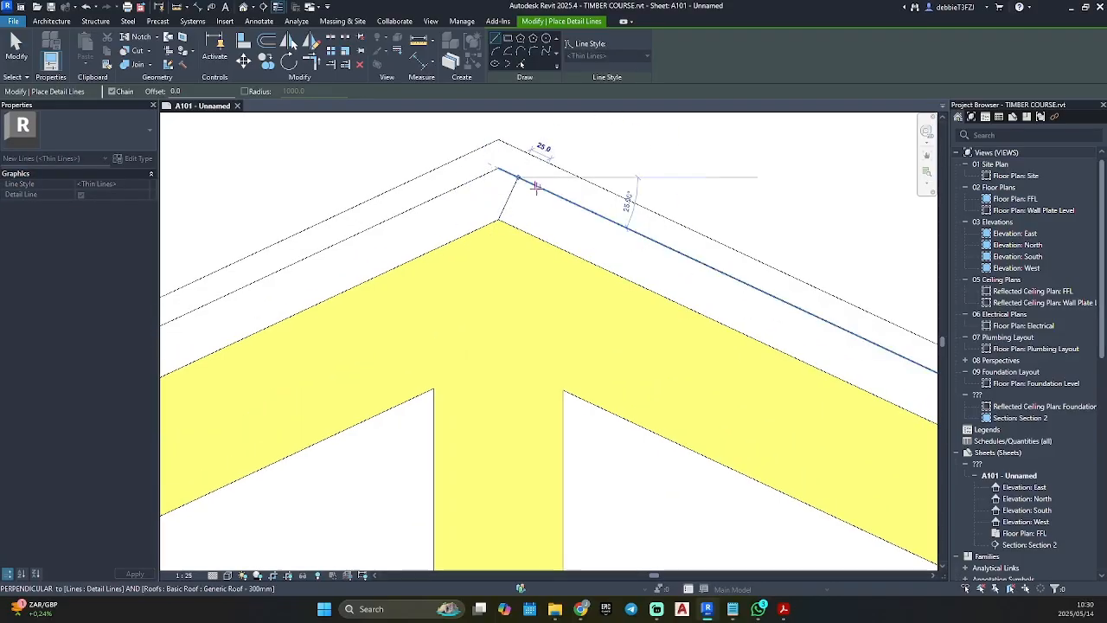
click(498, 219)
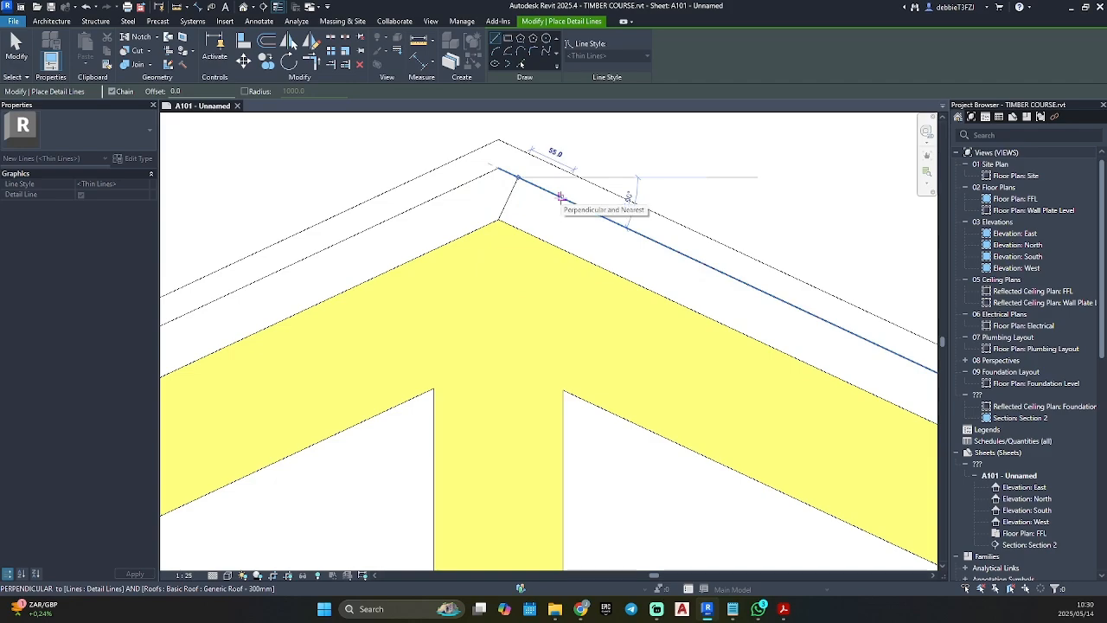
click(573, 204)
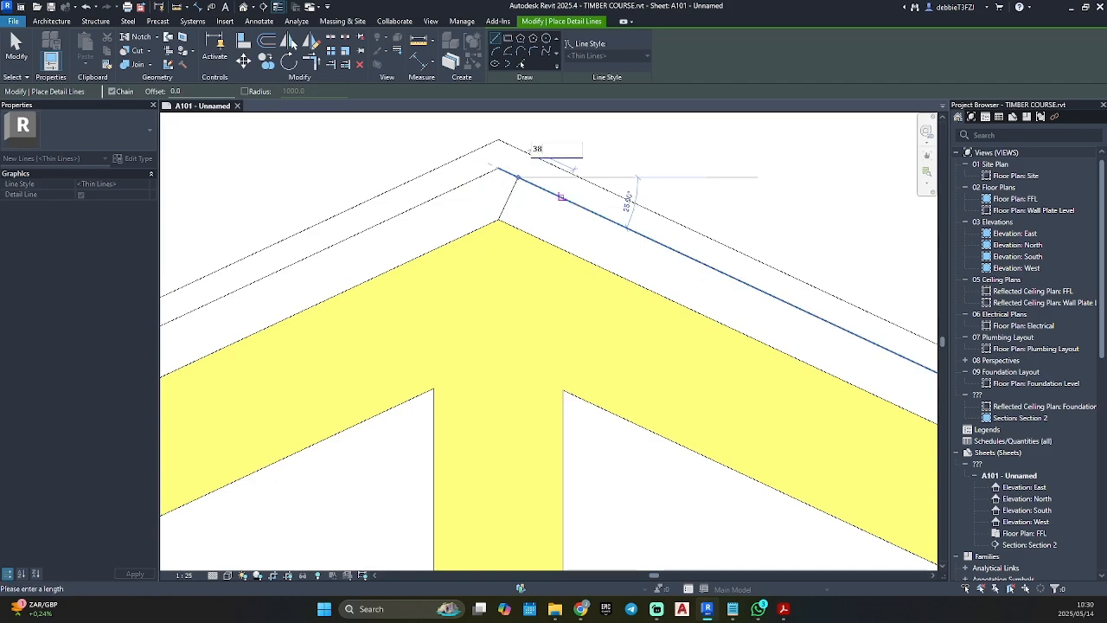
click(529, 234)
key(Escape)
key(Escape)
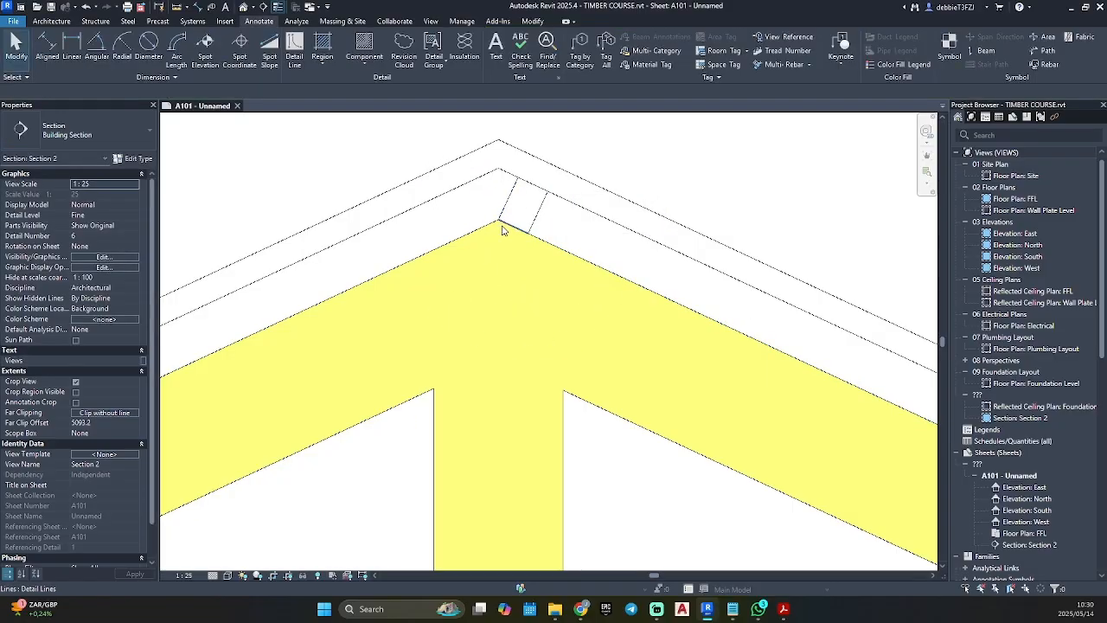
Step: Draw two diagonal detail lines between opposite corners of the purlin outline to form a cross
key(l)
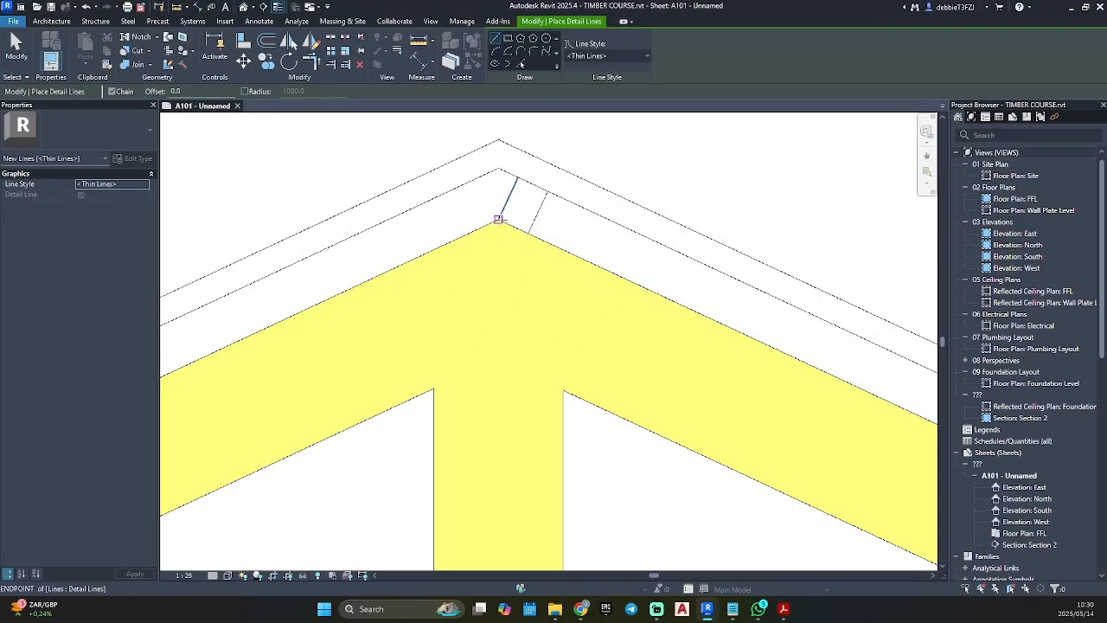
click(498, 219)
click(516, 178)
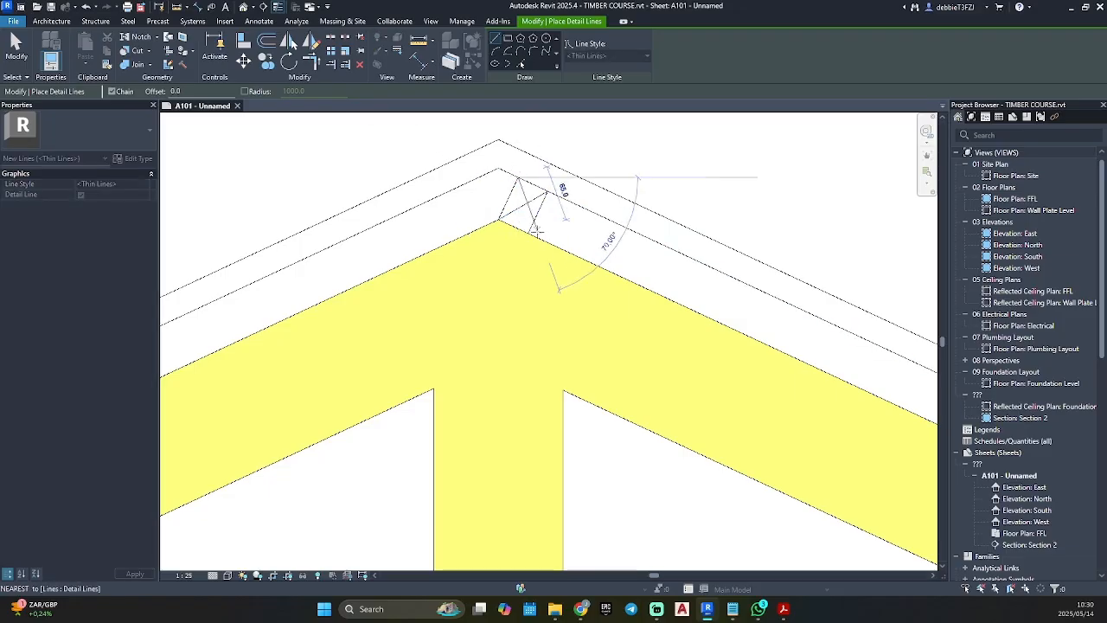
click(528, 232)
key(Escape)
key(Escape)
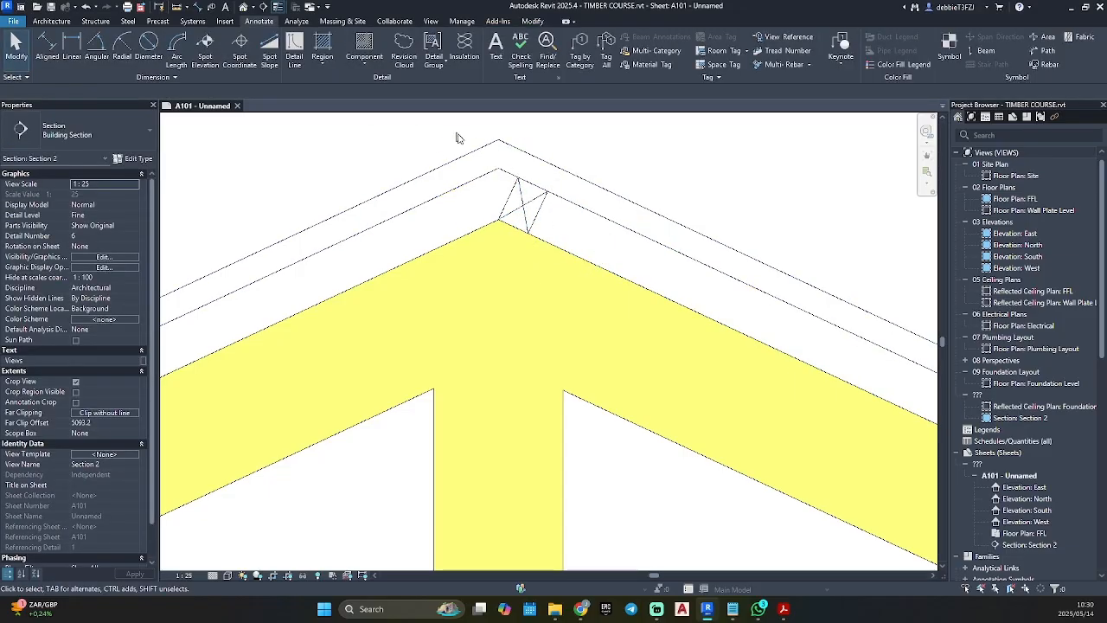
Step: Combine all the purlin's outline and diagonal lines into one detail group, keeping the default name Group 1
drag(550, 247, 568, 264)
scroll(523, 229, up, 2)
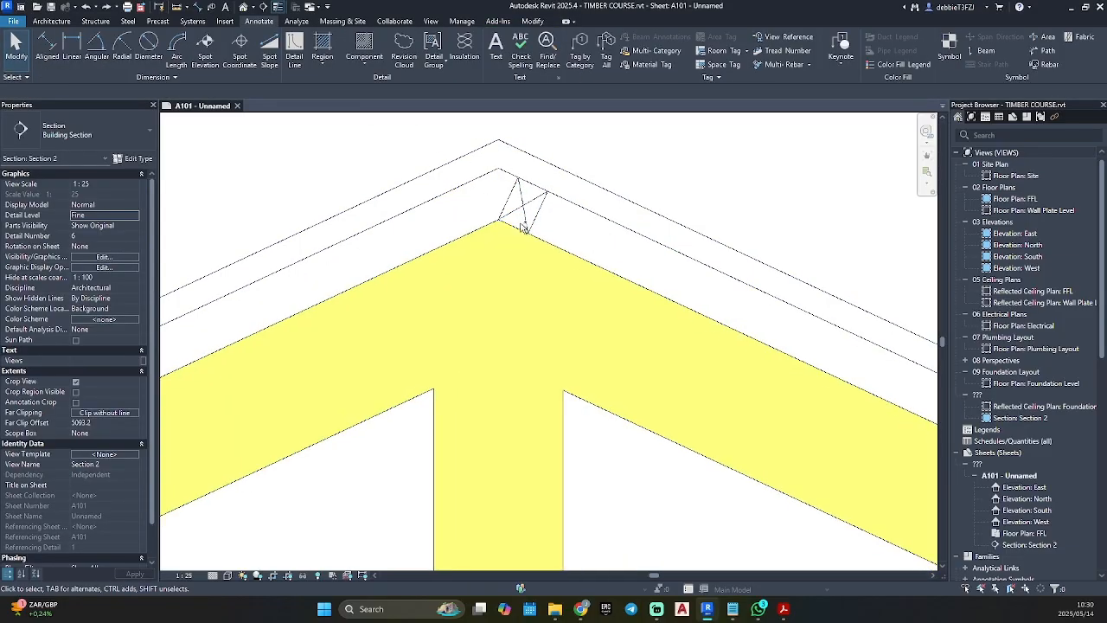
middle_drag(618, 146, 519, 289)
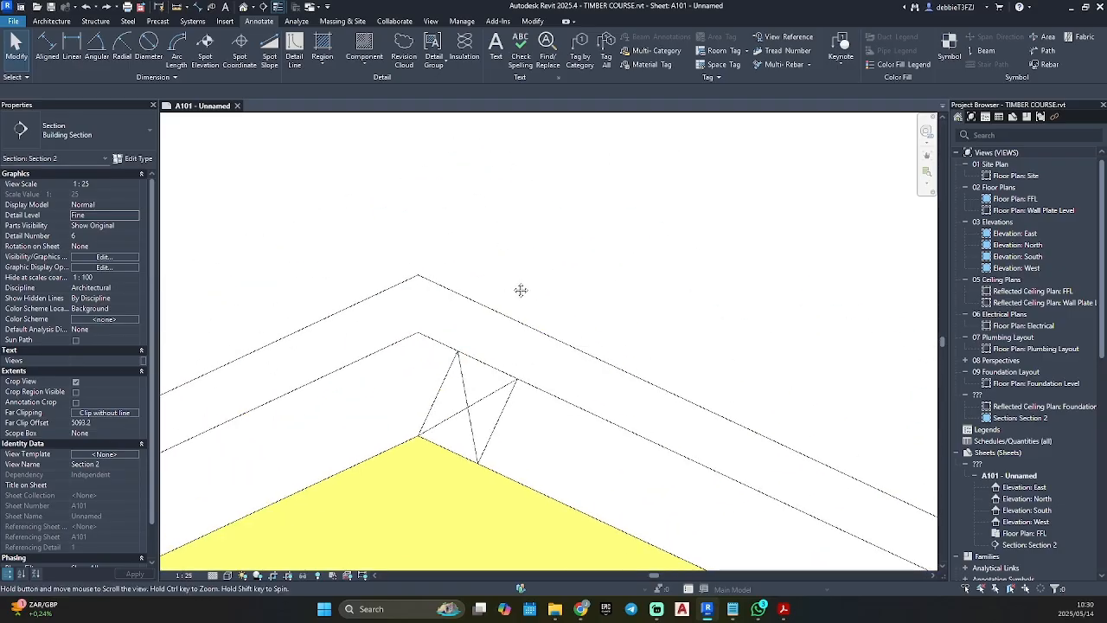
drag(378, 226, 551, 493)
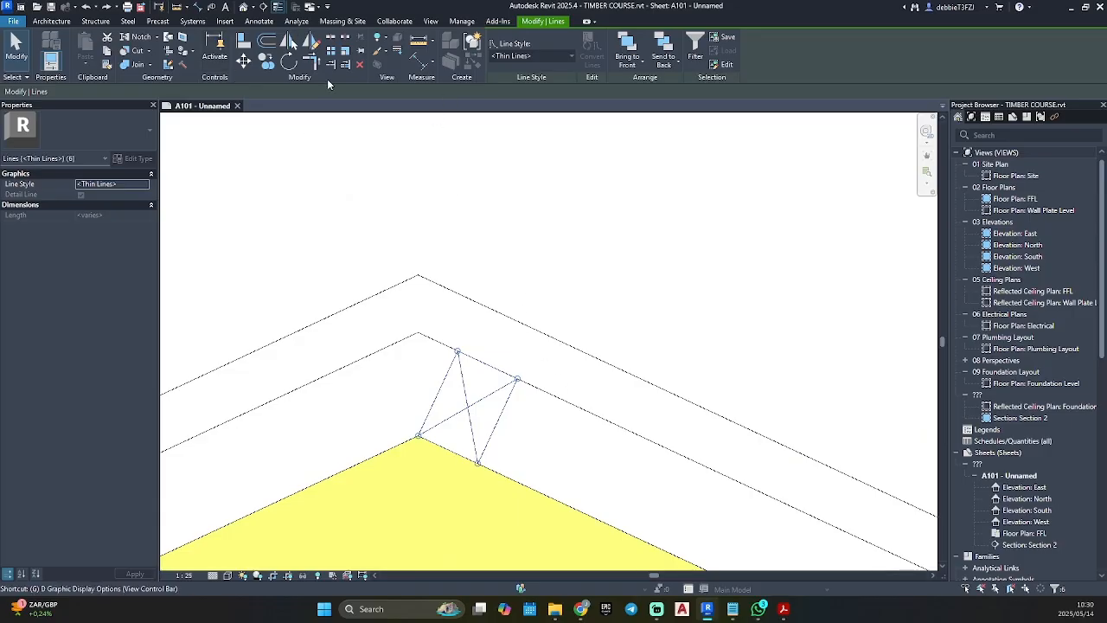
key(r)
key(Escape)
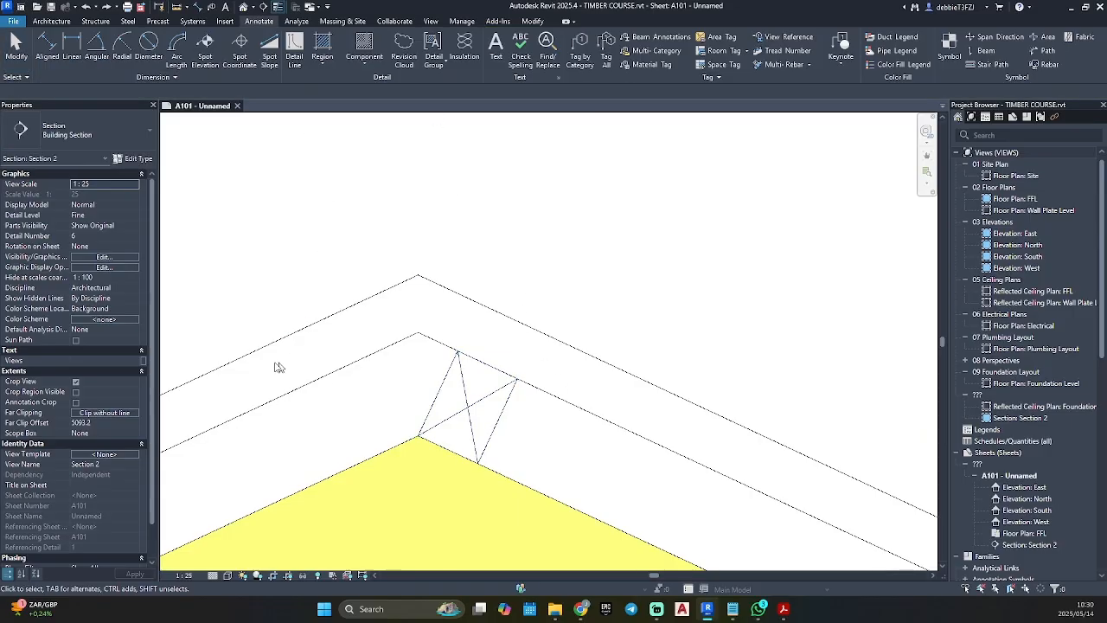
drag(358, 220, 579, 505)
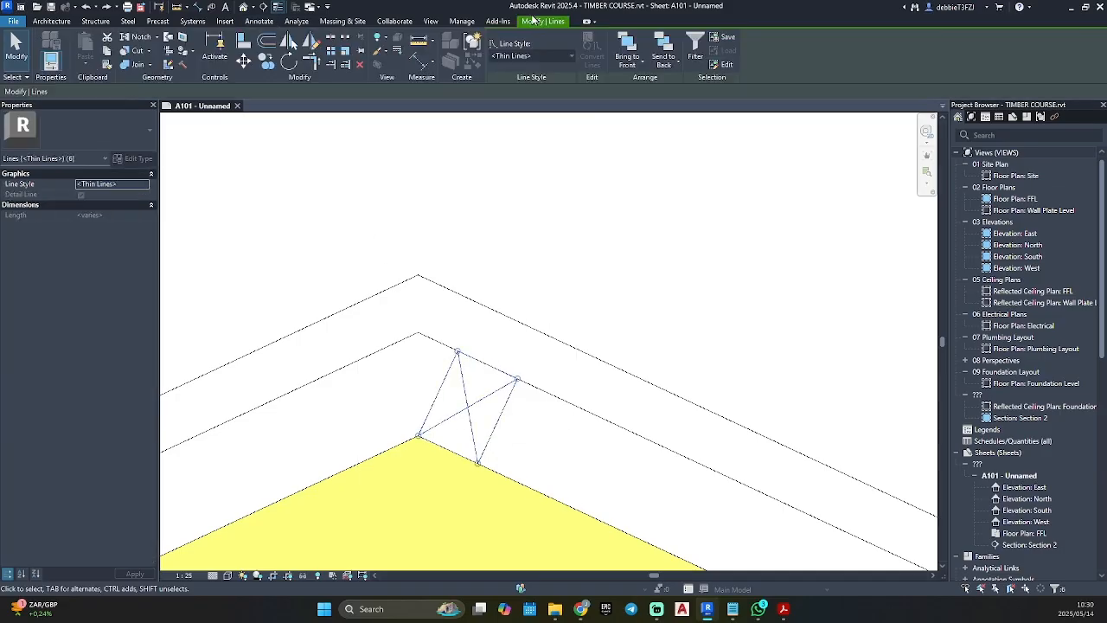
click(472, 42)
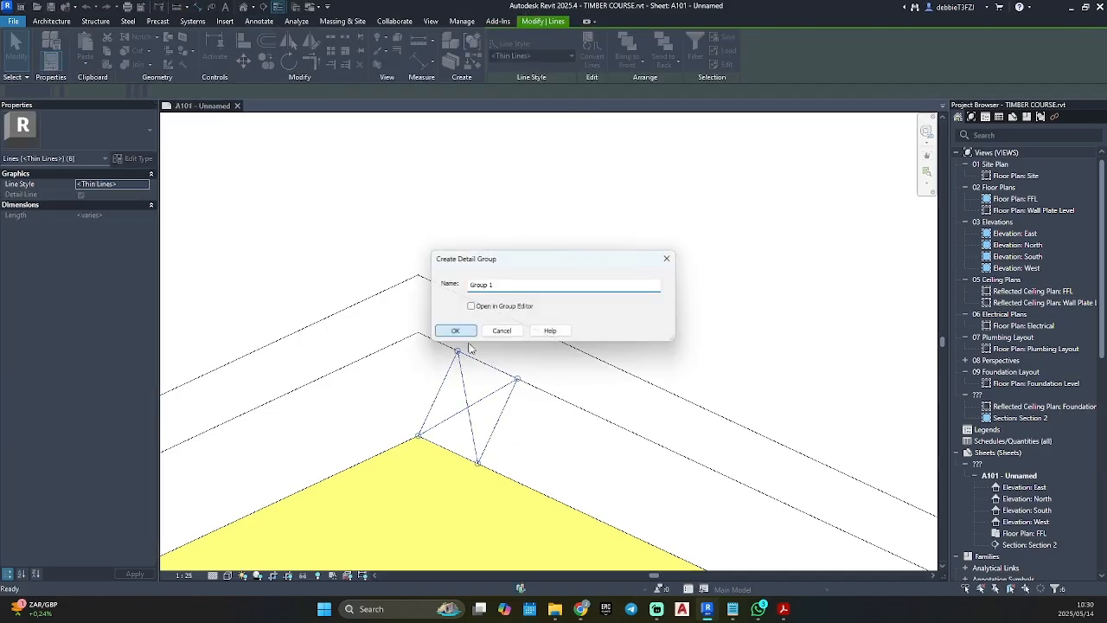
click(456, 332)
key(Escape)
Step: Copy the purlin group repeatedly at 450 mm spacing down the right roof slope, from the apex as far as the gutter
scroll(541, 333, down, 4)
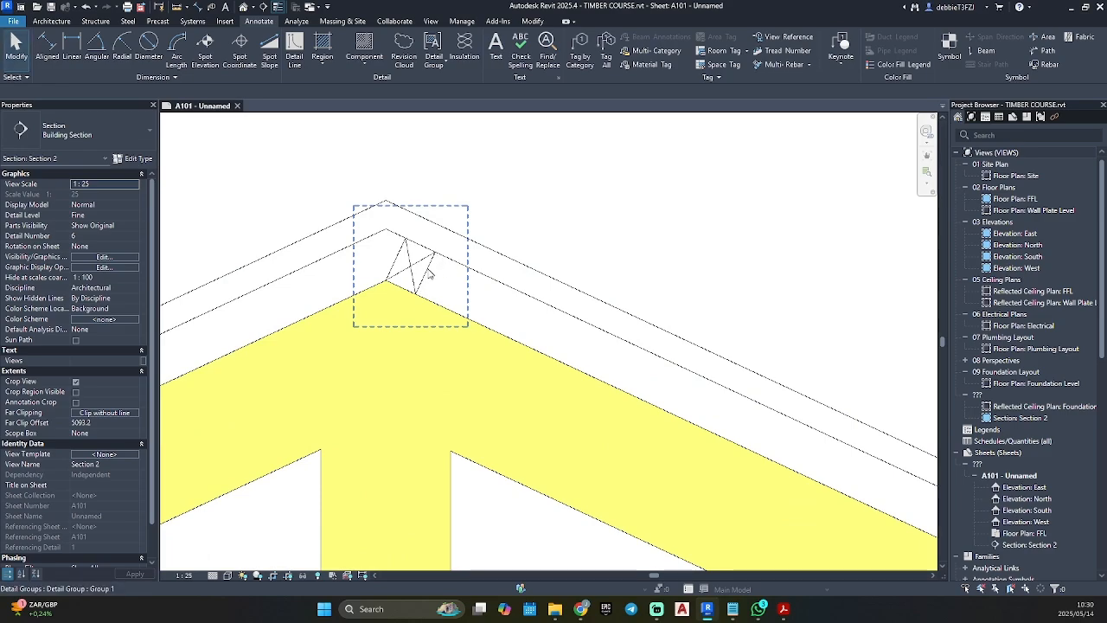
click(428, 270)
key(c)
key(o)
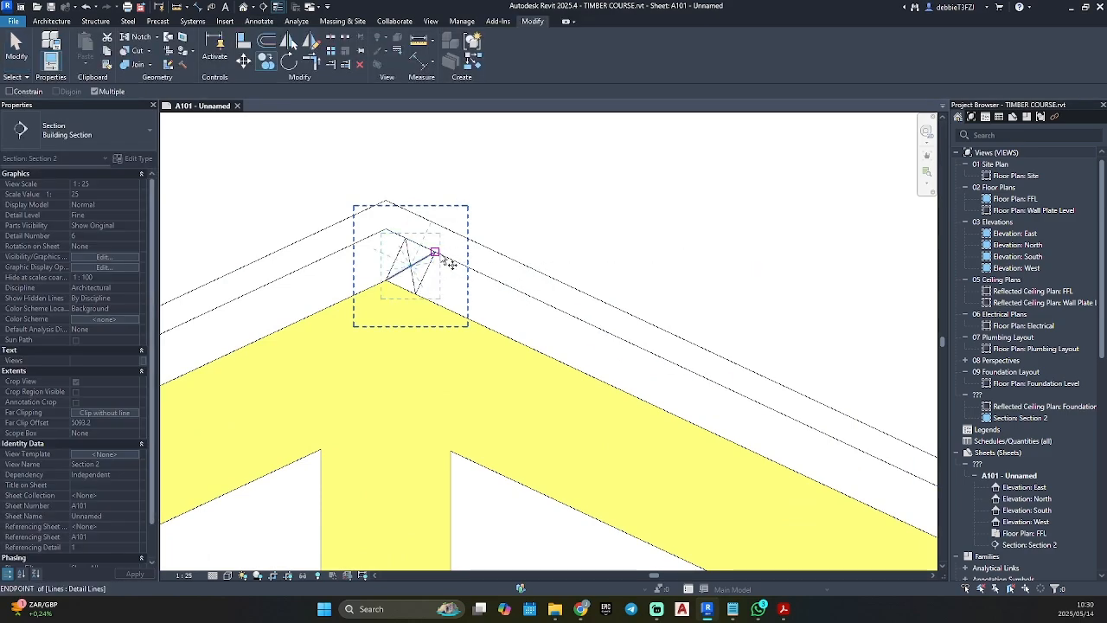
click(437, 253)
scroll(722, 386, down, 4)
middle_drag(721, 386, 245, 151)
scroll(595, 322, down, 5)
scroll(834, 416, up, 4)
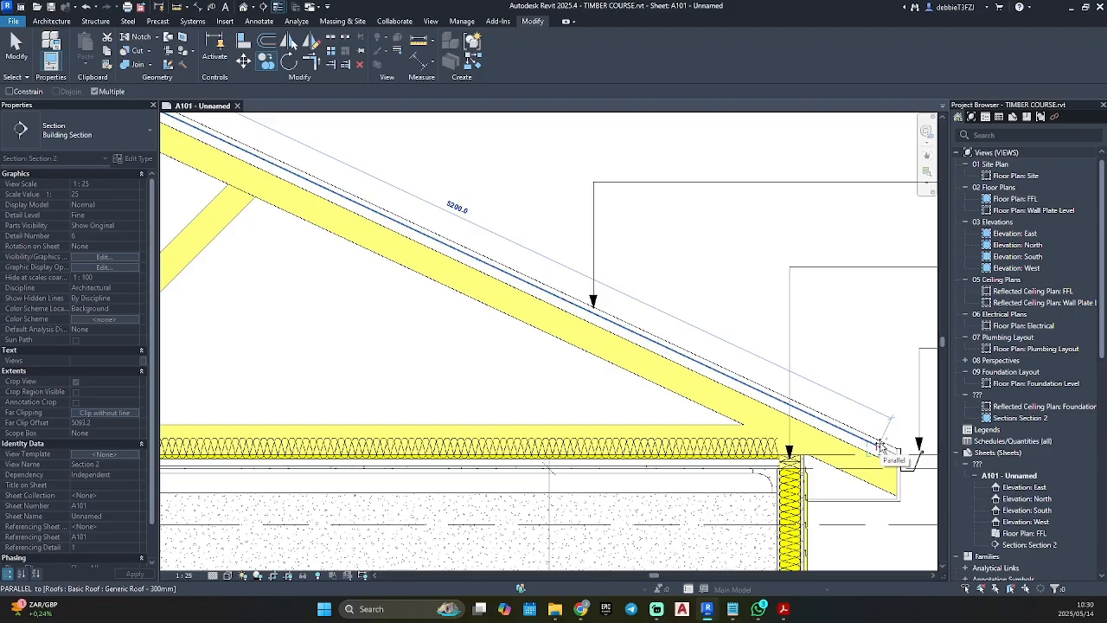
text(450)
key(Return)
text(450)
key(Return)
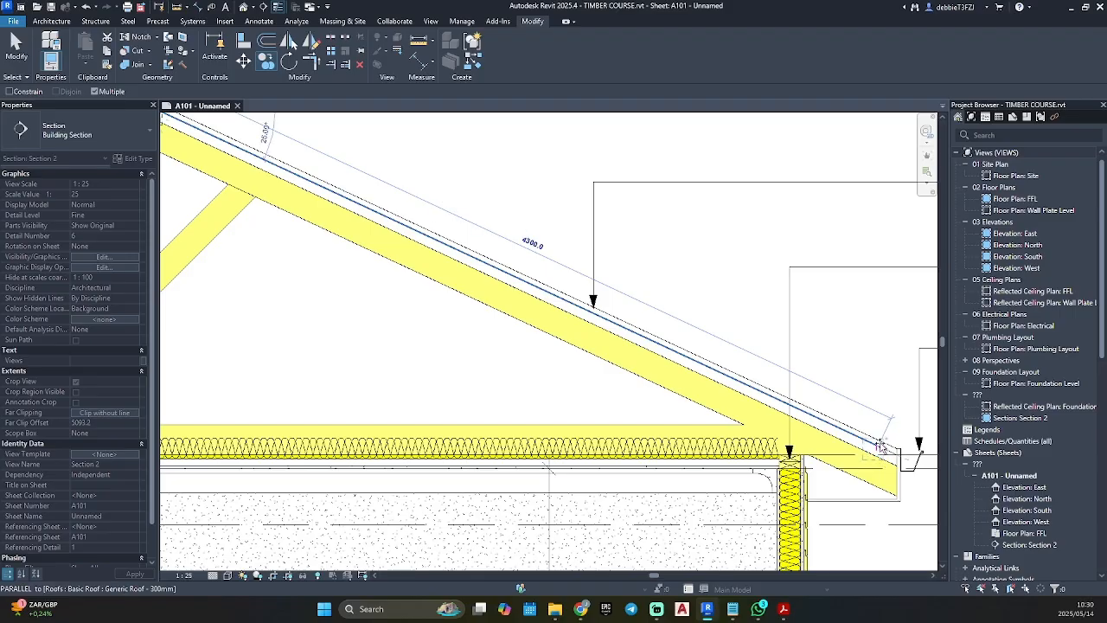
text(450)
key(Return)
text(4)
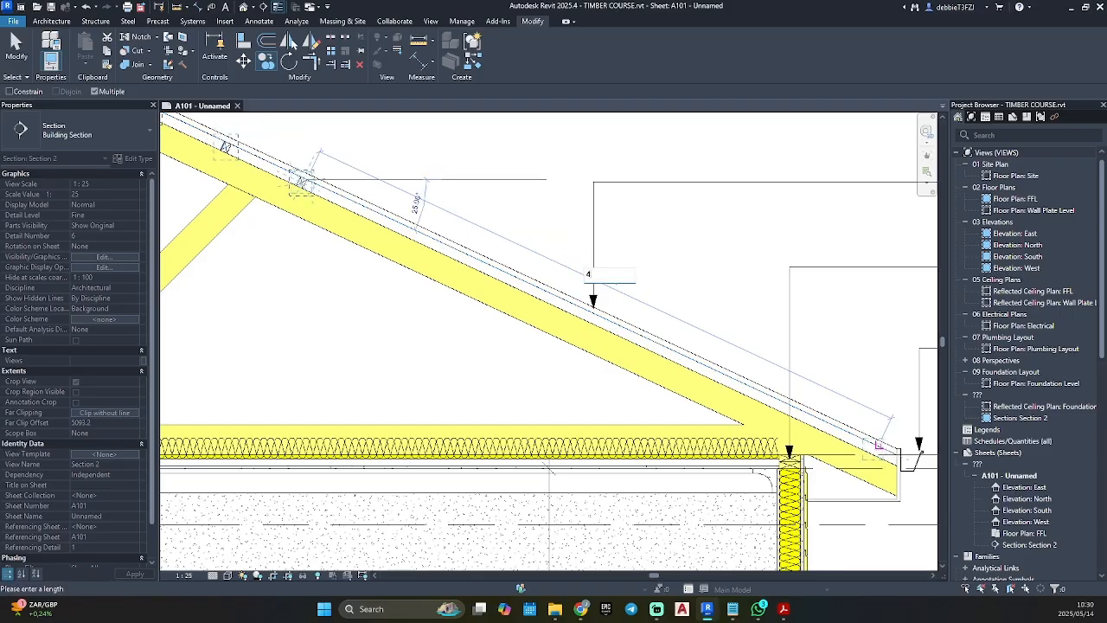
text(50)
key(Return)
text(450)
key(Return)
text(4)
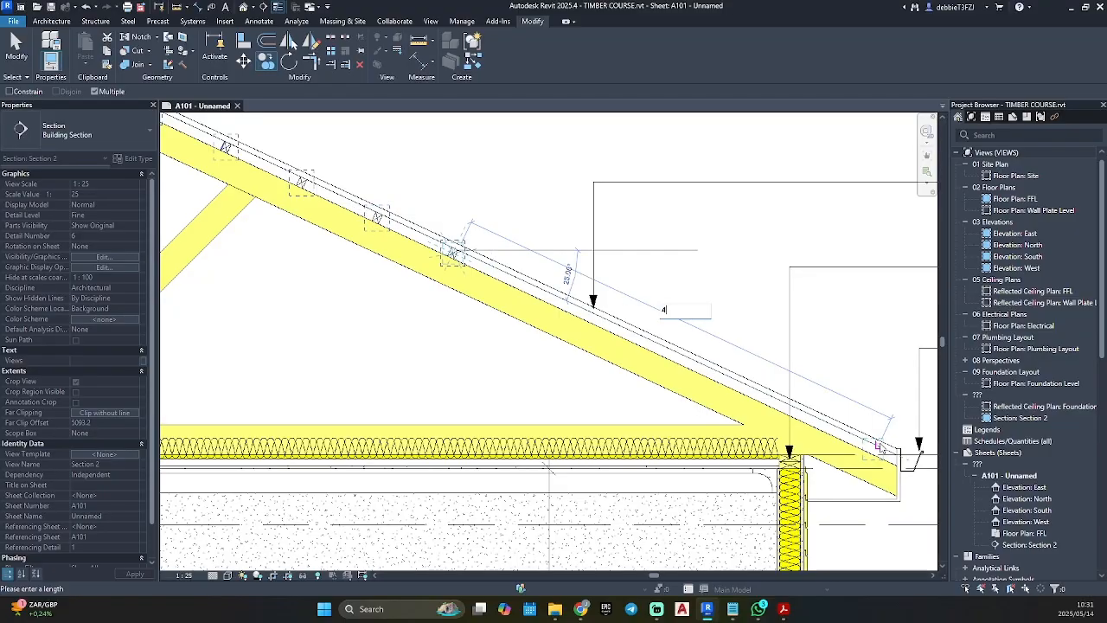
text(50)
key(Return)
text(45)
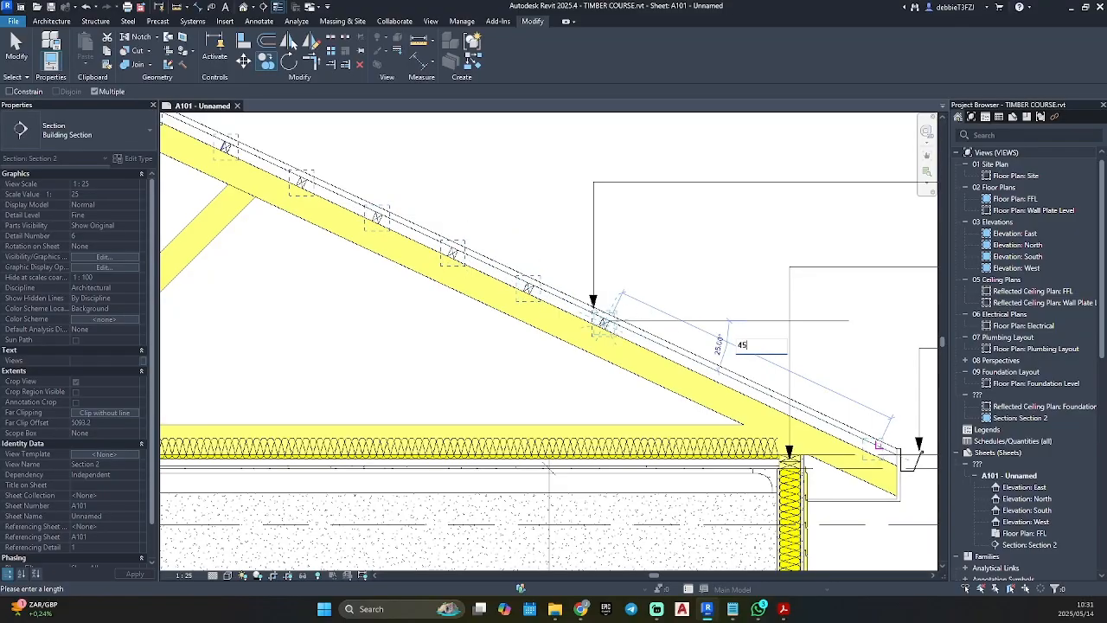
text(0)
key(Return)
text(450)
key(Return)
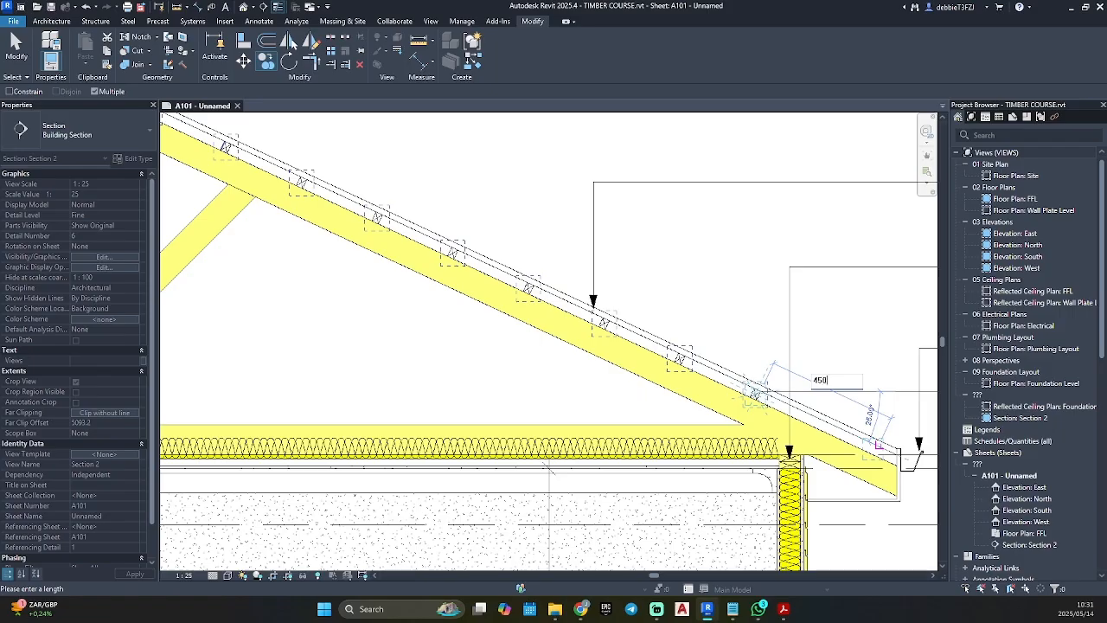
text(450)
key(Return)
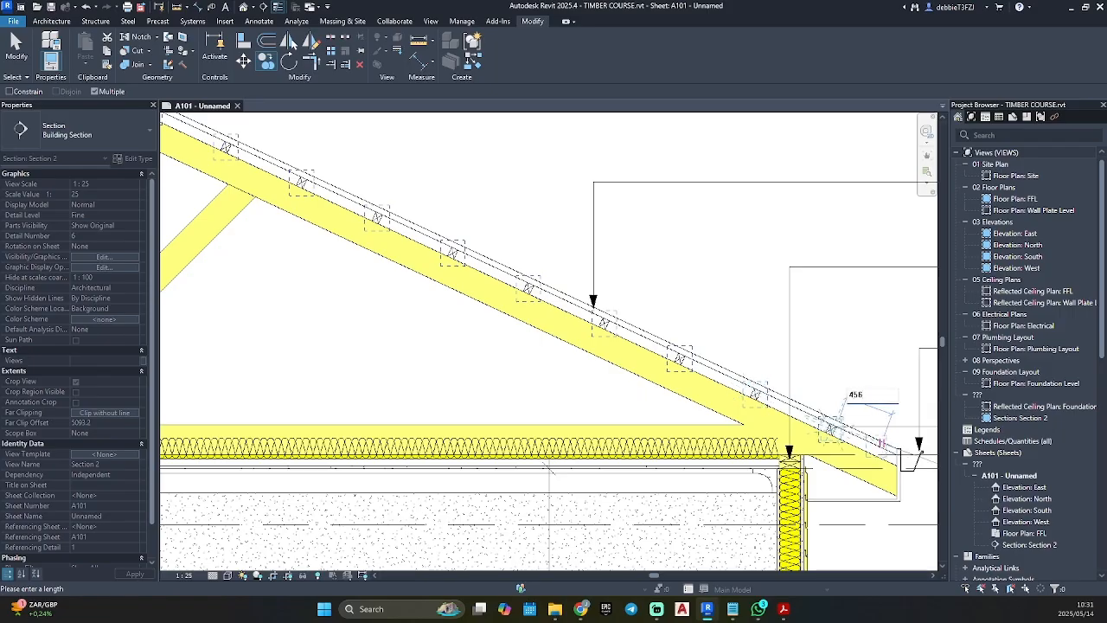
text(450)
key(Return)
key(Escape)
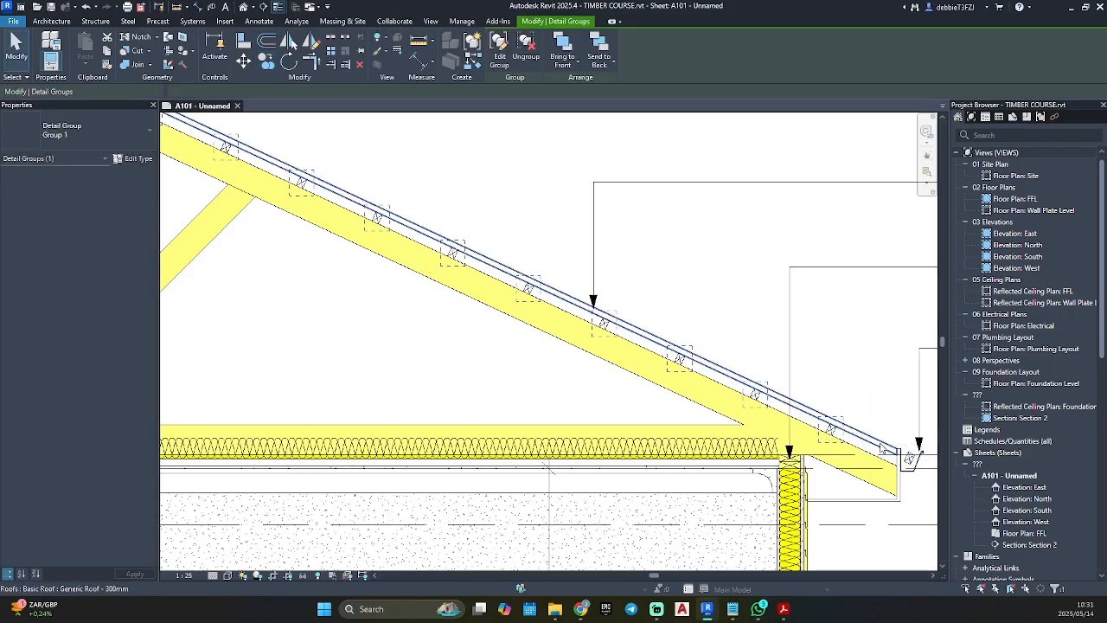
key(Escape)
Step: Move the lowest purlin copy horizontally out of the gutter to the lower end of the roof slope, using its upper outer corner as base point
middle_drag(910, 458, 773, 372)
scroll(772, 373, up, 5)
click(768, 387)
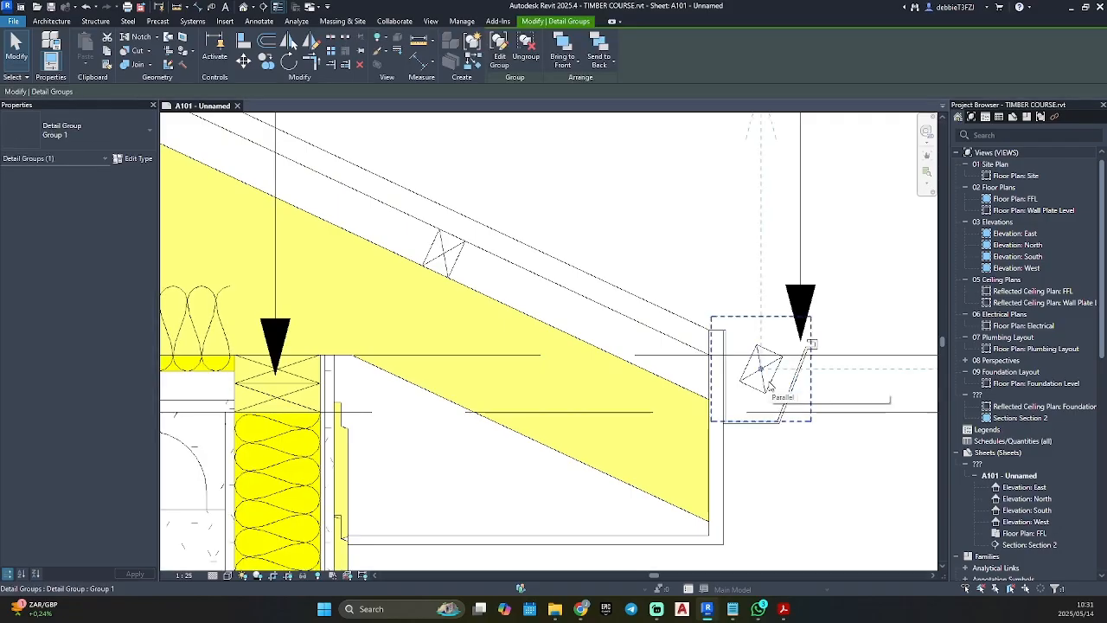
key(m)
key(v)
scroll(770, 384, up, 3)
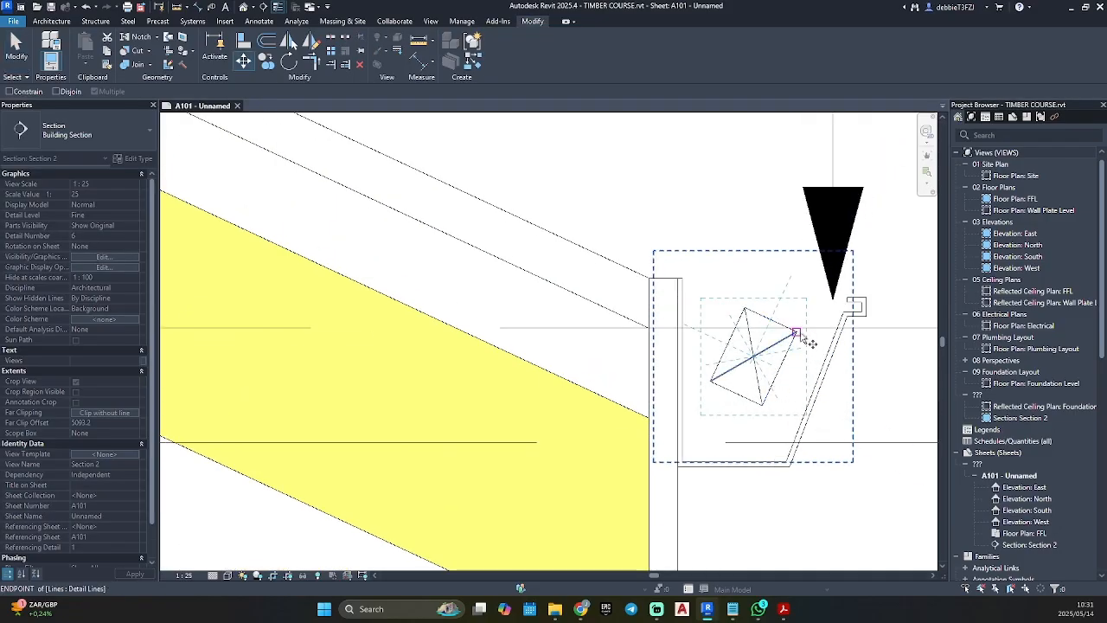
click(796, 332)
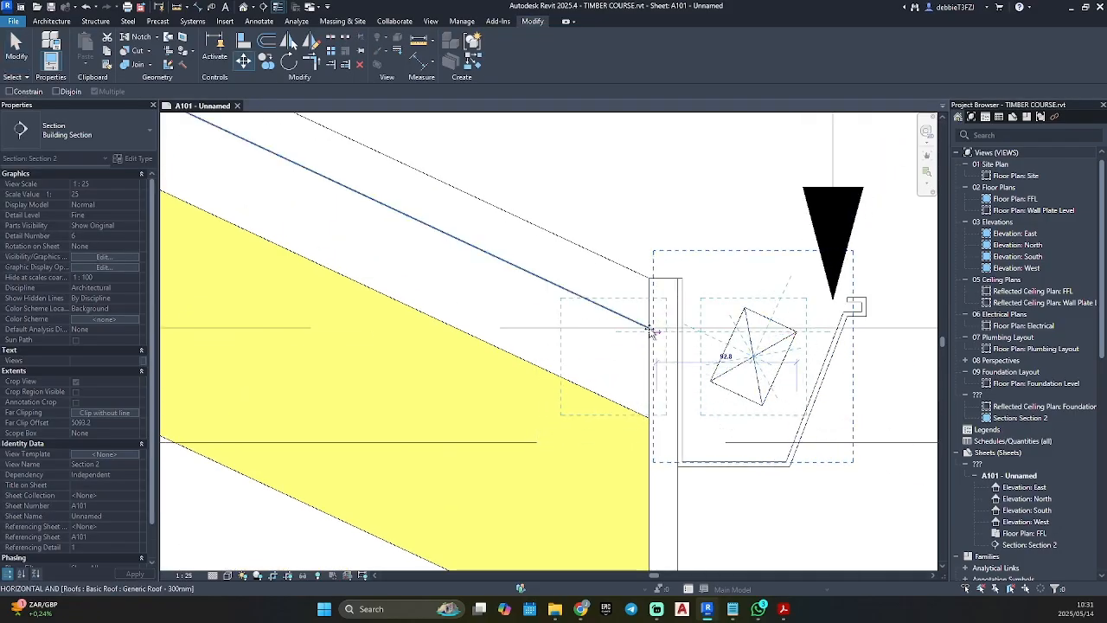
click(653, 332)
Step: Refine the lowest purlin's position by moving its upper outer corner exactly onto the end of the roof's underside
scroll(668, 371, up, 3)
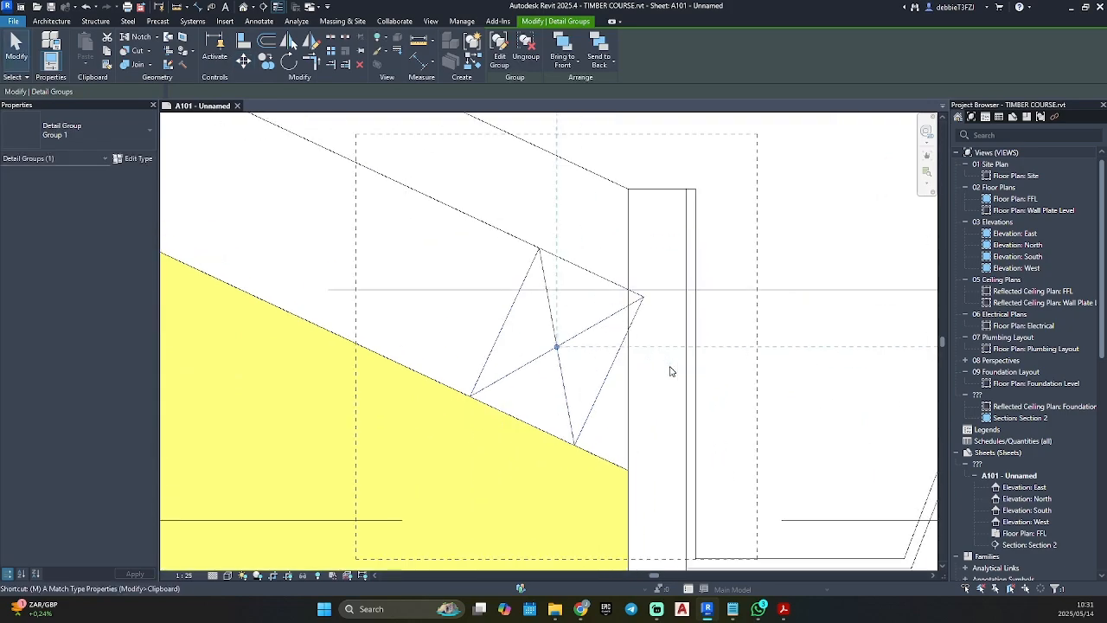
key(v)
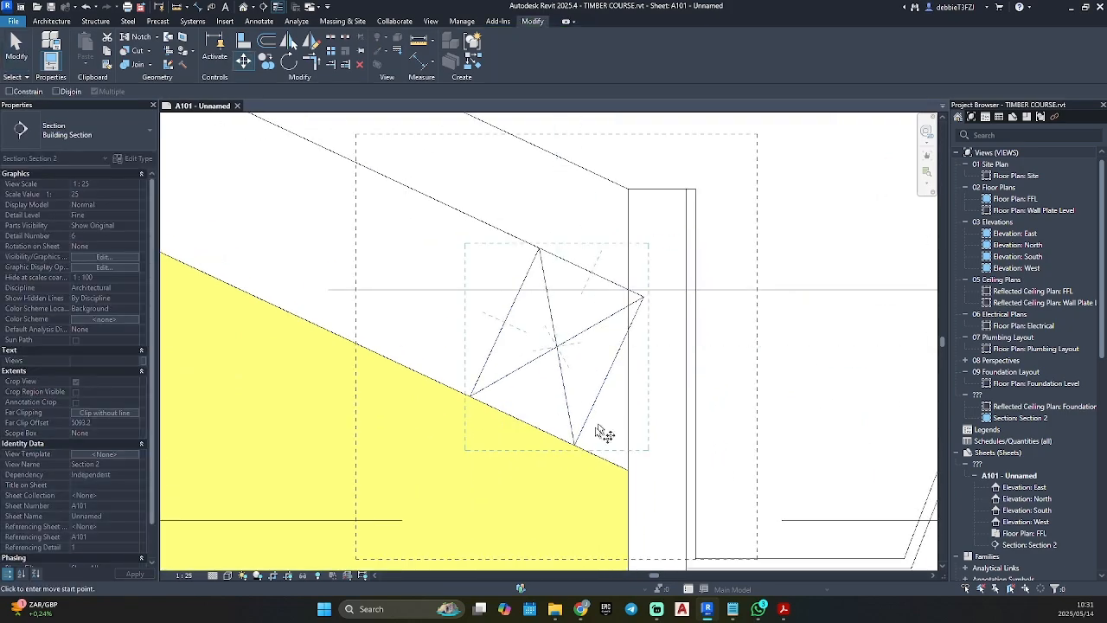
click(643, 299)
scroll(640, 296, up, 2)
click(617, 285)
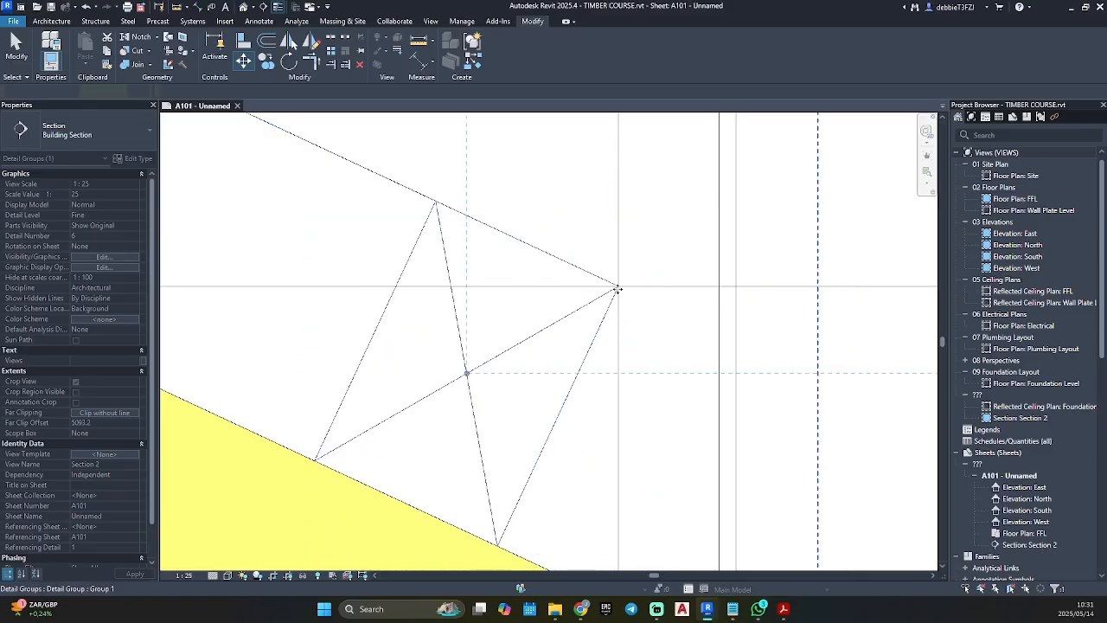
scroll(611, 320, down, 3)
scroll(610, 320, down, 5)
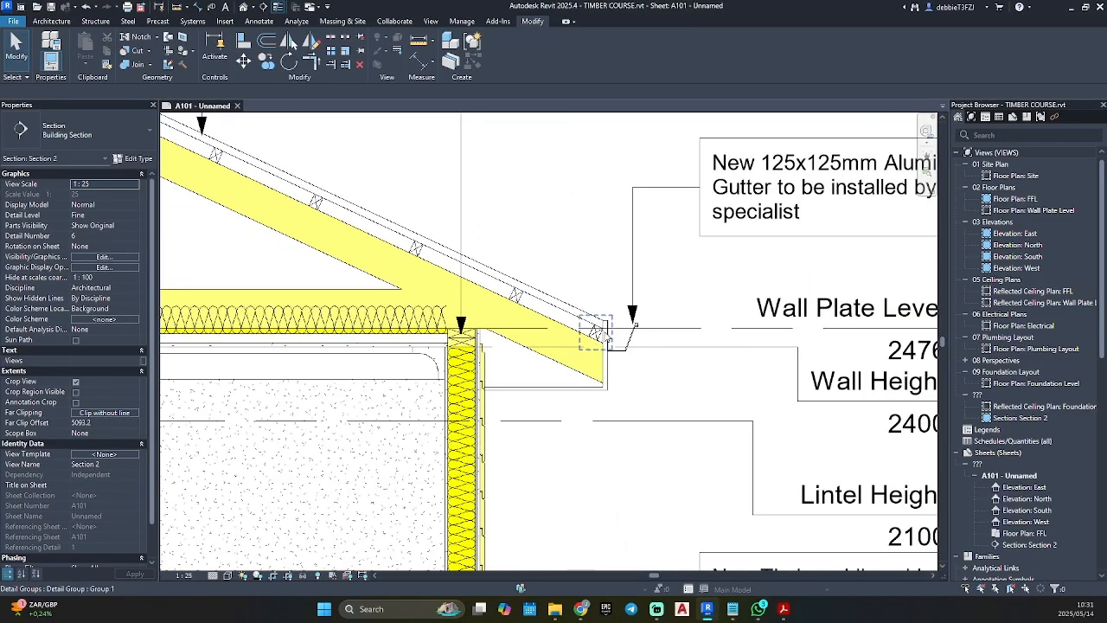
Step: Mirror all purlin groups on the right roof slope to the left slope, using a vertical axis drawn through the roof apex
middle_drag(603, 344, 824, 440)
click(824, 439)
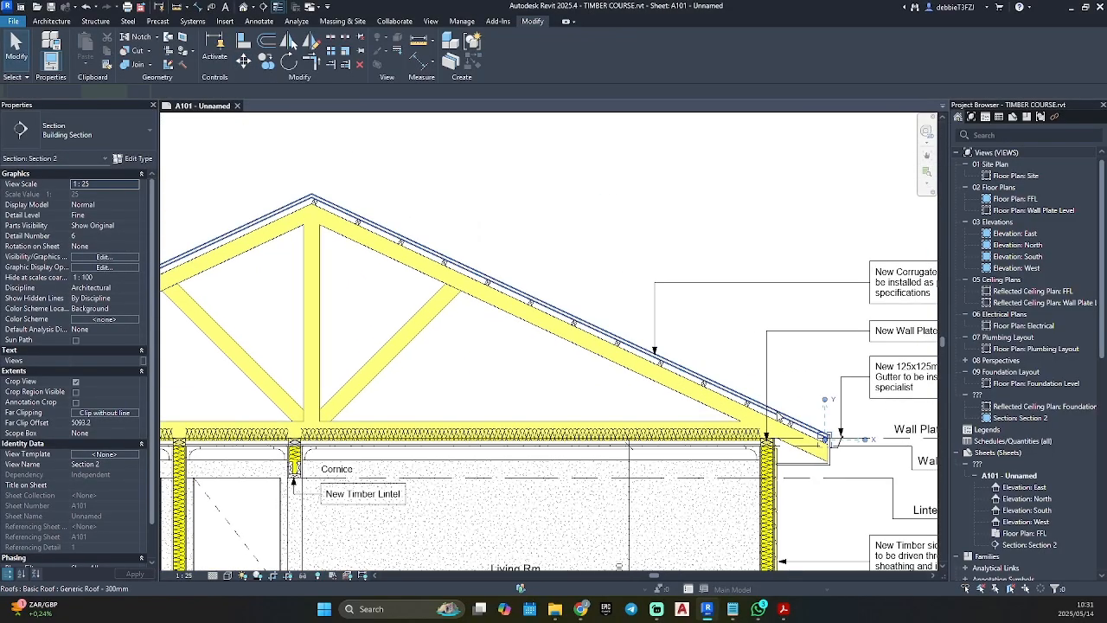
ctrl+click(758, 412)
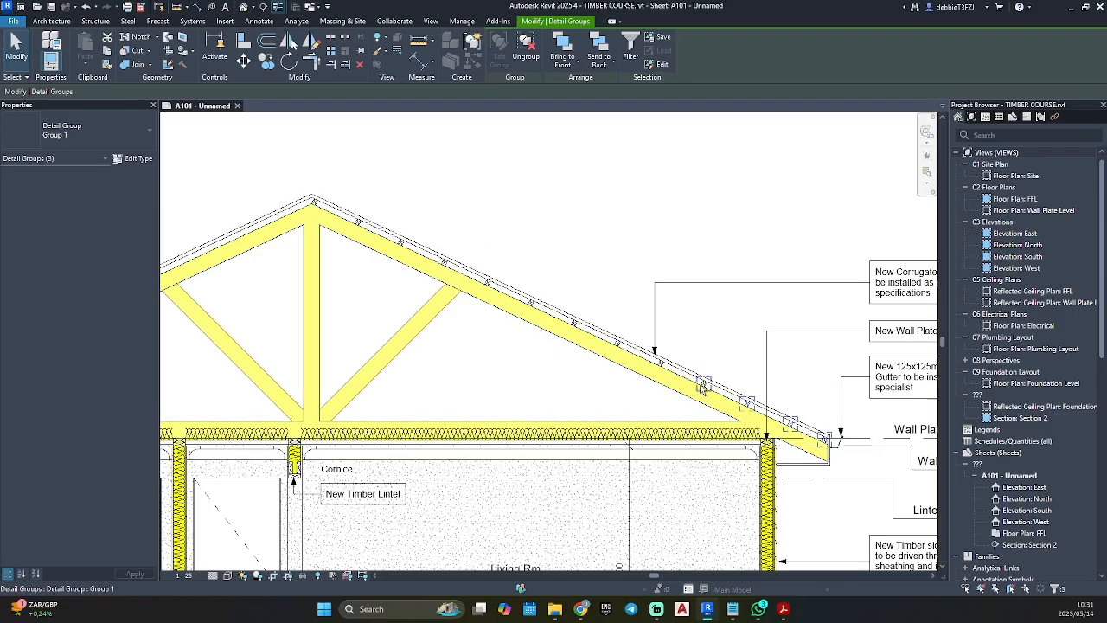
ctrl+click(703, 387)
ctrl+click(660, 363)
ctrl+click(618, 344)
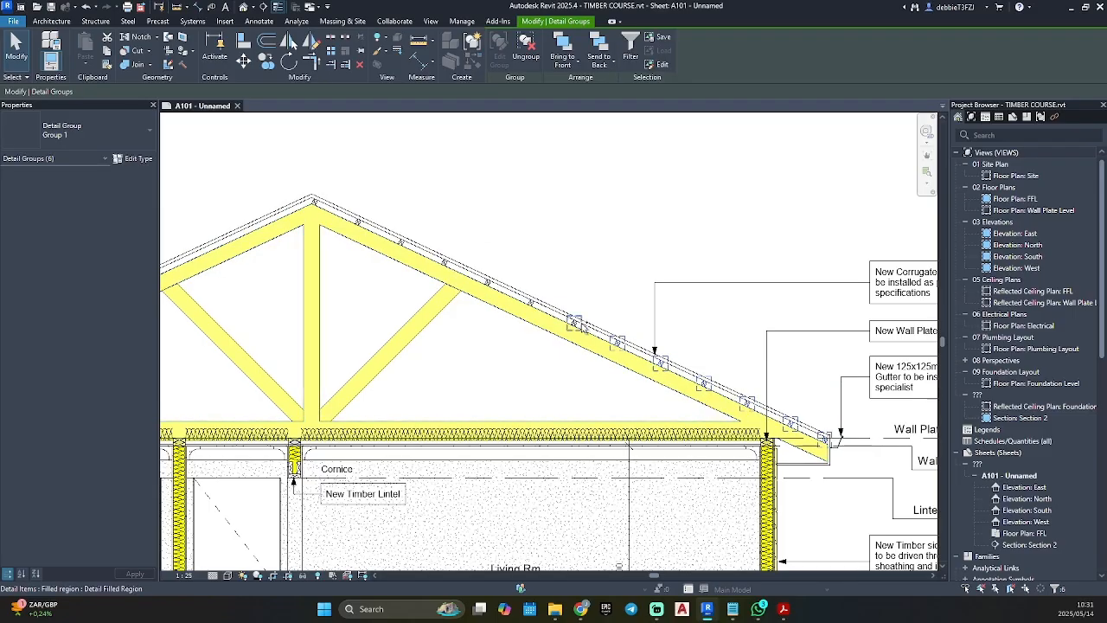
ctrl+click(578, 324)
ctrl+click(532, 303)
ctrl+click(489, 283)
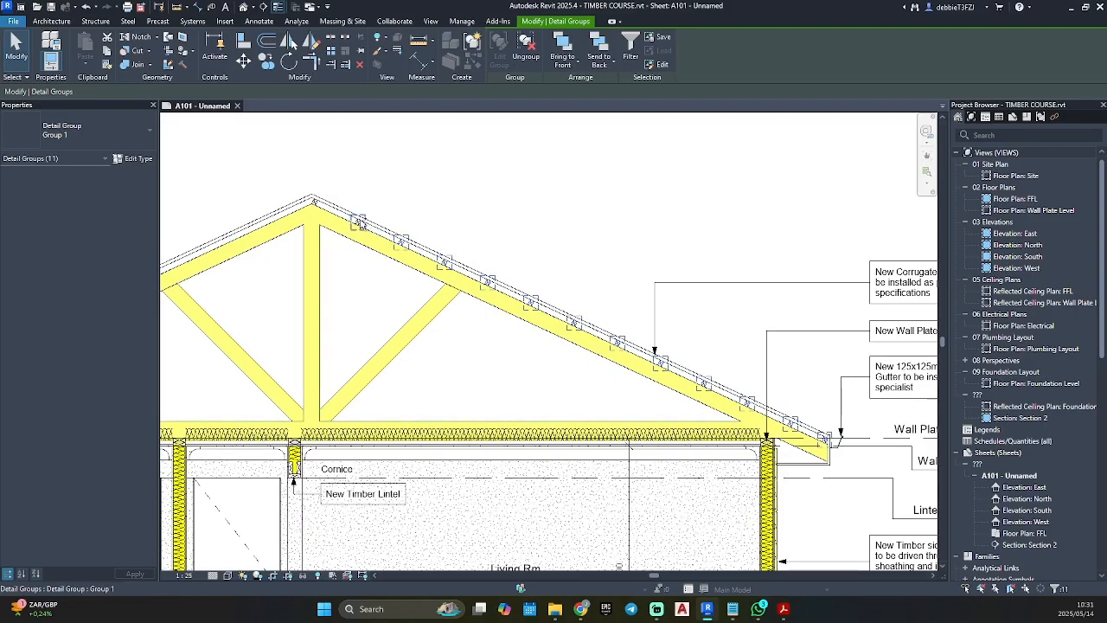
ctrl+click(360, 222)
ctrl+click(316, 203)
middle_drag(315, 201, 550, 251)
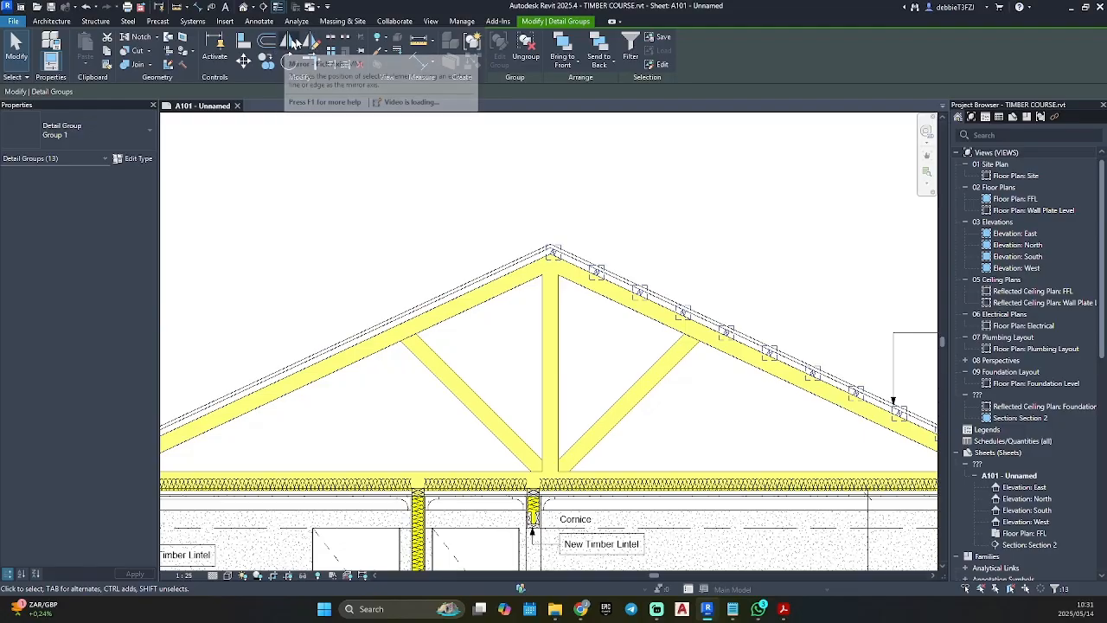
click(292, 43)
scroll(519, 221, up, 3)
scroll(596, 269, up, 2)
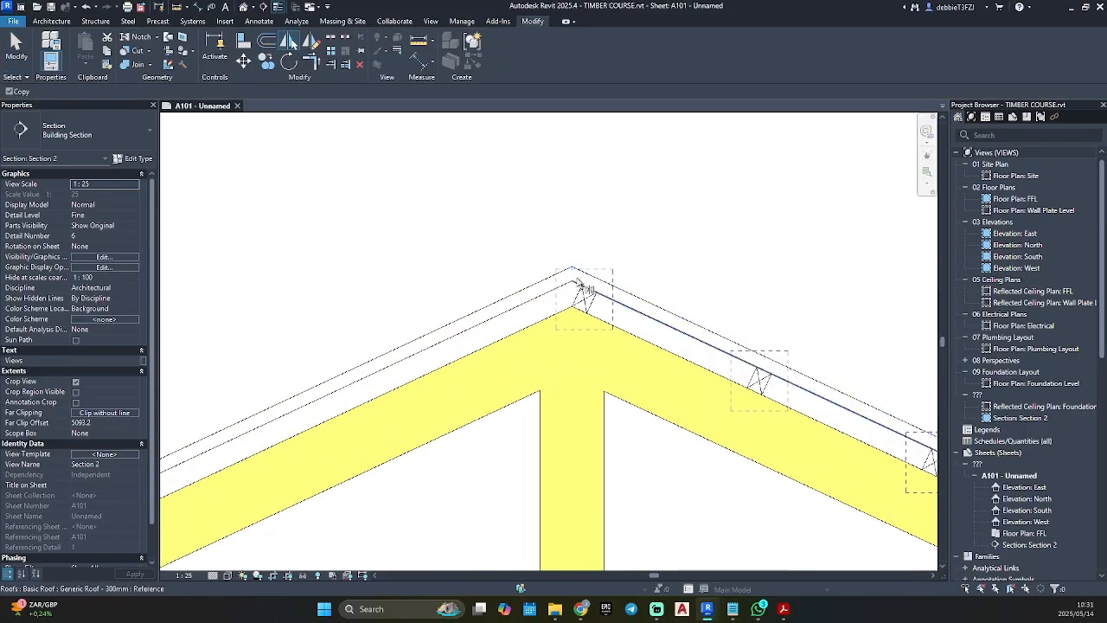
click(312, 44)
click(570, 284)
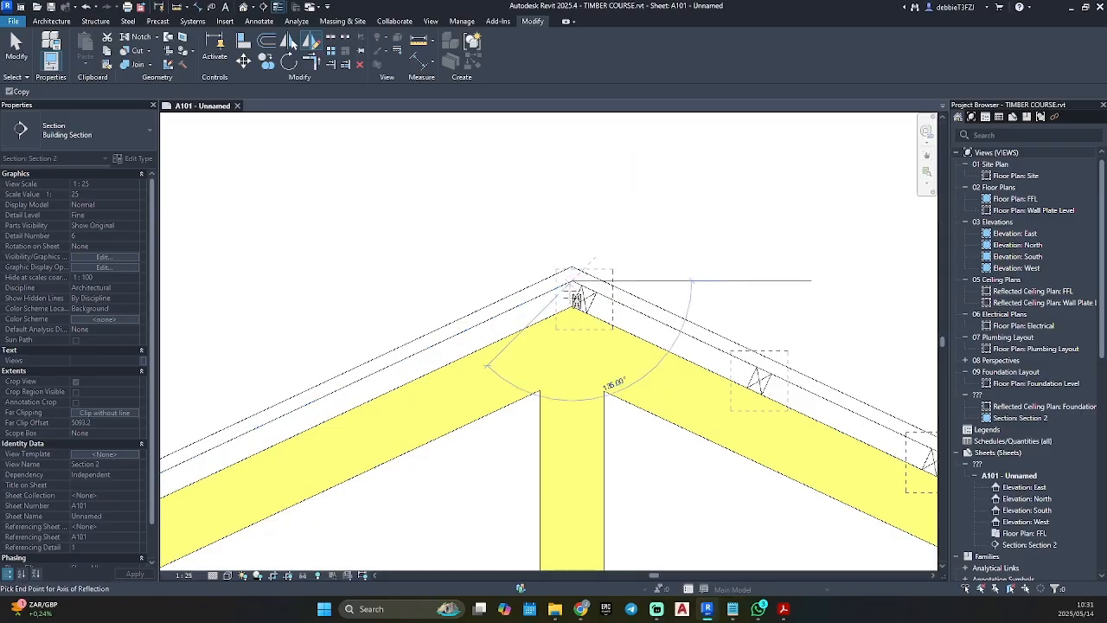
click(570, 402)
scroll(570, 411, down, 2)
scroll(571, 411, down, 2)
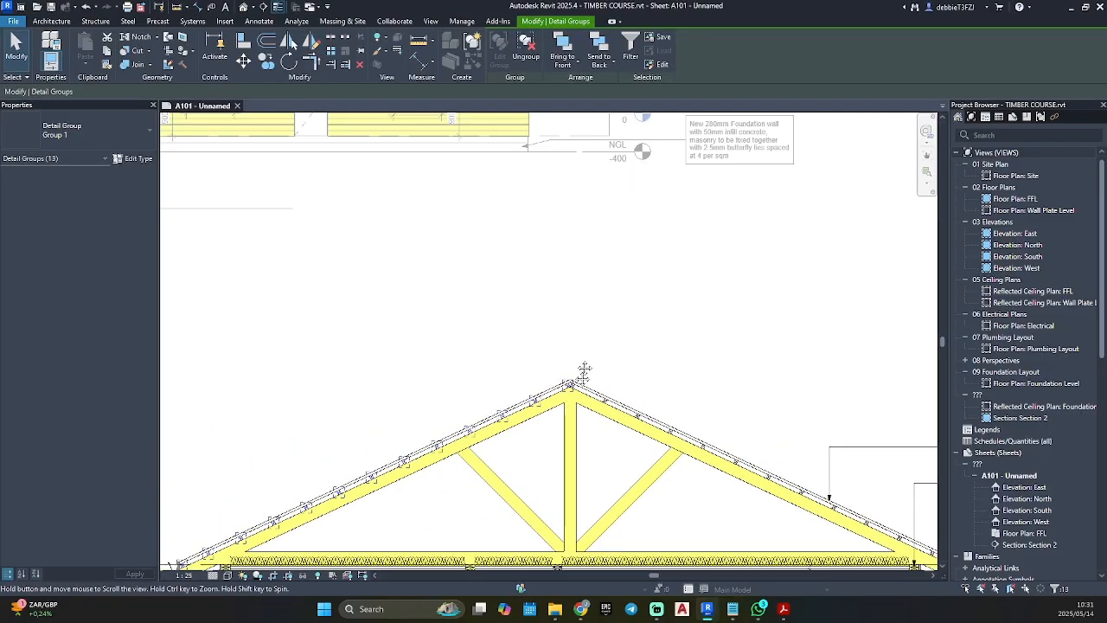
middle_drag(585, 376, 584, 258)
key(Escape)
scroll(696, 272, down, 4)
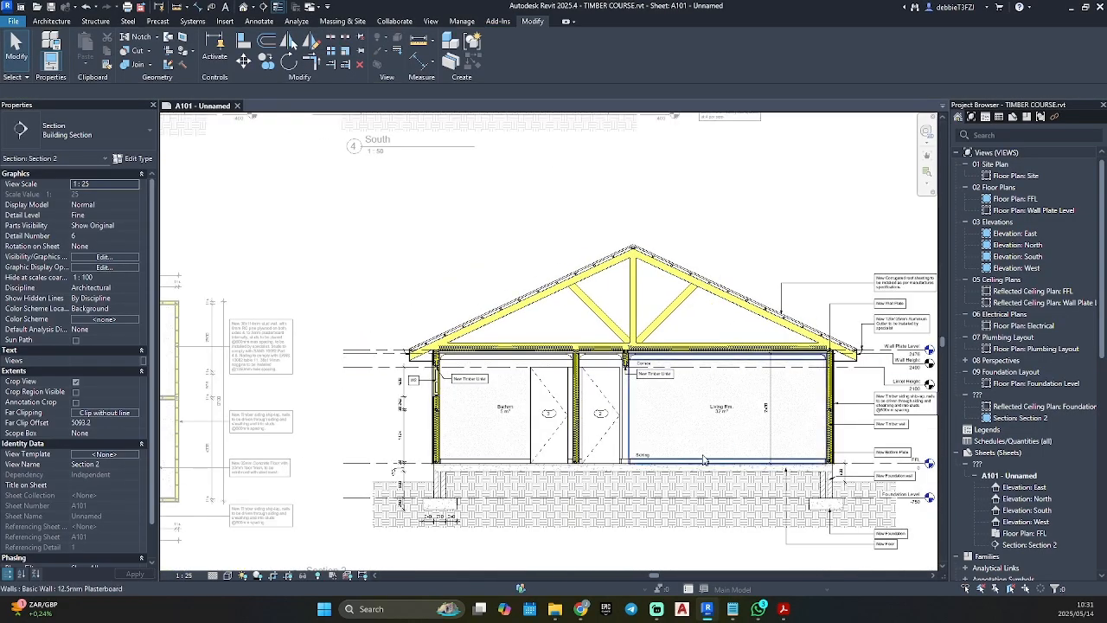
Step: Examine the 150mm Ground Floor Slab's layer structure and the appearance and graphics settings of its Concrete, Cast-in-Place gray material
scroll(701, 457, down, 1)
middle_drag(702, 457, 582, 383)
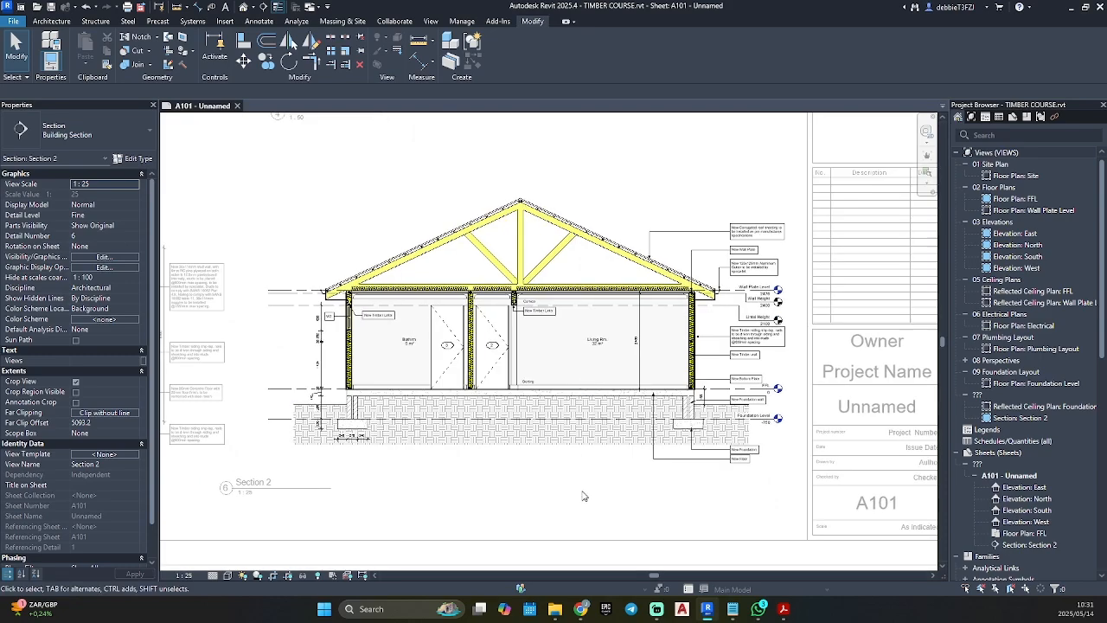
scroll(533, 413, up, 4)
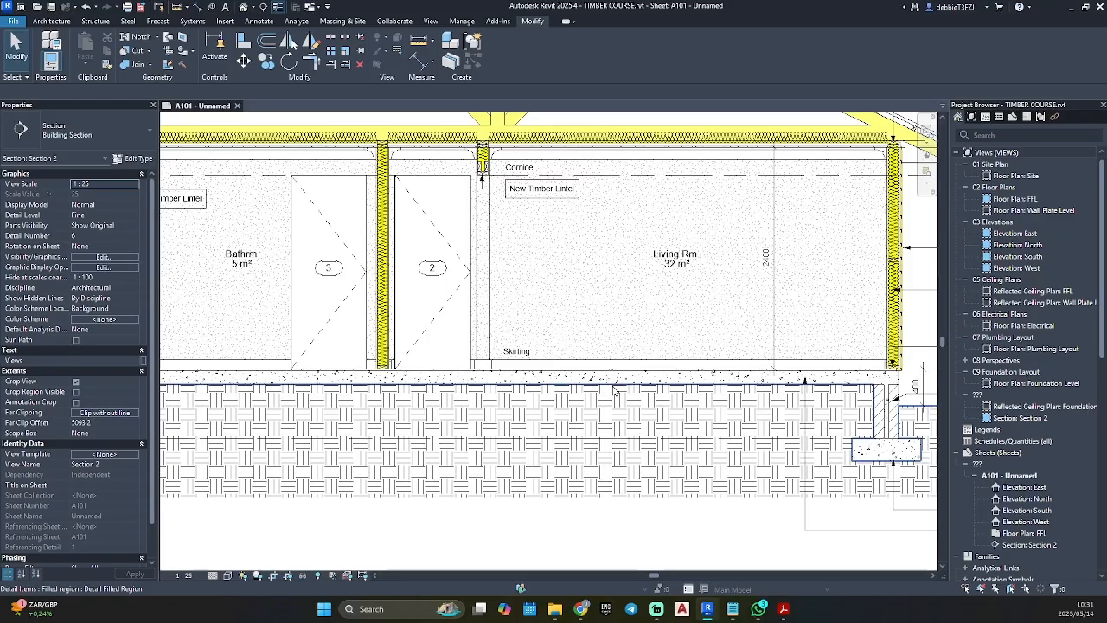
scroll(688, 323, up, 3)
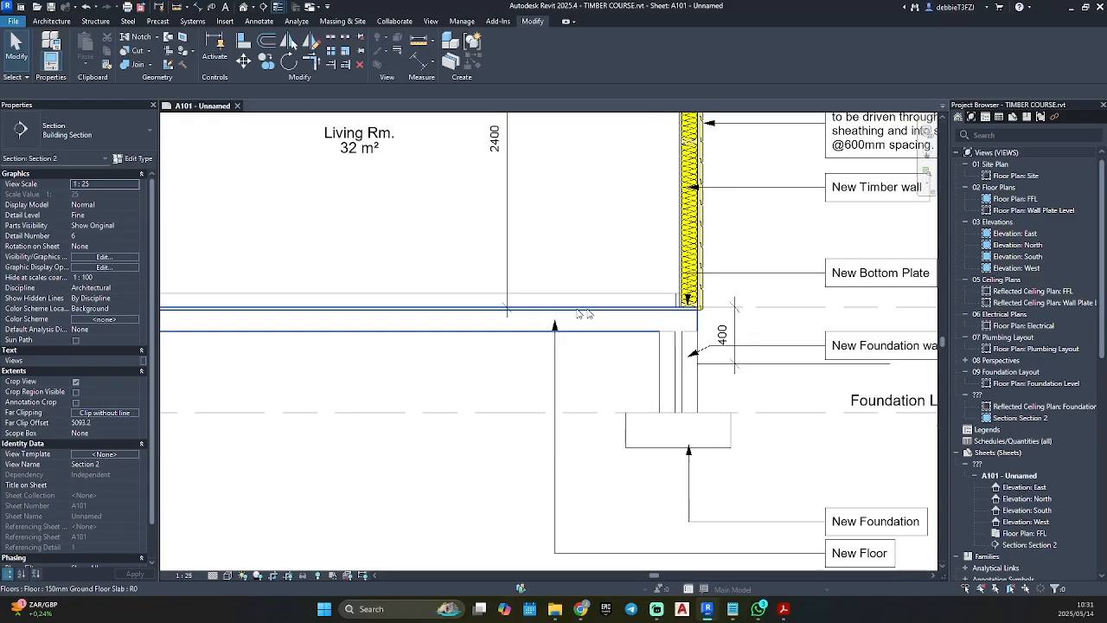
click(623, 339)
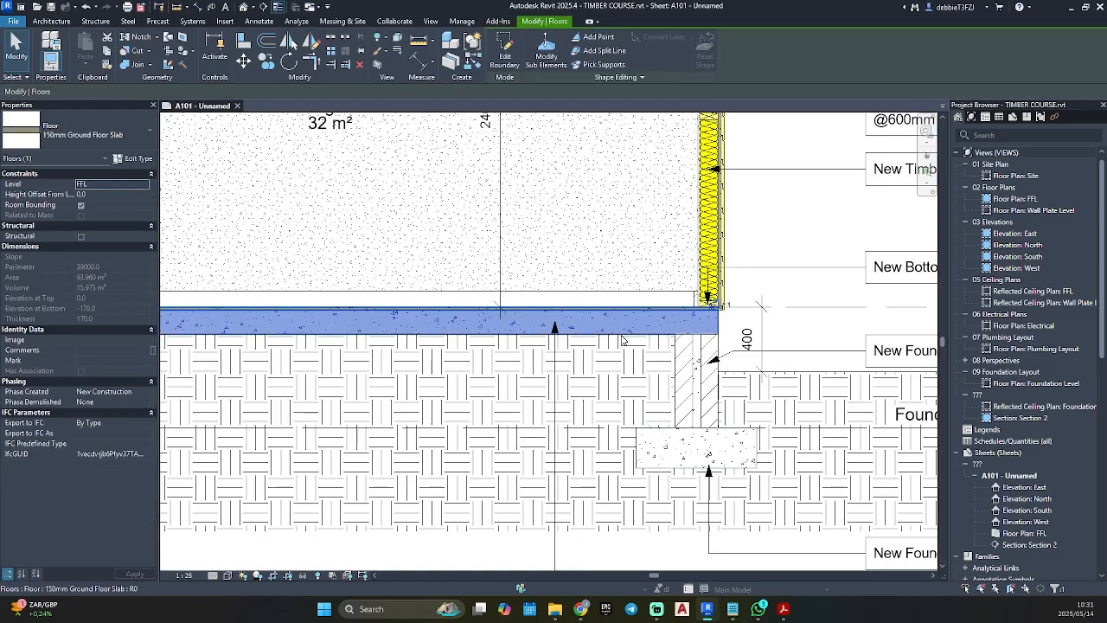
click(135, 158)
scroll(657, 275, down, 1)
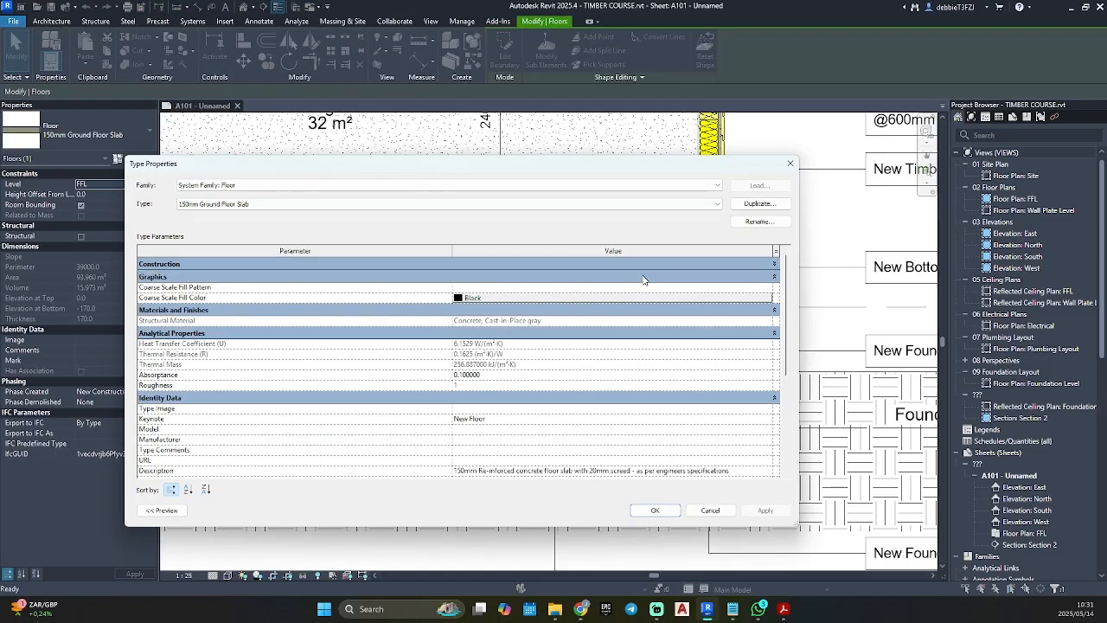
scroll(649, 275, up, 1)
click(649, 275)
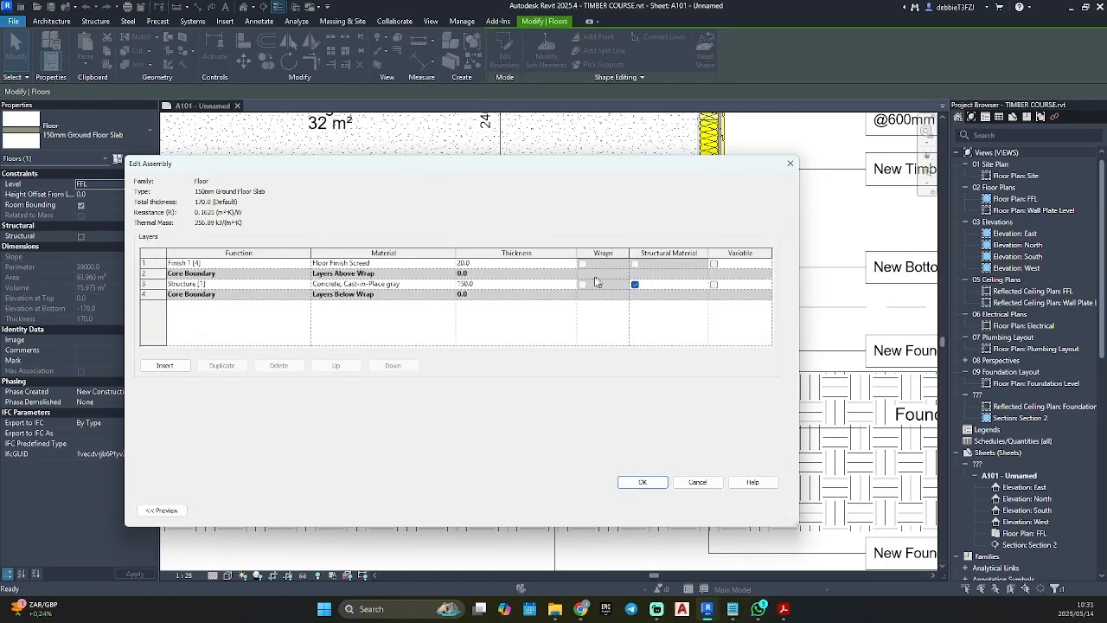
click(450, 289)
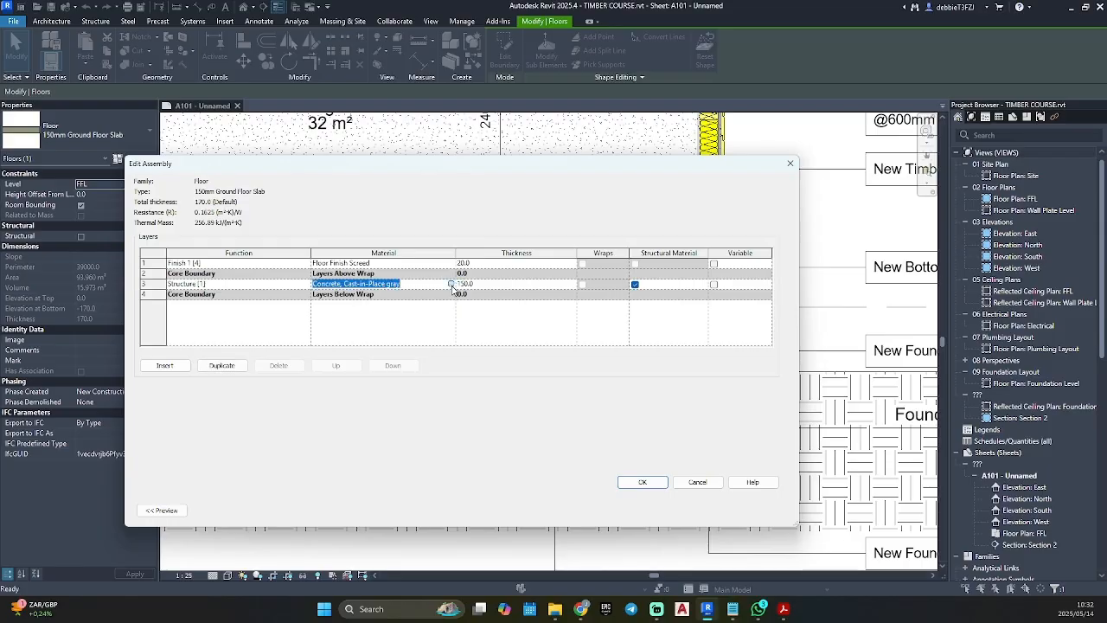
click(451, 284)
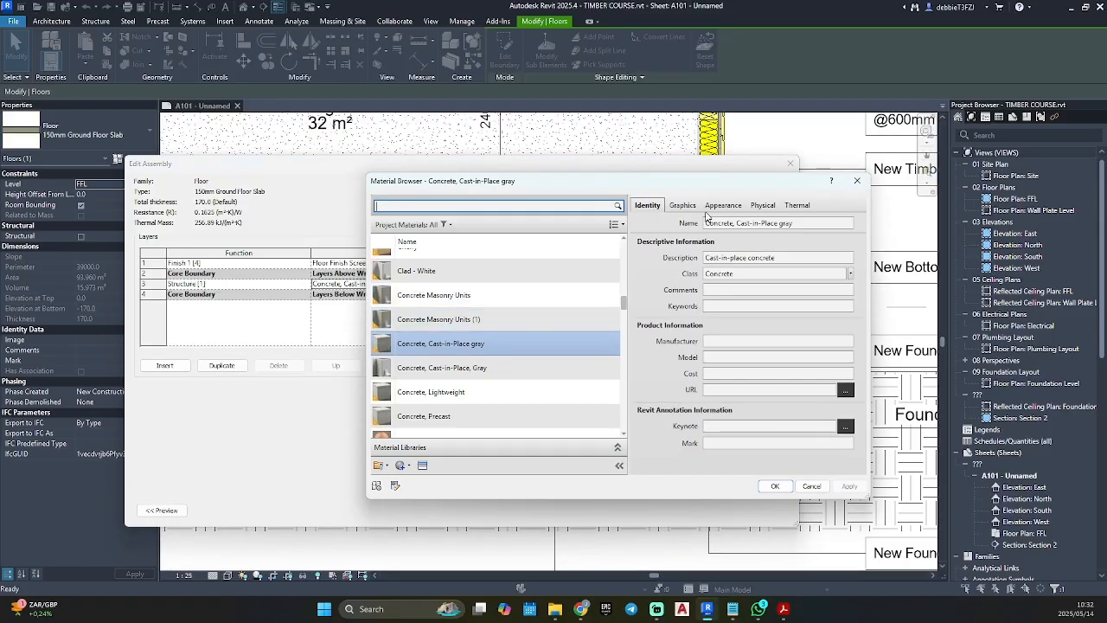
click(721, 206)
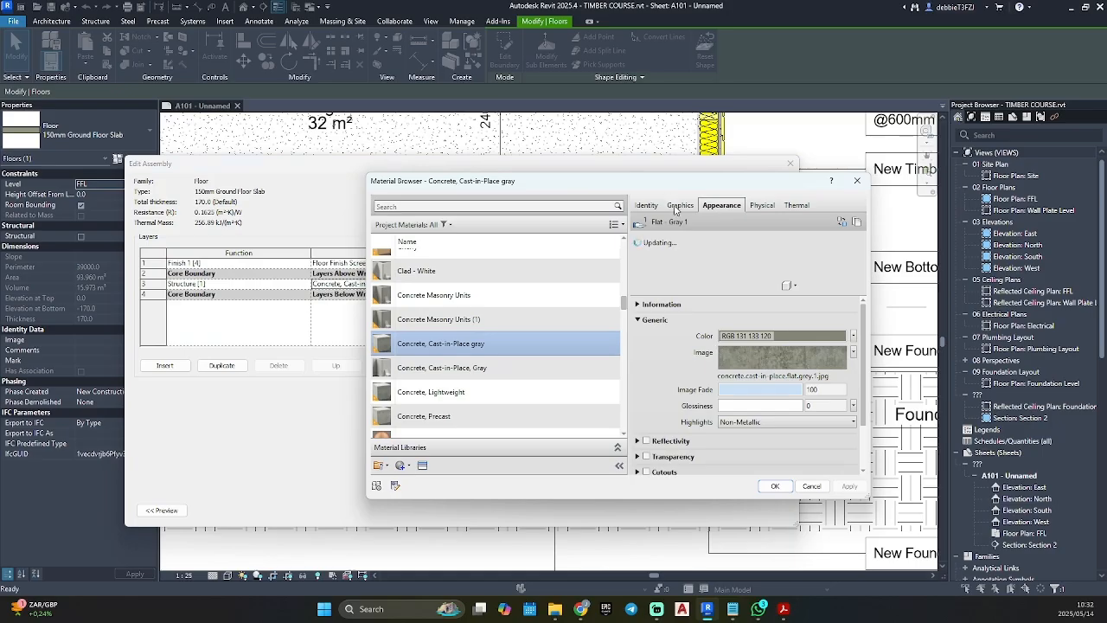
click(679, 206)
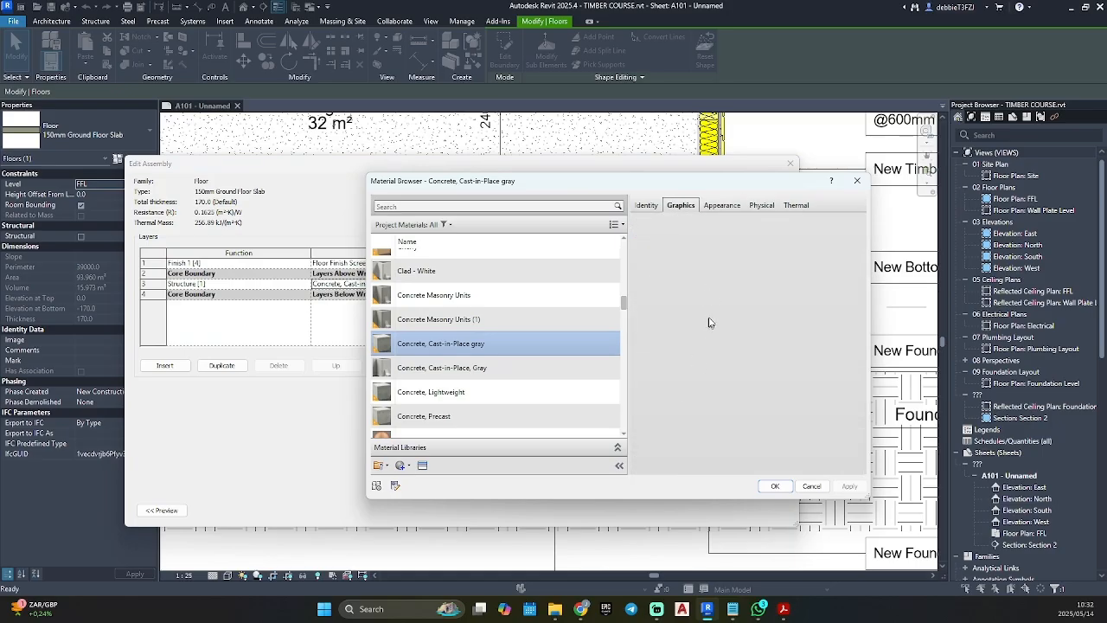
click(856, 181)
click(790, 162)
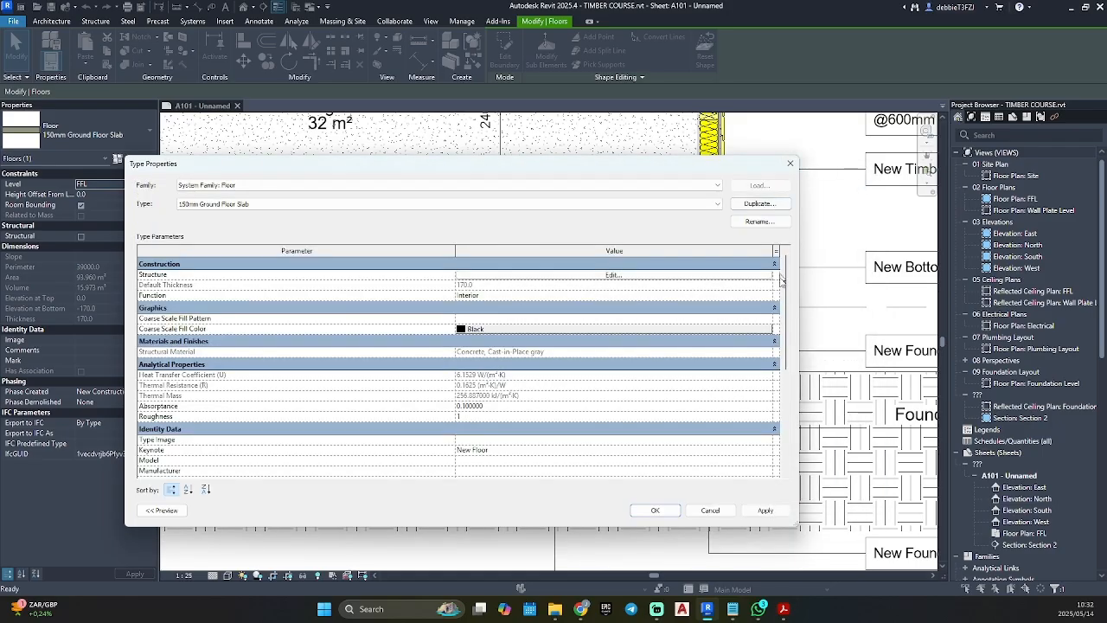
click(790, 162)
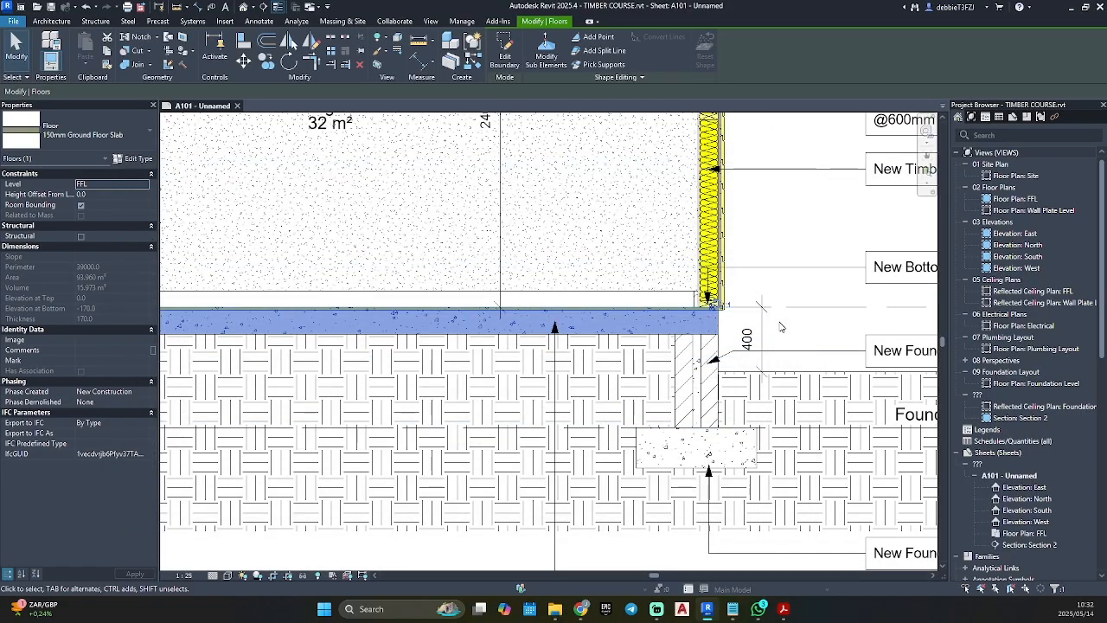
Step: Override the selected floor slab's graphics in this view by element, setting the cut pattern foreground colour to green RGB 000-255-128
right_click(780, 327)
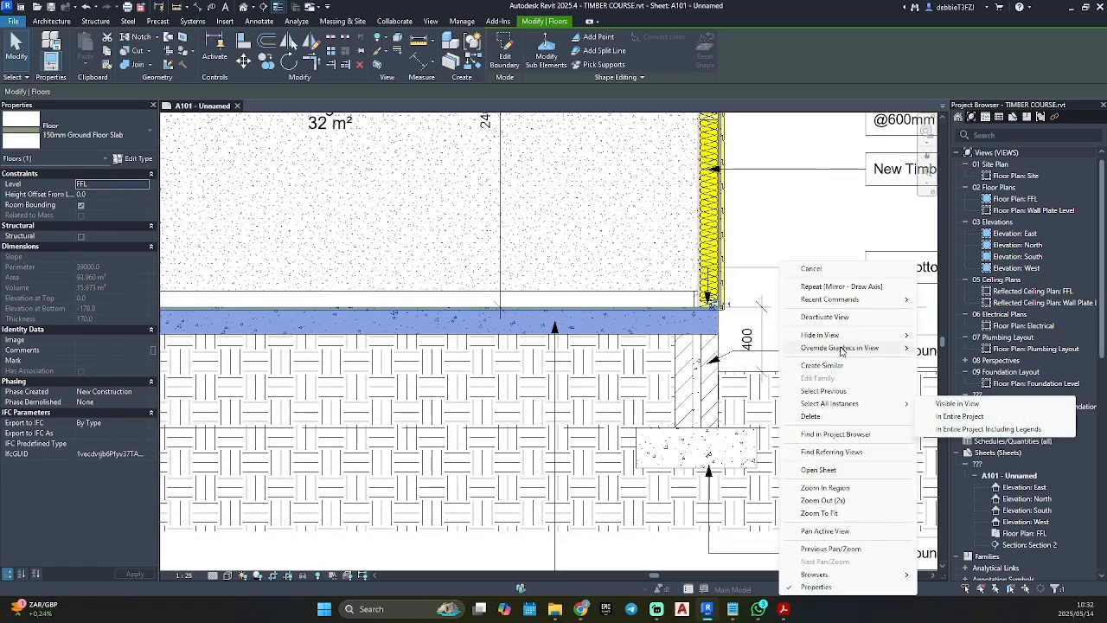
mouse_move(841, 349)
click(955, 347)
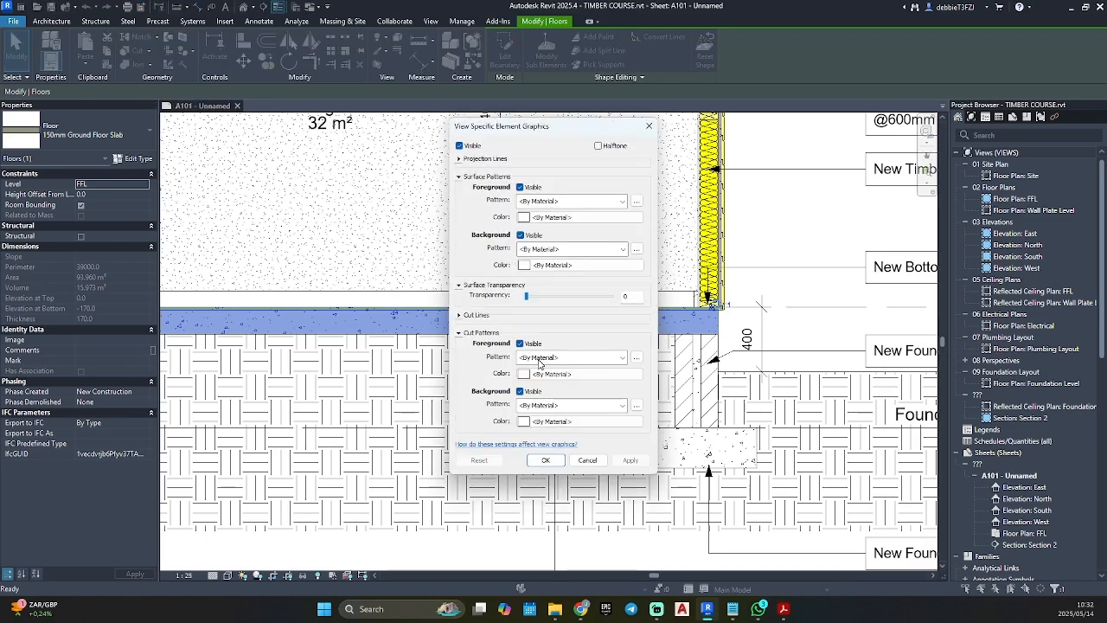
click(537, 372)
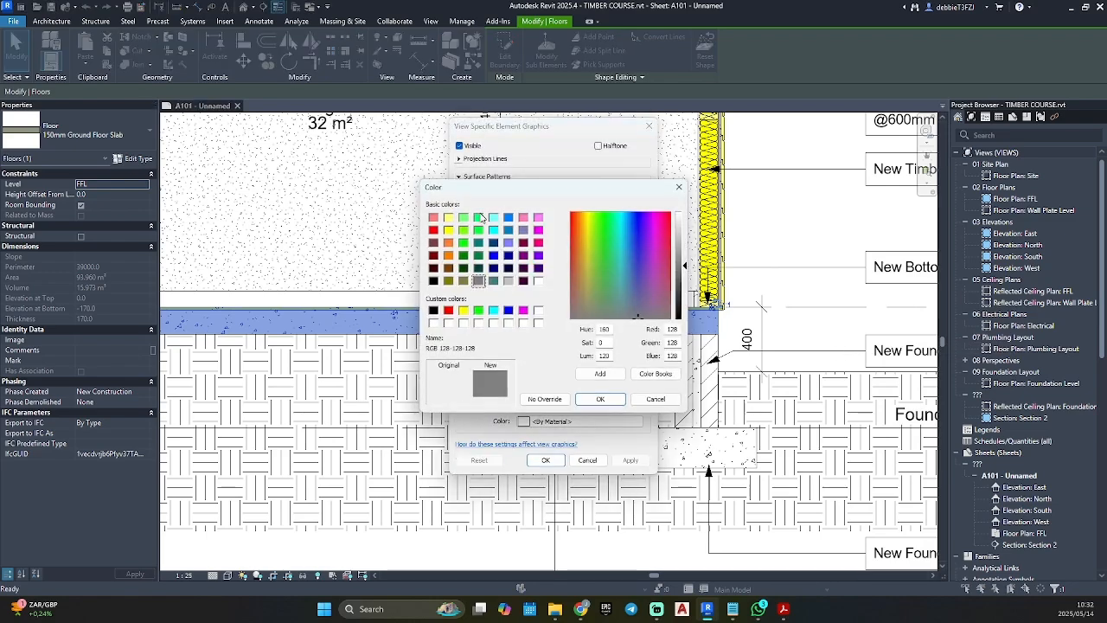
click(478, 217)
click(603, 398)
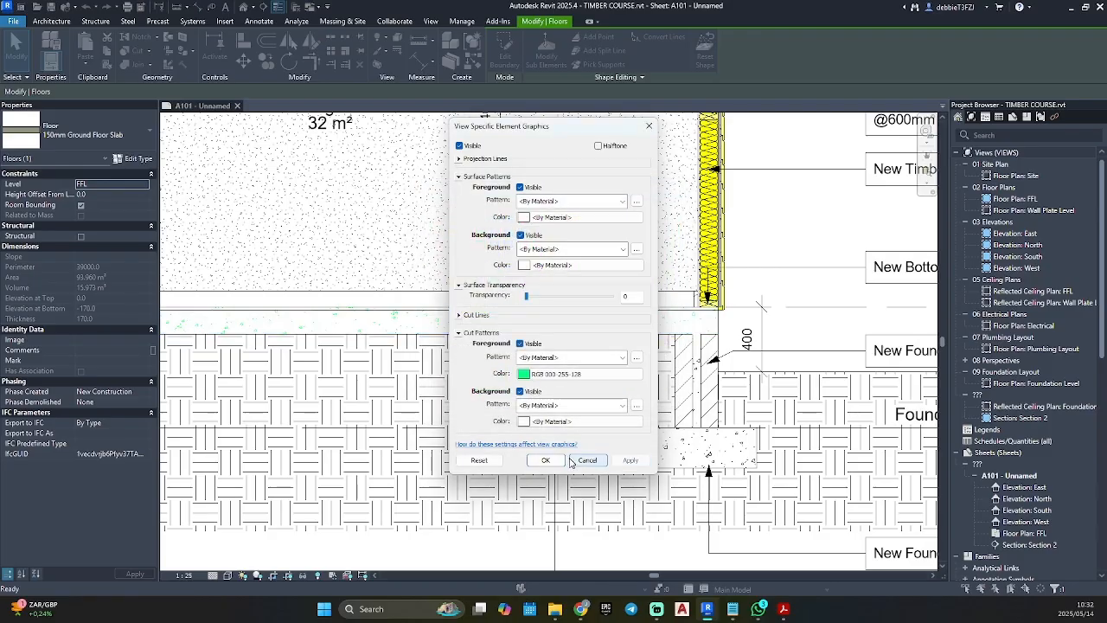
click(548, 460)
click(797, 326)
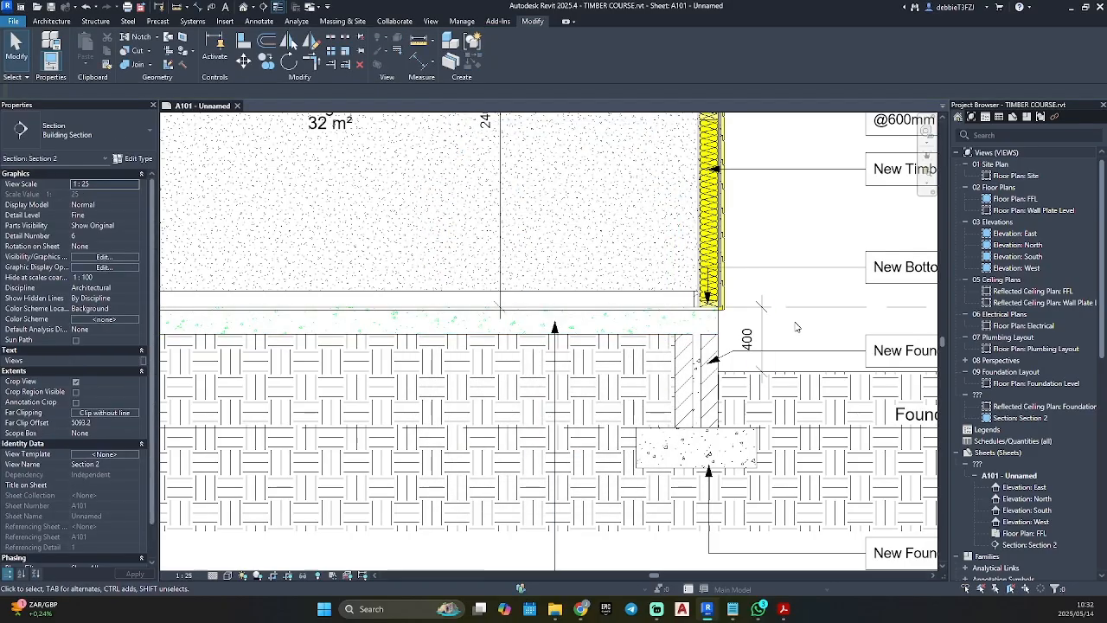
Step: Override all 650 x 250mm wall foundations visible in the view with cut pattern foreground colour RGB 000-255-128
click(709, 454)
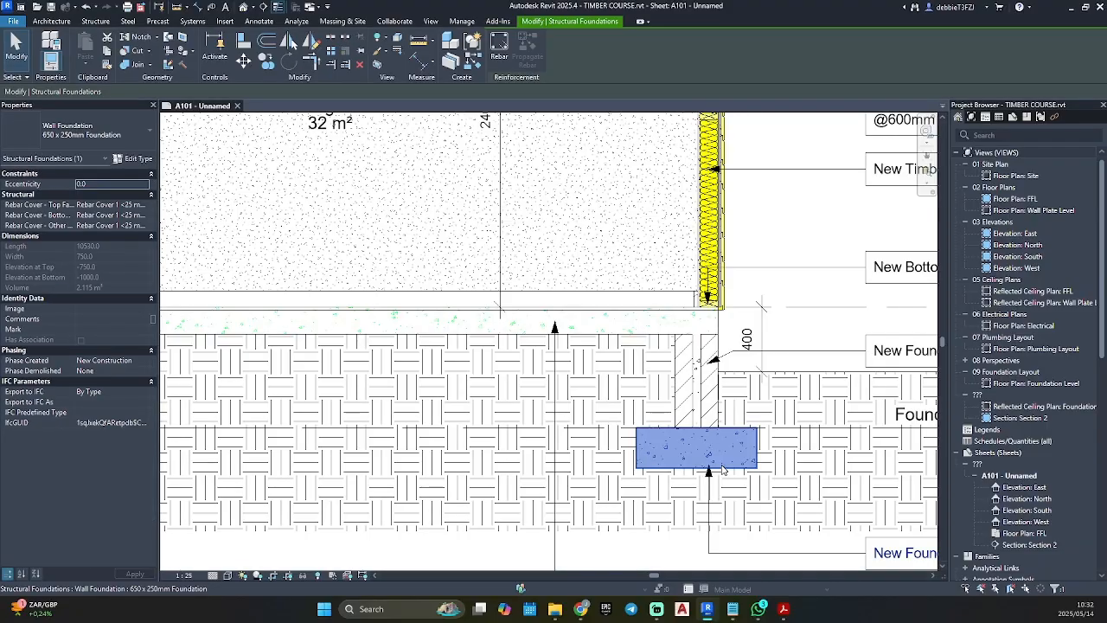
right_click(723, 462)
mouse_move(804, 273)
click(903, 274)
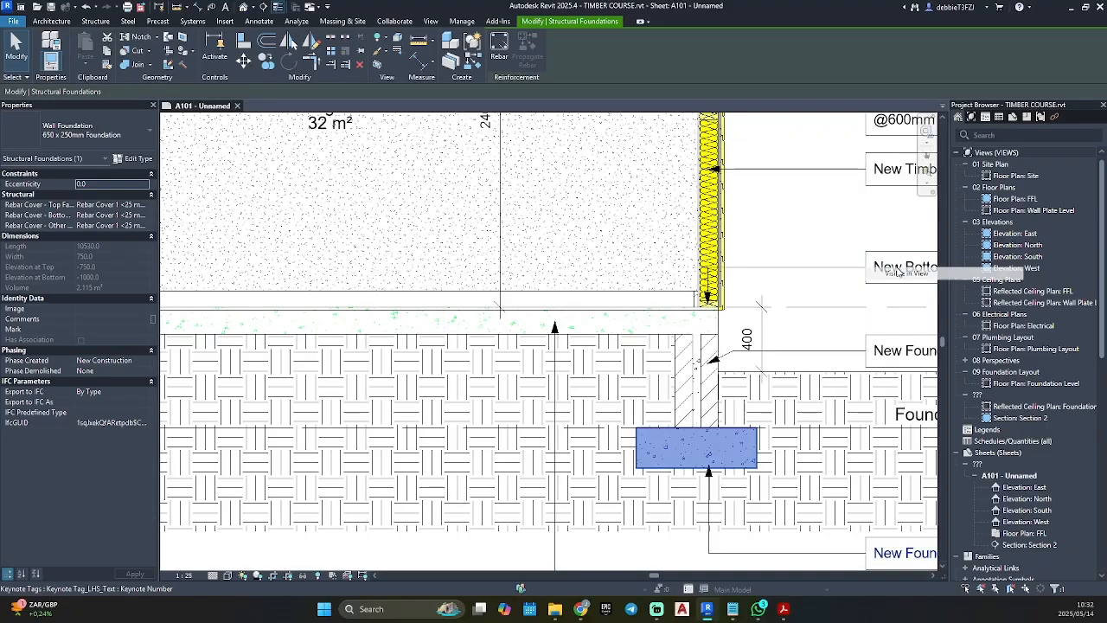
right_click(801, 225)
mouse_move(899, 311)
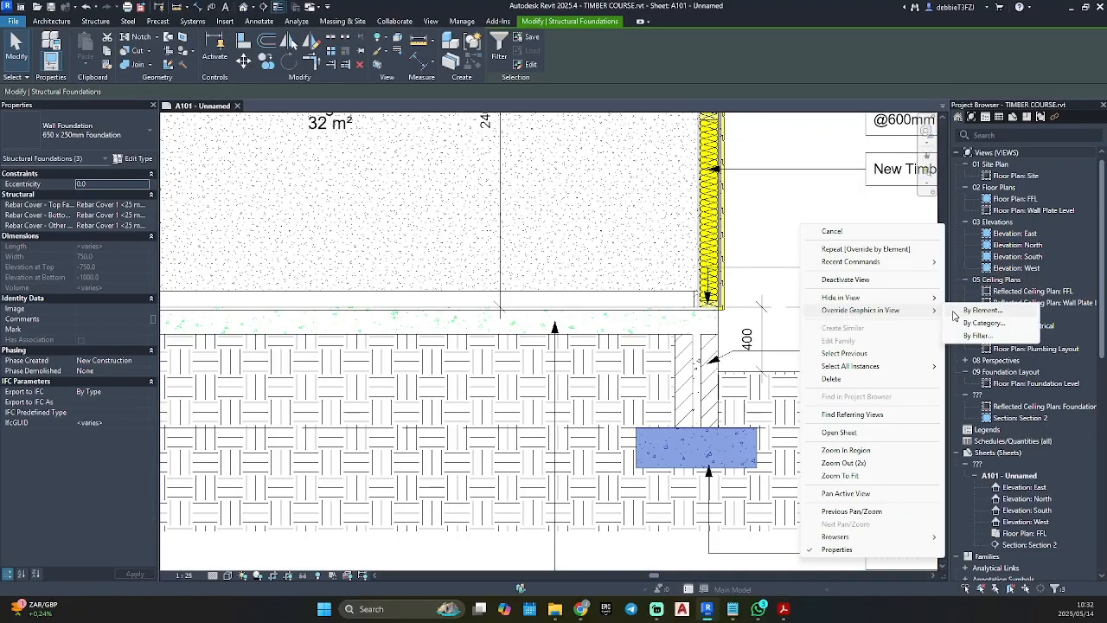
click(981, 311)
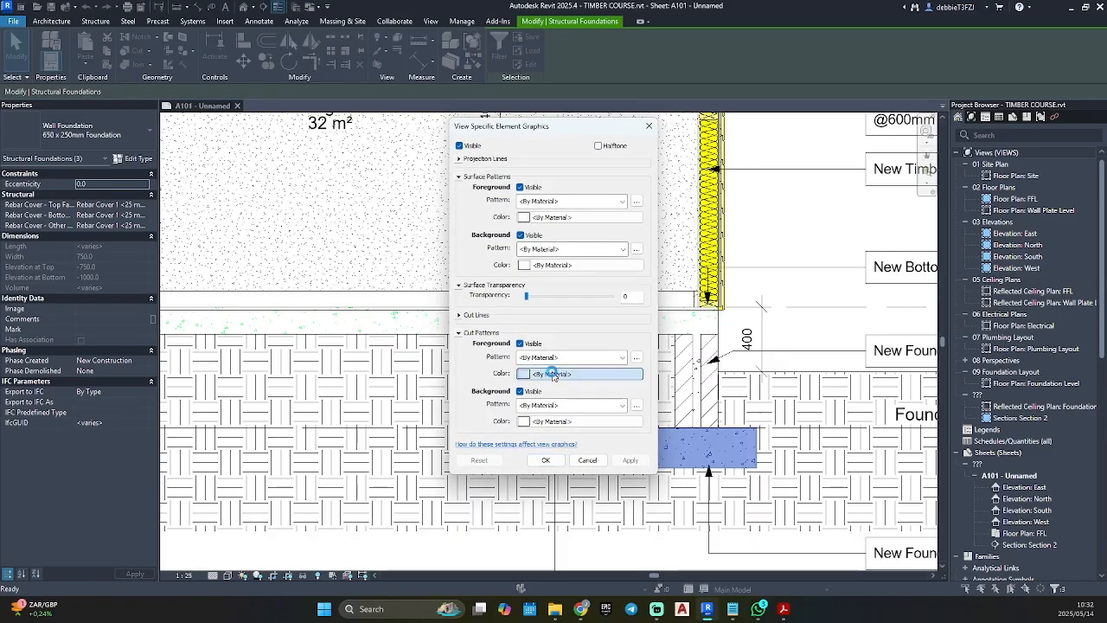
click(540, 374)
click(479, 218)
click(601, 399)
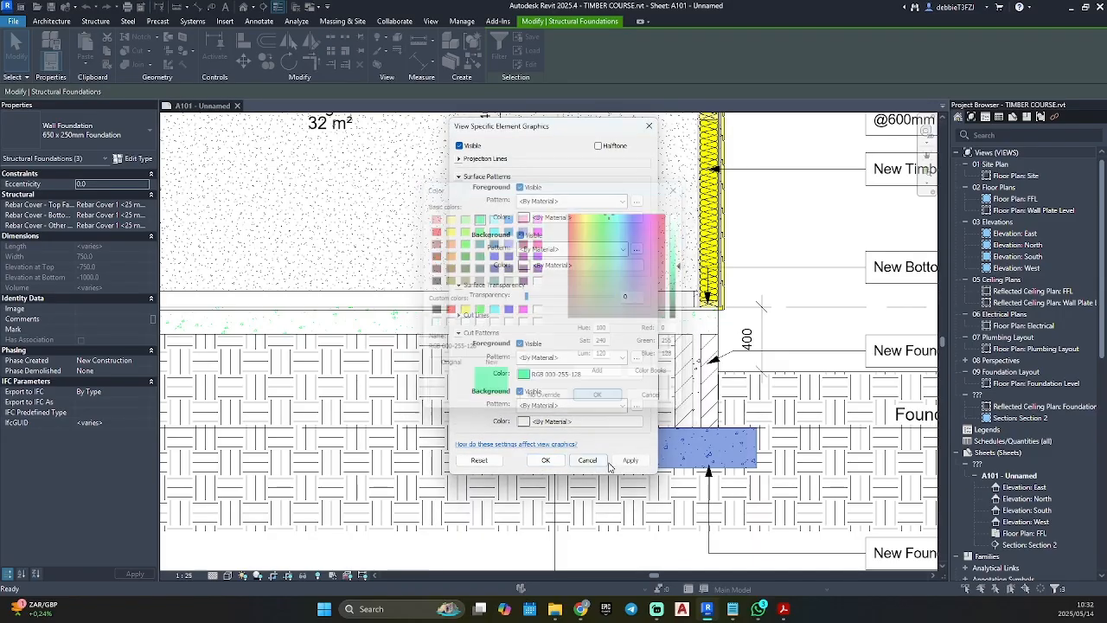
click(546, 459)
Step: Override all foundation walls visible in the view by element, setting the cut pattern foreground to Brickwork
click(703, 394)
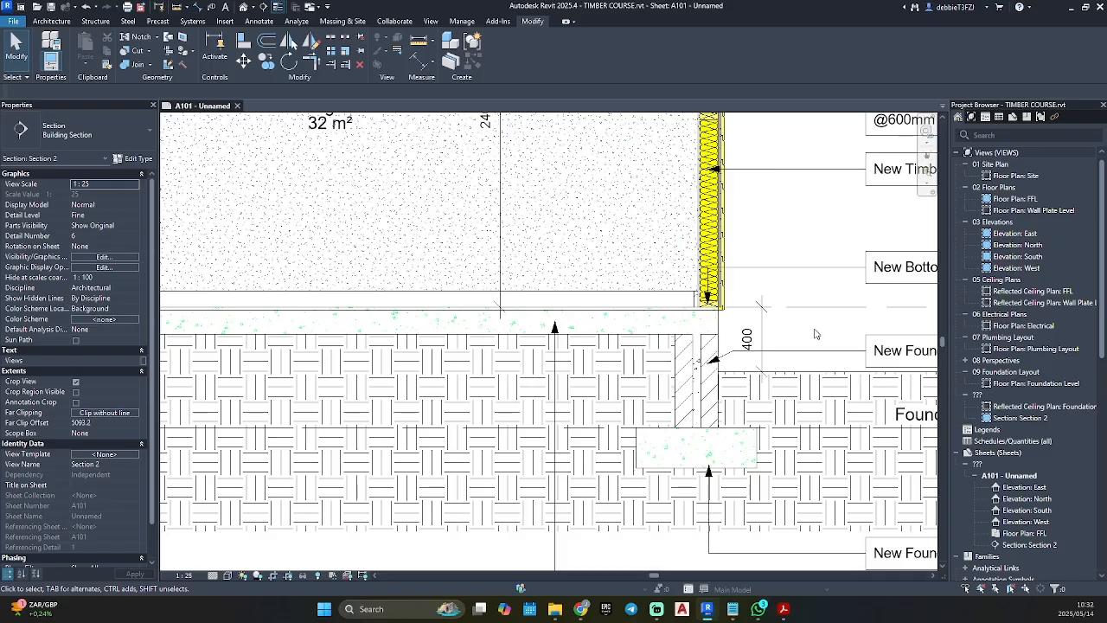
right_click(705, 396)
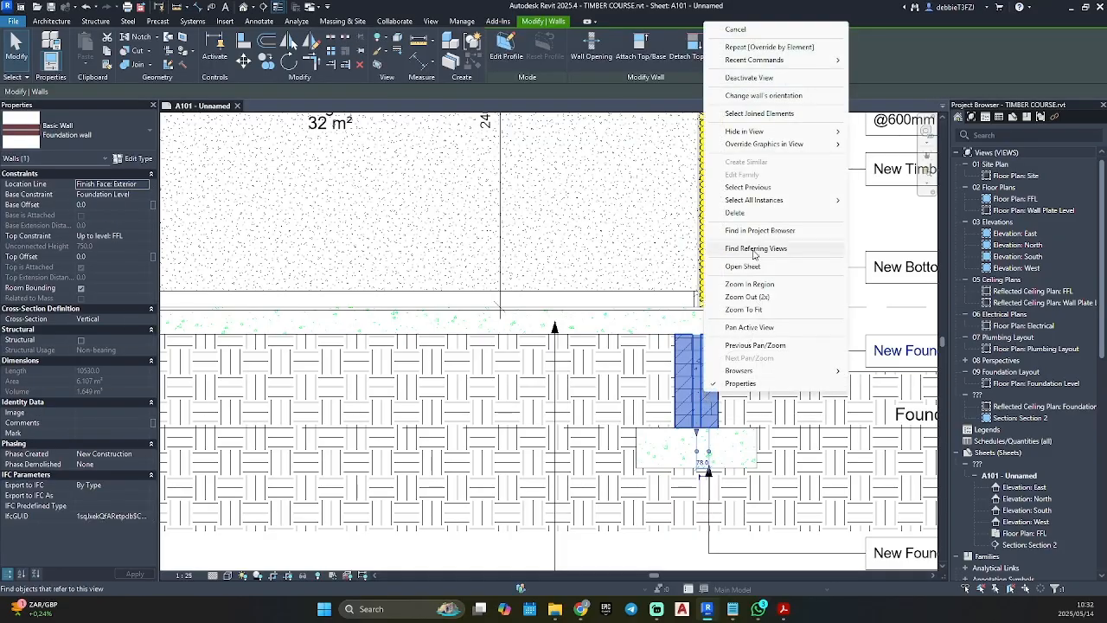
mouse_move(849, 206)
click(888, 200)
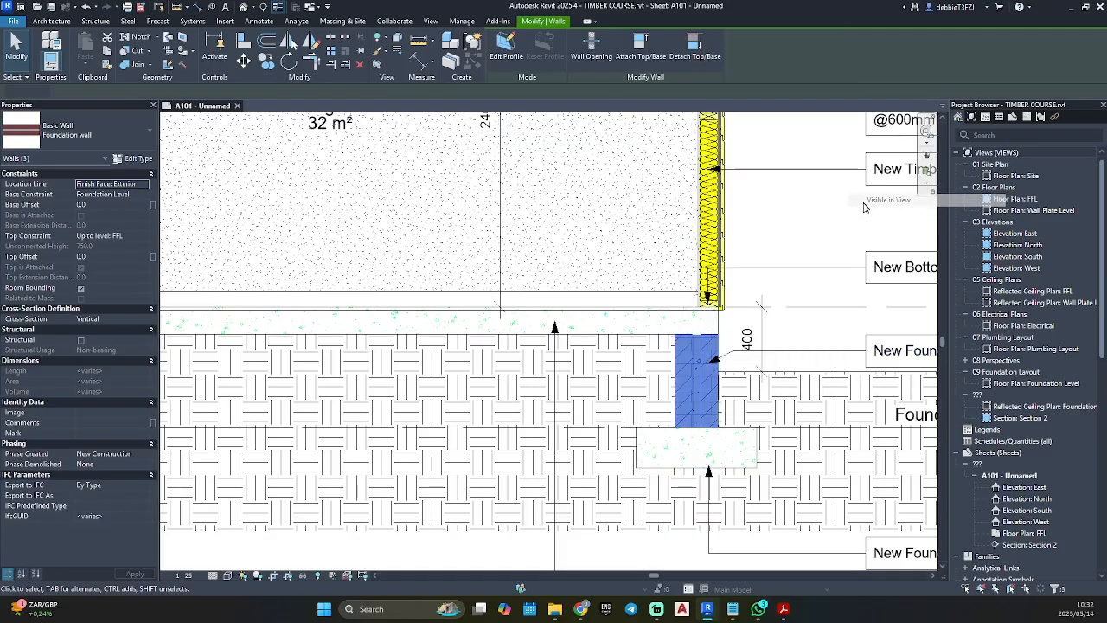
right_click(785, 330)
mouse_move(846, 348)
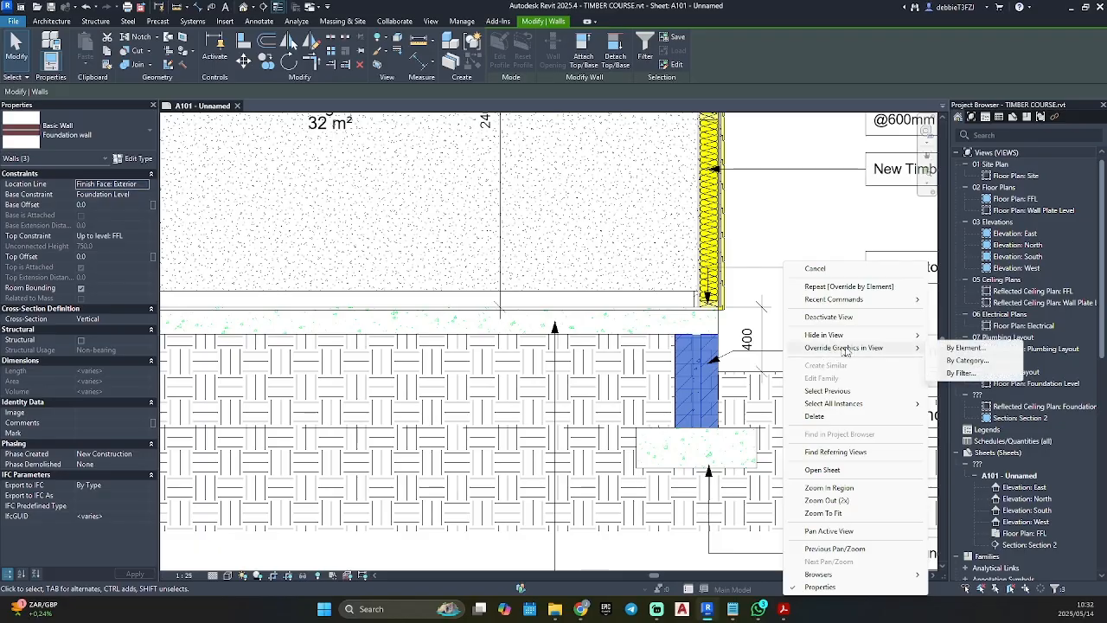
click(949, 348)
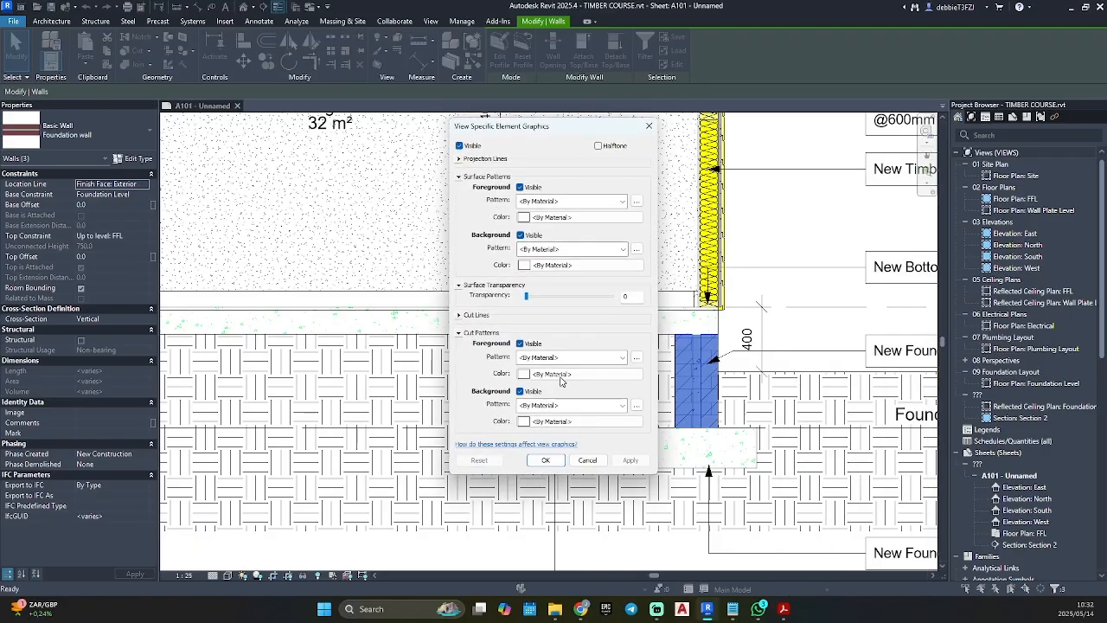
click(548, 357)
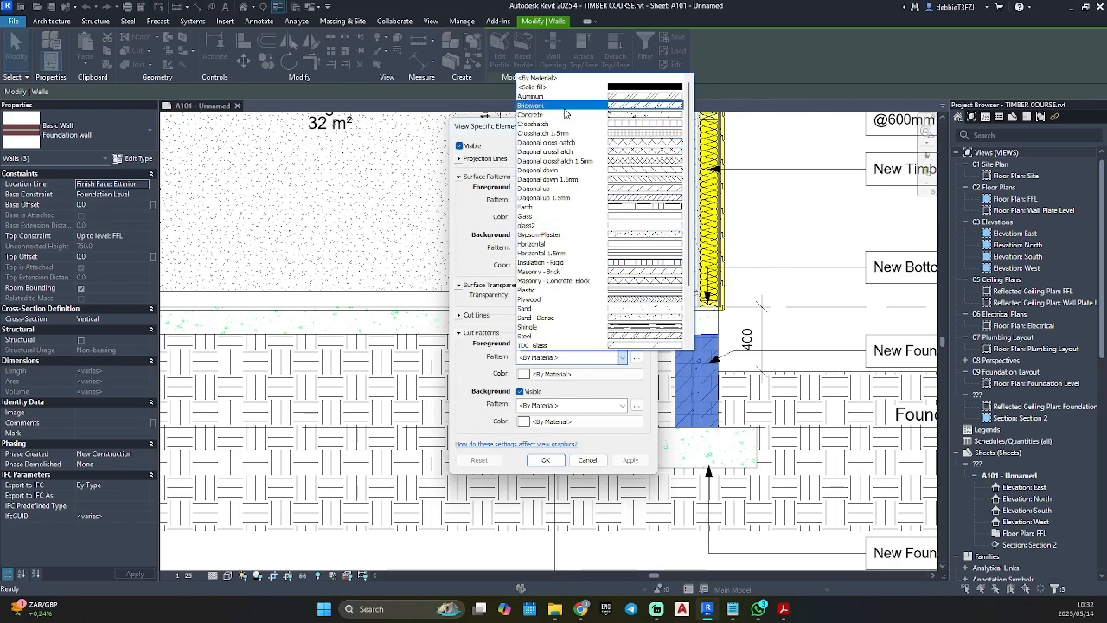
click(564, 107)
Step: Set the foundation walls' cut pattern foreground colour to black and background colour to RGB 255-128-128, and accept the override
click(524, 374)
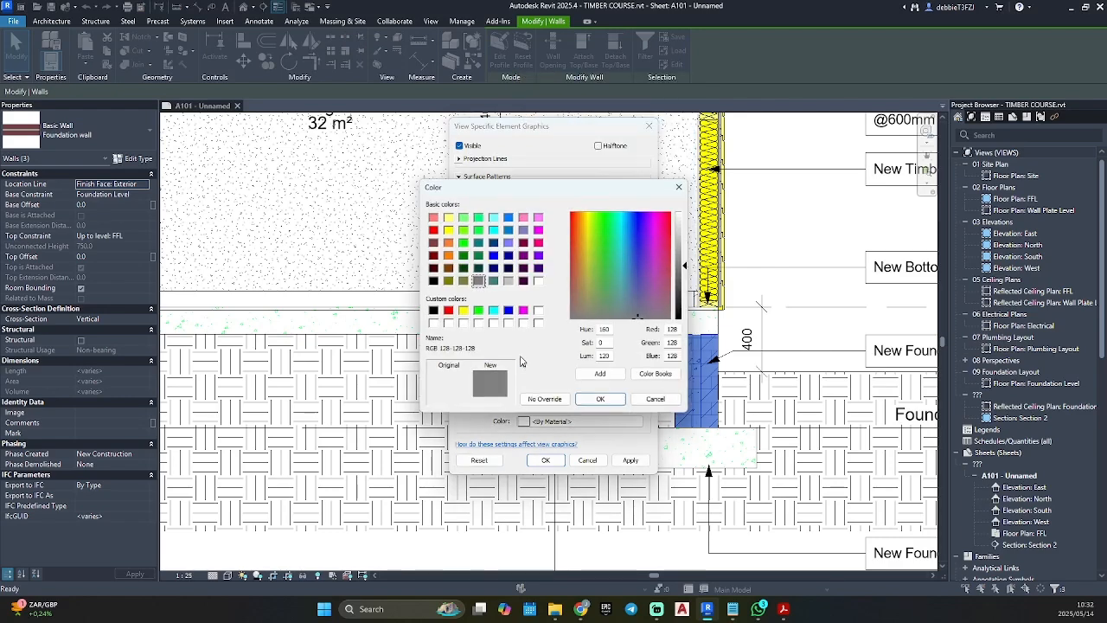
click(433, 311)
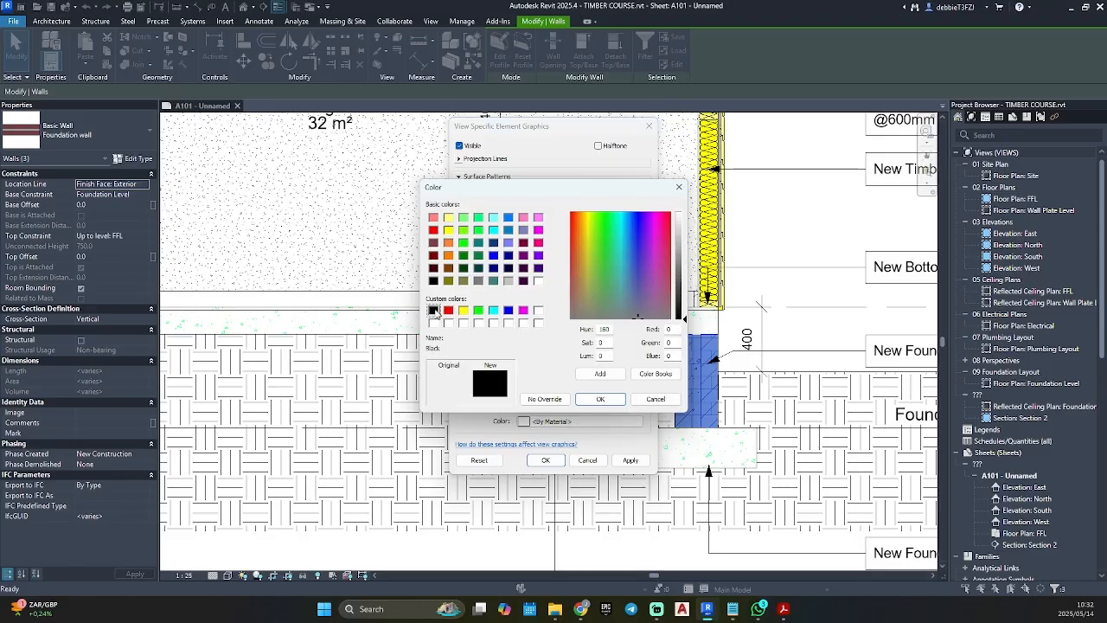
click(596, 399)
click(554, 421)
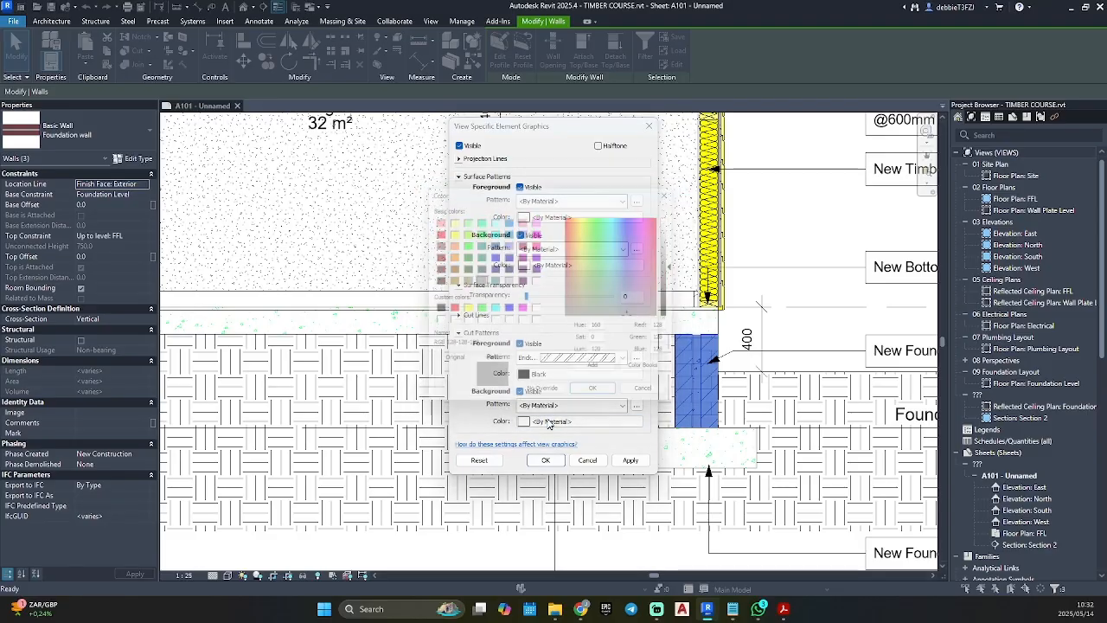
click(434, 217)
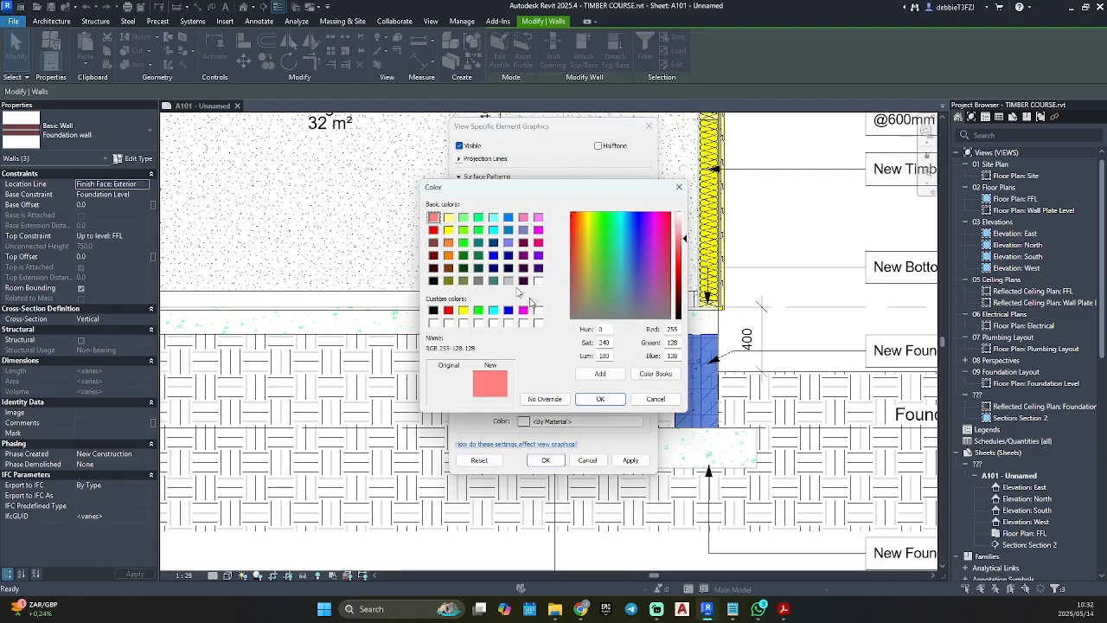
click(598, 399)
click(630, 460)
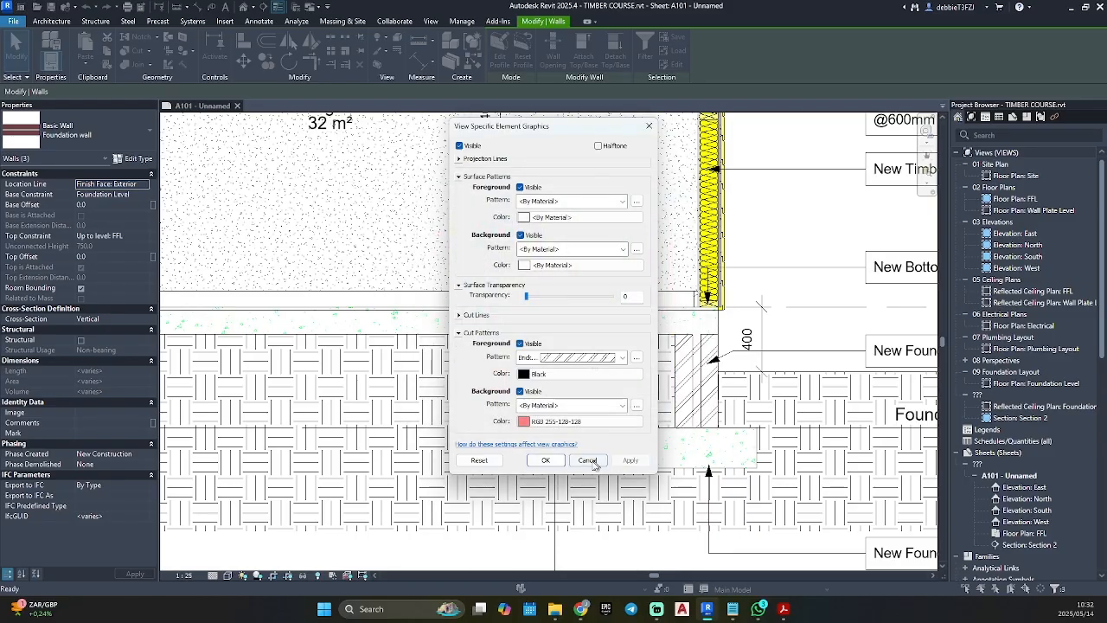
click(545, 460)
click(796, 333)
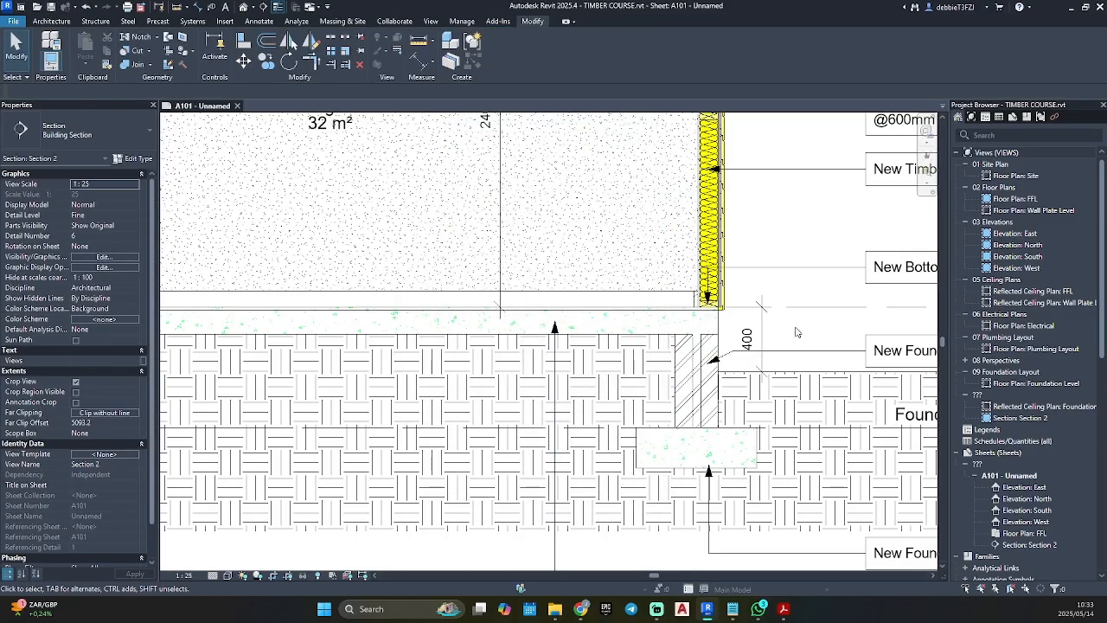
Step: Edit the by-element override of all visible foundation walls again, setting the cut pattern background to solid fill, and apply it
click(697, 380)
right_click(690, 381)
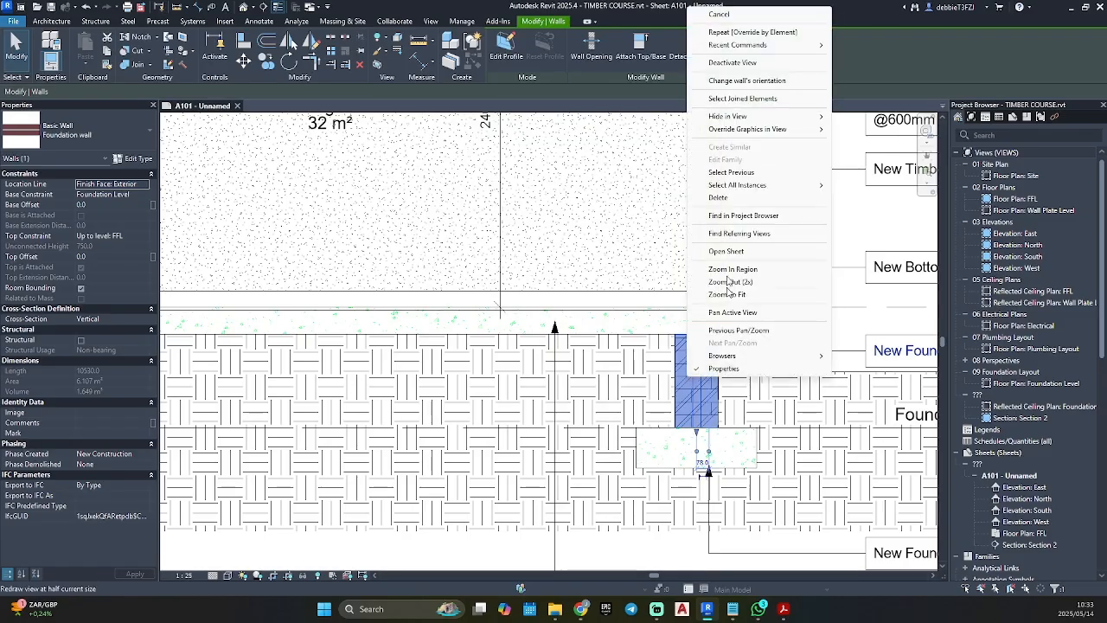
mouse_move(731, 185)
click(890, 185)
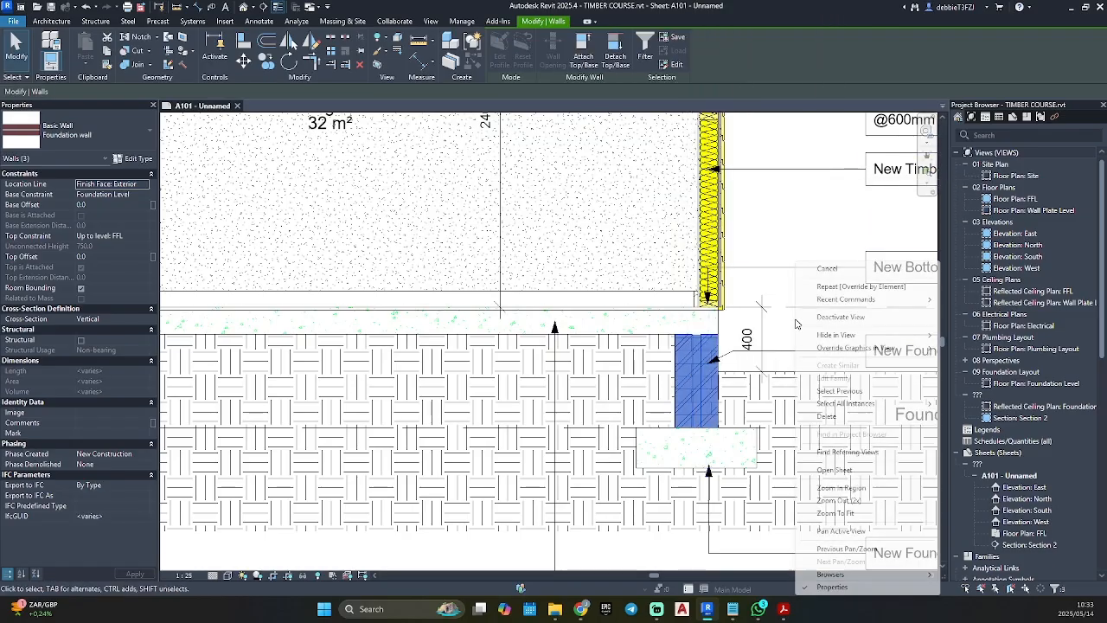
right_click(796, 322)
mouse_move(856, 347)
click(969, 346)
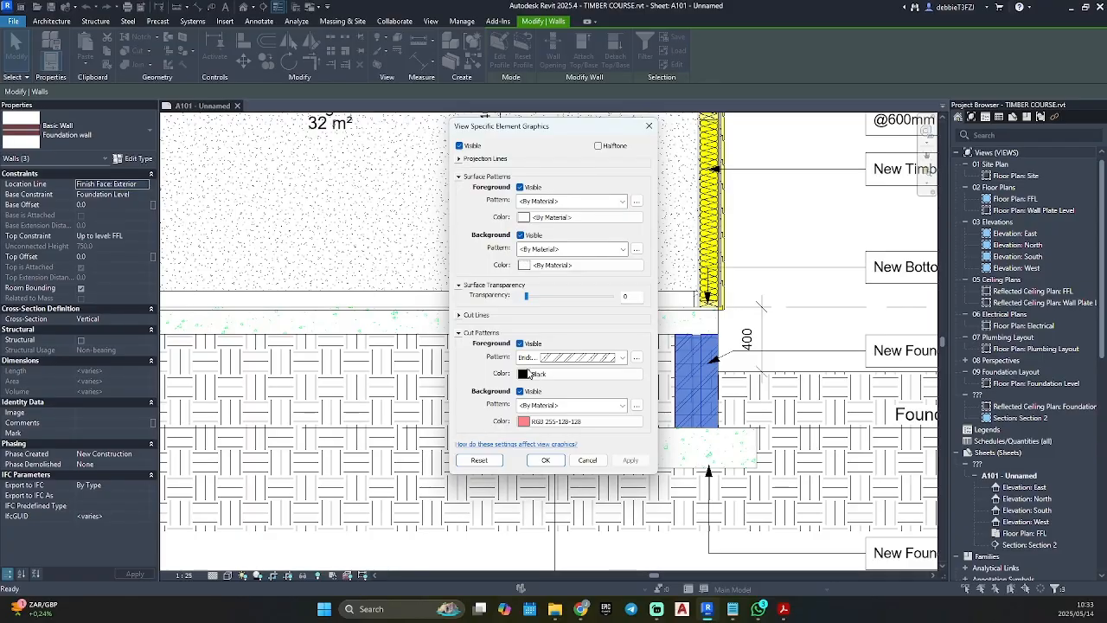
click(555, 406)
click(616, 147)
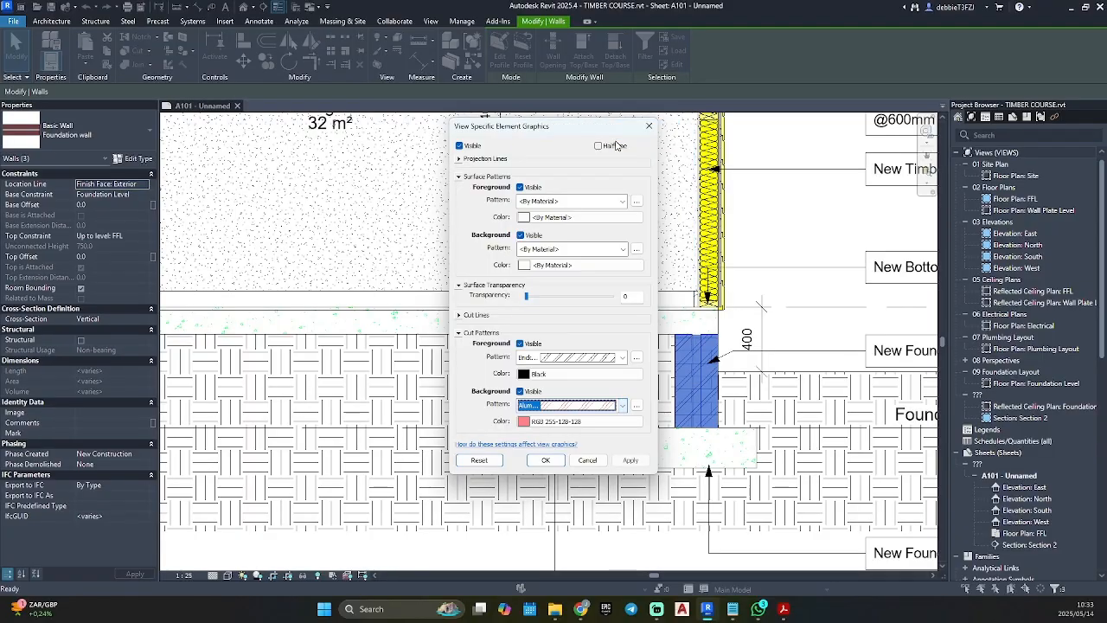
click(558, 404)
scroll(611, 190, up, 3)
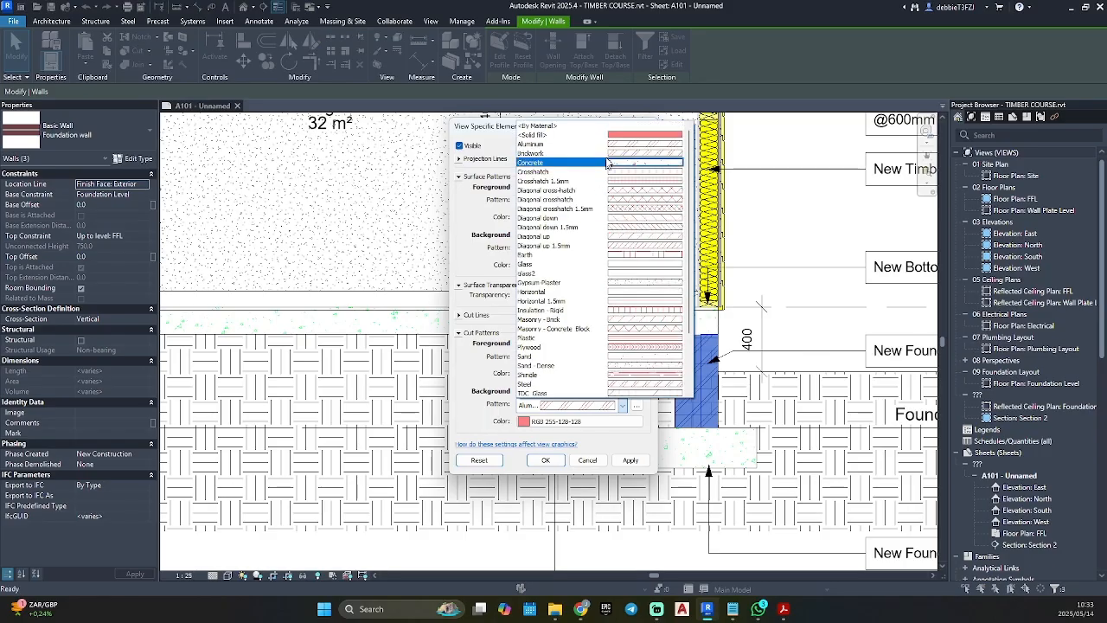
click(613, 151)
click(629, 461)
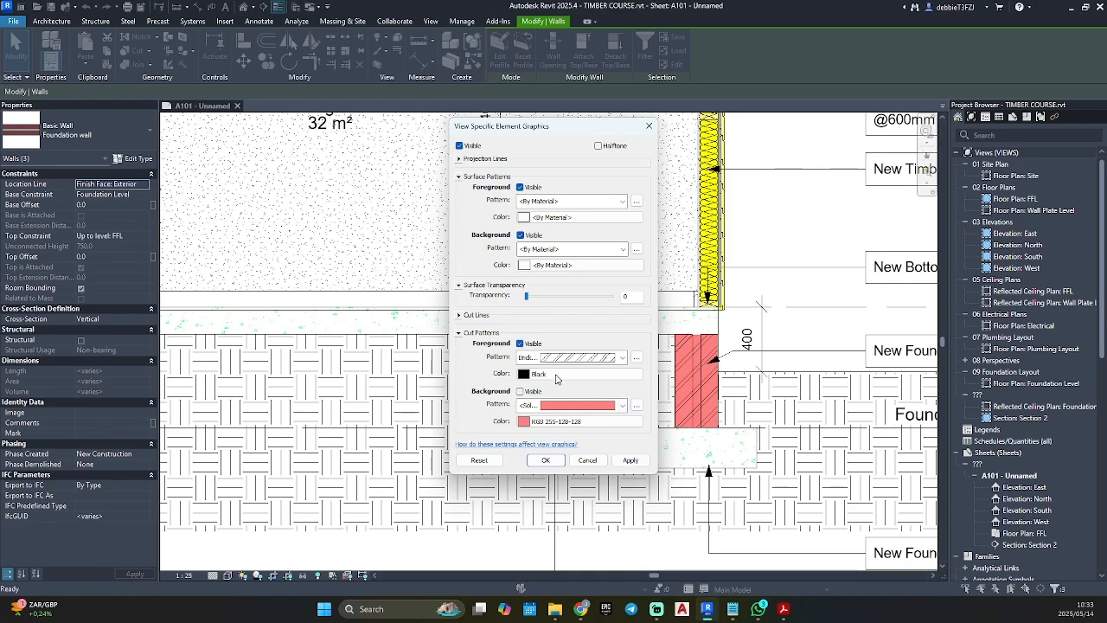
Step: Turn off the foundation walls' cut pattern background and set the foreground colour to RGB 255-128-128
click(557, 374)
click(434, 217)
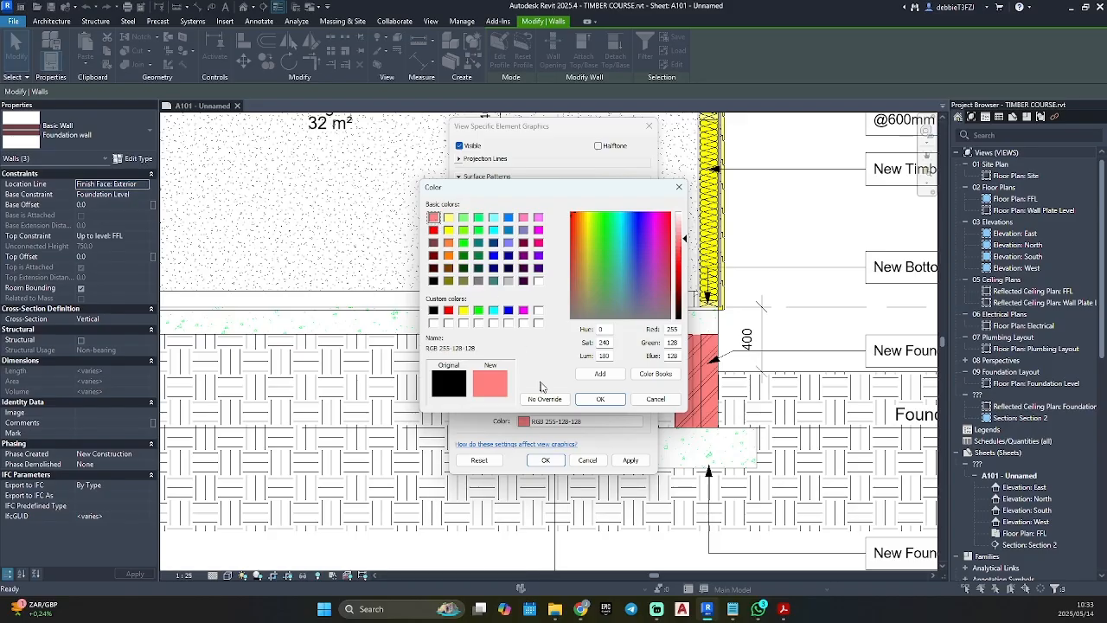
click(593, 401)
click(632, 460)
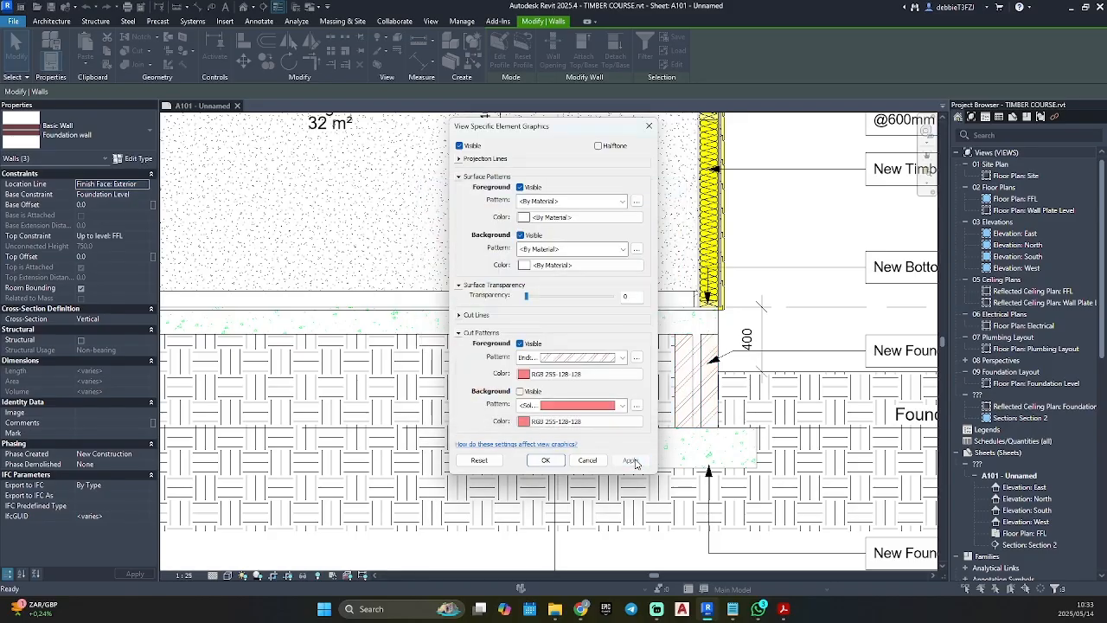
click(556, 461)
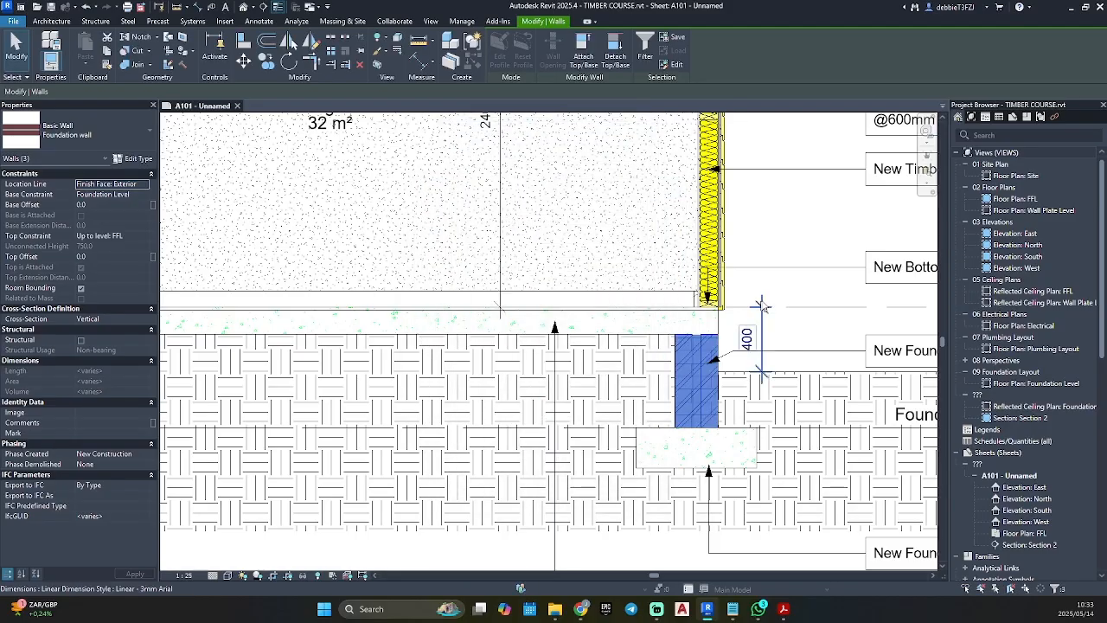
click(792, 248)
Step: Override the roof's graphics in this view by element, setting the cut pattern foreground to solid fill
scroll(795, 249, down, 3)
scroll(798, 251, down, 2)
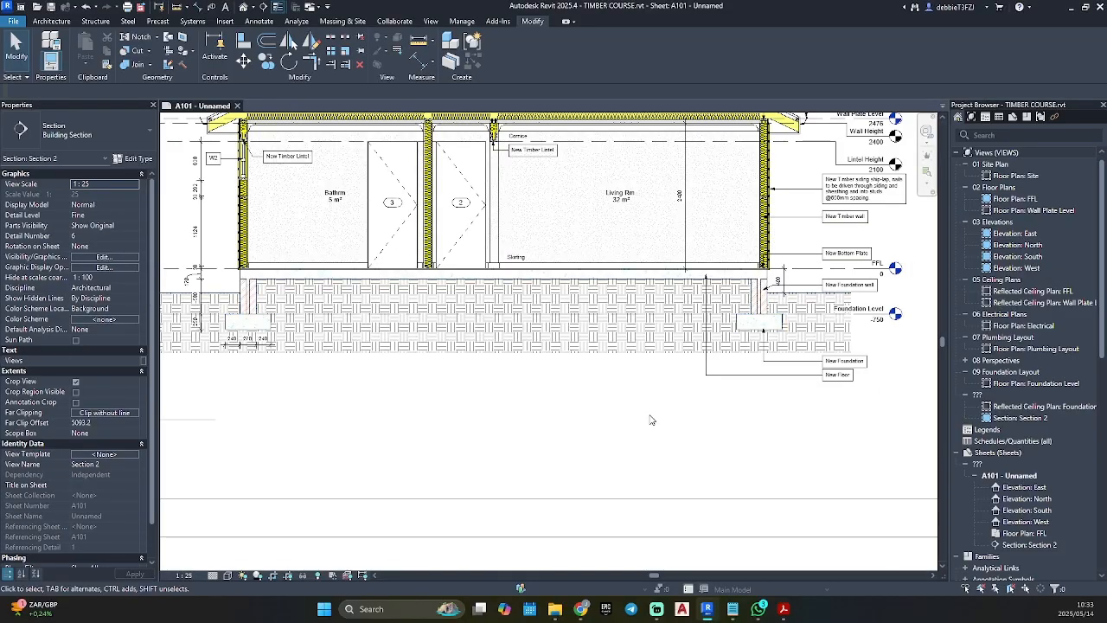
middle_drag(620, 400, 620, 511)
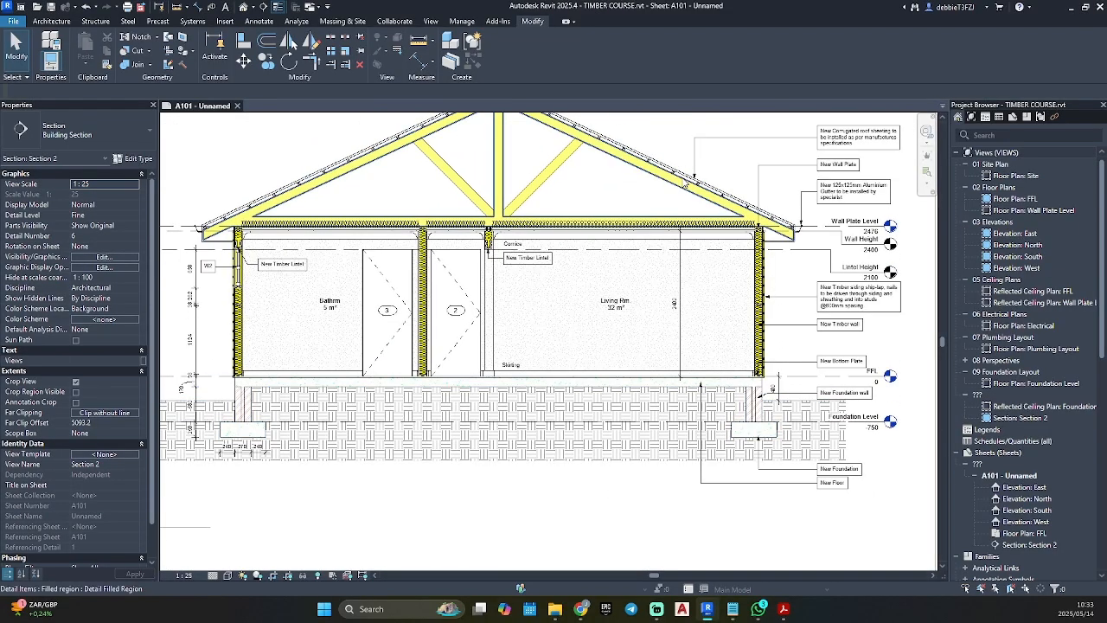
click(688, 168)
right_click(687, 171)
mouse_move(779, 256)
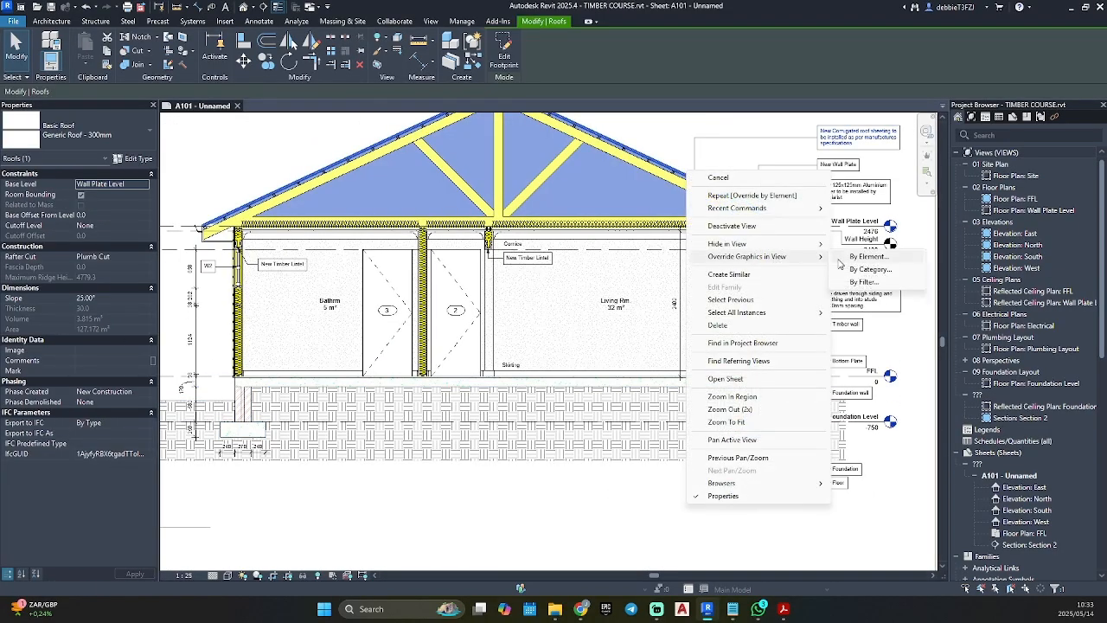
click(855, 260)
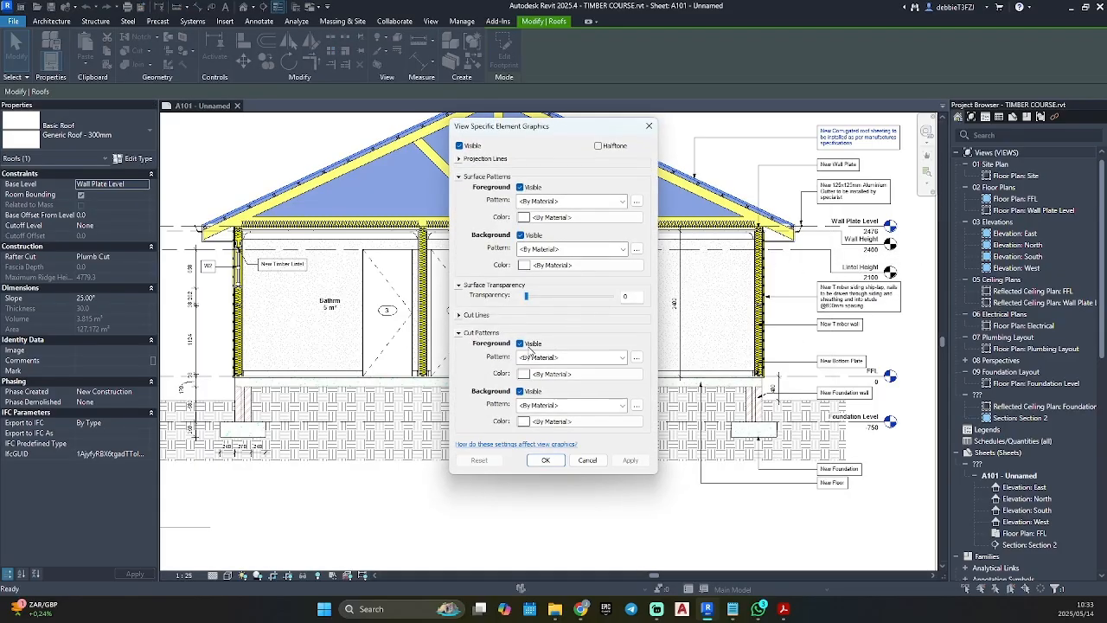
click(546, 358)
click(621, 87)
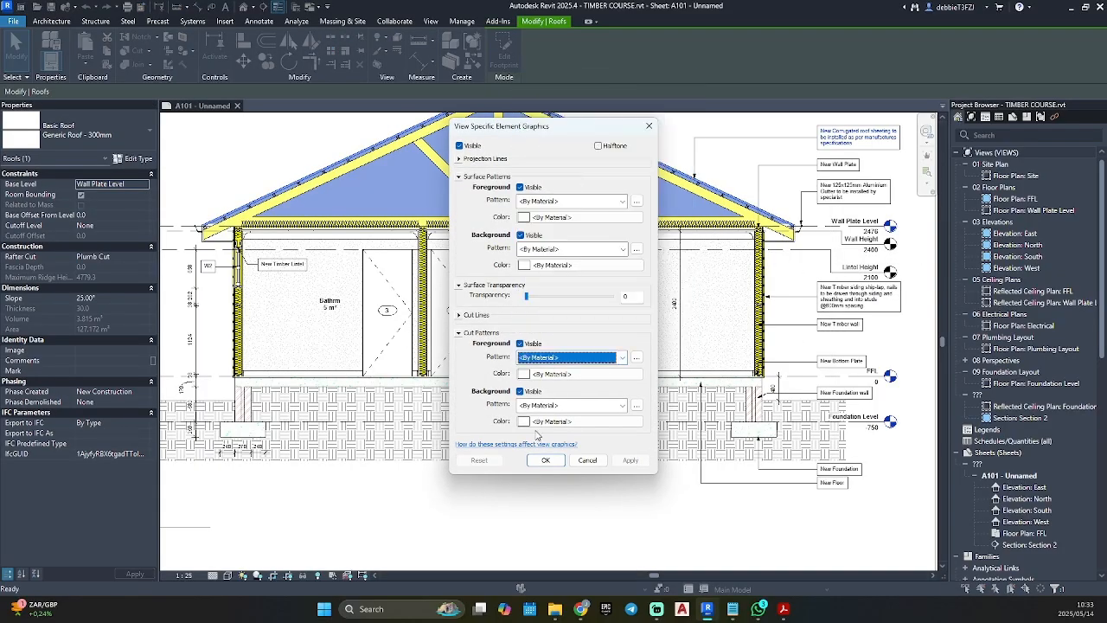
click(578, 357)
click(605, 94)
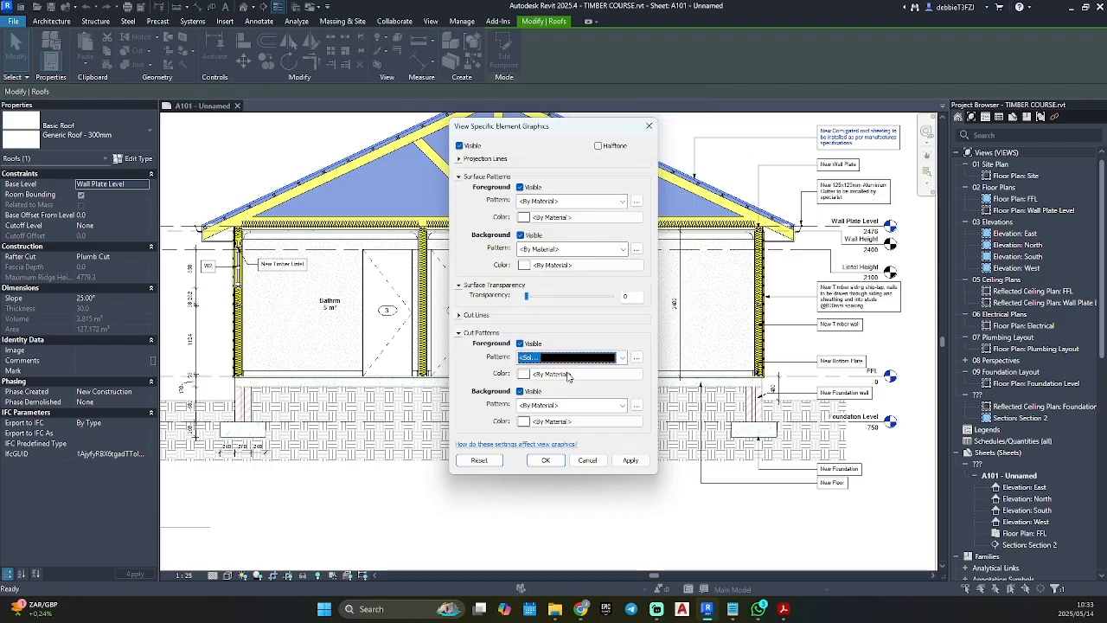
Step: Set the roof's cut pattern foreground colour to blue RGB 000-128-255 and accept the override
click(536, 373)
click(508, 217)
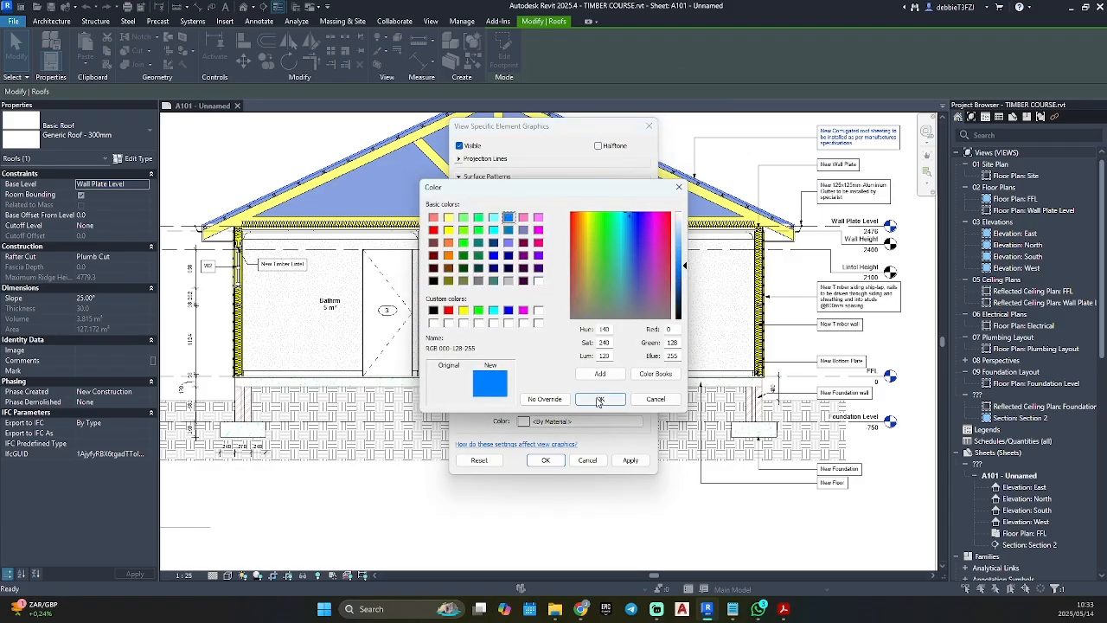
click(599, 401)
click(546, 460)
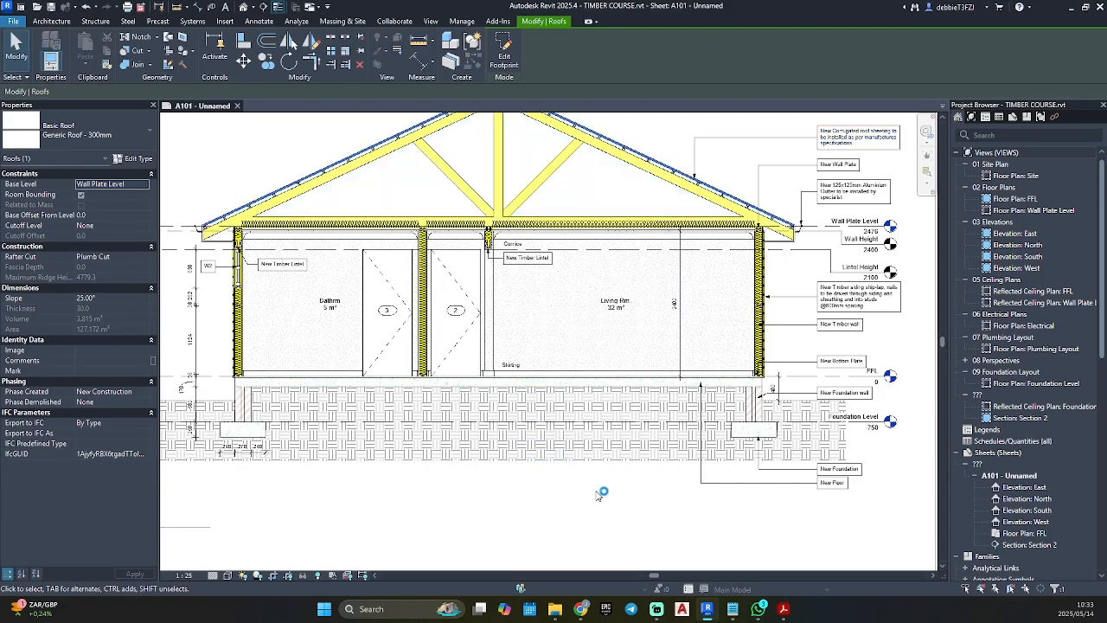
click(601, 493)
Step: Deactivate the Section 2 view to return to sheet A101
scroll(578, 299, down, 2)
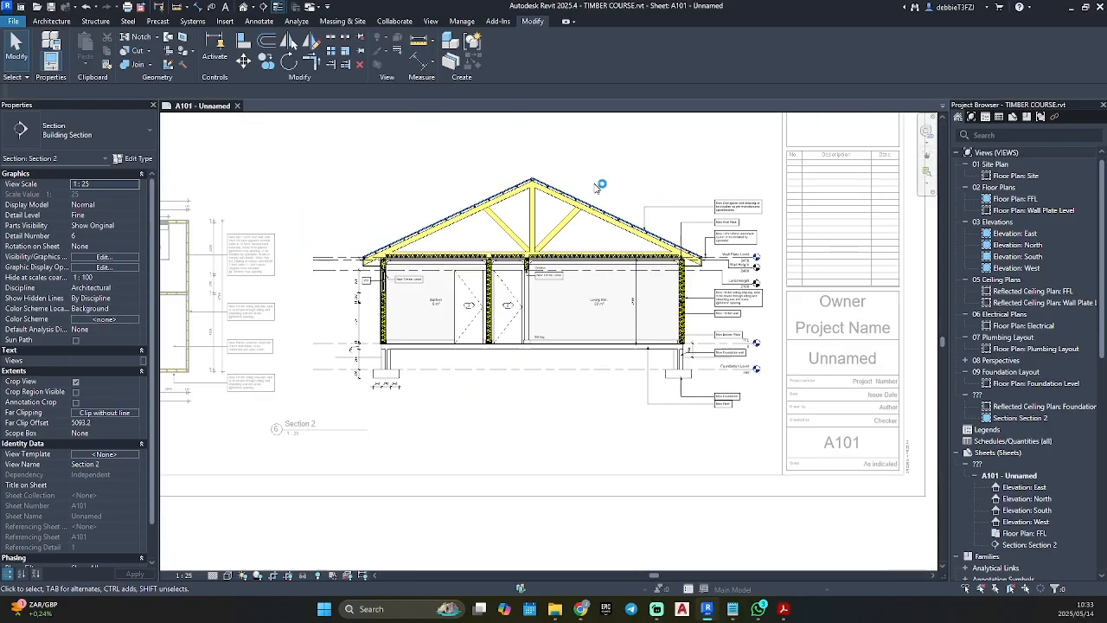
scroll(601, 185, down, 2)
double_click(637, 248)
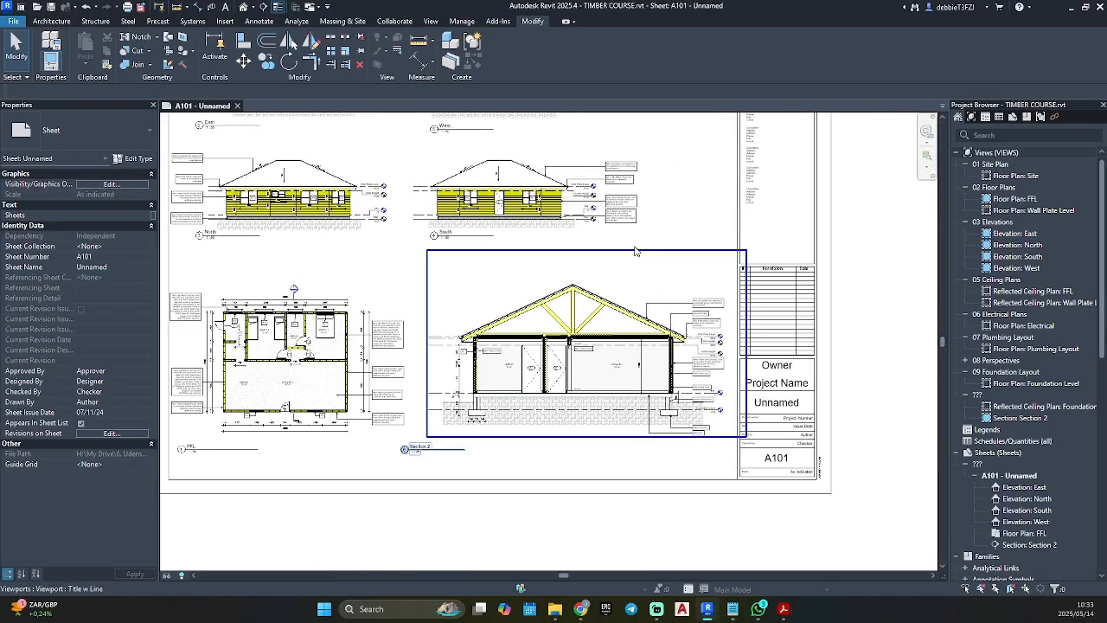
Step: Shift the South and West elevation viewports left on sheet A101, closer to the North and East elevations
scroll(692, 435, up, 3)
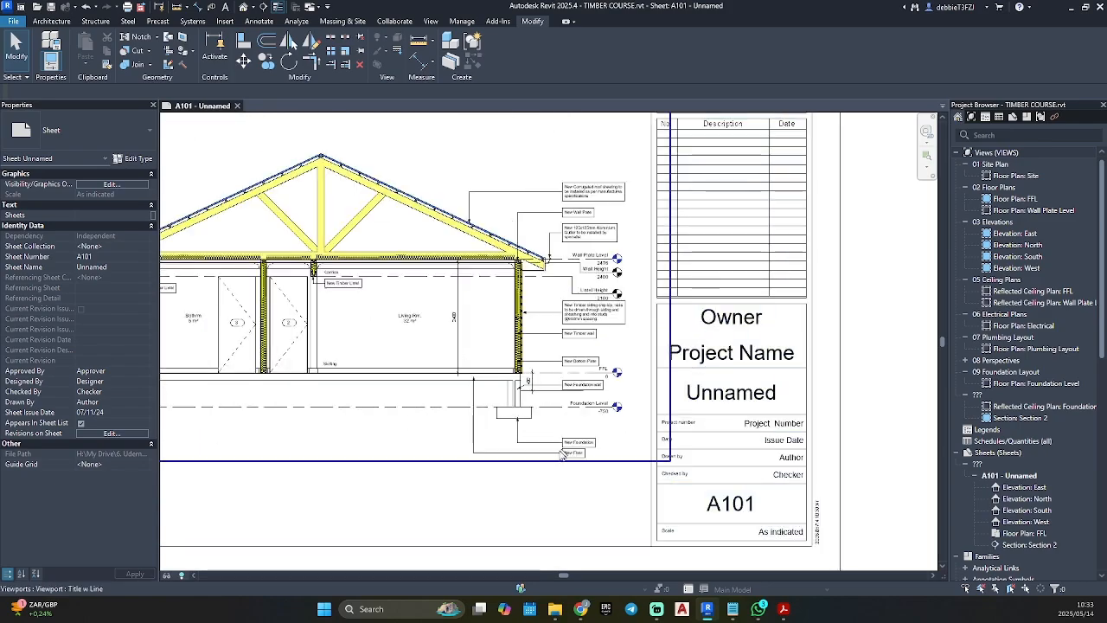
scroll(581, 333, down, 4)
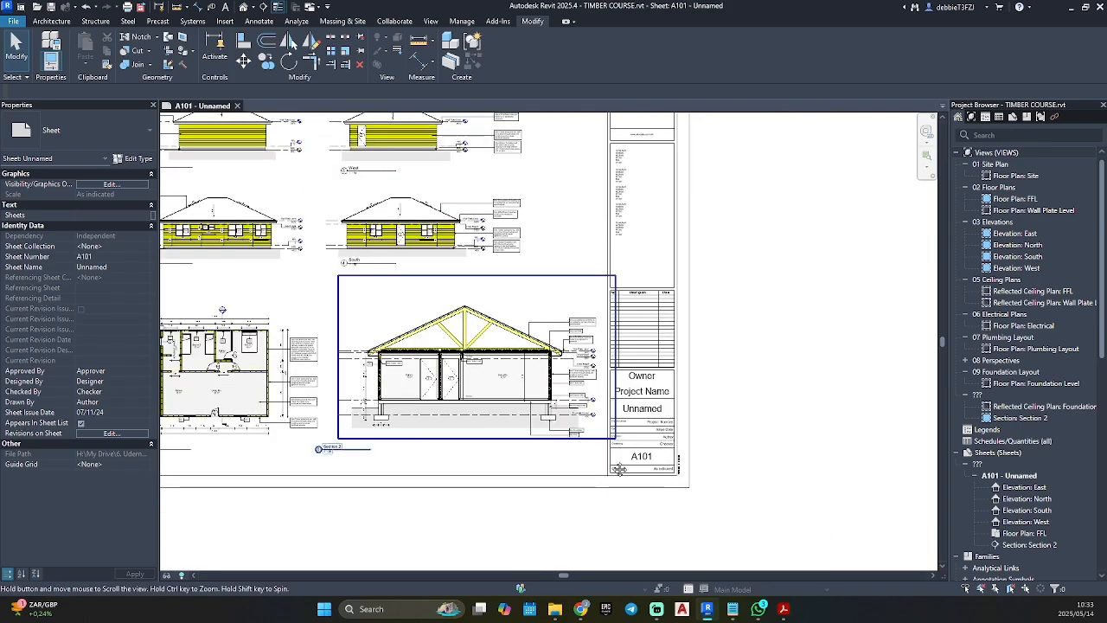
click(566, 254)
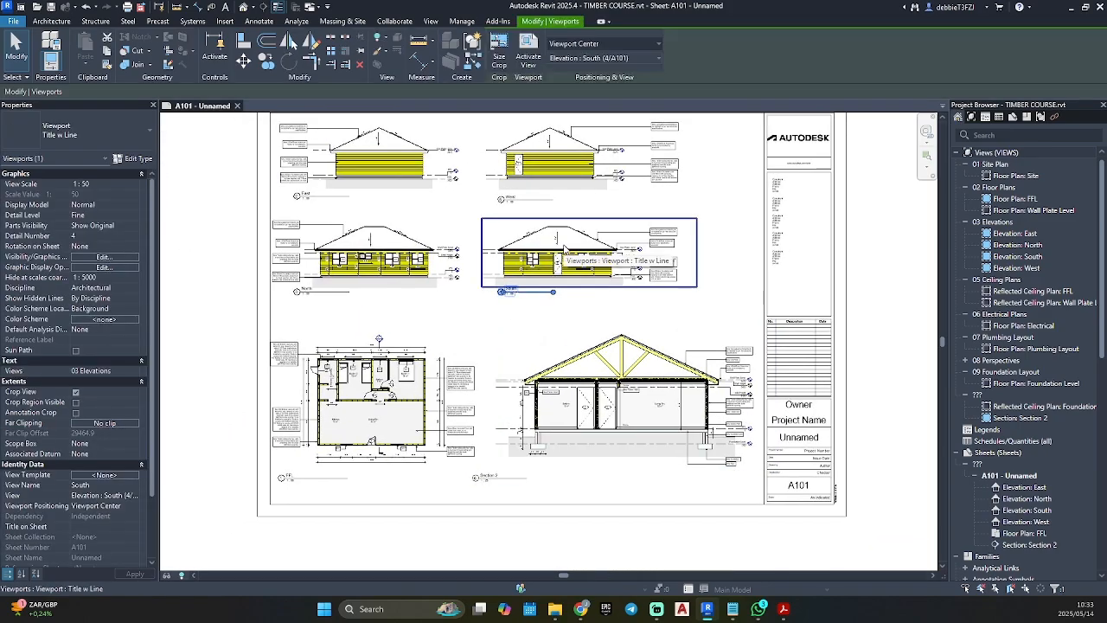
click(545, 182)
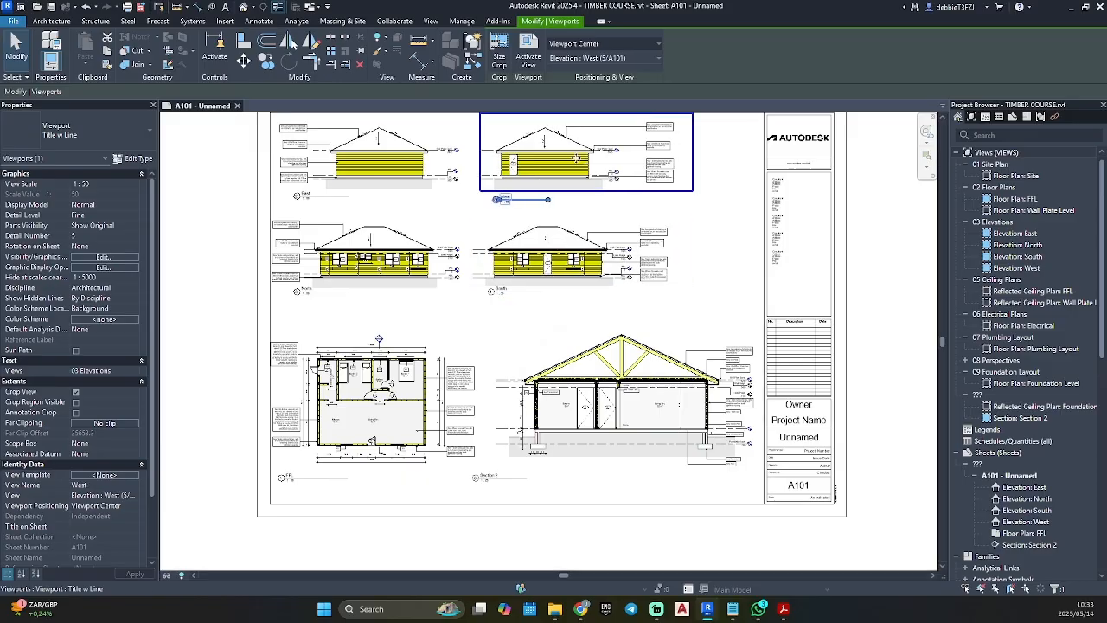
double_click(564, 157)
double_click(716, 202)
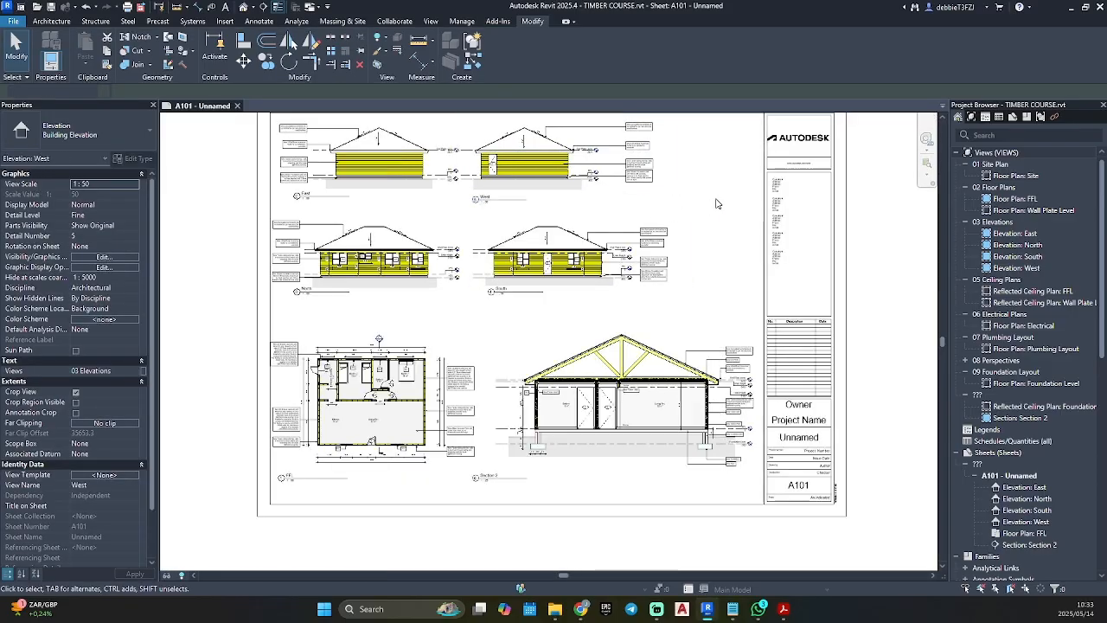
Step: Line up the West elevation viewport with the South one and nudge both slightly left together
mouse_move(531, 152)
mouse_down()
mouse_move(564, 152)
mouse_move(524, 142)
mouse_up()
click(680, 204)
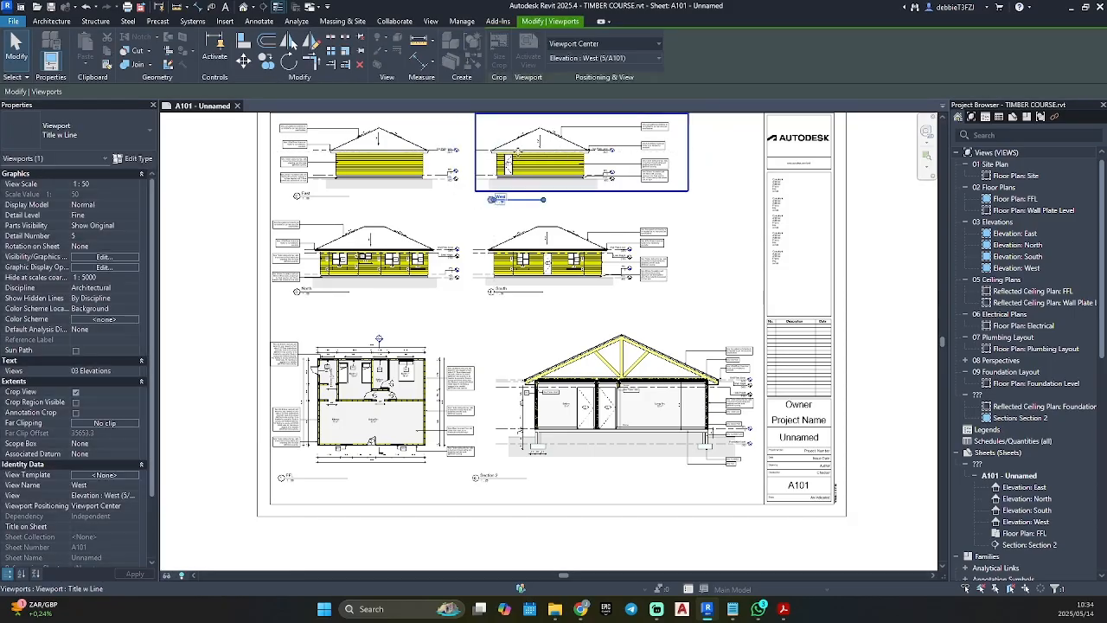
ctrl+click(597, 236)
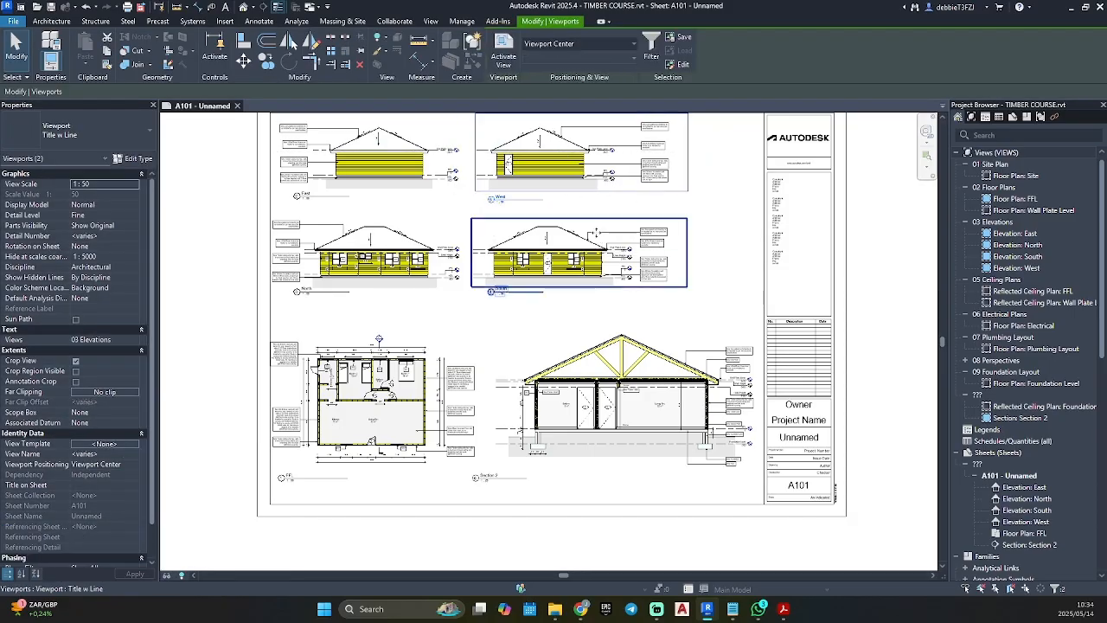
key(Left)
key(Left)
key(Left)
click(700, 250)
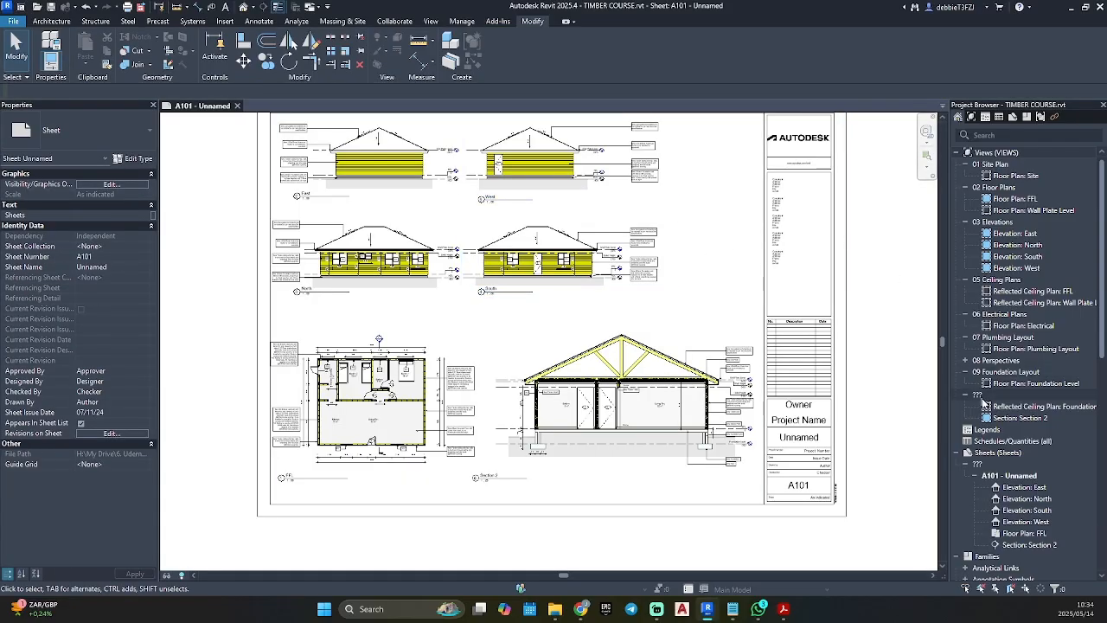
Step: Create a keynote legend named TAG Legend with the Key Value and Keynote Text fields
click(990, 441)
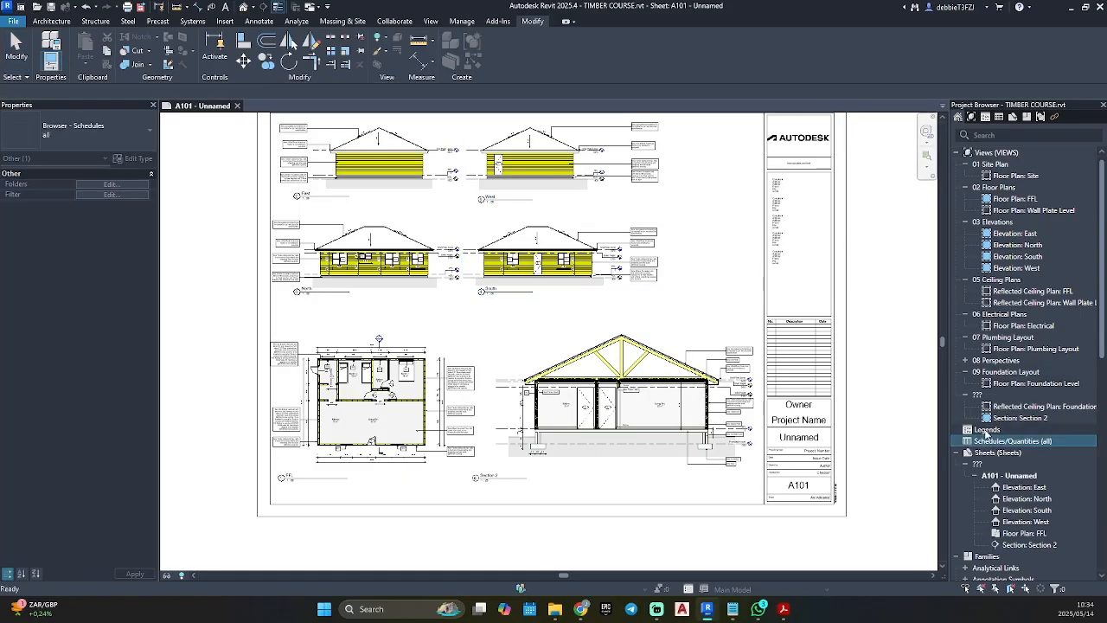
right_click(984, 430)
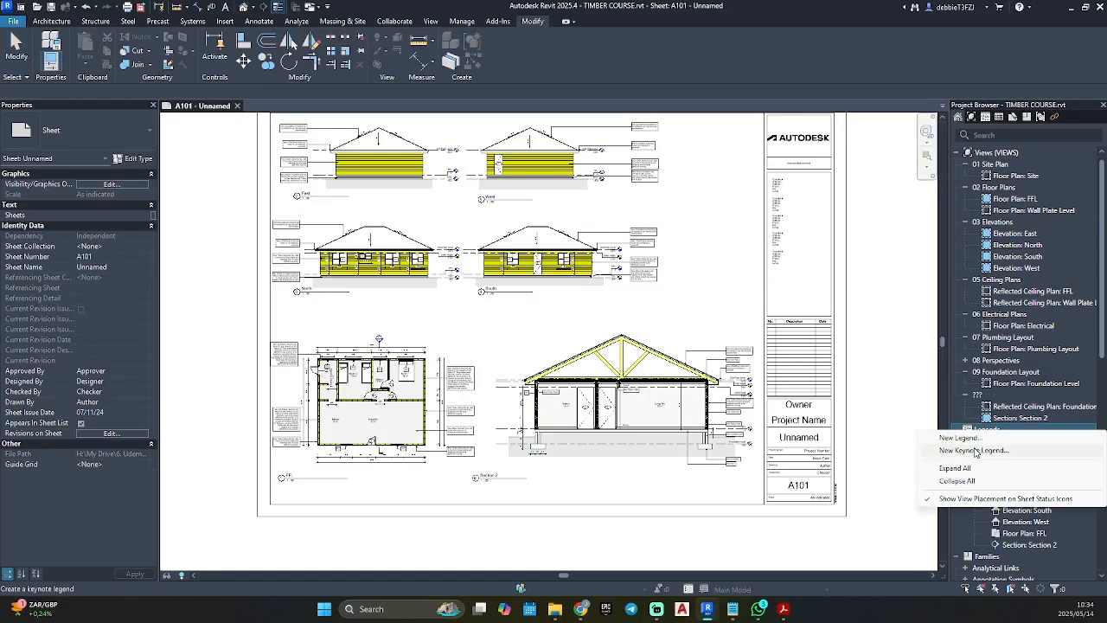
click(972, 450)
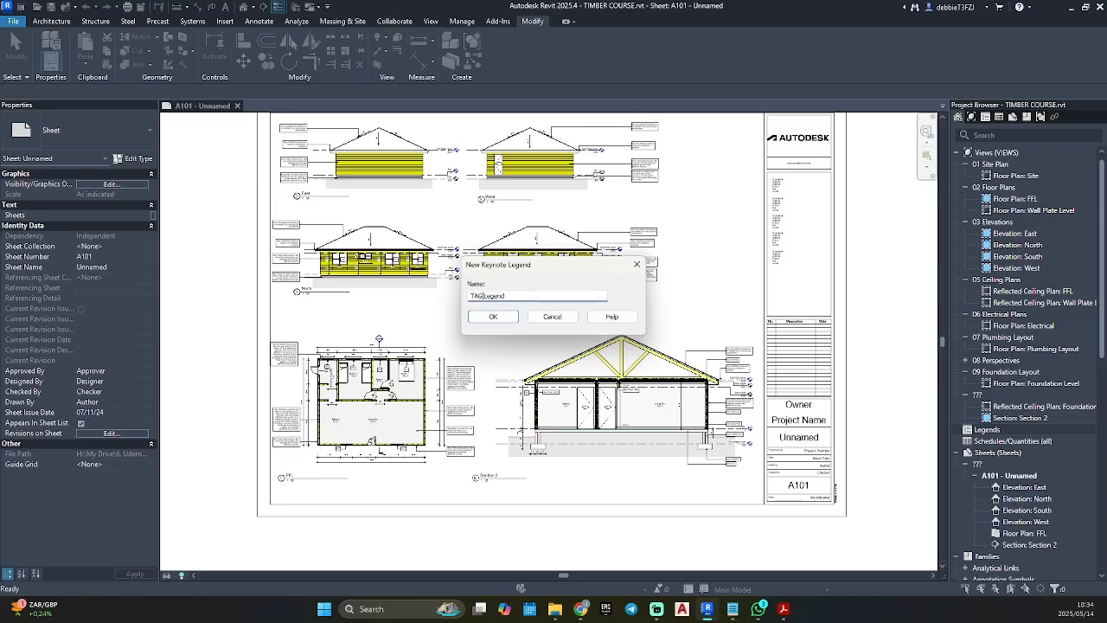
click(481, 316)
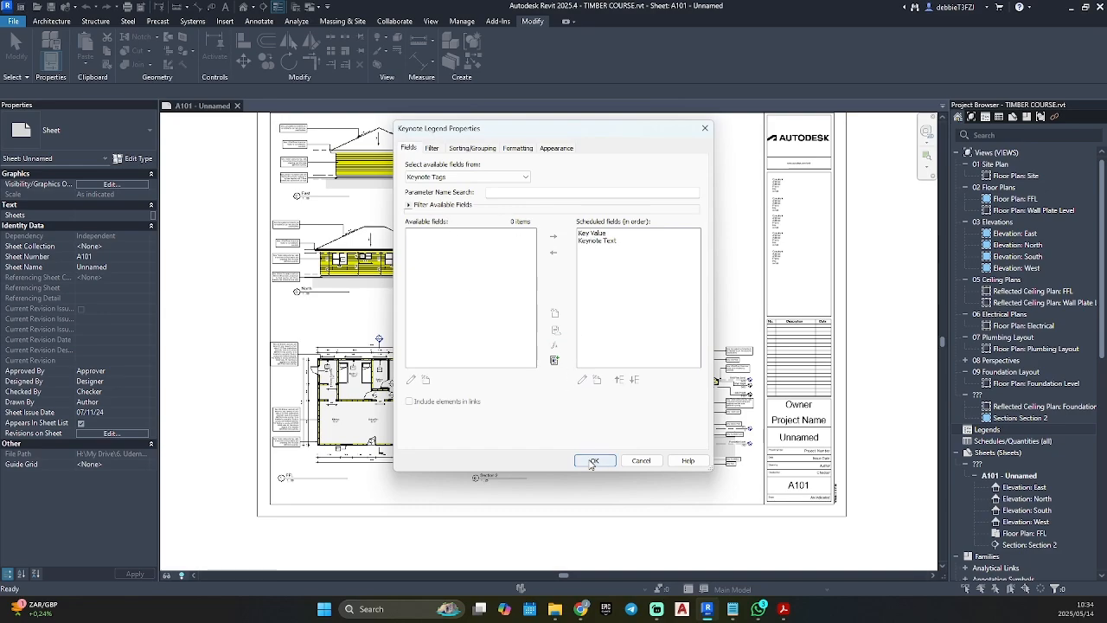
click(592, 460)
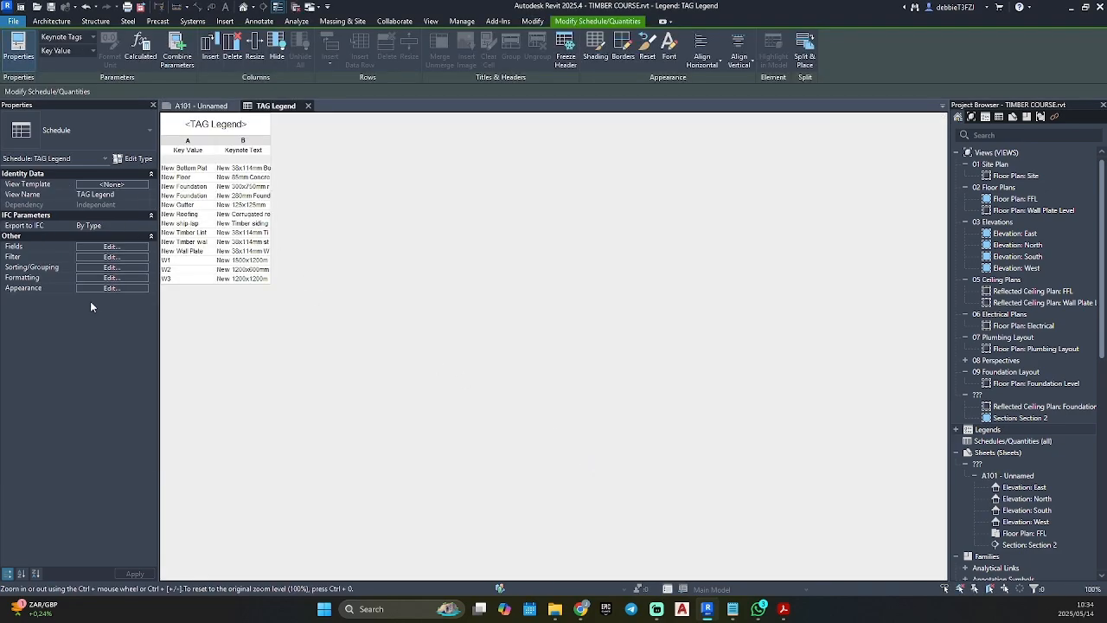
Step: Turn off the blank row before data in the TAG Legend's appearance settings and return to sheet A101
click(102, 287)
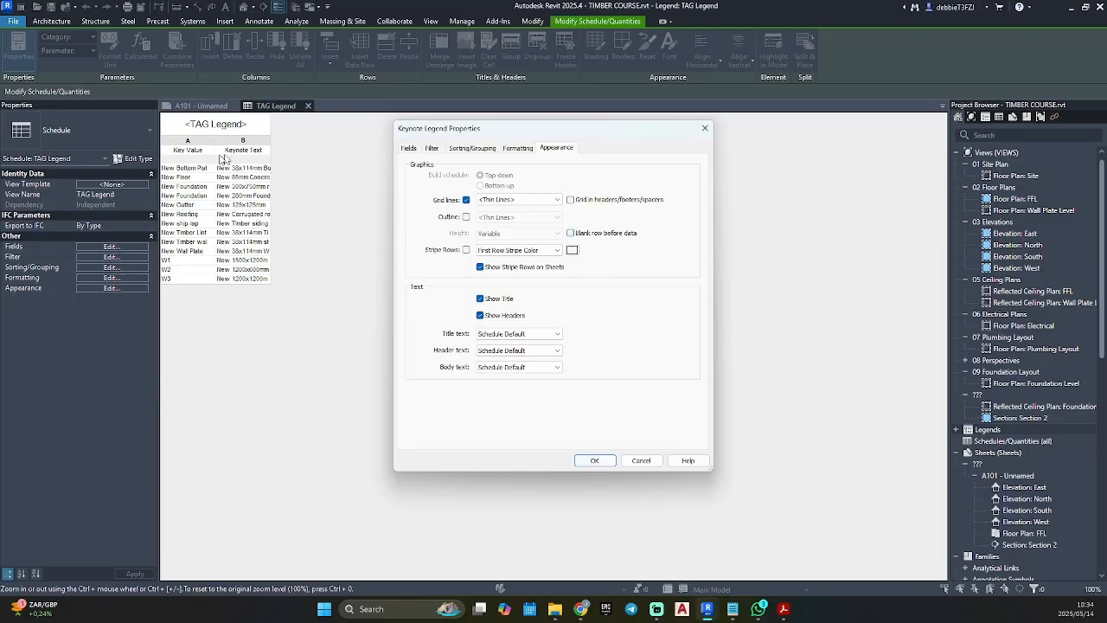
click(594, 460)
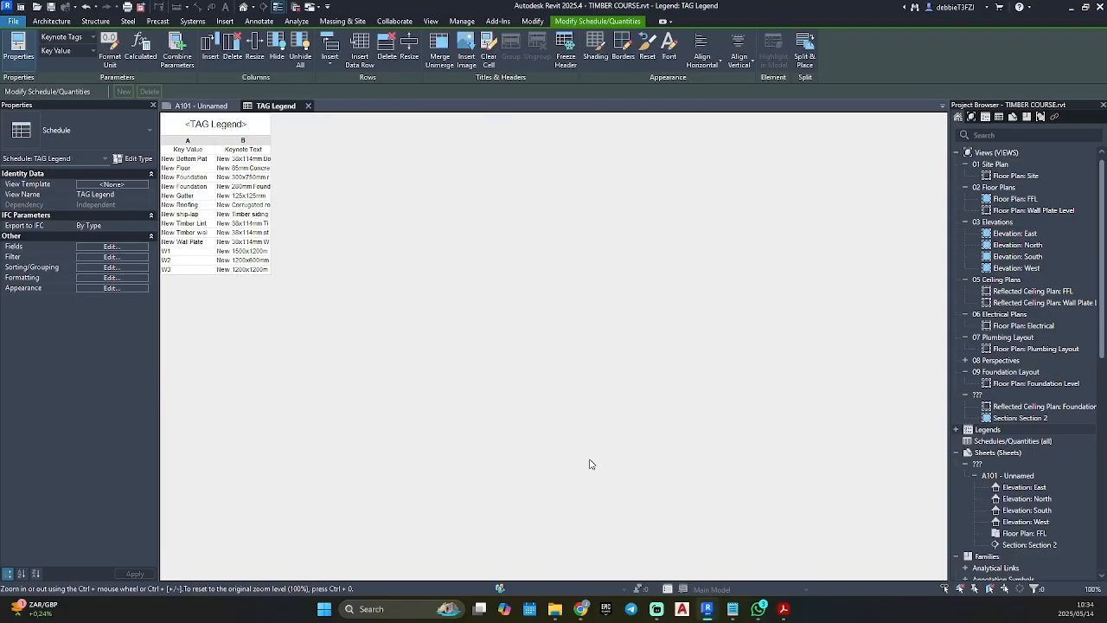
double_click(999, 475)
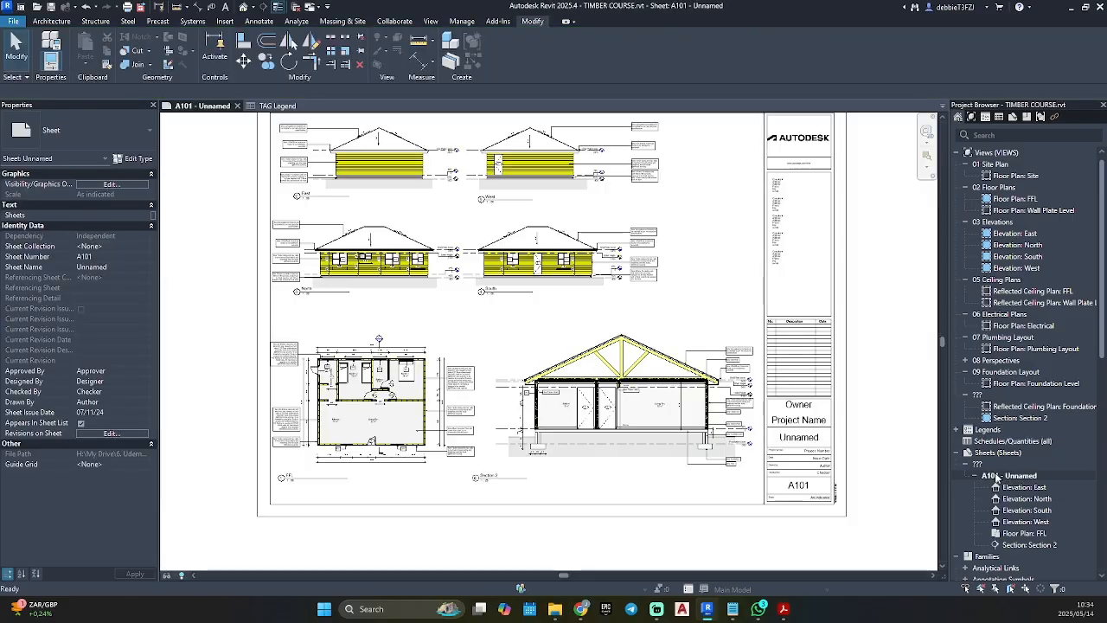
Step: Place the TAG Legend on sheet A101, outside the border beside the title block
click(958, 430)
drag(1001, 441, 861, 343)
click(860, 344)
scroll(350, 320, down, 3)
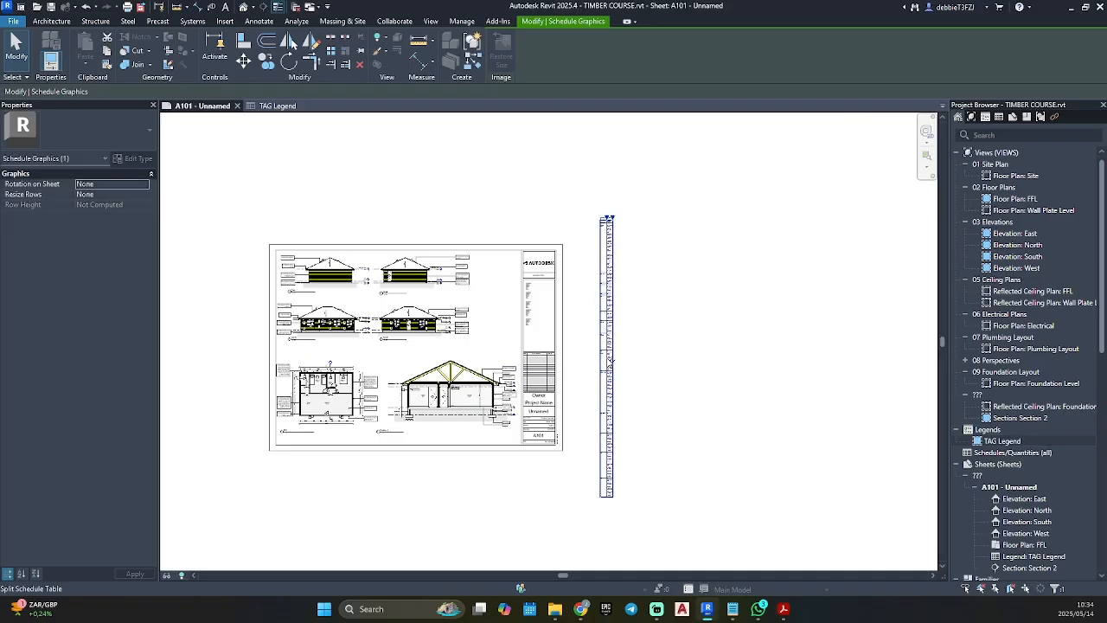
Step: Try widening the placed TAG Legend's Keynote Text column and repositioning the legend
scroll(606, 220, up, 7)
drag(628, 231, 689, 233)
mouse_move(467, 298)
mouse_down()
mouse_move(361, 346)
mouse_move(471, 298)
mouse_move(463, 281)
mouse_up()
key(ctrl+z)
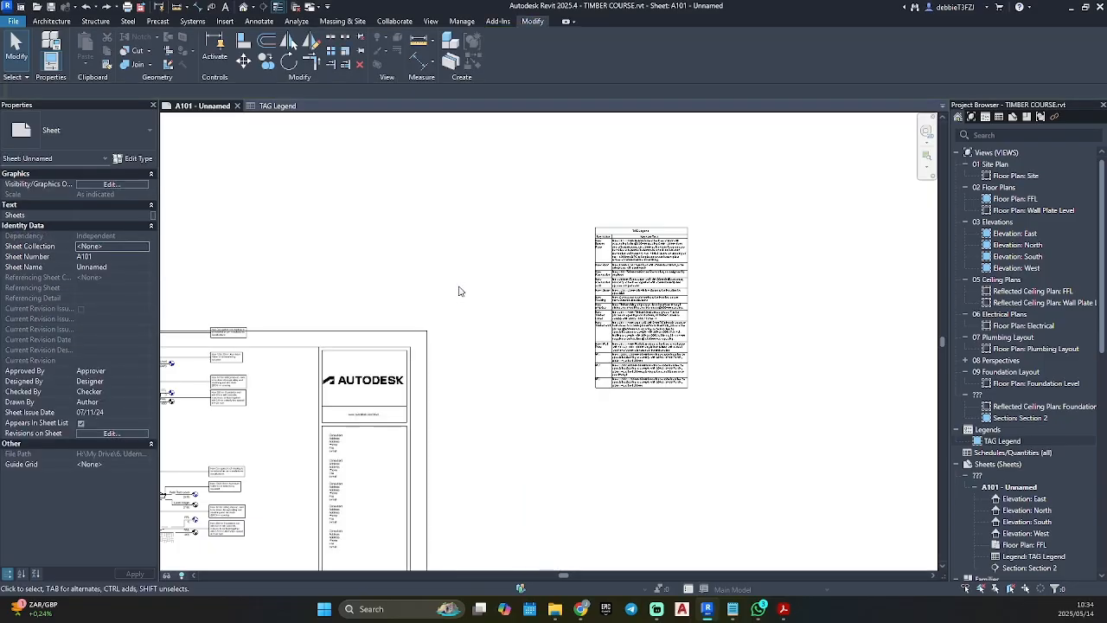
Step: Try nudging the widened TAG Legend left towards the sheet border
click(615, 285)
key(Left)
key(Left)
key(Left)
key(Left)
key(Left)
key(Left)
key(Left)
key(Left)
key(Left)
key(Left)
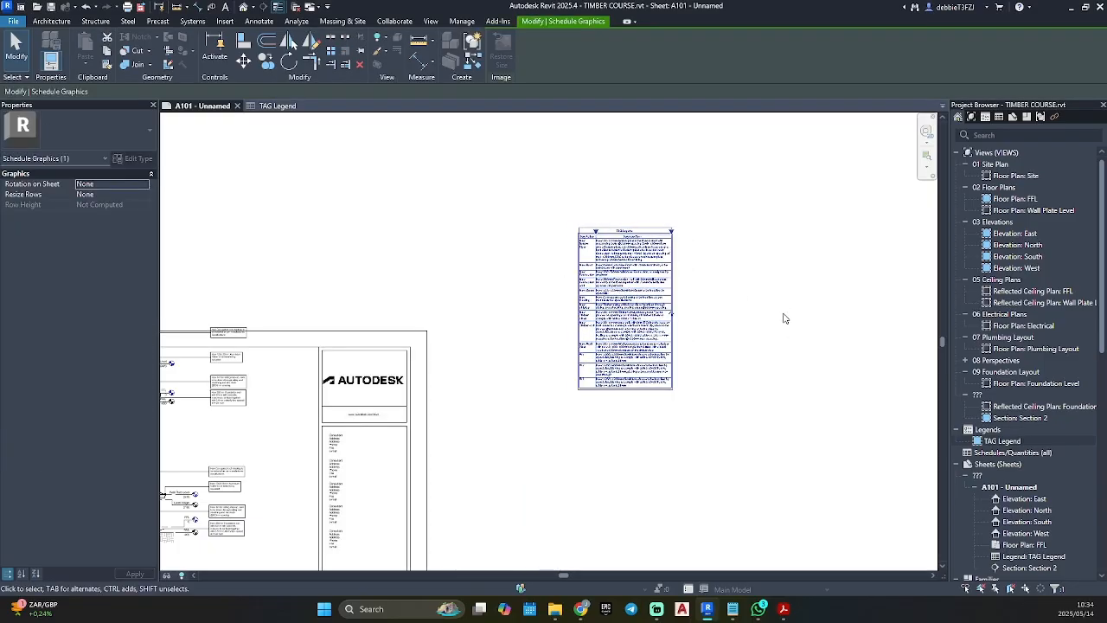
key(Left)
key(Left)
key(Left)
key(Left)
key(Left)
key(Left)
key(Left)
scroll(782, 315, down, 3)
Step: Undo the TAG Legend's nudges and the widening of its Keynote Text column
key(ctrl+z)
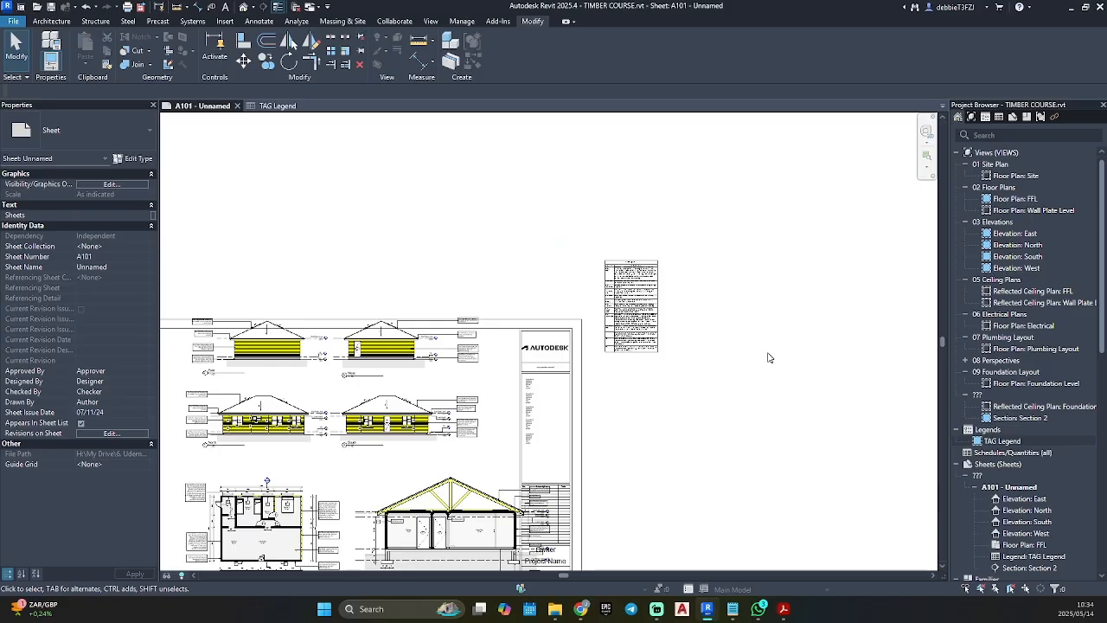
key(ctrl+z)
key(ctrl+z)
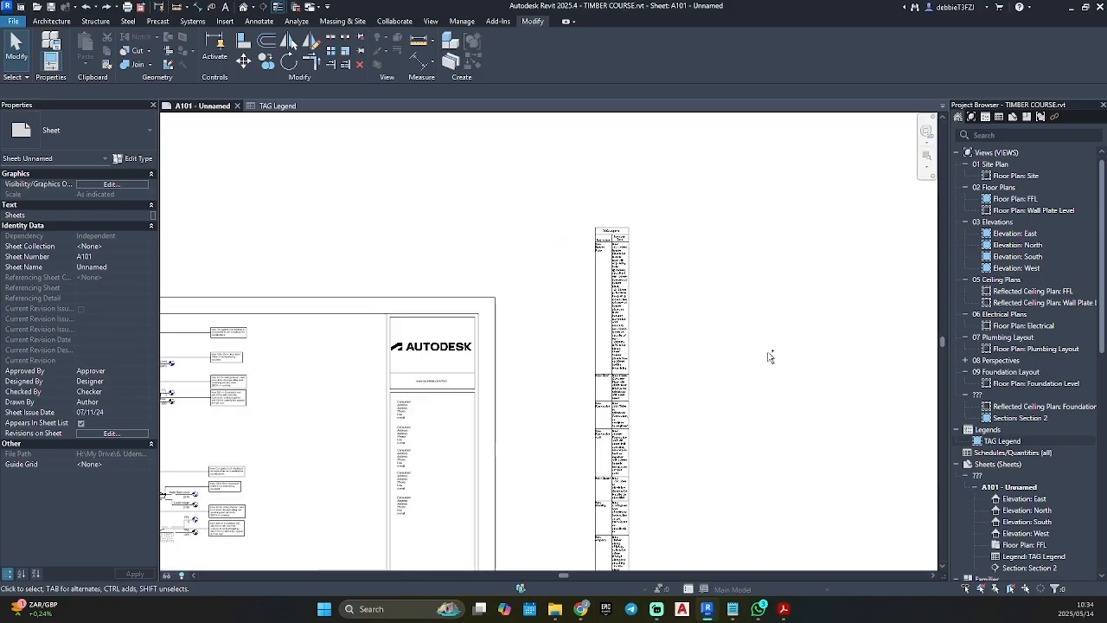
scroll(674, 380, down, 3)
click(640, 318)
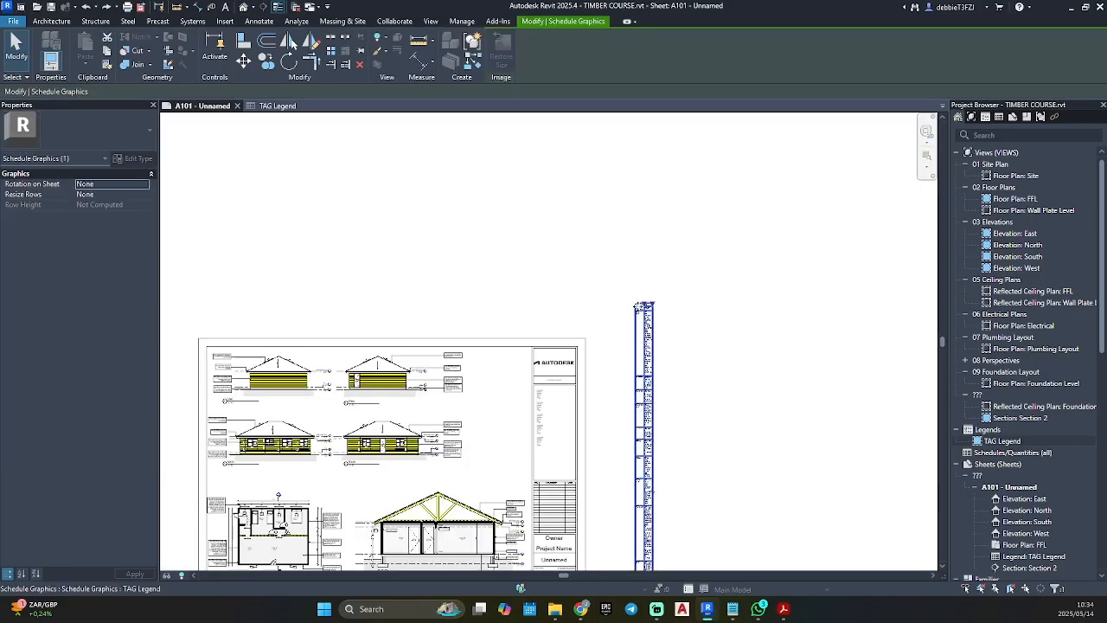
click(586, 328)
click(645, 340)
click(607, 339)
click(583, 342)
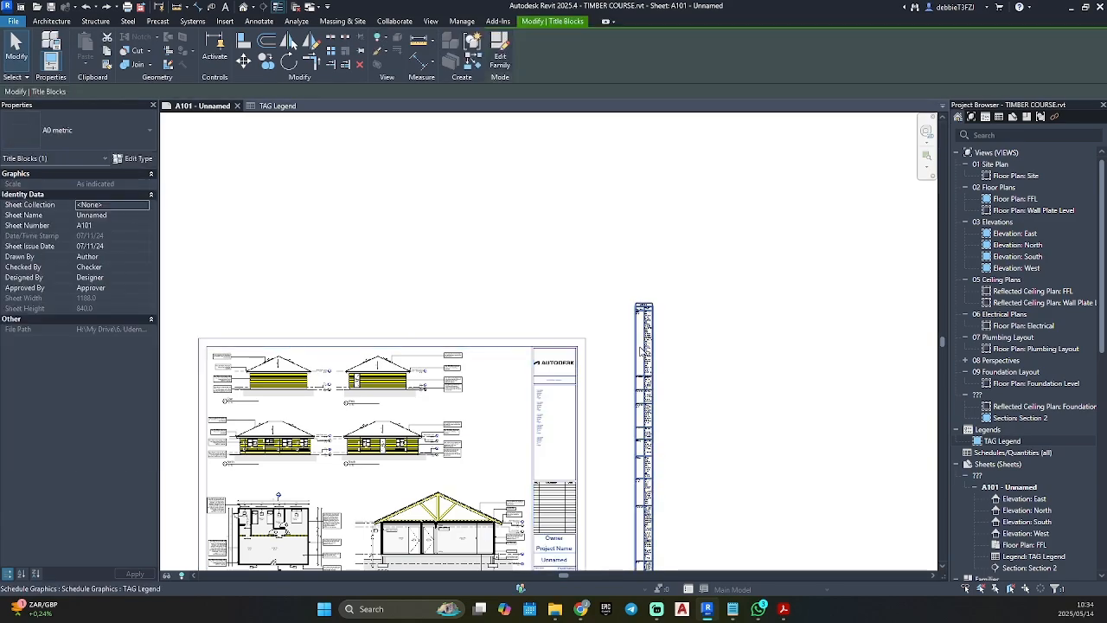
click(641, 351)
drag(617, 348, 514, 387)
drag(586, 346, 623, 328)
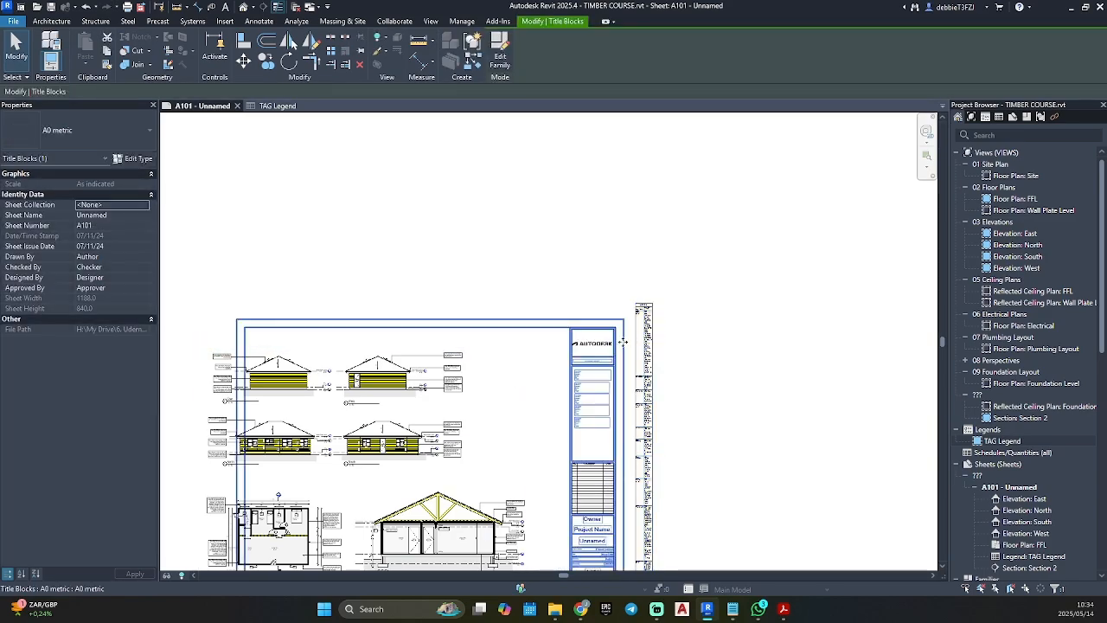
click(643, 353)
key(ctrl+z)
click(645, 357)
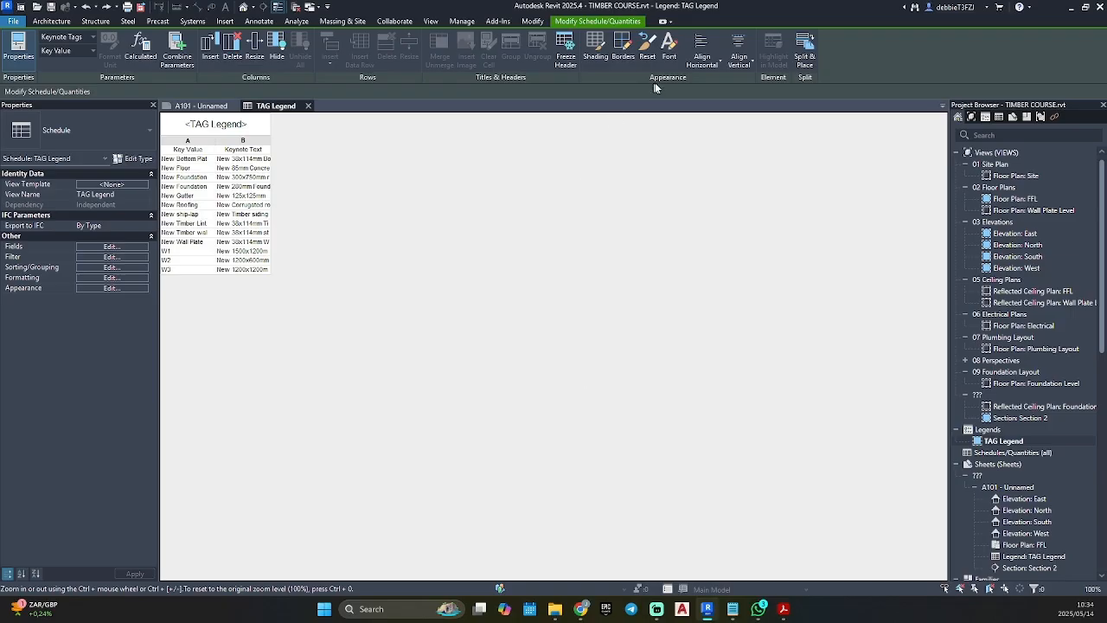
click(191, 106)
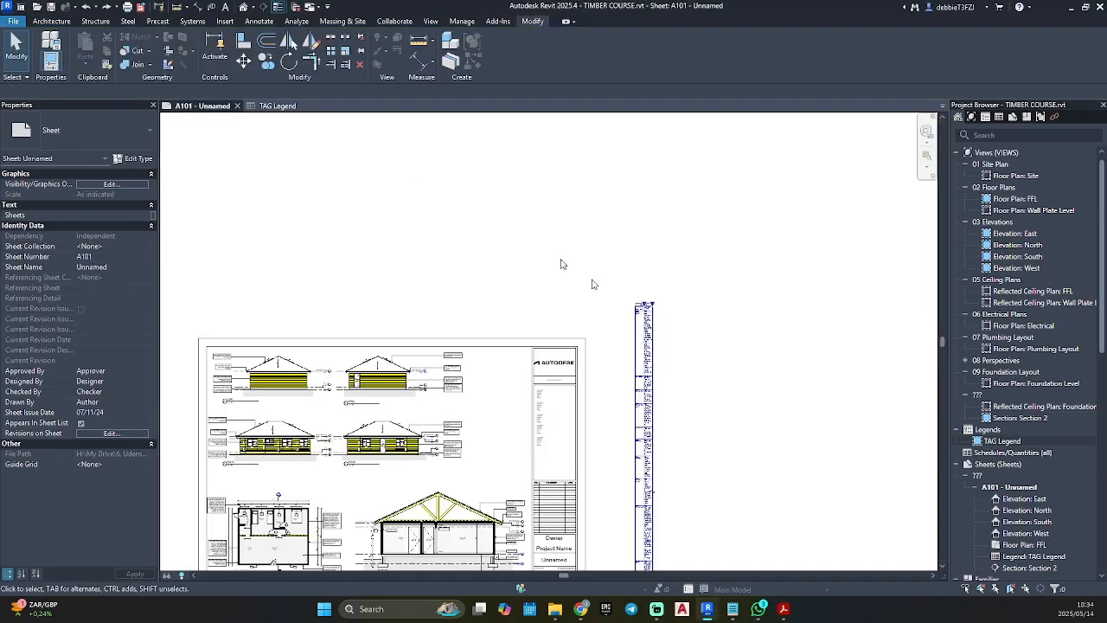
Step: Nudge the TAG Legend left and down into the sheet's free space between the elevations and the title block
click(648, 375)
key(Left)
key(Left)
key(Left)
key(Left)
key(Left)
key(Left)
key(Left)
key(Left)
key(Left)
key(Left)
key(Left)
key(Left)
key(Left)
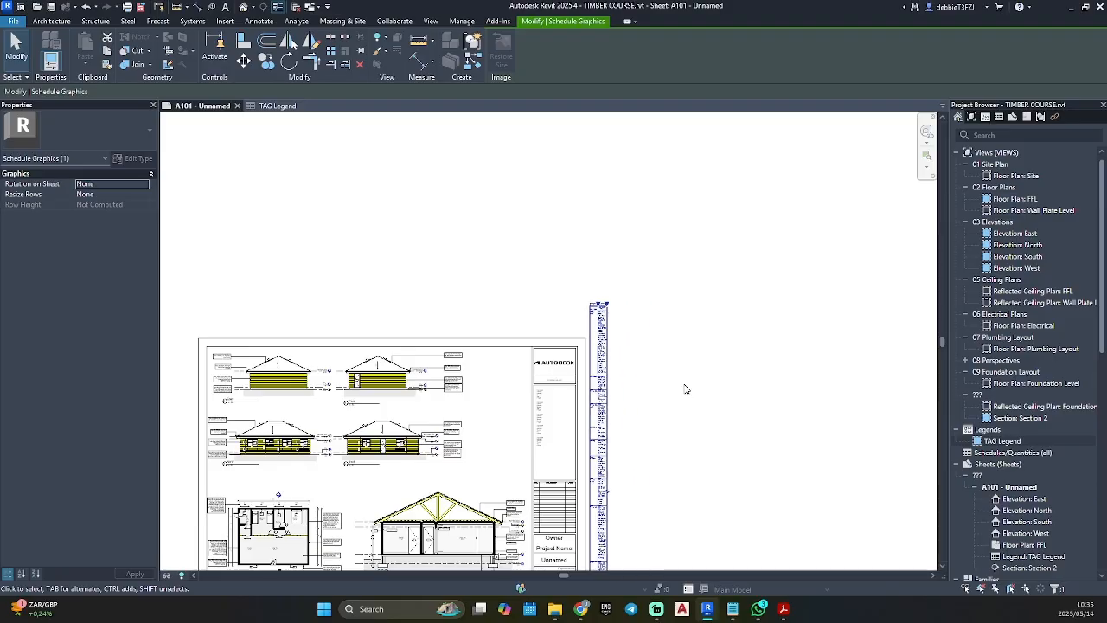
key(Left)
key(Left)
key(Left)
key(Left)
key(Left)
key(Left)
key(Left)
key(Left)
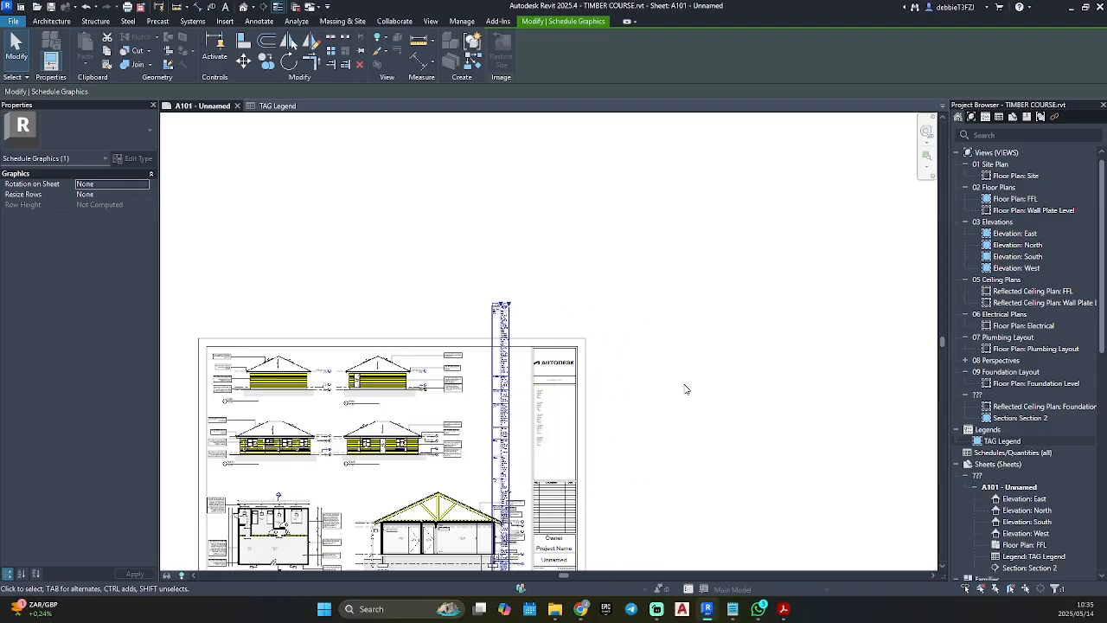
key(Left)
key(Left)
key(Down)
key(Down)
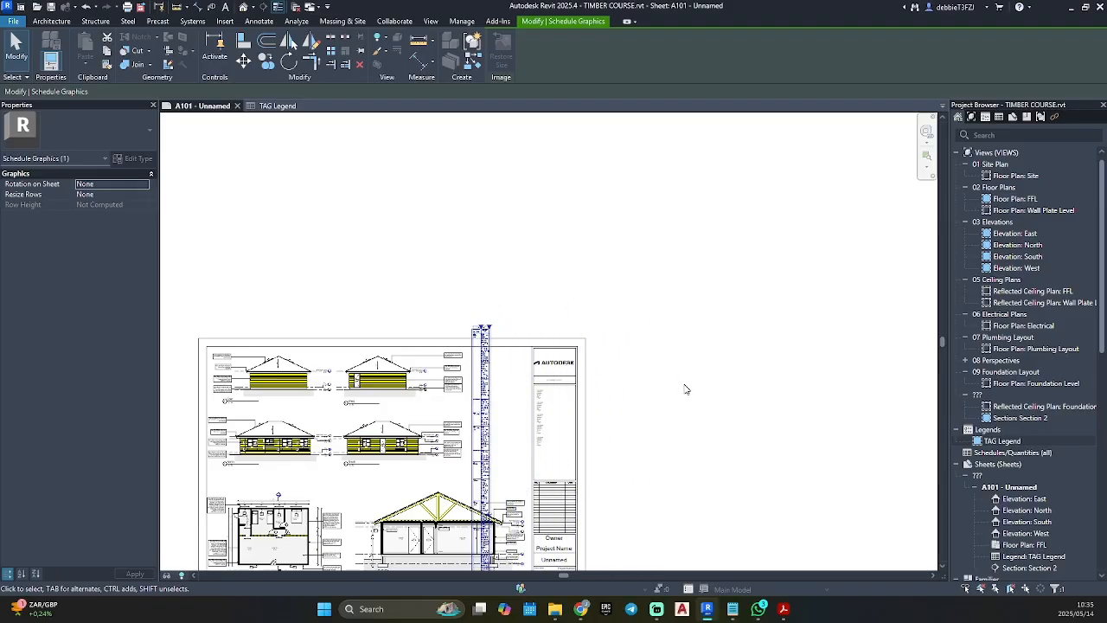
key(Down)
key(Down)
Step: Widen the TAG Legend's Keynote Text column to fill the space up to the title block
scroll(567, 380, up, 2)
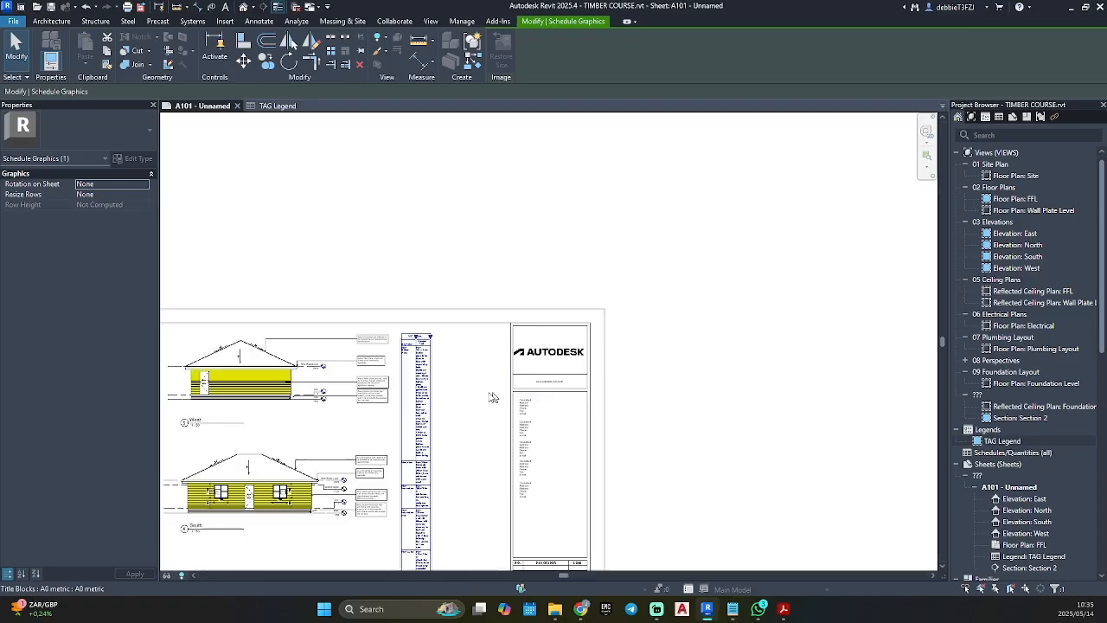
scroll(432, 363, up, 2)
drag(420, 323, 527, 326)
click(541, 319)
Step: Examine the TAG Legend's key values and keynote texts, from the bottom plate entry down to window W3
scroll(395, 394, up, 2)
middle_drag(463, 469, 548, 356)
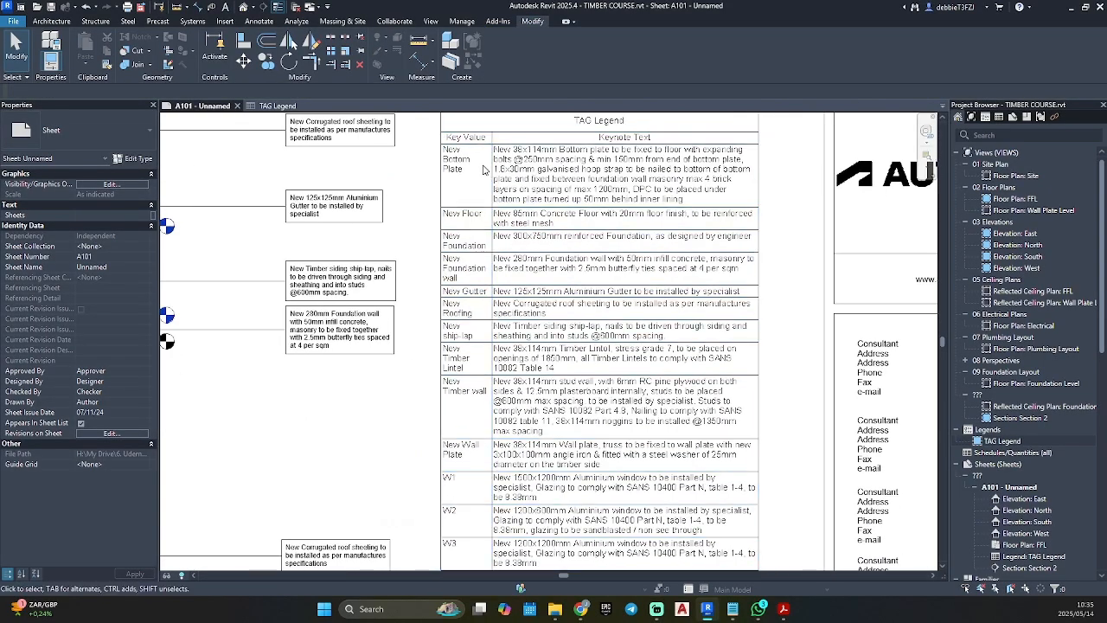
scroll(608, 242, down, 1)
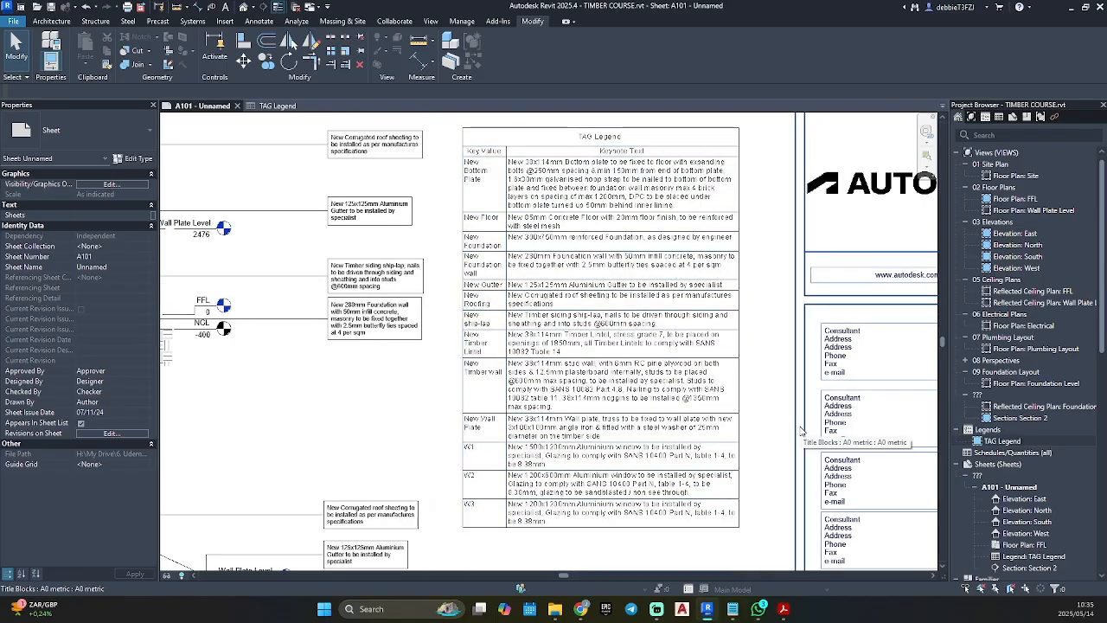
scroll(739, 414, up, 2)
scroll(473, 293, up, 1)
middle_drag(473, 296, 527, 467)
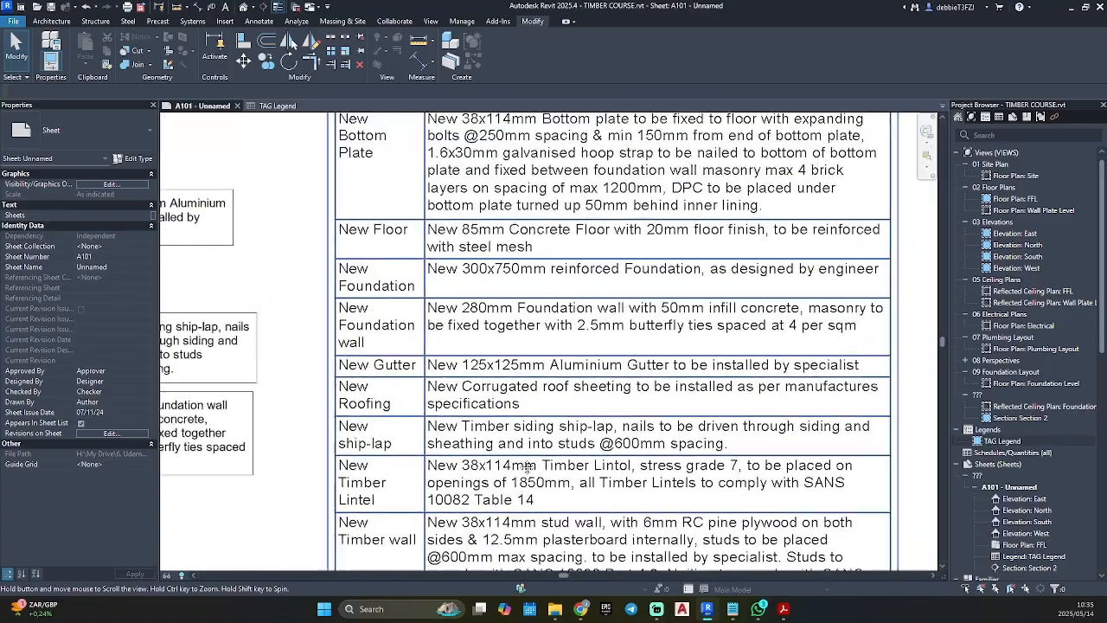
mouse_move(503, 318)
middle_down()
mouse_move(463, 377)
mouse_move(463, 408)
mouse_move(469, 308)
middle_up()
middle_drag(471, 363, 475, 302)
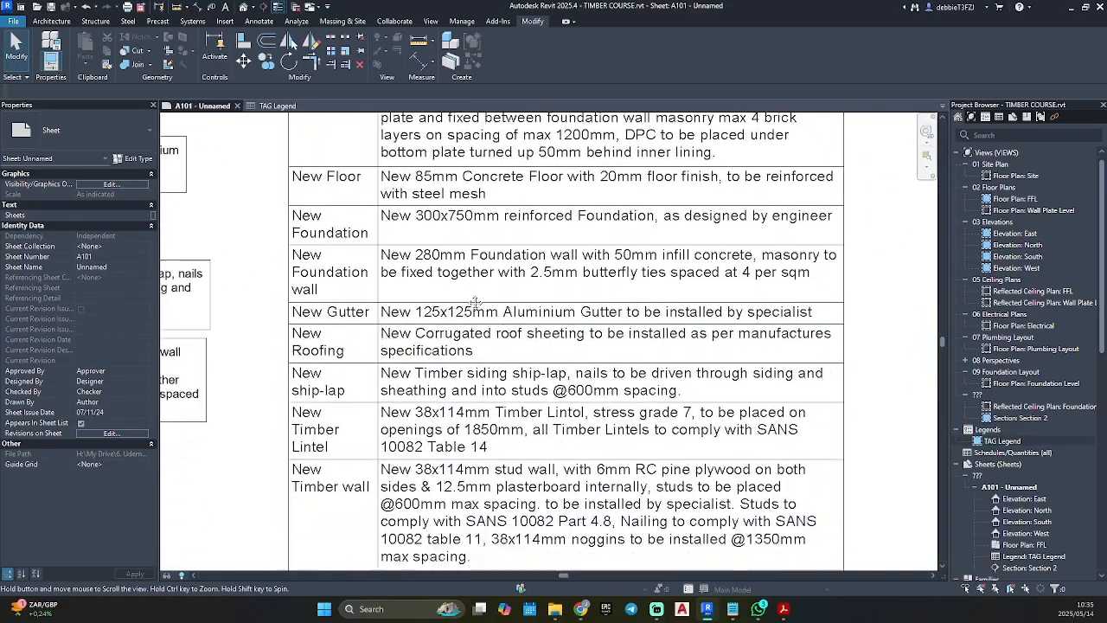
middle_drag(520, 507, 509, 366)
middle_drag(539, 449, 546, 363)
middle_drag(558, 422, 561, 333)
scroll(562, 406, down, 5)
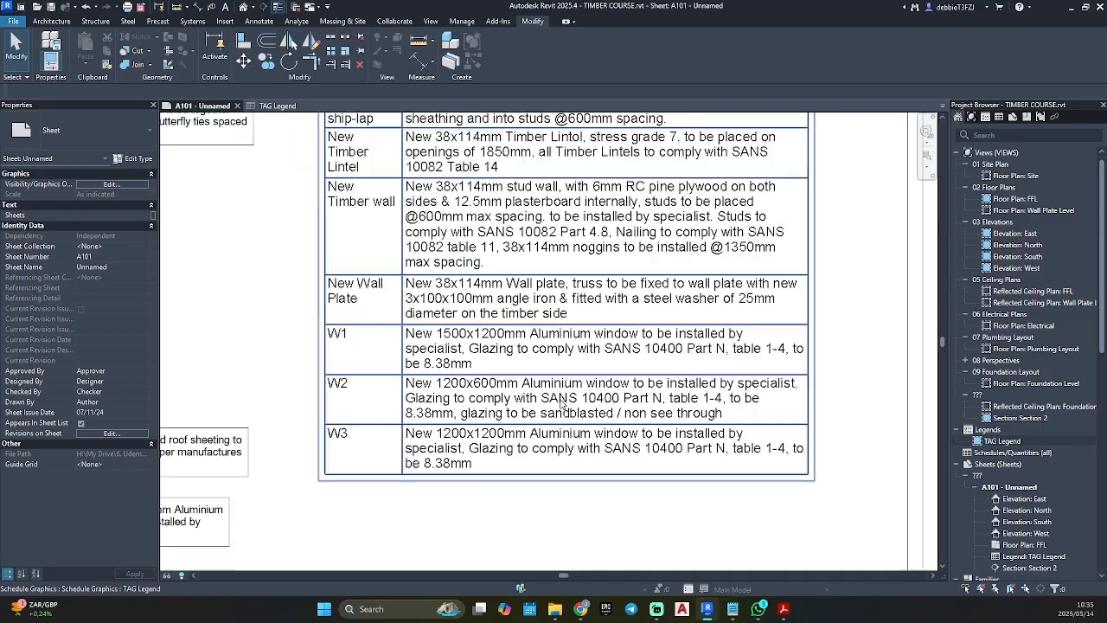
Step: Examine the sheet around the TAG Legend, the South elevation and Section 2's keynote tags
scroll(567, 476, down, 1)
middle_drag(558, 484, 703, 270)
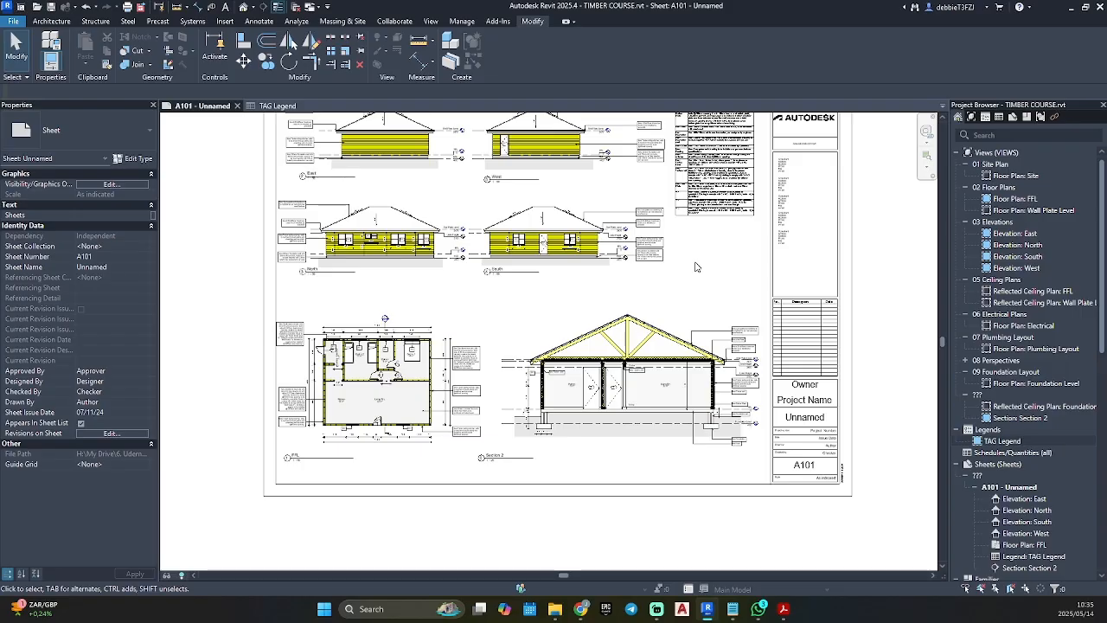
scroll(692, 272, up, 2)
scroll(657, 337, up, 1)
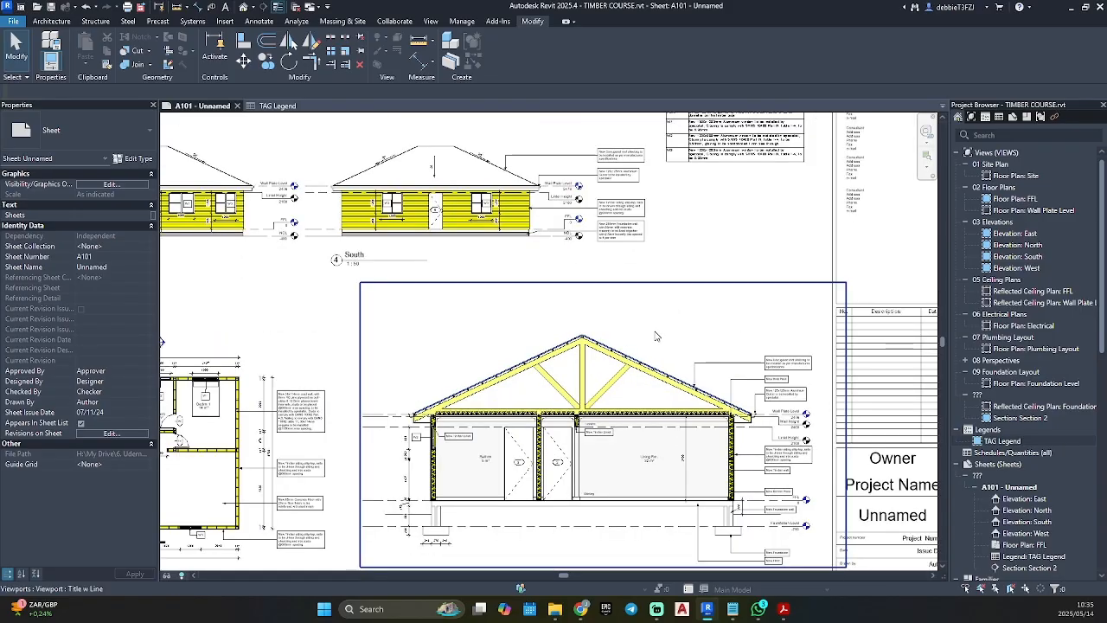
scroll(683, 304, up, 3)
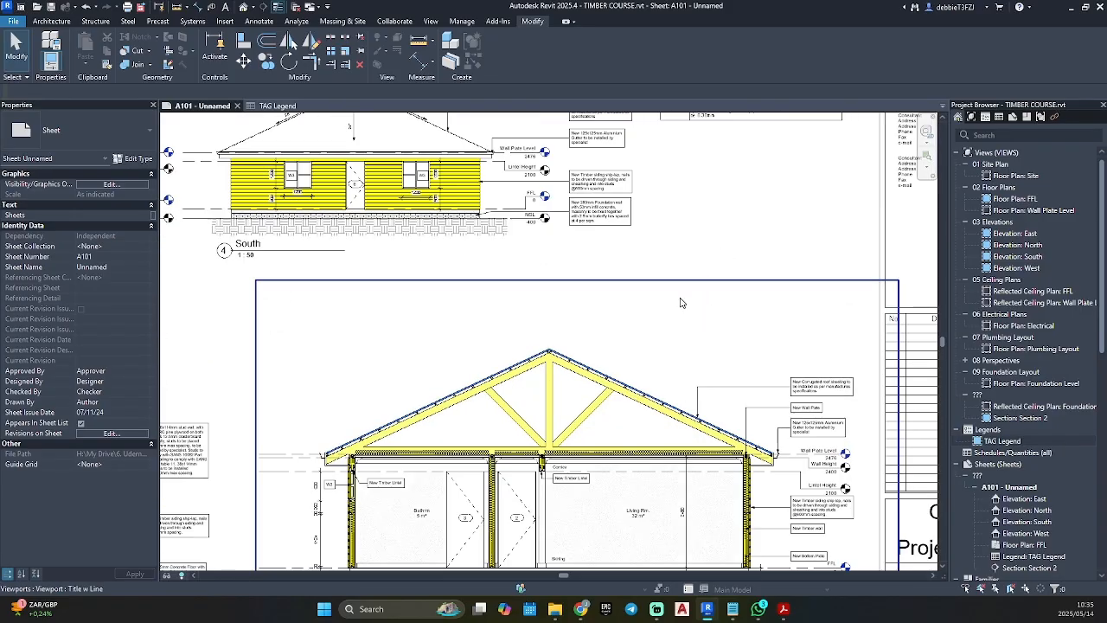
scroll(680, 302, down, 3)
scroll(627, 469, up, 1)
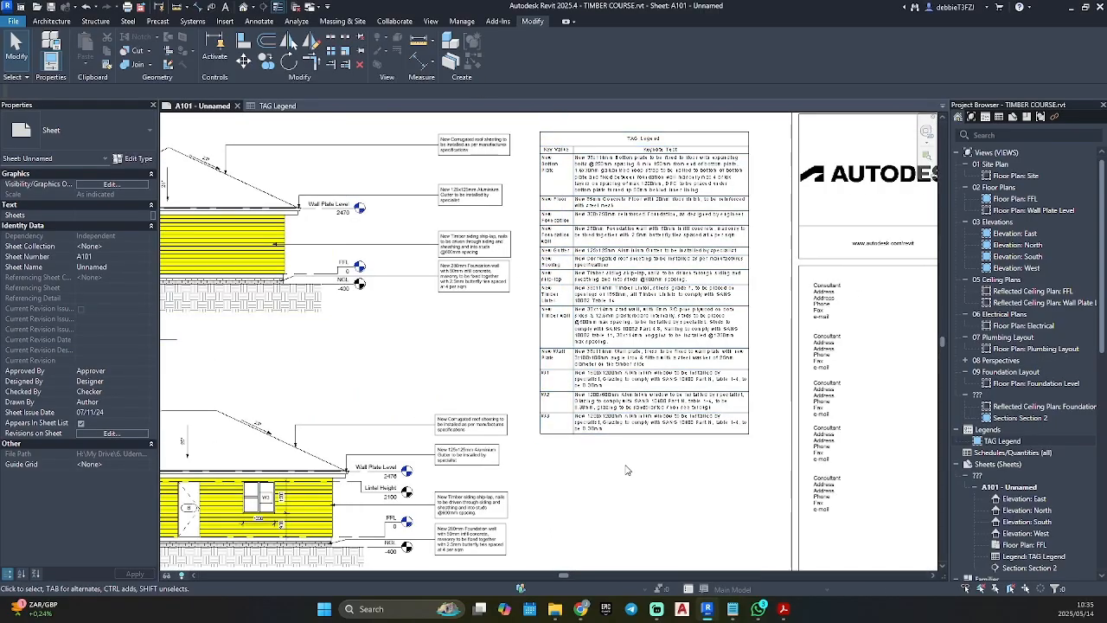
Step: Copy the New Insulation keynote text from the keynote list of Section 2's gutter tag, leaving the tag's keynote as it is
scroll(627, 469, up, 4)
click(608, 447)
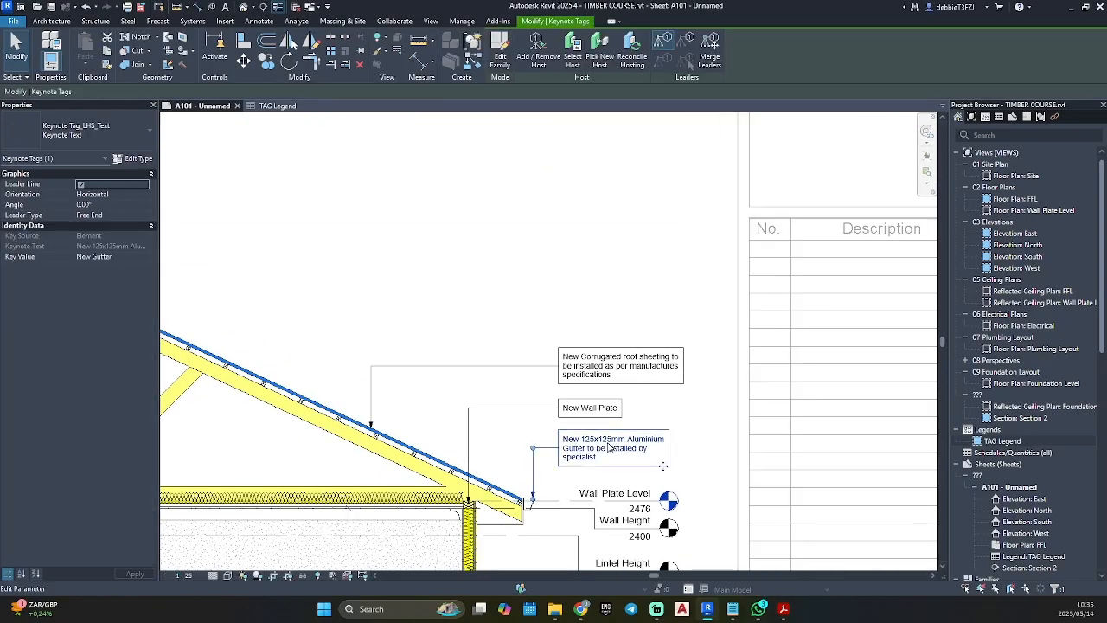
double_click(608, 447)
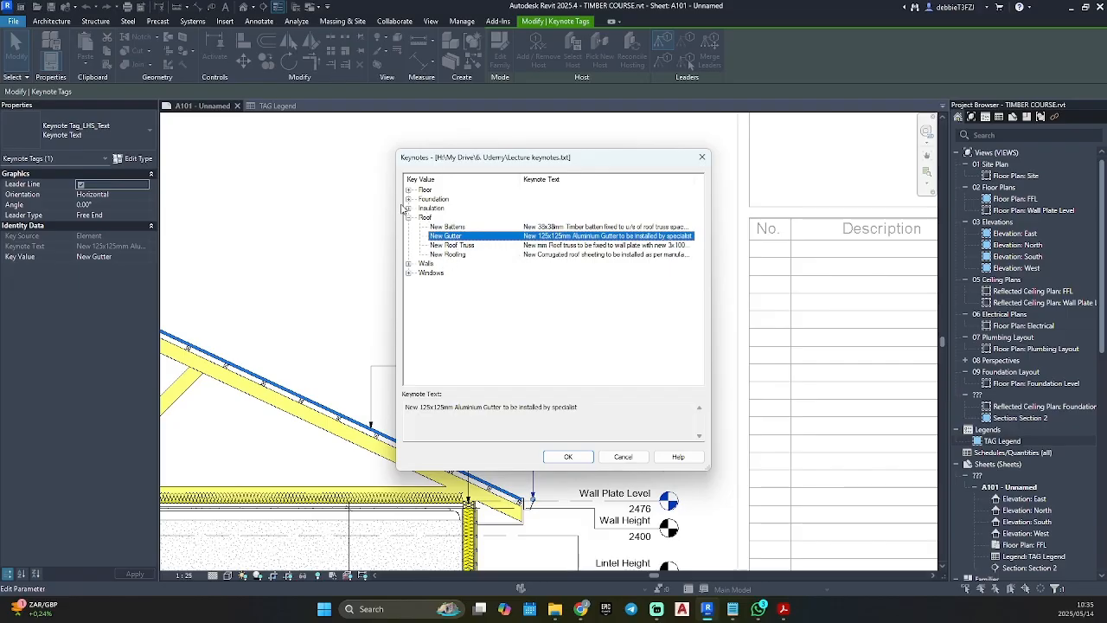
click(407, 208)
click(579, 218)
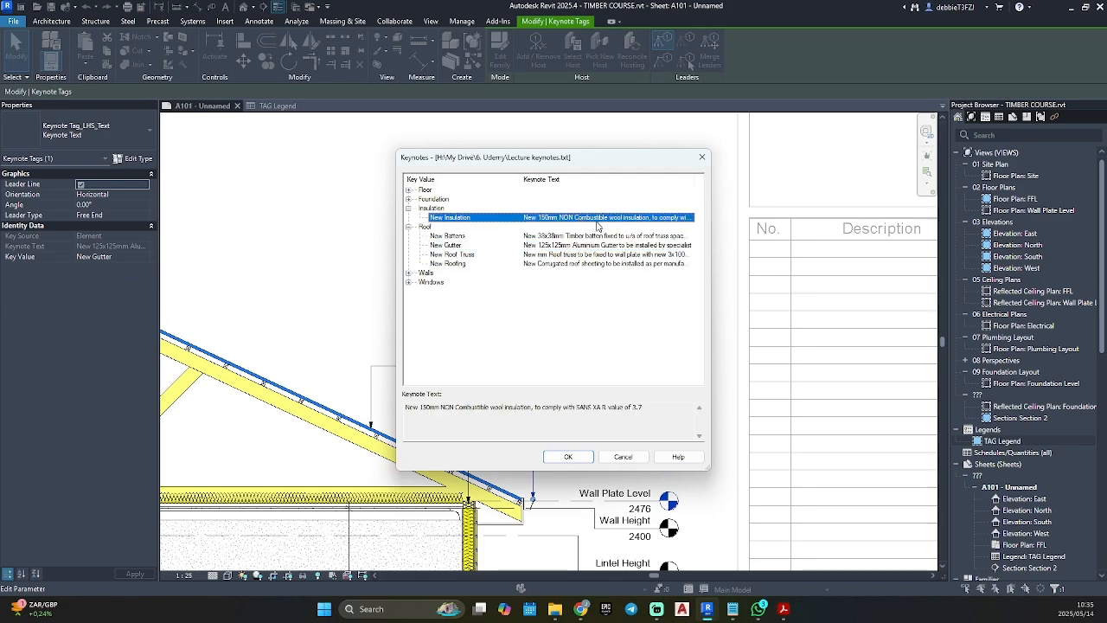
drag(643, 406, 405, 407)
key(ctrl+c)
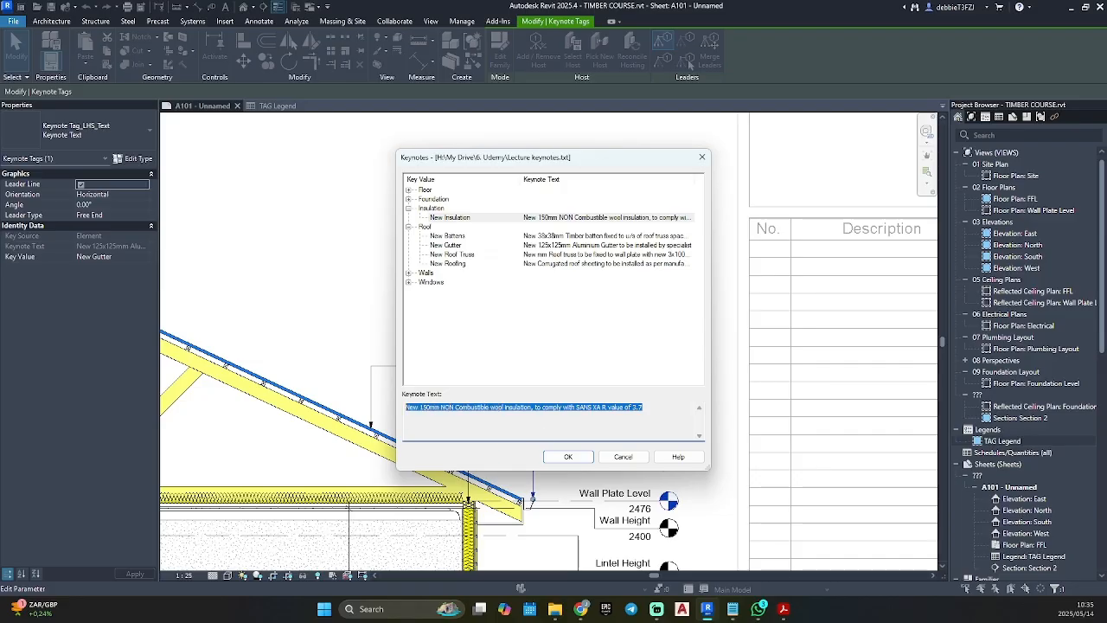
click(701, 157)
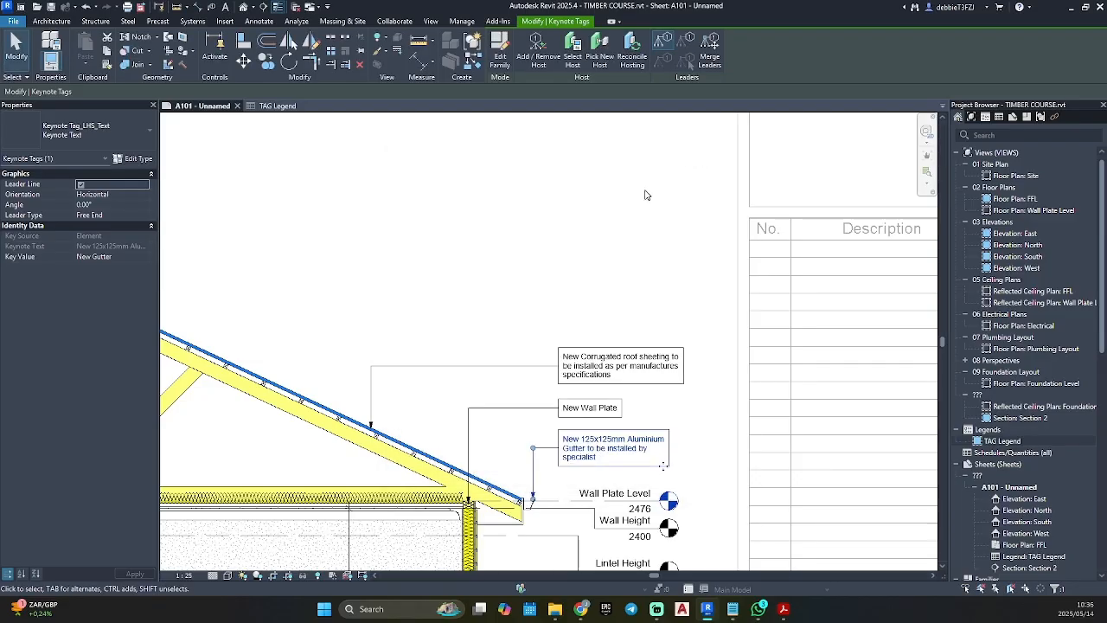
Step: Place a text note inside Section 2's roof truss reading "New 150mm NON Combustible wool insulation, to comply with SANS XA R value of 3.7"
click(508, 283)
scroll(509, 284, down, 3)
key(t)
key(x)
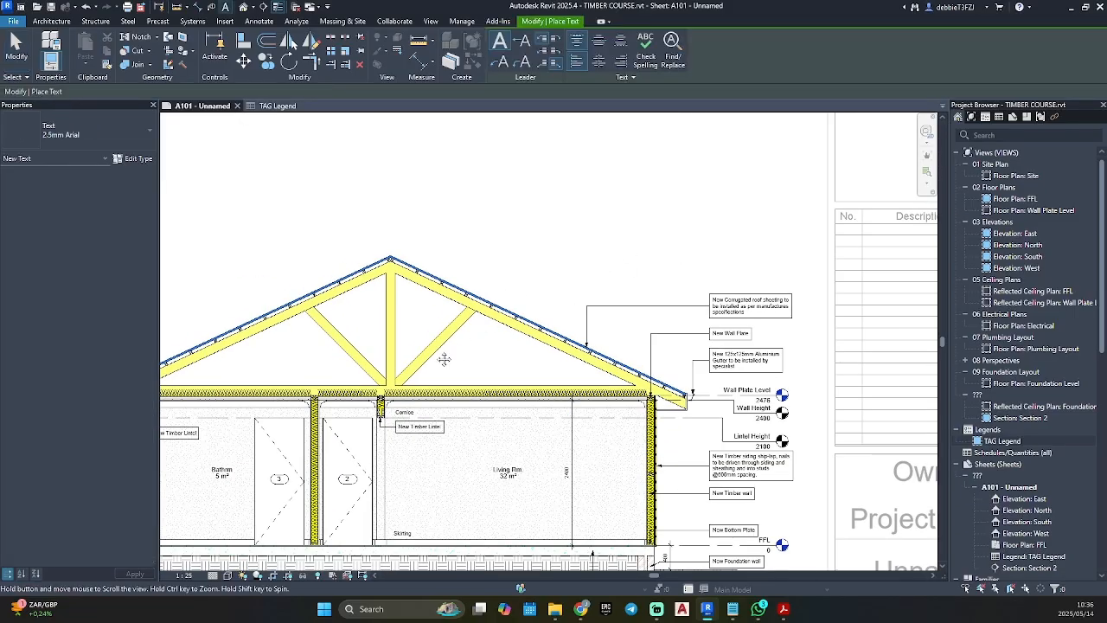
scroll(567, 348, up, 2)
scroll(566, 347, up, 1)
click(574, 322)
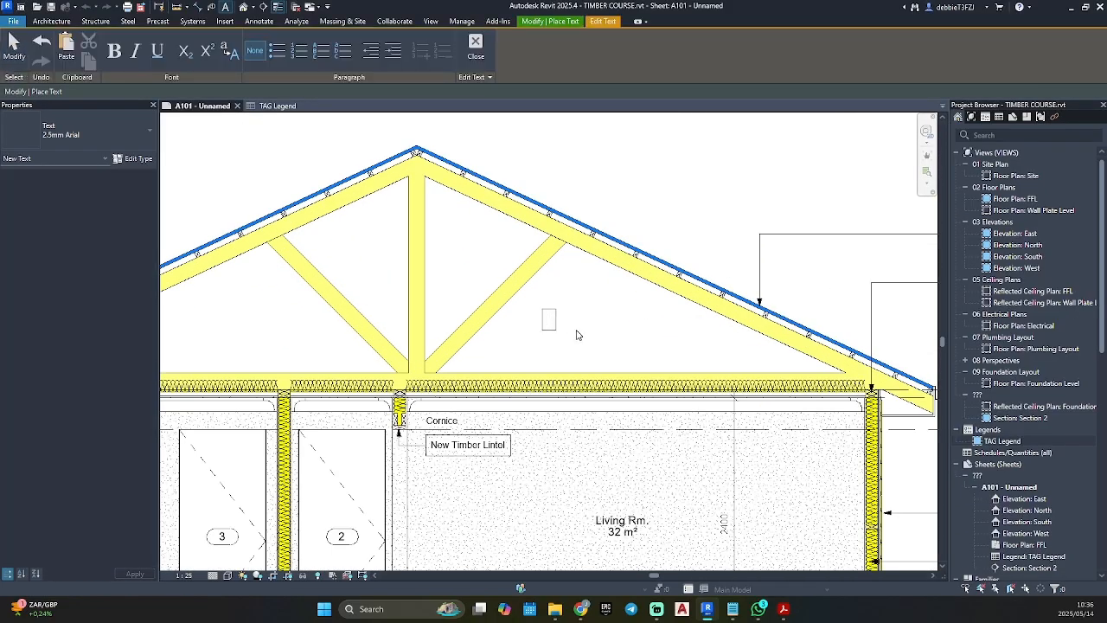
key(ctrl+v)
click(683, 139)
key(Escape)
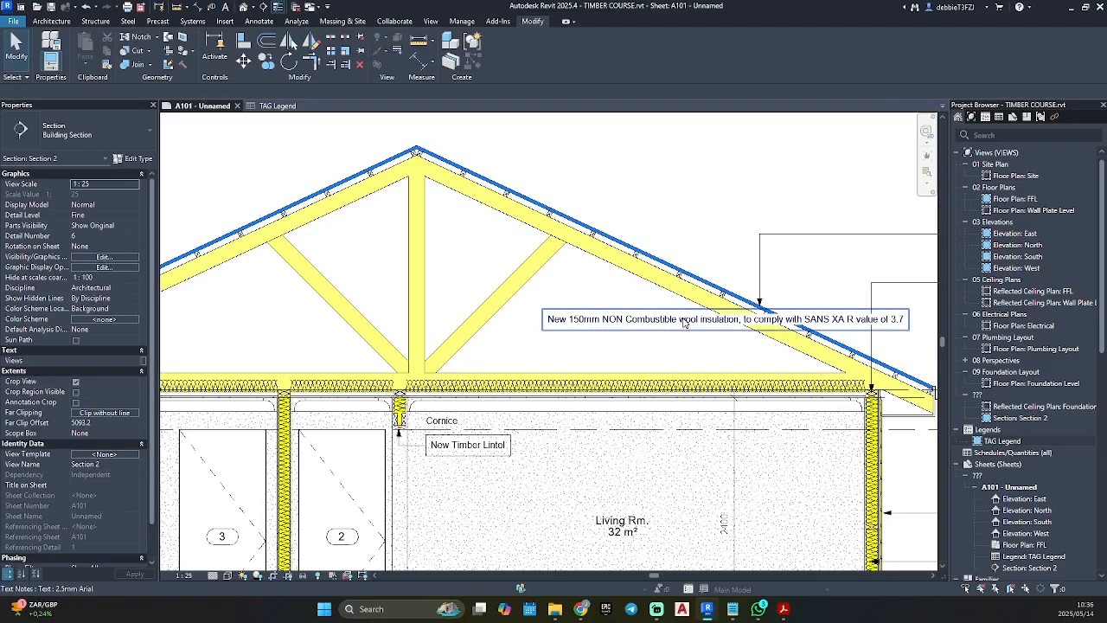
Step: Narrow the insulation note, move it beside the truss web above the ceiling, and insert "Roofing" after "New"
click(681, 321)
drag(909, 320, 687, 325)
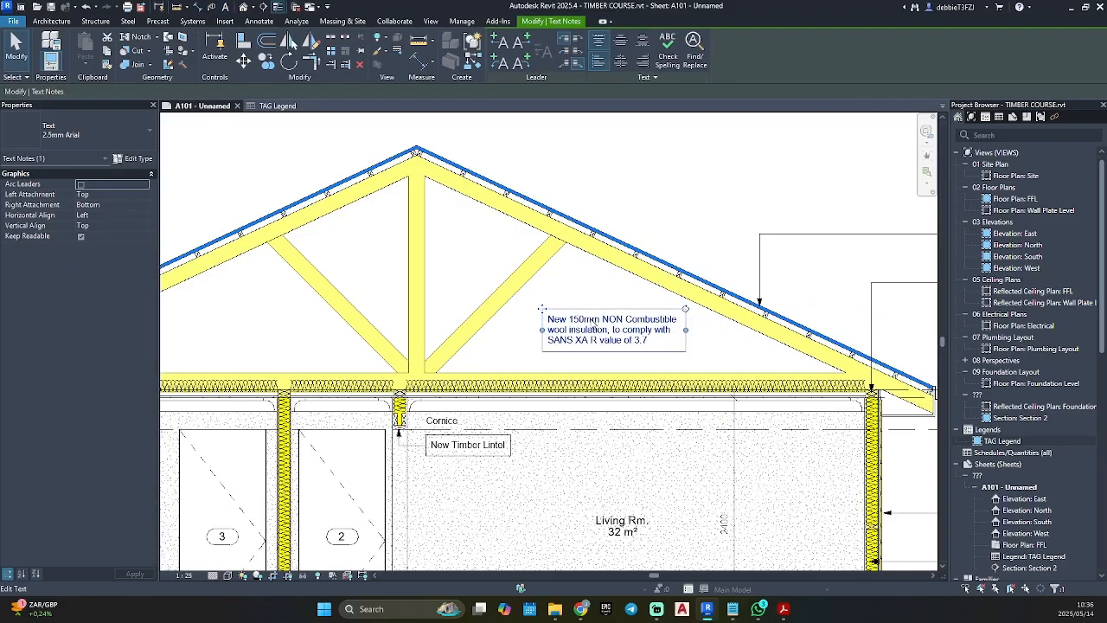
drag(542, 308, 510, 322)
click(544, 338)
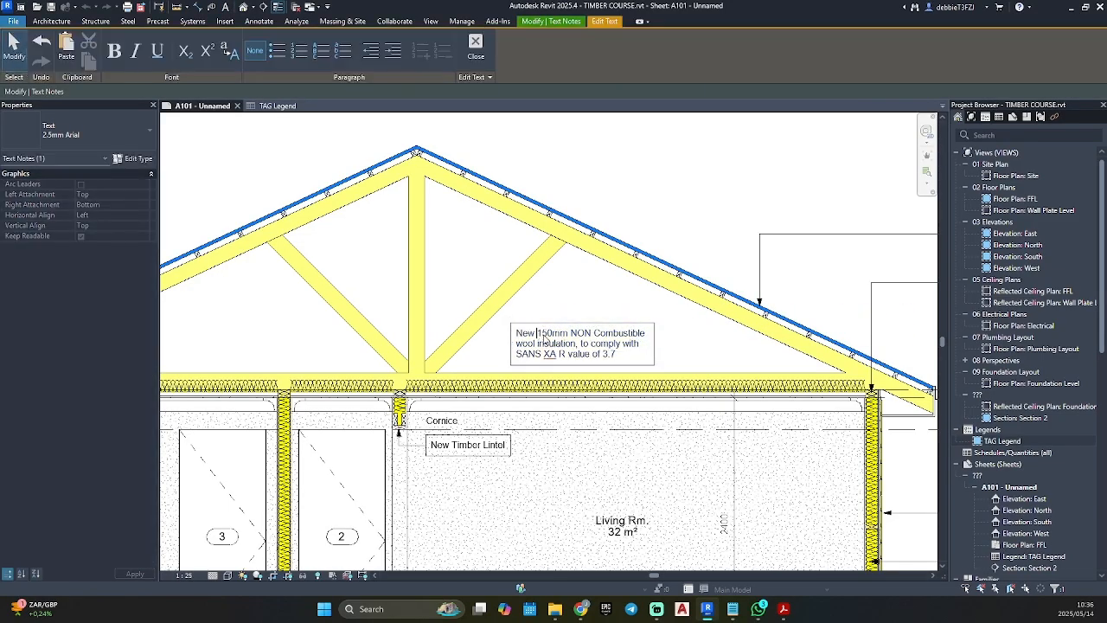
text(Roofing)
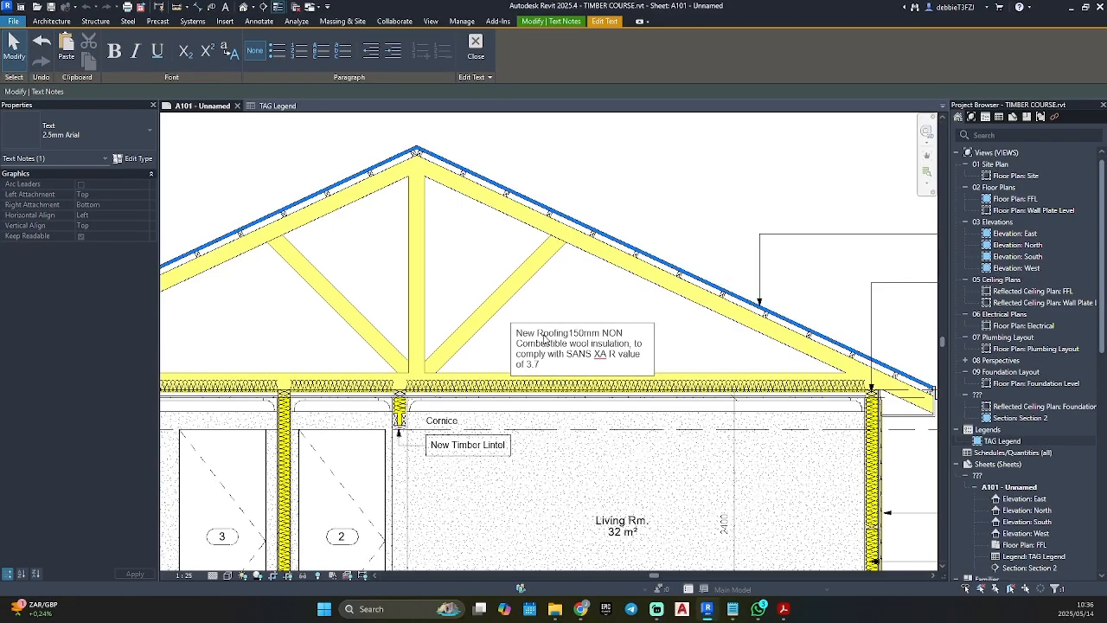
click(599, 310)
Step: Set the insulation width of the three ceiling batting lines in Section 2 to 150
click(657, 385)
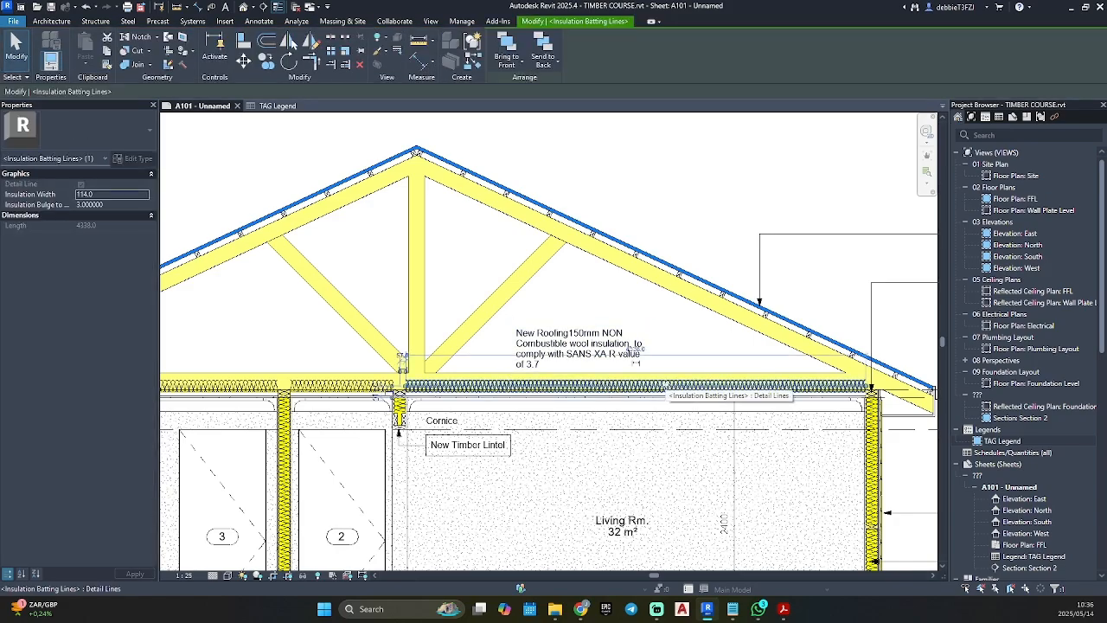
middle_drag(666, 384, 823, 343)
ctrl+click(494, 348)
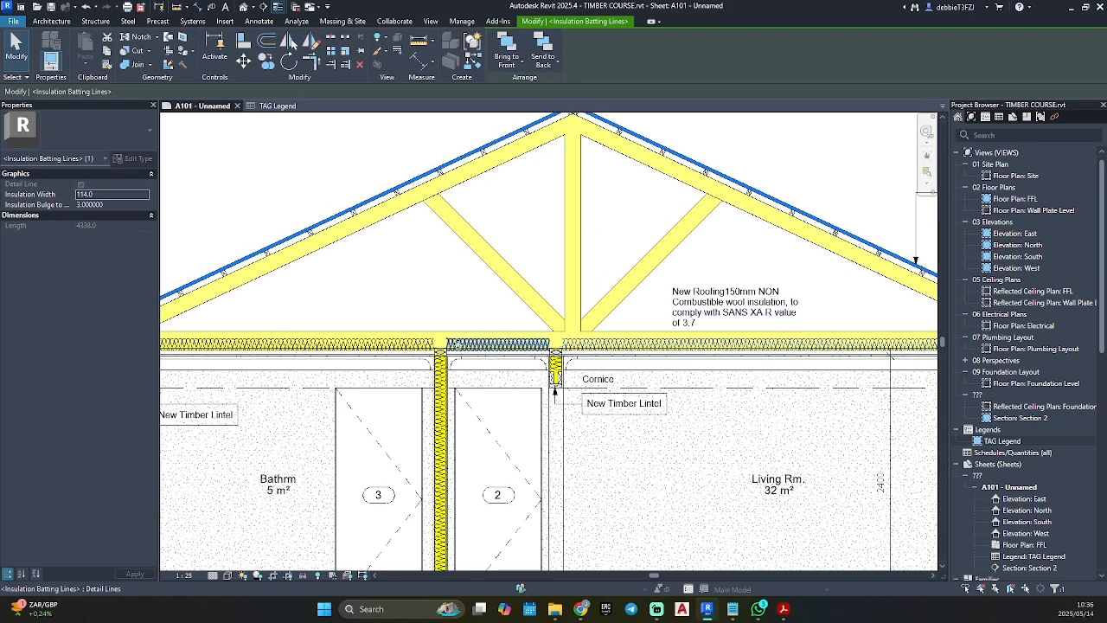
ctrl+click(395, 348)
click(105, 194)
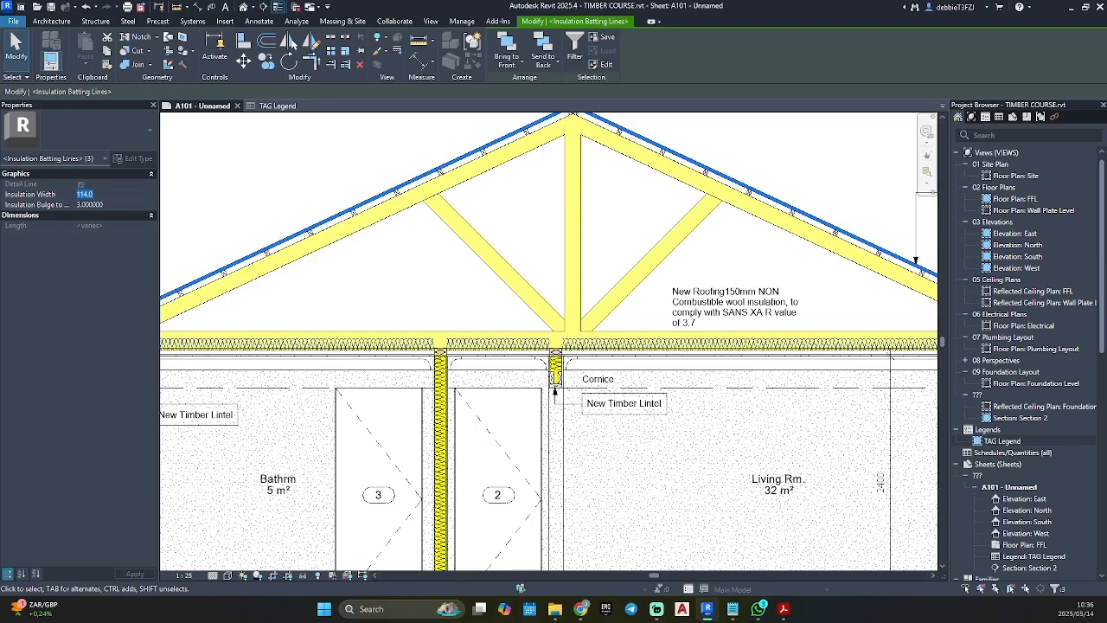
text(150.0)
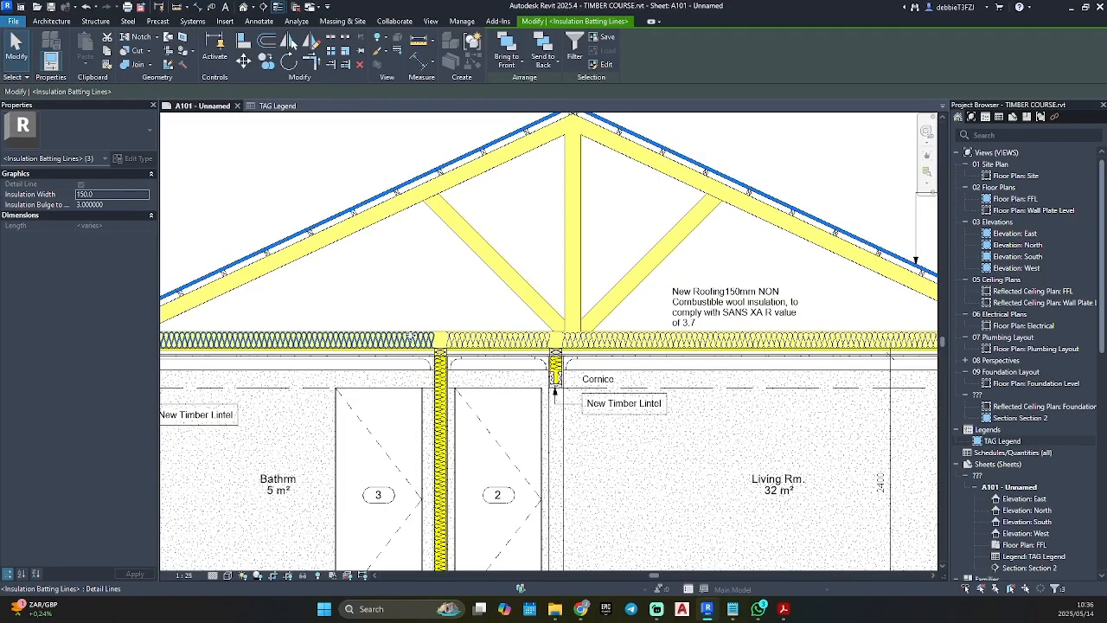
Step: Extend the ceiling insulation batting lines across the gaps above the bathroom wall and the timber lintel to form a continuous run
scroll(472, 342, up, 3)
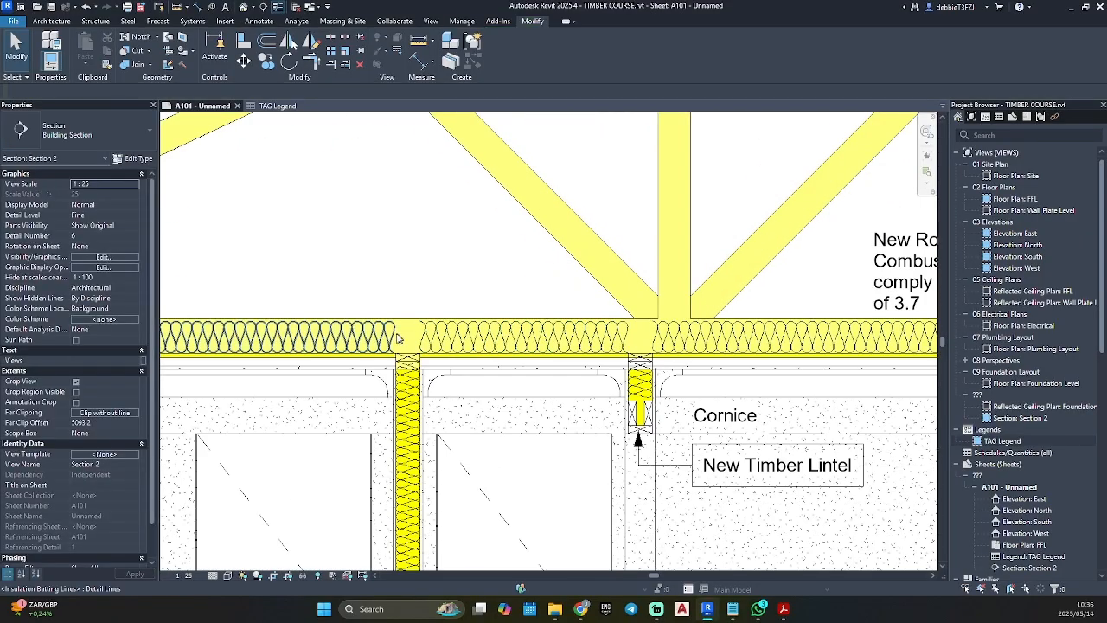
key(d)
key(l)
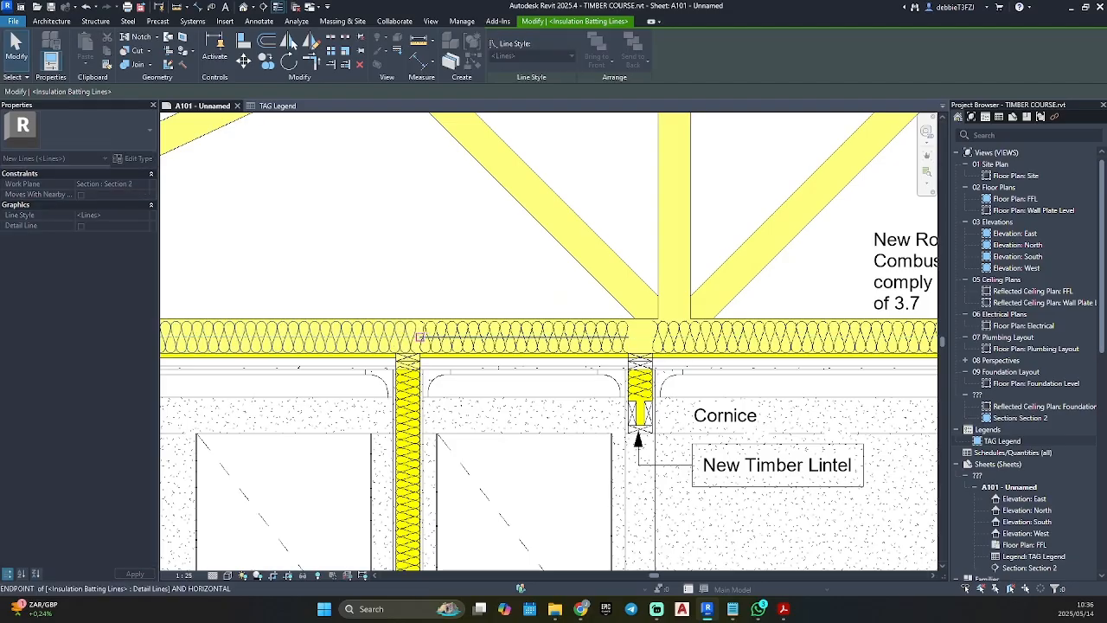
click(418, 336)
key(Escape)
key(Escape)
click(619, 335)
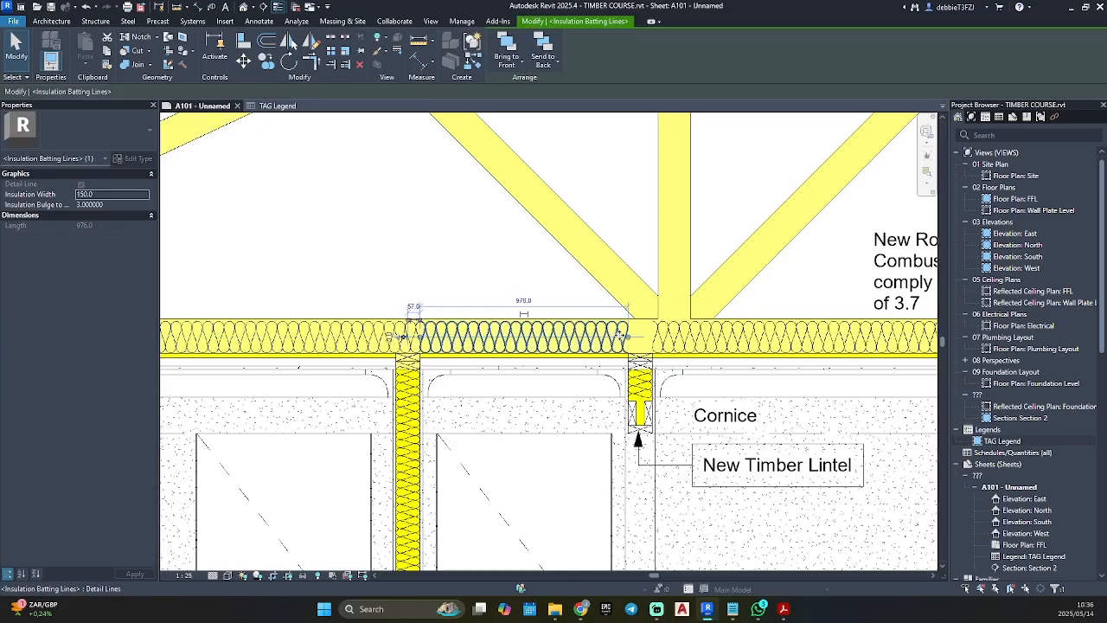
drag(619, 336, 657, 338)
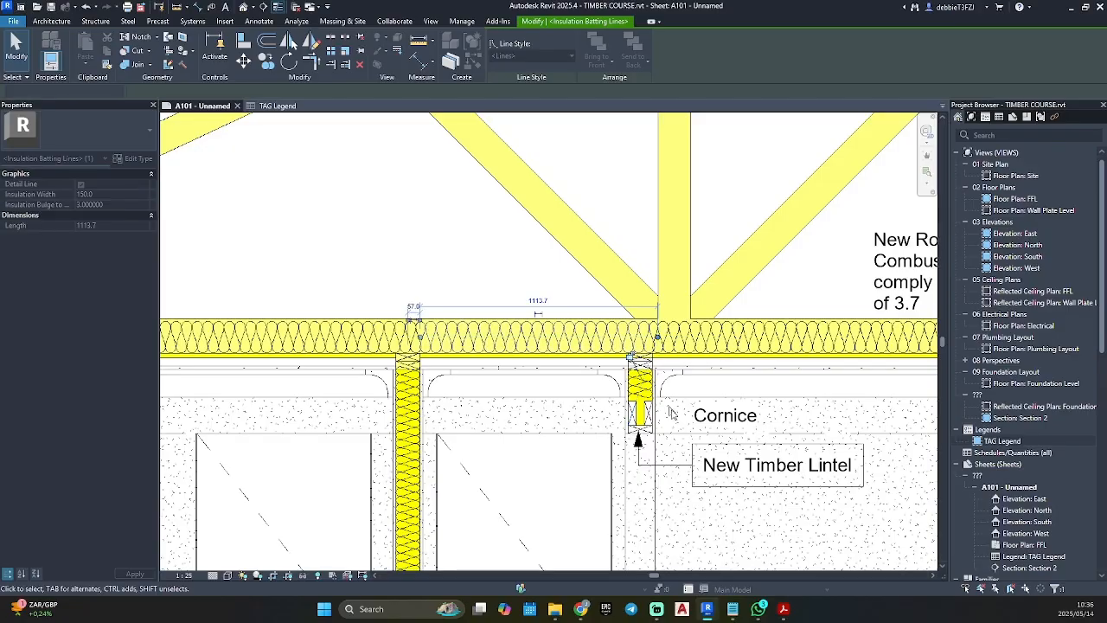
key(Escape)
Step: Centre-align the roofing insulation note, widen it to fit three lines, and reposition it between the truss web and rafter
scroll(671, 414, down, 5)
scroll(647, 313, up, 3)
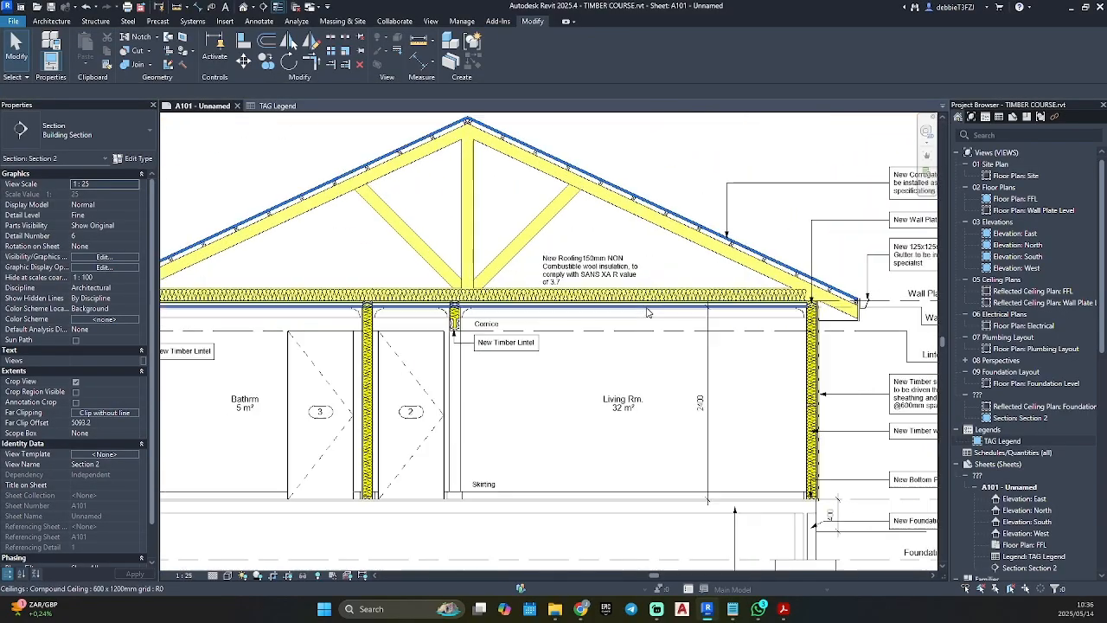
scroll(647, 313, up, 1)
click(524, 280)
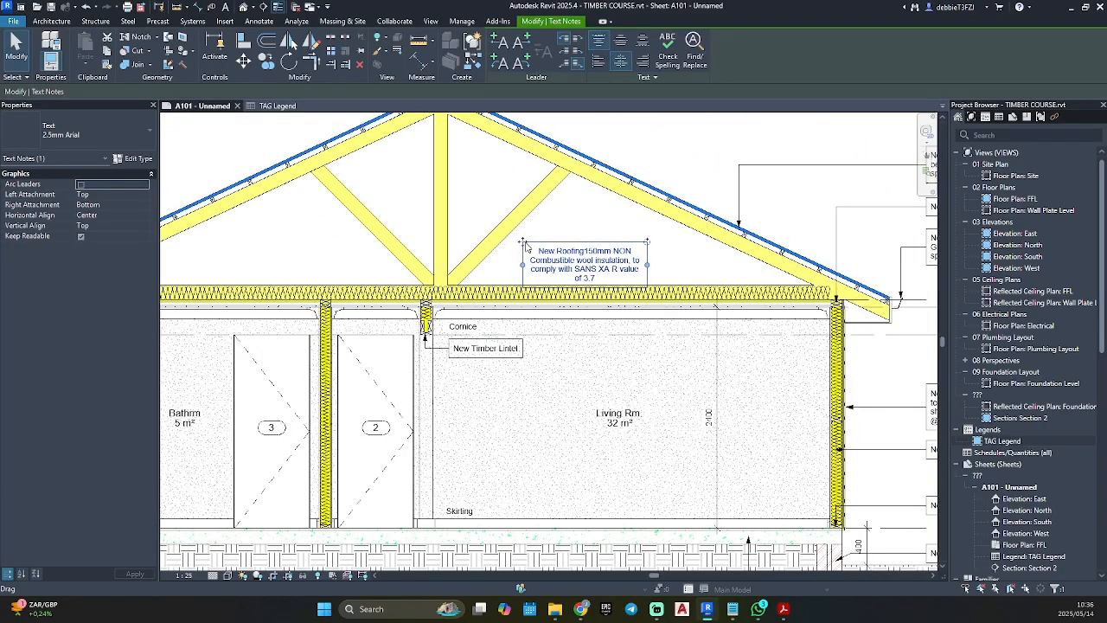
drag(524, 245, 509, 246)
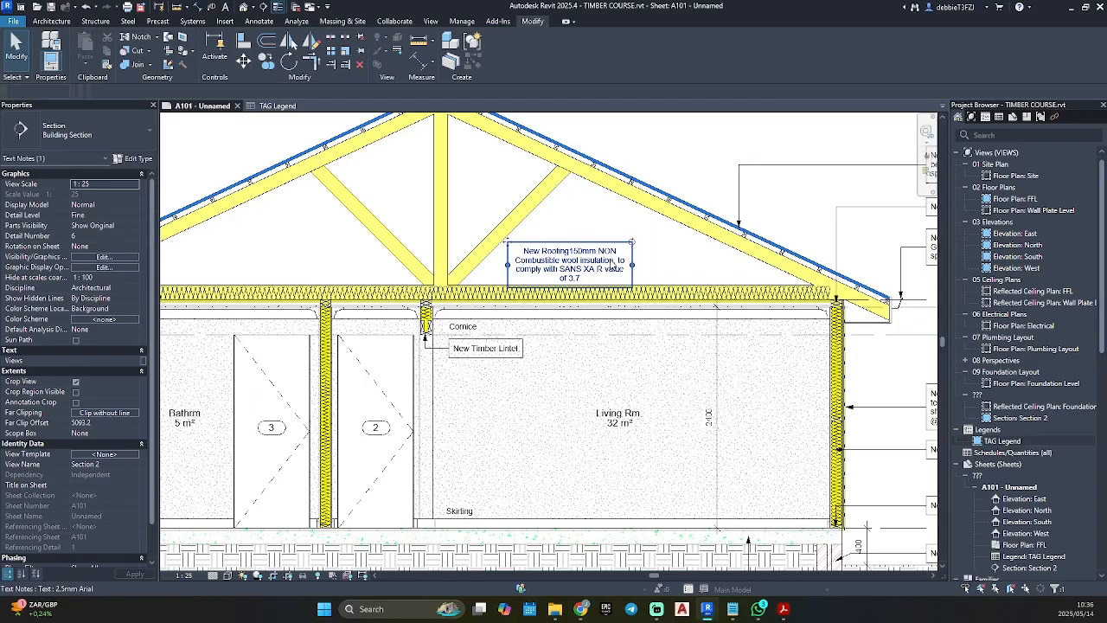
double_click(613, 265)
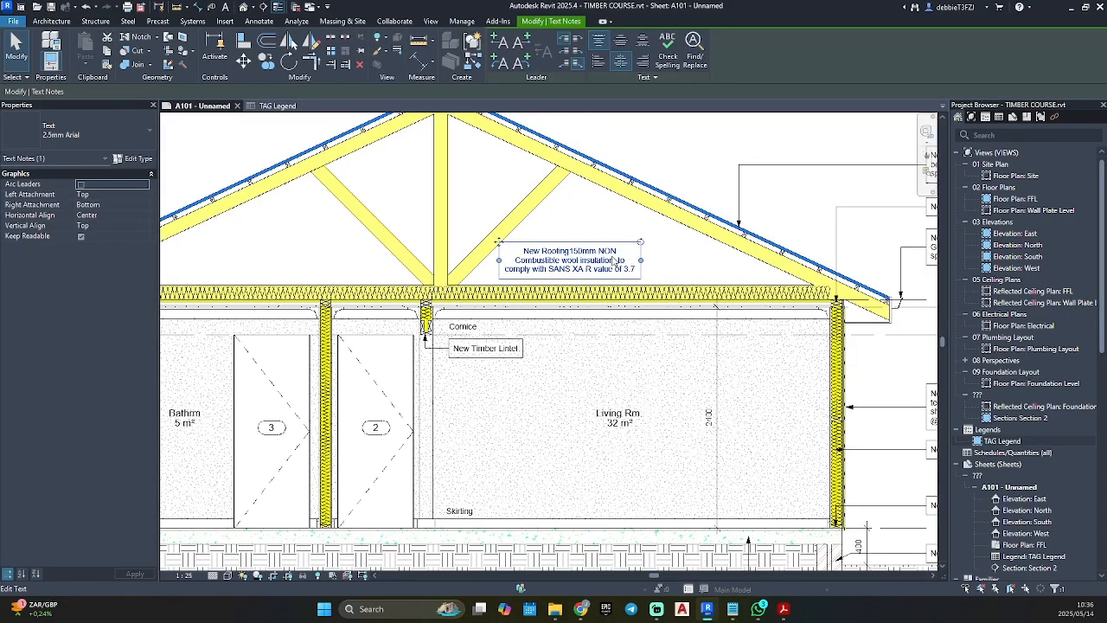
drag(506, 245, 507, 252)
click(711, 148)
Step: Deactivate the Section 2 viewport and return to the full A101 sheet
scroll(712, 148, down, 2)
scroll(712, 149, down, 1)
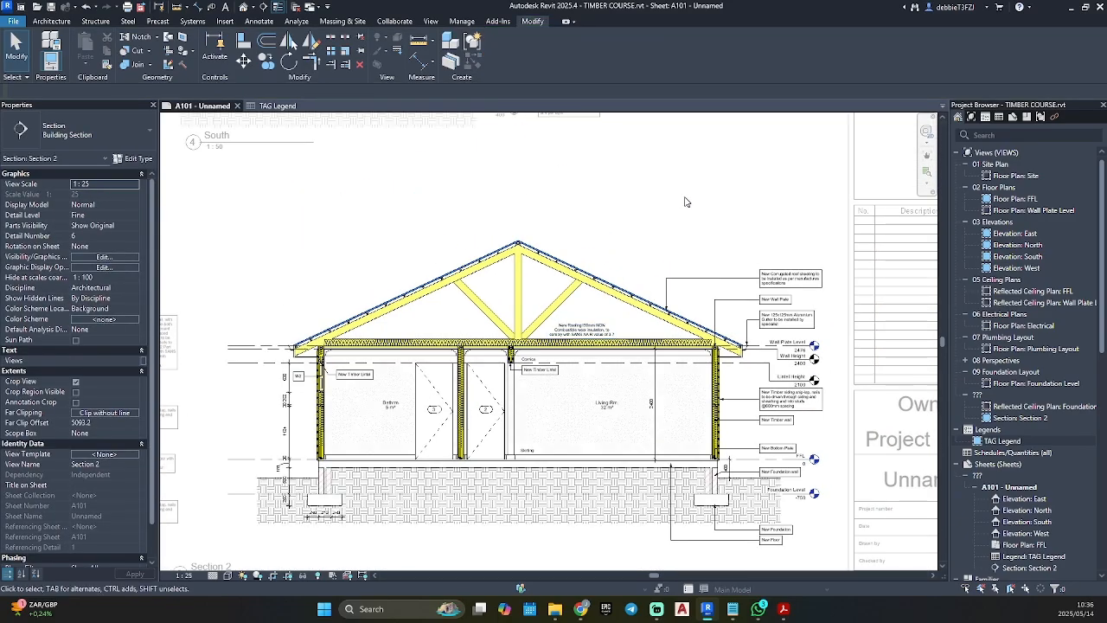
scroll(686, 201, down, 3)
click(697, 307)
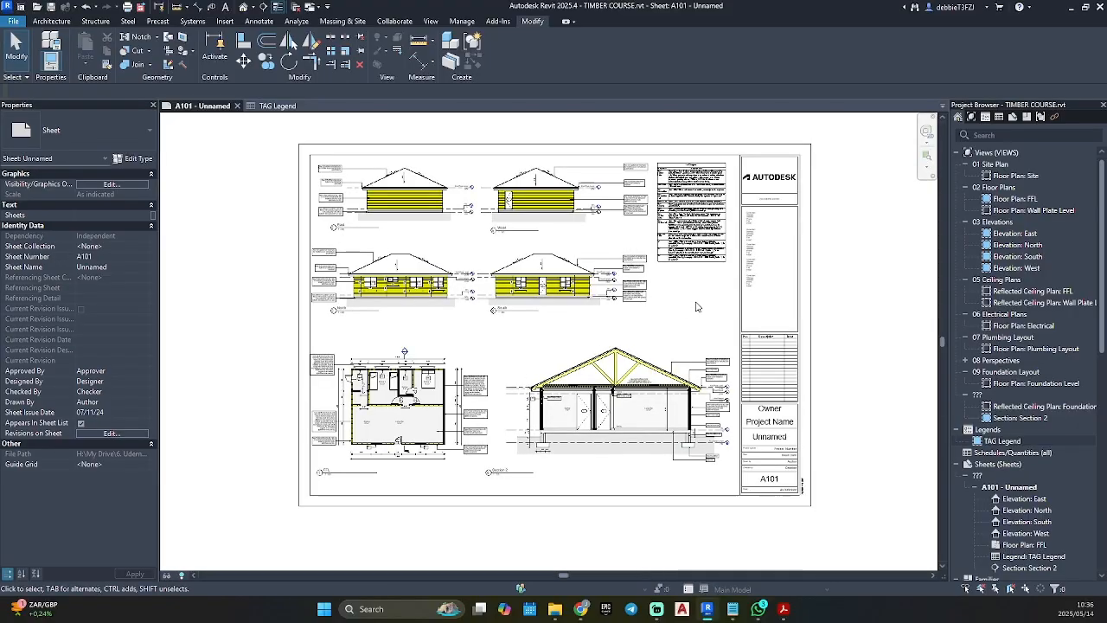
scroll(701, 311, up, 2)
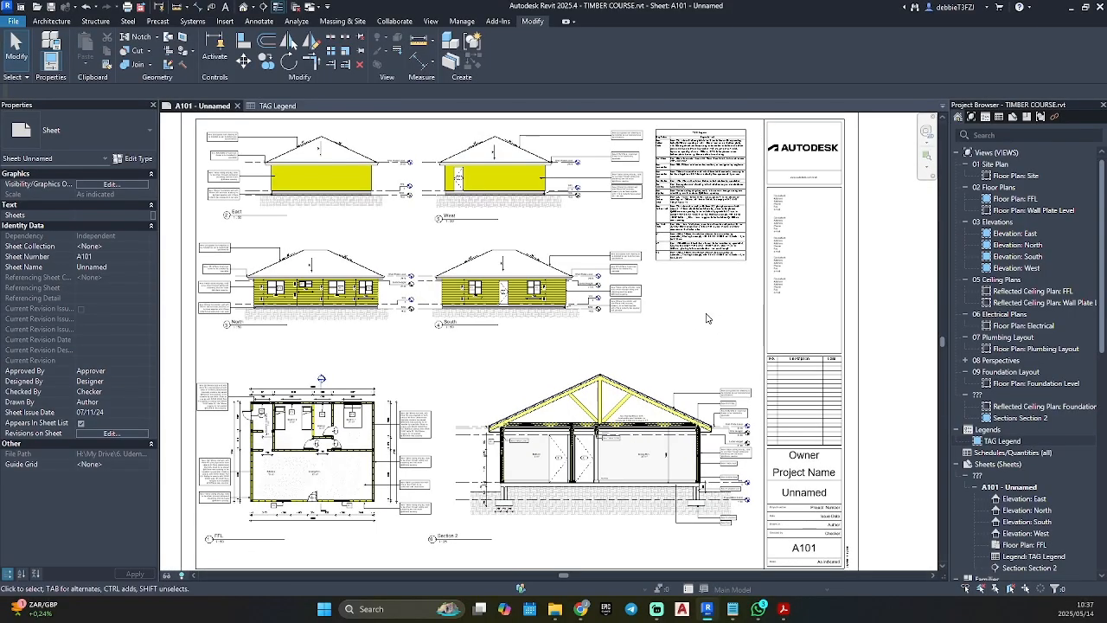